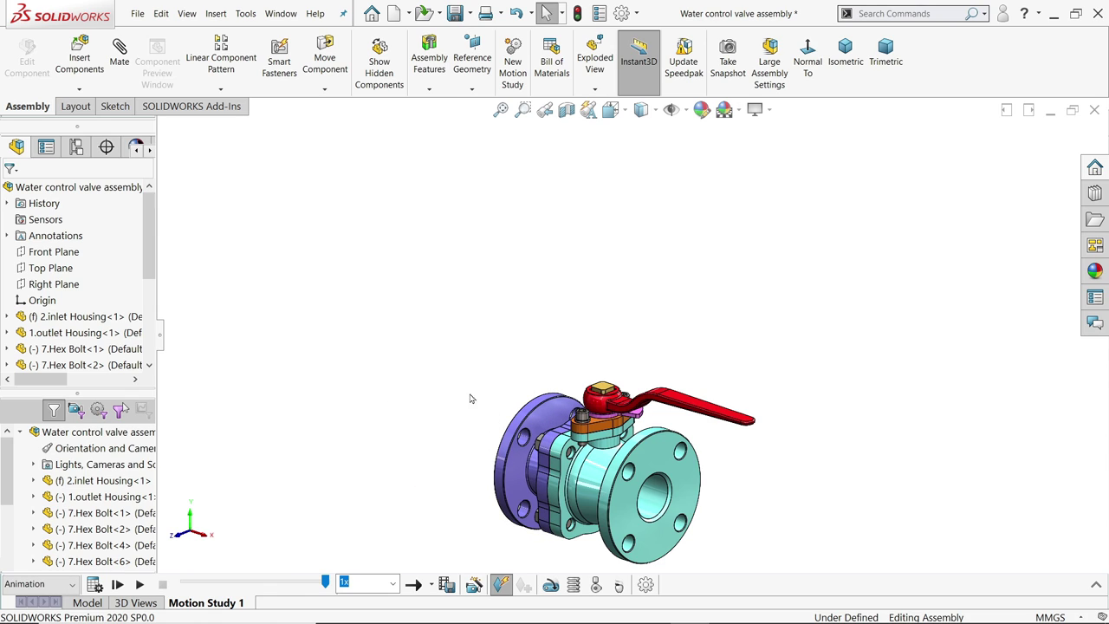
Step: Zoom and pan the reference drawing onto the Outlet Housing section A-A, right side and back views
scroll(620, 518, "down", 3)
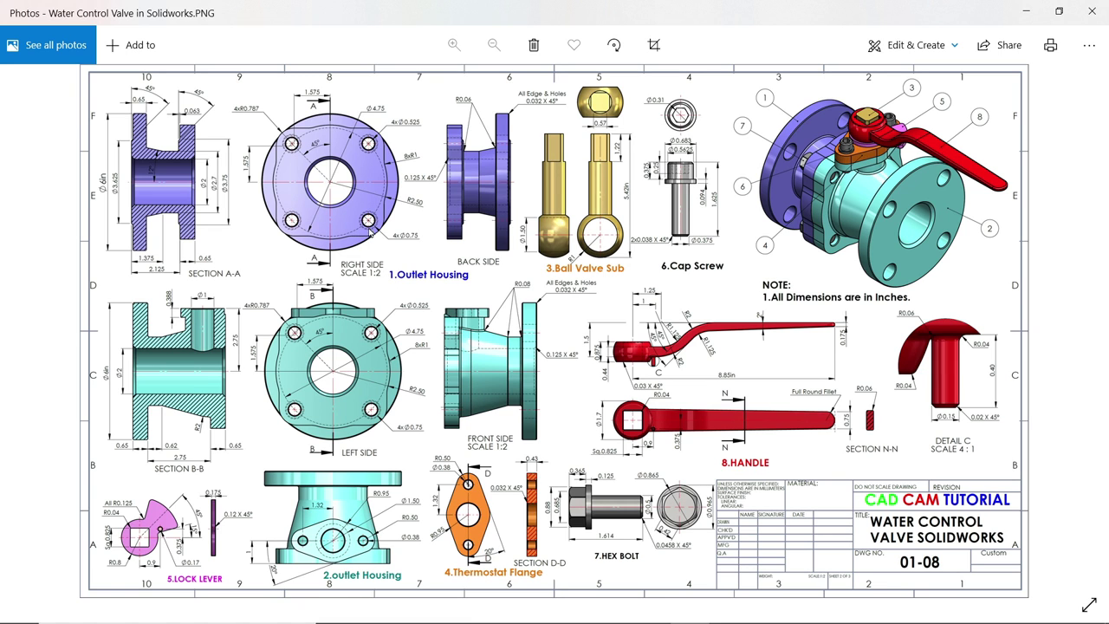
scroll(832, 303, "up", 2)
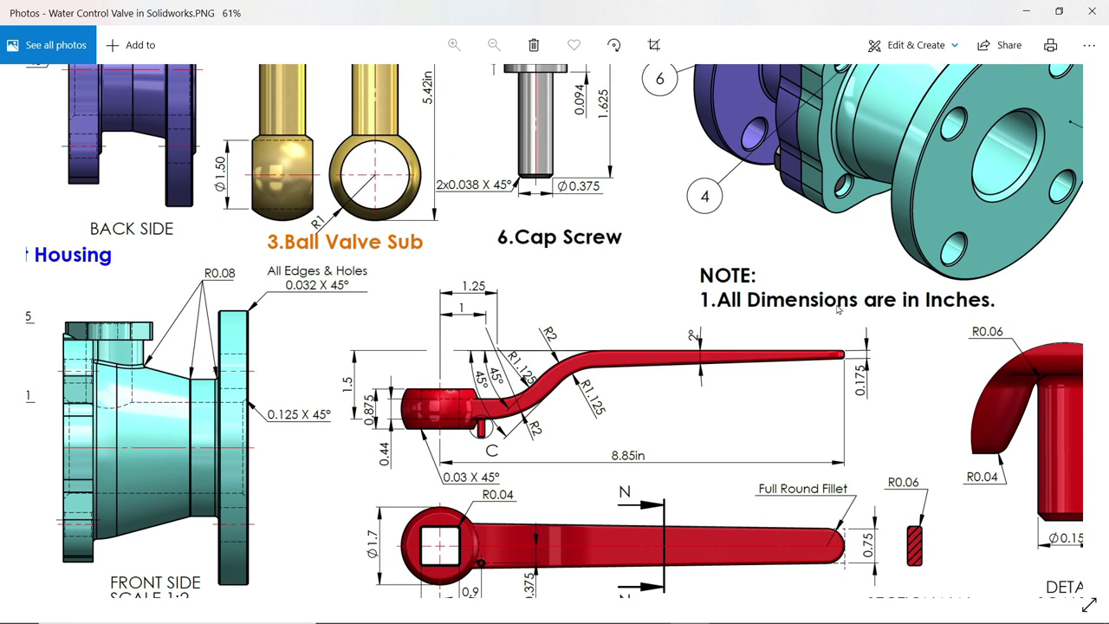
scroll(709, 267, "down", 2)
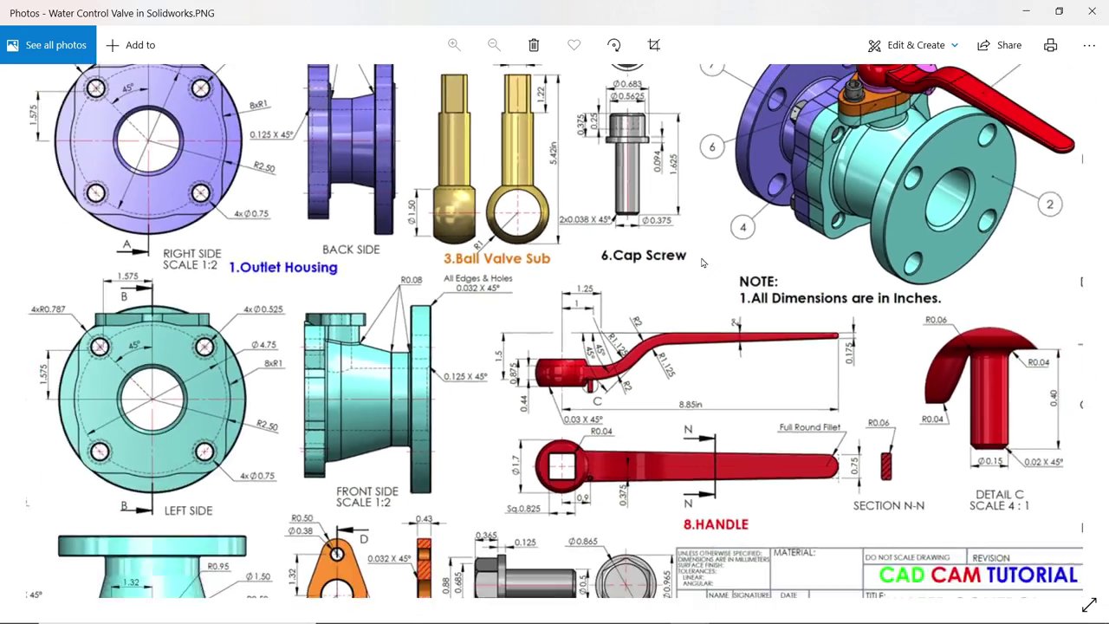
scroll(271, 126, "up", 2)
left_click_drag(270, 126, 380, 176)
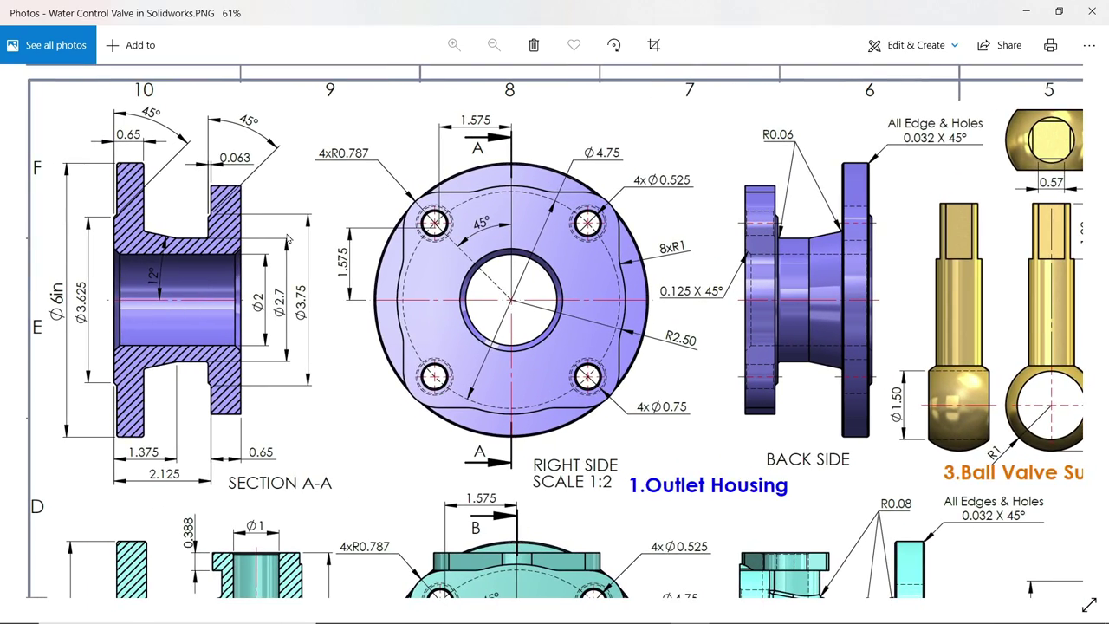
scroll(137, 219, "up", 1)
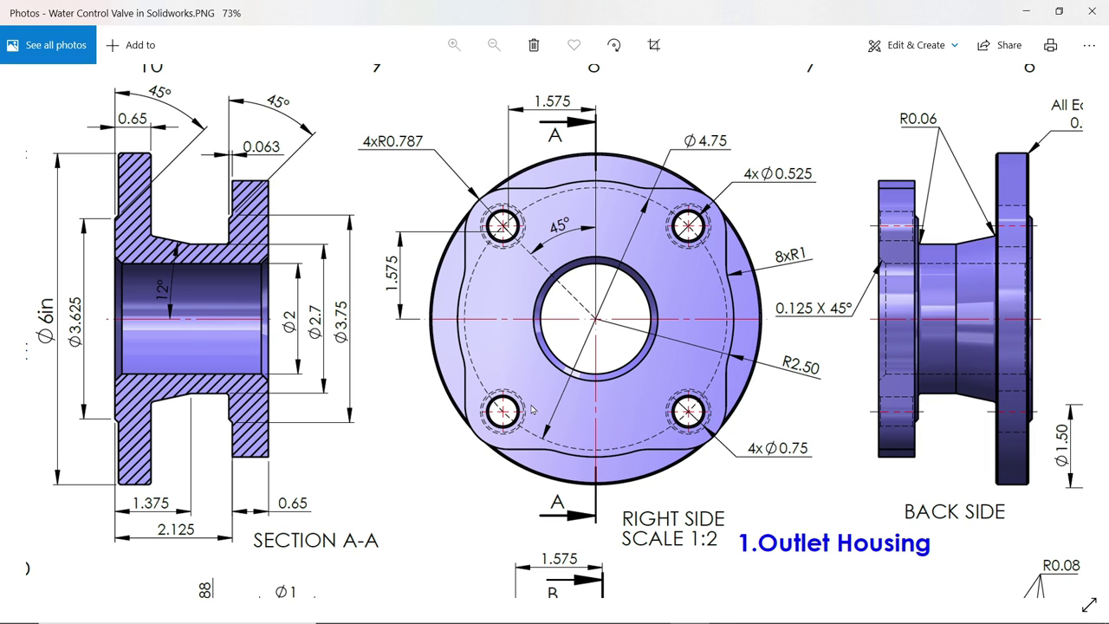
Step: Minimize the Photos drawing to reveal the empty SOLIDWORKS Part1
left_click(1025, 16)
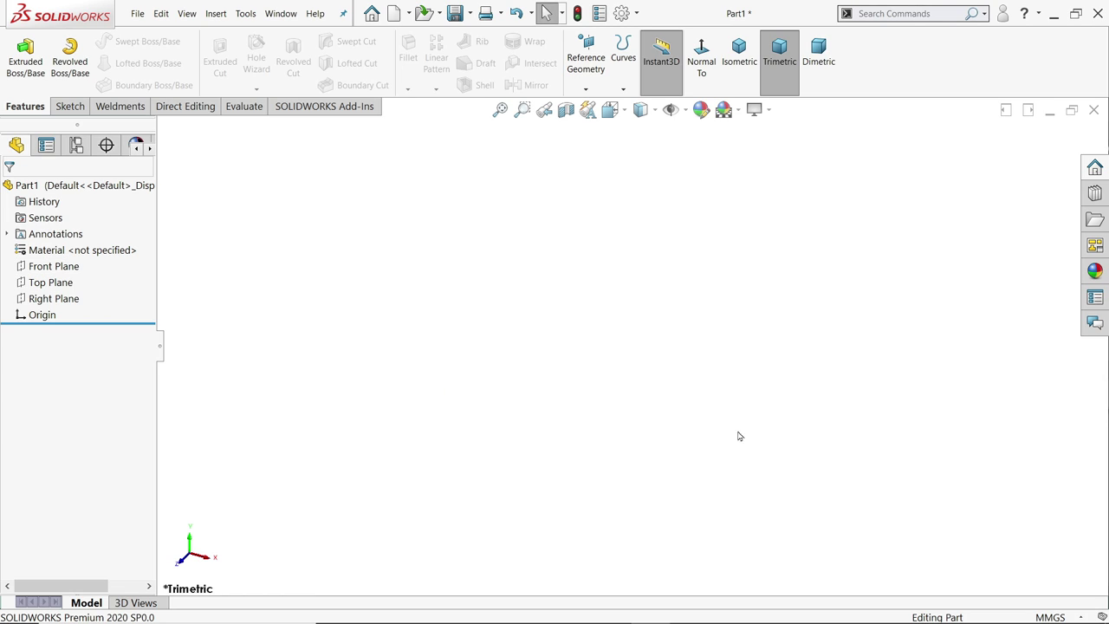
Step: Set the document units to IPS and open a new sketch on the Front Plane
left_click(1044, 616)
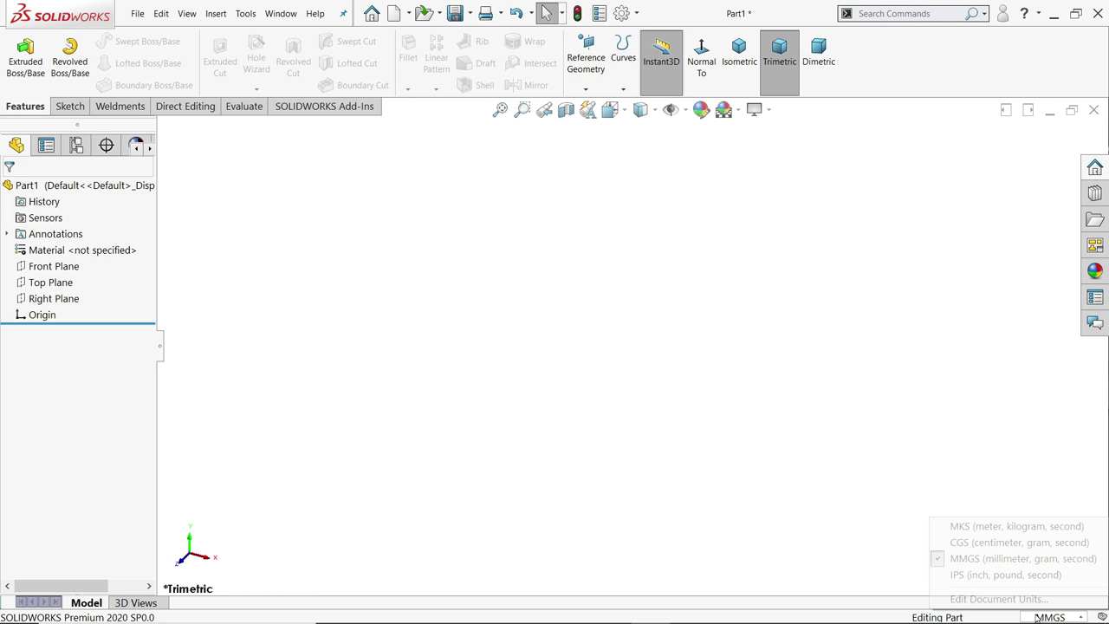
left_click(985, 576)
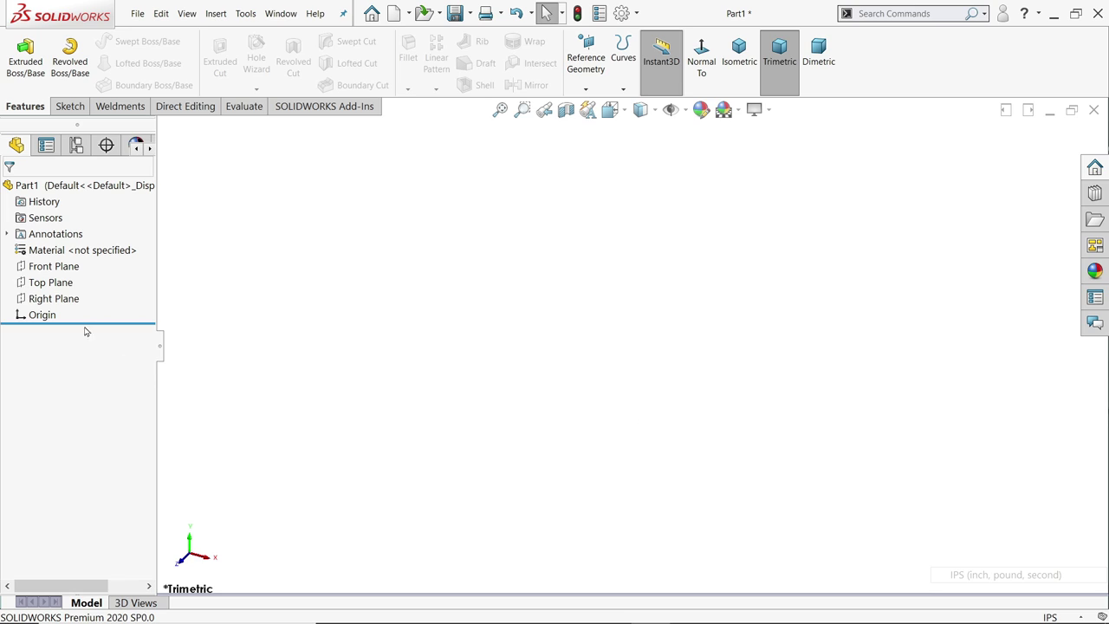
left_click(67, 267)
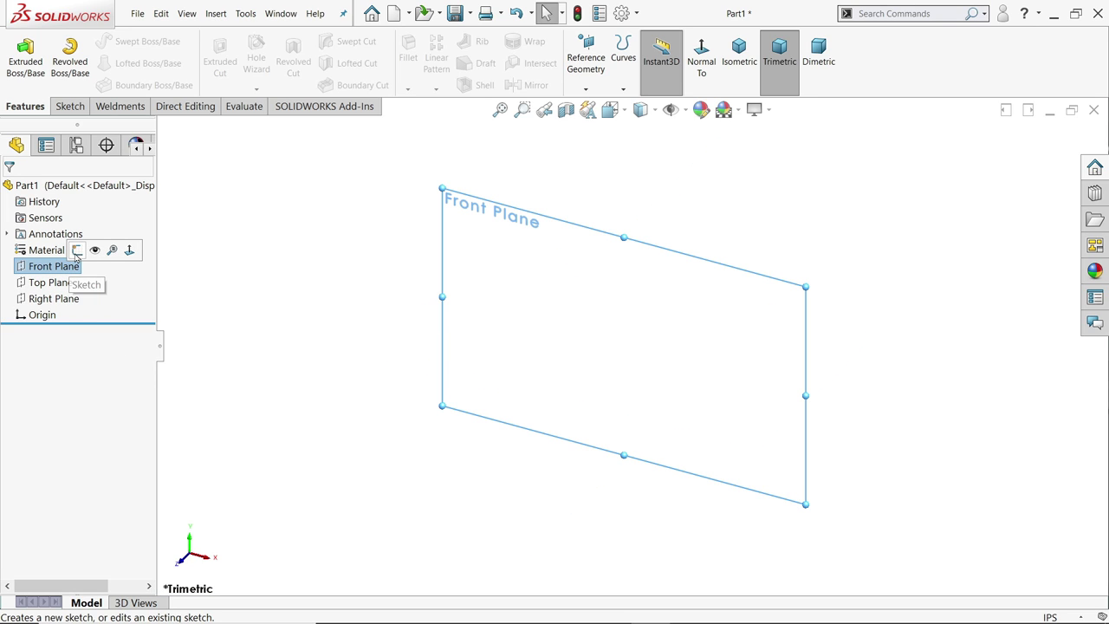
left_click(77, 251)
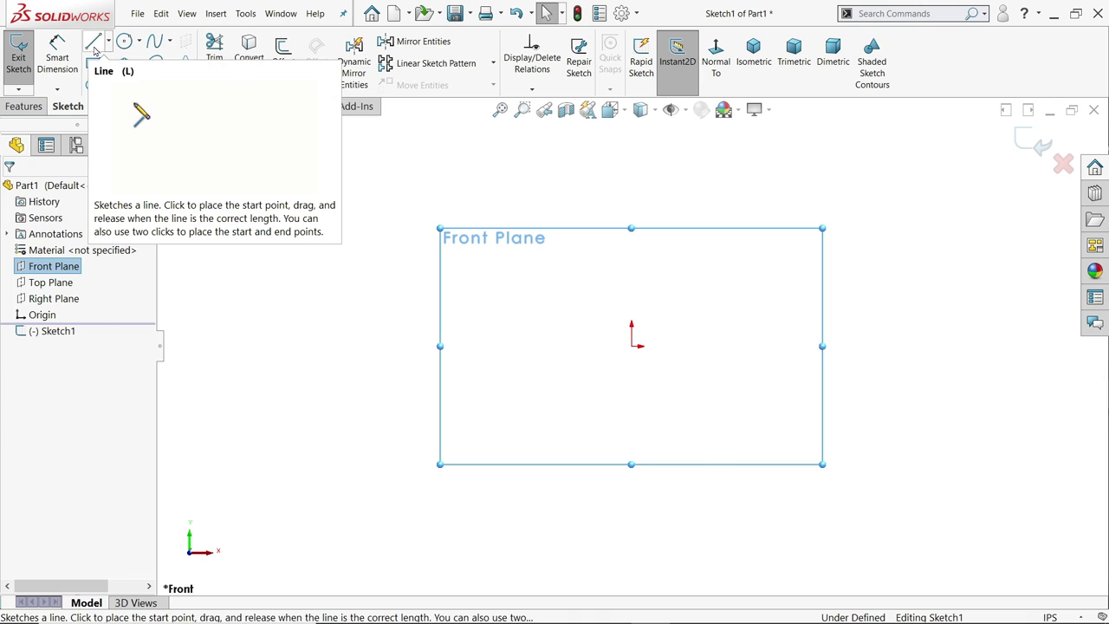
Step: Draw the bottom edge, right outer edge with top chamfer, inner step and sloping edge with lines
left_click(94, 45)
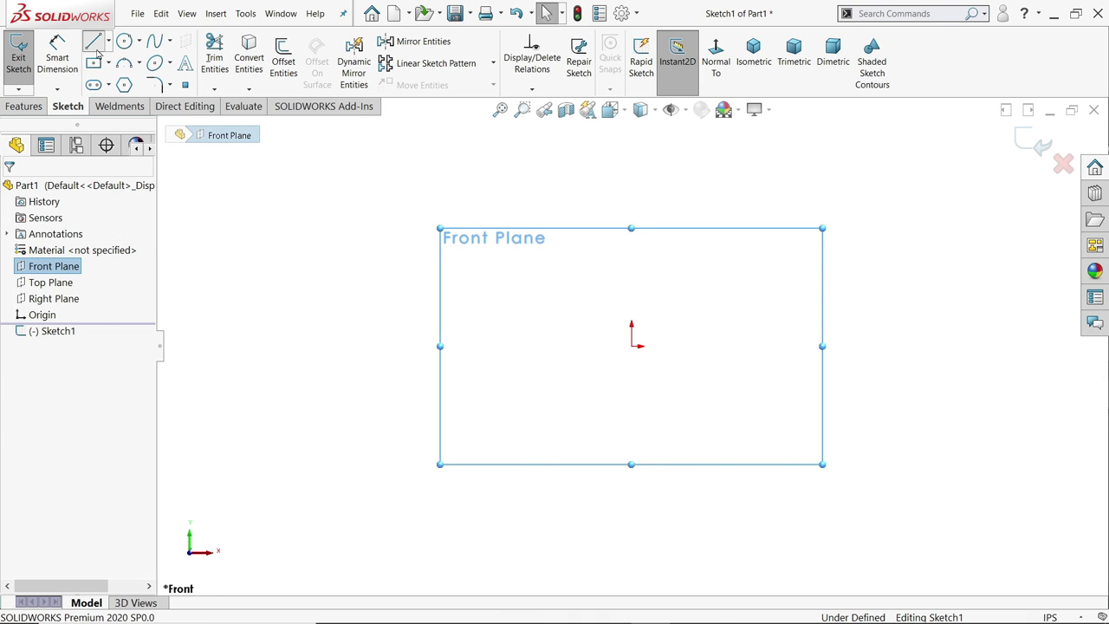
left_click(631, 260)
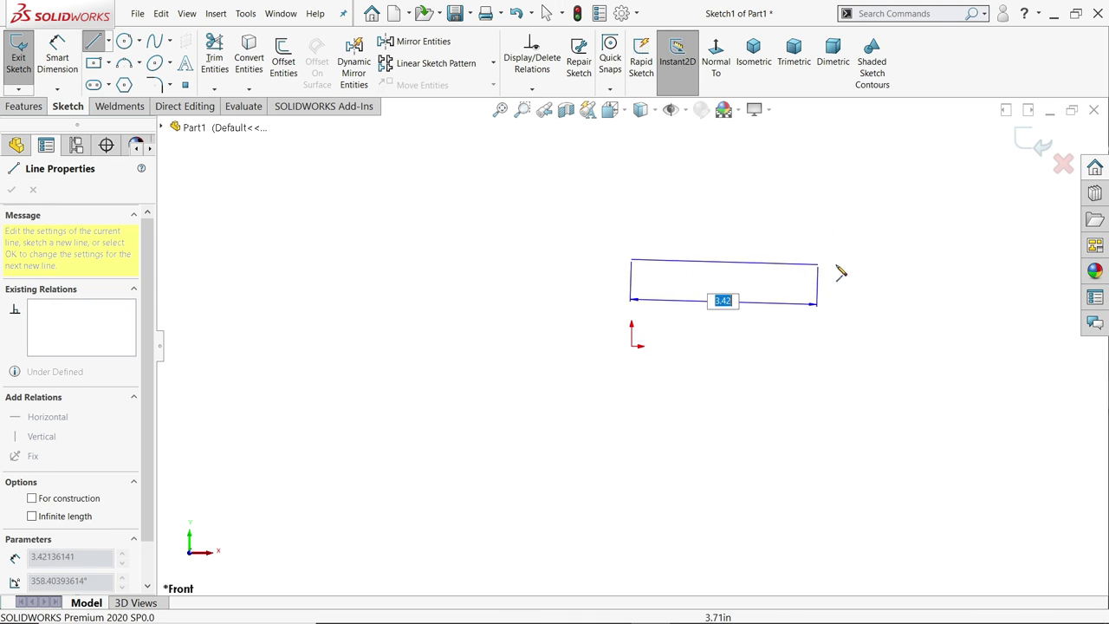
left_click(904, 260)
left_click(904, 145)
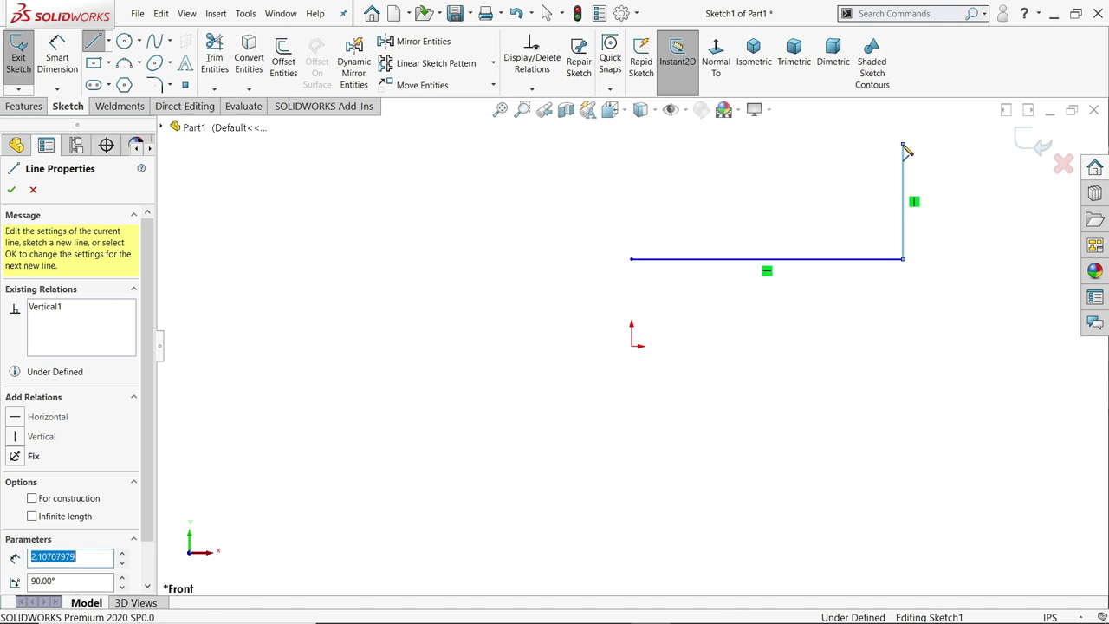
left_click(896, 151)
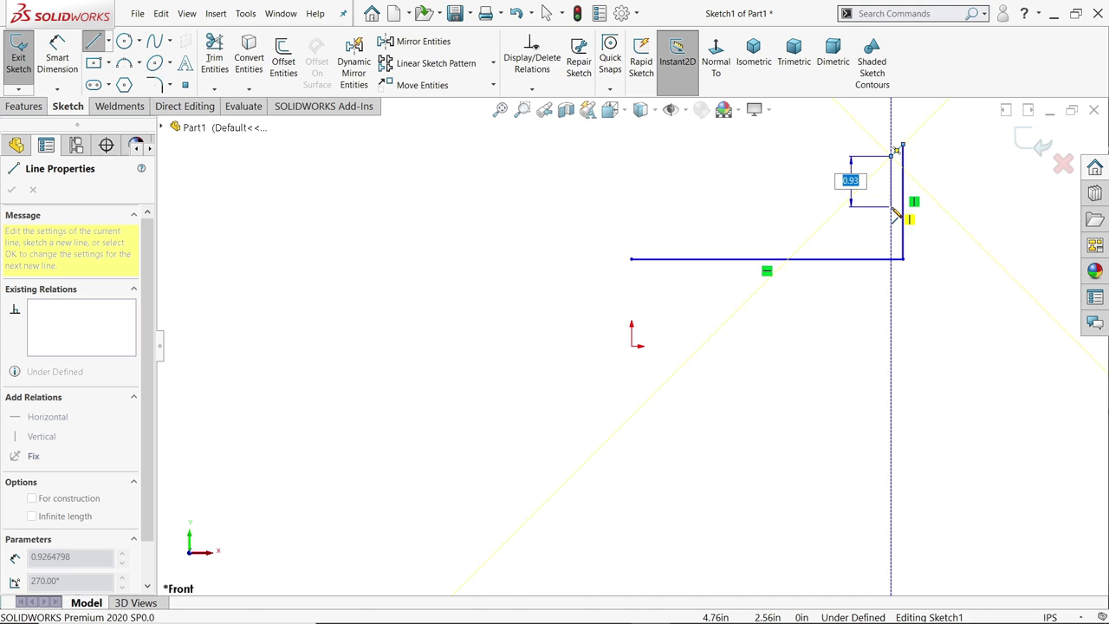
left_click(892, 206)
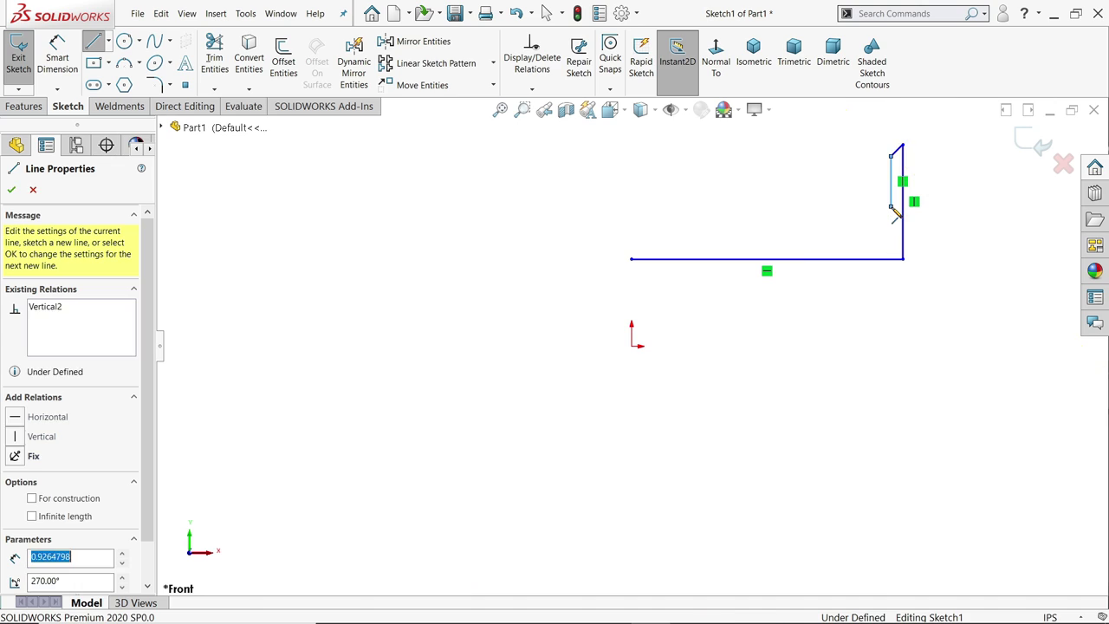
left_click(791, 208)
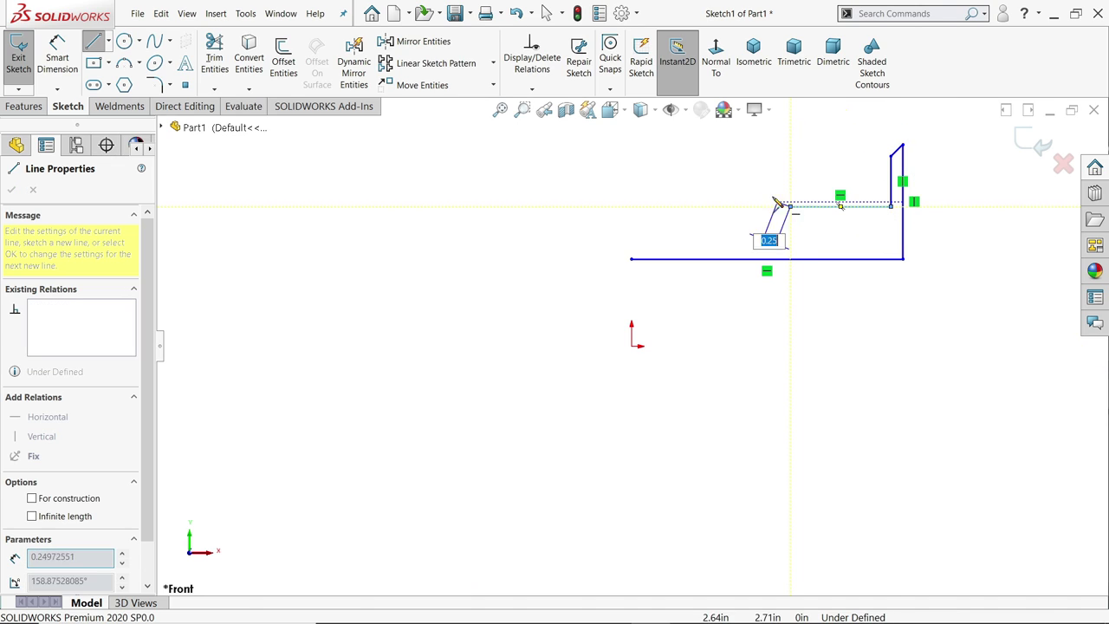
left_click(712, 182)
Step: Finish the left side: tall vertical, short top edge, left chamfer, closing at the starting corner
key("z")
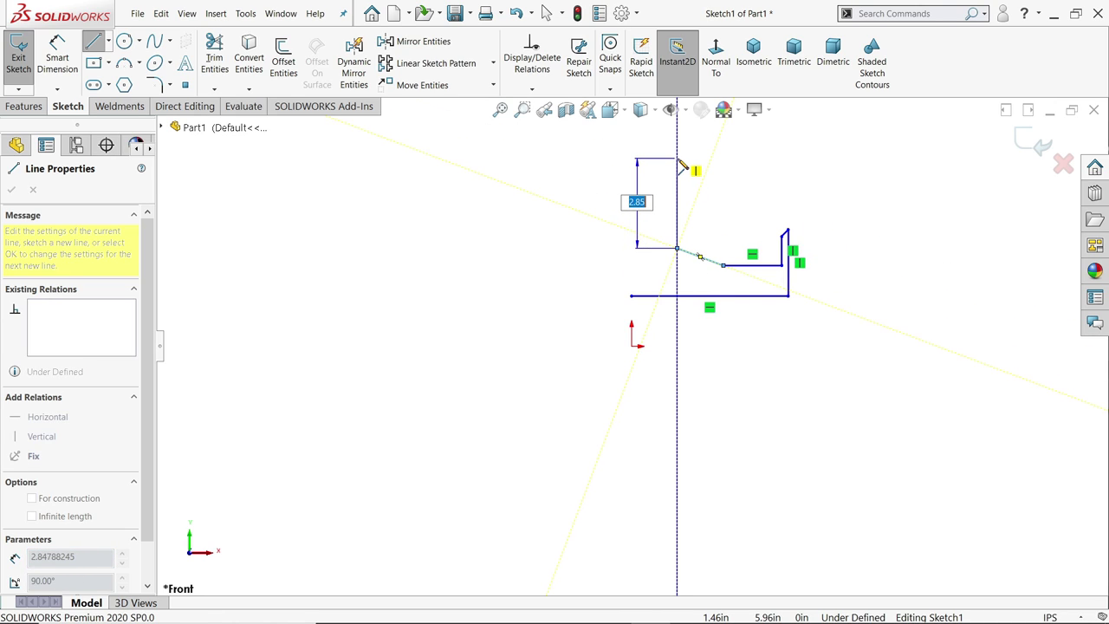
left_click(679, 172)
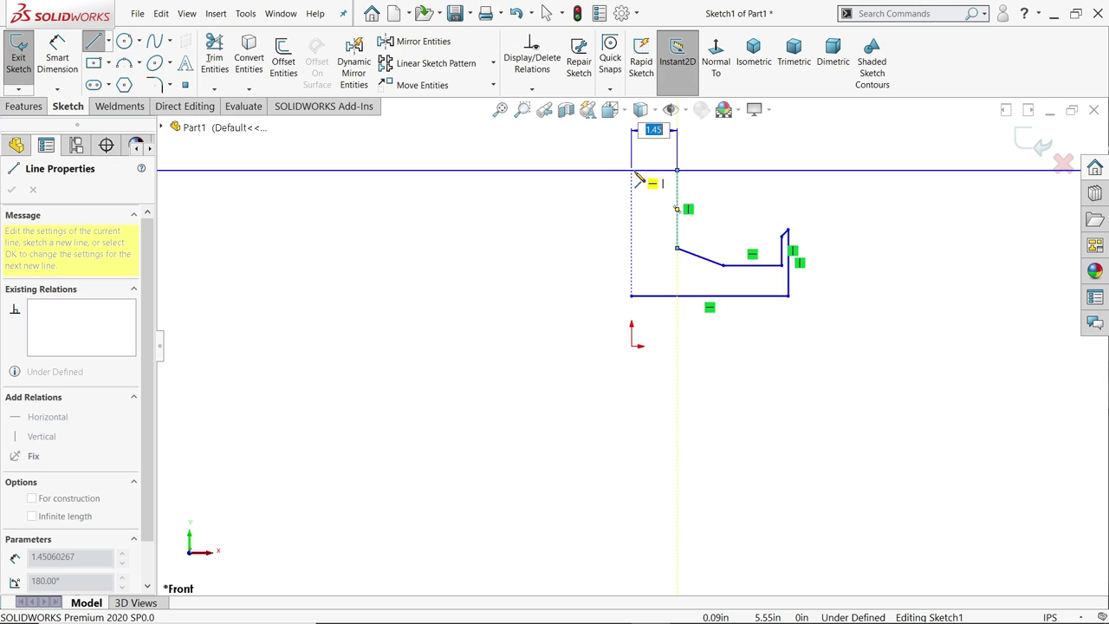
left_click(638, 171)
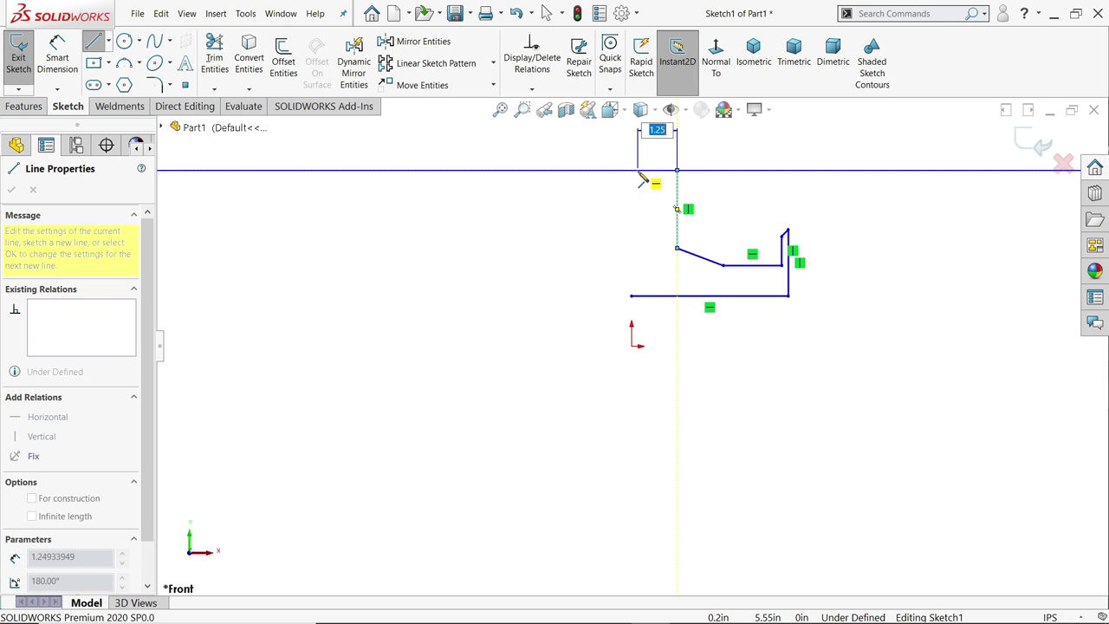
left_click(638, 226)
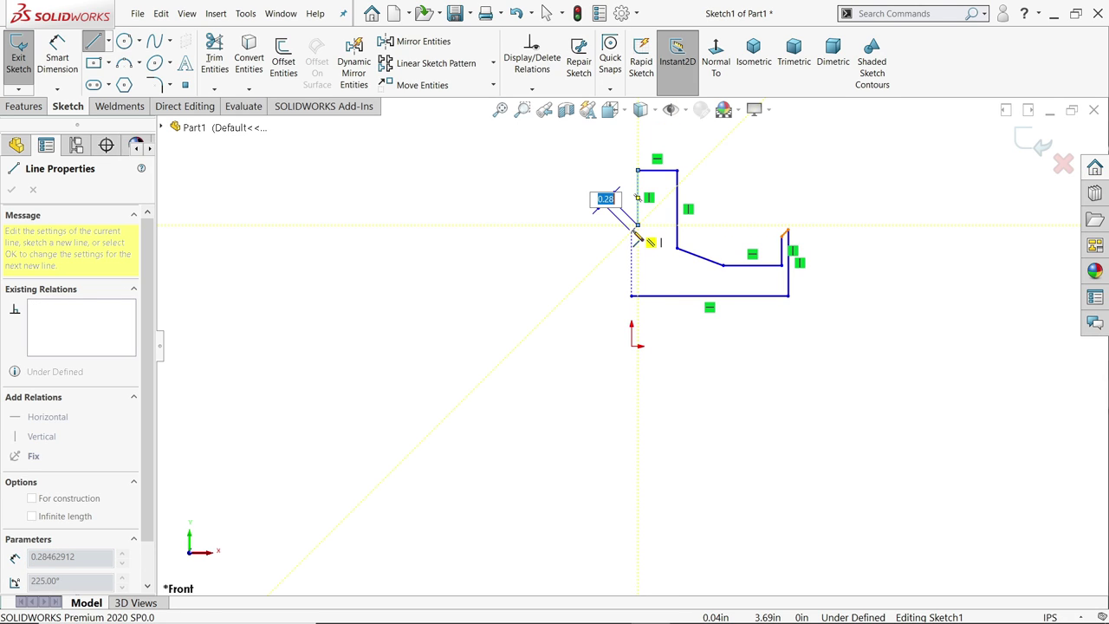
left_click(632, 232)
left_click(631, 296)
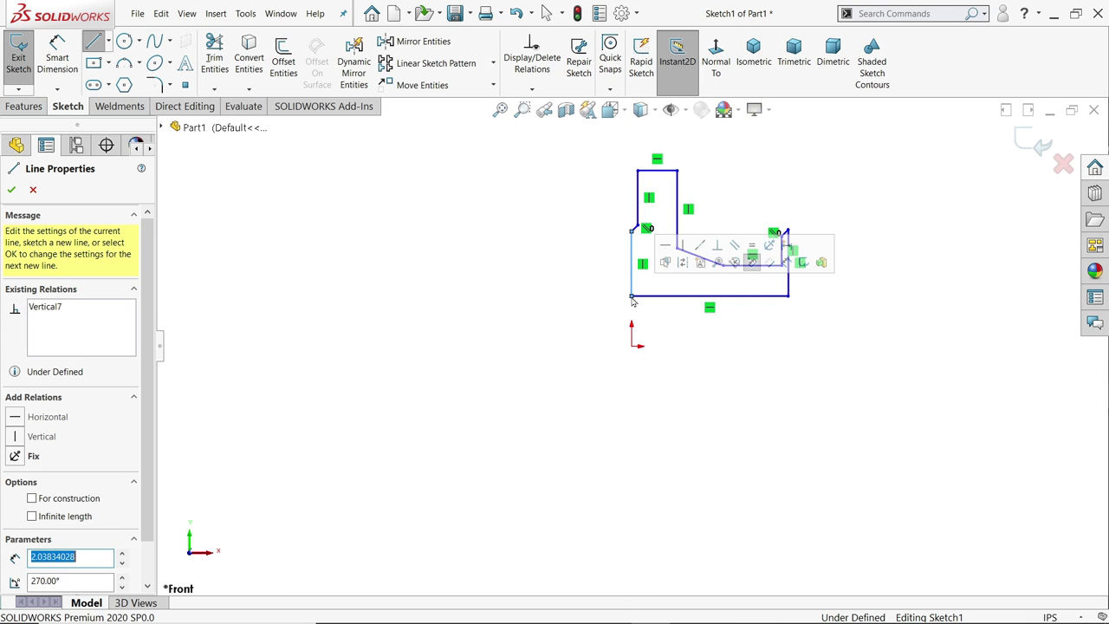
scroll(719, 247, "down", 3)
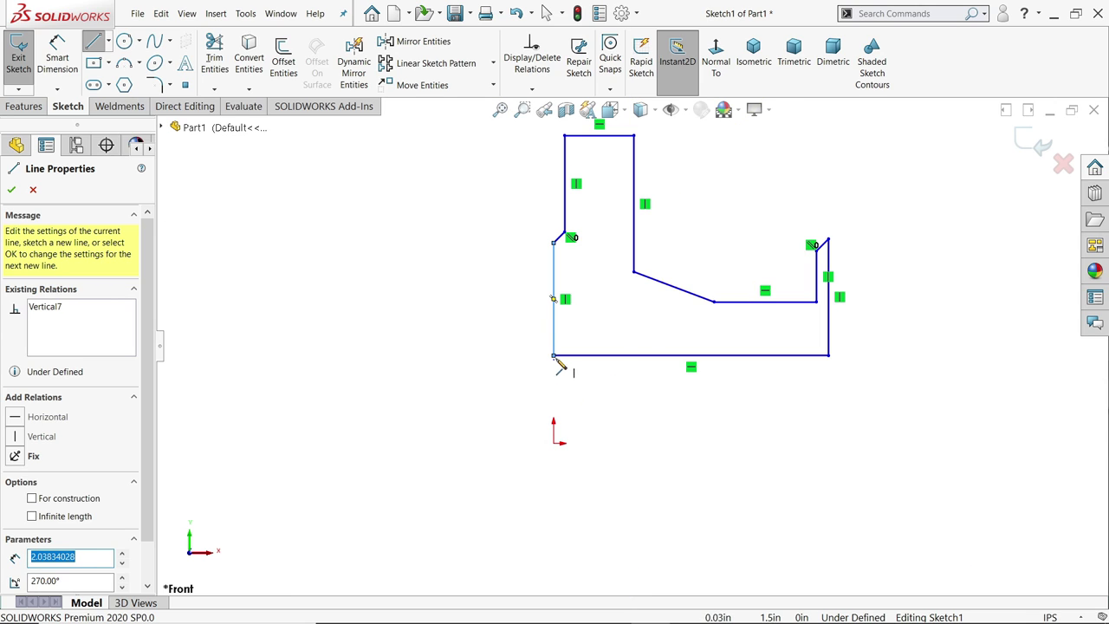
Step: Draw a horizontal line from the sketch origin to the right
left_click(554, 444)
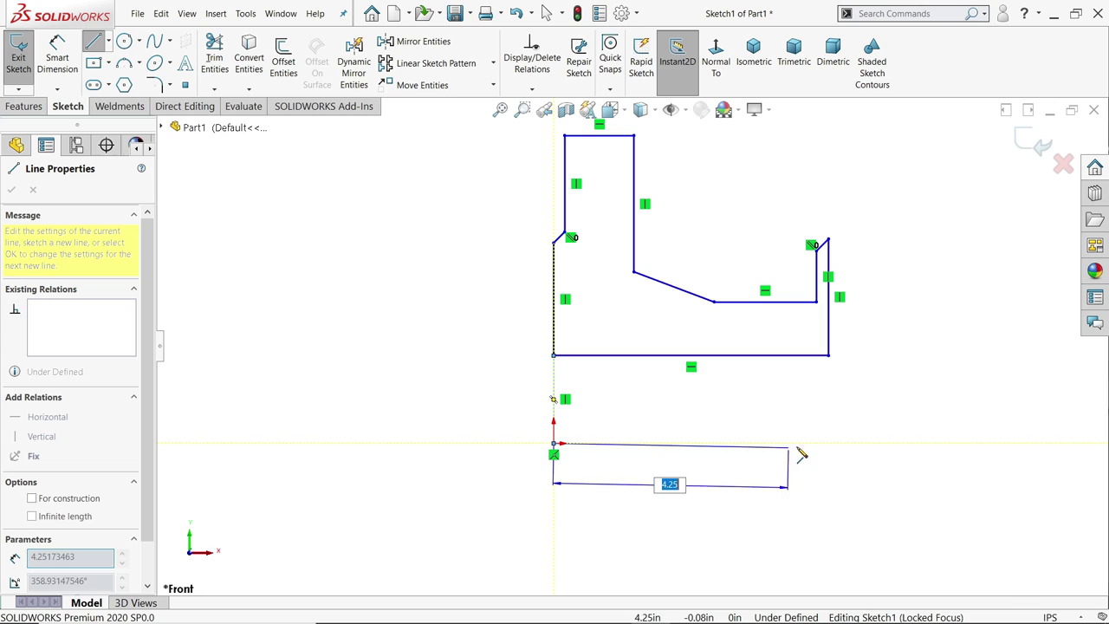
left_click(836, 445)
right_click(877, 388)
left_click(910, 398)
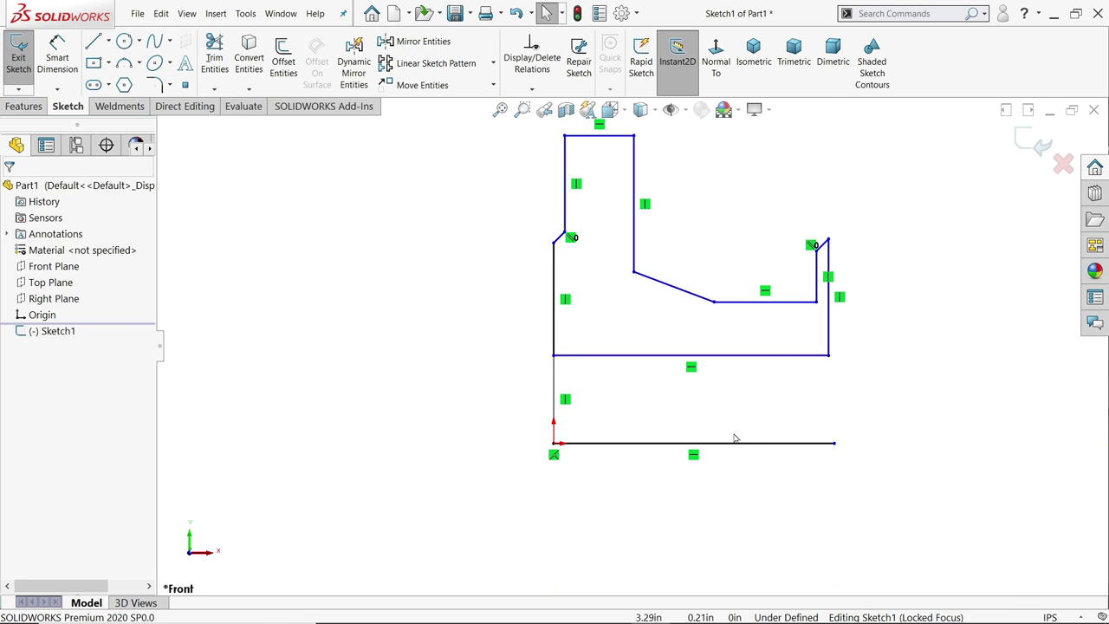
Step: Convert the horizontal origin line and the vertical connecting line to construction geometry
left_click(729, 449)
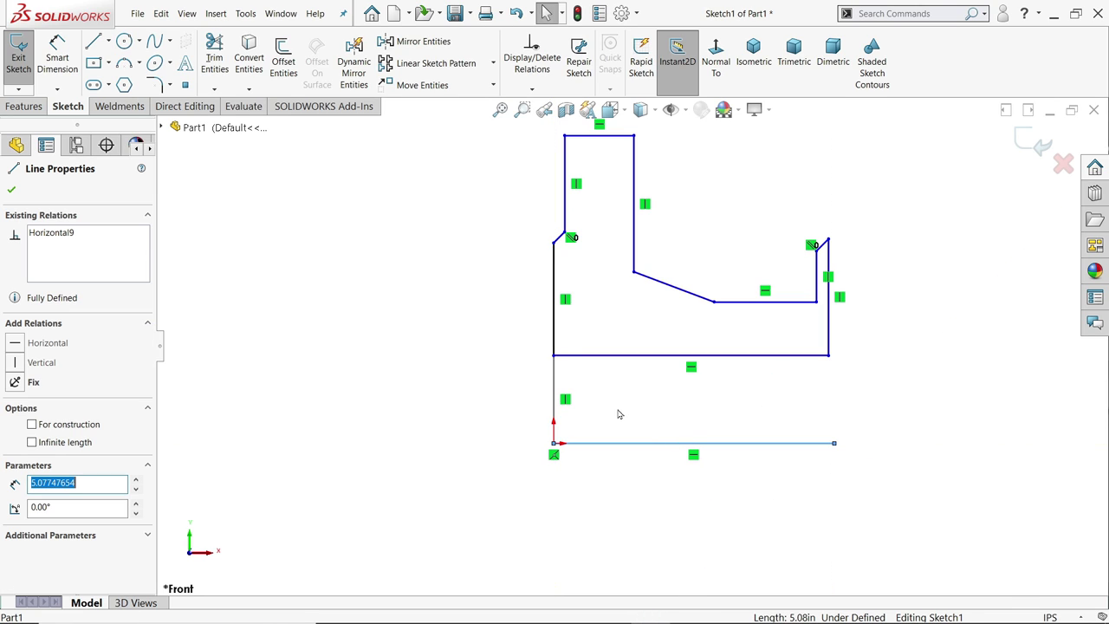
left_click(555, 400)
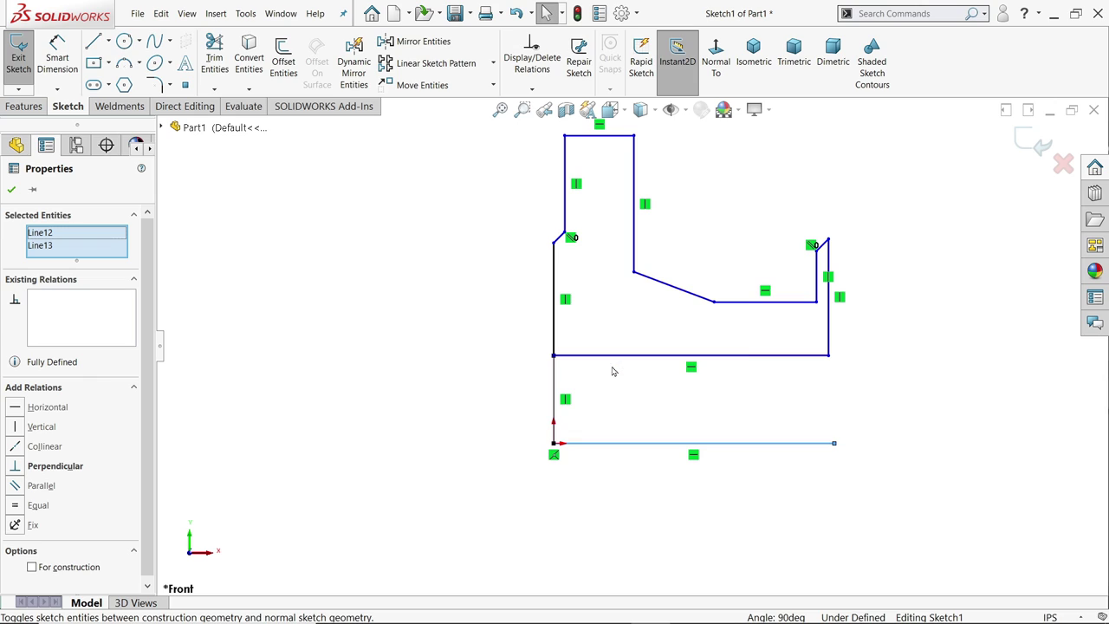
left_click(472, 384)
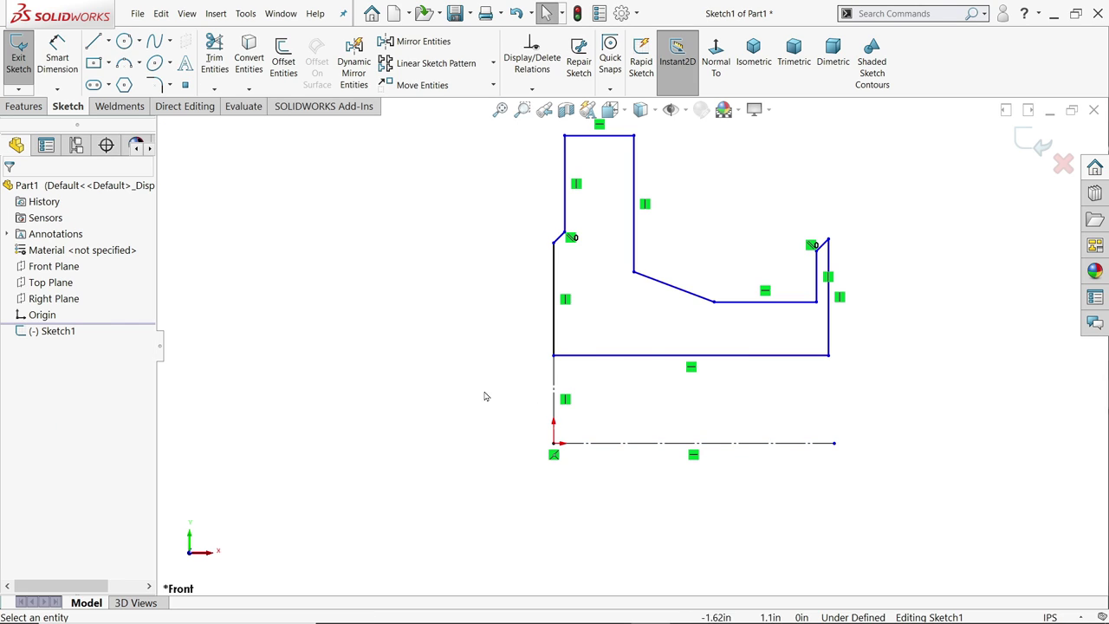
scroll(630, 348, "up", 1)
scroll(738, 243, "down", 2)
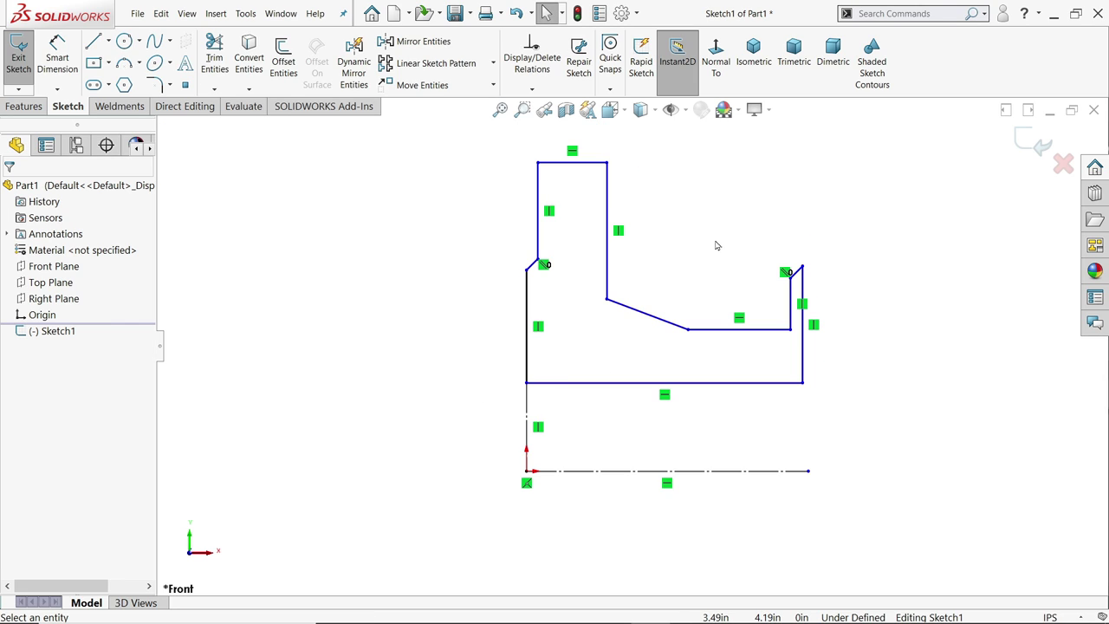
left_click(57, 54)
scroll(559, 353, "up", 1)
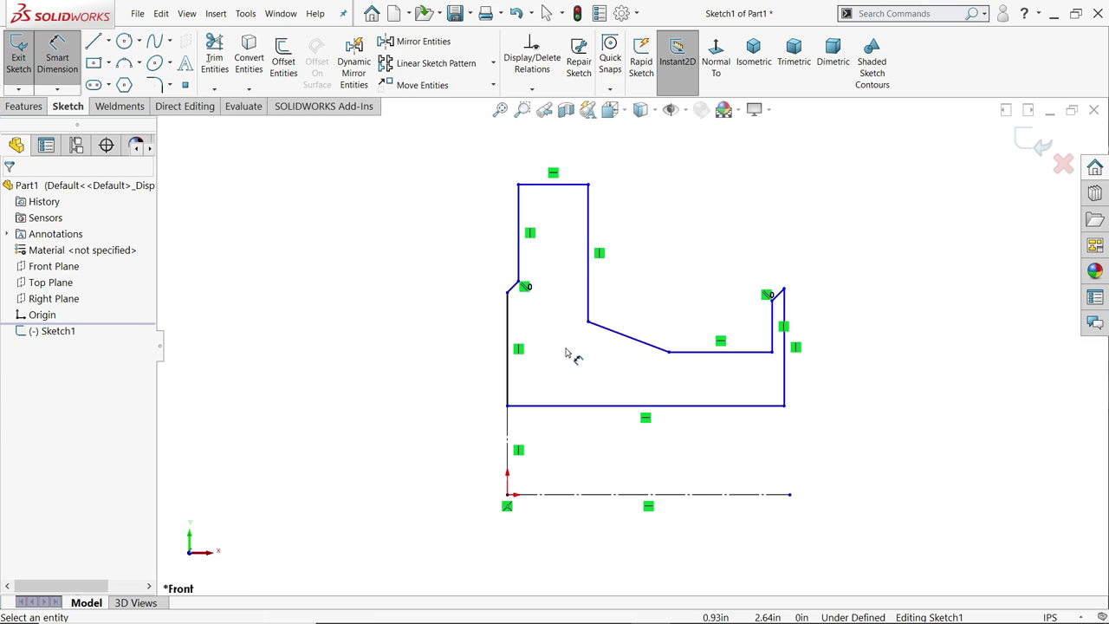
Step: Dimension the base line length as 2.125 with three-decimal precision
left_click(753, 413)
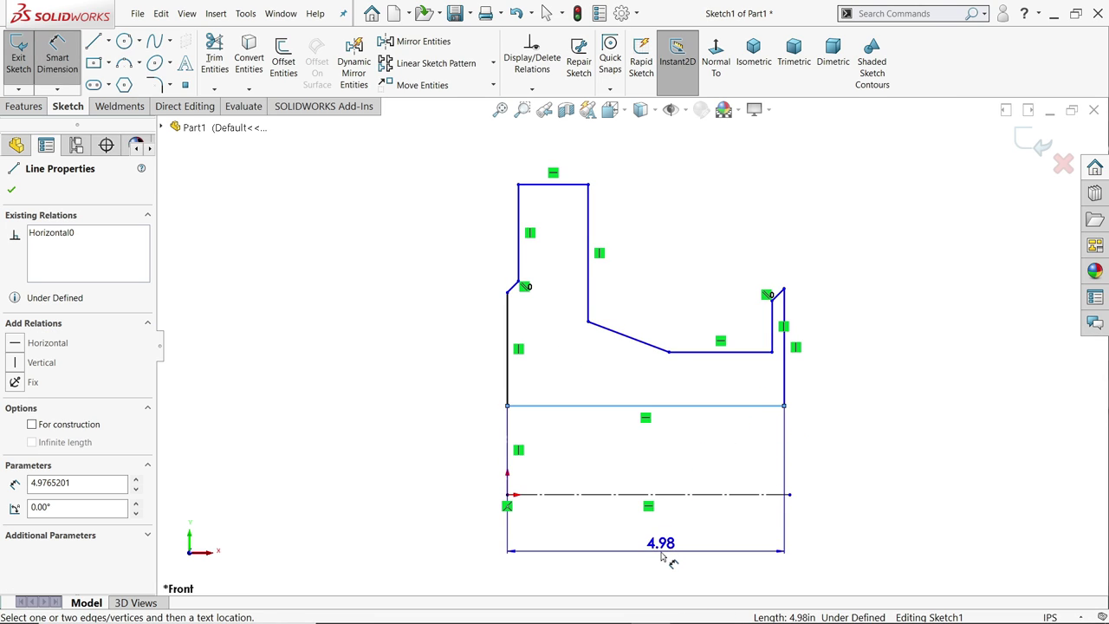
left_click(660, 559)
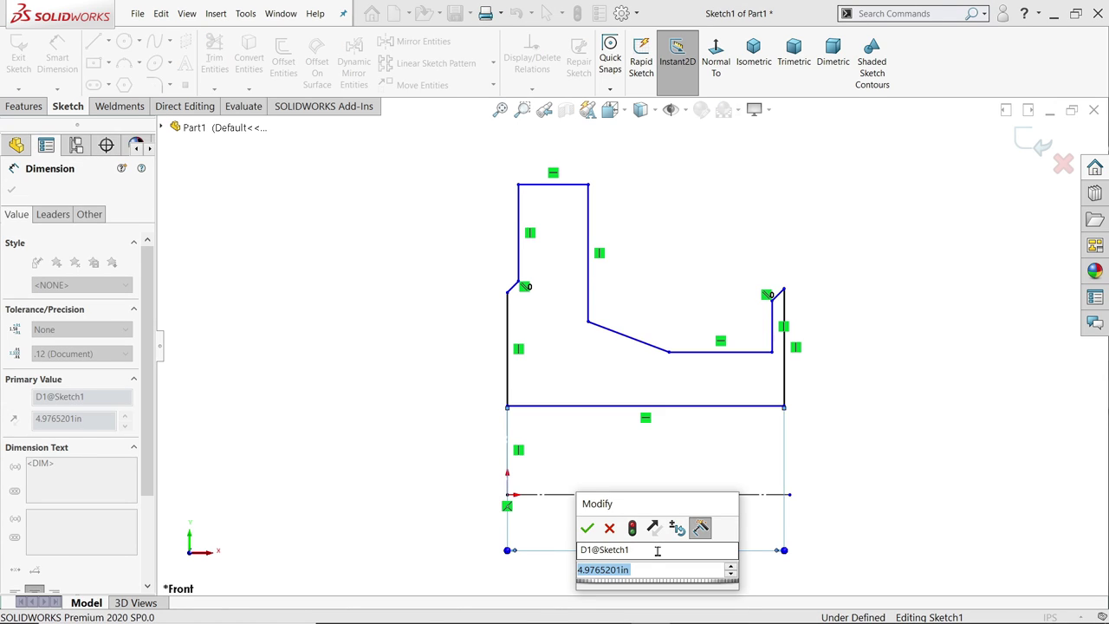
type("20")
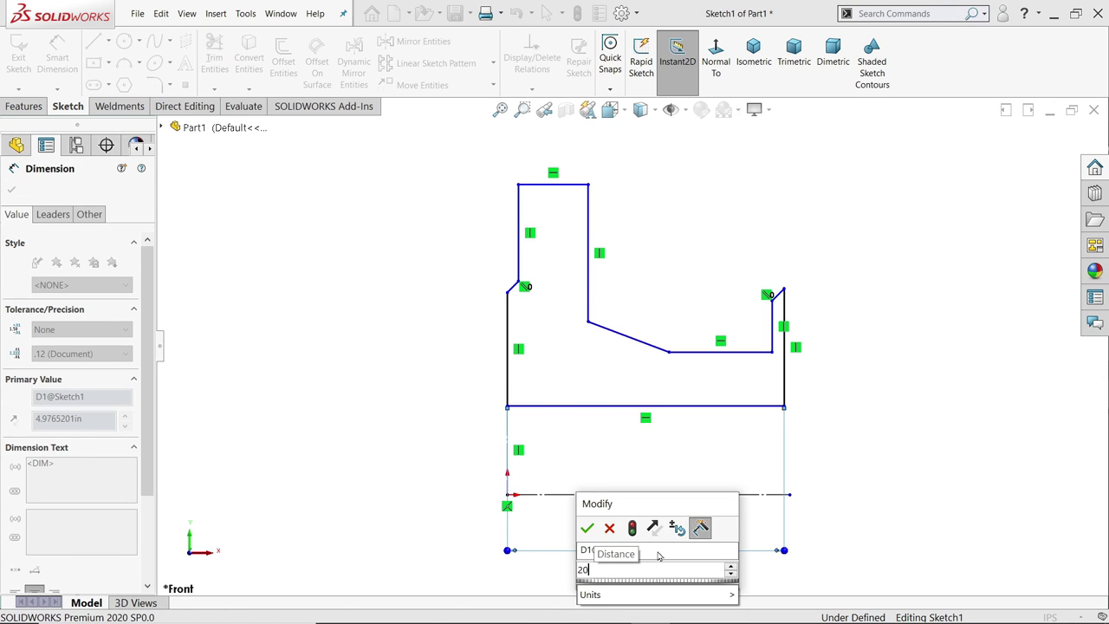
type("125")
key("Return")
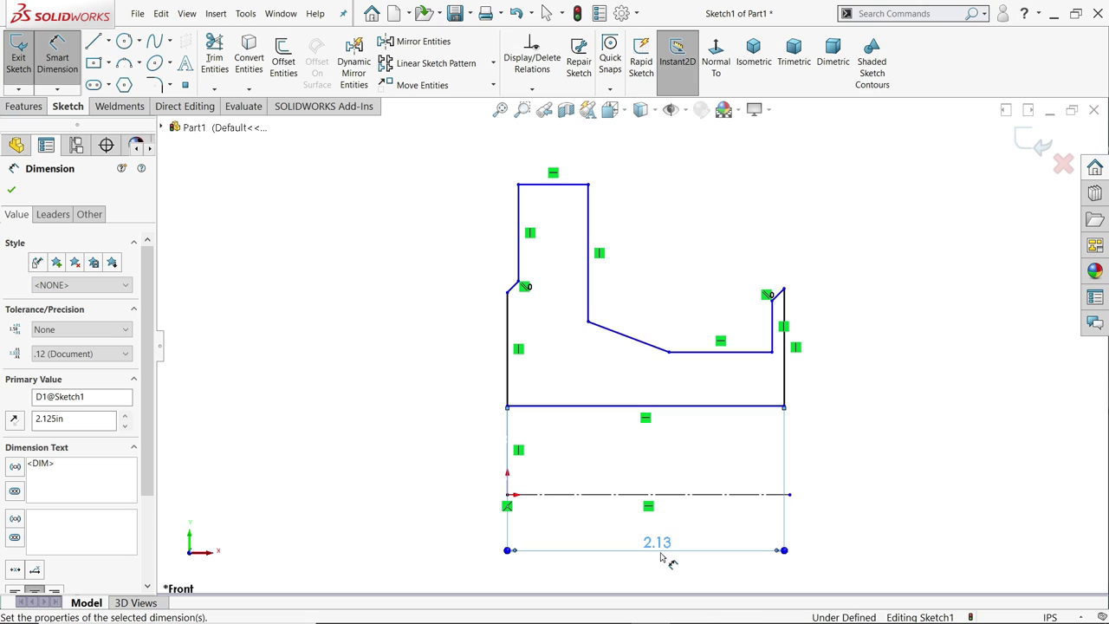
left_click(82, 355)
left_click(43, 403)
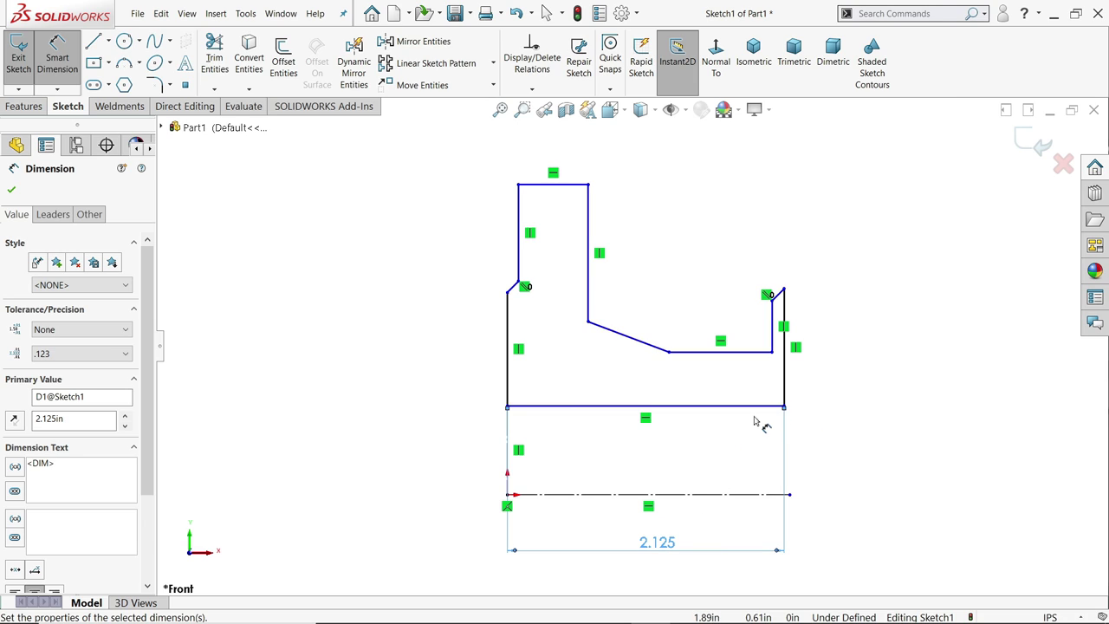
scroll(731, 438, "up", 2)
scroll(687, 424, "down", 2)
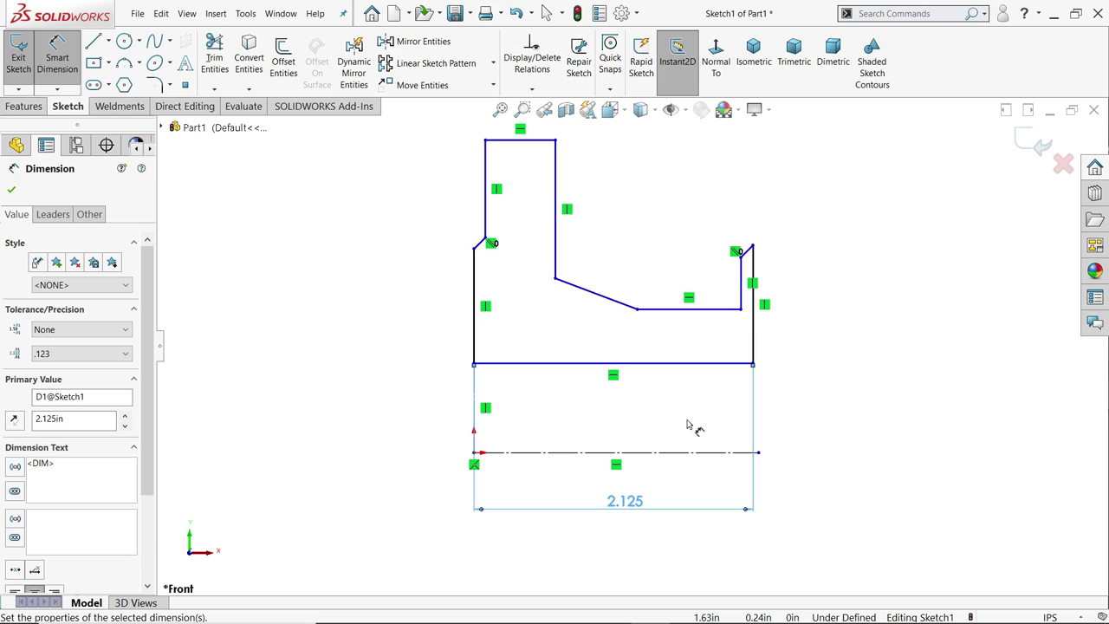
Step: Add the 2.00 base-line height and 3.75 overall height from the centerline
left_click(733, 365)
left_click(732, 453)
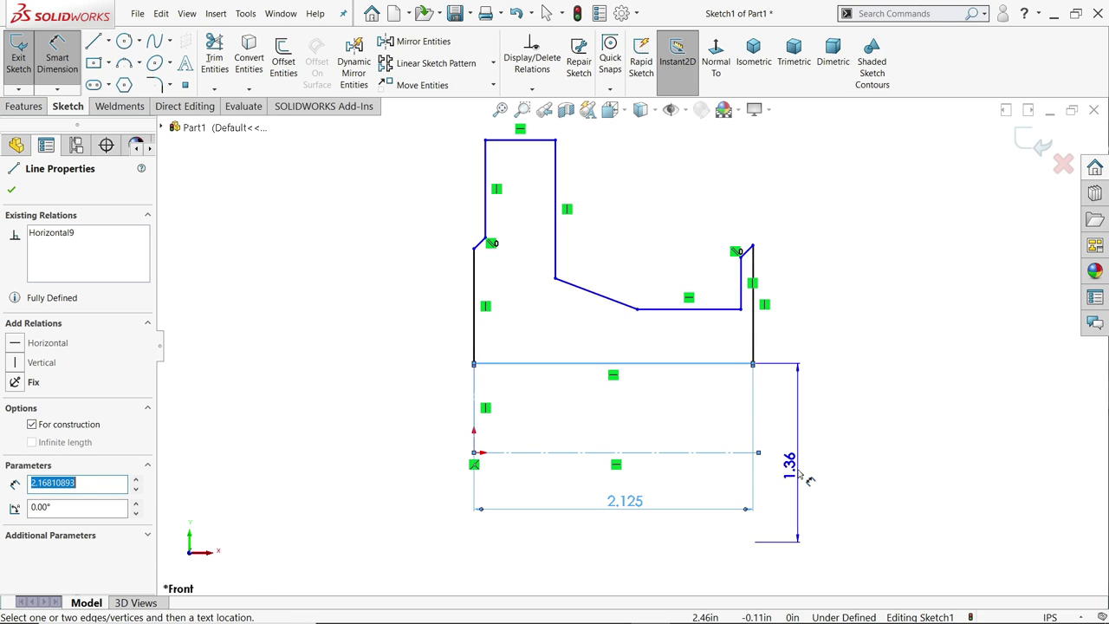
left_click(852, 464)
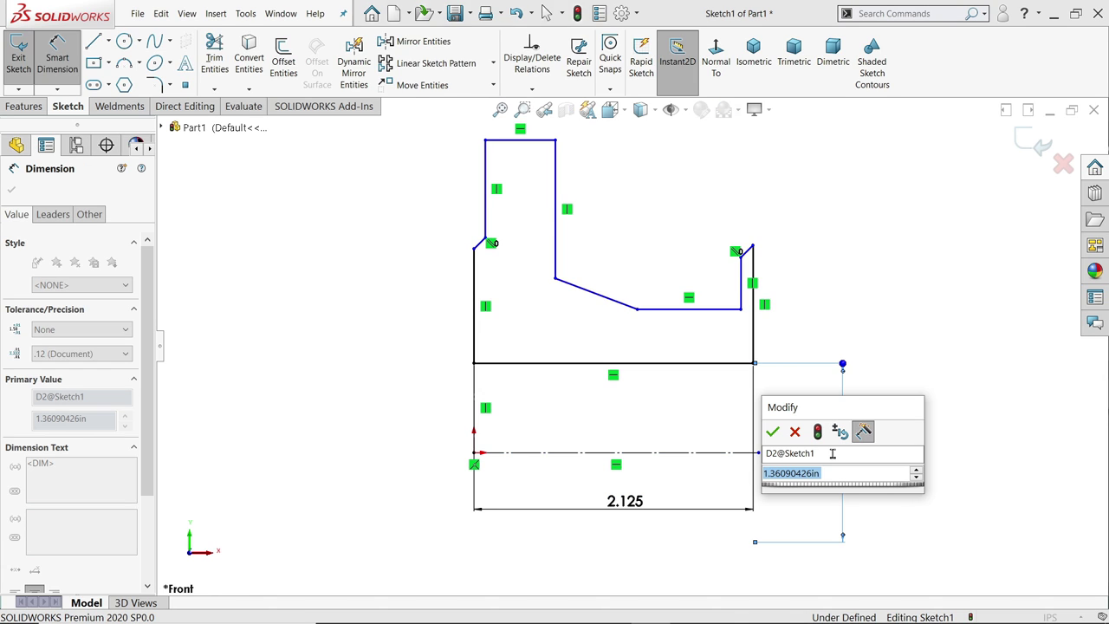
type("=")
key("Escape")
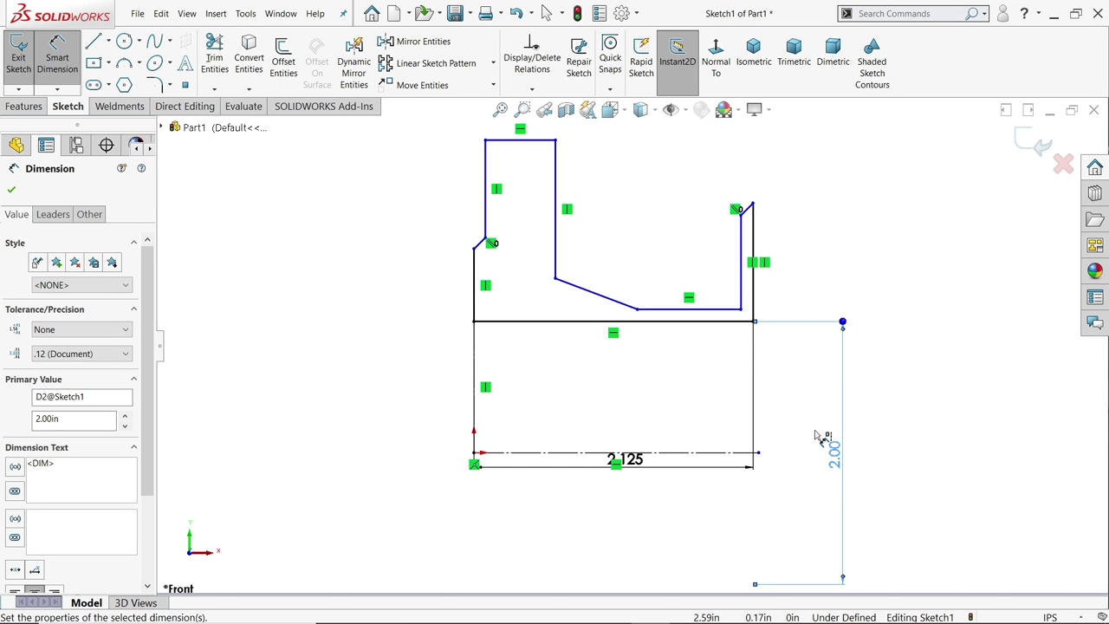
left_click(753, 206)
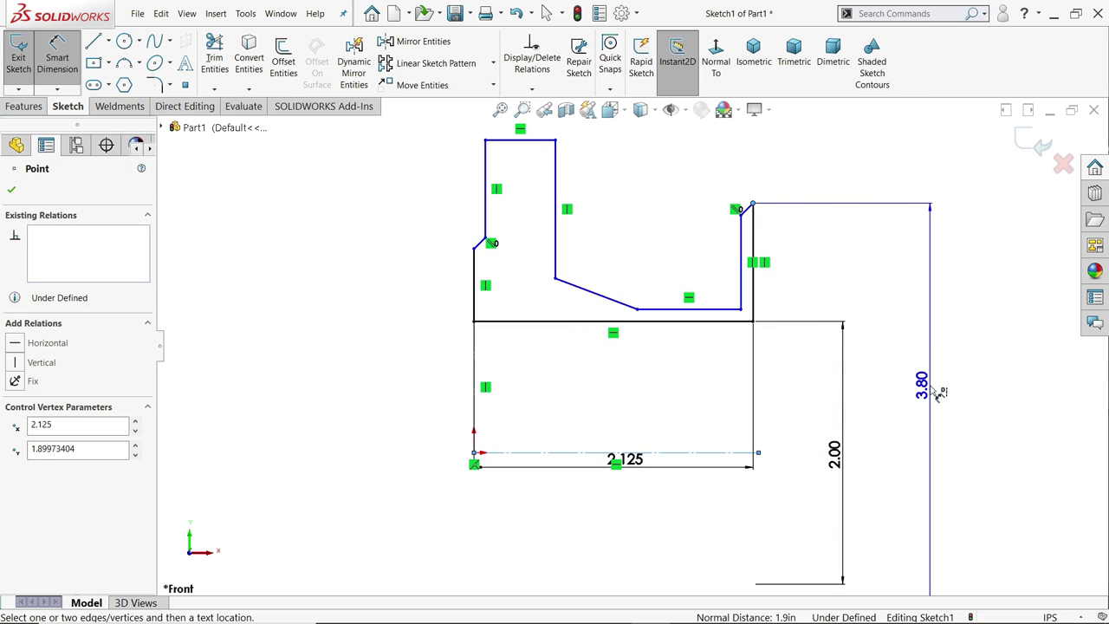
left_click(940, 392)
type("3.5")
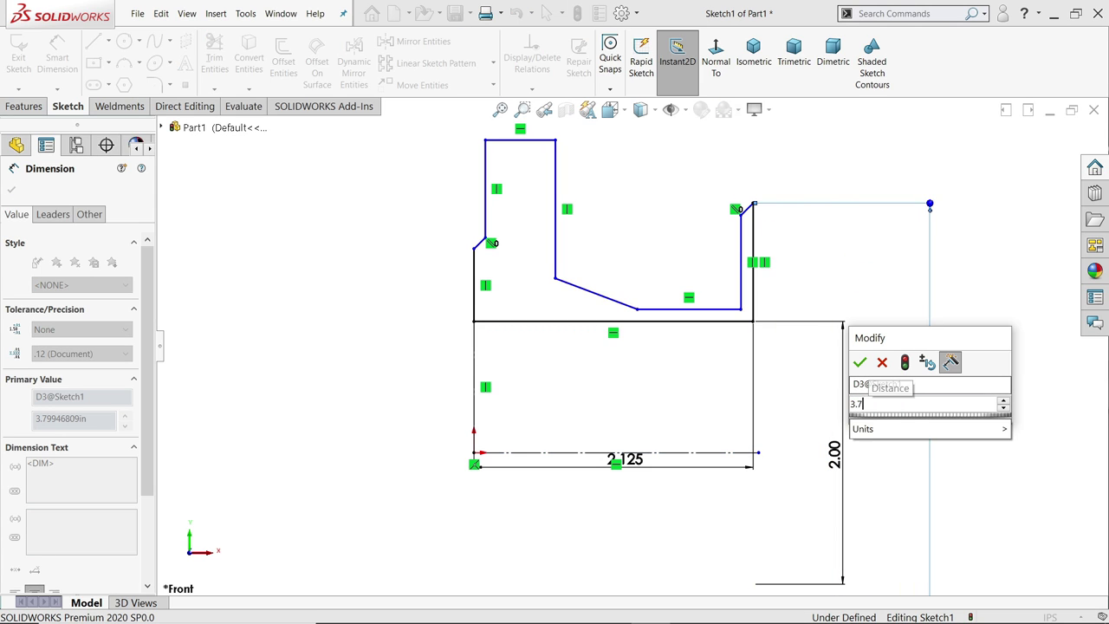
key("Return")
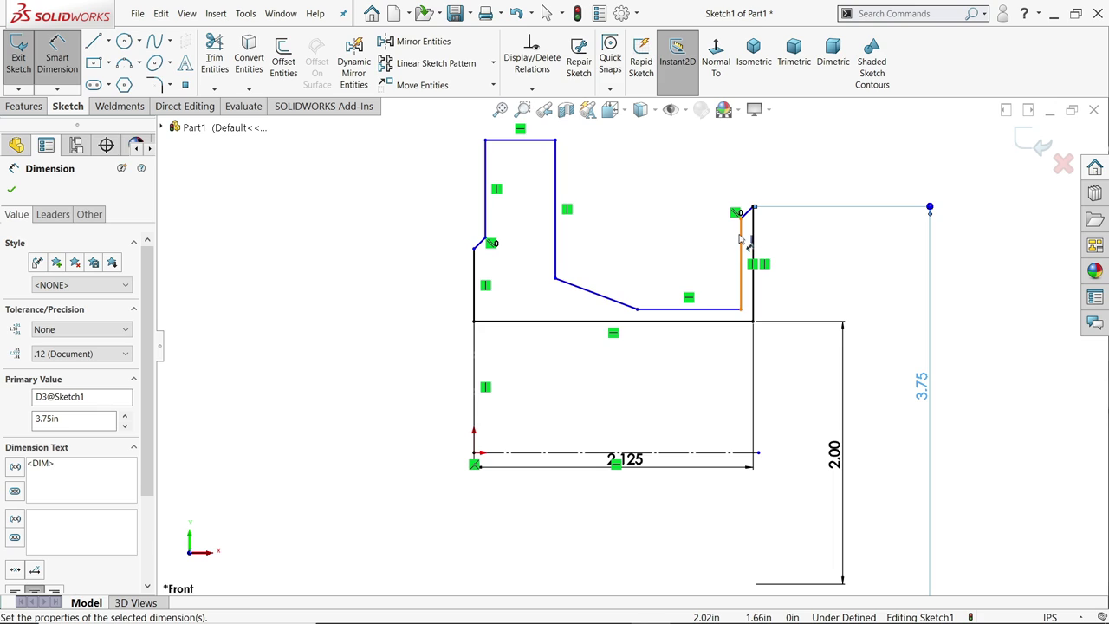
Step: Dimension the right-step gap, correcting it from 0.63 to 0.06
left_click(742, 241)
left_click(743, 236)
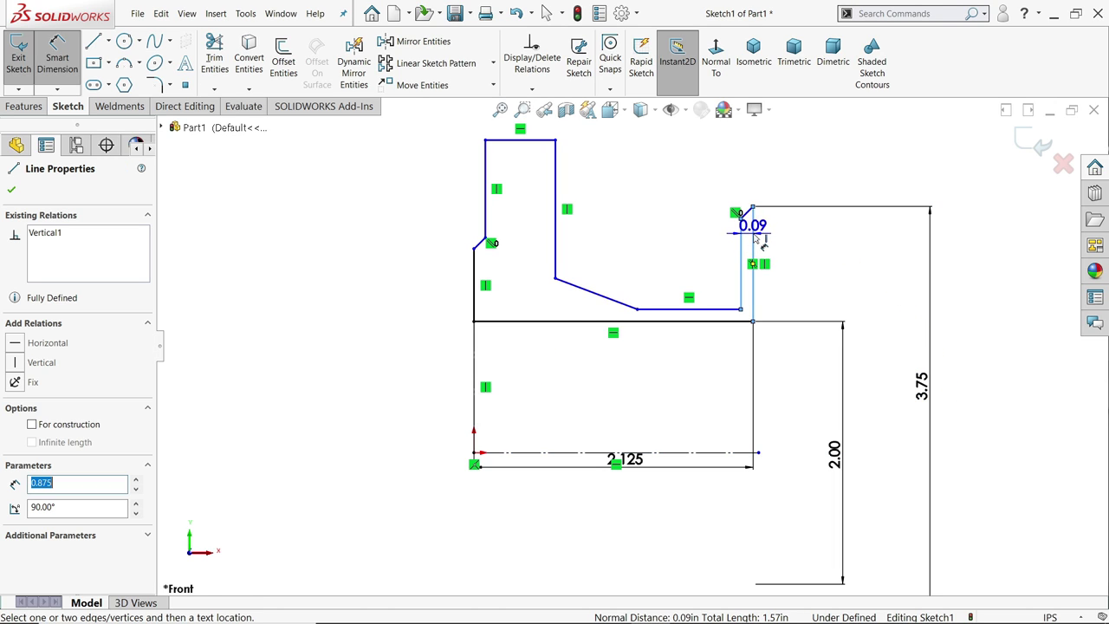
left_click(755, 176)
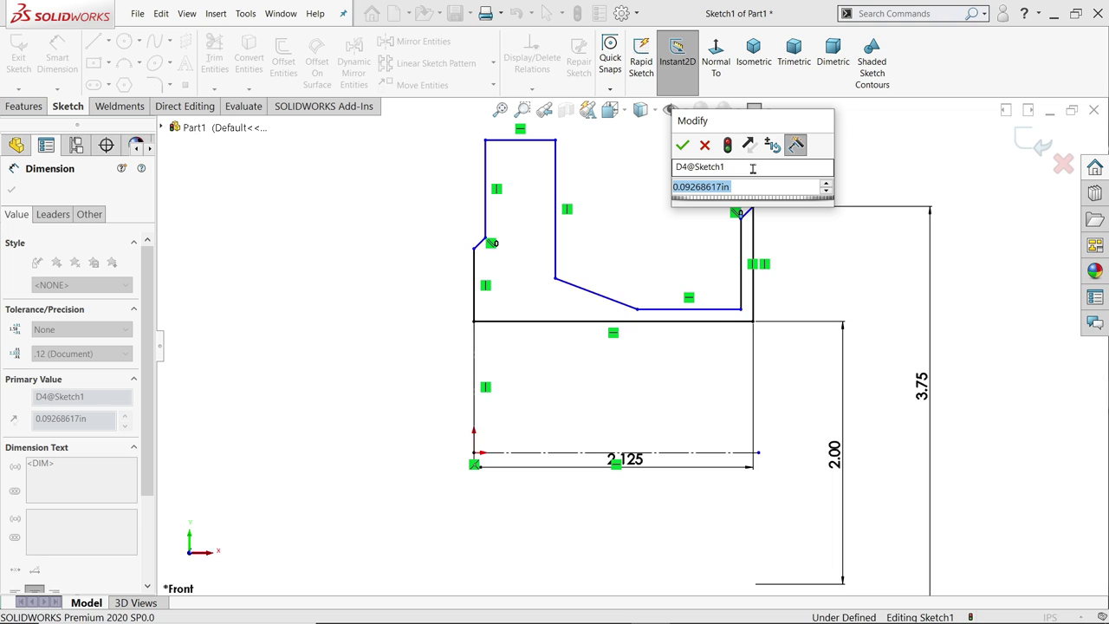
type("0.")
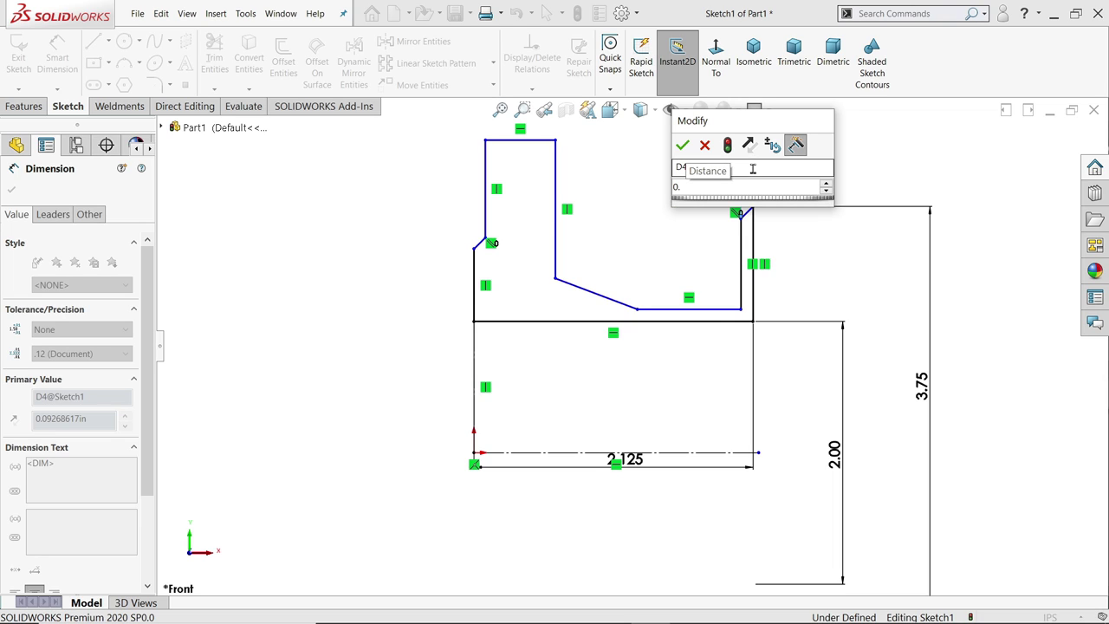
type("63")
key("Return")
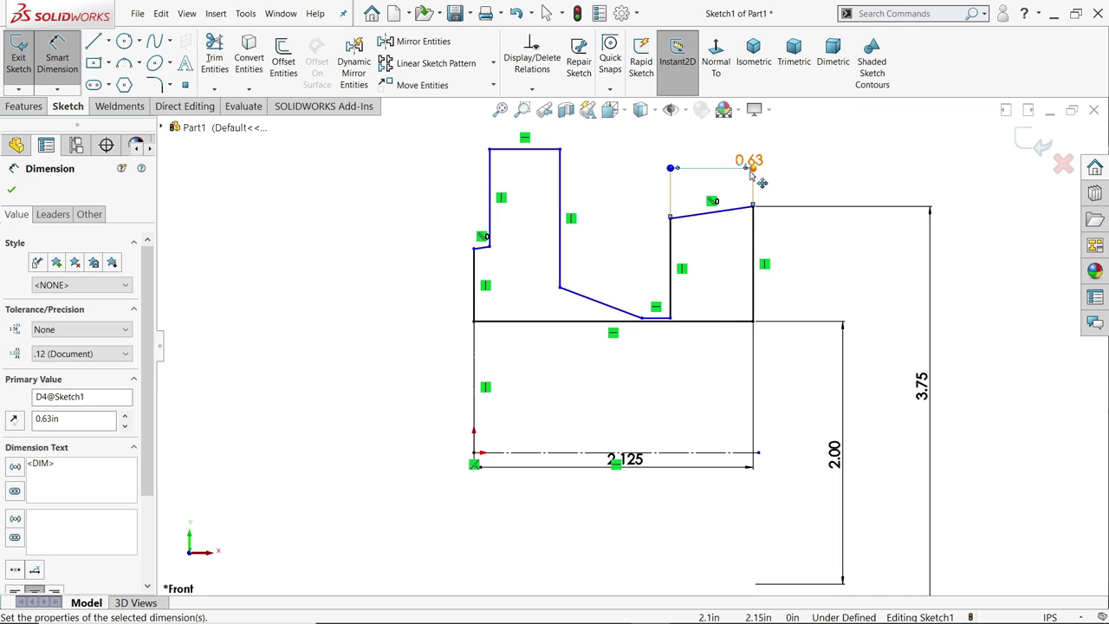
left_click(757, 159)
type("0")
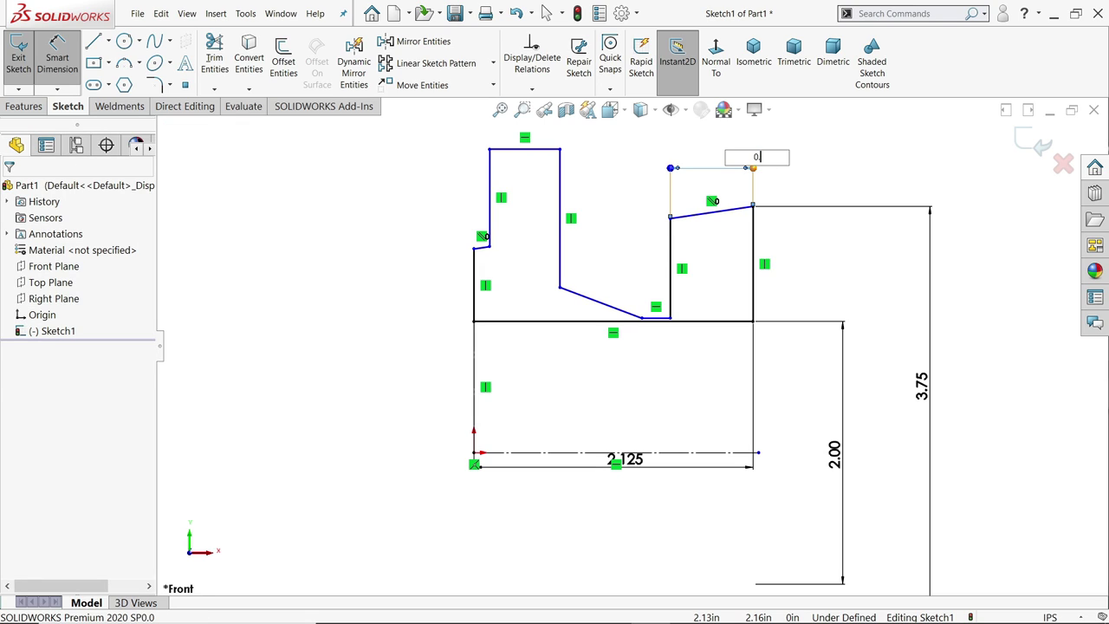
type(".063")
key("Return")
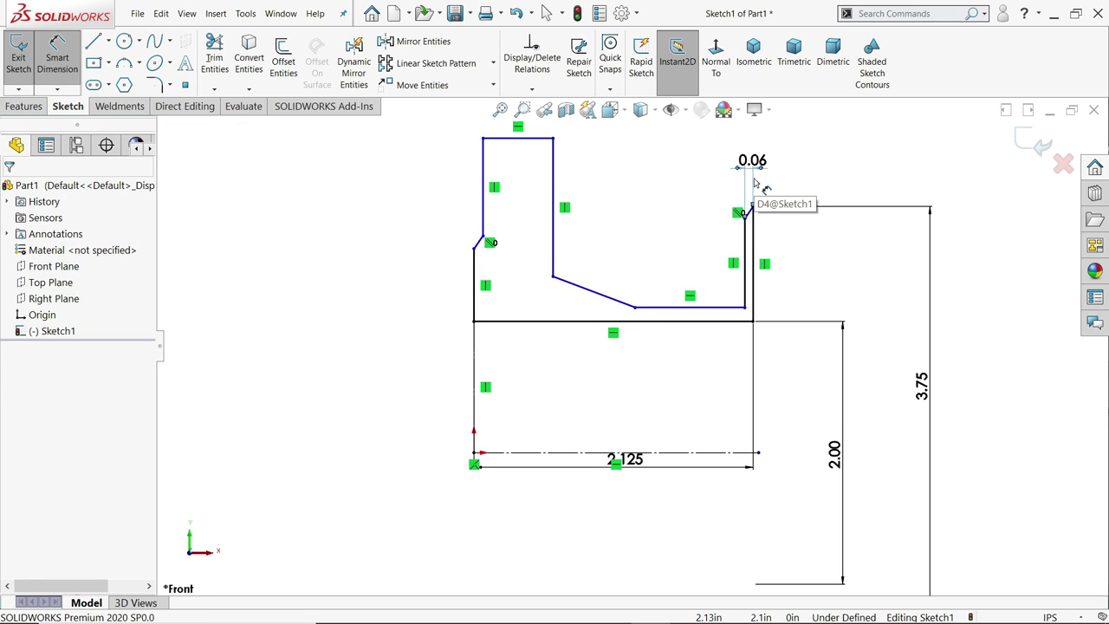
scroll(752, 227, "down", 2)
scroll(752, 228, "down", 4)
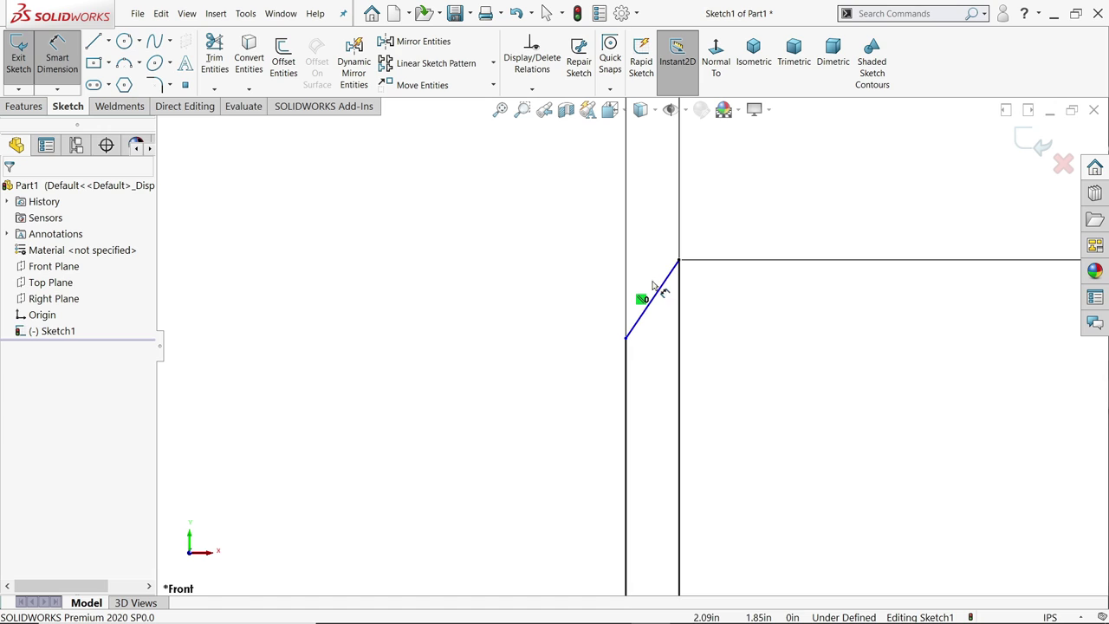
Step: Set the top-corner chamfer angle to 45°
left_click(656, 301)
left_click(627, 368)
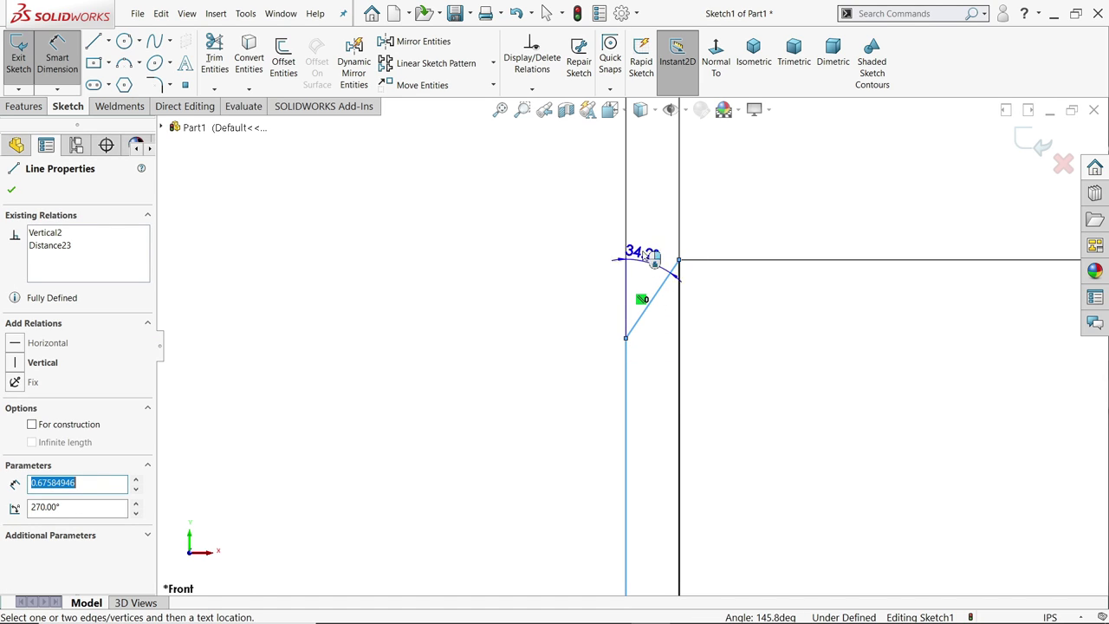
left_click(700, 166)
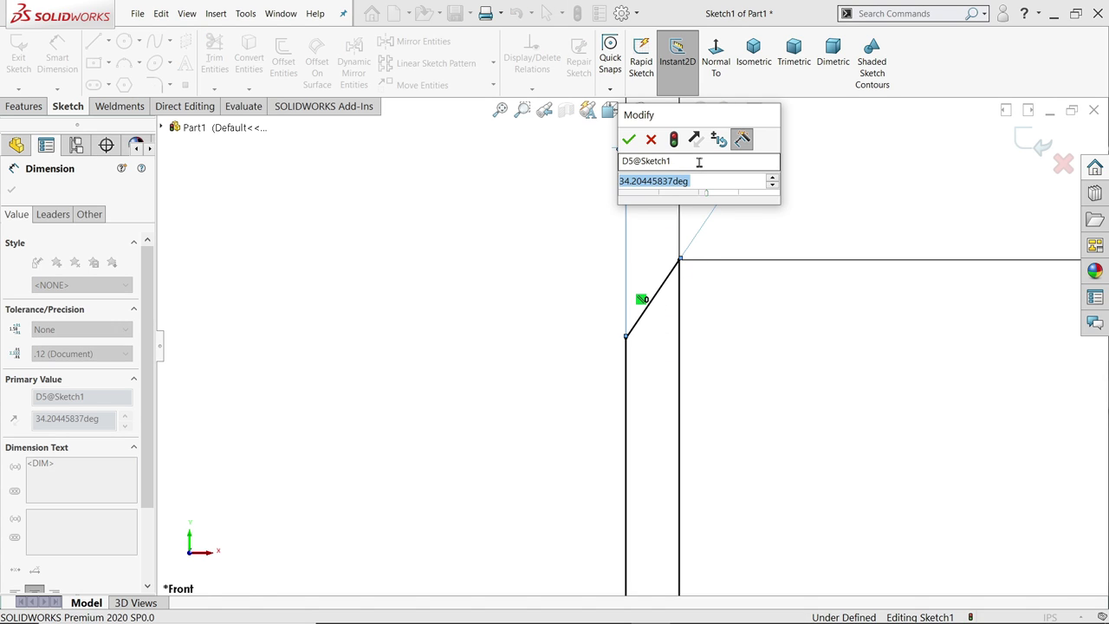
type("45")
key("Return")
scroll(699, 273, "up", 8)
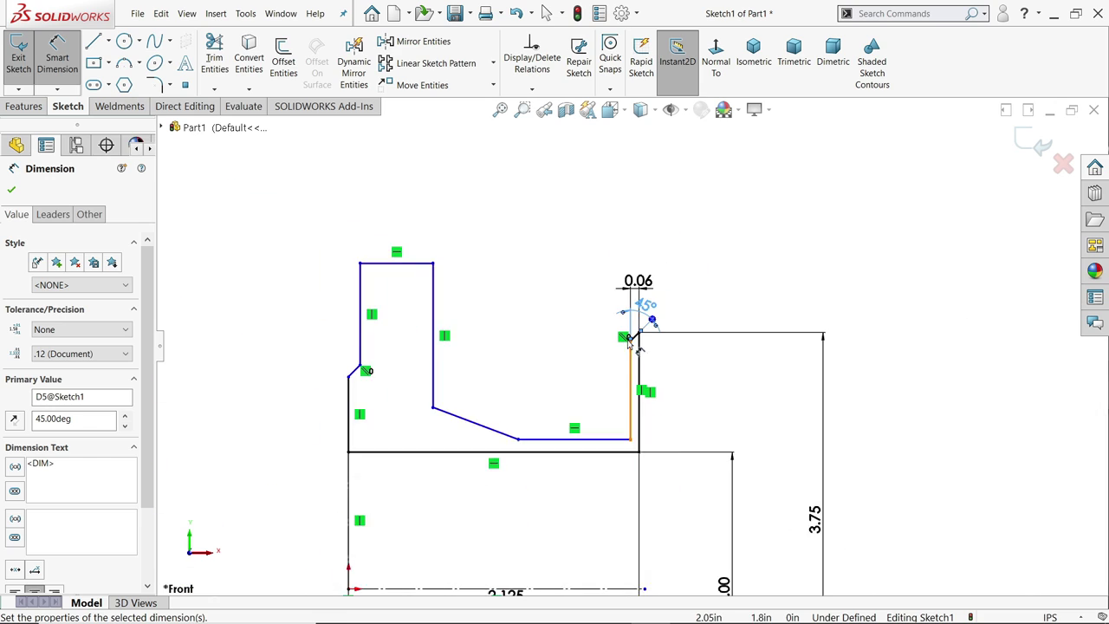
scroll(567, 415, "down", 4)
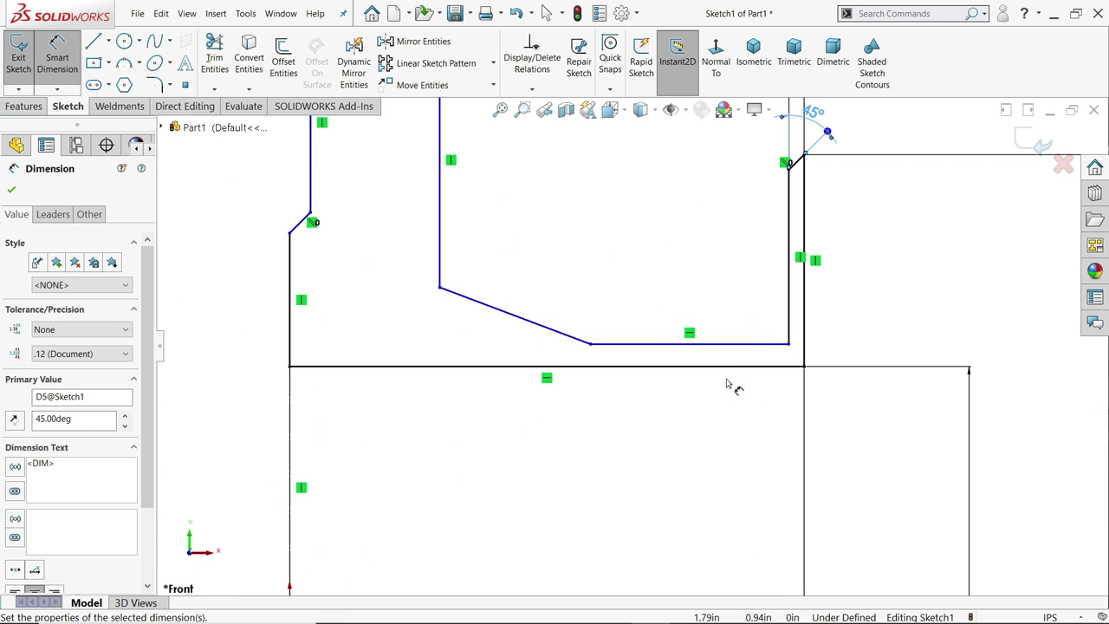
Step: Dimension the inner step corner 2.70 above the centerline
left_click(789, 345)
scroll(774, 379, "up", 4)
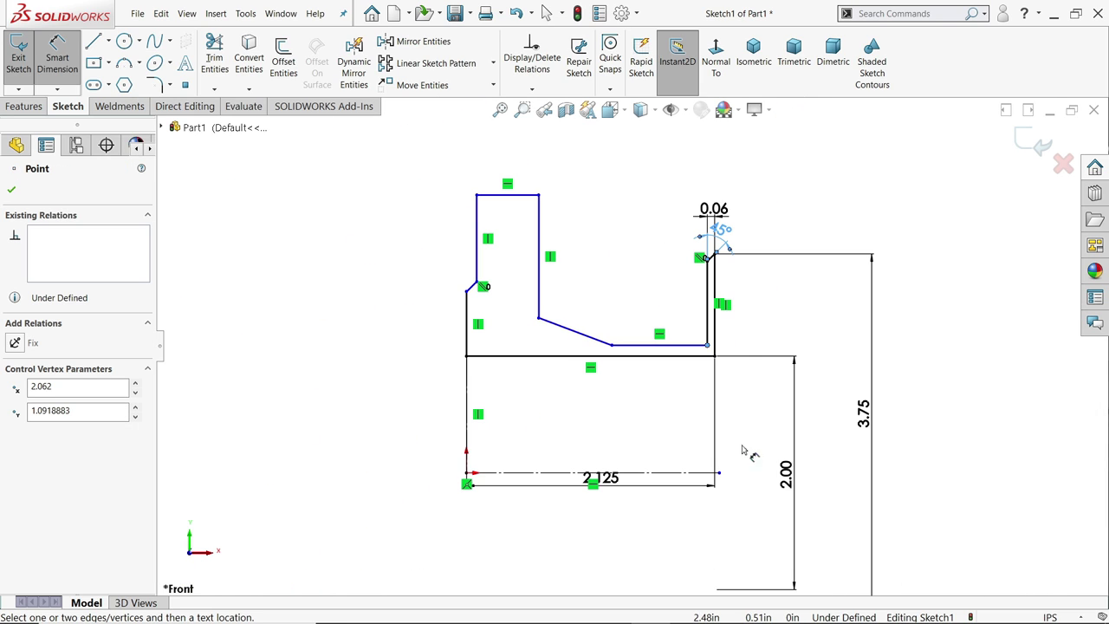
left_click(707, 474)
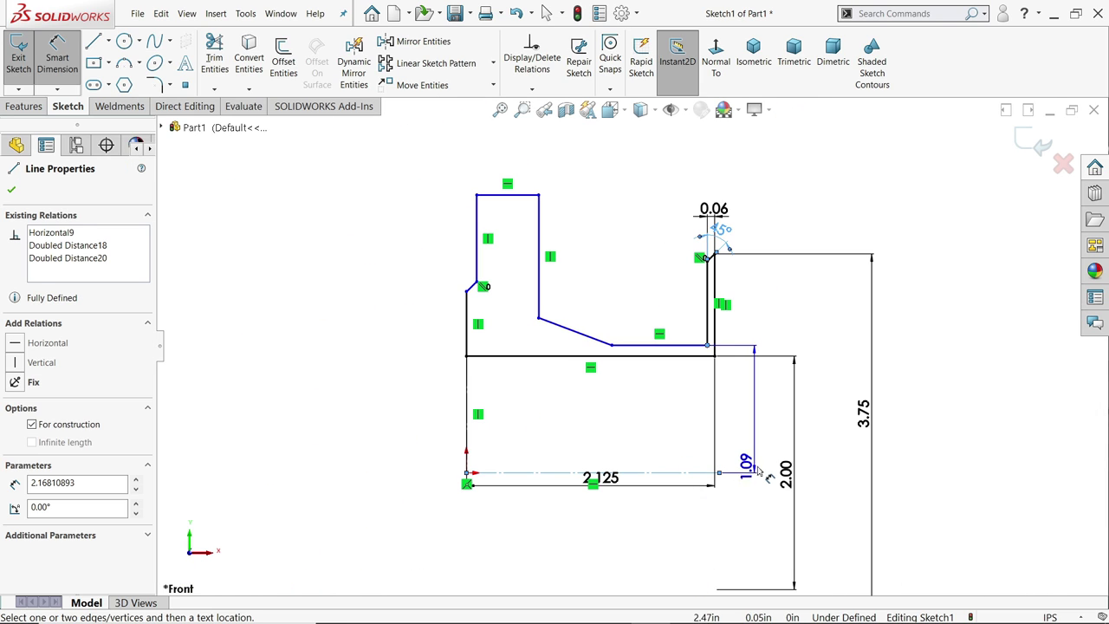
left_click(840, 481)
type("2.7")
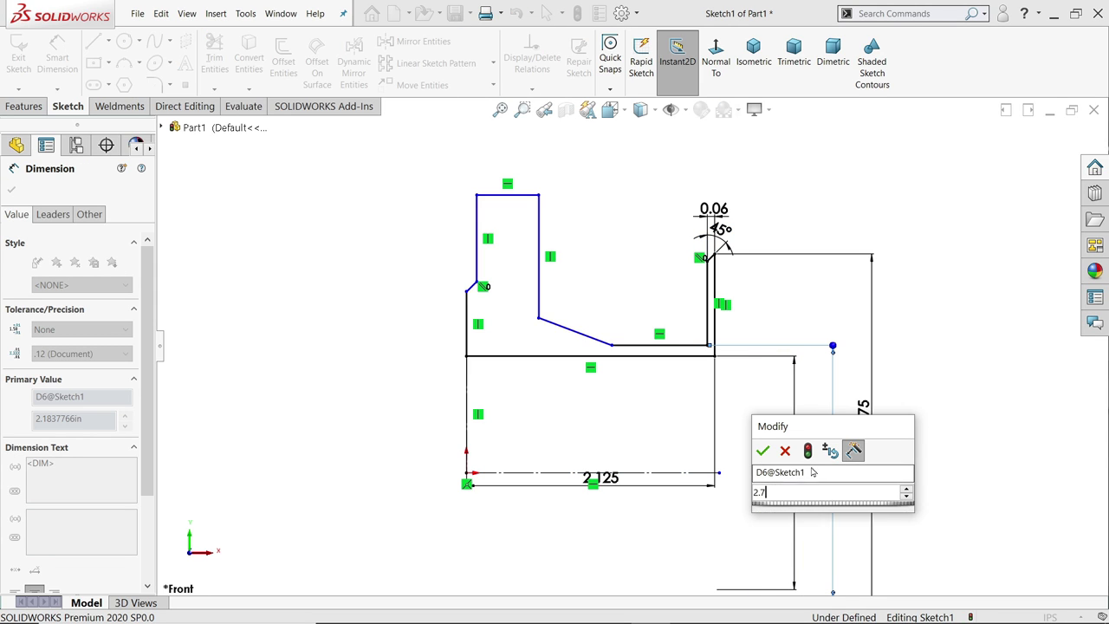
key("Return")
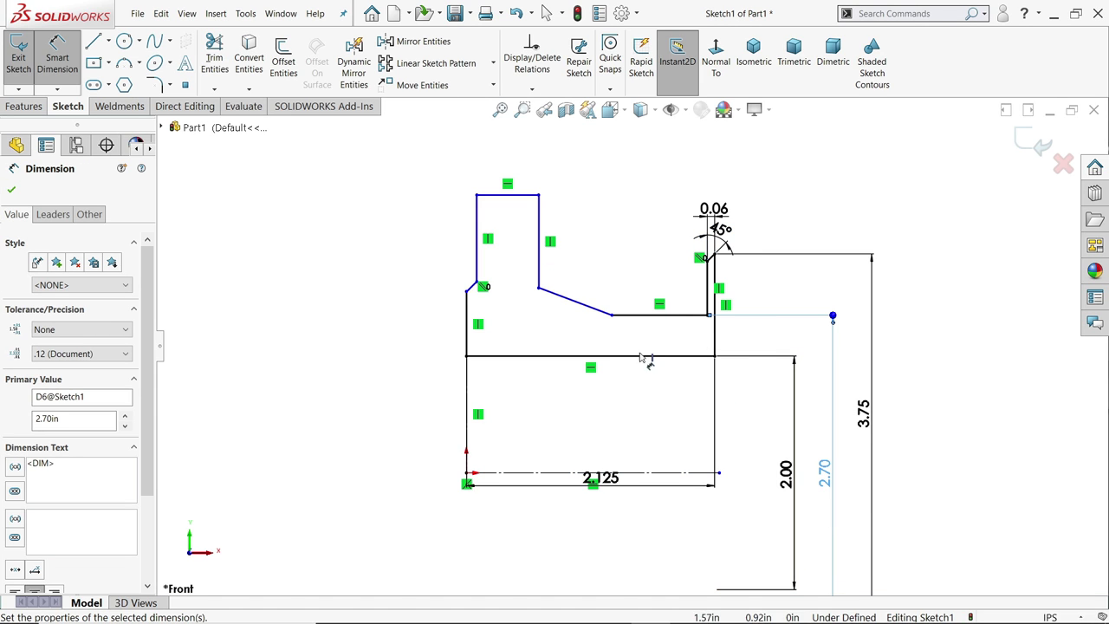
scroll(617, 338, "down", 2)
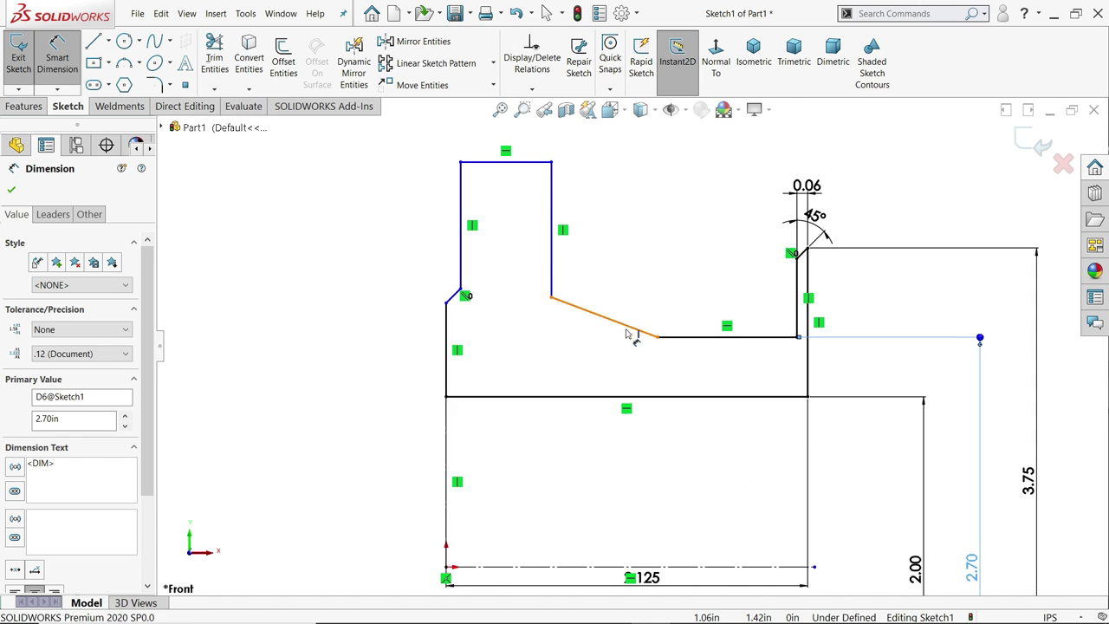
Step: Add a 12° angle between the sloped line and the horizontal base line
left_click(630, 329)
left_click(601, 397)
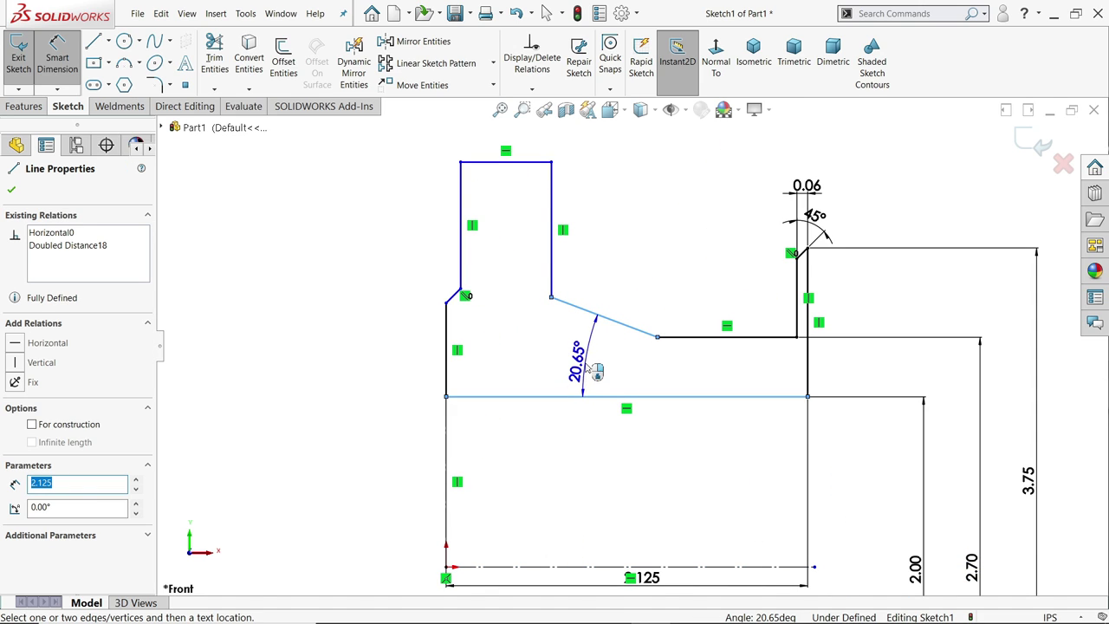
left_click(587, 366)
type("12")
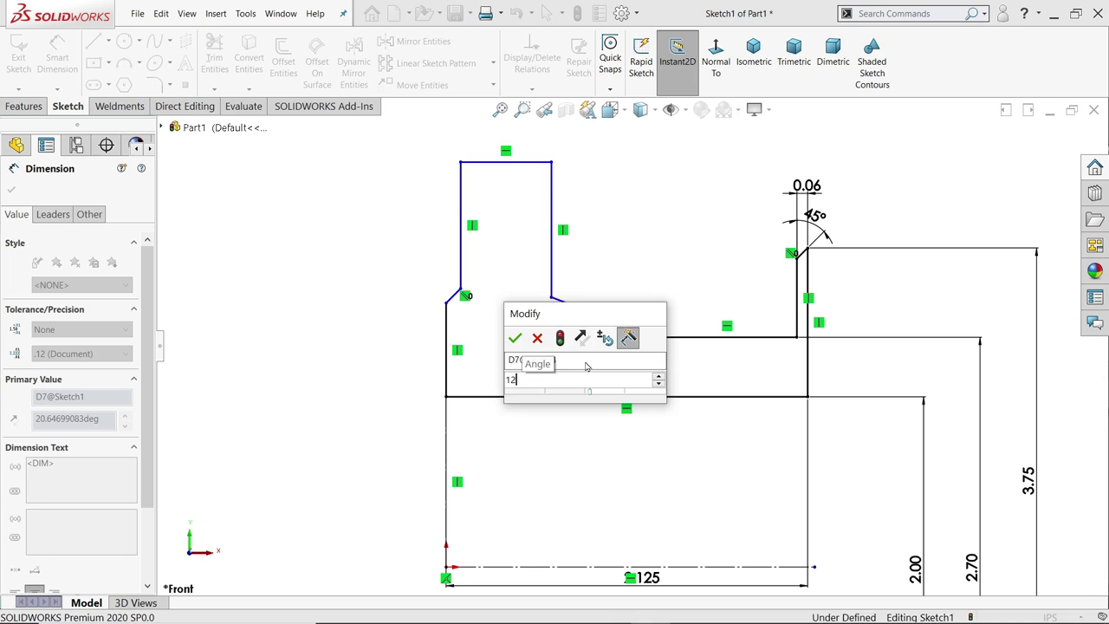
key("Return")
scroll(668, 379, "up", 2)
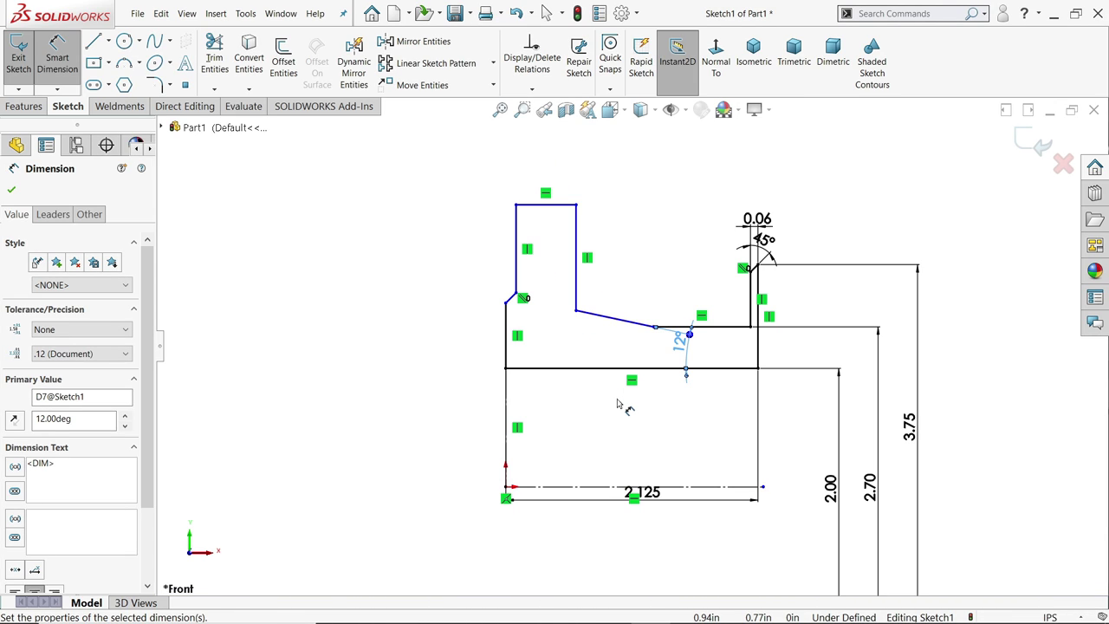
left_click(656, 327)
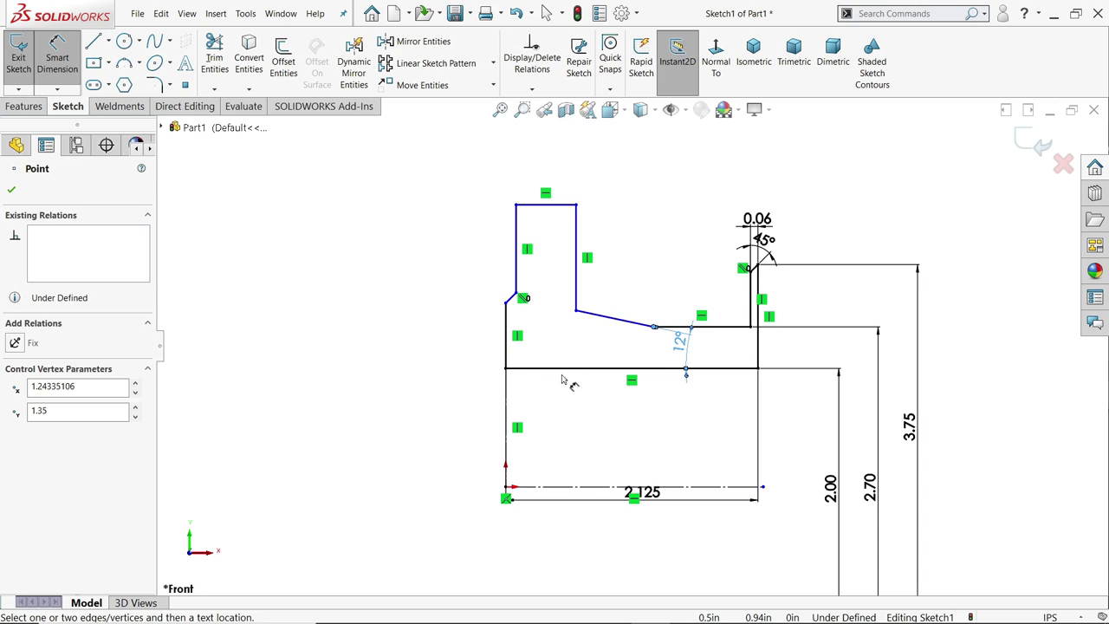
Step: Dimension the slope end 1.375 from the origin and the tall step 0.65 wide
left_click(507, 490)
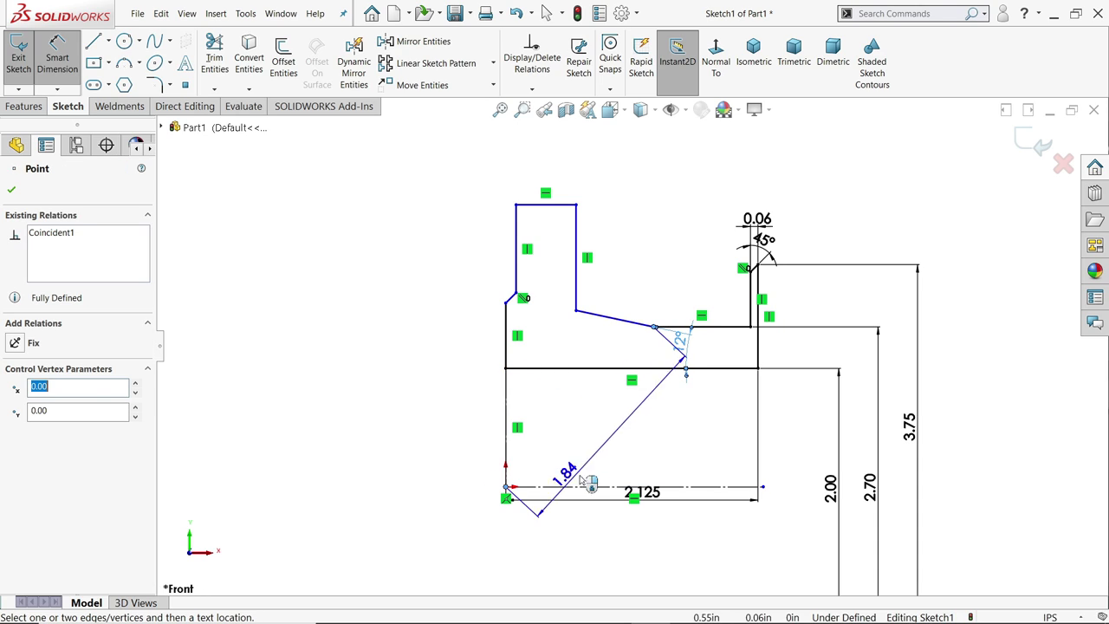
left_click(588, 538)
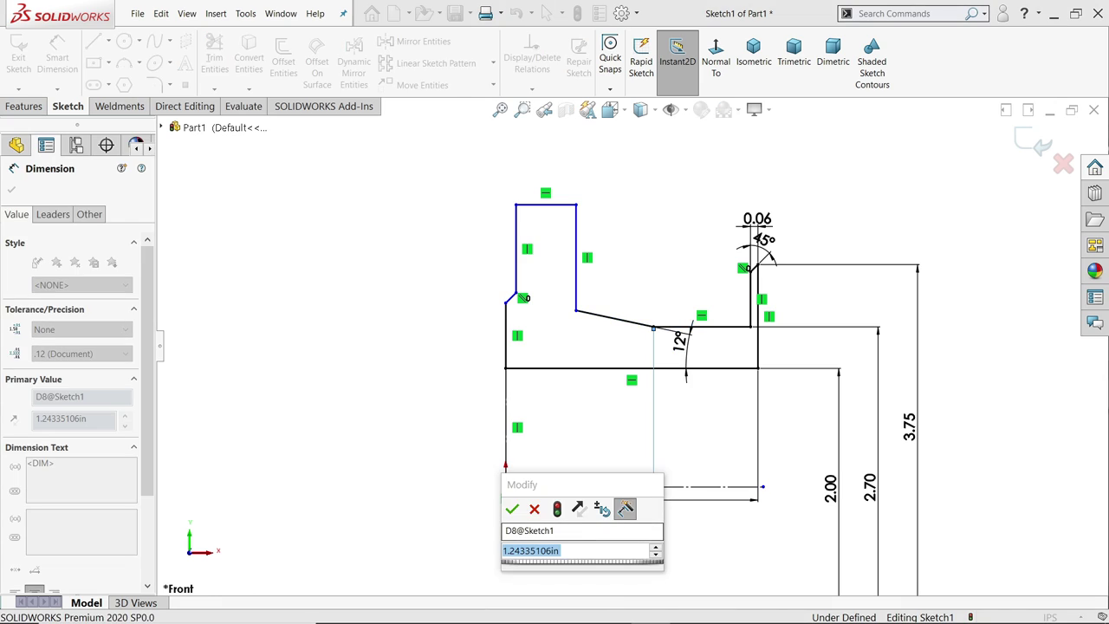
type("1.375")
key("Return")
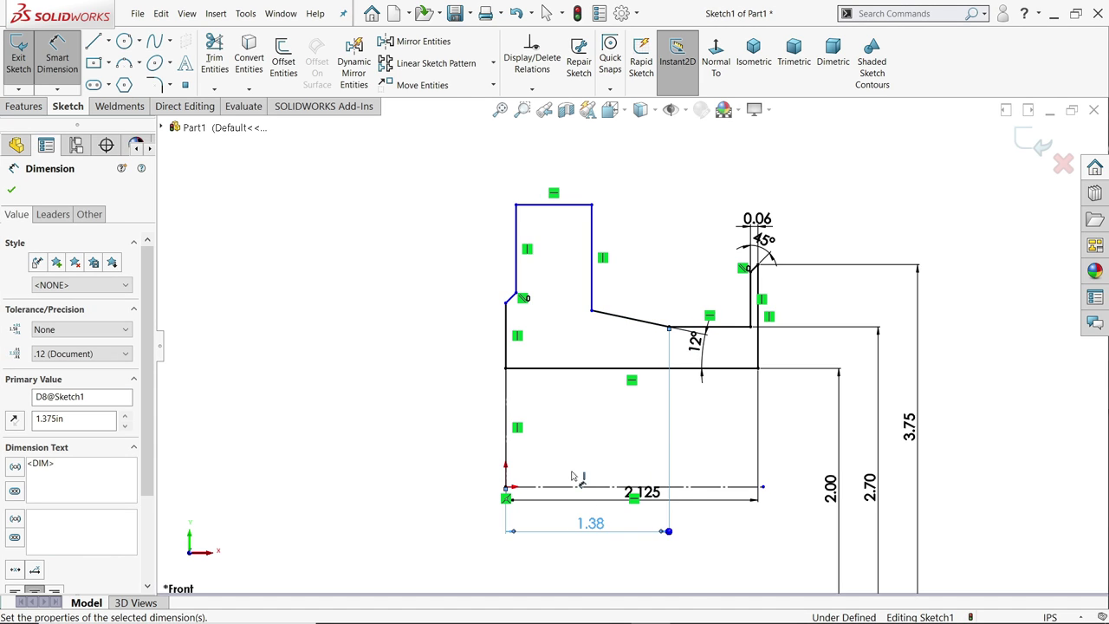
scroll(596, 208, "down", 2)
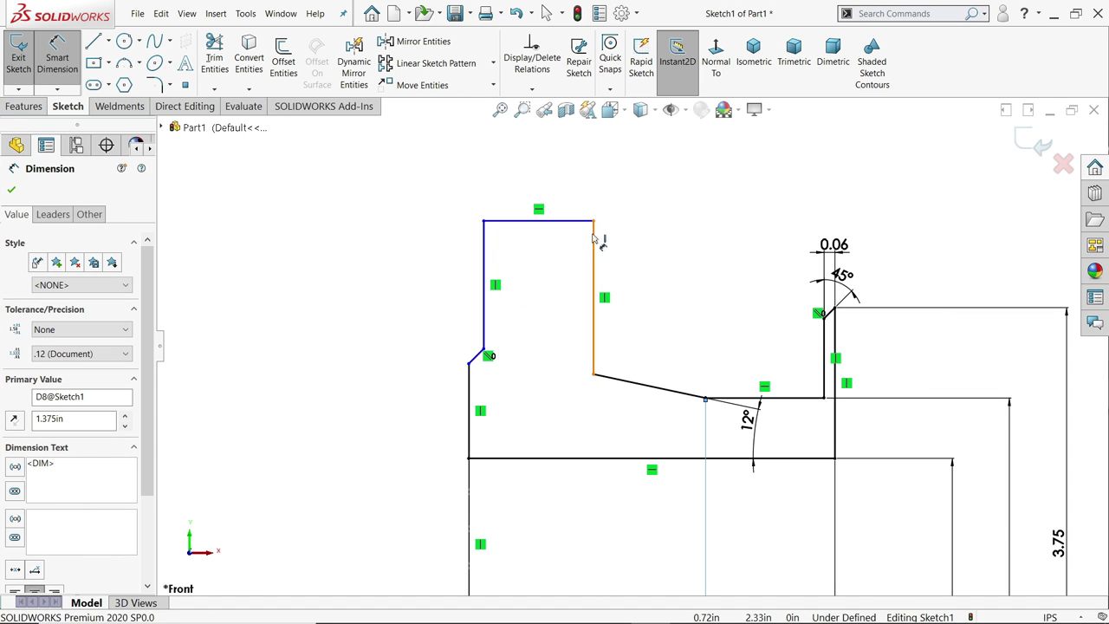
left_click(595, 241)
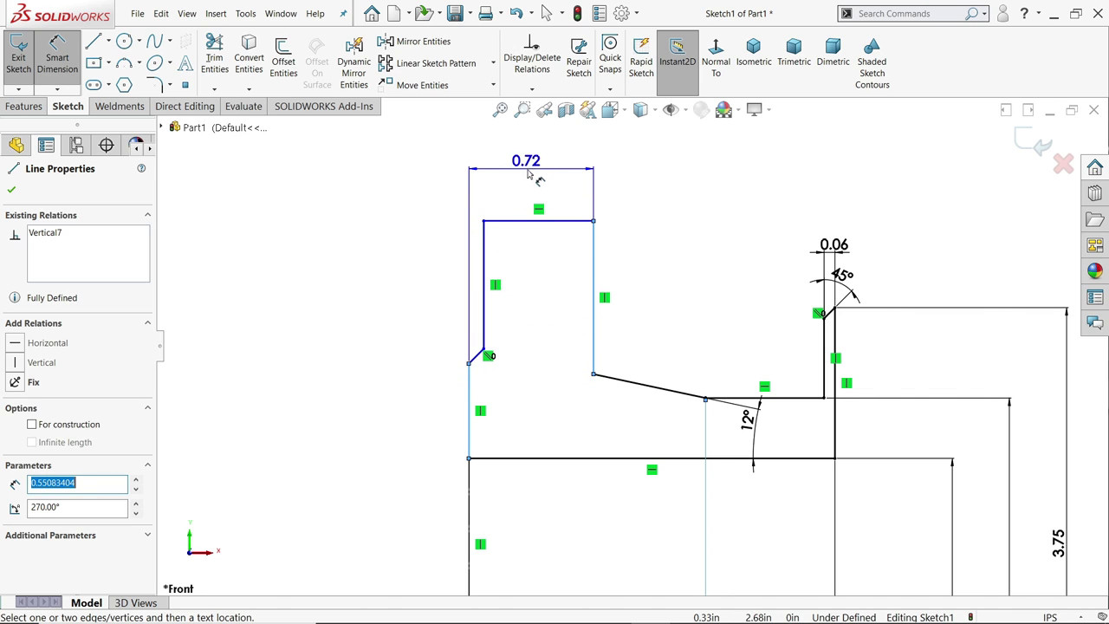
left_click(535, 171)
type("0.65")
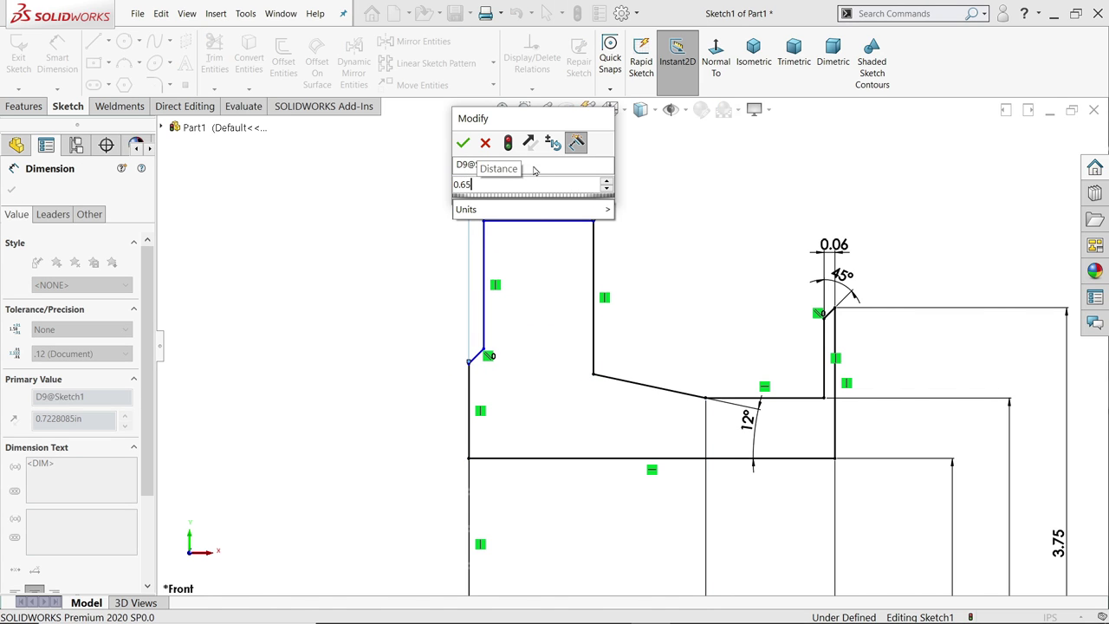
key("Return")
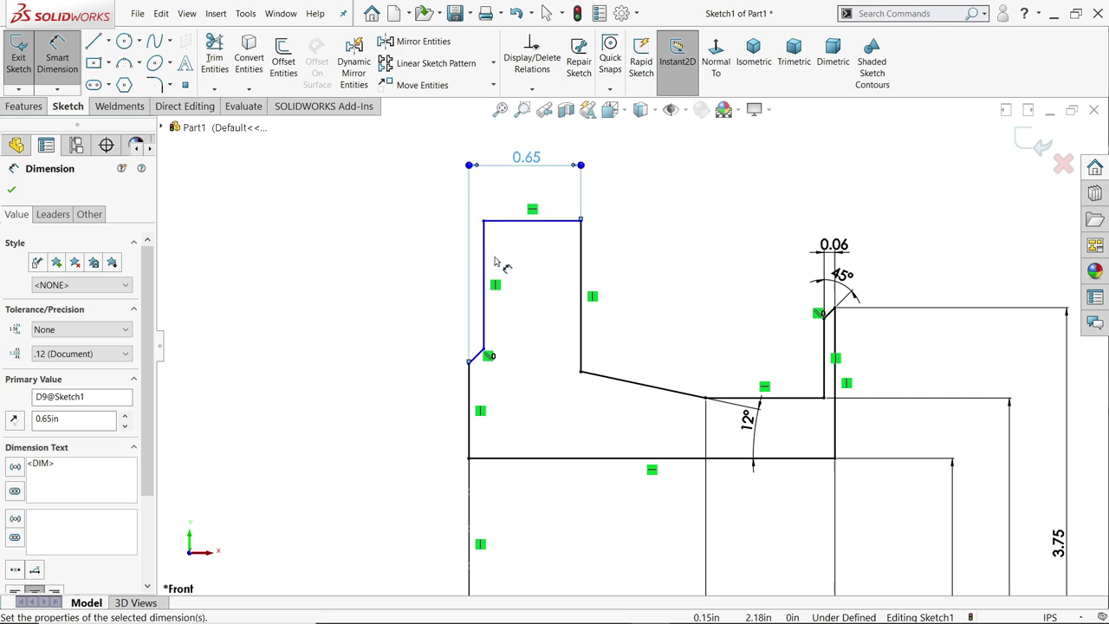
Step: Give the left chamfer a 0.063 offset and a driven 45° angle
left_click(483, 281)
left_click(476, 357)
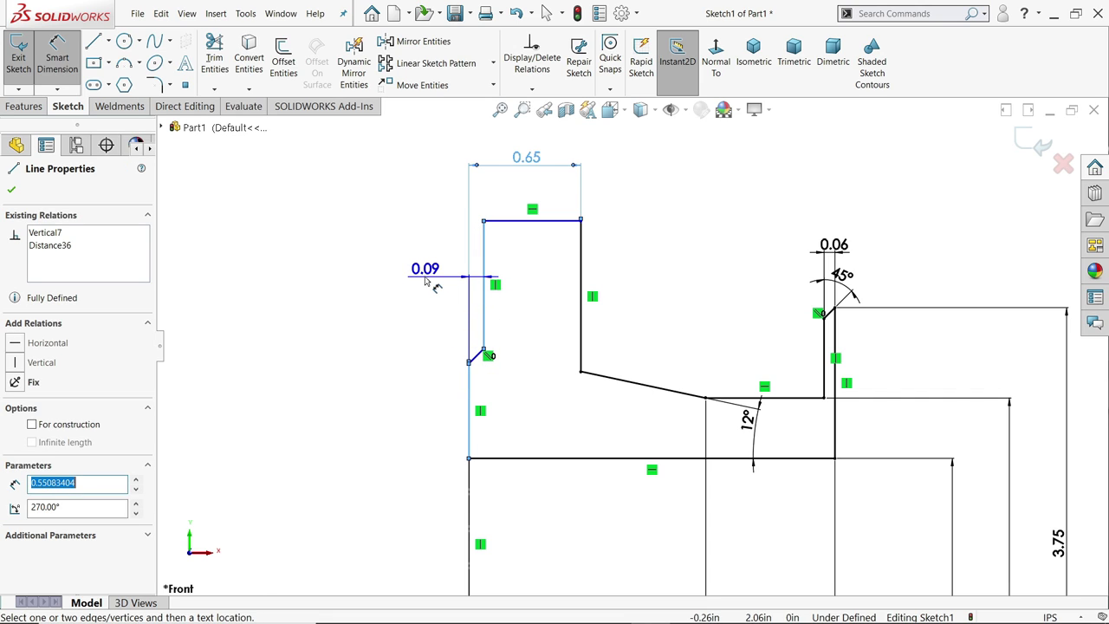
left_click(426, 278)
type("0.063")
key("Return")
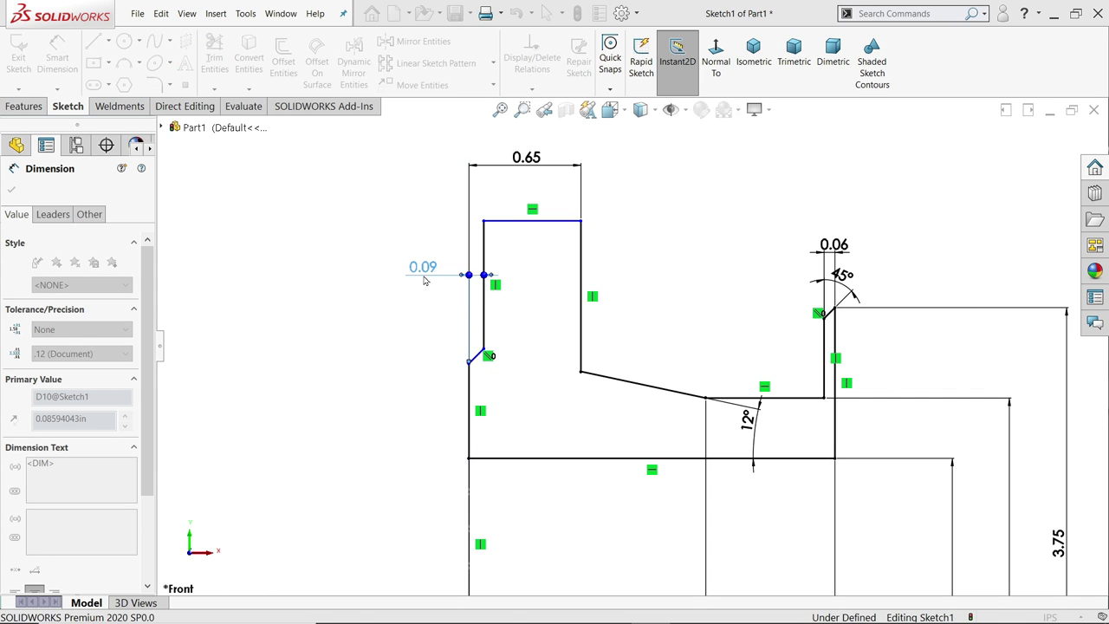
scroll(416, 286, "down", 3)
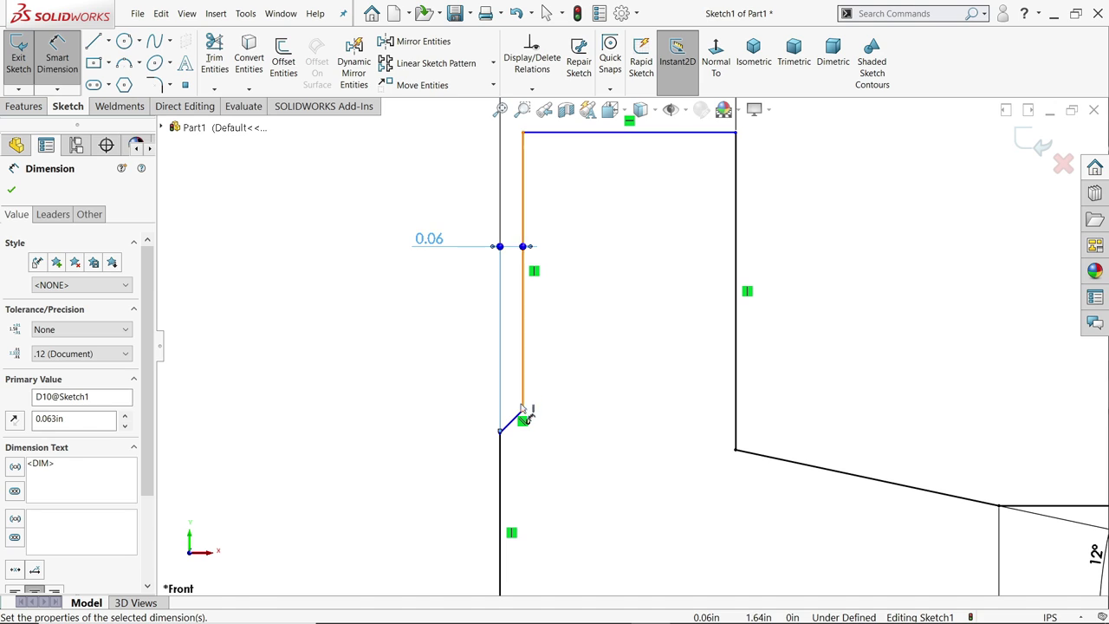
left_click(509, 423)
left_click(501, 452)
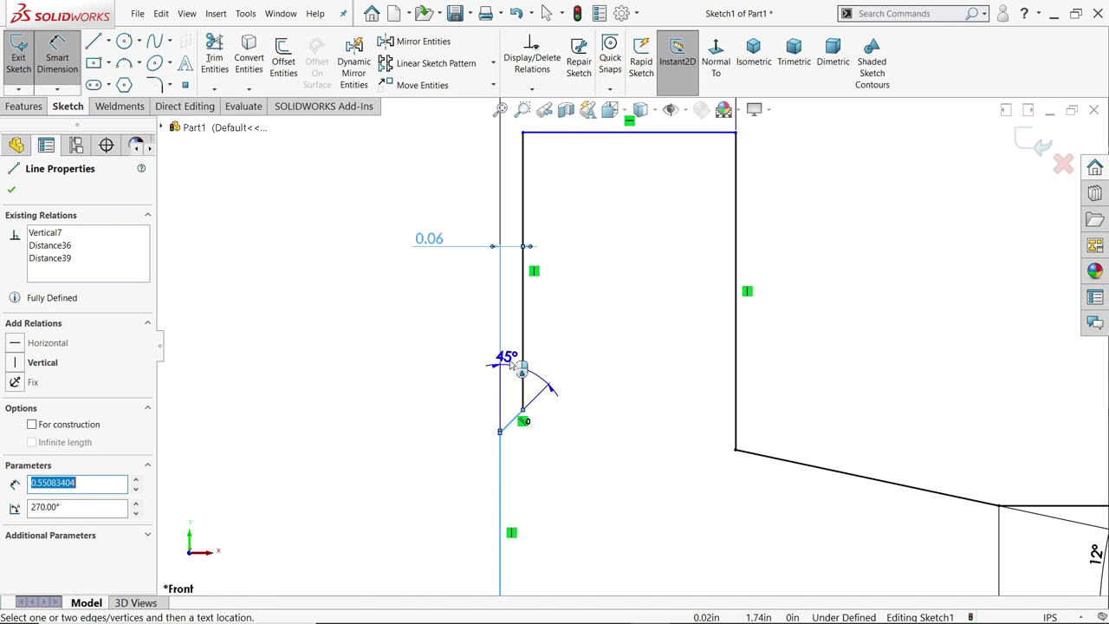
left_click(543, 345)
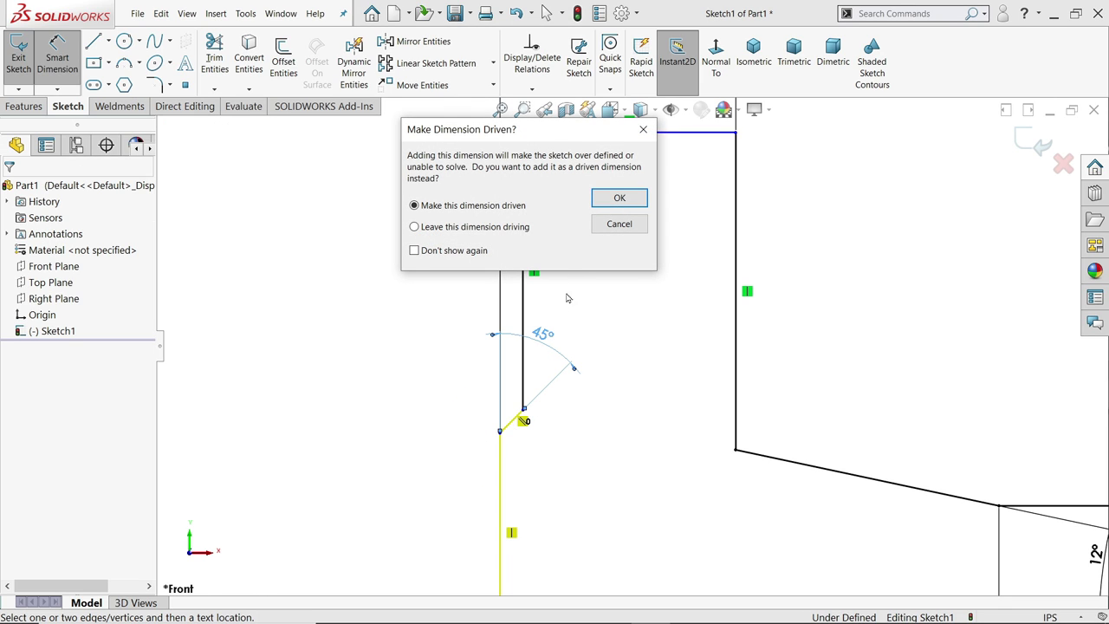
left_click(619, 198)
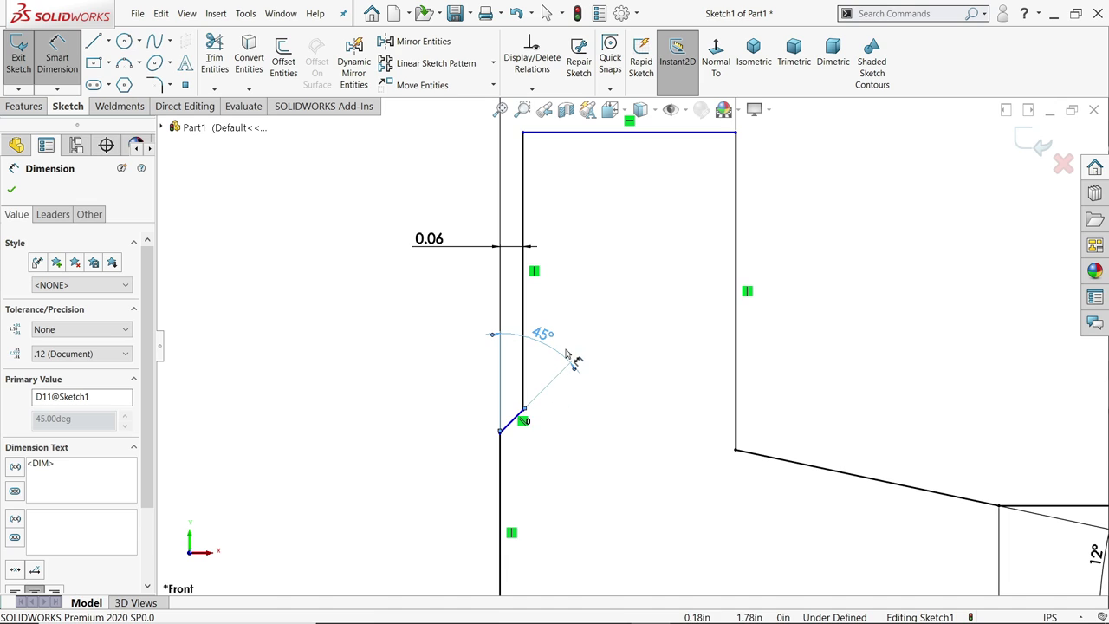
scroll(630, 342, "up", 3)
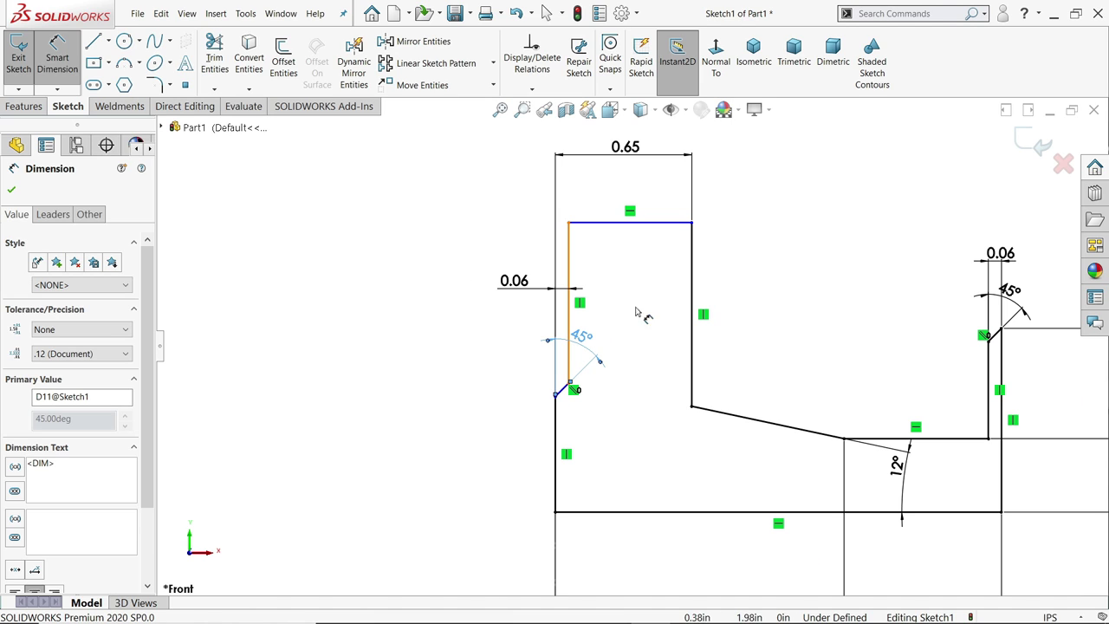
left_click(655, 227)
Step: Dimension the top line as a 6.00 diameter about the centerline
scroll(646, 232, "up", 3)
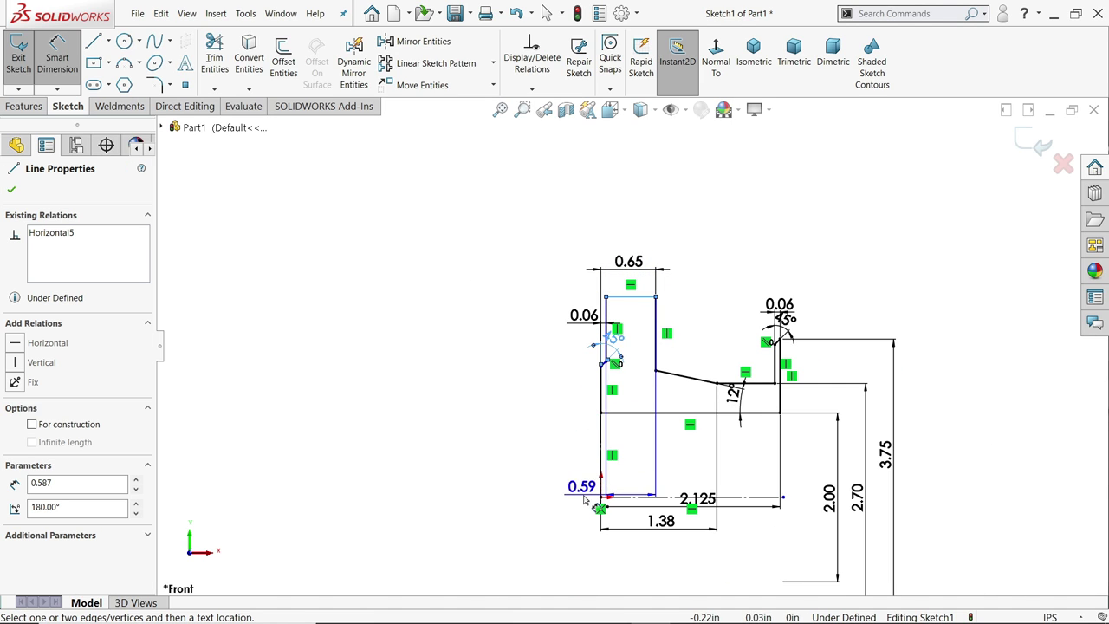
left_click(618, 498)
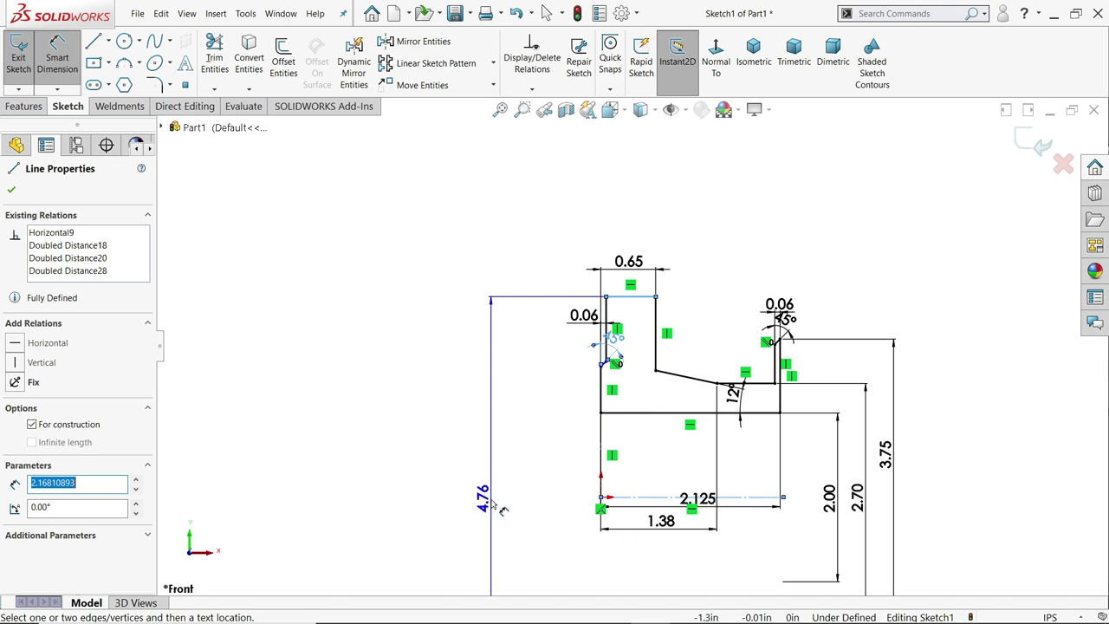
left_click(503, 511)
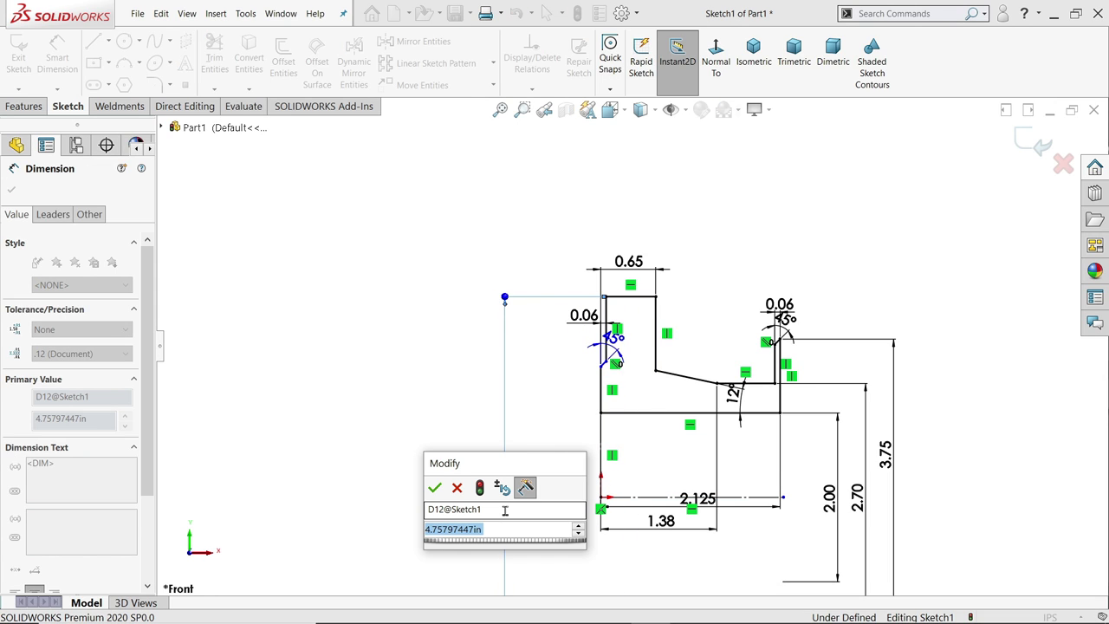
type("6")
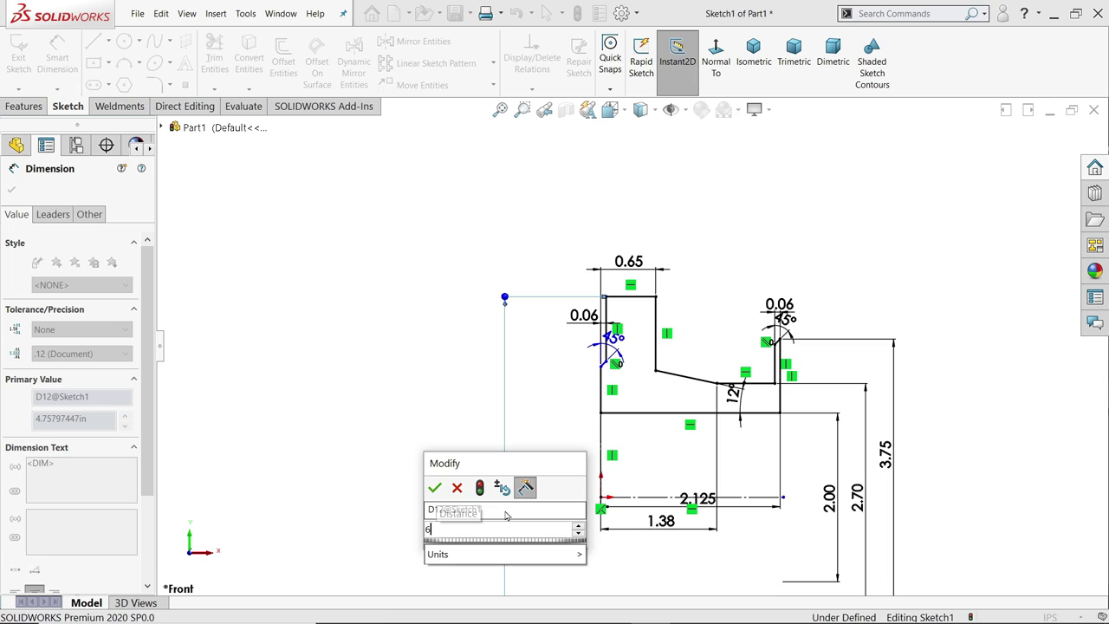
key("Return")
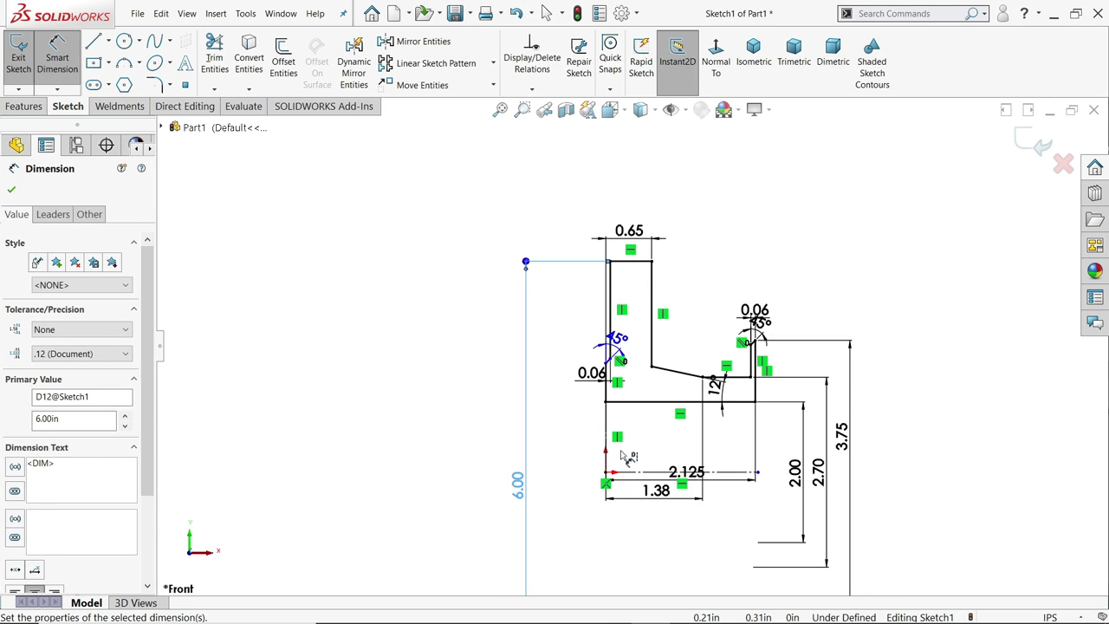
scroll(595, 455, "down", 3)
Step: Add a 3.625 diameter at the left chamfer corner and close the dimension manager
left_click(624, 277)
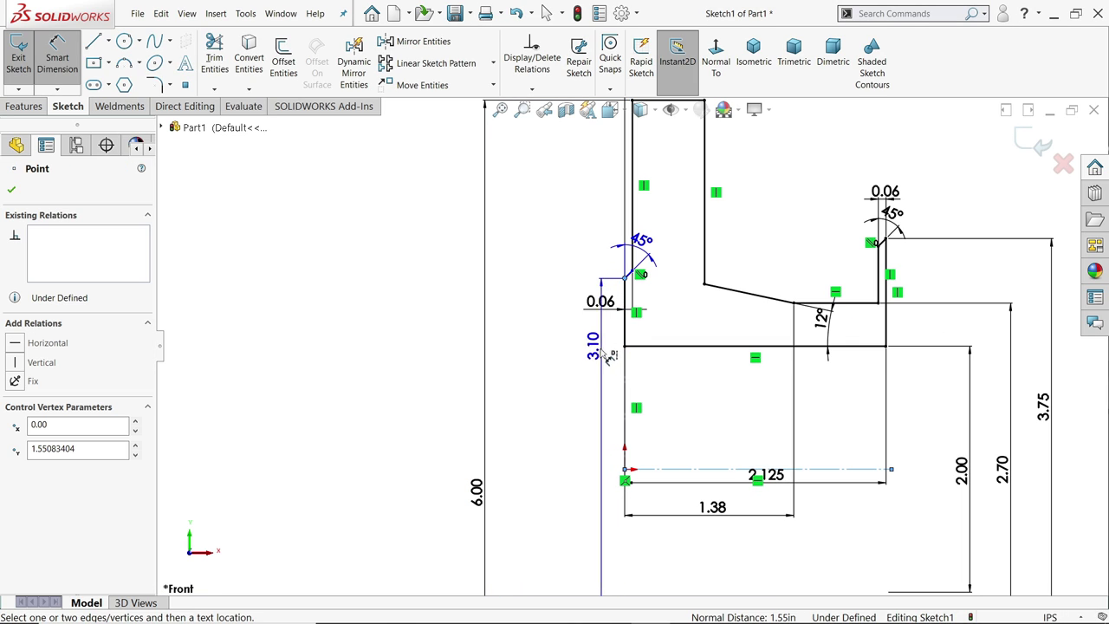
left_click(559, 385)
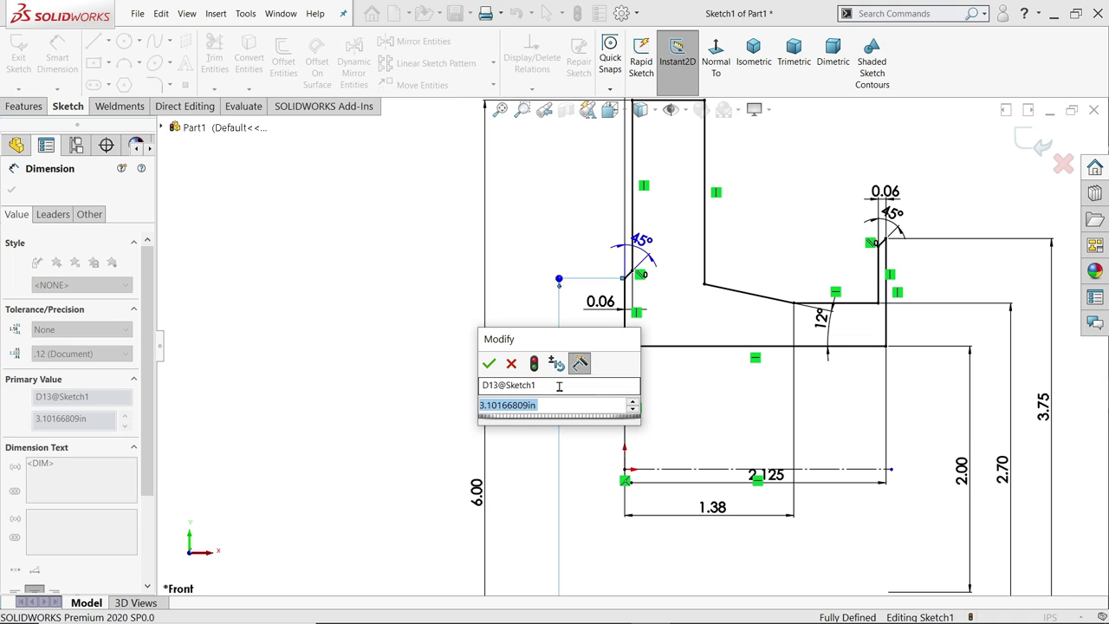
type("3.")
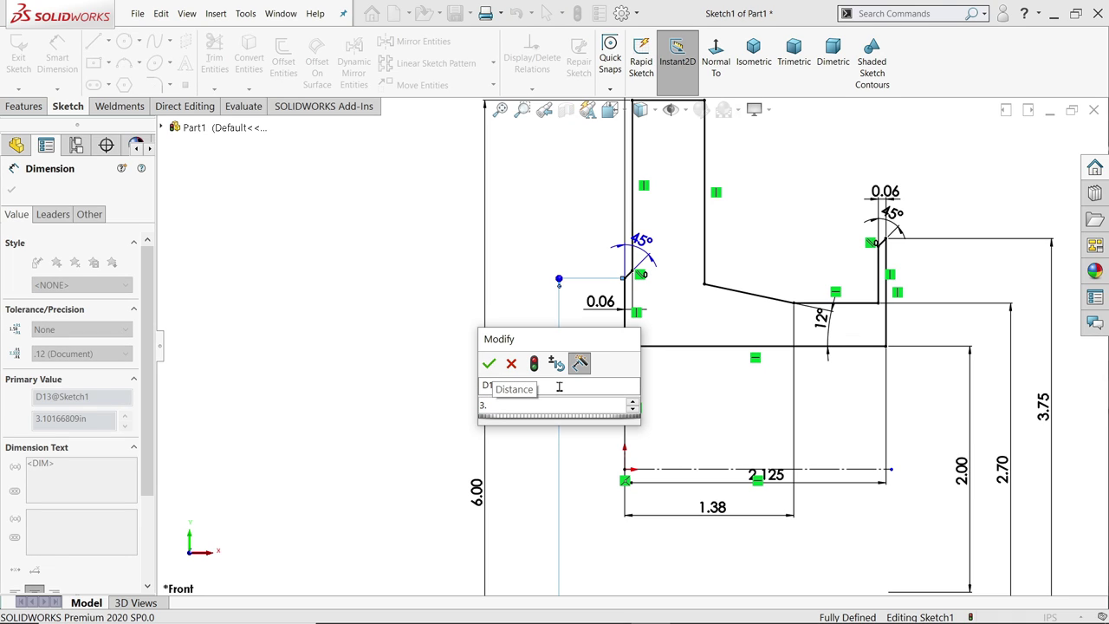
type("625")
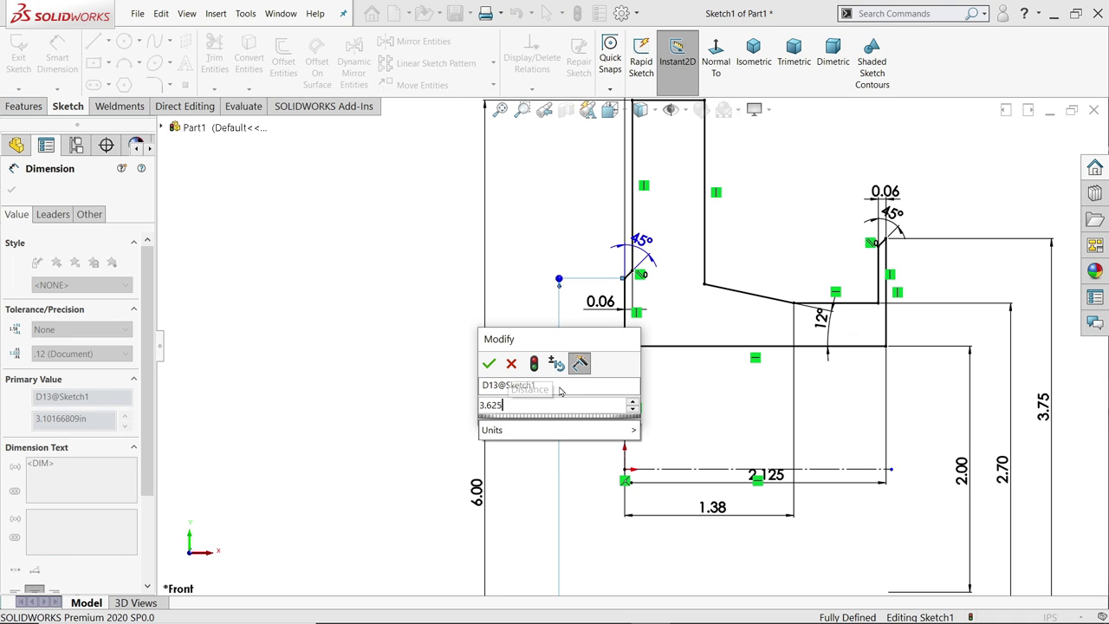
key("Return")
scroll(568, 393, "up", 3)
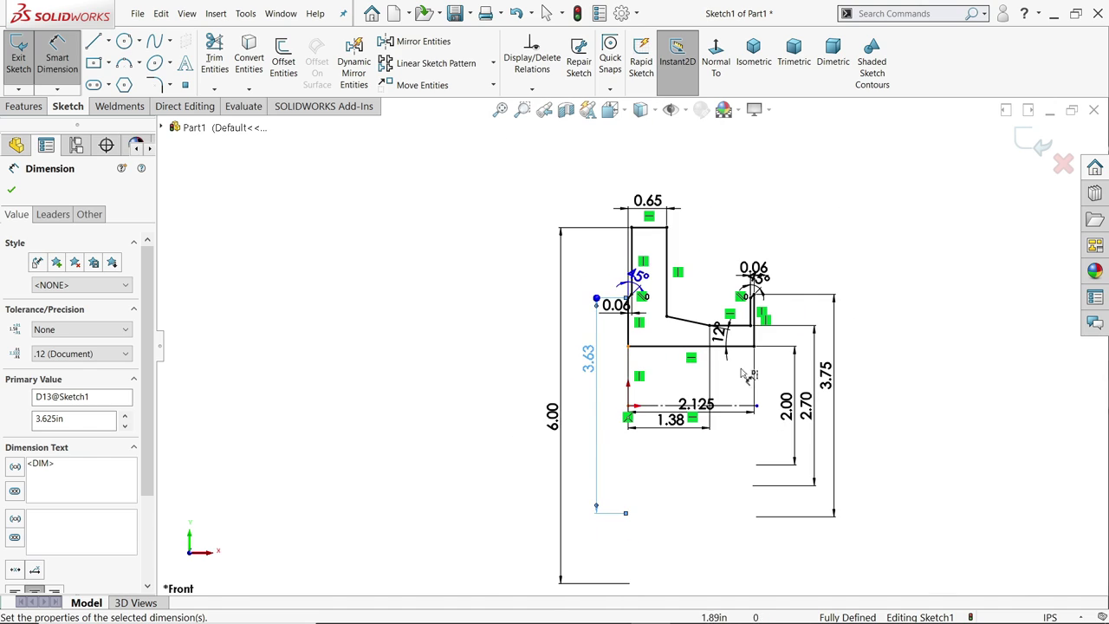
scroll(761, 328, "down", 1)
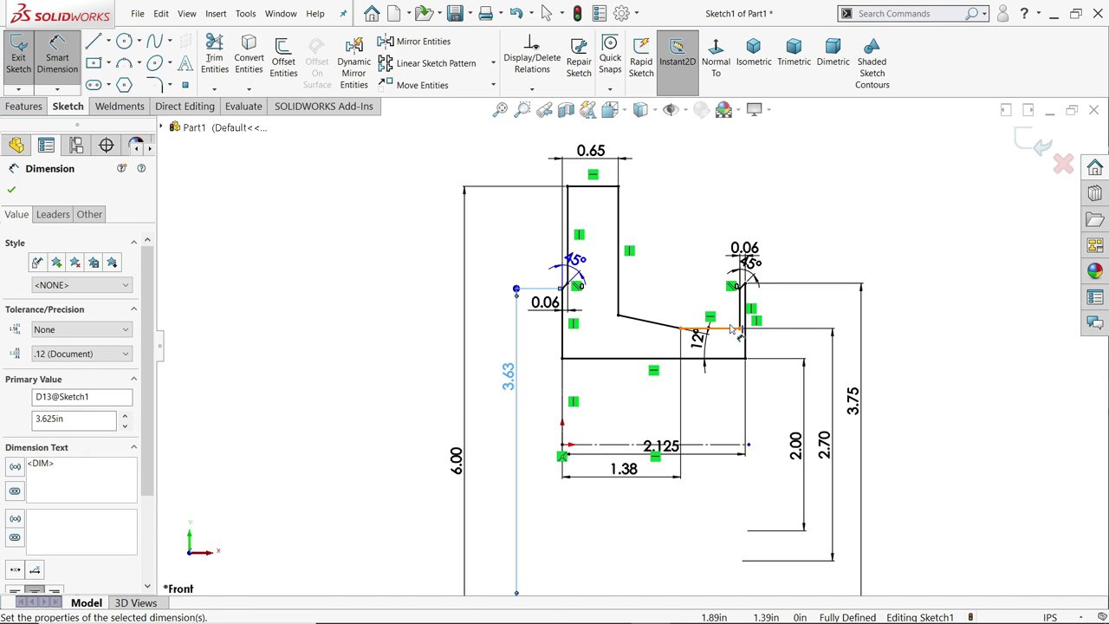
scroll(537, 299, "down", 1)
left_click(11, 189)
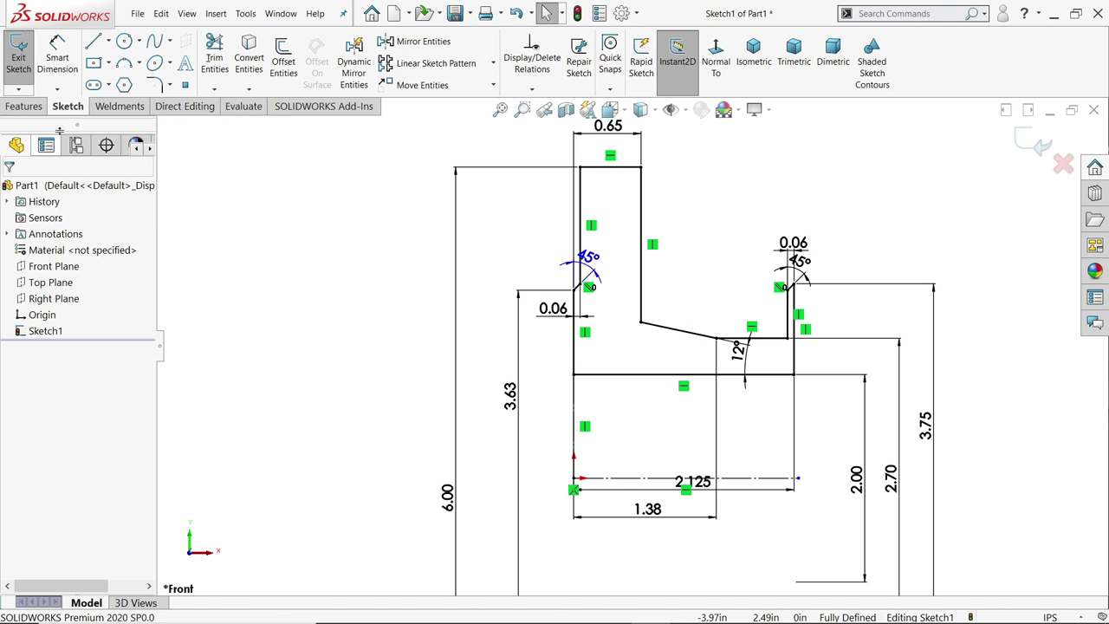
Step: Revolve the sketch Blind 360° about the horizontal centerline to create Revolve1
left_click(35, 107)
left_click(69, 57)
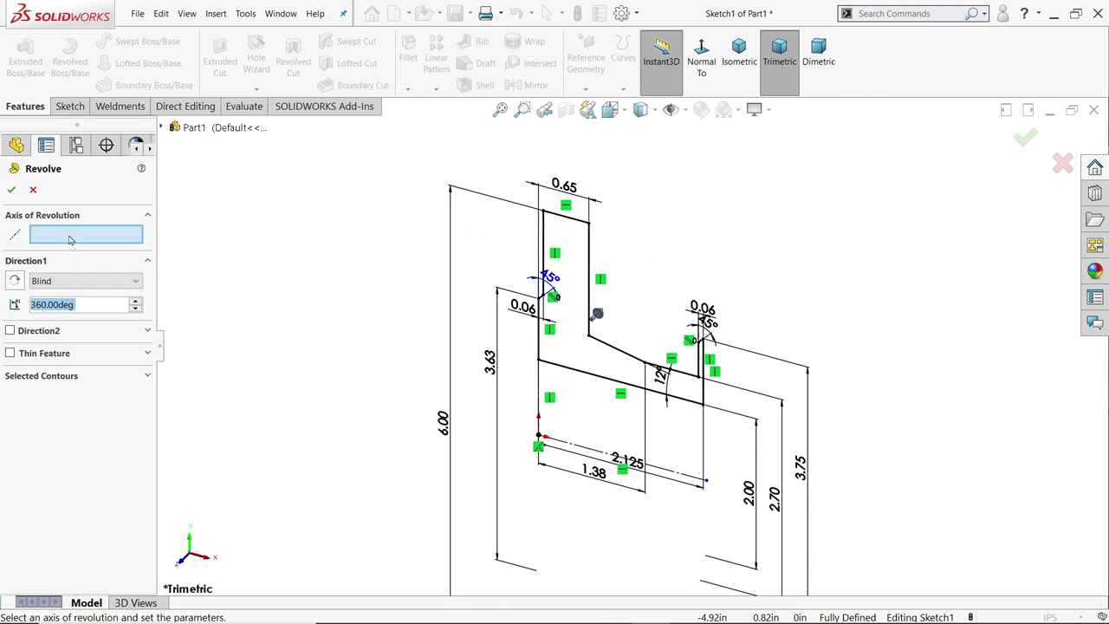
left_click(592, 454)
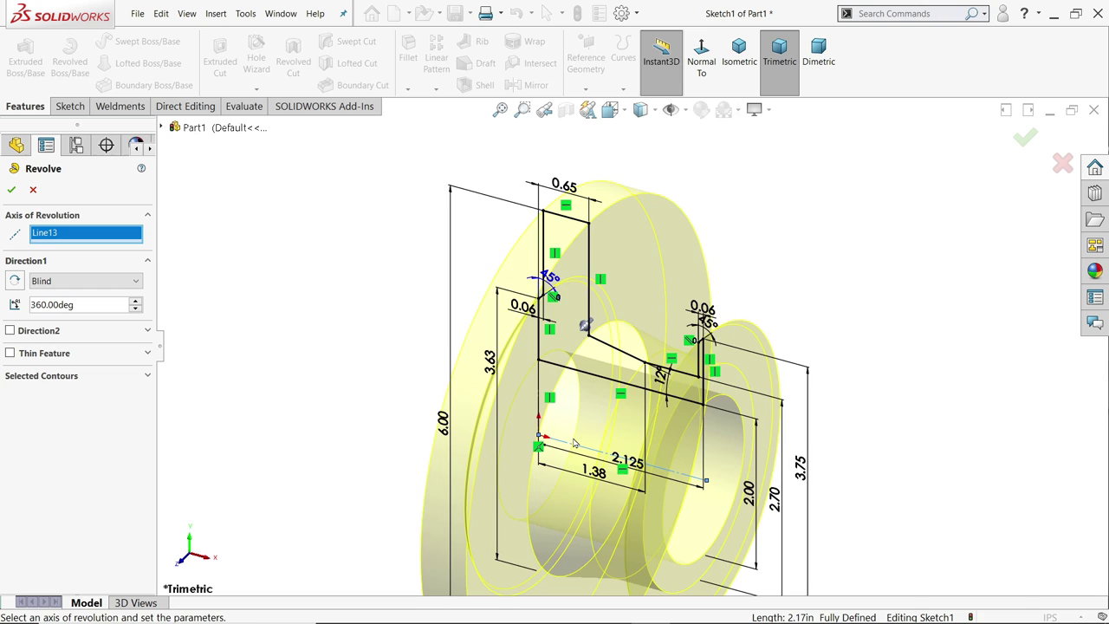
scroll(574, 444, "up", 3)
scroll(648, 369, "down", 2)
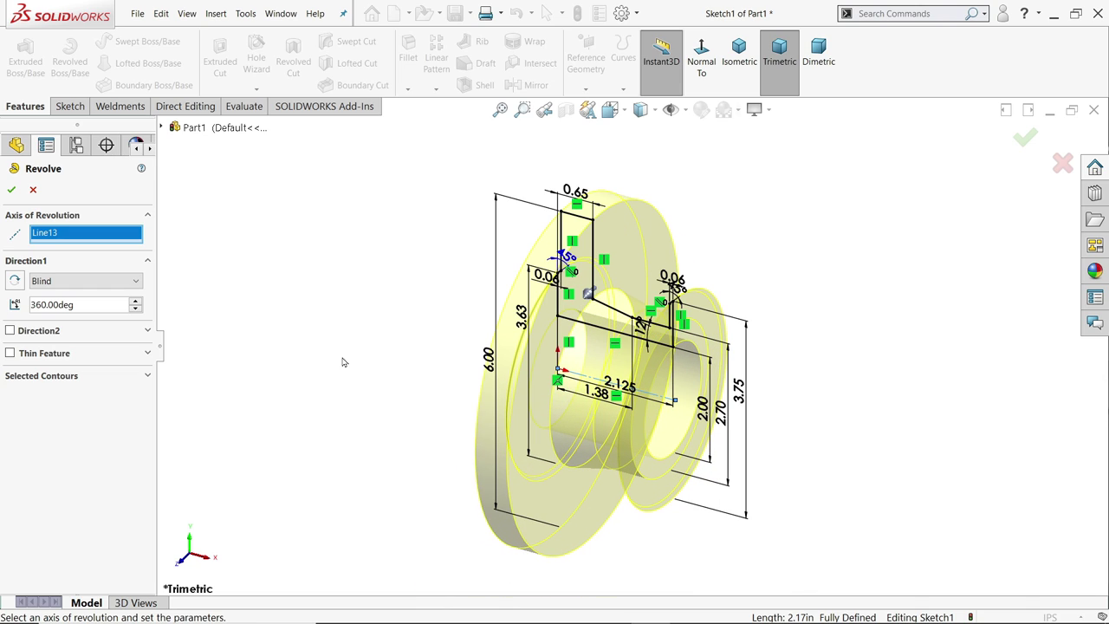
left_click(50, 289)
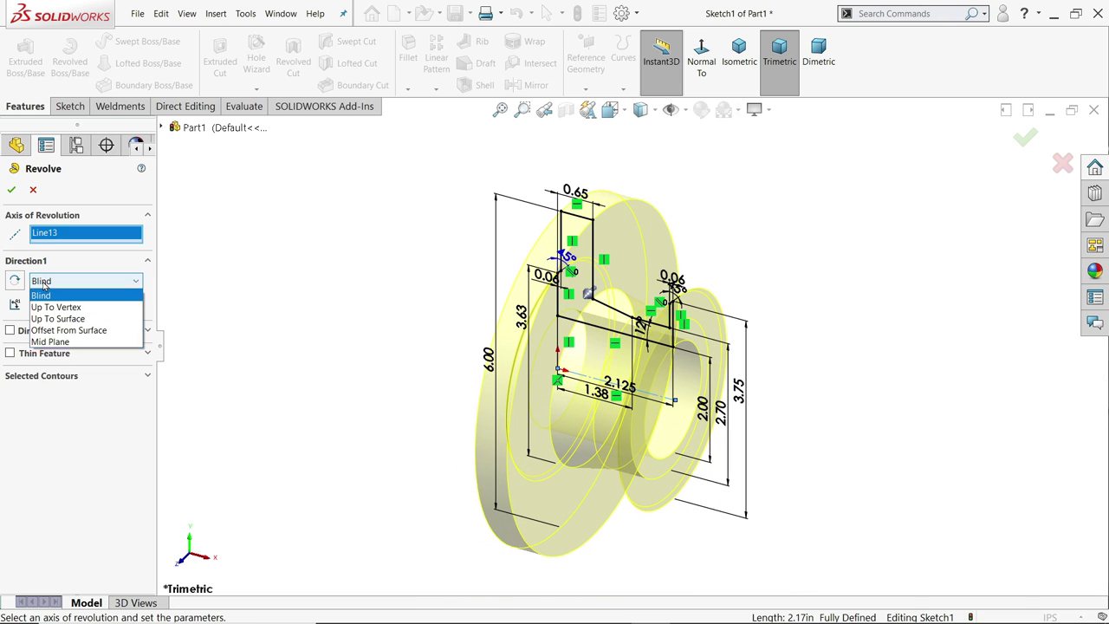
left_click(47, 288)
left_click(68, 300)
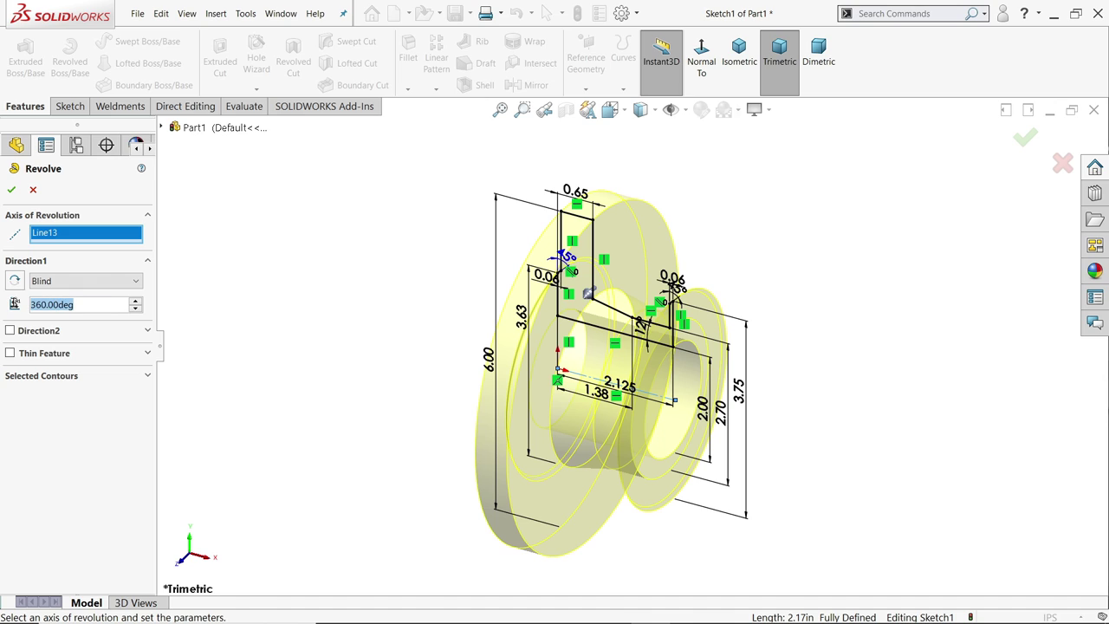
left_click(10, 190)
Step: Rotate the model, check the reference drawing, then open Sketch2 on the small flange face
left_click(375, 289)
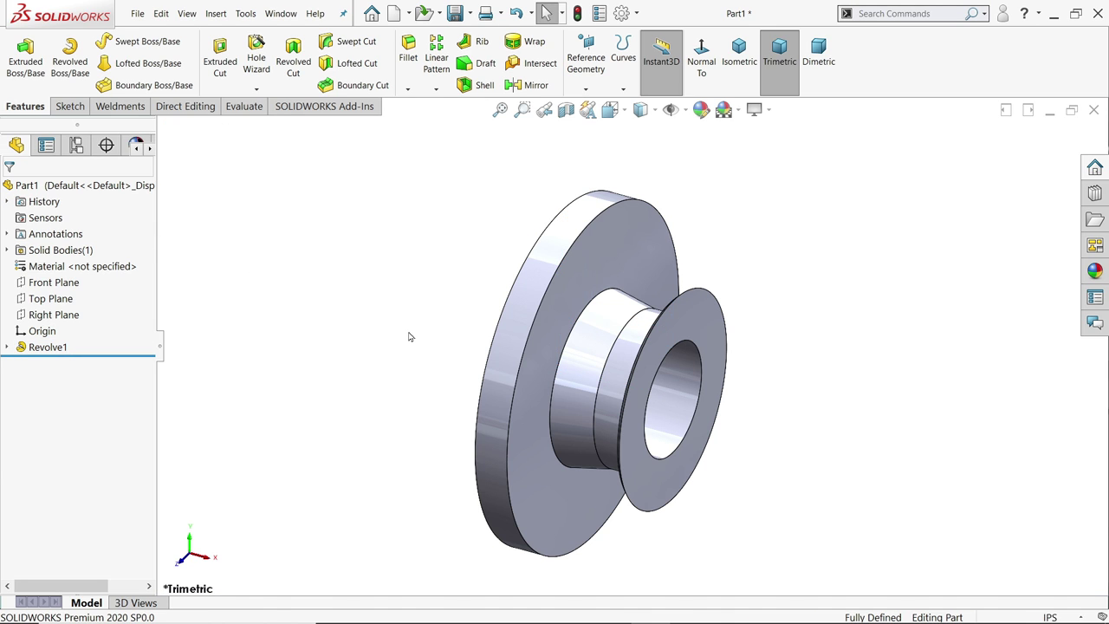
mouse_move(408, 334)
middle_mouse_down()
mouse_move(460, 332)
mouse_move(397, 306)
middle_mouse_up()
key("alt+Tab")
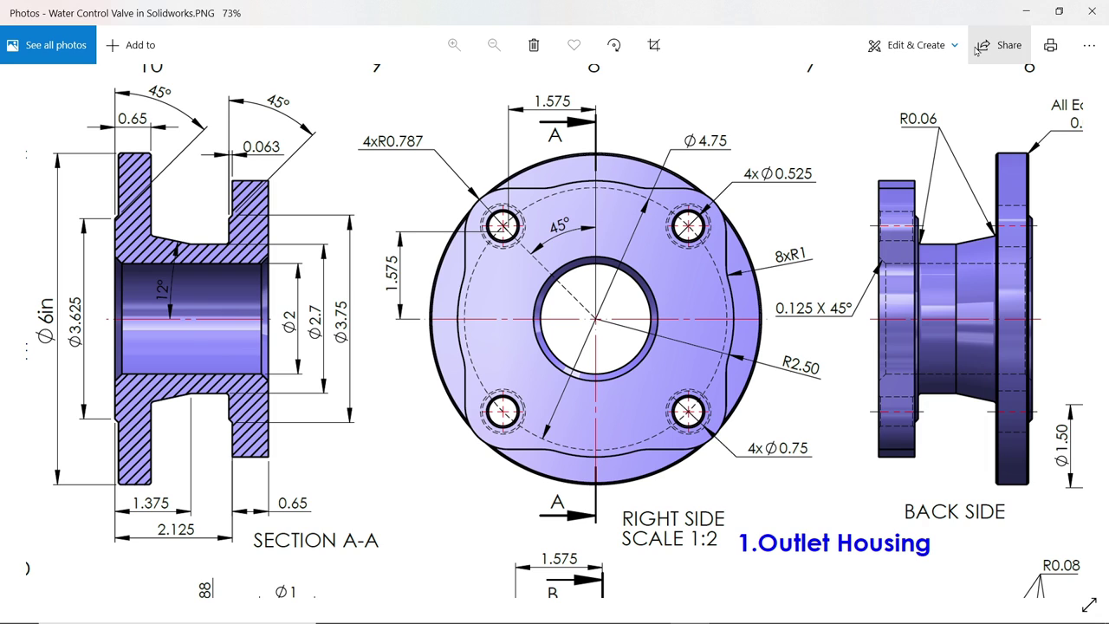
left_click(1026, 12)
left_click(702, 335)
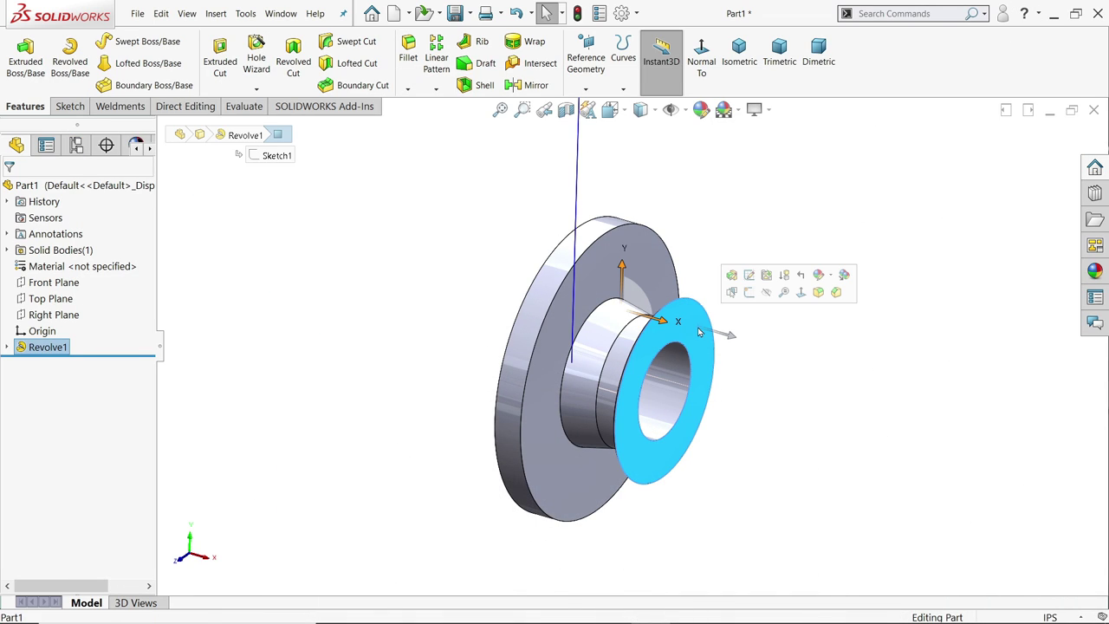
left_click(745, 297)
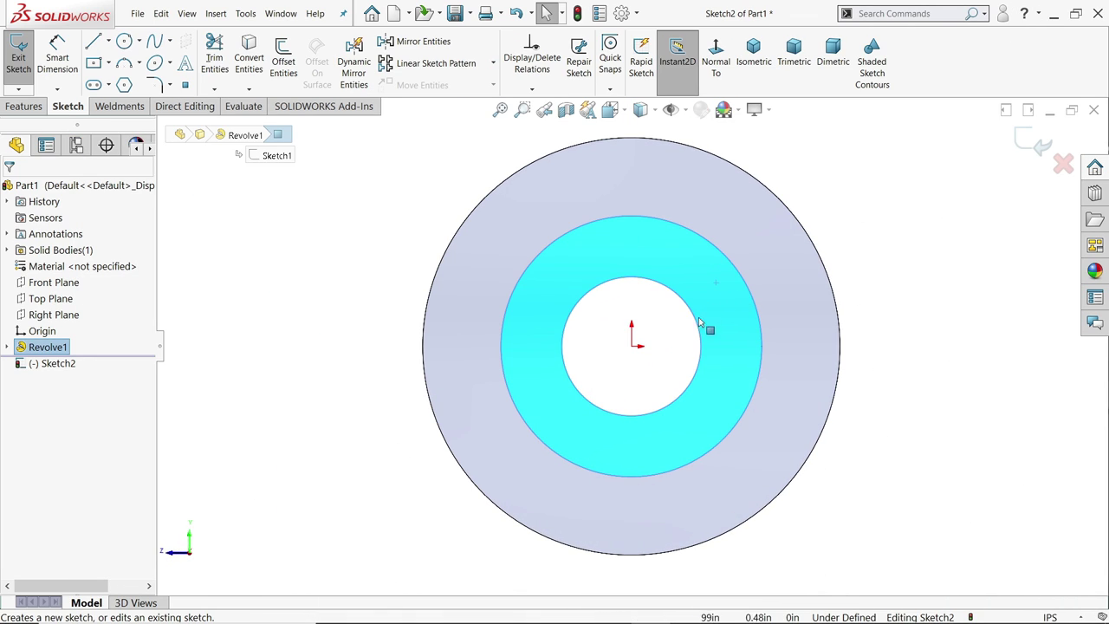
Step: Draw a 5.00 diameter circle centred on the origin
left_click(124, 42)
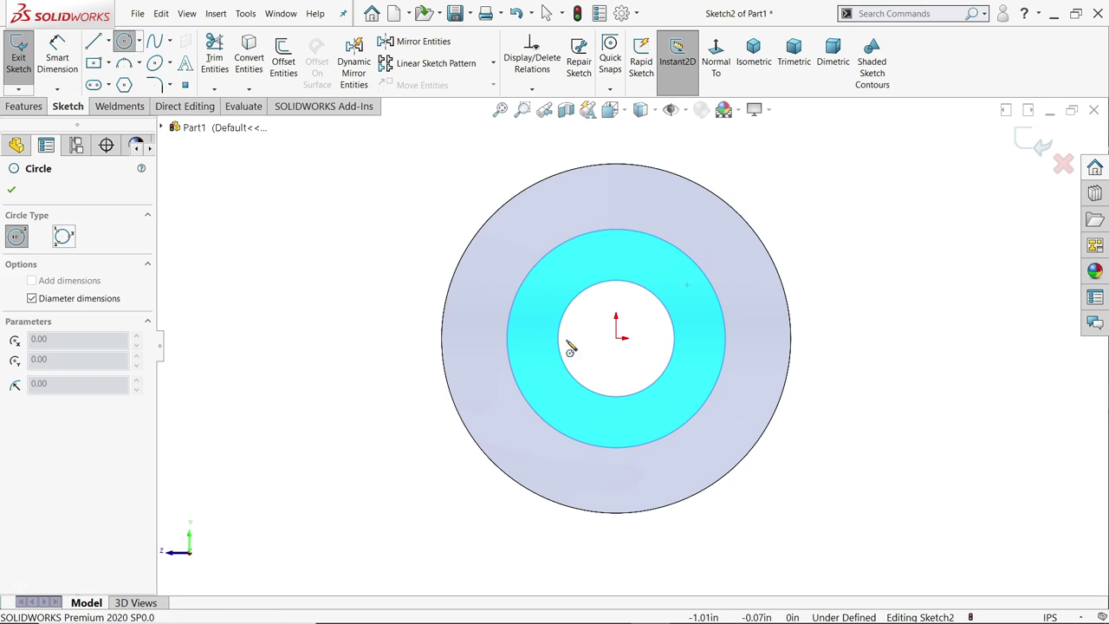
left_click(617, 339)
type("5")
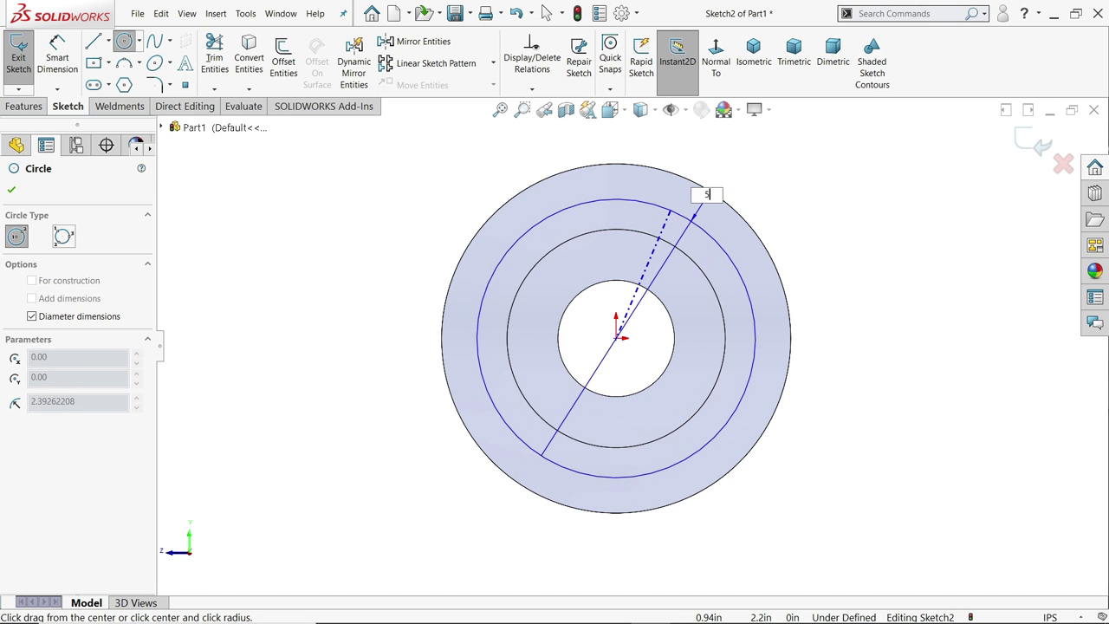
key("Return")
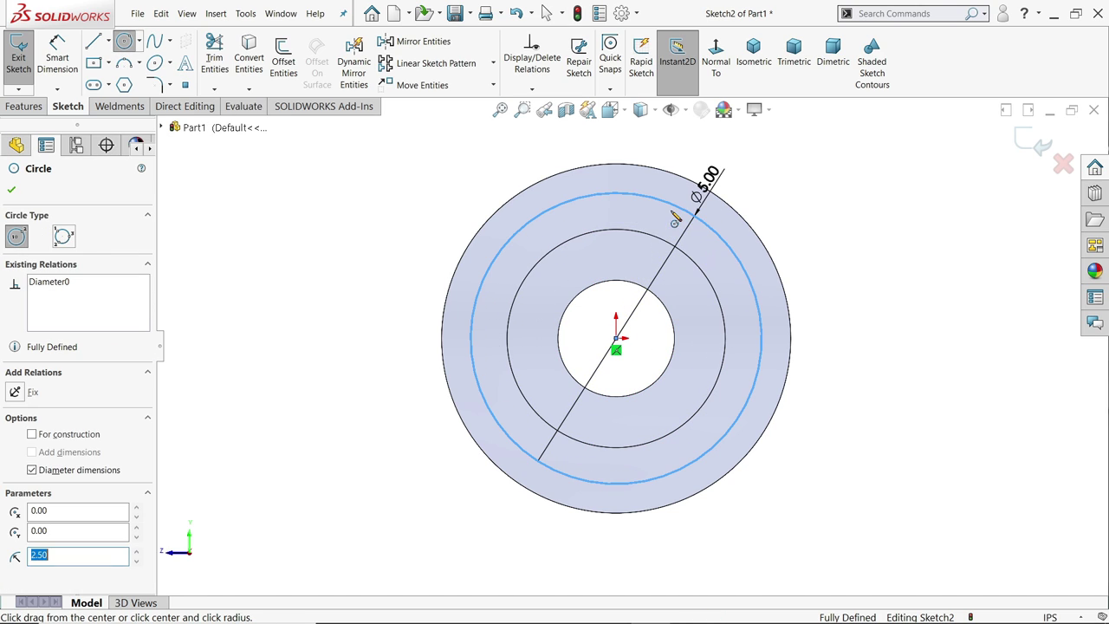
Step: Add a 4.75 diameter circle on the origin and make it construction geometry
left_click(617, 339)
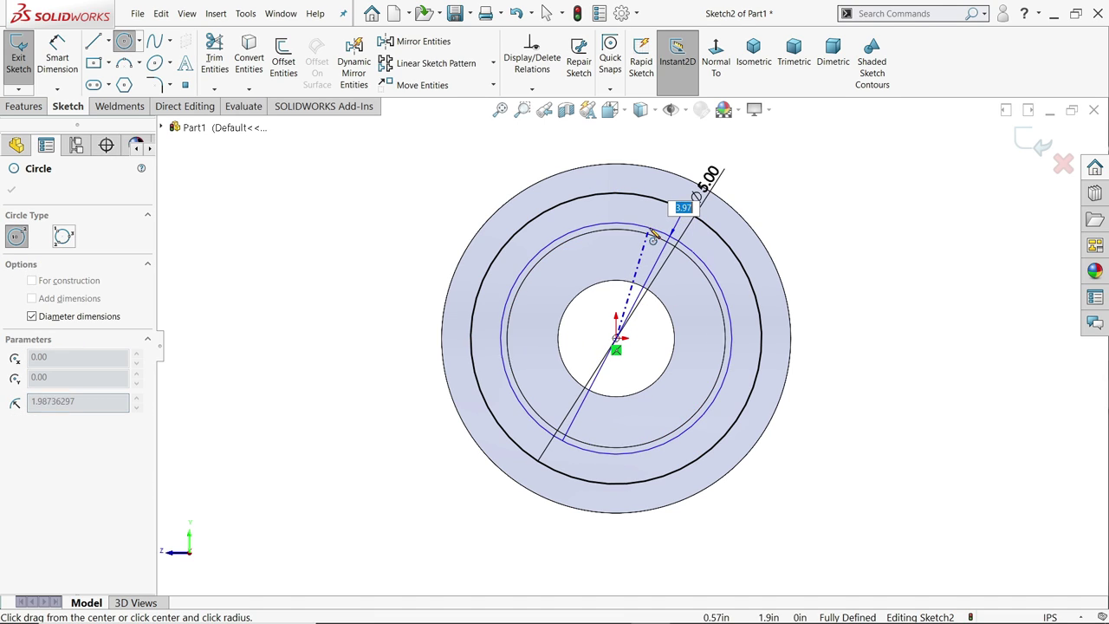
type("4")
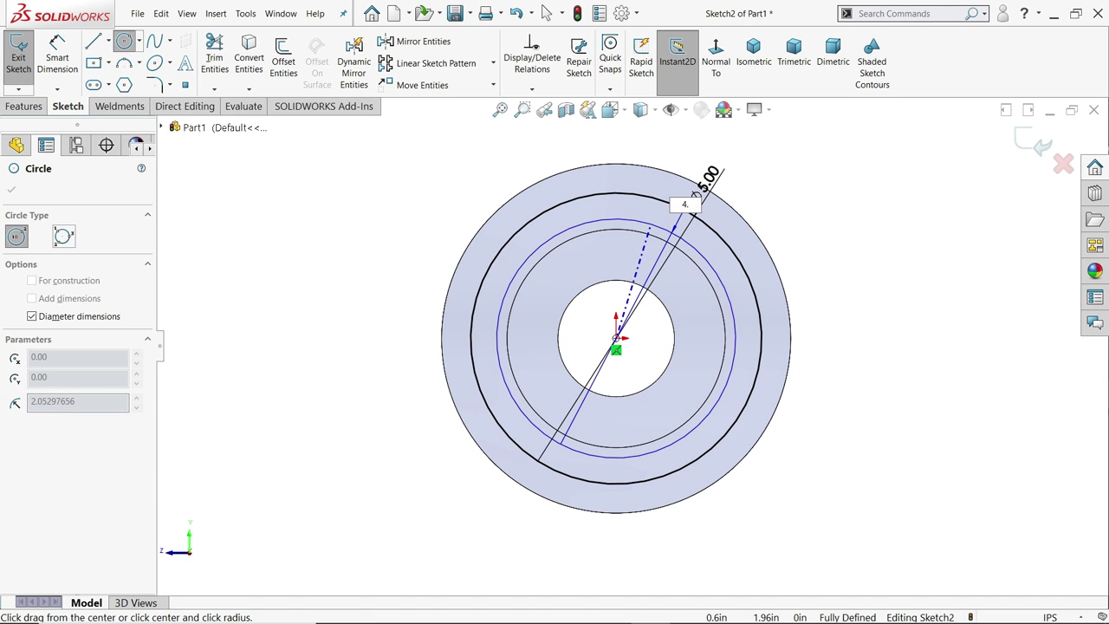
type(".75")
key("Return")
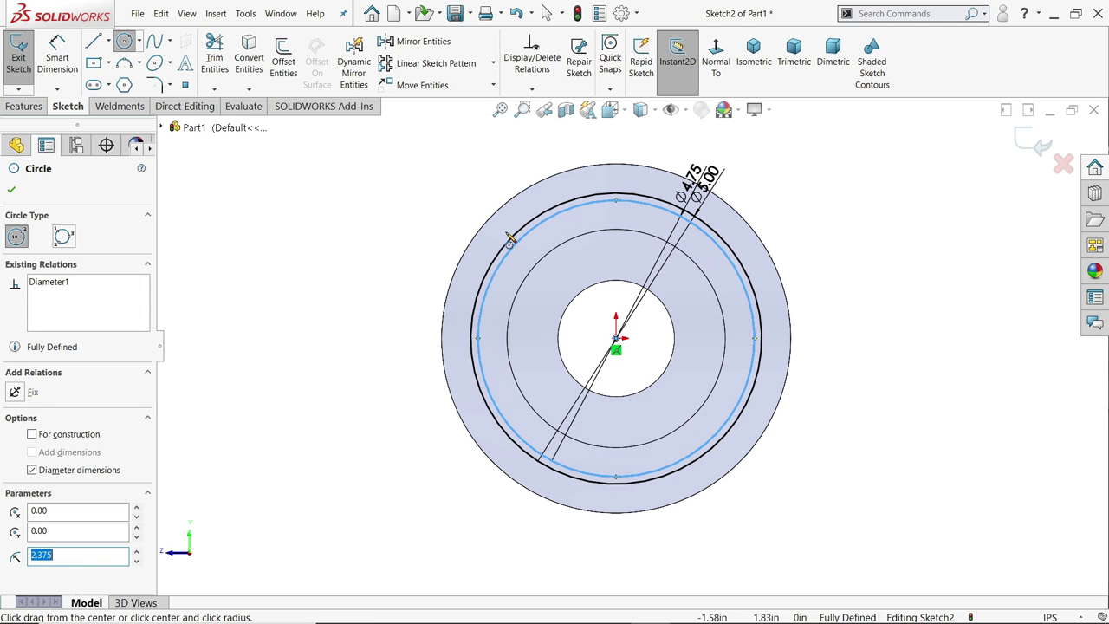
left_click(59, 436)
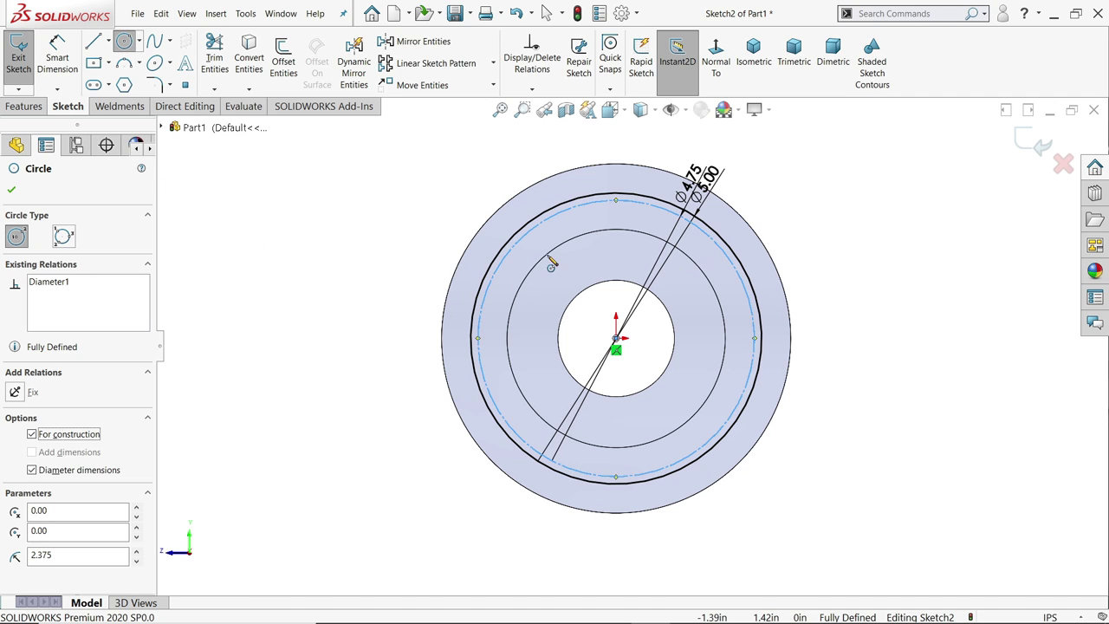
scroll(549, 258, "down", 3)
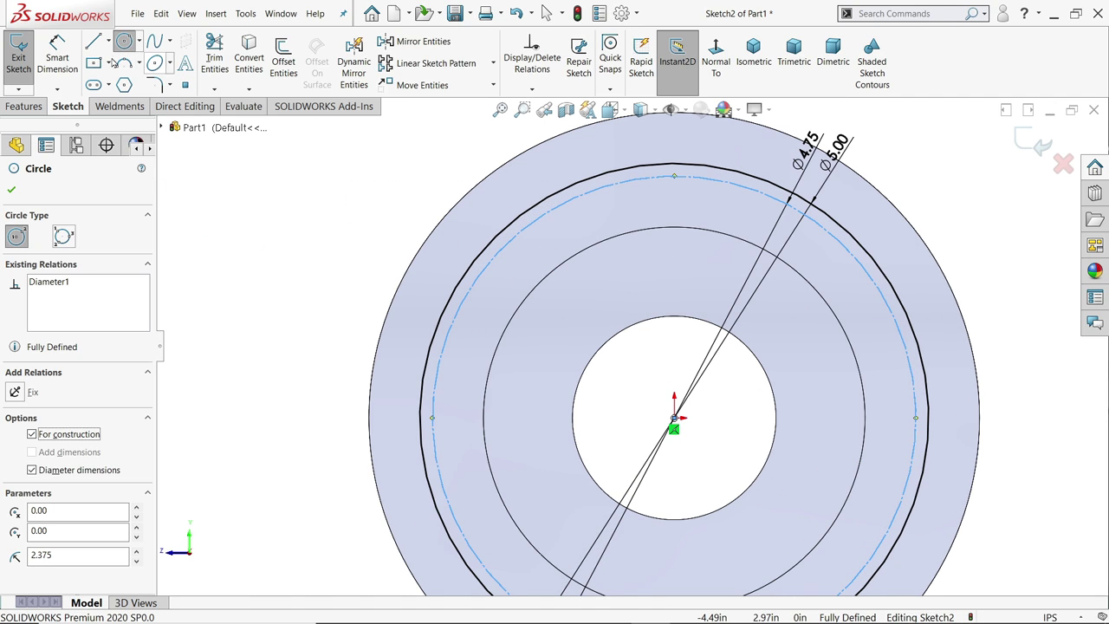
Step: Draw a vertical centerline to the origin and an angled centerline out to the rim
left_click(108, 41)
left_click(114, 81)
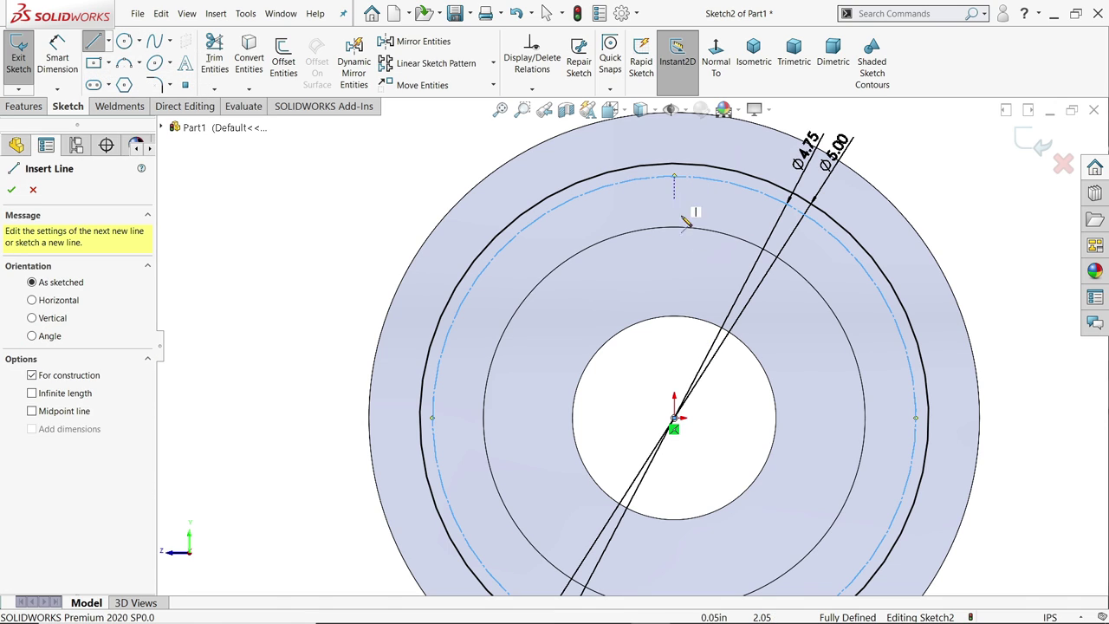
left_click(674, 317)
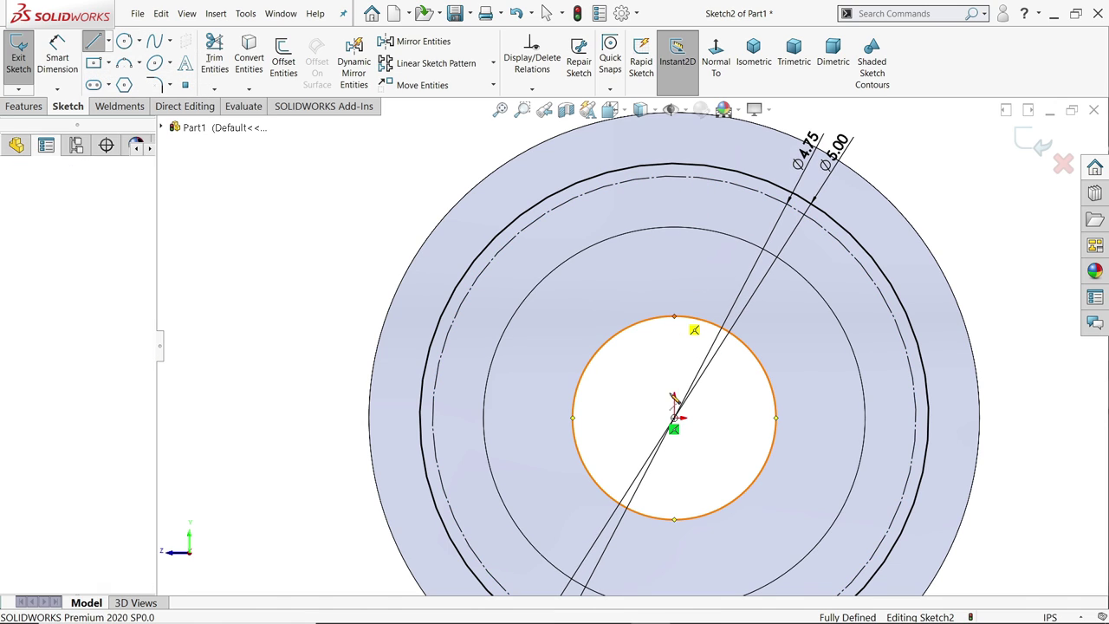
left_click(675, 418)
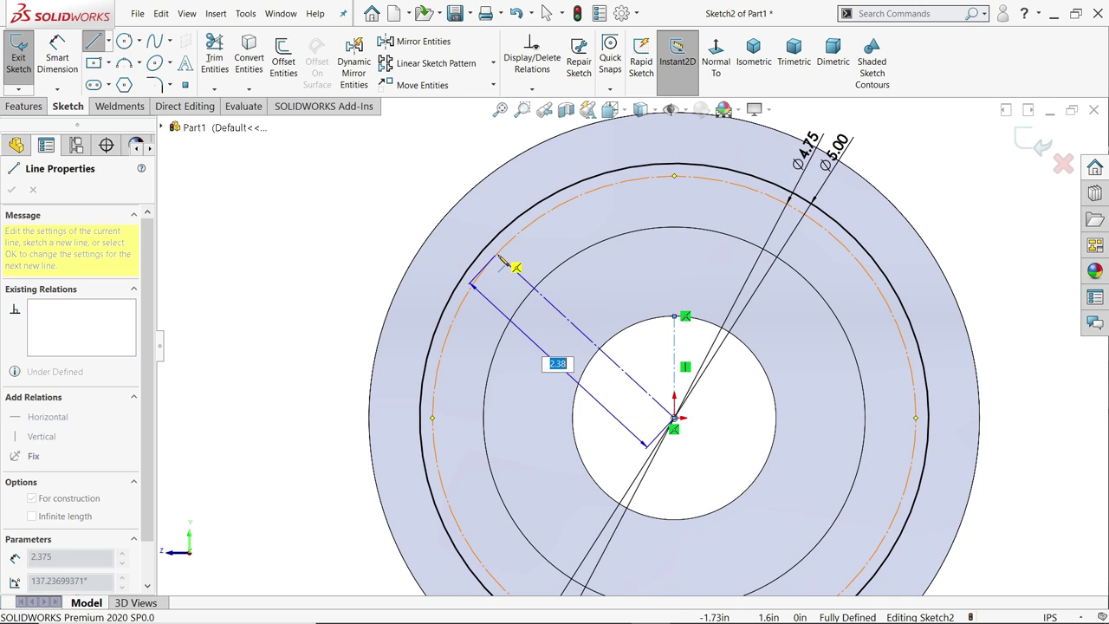
left_click(499, 259)
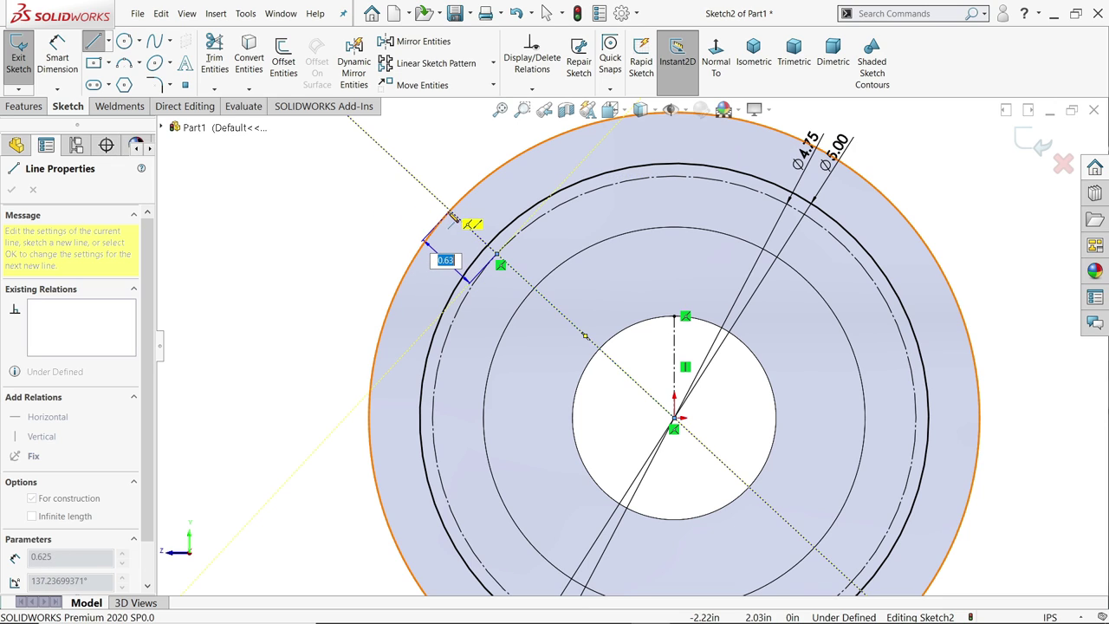
left_click(454, 216)
right_click(398, 138)
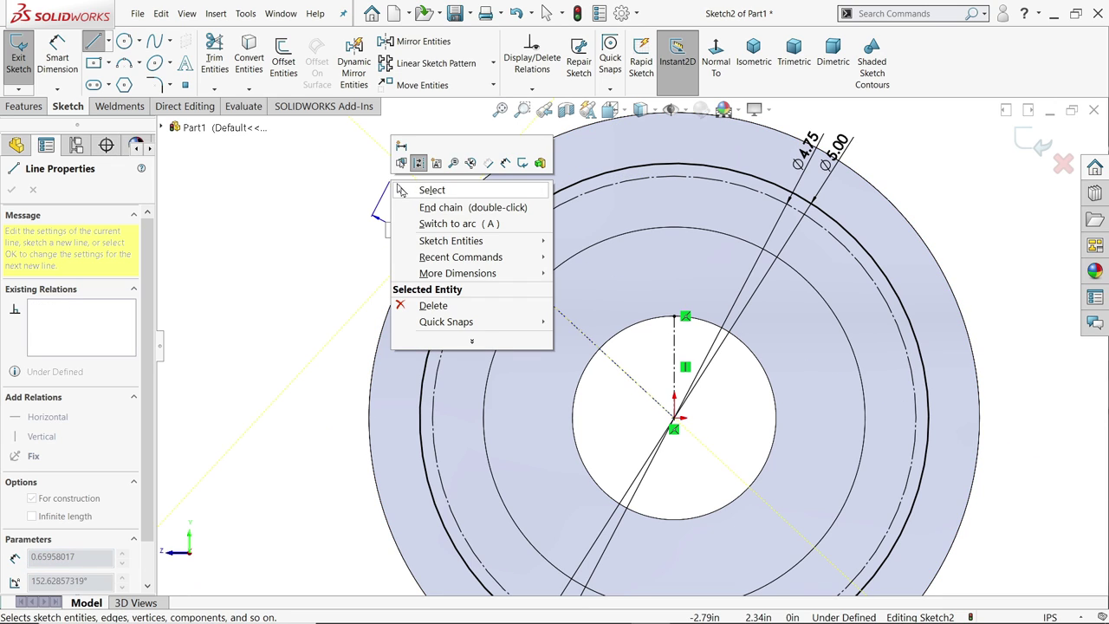
left_click(424, 189)
Step: Dimension the angle between the vertical and angled centerlines to 45°
left_click(57, 56)
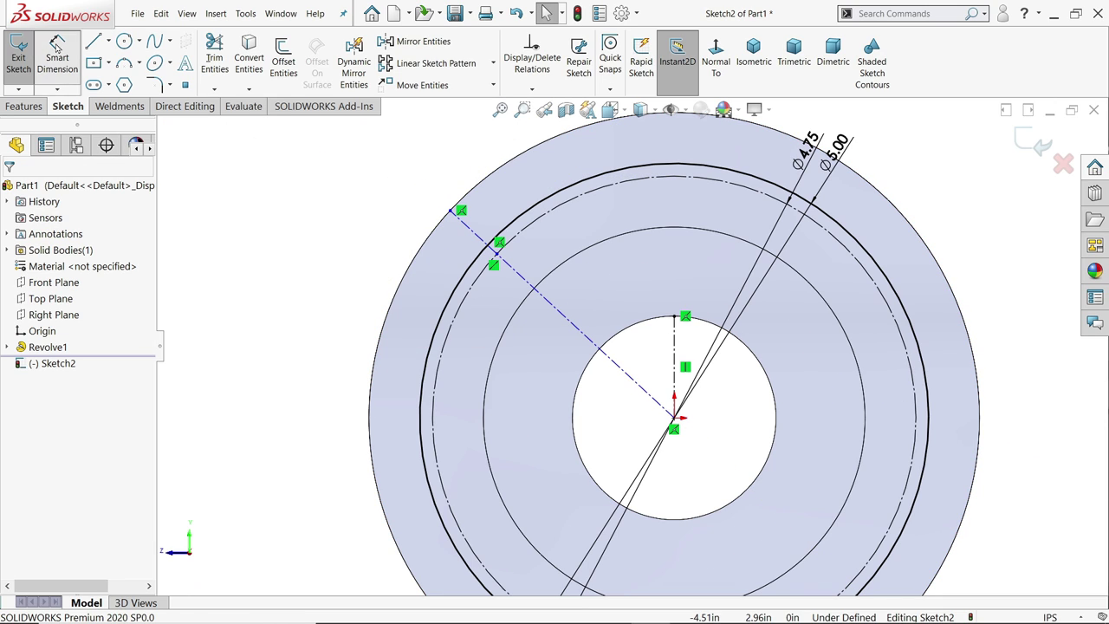
left_click(617, 368)
left_click(675, 355)
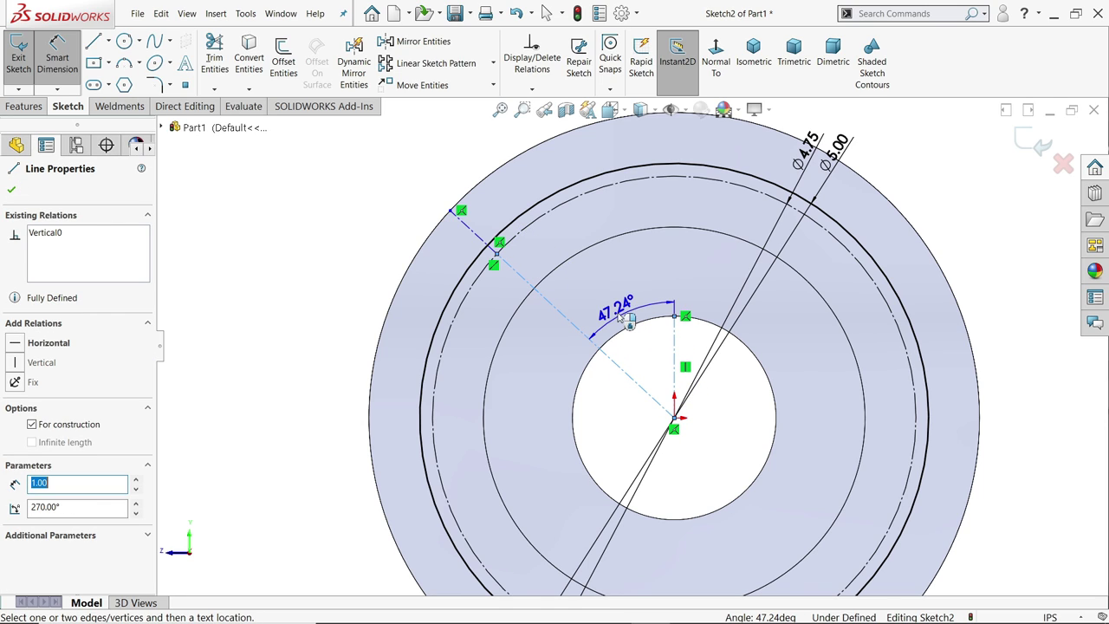
left_click(617, 313)
type("45")
key("Return")
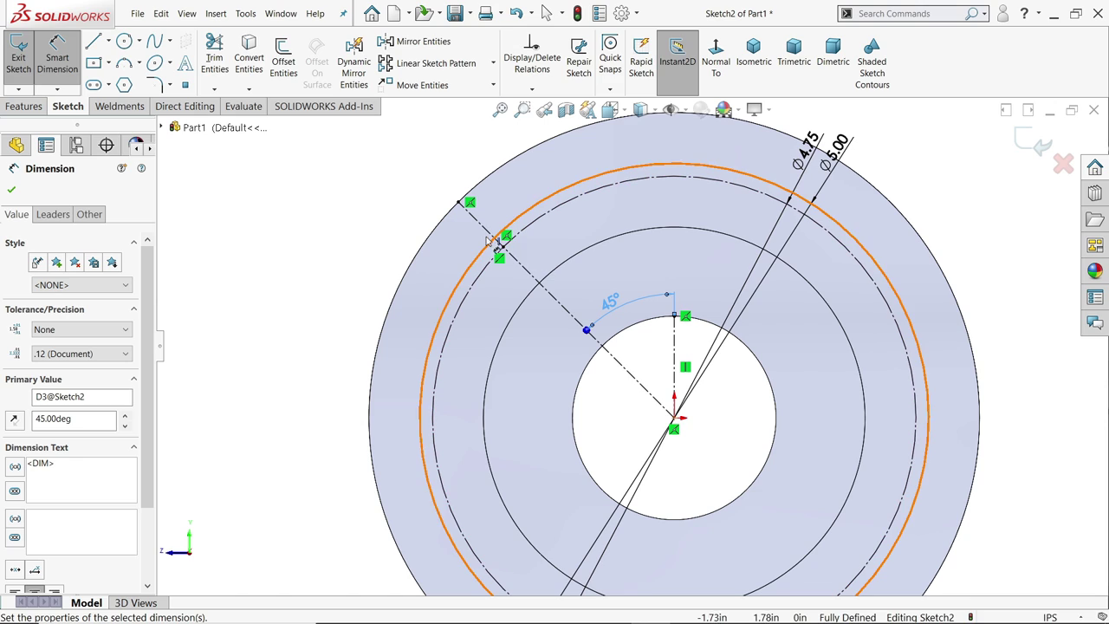
Step: Draw a 1.57 diameter circle centred where the 45° centerline crosses the 4.75 circle
left_click(125, 42)
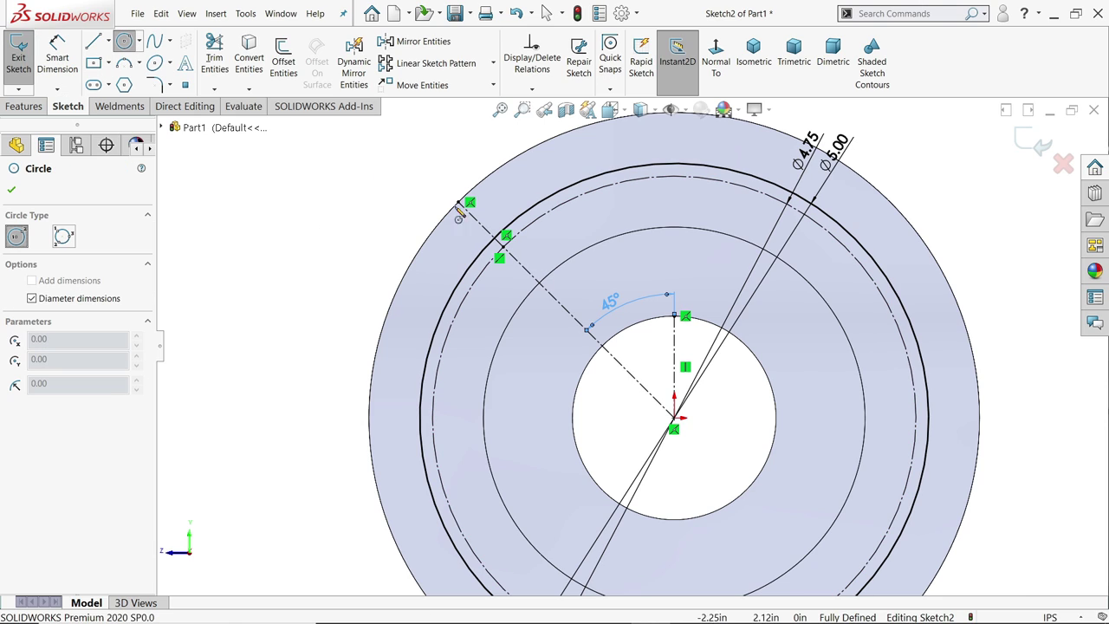
left_click(503, 241)
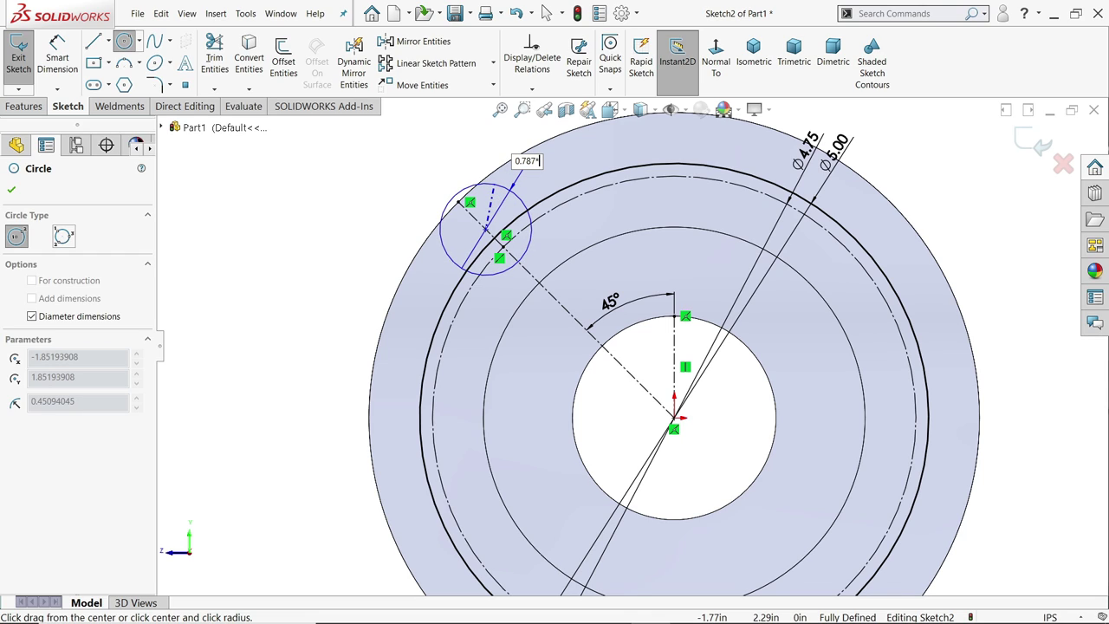
key("Return")
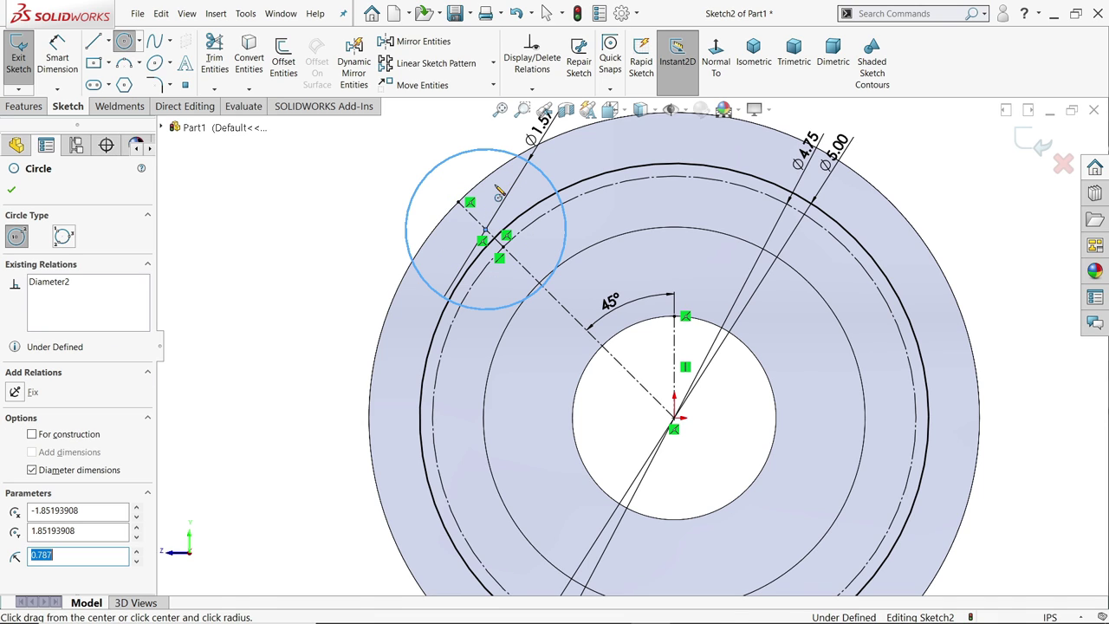
scroll(658, 293, "up", 2)
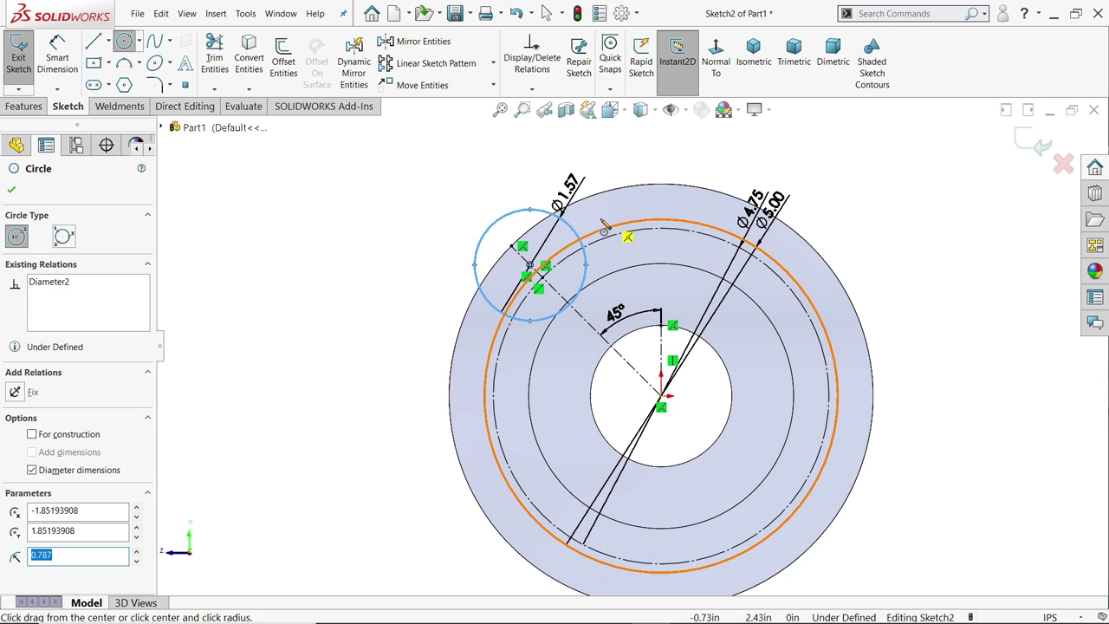
key("Escape")
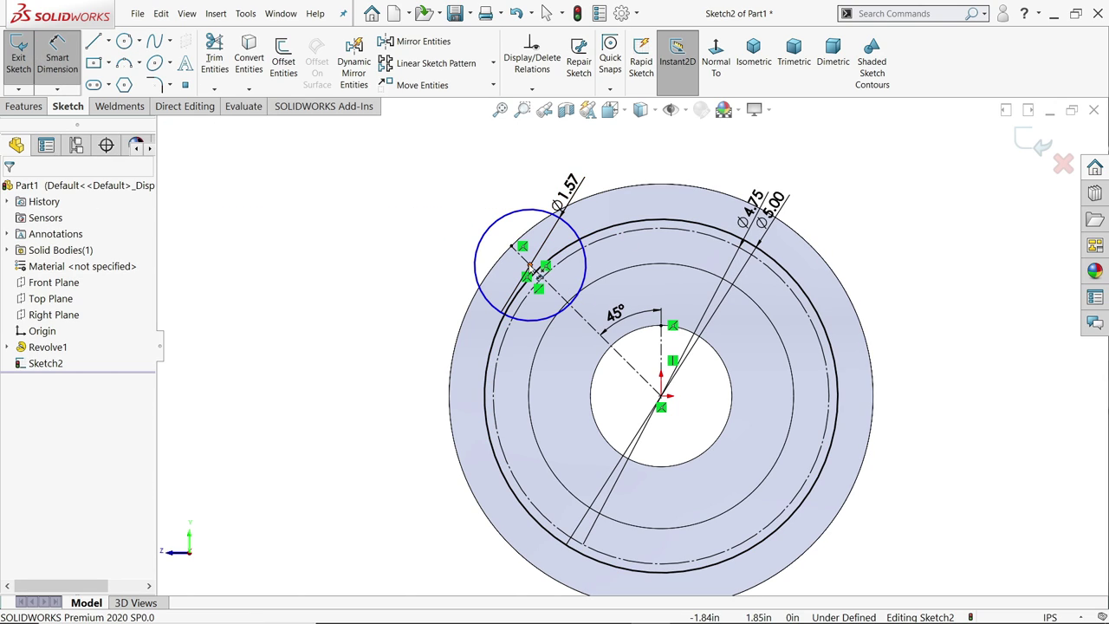
Step: Dimension the bolt-hole centre 1.575 horizontally from the origin
left_click(529, 266)
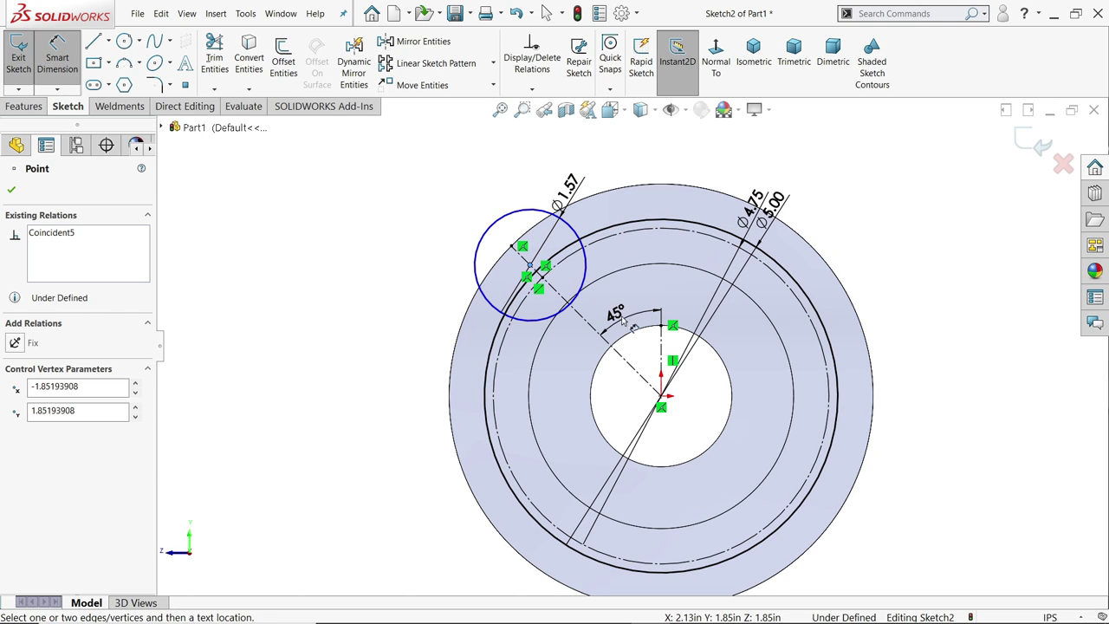
left_click(661, 401)
left_click(617, 145)
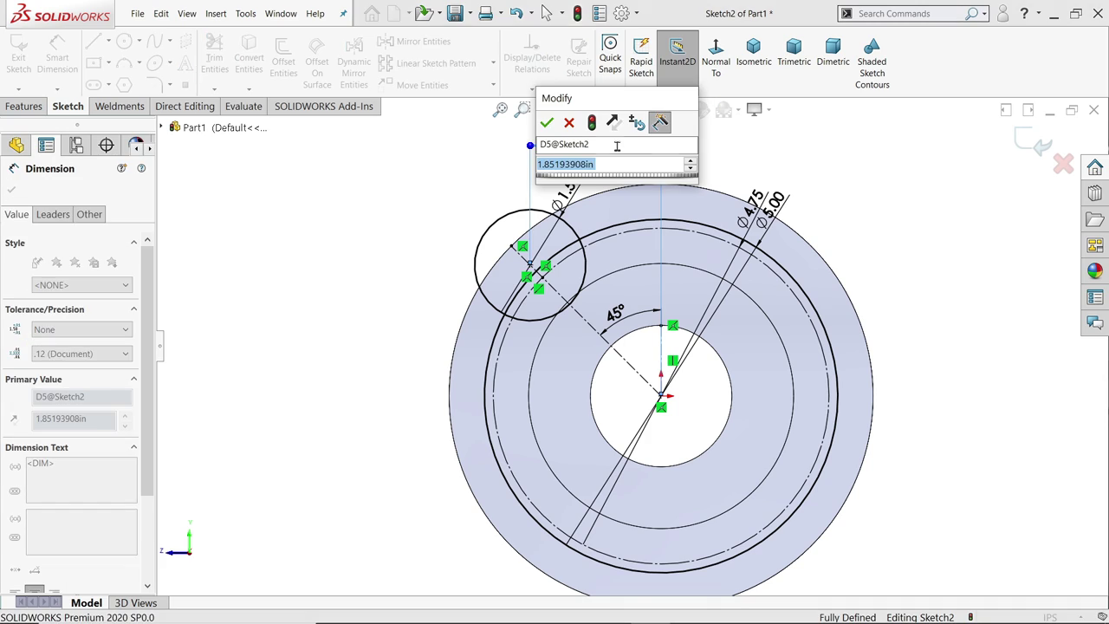
type("1")
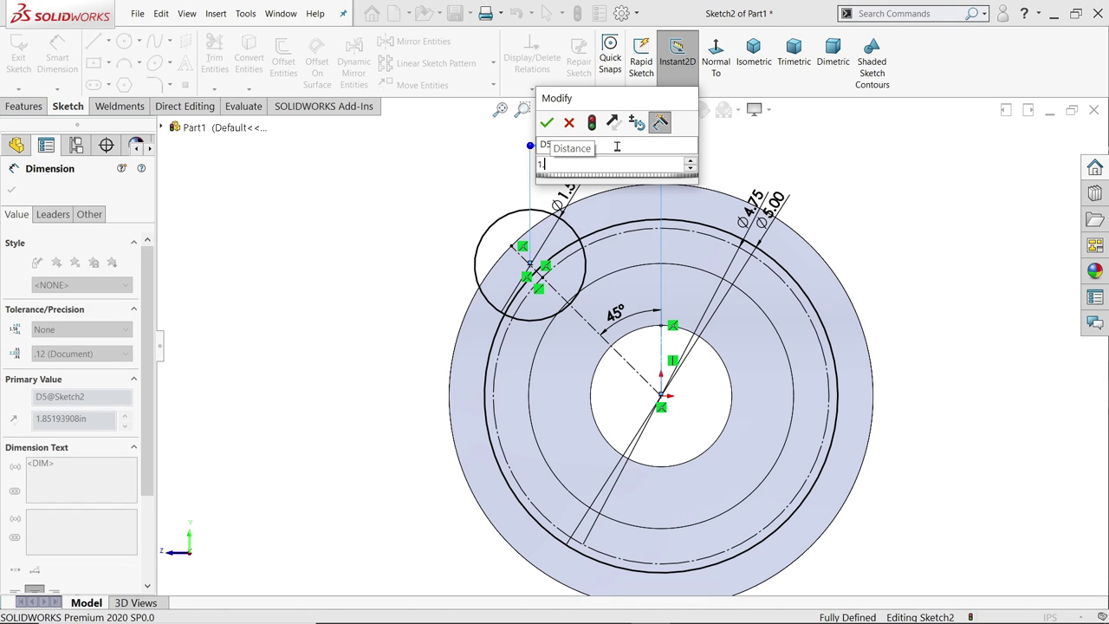
type(".575")
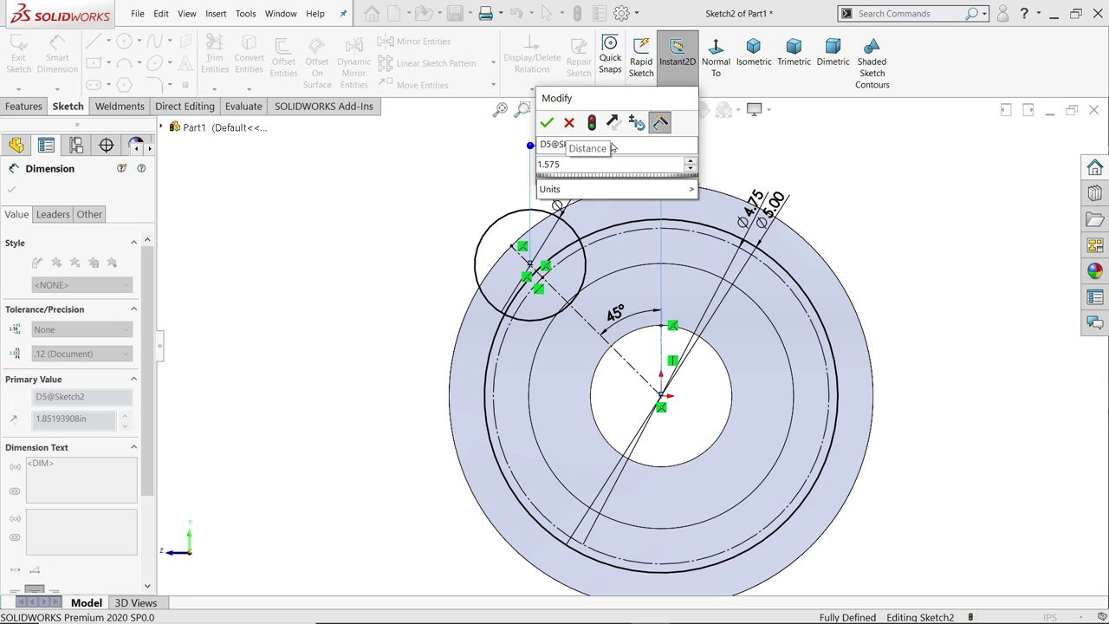
key("Return")
scroll(555, 312, "down", 1)
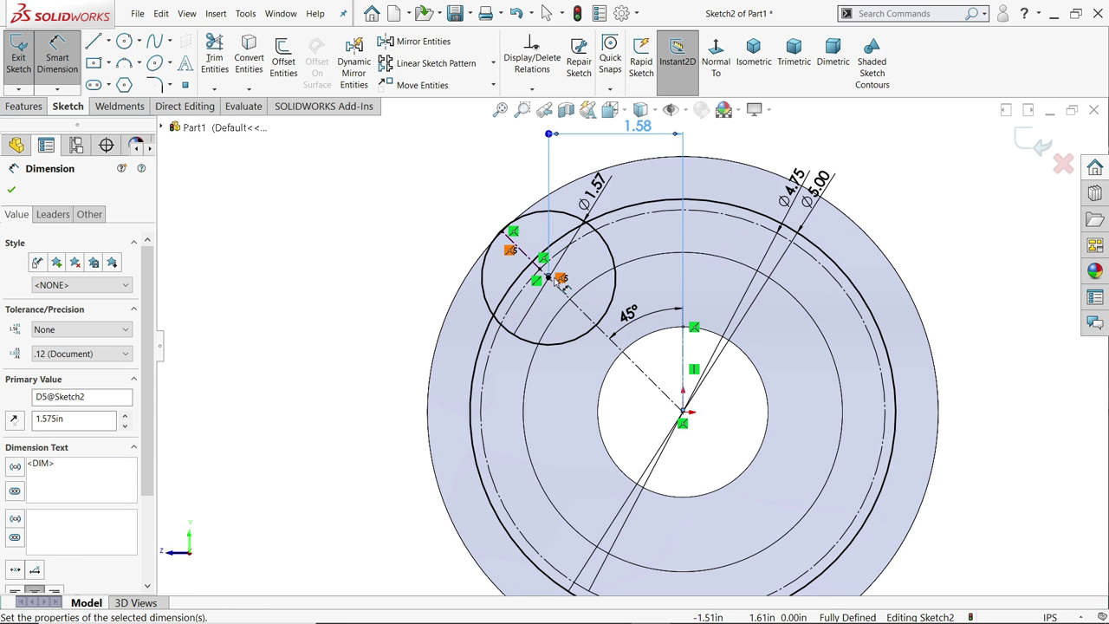
Step: Add a driven vertical dimension from the hole centre to the origin, shown at .123 precision
left_click(598, 324)
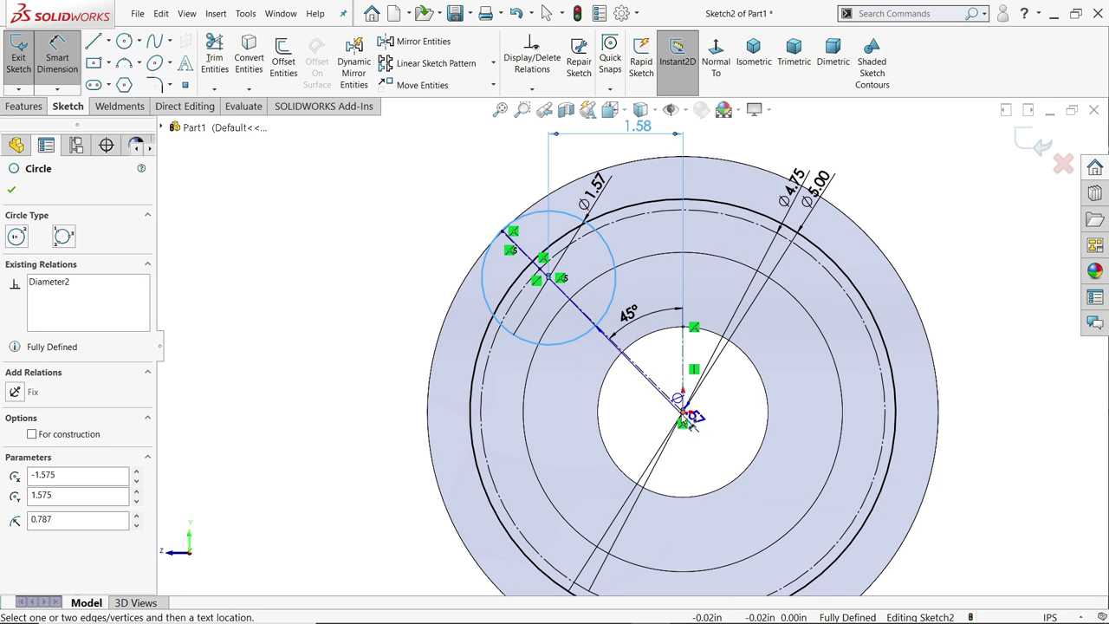
left_click(684, 412)
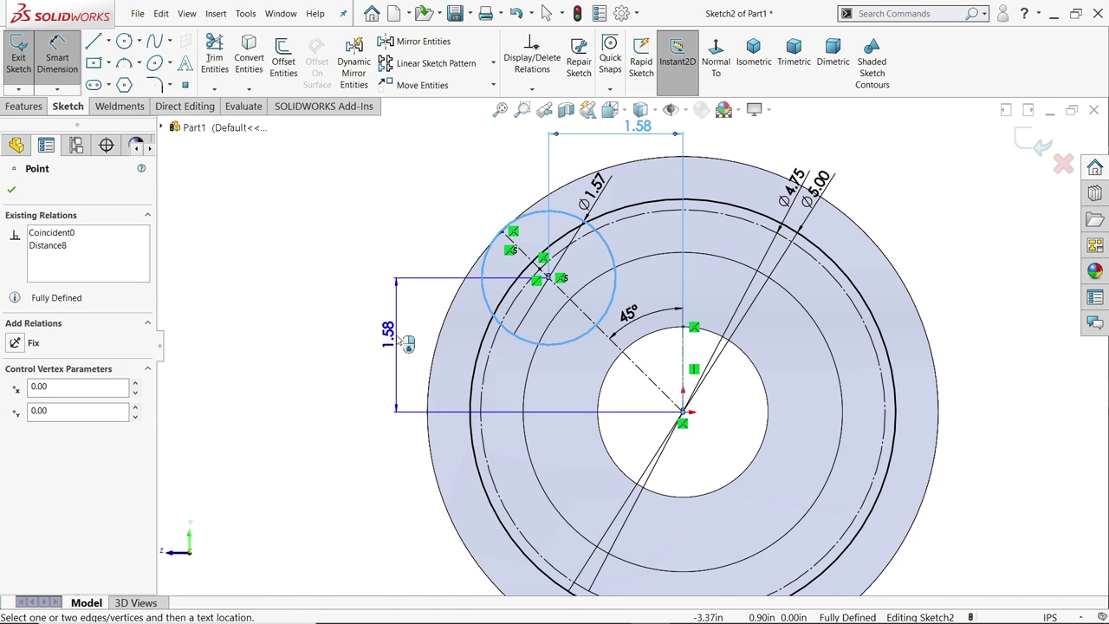
left_click(405, 343)
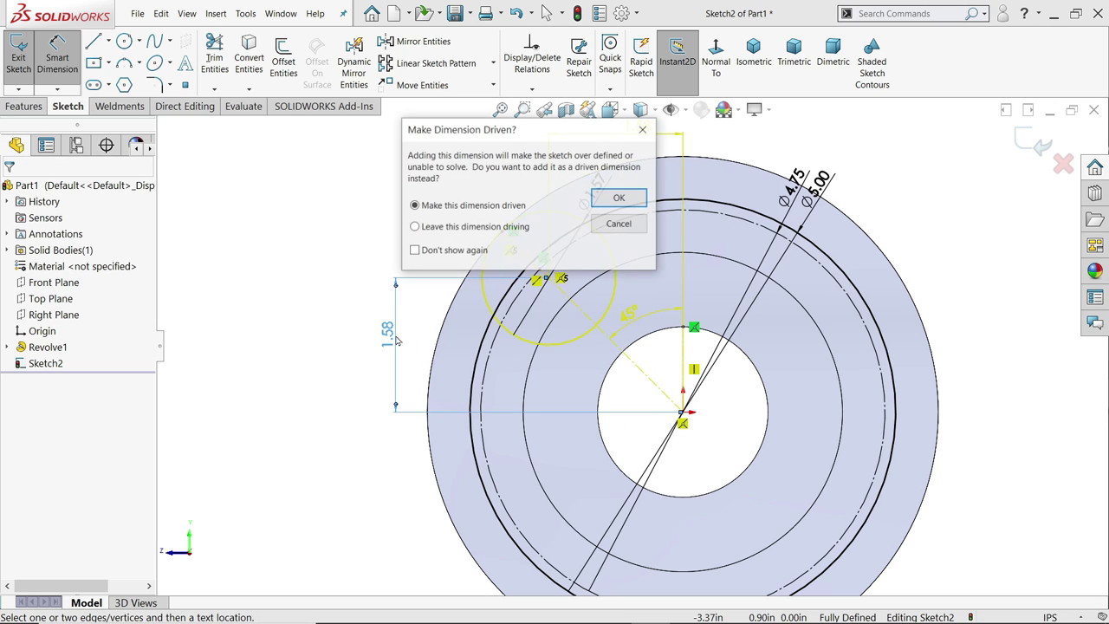
left_click(620, 199)
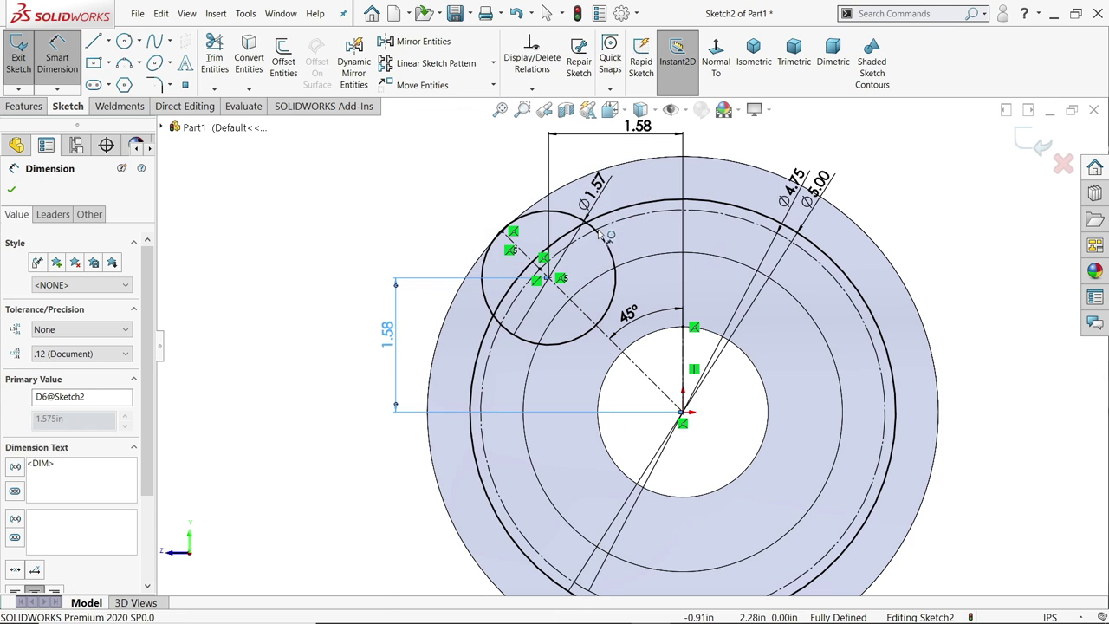
left_click(387, 338)
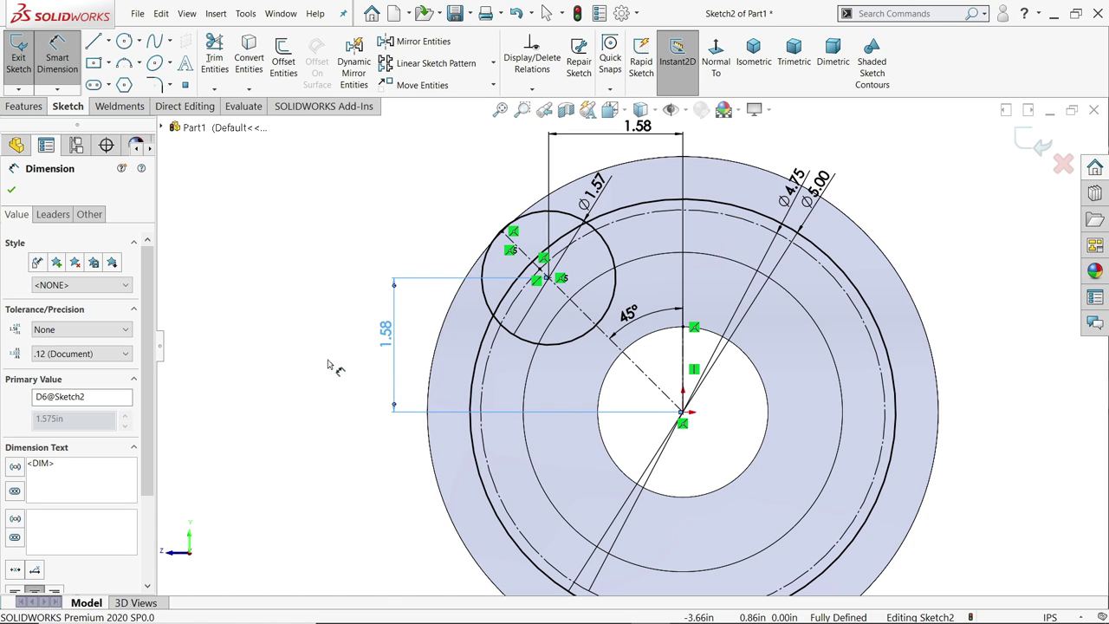
left_click(87, 355)
left_click(65, 403)
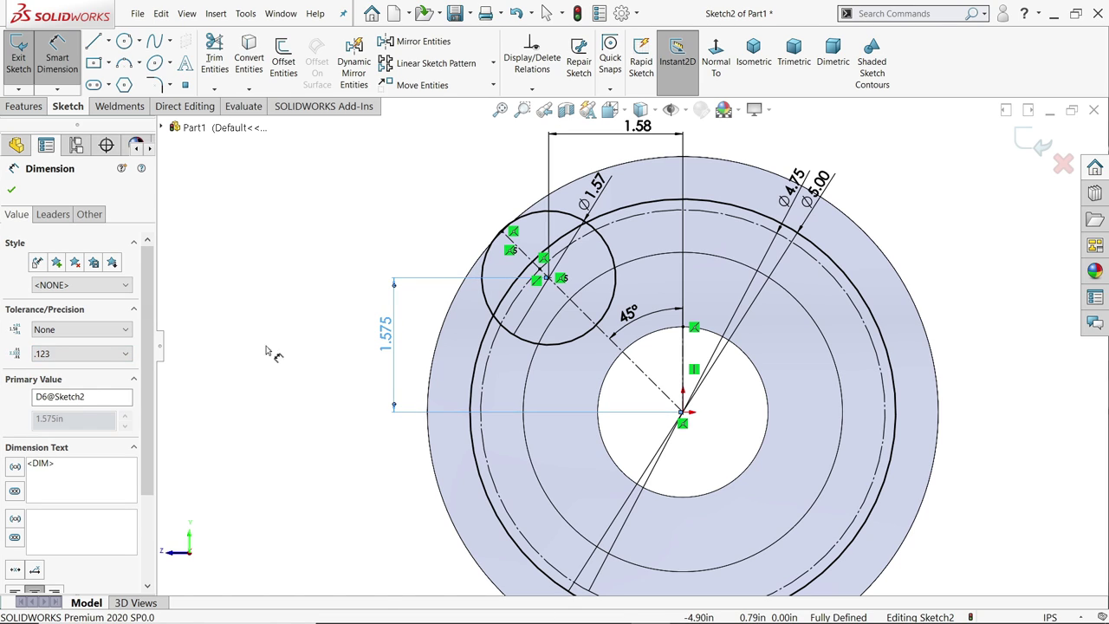
left_click(329, 327)
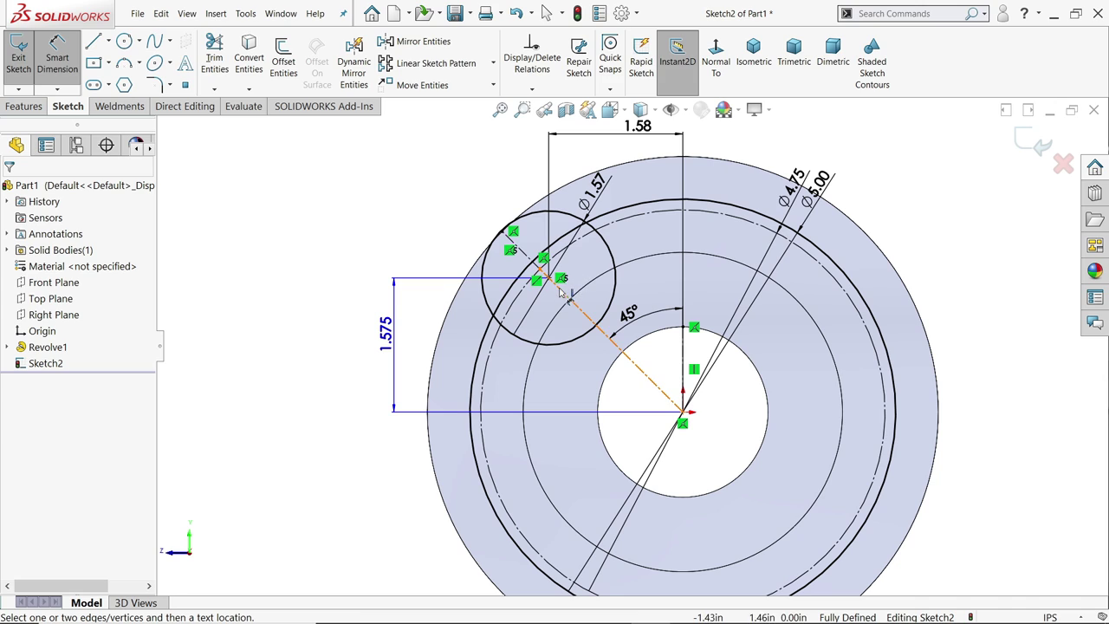
left_click(59, 68)
left_click(59, 68)
scroll(520, 190, "up", 3)
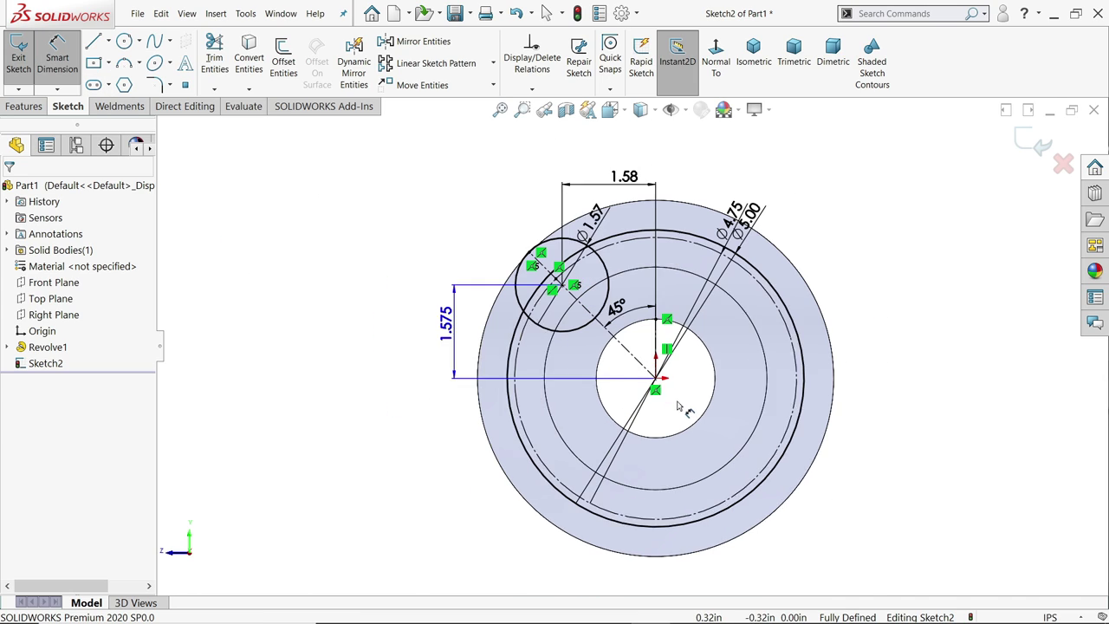
Step: Circular-pattern the 1.57 circle and diagonal centerline into 4 equally spaced instances about the origin
left_click(494, 62)
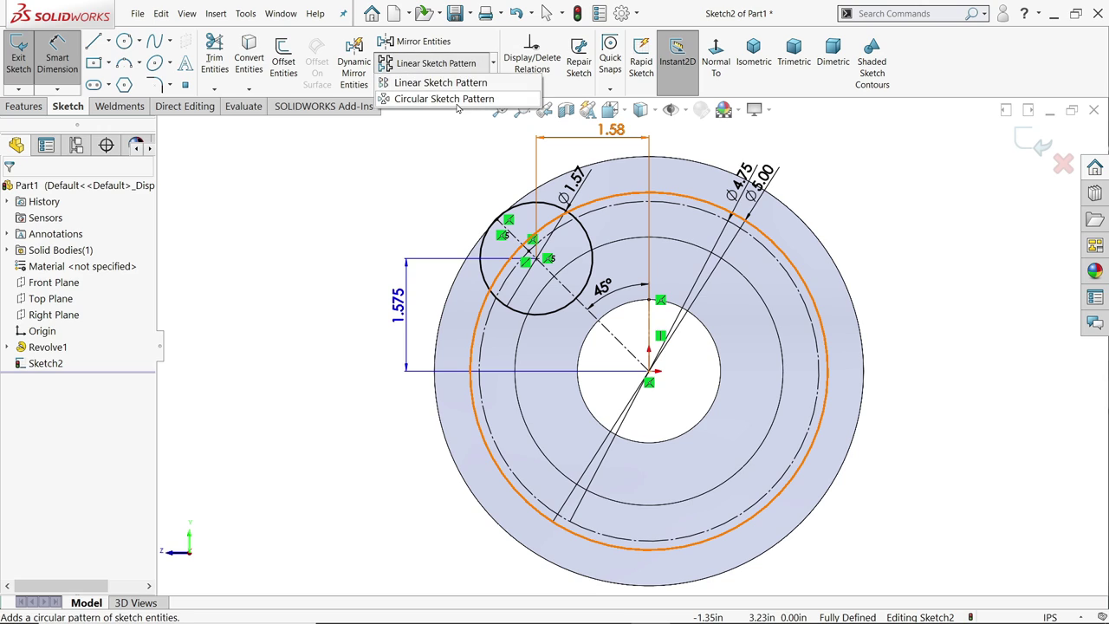
left_click(450, 100)
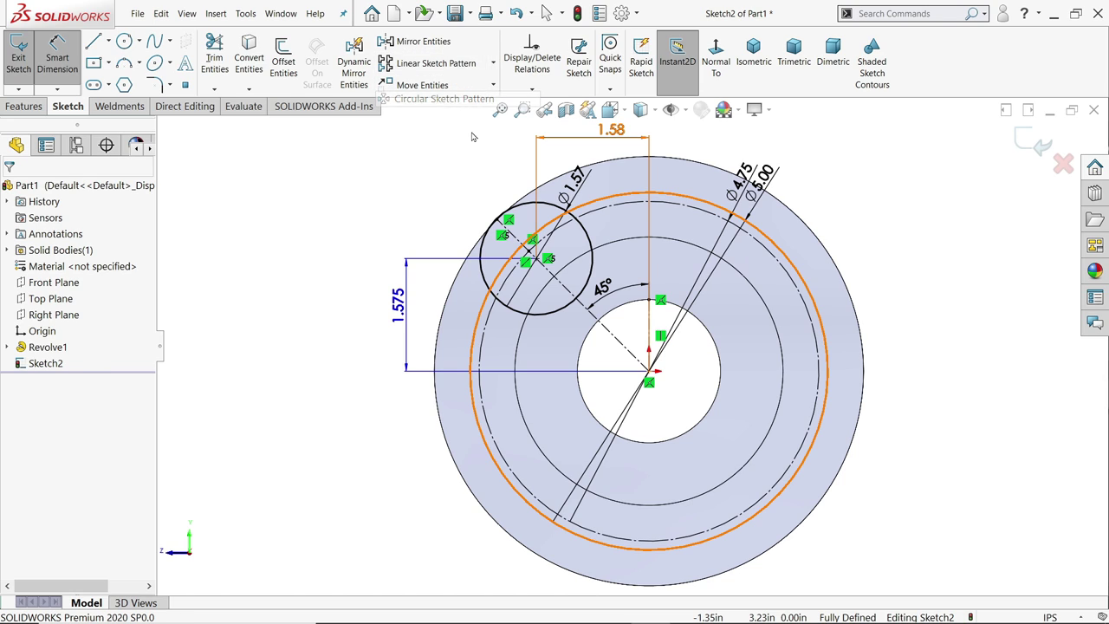
left_click(592, 264)
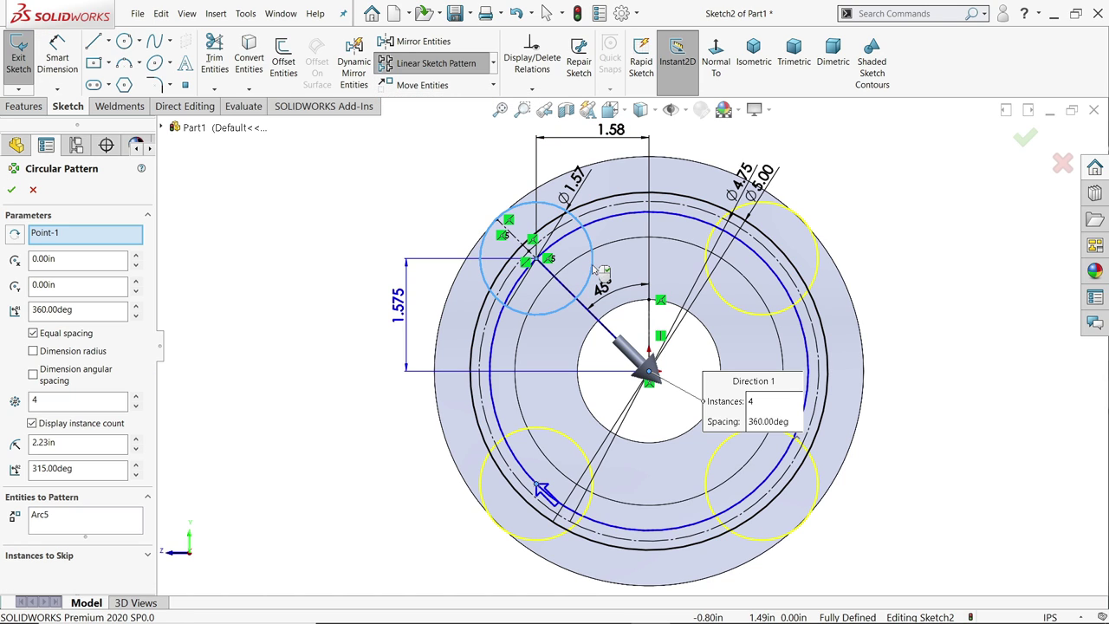
left_click(598, 318)
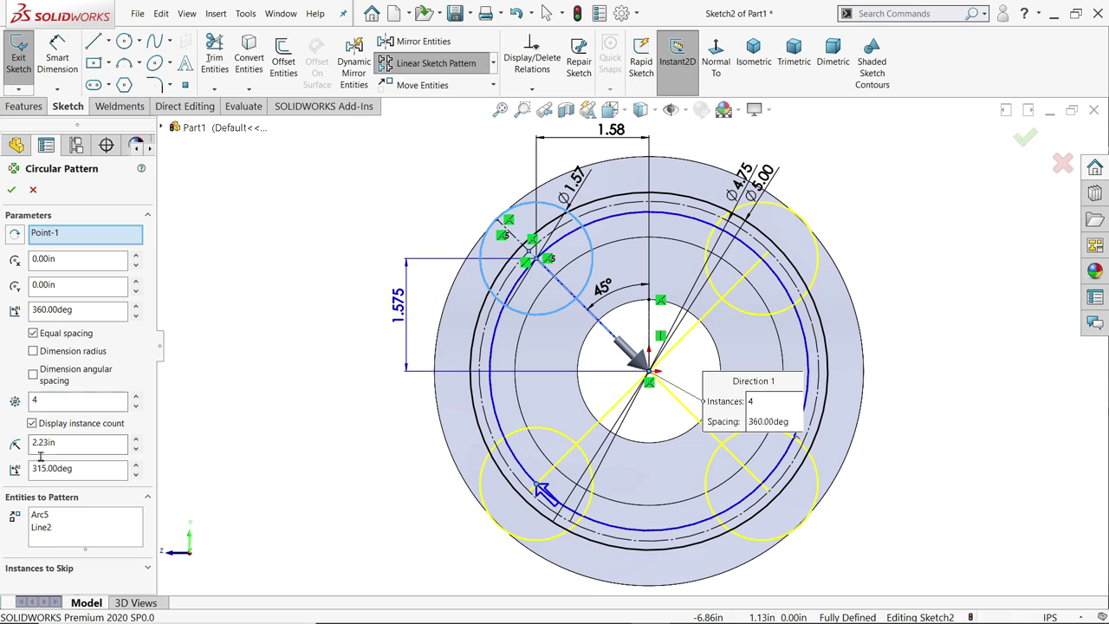
left_click(55, 532)
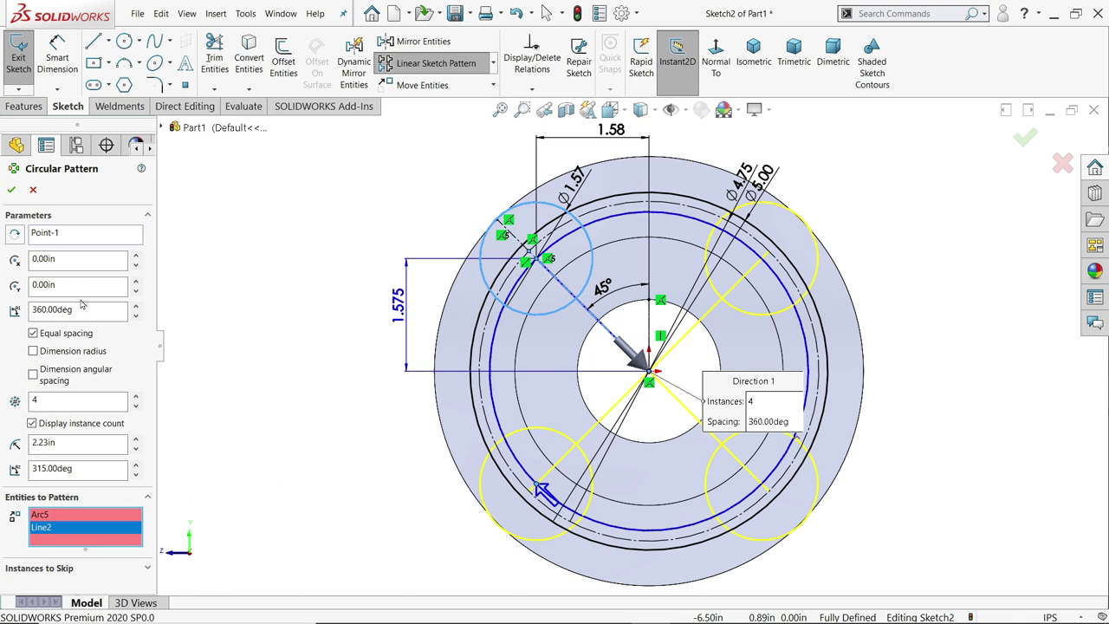
left_click(56, 232)
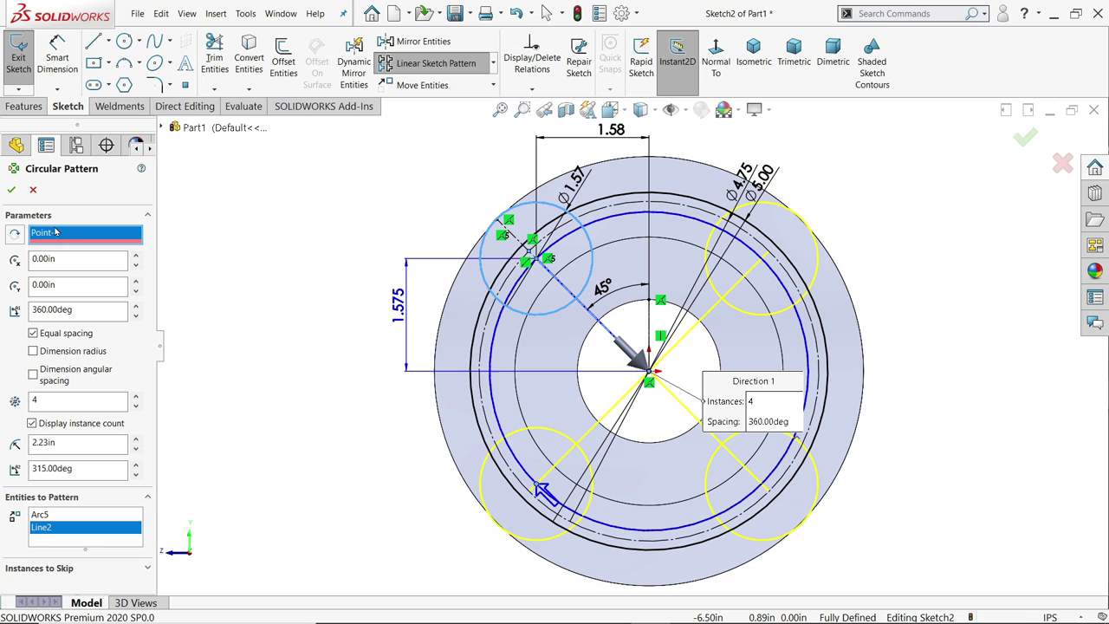
left_click(11, 189)
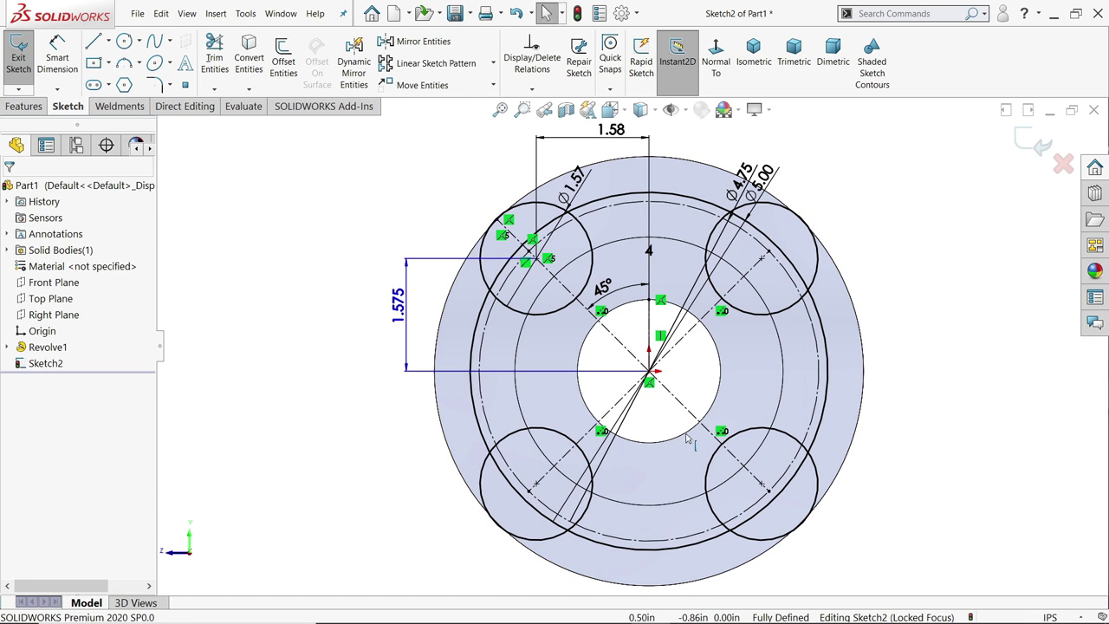
Step: Draw centerlines from the upper-left hole's top down to its centre, then across to its left edge
scroll(691, 442, "up", 1)
scroll(691, 429, "down", 1)
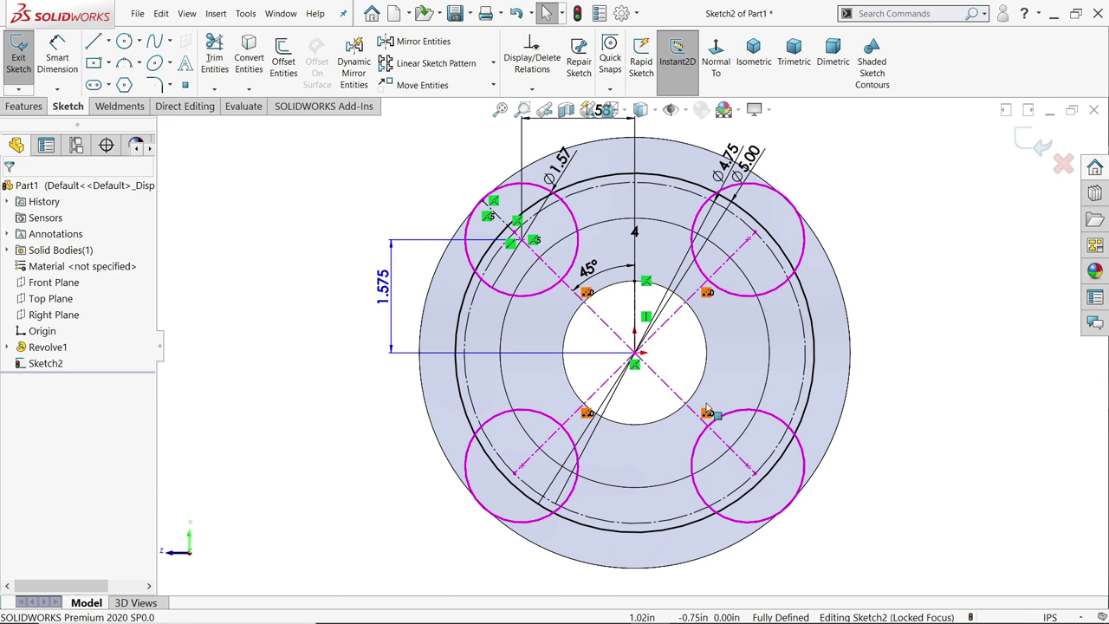
scroll(494, 249, "down", 2)
left_click(108, 41)
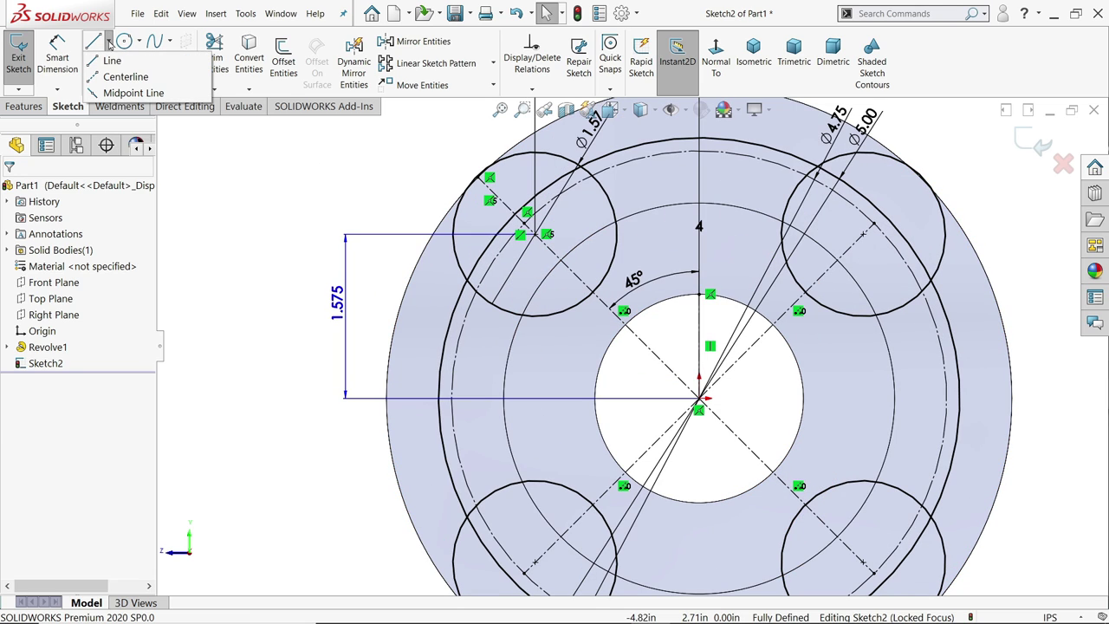
left_click(187, 72)
scroll(503, 160, "down", 2)
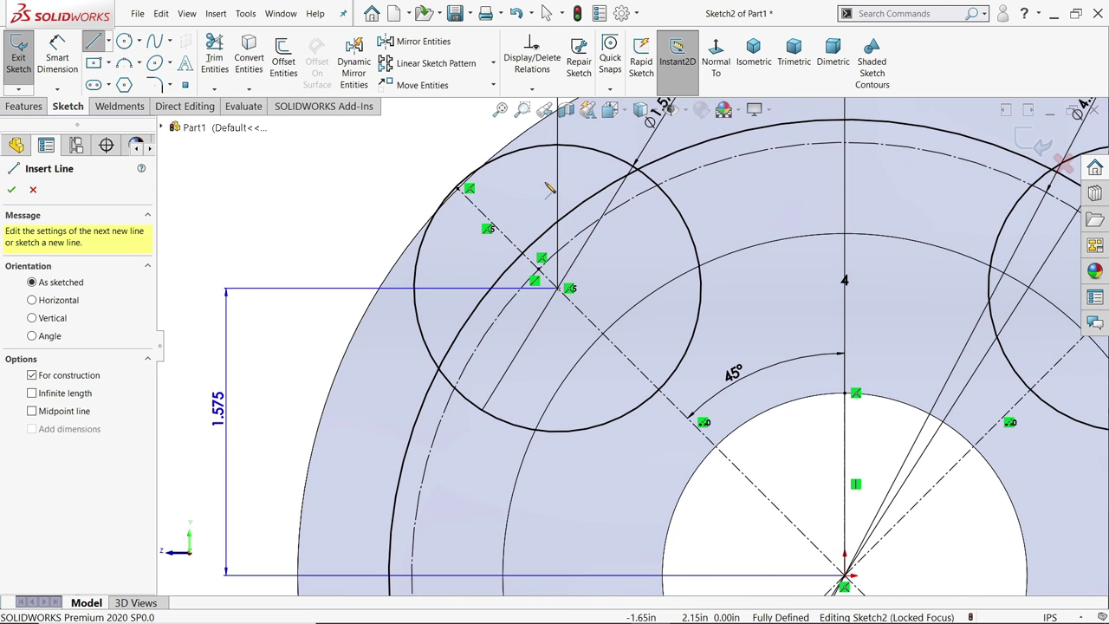
left_click(557, 146)
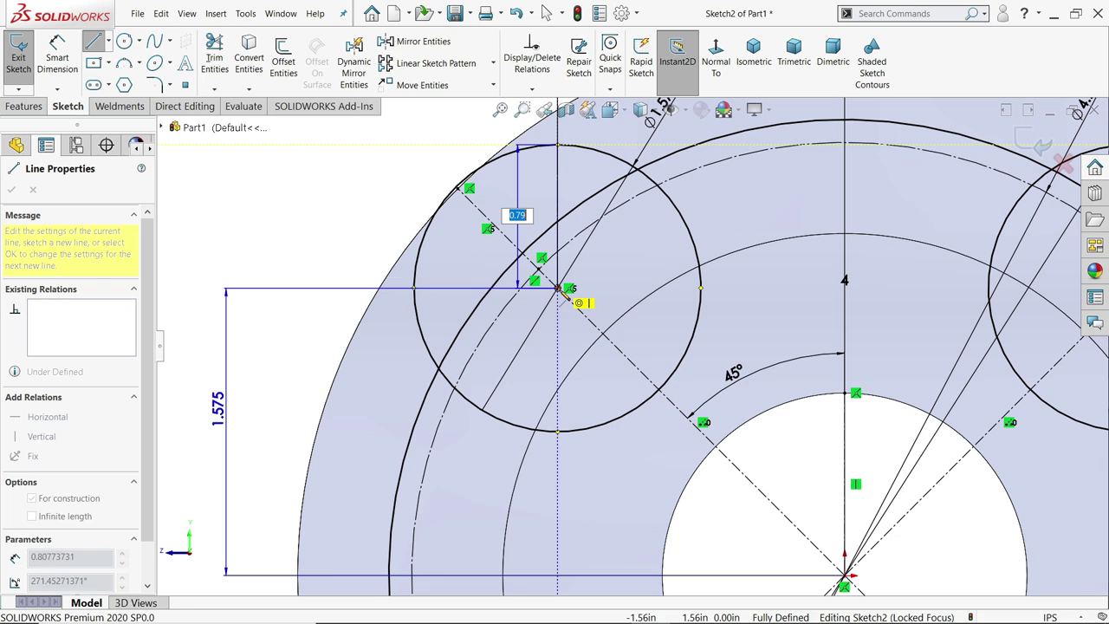
left_click(557, 287)
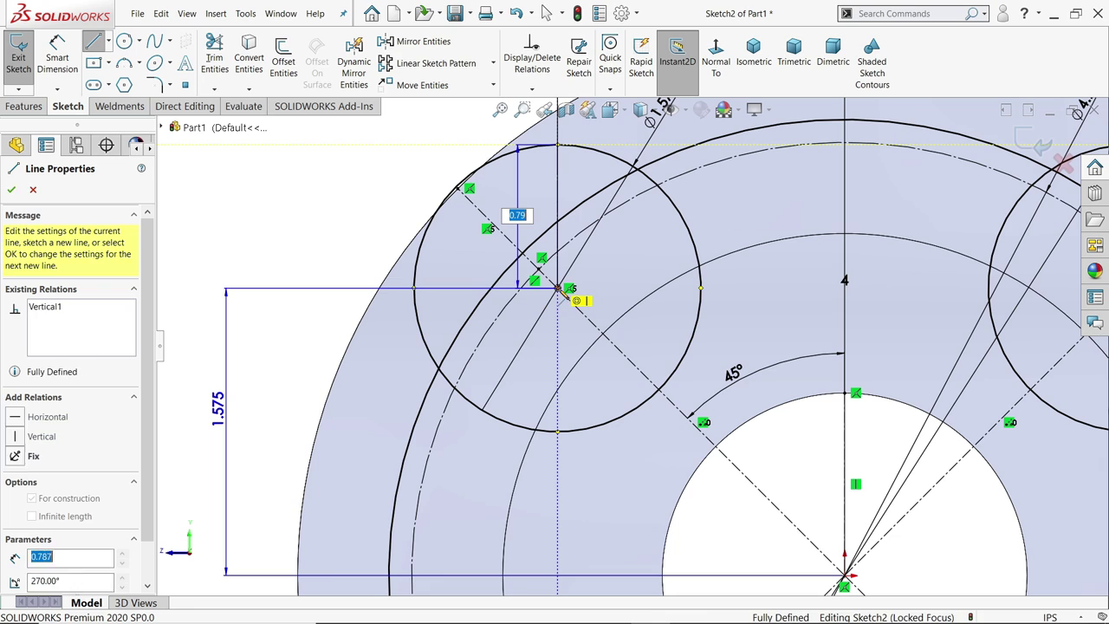
left_click(415, 288)
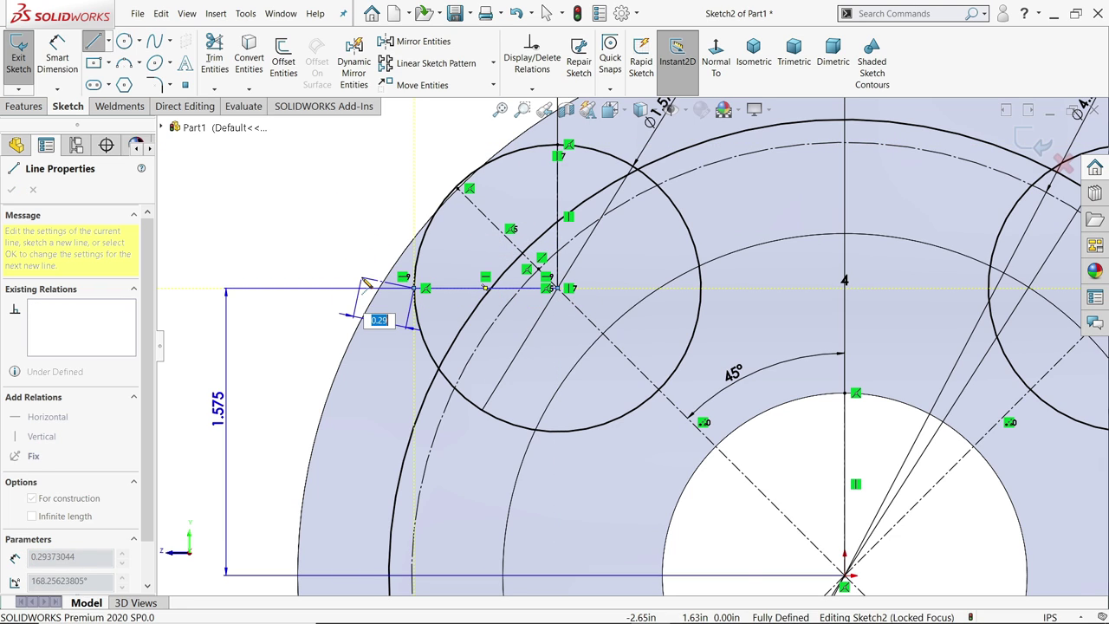
right_click(345, 158)
left_click(373, 170)
Step: Power-trim the upper-left bolt circle's lower and right arcs
scroll(656, 411, "up", 3)
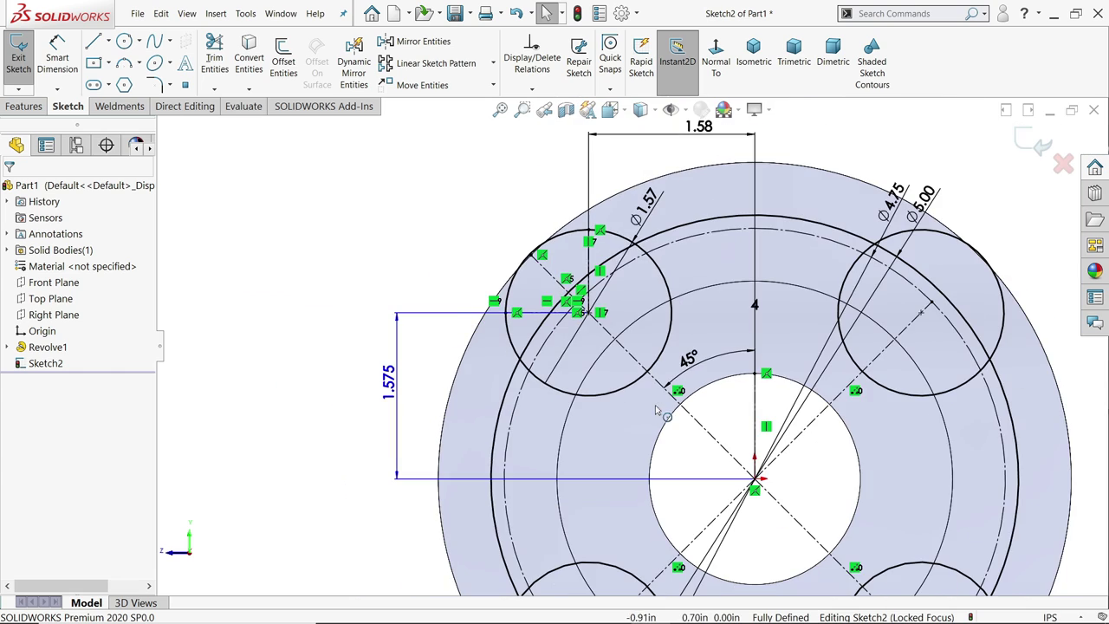
scroll(656, 411, "down", 3)
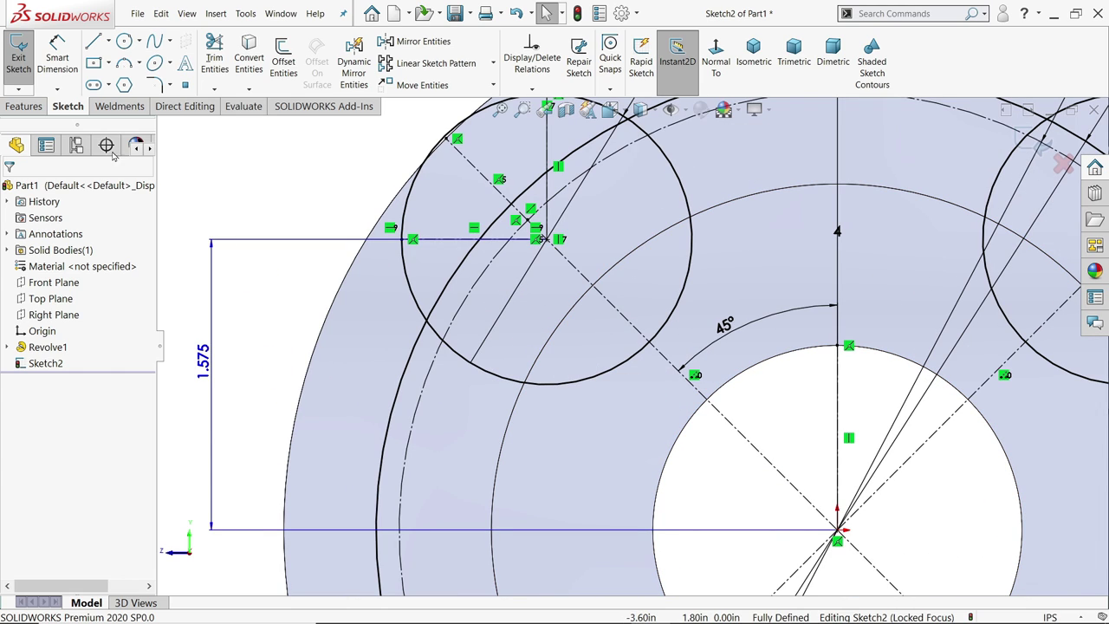
left_click(215, 71)
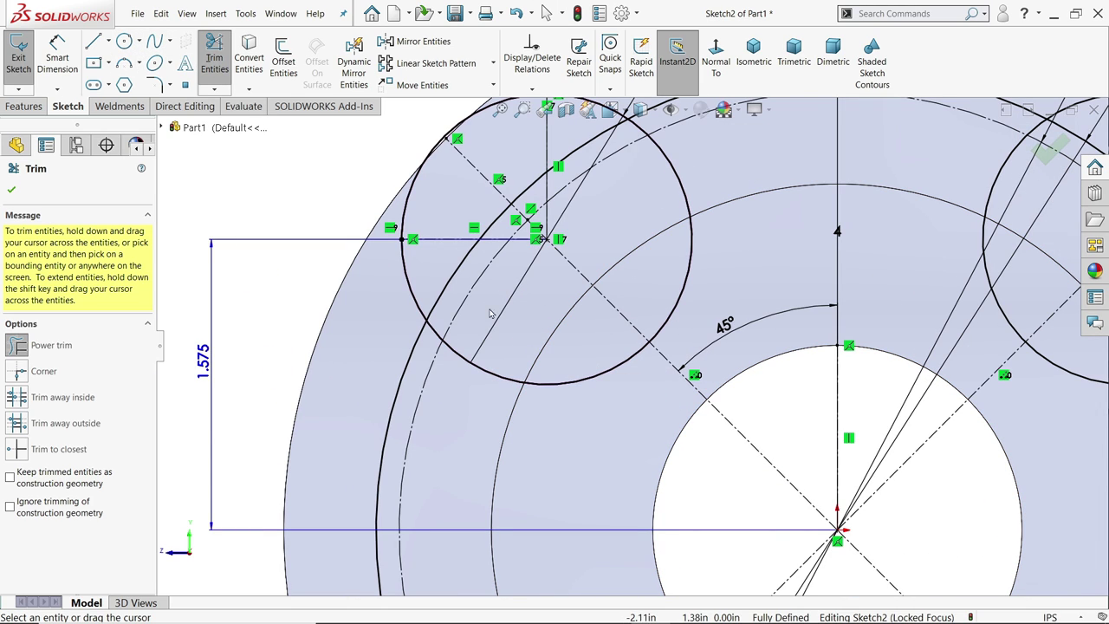
left_click_drag(562, 431, 576, 381)
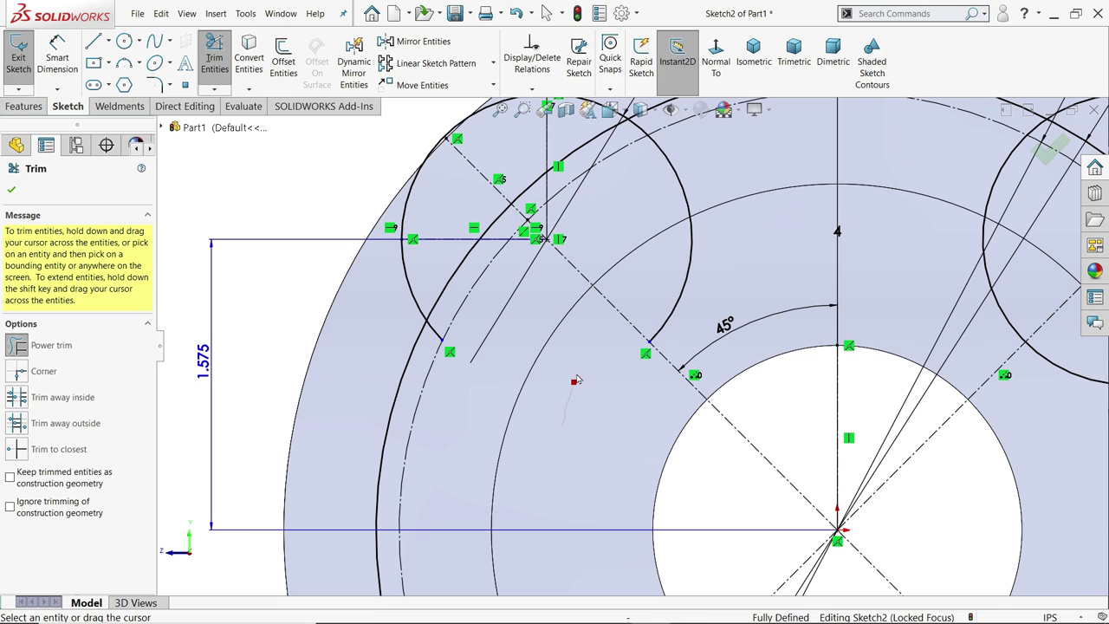
left_click_drag(706, 269, 667, 263)
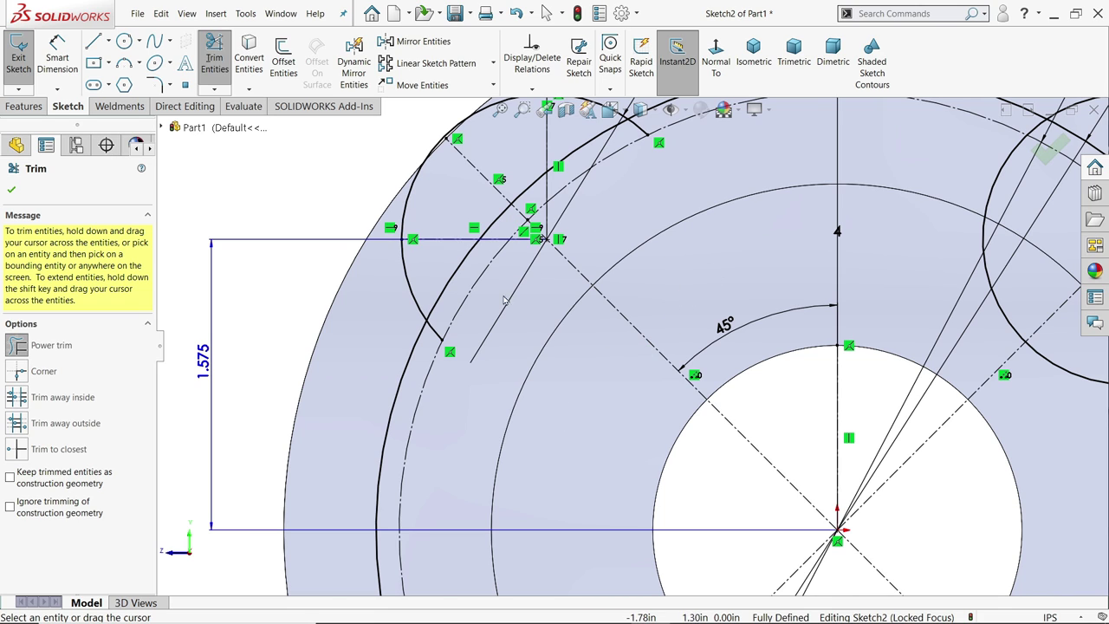
scroll(485, 308, "up", 2)
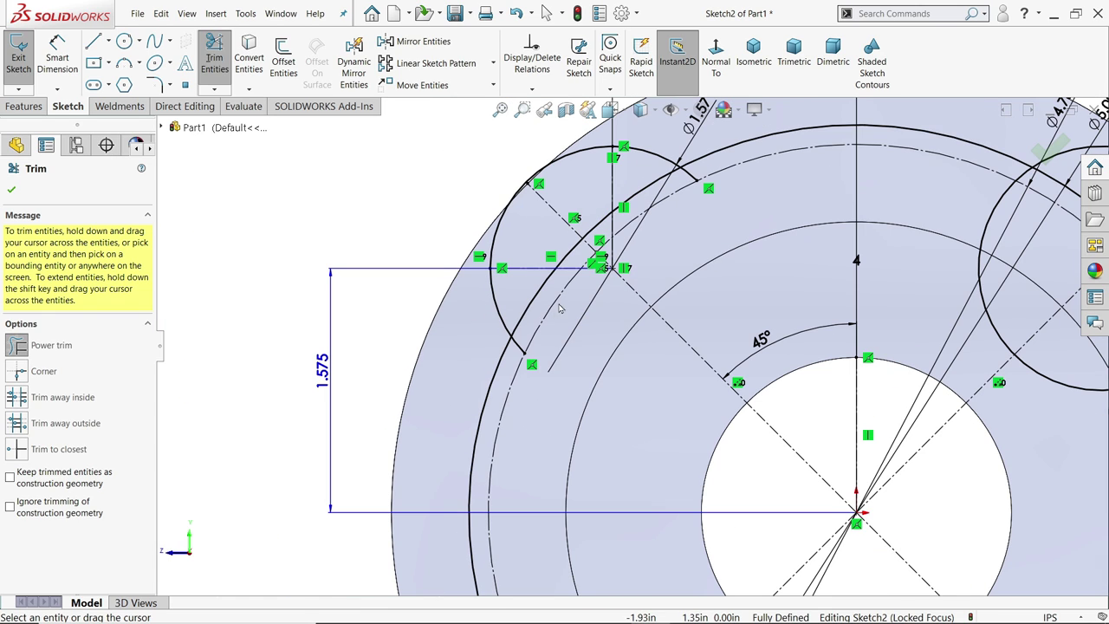
scroll(559, 309, "down", 3)
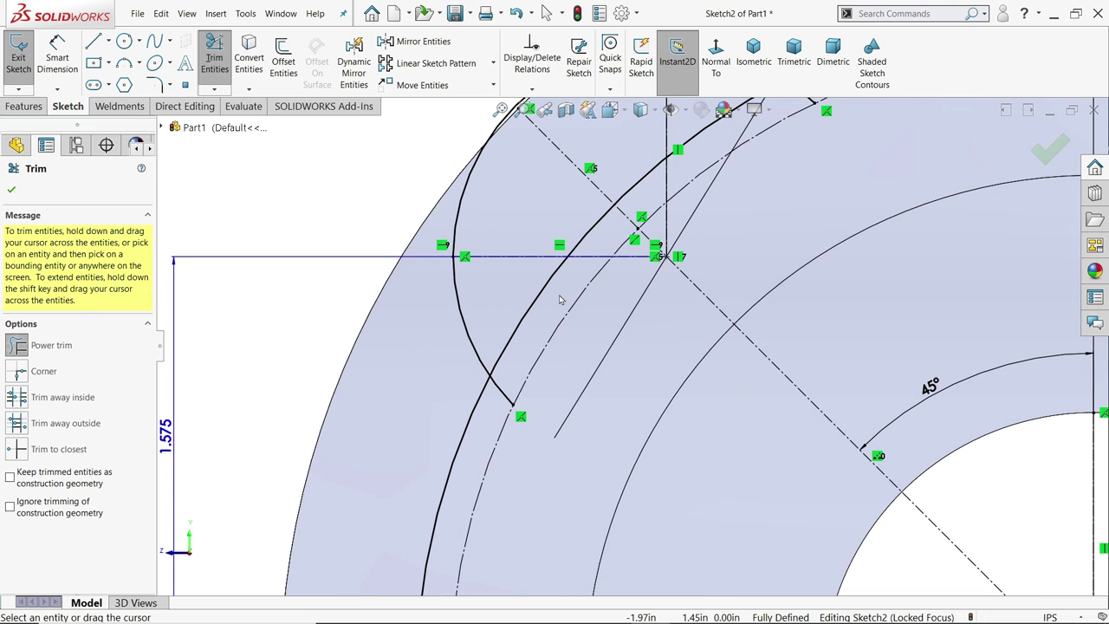
Step: Trim the remaining arc pieces around the centerlines and kink near the upper-left lobe
left_click_drag(559, 300, 528, 291)
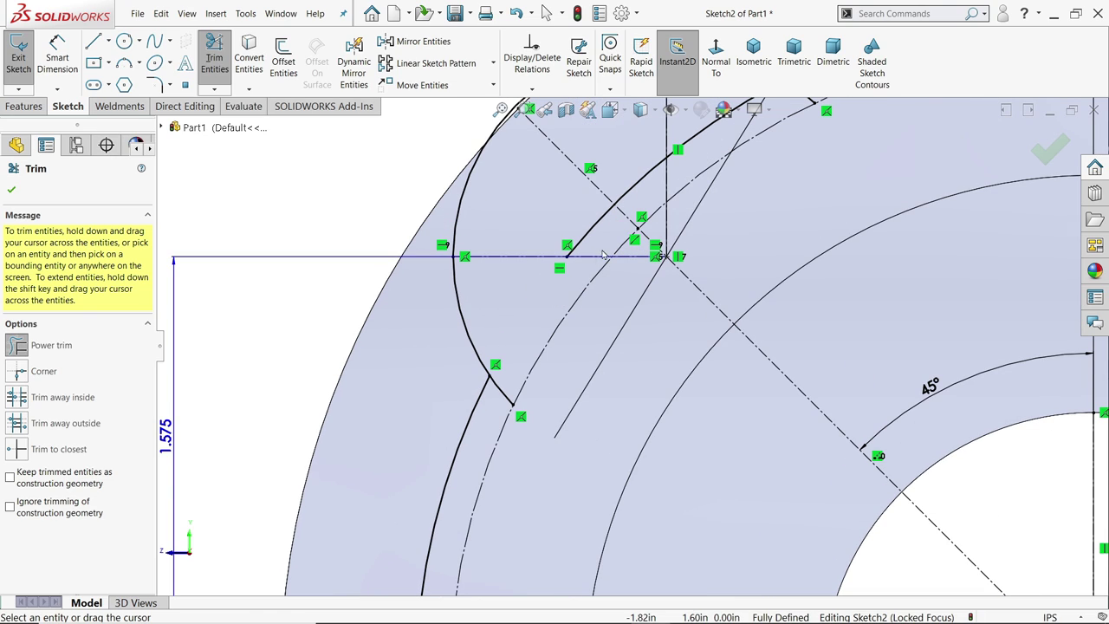
left_click_drag(604, 253, 581, 223)
left_click_drag(646, 200, 639, 178)
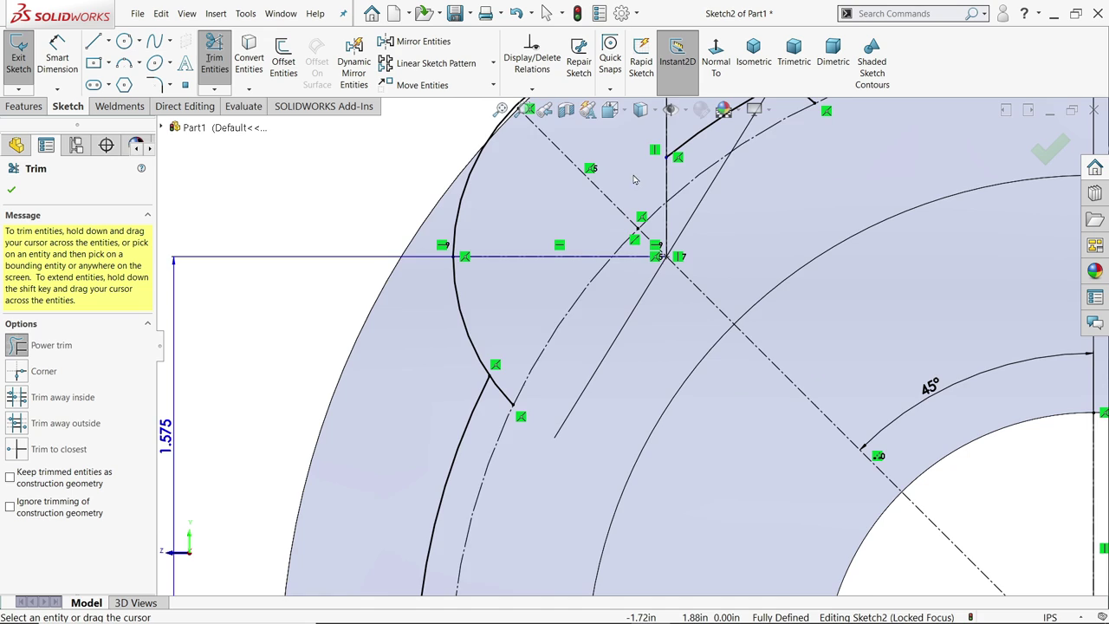
scroll(638, 182, "up", 3)
scroll(602, 321, "down", 4)
left_click_drag(602, 321, 584, 293)
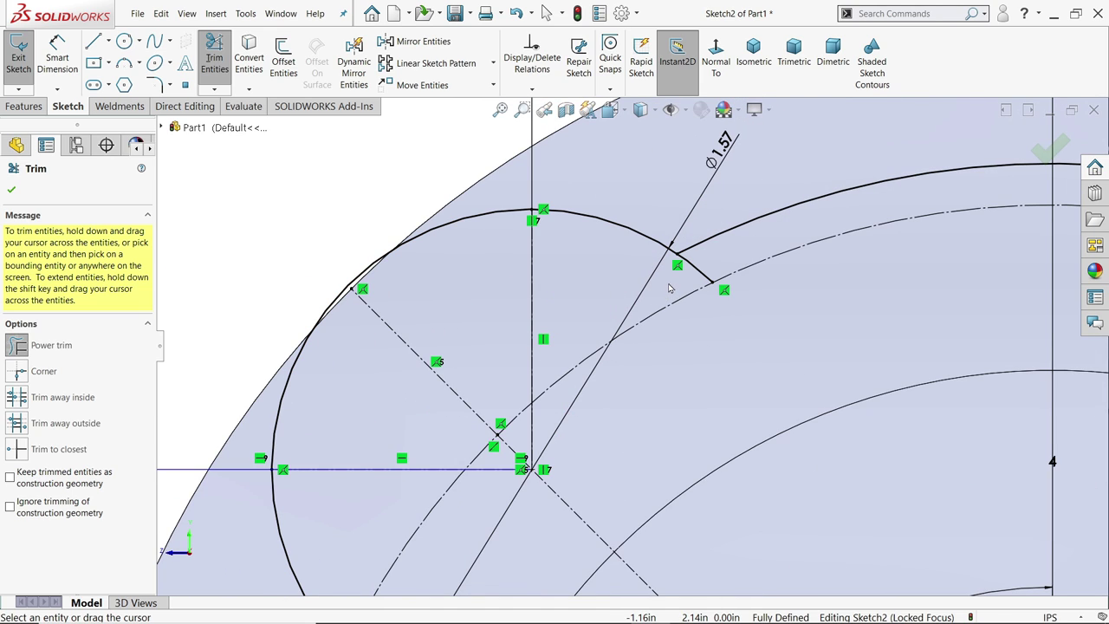
left_click_drag(669, 288, 707, 271)
scroll(669, 298, "up", 3)
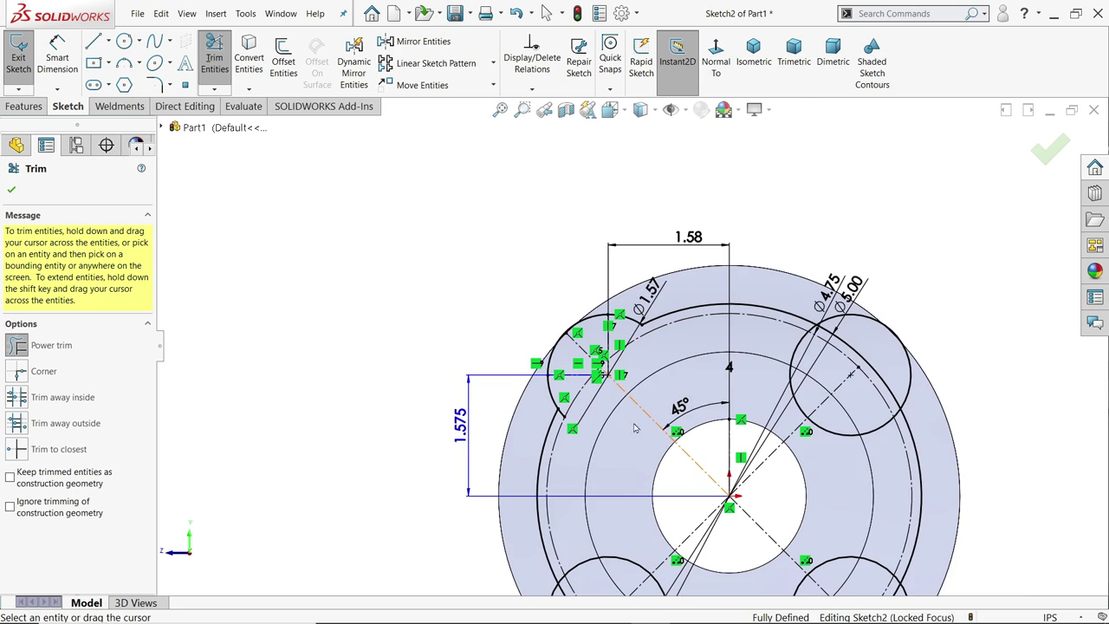
scroll(555, 346, "down", 5)
left_click_drag(517, 325, 539, 270)
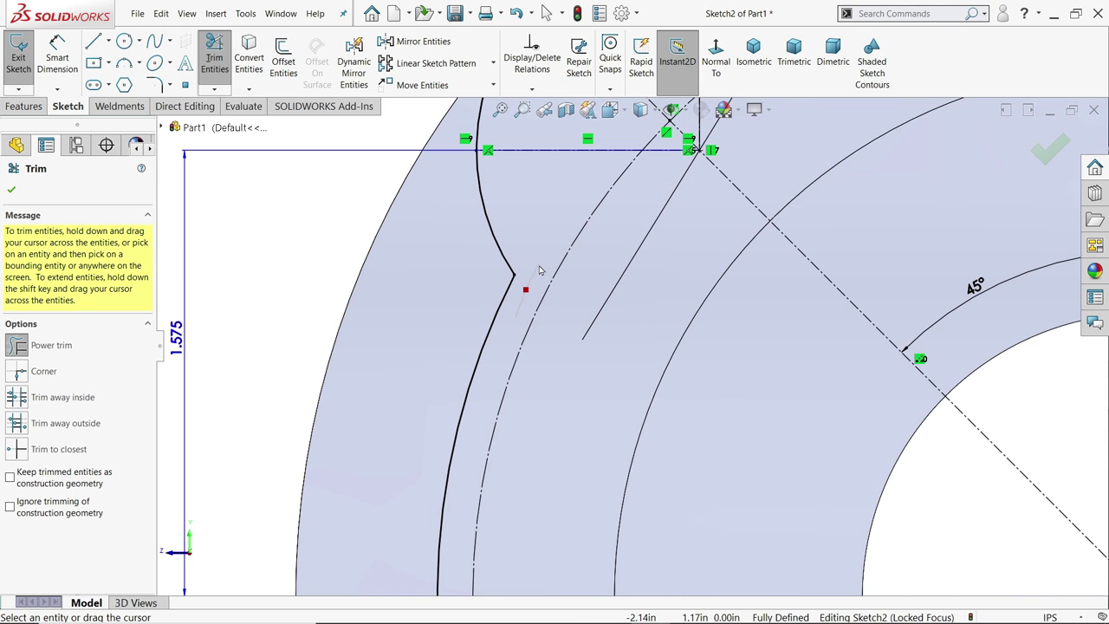
left_click(11, 191)
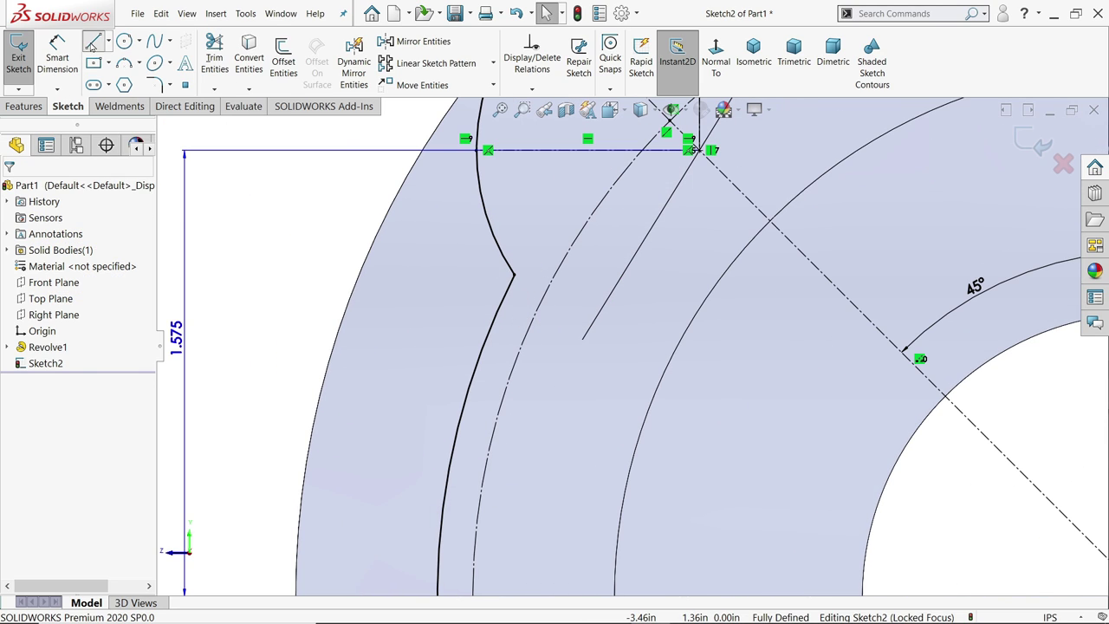
Step: Draw a vertical line from the lobe's endpoint down to the outer arc
left_click(93, 41)
scroll(587, 242, "up", 3)
scroll(565, 231, "down", 2)
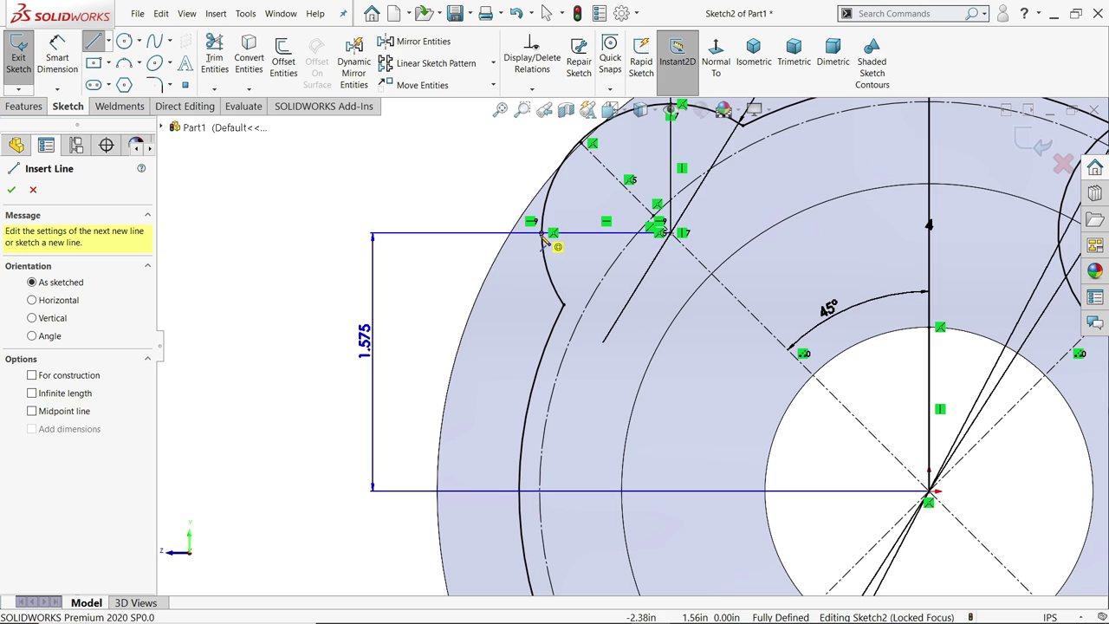
left_click(543, 234)
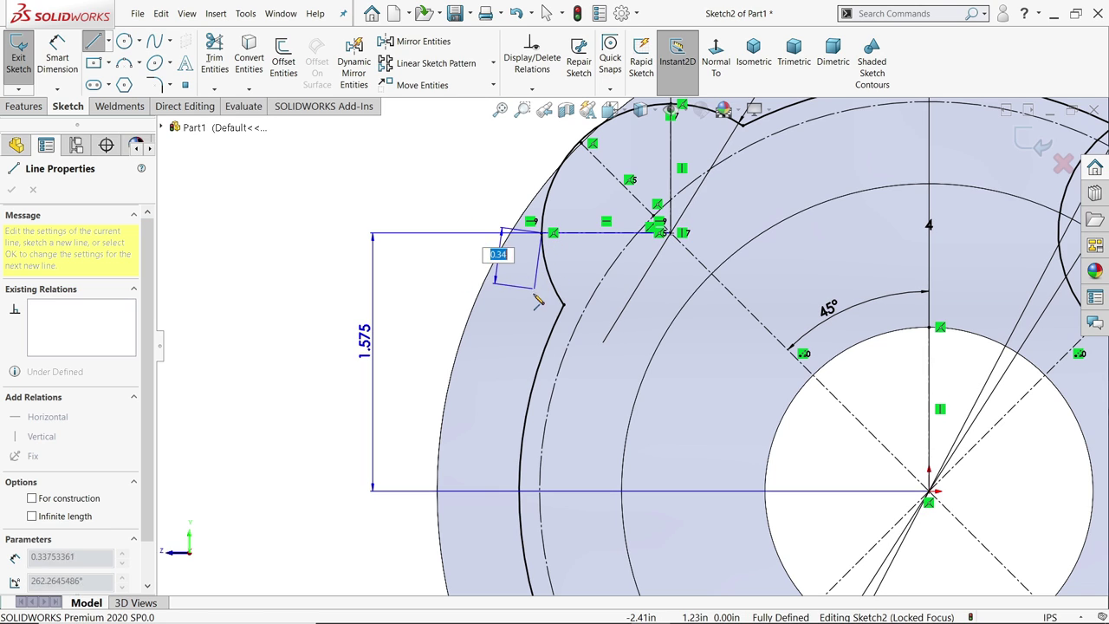
left_click(543, 357)
right_click(409, 241)
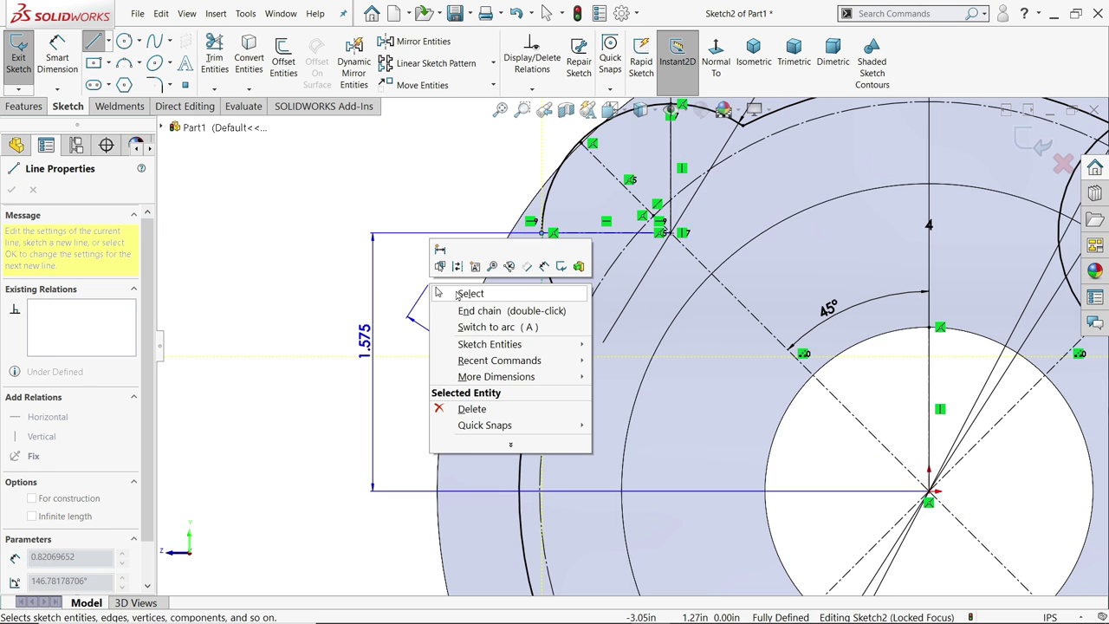
left_click(459, 293)
left_click(543, 347)
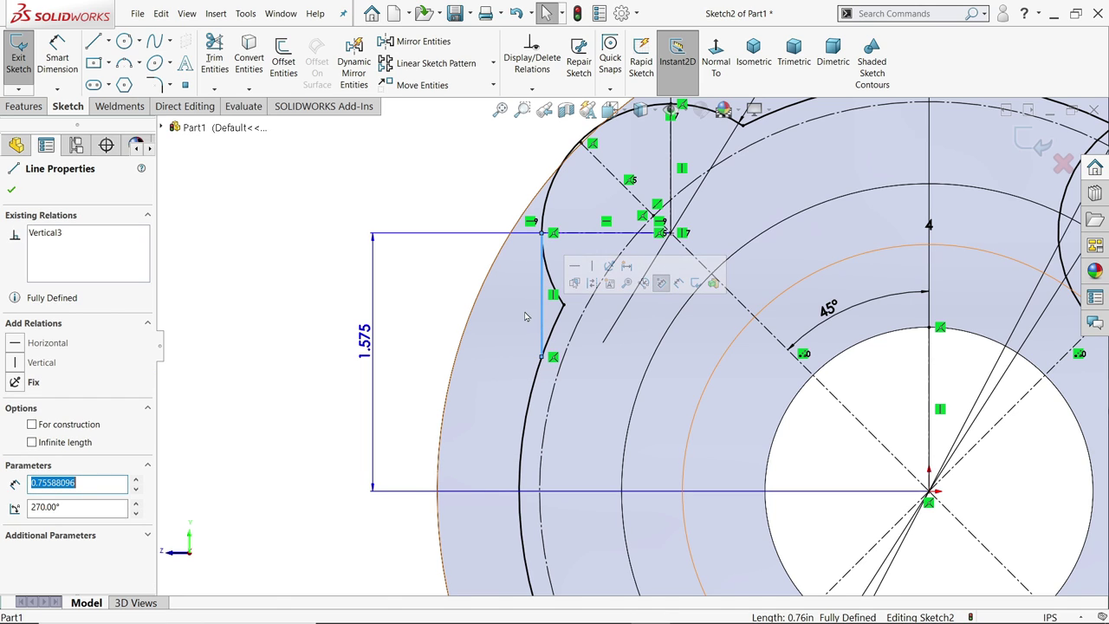
left_click(451, 164)
Step: Draw a line from the top arc endpoint to the outer flange arc and make it horizontal
left_click(98, 42)
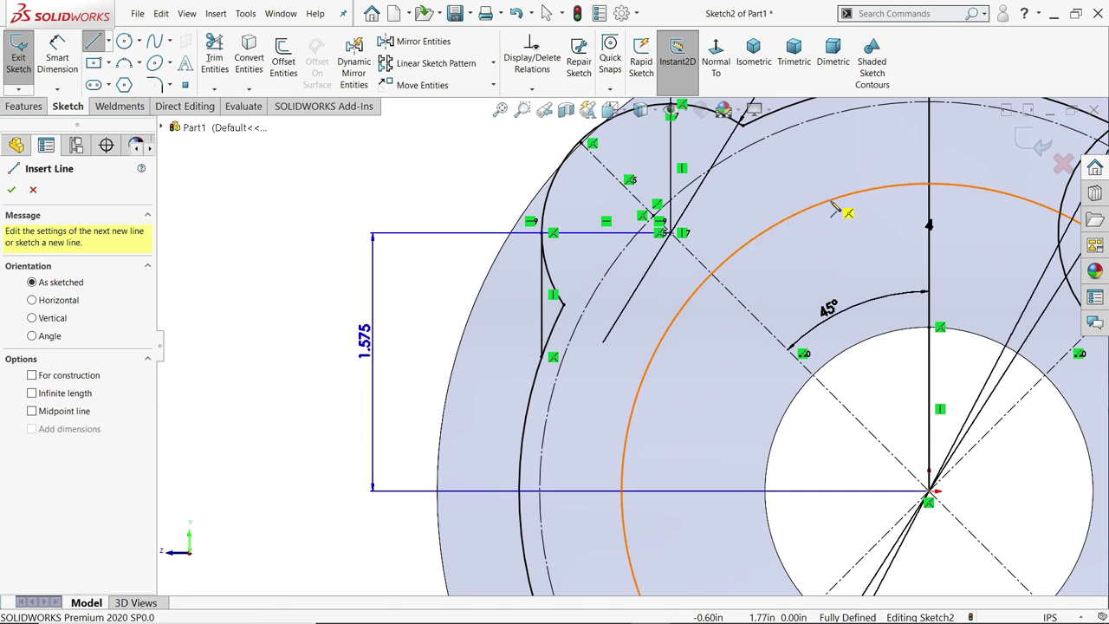
middle_click_drag(842, 211, 759, 293, "ctrl")
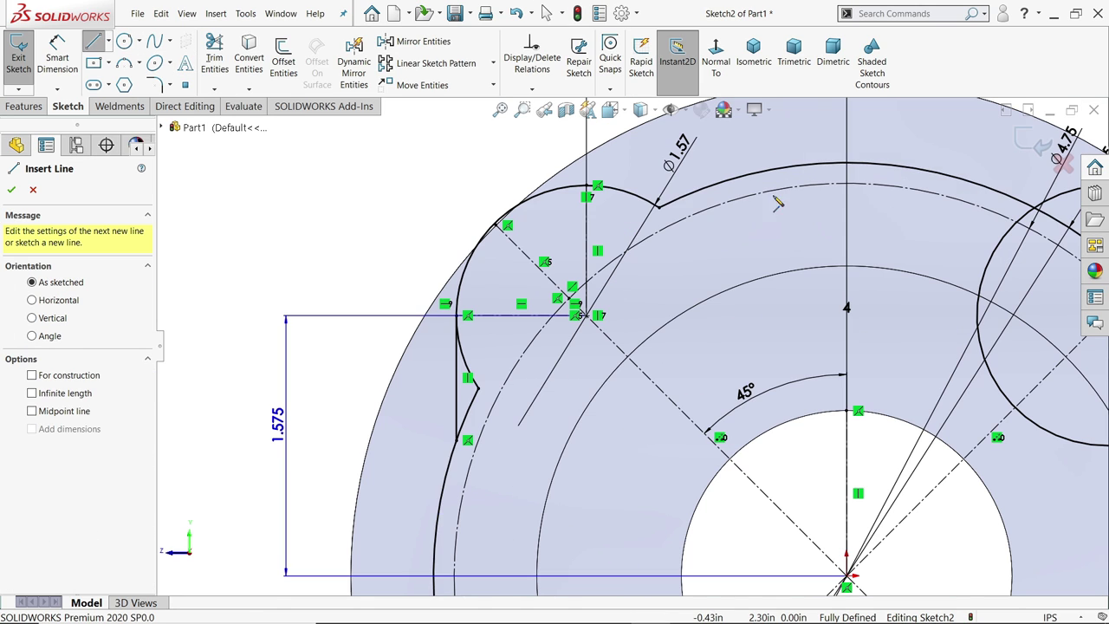
left_click(596, 184)
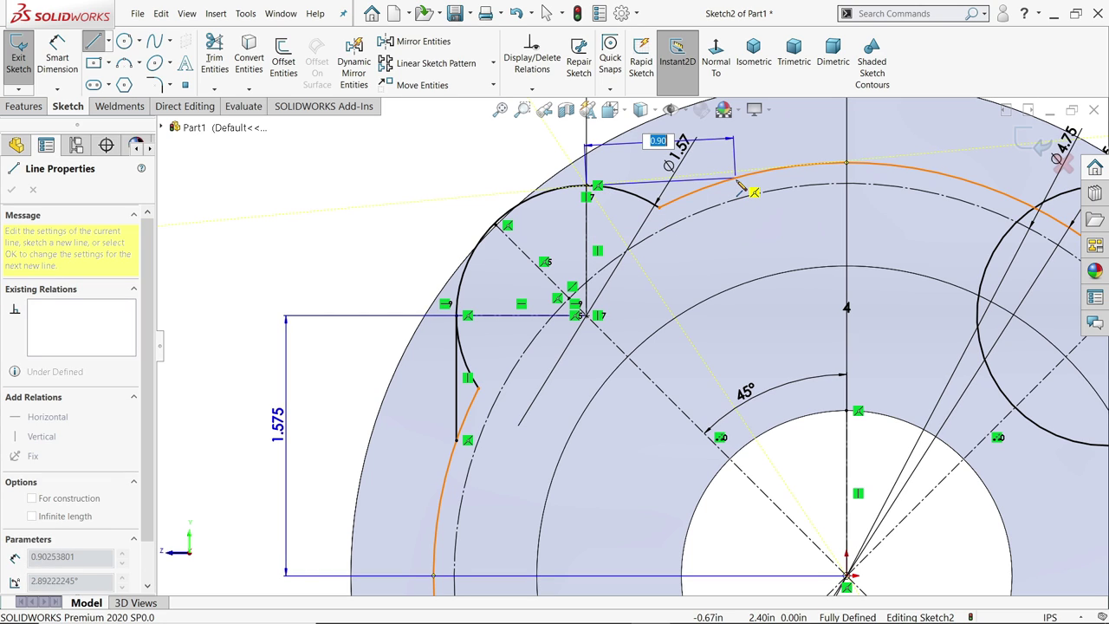
left_click(737, 179)
right_click(741, 184)
left_click(758, 156)
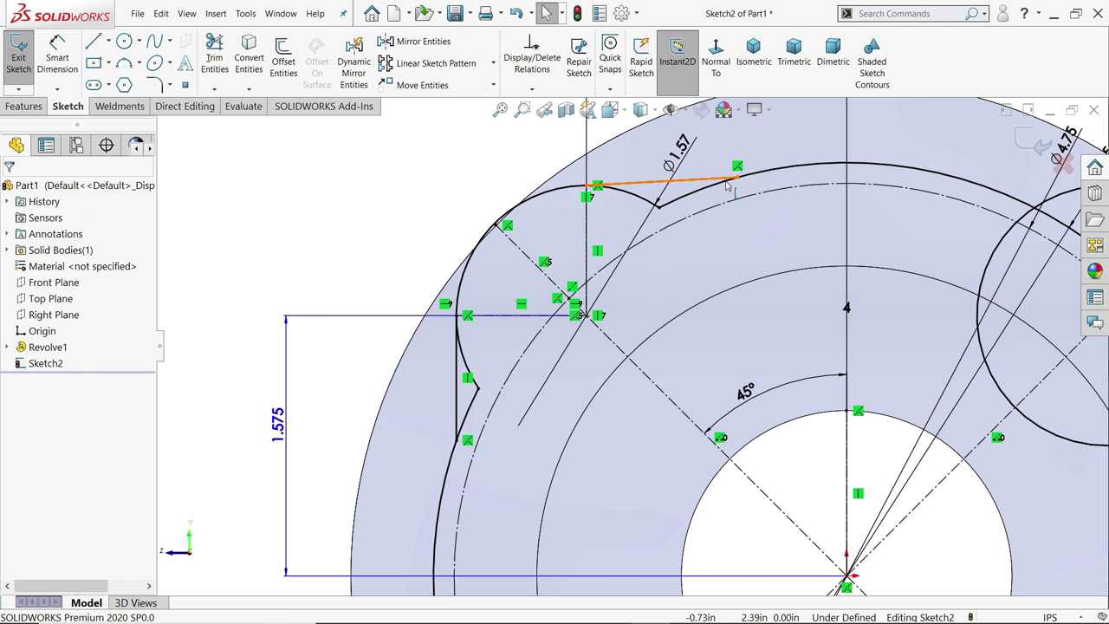
left_click(707, 184)
left_click(741, 130)
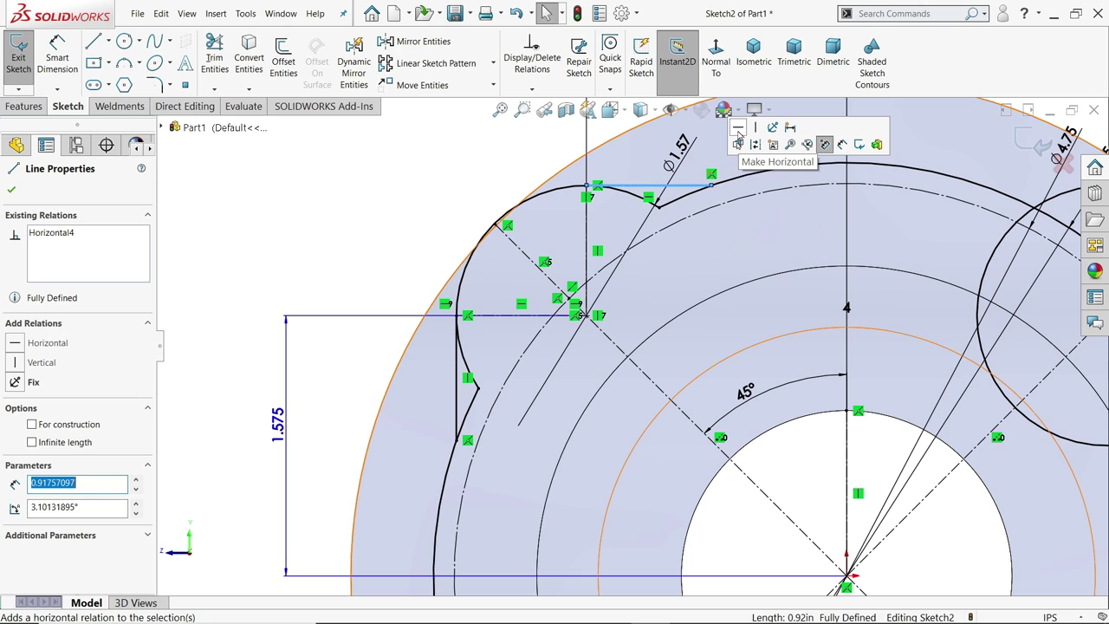
left_click(433, 186)
Step: Circular-pattern the new horizontal and vertical lines into 4 instances over 360°
key("f")
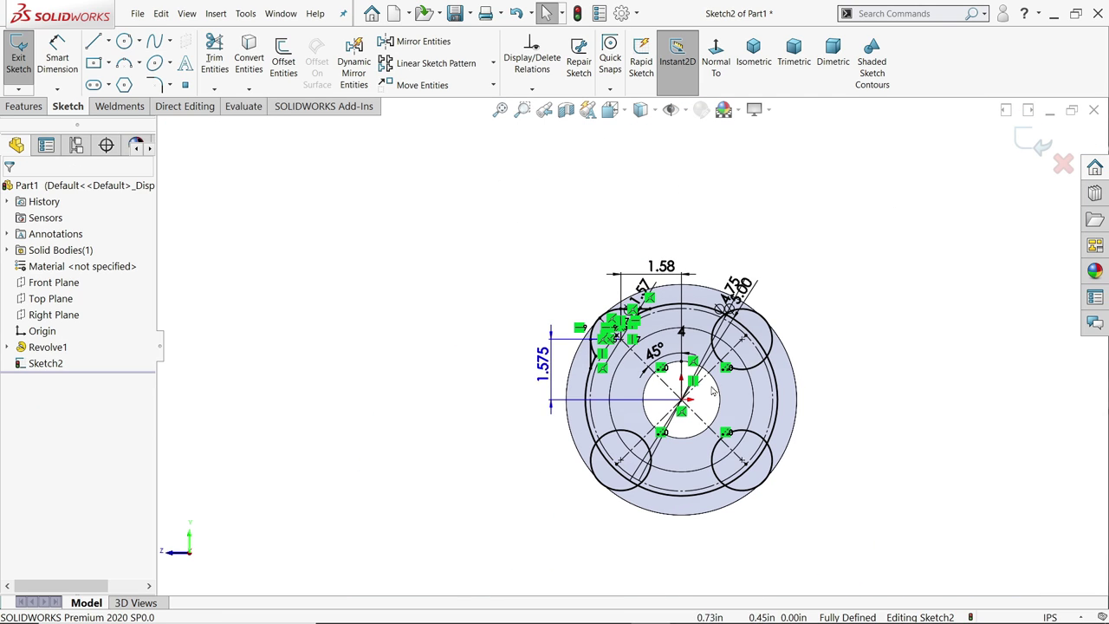
scroll(673, 422, "down", 3)
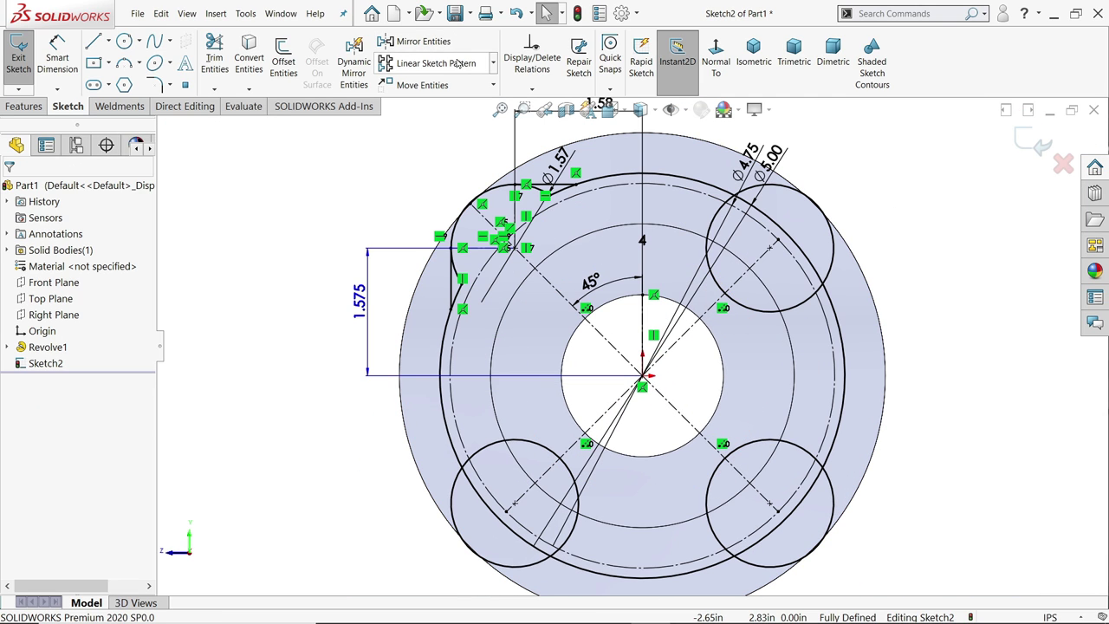
left_click(493, 63)
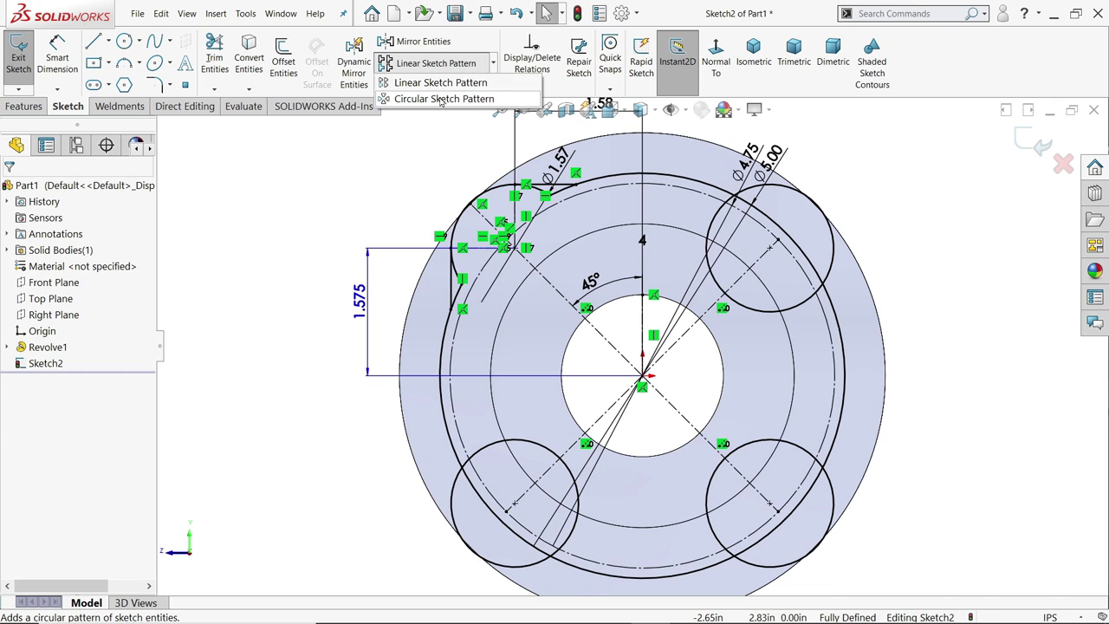
left_click(442, 99)
scroll(520, 174, "down", 3)
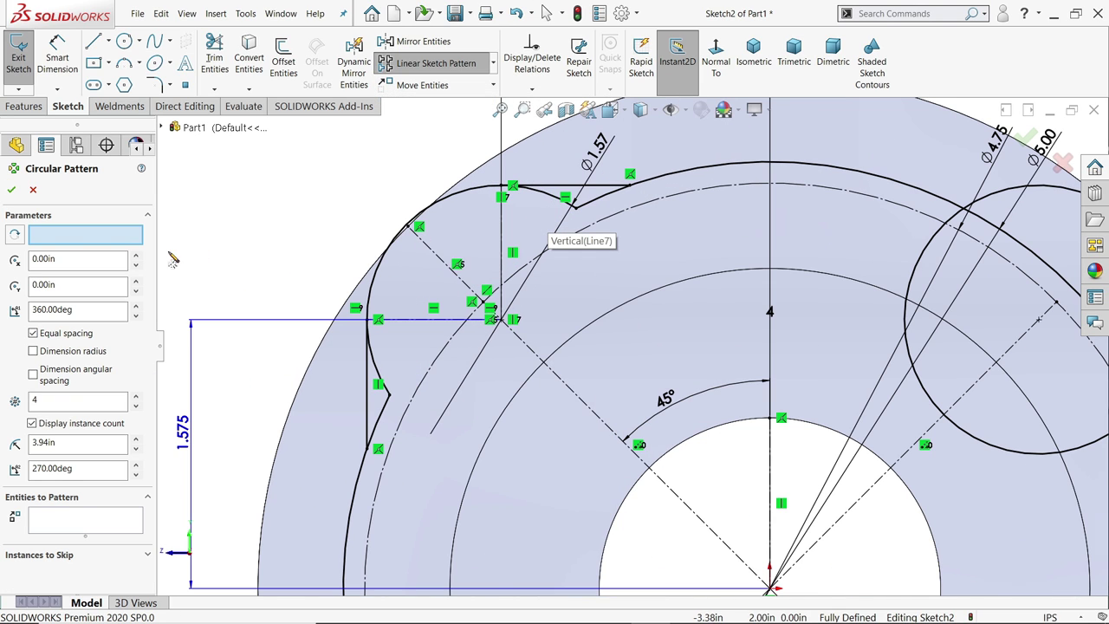
left_click(67, 515)
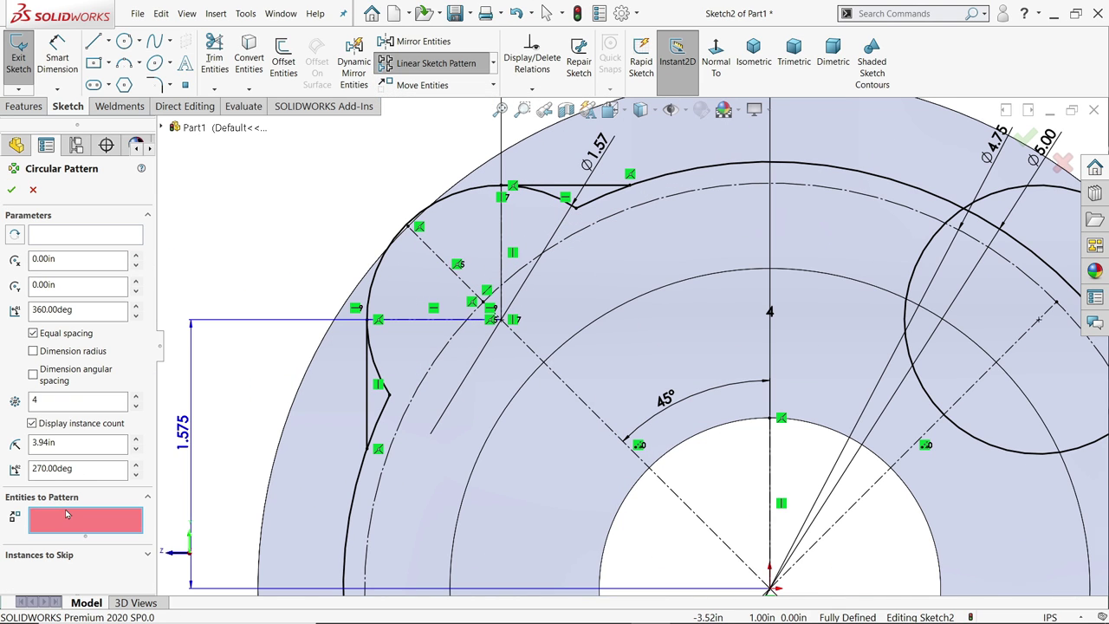
left_click(568, 196)
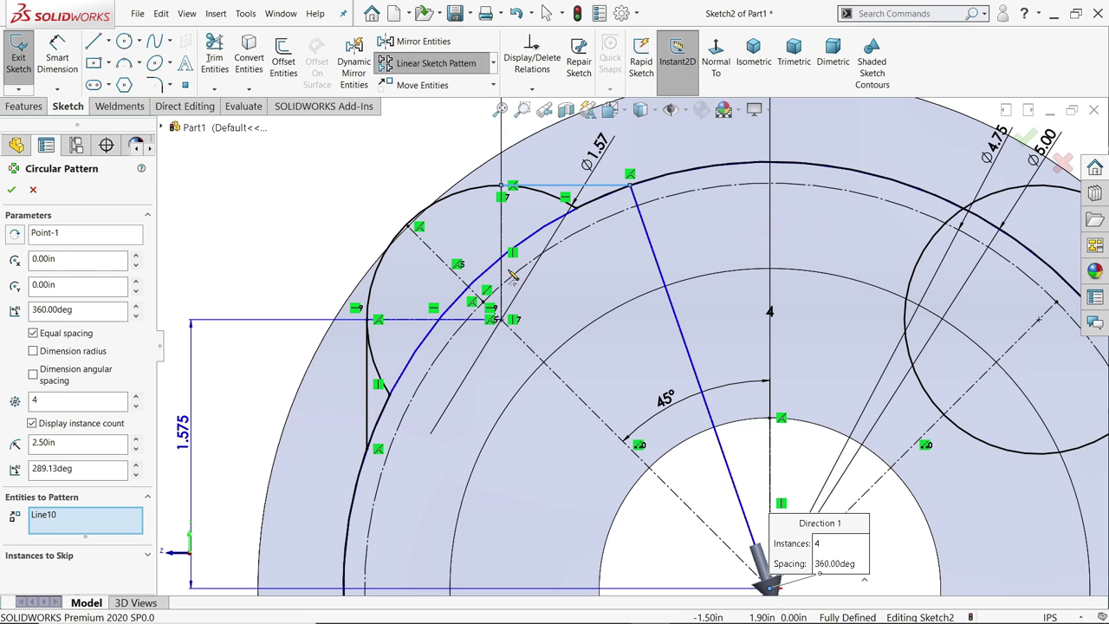
left_click(367, 403)
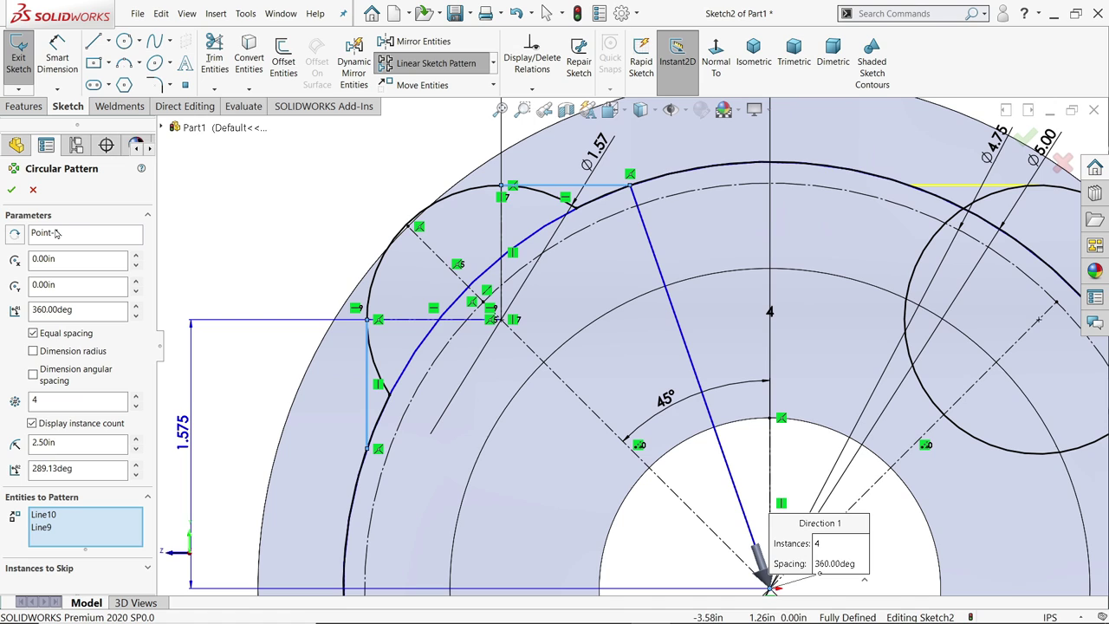
scroll(753, 413, "up", 5)
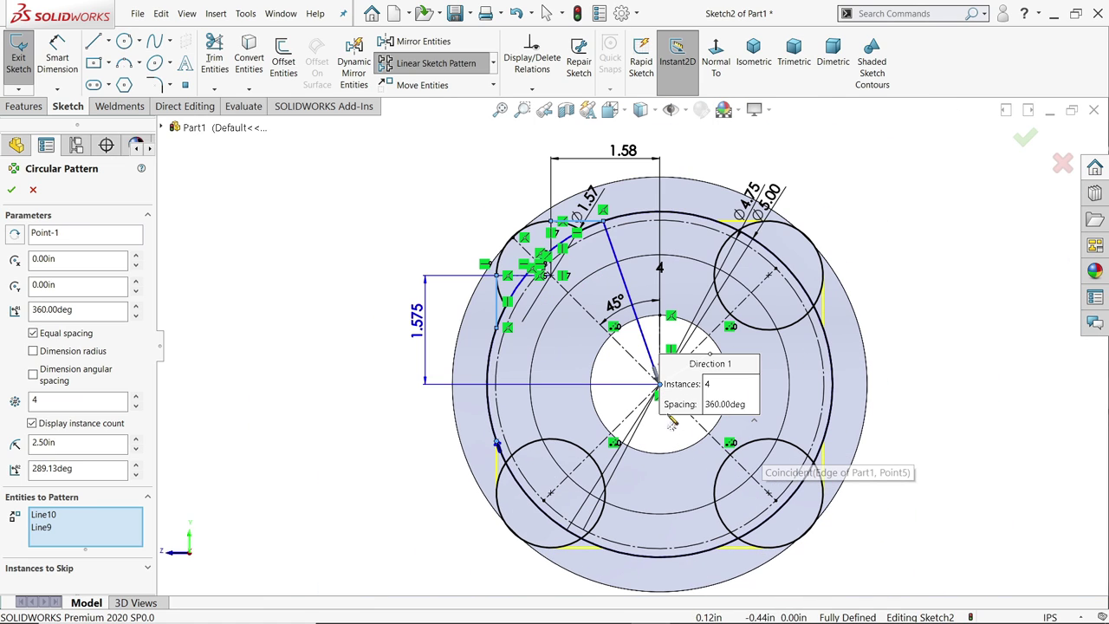
left_click(11, 189)
scroll(438, 589, "down", 2)
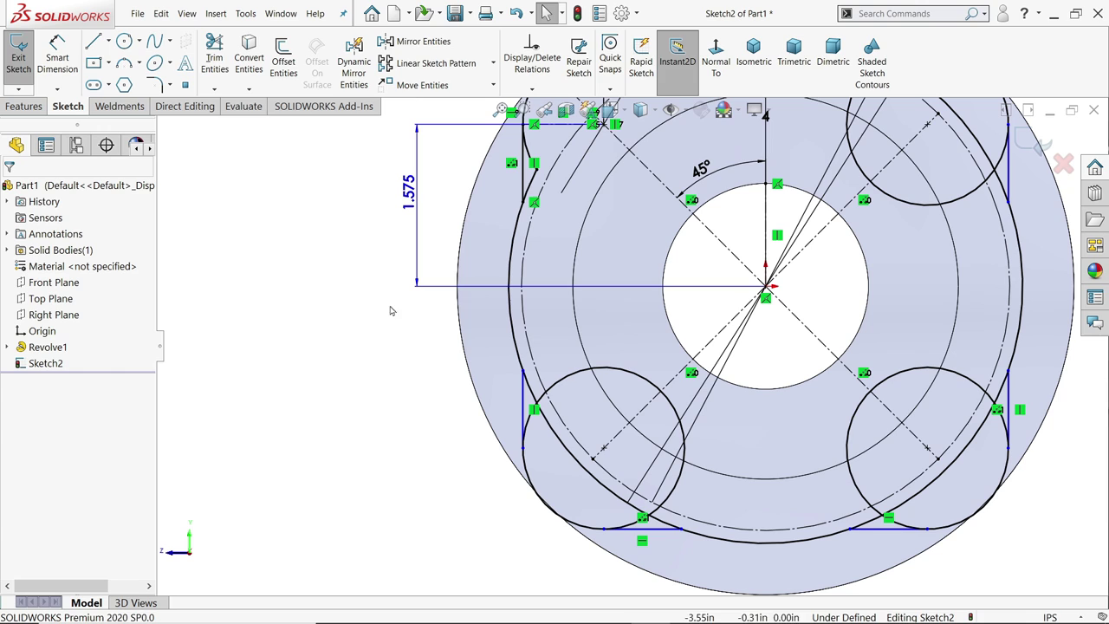
Step: Add a driven Ø1.57 diameter dimension to the lower-left bolt-hole circle
left_click(58, 56)
left_click(537, 475)
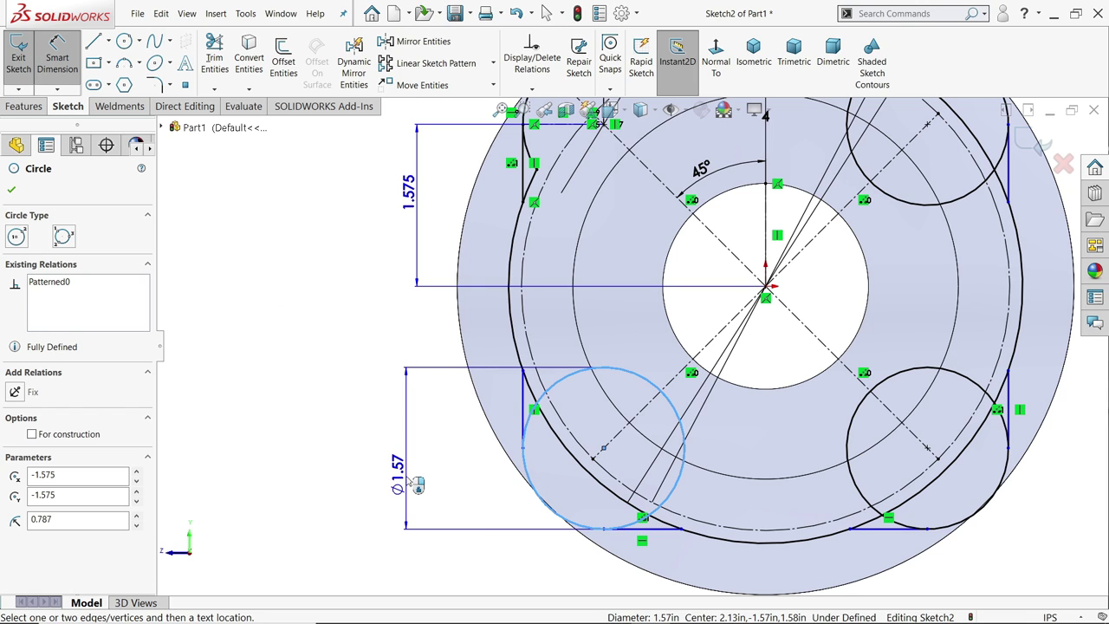
left_click(410, 482)
left_click(620, 197)
scroll(372, 174, "up", 2)
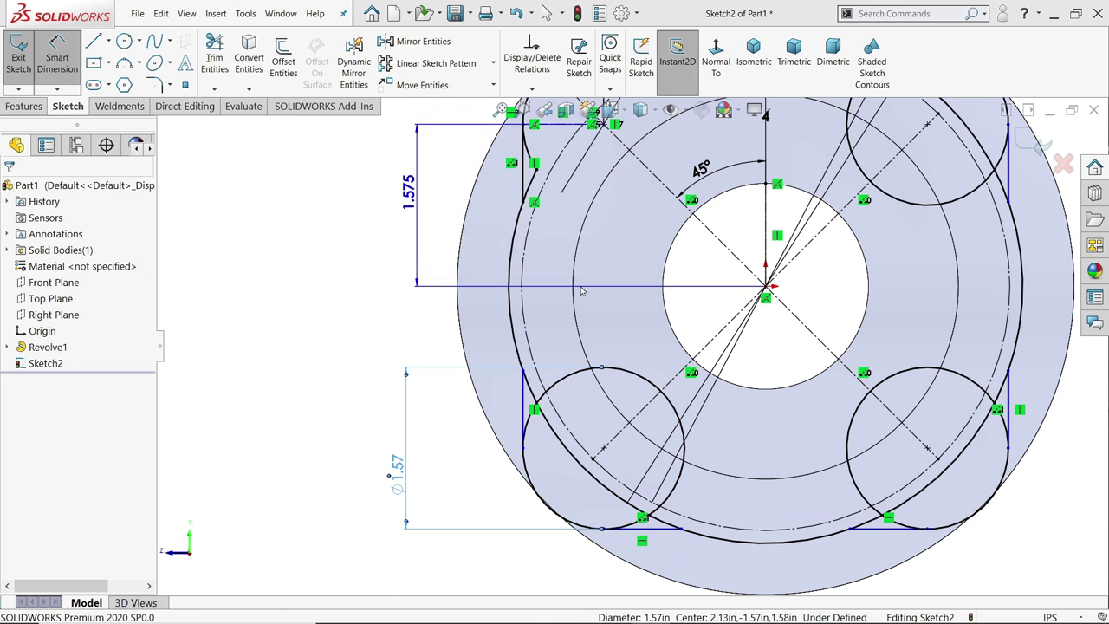
scroll(542, 173, "down", 3)
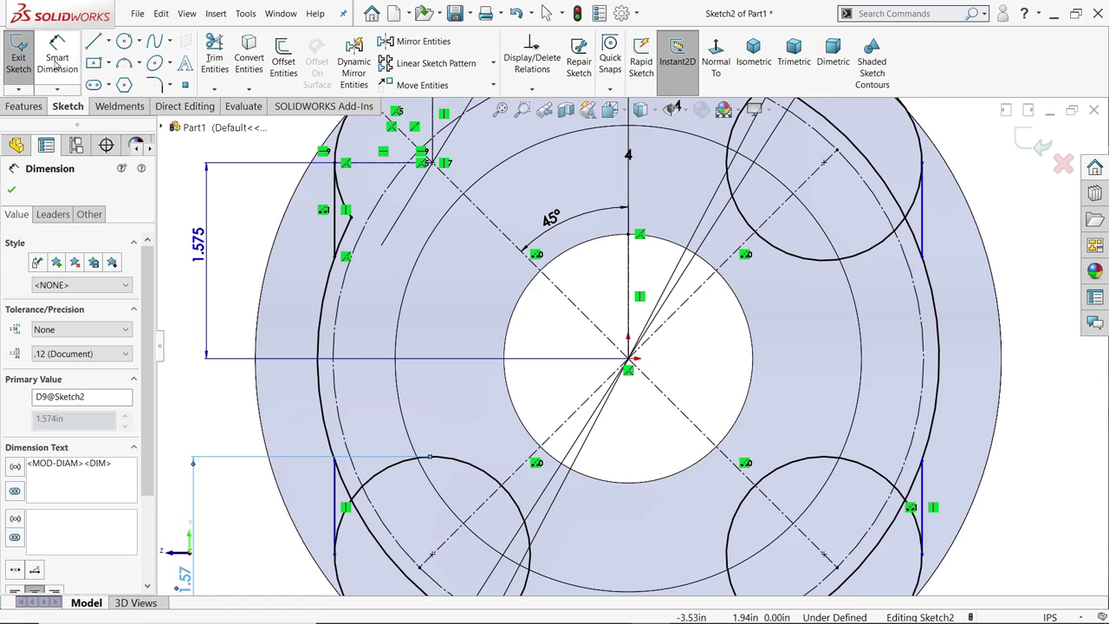
Step: Power-trim the lower-left bolt circle's inner arcs and the nearby leftover arc pieces
left_click(214, 58)
scroll(434, 353, "up", 2)
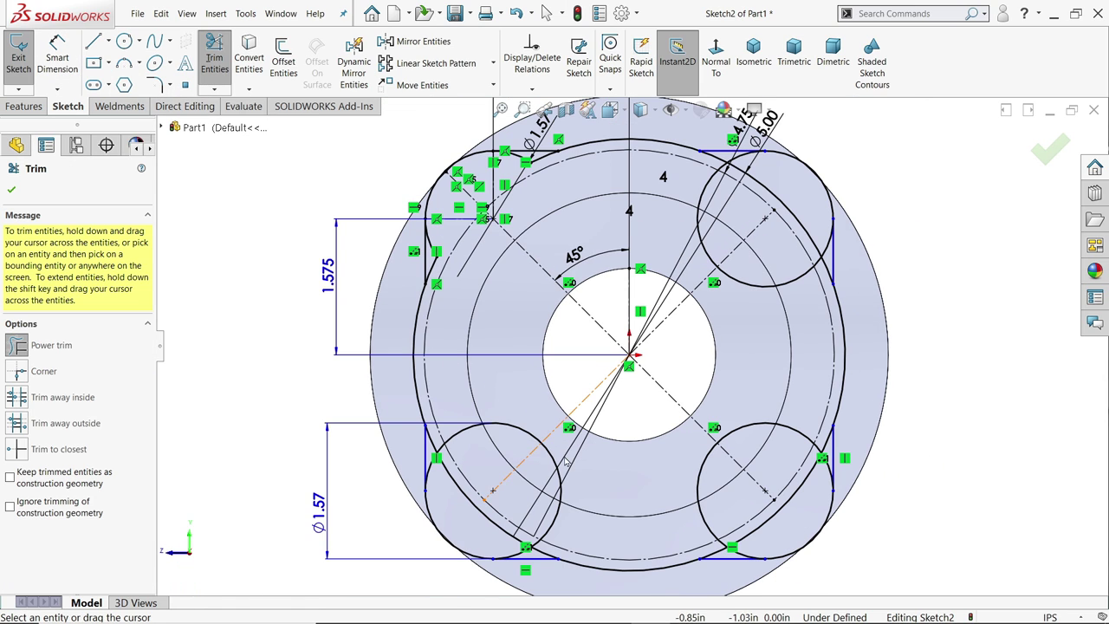
scroll(579, 467, "down", 3)
mouse_move(491, 301)
left_mouse_down()
mouse_move(459, 351)
mouse_move(357, 363)
mouse_move(547, 427)
mouse_move(517, 439)
left_mouse_up()
scroll(427, 466, "up", 1)
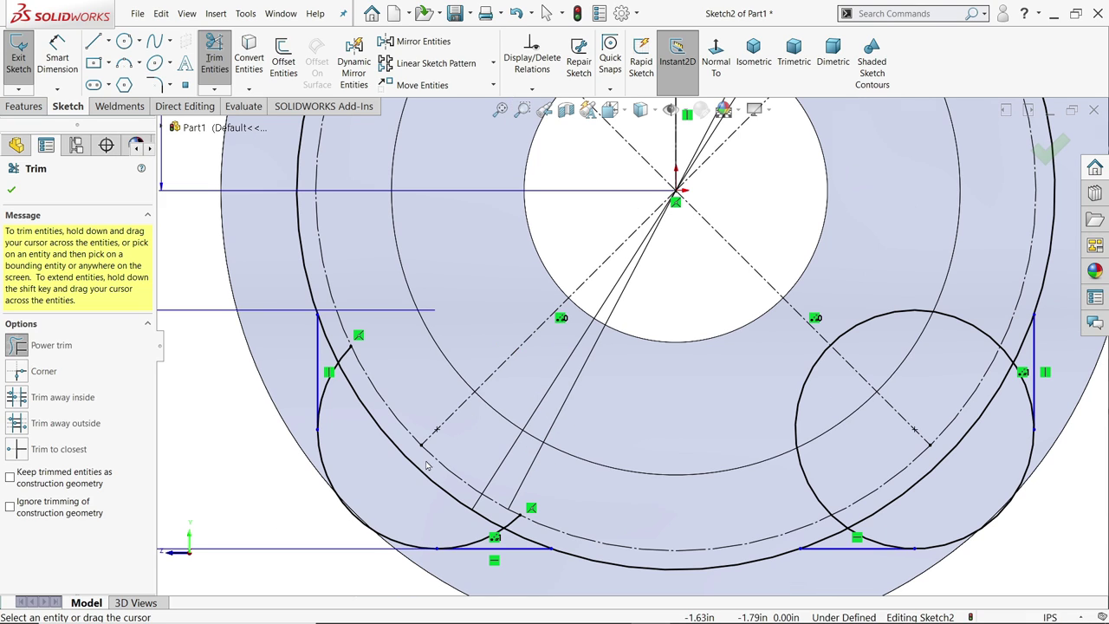
scroll(417, 443, "down", 2)
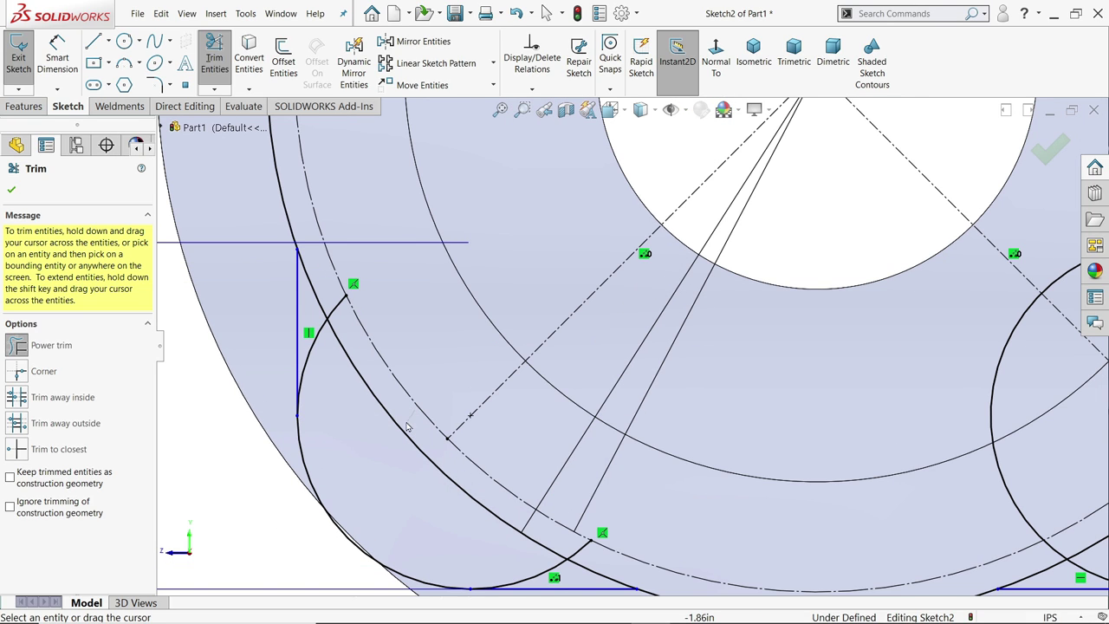
left_click_drag(407, 426, 394, 441)
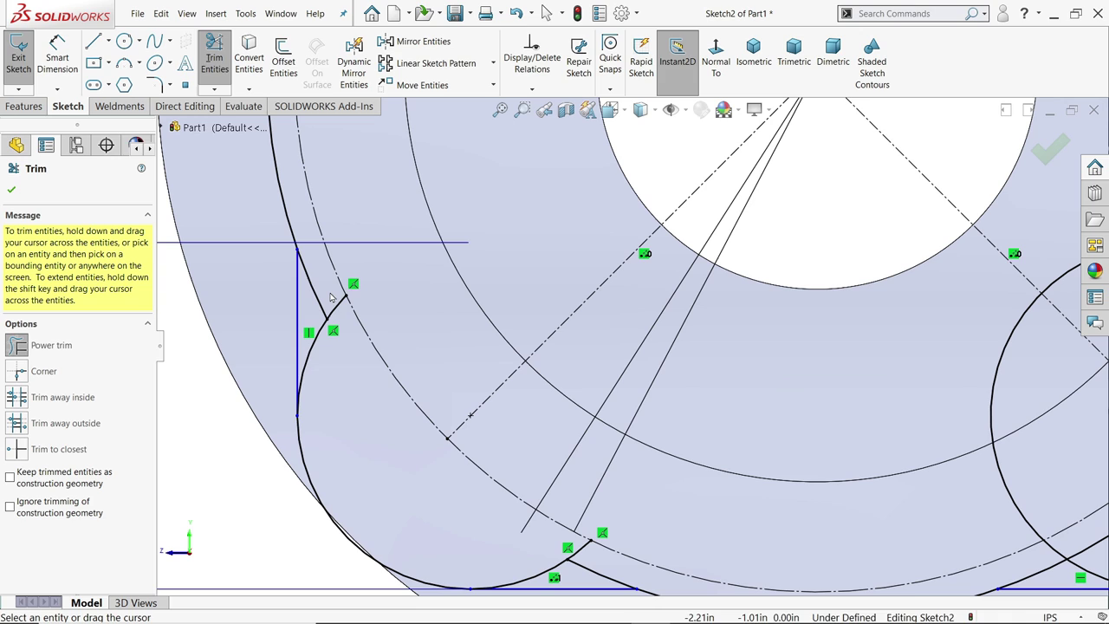
left_click_drag(340, 303, 345, 314)
Step: Trim the bottom arc segment, the crossing arcs, and the steep arc to the dashed circle
scroll(460, 460, "up", 3)
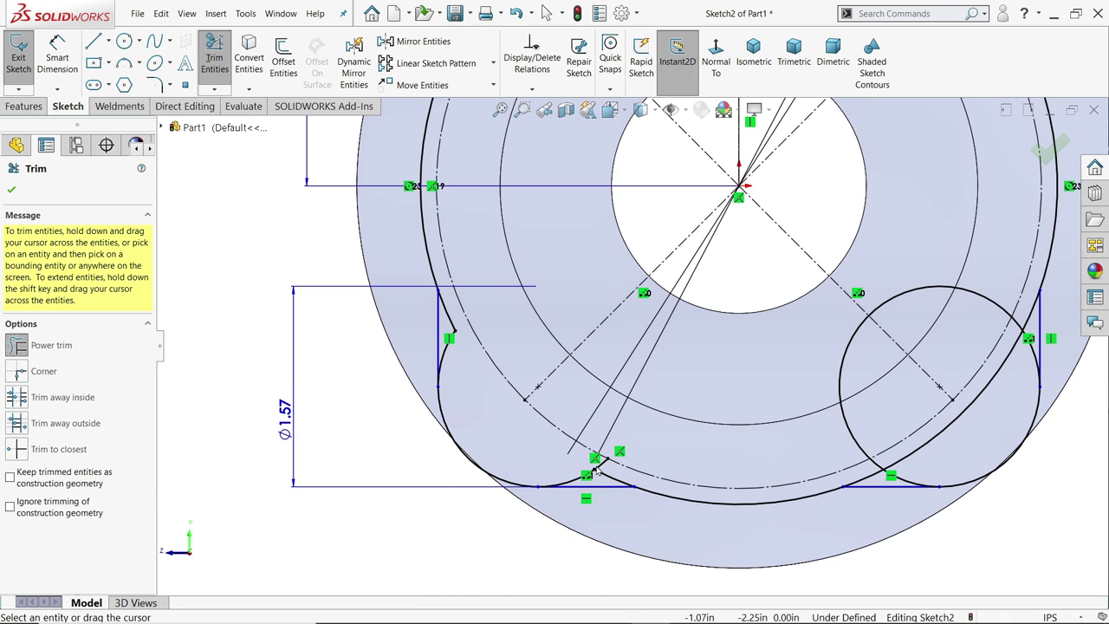
scroll(585, 450, "down", 3)
scroll(585, 450, "down", 1)
mouse_move(638, 428)
left_mouse_down()
mouse_move(649, 433)
mouse_move(634, 449)
mouse_move(594, 453)
left_mouse_up()
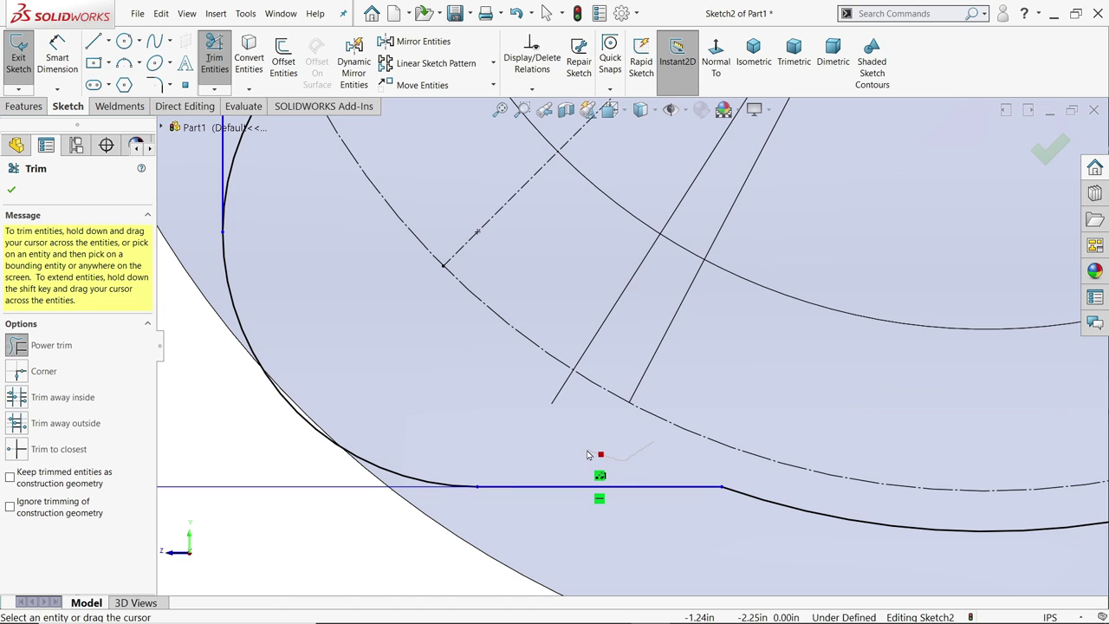
scroll(616, 407, "up", 5)
scroll(809, 414, "down", 5)
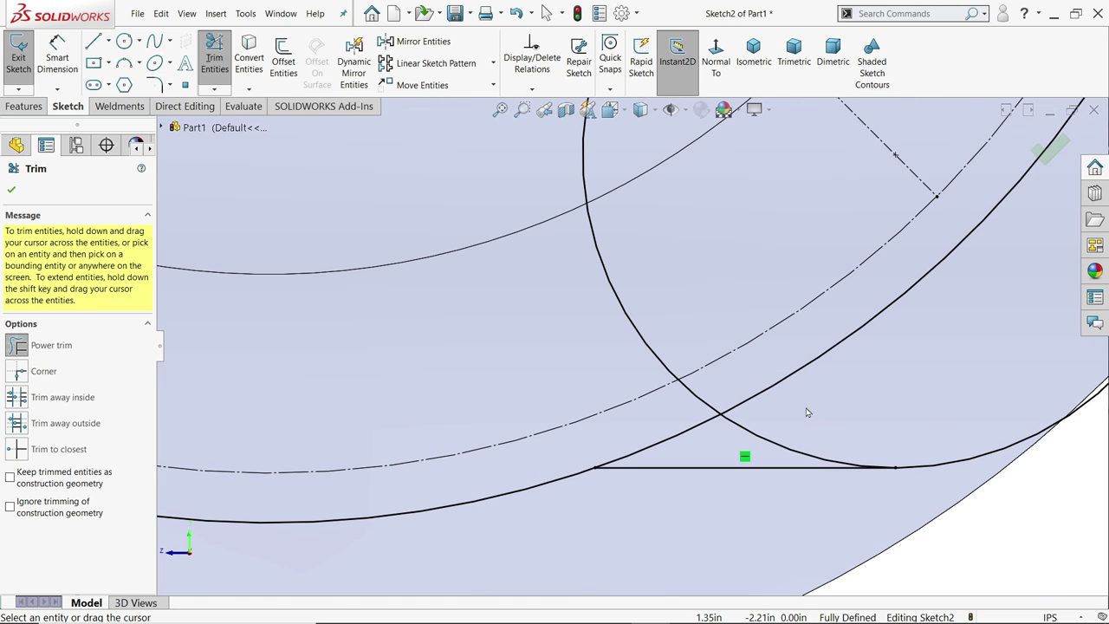
mouse_move(802, 412)
left_mouse_down()
mouse_move(694, 415)
mouse_move(723, 430)
mouse_move(759, 430)
left_mouse_up()
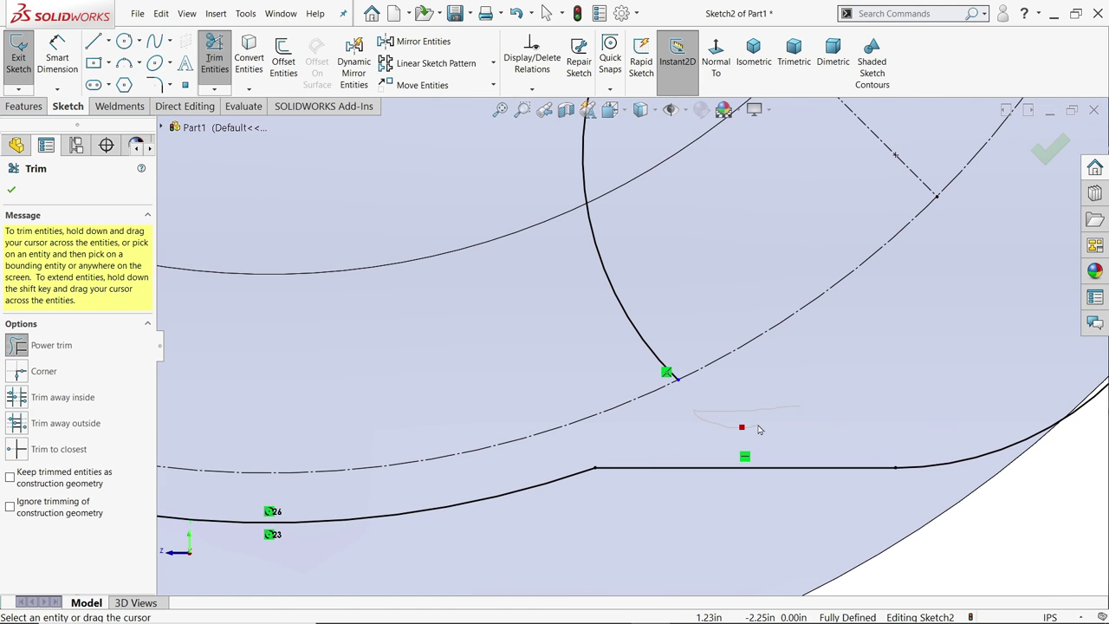
left_click_drag(682, 335, 632, 352)
Step: Trim the right-junction segment, the small circle's lower arc and the upper-right arc
scroll(773, 236, "down", 3)
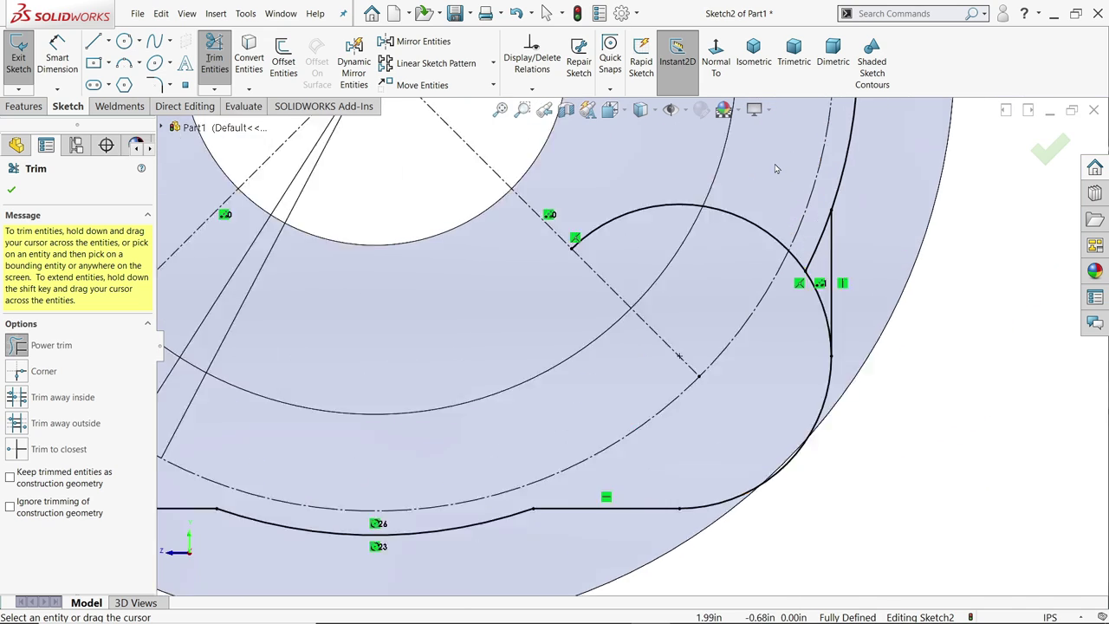
mouse_move(812, 289)
left_mouse_down()
mouse_move(796, 359)
mouse_move(823, 352)
mouse_move(814, 312)
left_mouse_up()
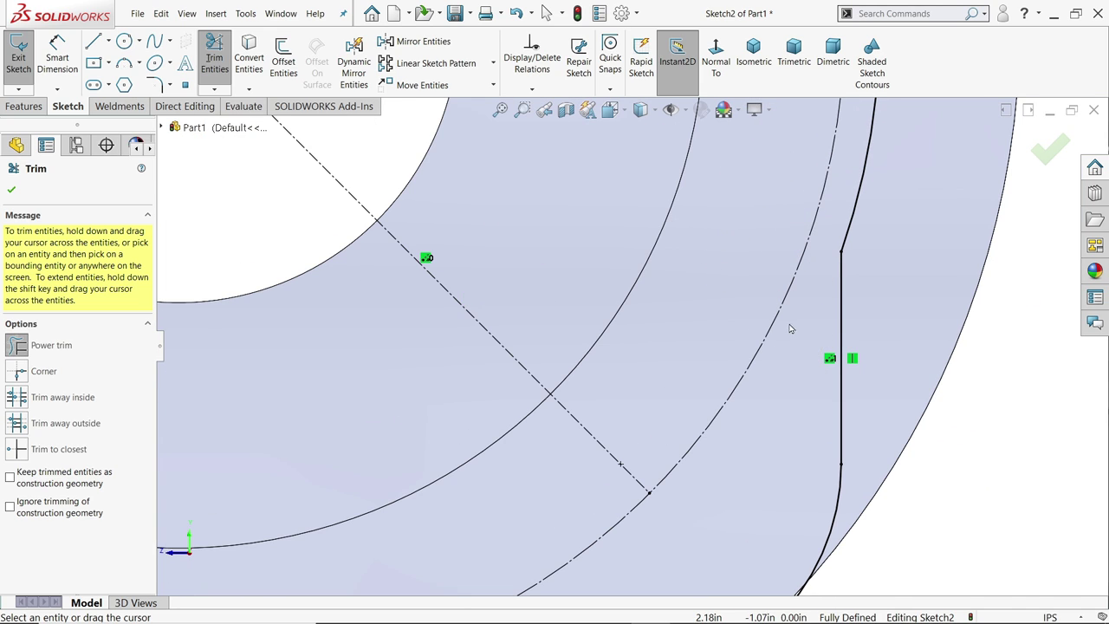
scroll(790, 328, "up", 5)
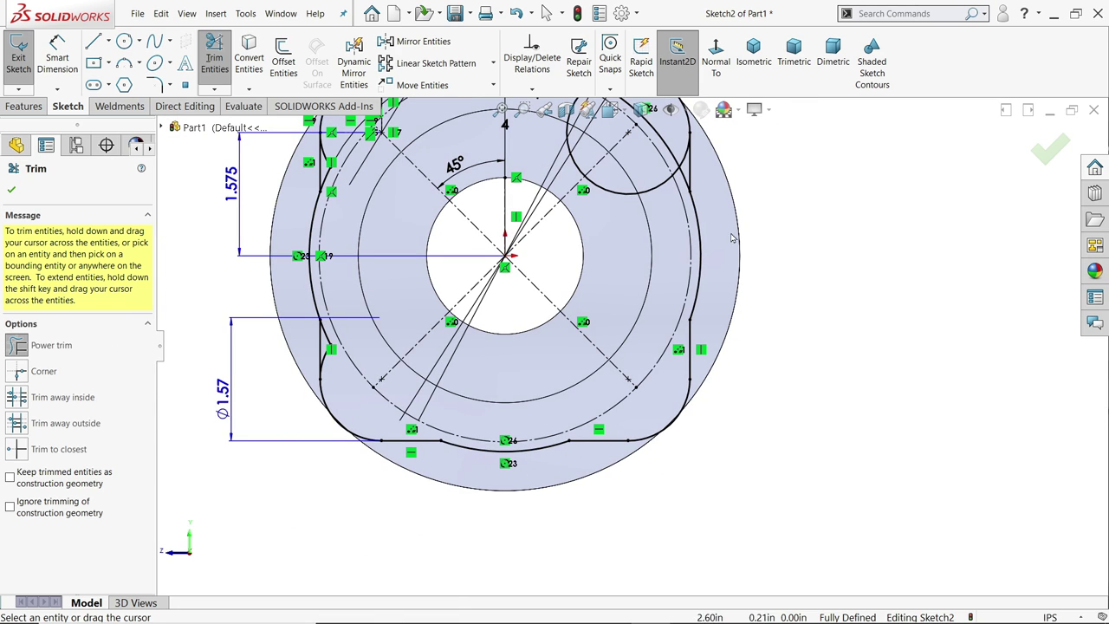
scroll(607, 162, "down", 5)
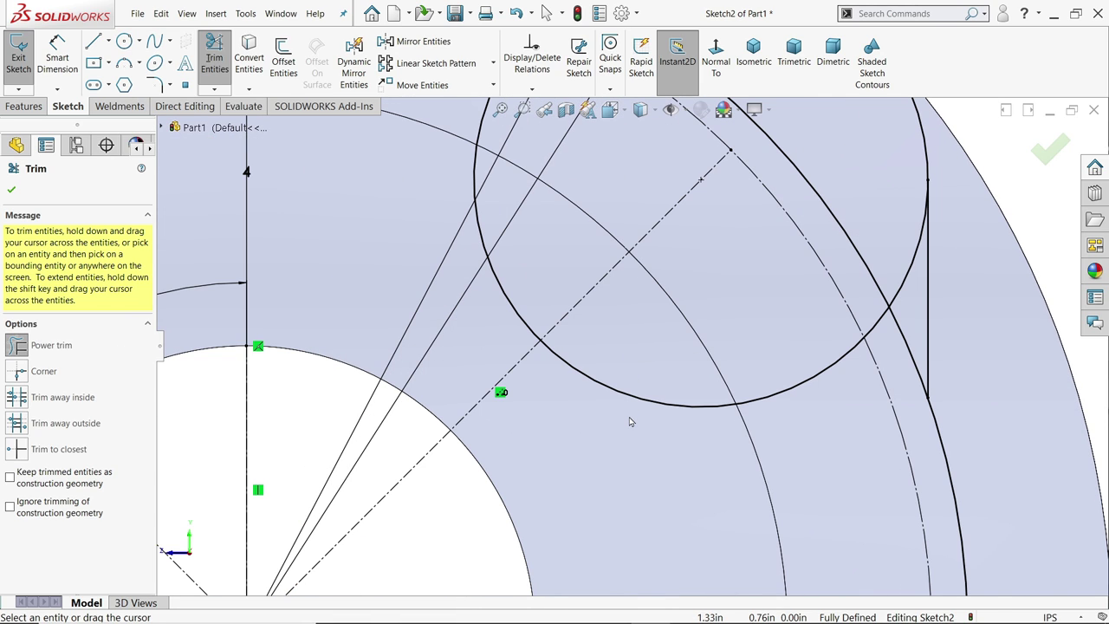
mouse_move(631, 422)
left_mouse_down()
mouse_move(649, 384)
mouse_move(897, 350)
mouse_move(881, 348)
mouse_move(865, 316)
mouse_move(876, 267)
mouse_move(896, 329)
left_mouse_up()
left_click_drag(547, 287, 482, 296)
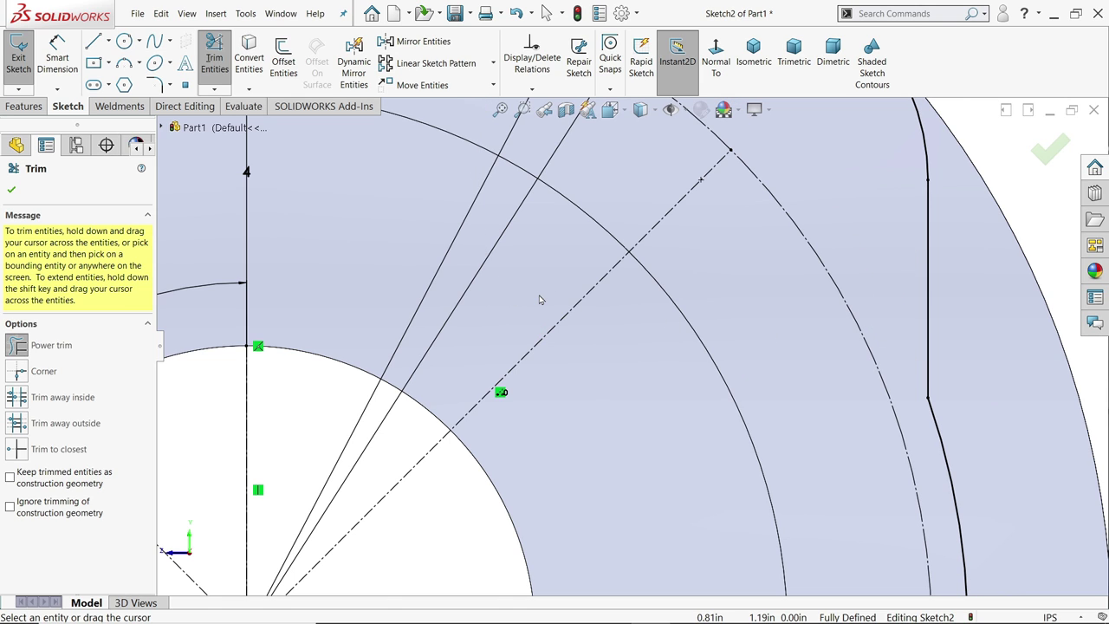
Step: Trim the top diagonal pieces and the V-shaped arcs on the upper left and left side
scroll(483, 297, "up", 3)
scroll(607, 189, "down", 5)
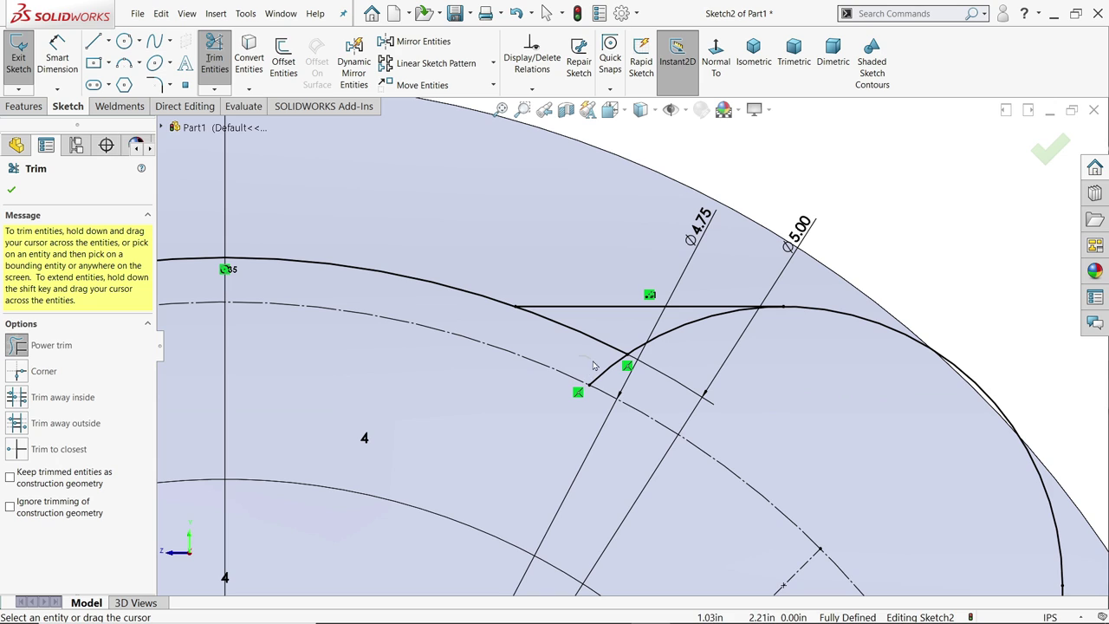
mouse_move(604, 370)
left_mouse_down()
mouse_move(616, 377)
mouse_move(592, 349)
mouse_move(626, 338)
mouse_move(646, 351)
left_mouse_up()
scroll(651, 354, "up", 4)
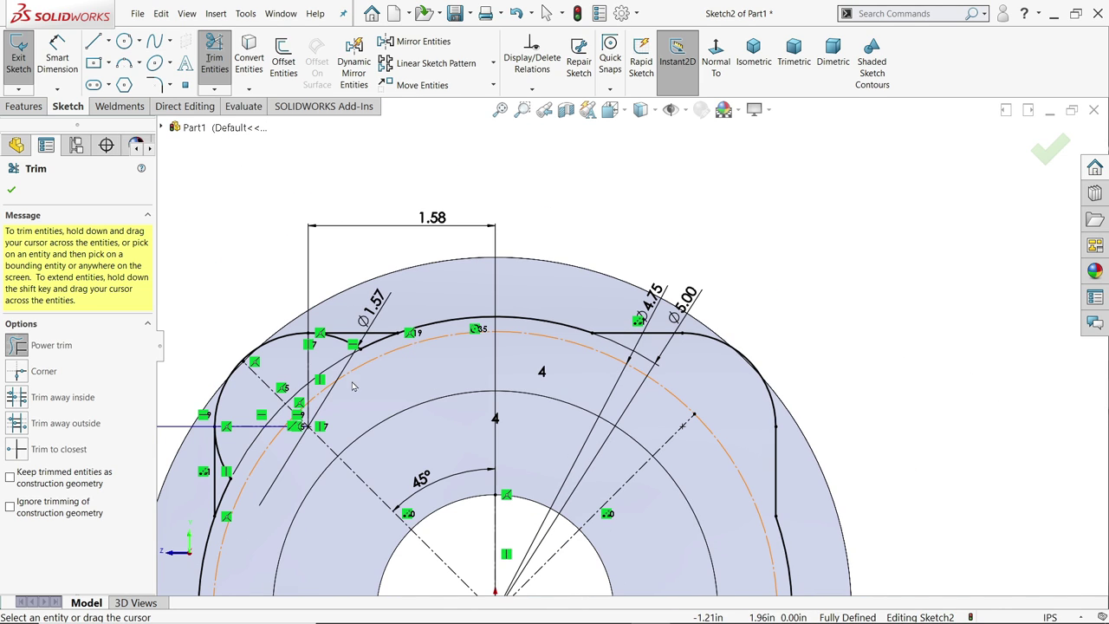
scroll(439, 364, "down", 5)
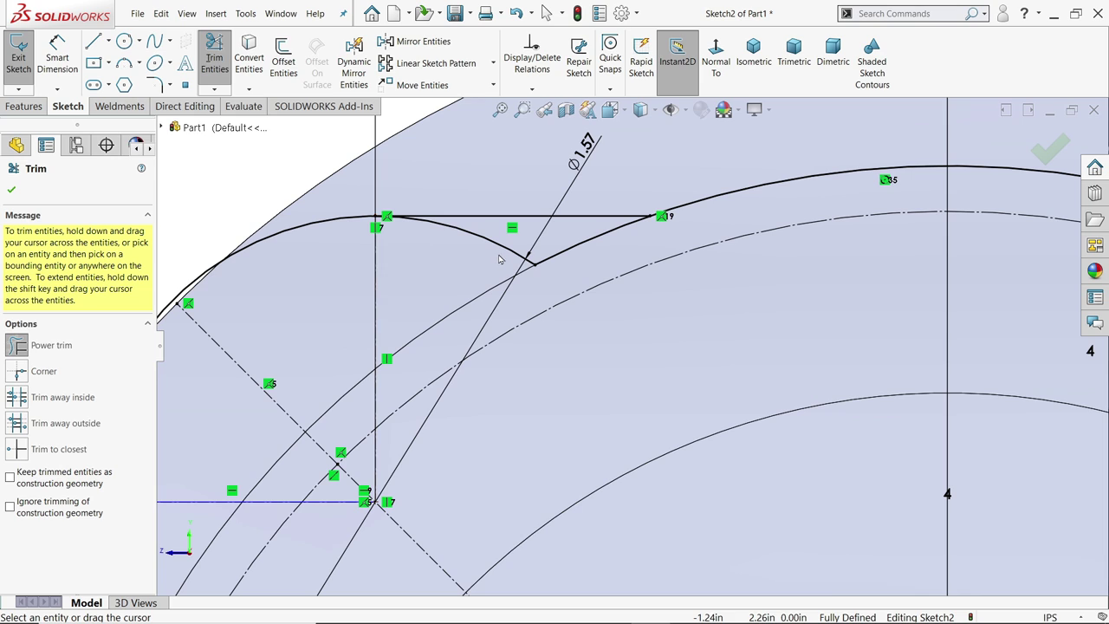
mouse_move(499, 259)
left_mouse_down()
mouse_move(520, 250)
mouse_move(587, 279)
left_mouse_up()
scroll(580, 286, "up", 3)
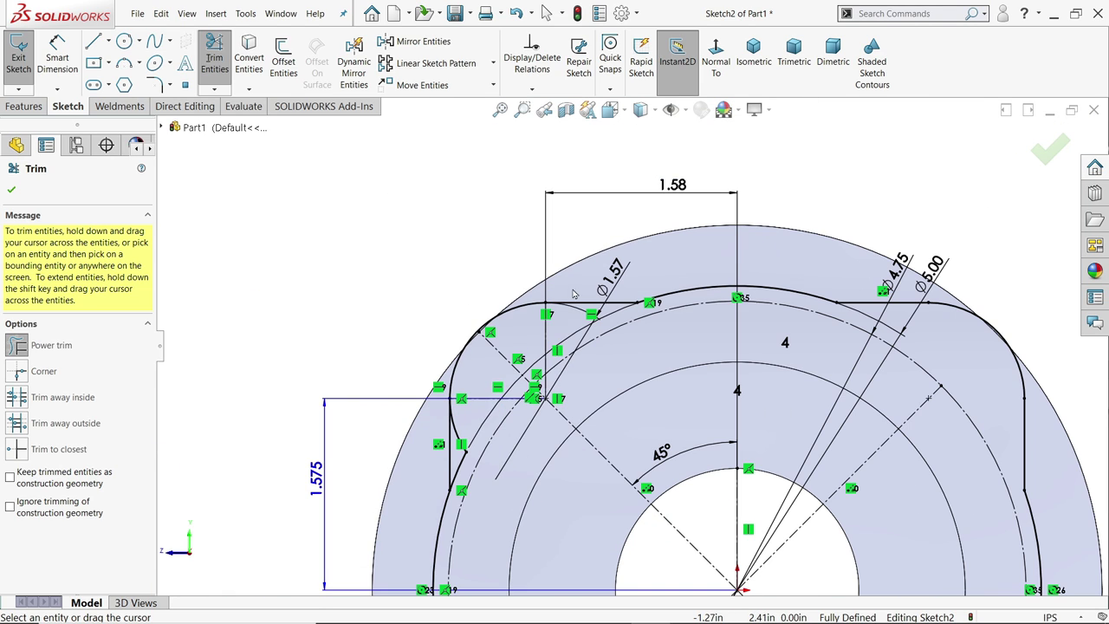
scroll(496, 465, "down", 5)
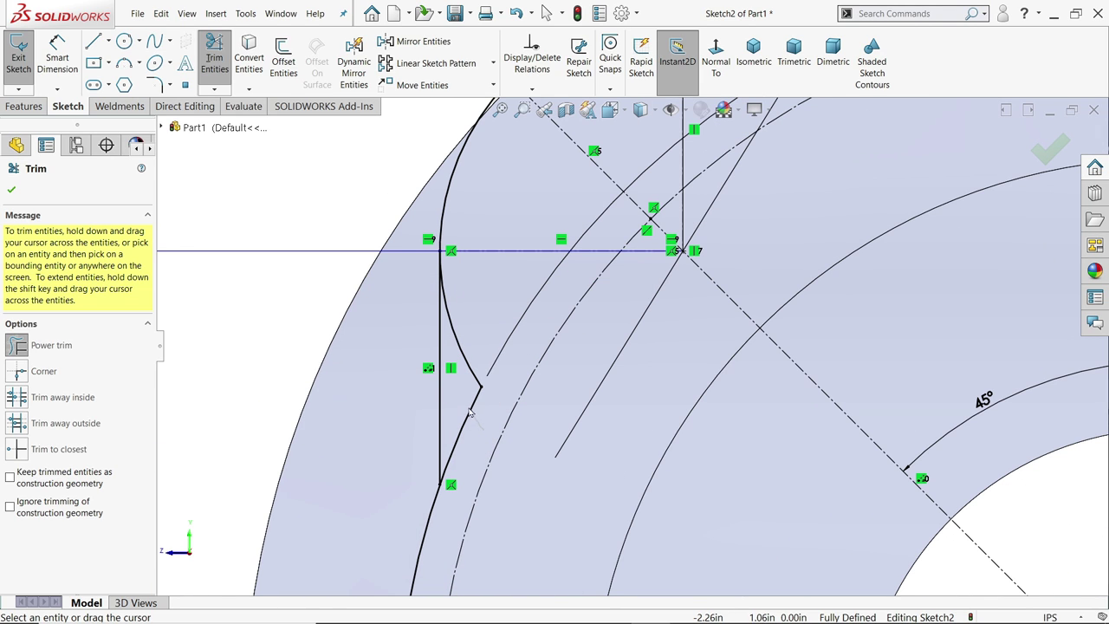
left_click_drag(469, 413, 477, 367)
Step: Trim the lower-left V-shaped segment, fit the part in view and finish trimming
scroll(620, 420, "up", 5)
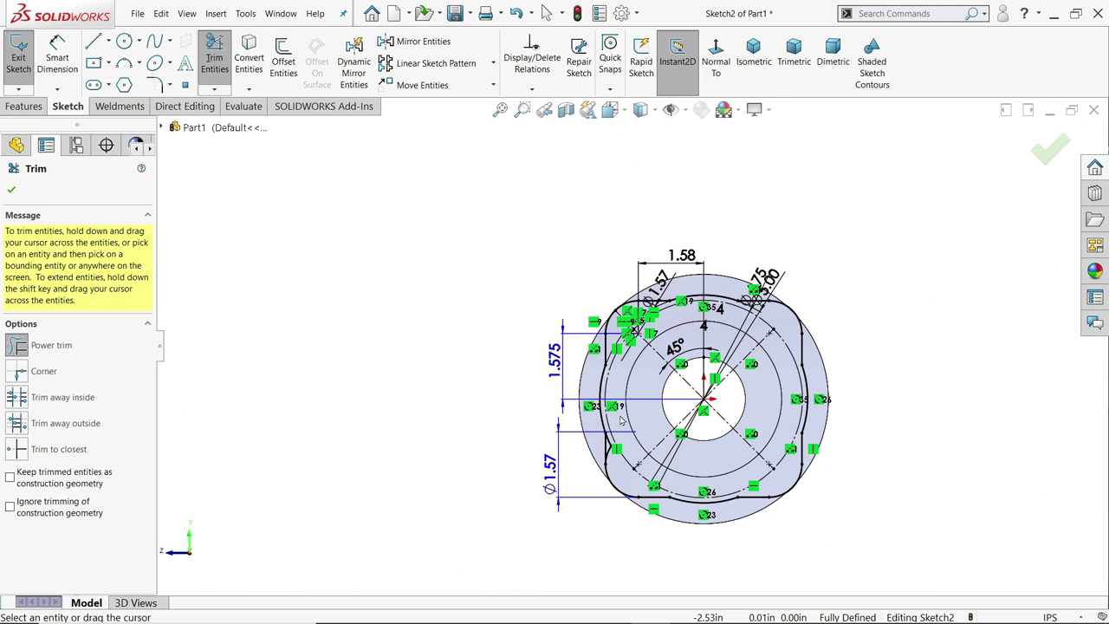
scroll(620, 421, "down", 2)
scroll(734, 375, "down", 3)
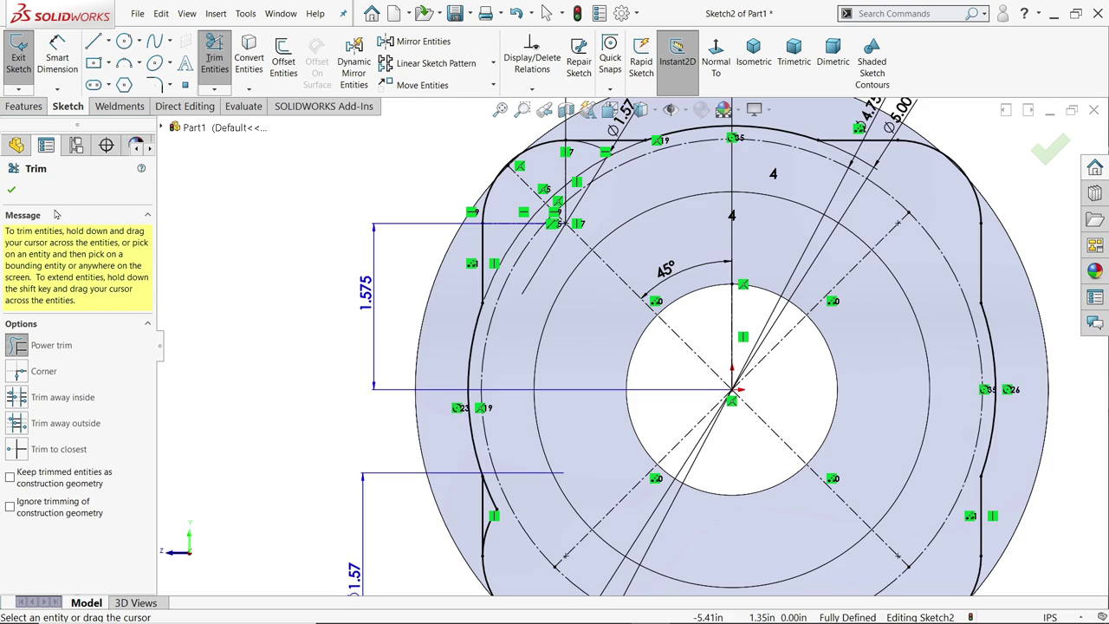
scroll(540, 293, "down", 5)
left_click_drag(540, 293, 531, 380)
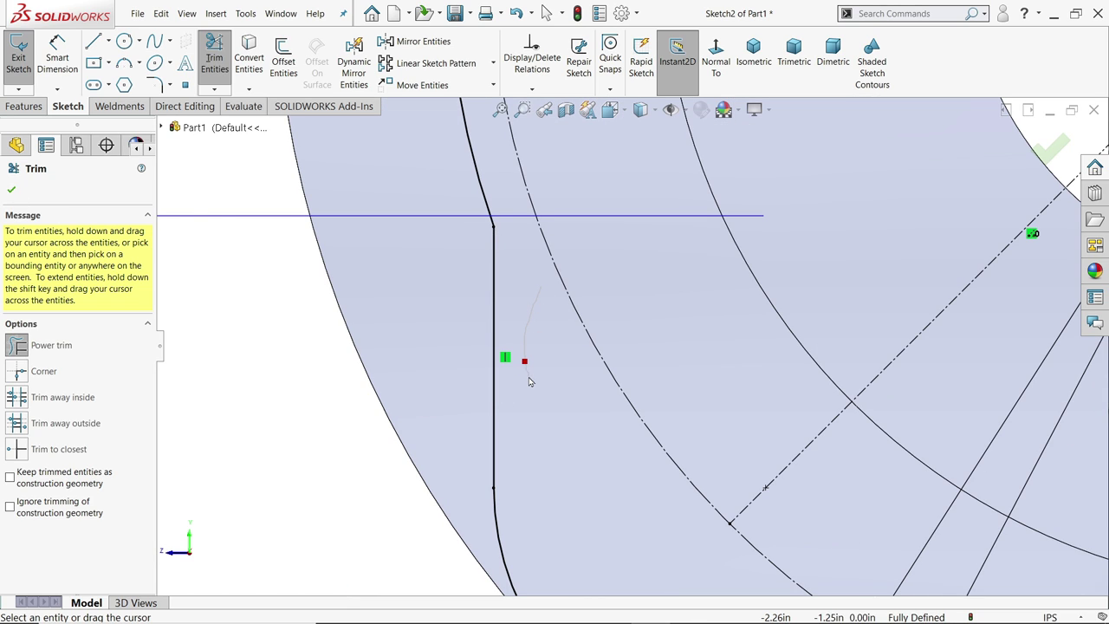
key("f")
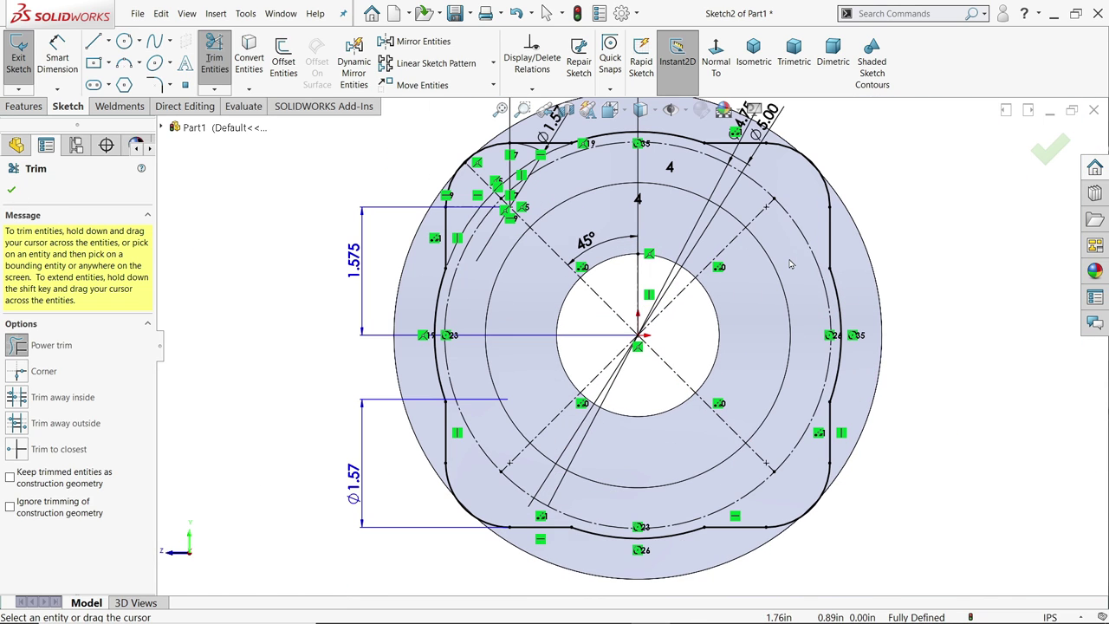
left_click(11, 189)
Step: Select the eight flange outline corners for sketch fillets: two each on left, bottom, right and top
left_click(156, 86)
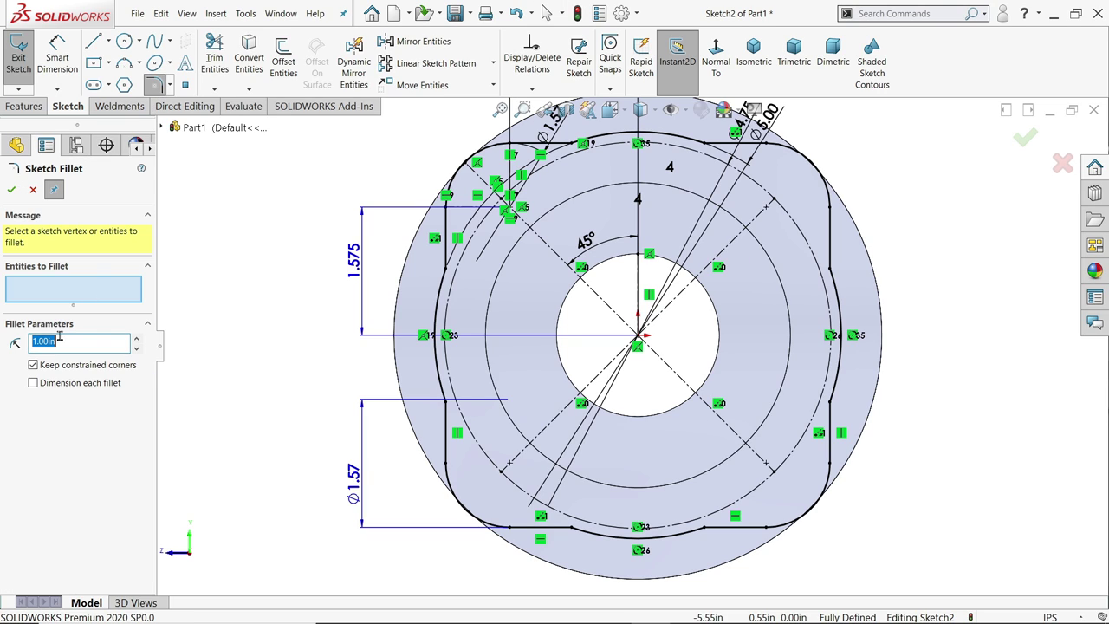
left_click(443, 270)
left_click(443, 401)
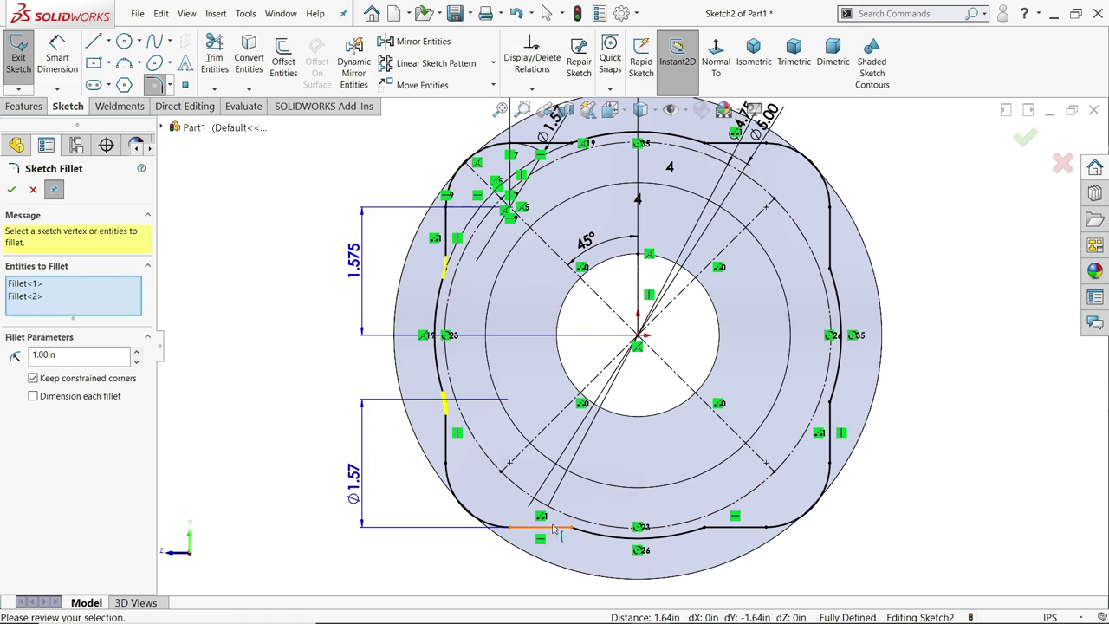
left_click(570, 528)
left_click(709, 531)
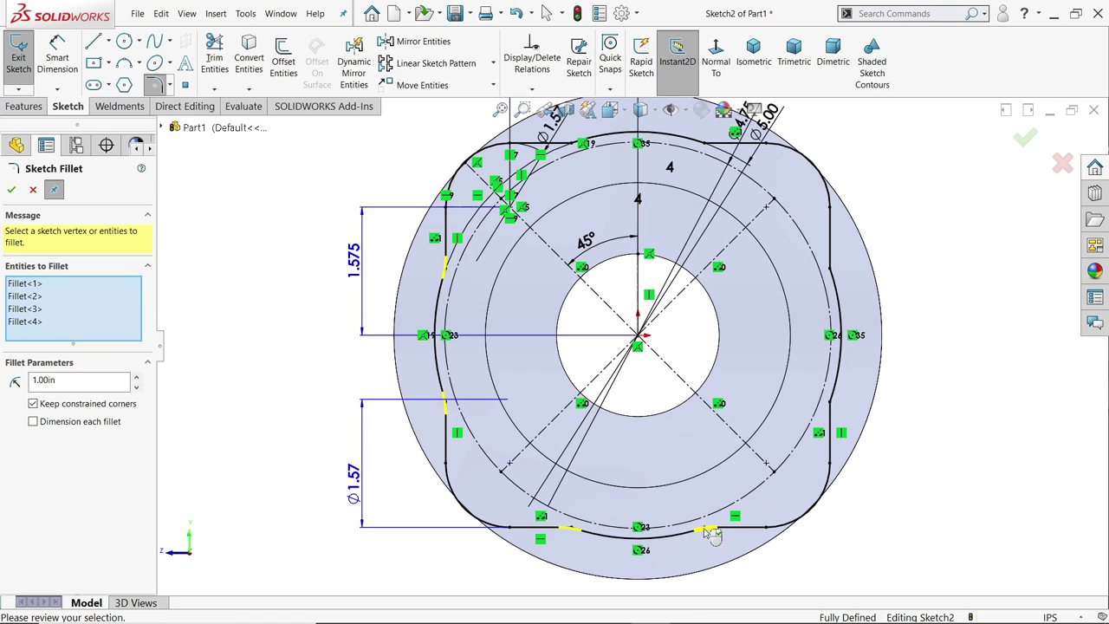
left_click(830, 403)
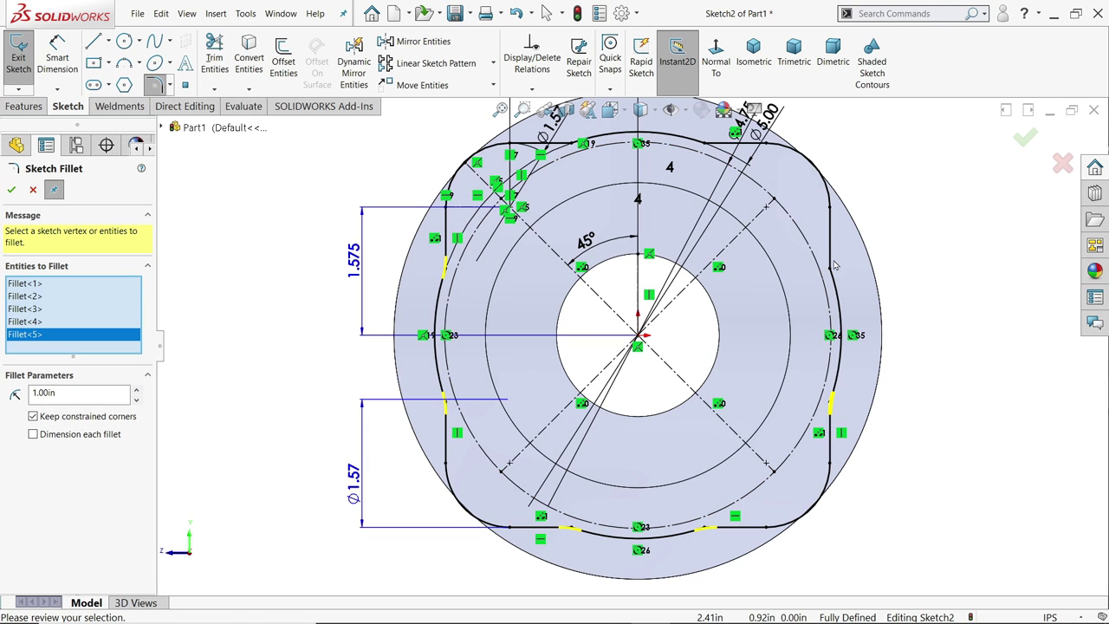
left_click(832, 268)
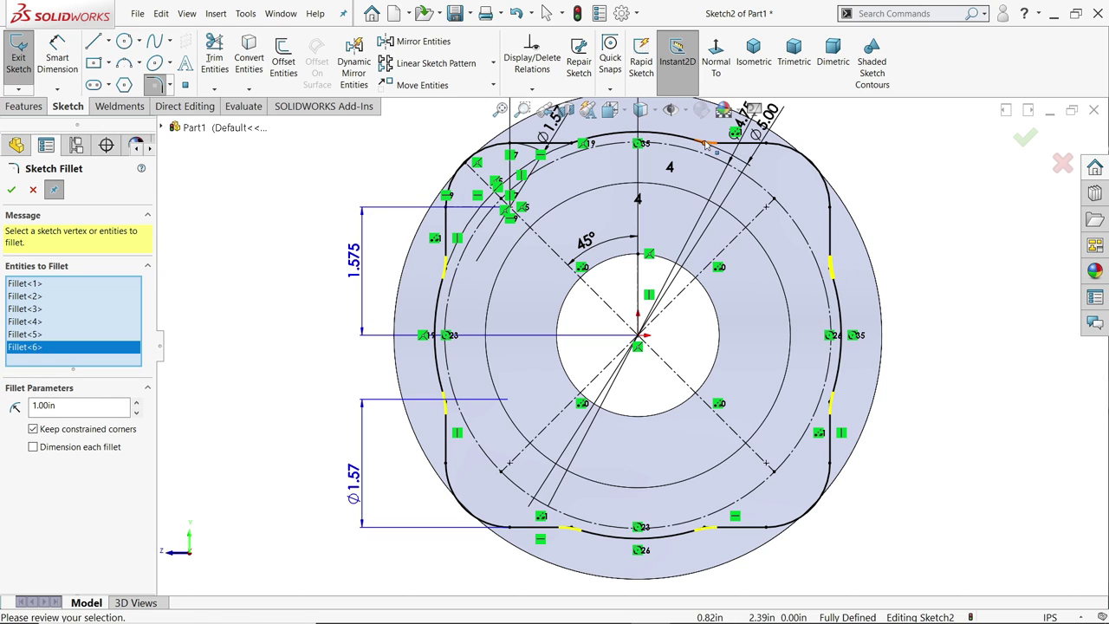
left_click(706, 143)
left_click(572, 145)
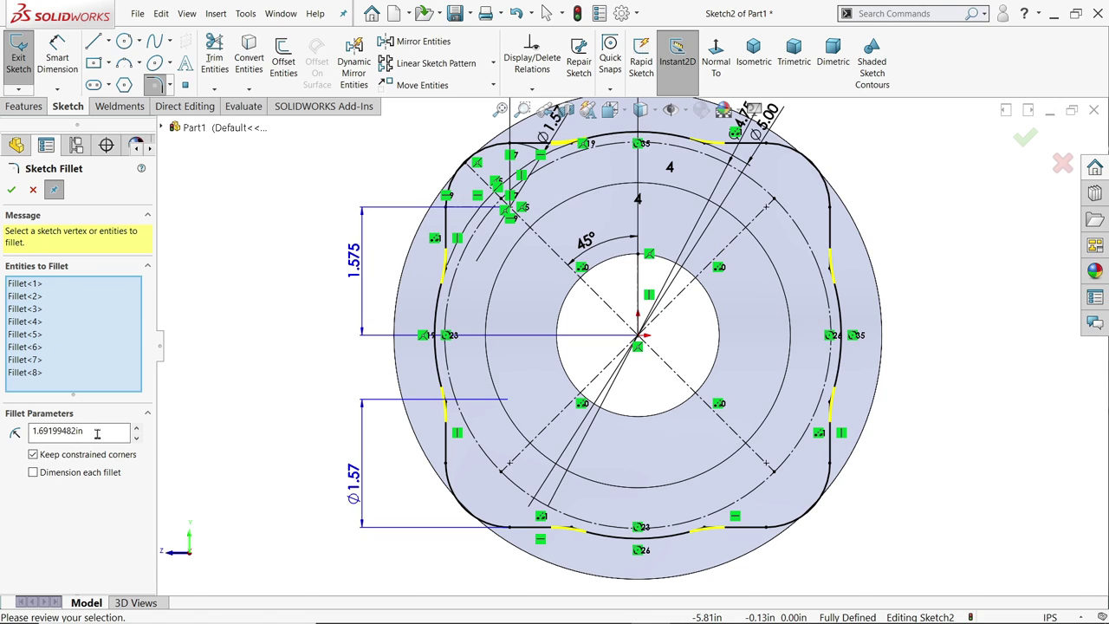
Step: Set the fillet radius to 1.00in and apply it to all eight corners
left_click_drag(97, 430, 19, 431)
type("1")
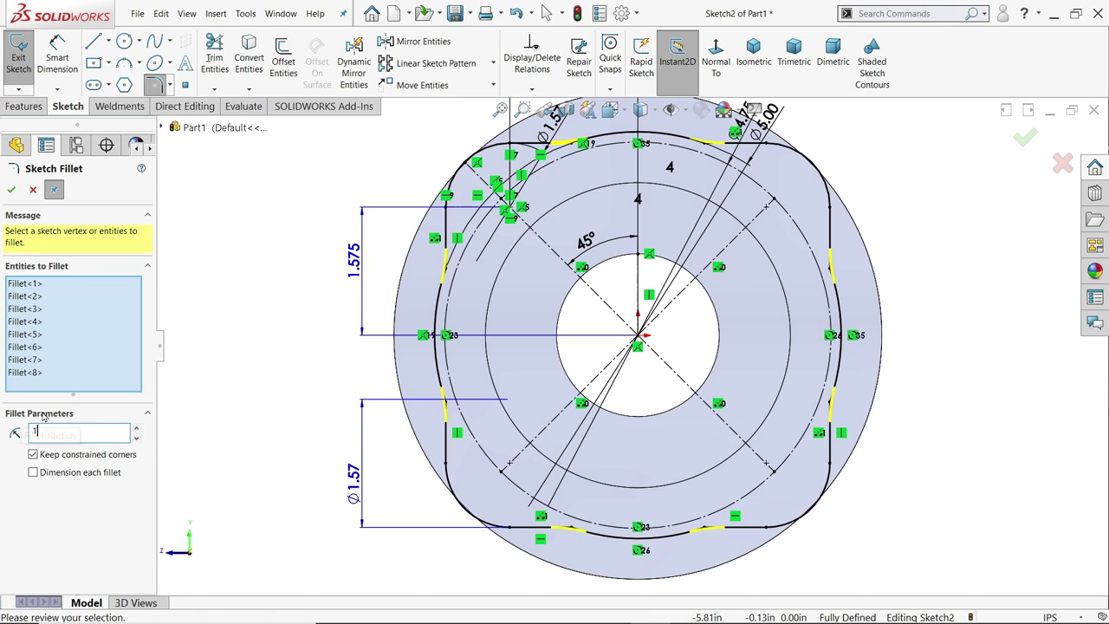
key("Return")
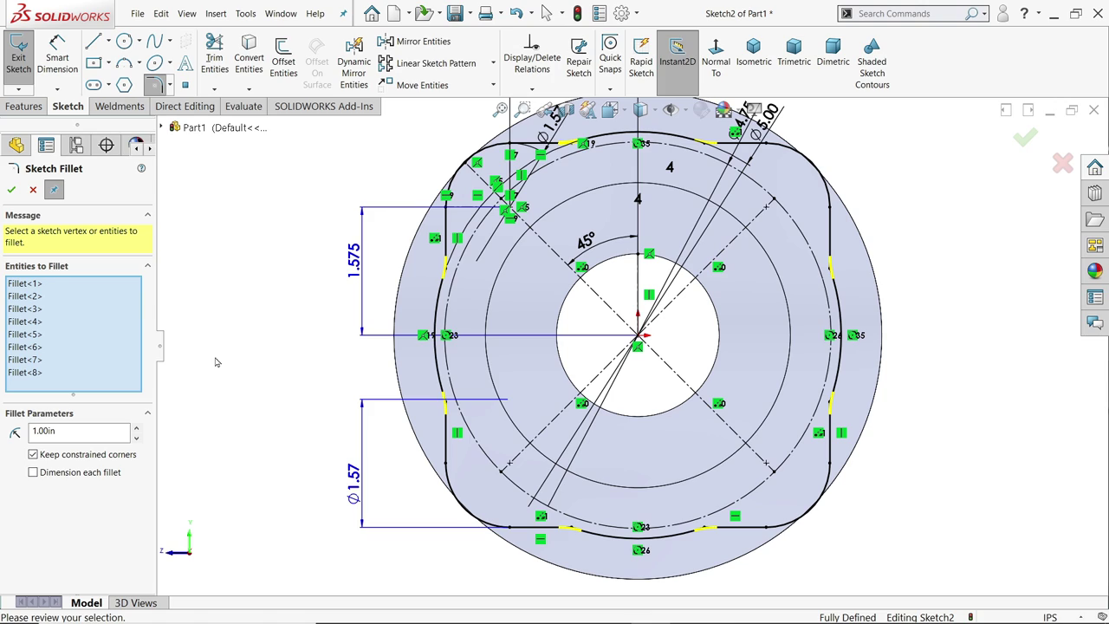
left_click(11, 191)
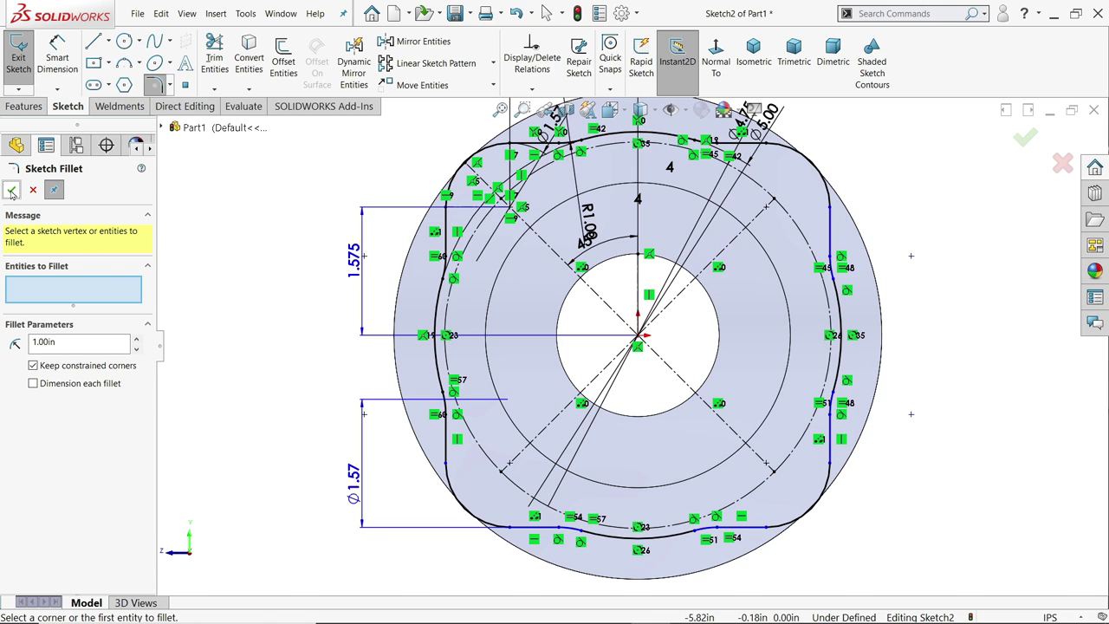
Step: Draw the upper-left bolt-hole circle on its bolt point with a 0.525 diameter
left_click(33, 190)
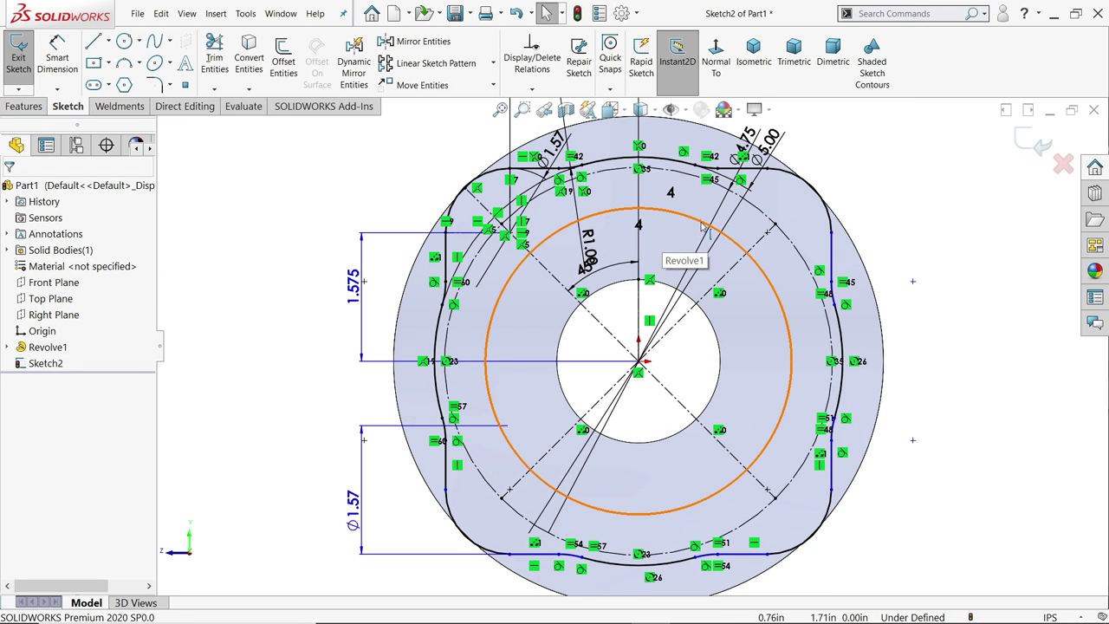
scroll(704, 227, "down", 2)
scroll(704, 227, "down", 2)
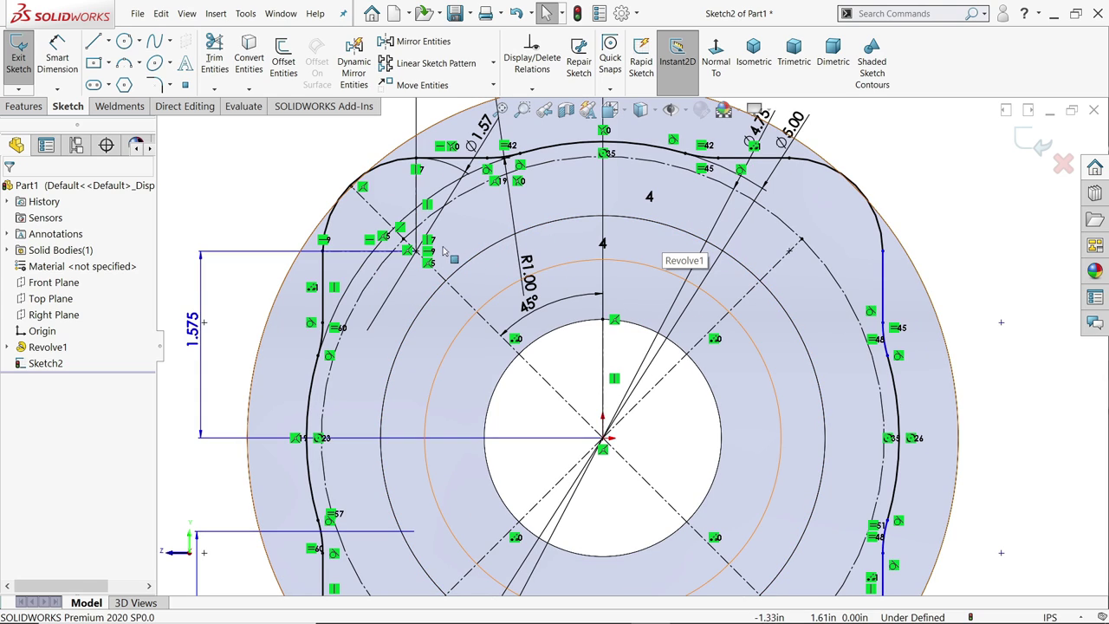
left_click(119, 106)
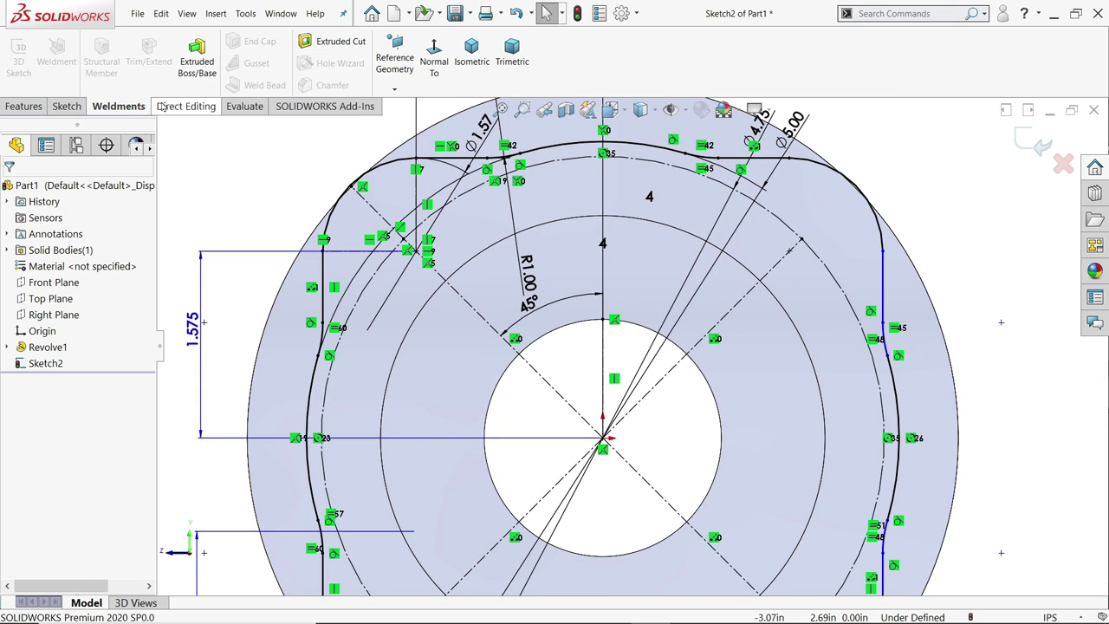
left_click(67, 106)
left_click(124, 41)
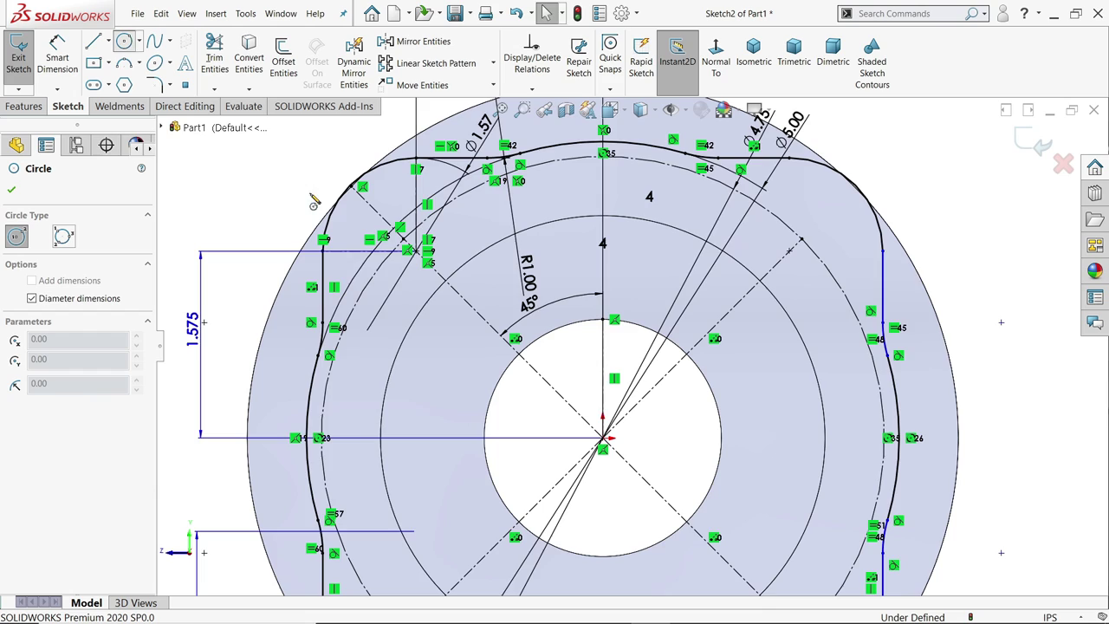
scroll(408, 250, "down", 3)
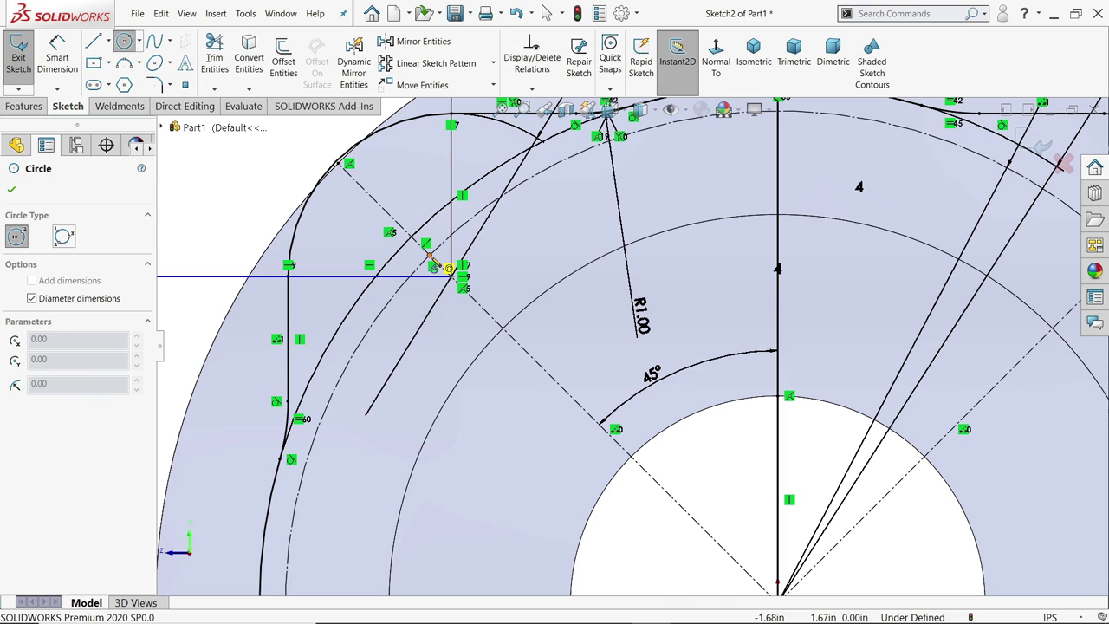
left_click(433, 268)
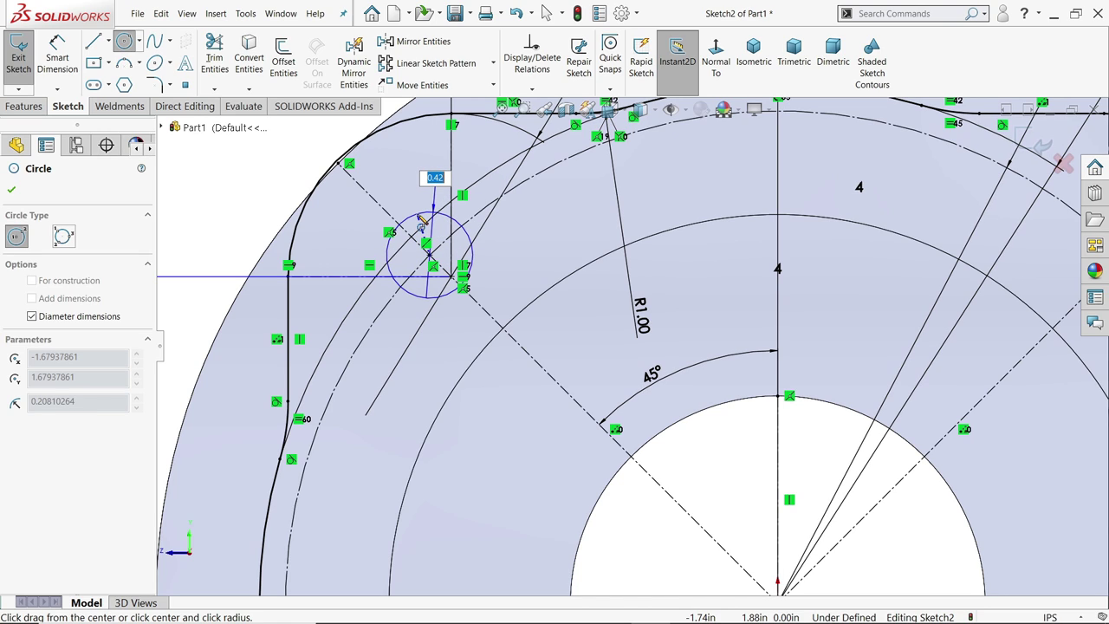
type("0.525")
key("Return")
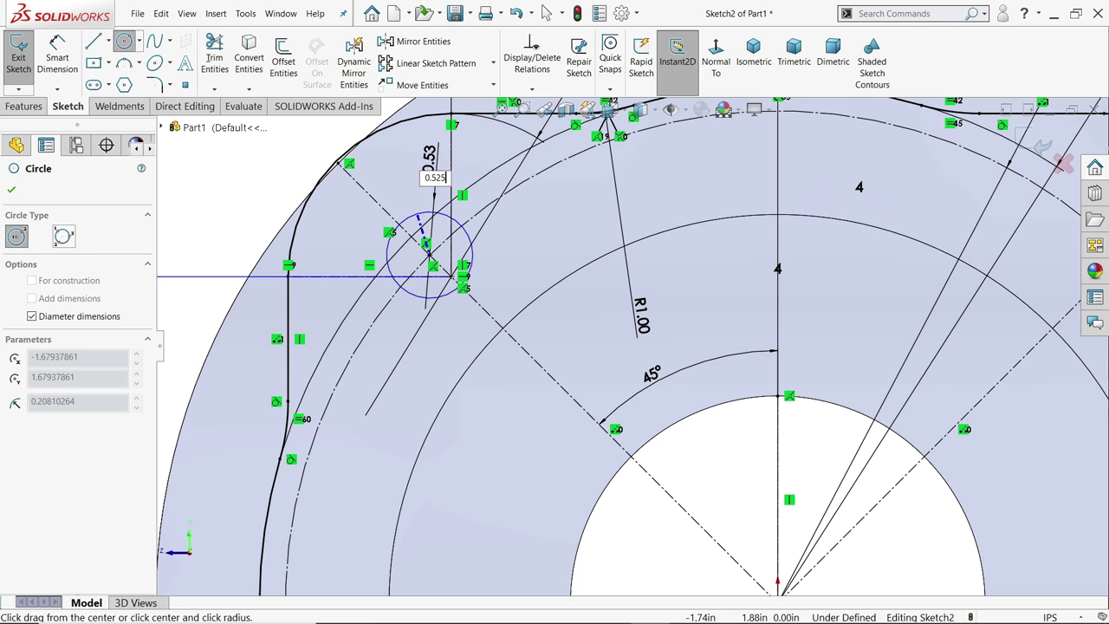
key("z")
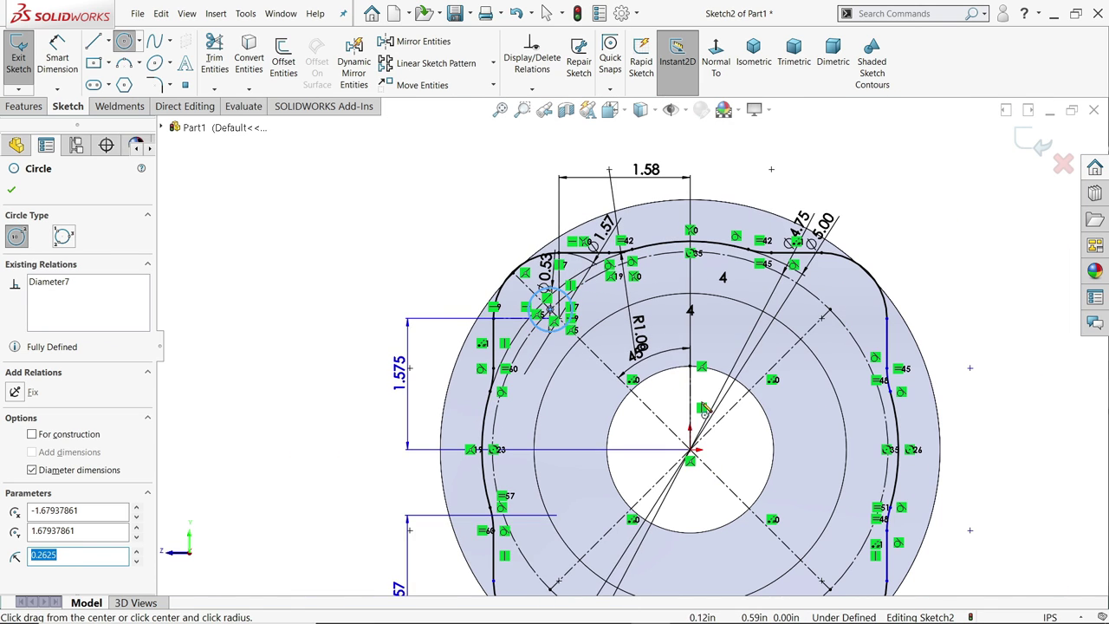
Step: Draw the upper-right, lower-right and lower-left bolt-hole circles on their bolt points
scroll(784, 295, "down", 5)
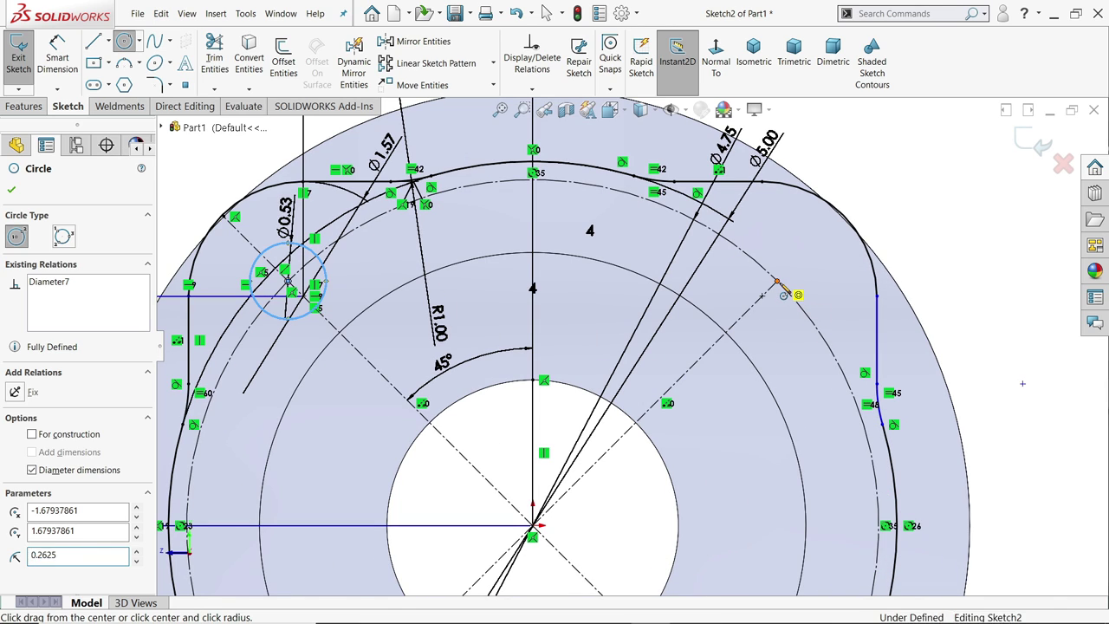
left_click(778, 283)
left_click(815, 257)
key("z")
key("z")
scroll(694, 414, "down", 5)
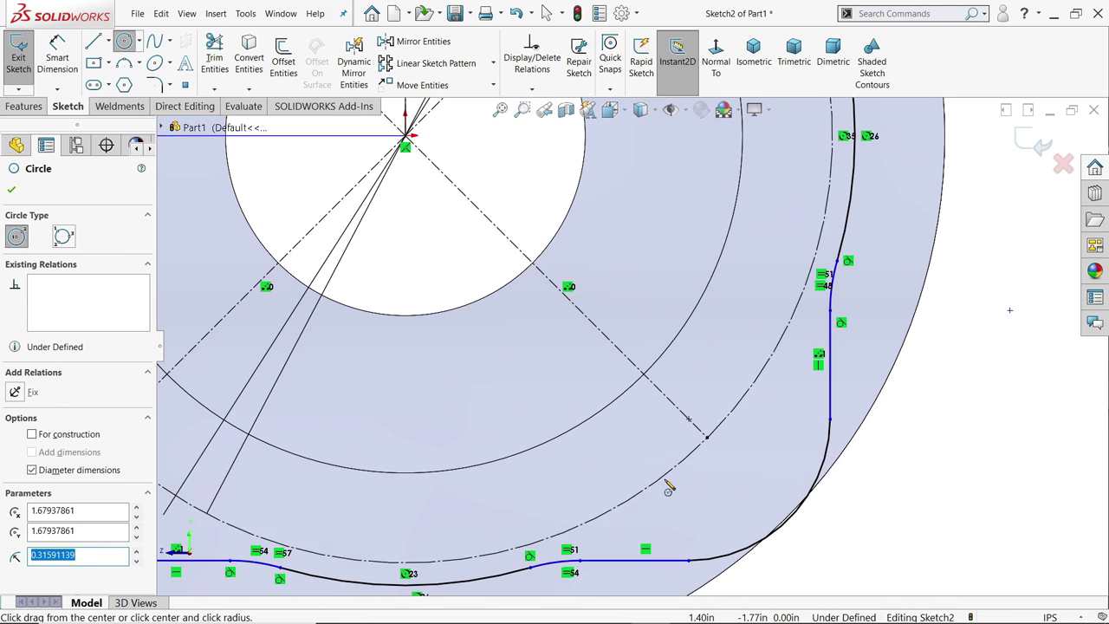
left_click(708, 438)
left_click(770, 443)
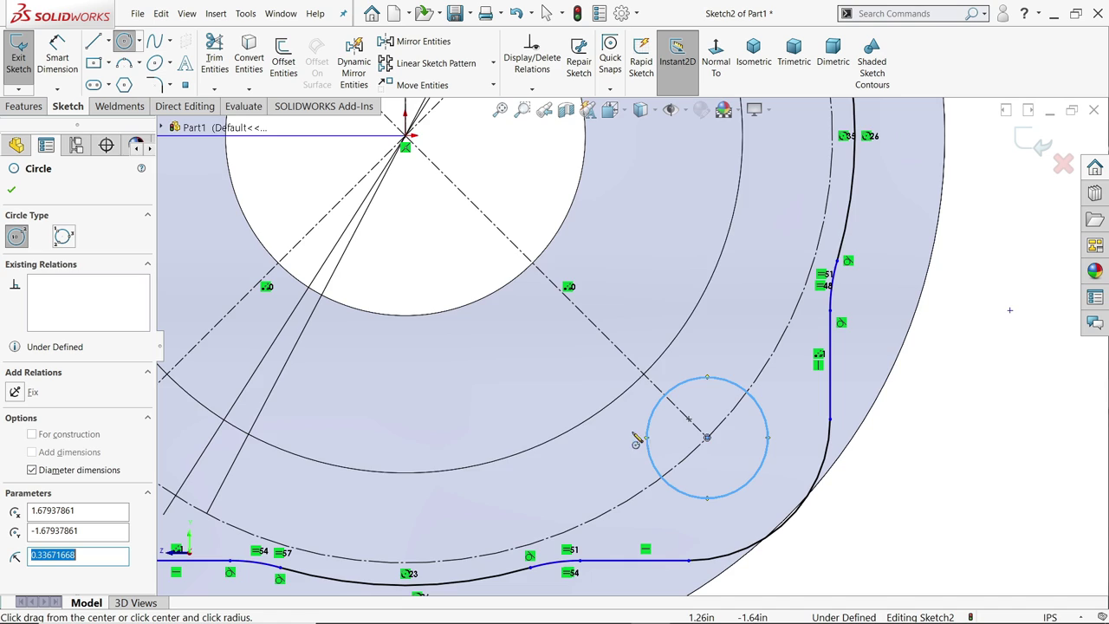
key("z")
key("z")
scroll(494, 361, "down", 5)
key("z")
key("z")
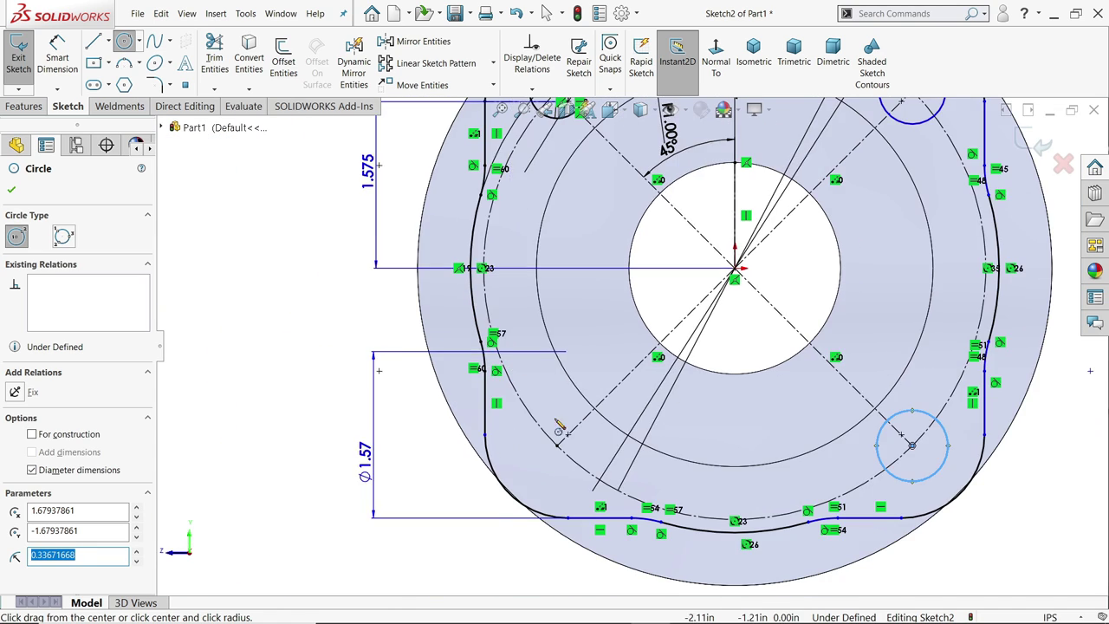
scroll(597, 411, "down", 5)
left_click(590, 396)
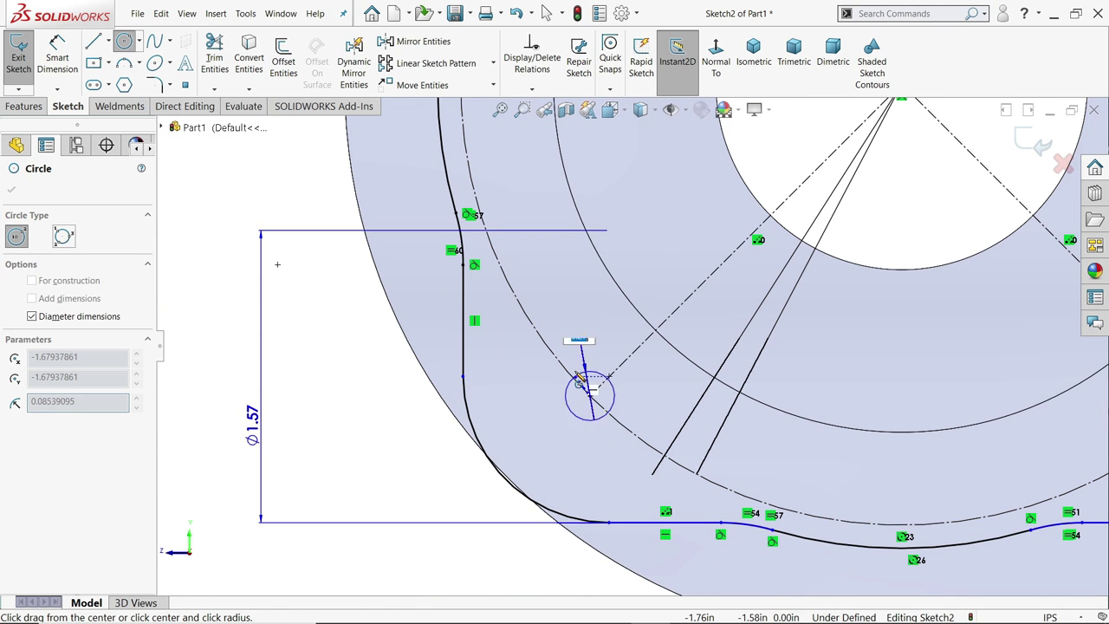
left_click(590, 333)
key("Escape")
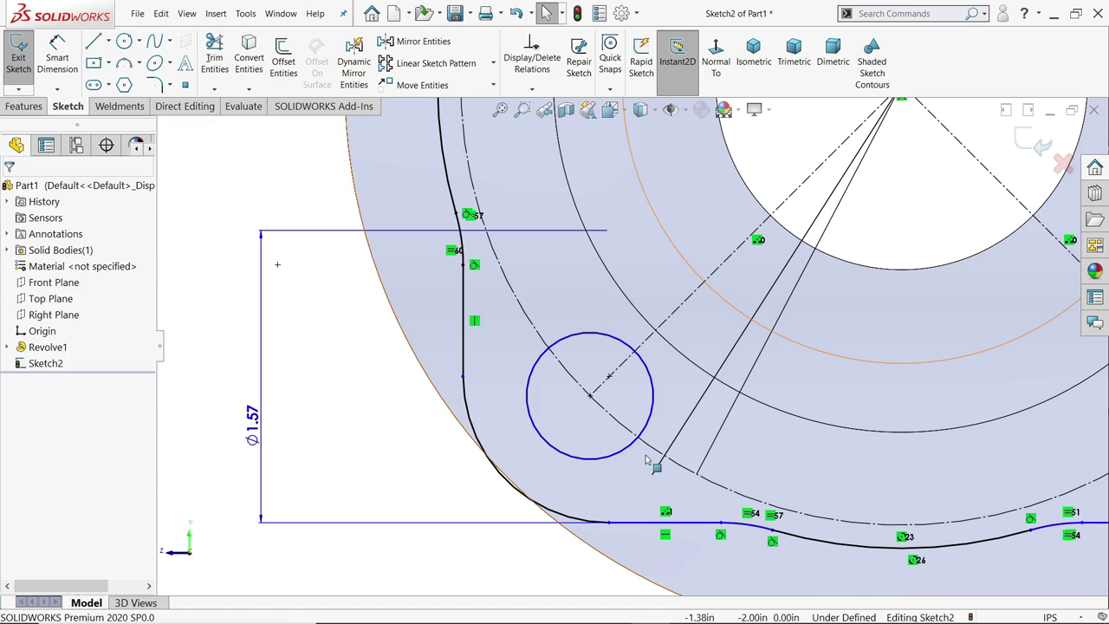
Step: Apply an Equal relation to the four bolt-hole circles
key("z")
key("z")
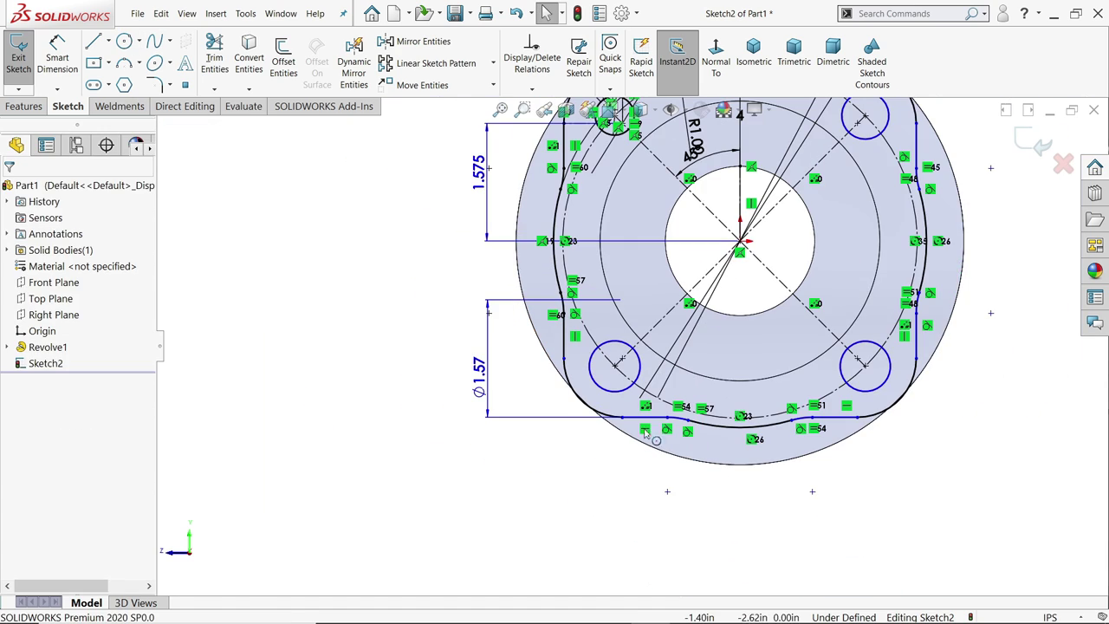
left_click(875, 395)
left_click(631, 382, "ctrl")
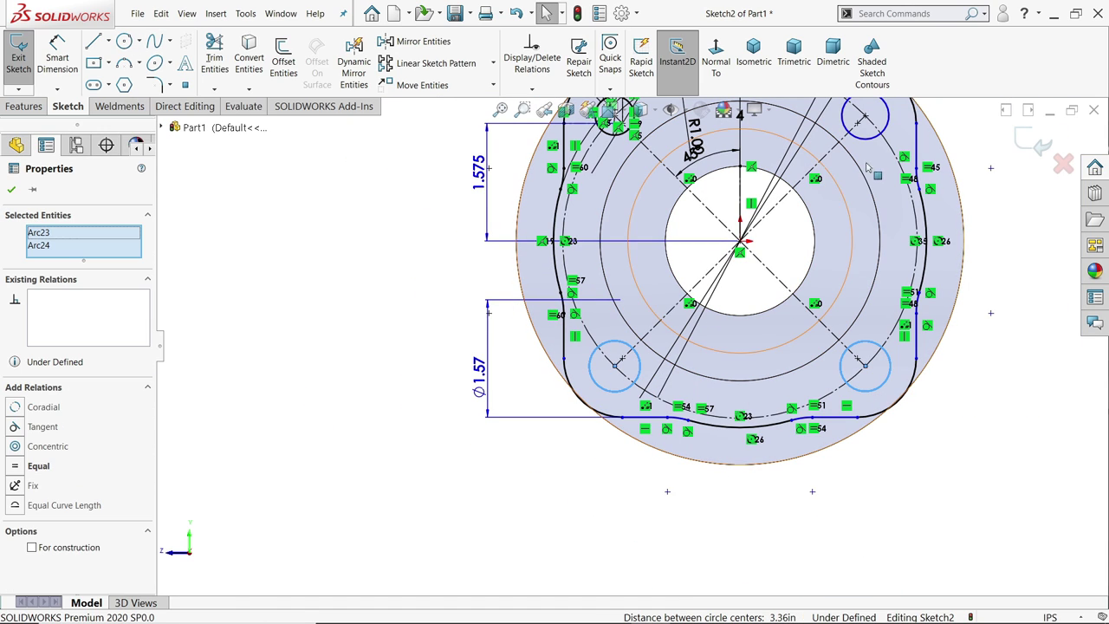
left_click(866, 142, "ctrl")
left_click(611, 121)
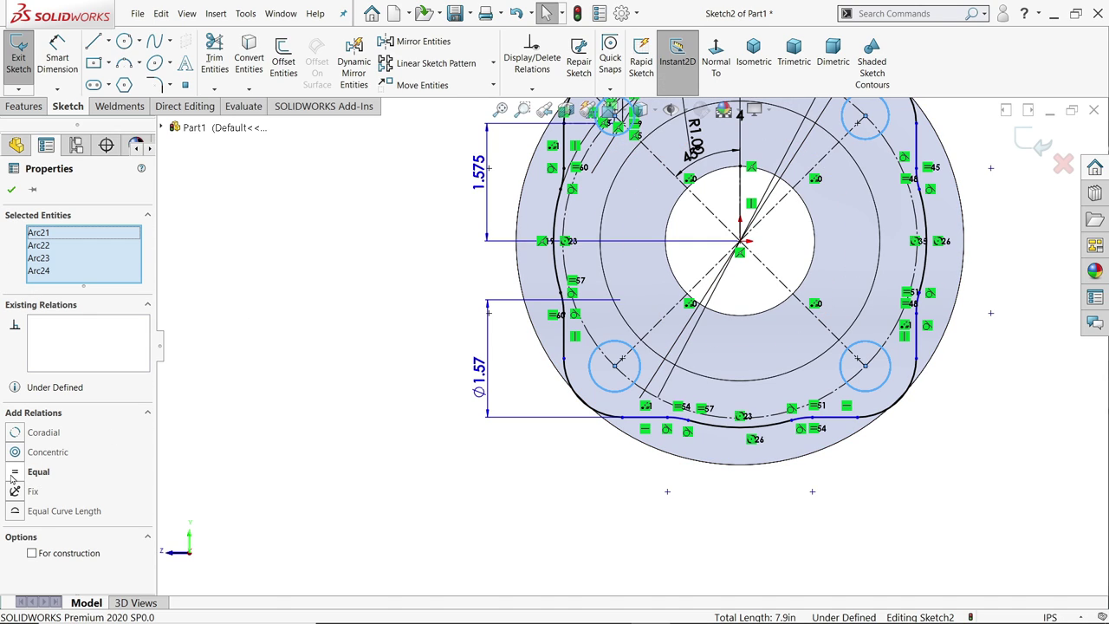
left_click(15, 474)
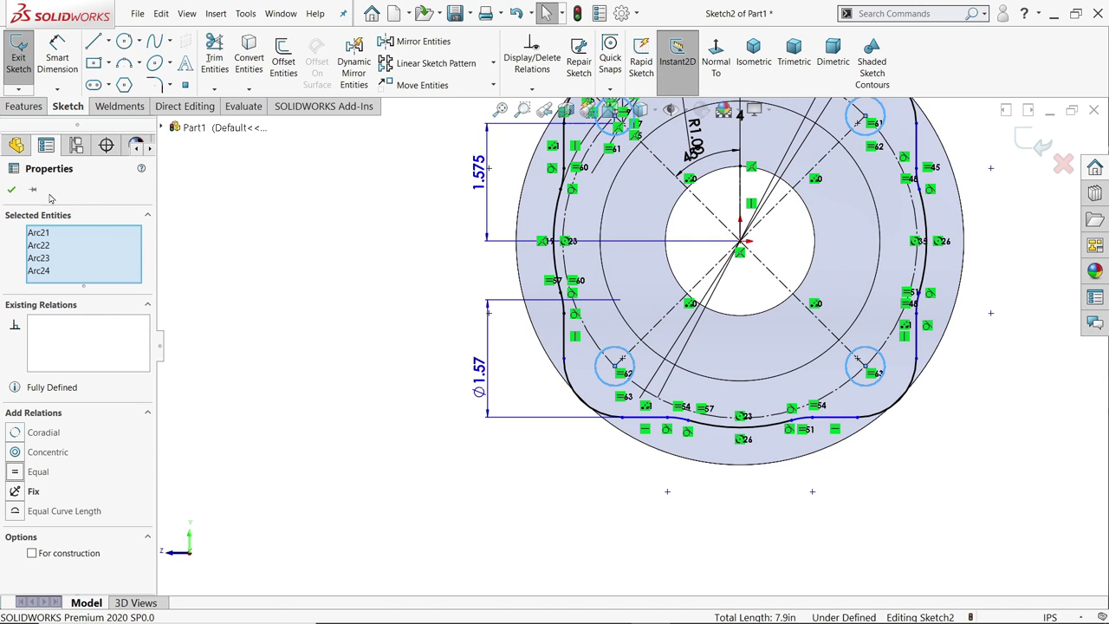
left_click(10, 190)
Step: Convert the 2in center bore edge into the flange sketch
key("f")
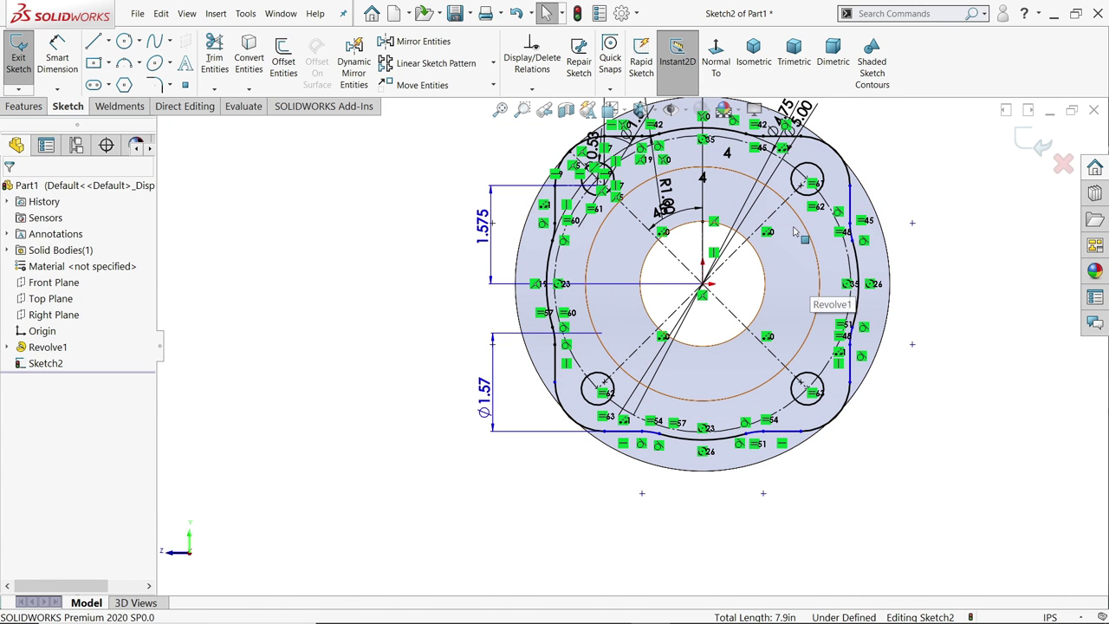
key("f")
scroll(787, 232, "down", 2)
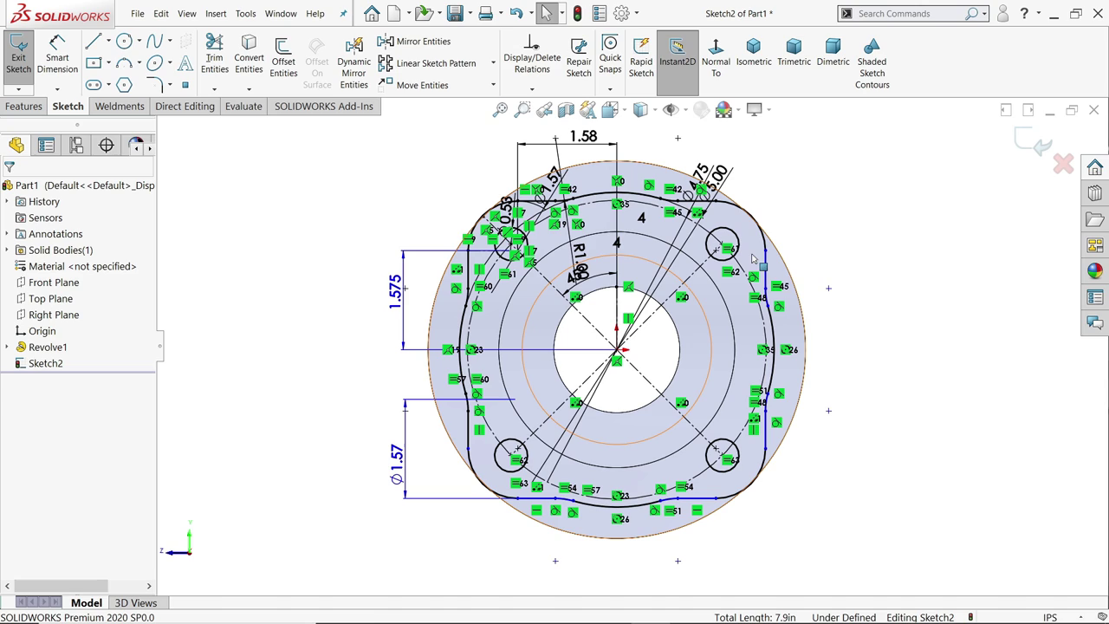
left_click(679, 357)
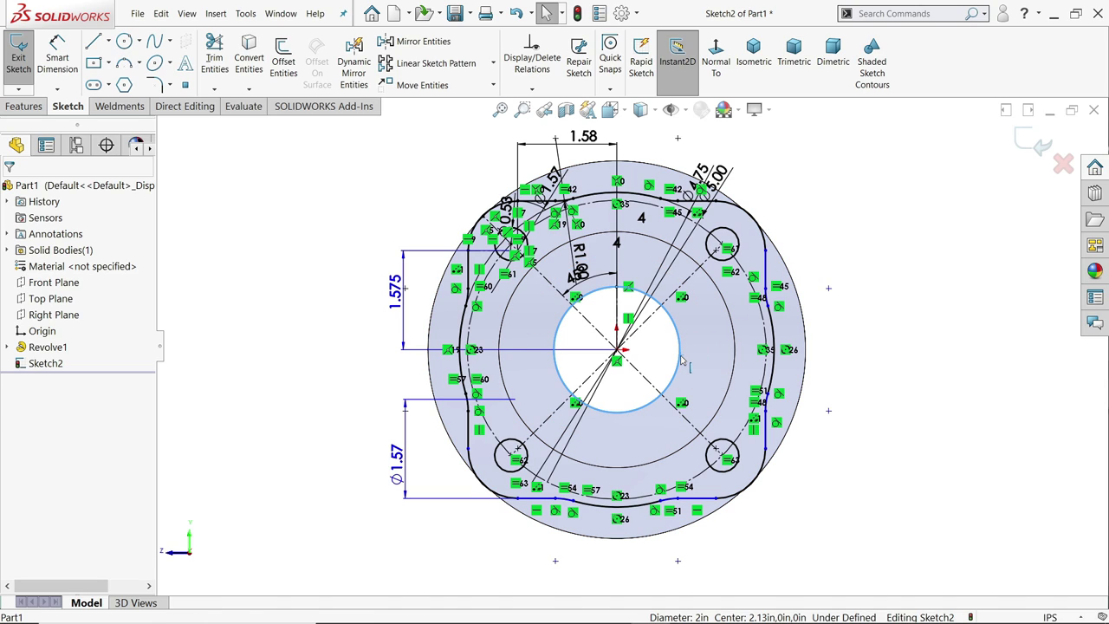
left_click(248, 60)
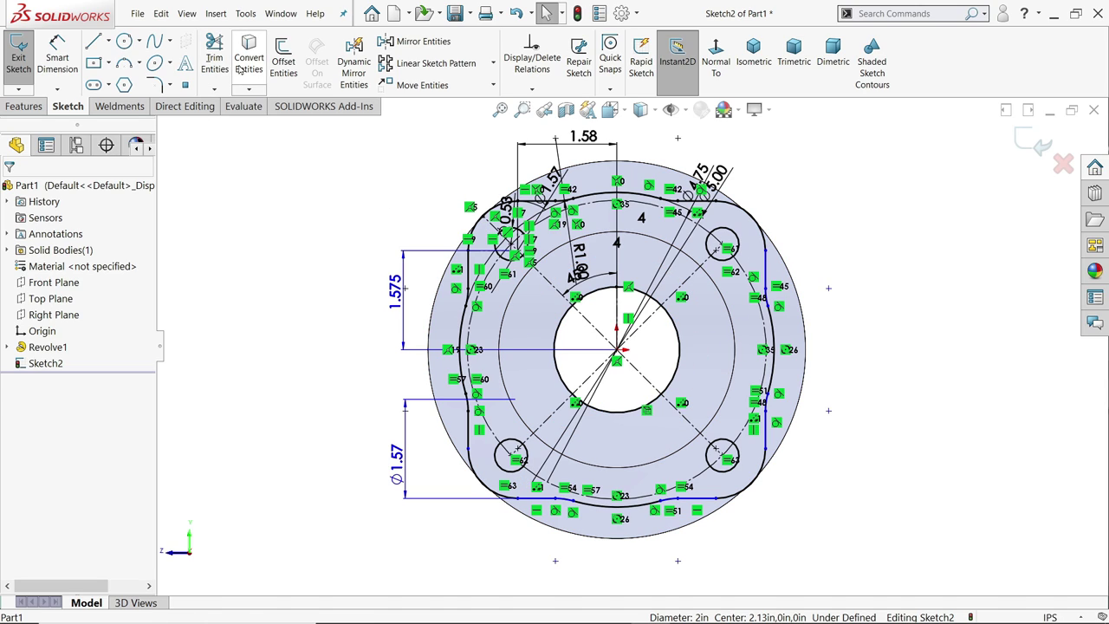
left_click(24, 106)
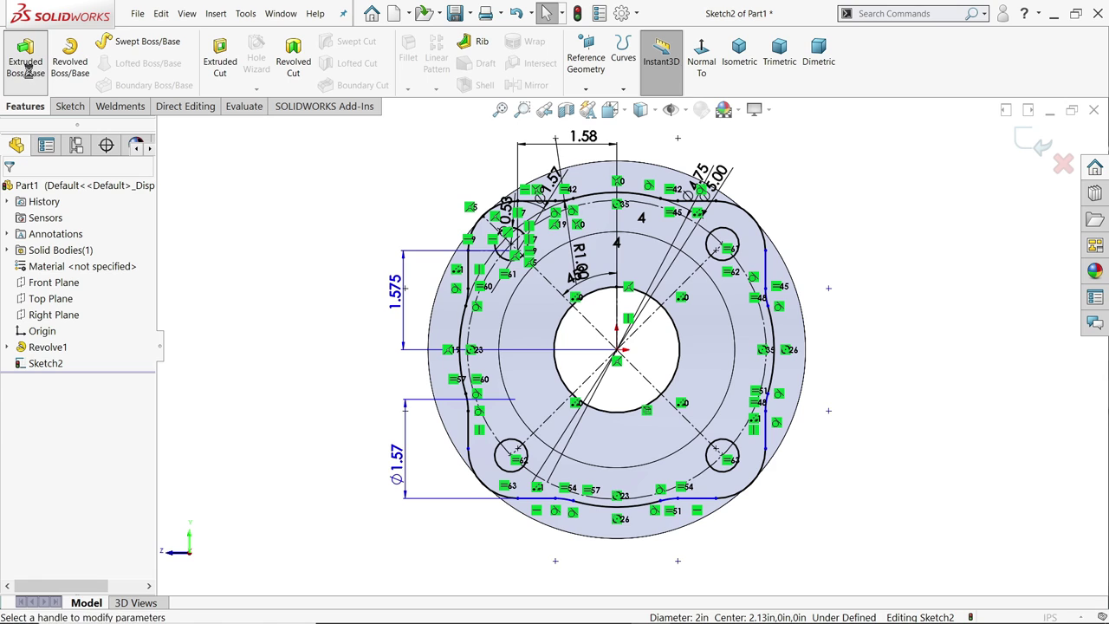
Step: Extrude the flange sketch as a 0.65 in blind boss, then switch to the Outlet Housing drawing
left_click(24, 59)
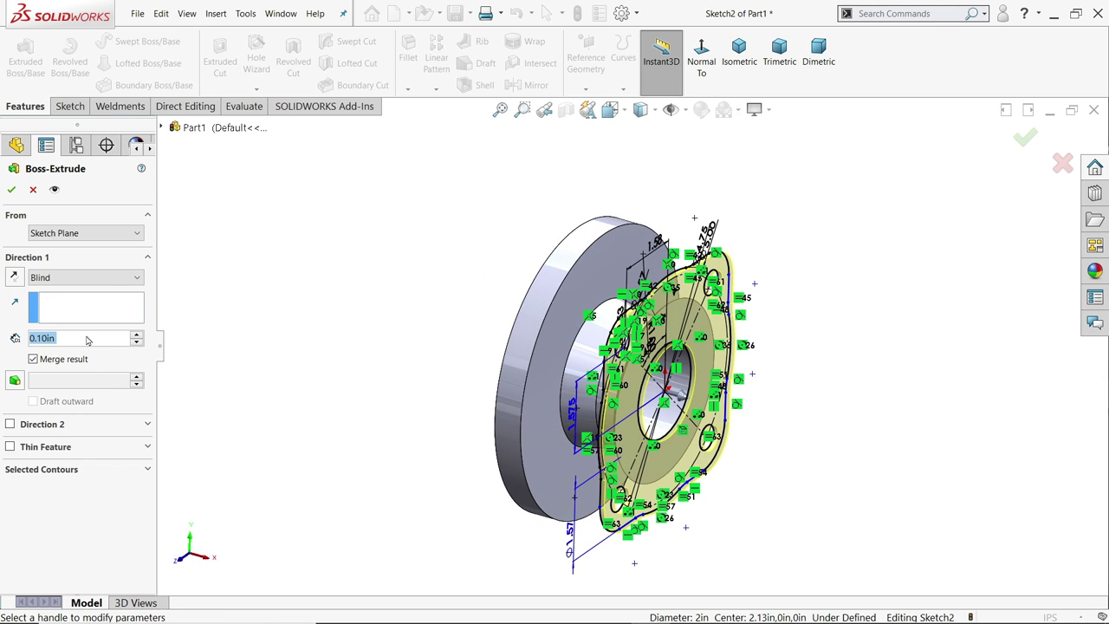
type("0.65")
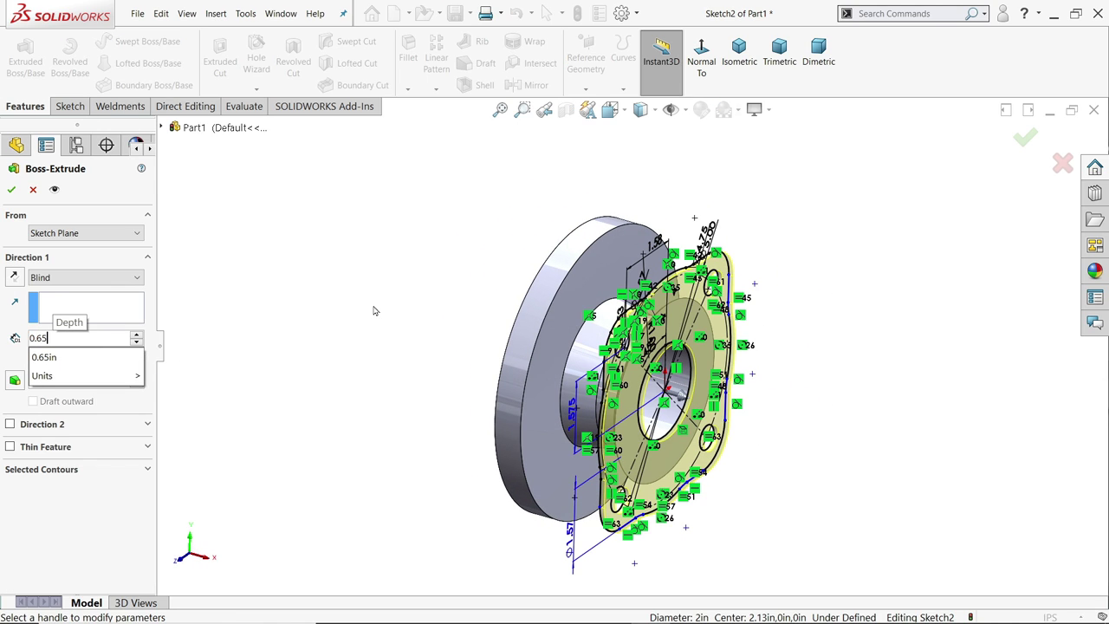
key("Return")
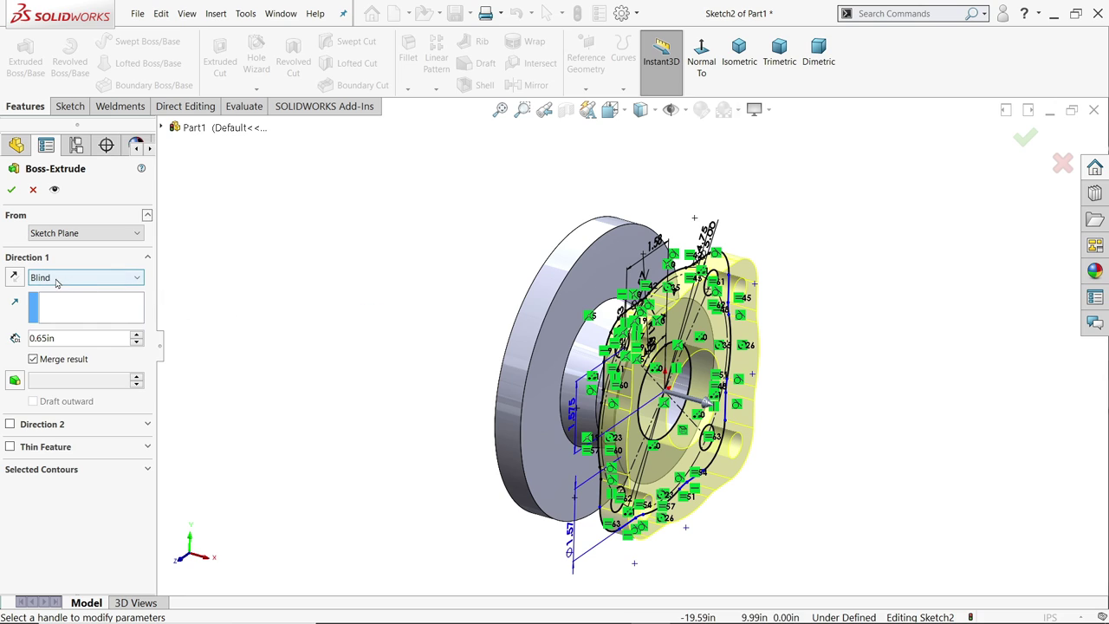
left_click(12, 191)
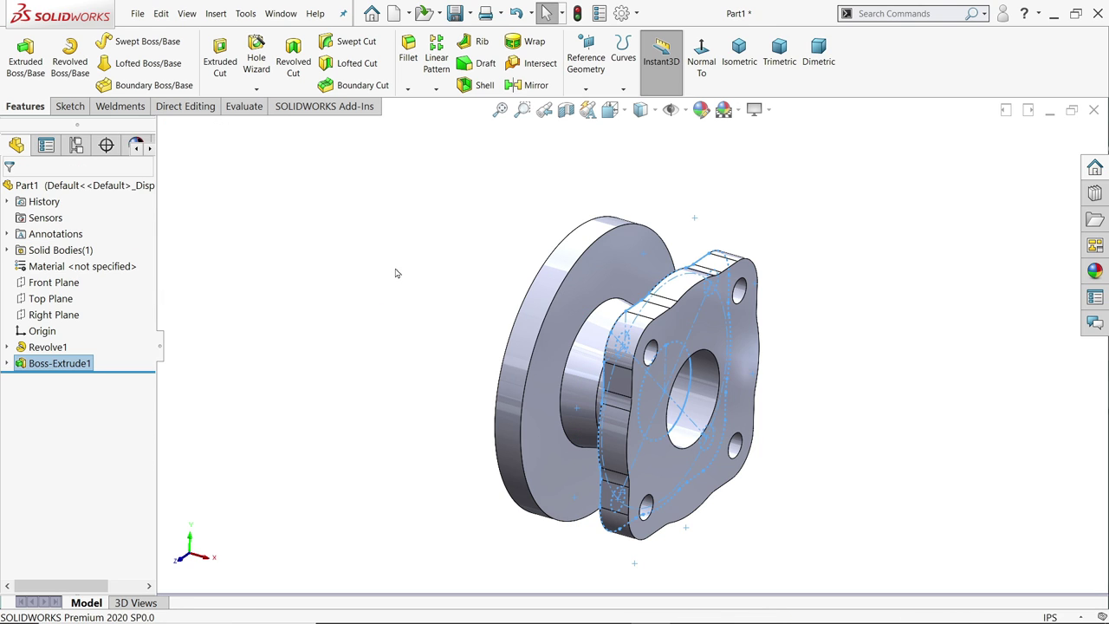
key("alt+Tab")
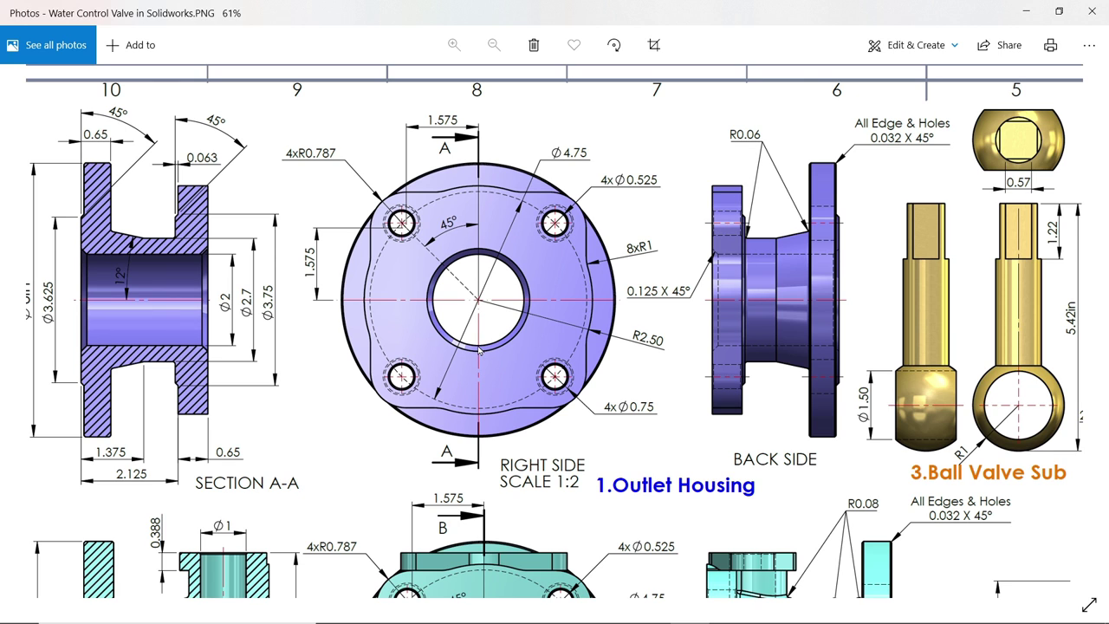
Step: Pan across the outlet housing drawing in Photos, then minimize Photos to bring SOLIDWORKS back
left_click_drag(716, 319, 749, 277)
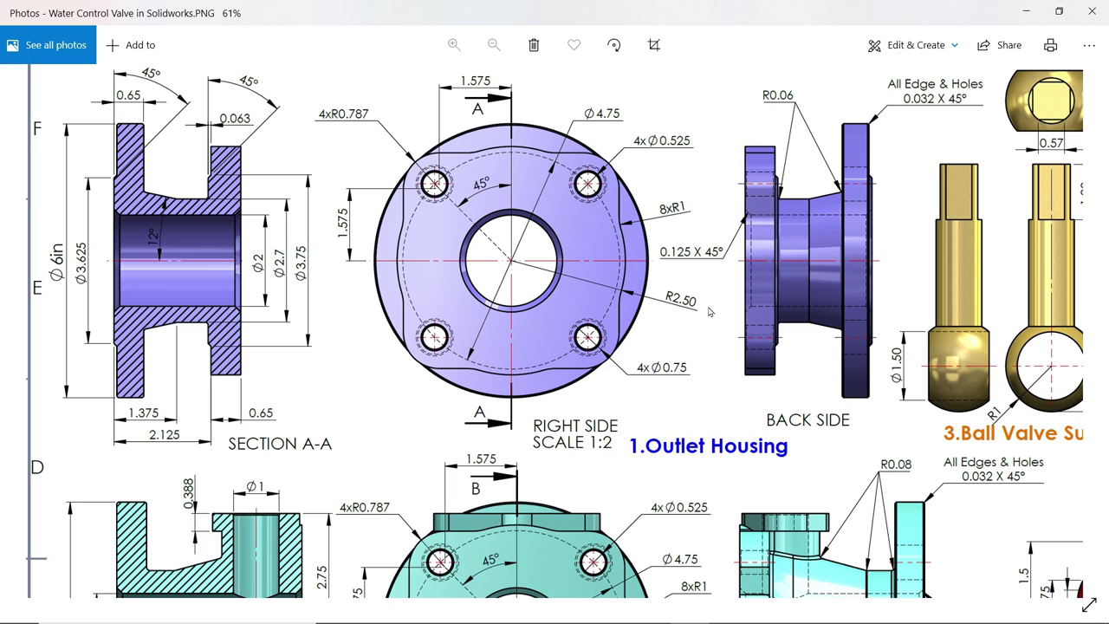
left_click(1026, 11)
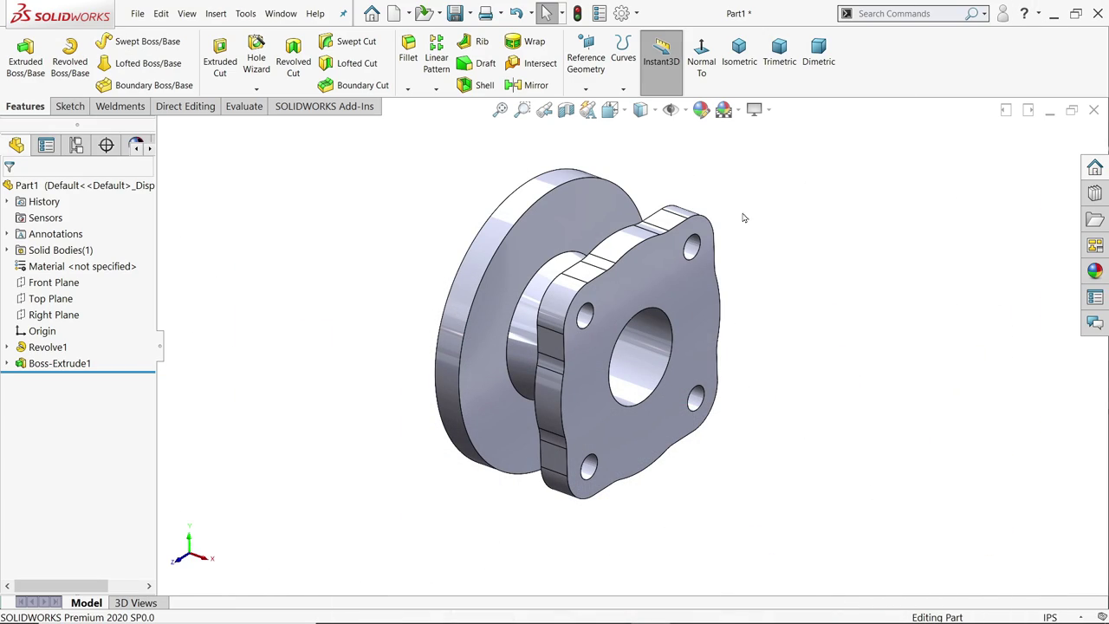
Step: Start a new sketch on the large flange face
mouse_move(830, 216)
right_mouse_down()
mouse_move(841, 216)
mouse_move(832, 216)
right_mouse_up()
middle_click_drag(780, 216, 872, 213)
left_click(576, 213)
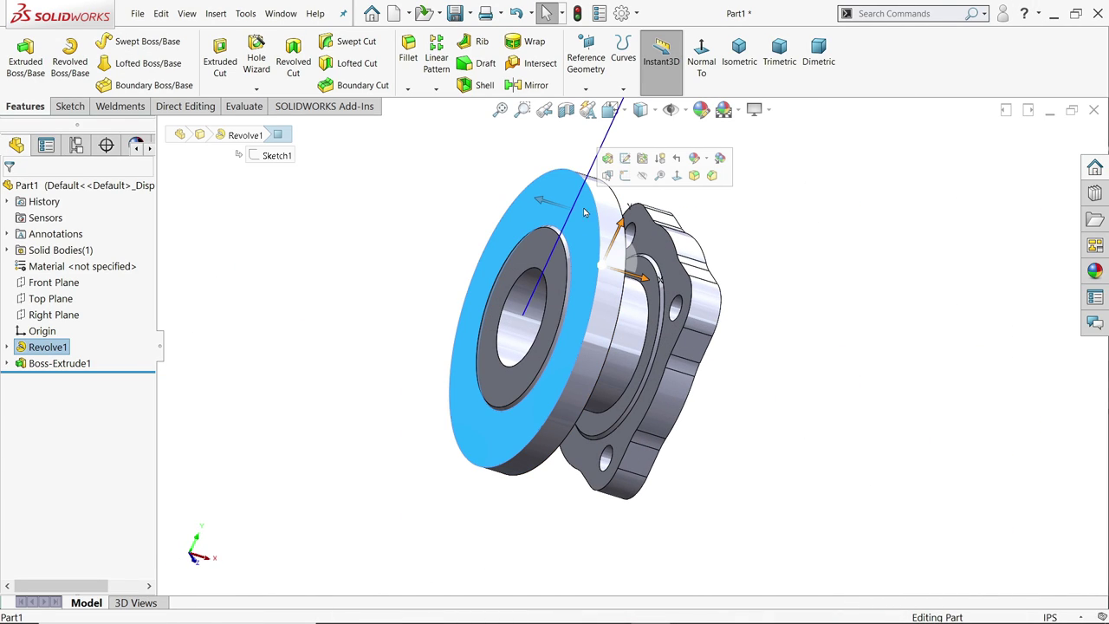
left_click(624, 176)
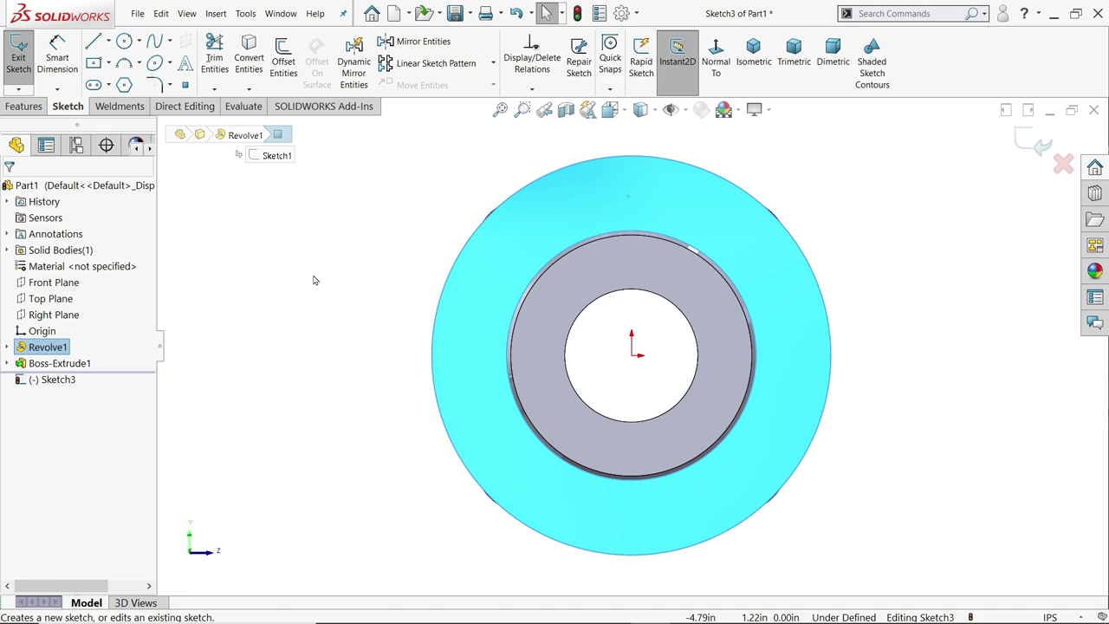
Step: Show Sketch2, convert the 4.75 bolt circle, and add a diagonal line from the upper-left hole to the origin
left_click(6, 364)
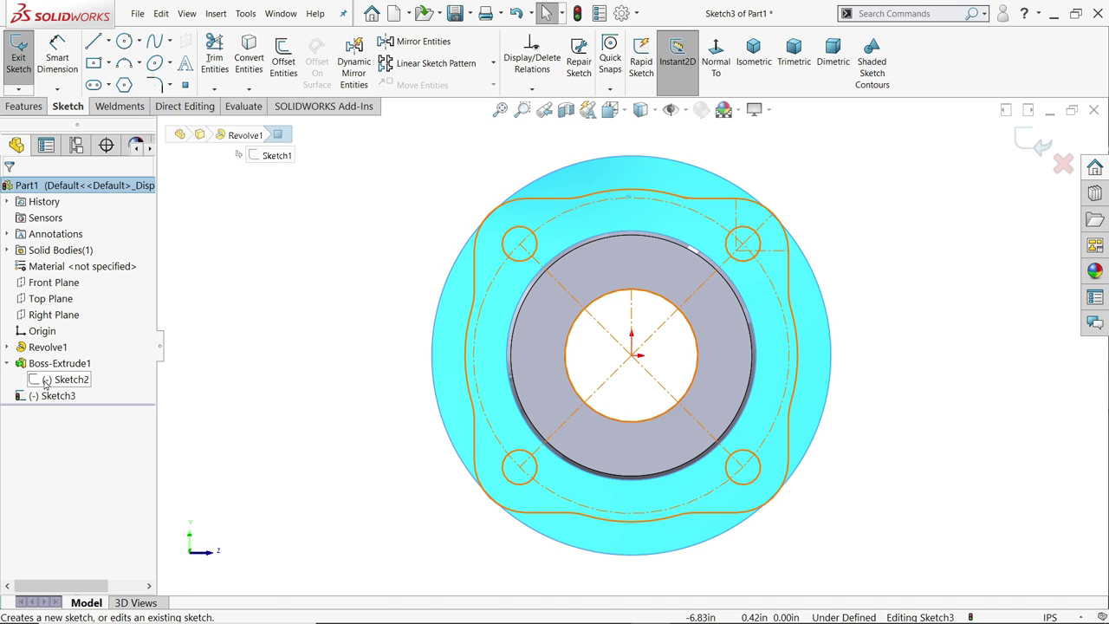
left_click(46, 382)
left_click(93, 364)
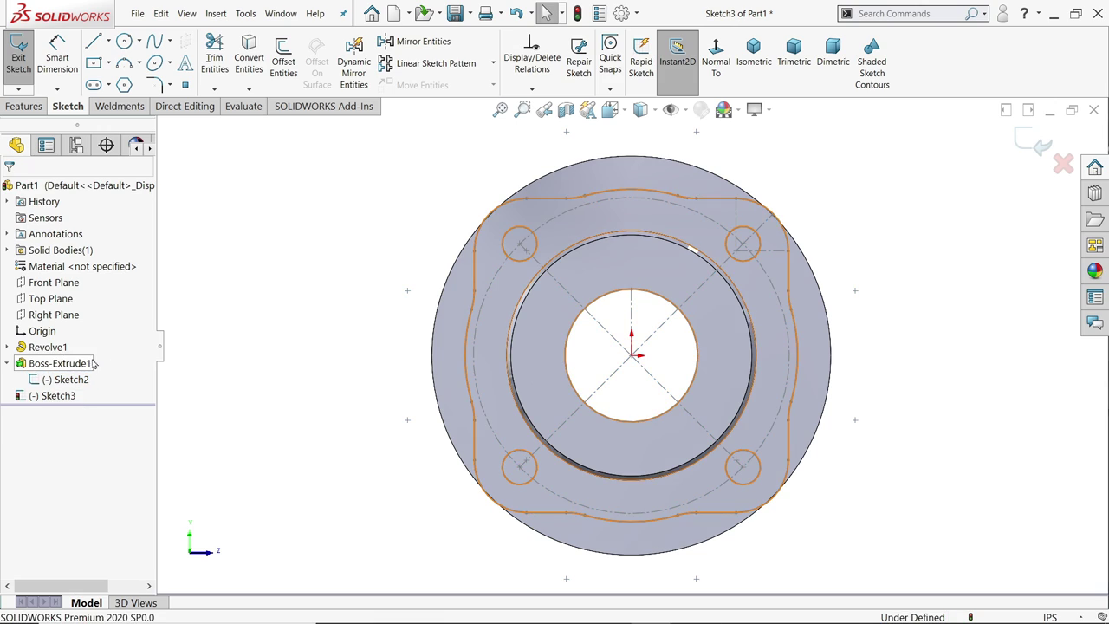
left_click(496, 281)
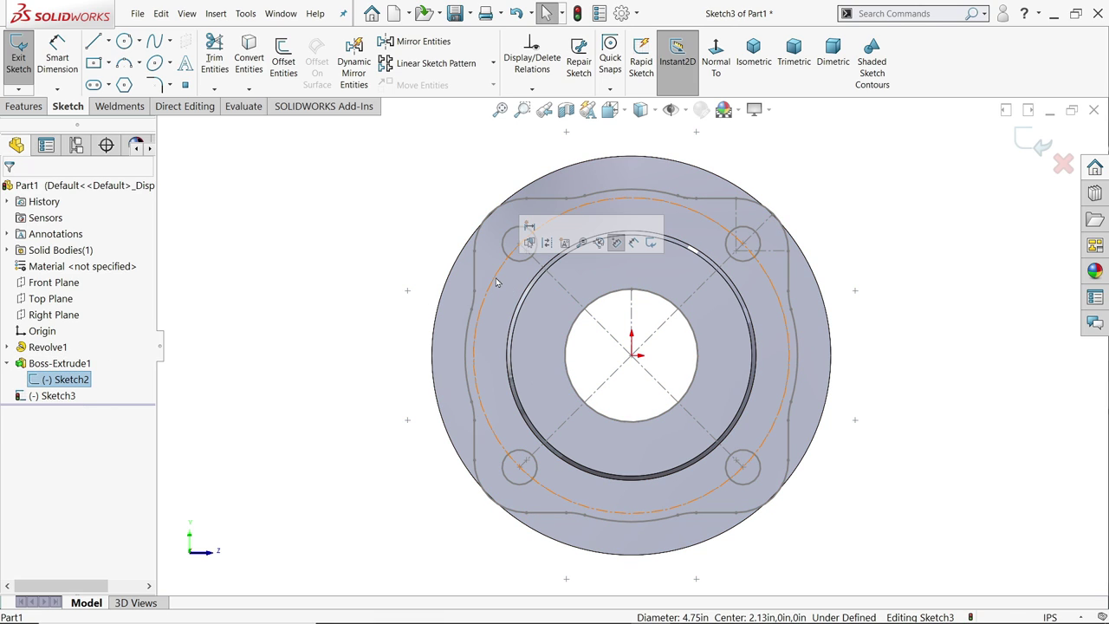
left_click(249, 60)
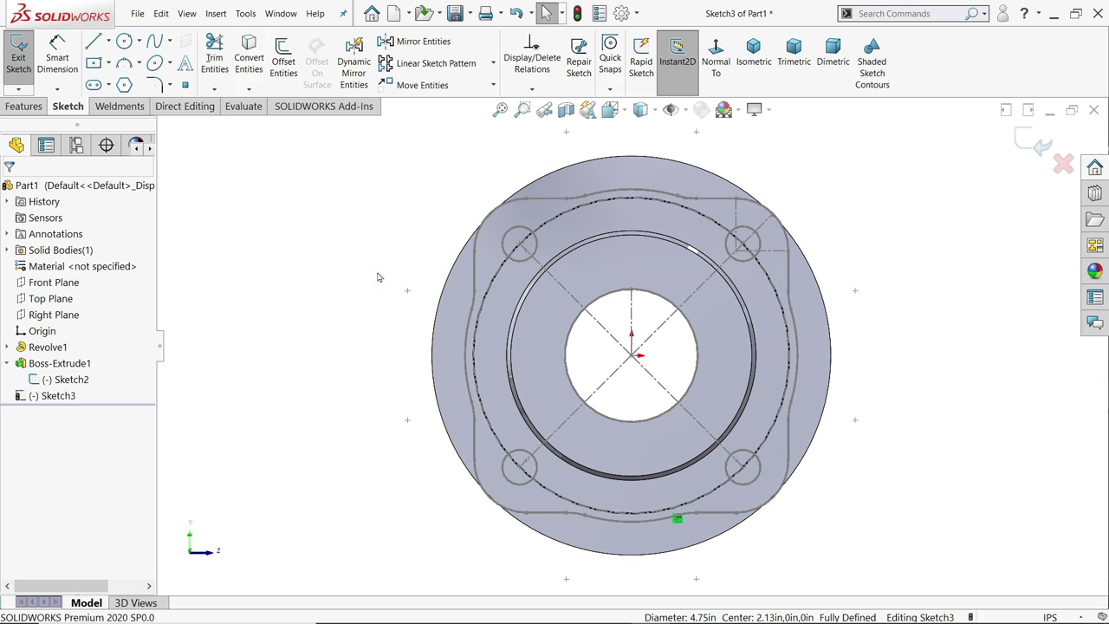
left_click_drag(519, 245, 631, 355)
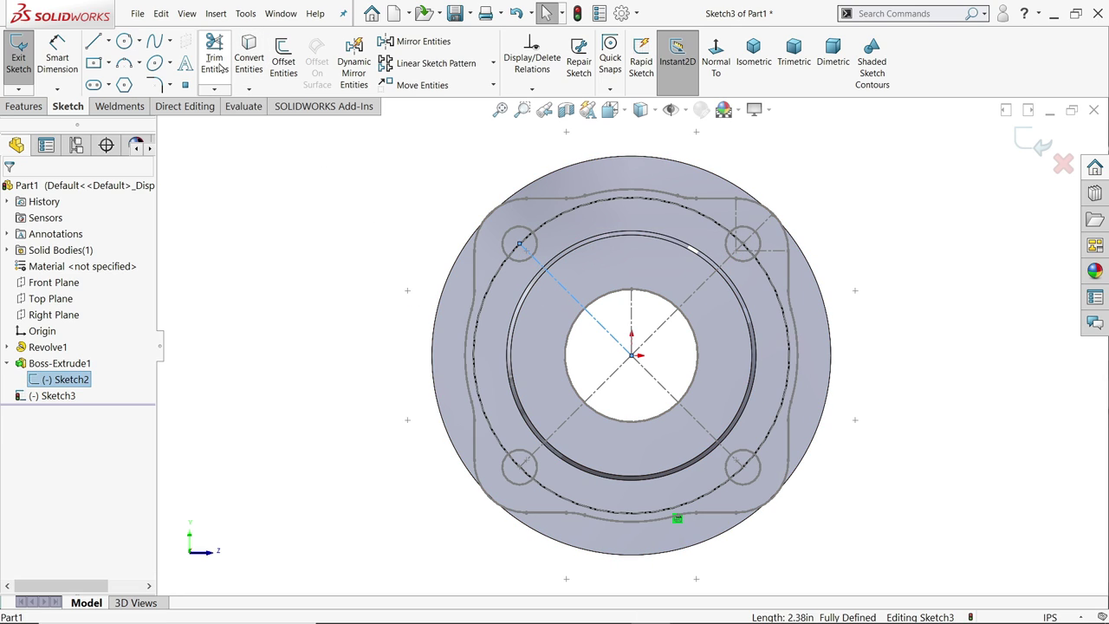
key("Escape")
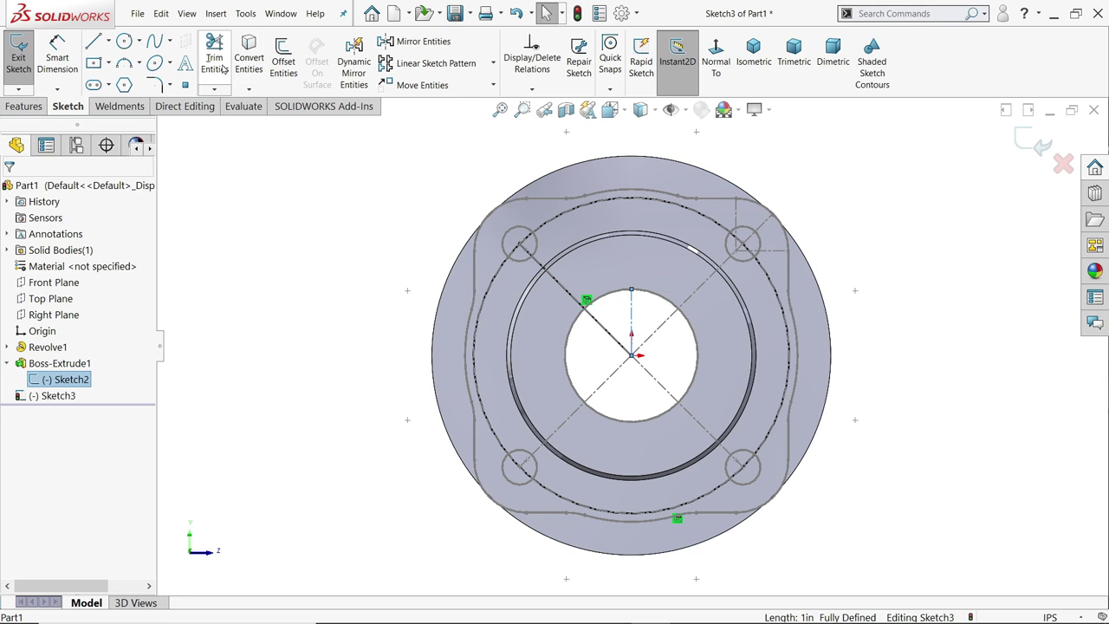
left_click(249, 60)
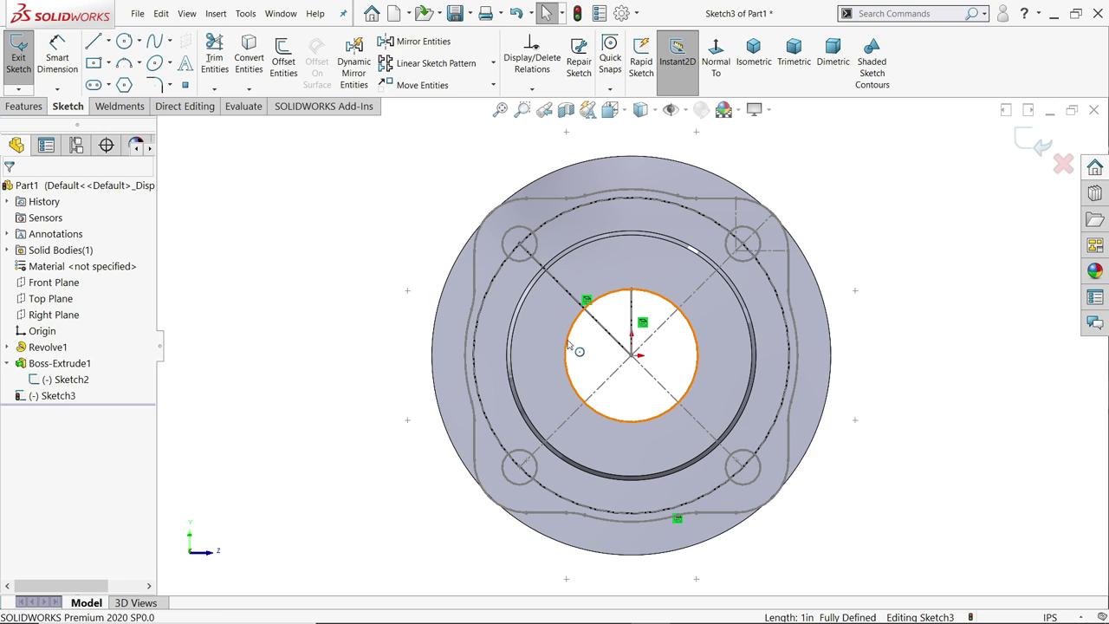
Step: Hide Sketch2 and make the bolt circle and diagonal line construction geometry
left_click(54, 379)
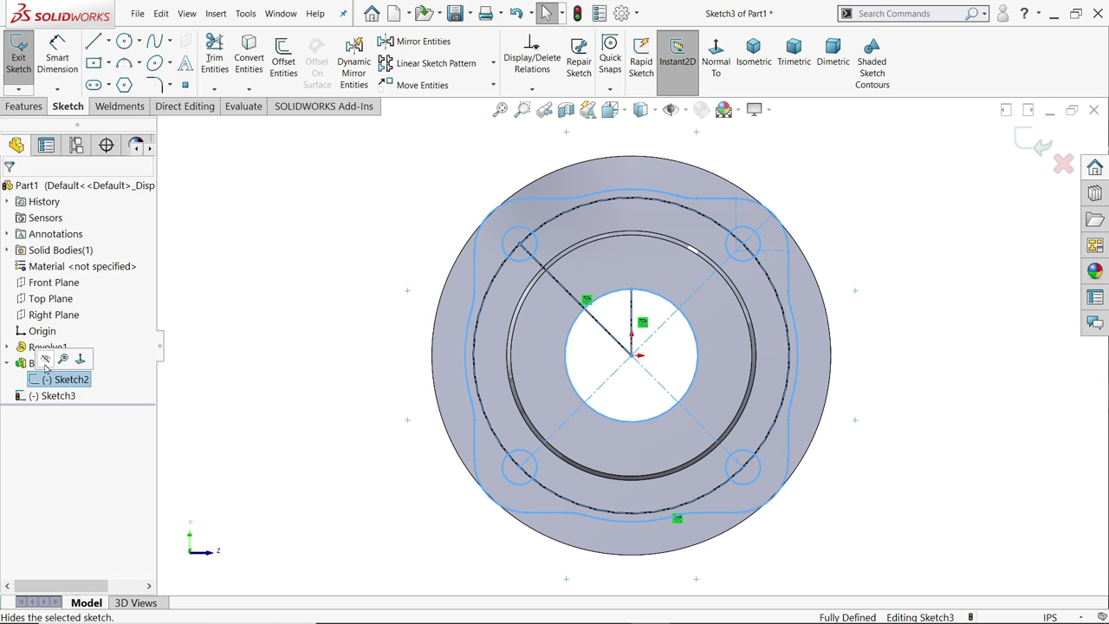
left_click(48, 364)
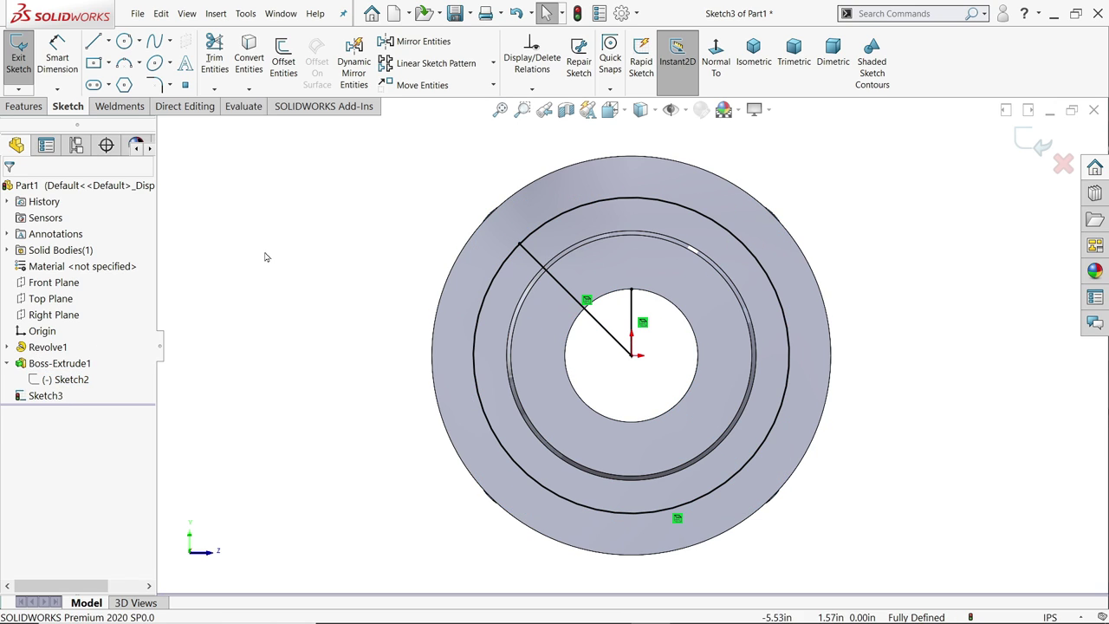
left_click(517, 254)
left_click(538, 264, "ctrl")
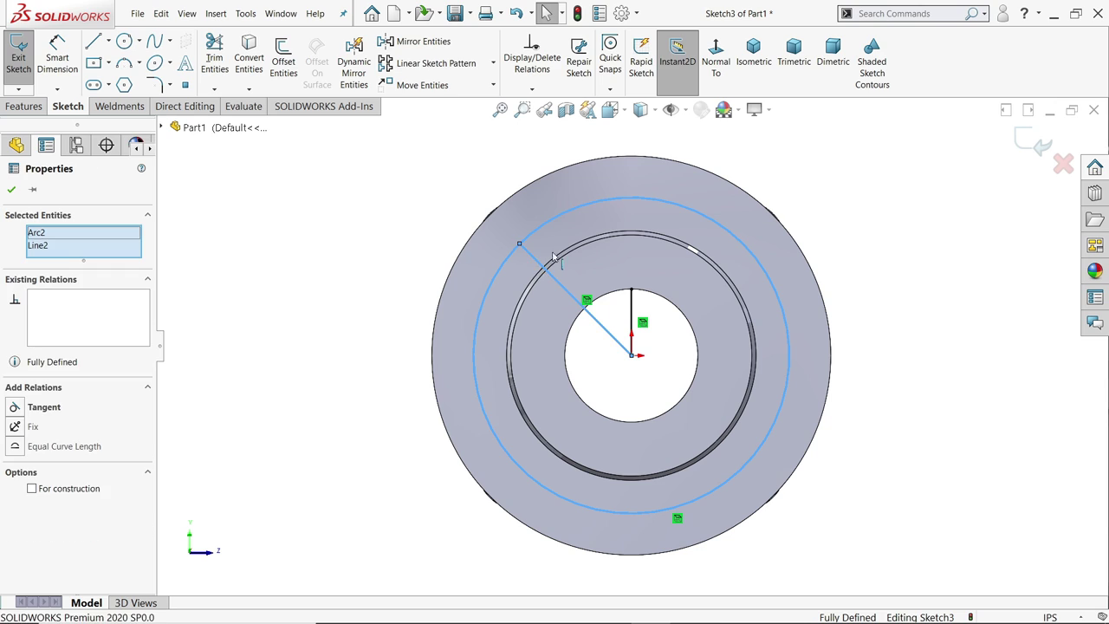
left_click(651, 225)
left_click(387, 224)
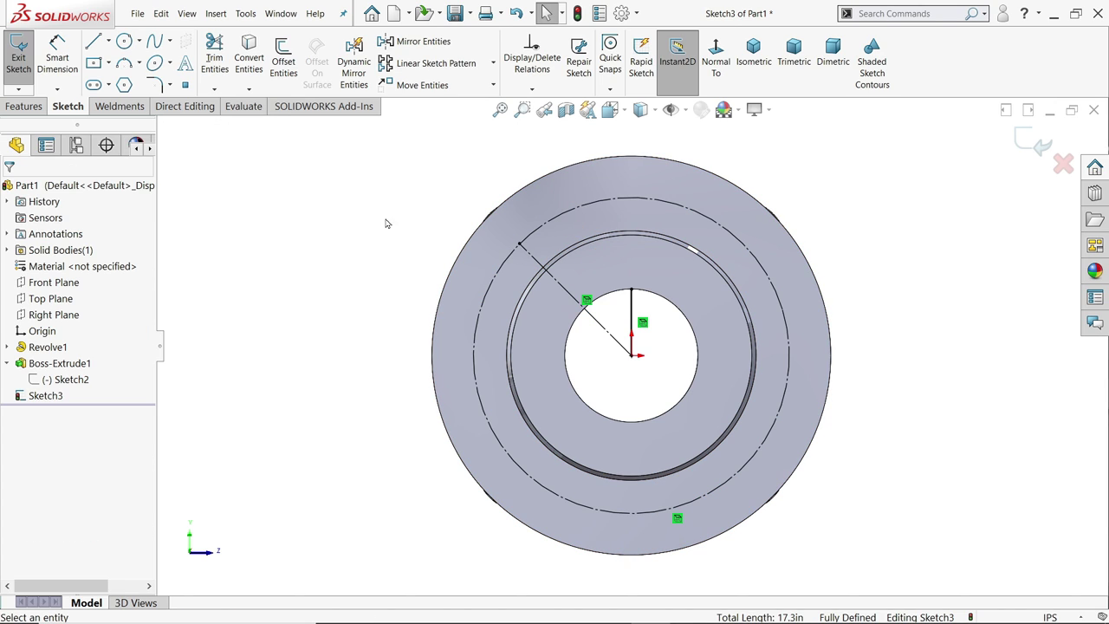
left_click(124, 40)
Step: Draw a Ø0.75 circle at the diagonal line's end and circularly pattern it with the line, 4 instances
left_click(520, 244)
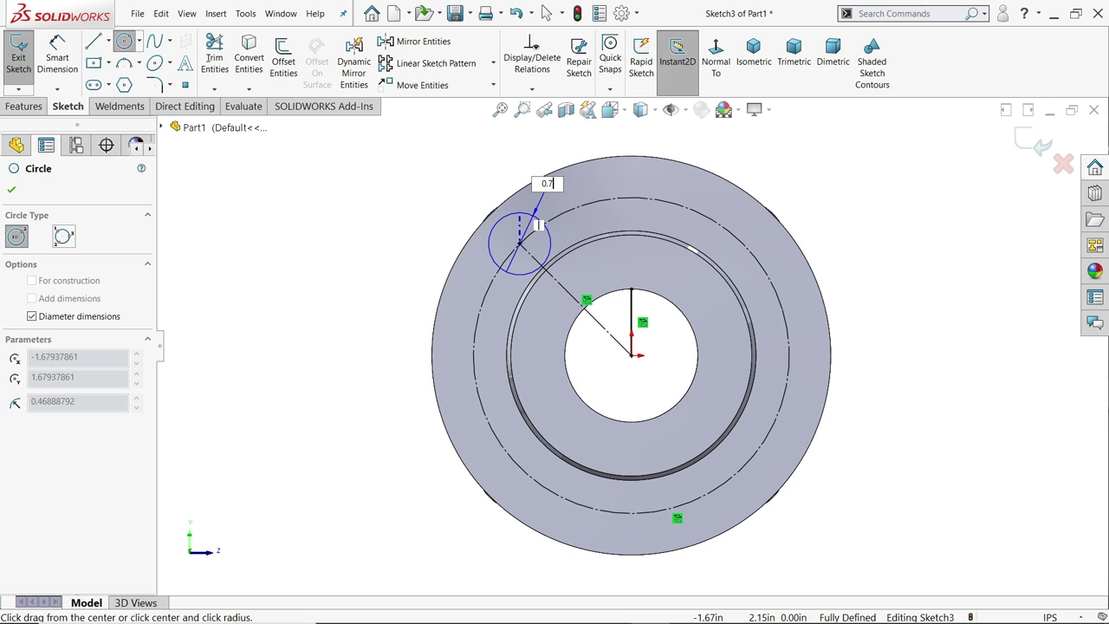
key("Return")
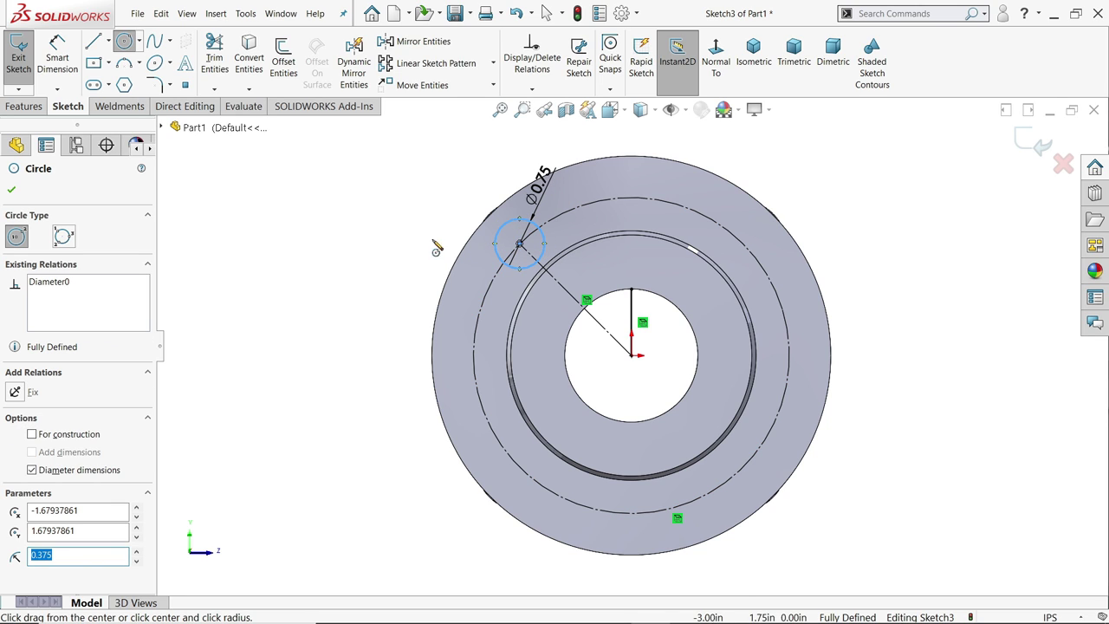
left_click(493, 63)
left_click(474, 100)
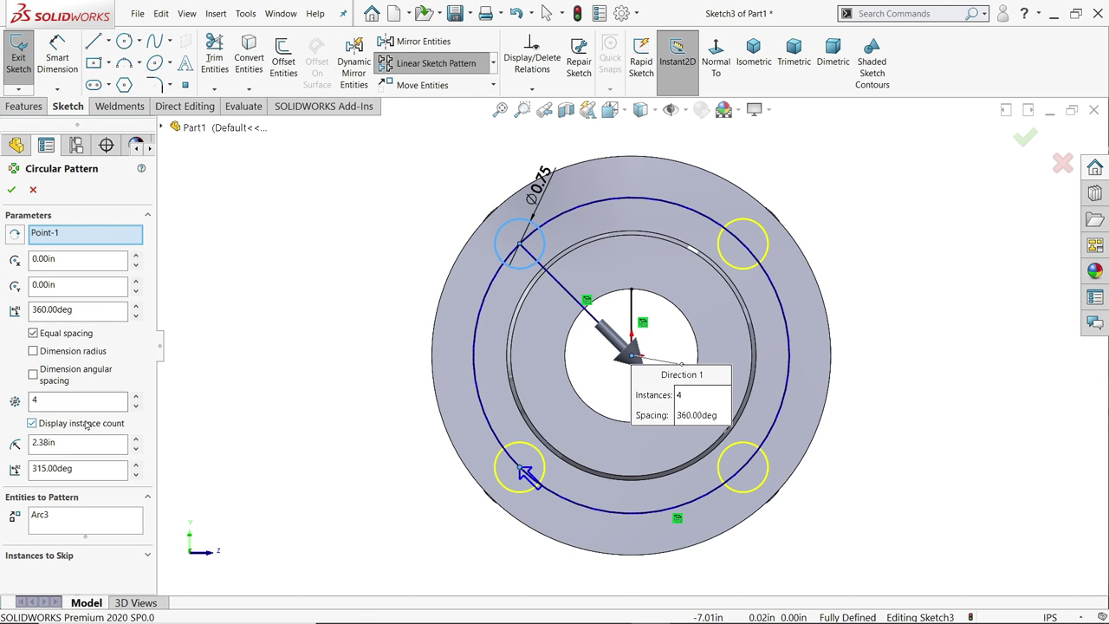
left_click(68, 527)
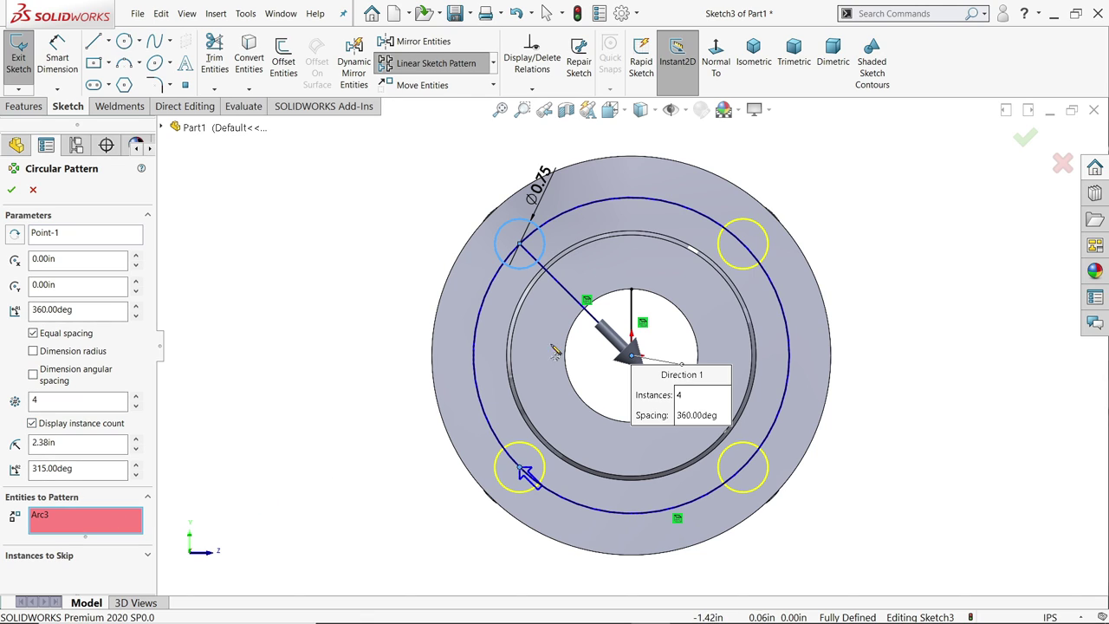
left_click(572, 299)
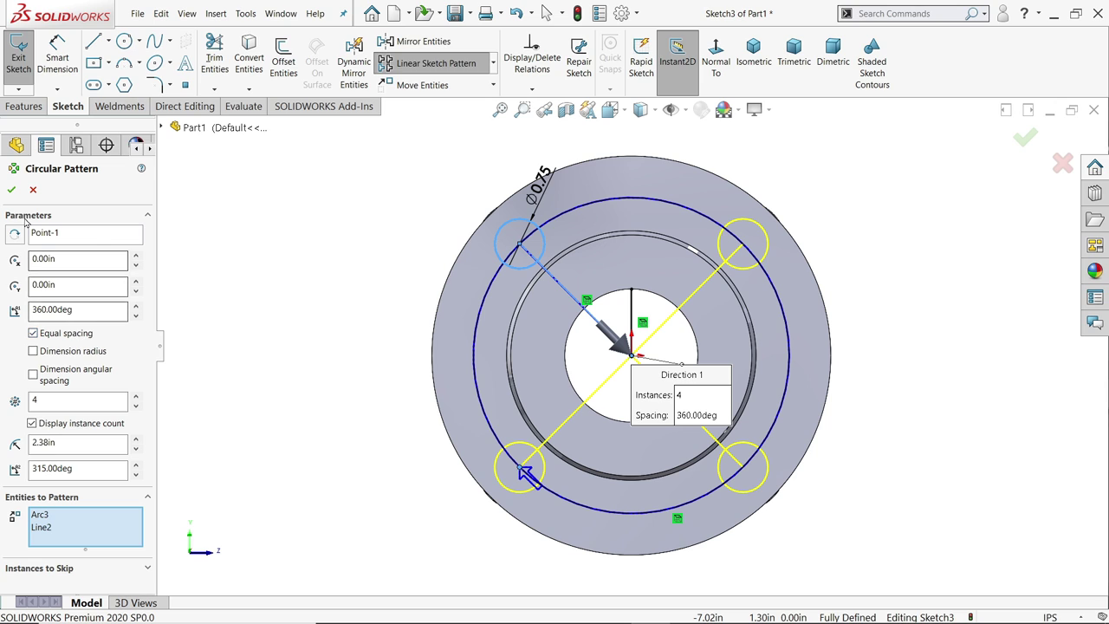
key("Return")
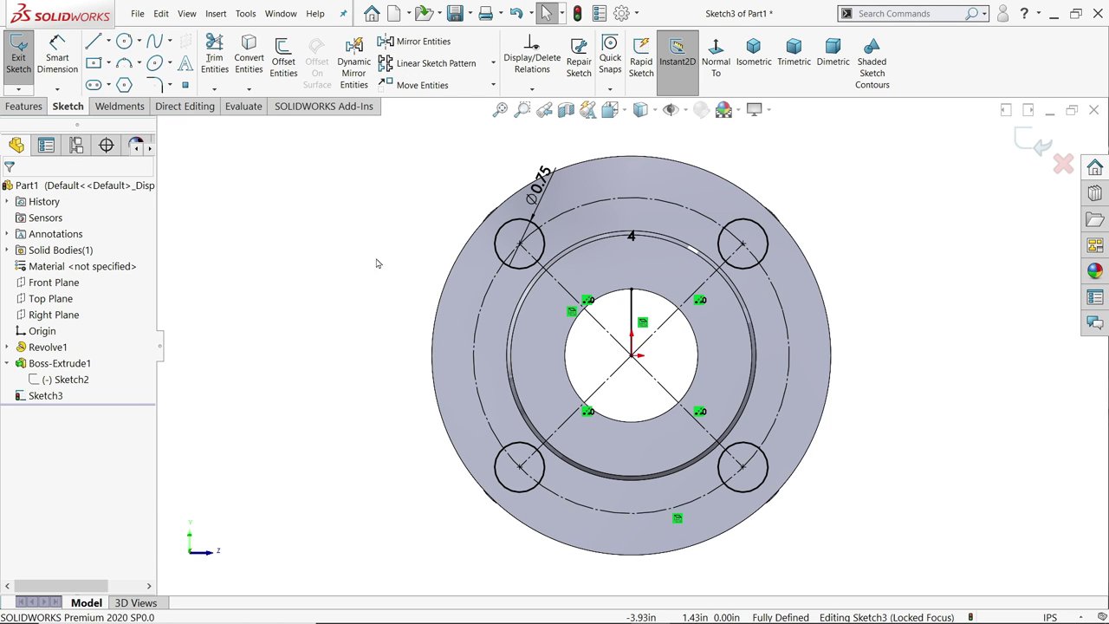
middle_click_drag(380, 234, 261, 208)
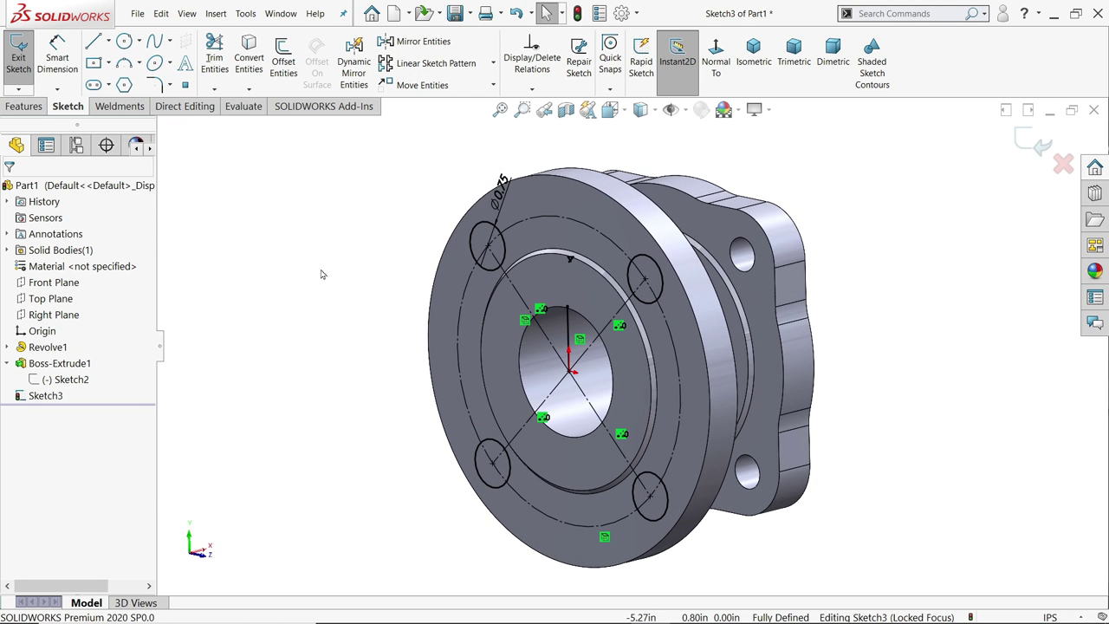
Step: Extruded-cut the four Ø0.75 hole circles Up To Next through the flange
left_click(24, 106)
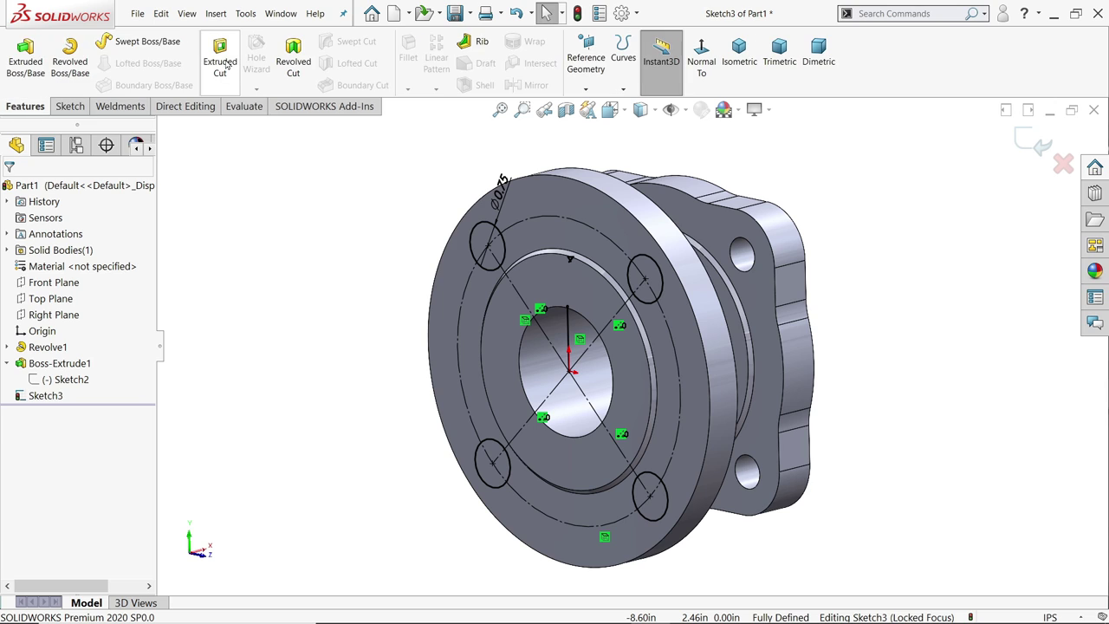
left_click(220, 61)
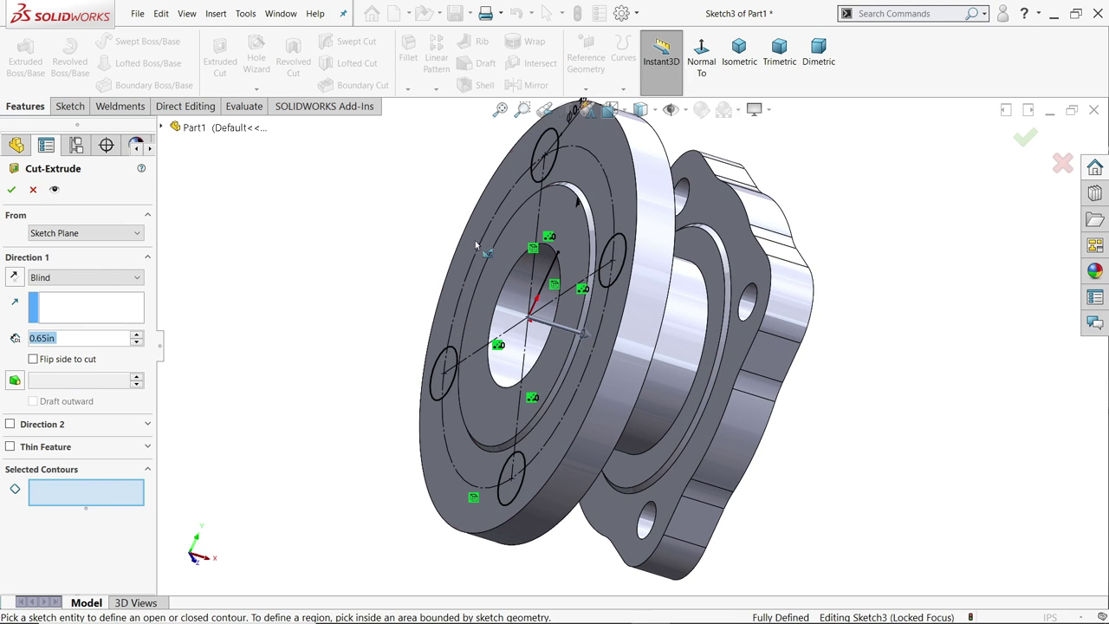
left_click(551, 161)
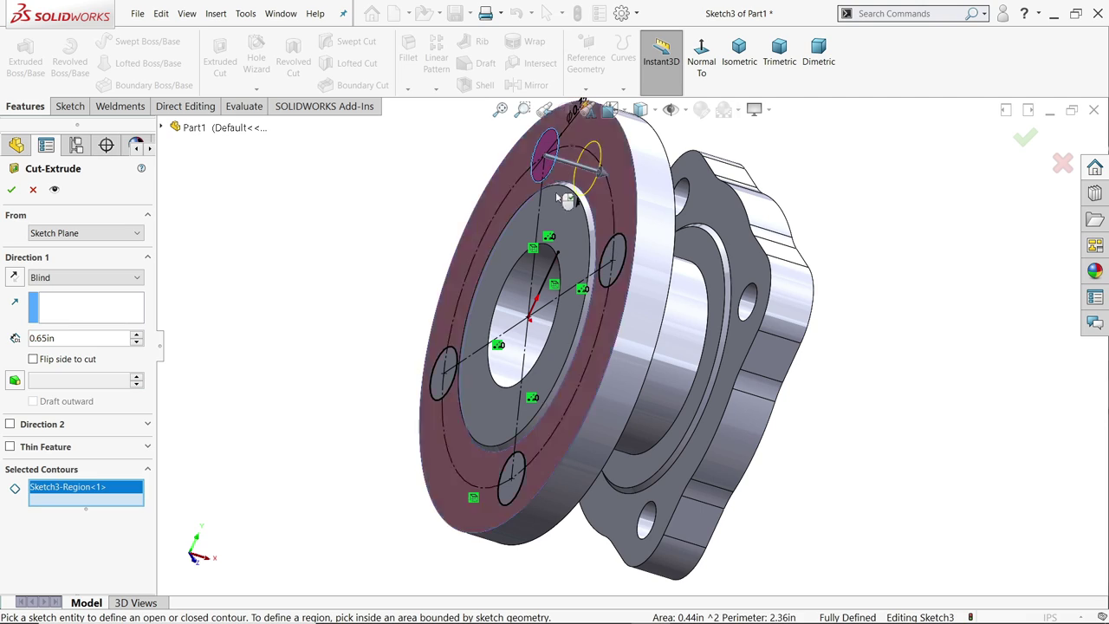
left_click(622, 266)
left_click(446, 375)
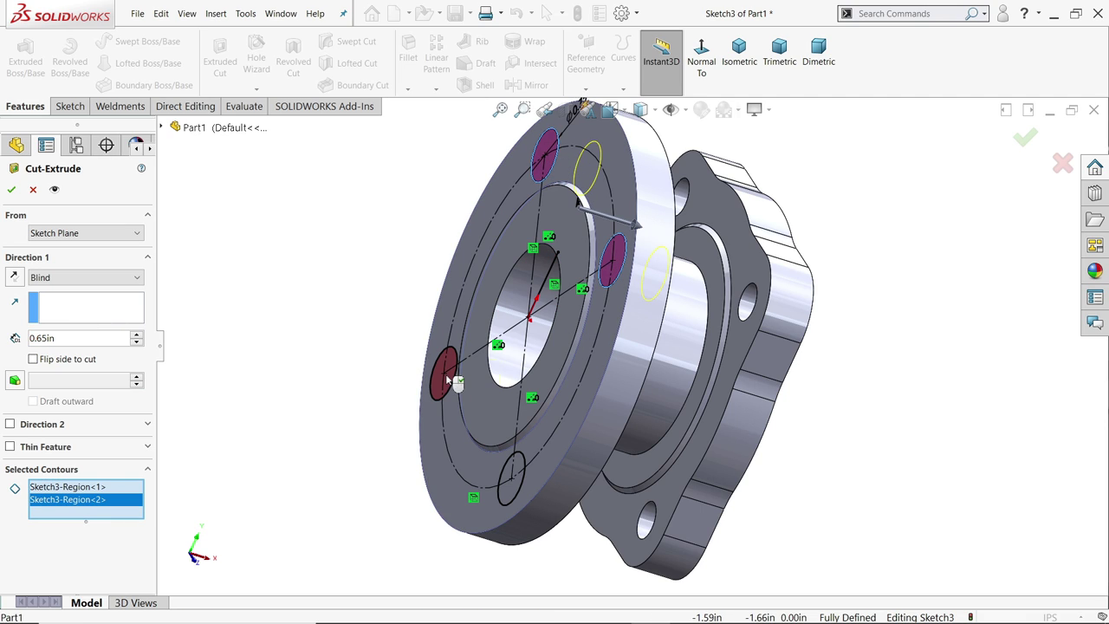
left_click(511, 475)
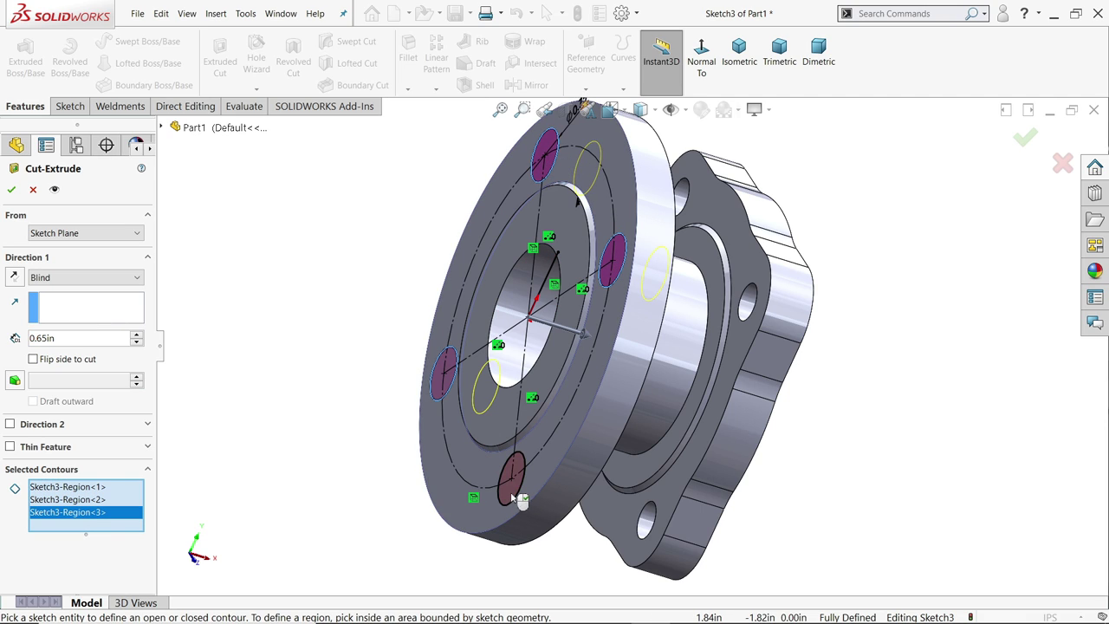
left_click(78, 279)
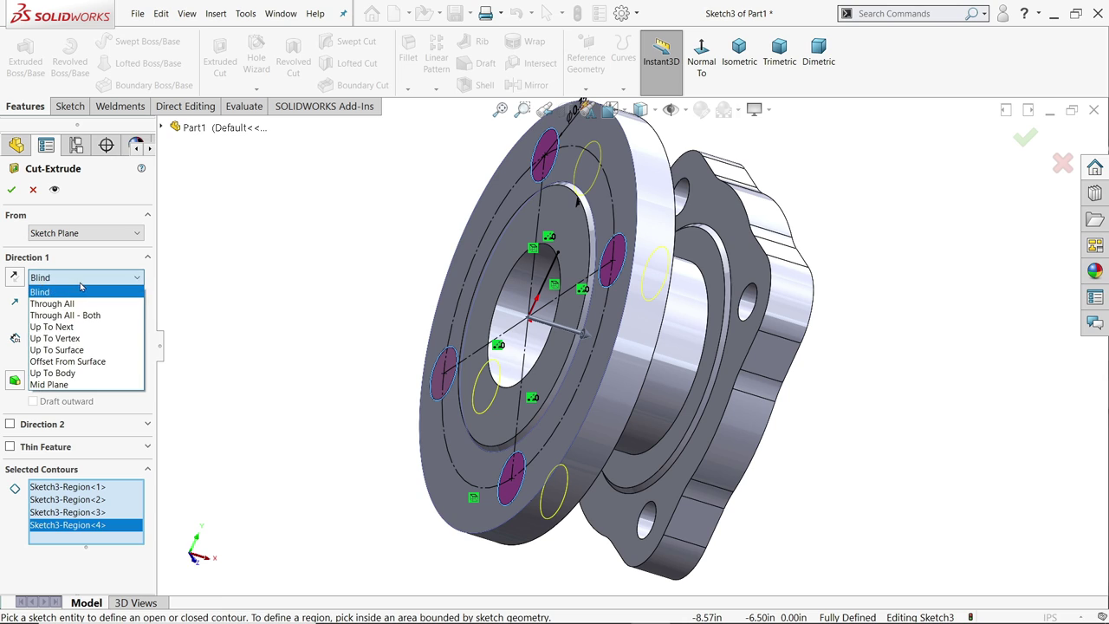
left_click(60, 327)
middle_click_drag(228, 338, 191, 311)
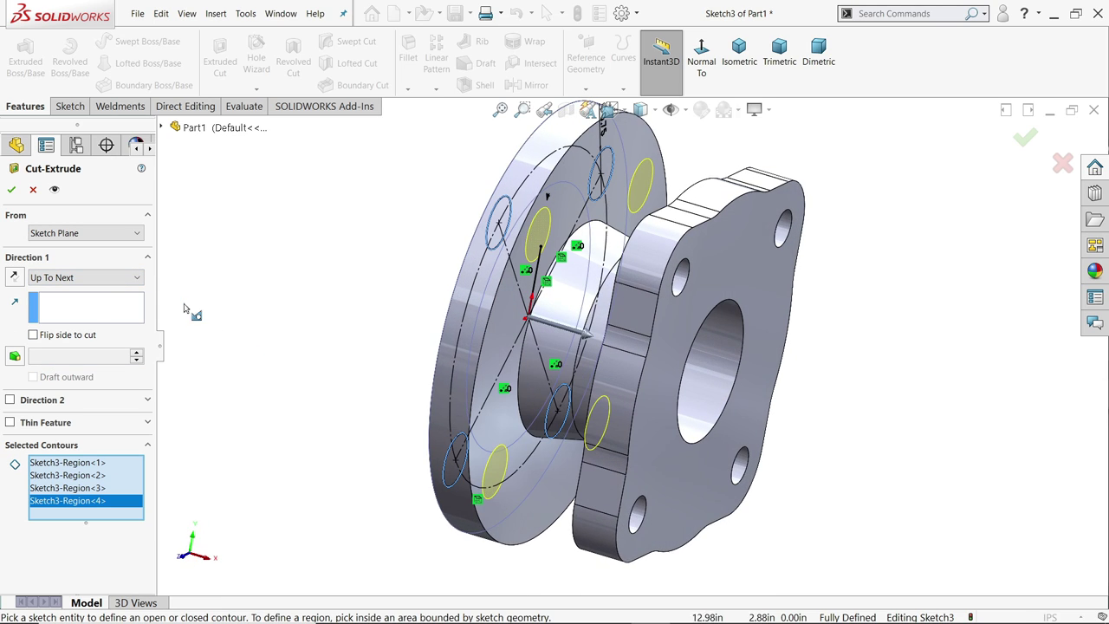
left_click(11, 189)
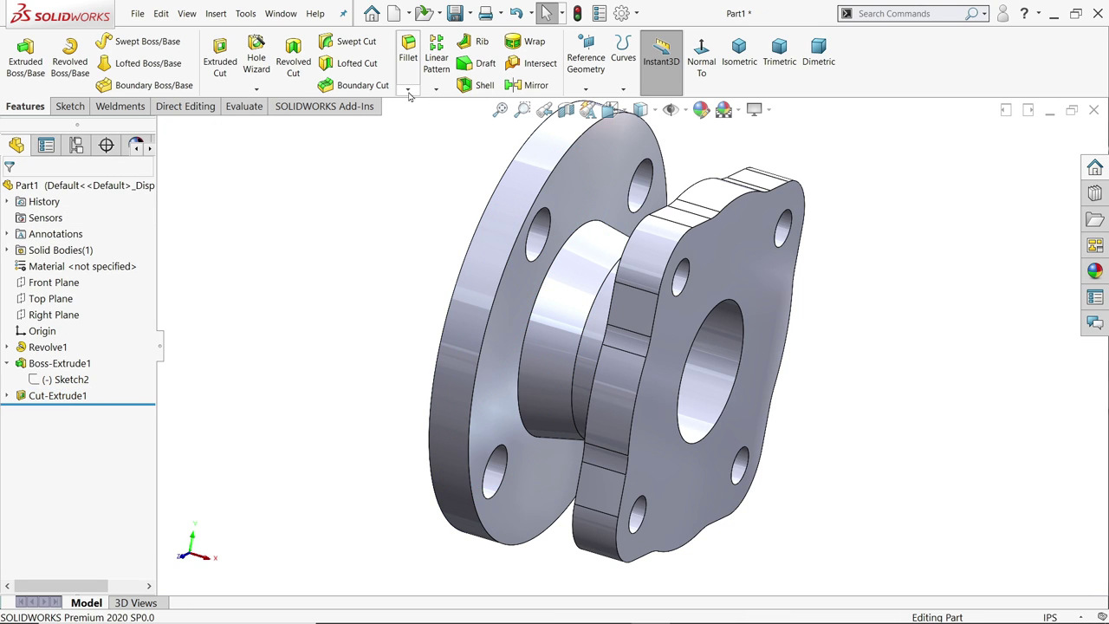
left_click(407, 90)
Step: Begin a 0.032 in chamfer on the flange's outer rim and three flange holes
left_click(425, 121)
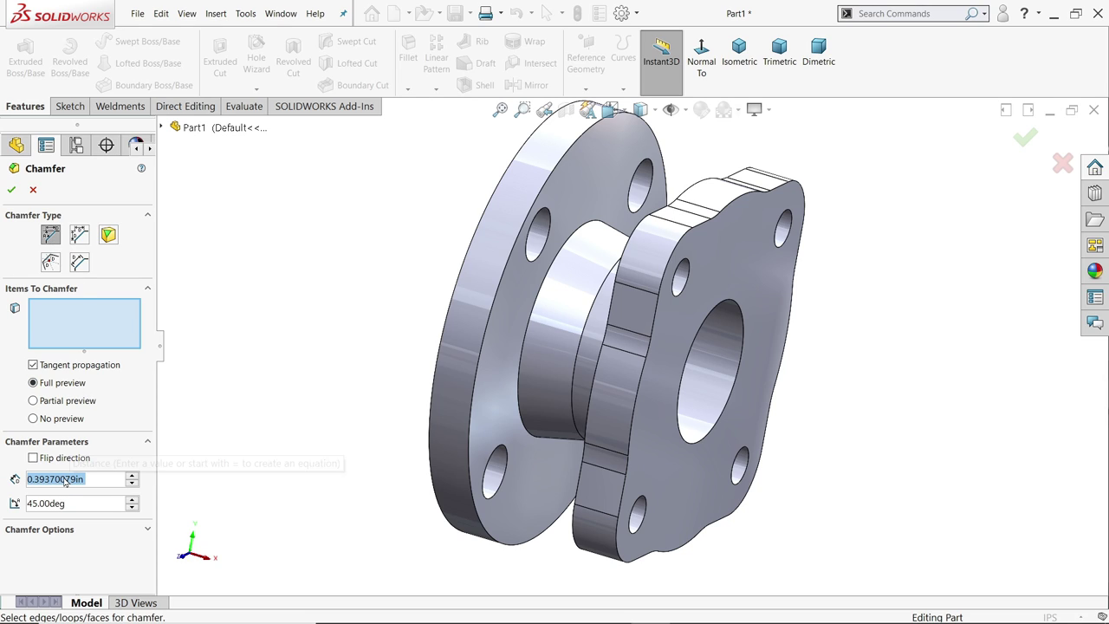
type("0.0")
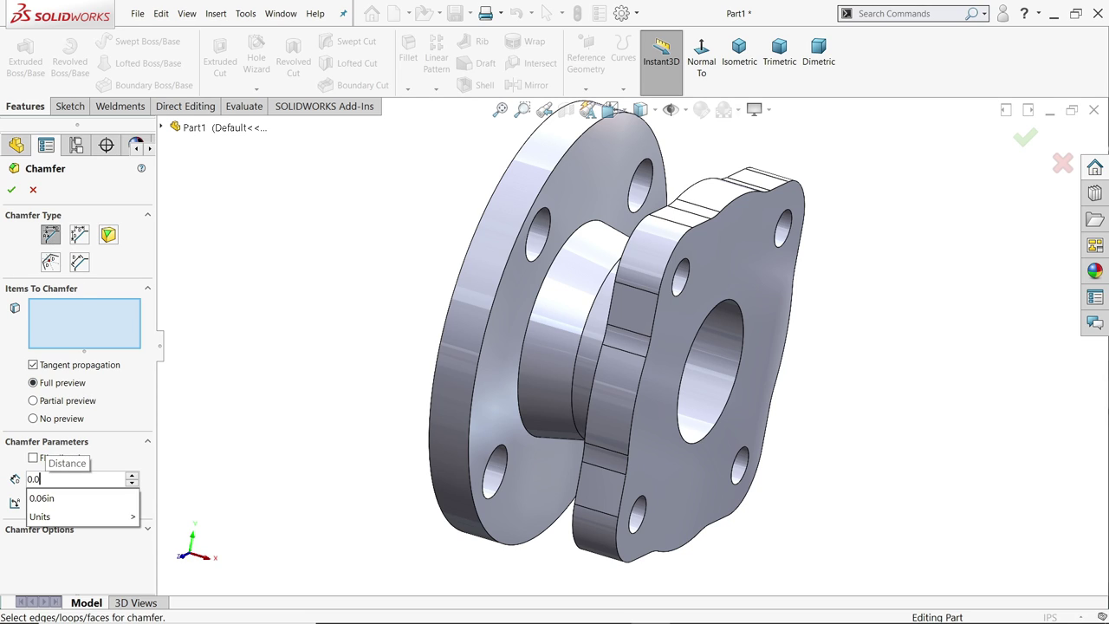
type("32")
key("Return")
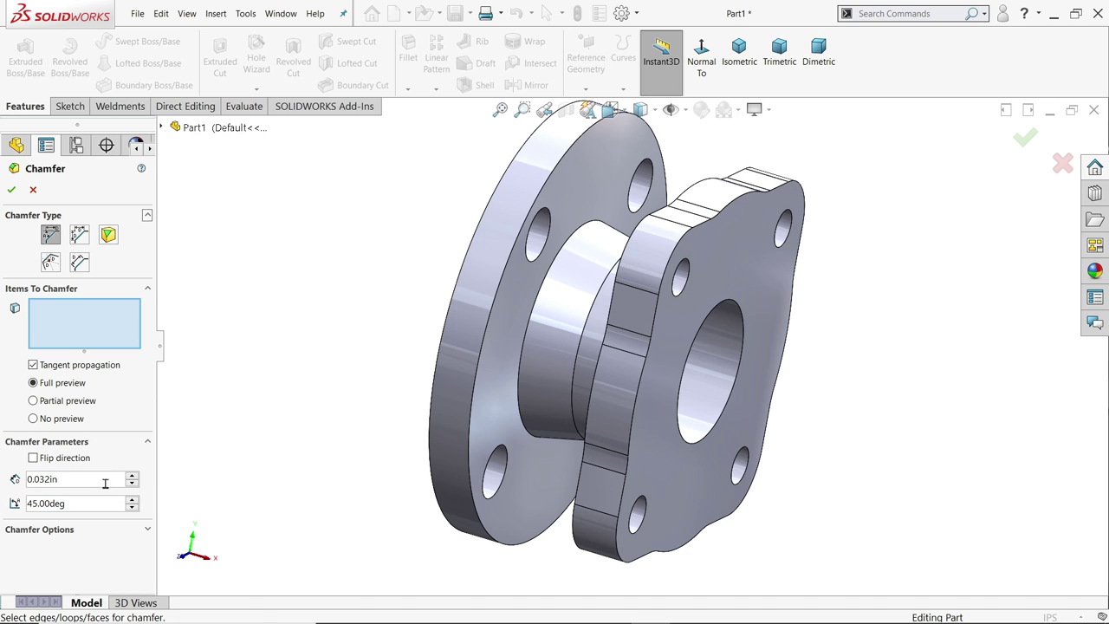
left_click(457, 346)
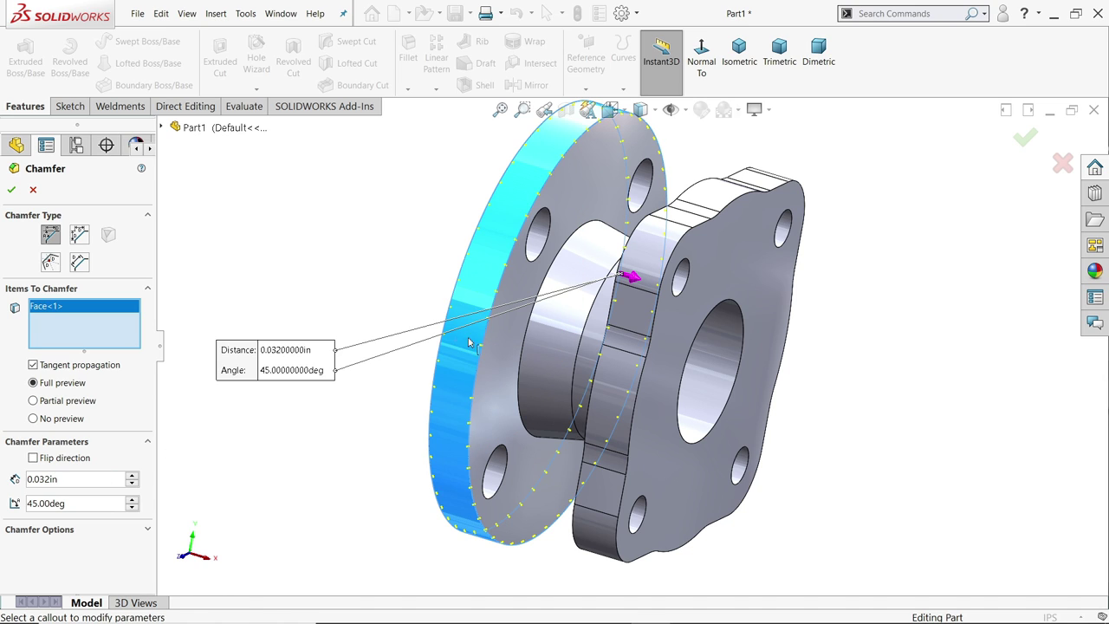
left_click(541, 243)
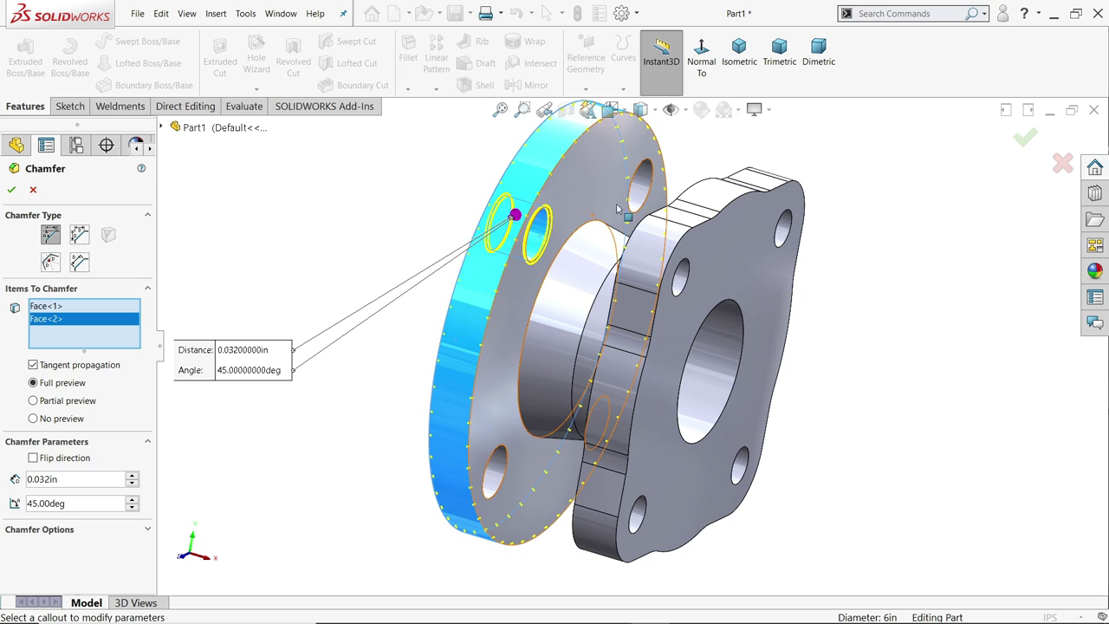
left_click(638, 184)
left_click(496, 475)
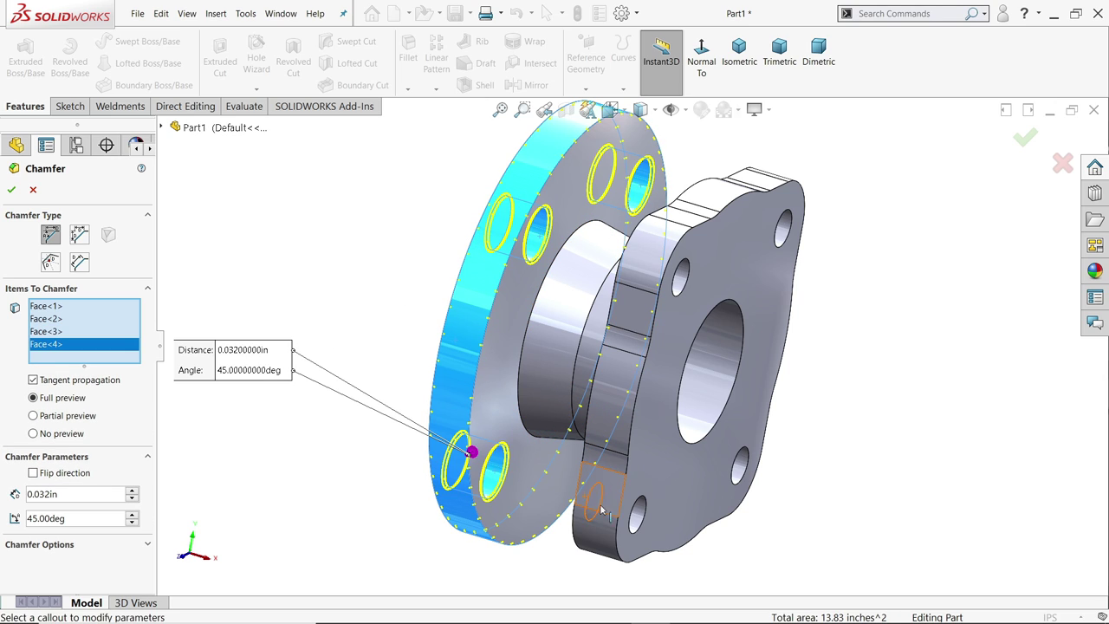
Step: Add the boss holes and the last flange hole to the chamfer and apply it
left_click(624, 520)
left_click(739, 470)
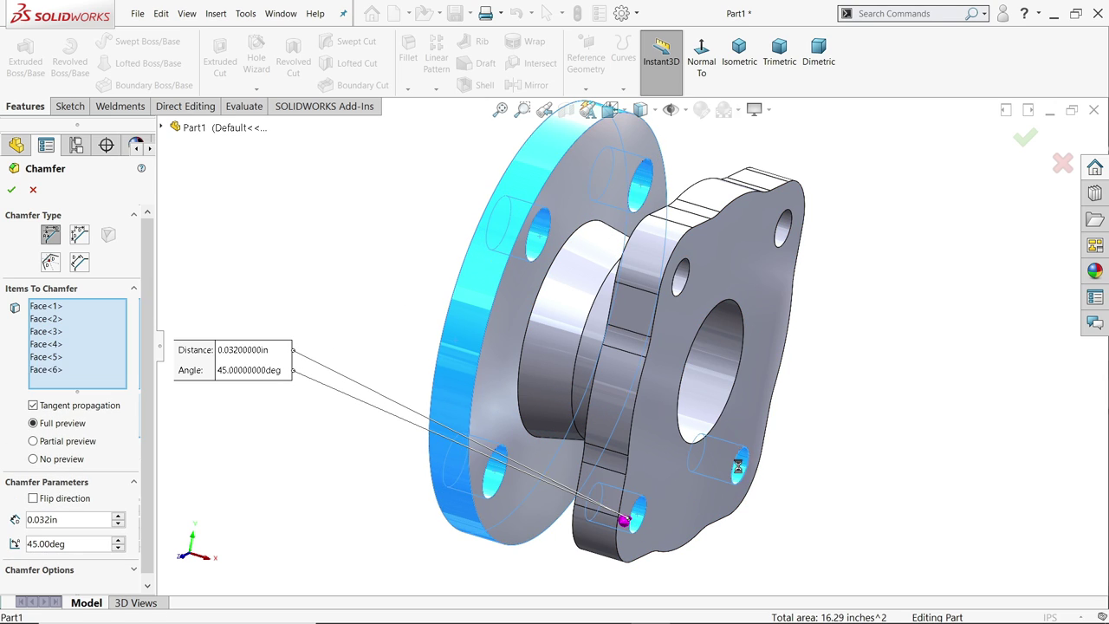
left_click(775, 232)
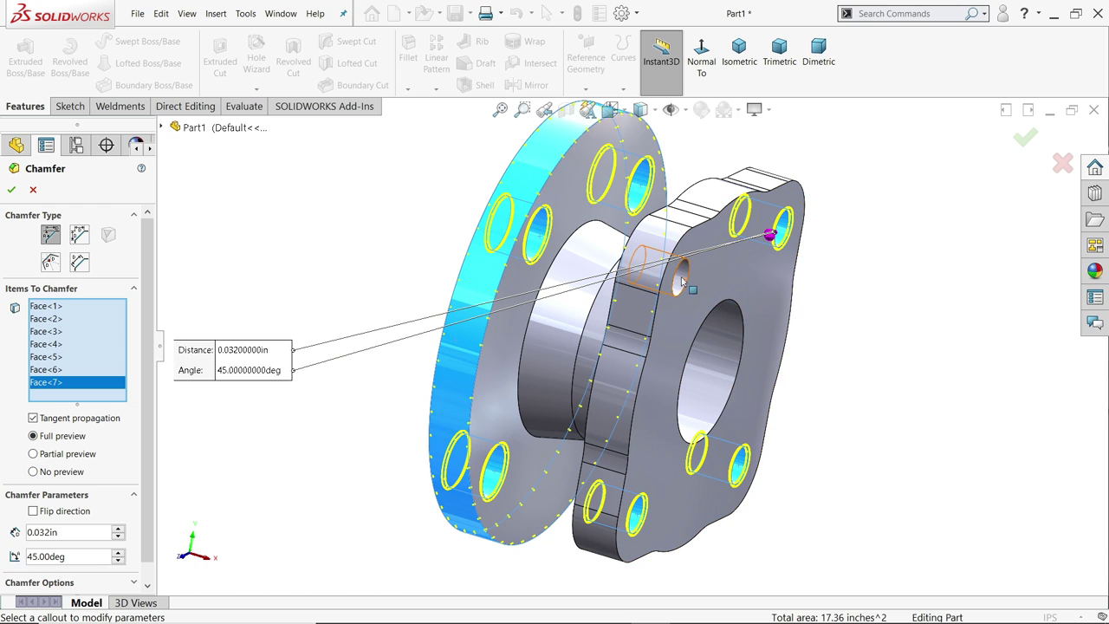
left_click(683, 281)
middle_click_drag(683, 281, 901, 326)
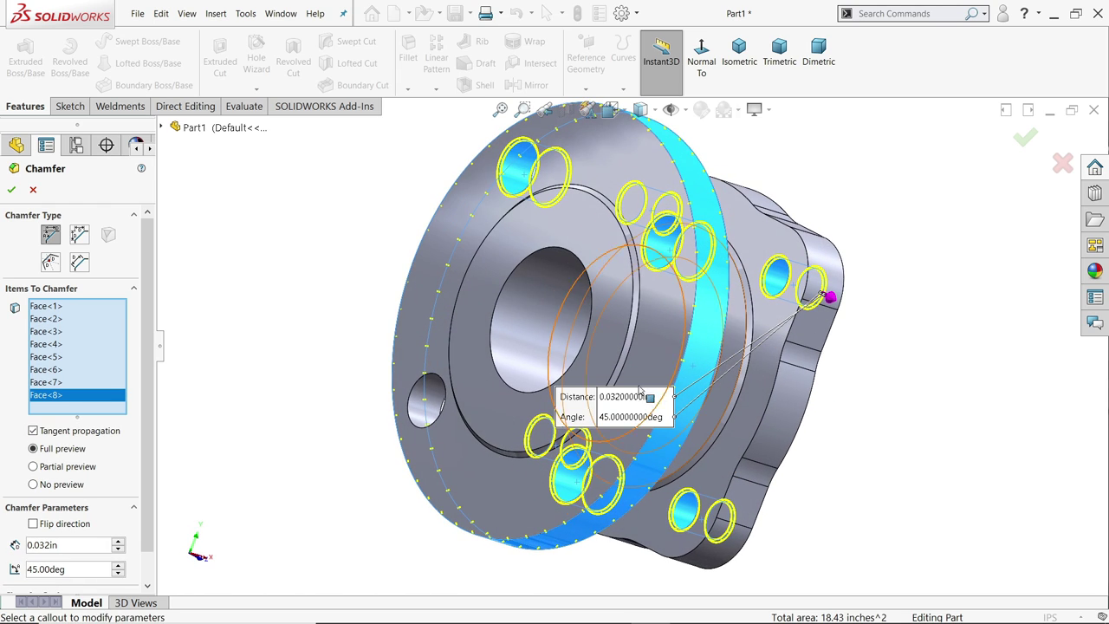
left_click(431, 408)
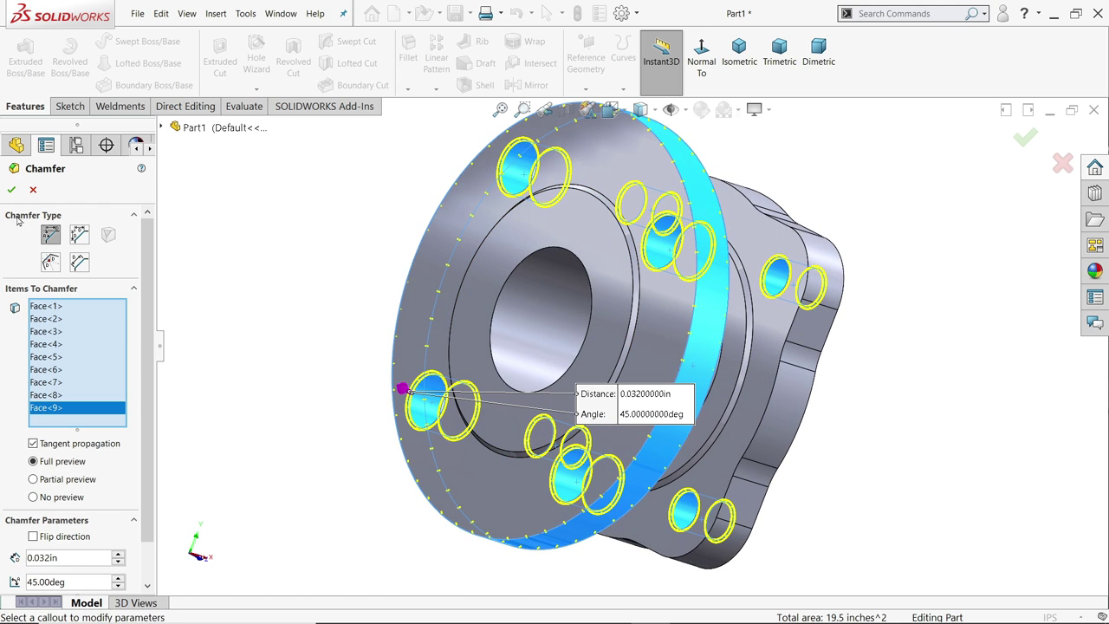
left_click(12, 189)
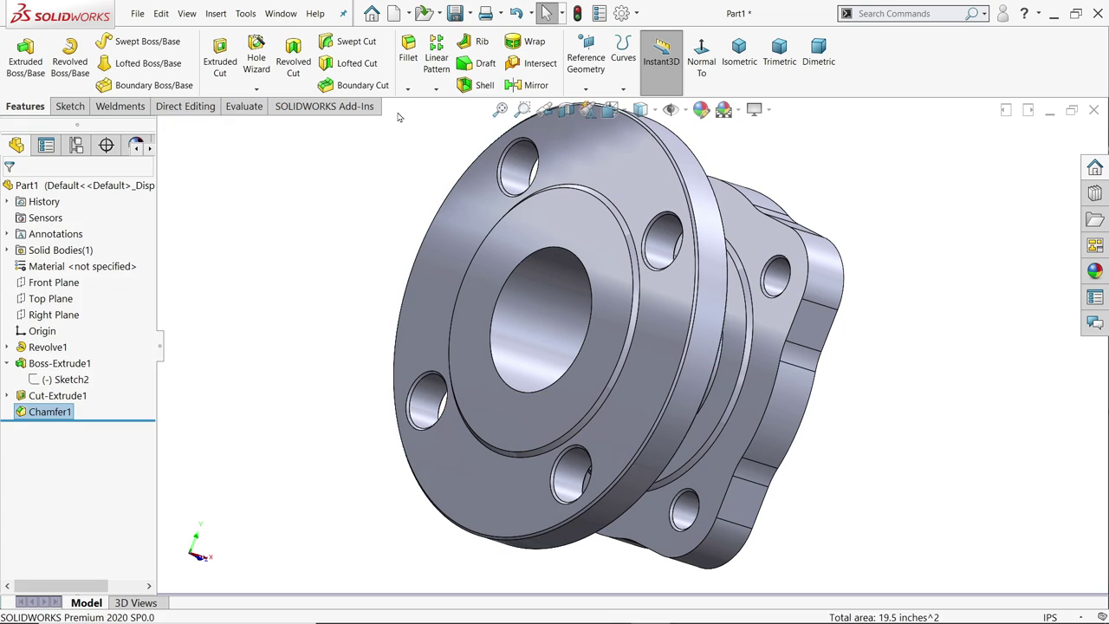
left_click(407, 89)
left_click(423, 119)
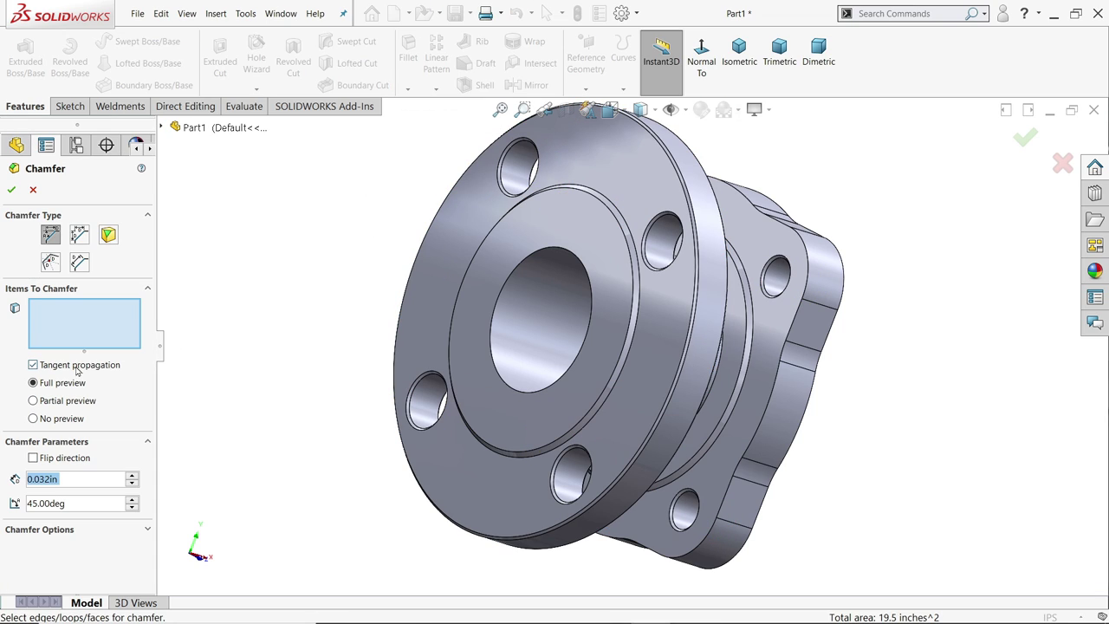
Step: Chamfer both ends of the central bore by 0.125 in
type("0.125")
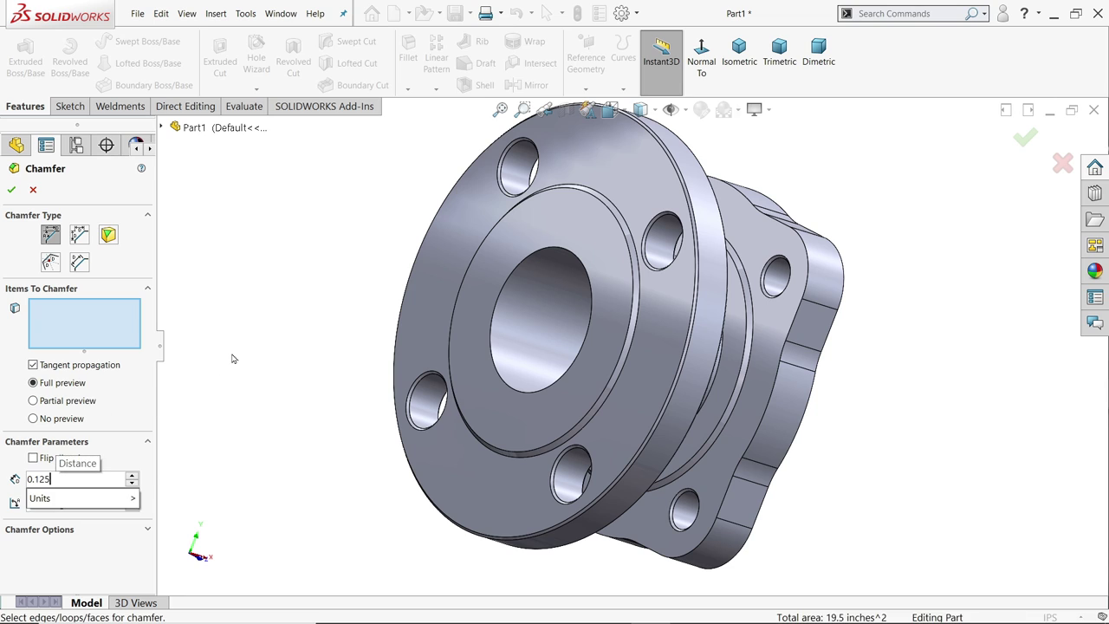
key("Return")
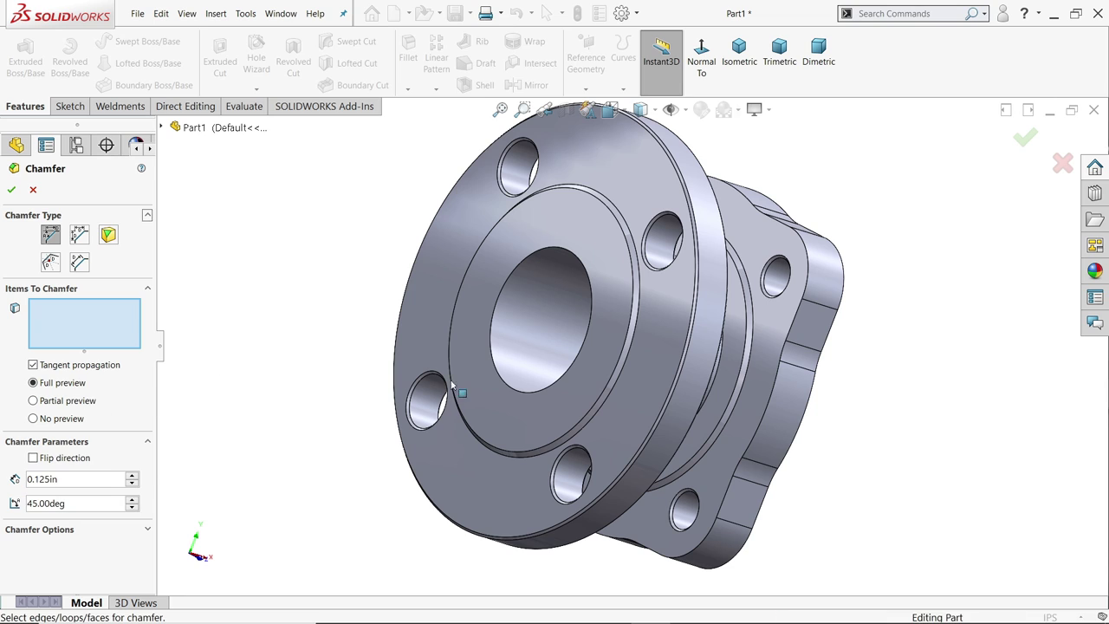
left_click(532, 320)
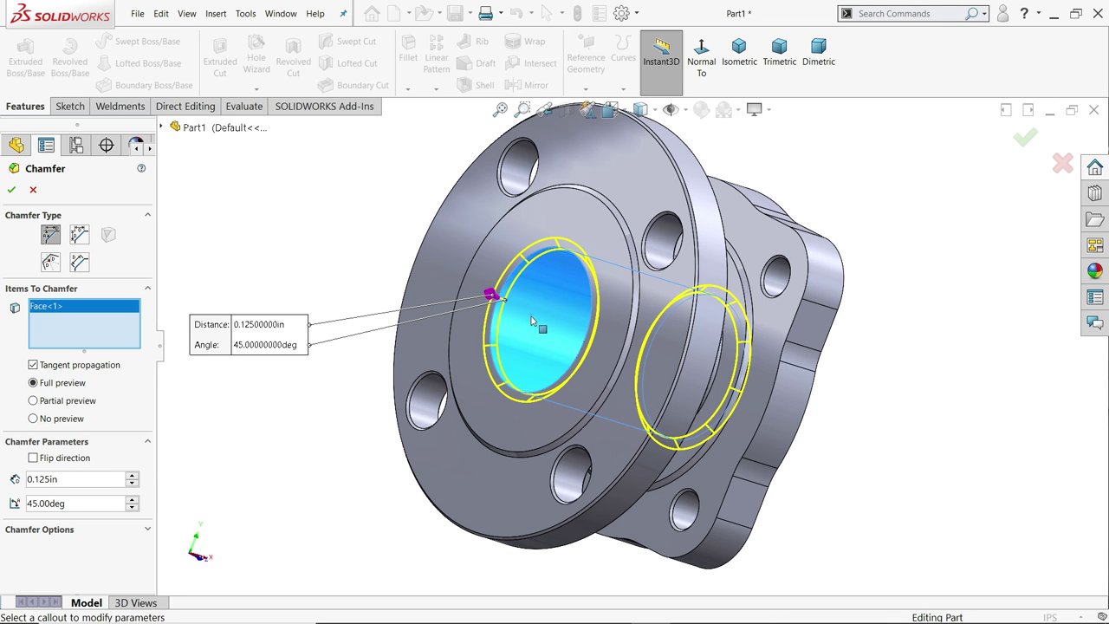
middle_click_drag(532, 320, 1, 247)
left_click(10, 191)
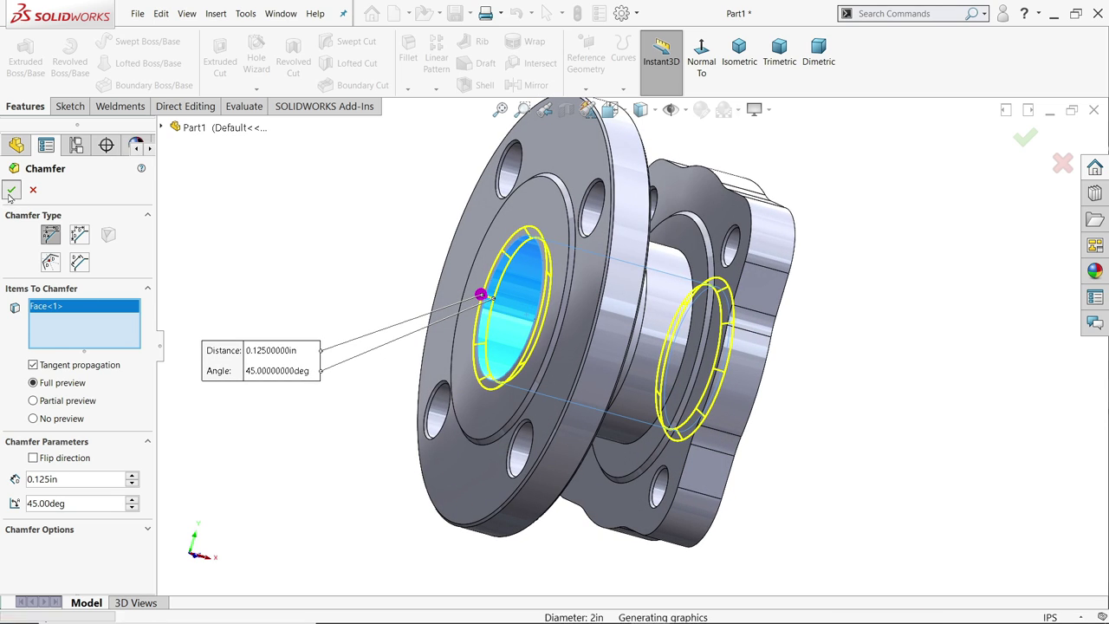
Step: Fillet the hub's edges at the boss and at the flange with a 0.06 in radius
left_click(411, 57)
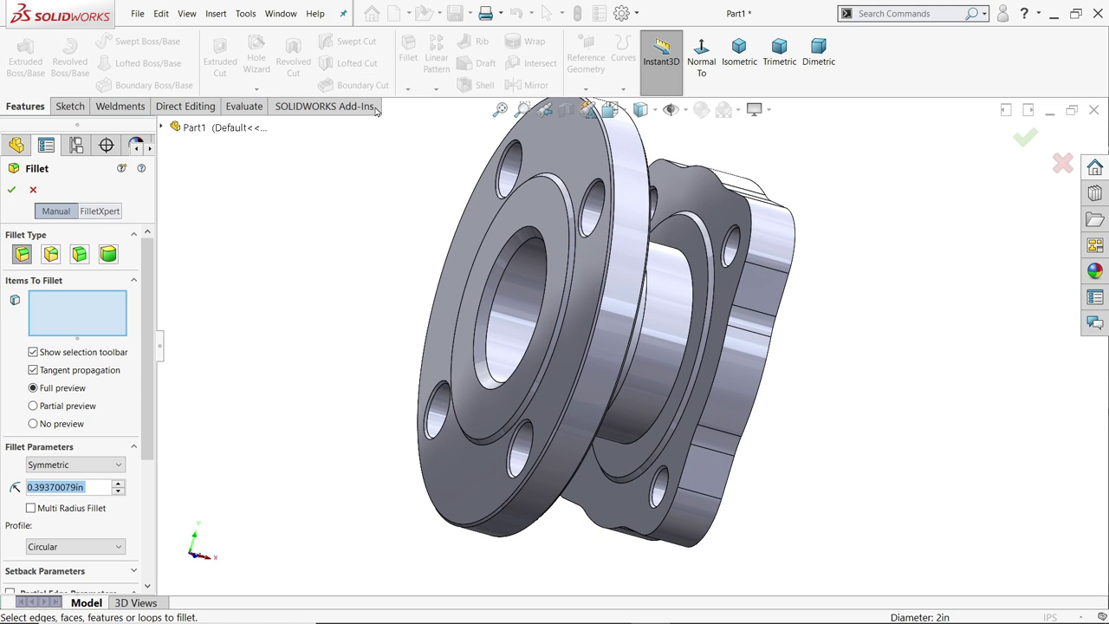
type("0.06")
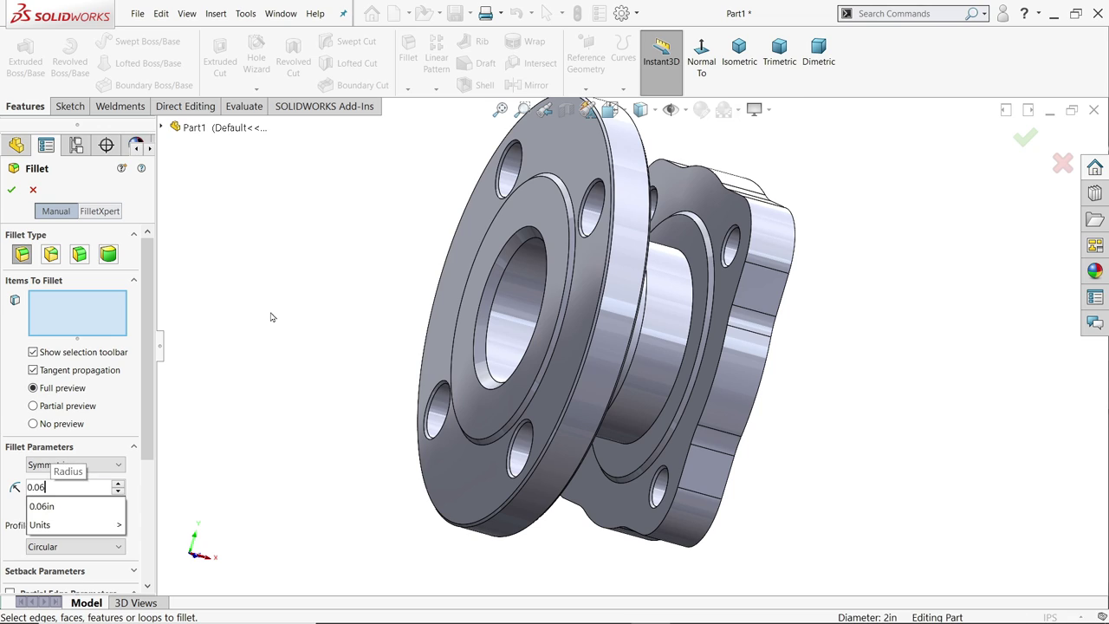
key("Return")
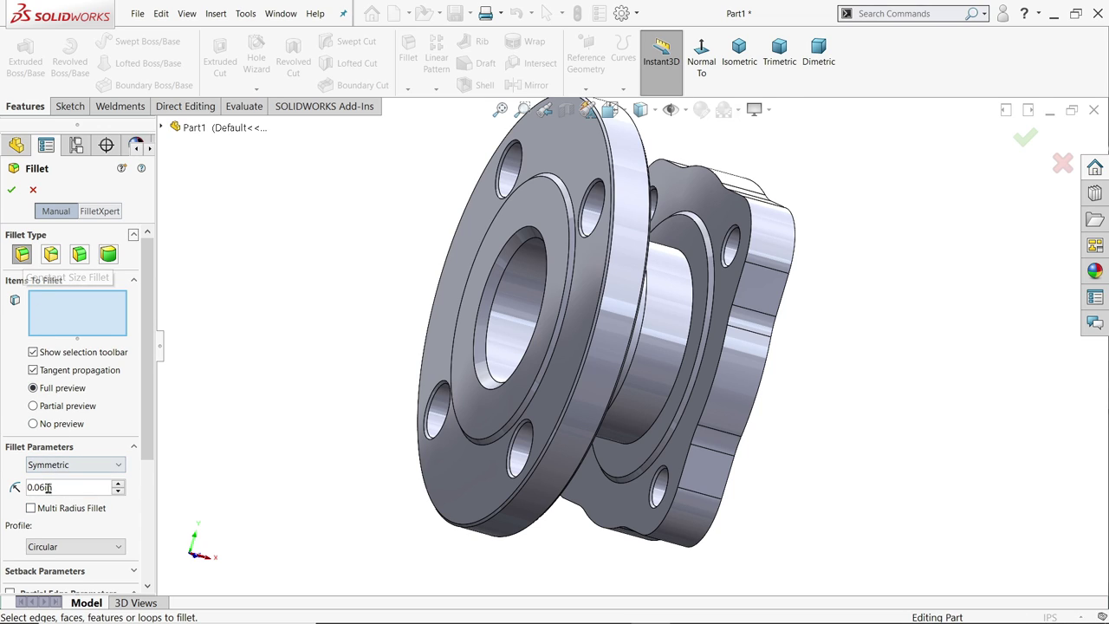
middle_click_drag(292, 376, 564, 366)
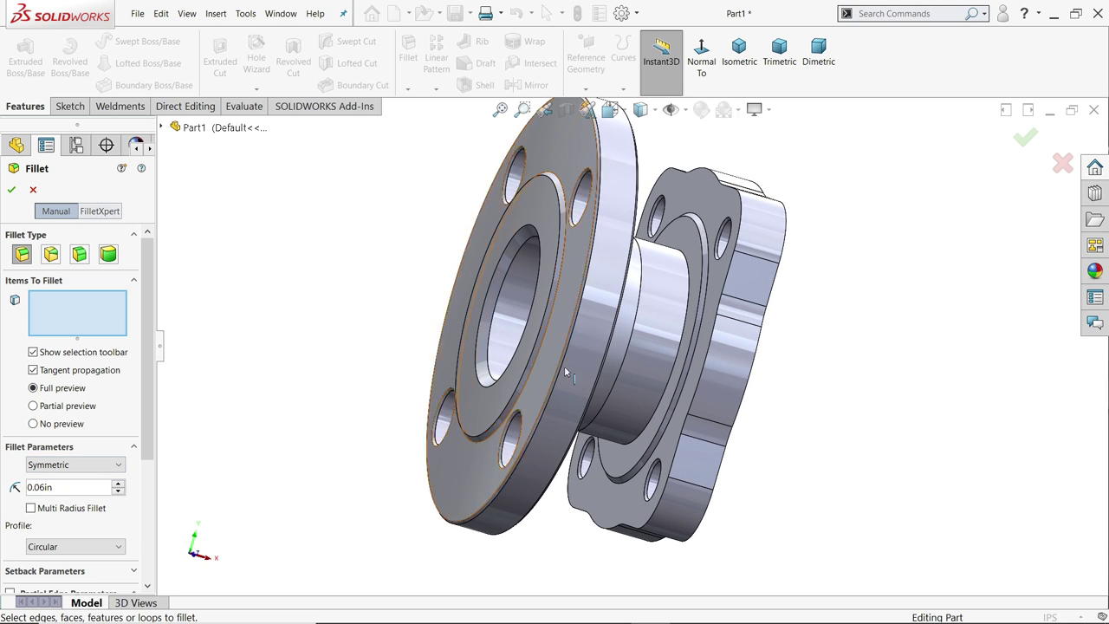
left_click(670, 371)
middle_click_drag(670, 371, 520, 321)
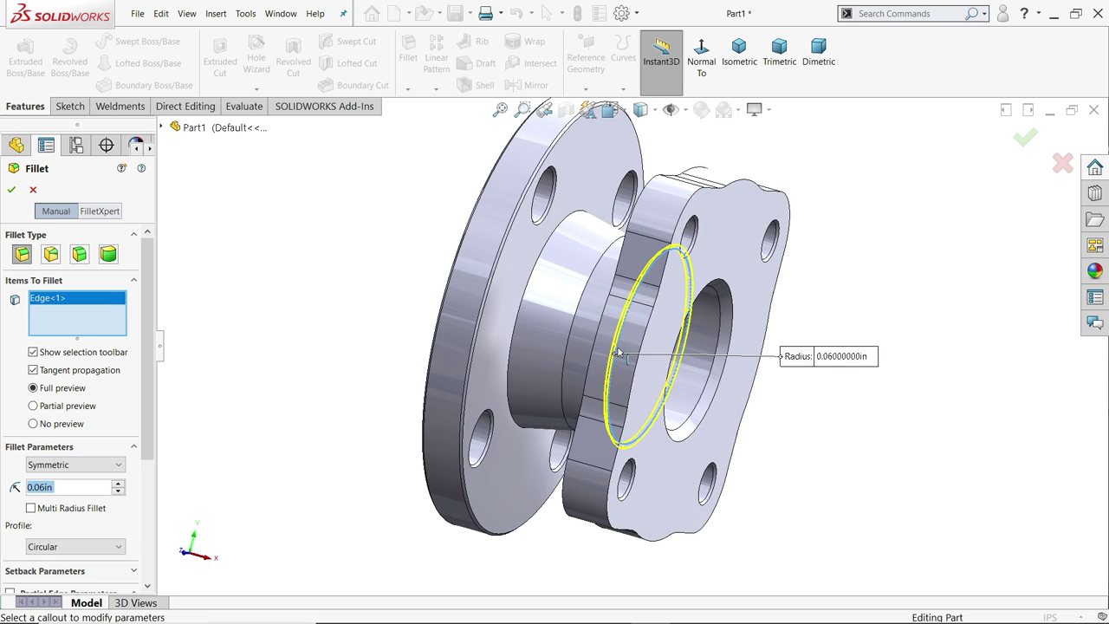
left_click(519, 317)
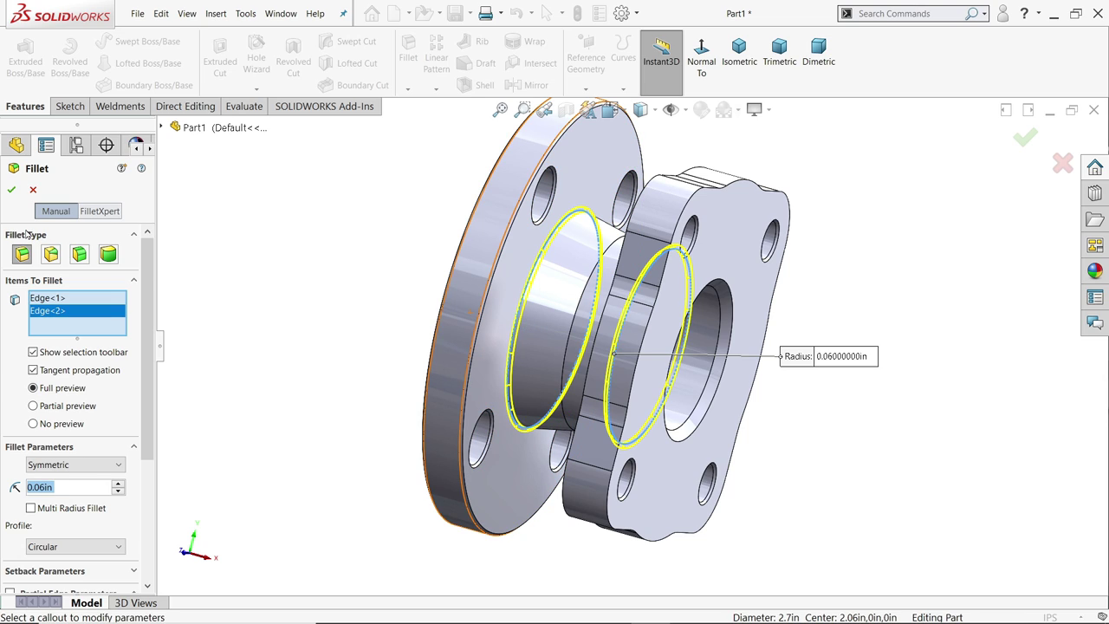
left_click(12, 191)
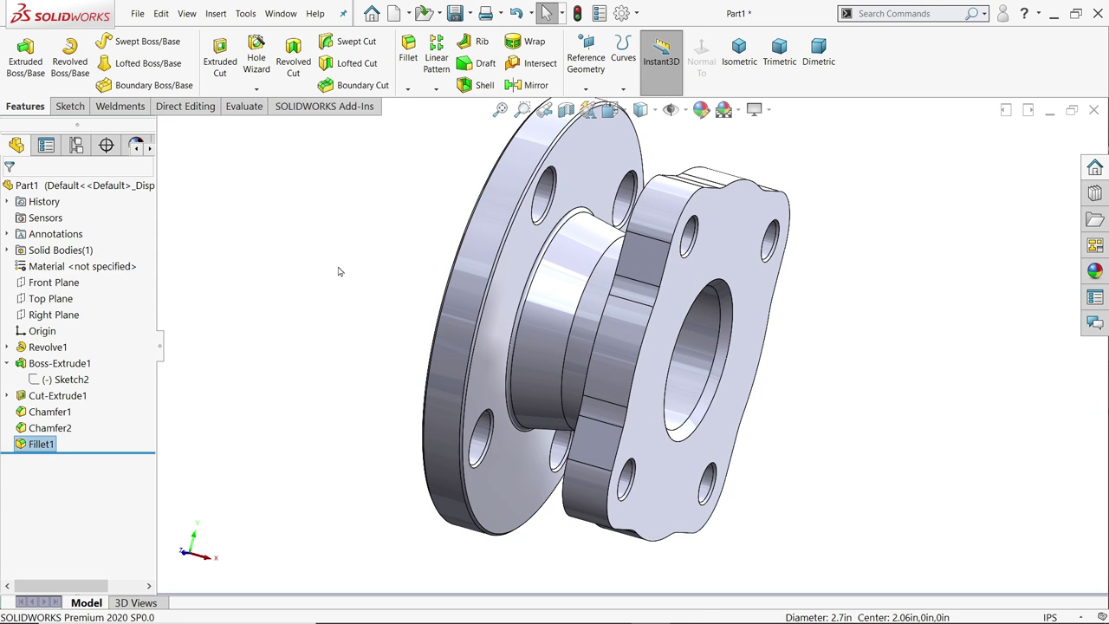
Step: Switch to isometric view and apply the blue-violet colour swatch to the whole part
left_click(741, 62)
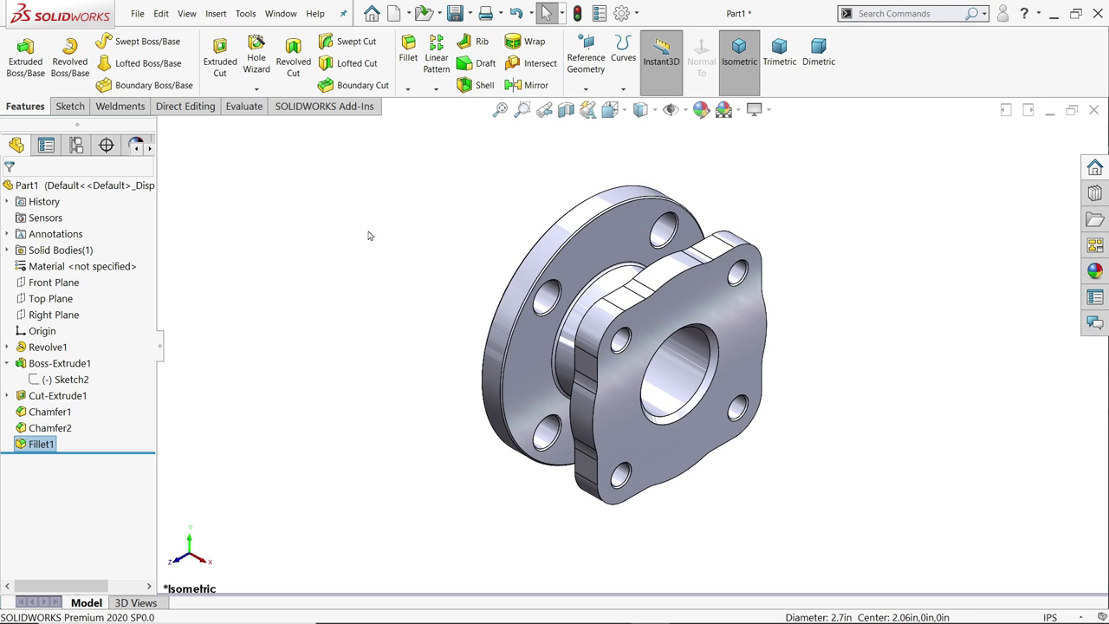
left_click(368, 236)
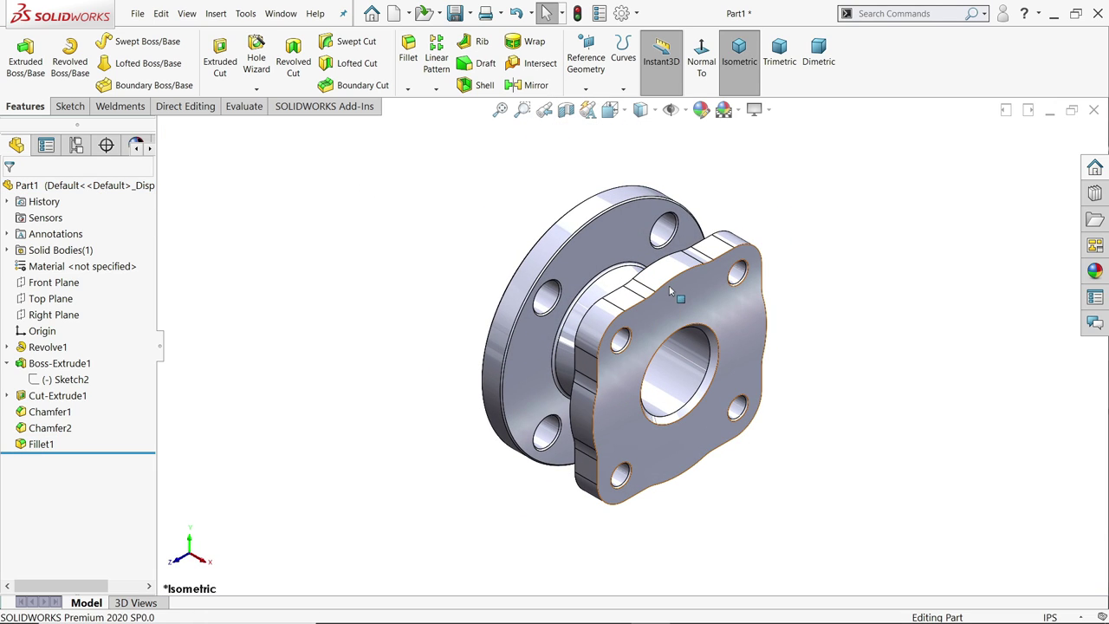
left_click(700, 109)
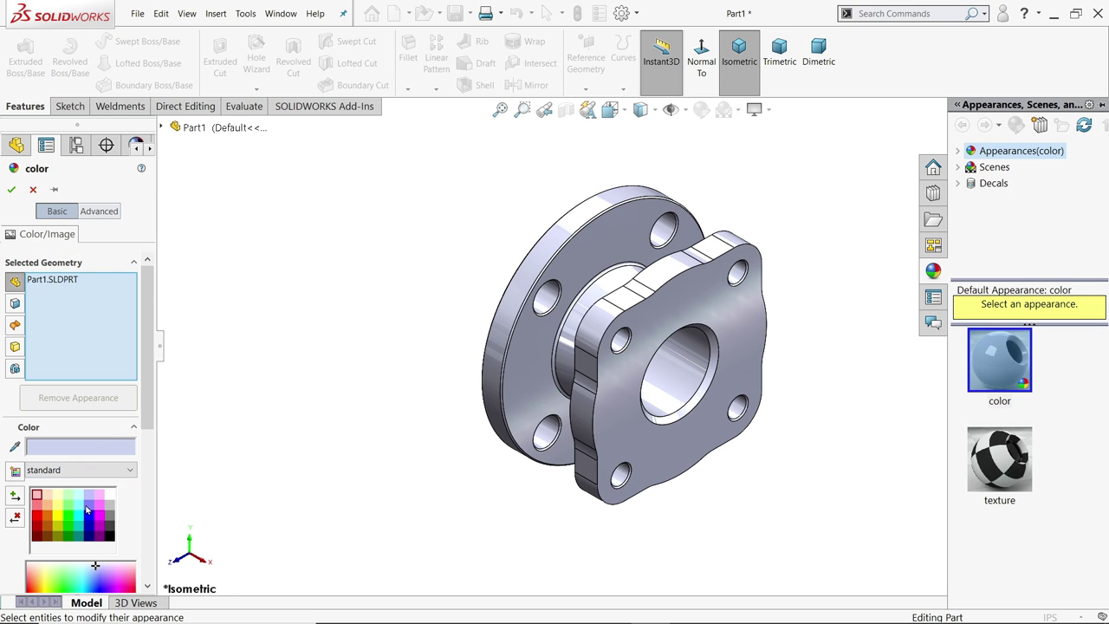
left_click(89, 507)
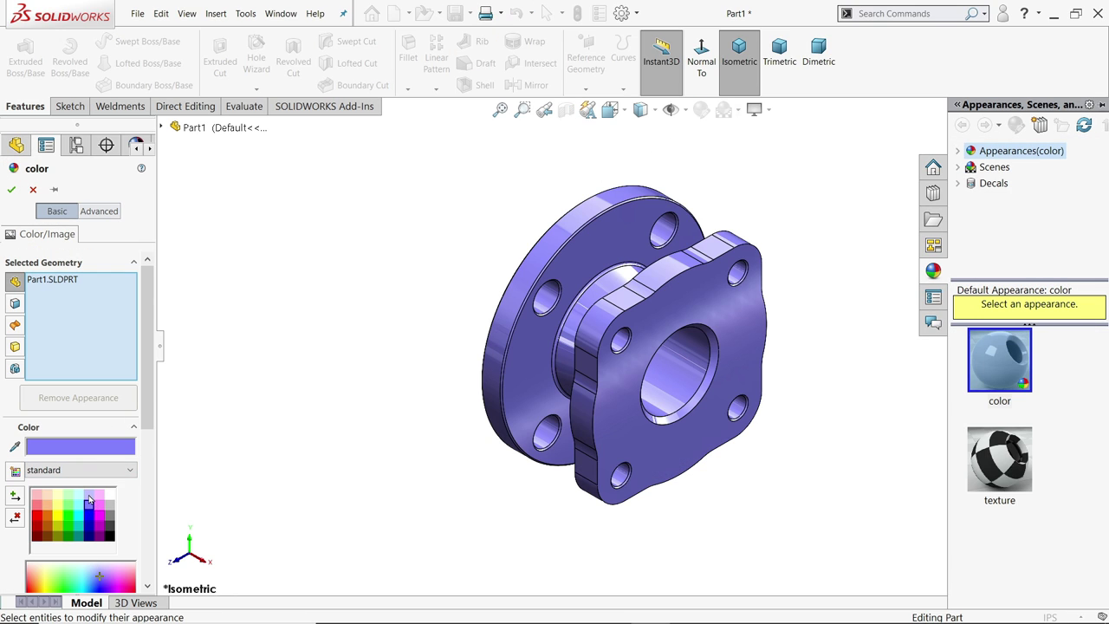
left_click(77, 508)
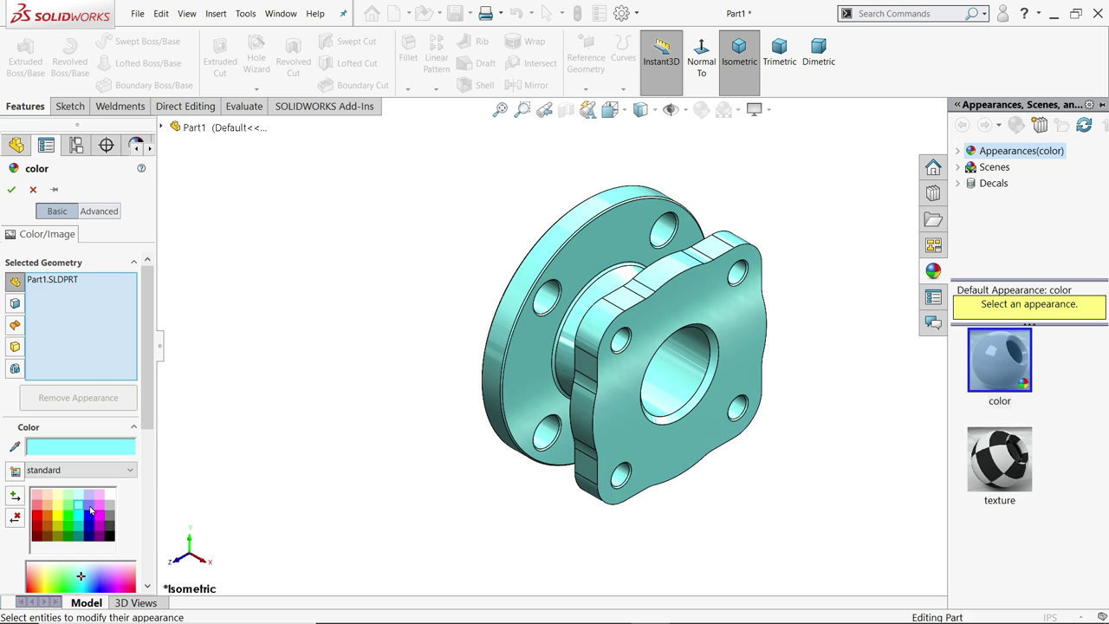
left_click(88, 506)
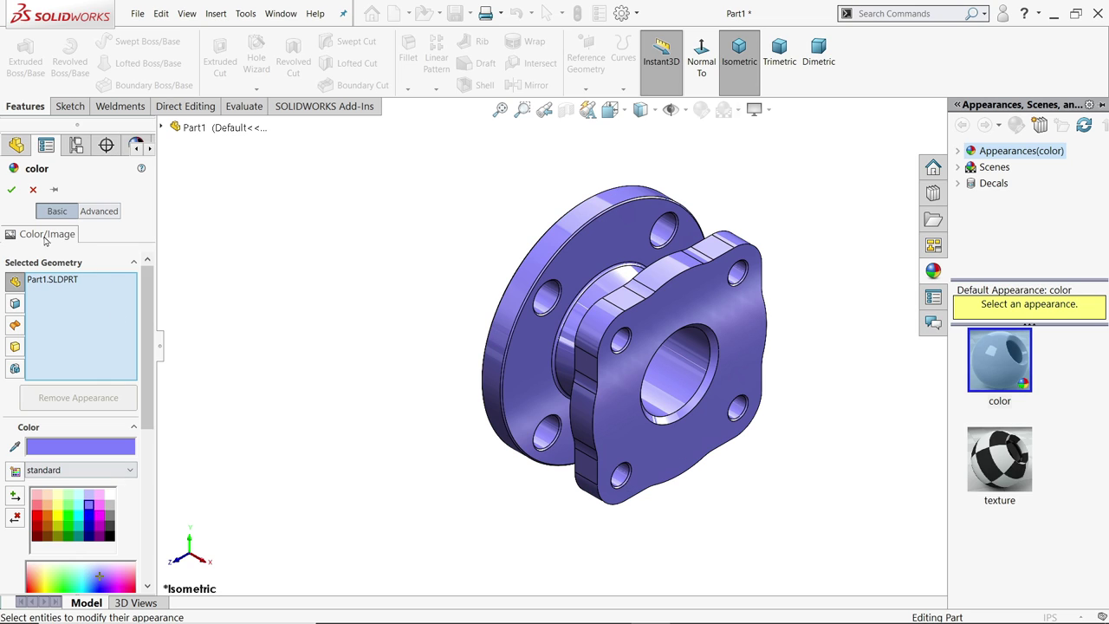
left_click(11, 190)
Step: In Save As, create a new 'Water Control Valve' folder on the Desktop
key("f")
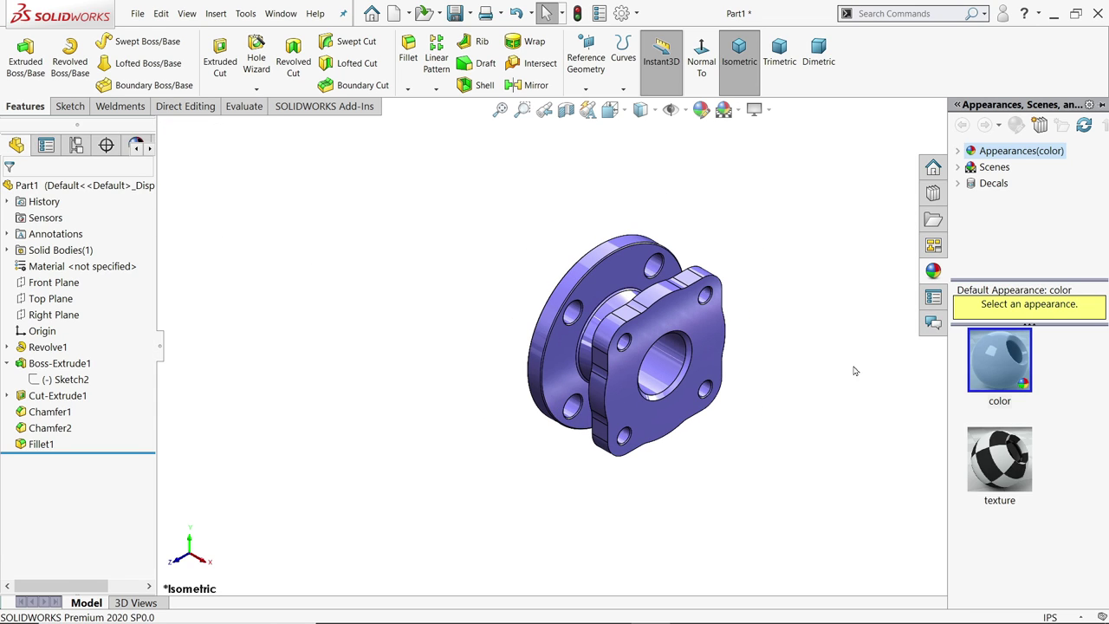
middle_click_drag(638, 321, 683, 317)
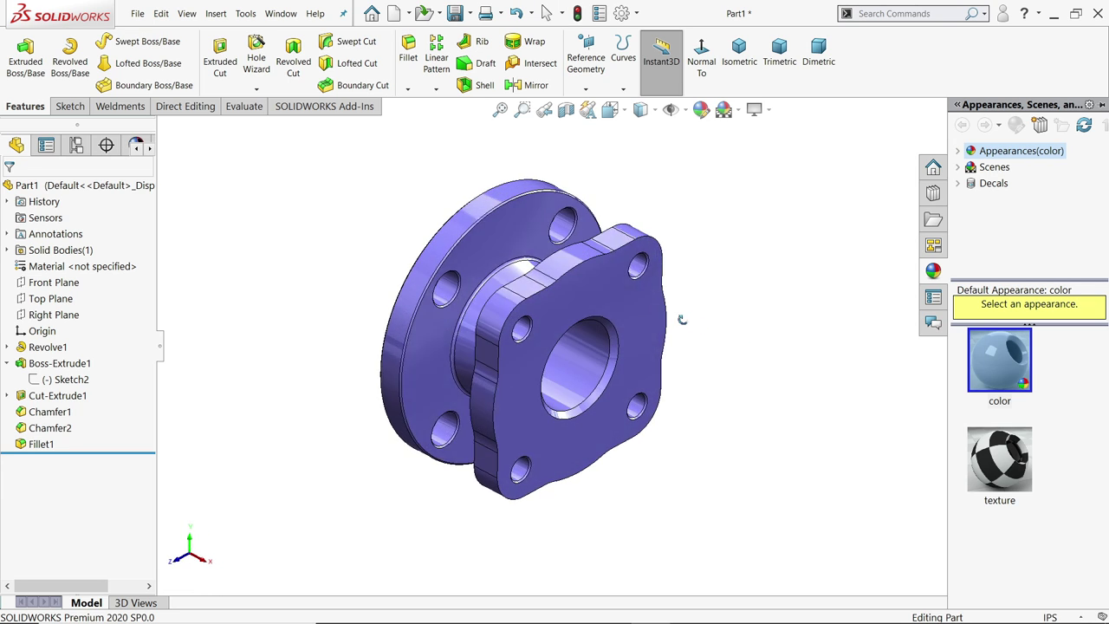
left_click(456, 14)
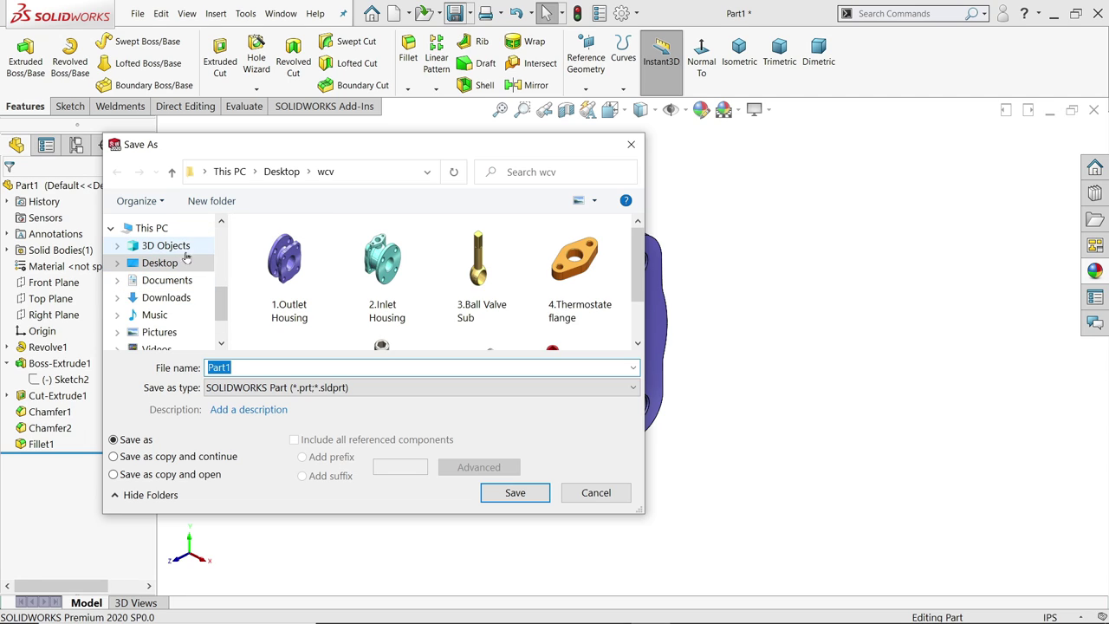
left_click(183, 263)
left_click(219, 204)
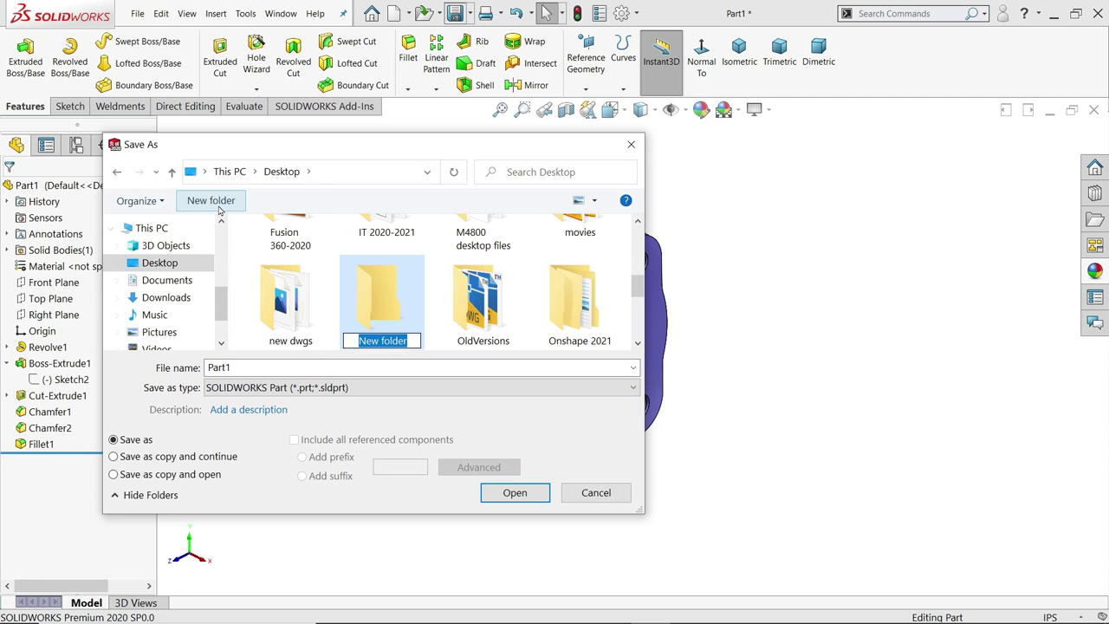
type("Water Va")
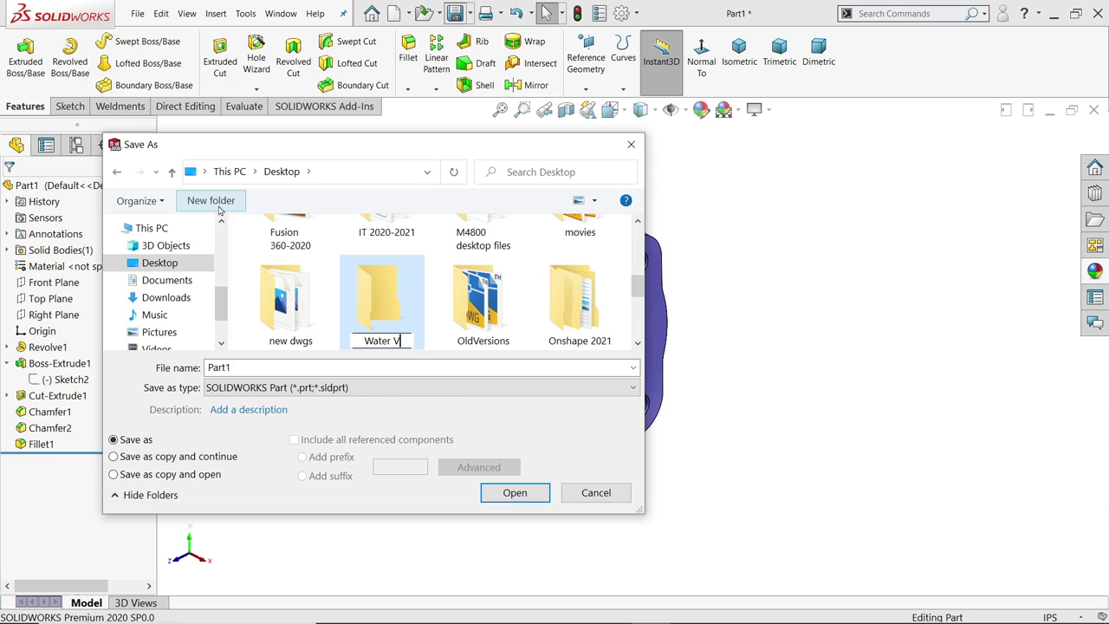
key("BackSpace")
key("BackSpace")
type("Control")
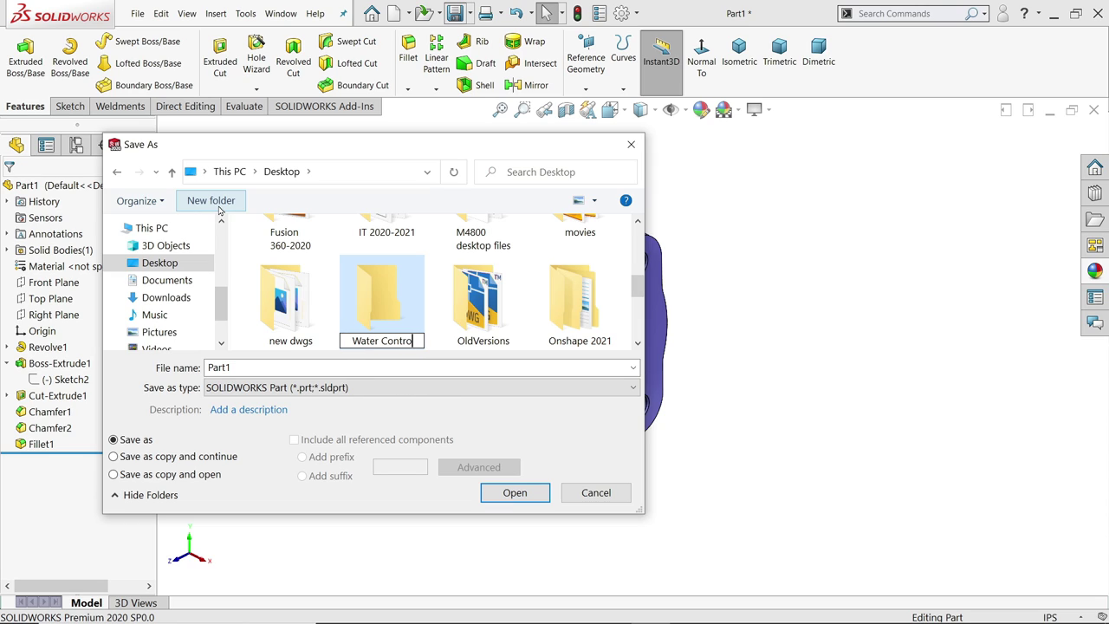
type(" Valve")
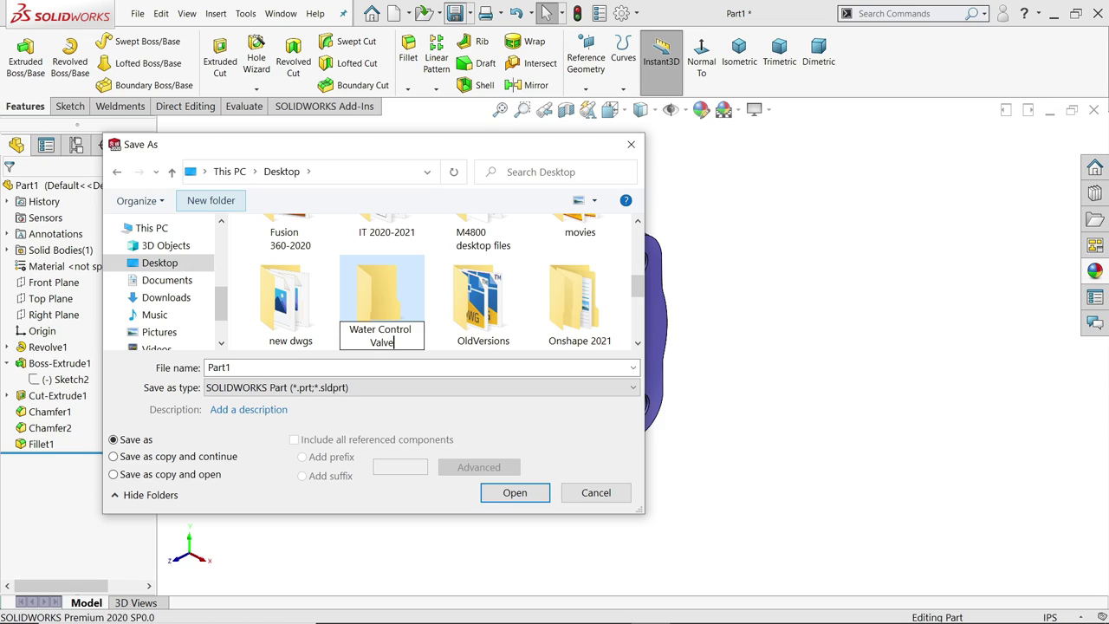
key("Return")
Step: Save the part as '1.outlet Housing' inside the Water Control Valve folder
double_click(289, 298)
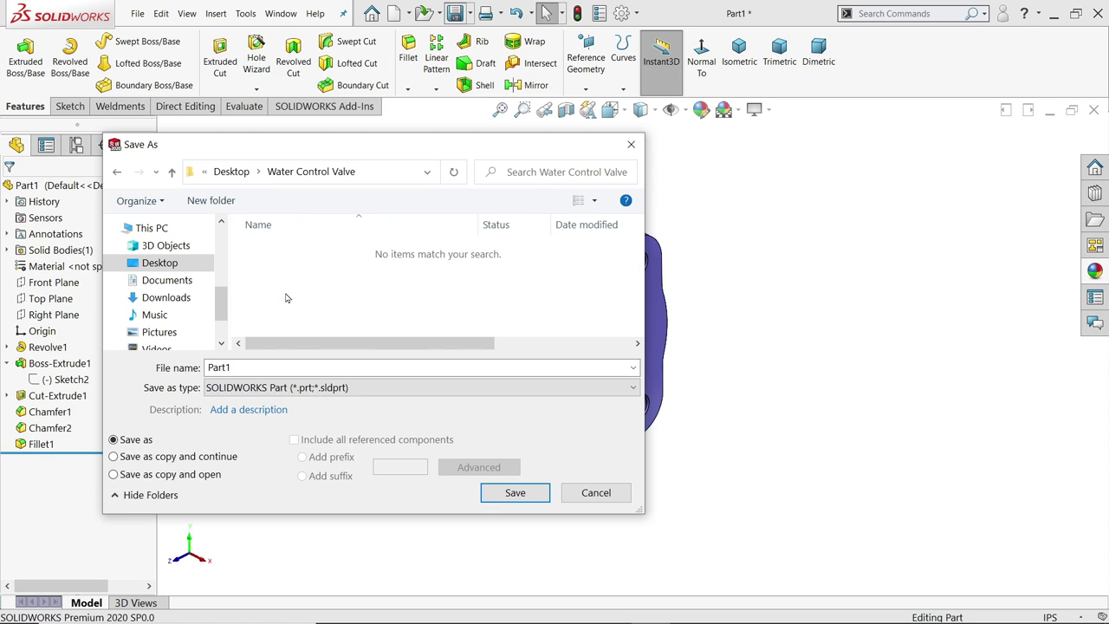
double_click(268, 371)
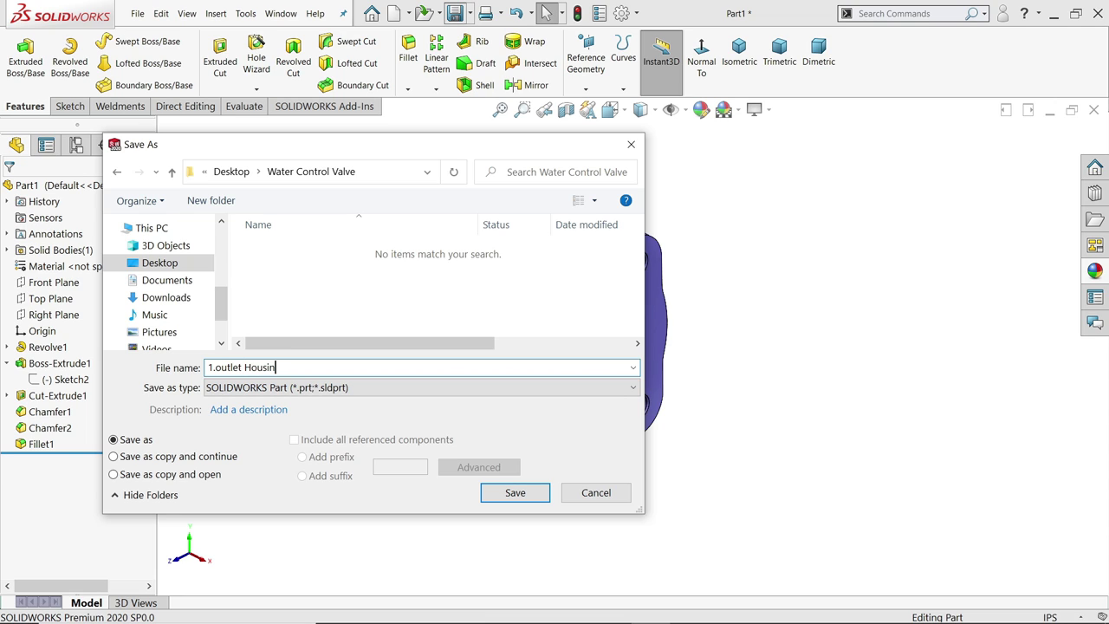
key("Return")
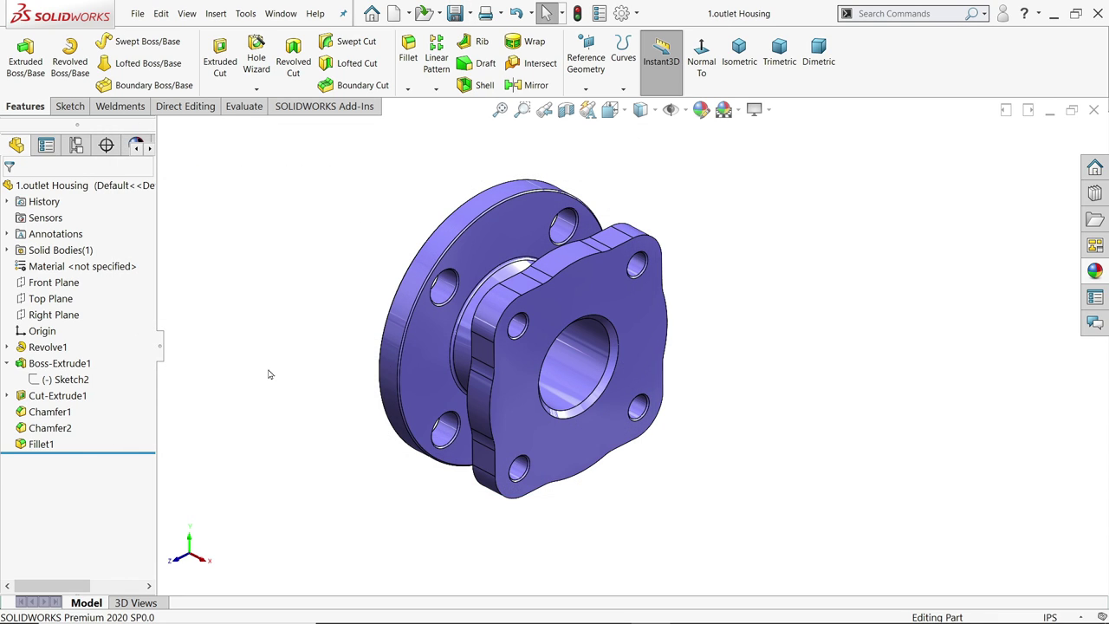
key("alt+Tab")
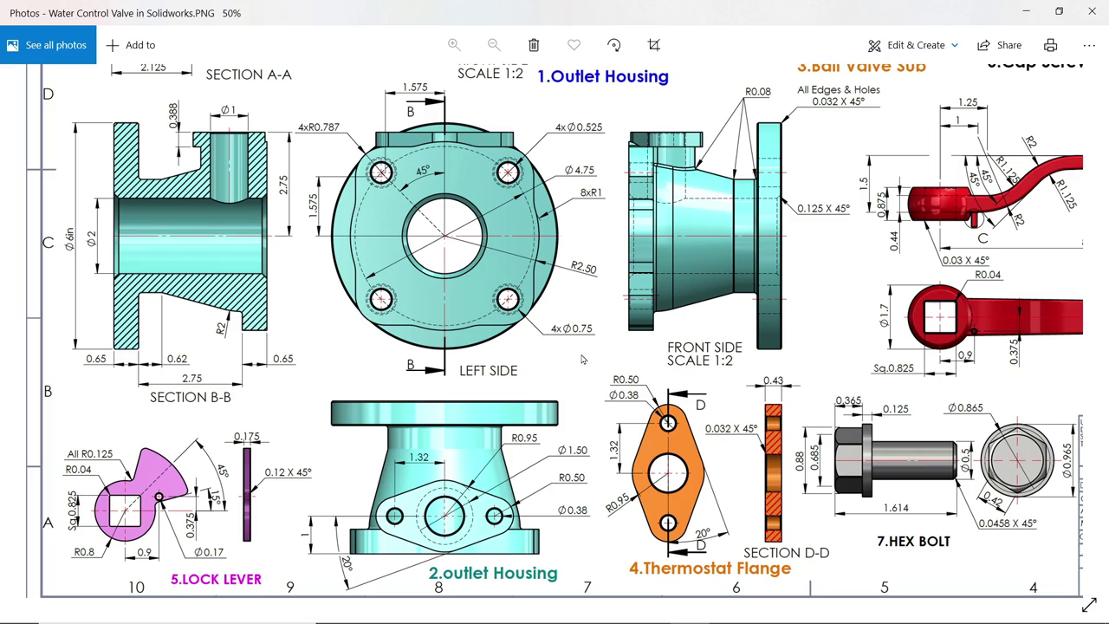
scroll(583, 358, "down", 1)
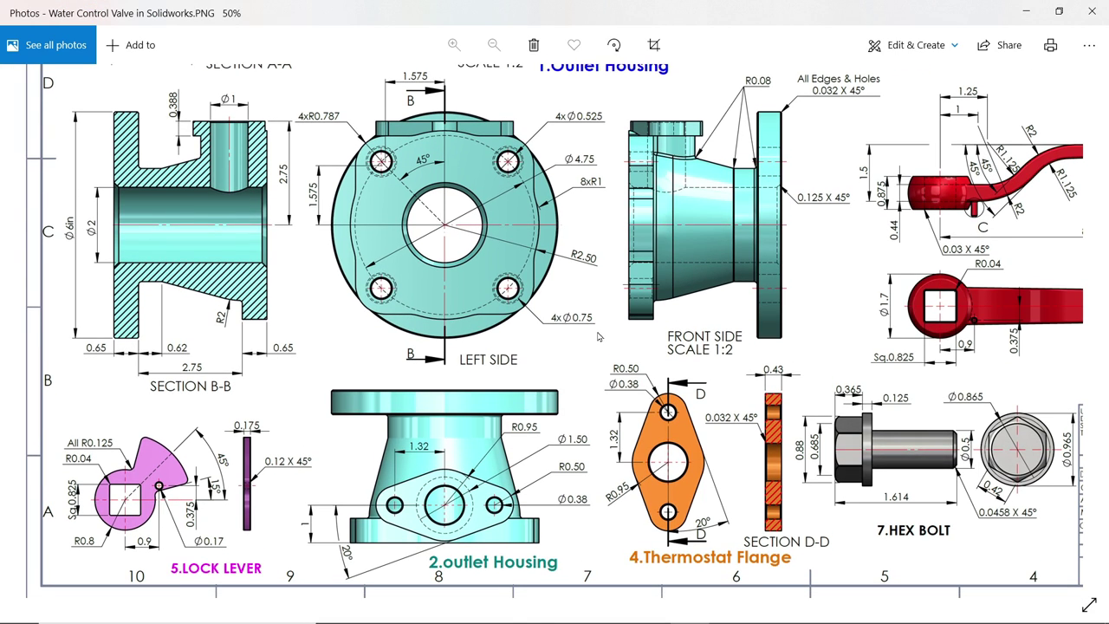
scroll(603, 351, "up", 1)
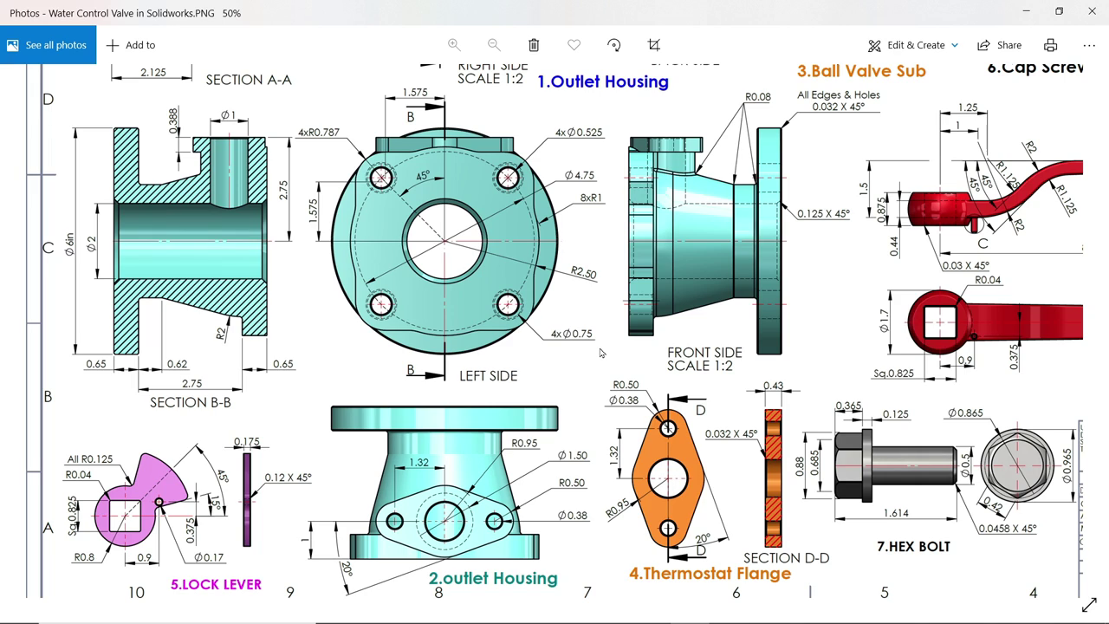
scroll(601, 353, "down", 1)
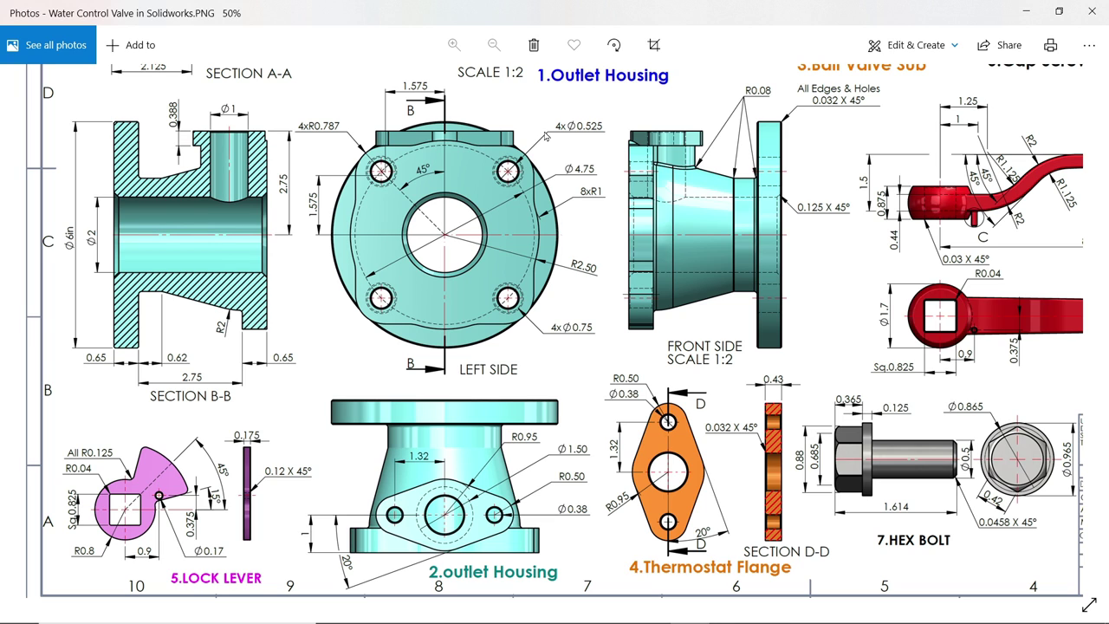
left_click(1026, 12)
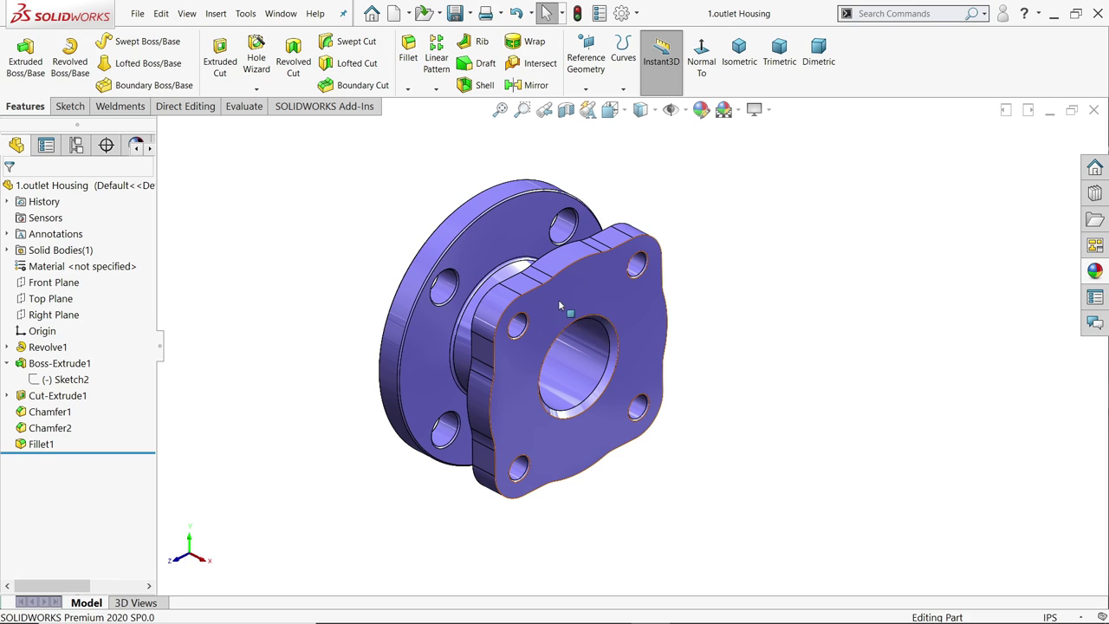
Step: Start a sketch on the boss's front face and convert the face outline into it
scroll(555, 292, "up", 2)
scroll(643, 357, "down", 2)
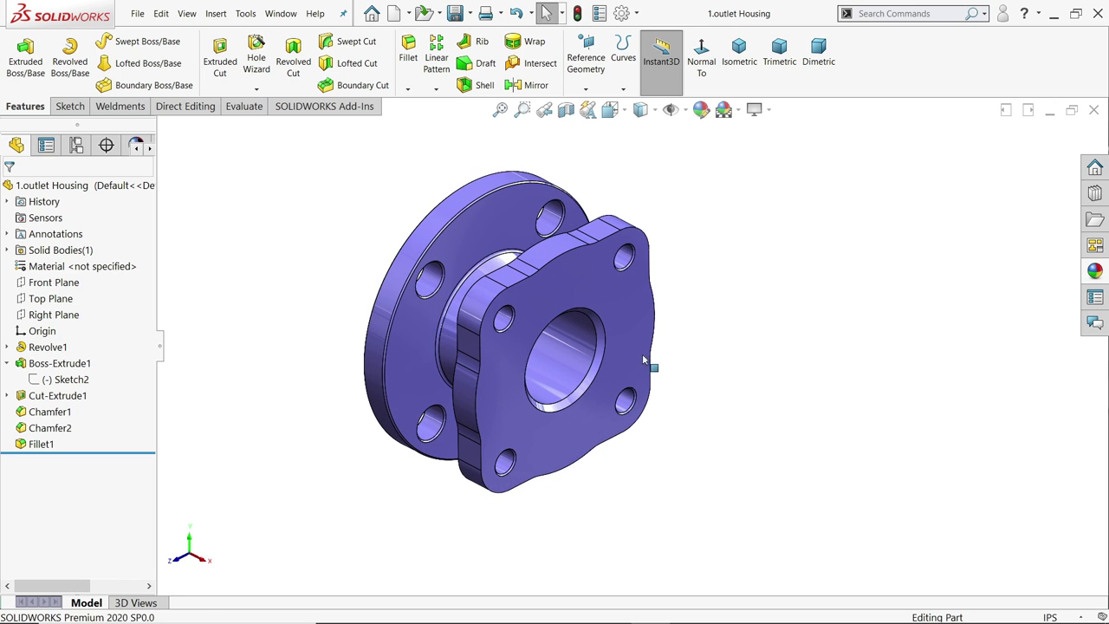
scroll(616, 345, "down", 1)
left_click(557, 287)
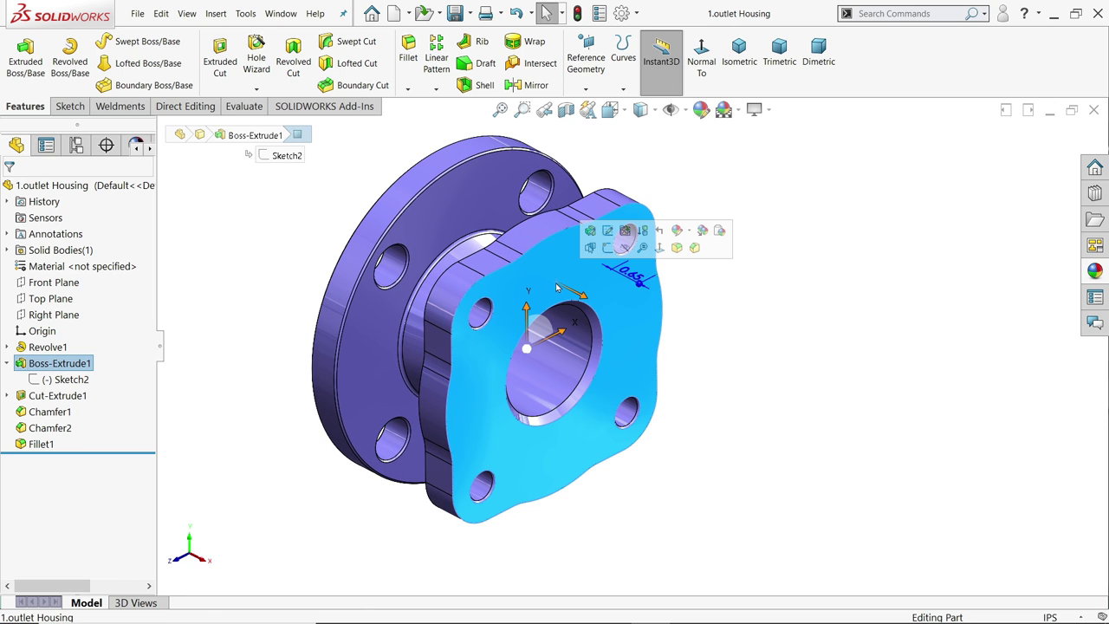
left_click(607, 249)
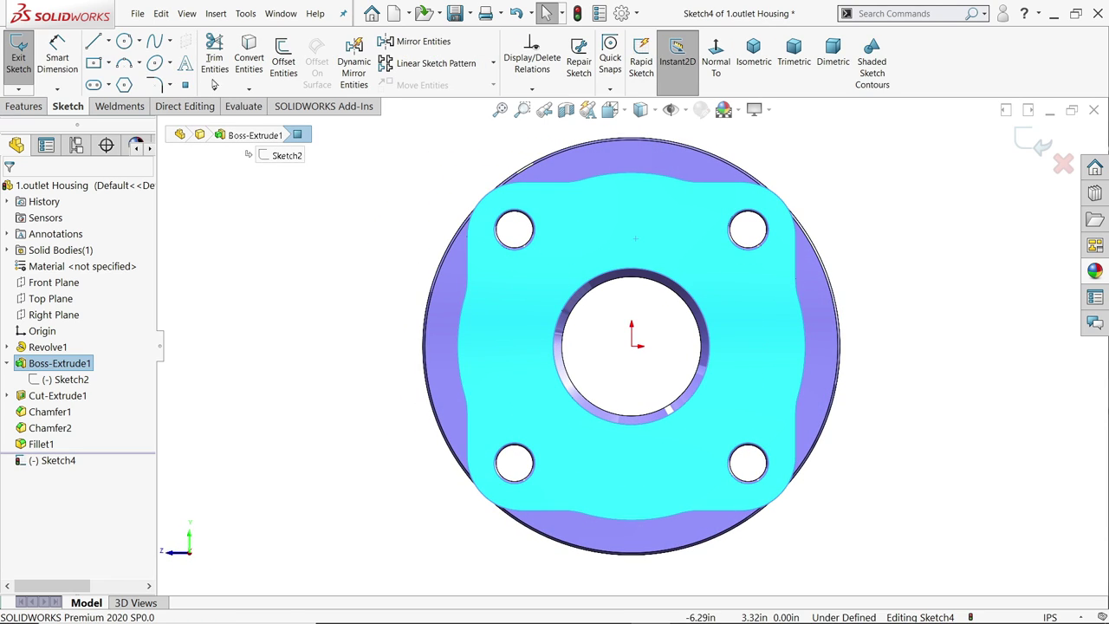
left_click(248, 58)
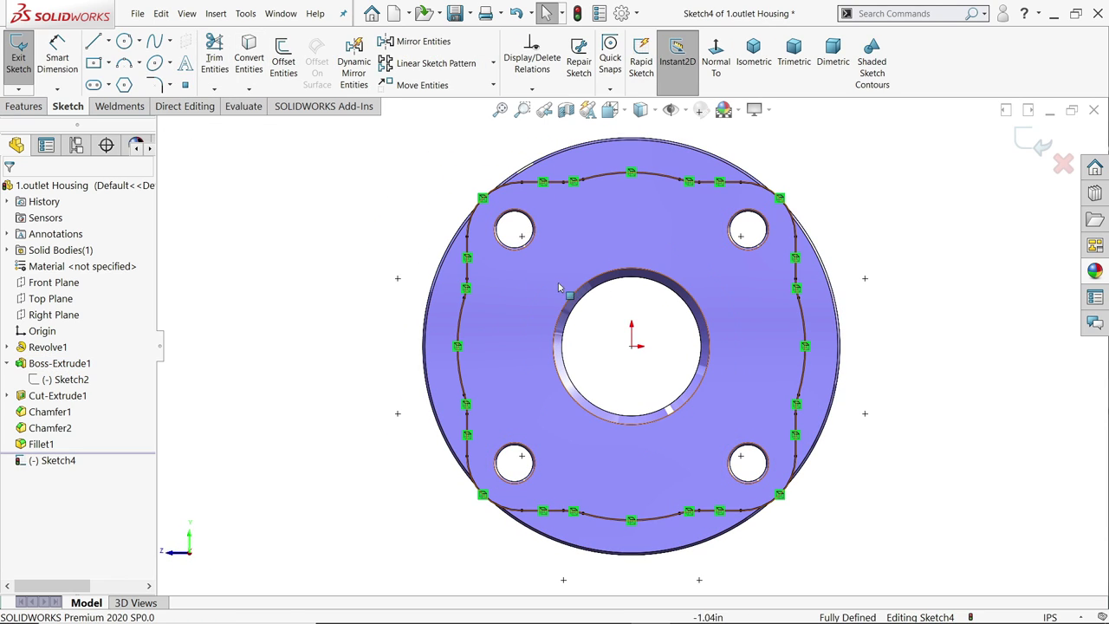
Step: Convert three bolt-hole edges and the central bore edge into the sketch
scroll(754, 258, "down", 2)
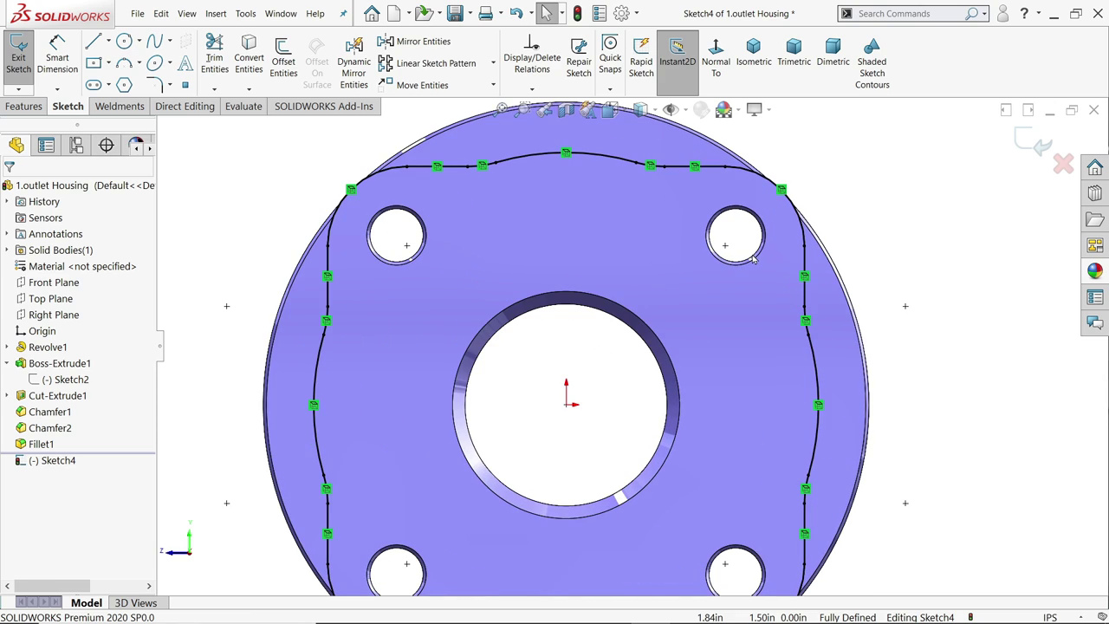
scroll(754, 259, "down", 2)
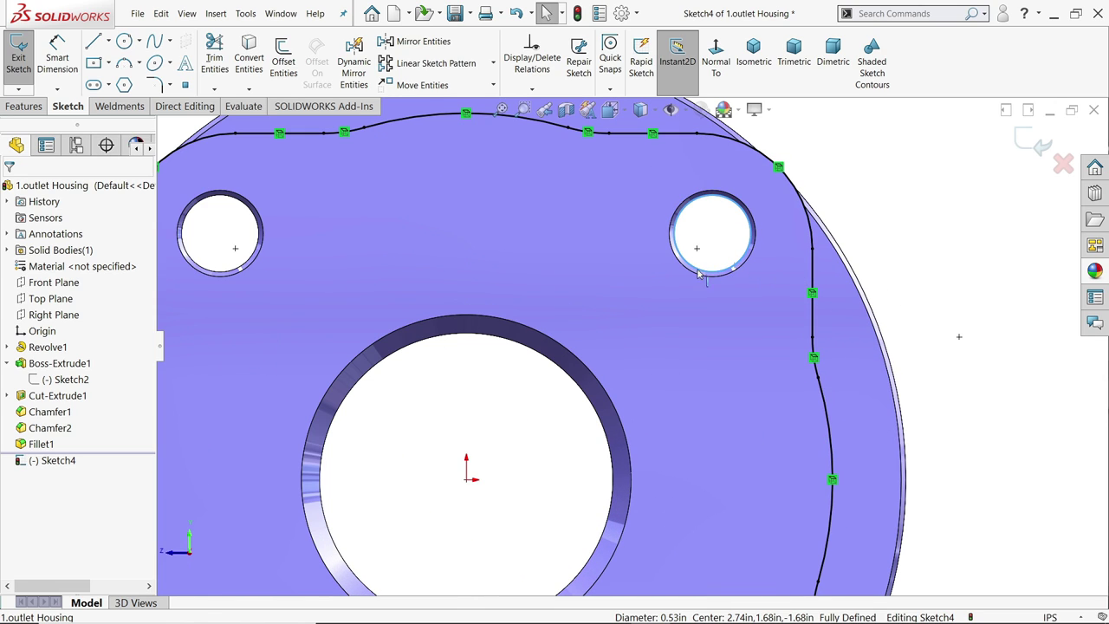
left_click(701, 274)
left_click(260, 267)
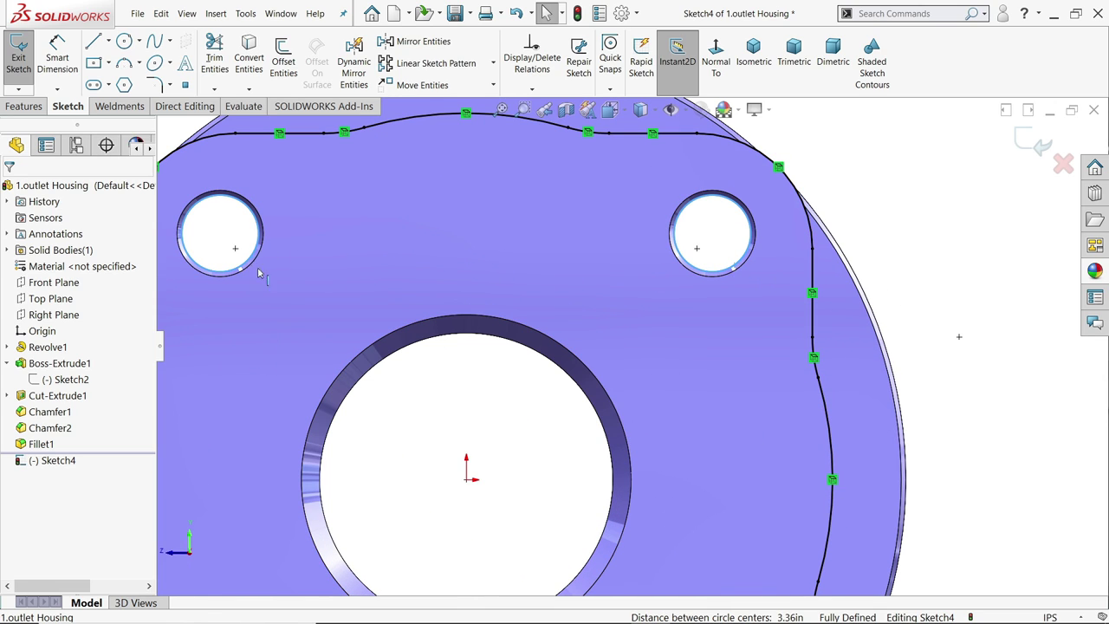
left_click(353, 387)
scroll(460, 381, "up", 5)
scroll(498, 463, "down", 4)
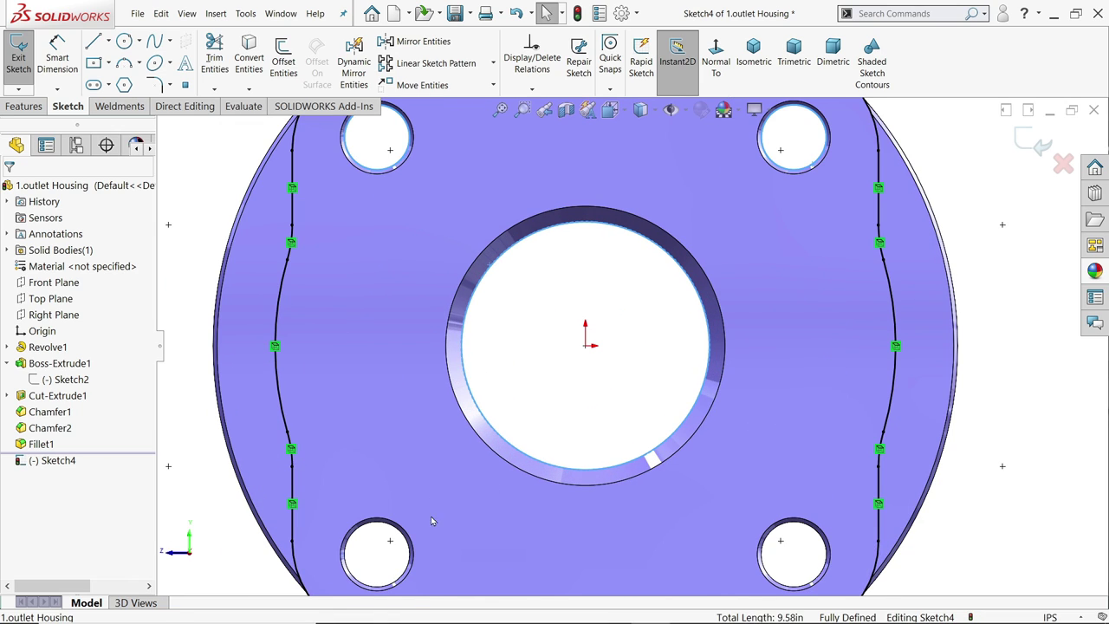
left_click(411, 557)
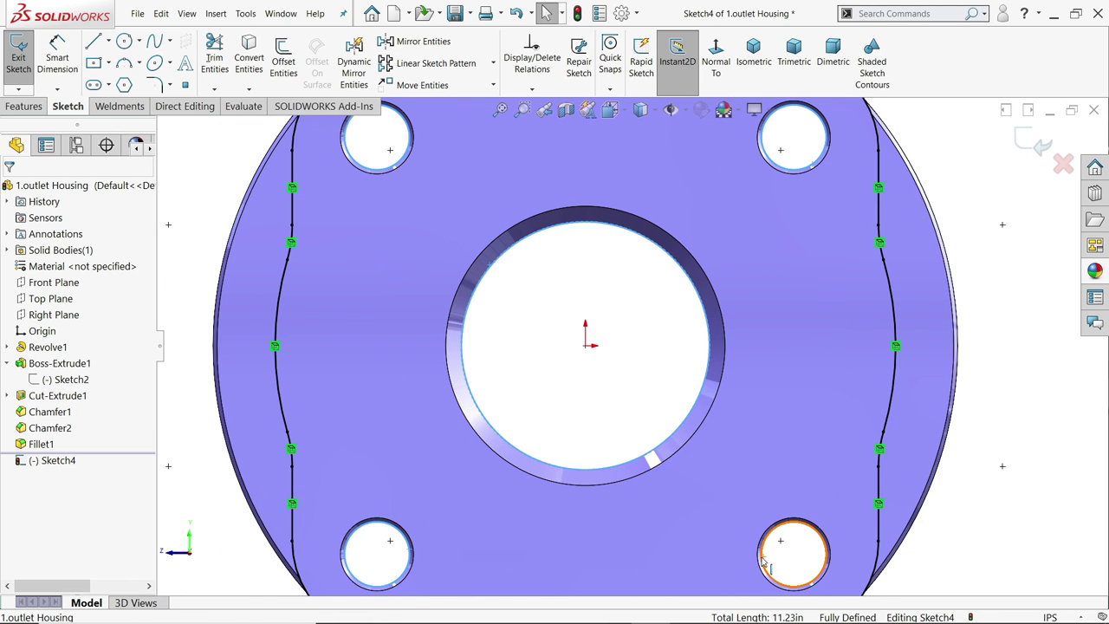
left_click(249, 61)
scroll(579, 313, "up", 5)
middle_click_drag(578, 314, 682, 422)
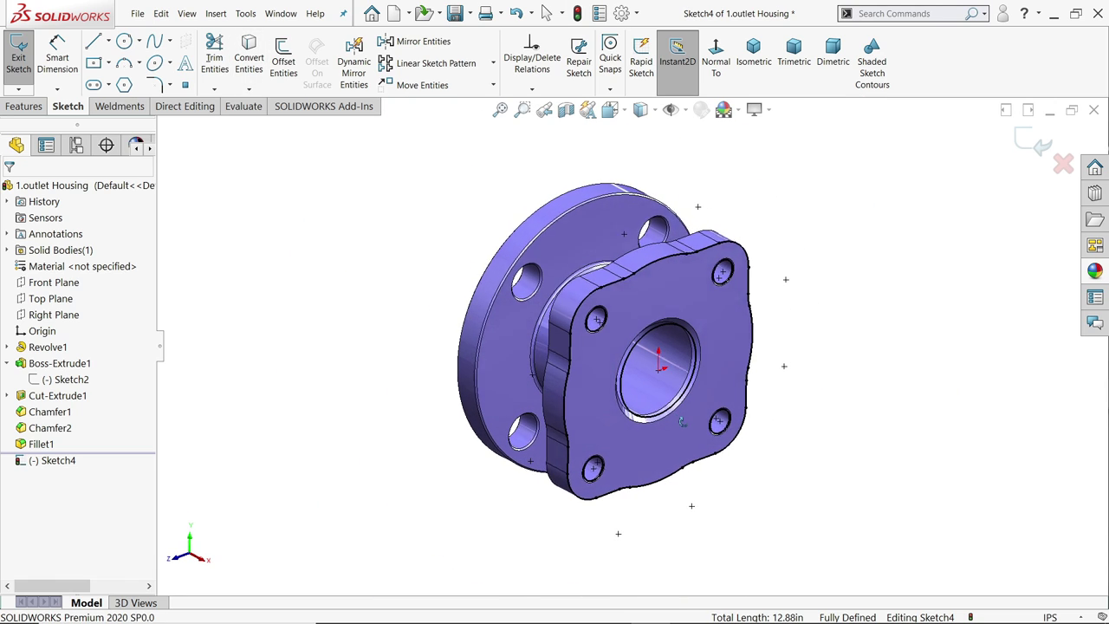
Step: Extrude Sketch4 Blind 0.65 in, unmerged, as the second body Boss-Extrude2
left_click(25, 106)
left_click(25, 56)
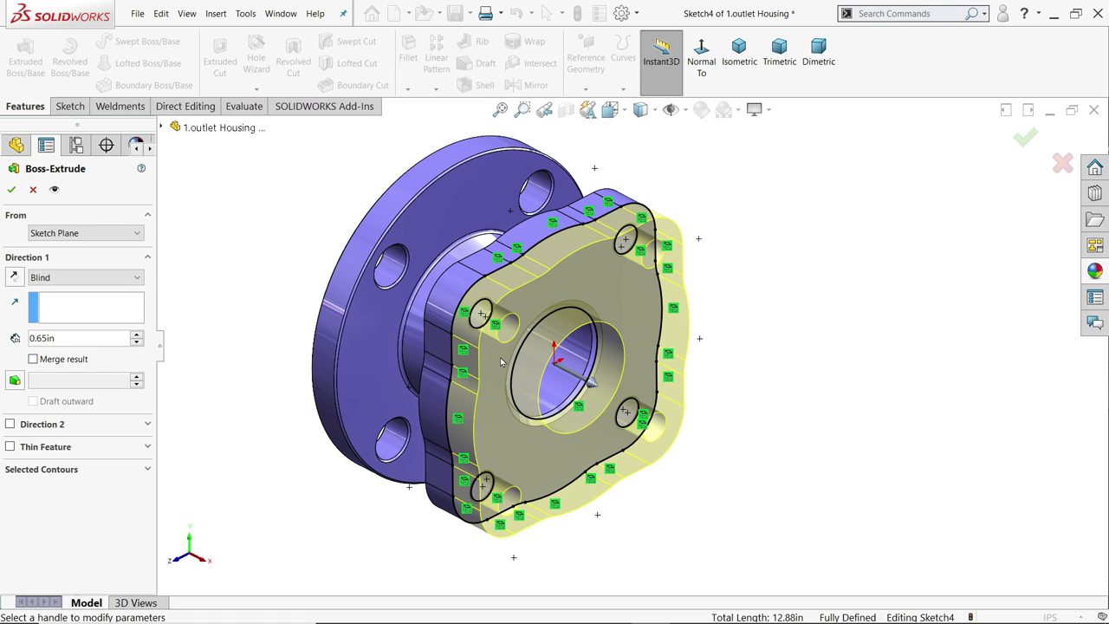
left_click(13, 189)
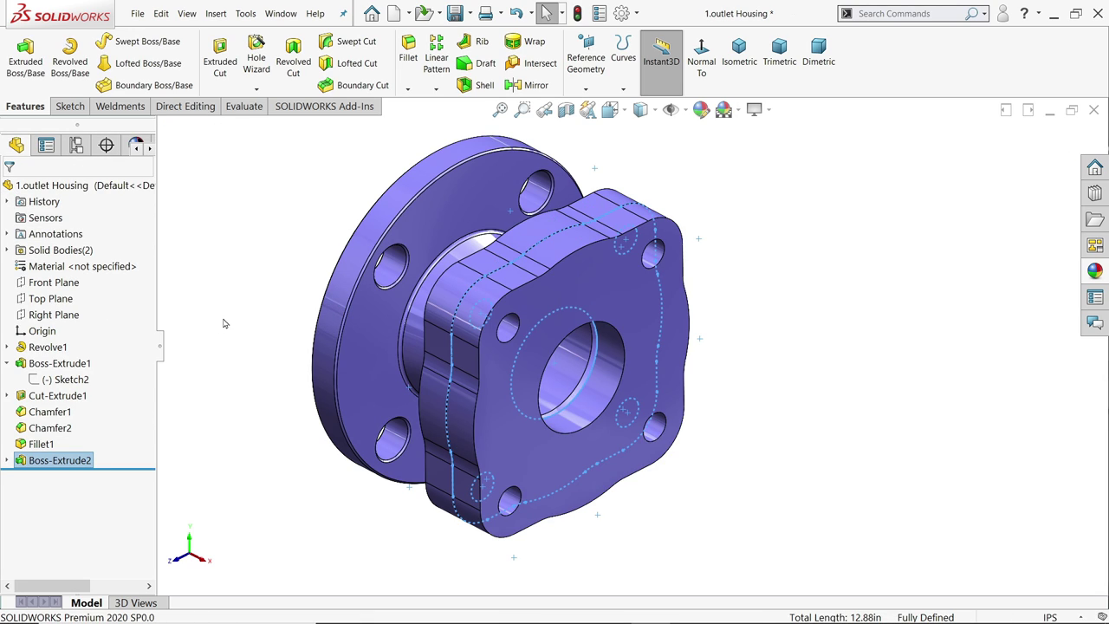
left_click(224, 323)
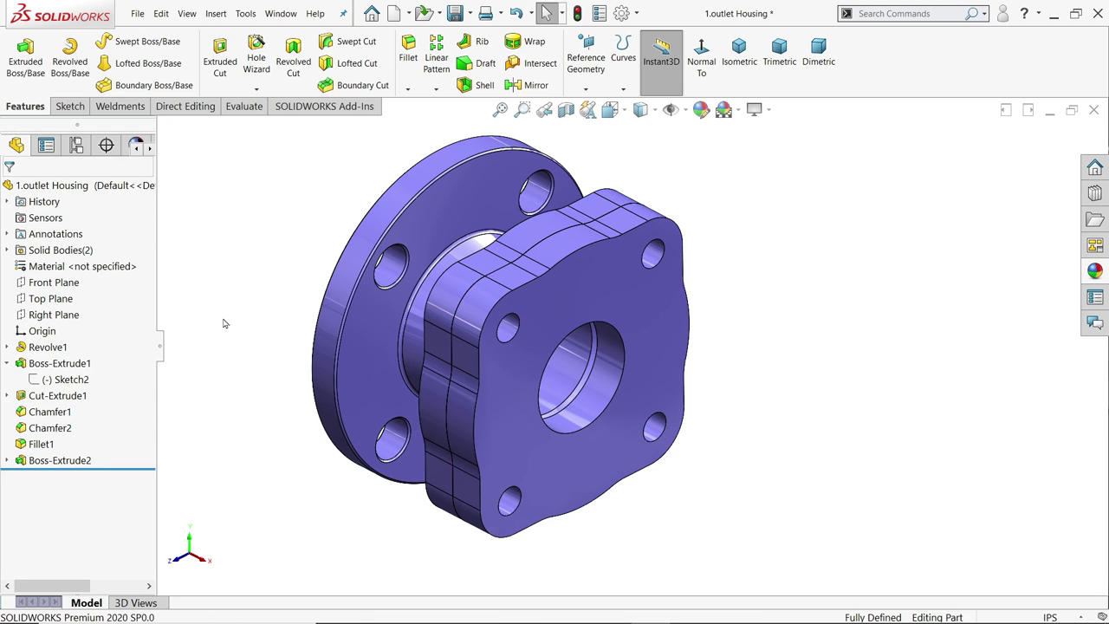
Step: Inspect the two solid bodies, Fillet1 and Boss-Extrude2, in the Solid Bodies list
left_click(7, 249)
left_click(54, 266)
left_click(61, 284)
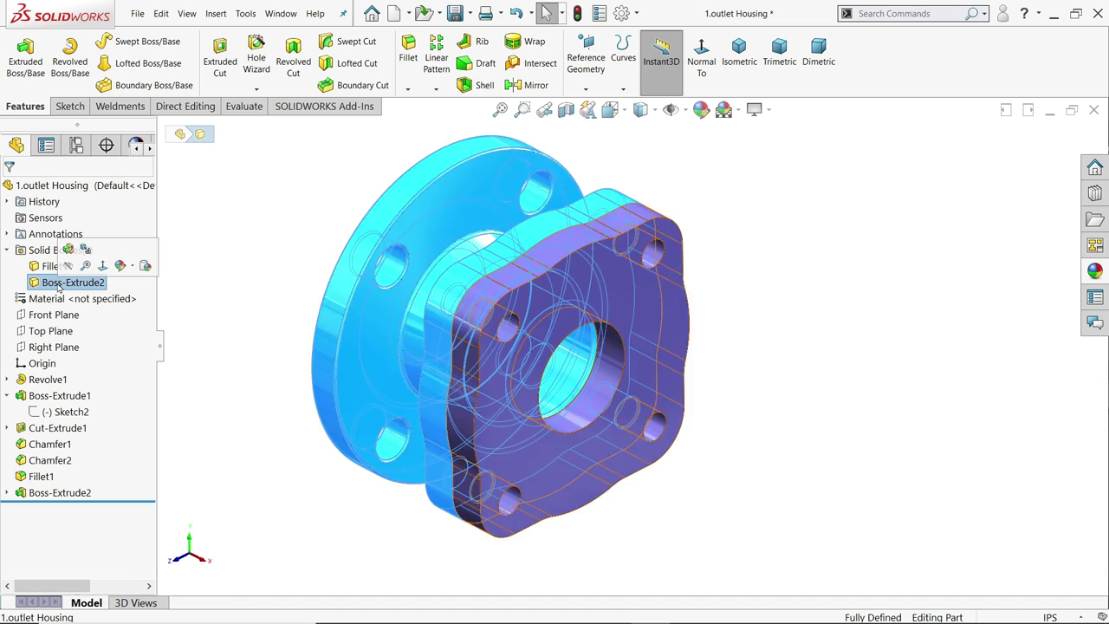
left_click(39, 251)
left_click(8, 250)
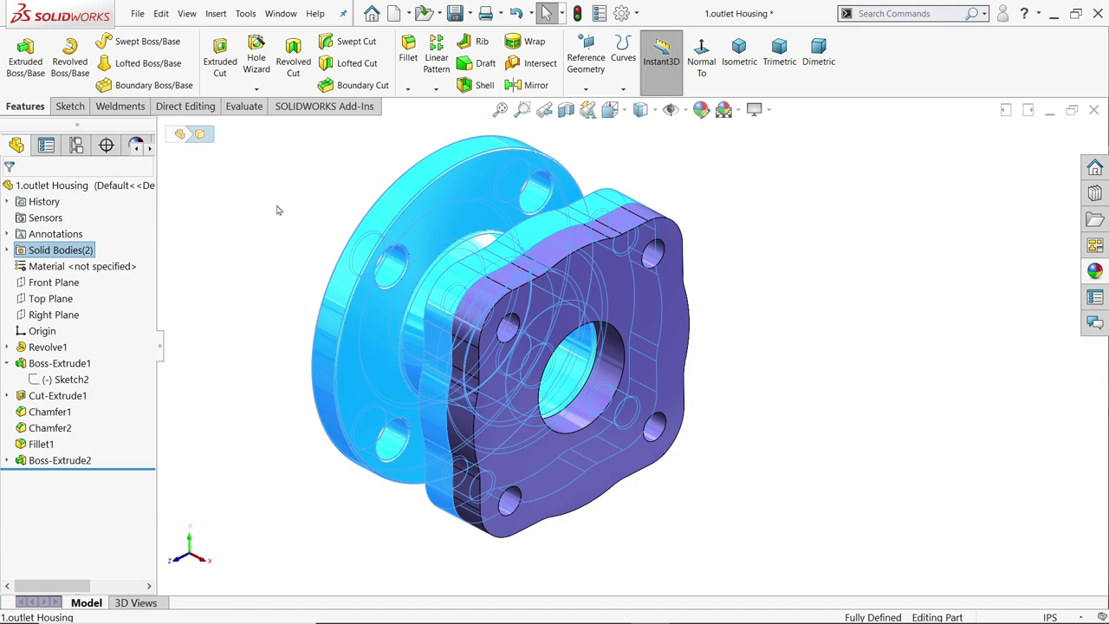
Step: Select the Front Plane in the FeatureManager tree as the next sketch plane
left_click(307, 243)
mouse_move(307, 243)
middle_mouse_down()
mouse_move(280, 217)
mouse_move(301, 230)
middle_mouse_up()
scroll(633, 360, "up", 3)
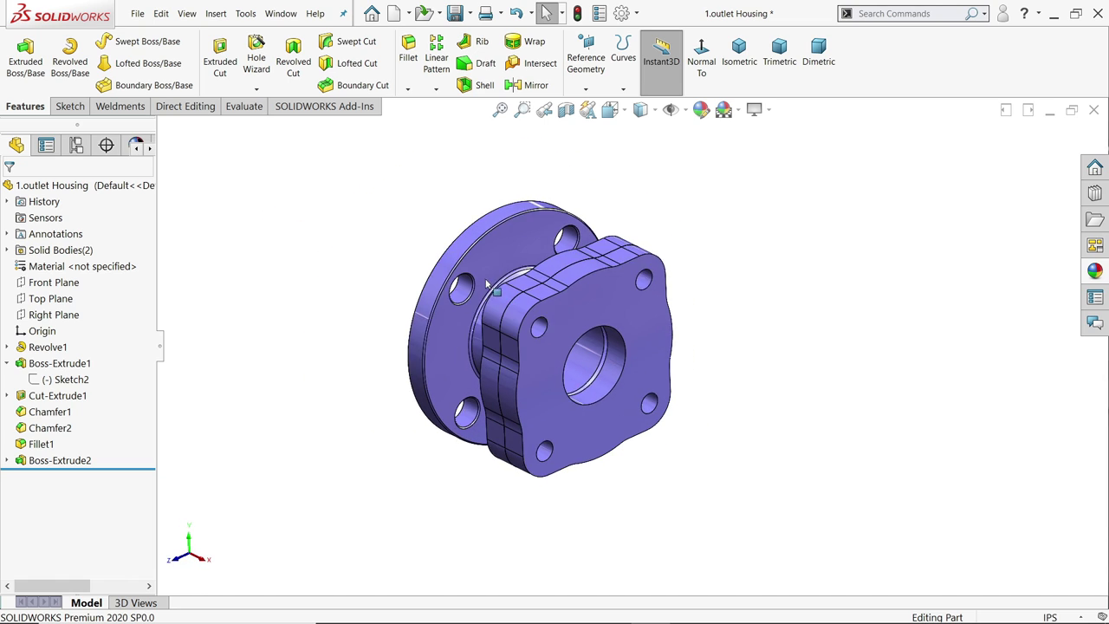
left_click(76, 286)
Step: Start a sketch on the Front Plane and draw a horizontal centerline from the origin
left_click(72, 264)
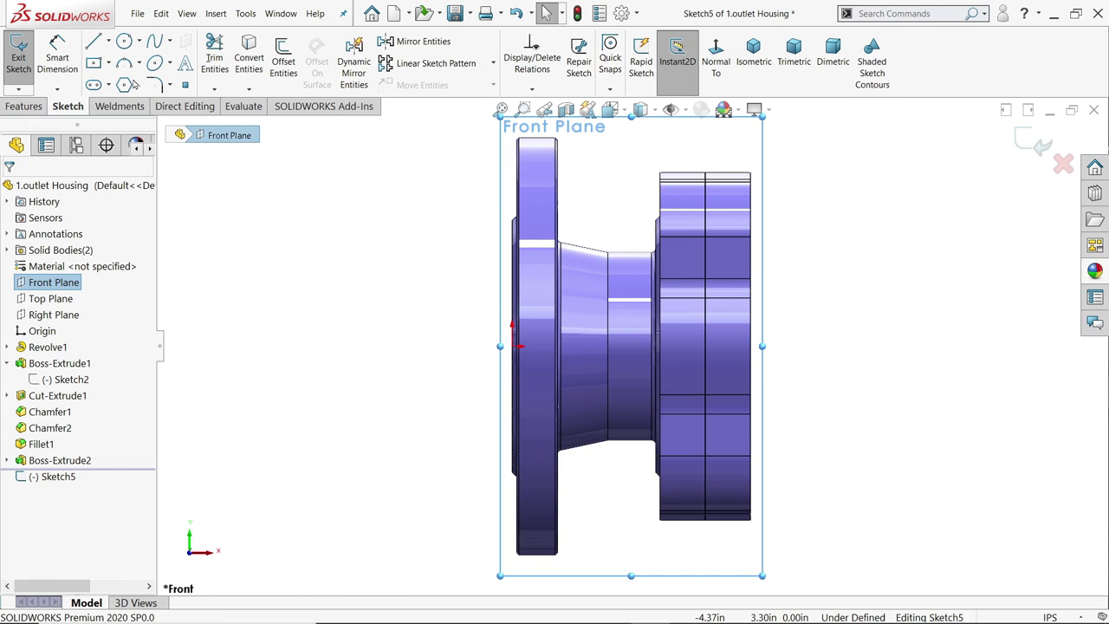
left_click(109, 42)
left_click(121, 75)
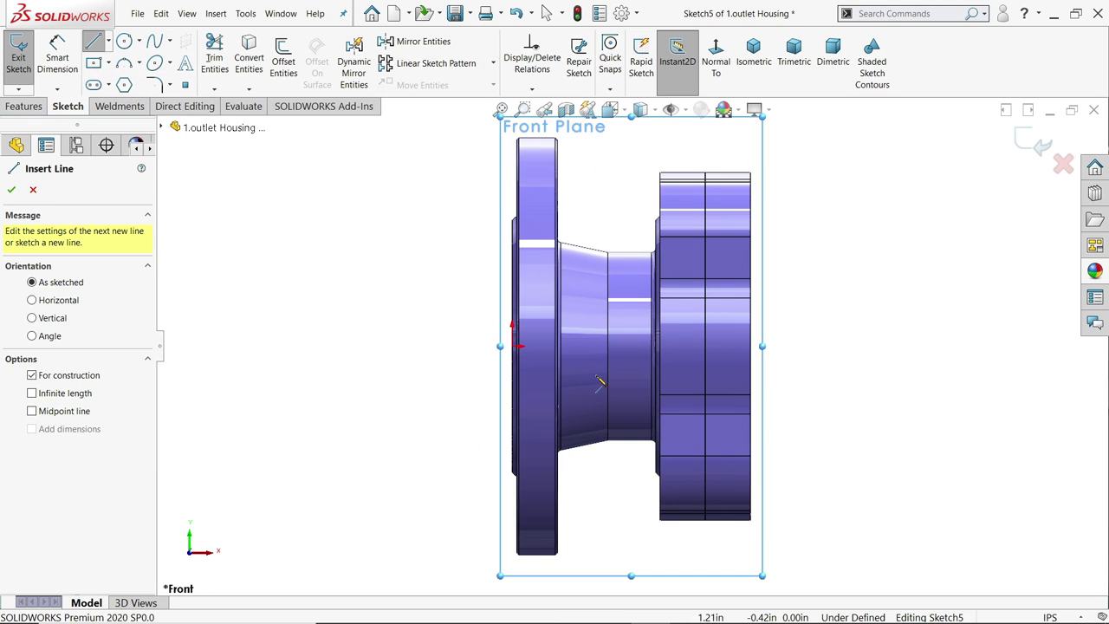
left_click(516, 346)
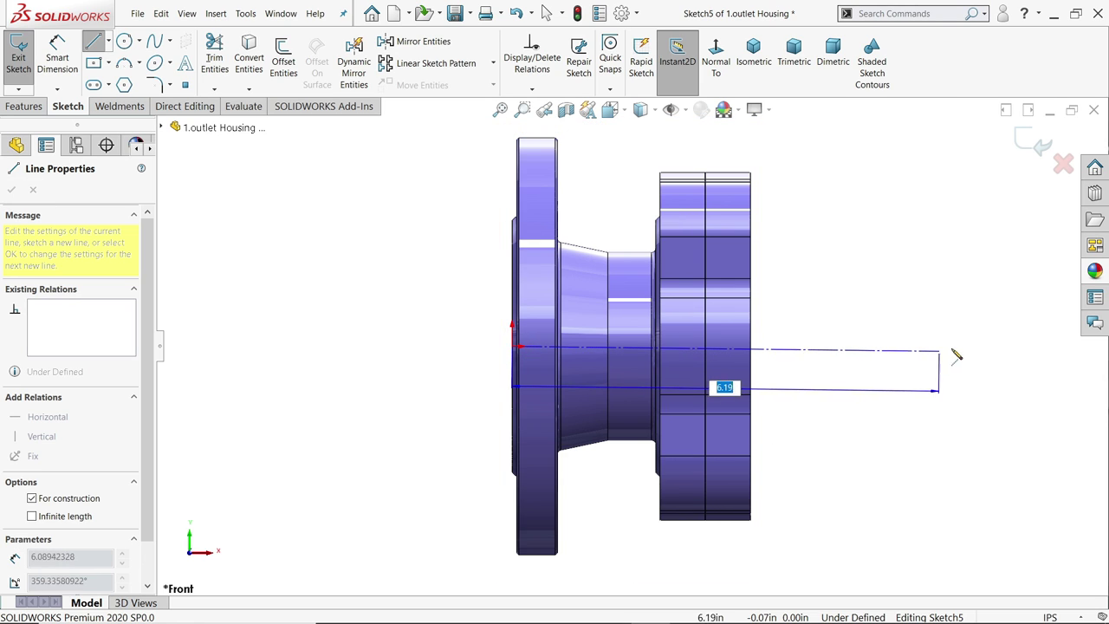
left_click(1050, 347)
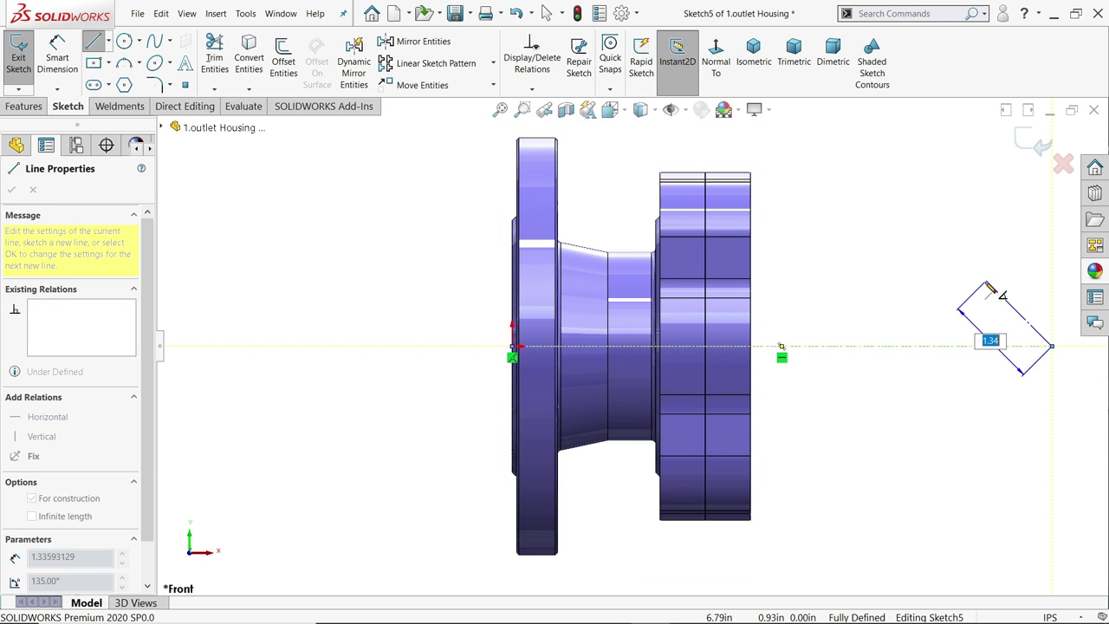
right_click(958, 283)
left_click(1006, 295)
scroll(889, 290, "up", 2)
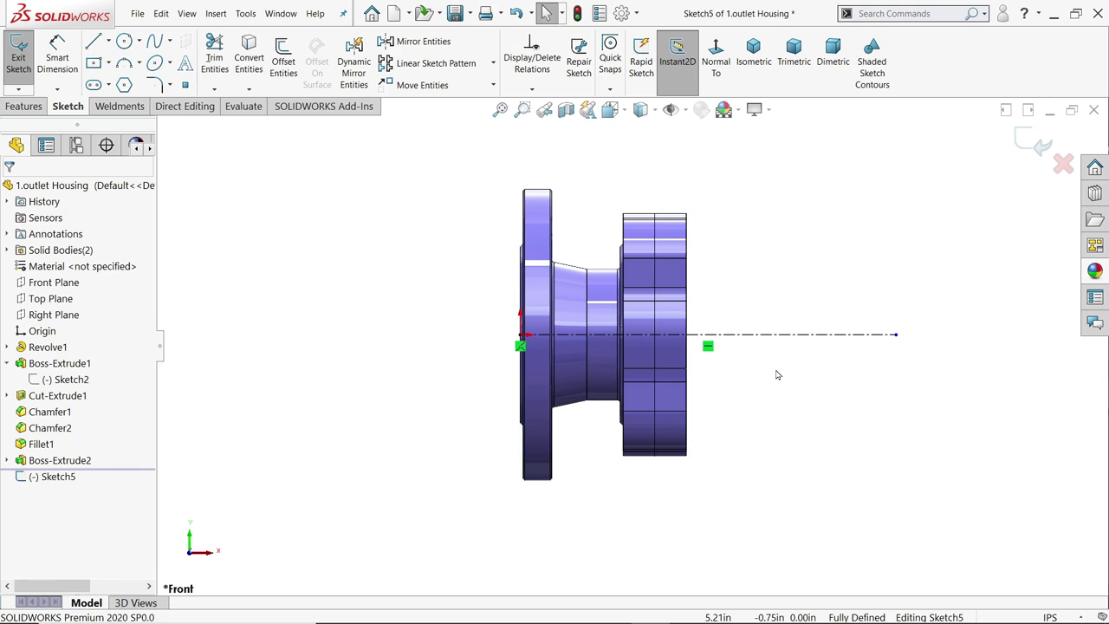
scroll(777, 377, "down", 3)
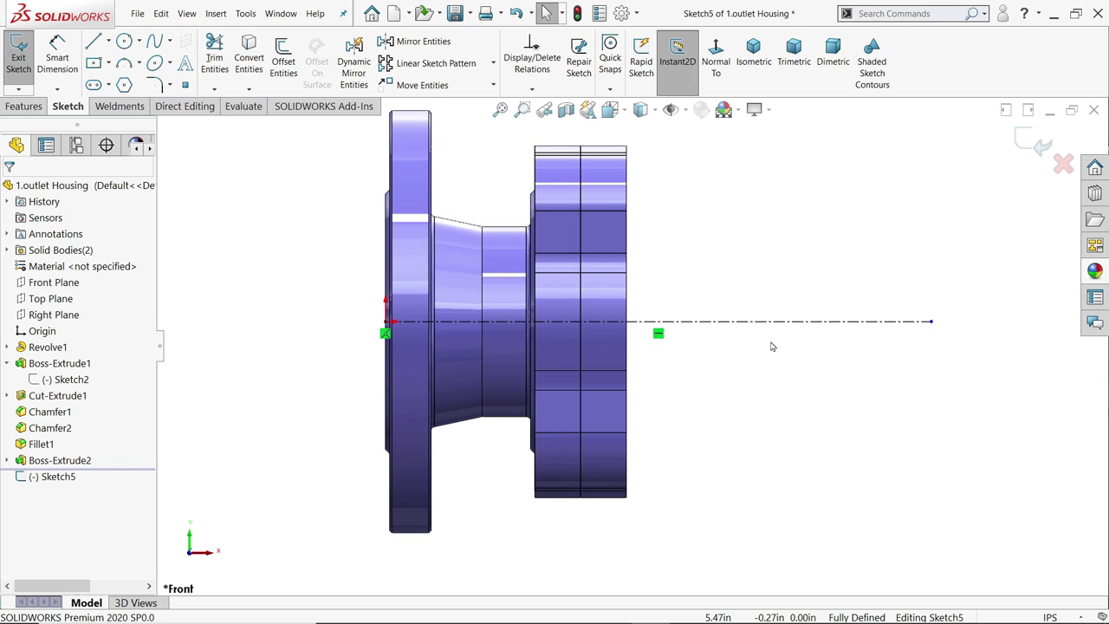
Step: Draw the stepped, sloped line profile ending in a tangent arc at the boss face
left_click(94, 42)
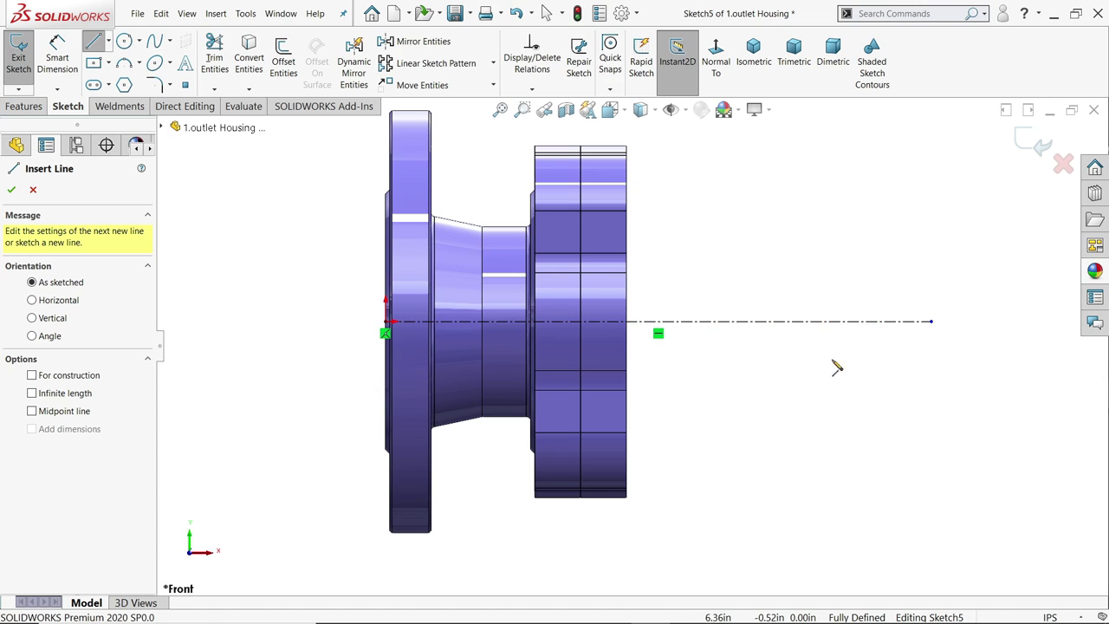
left_click(627, 397)
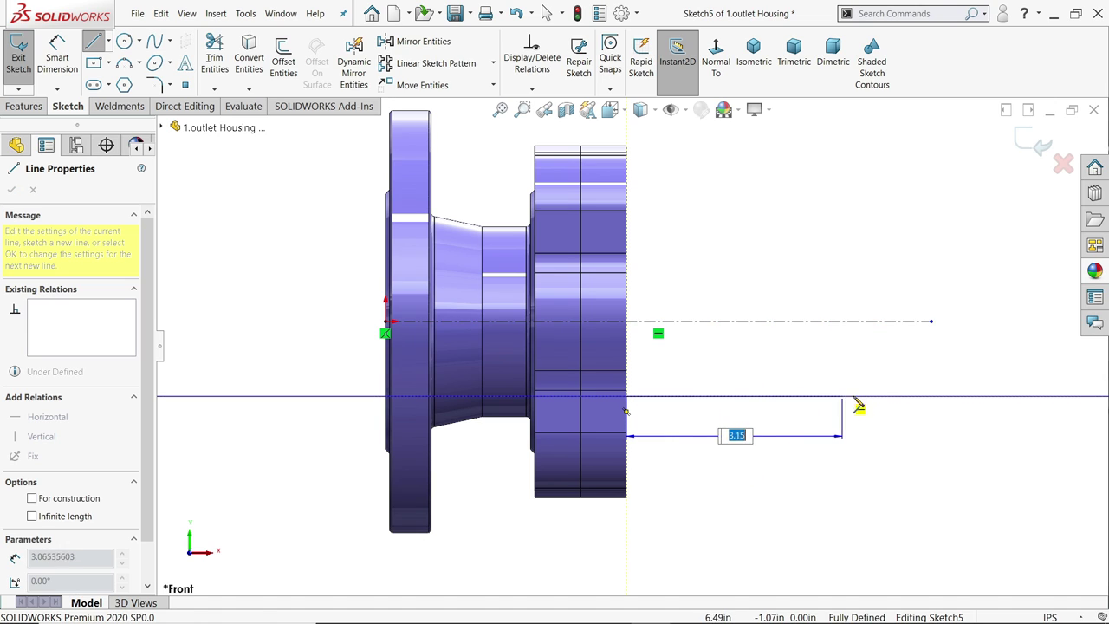
left_click(881, 396)
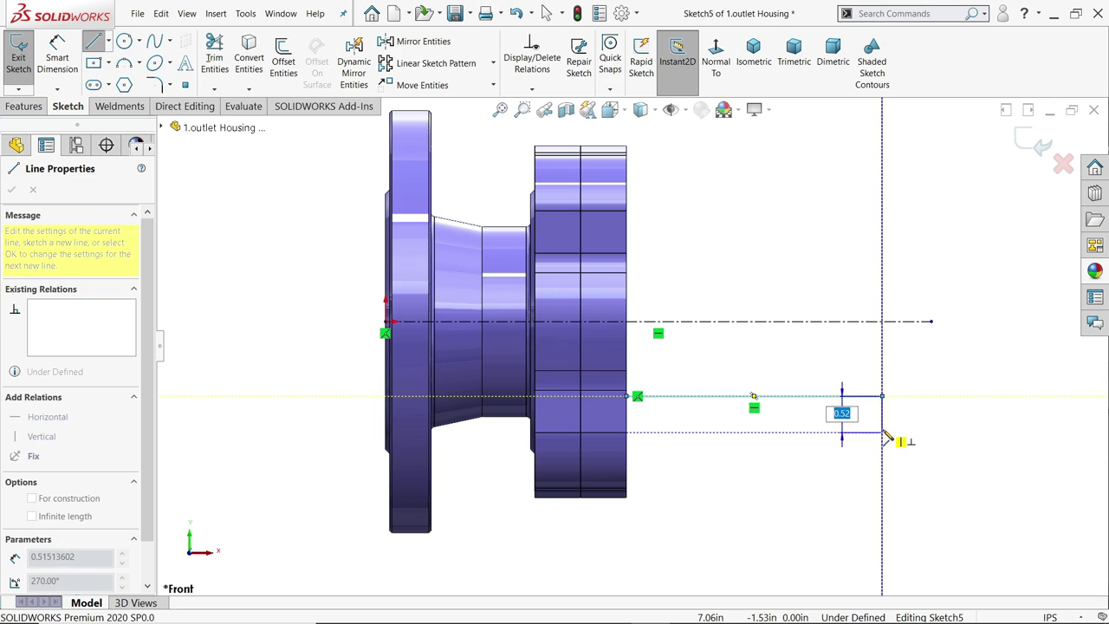
left_click(883, 432)
left_click(840, 432)
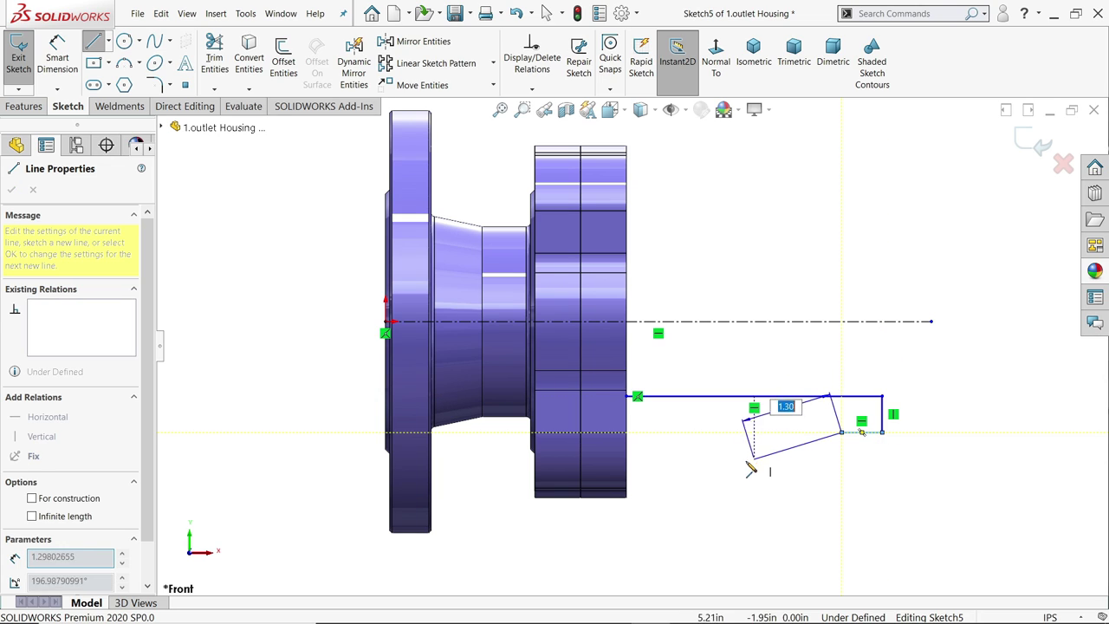
left_click(664, 471)
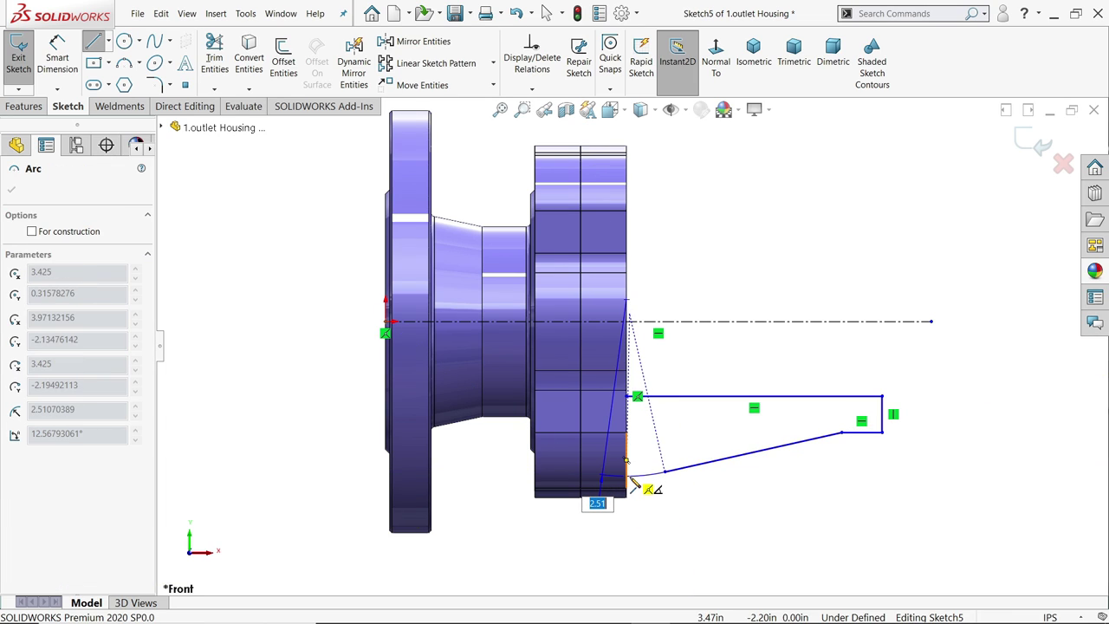
left_click(632, 477)
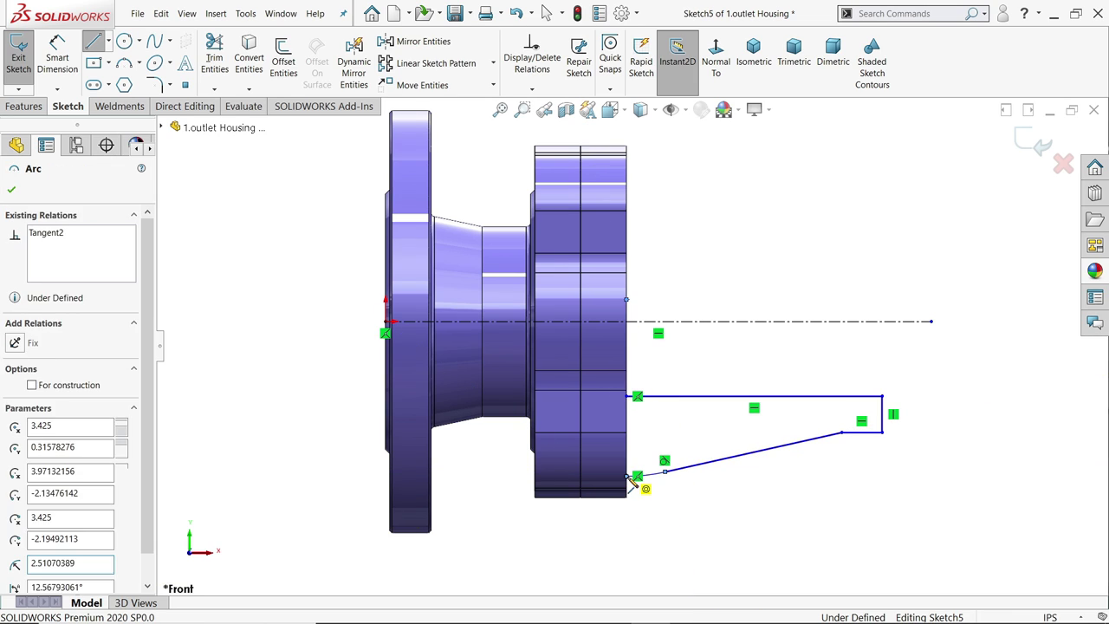
left_click(709, 476)
right_click(764, 413)
left_click(792, 462)
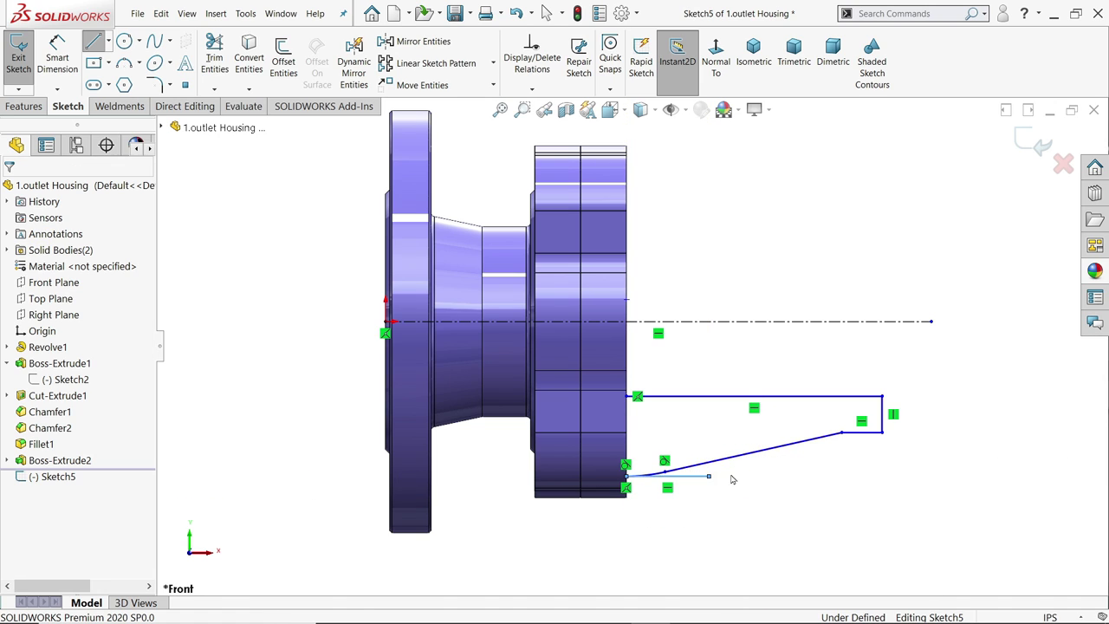
scroll(668, 478, "down", 5)
Step: Make the short bottom line construction geometry and the arc tangent to it
left_click(685, 422)
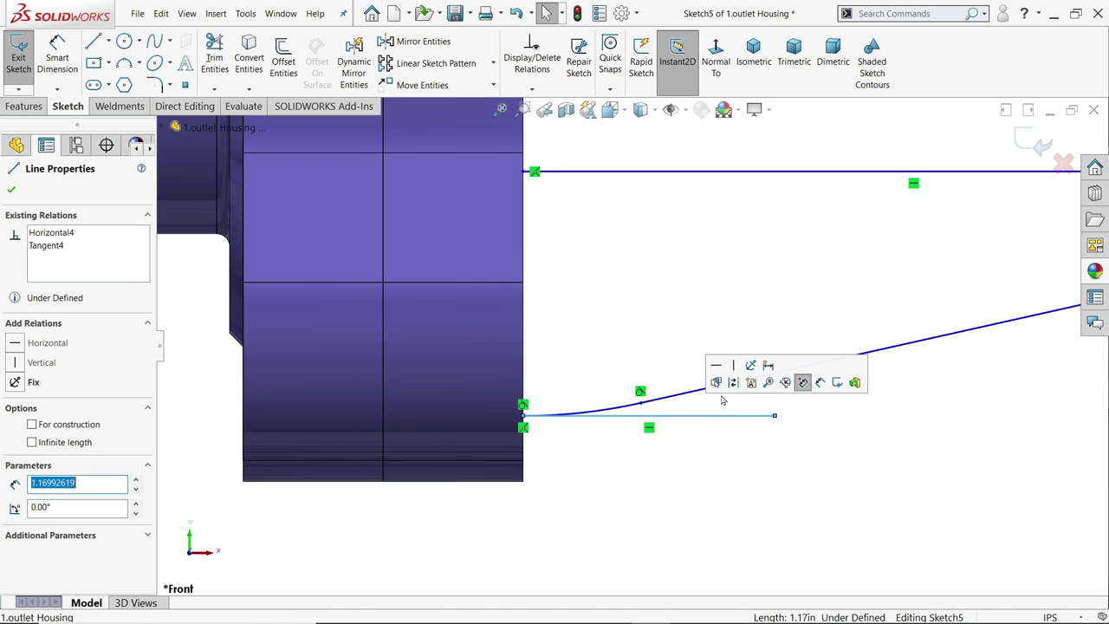
left_click(802, 382)
scroll(611, 407, "down", 2)
left_click_drag(612, 382, 553, 446)
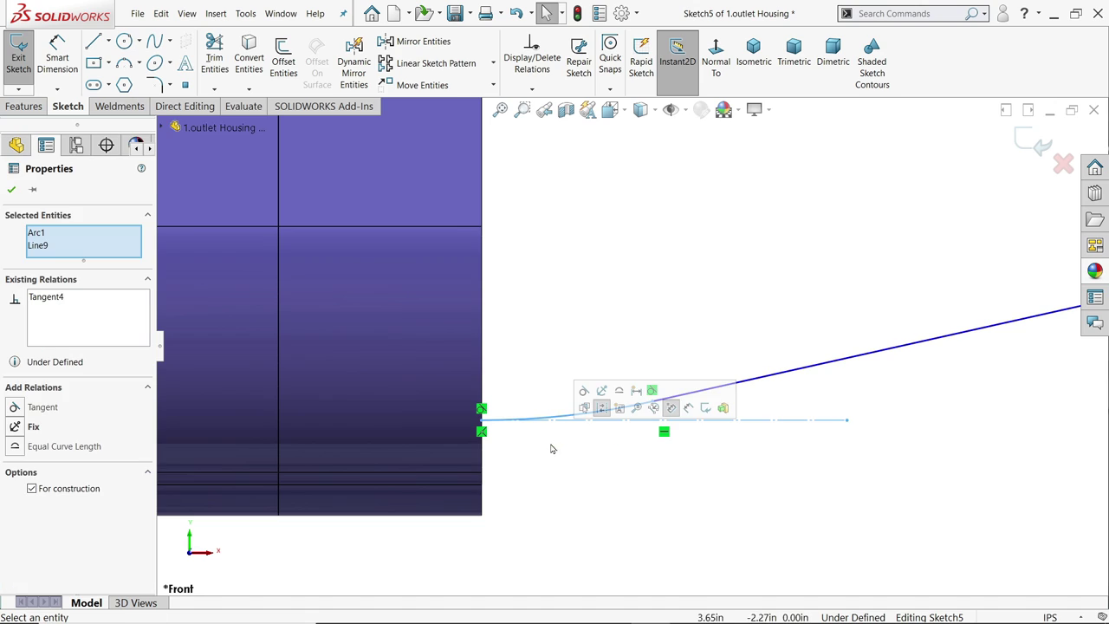
left_click(586, 396)
scroll(589, 428, "up", 3)
scroll(841, 252, "down", 1)
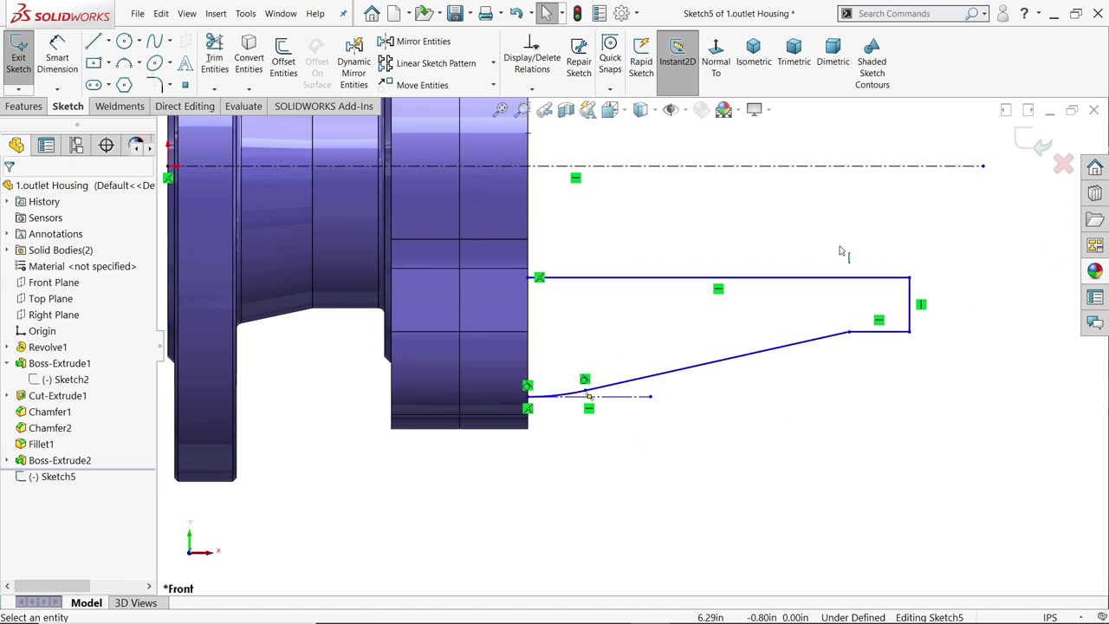
left_click(57, 57)
scroll(581, 260, "up", 2)
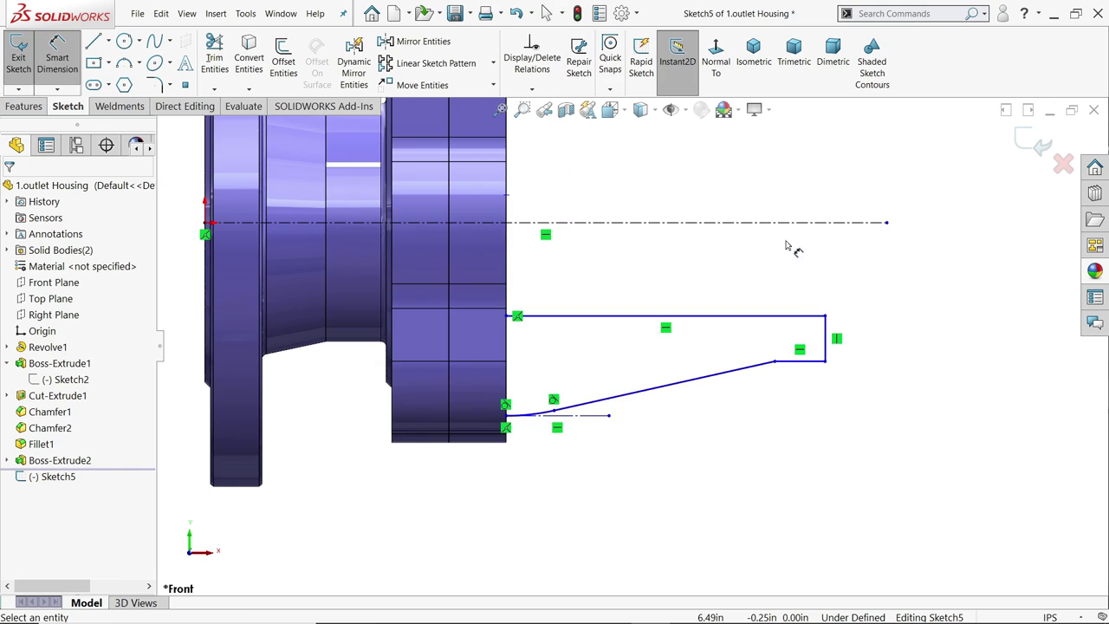
Step: Dimension the top line 2.00 and the step line 3.00 from the centerline
left_click(816, 317)
left_click(855, 222)
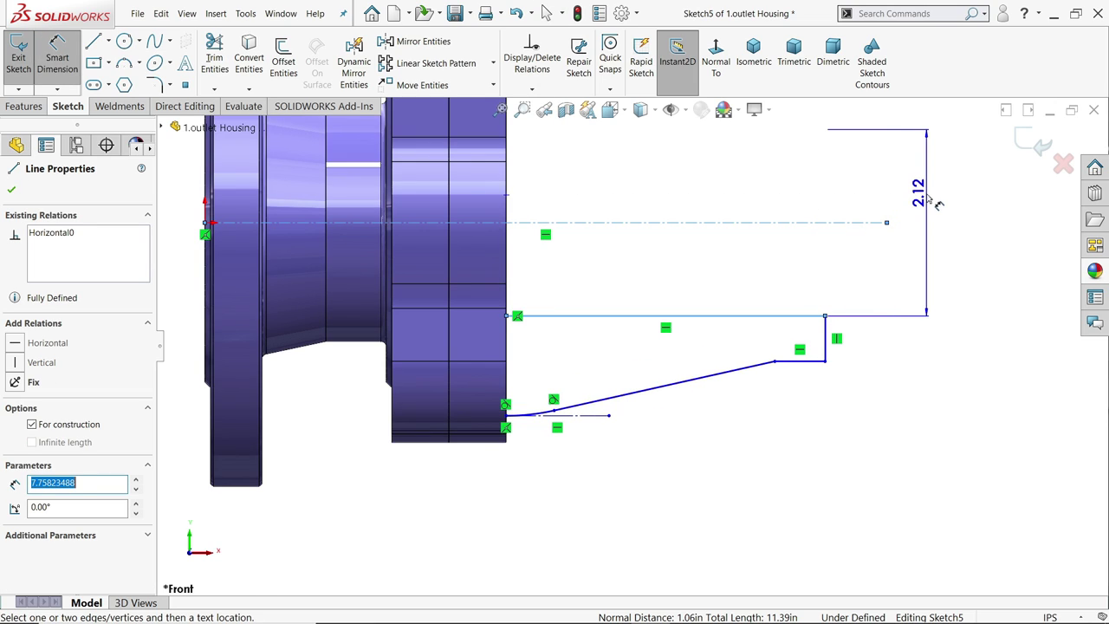
left_click(935, 208)
type("2")
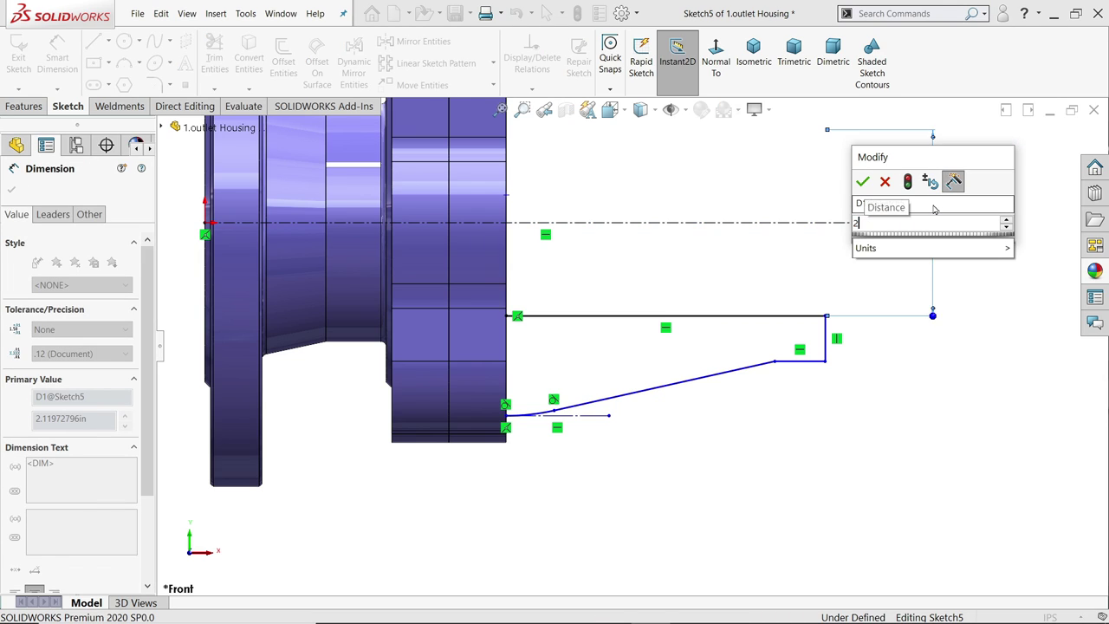
key("Return")
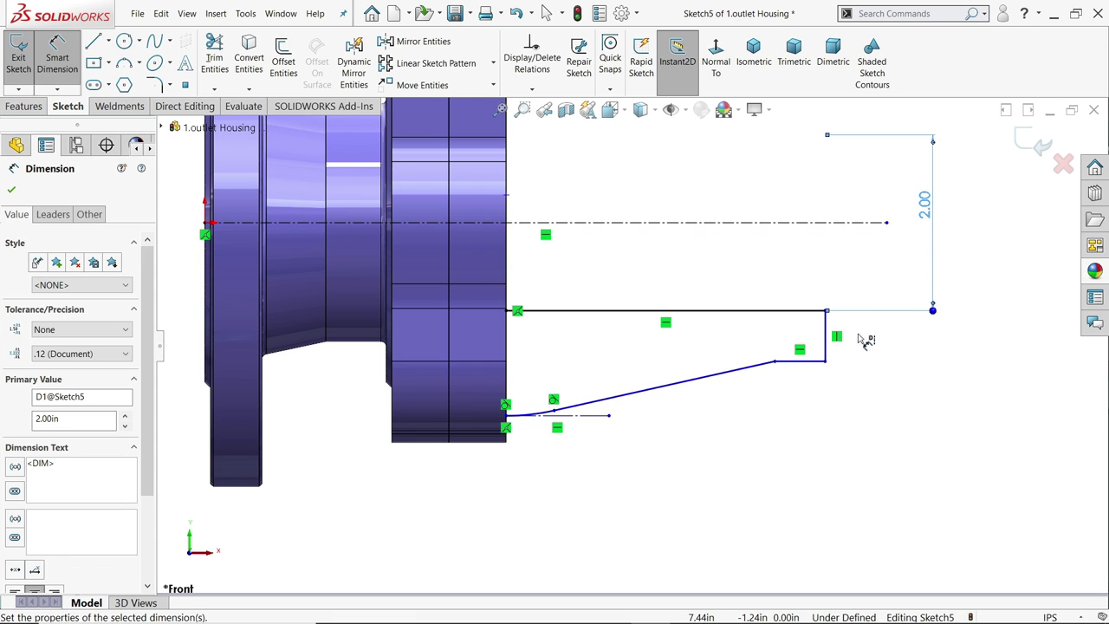
left_click(824, 364)
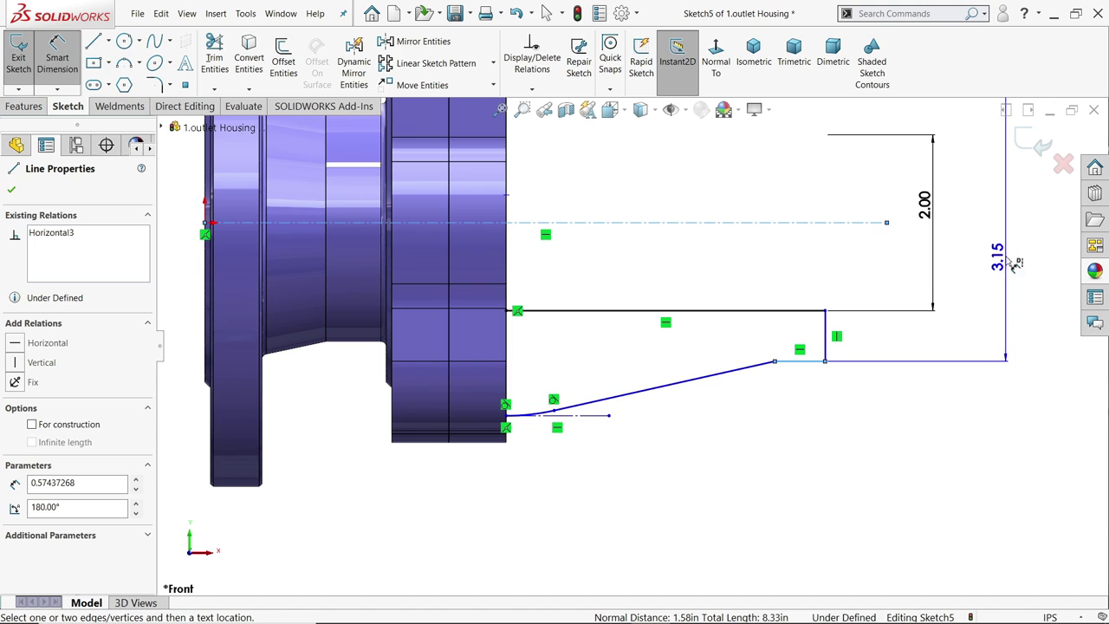
left_click(988, 234)
type("3")
key("Return")
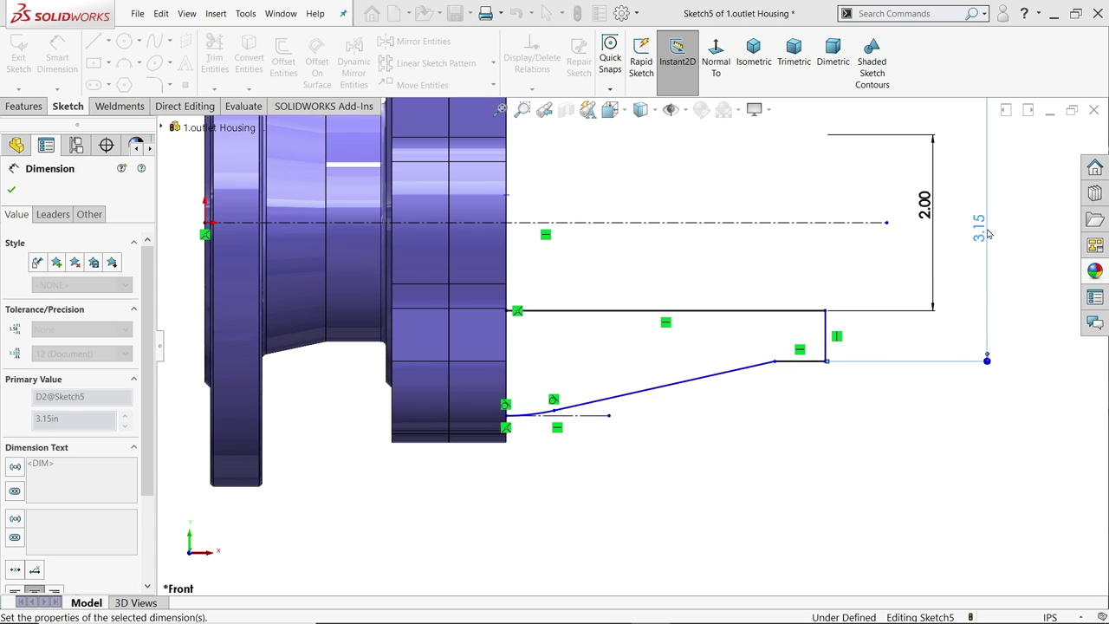
Step: Set the step's horizontal length to 0.62, undoing the mistaken 620.57 entry
left_click(798, 356)
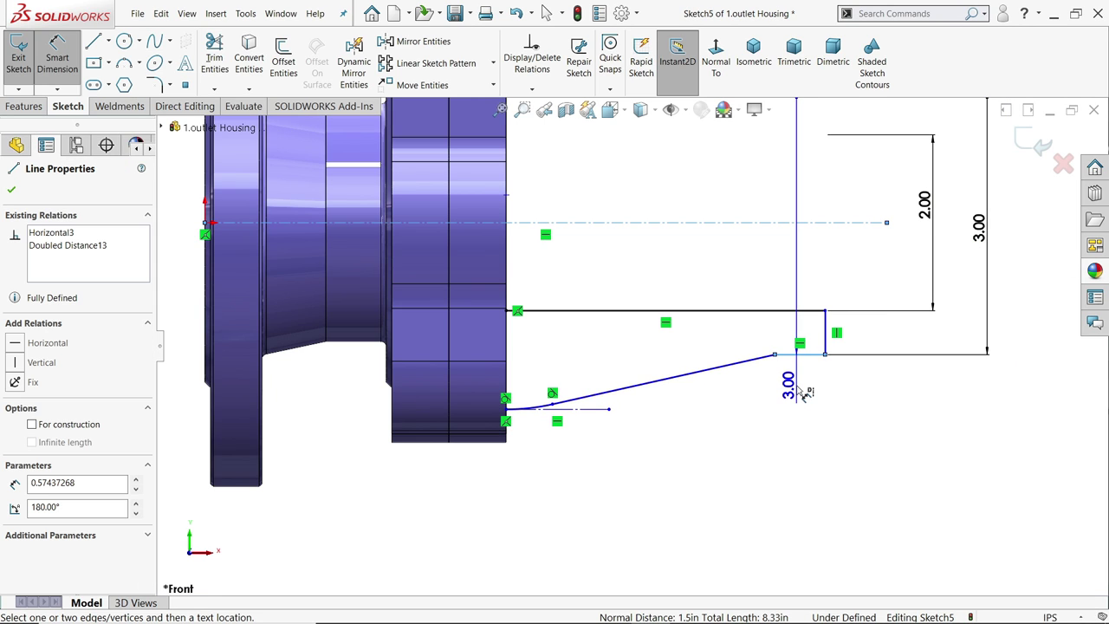
left_click(803, 399)
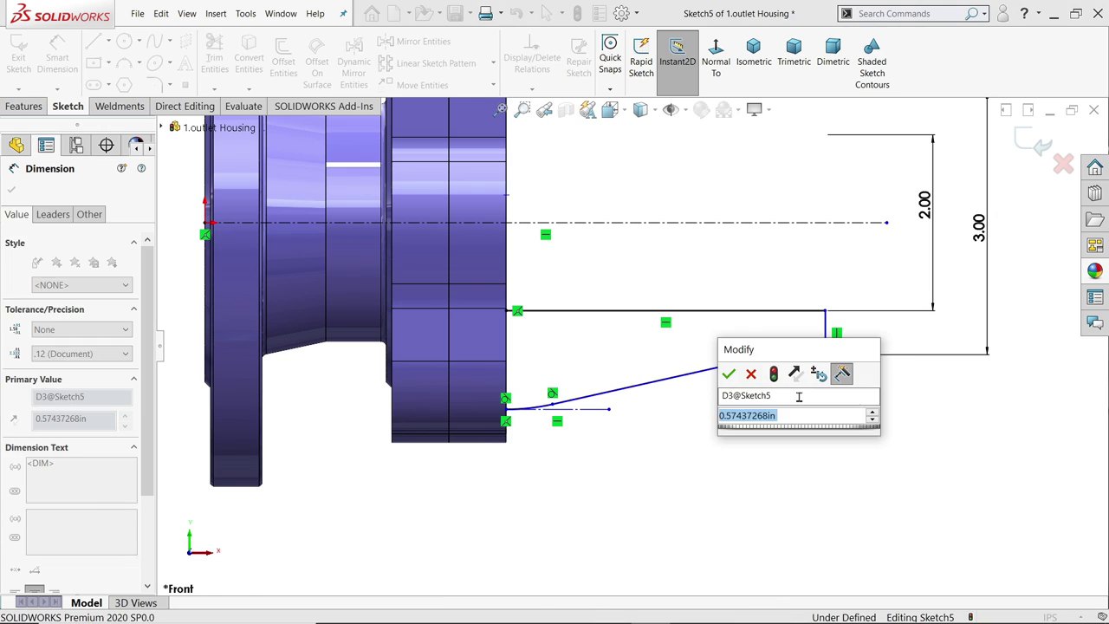
type("0")
type("62")
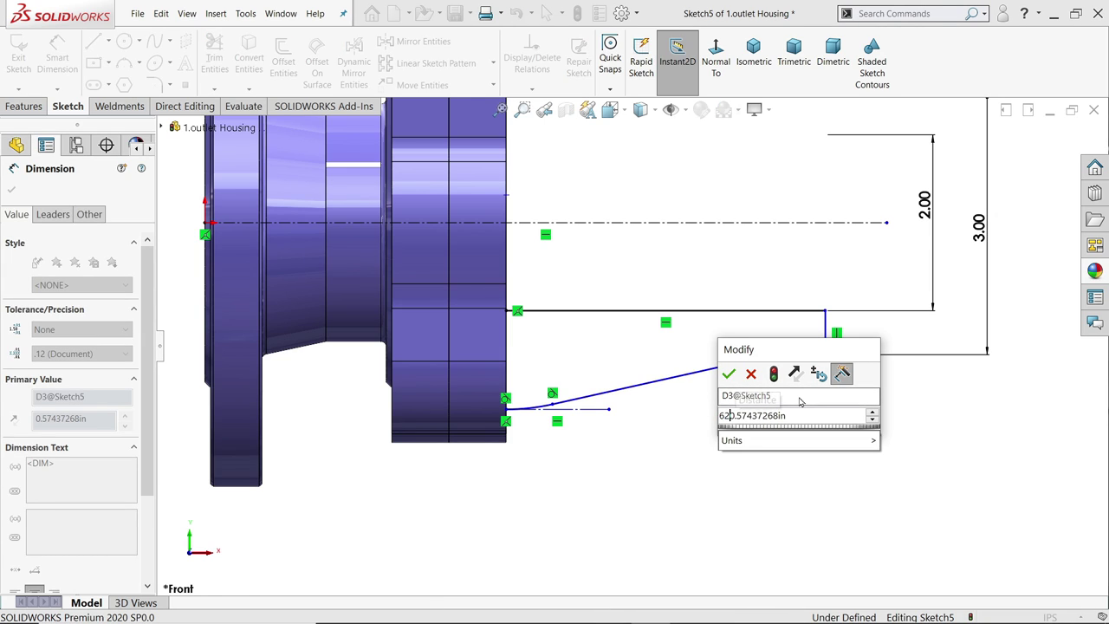
key("Return")
key("z")
key("z")
key("z")
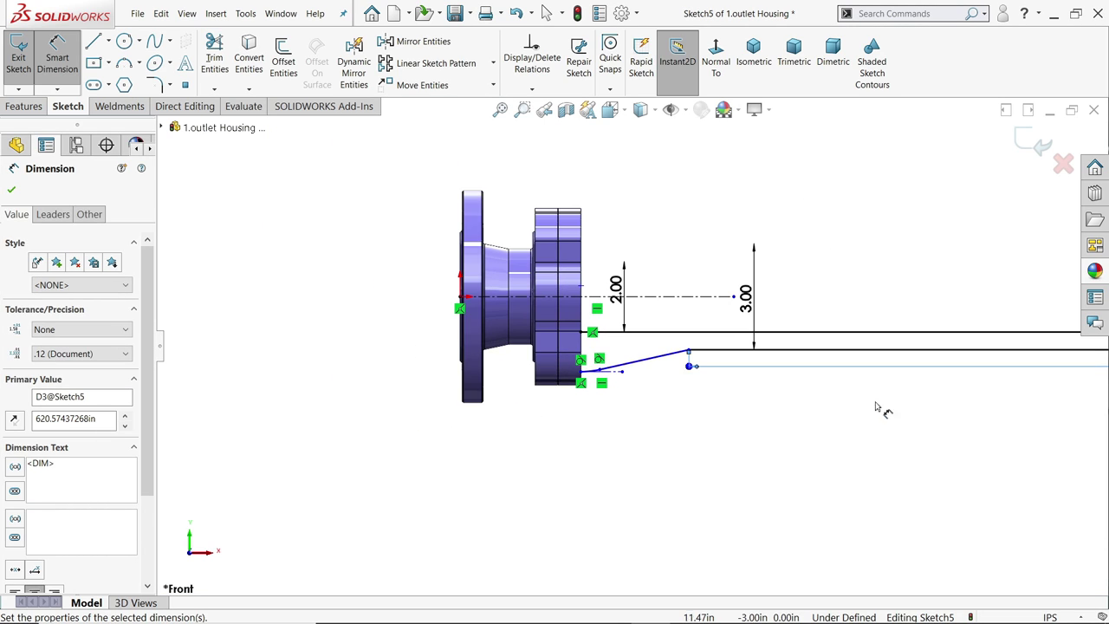
left_click(517, 13)
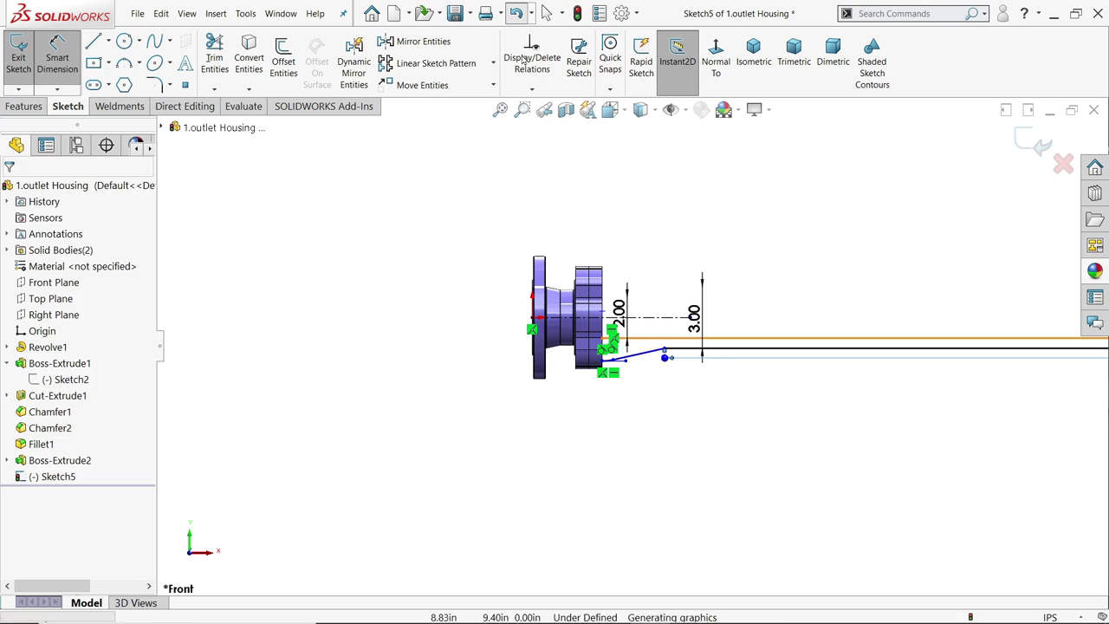
scroll(671, 351, "down", 5)
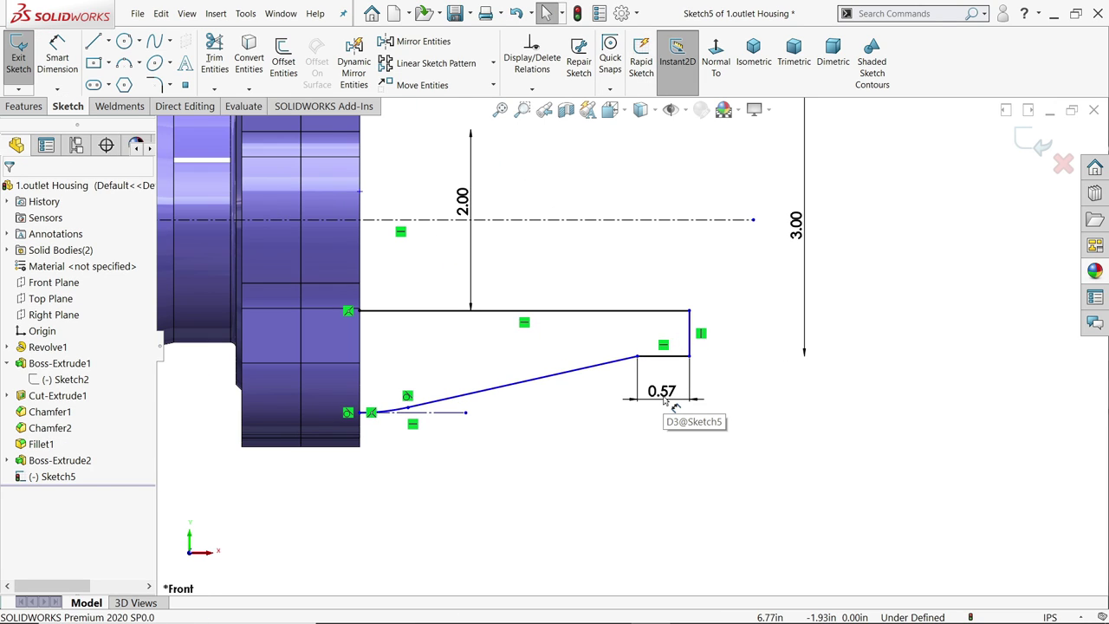
double_click(673, 404)
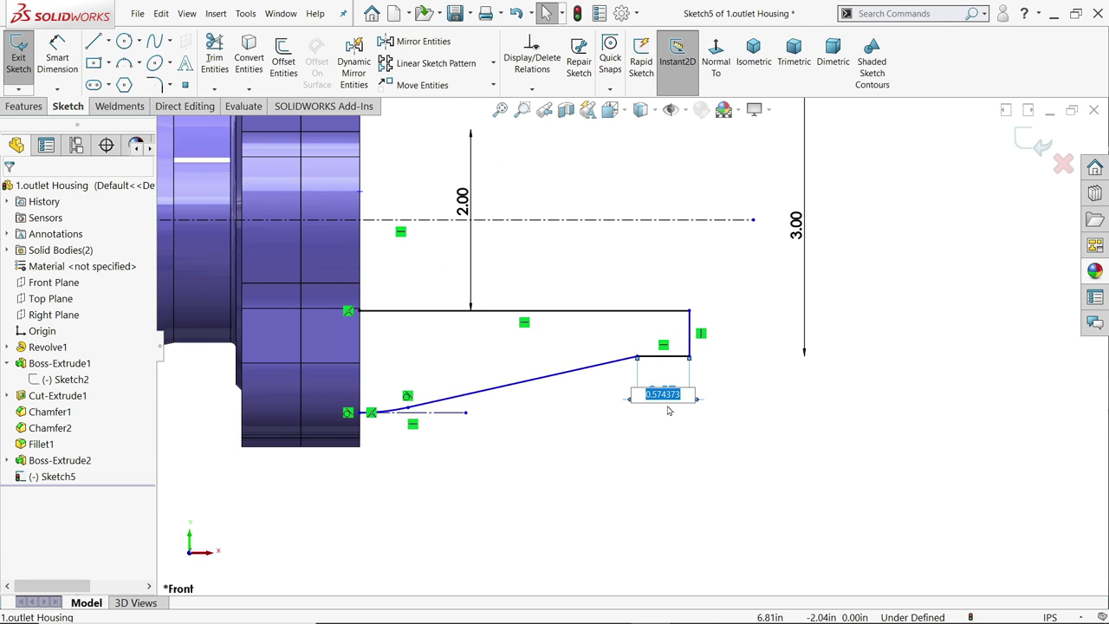
key("Return")
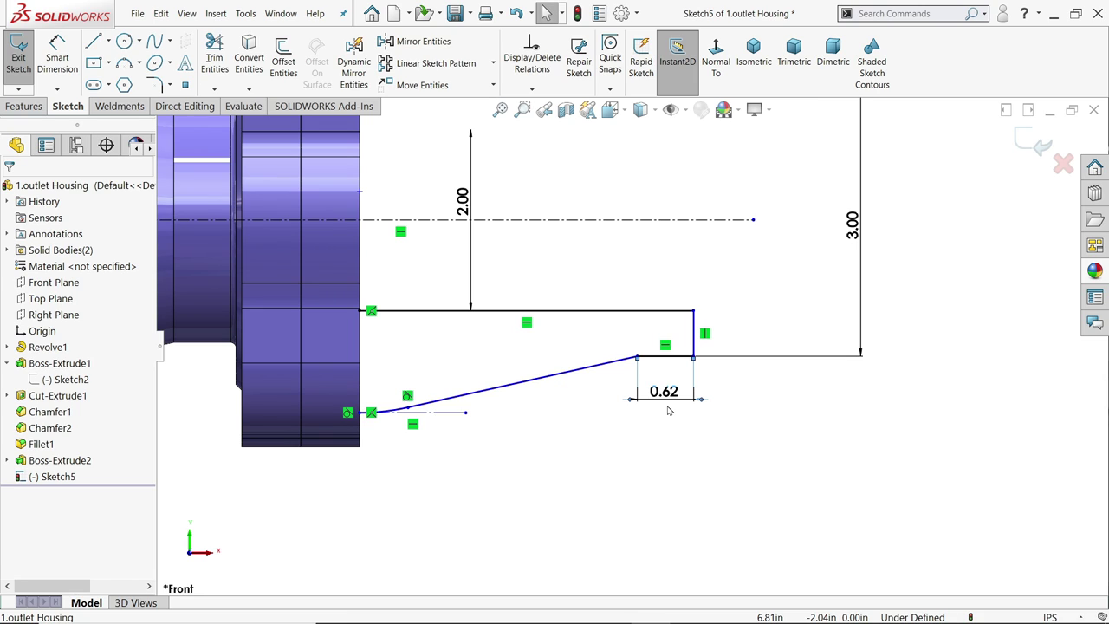
Step: Dimension the taper between the centreline and inclined line at 15°
left_click(575, 220)
left_click(57, 54)
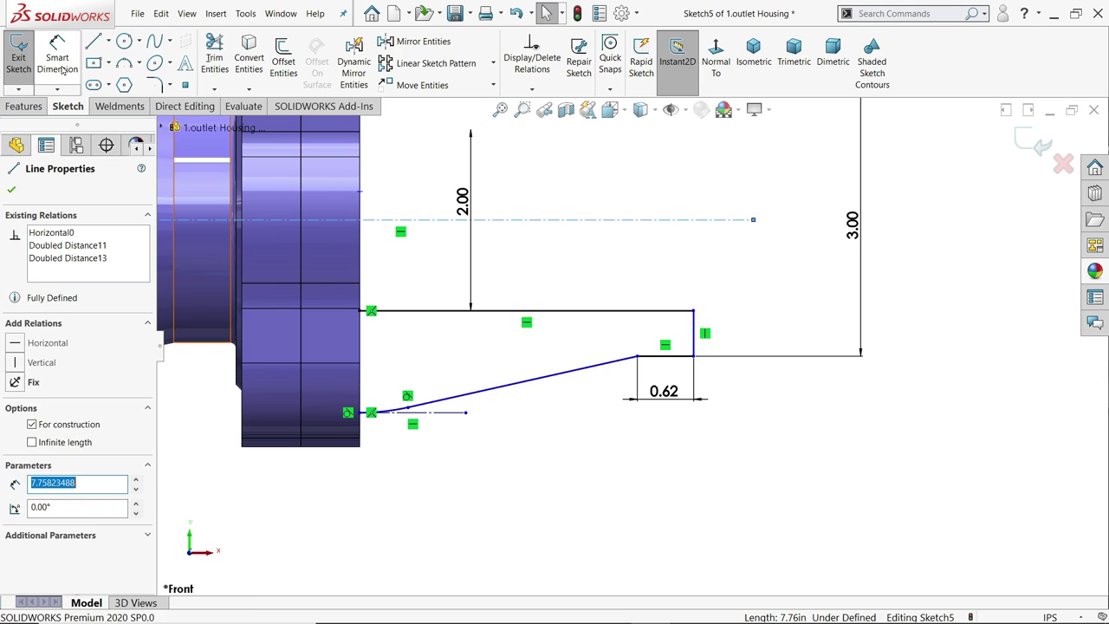
left_click(581, 221)
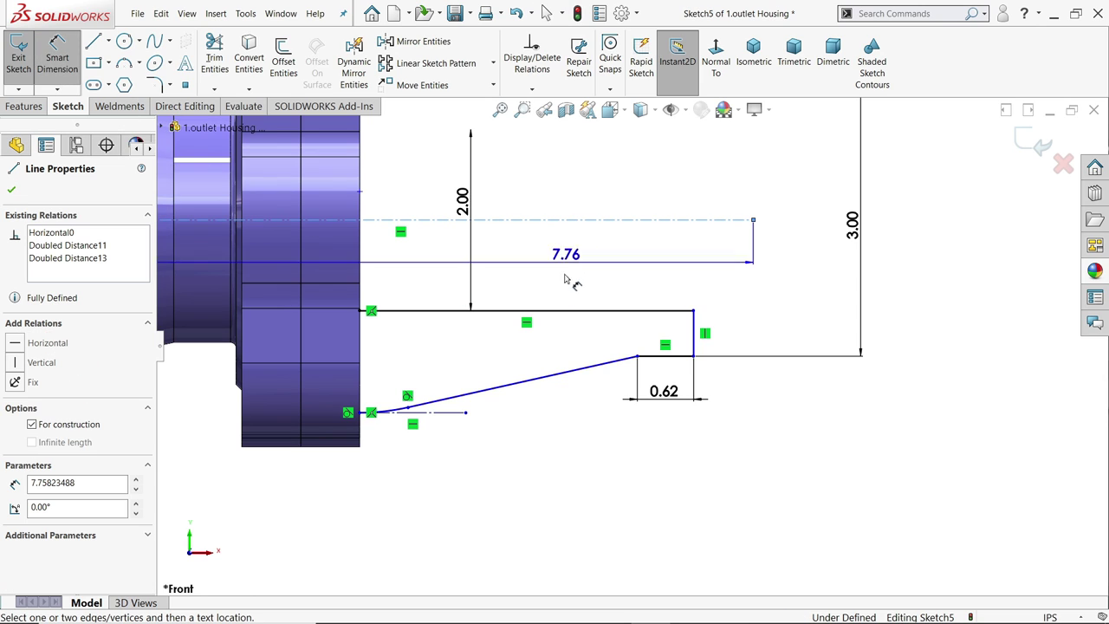
left_click(570, 370)
left_click(552, 297)
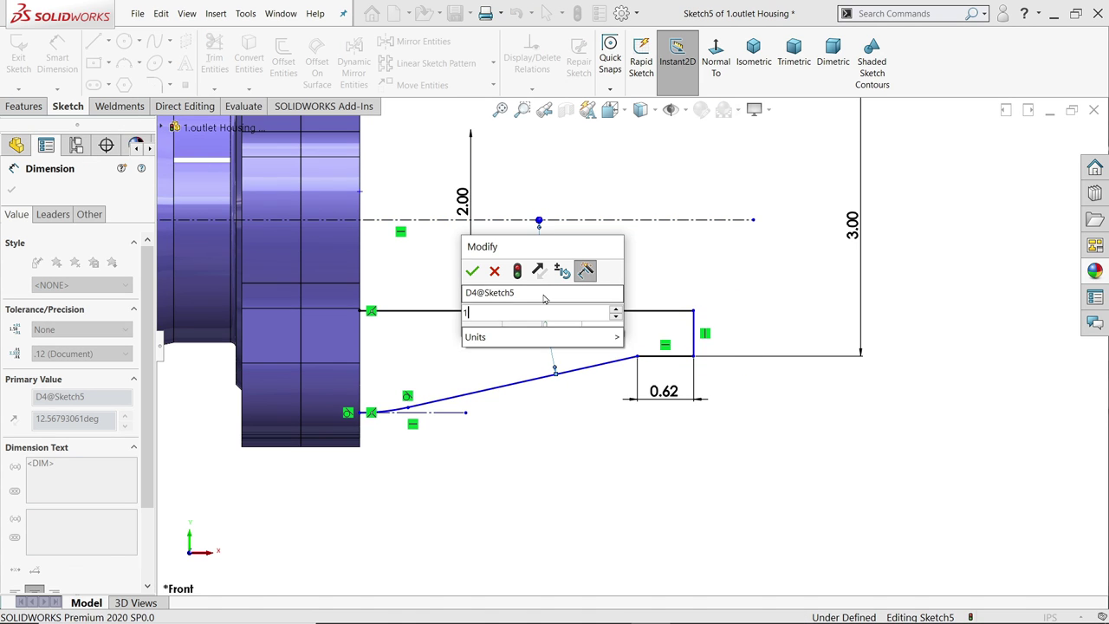
type("15")
key("Return")
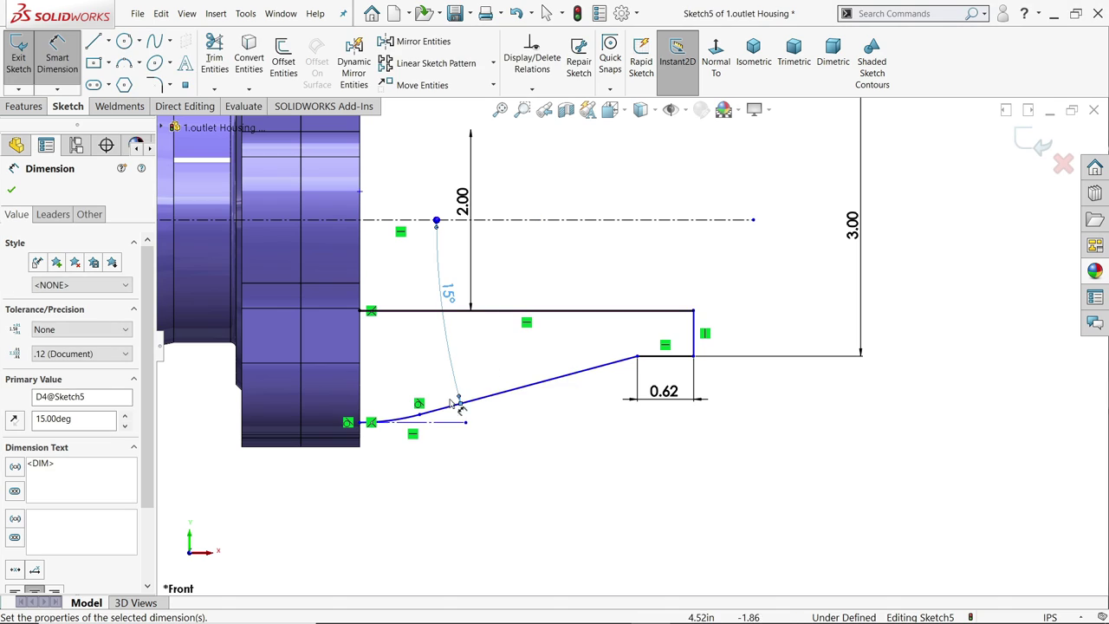
Step: Give the small arc radius R2.00 and the top line an overall length of 2.75
scroll(514, 423, "down", 5)
left_click(516, 413)
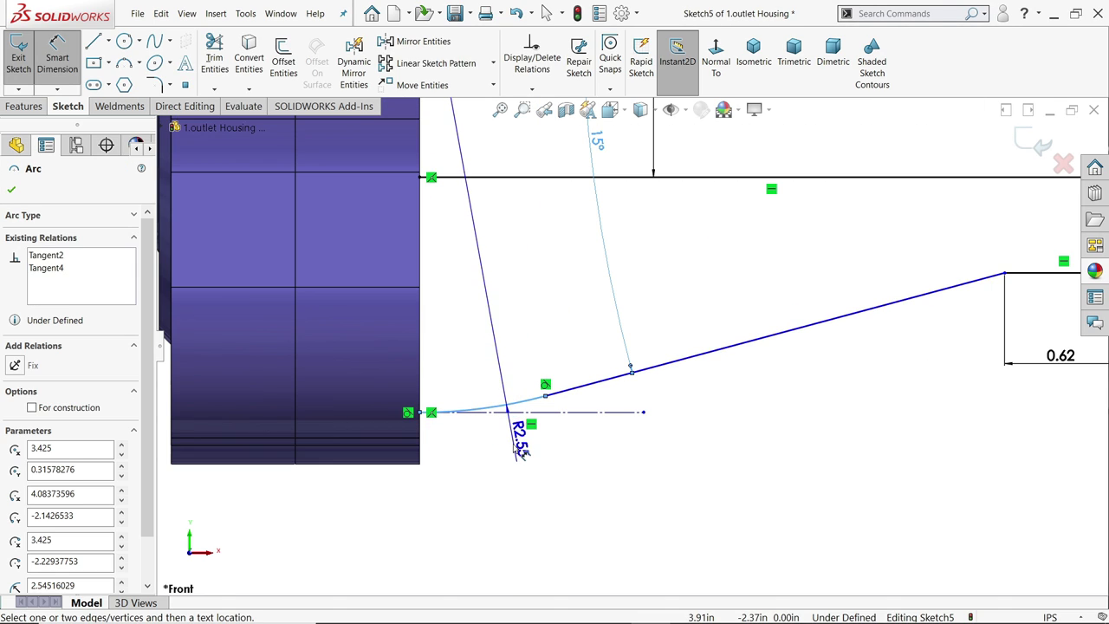
left_click(516, 449)
type("2")
key("Return")
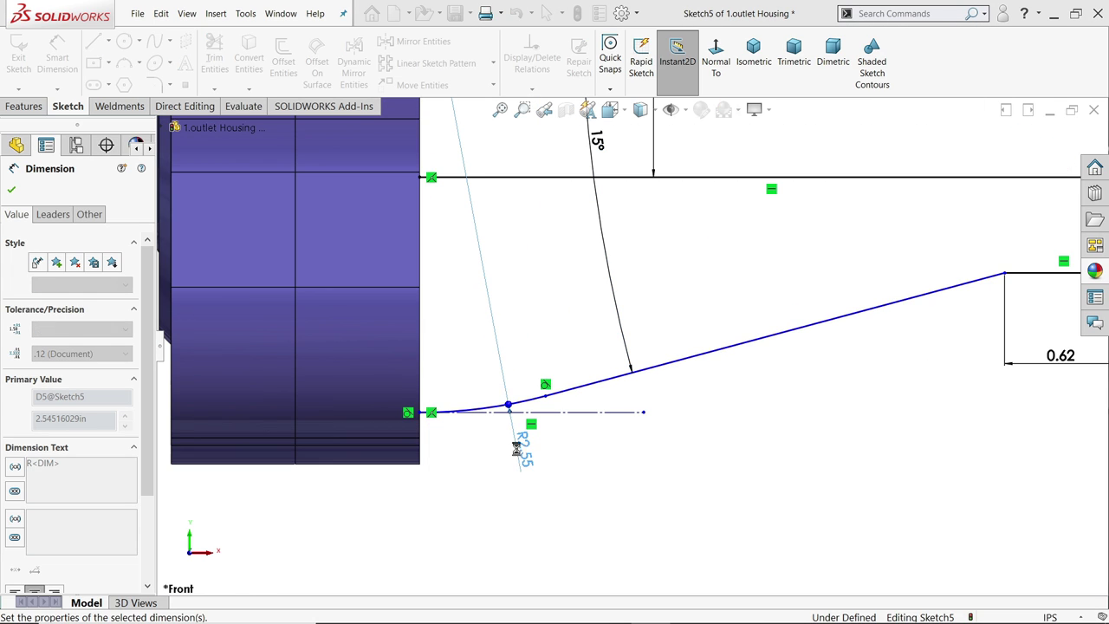
key("z")
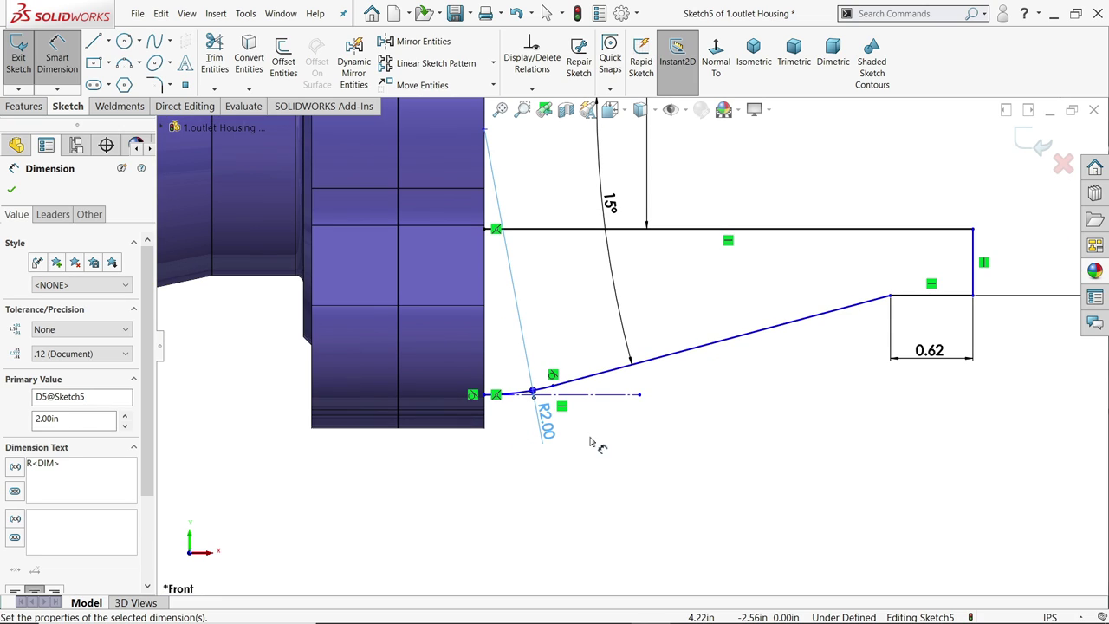
left_click(957, 236)
left_click(755, 468)
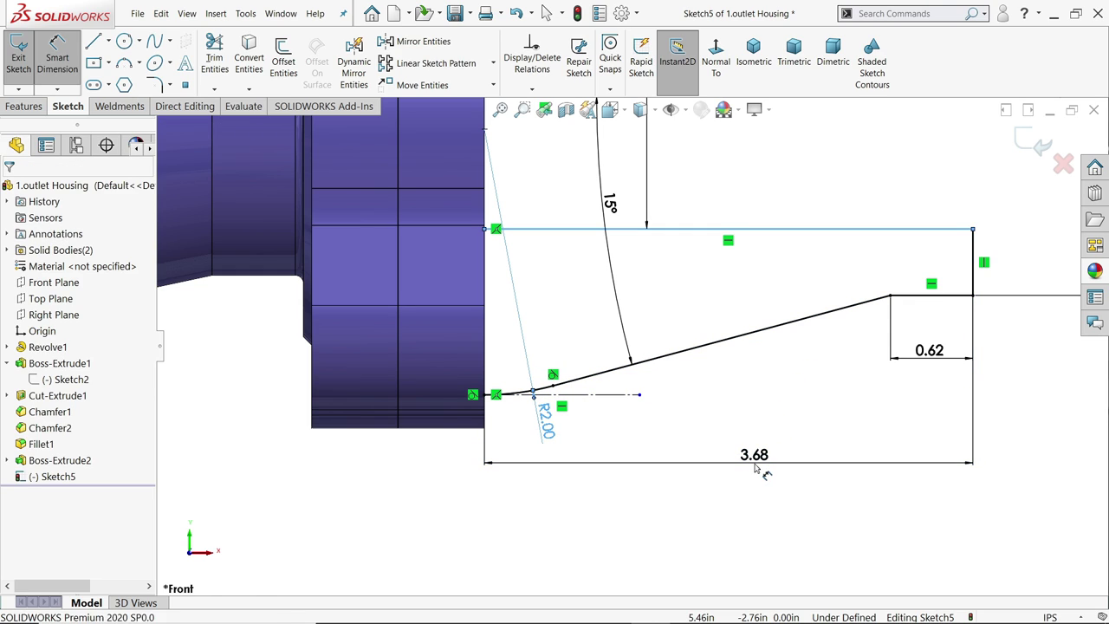
key("Return")
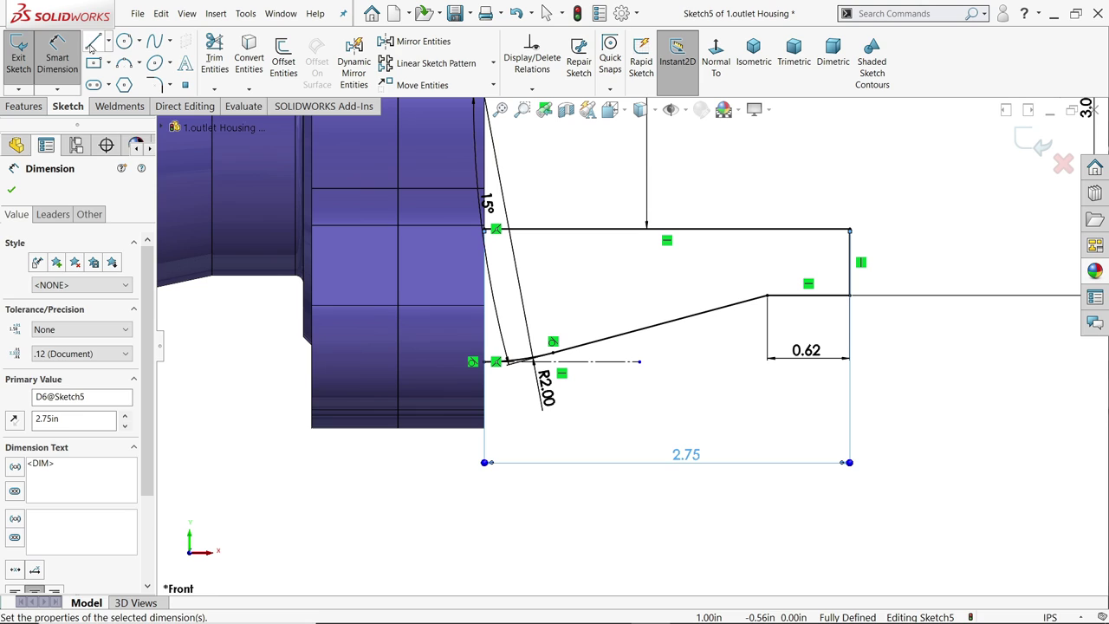
Step: Close the profile with a vertical line at its left end
left_click(92, 44)
left_click(486, 229)
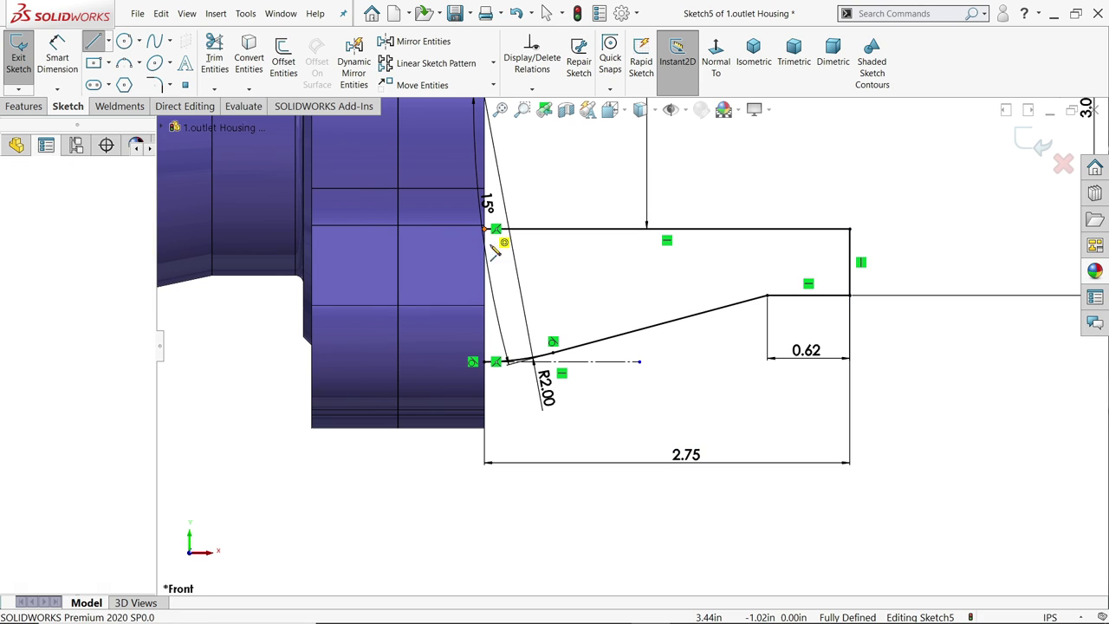
left_click(484, 361)
right_click(568, 275)
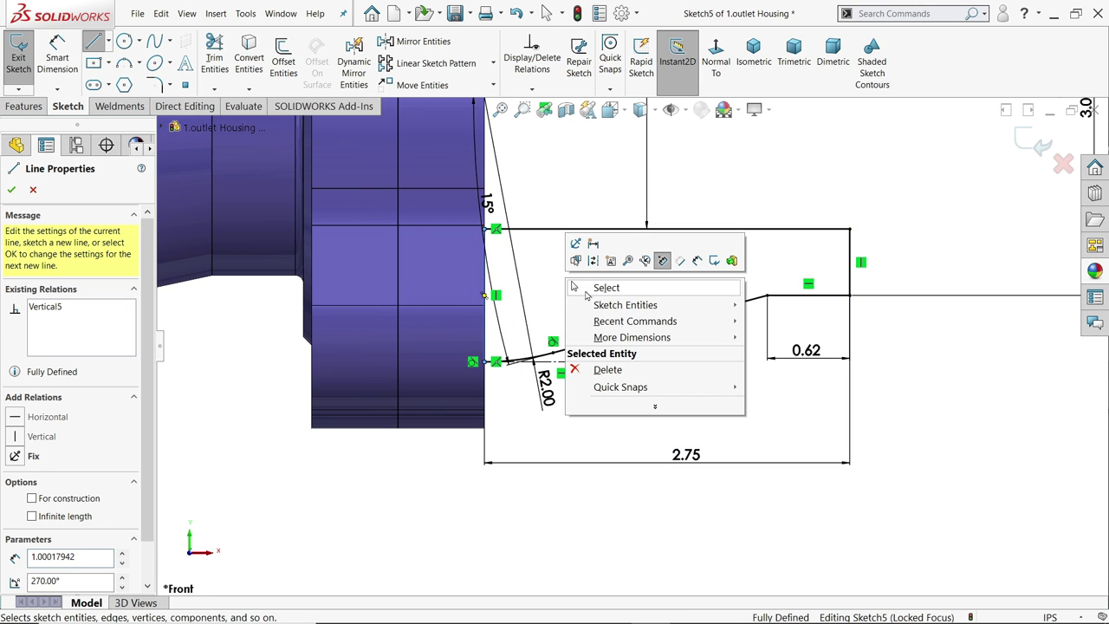
left_click(594, 288)
scroll(592, 301, "up", 4)
scroll(639, 197, "down", 2)
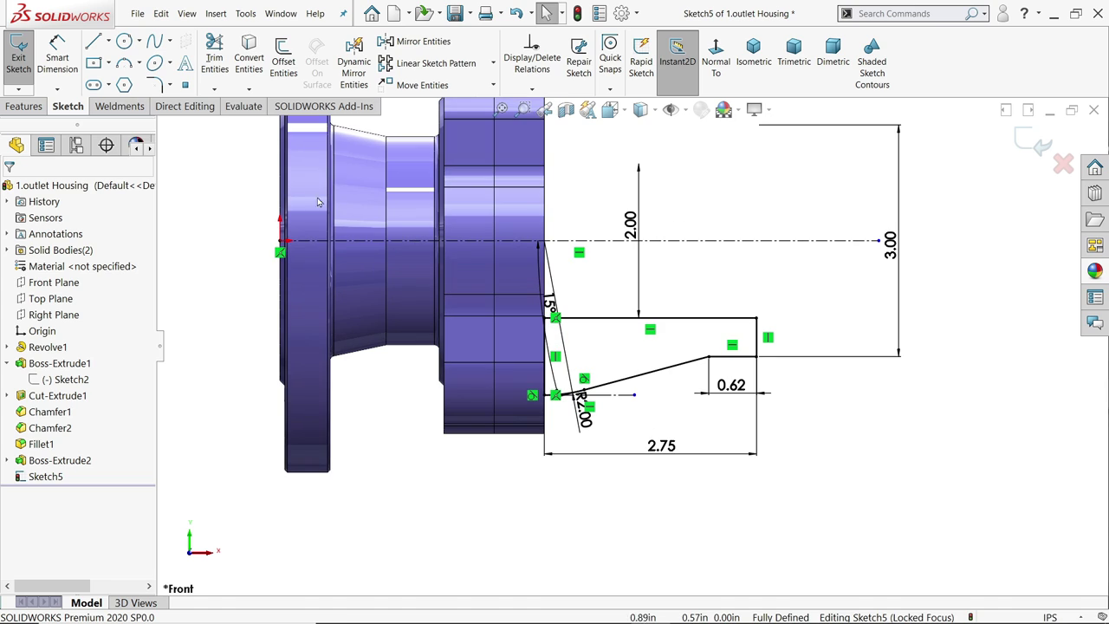
left_click(24, 106)
Step: Revolve the profile 360° about the centreline into the tapered nozzle, then check the reference drawing
left_click(71, 66)
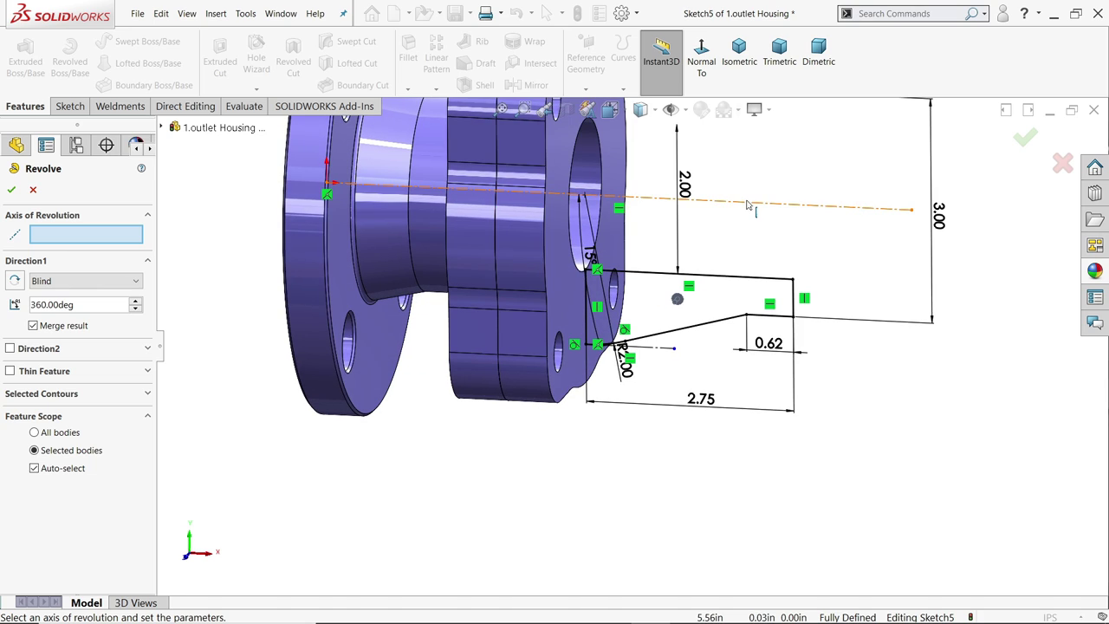
left_click(748, 205)
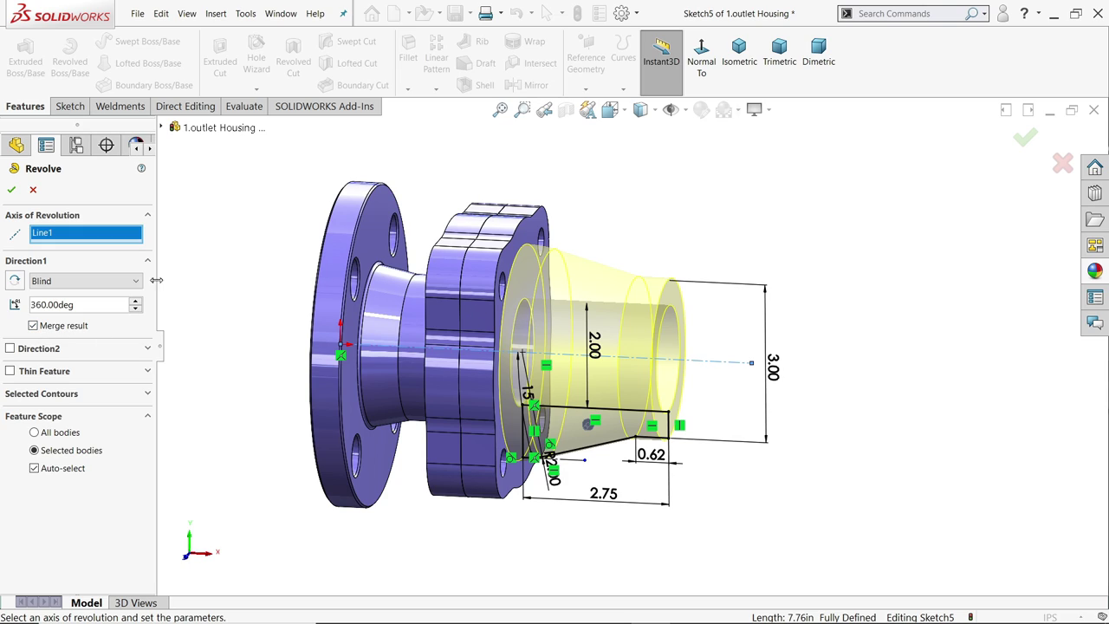
left_click(11, 189)
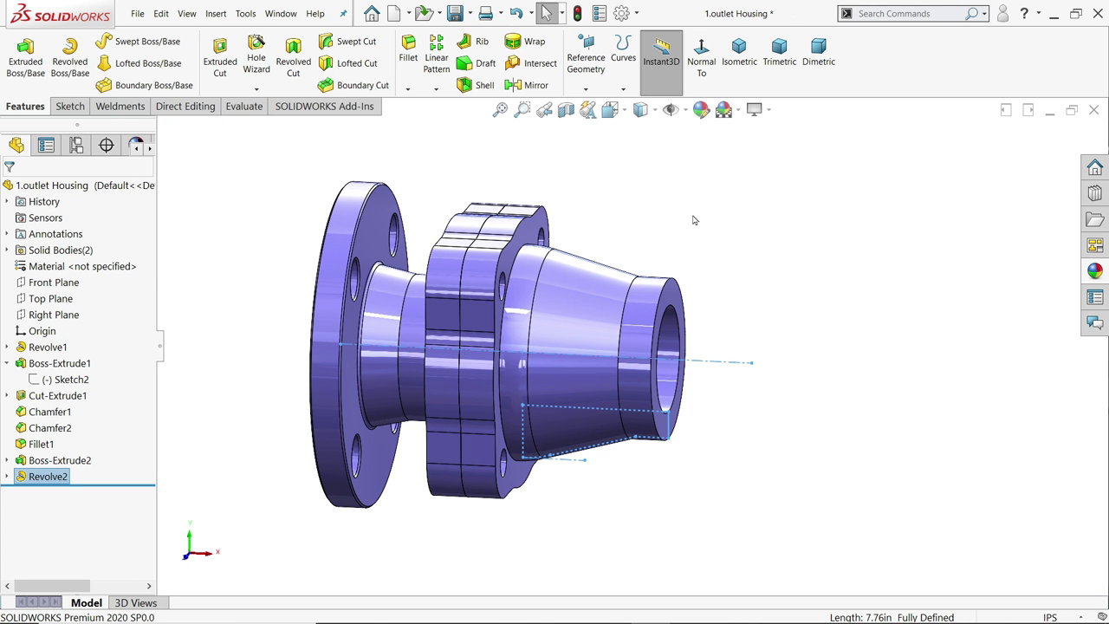
middle_click_drag(693, 220, 664, 279)
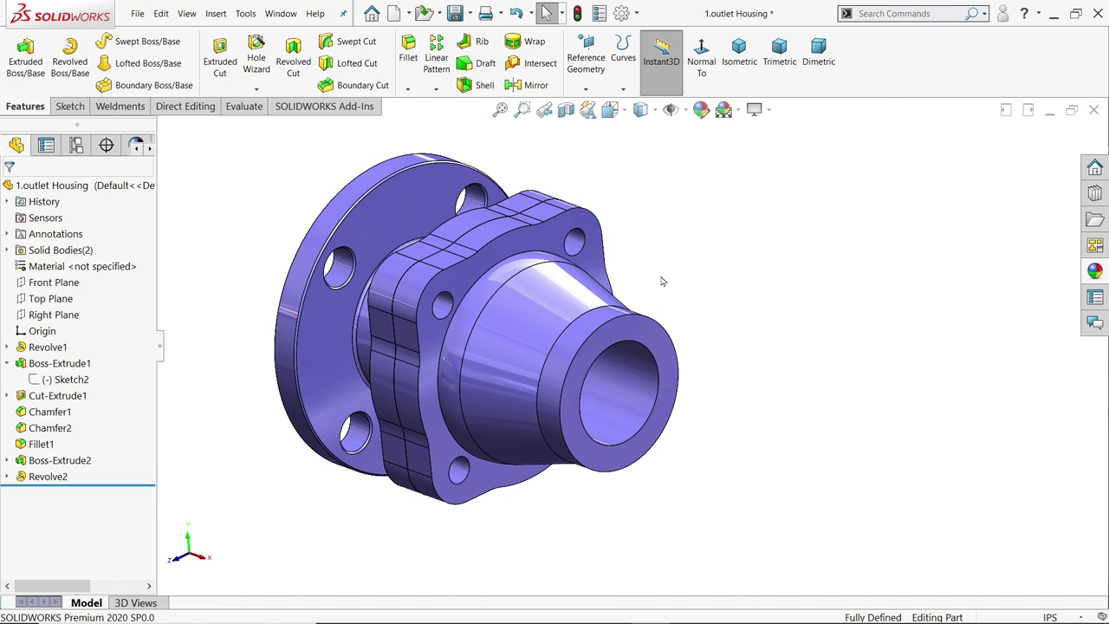
key("alt+Tab")
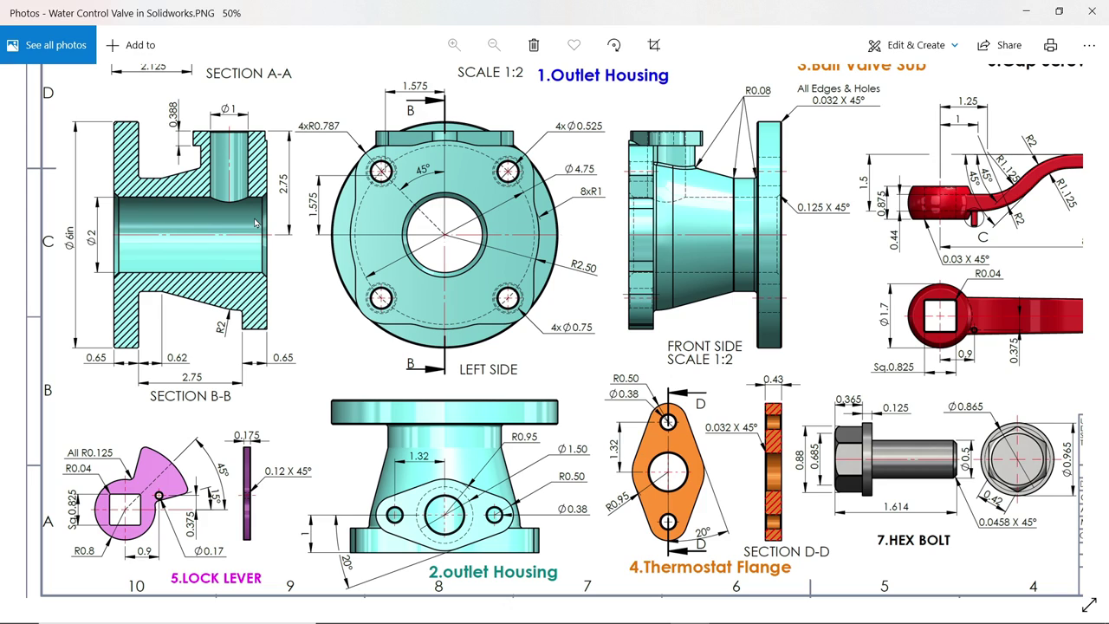
Step: Back in the model, start a new sketch on the nozzle's end face
left_click(1031, 11)
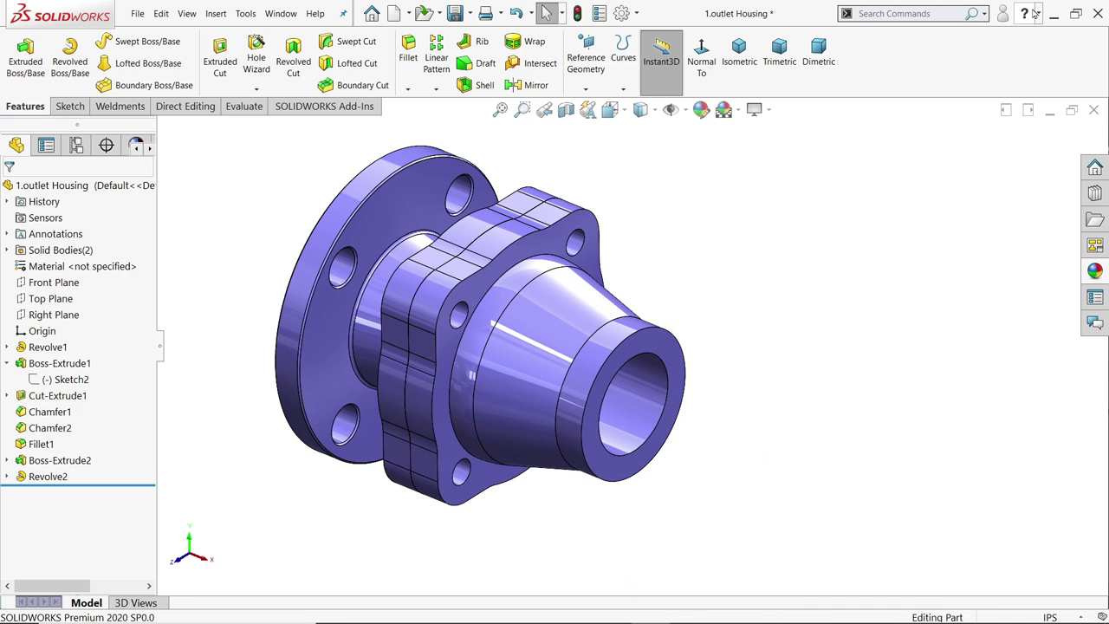
left_click(617, 343)
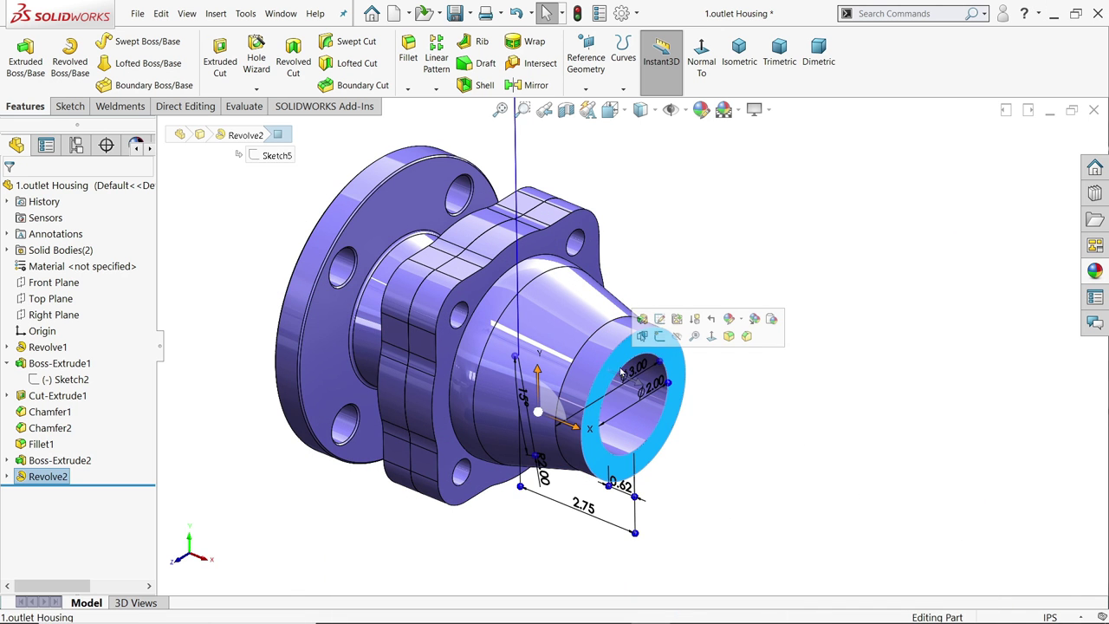
left_click(659, 335)
mouse_move(659, 335)
middle_mouse_down()
mouse_move(823, 299)
mouse_move(914, 317)
mouse_move(433, 295)
middle_mouse_up()
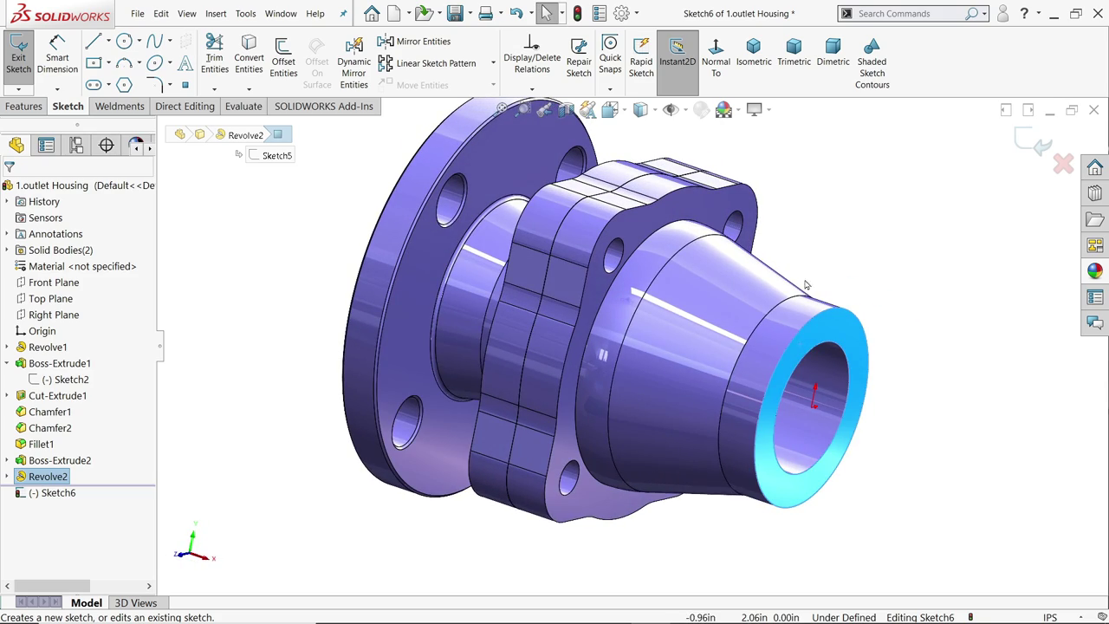
left_click(374, 291)
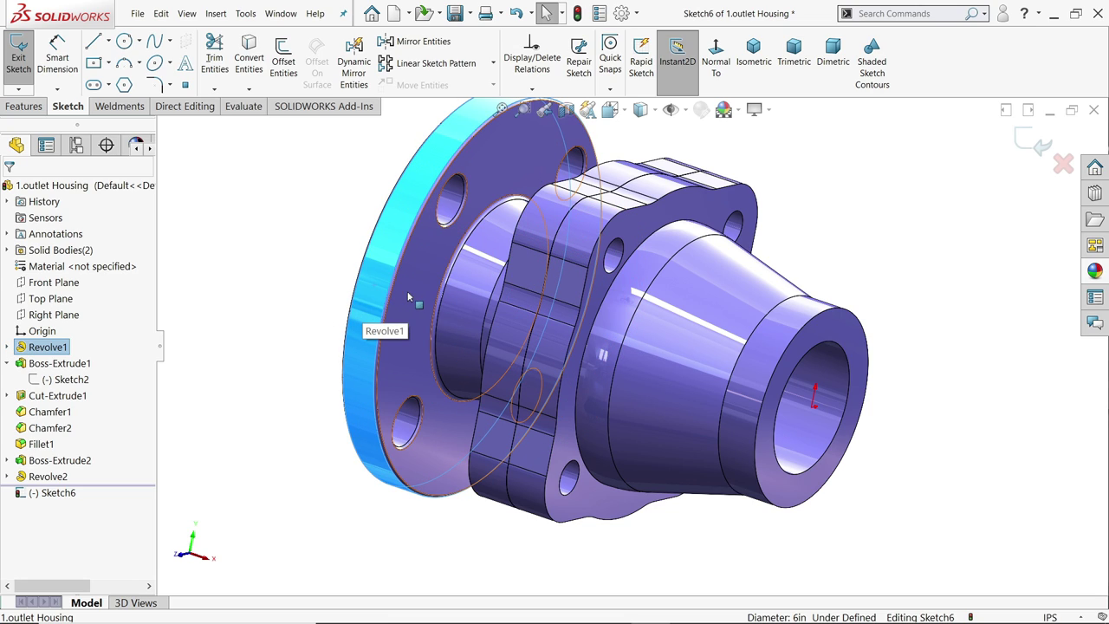
scroll(409, 297, "down", 4)
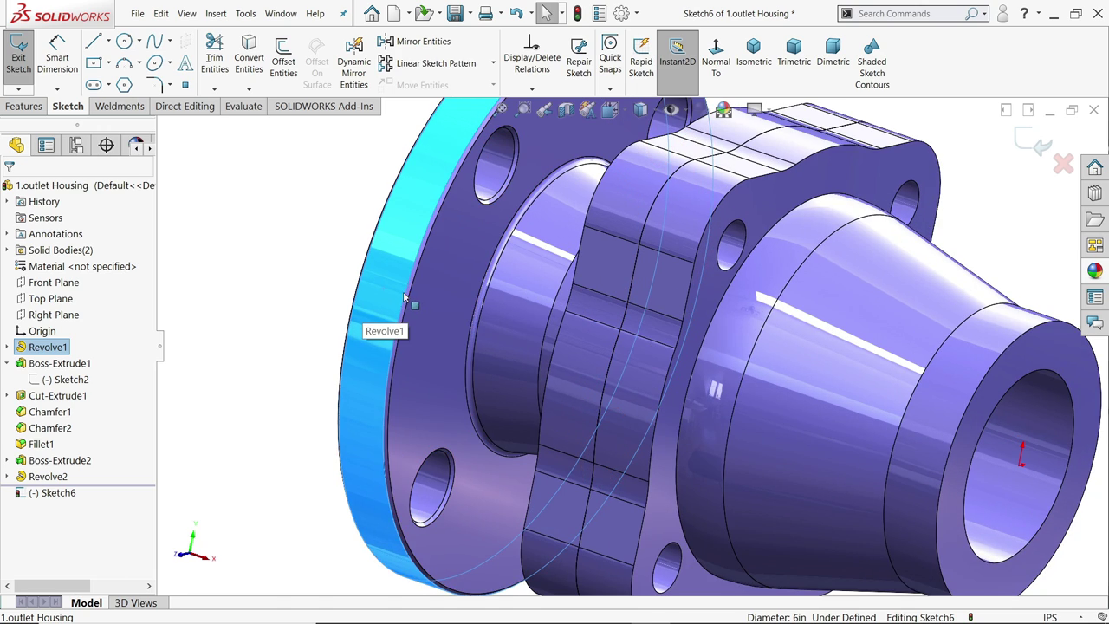
key("Escape")
scroll(441, 289, "up", 4)
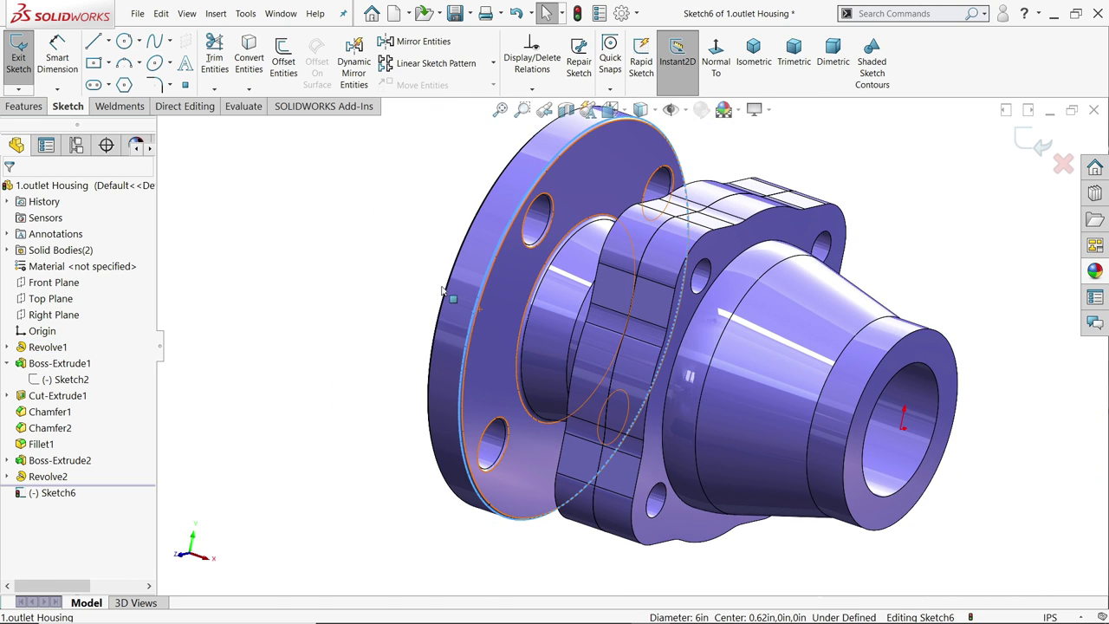
Step: Convert the flange's outer edge and the upper and left bolt-hole edges into sketch circles
left_click(257, 65)
scroll(664, 221, "down", 4)
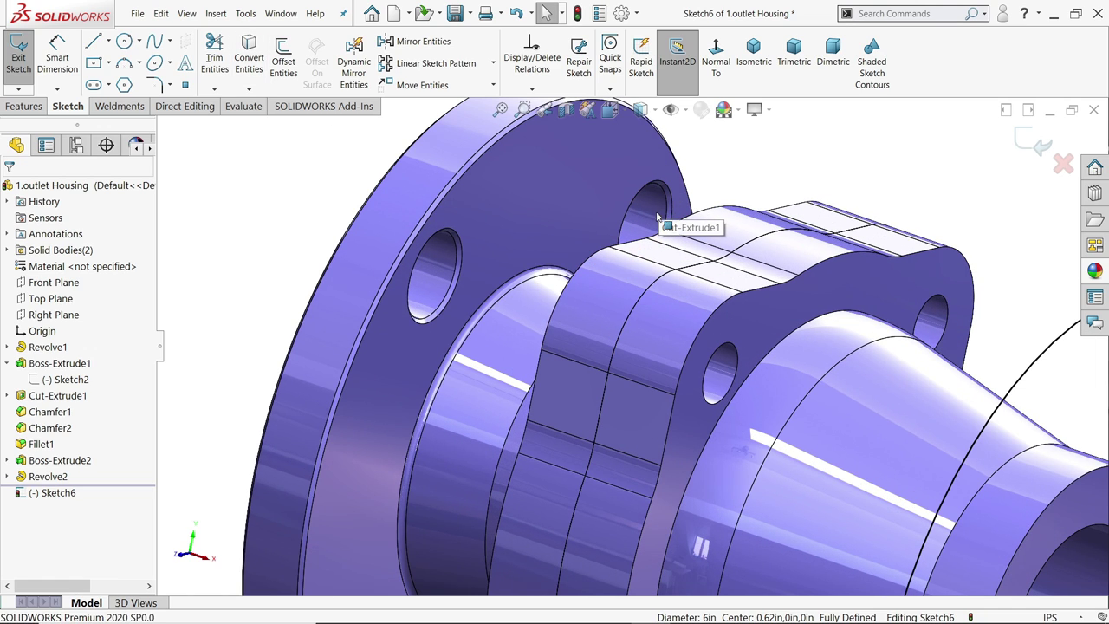
left_click(667, 217)
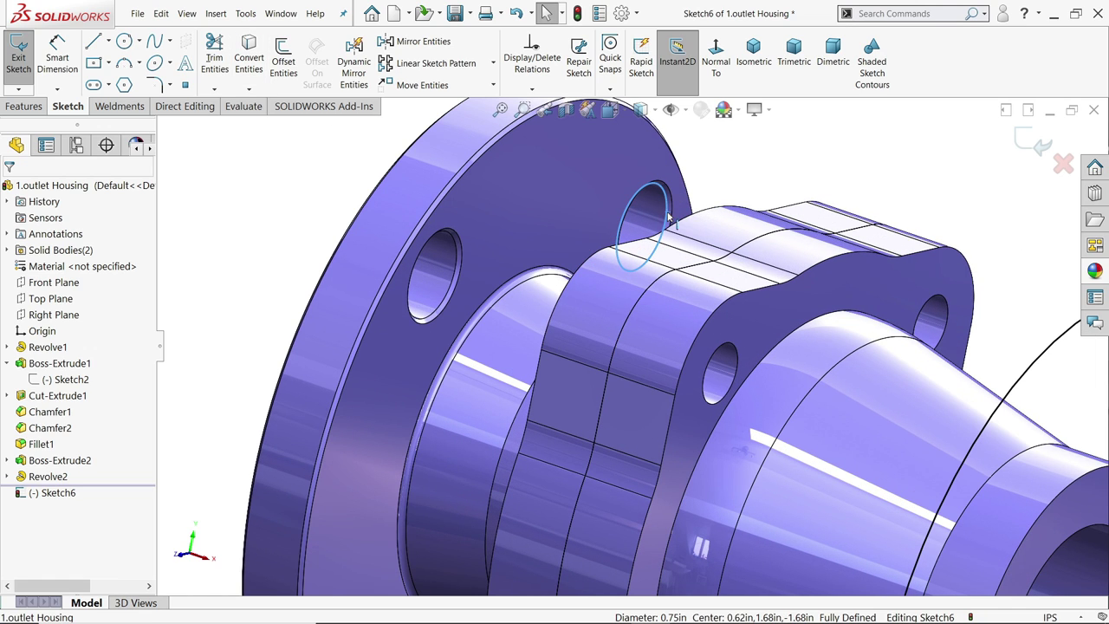
left_click(457, 268, "ctrl")
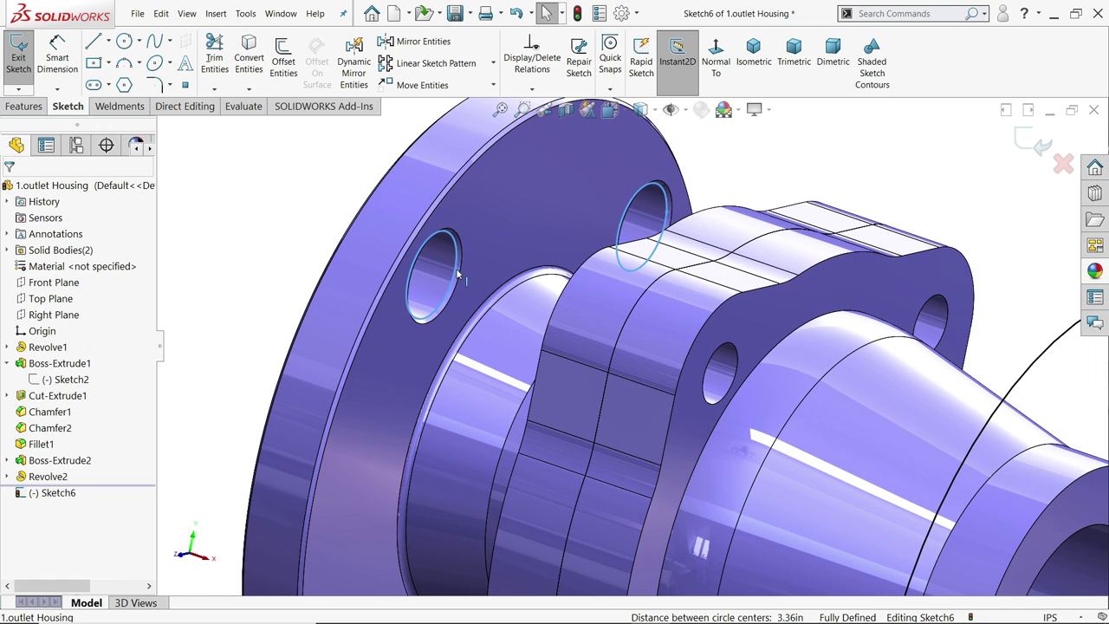
left_click(243, 66)
key("f")
scroll(648, 426, "down", 3)
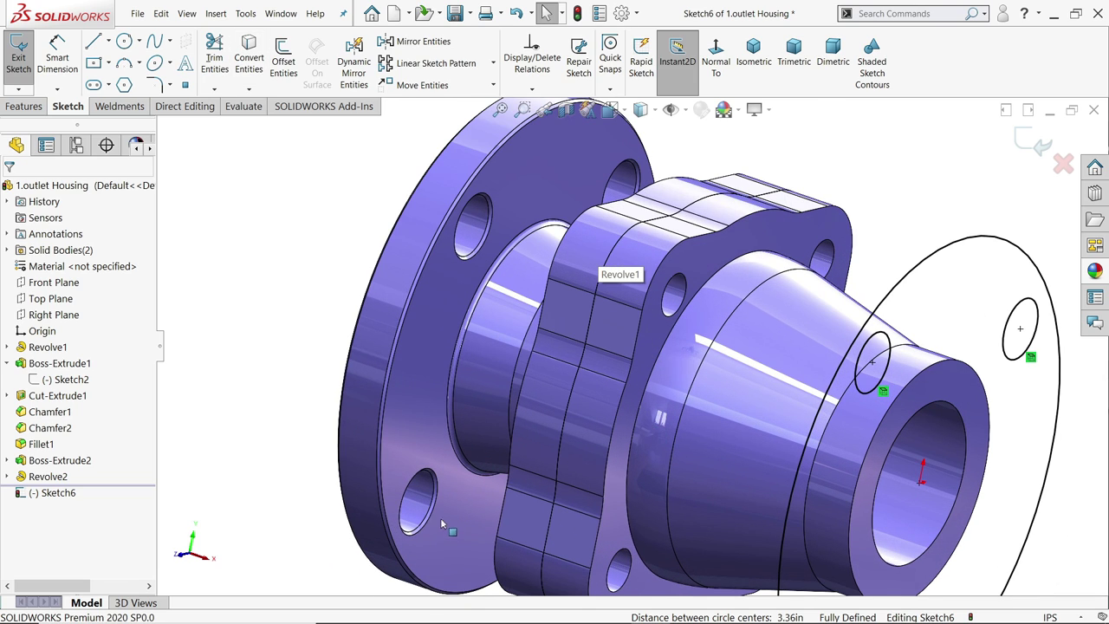
Step: Convert the lower and the remaining Ø0.75 in bolt-hole edges into sketch circles
left_click(424, 519)
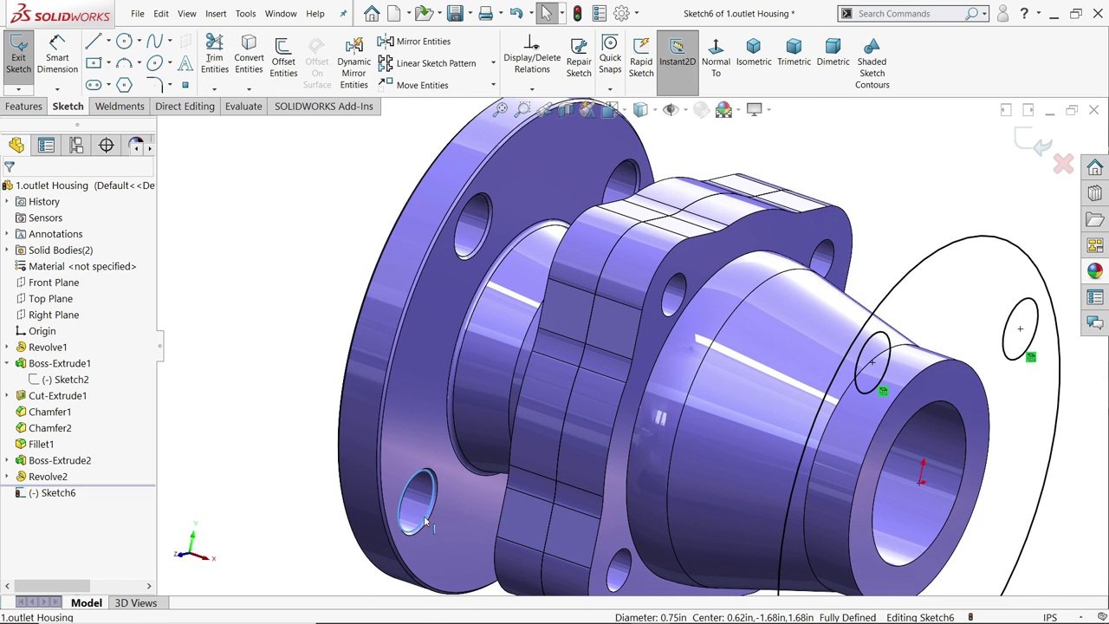
left_click(247, 62)
scroll(644, 288, "up", 3)
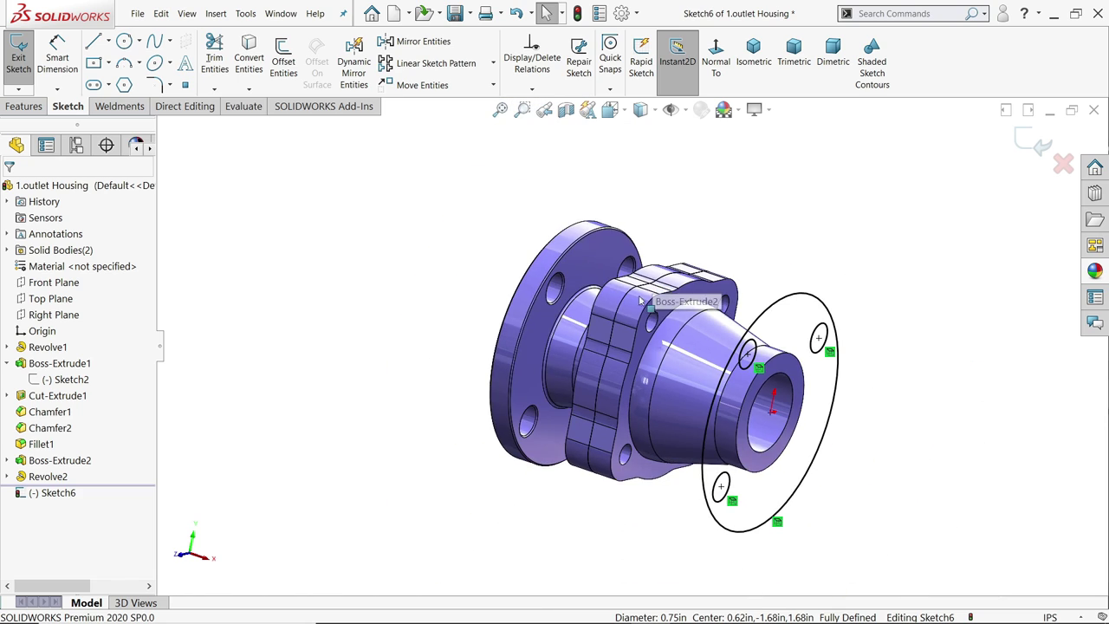
middle_click_drag(644, 288, 501, 390)
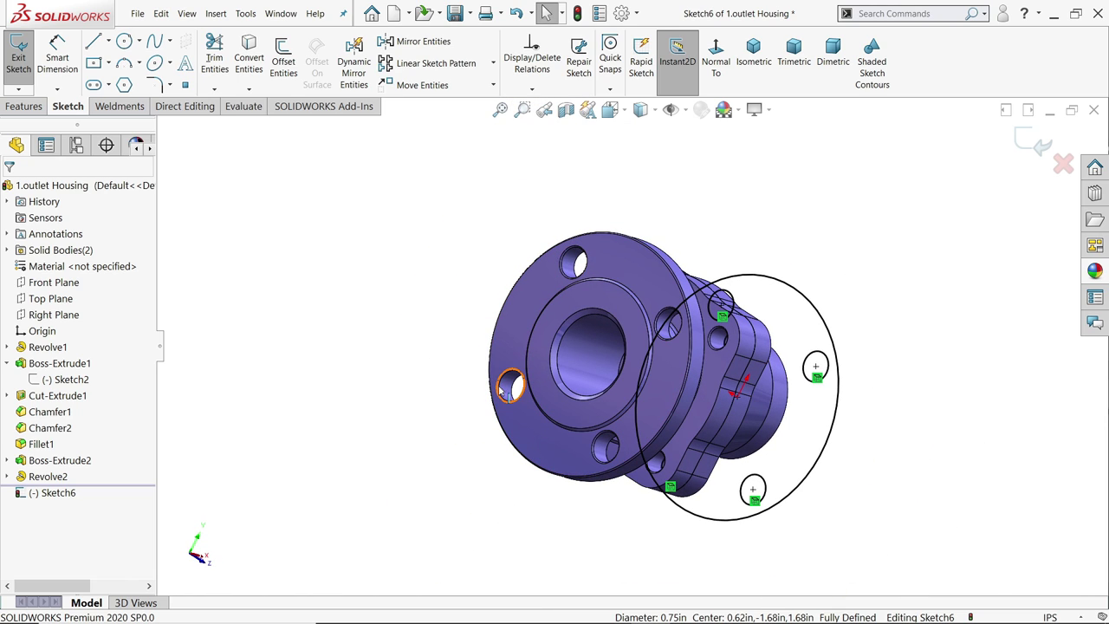
left_click(501, 390)
left_click(234, 68)
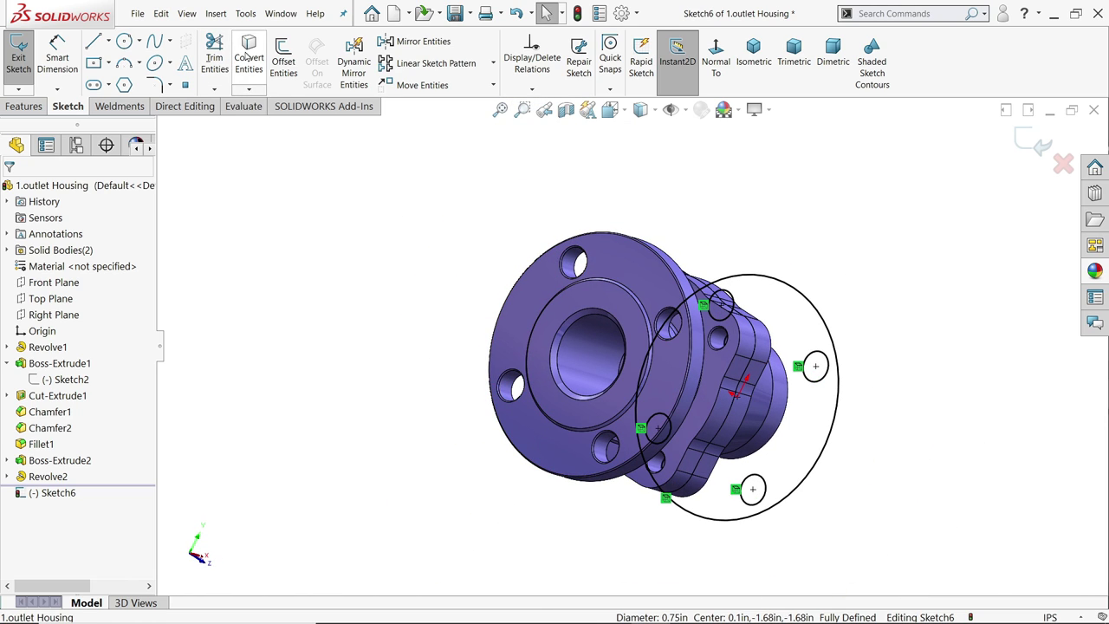
Step: Convert the bore's inner Ø2 in edge into a sketch circle
mouse_move(468, 260)
middle_mouse_down()
mouse_move(504, 214)
mouse_move(519, 262)
middle_mouse_up()
scroll(869, 480, "down", 3)
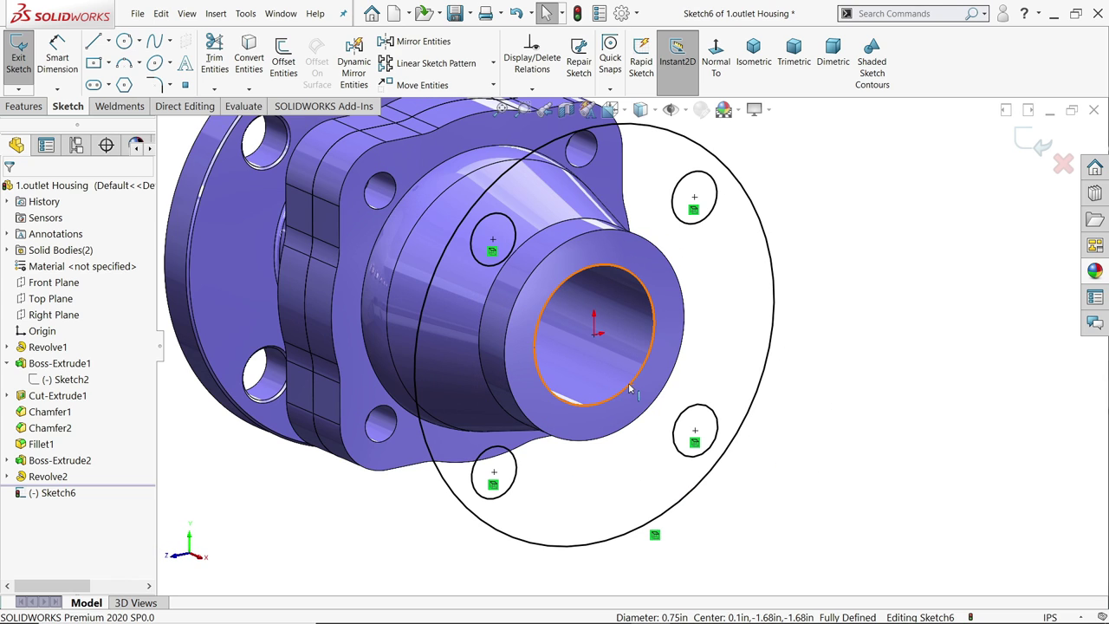
left_click(636, 388)
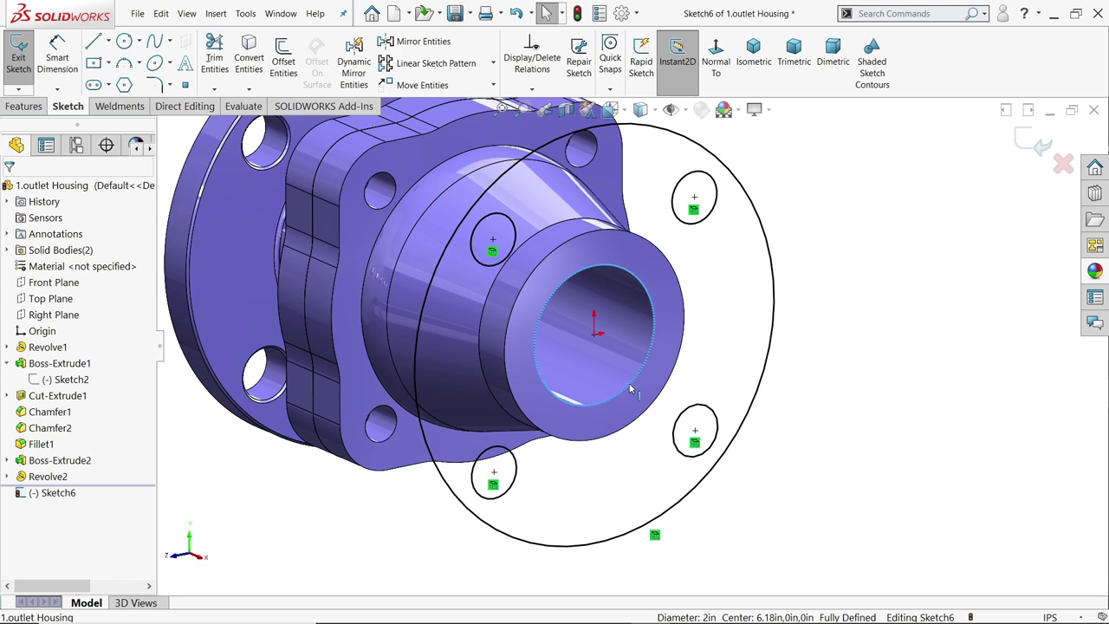
left_click(248, 56)
scroll(586, 317, "up", 2)
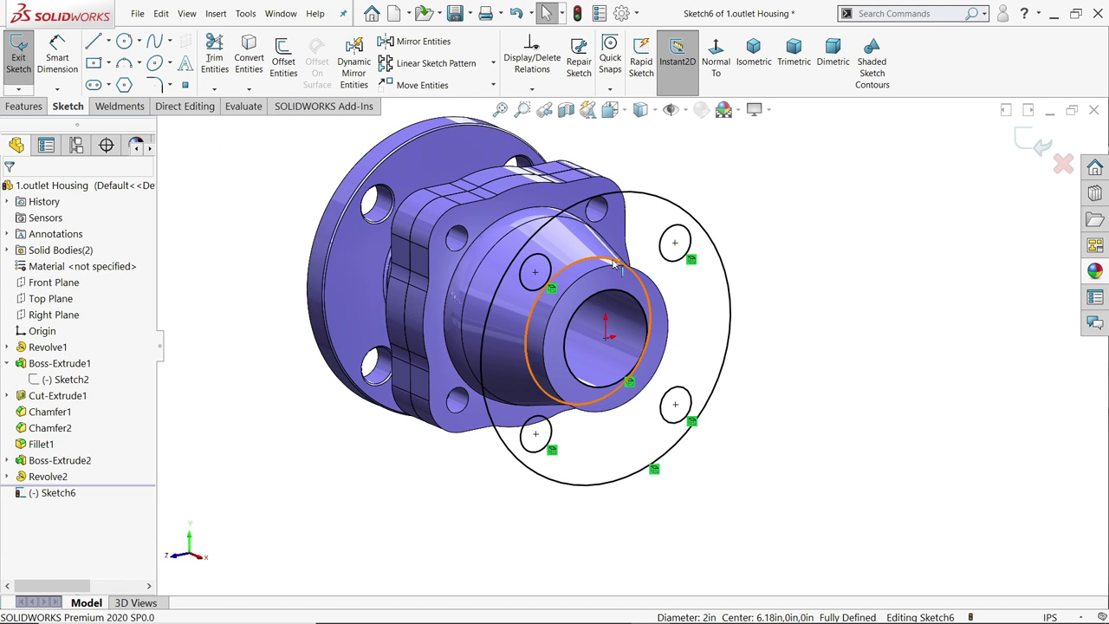
Step: Extrude Sketch6 Blind 0.65 in as Boss-Extrude3, forming the four-hole flange with central bore
left_click(23, 106)
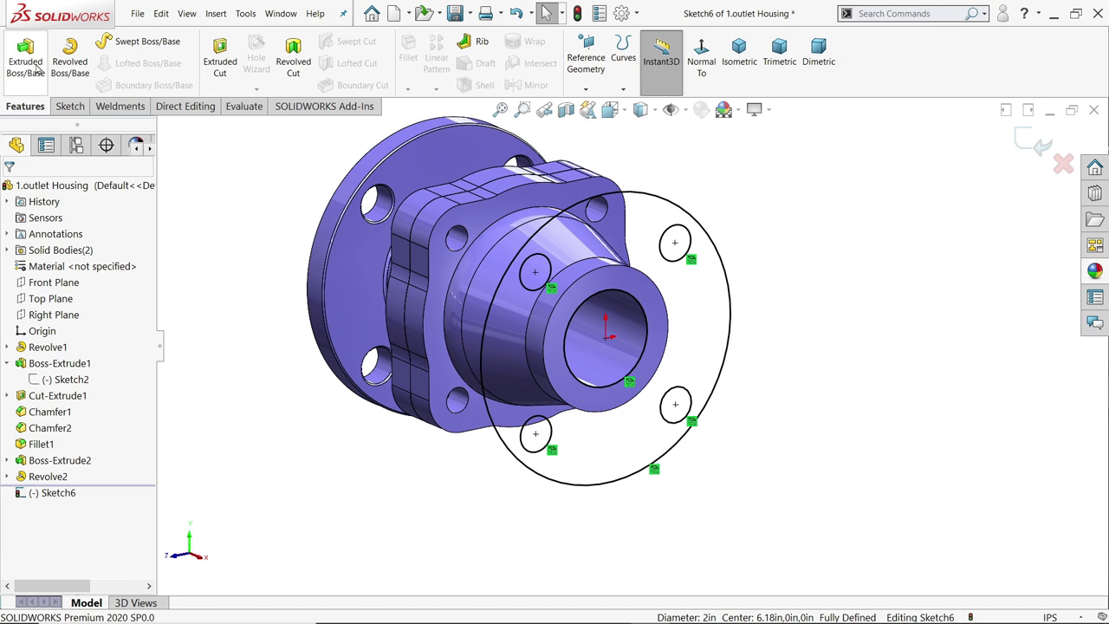
left_click(25, 54)
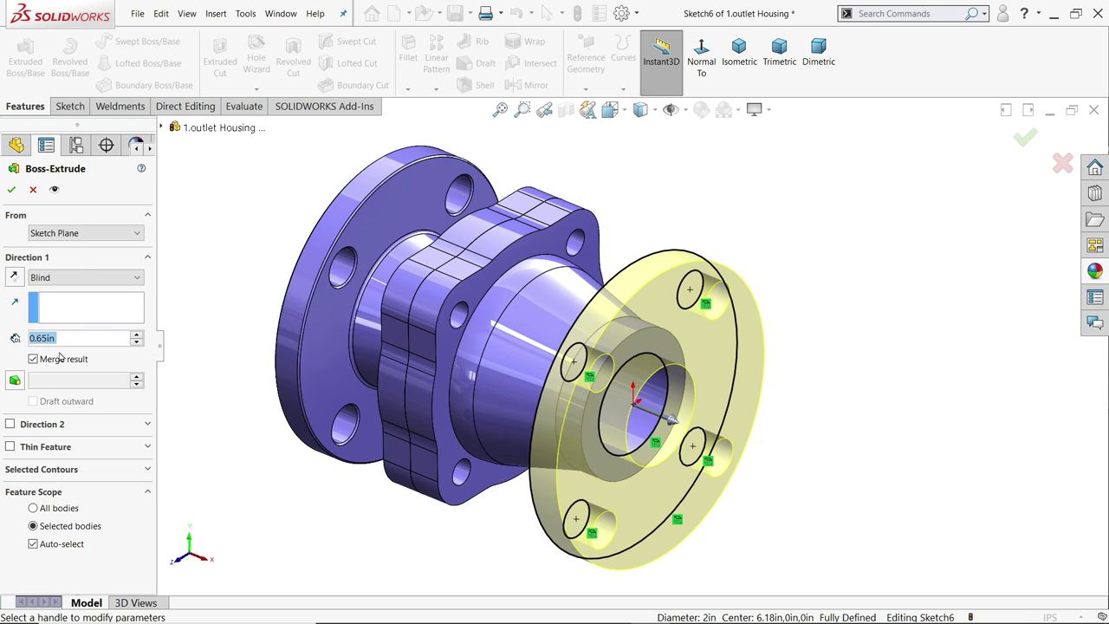
left_click(12, 190)
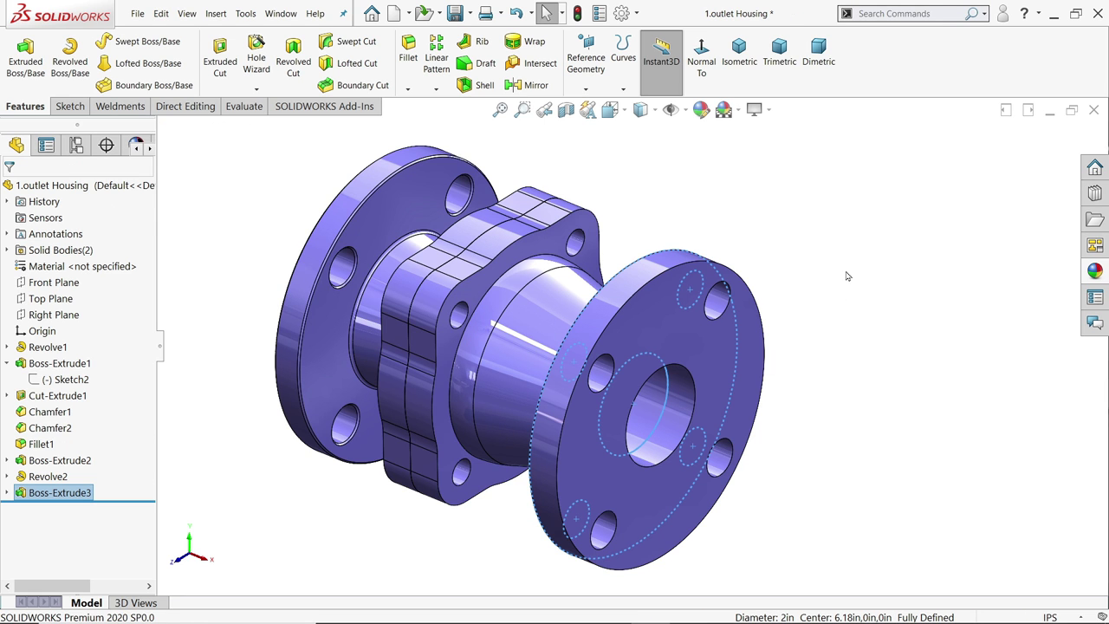
mouse_move(848, 275)
middle_mouse_down()
mouse_move(916, 297)
mouse_move(852, 260)
mouse_move(852, 272)
middle_mouse_up()
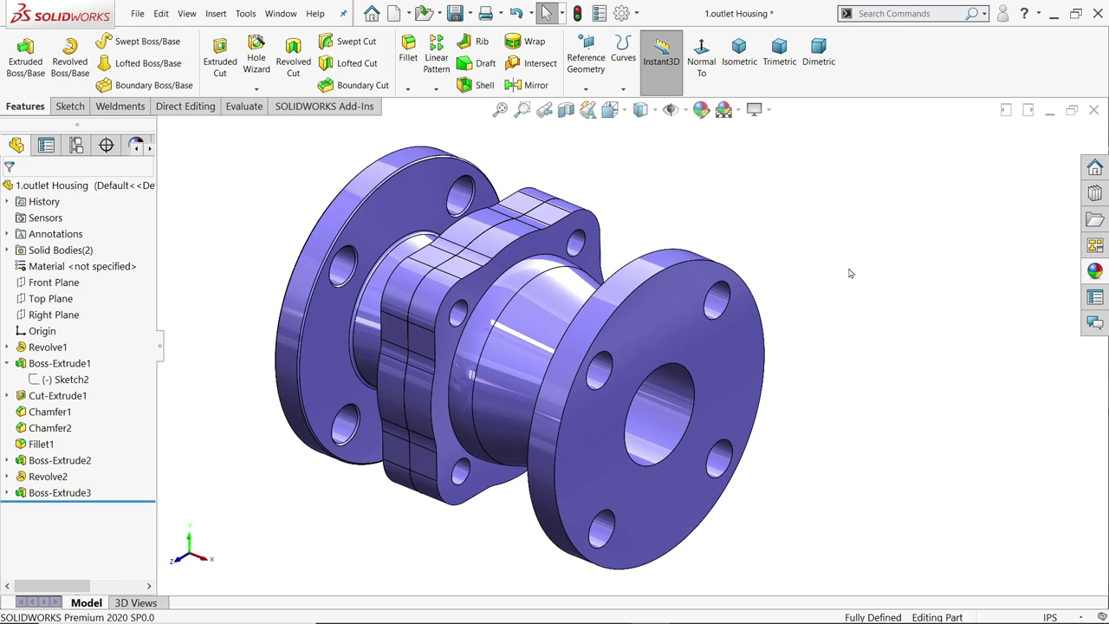
scroll(719, 349, "up", 3)
Step: Delete the original left flange body (Fillet1) with Delete/Keep Body
scroll(589, 364, "down", 1)
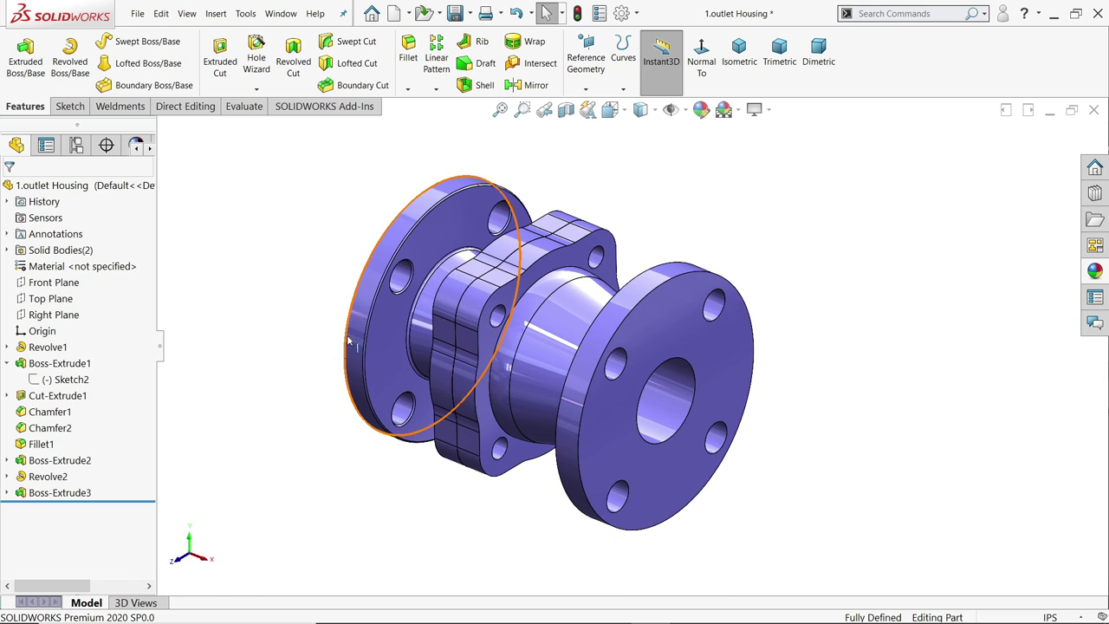
left_click(185, 107)
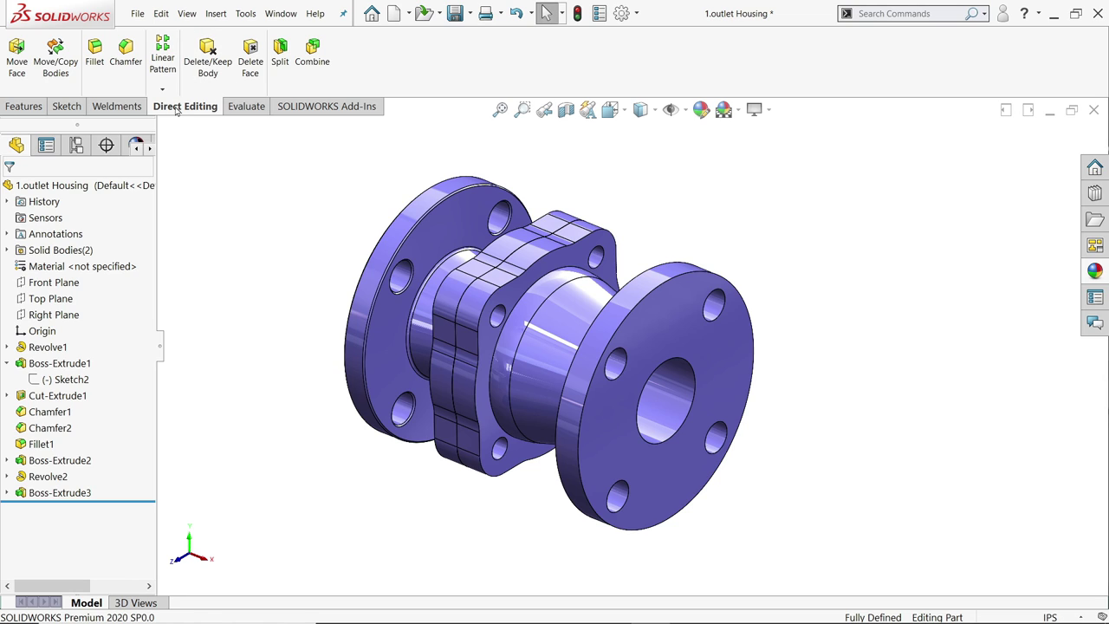
right_click(180, 109)
mouse_move(222, 149)
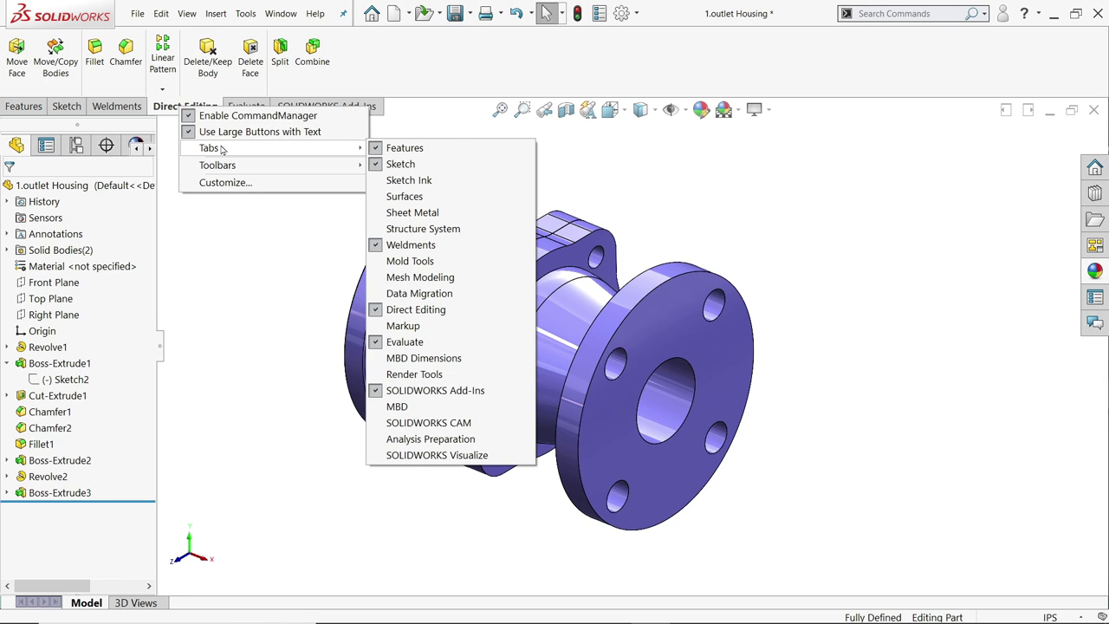
left_click(240, 228)
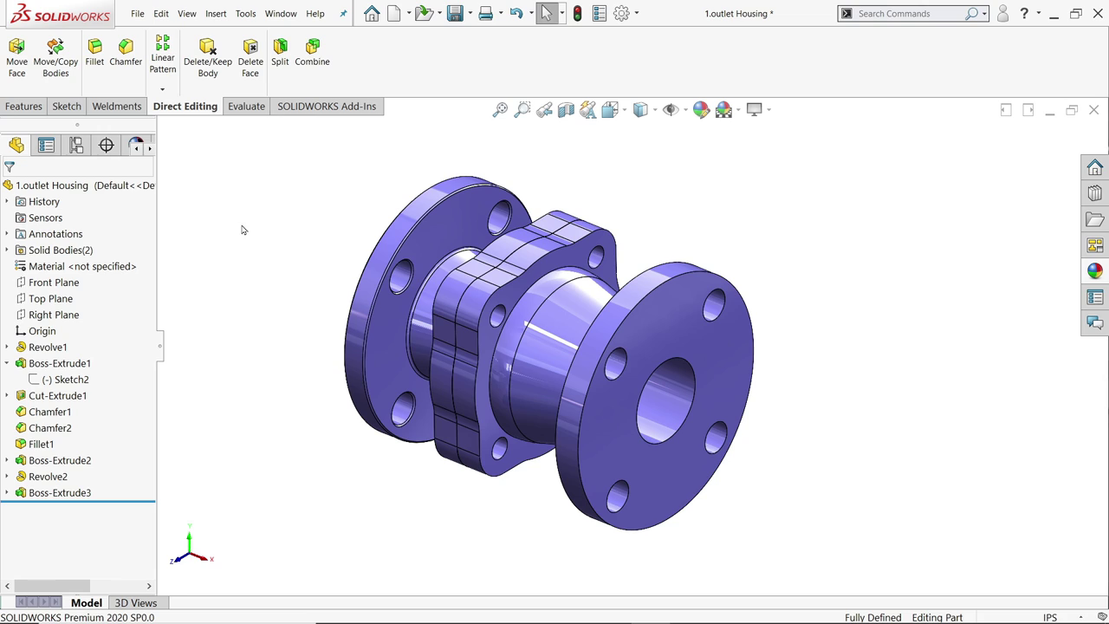
left_click(208, 75)
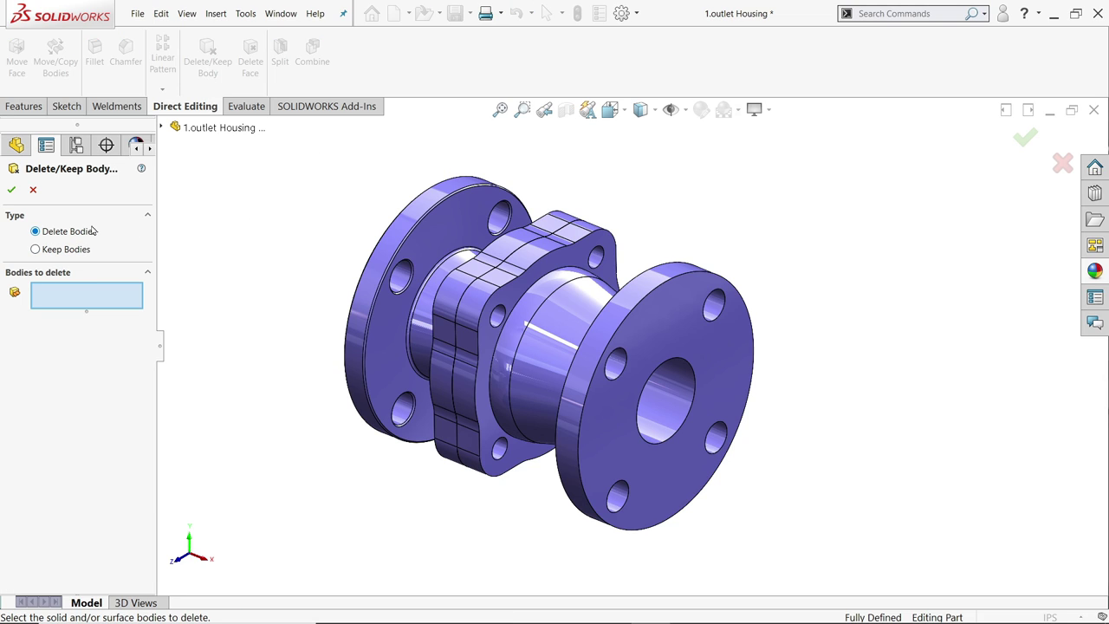
left_click(378, 321)
left_click(10, 193)
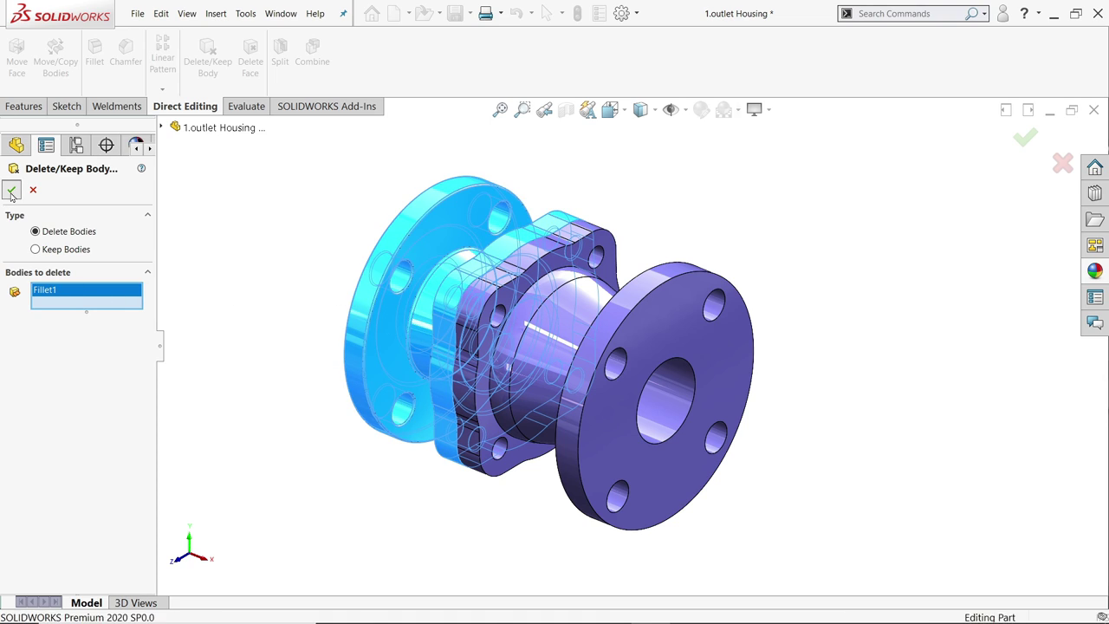
Step: Check that Solid Bodies now lists only the Boss-Extrude3 body
left_click(7, 250)
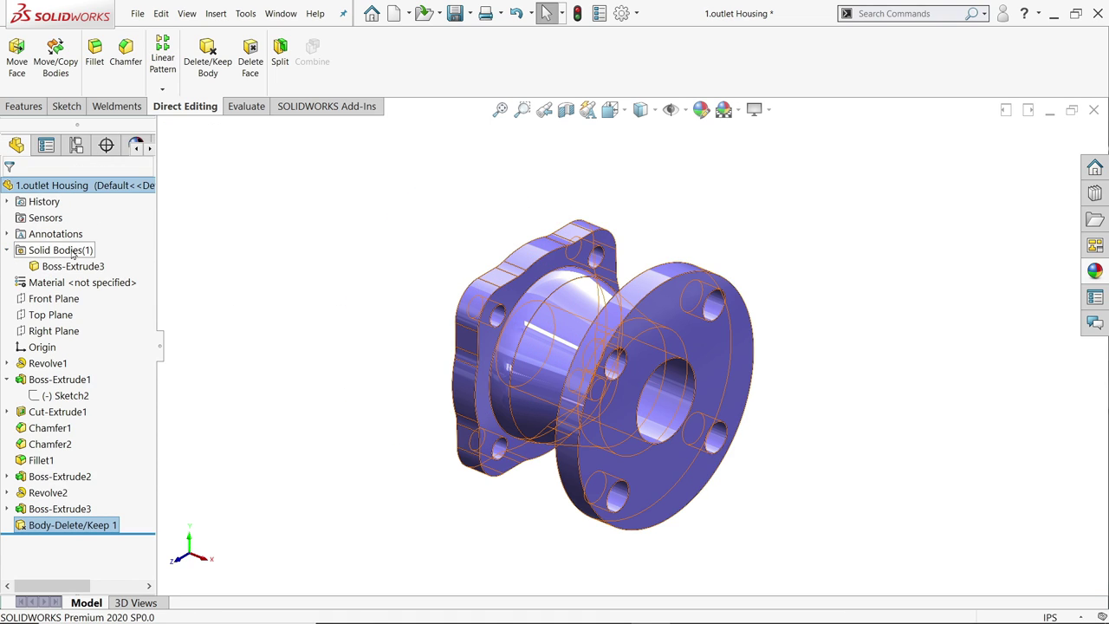
left_click(73, 266)
left_click(205, 258)
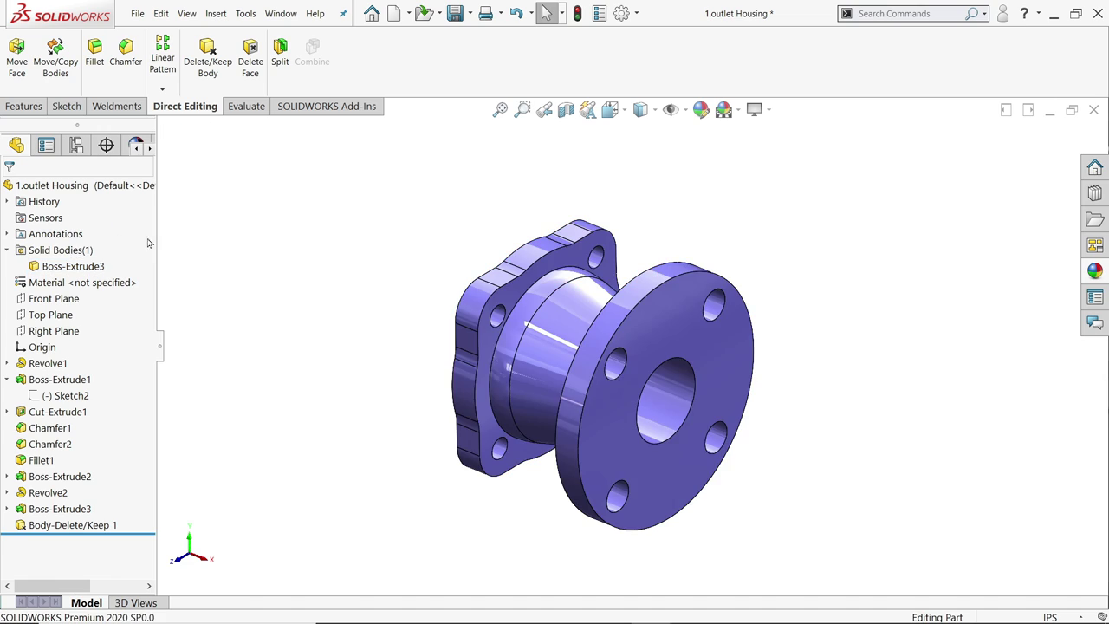
left_click(7, 250)
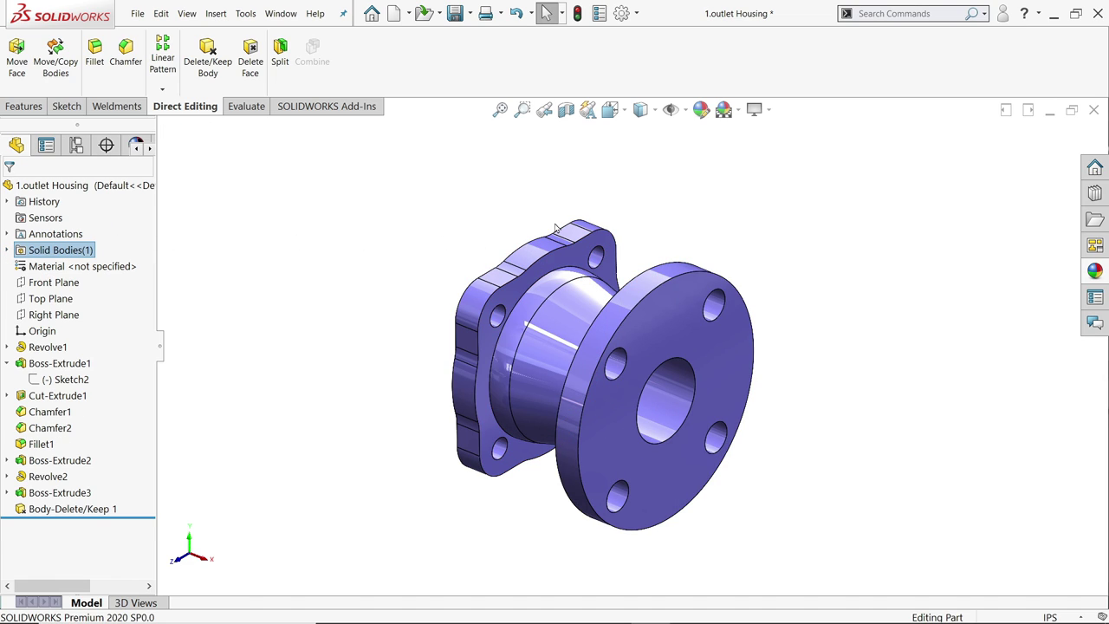
left_click(471, 14)
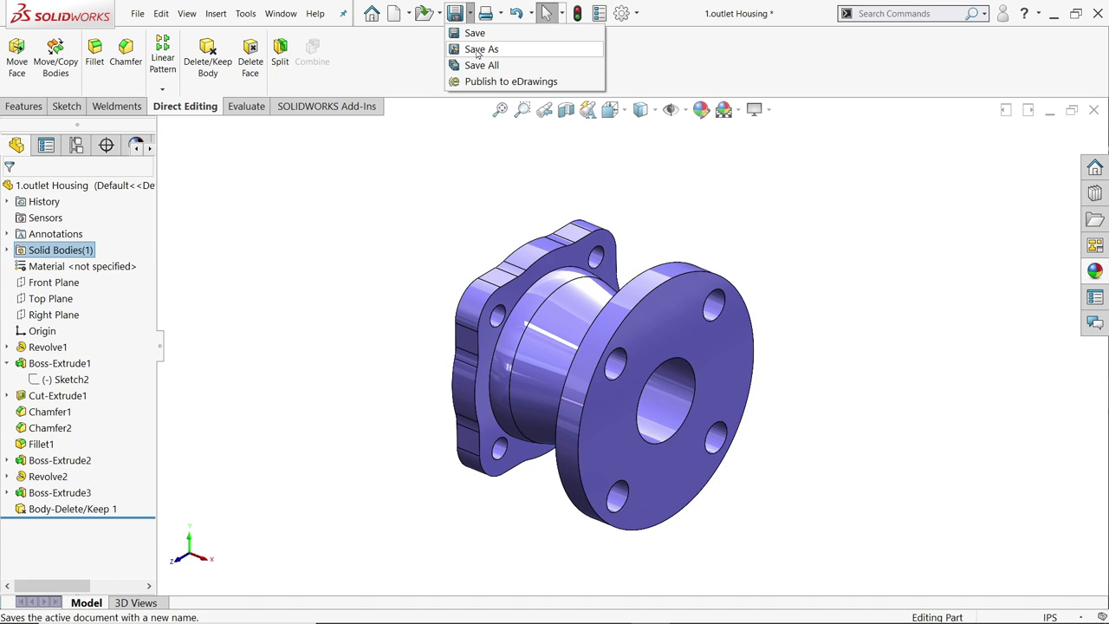
Step: Save a copy of the part as '2.inlet Housing' using Save As
left_click(481, 50)
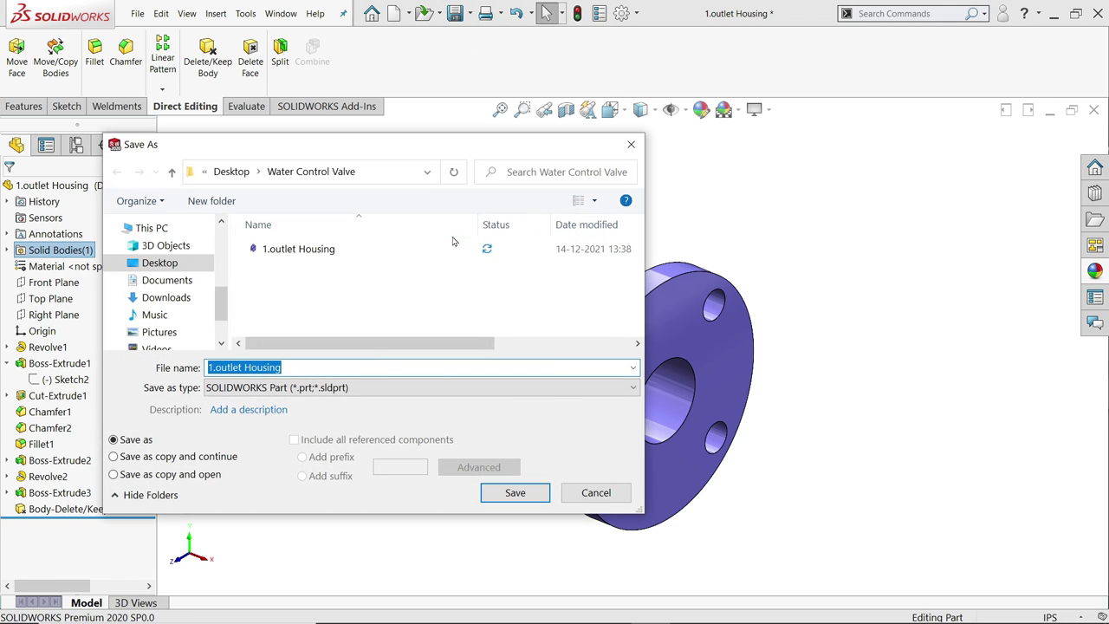
left_click(226, 368)
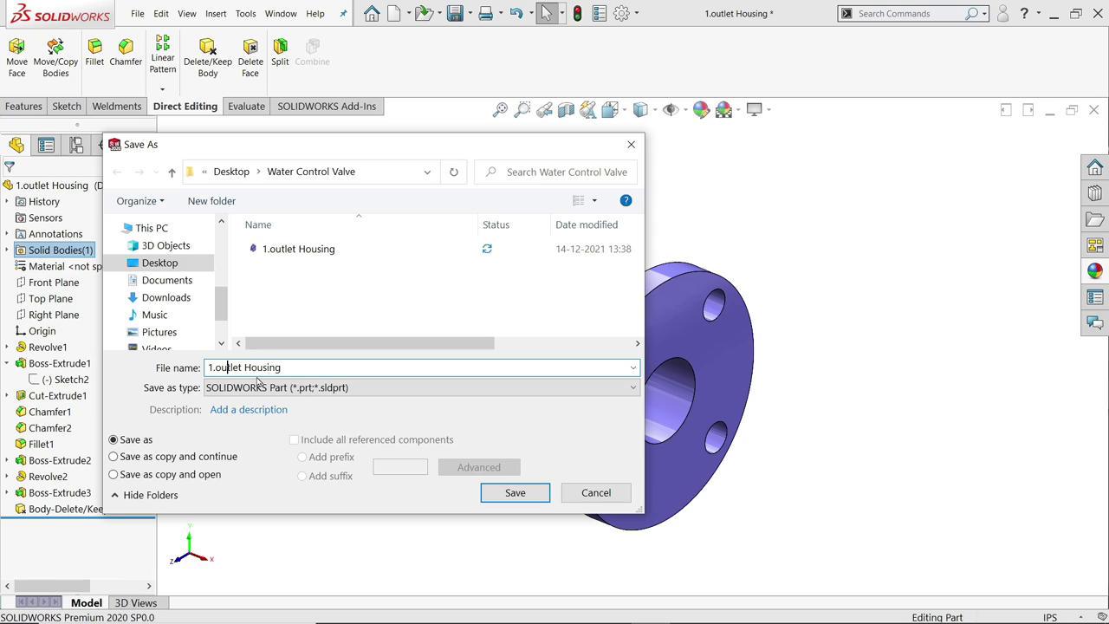
key("BackSpace")
key("BackSpace")
key("BackSpace")
type("in")
key("BackSpace")
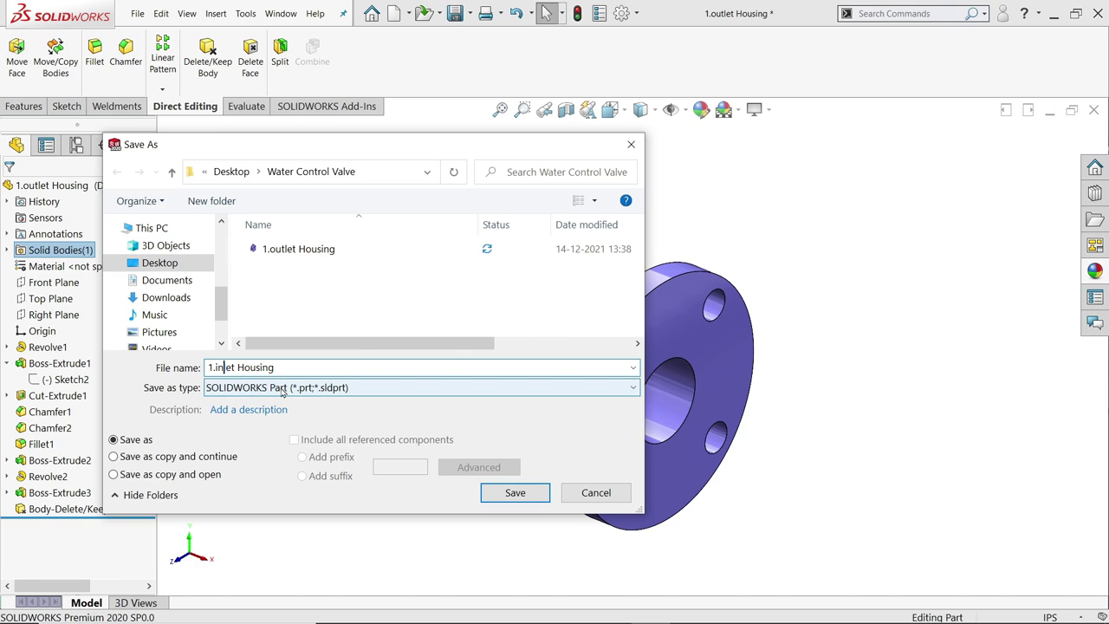
key("BackSpace")
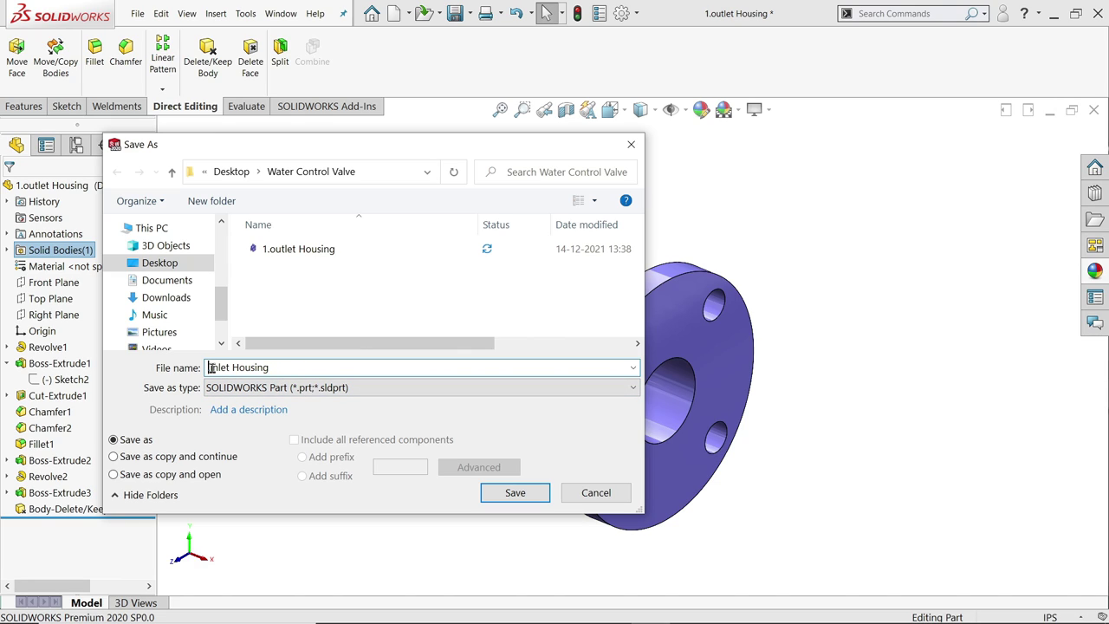
type("2.")
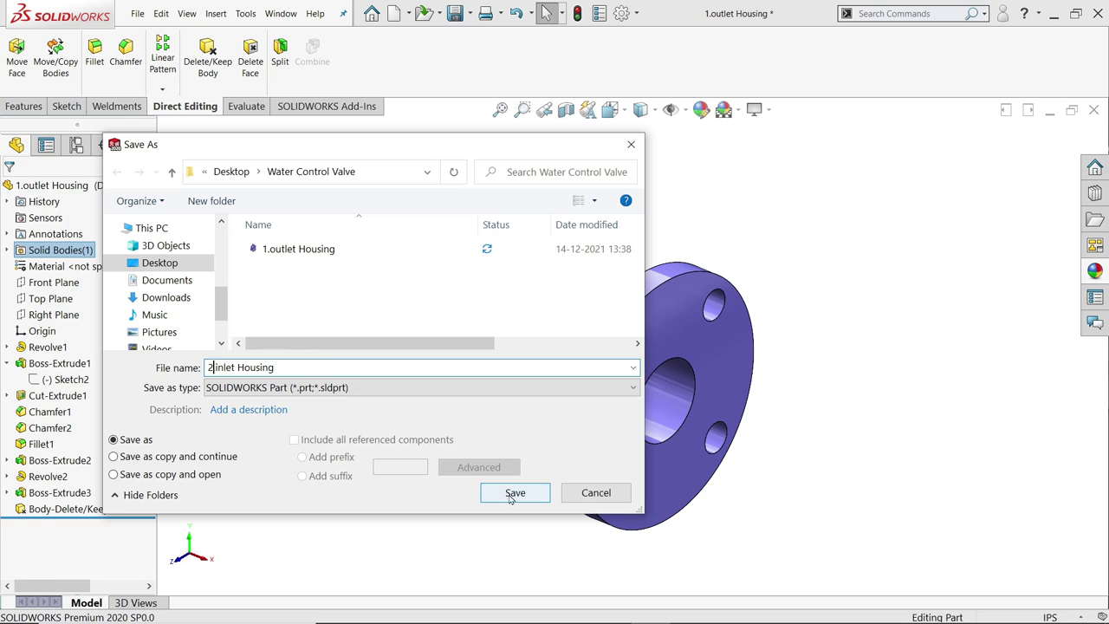
left_click(513, 494)
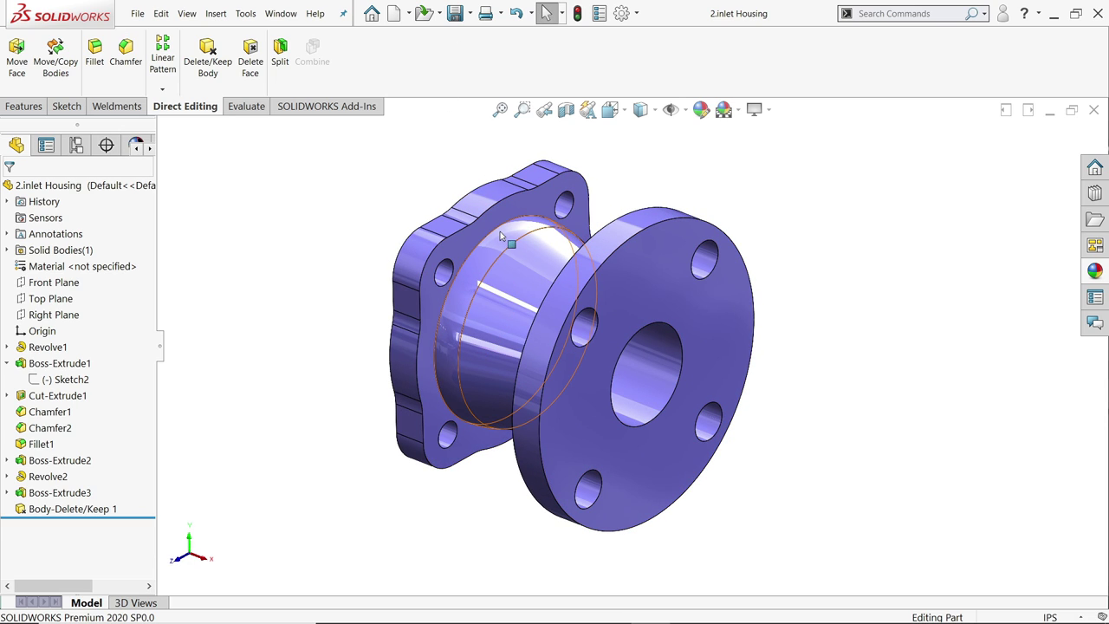
Step: Create Plane1 offset 2.75 in from the Top Plane and start Sketch8 on it
left_click(52, 301)
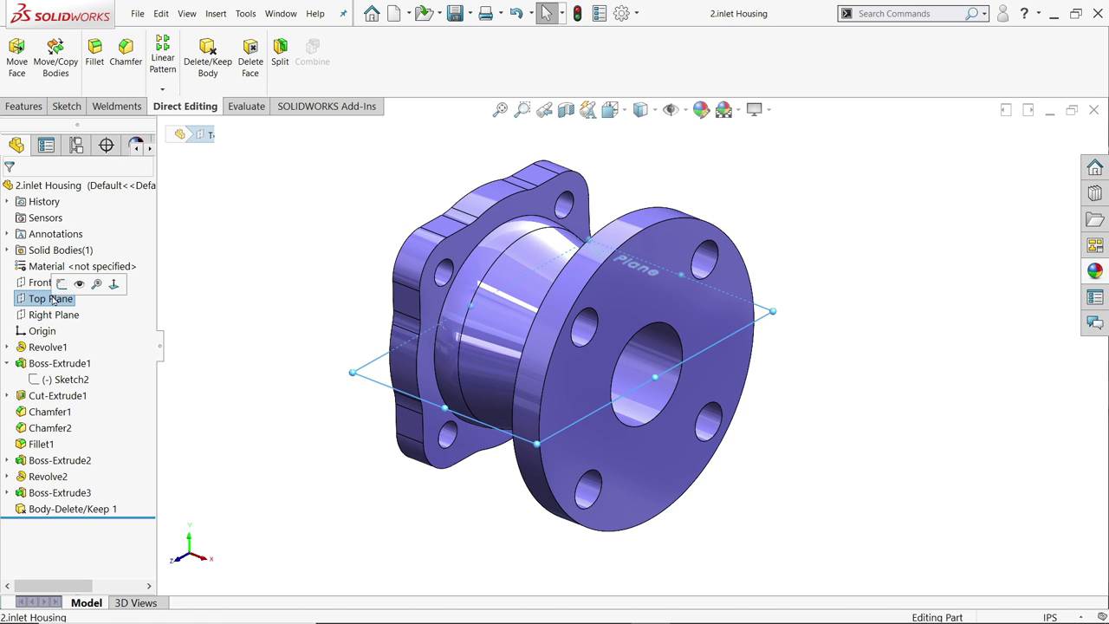
left_click(24, 105)
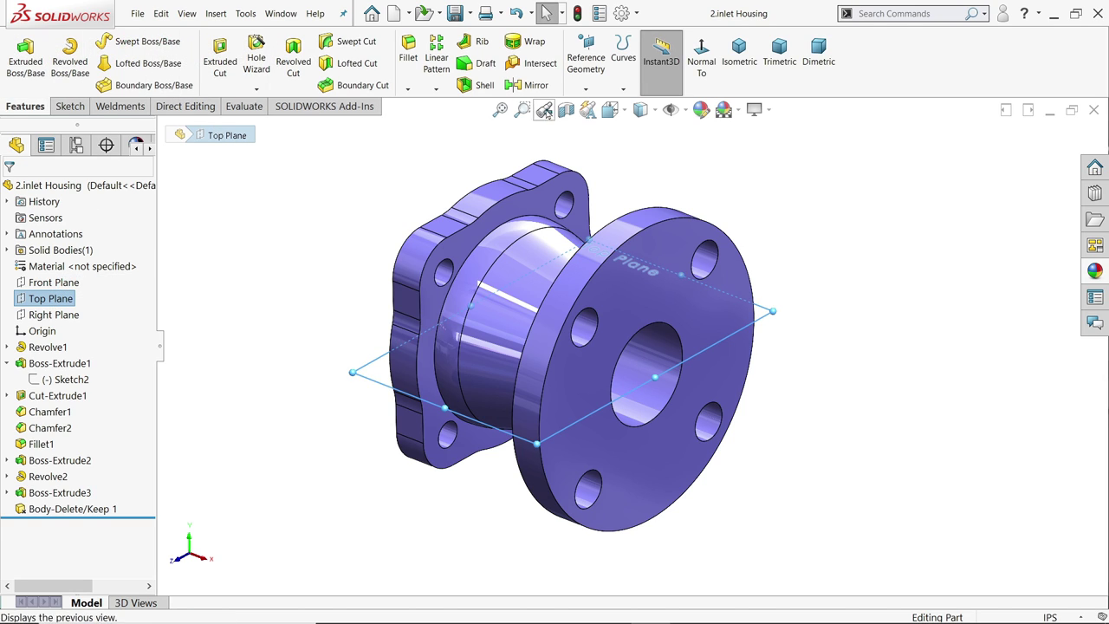
left_click(587, 91)
left_click(593, 166)
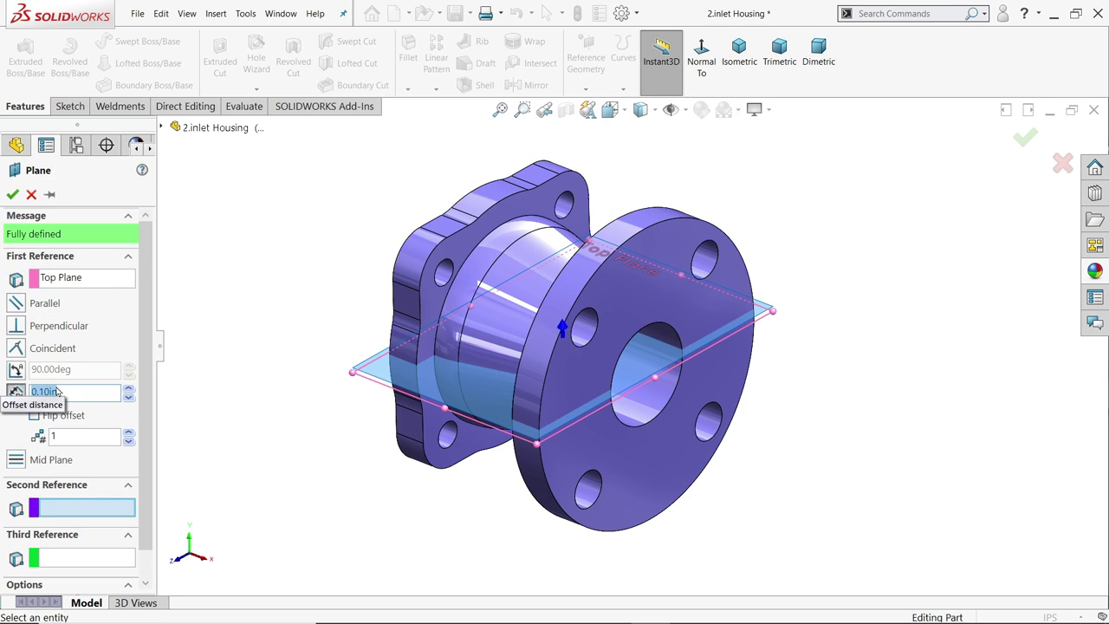
type("2.75")
key("Return")
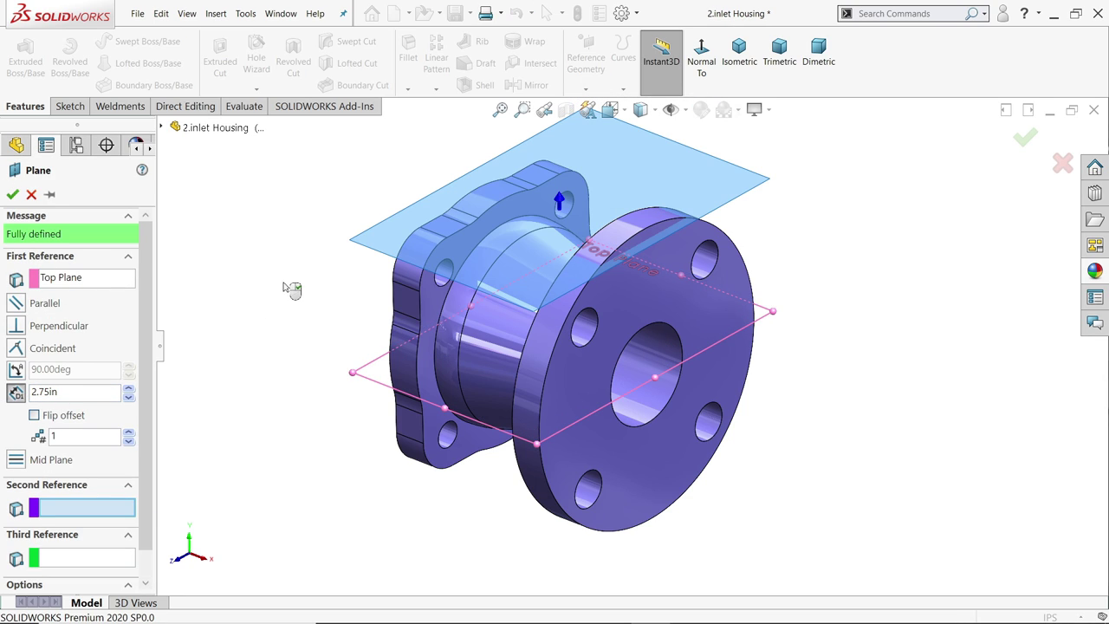
left_click(12, 194)
left_click(68, 106)
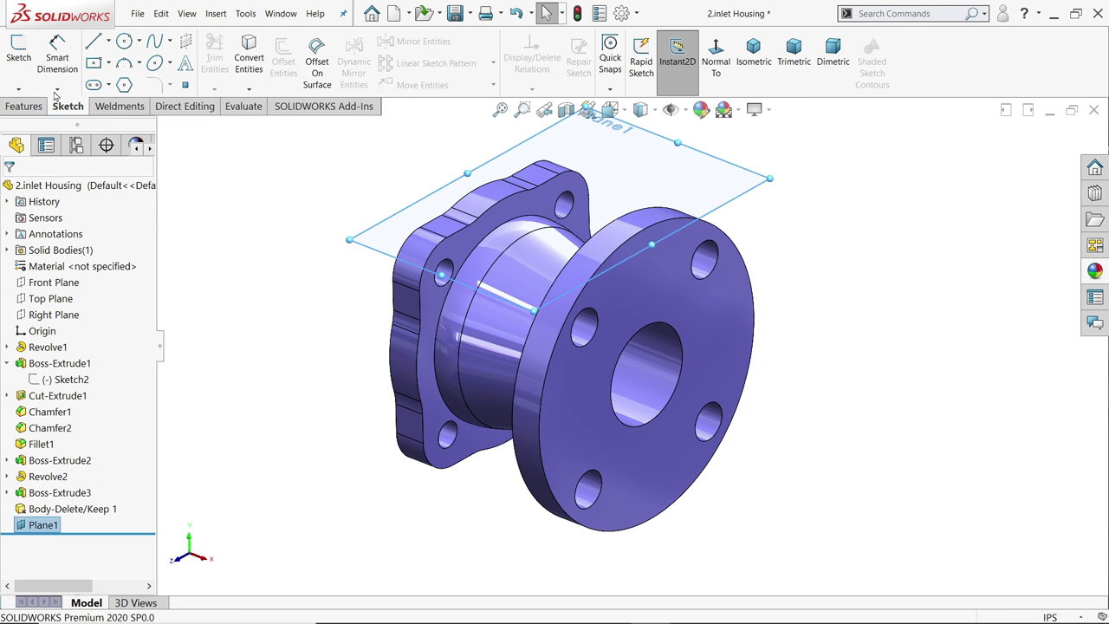
left_click(18, 52)
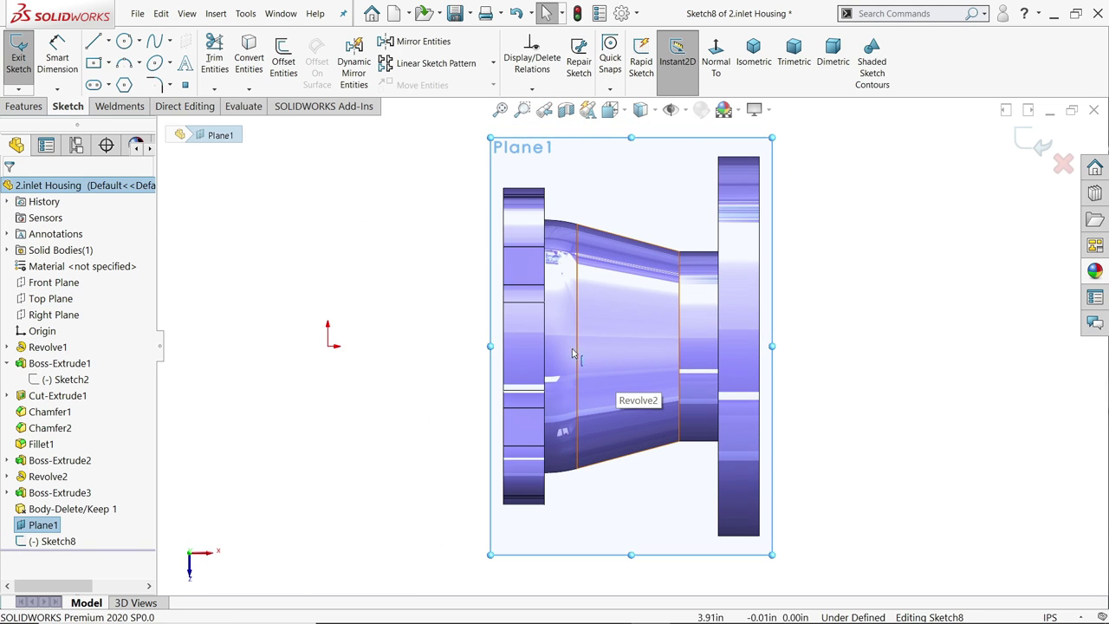
Step: Draw a Ø1.00 circle and construction centerlines running from the flange edge
left_click(124, 43)
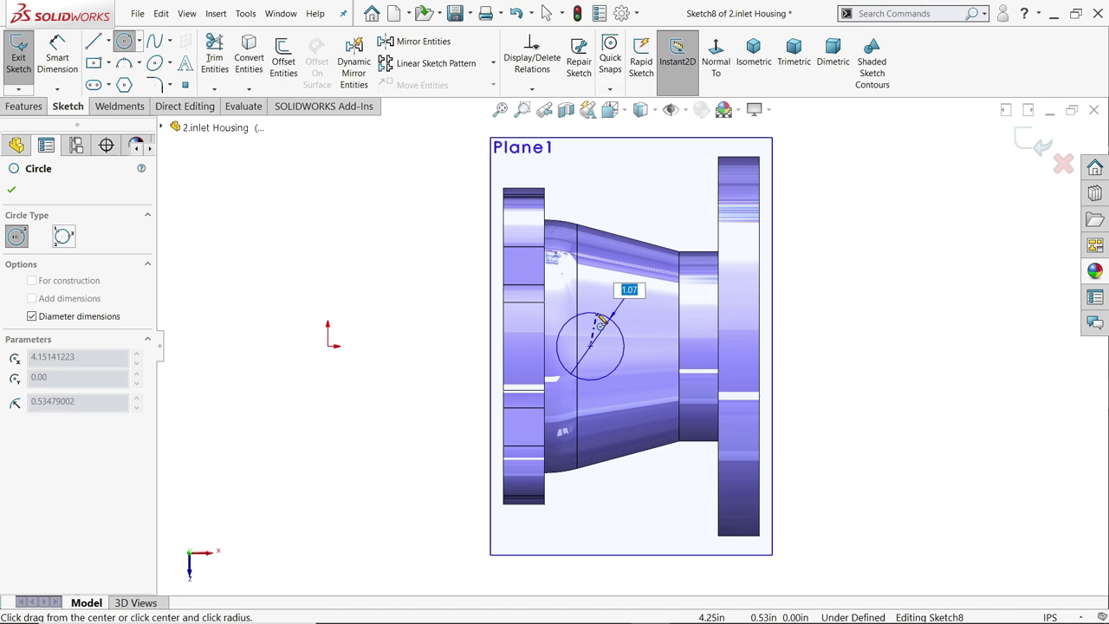
key("Return")
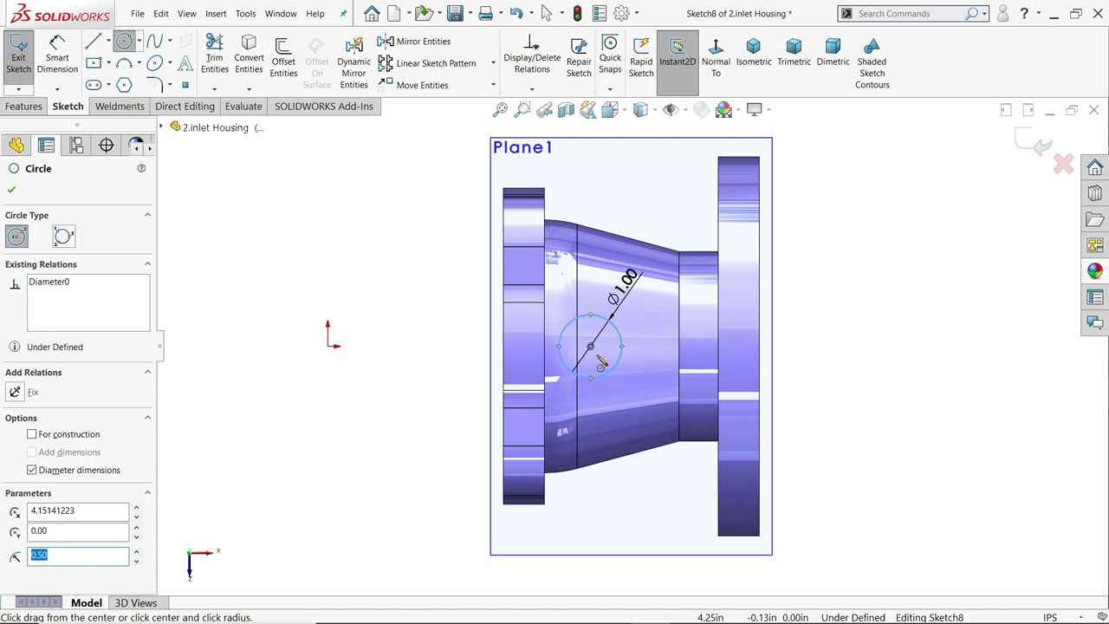
scroll(601, 364, "down", 1)
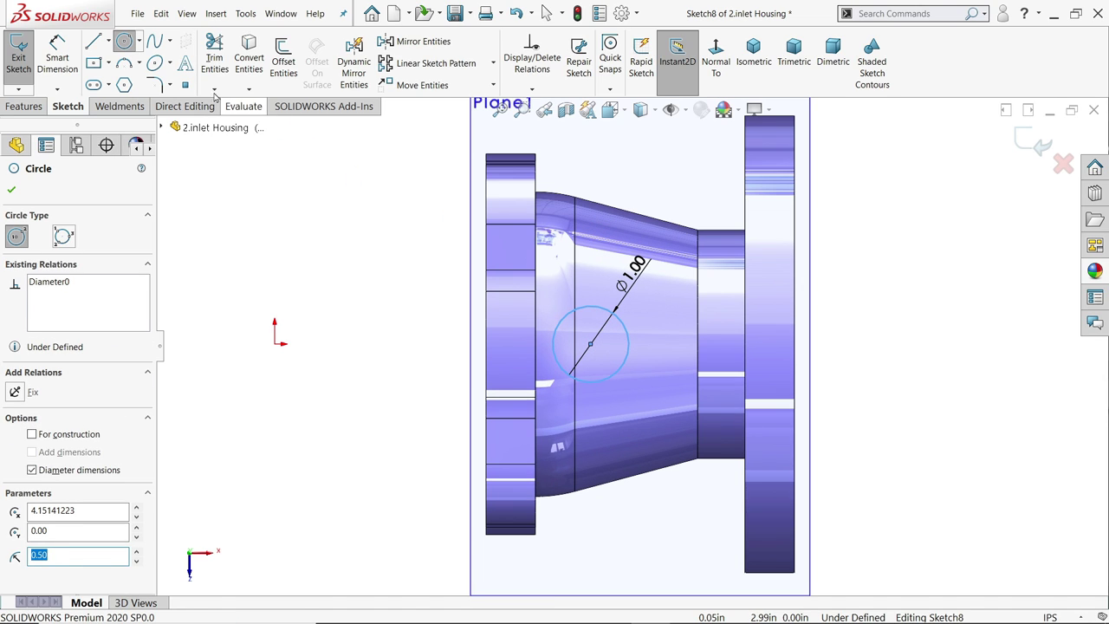
left_click(108, 43)
left_click(124, 76)
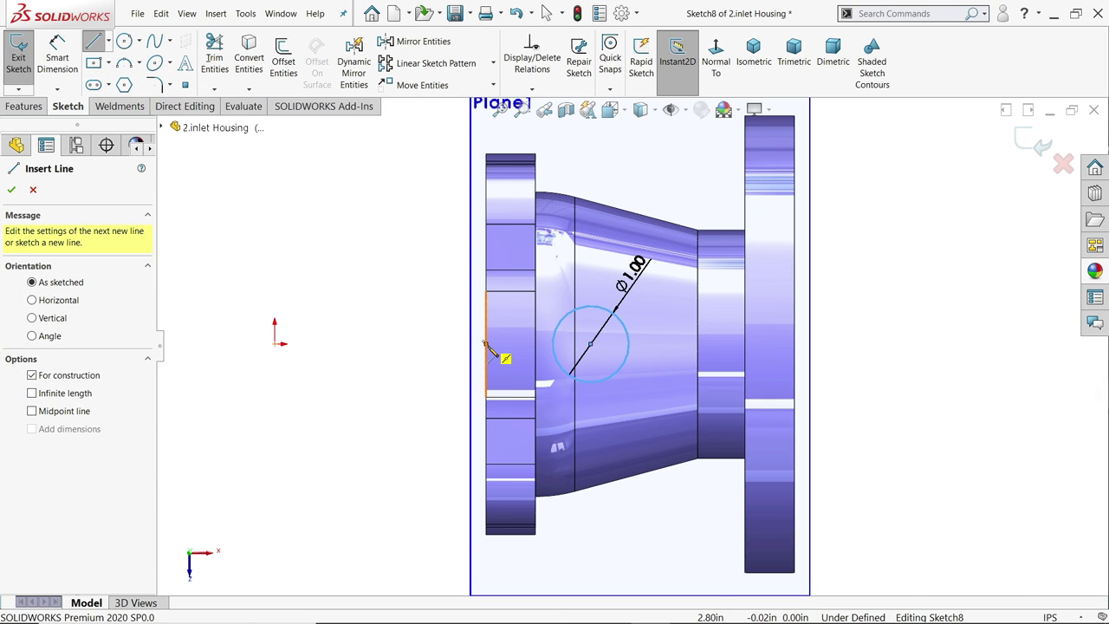
left_click(487, 347)
left_click(537, 346)
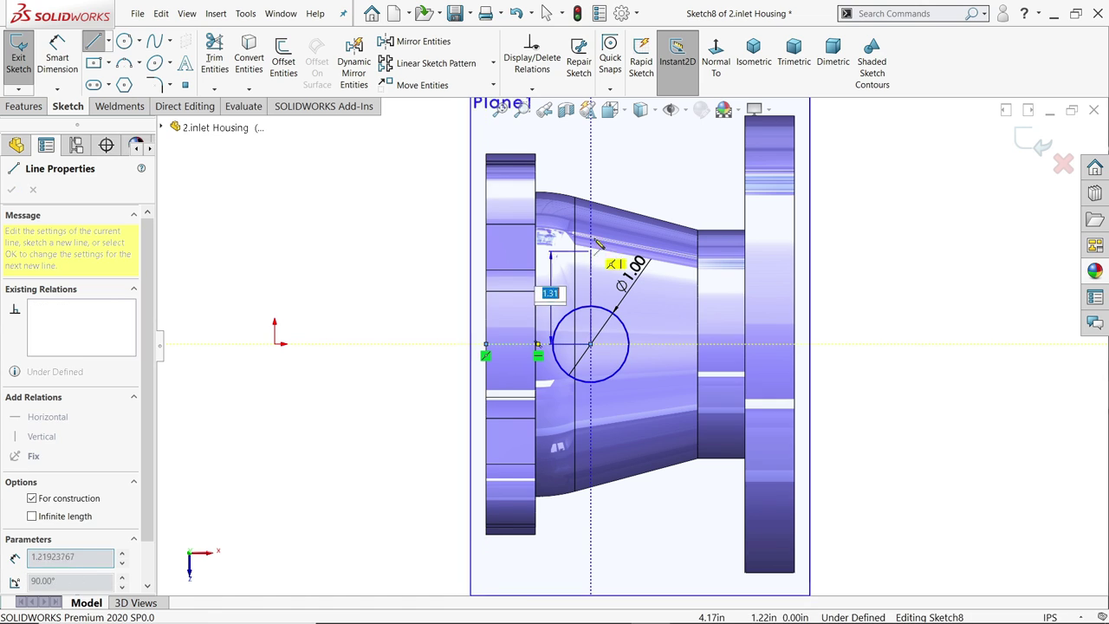
left_click(591, 282)
right_click(624, 182)
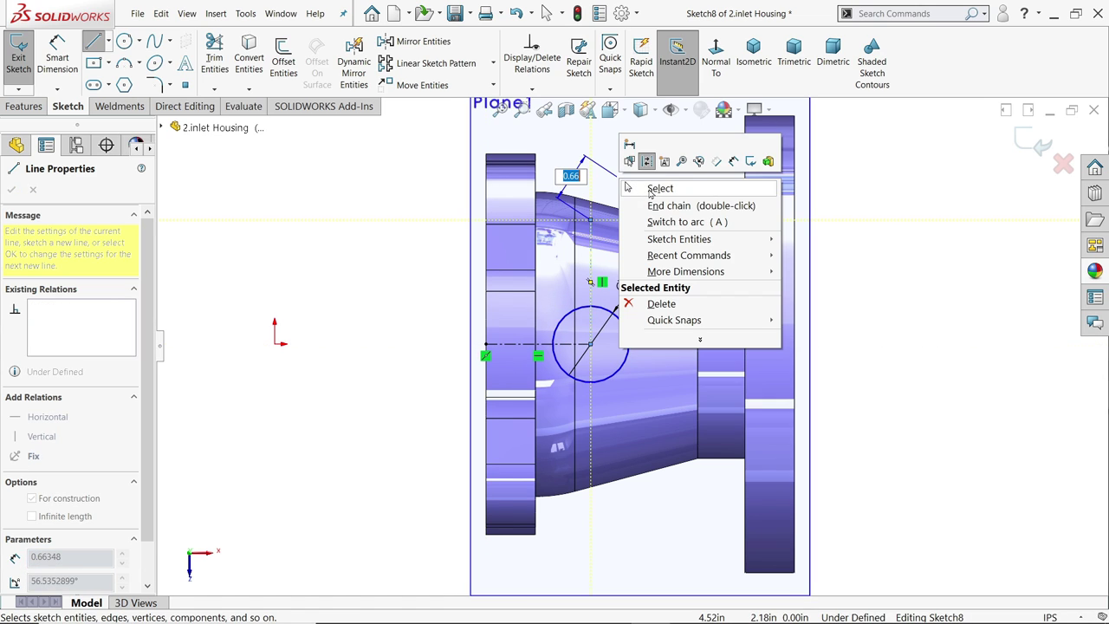
left_click(628, 187)
Step: Dimension the vertical centerline to 1.32 and the horizontal offset to 1.00
key("d")
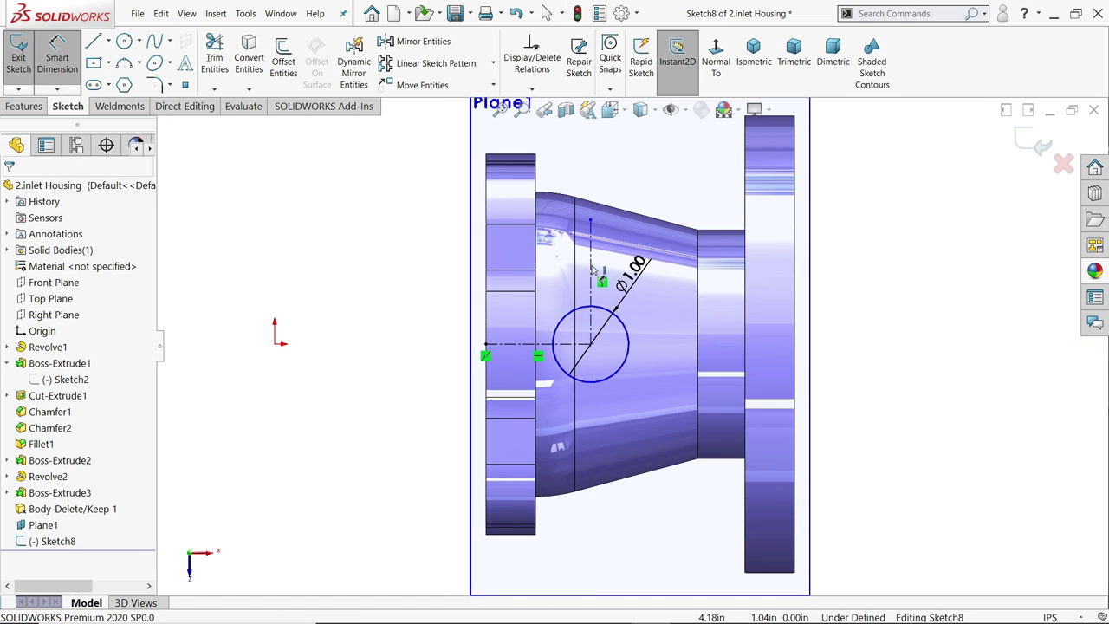
left_click(591, 274)
left_click(417, 281)
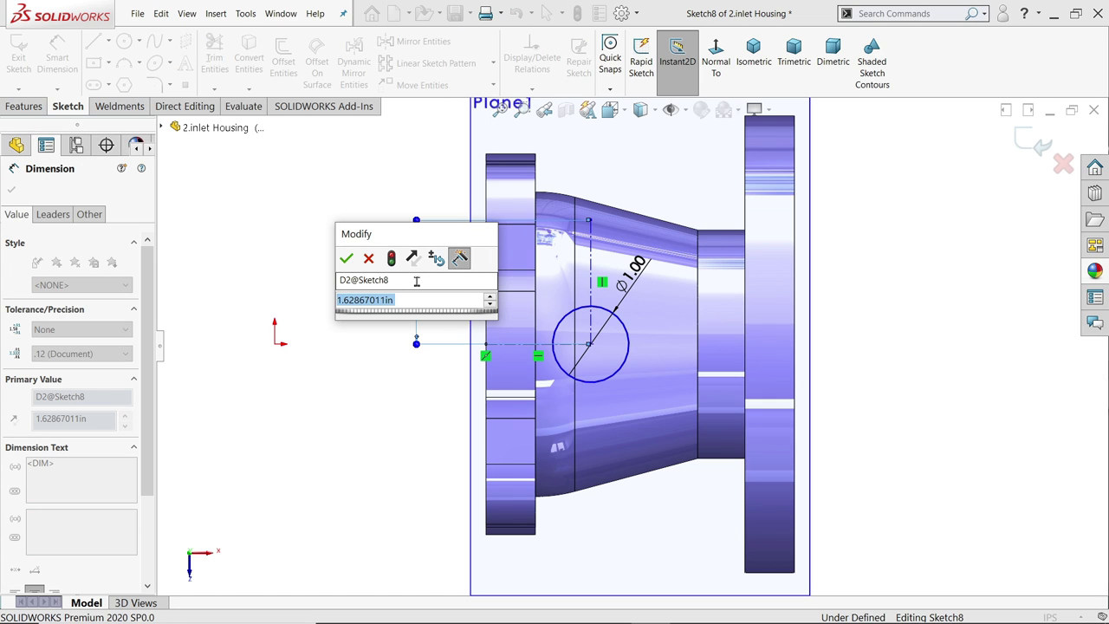
type("1.32")
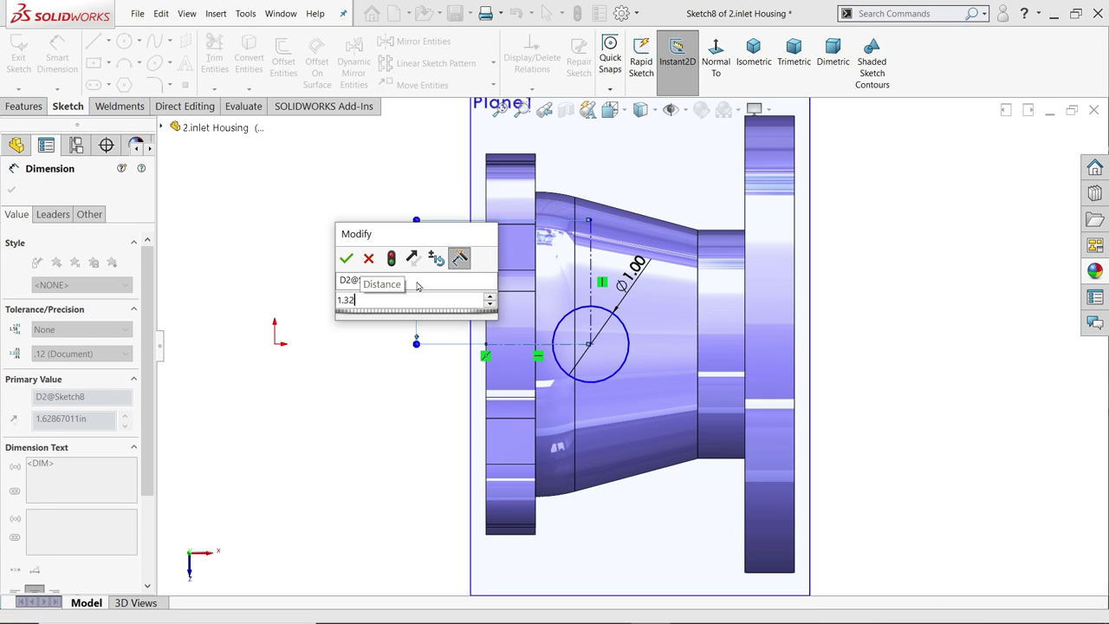
key("Return")
scroll(533, 334, "down", 2)
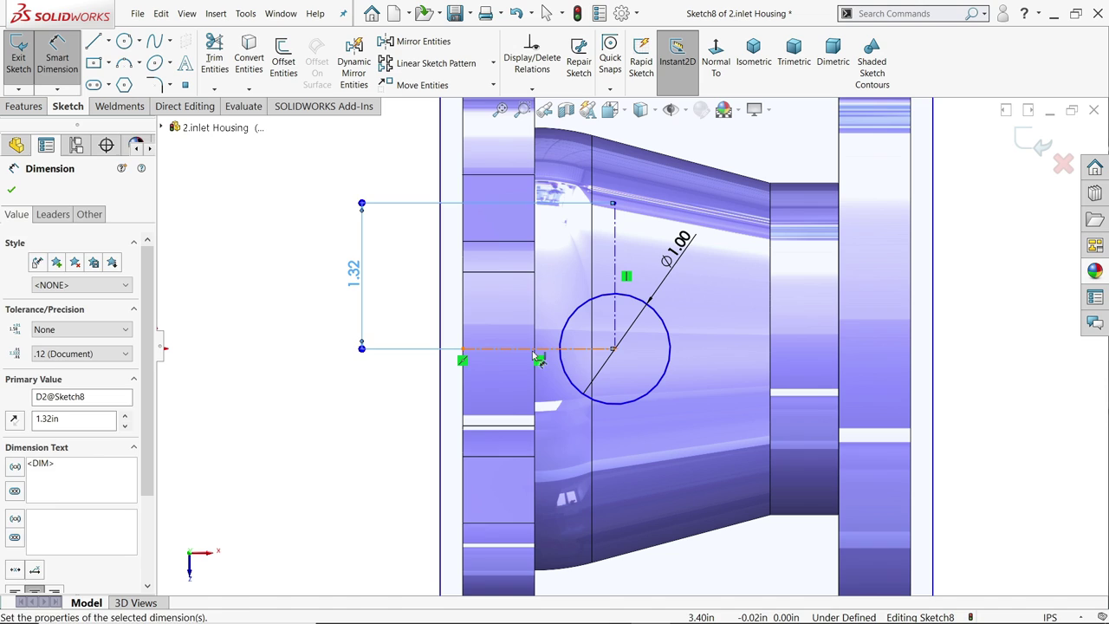
left_click(534, 349)
left_click(377, 416)
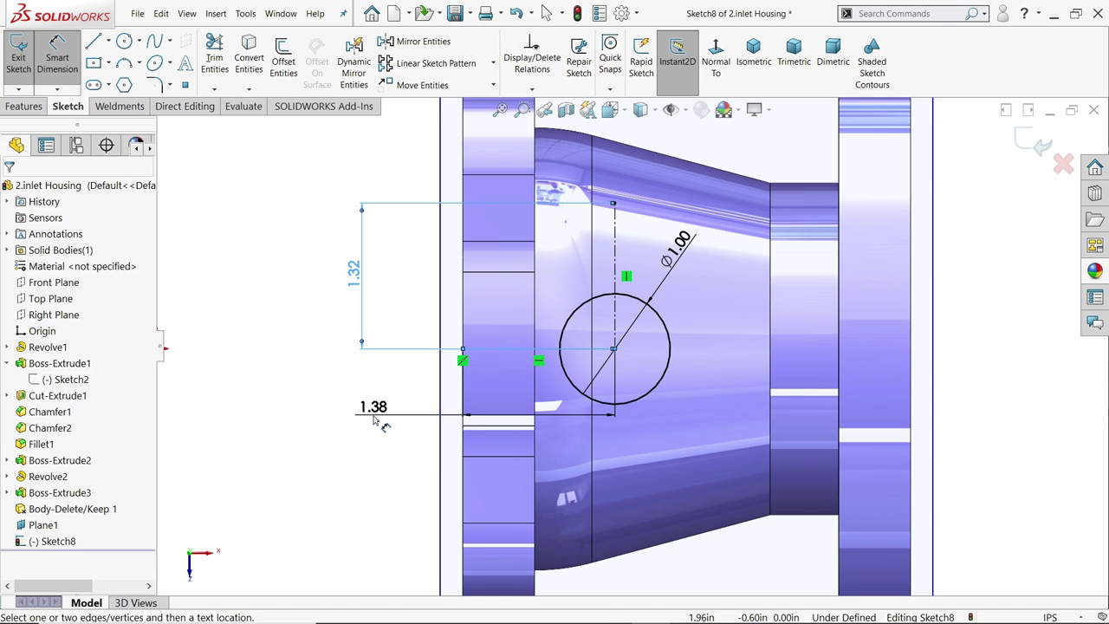
type("1")
key("Return")
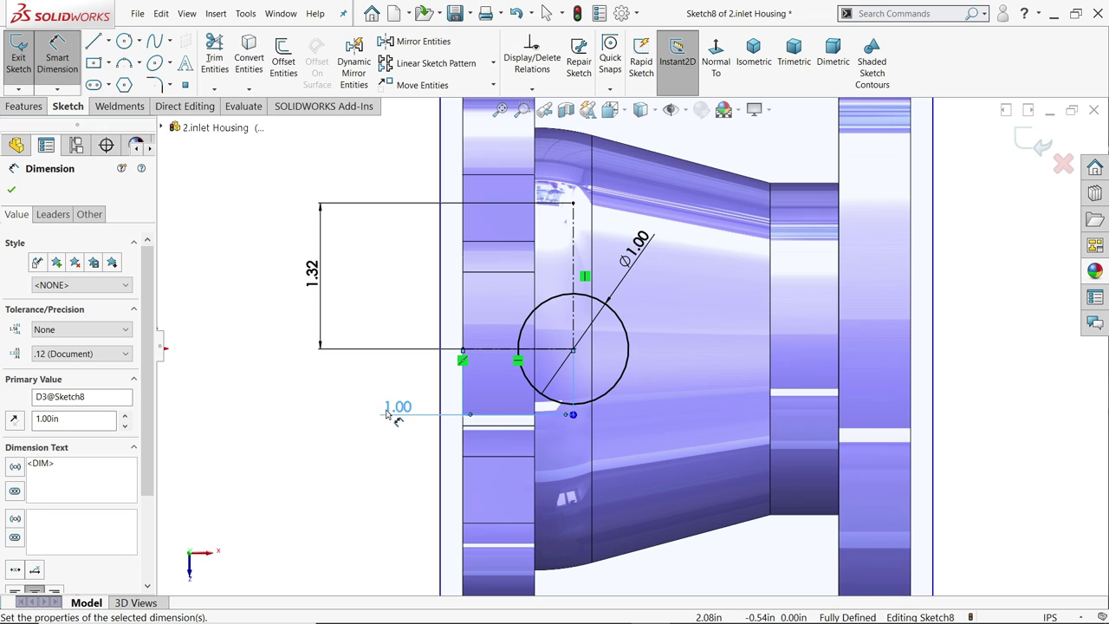
Step: Draw a Ø1.00 circle on the centerline's top end with a concentric Ø0.38 circle
left_click(126, 43)
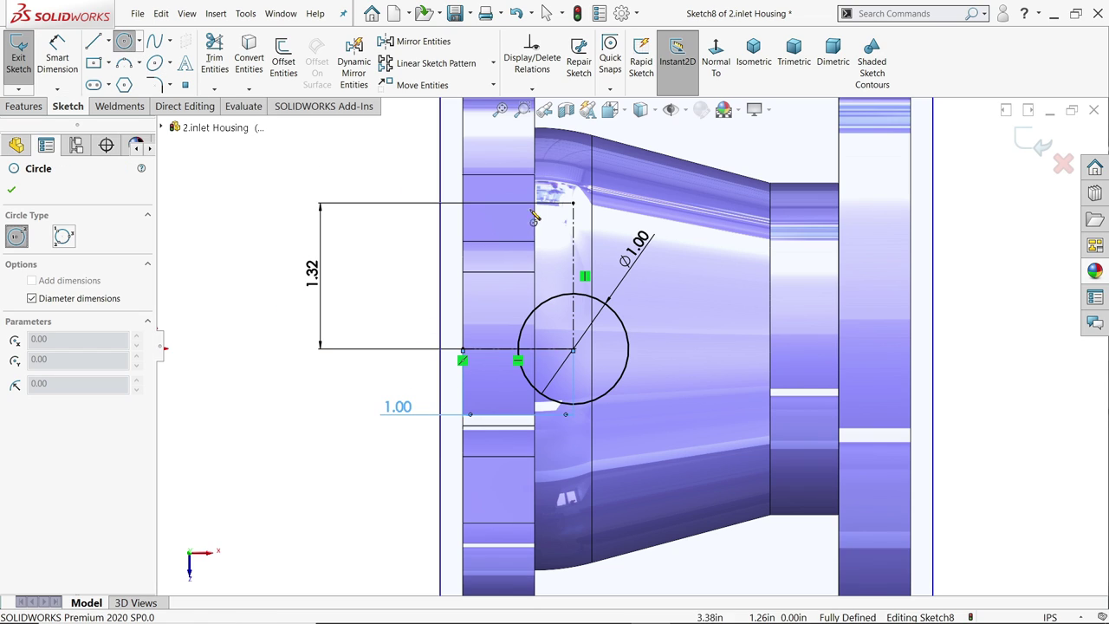
left_click(573, 205)
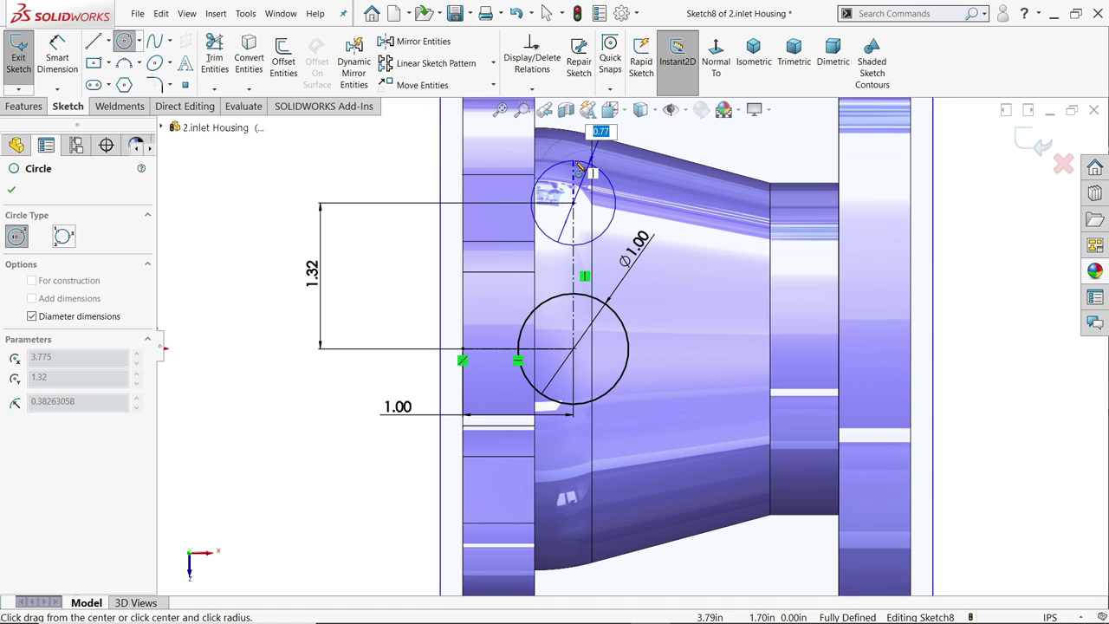
left_click(592, 154)
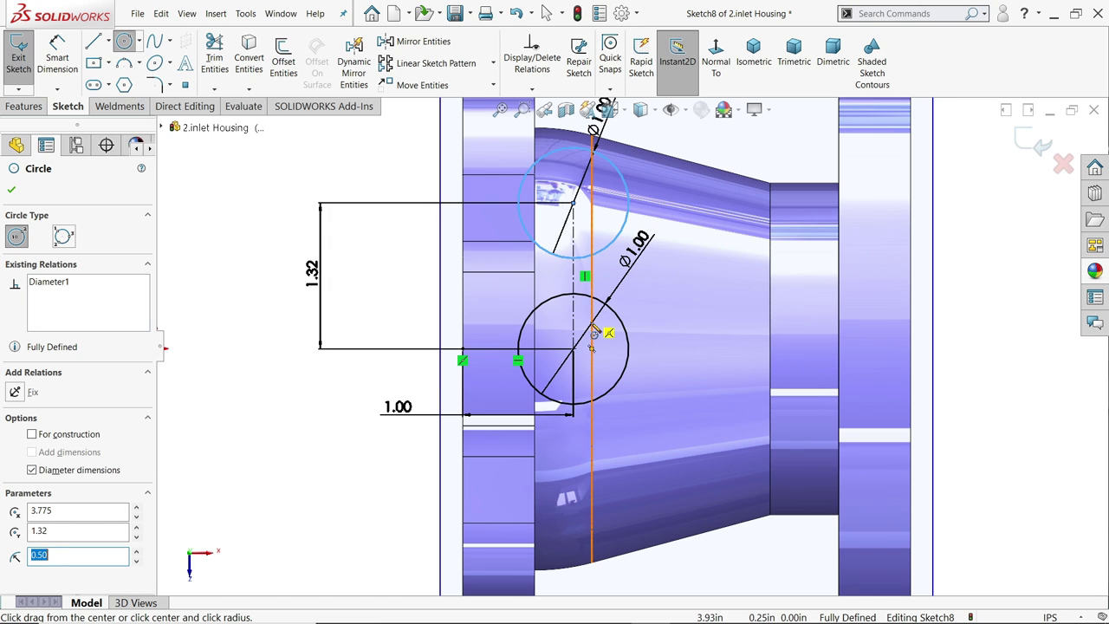
scroll(607, 351, "up", 2)
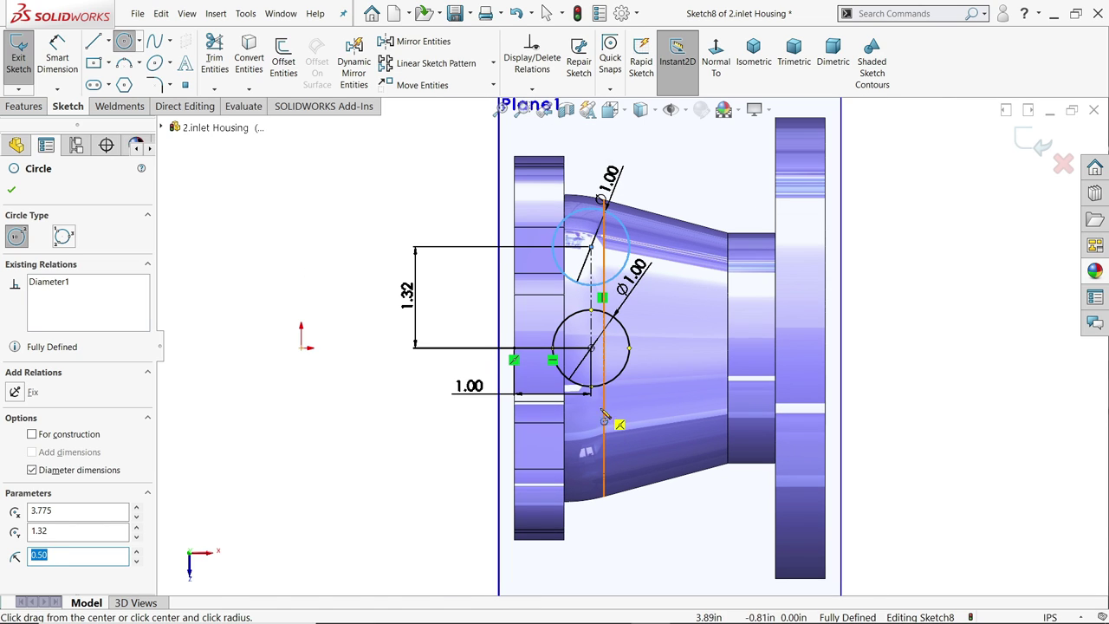
scroll(605, 416, "down", 1)
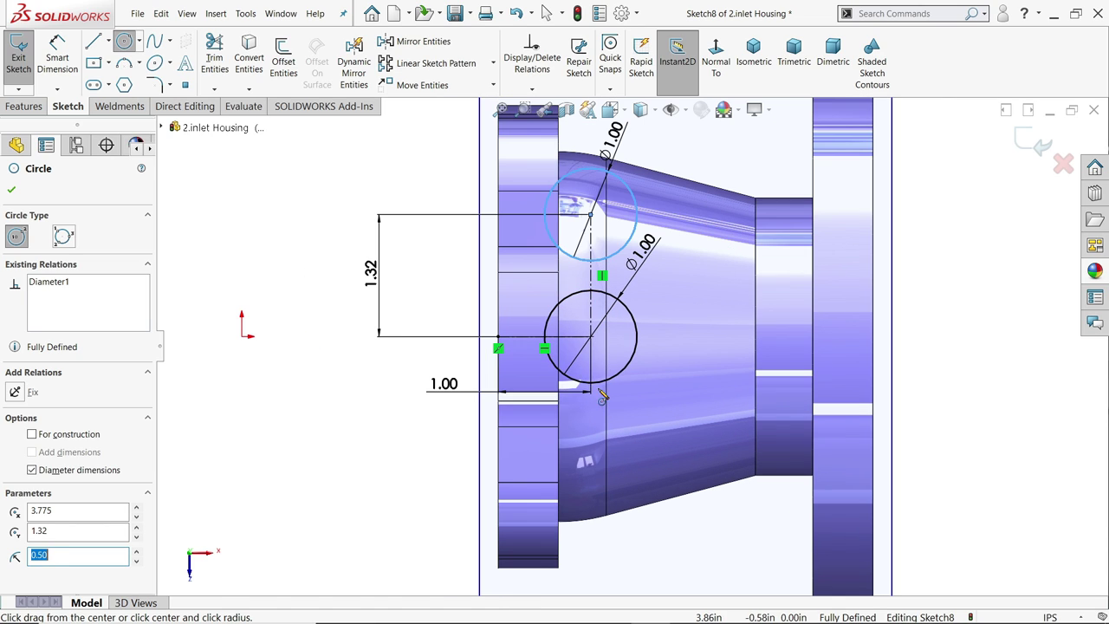
left_click(591, 215)
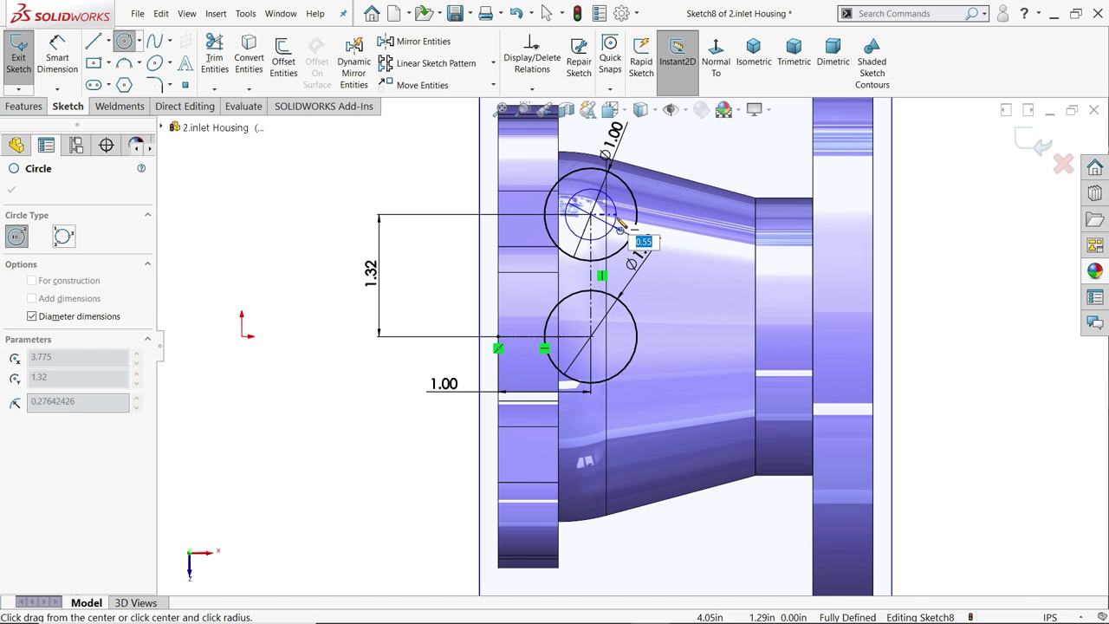
left_click(607, 227)
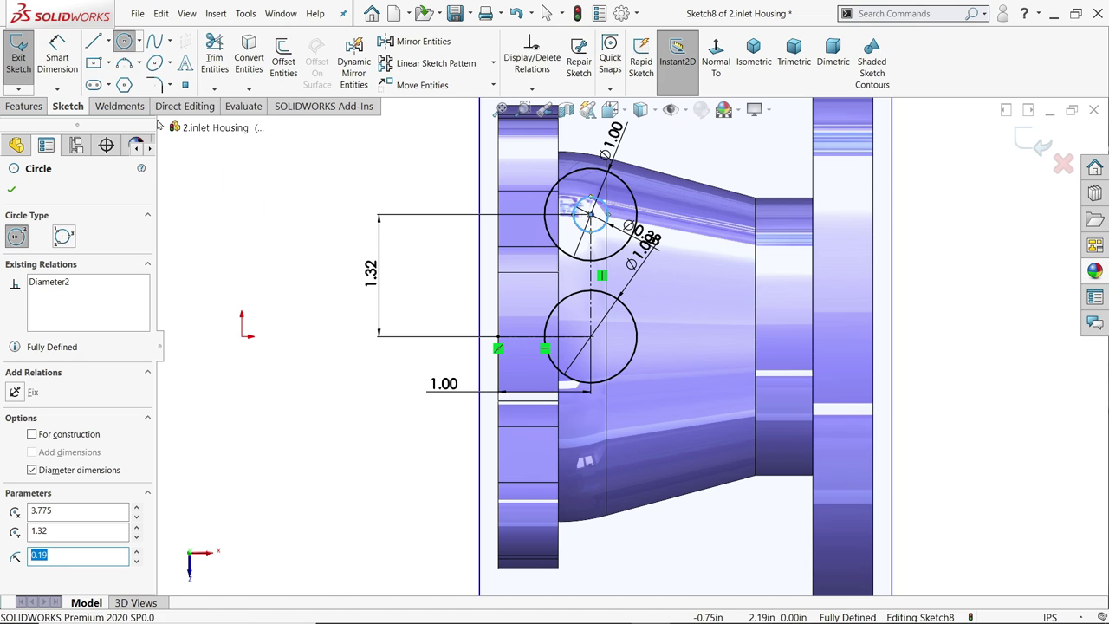
Step: Draw a line from the upper circle's left side down toward the lower circle
left_click(93, 41)
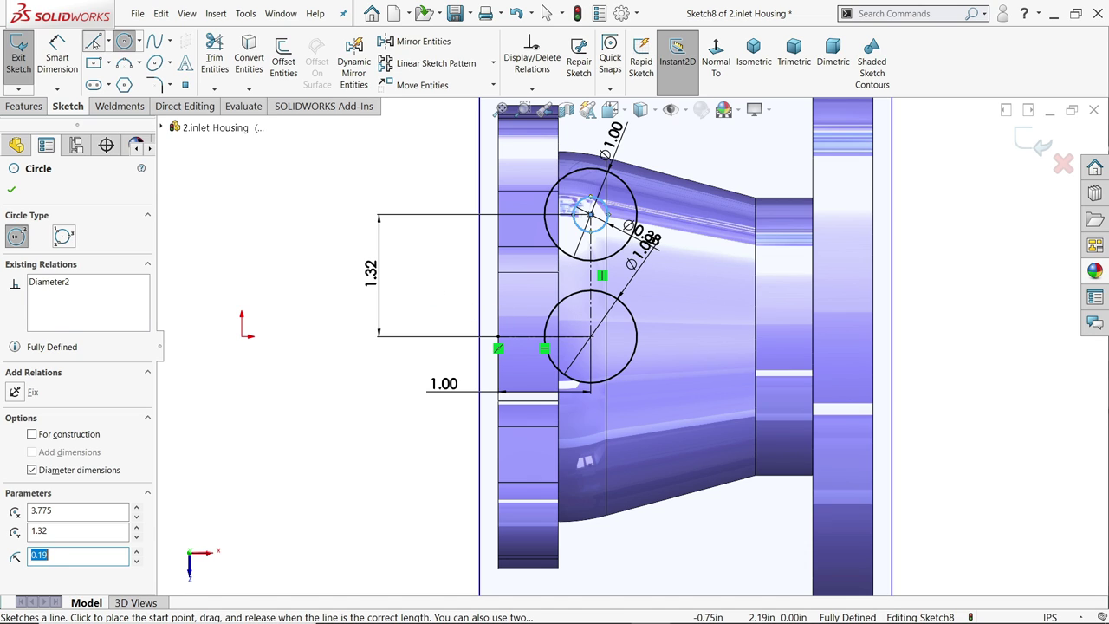
scroll(594, 210, "down", 2)
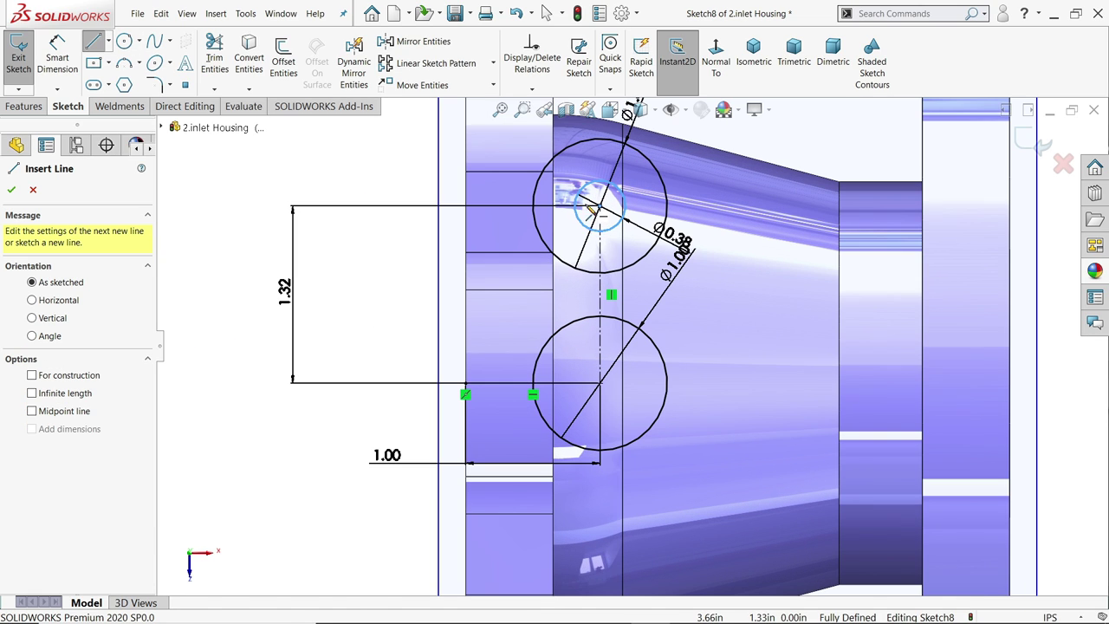
left_click(534, 208)
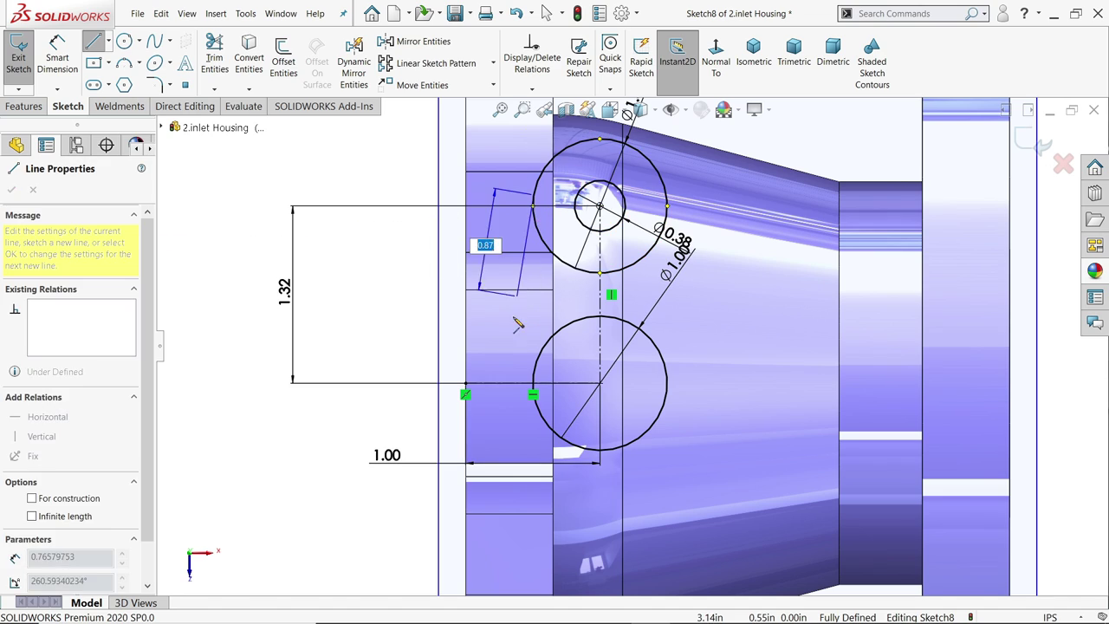
left_click(503, 391)
right_click(395, 296)
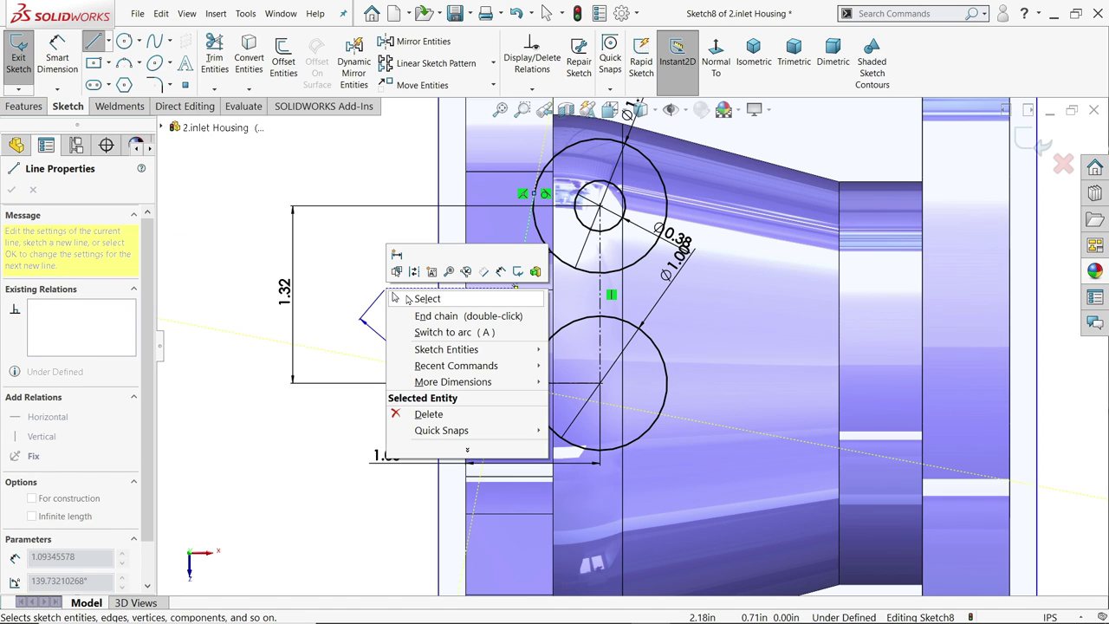
left_click(425, 298)
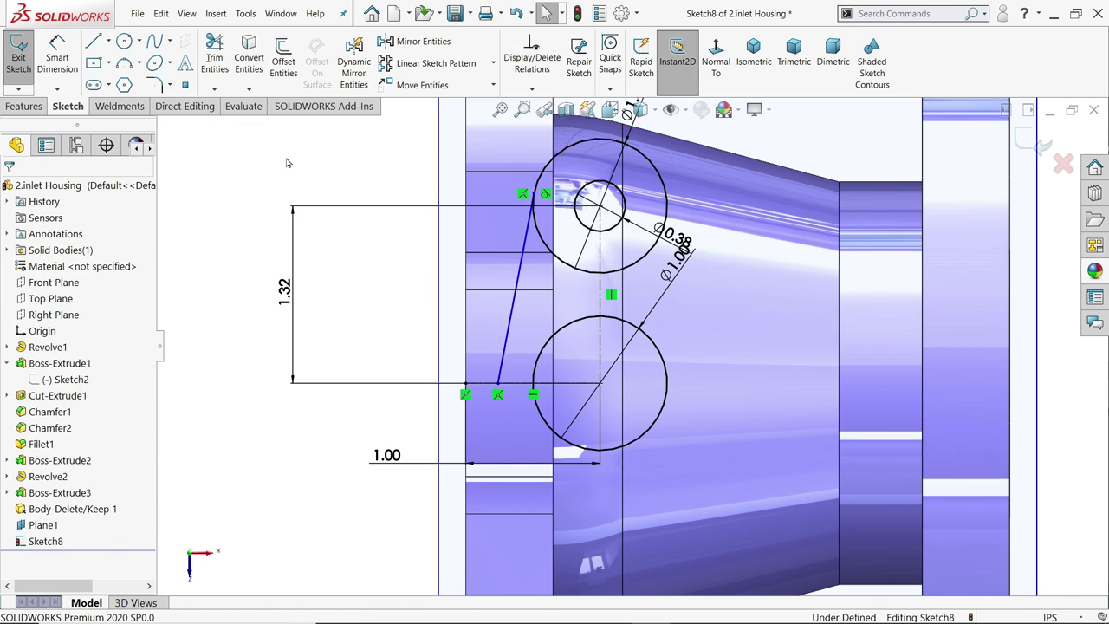
Step: Dimension the slanted line at 20° to the vertical centerline
left_click(57, 57)
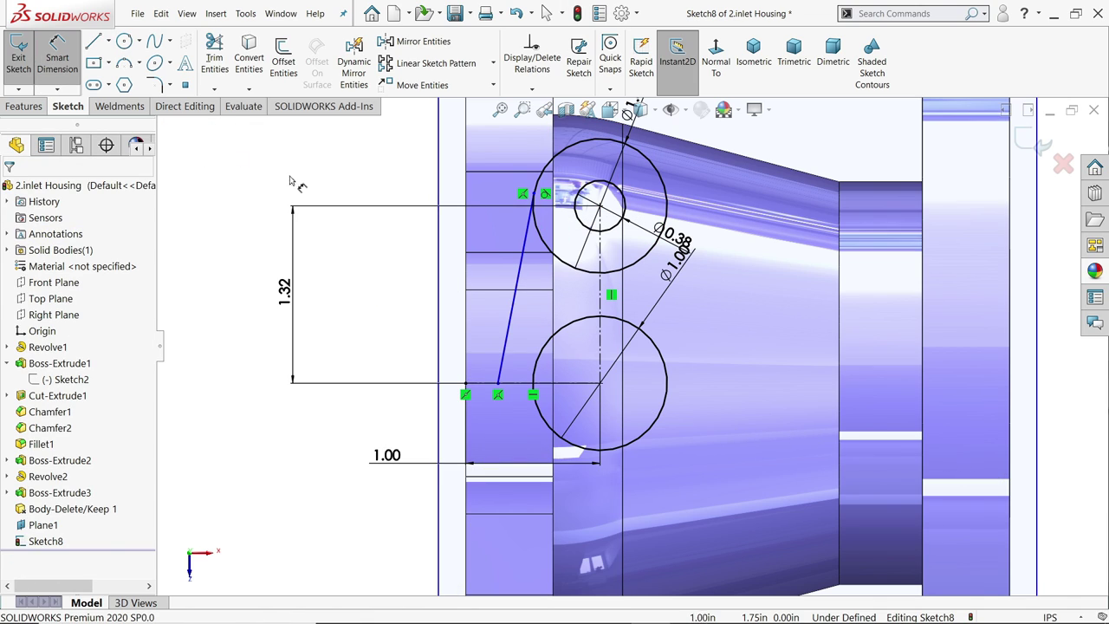
left_click(599, 309)
left_click(509, 310)
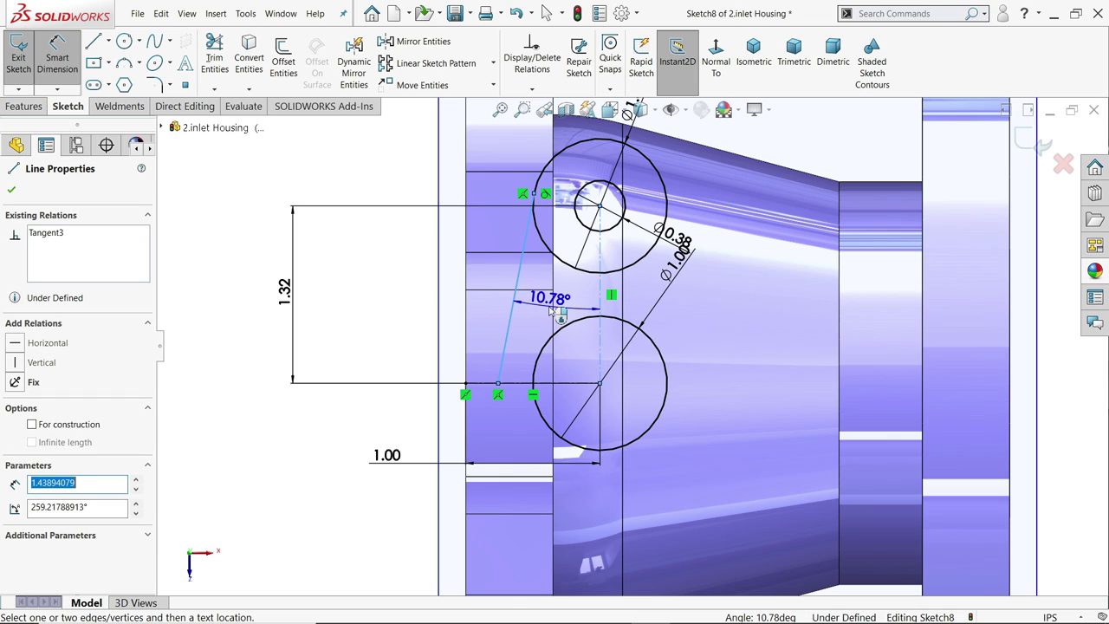
left_click(552, 312)
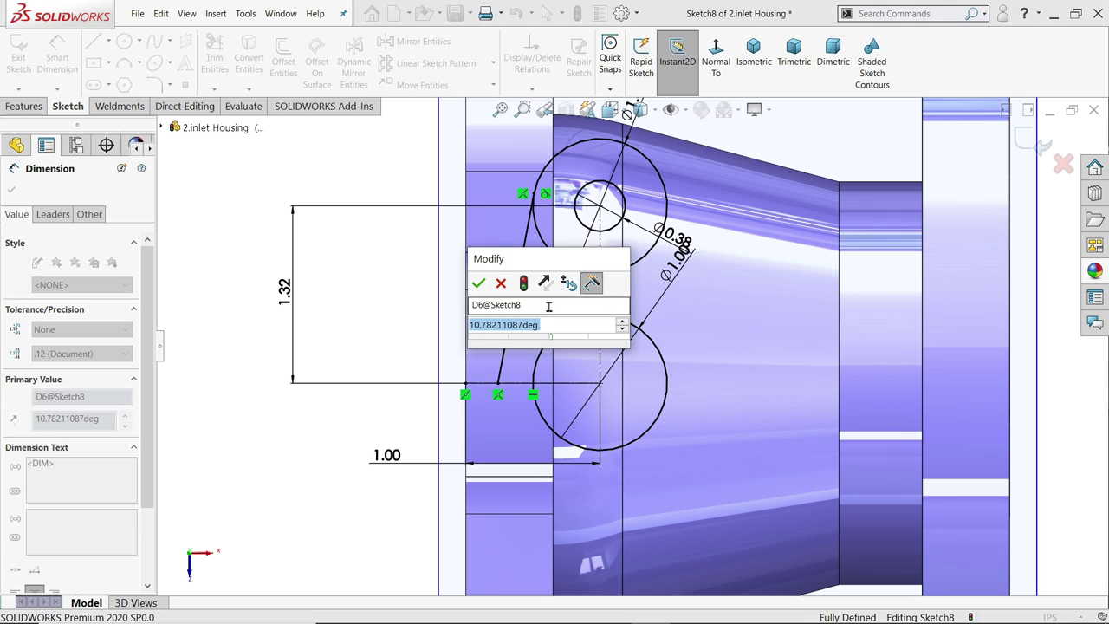
type("20")
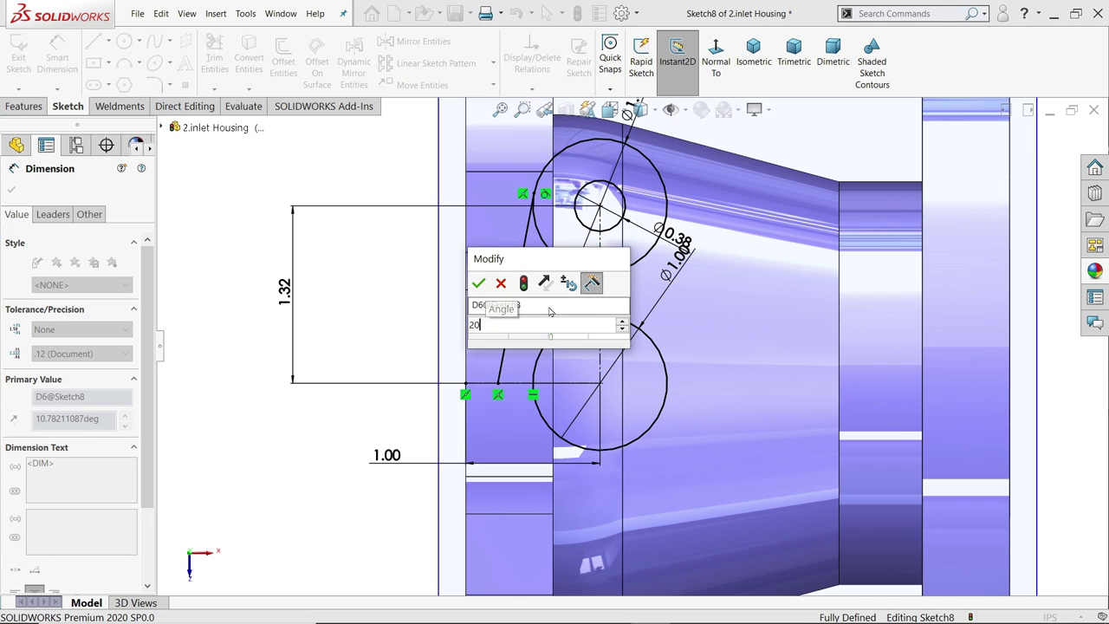
key("Return")
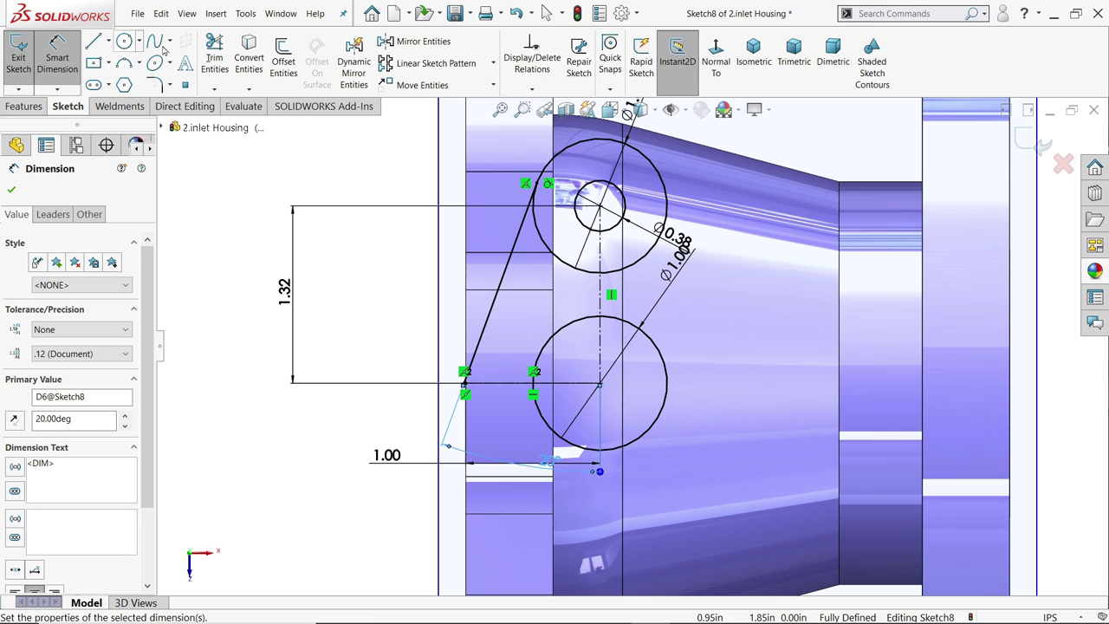
left_click(400, 40)
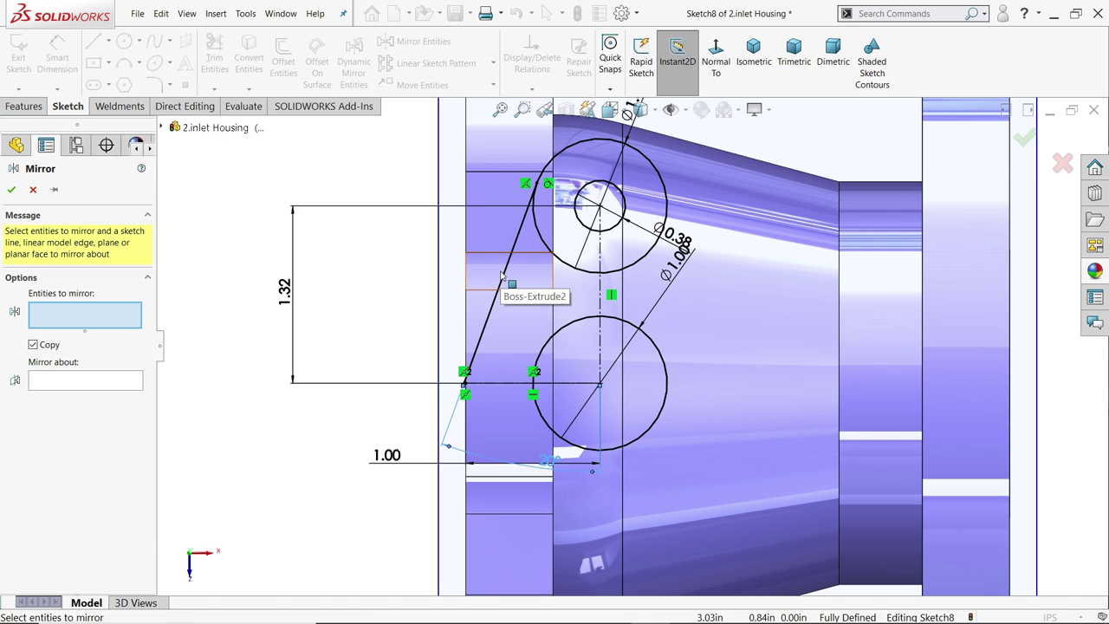
Step: Mirror the left slanted line about the vertical centerline
left_click(503, 277)
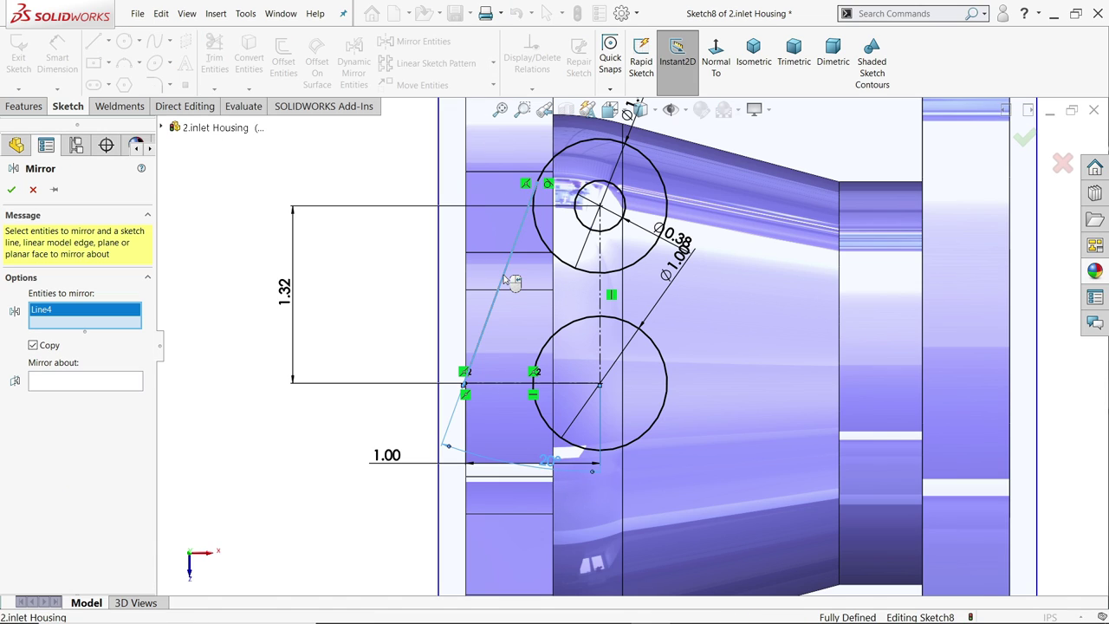
left_click(85, 381)
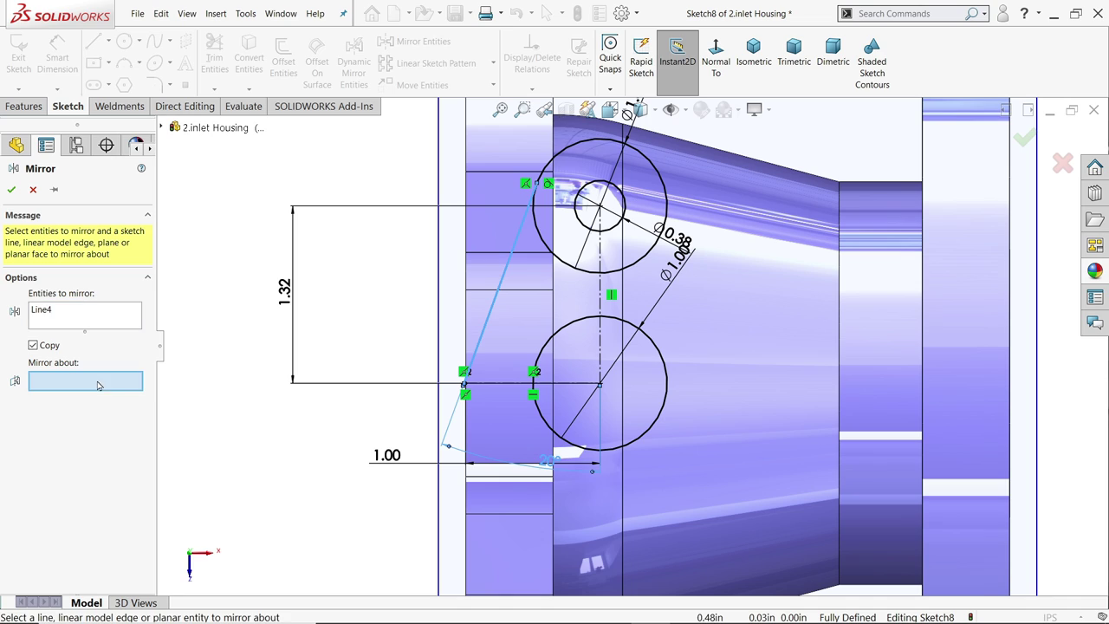
left_click(602, 309)
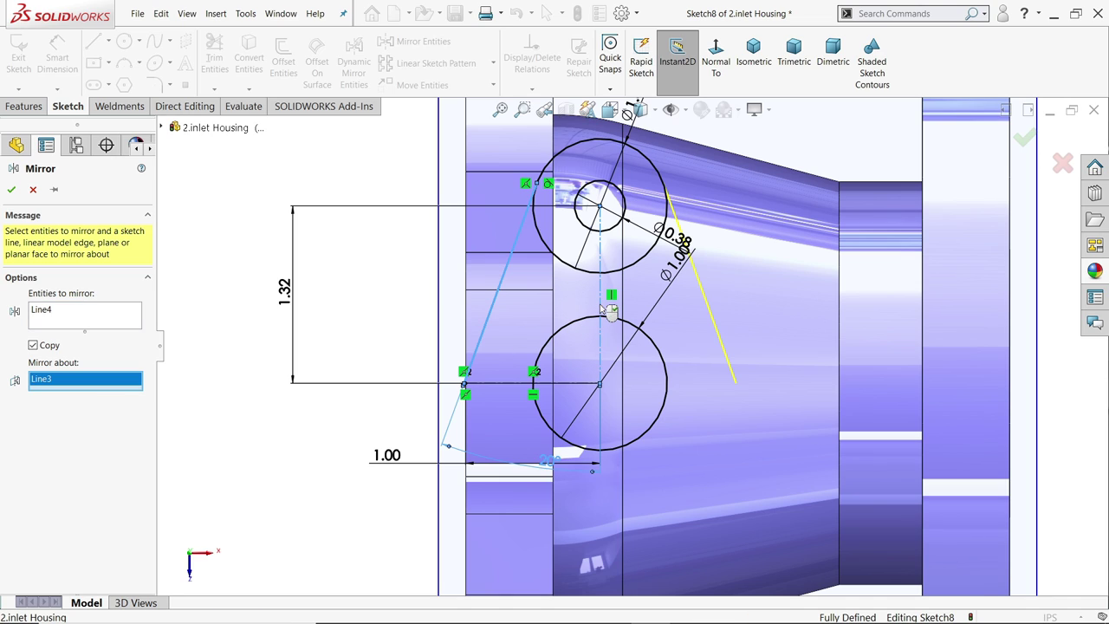
left_click(12, 192)
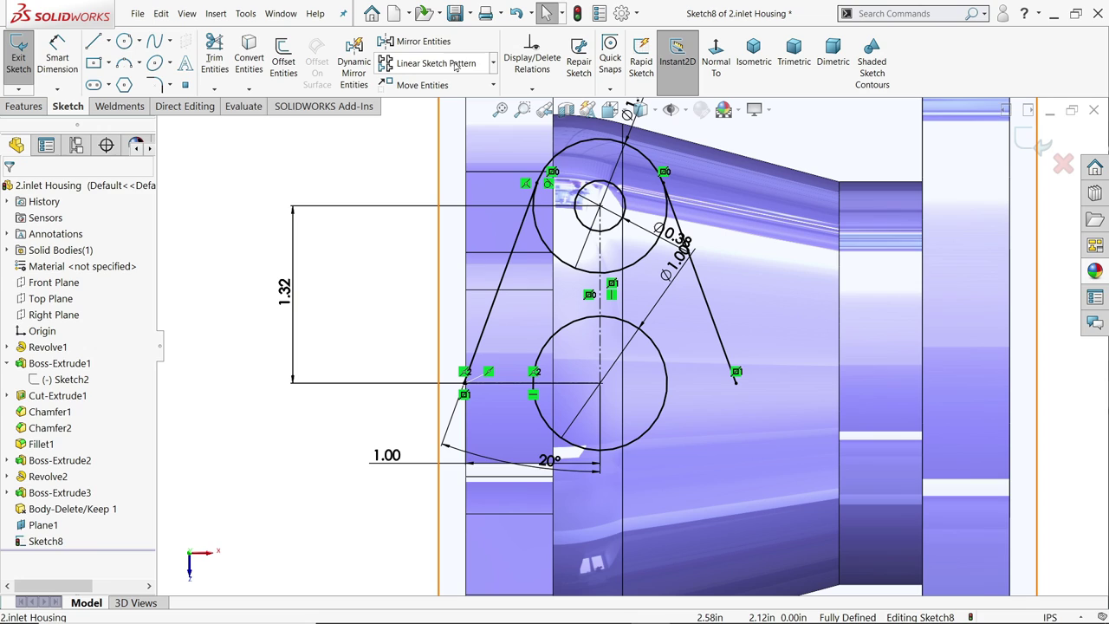
Step: Mirror both upper circles, the centerline and slanted lines about the horizontal line
left_click(448, 44)
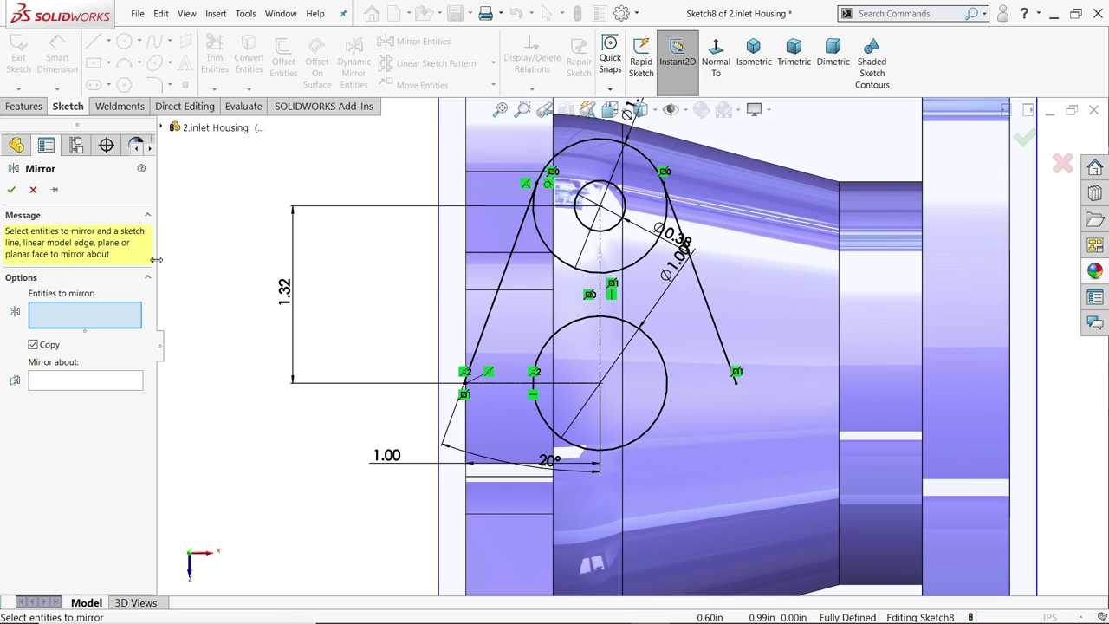
left_click(573, 267)
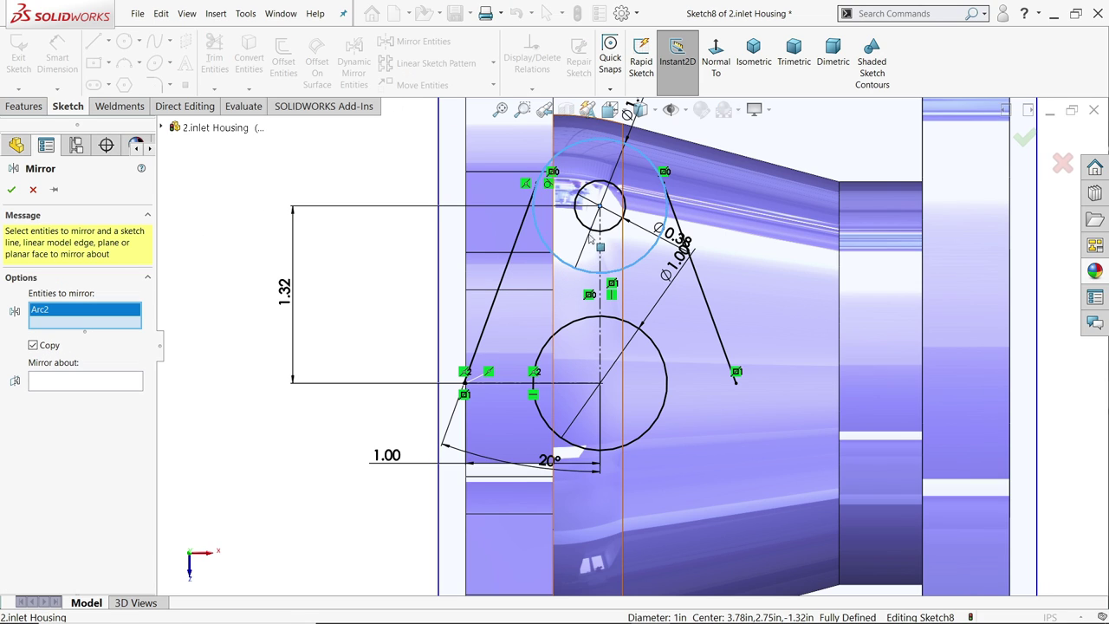
left_click(594, 236)
left_click(513, 260)
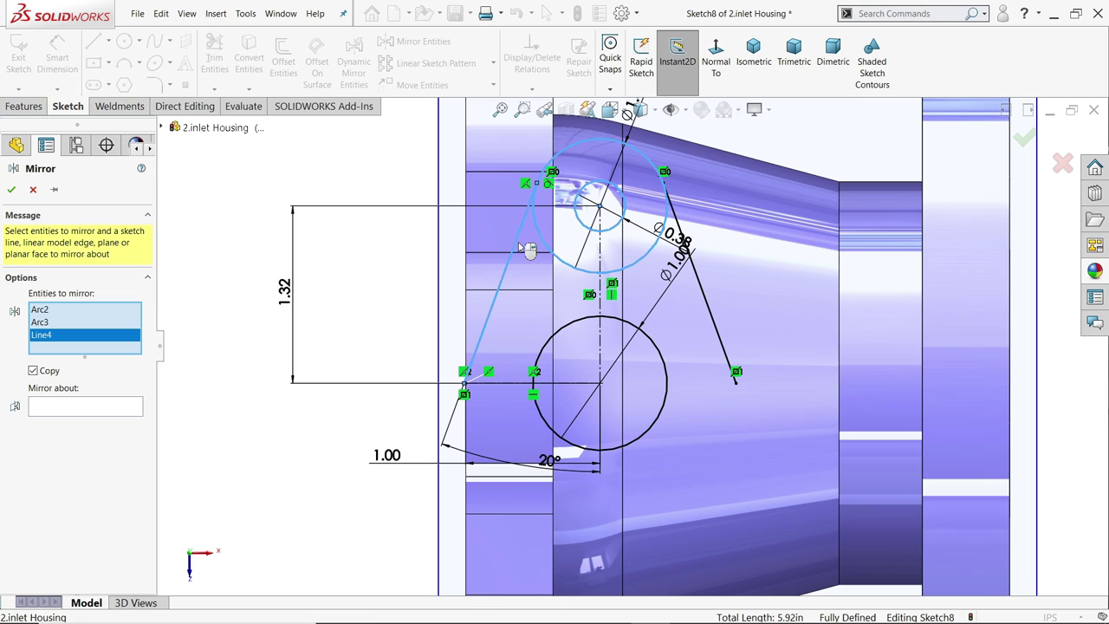
left_click(609, 301)
left_click(711, 310)
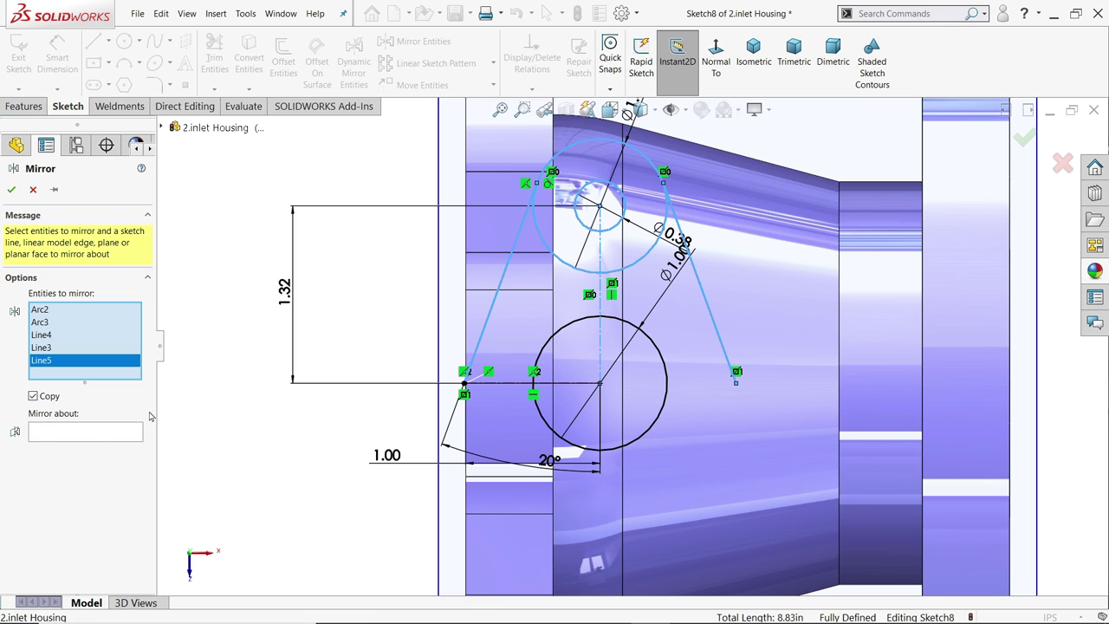
left_click(107, 433)
left_click(552, 383)
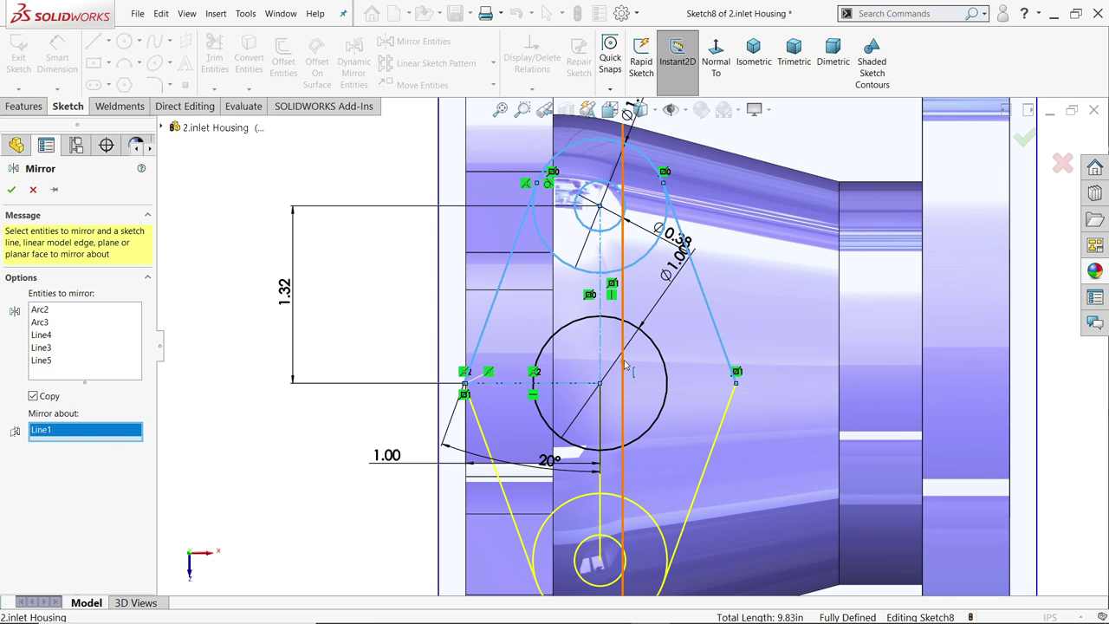
scroll(607, 407, "up", 2)
scroll(630, 427, "down", 1)
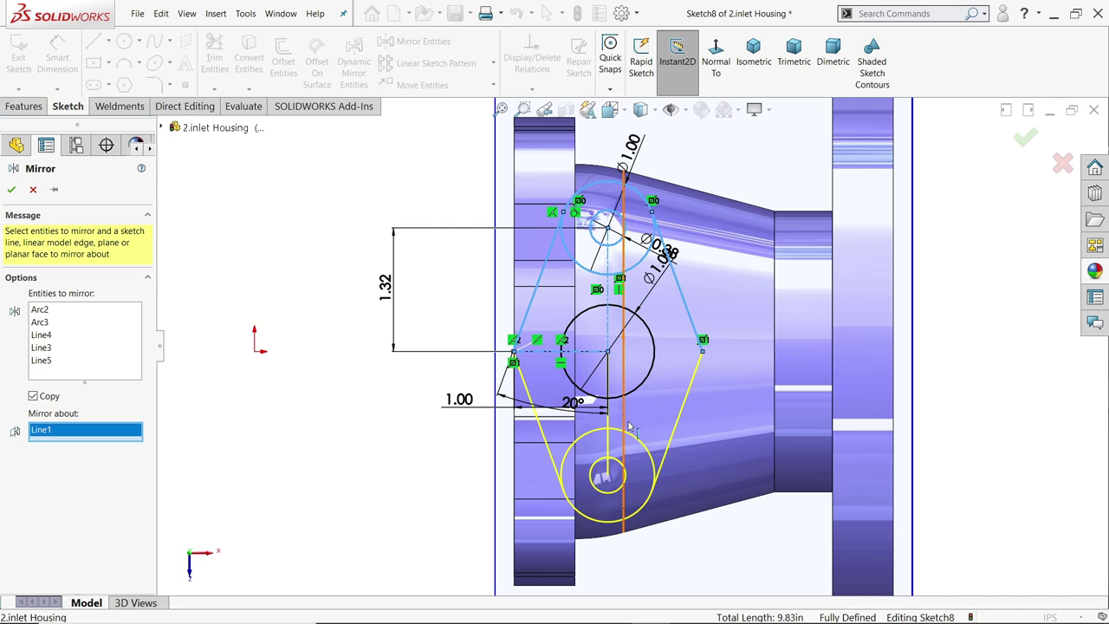
left_click(13, 191)
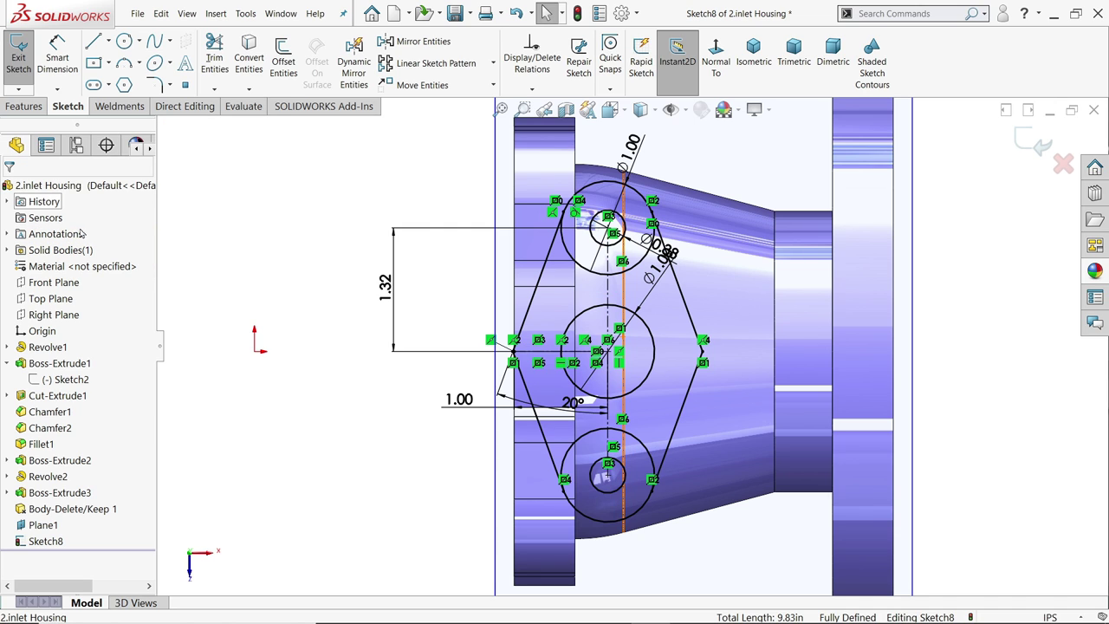
Step: Fillet the profile's left and right corners with R0.95 sketch fillets
left_click(158, 85)
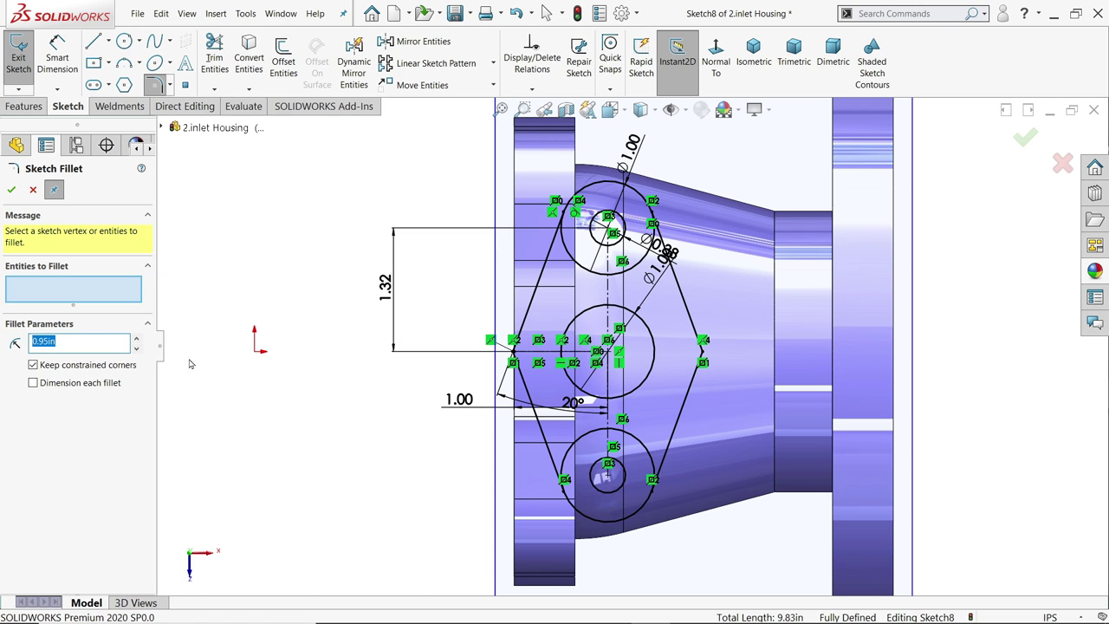
scroll(670, 389, "down", 4)
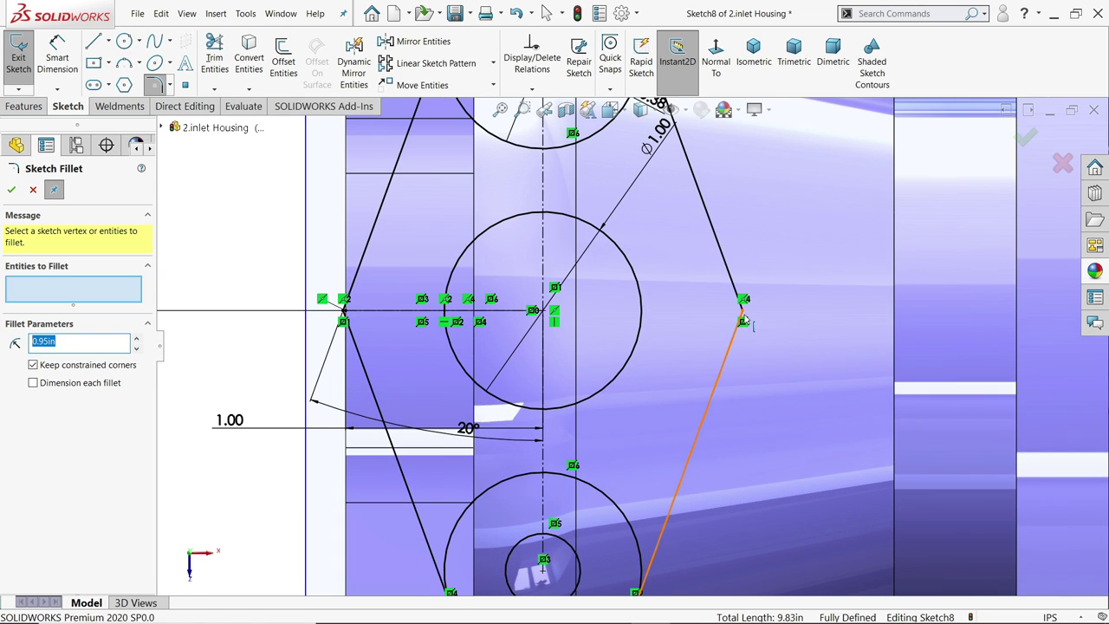
left_click(744, 323)
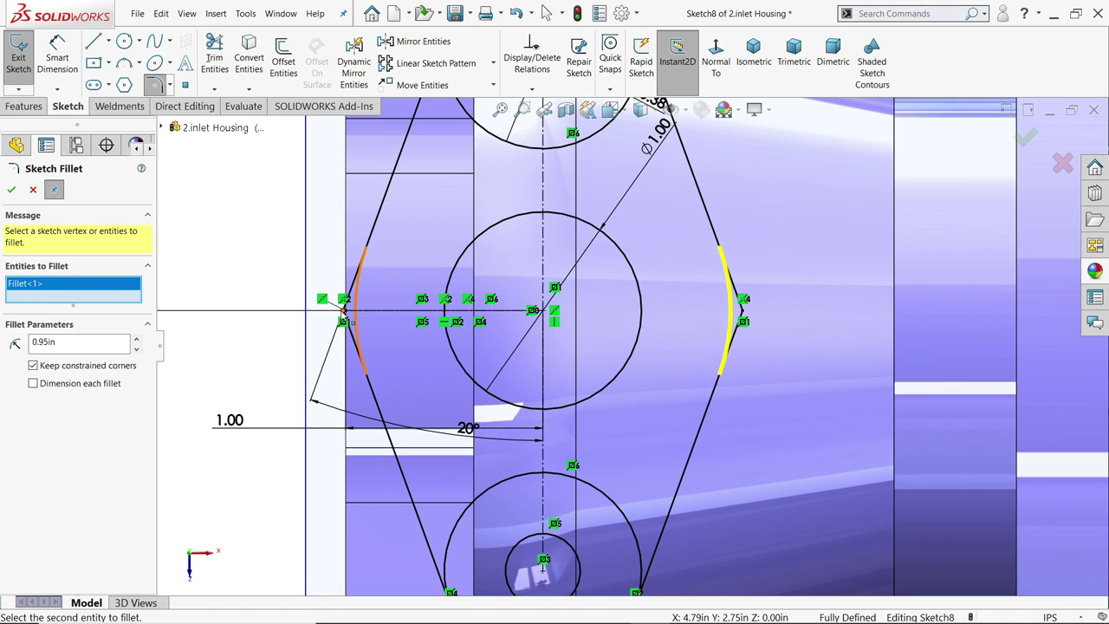
left_click(345, 319)
left_click(10, 191)
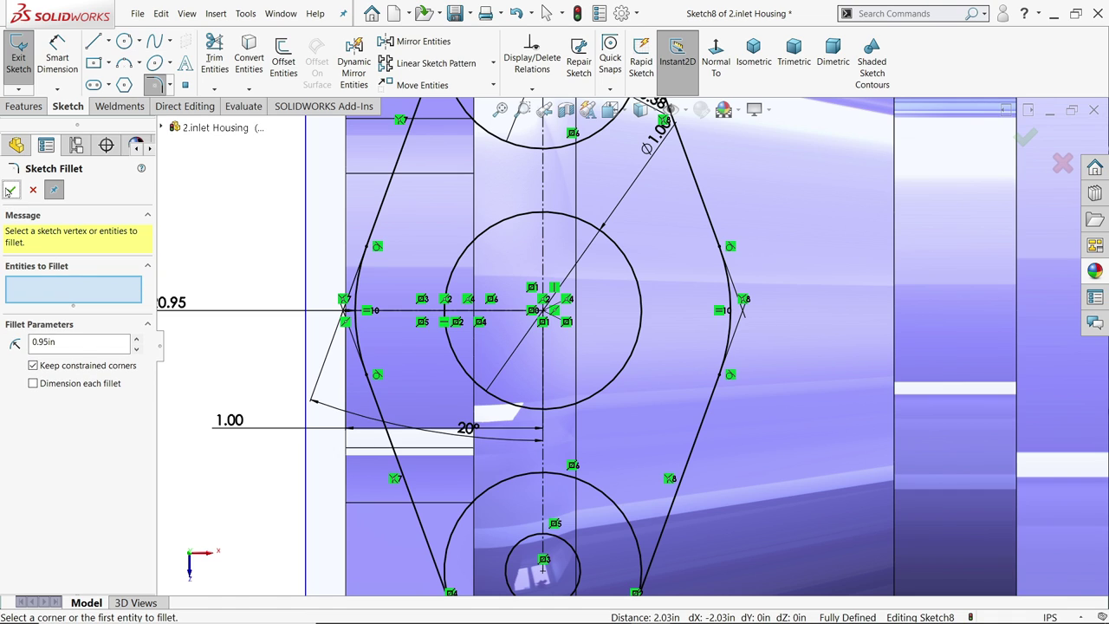
key("z")
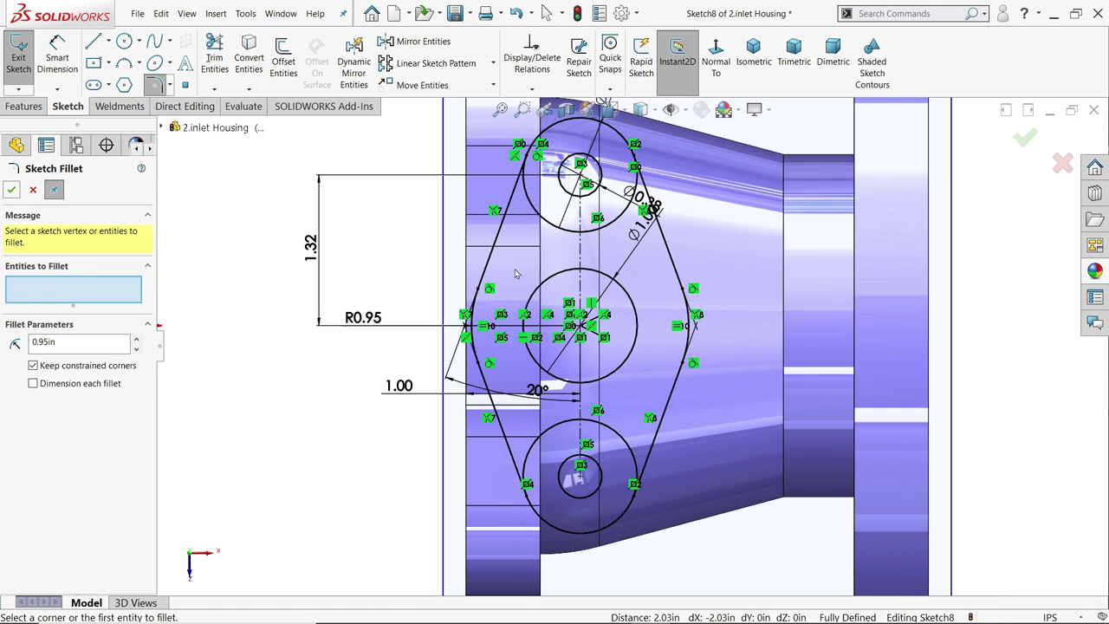
left_click(34, 191)
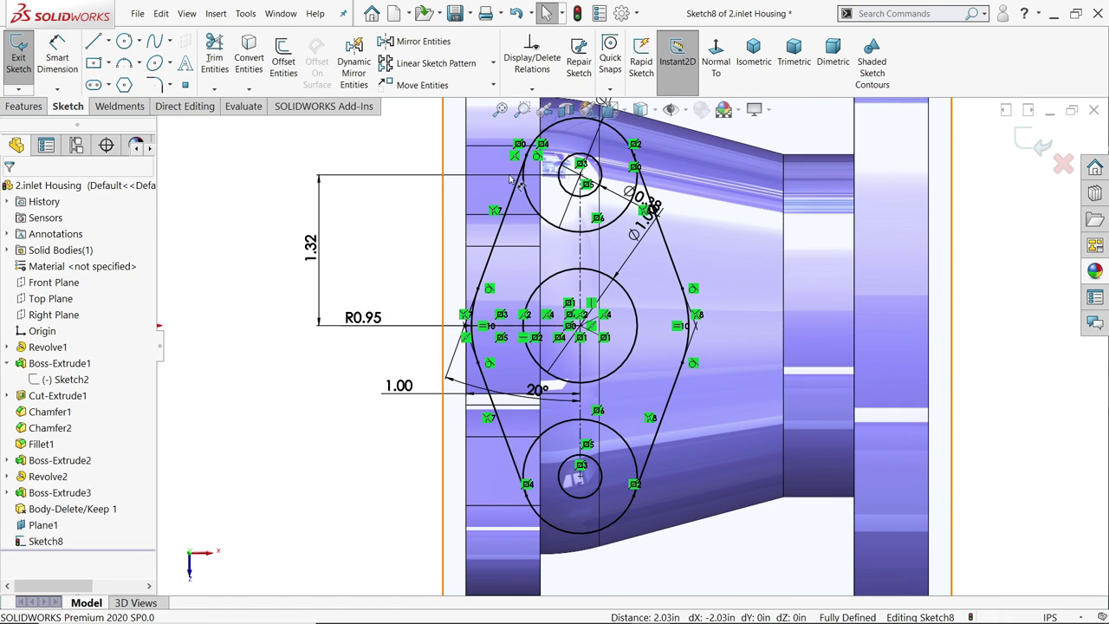
left_click(746, 69)
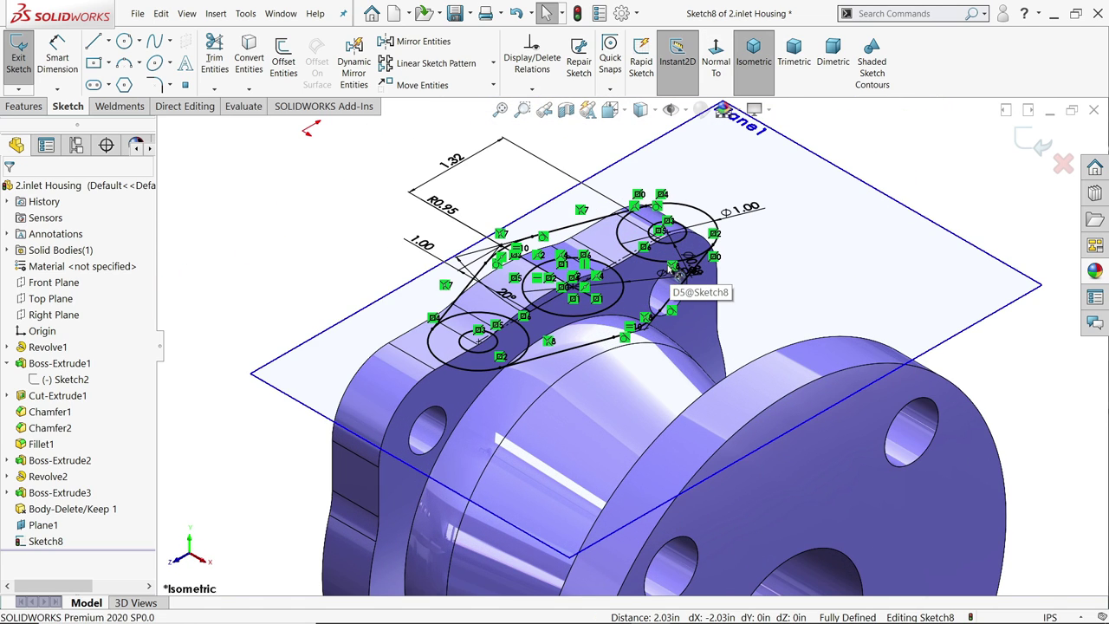
Step: Extrude the four selected Sketch8 regions 0.388 in blind as Boss-Extrude4
left_click(24, 106)
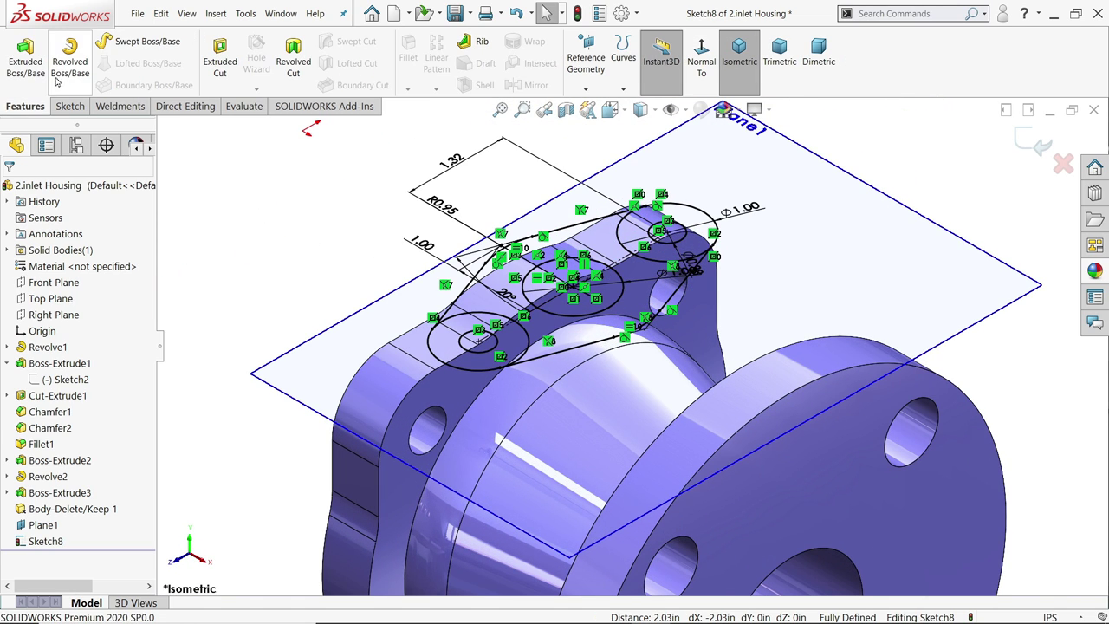
left_click(18, 67)
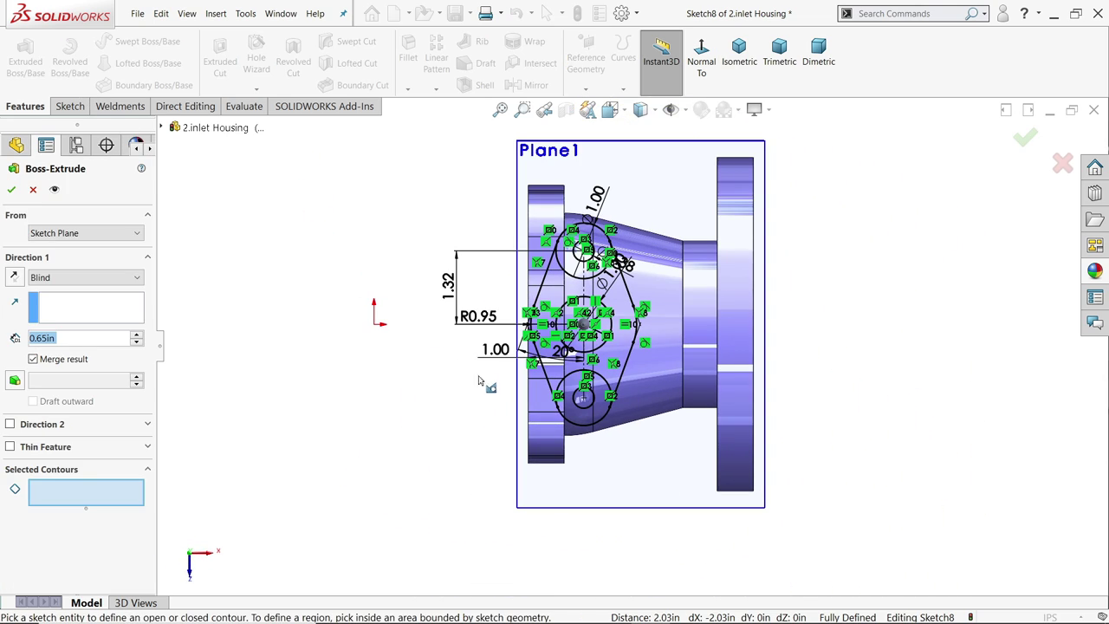
left_click(728, 67)
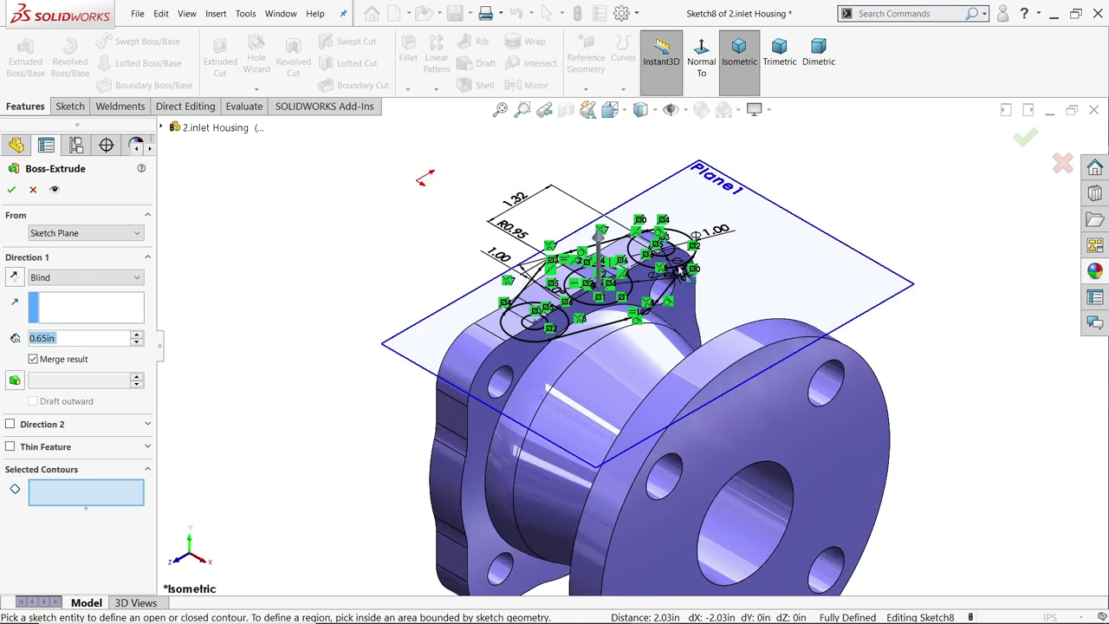
left_click(669, 273)
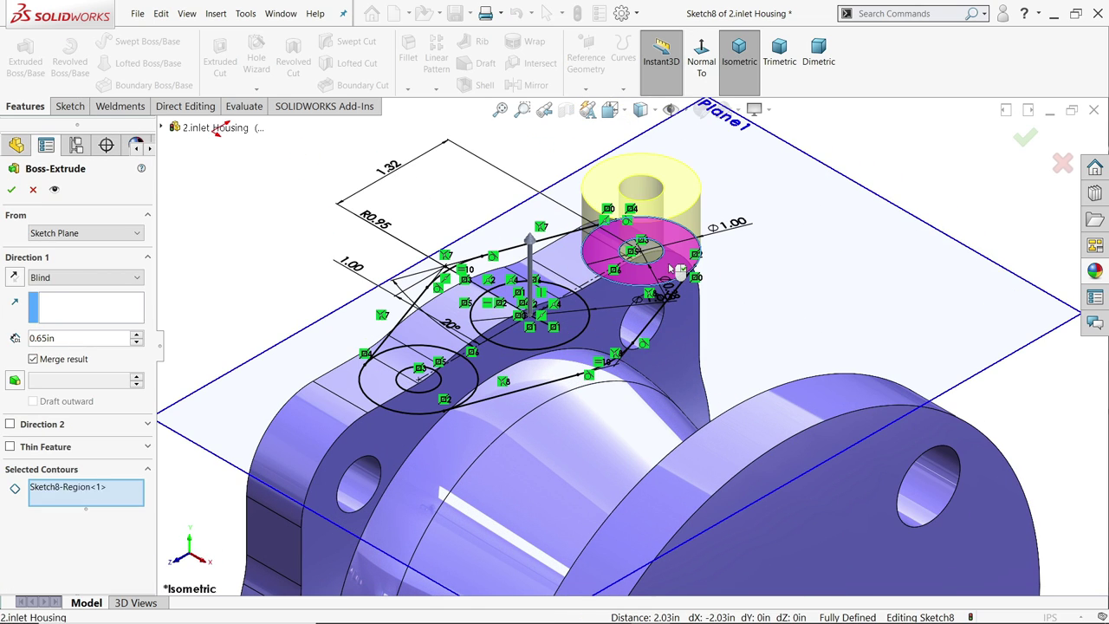
left_click(612, 321)
left_click(431, 397)
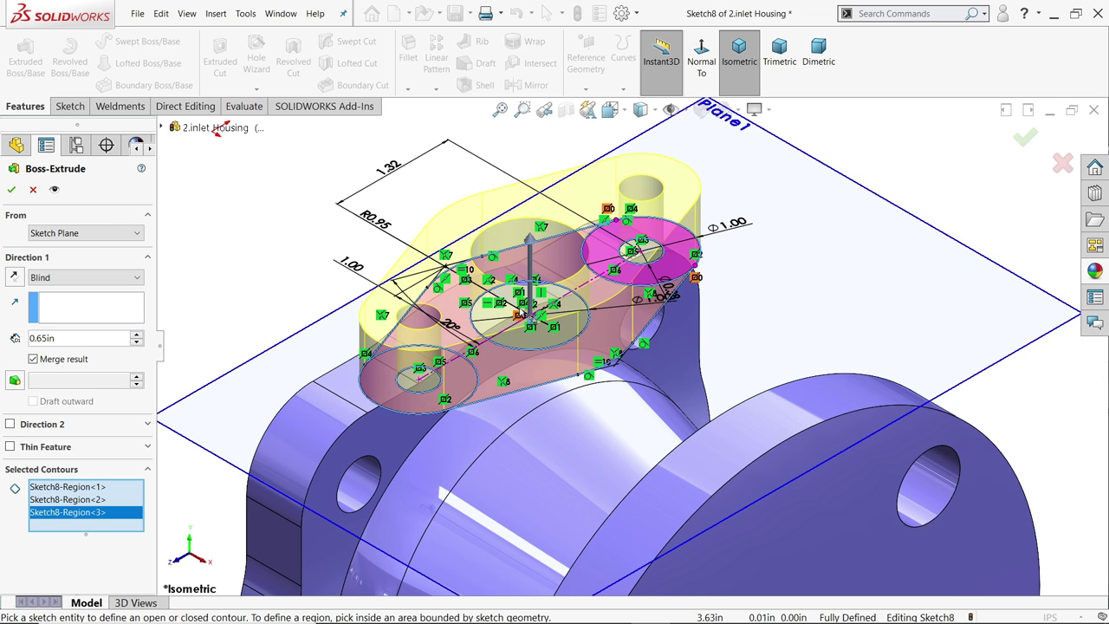
left_click(555, 346)
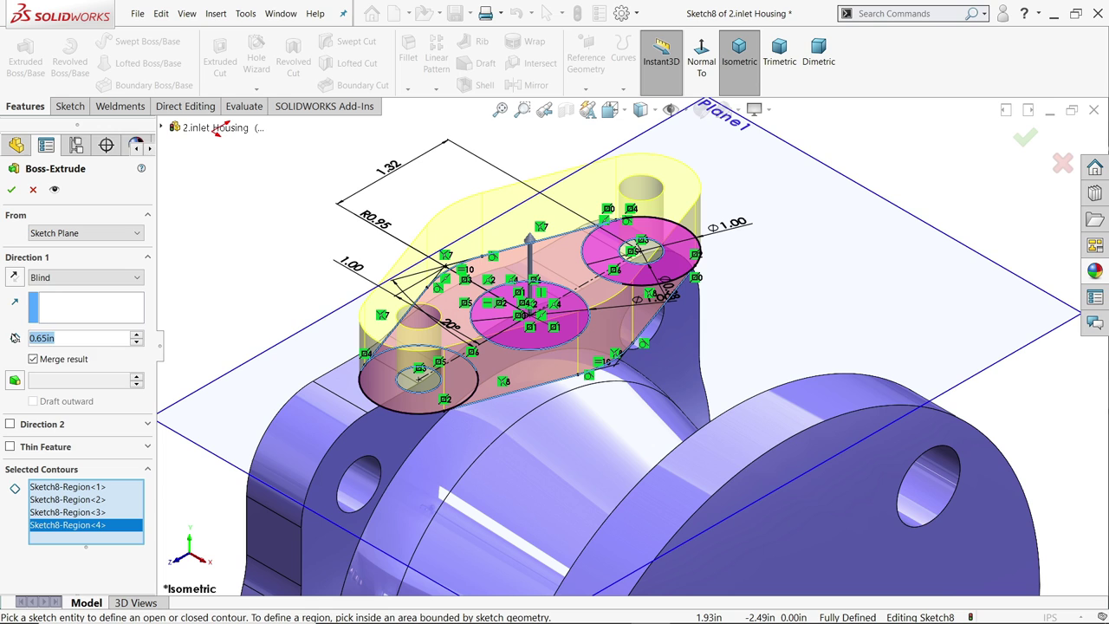
type("0.388")
key("Return")
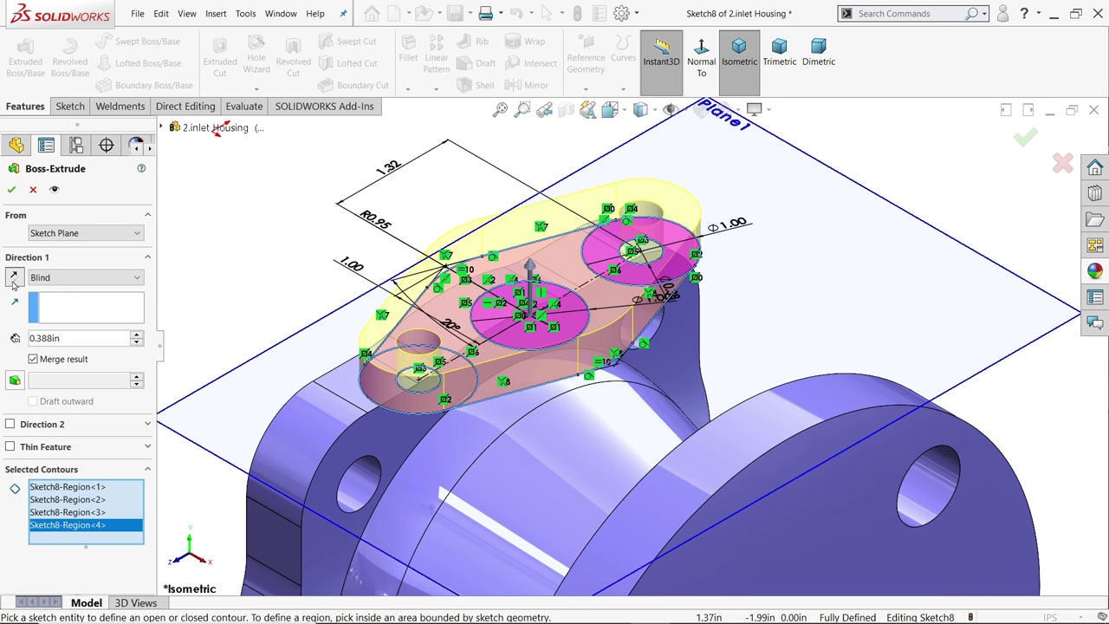
middle_click_drag(234, 286, 217, 263)
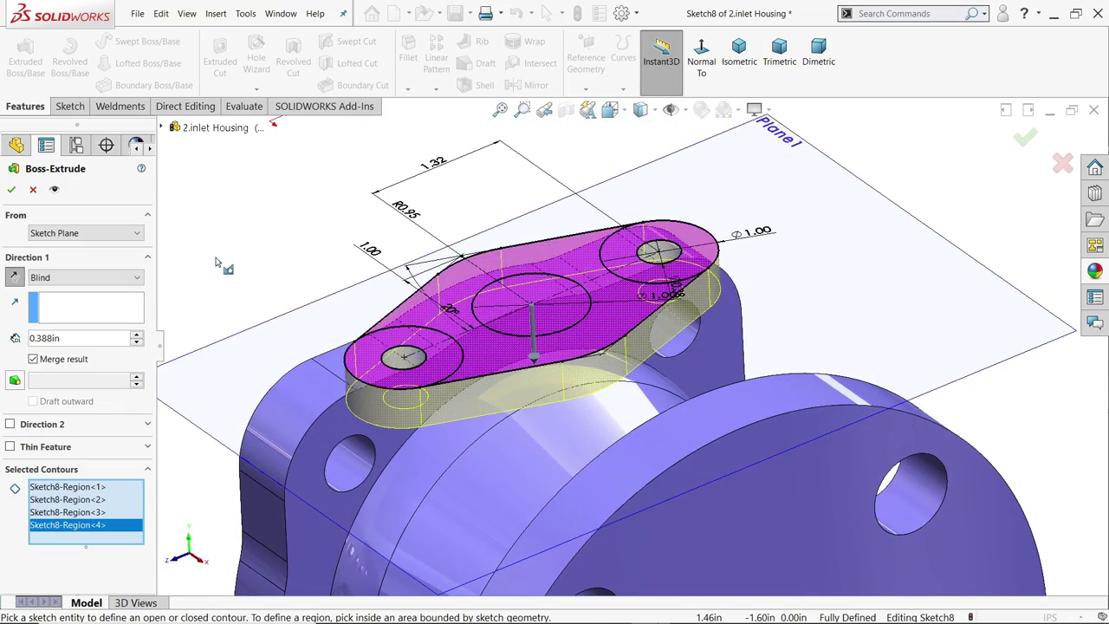
left_click(13, 190)
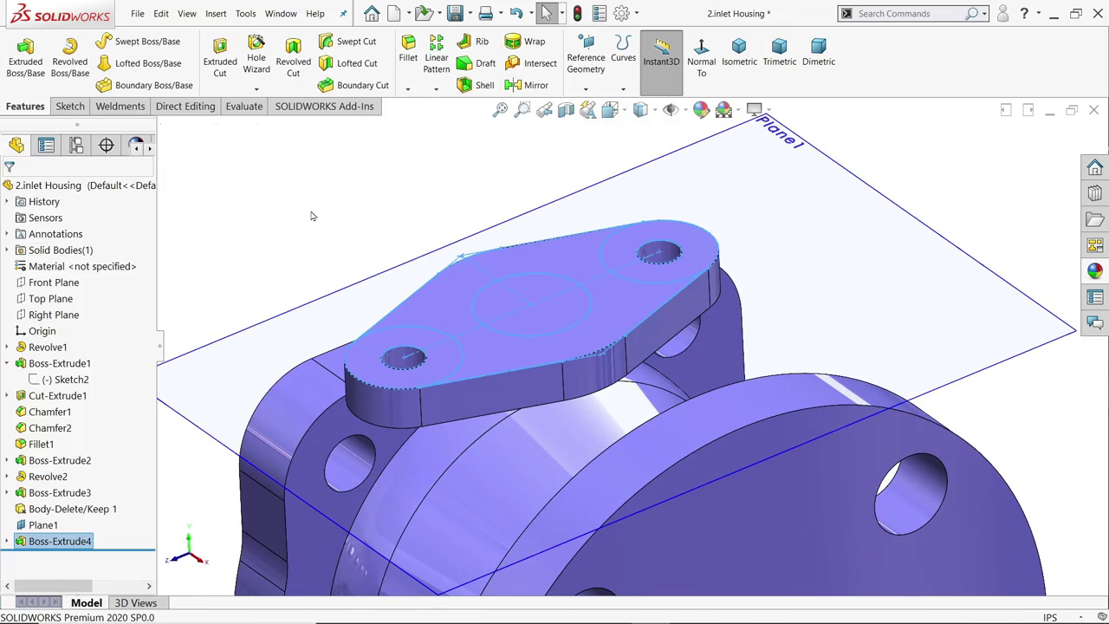
Step: Hide Plane1 and orbit the model to view the mounting plate's top face
left_click(780, 181)
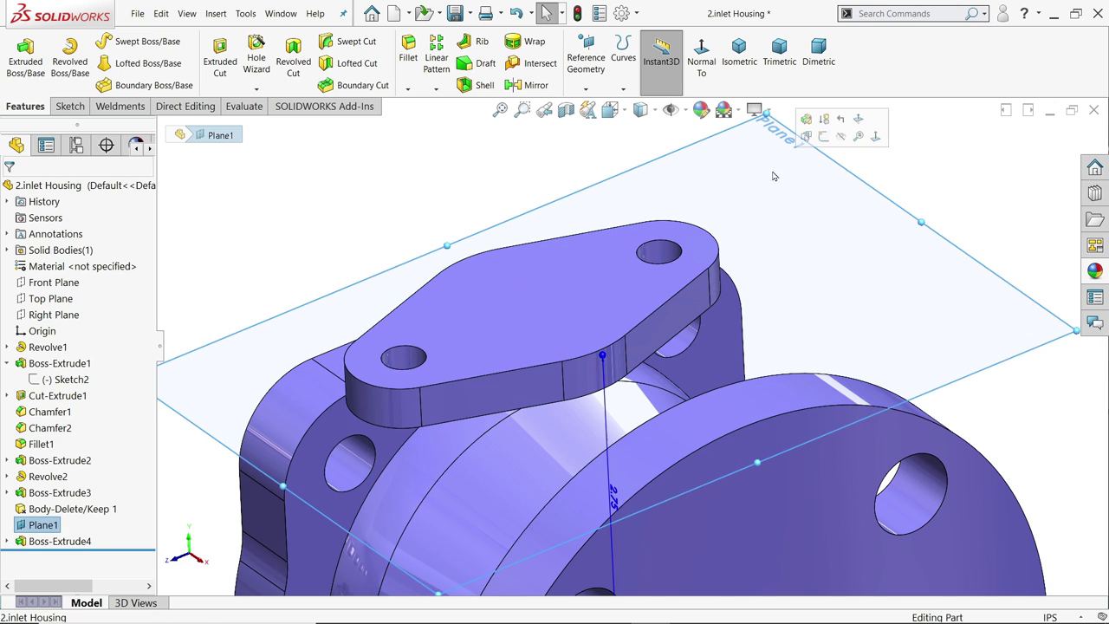
left_click(838, 146)
middle_click_drag(823, 169, 584, 425)
scroll(598, 390, "down", 4)
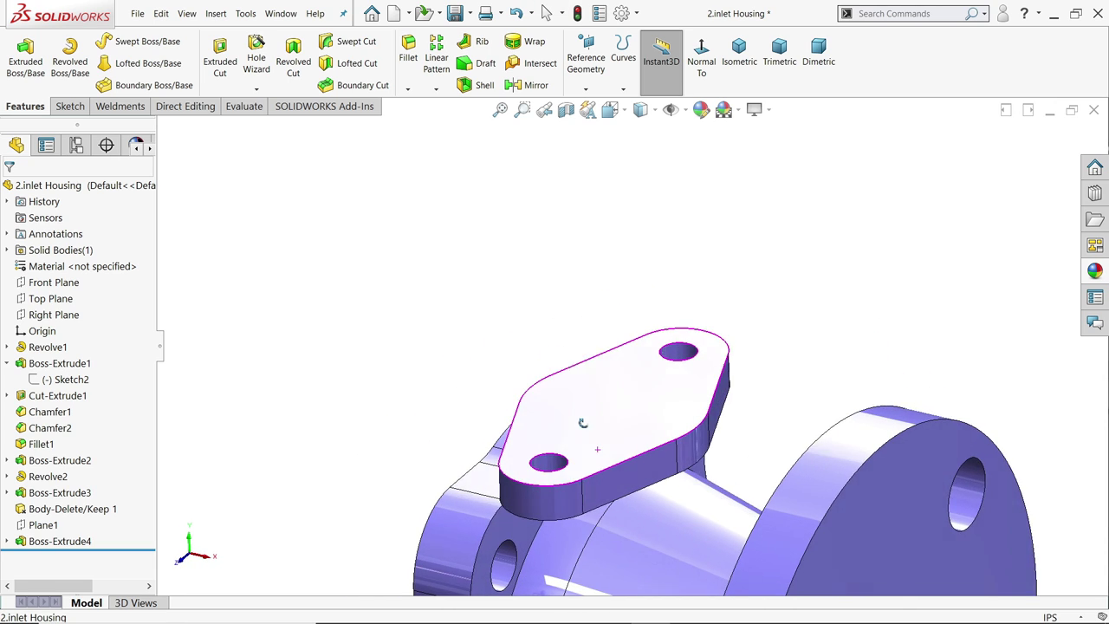
Step: Sketch a Ø1.5 circle centred on the plate's top face
left_click(611, 409)
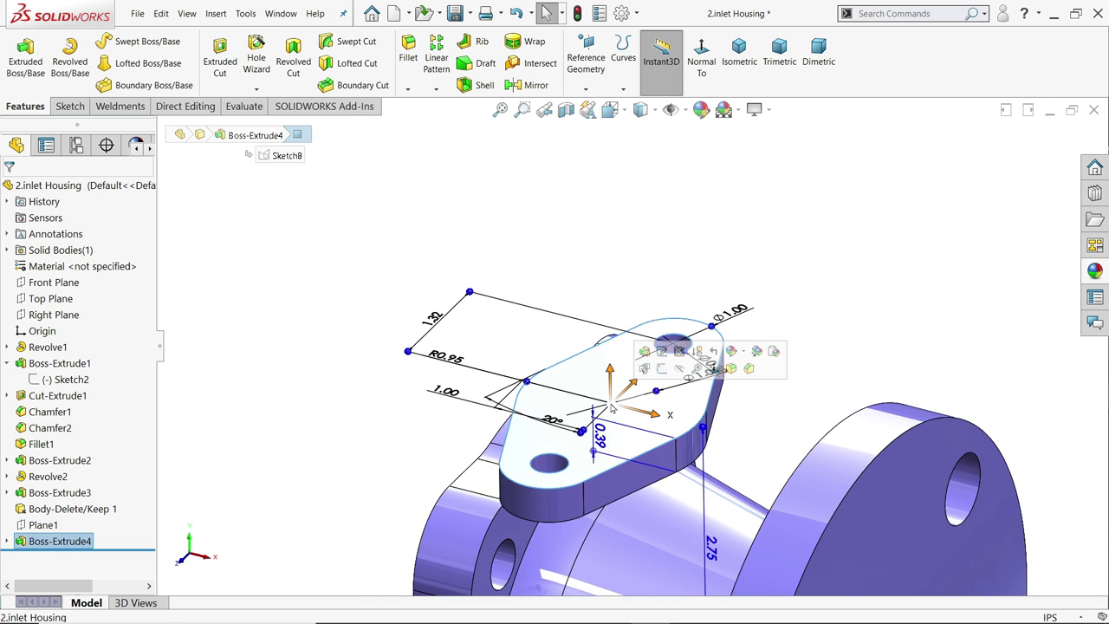
left_click(645, 374)
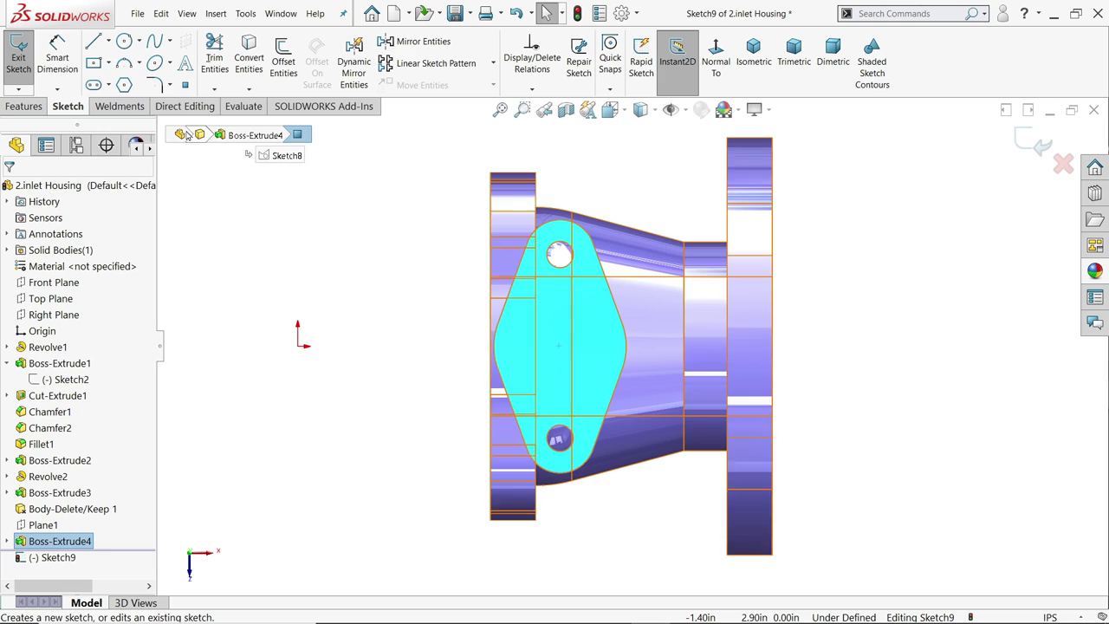
left_click(124, 41)
scroll(578, 358, "down", 3)
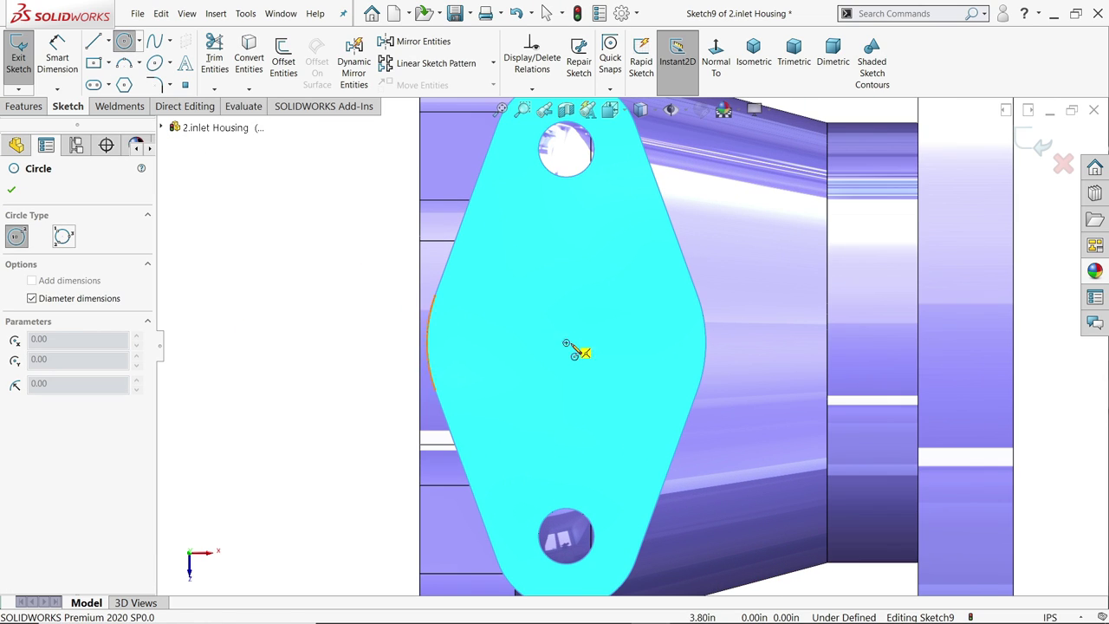
left_click(566, 342)
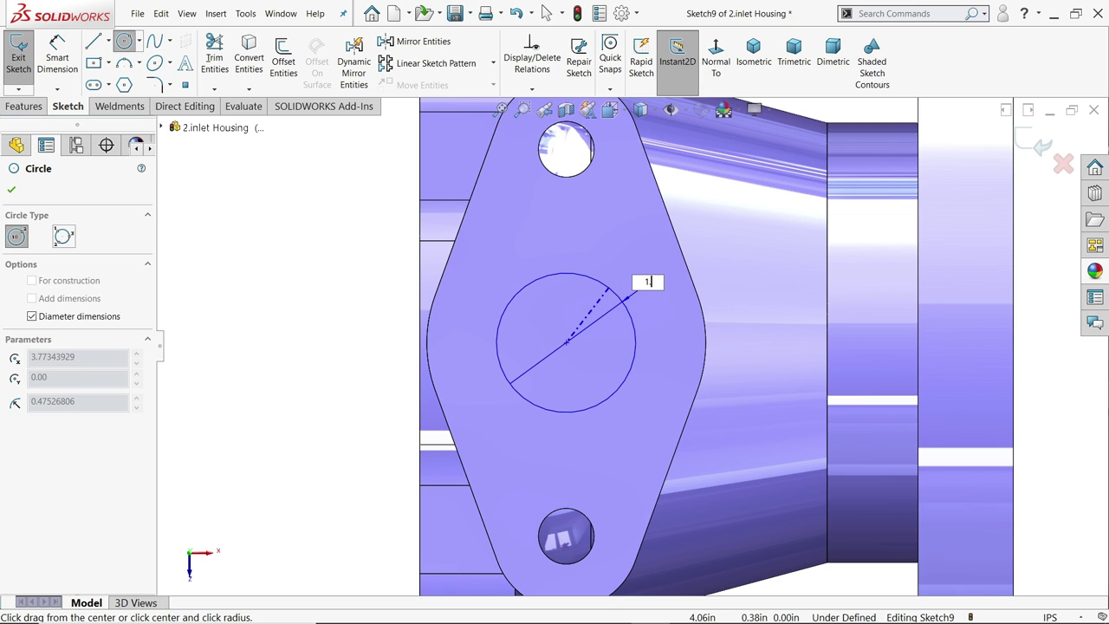
key("Return")
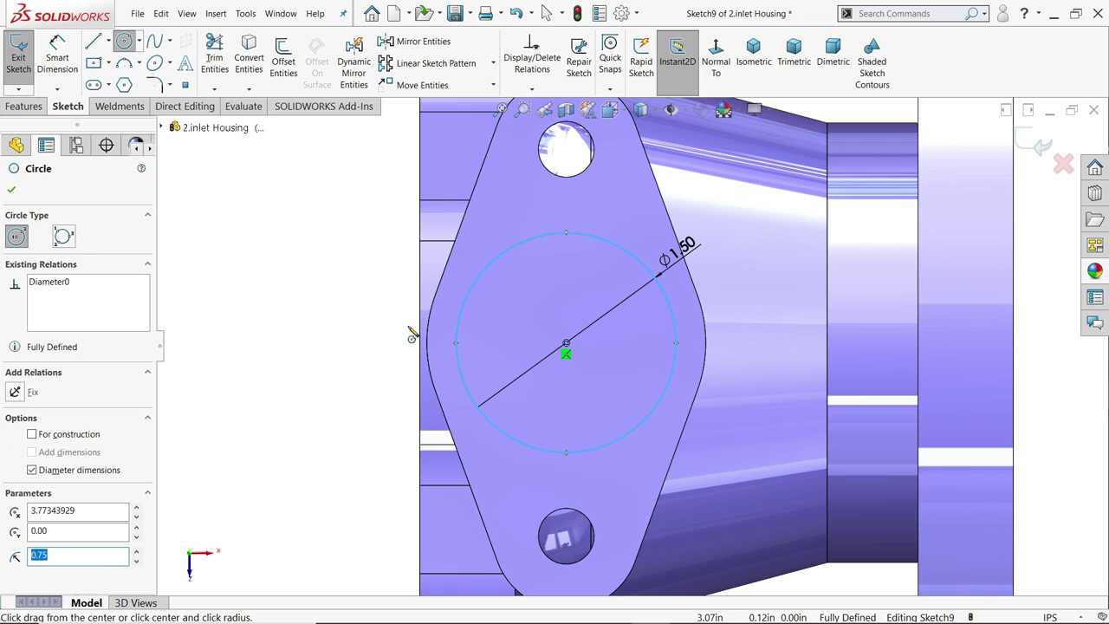
left_click(12, 189)
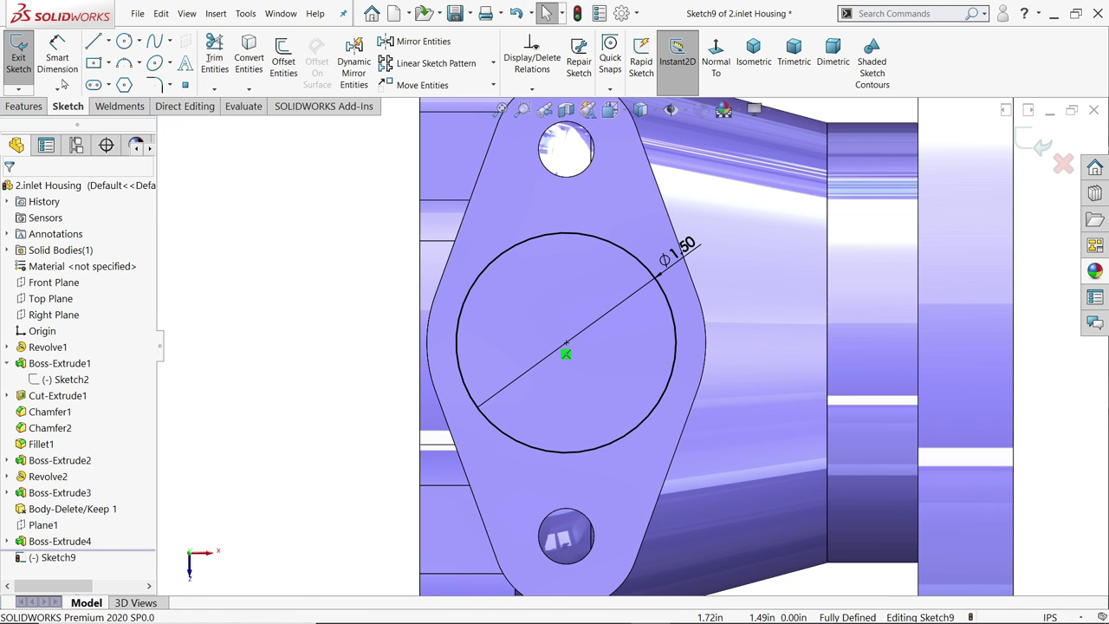
left_click(23, 106)
Step: Extrude the Ø1.50 circle downward Up To Surface, ending on the housing's cylindrical face
left_click(25, 57)
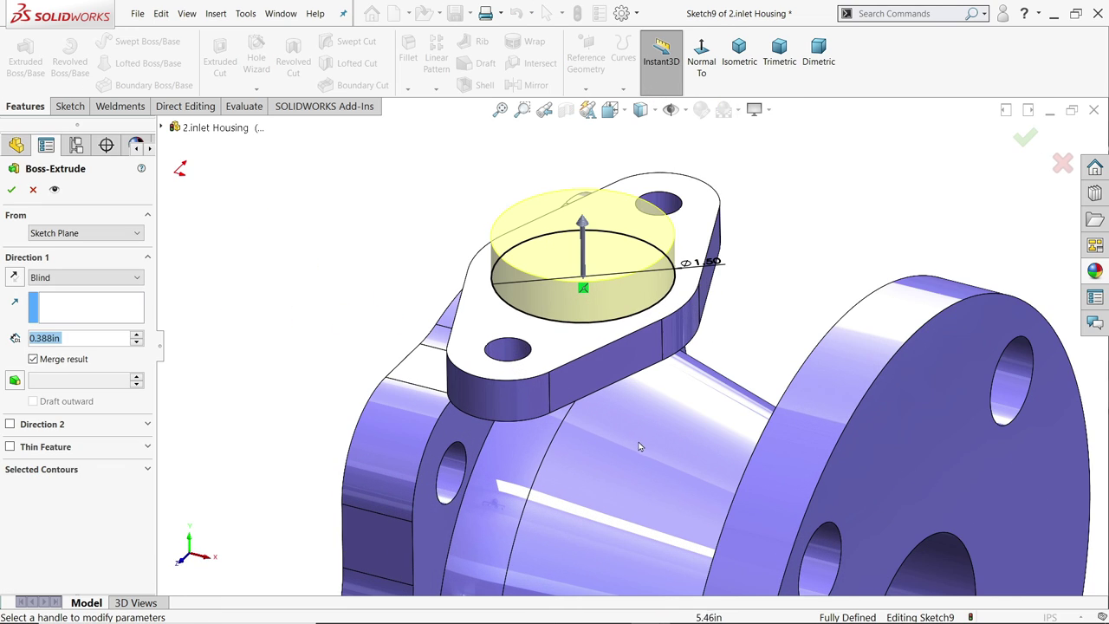
left_click(13, 278)
left_click(82, 278)
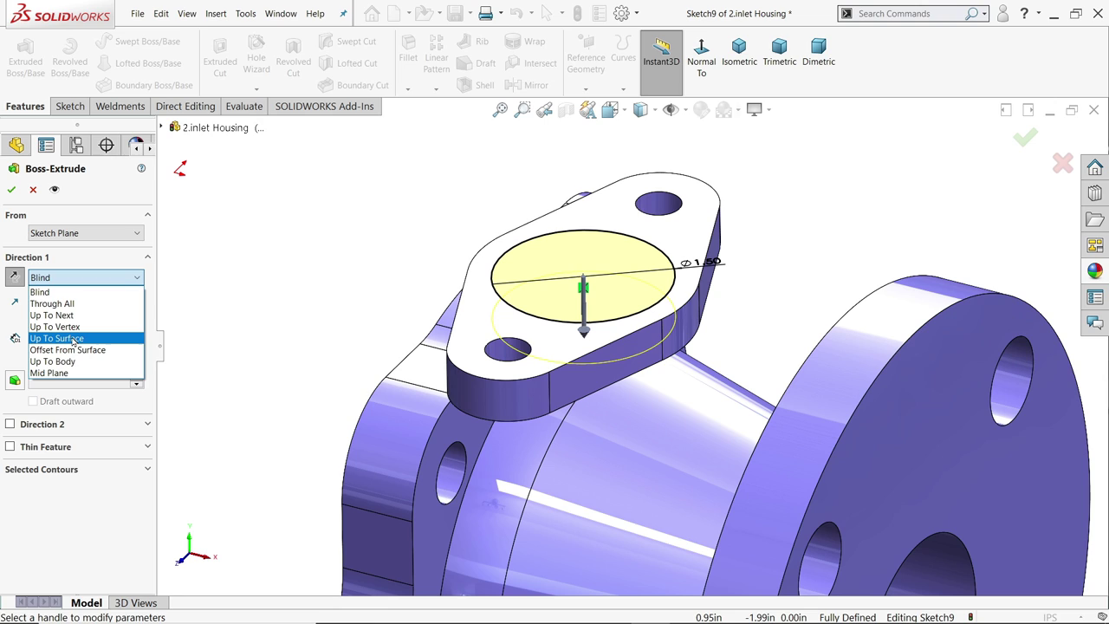
left_click(73, 339)
left_click(600, 432)
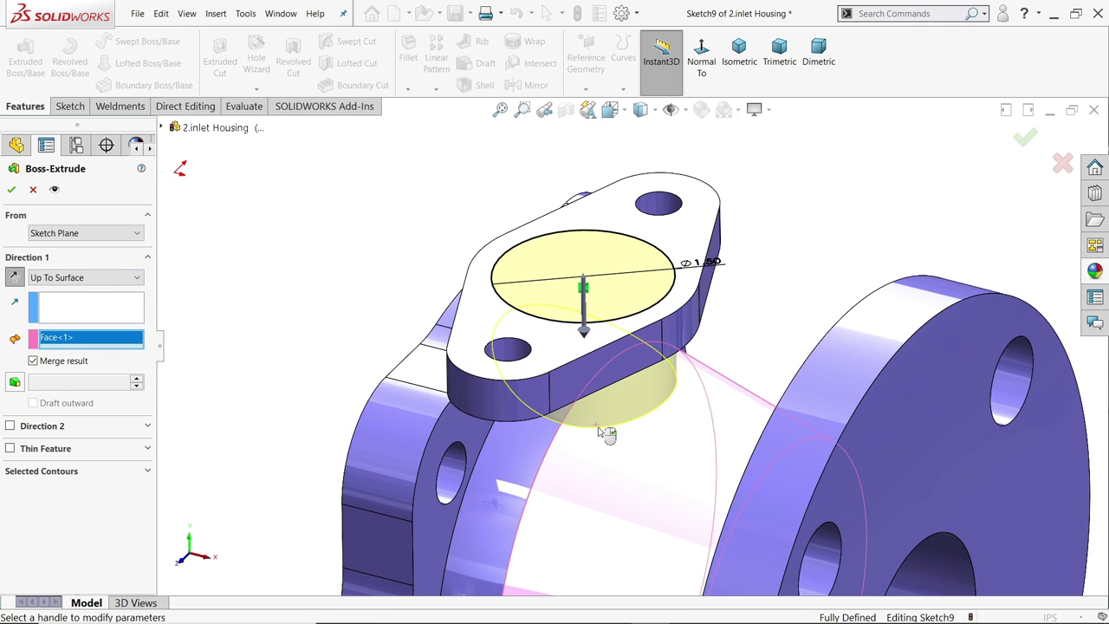
middle_click_drag(607, 433, 186, 254)
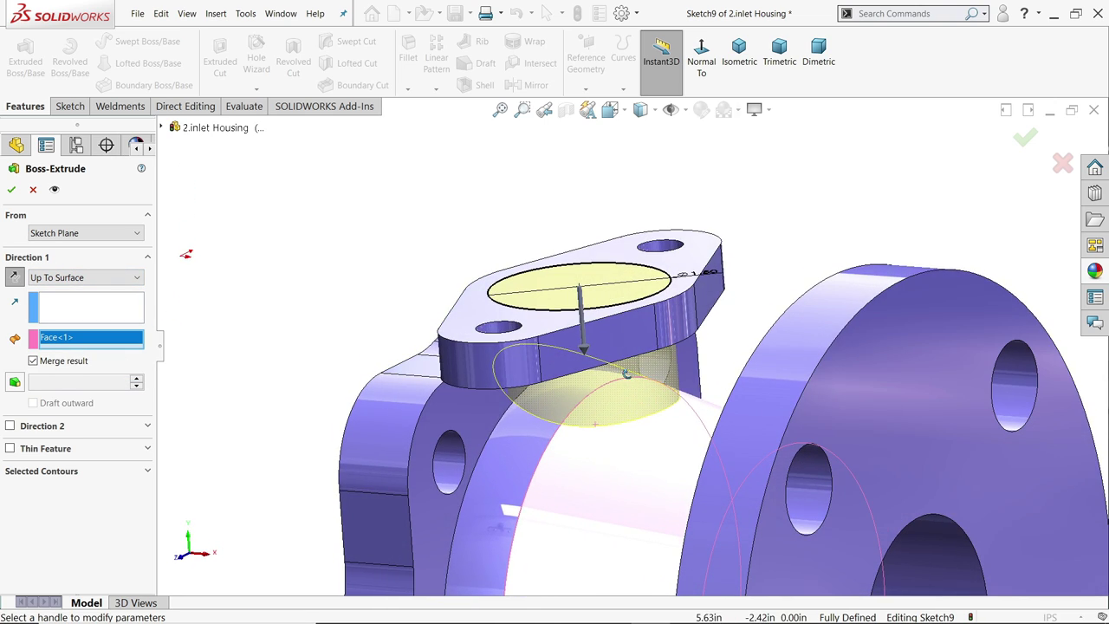
left_click(12, 191)
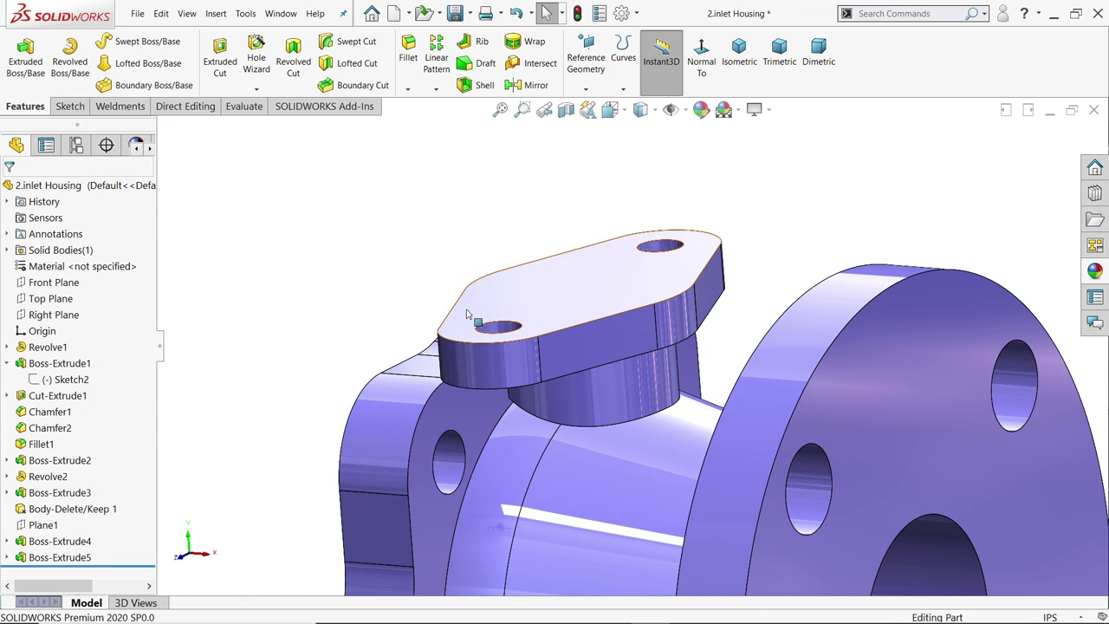
Step: Change Boss-Extrude5's end condition to Up To Next so it joins the housing
middle_click_drag(466, 313, 487, 224)
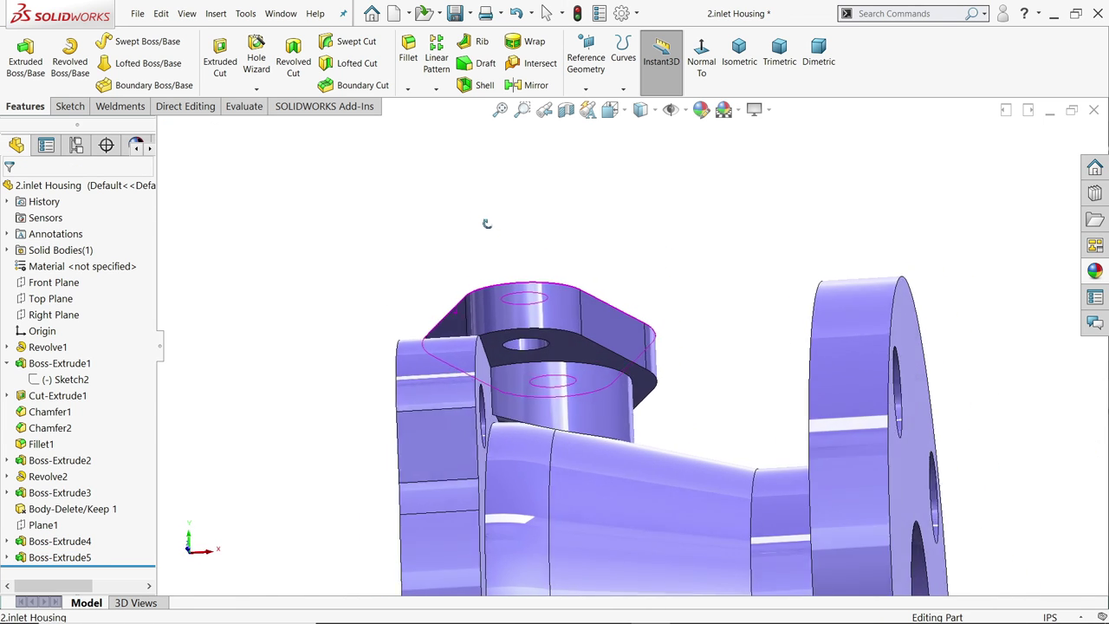
scroll(550, 416, "down", 6)
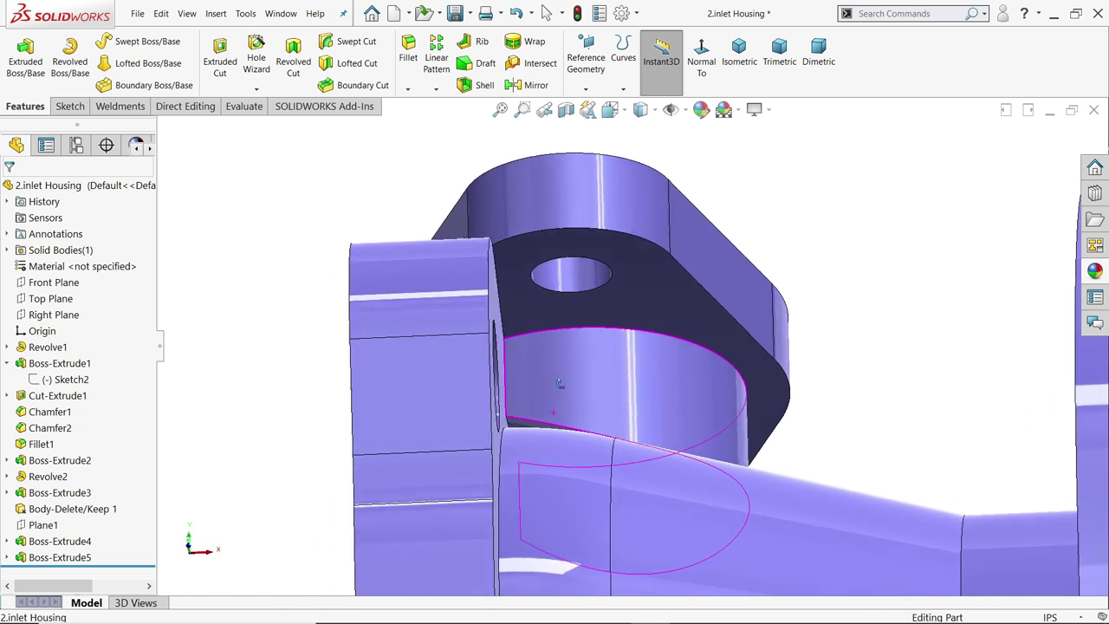
middle_click_drag(559, 384, 562, 409)
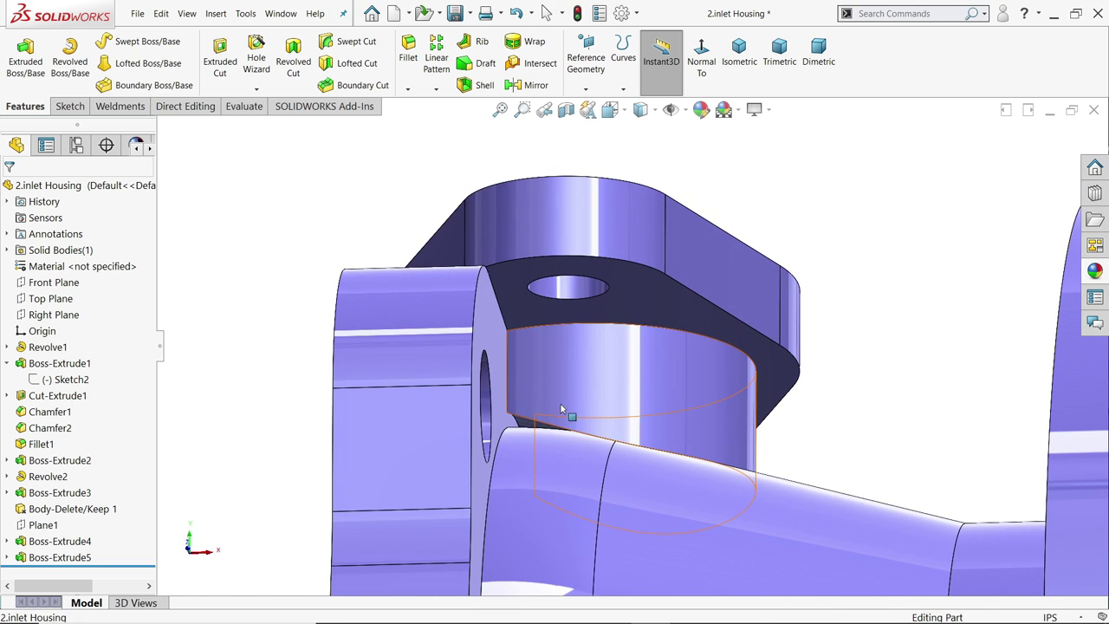
left_click(526, 431)
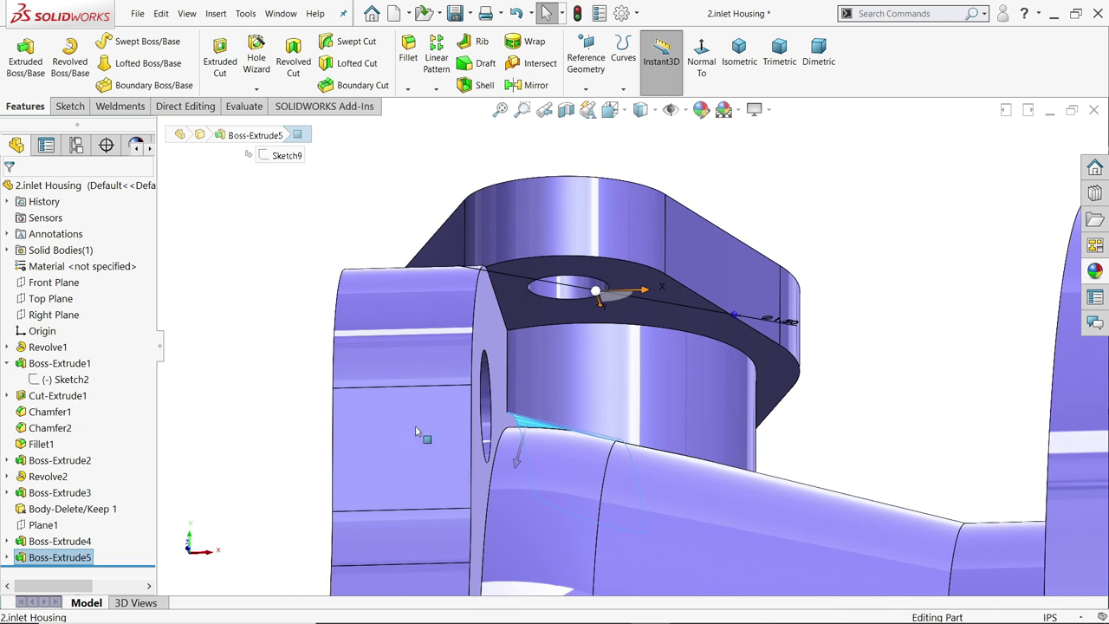
left_click(23, 559)
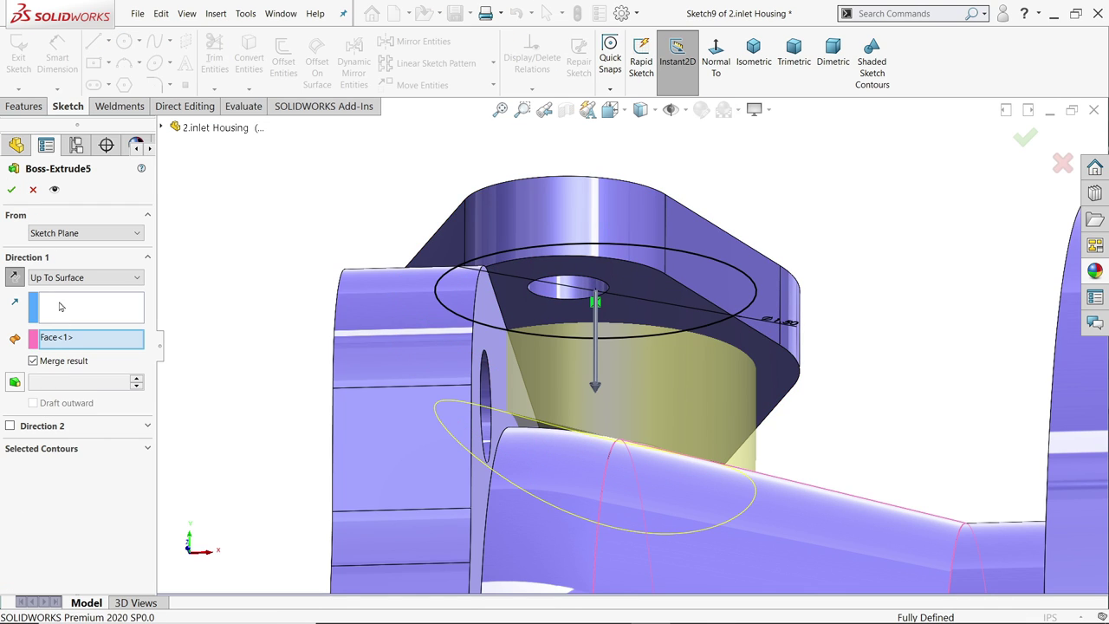
left_click(66, 279)
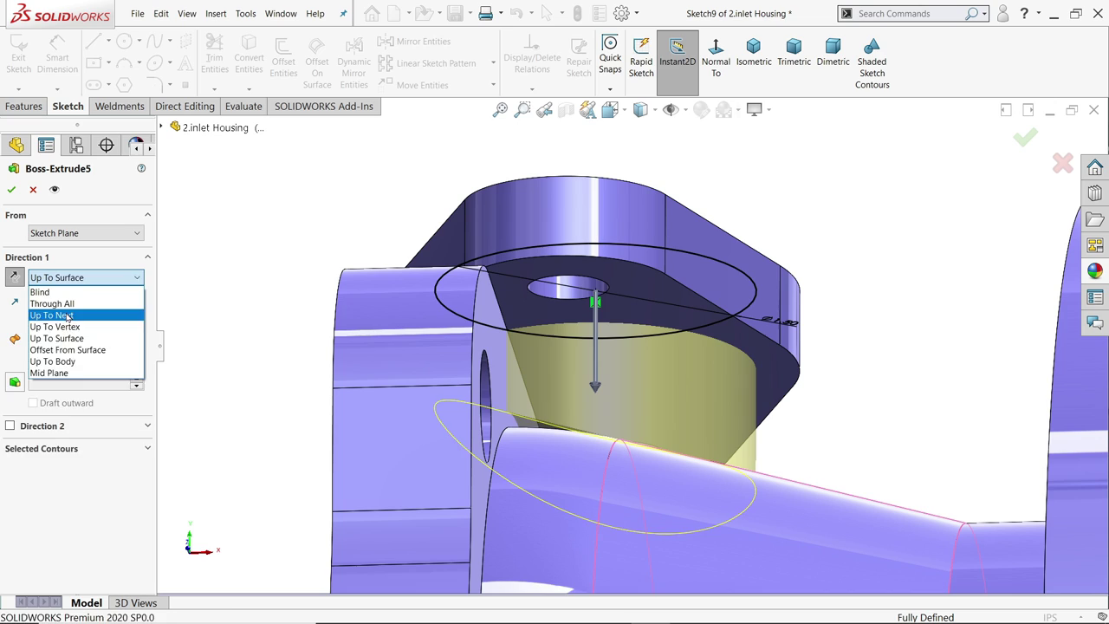
left_click(67, 315)
middle_click_drag(283, 266, 277, 292)
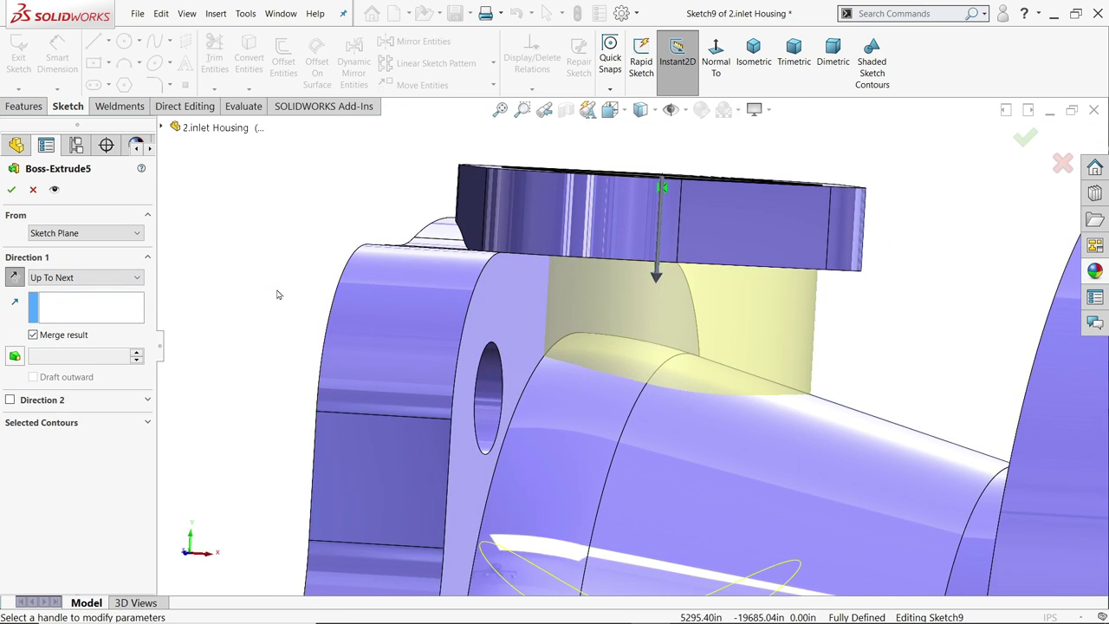
left_click(11, 190)
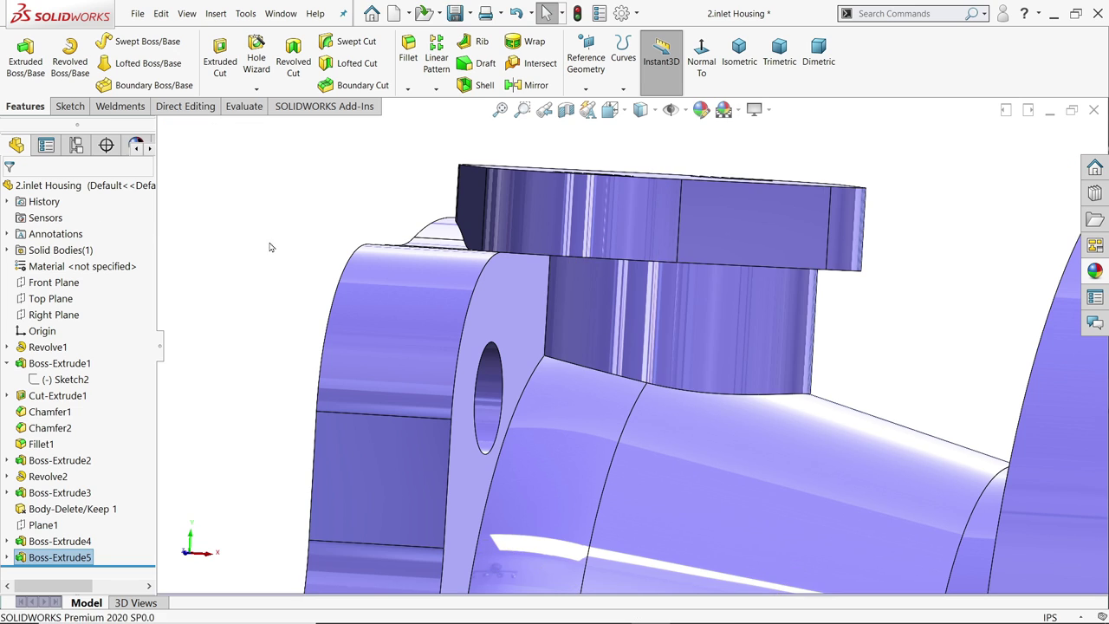
middle_click_drag(265, 252, 259, 330)
Step: Extrude-cut Sketch8's middle circle Up To Next, boring down into the housing passage
key("f")
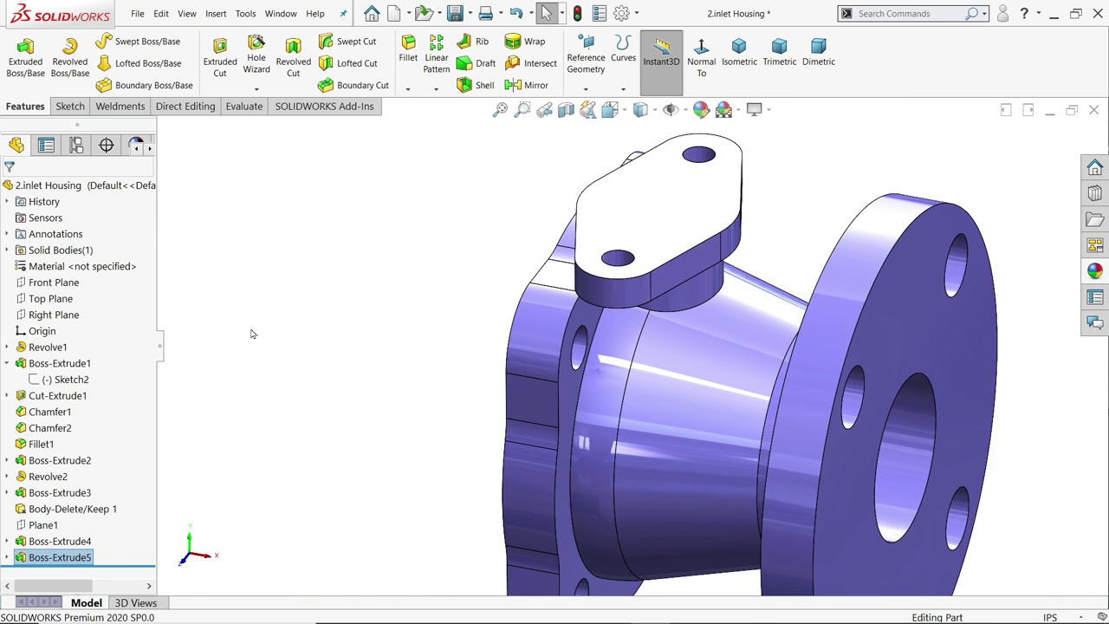
left_click(7, 540)
left_click(57, 557)
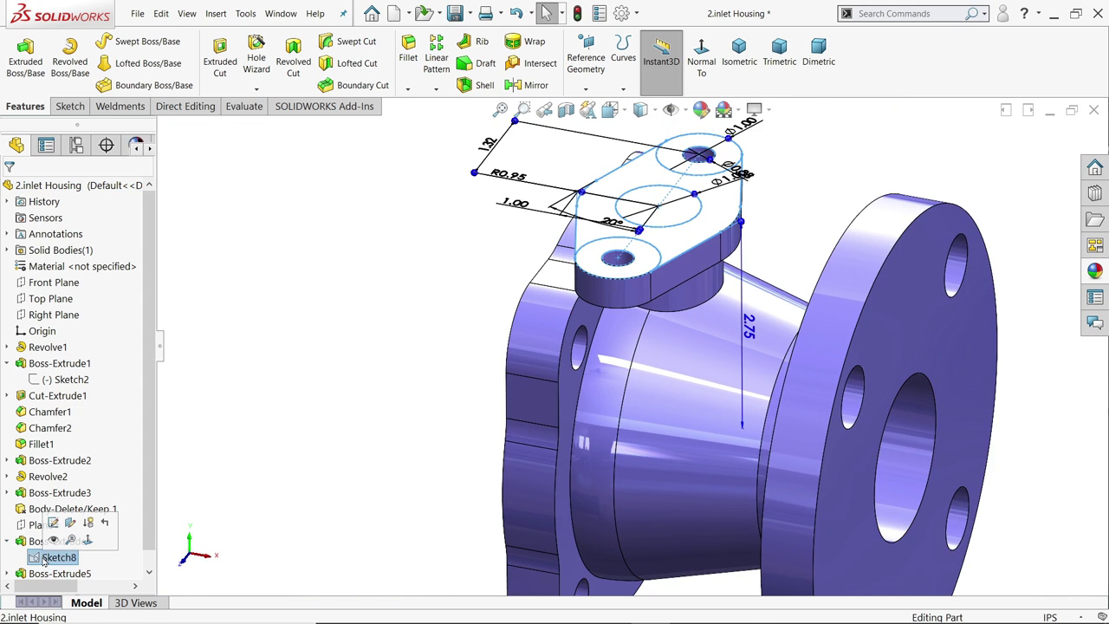
scroll(667, 251, "down", 1)
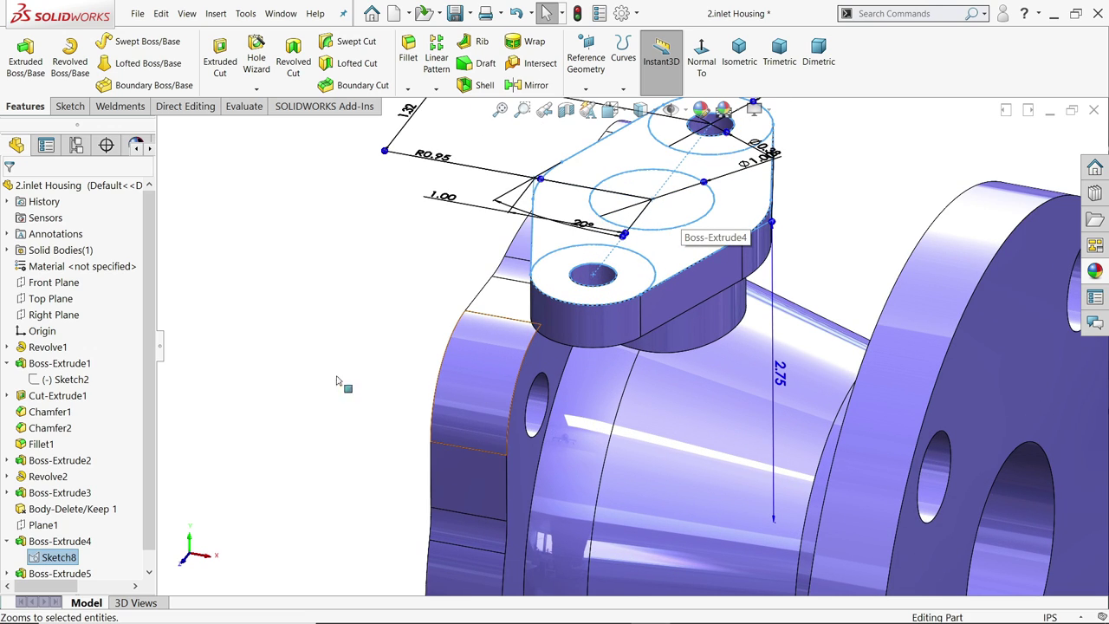
left_click(215, 65)
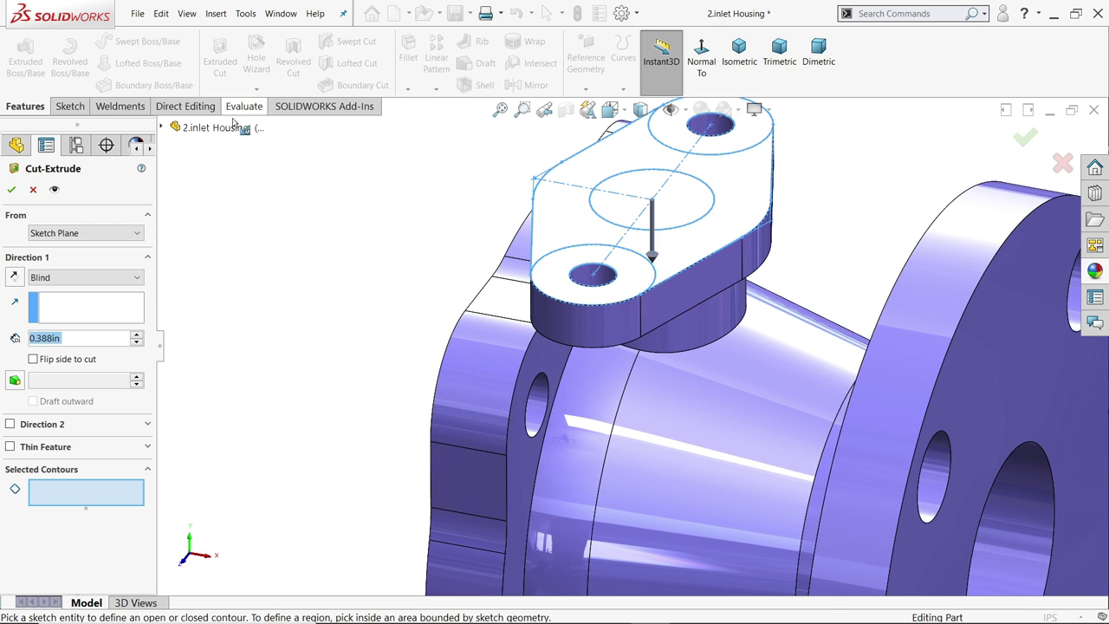
left_click(685, 203)
left_click(80, 277)
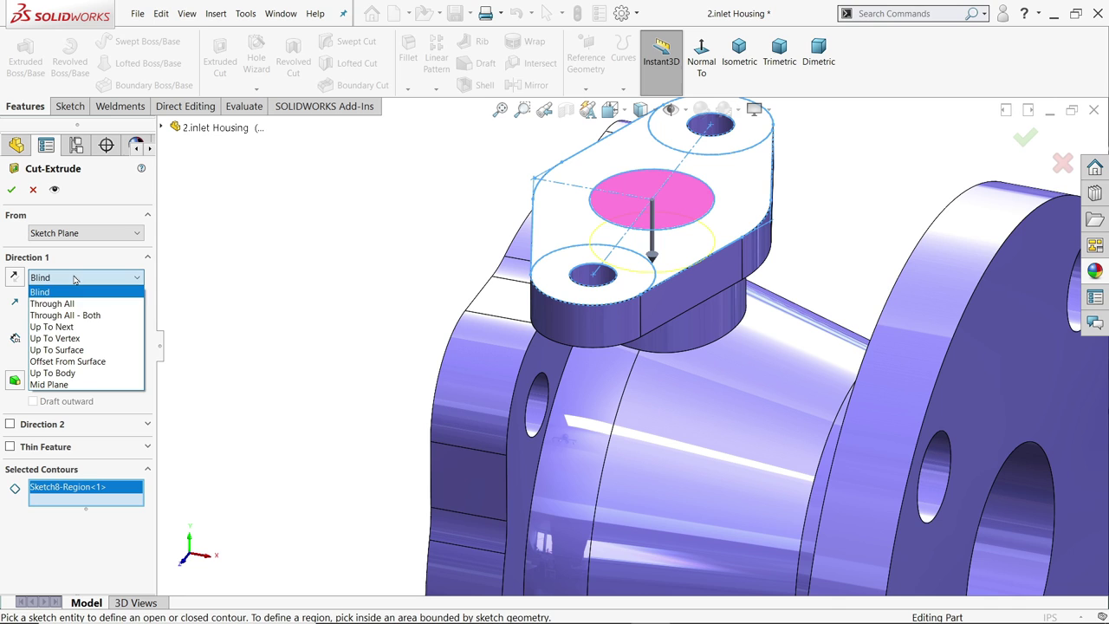
left_click(71, 327)
mouse_move(260, 339)
middle_mouse_down()
mouse_move(545, 267)
mouse_move(535, 292)
mouse_move(611, 253)
mouse_move(728, 375)
middle_mouse_up()
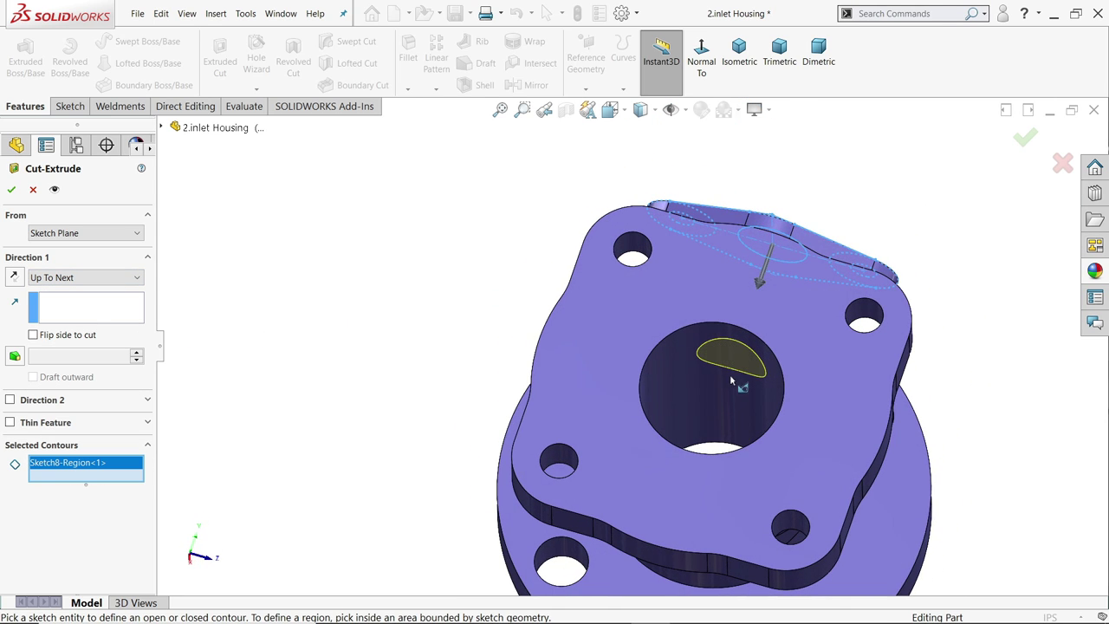
left_click(11, 188)
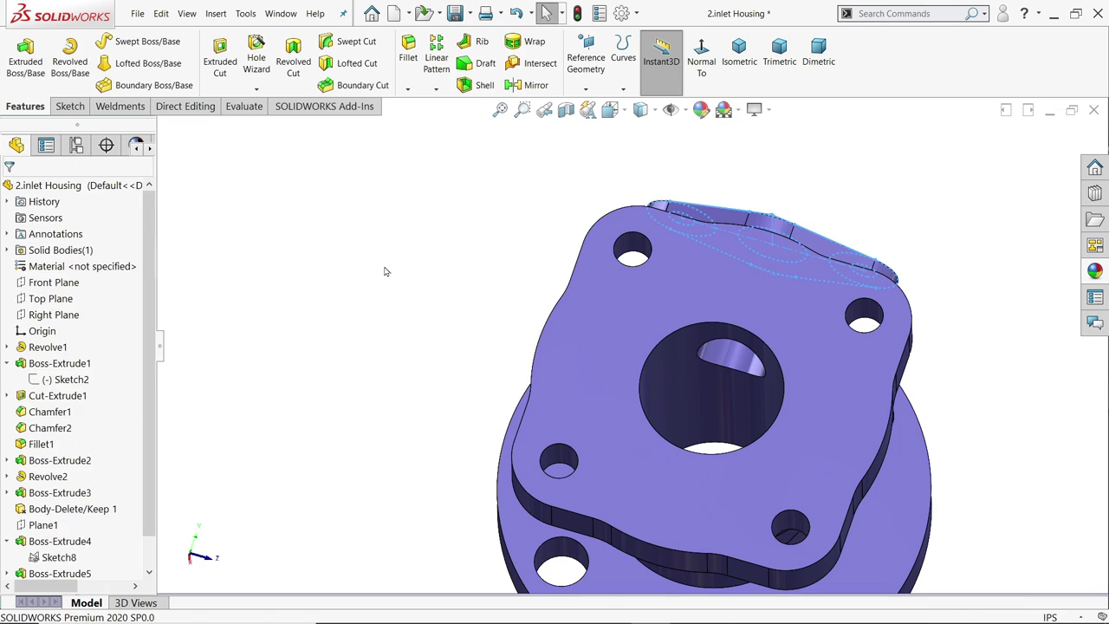
middle_click_drag(384, 268, 302, 342)
Step: Start a chamfer with a 0.032 in distance at 45°
middle_click_drag(373, 264, 849, 364)
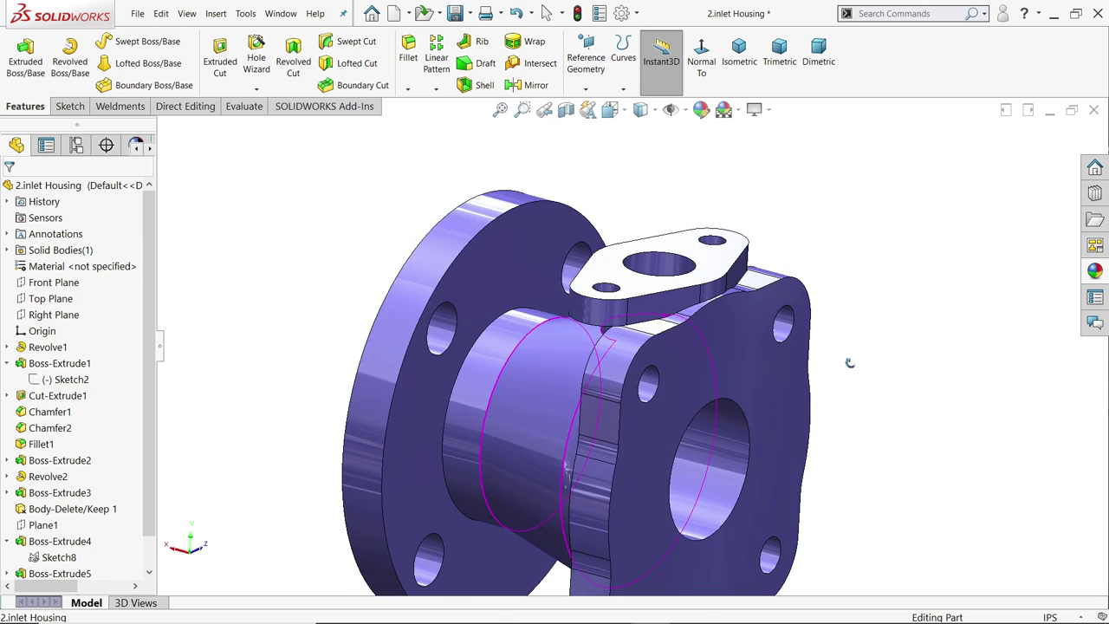
scroll(766, 381, "up", 3)
scroll(627, 417, "down", 3)
mouse_move(627, 421)
middle_mouse_down()
mouse_move(667, 416)
mouse_move(641, 407)
middle_mouse_up()
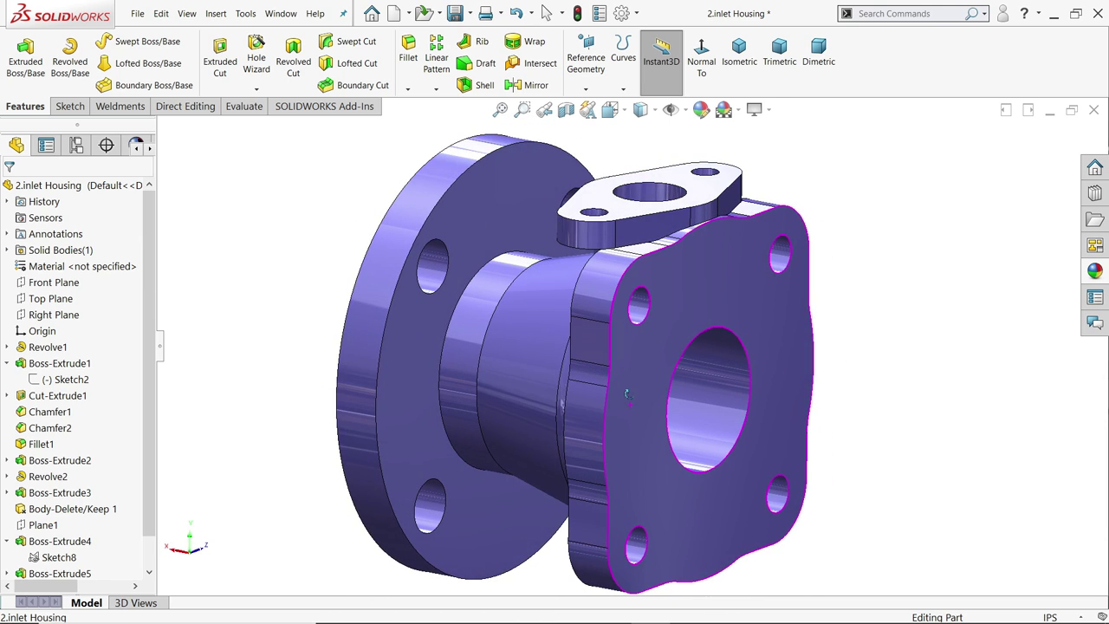
left_click(409, 90)
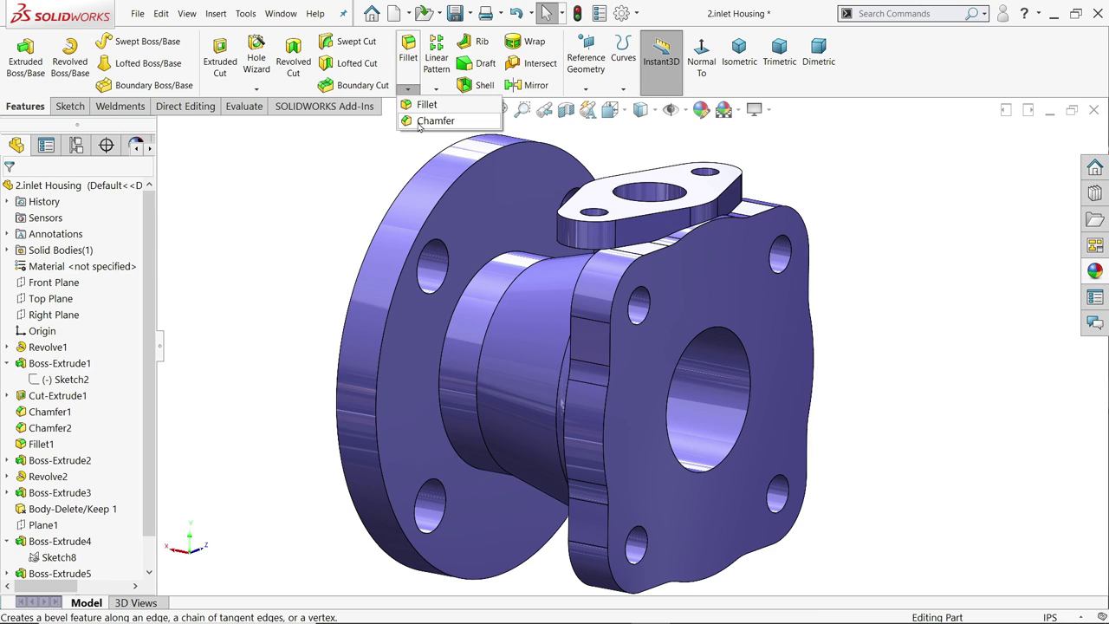
left_click(421, 123)
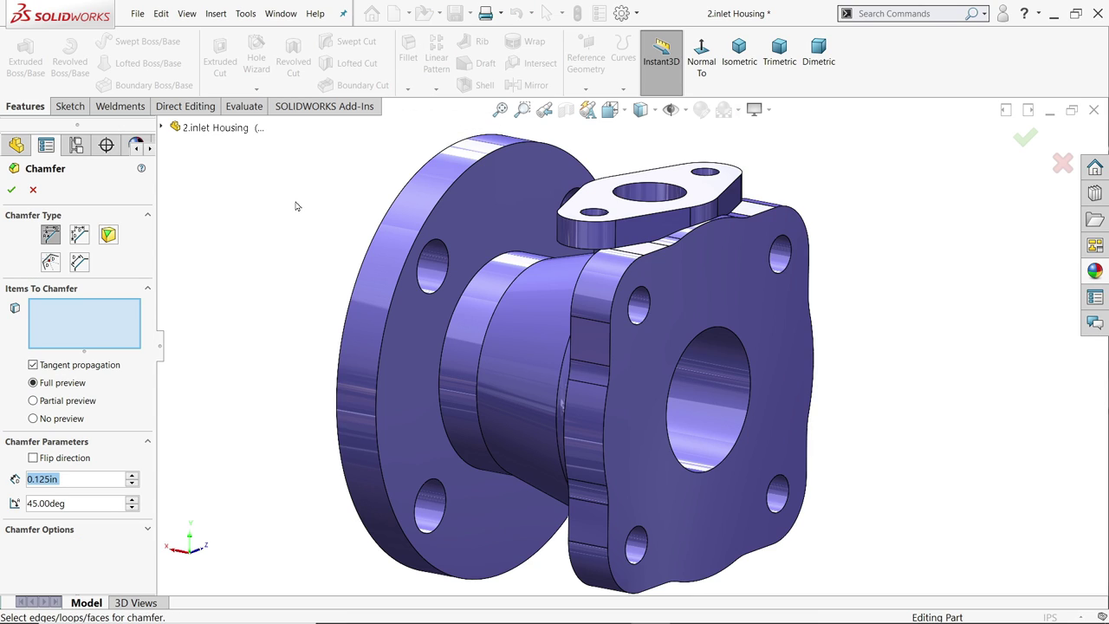
type("0.32")
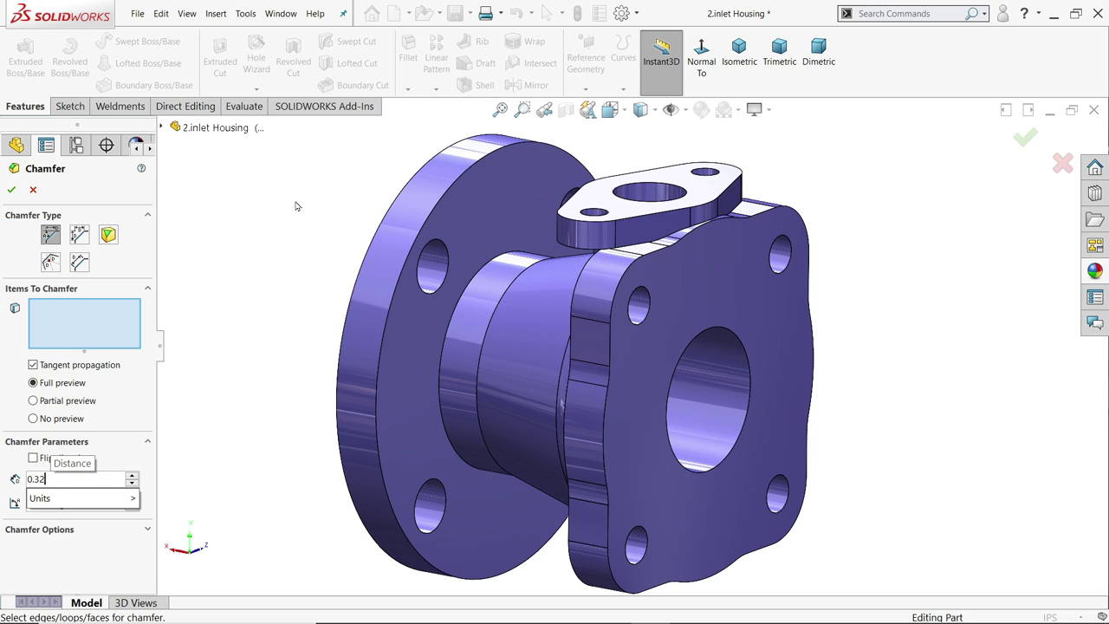
key("BackSpace")
key("BackSpace")
type("032")
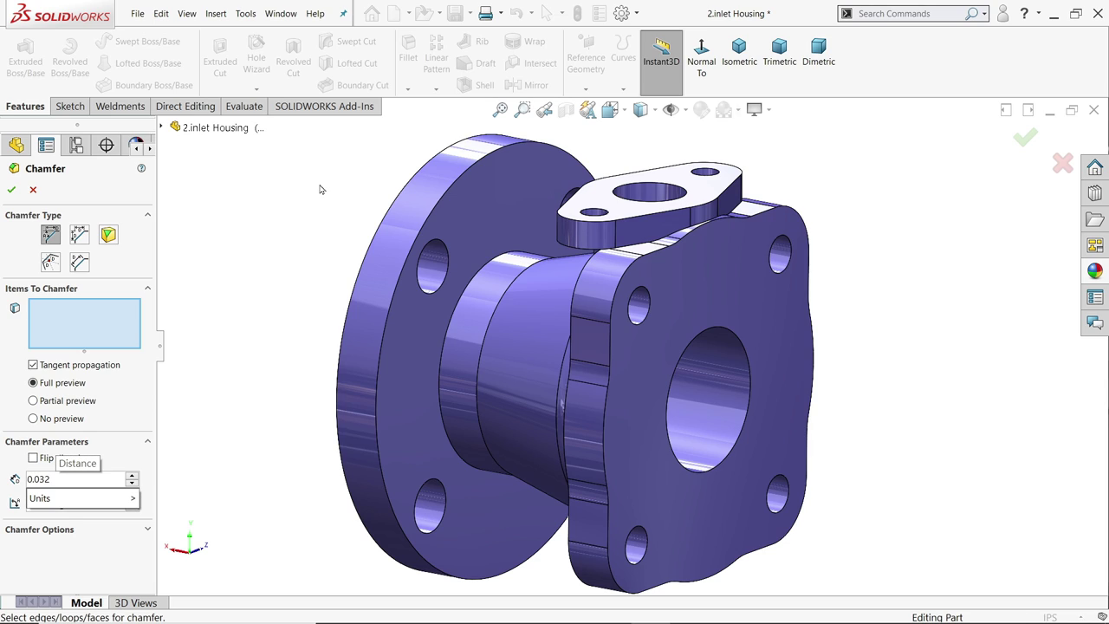
key("Return")
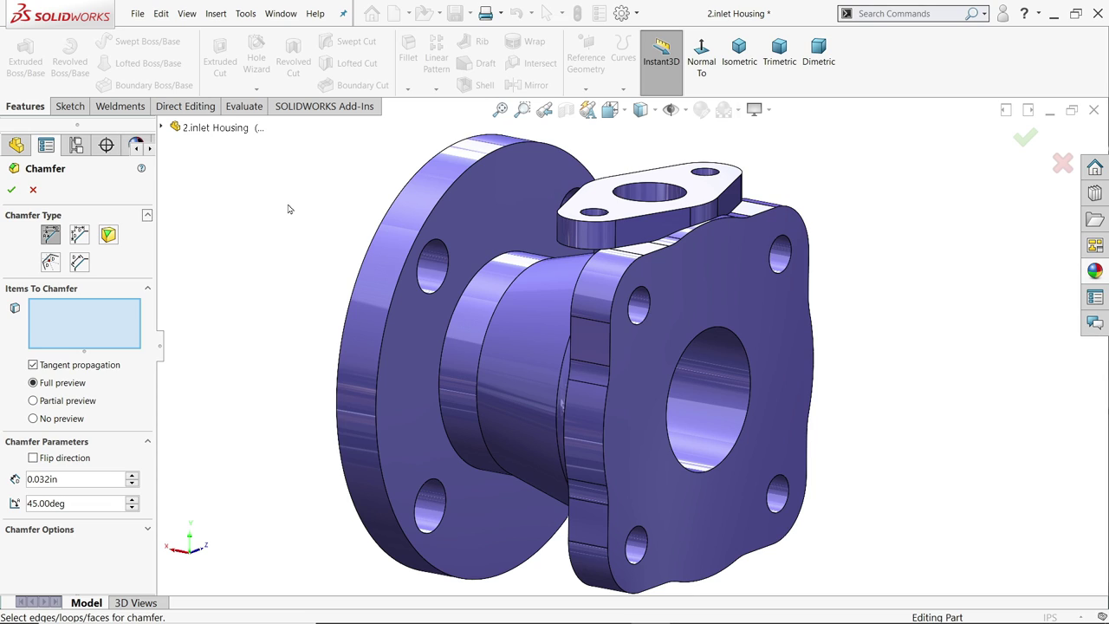
Step: Select the six bolt holes on the square flange for chamfering
left_click(429, 265)
left_click(434, 503)
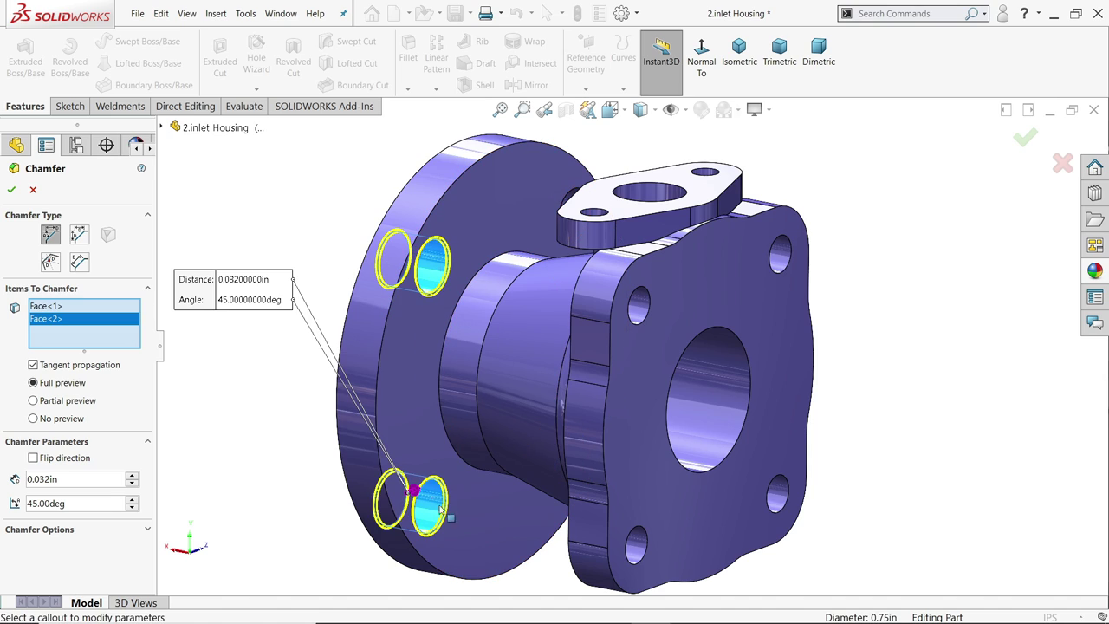
left_click(637, 543)
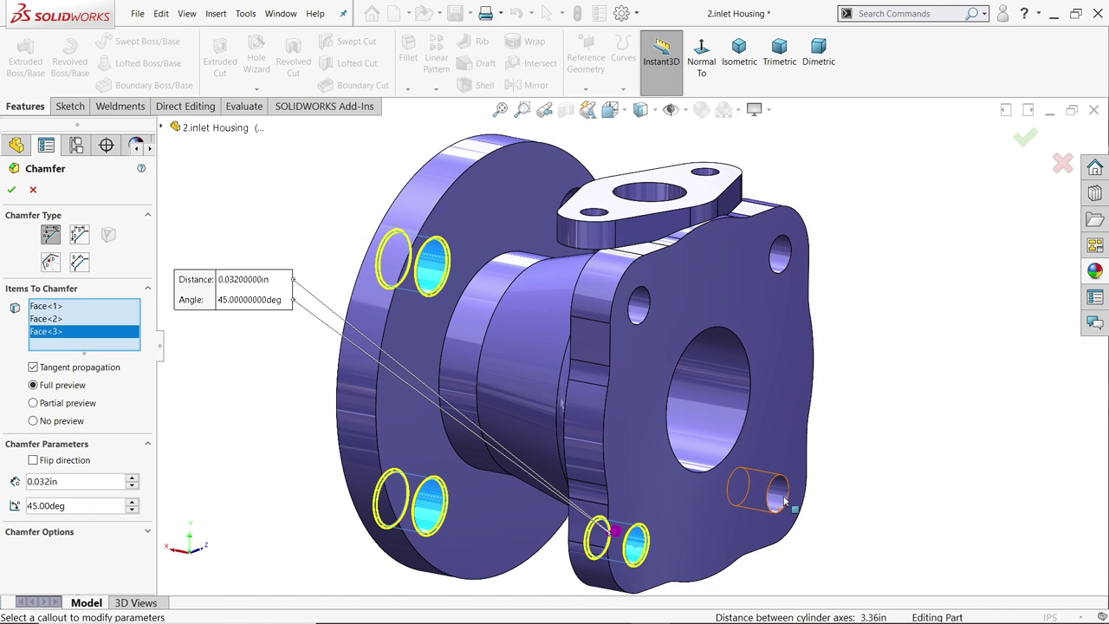
left_click(777, 495)
left_click(779, 253)
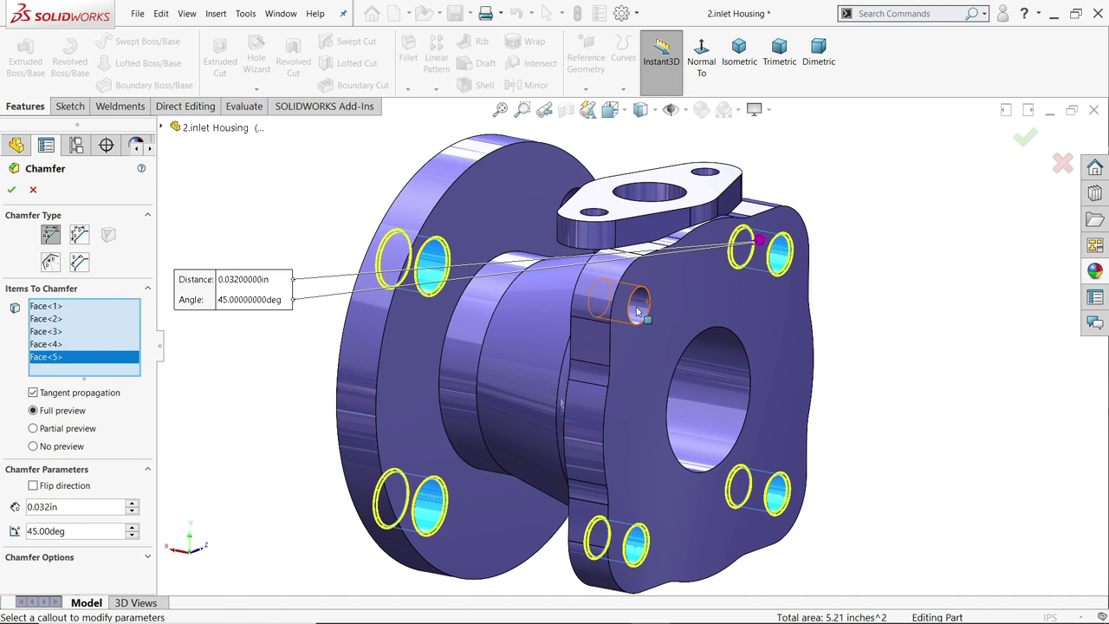
left_click(638, 312)
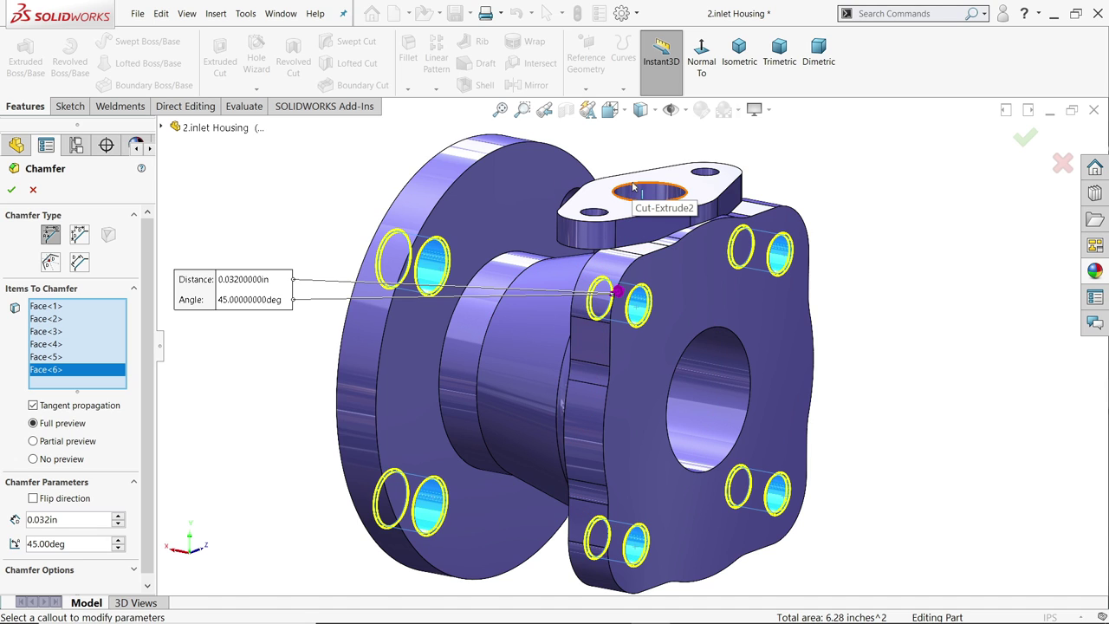
Step: Add the round flange's two outer edges and two holes, then apply the chamfer
middle_click_drag(634, 186, 339, 191)
left_click(298, 283)
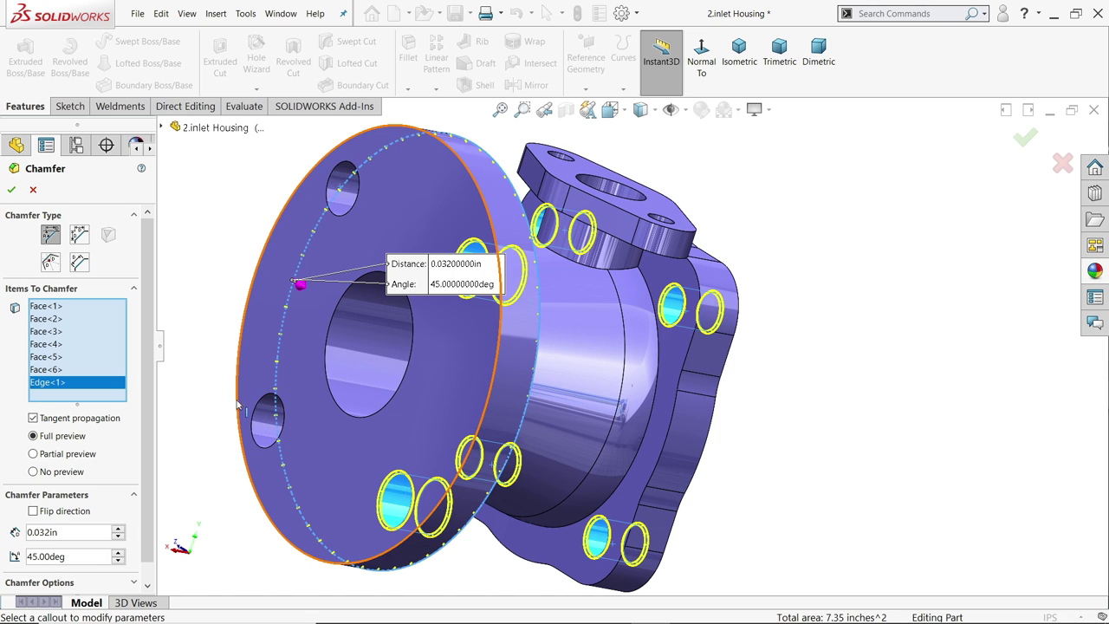
left_click(491, 380)
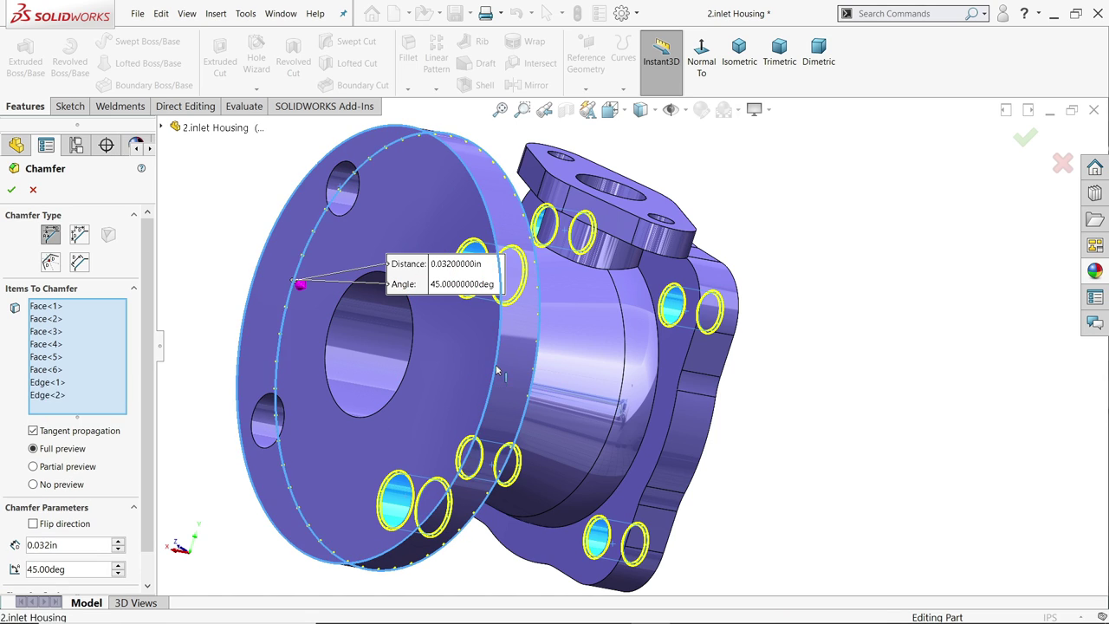
left_click(268, 419)
left_click(343, 204)
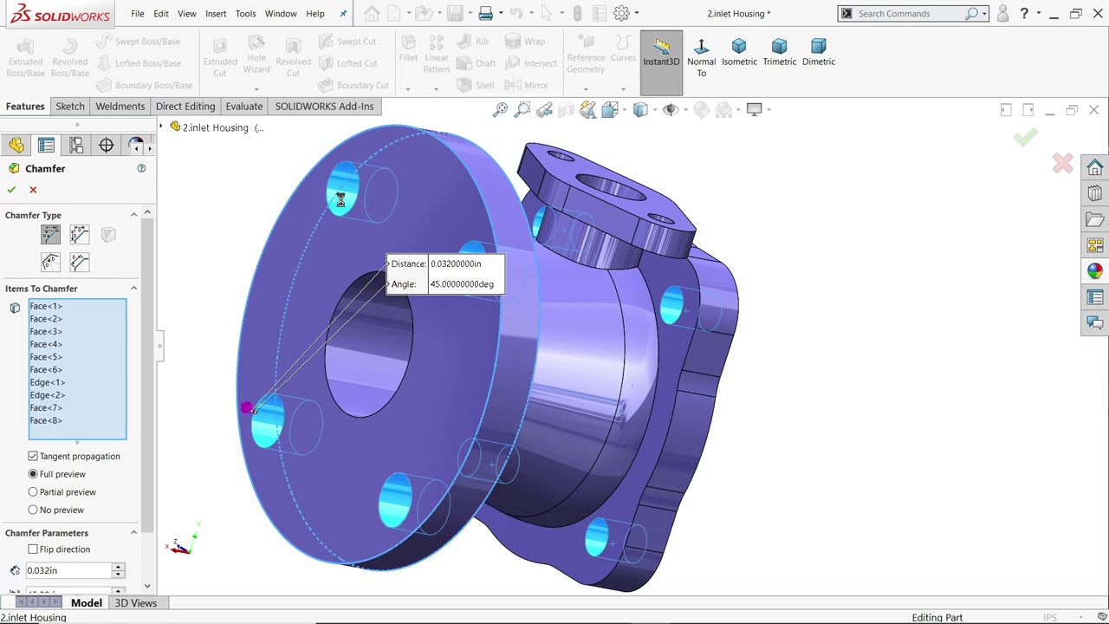
middle_click_drag(343, 204, 339, 303)
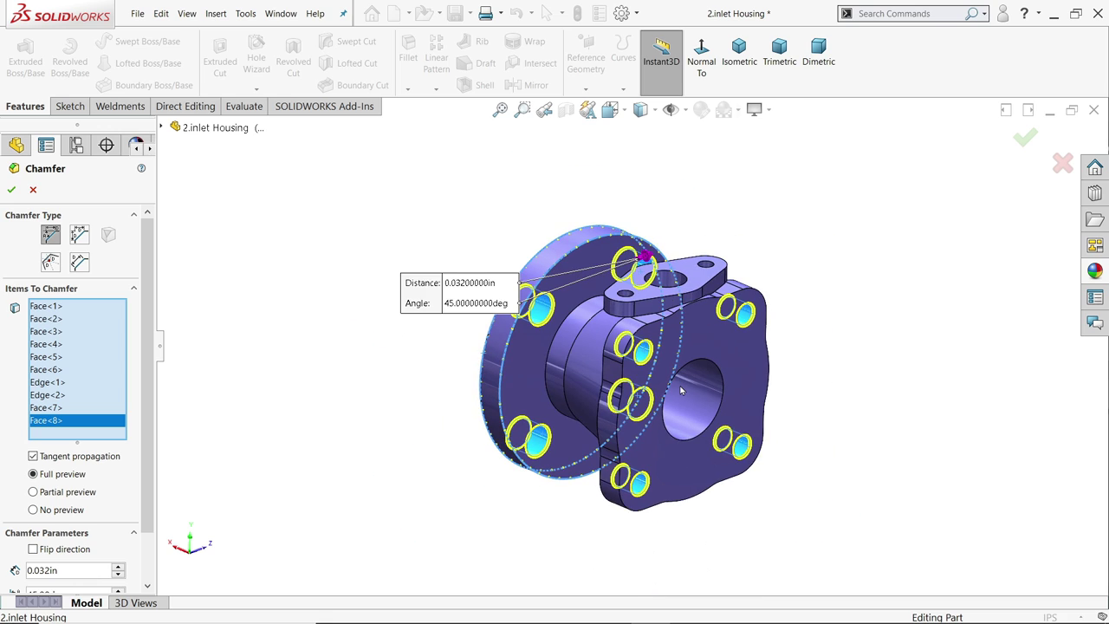
scroll(681, 391, "down", 2)
left_click(11, 191)
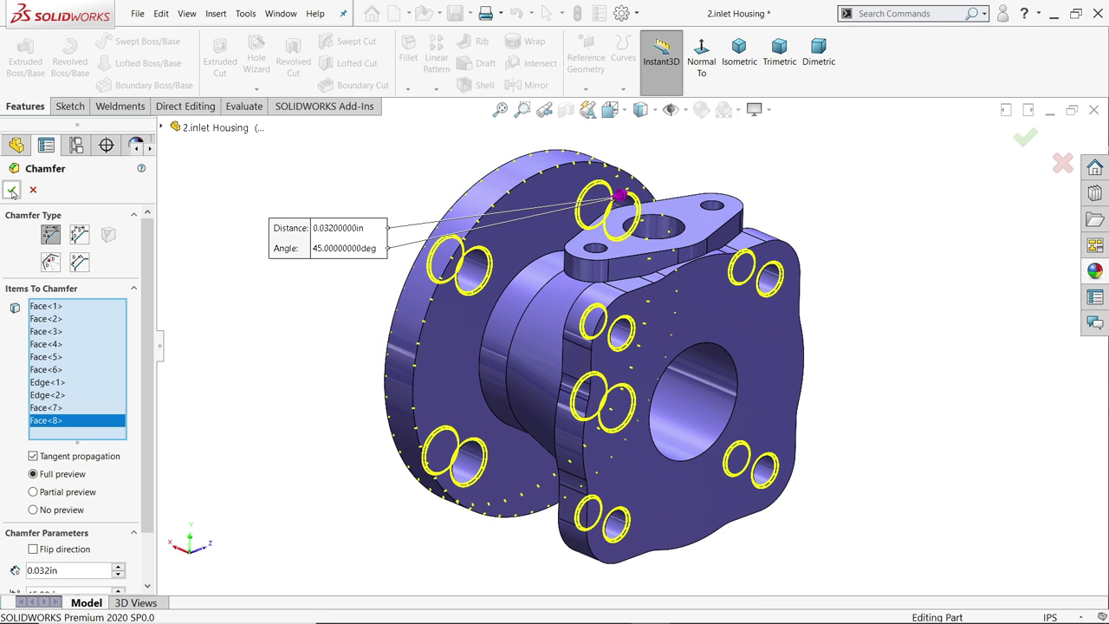
middle_click_drag(341, 356, 327, 357)
Step: Start a 0.125 in chamfer and clear the wrongly picked bore face
left_click(408, 89)
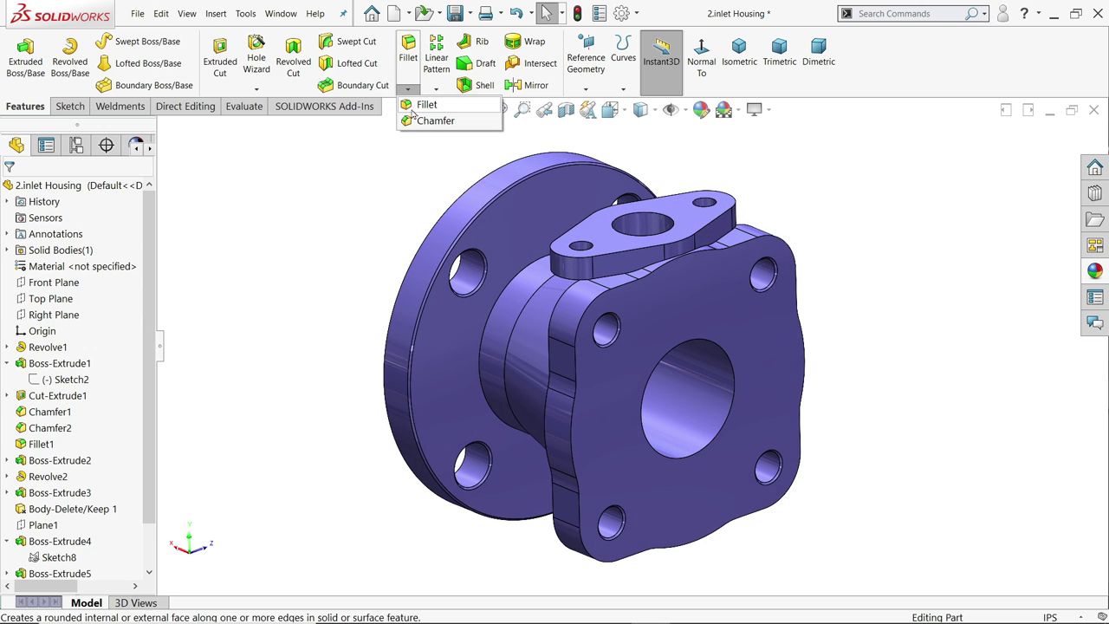
left_click(421, 119)
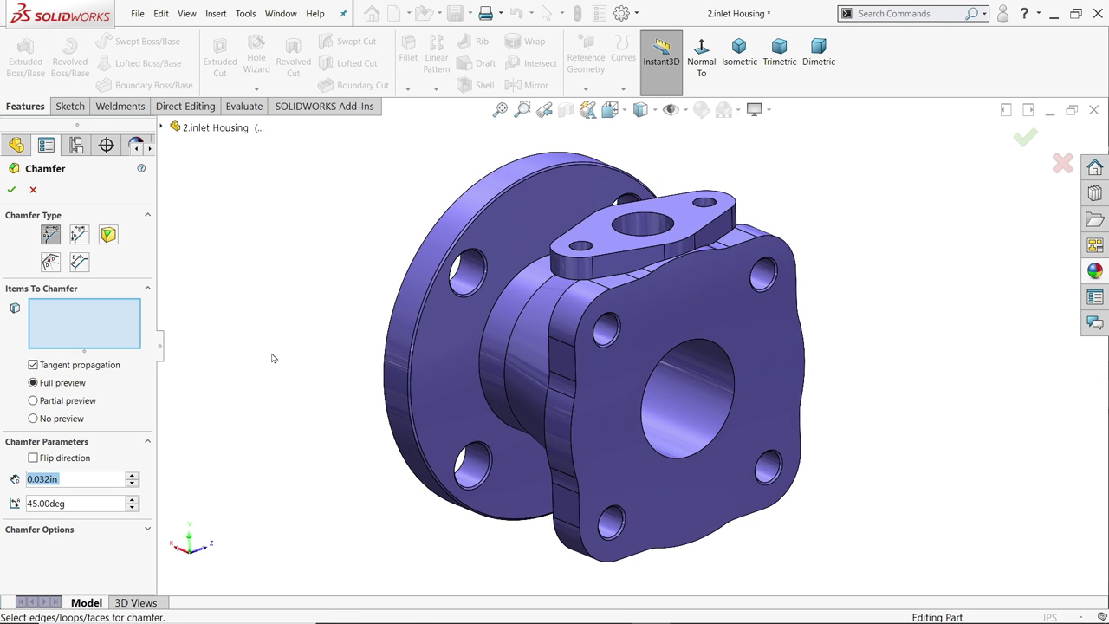
type("0.125")
key("Return")
left_click(699, 421)
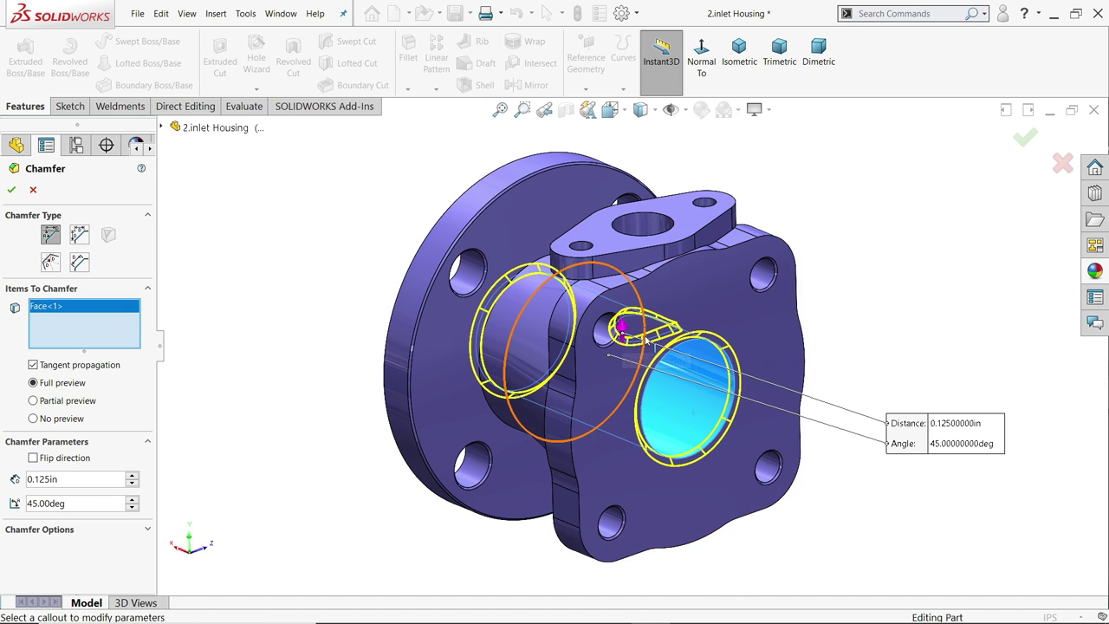
scroll(626, 345, "down", 2)
right_click(84, 318)
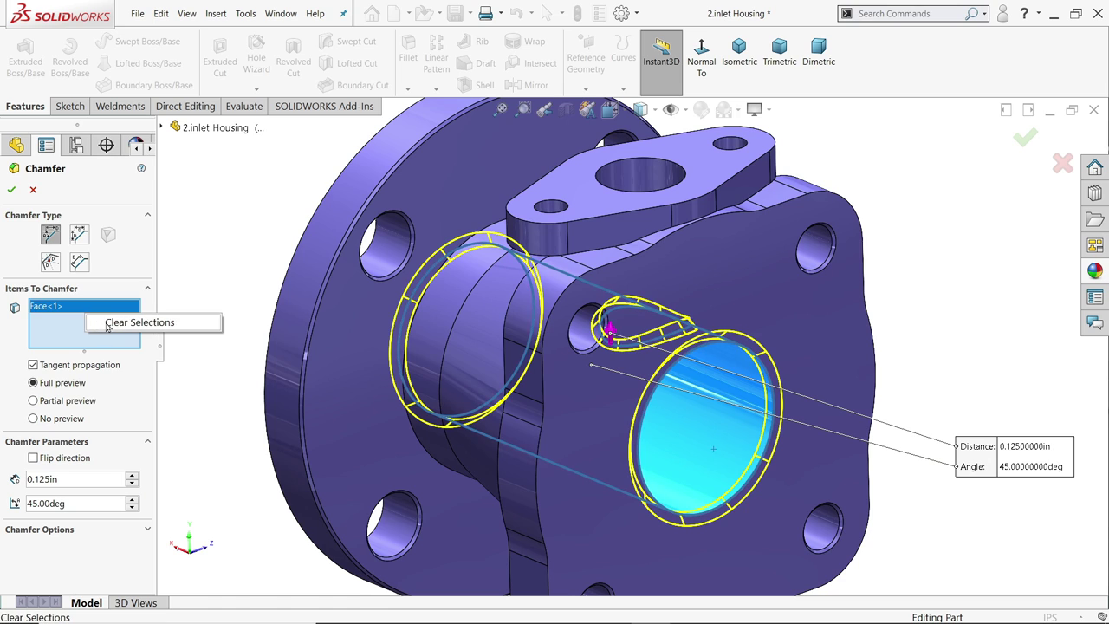
left_click(156, 322)
Step: Chamfer both end edges of the central bore at 0.125 in
left_click(760, 472)
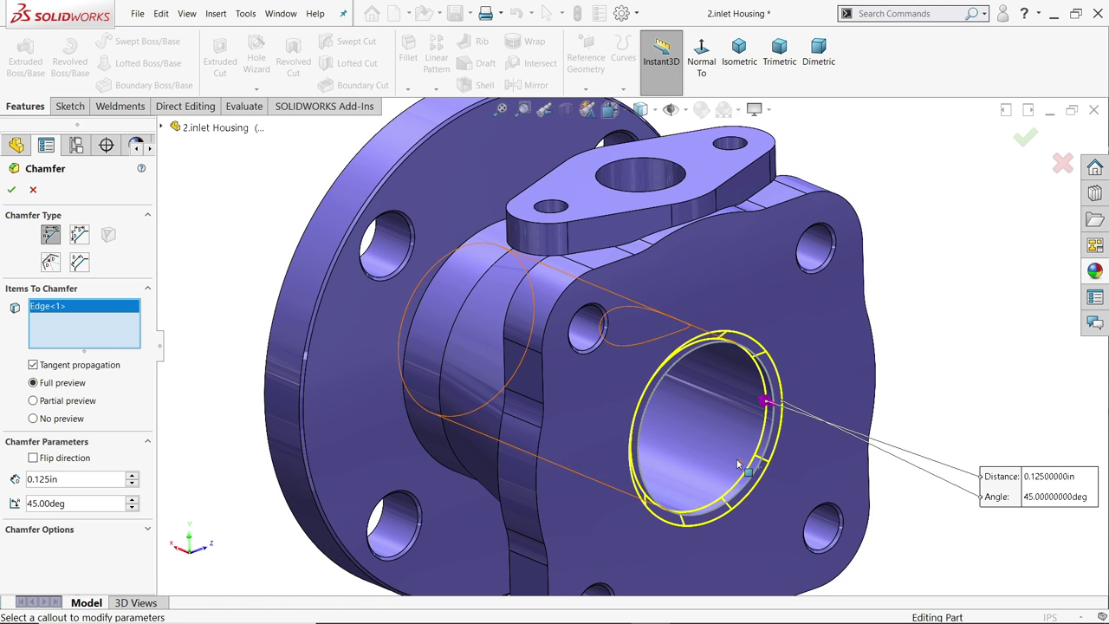
middle_click_drag(760, 472, 641, 385)
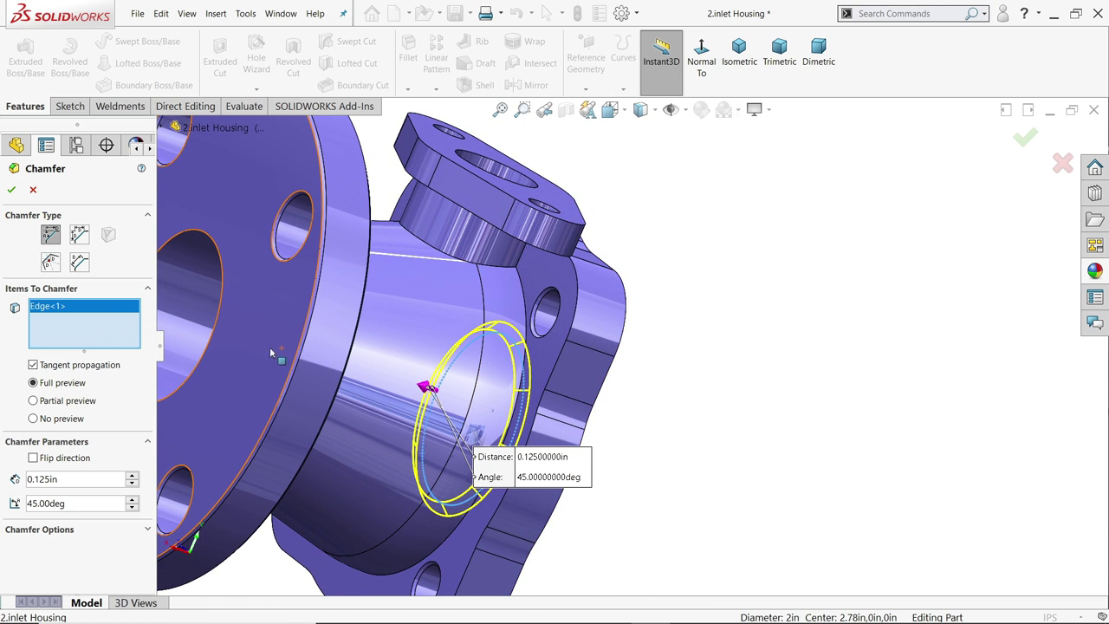
left_click(214, 351)
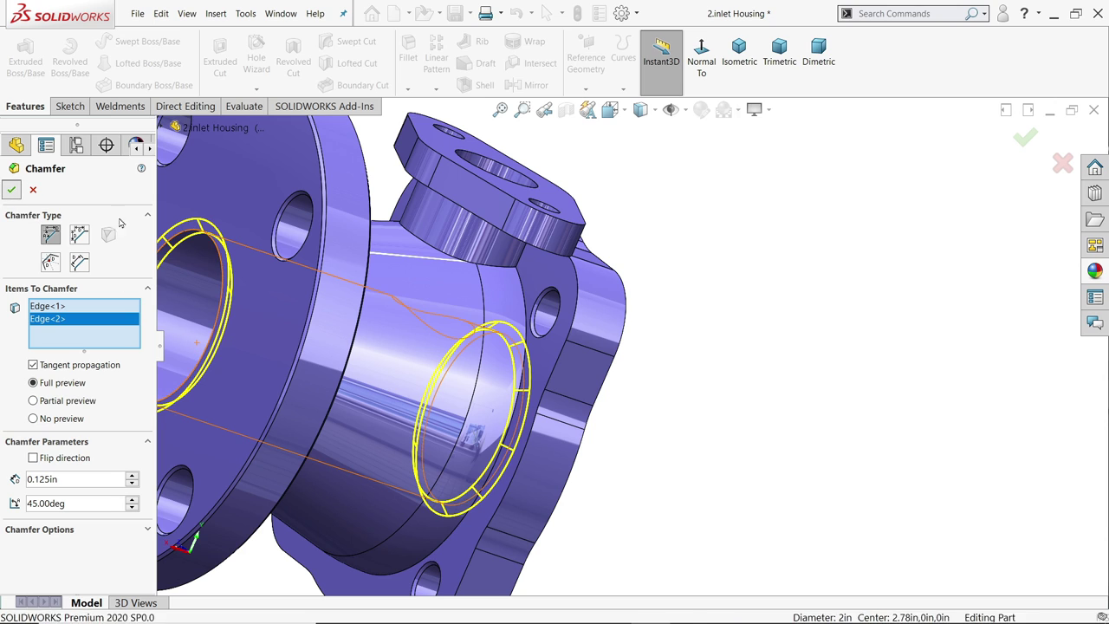
key("Return")
scroll(656, 416, "up", 5)
middle_click_drag(656, 416, 500, 286)
mouse_move(479, 334)
middle_mouse_down()
mouse_move(503, 435)
mouse_move(492, 422)
middle_mouse_up()
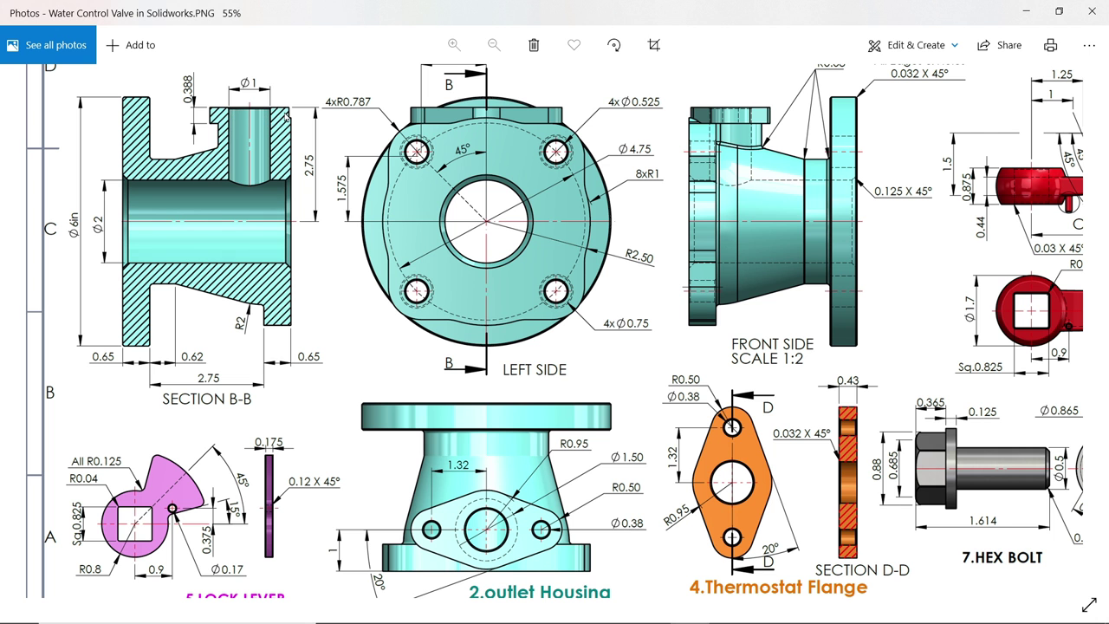
Step: Scroll the reference drawing to show Section A-A and the Outlet Housing title
scroll(607, 208, "up", 1)
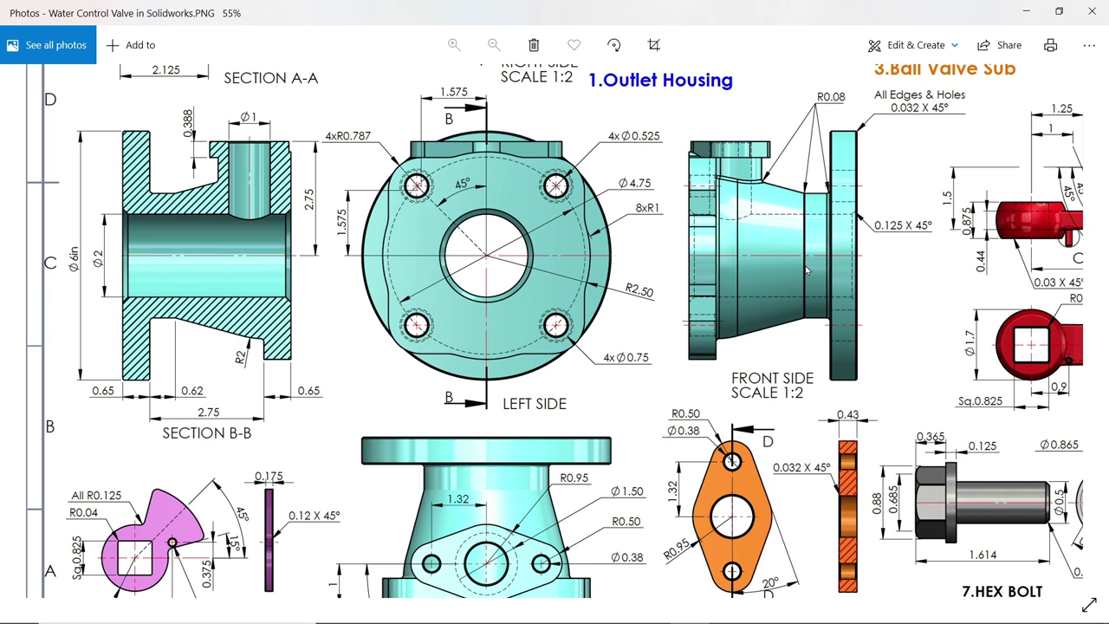
Step: Review the valve drawing, then minimize Photos to reveal the 2.inlet Housing model
scroll(806, 271, "down", 1)
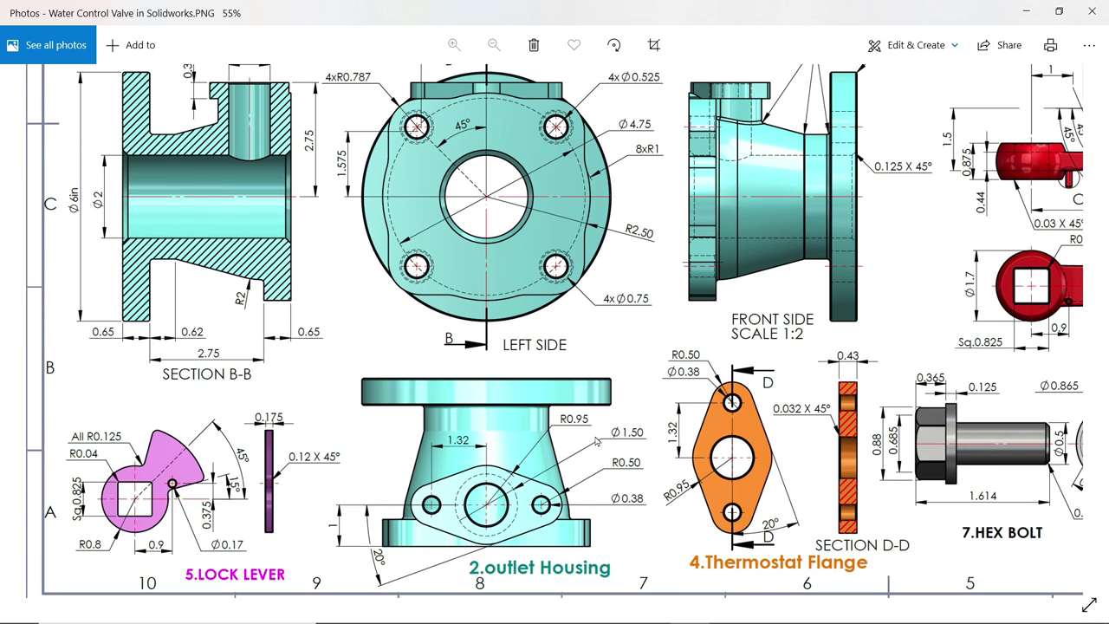
scroll(555, 329, "up", 1)
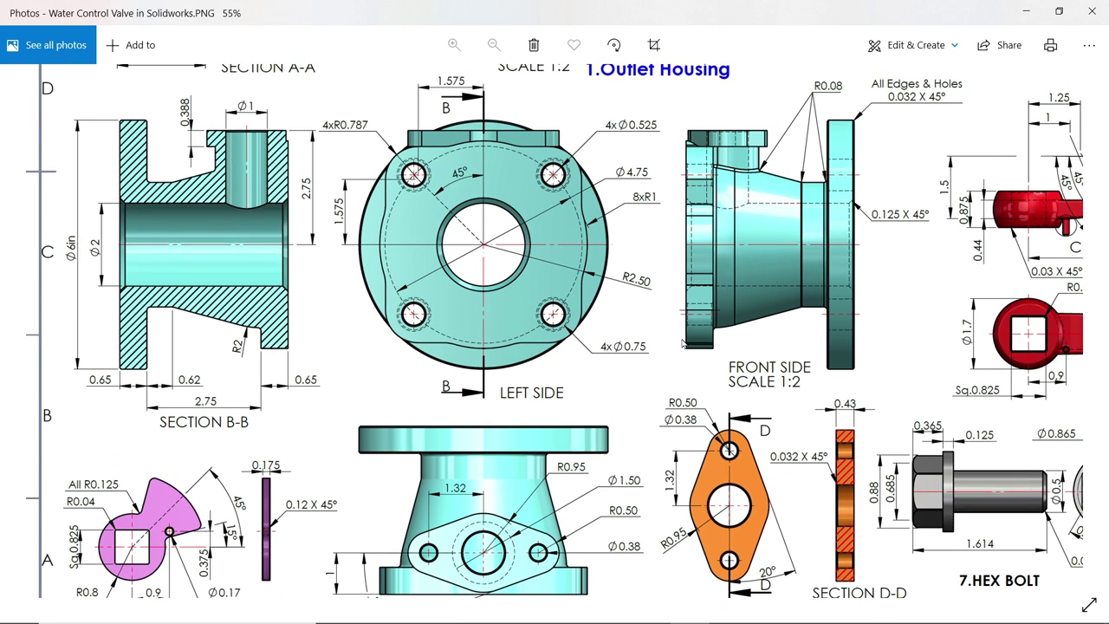
left_click(1026, 15)
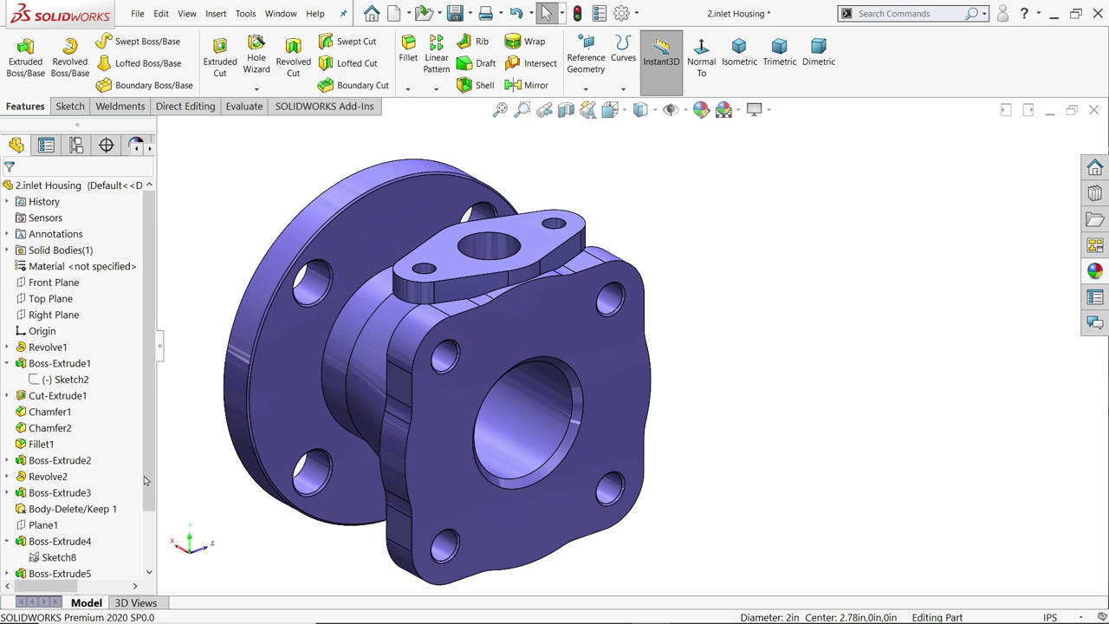
Step: Edit Chamfer3 to also include the boss hole edge
scroll(145, 481, "down", 2)
left_click(52, 555)
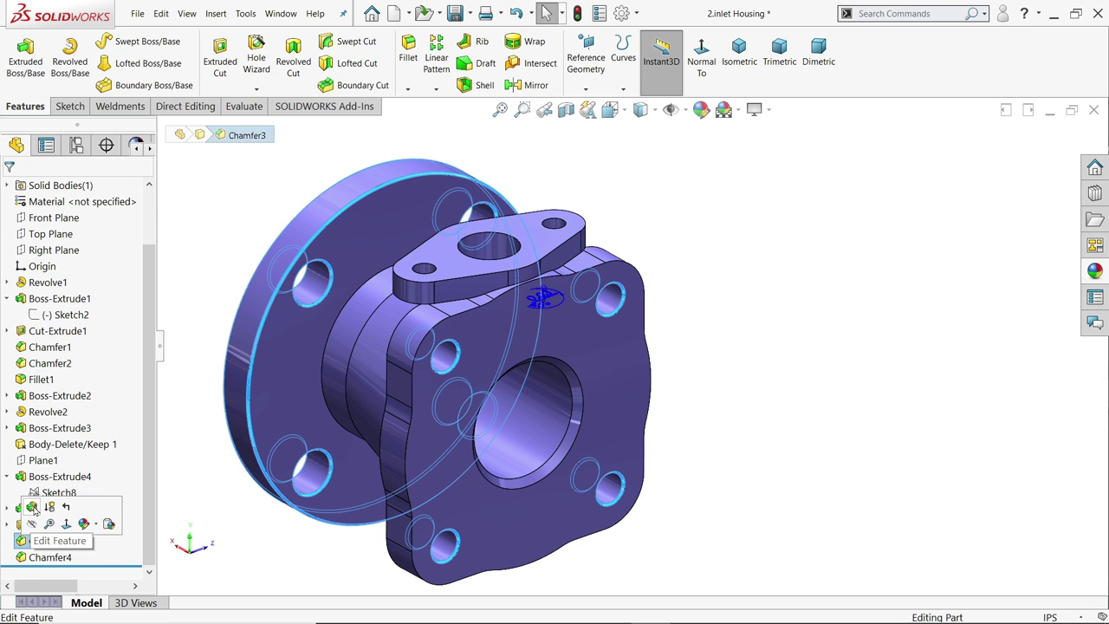
left_click(33, 508)
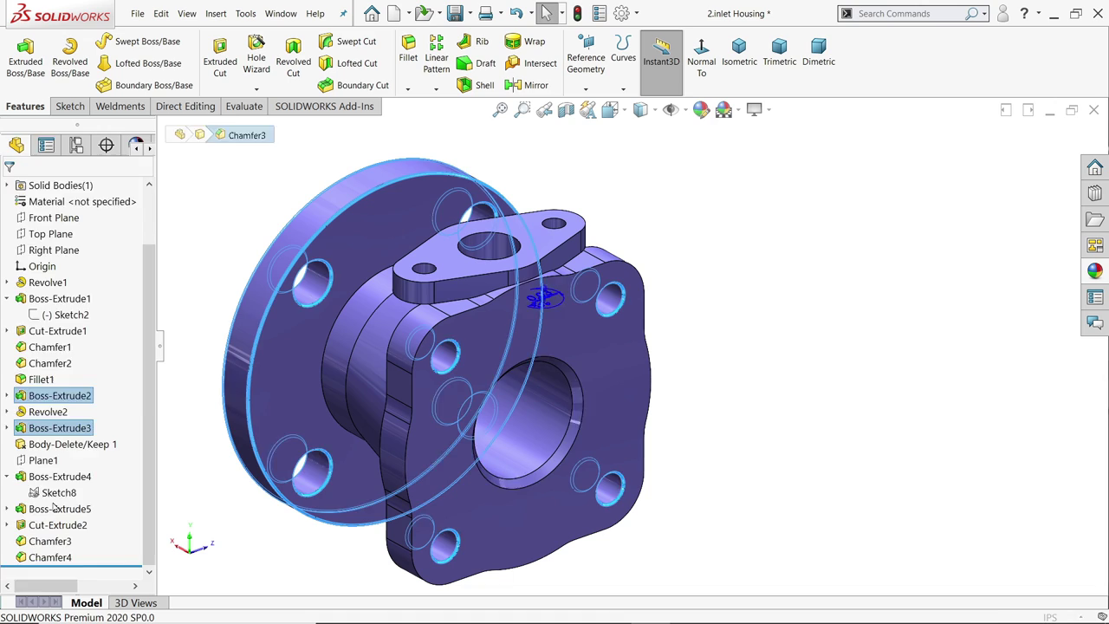
left_click(523, 252)
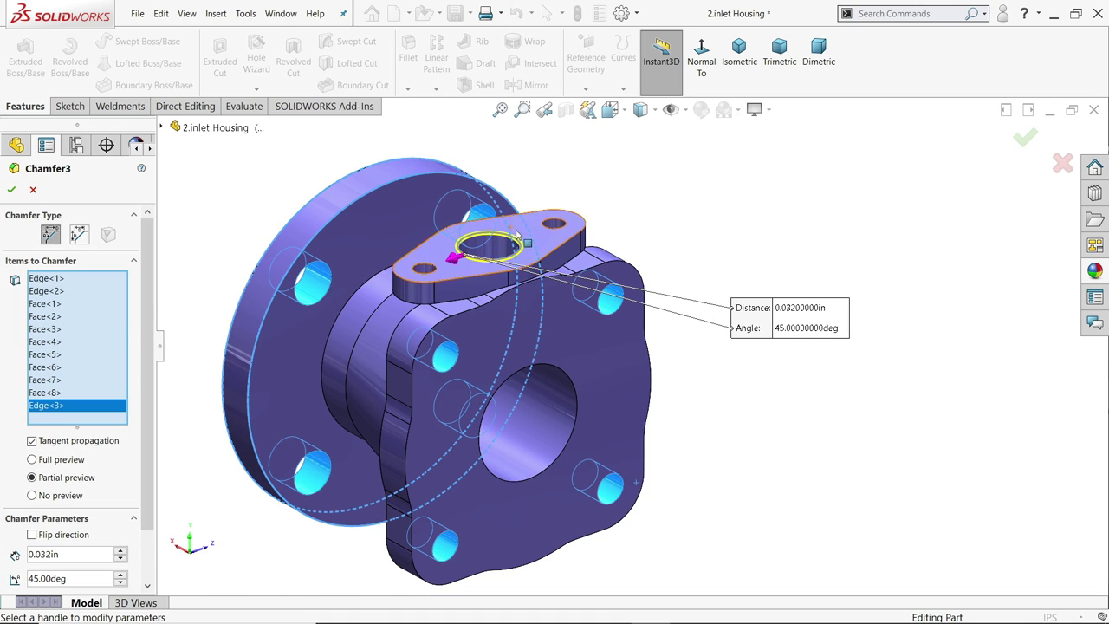
left_click(12, 189)
Step: Start a 0.08in fillet and select three circular edges of the housing body
left_click(407, 53)
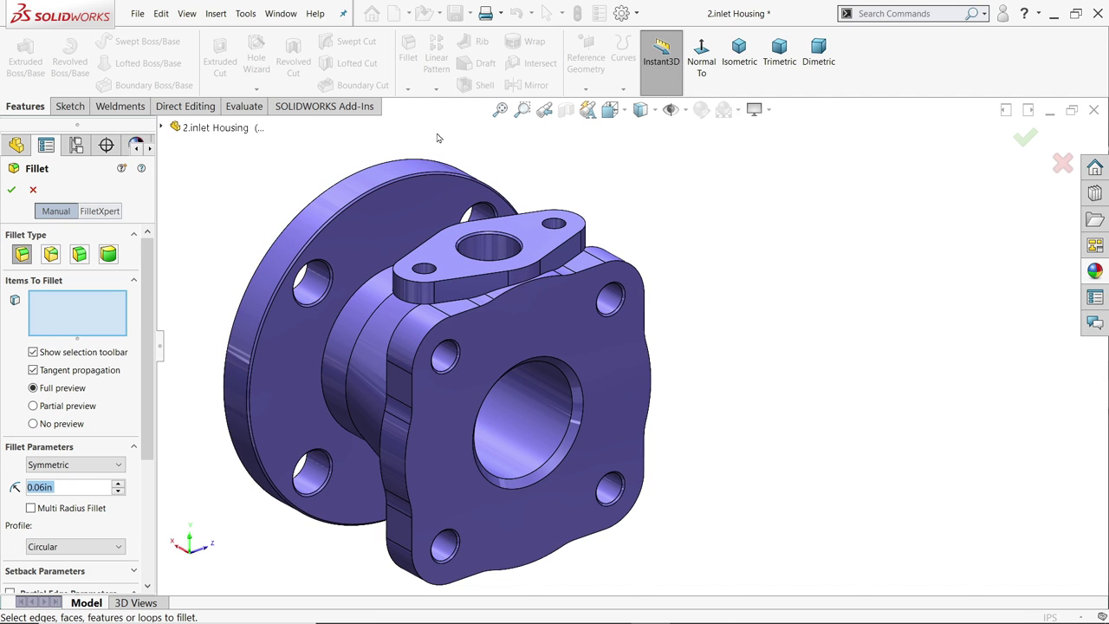
type("0.08")
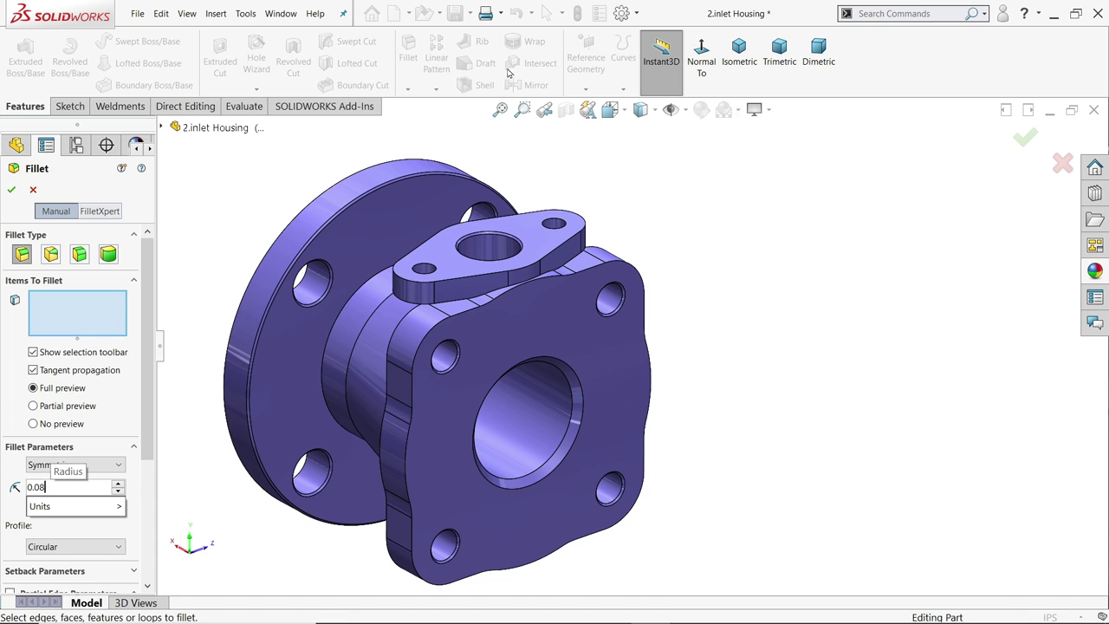
key("Return")
scroll(420, 340, "down", 3)
middle_click_drag(419, 340, 509, 353)
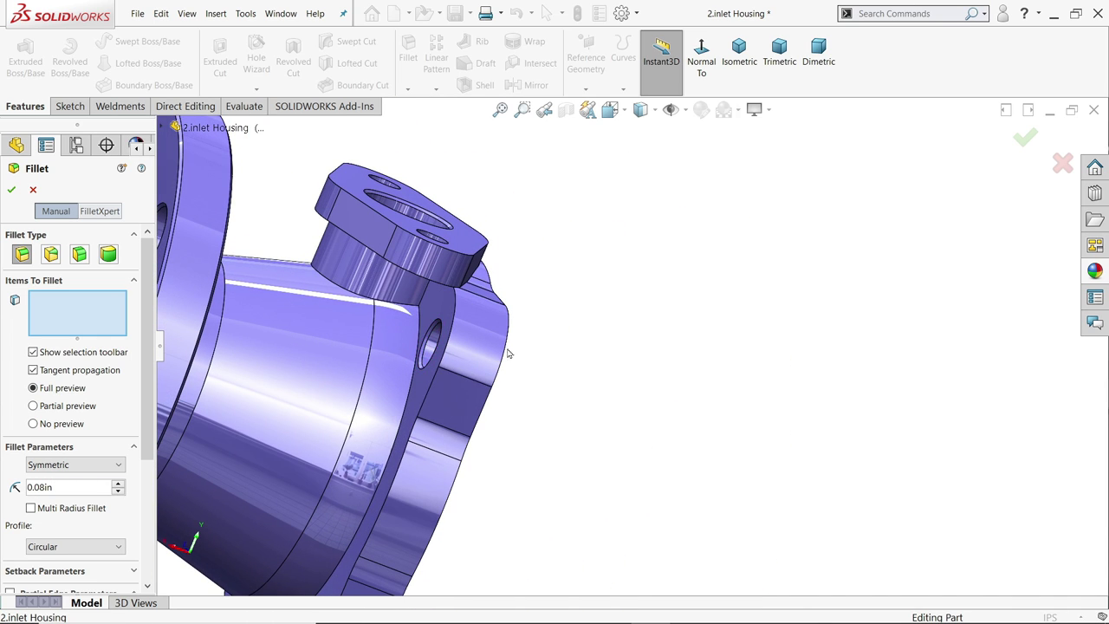
left_click(394, 397)
scroll(394, 397, "up", 1)
scroll(394, 397, "up", 2)
middle_click_drag(373, 376, 312, 364)
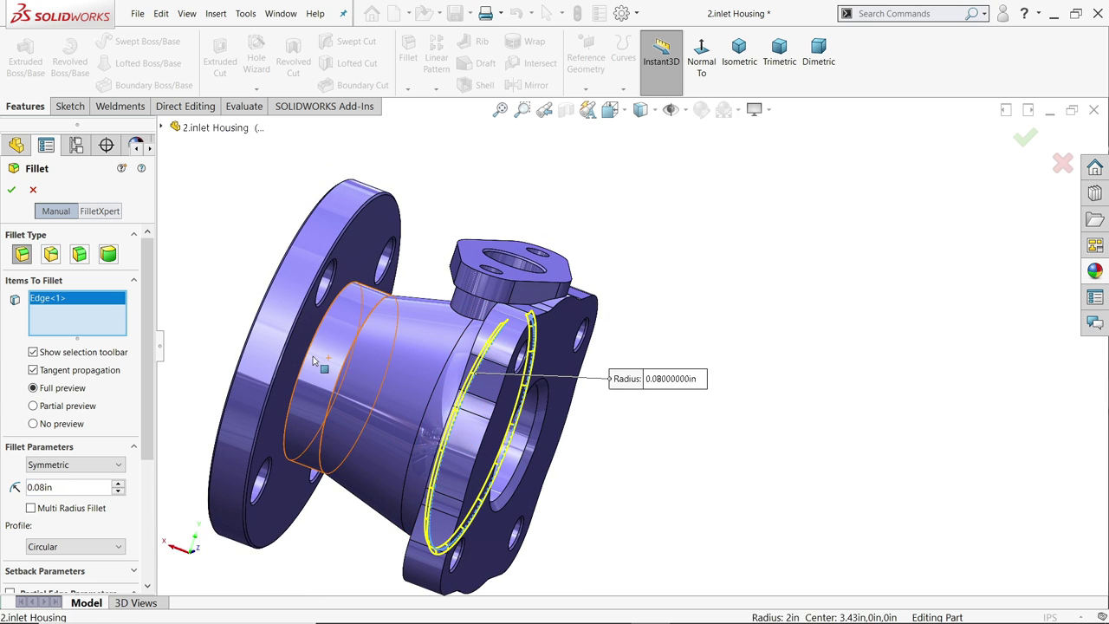
left_click(308, 362)
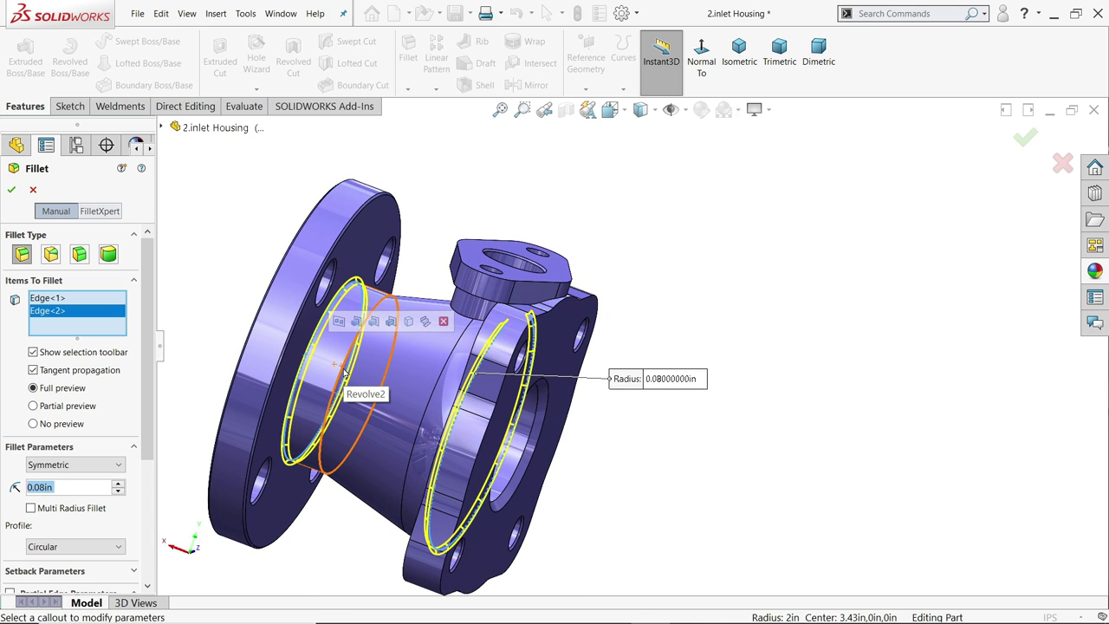
left_click(342, 371)
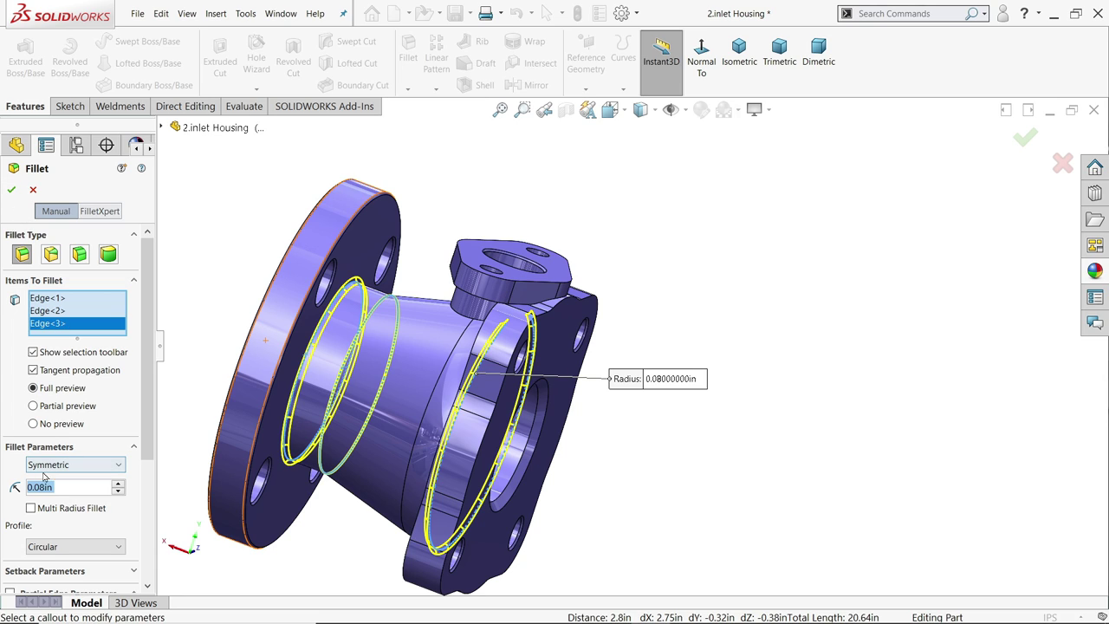
Step: Finish the 0.08in fillet and fit the whole model in isometric view
left_click(11, 189)
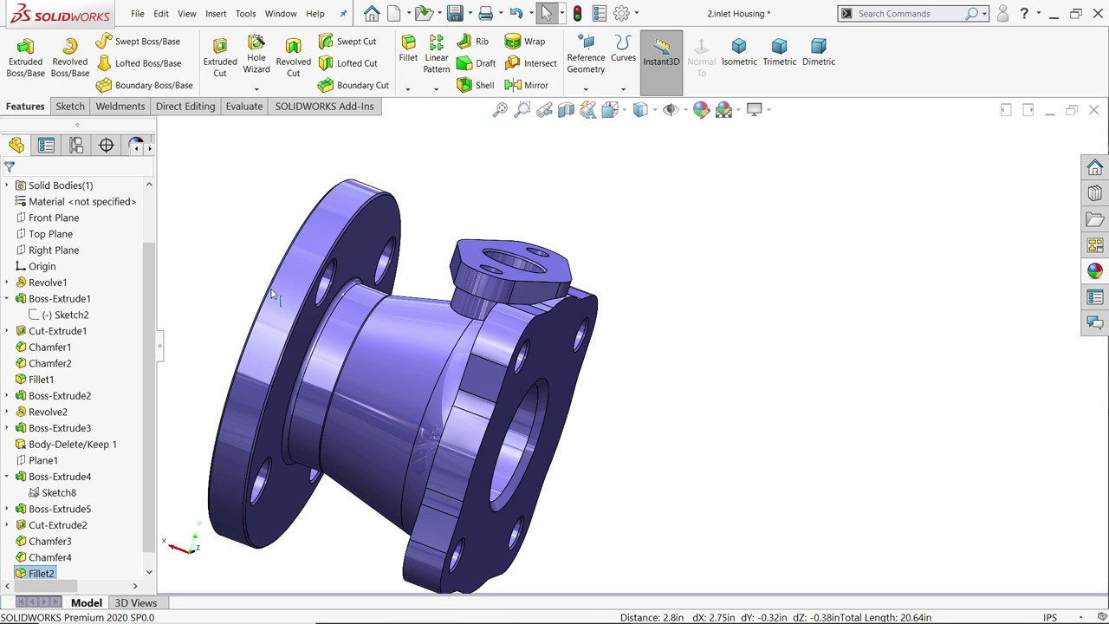
scroll(530, 317, "up", 2)
left_click(736, 69)
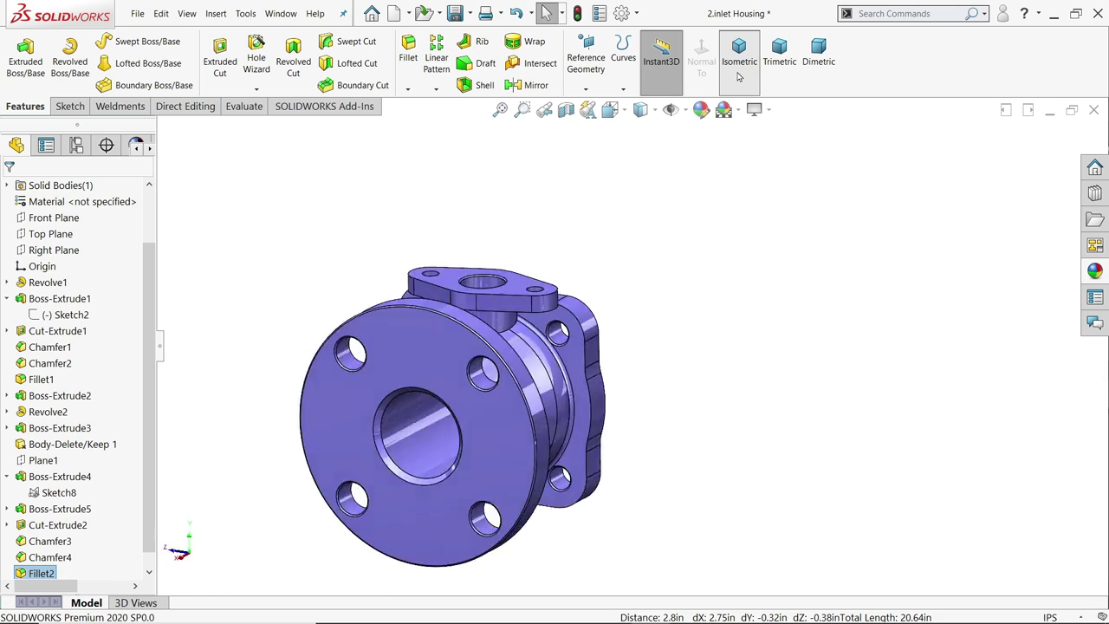
left_click(734, 80)
key("Escape")
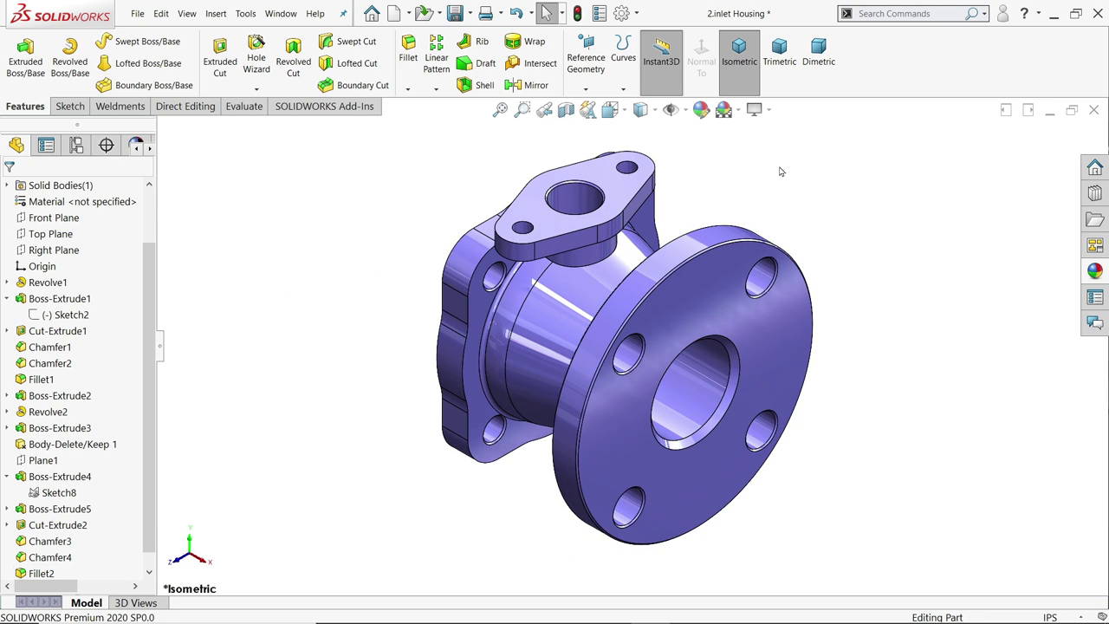
Step: Change the part appearance to light cyan and save the inlet housing
scroll(96, 204, "up", 2)
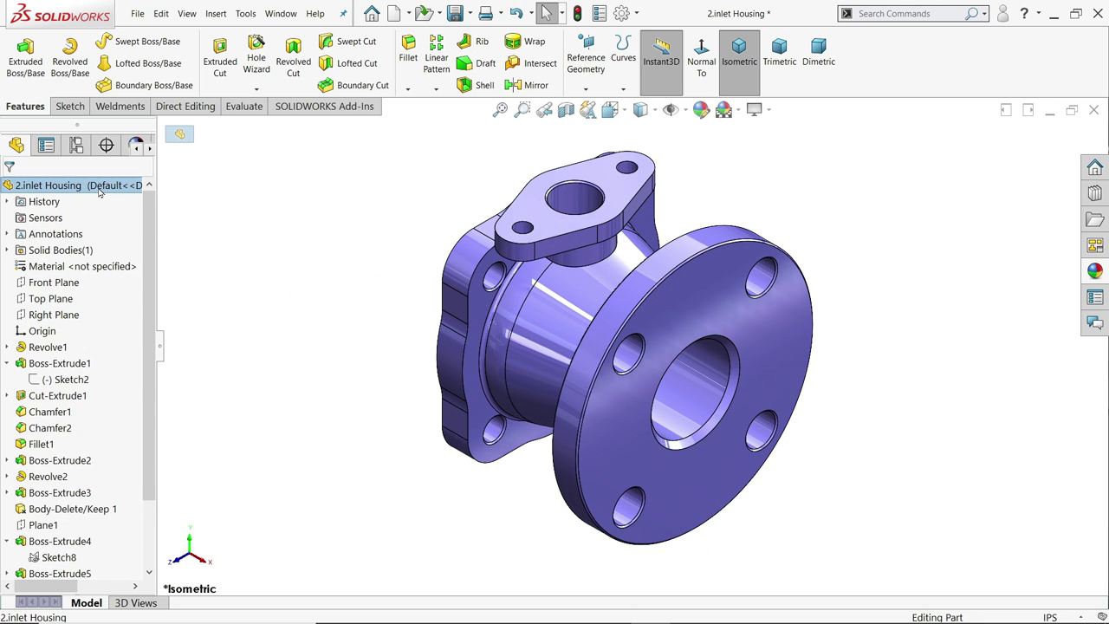
left_click(701, 110)
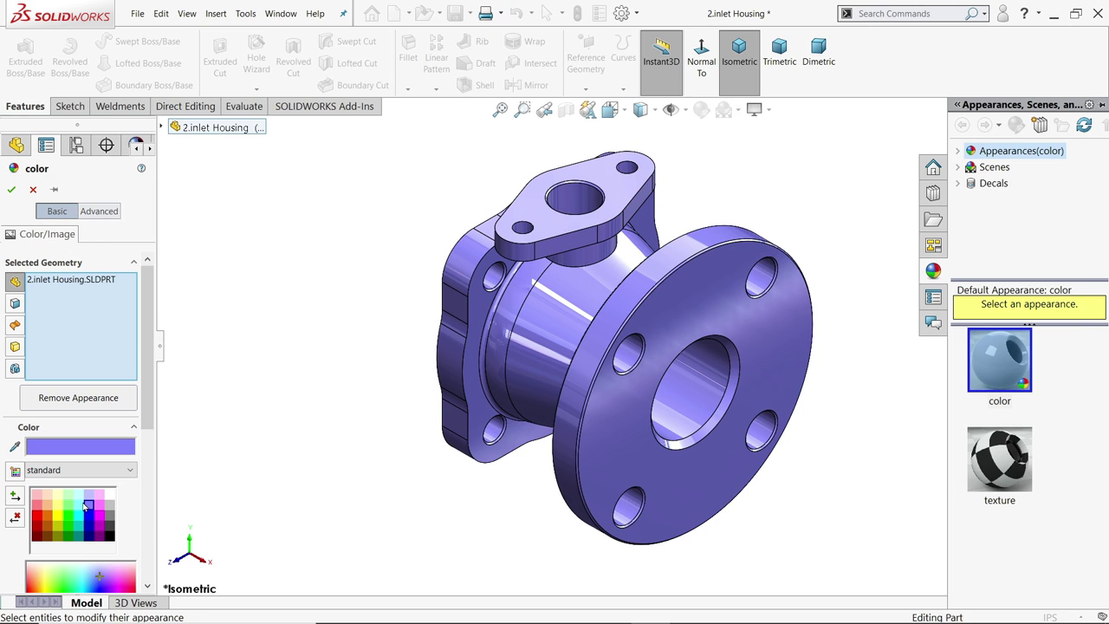
left_click(80, 507)
left_click(12, 189)
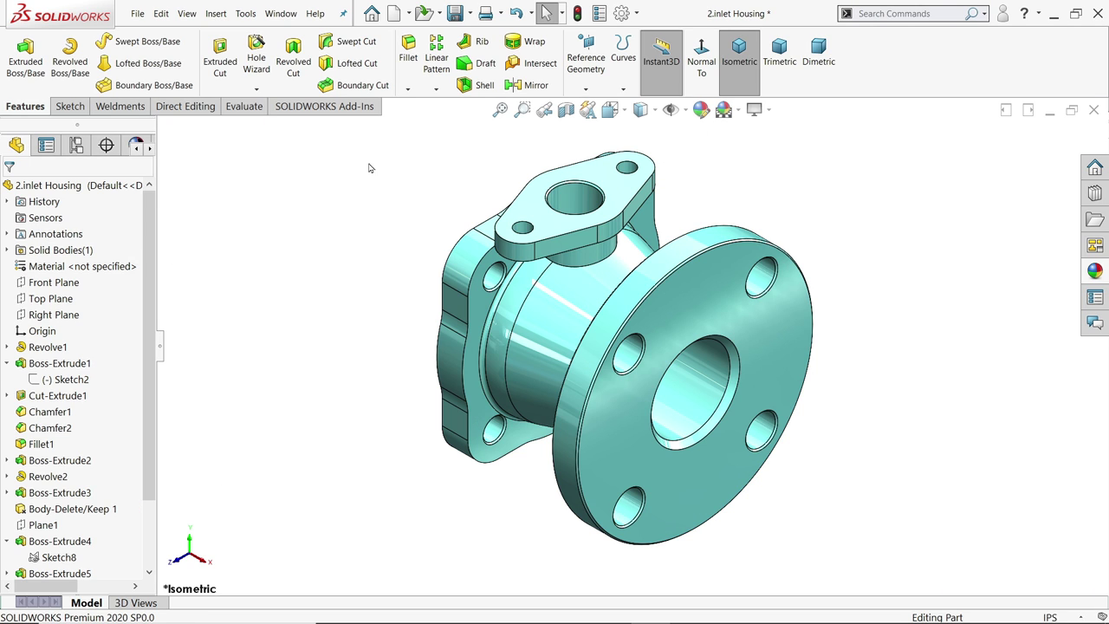
left_click(455, 14)
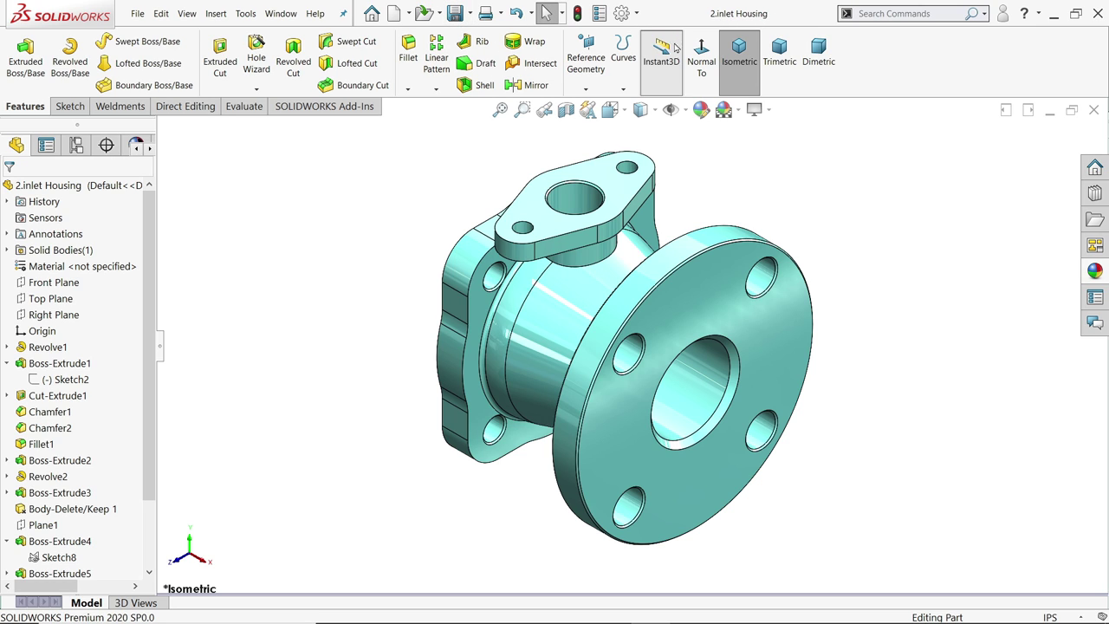
Step: Switch to the valve drawing in Photos and pan toward the outlet housing and thermostat flange details
key("alt+Tab")
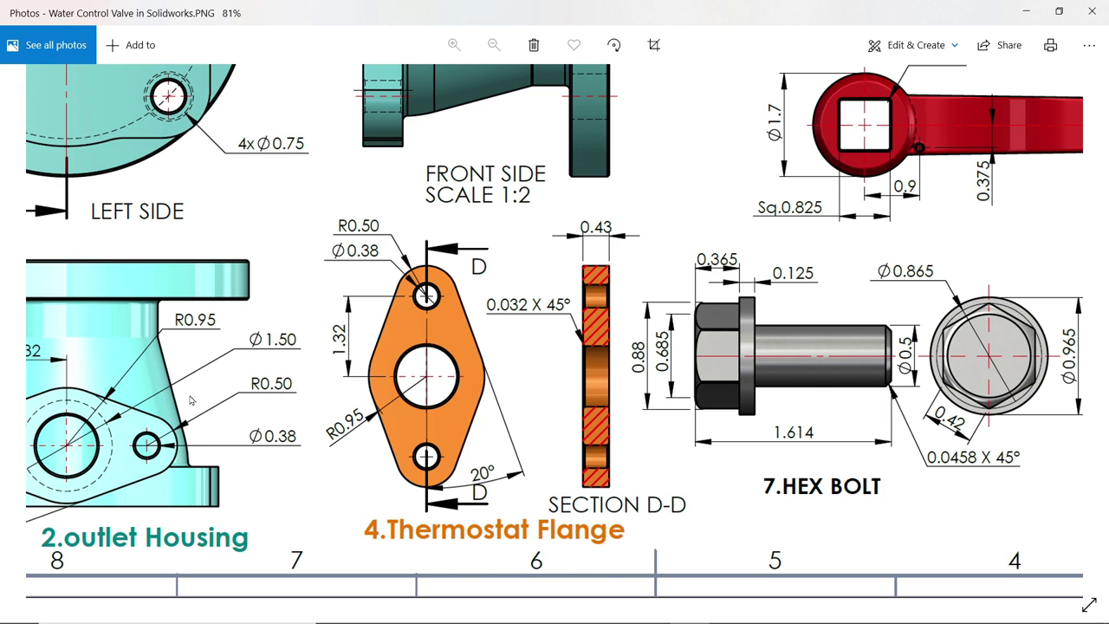
left_click_drag(199, 404, 365, 379)
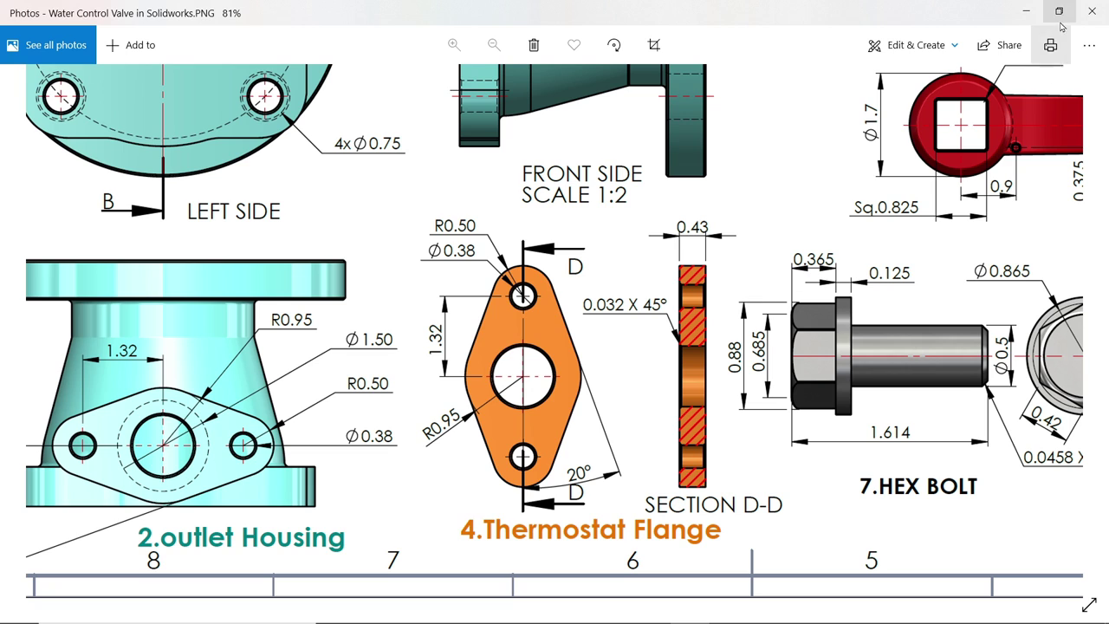
Step: Minimize Photos and reopen Chamfer3 for editing in SOLIDWORKS
left_click(1028, 13)
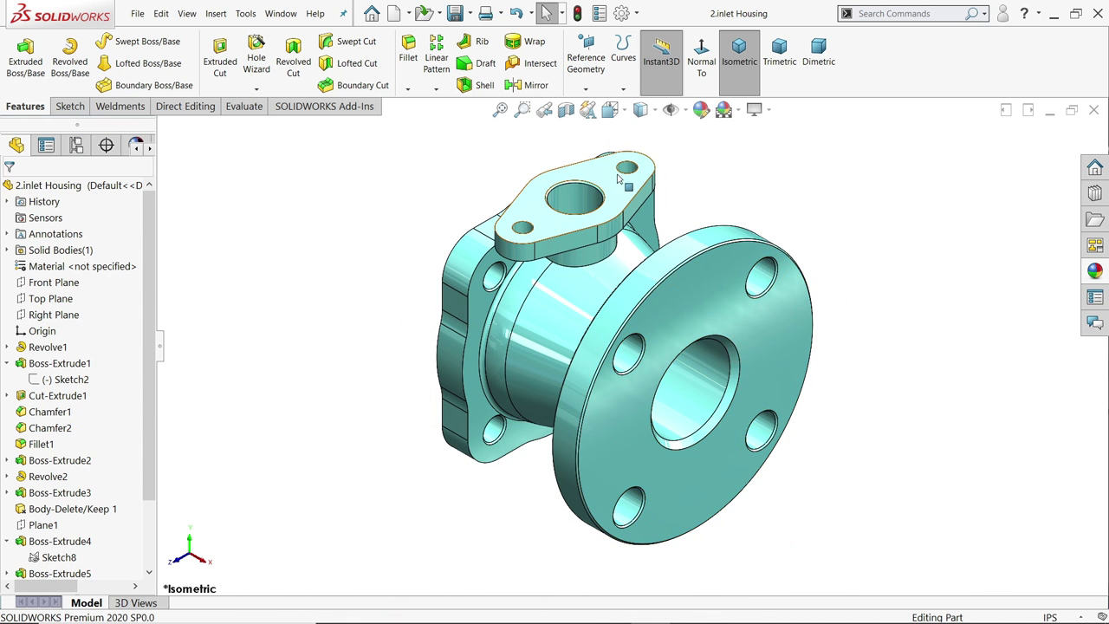
scroll(624, 182, "down", 3)
scroll(650, 260, "up", 1)
scroll(634, 260, "up", 2)
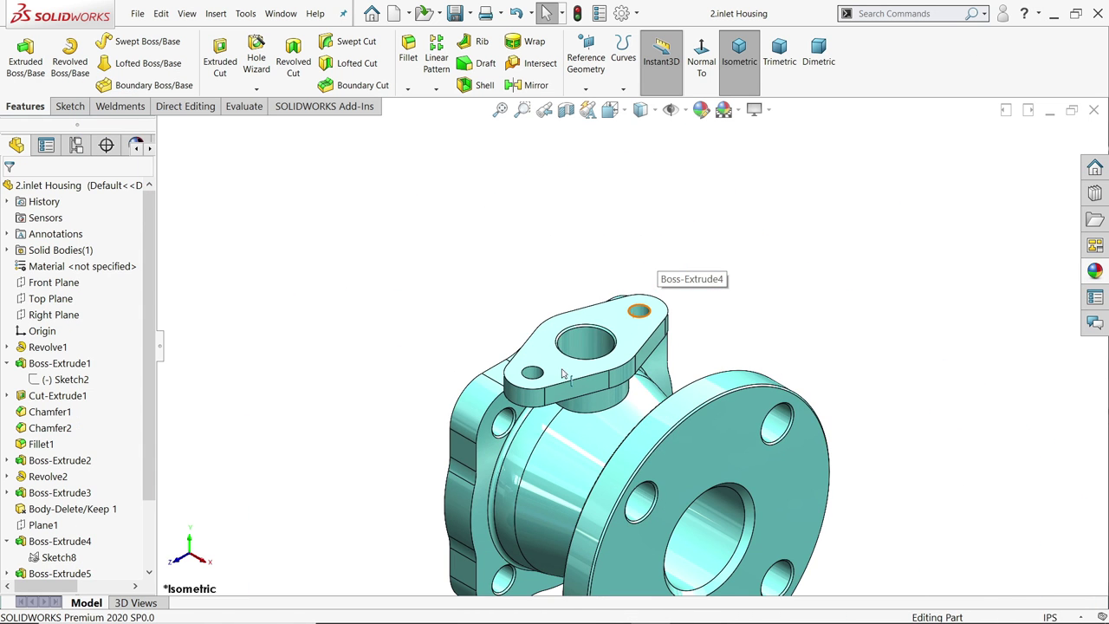
left_click_drag(149, 431, 149, 495)
left_click(20, 525)
left_click(31, 507)
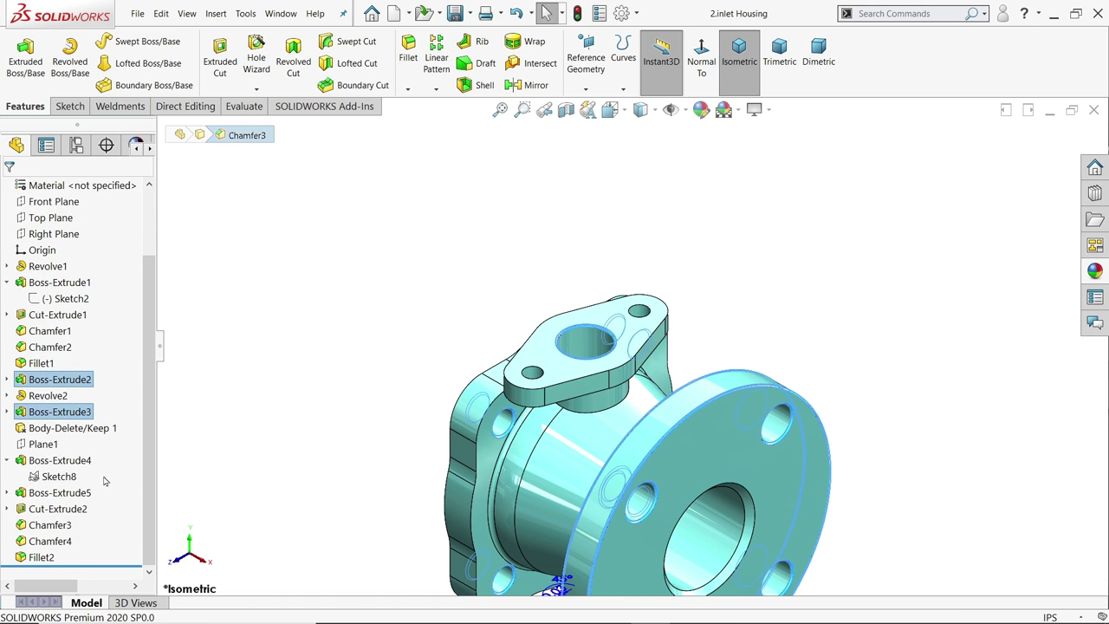
Step: Add both small top-flange bolt holes to Chamfer3, removing the stray Edge<4>
scroll(633, 351, "down", 2)
scroll(634, 351, "down", 3)
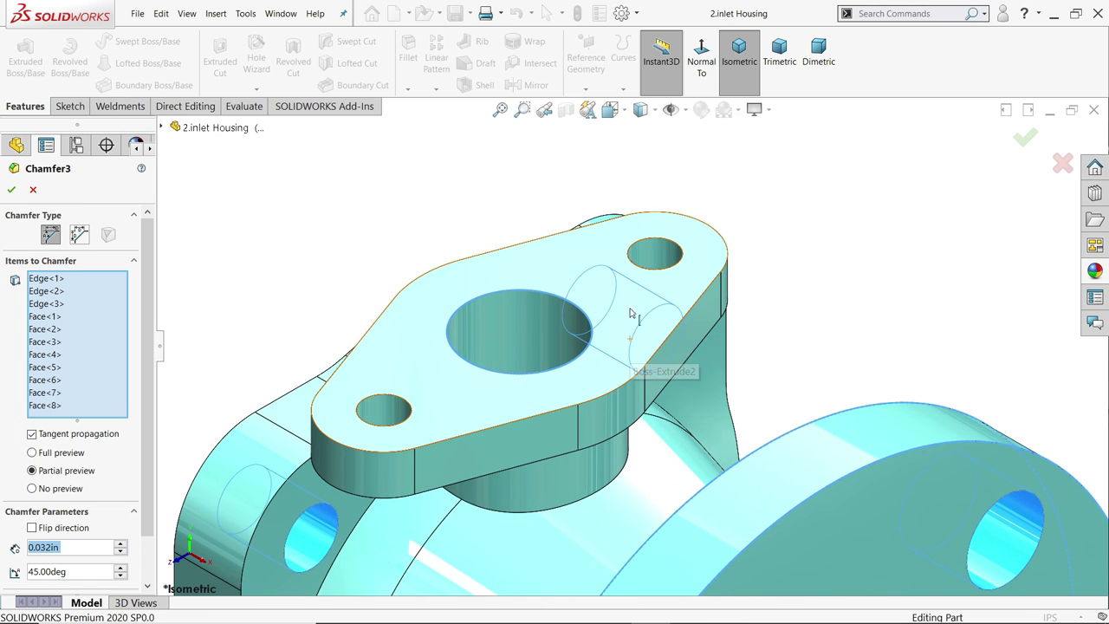
left_click(656, 259)
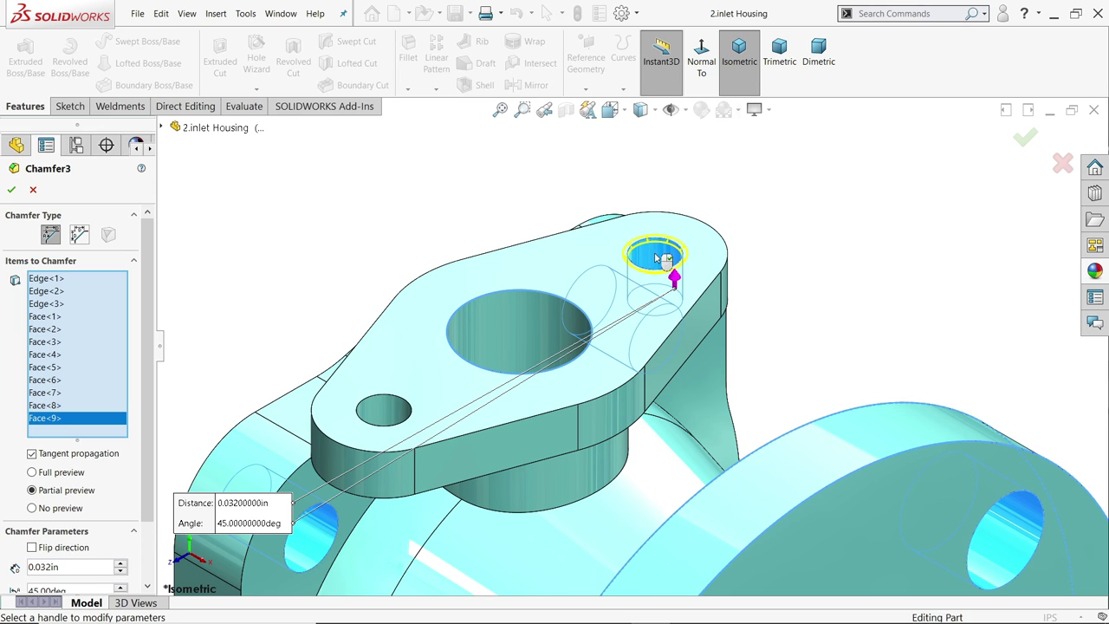
left_click(390, 420)
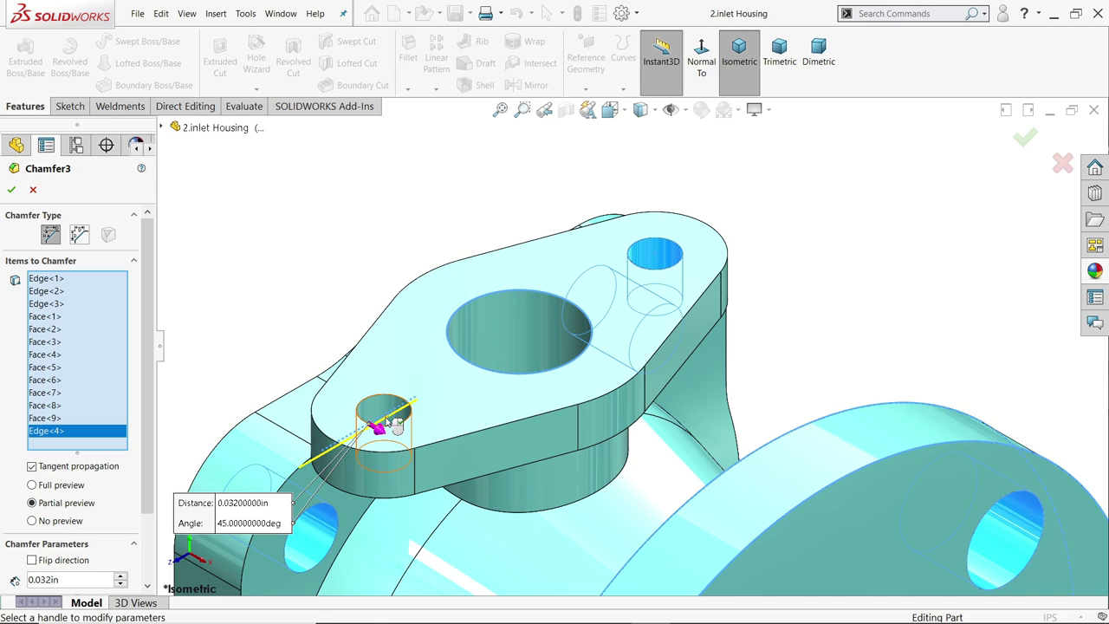
right_click(58, 435)
left_click(90, 458)
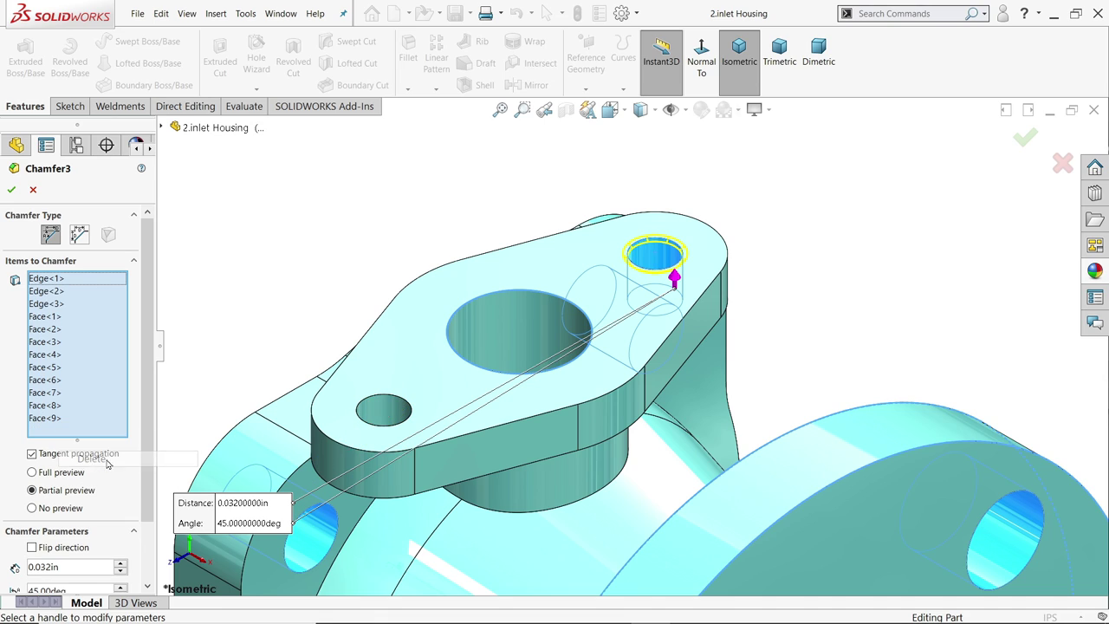
left_click(385, 407)
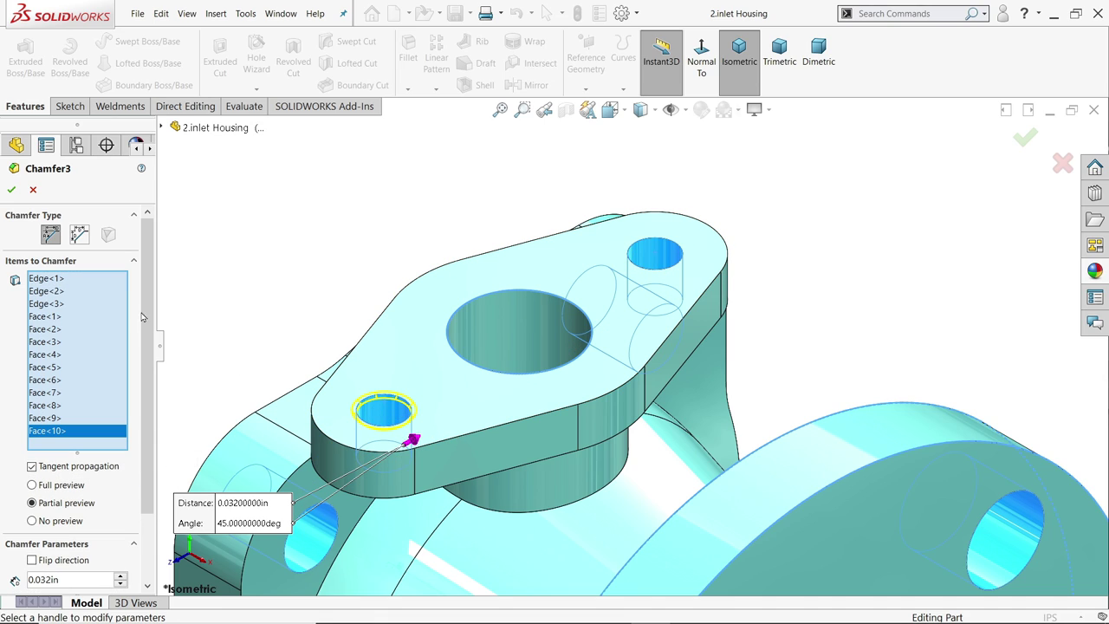
left_click(13, 189)
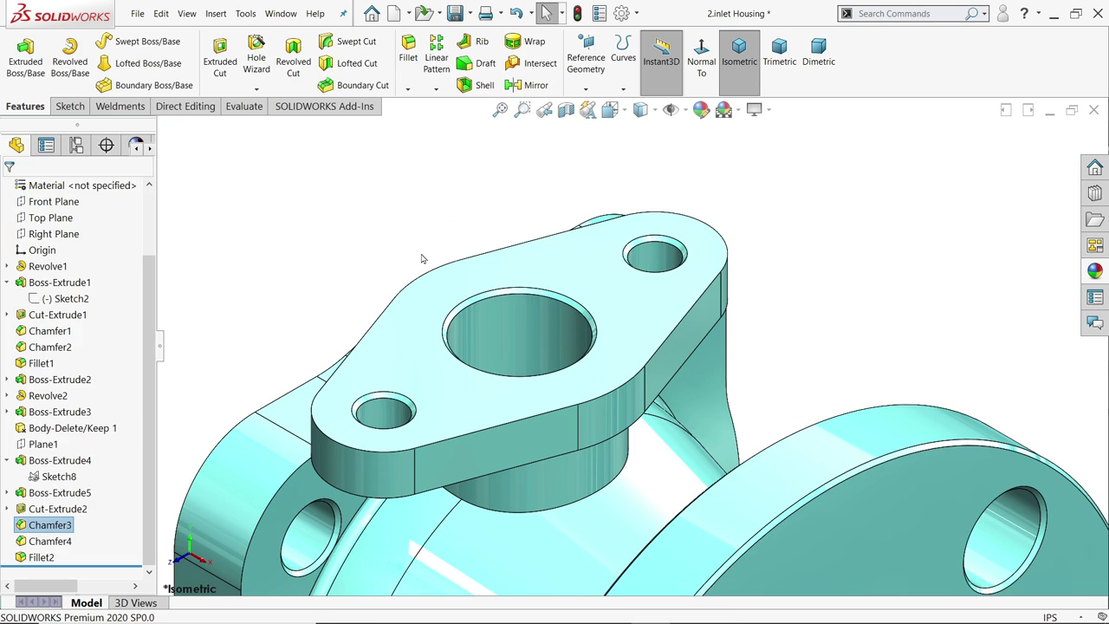
scroll(485, 277, "up", 3)
scroll(636, 329, "down", 2)
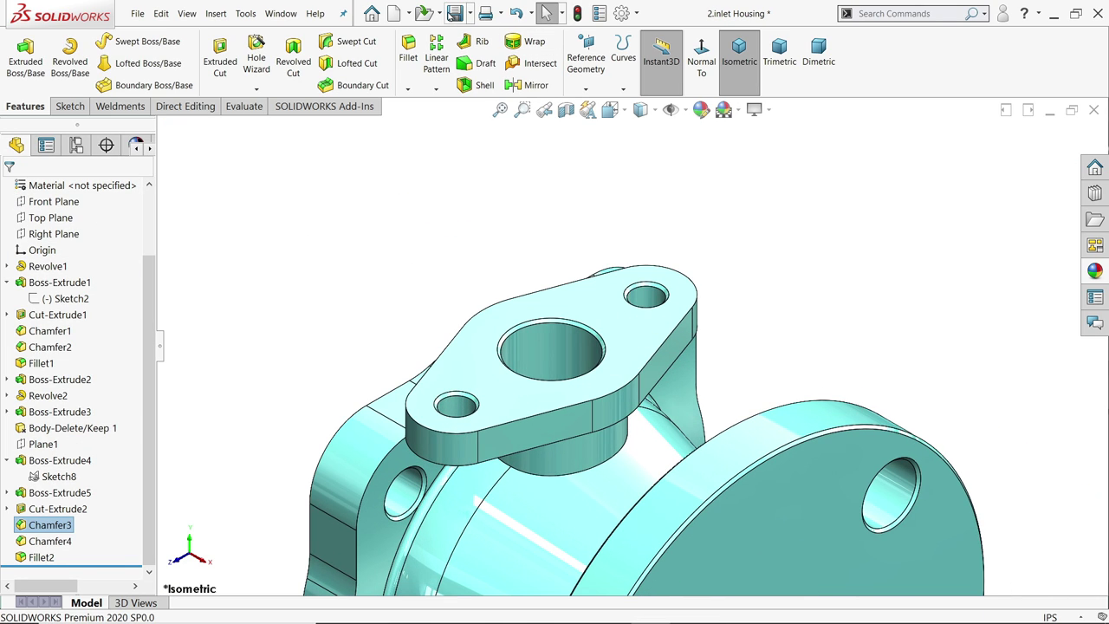
Step: Save the part, then sketch on the flange top face and convert its outline
left_click(454, 13)
left_click(579, 278)
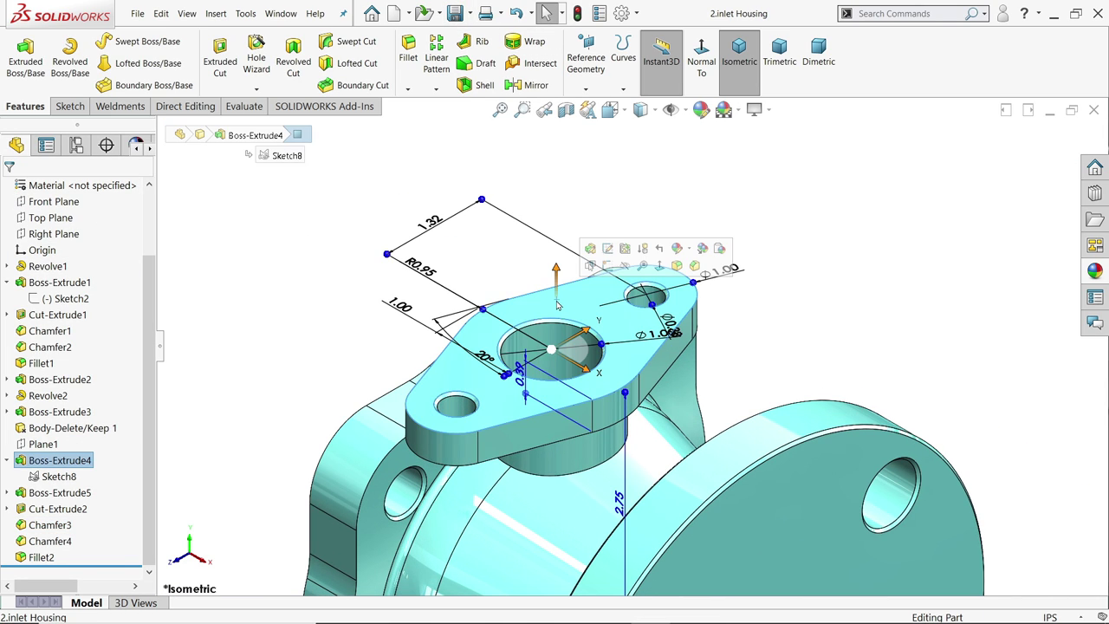
left_click(607, 267)
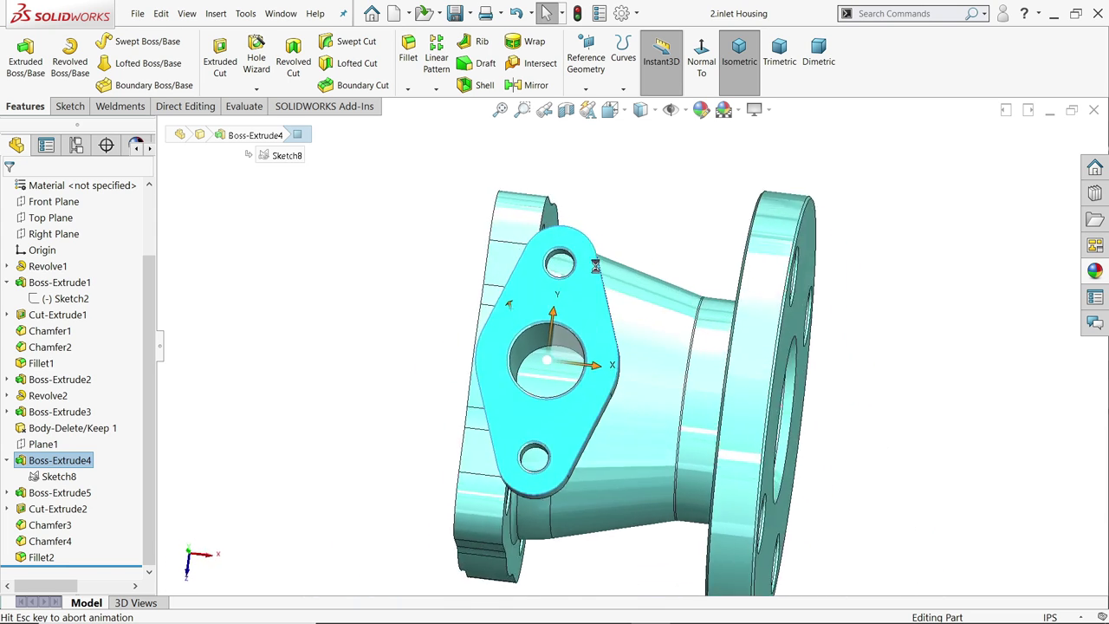
left_click(248, 59)
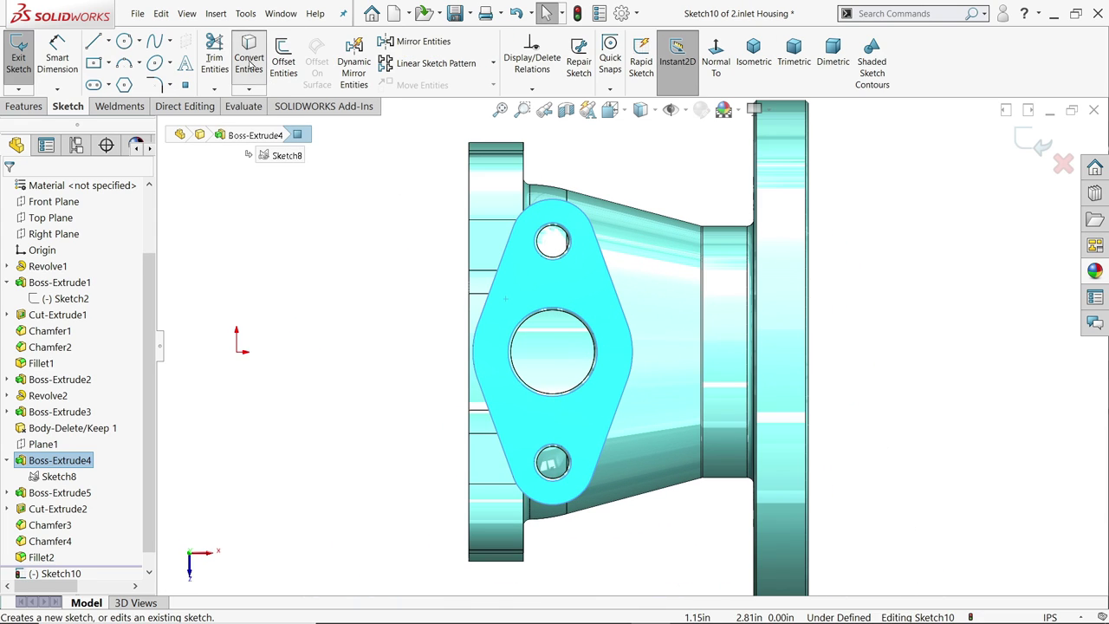
key("ctrl+shift+z")
Step: Convert the edges of the two small holes and the large centre hole into the sketch
scroll(529, 158, "down", 4)
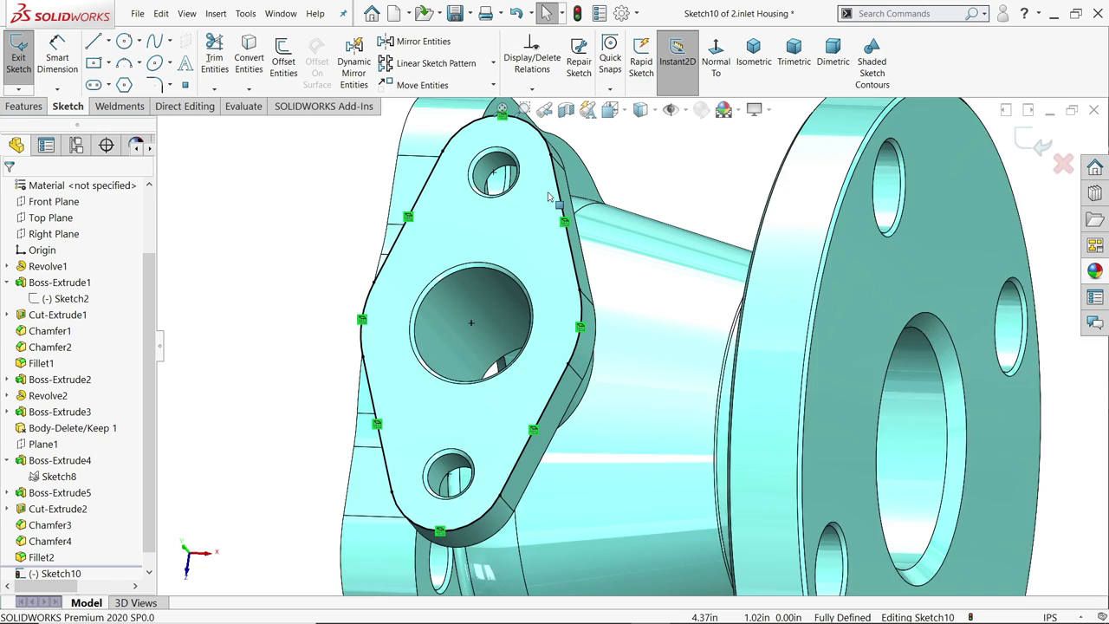
left_click(463, 180)
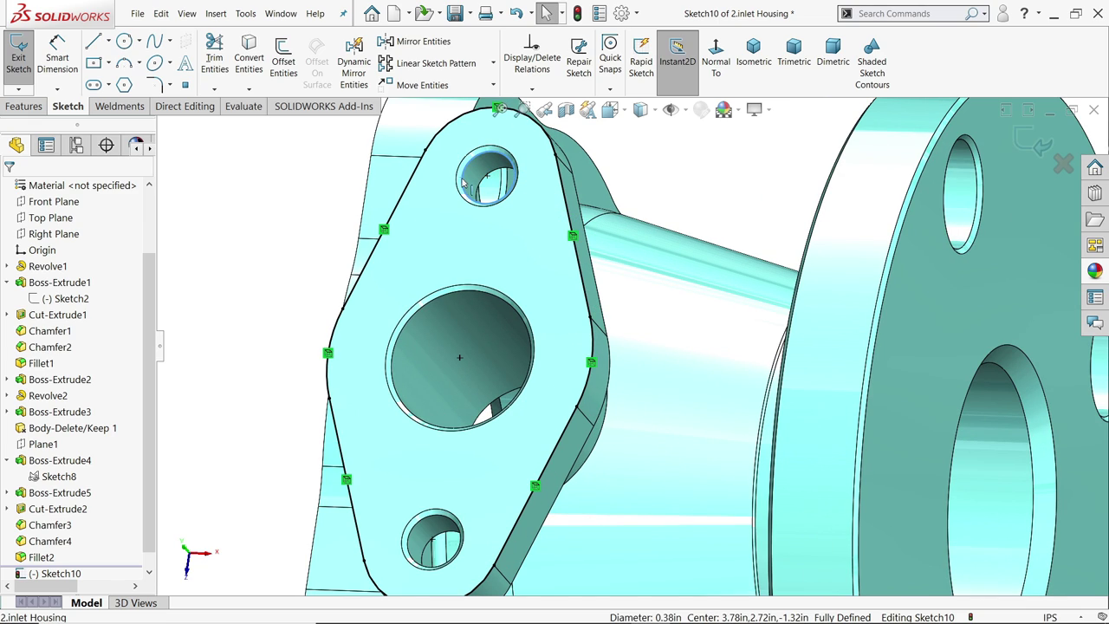
left_click(422, 315)
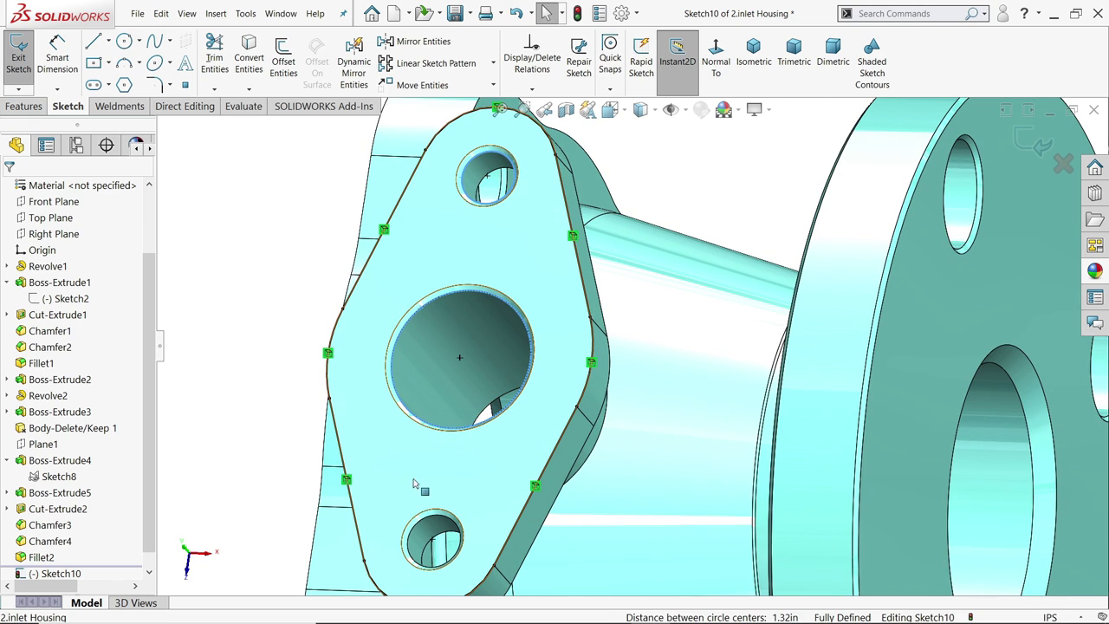
left_click(414, 532)
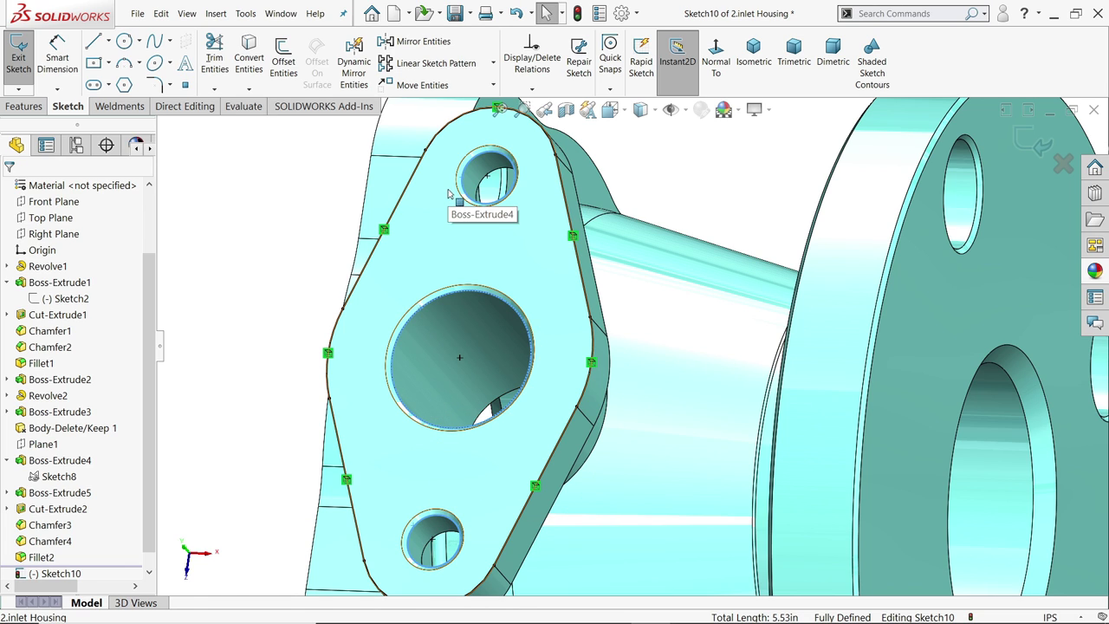
left_click(246, 55)
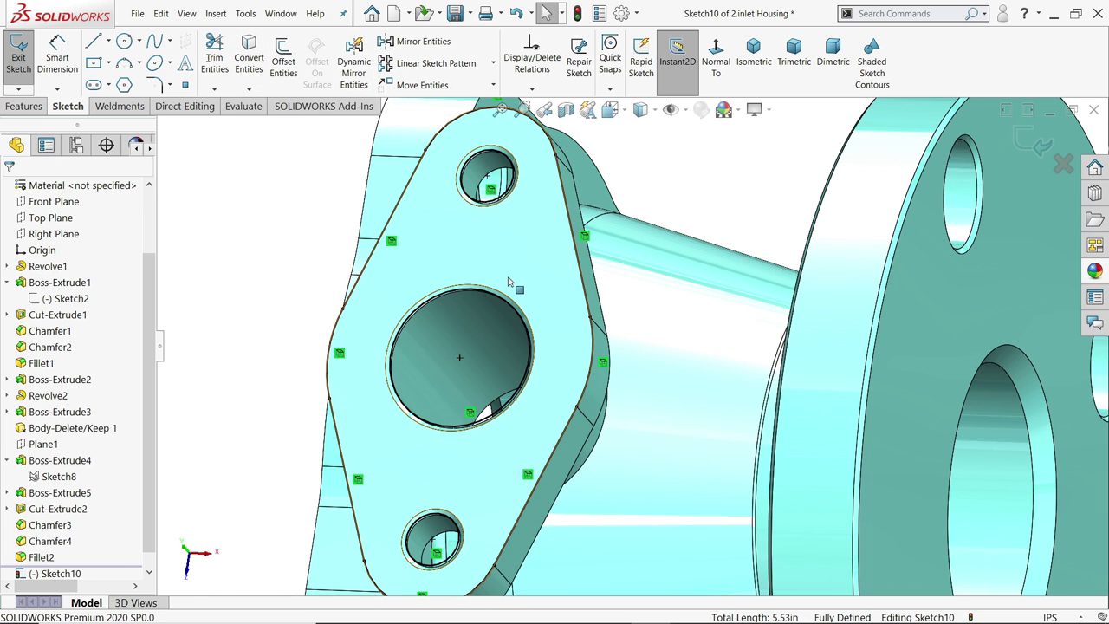
middle_click_drag(541, 301, 520, 255)
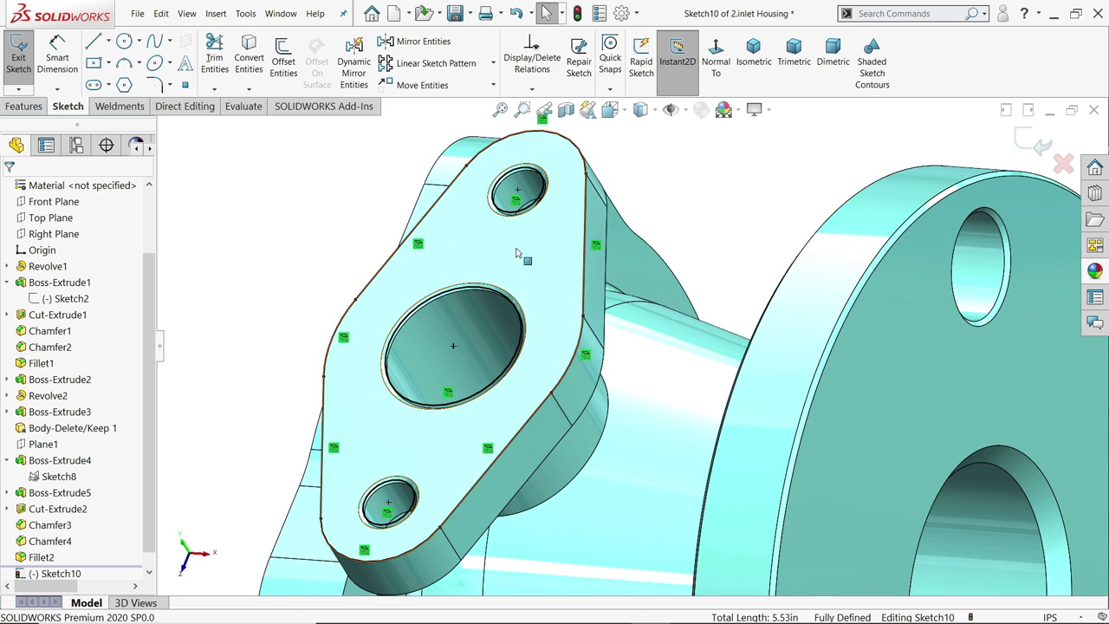
Step: Extrude the flange sketch 0.43in as a separate, unmerged solid body
left_click(25, 106)
left_click(24, 69)
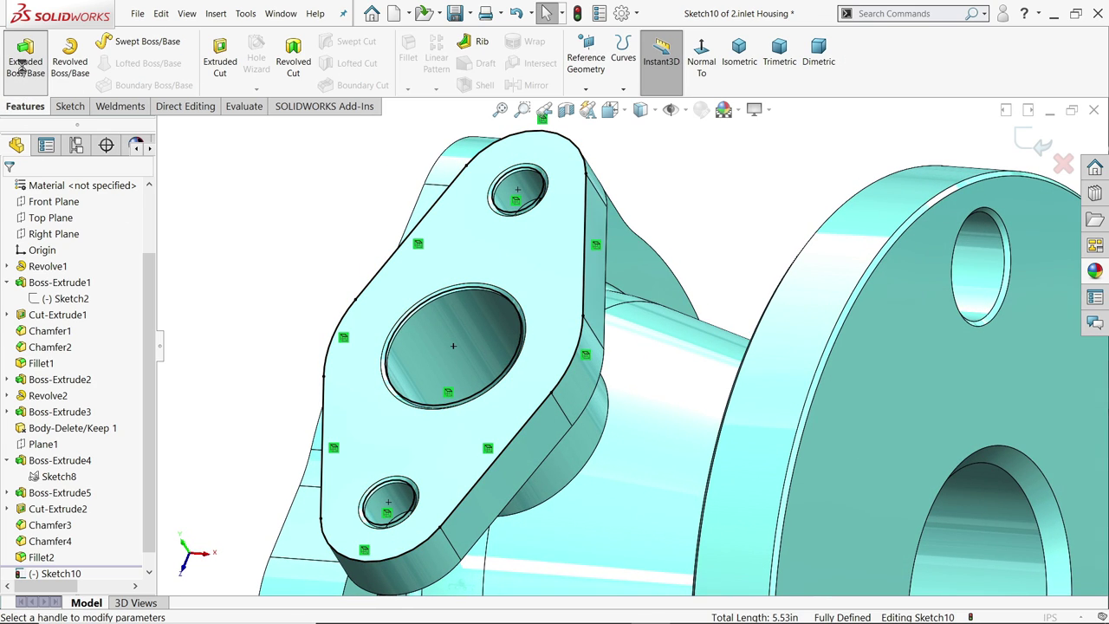
type("0.43")
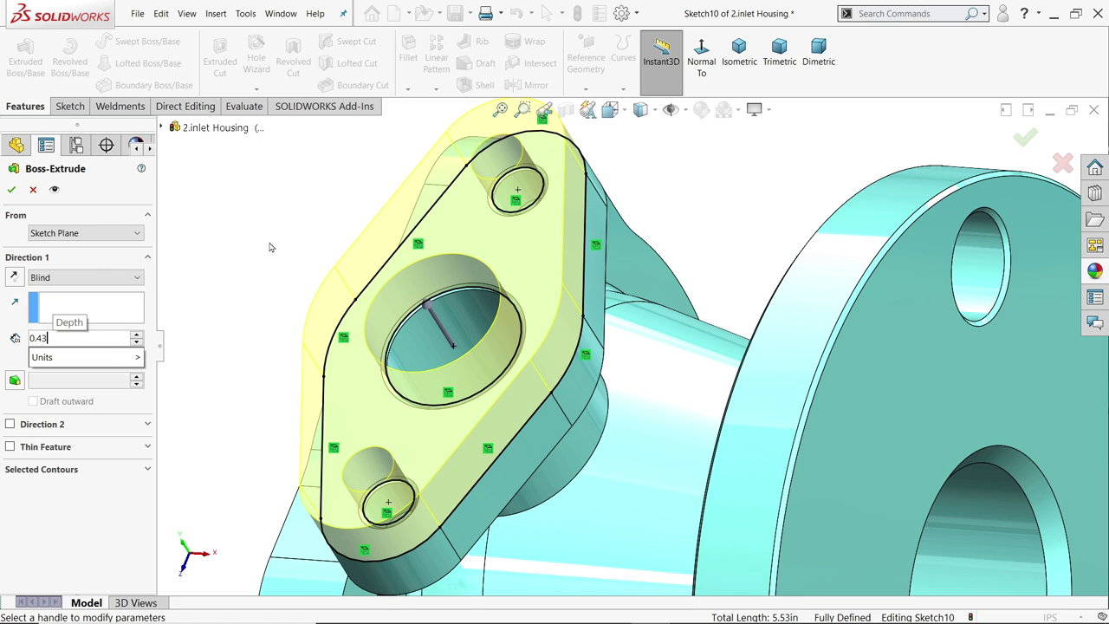
key("Return")
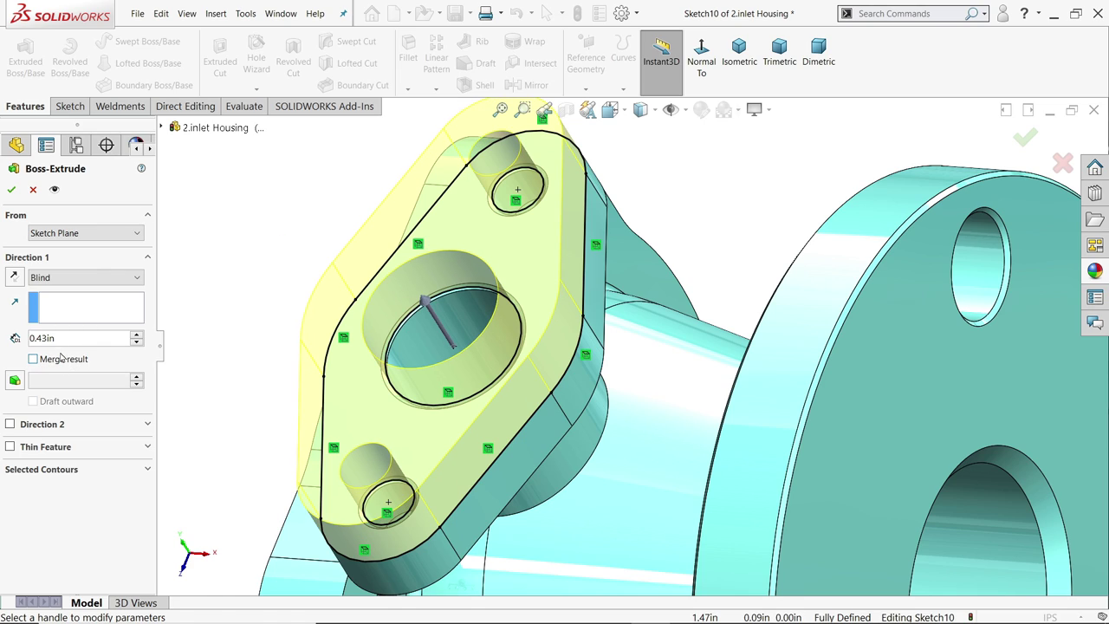
left_click(12, 189)
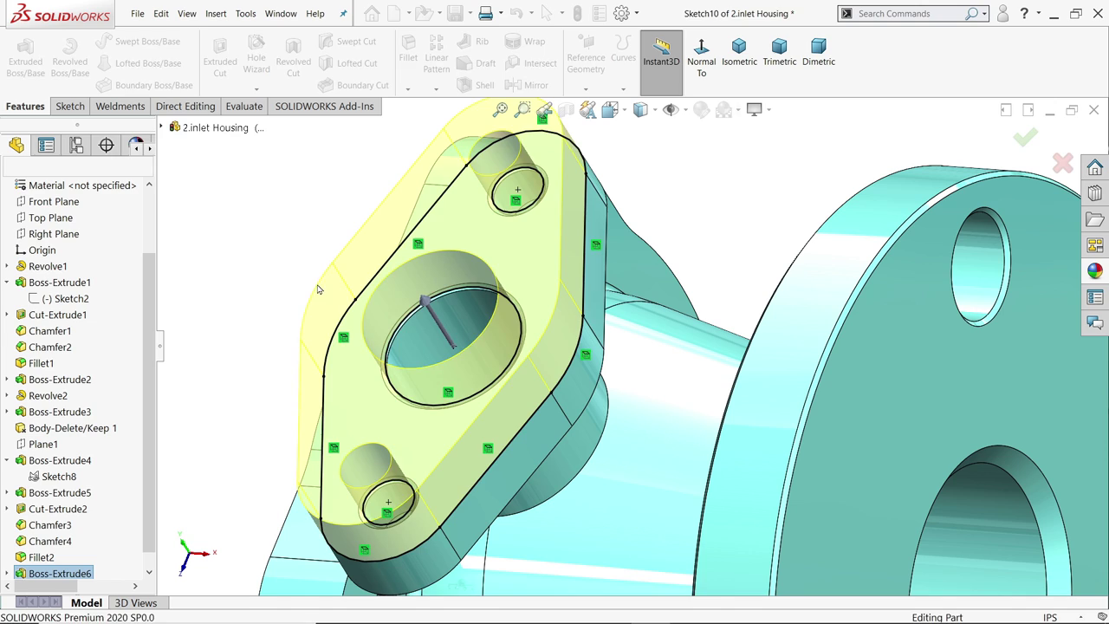
scroll(129, 318, "up", 3)
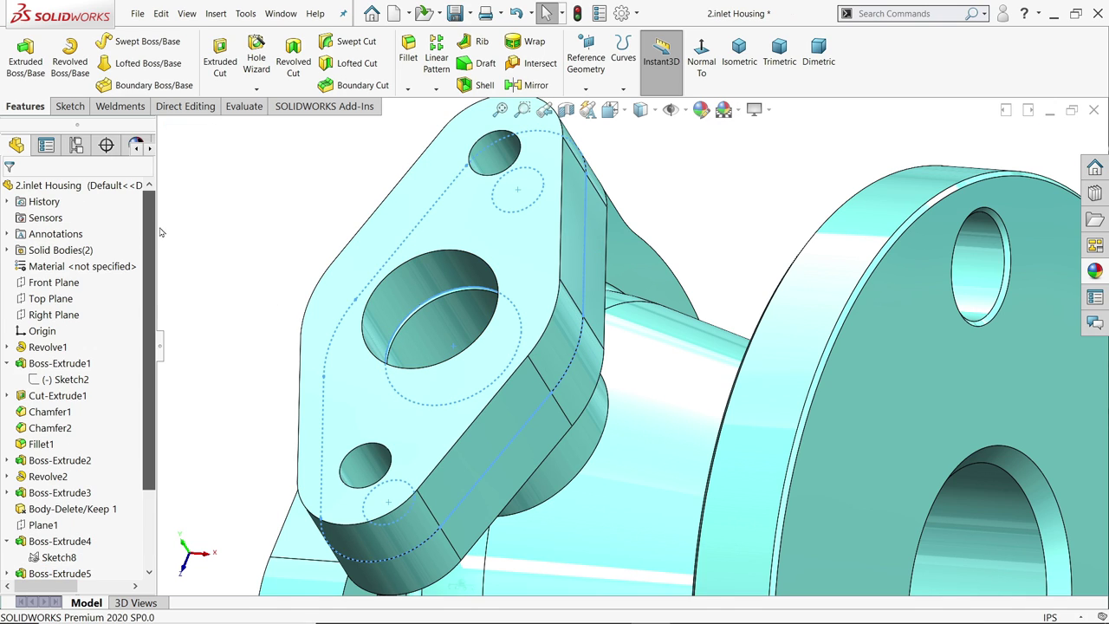
left_click(8, 251)
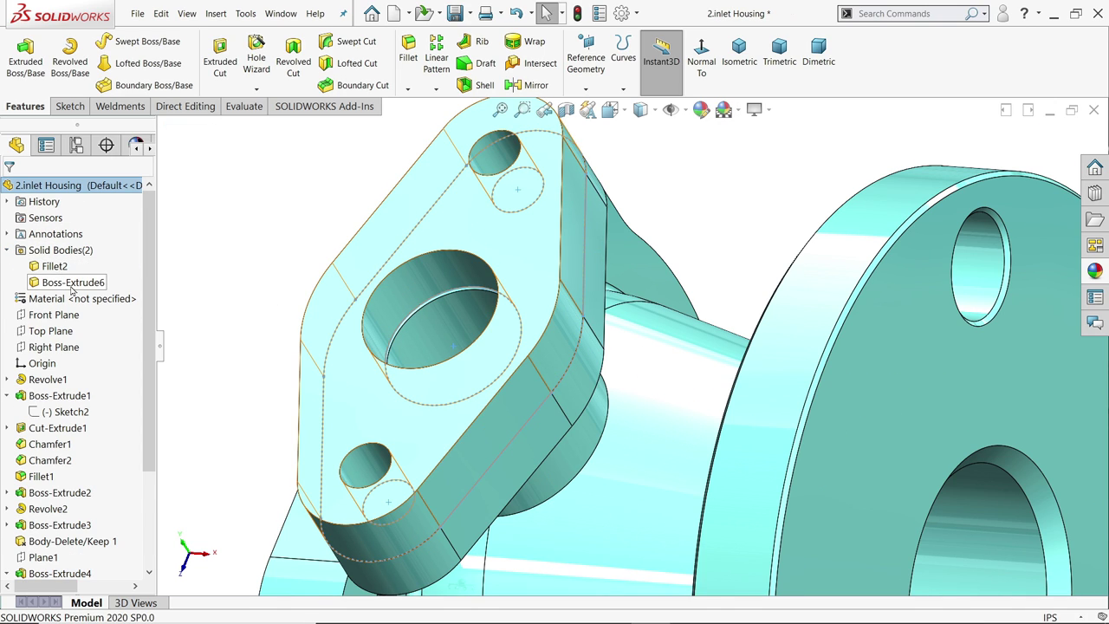
left_click(8, 251)
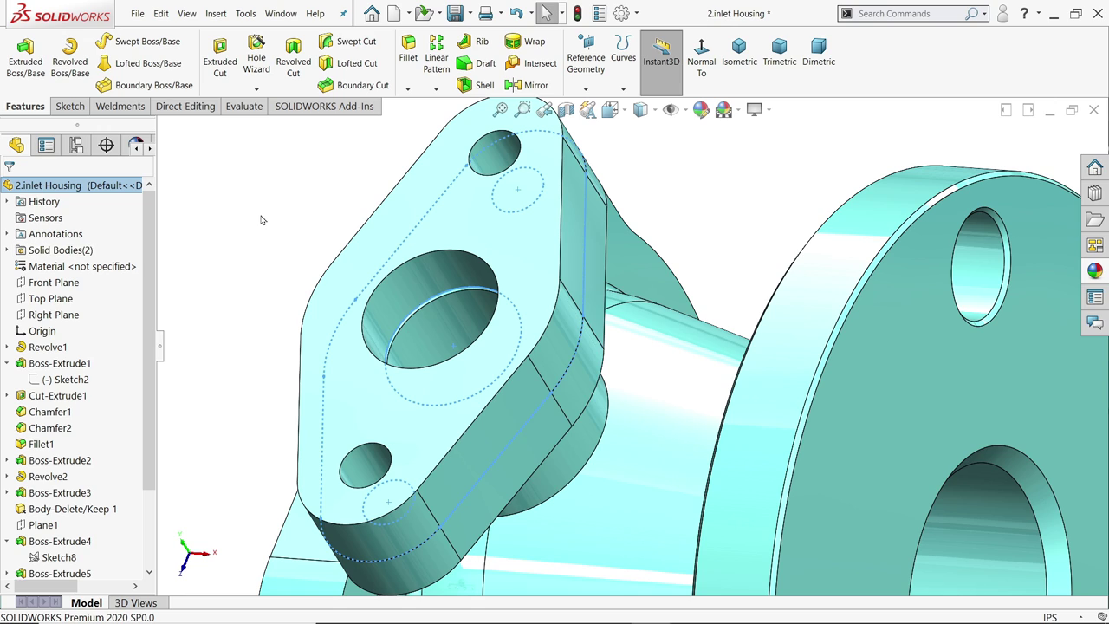
scroll(575, 315, "up", 3)
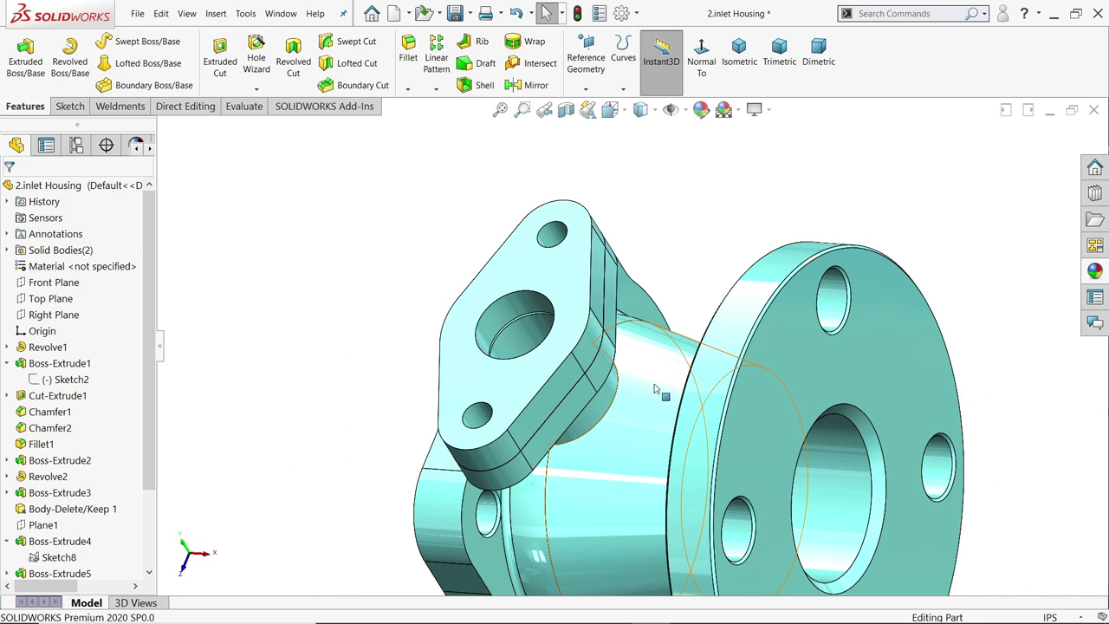
scroll(656, 393, "down", 2)
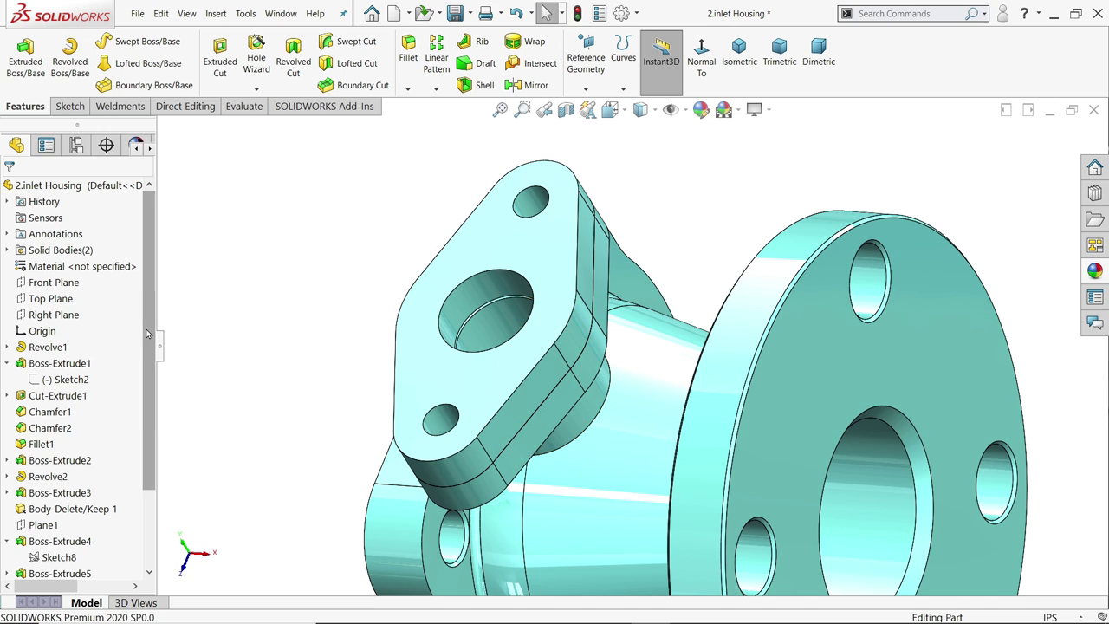
Step: Delete the housing body with Delete/Keep Body, leaving only the flange
left_click(208, 109)
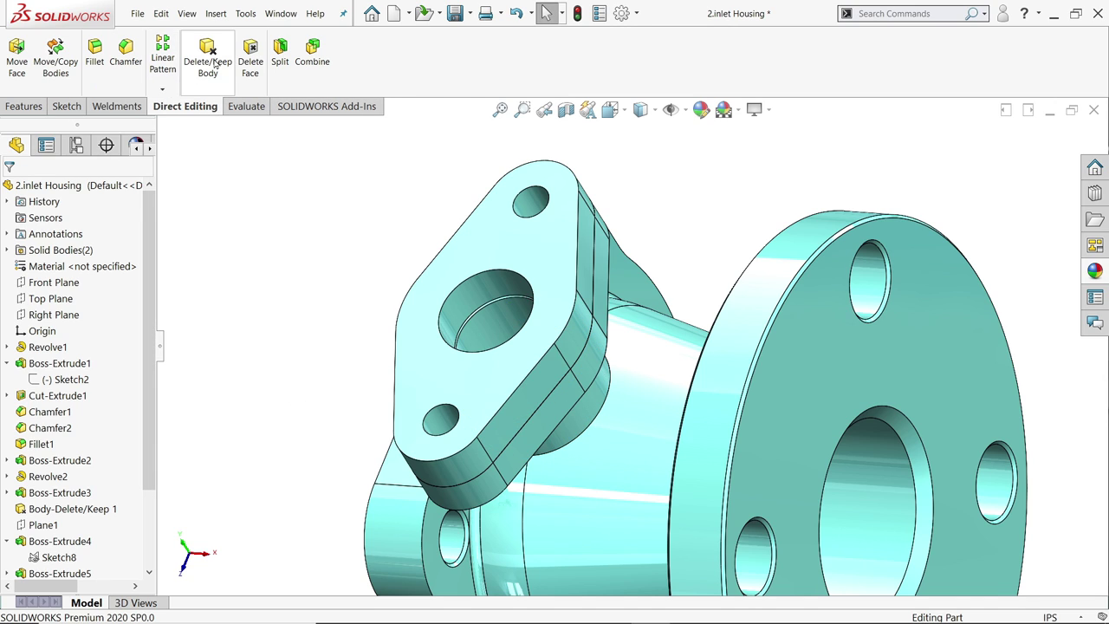
left_click(214, 65)
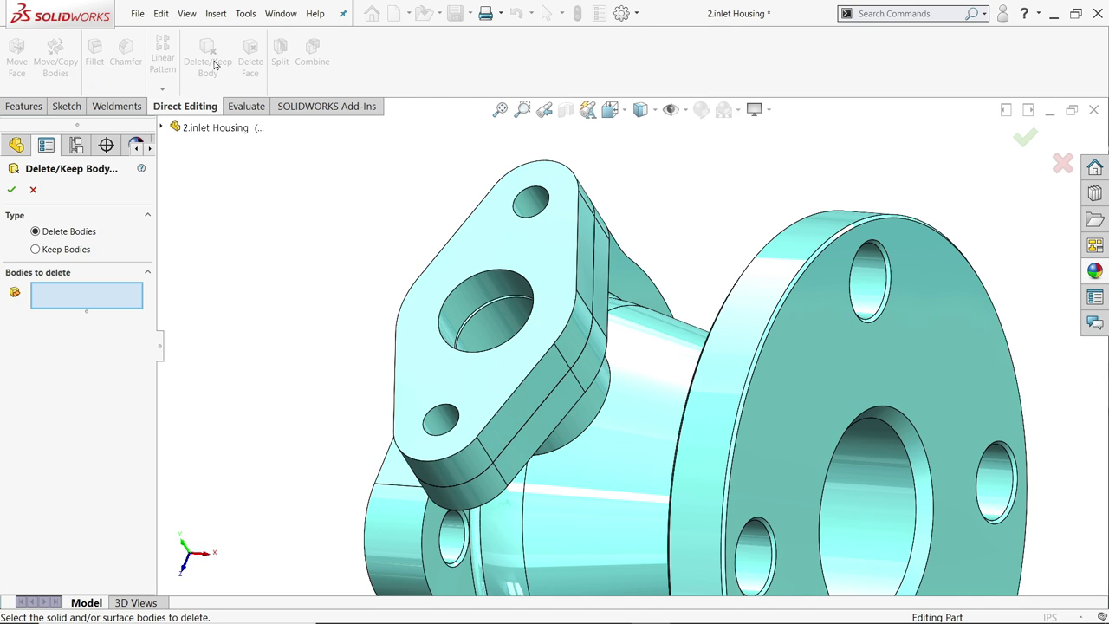
left_click(718, 451)
left_click(12, 191)
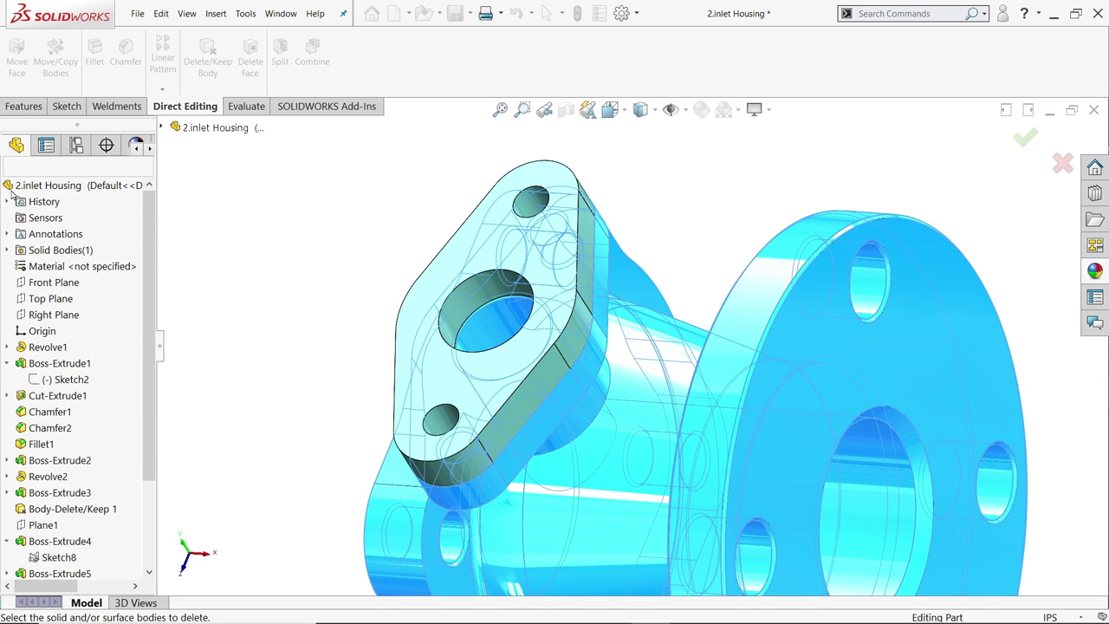
Step: Save the part as '3.Thermostat flange'
left_click(472, 14)
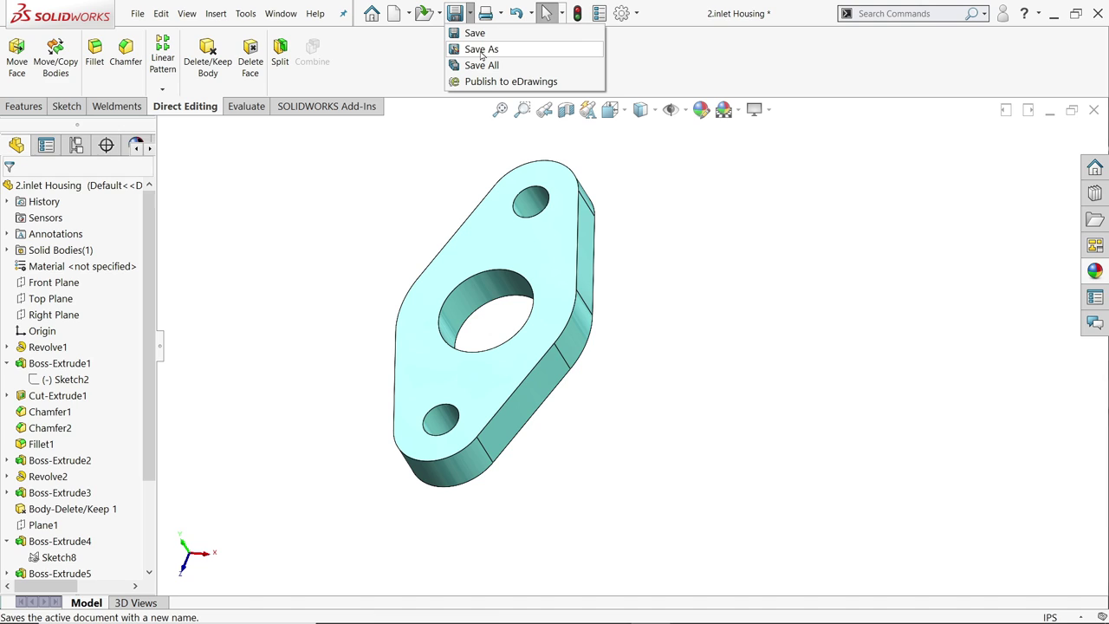
left_click(481, 50)
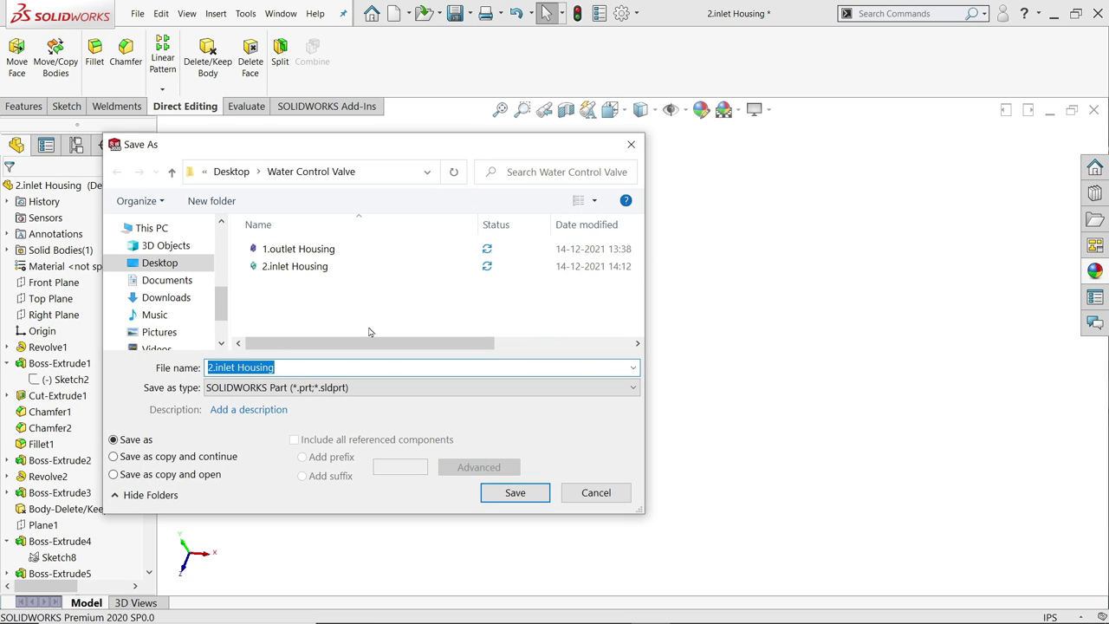
type("3.Thermostat fla")
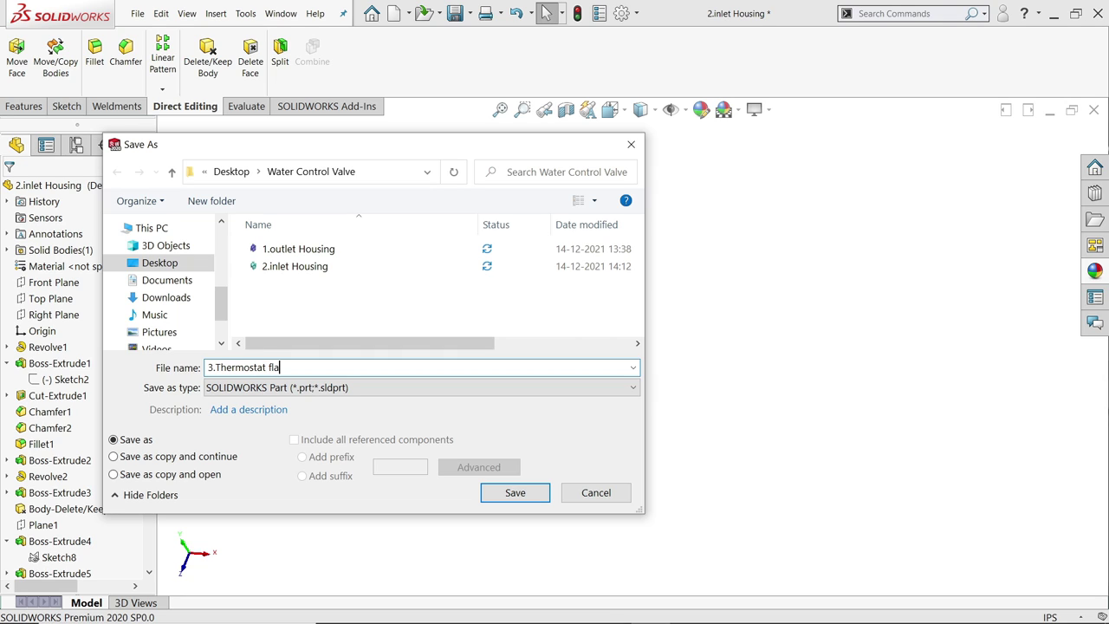
type("nge")
key("Return")
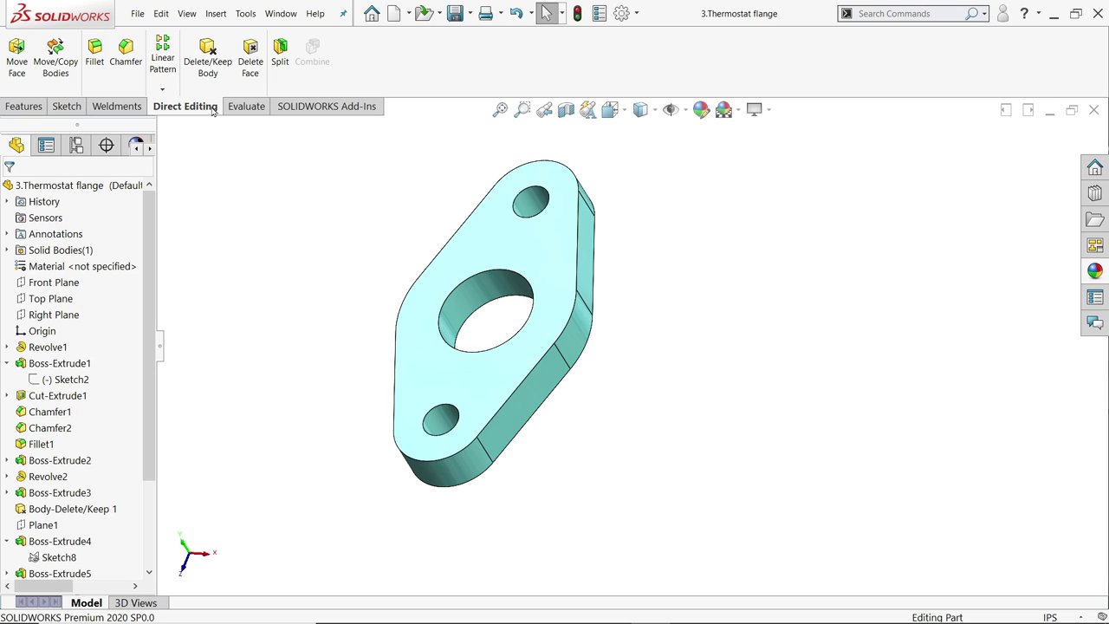
left_click(24, 106)
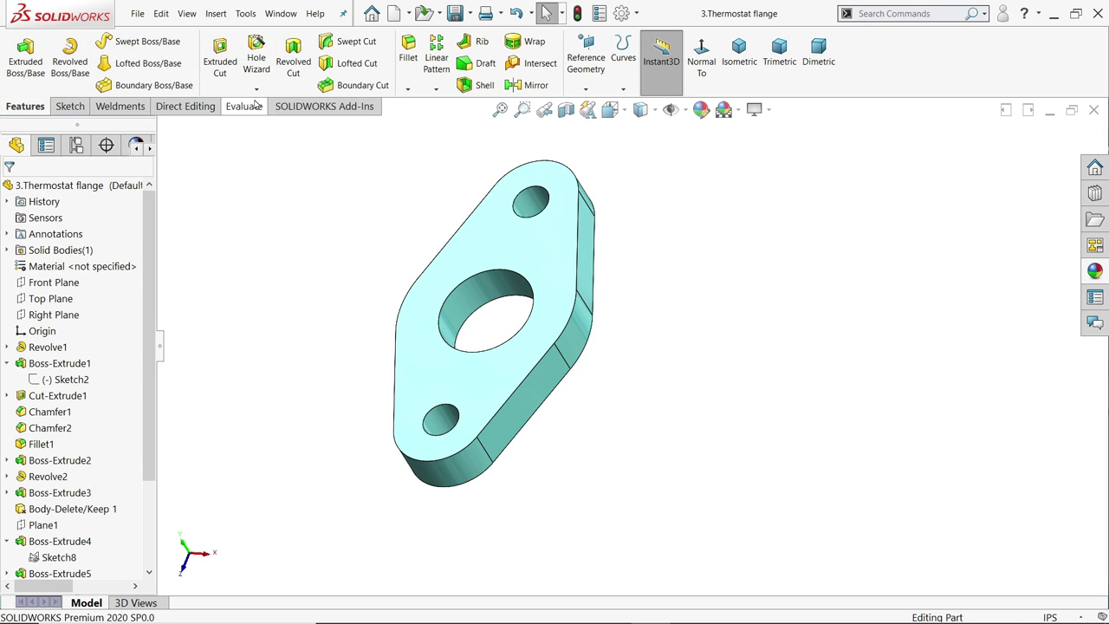
Step: Chamfer the large centre hole and both small holes at 0.032in × 45°
left_click(407, 88)
left_click(429, 120)
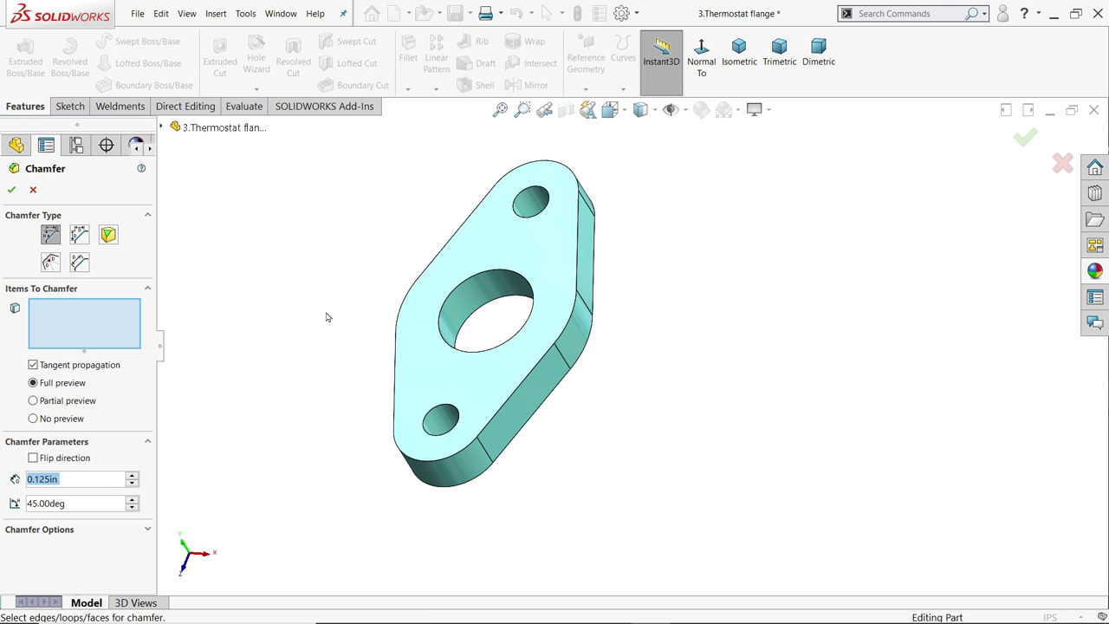
type("0.032")
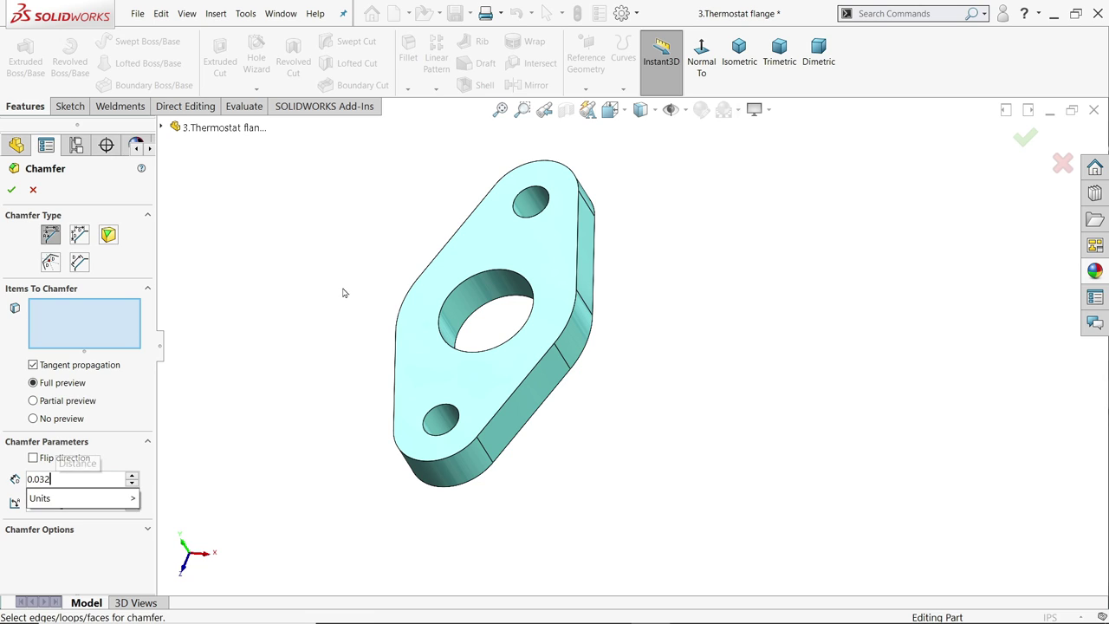
key("Return")
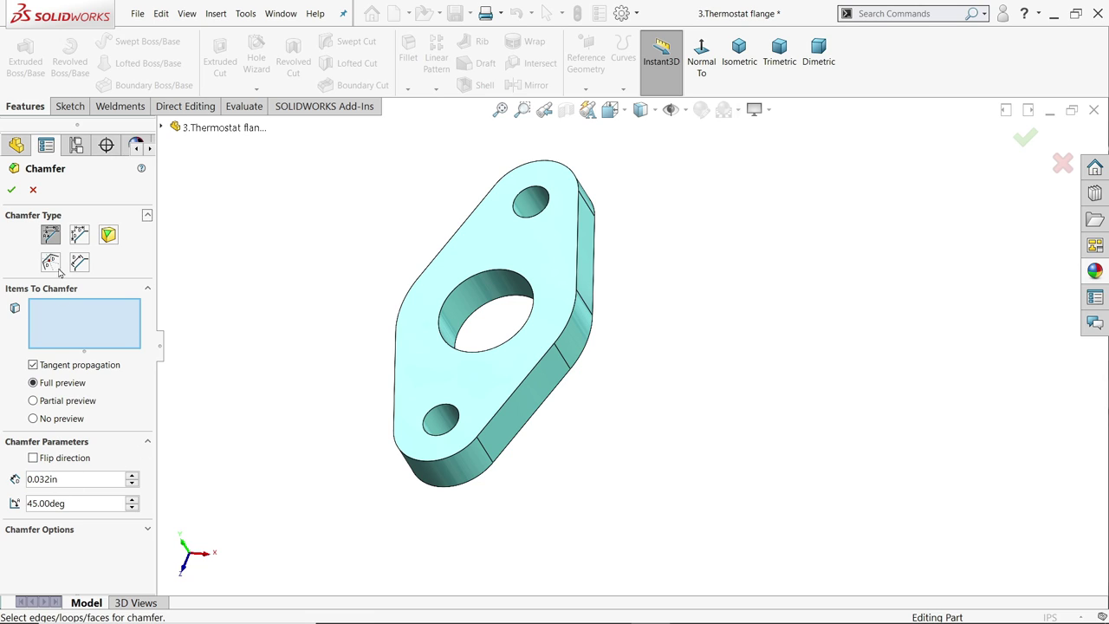
left_click(474, 301)
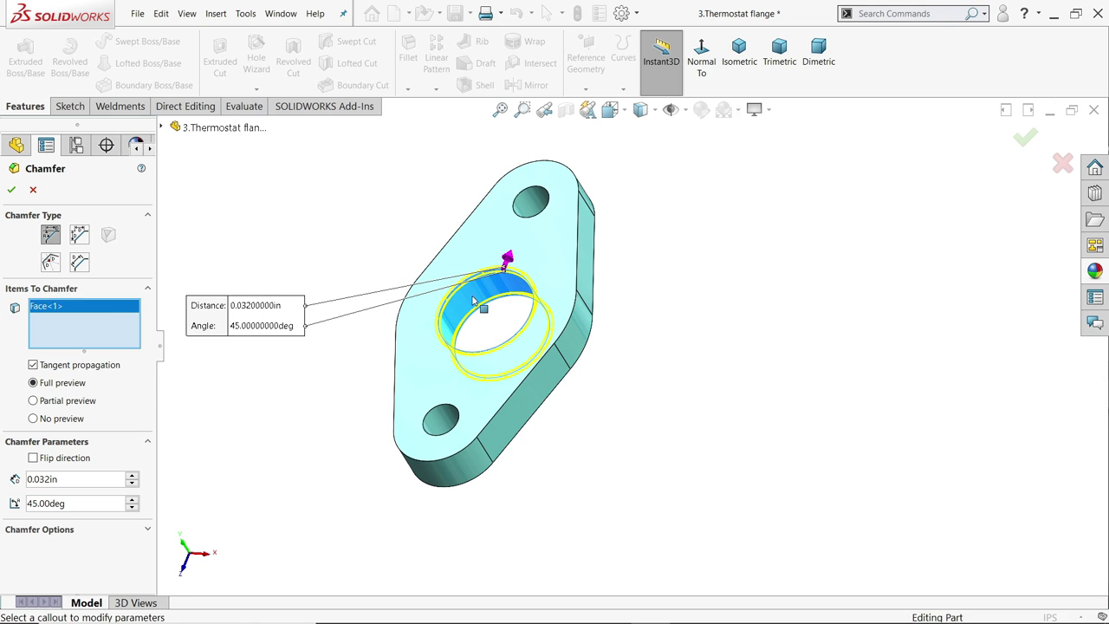
left_click(529, 206)
left_click(437, 425)
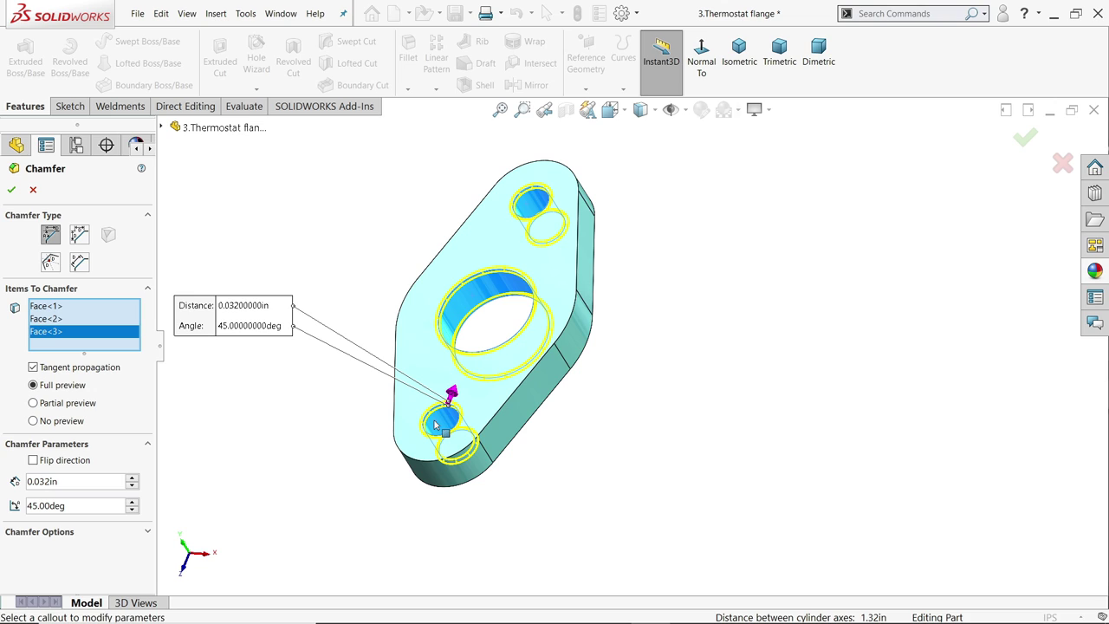
left_click(13, 192)
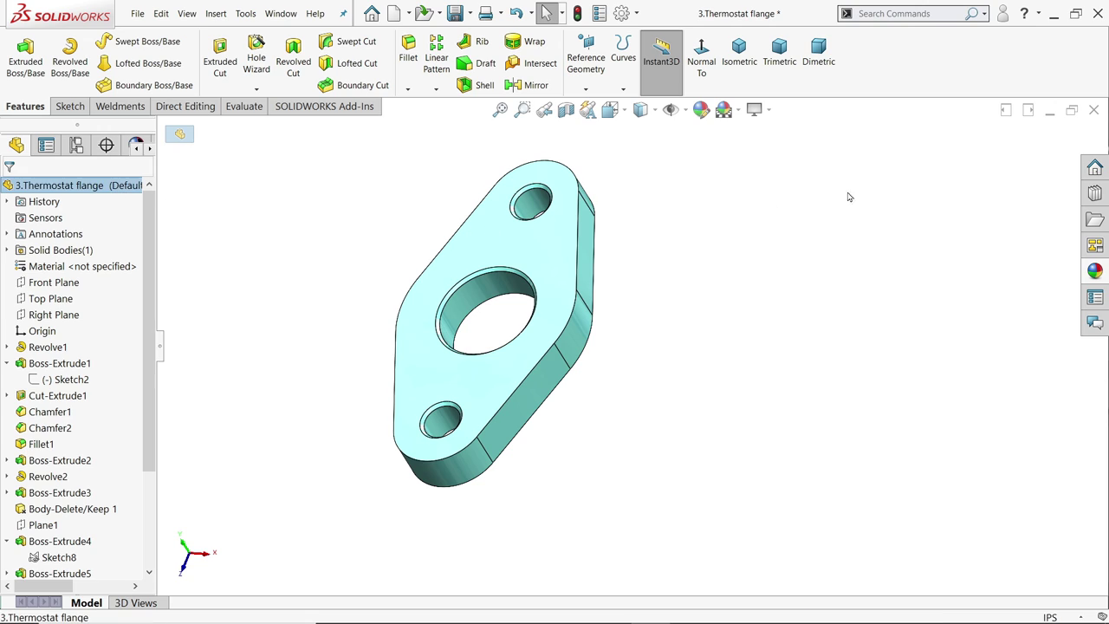
Step: Give the thermostat flange an orange appearance from the palette and save the part
left_click(701, 109)
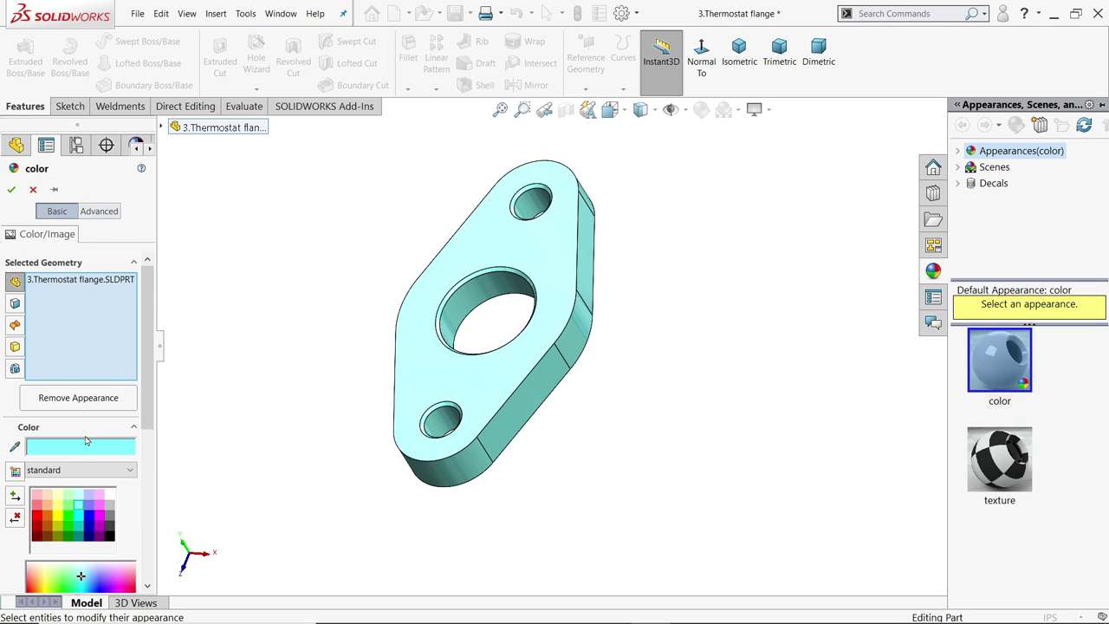
left_click(48, 520)
left_click(49, 509)
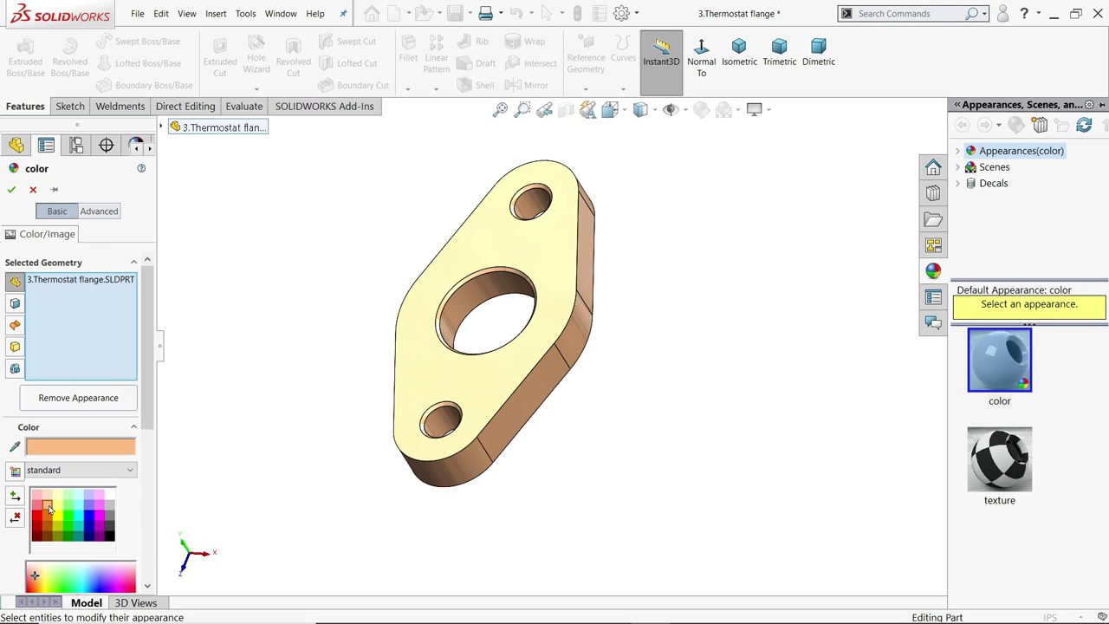
left_click(46, 515)
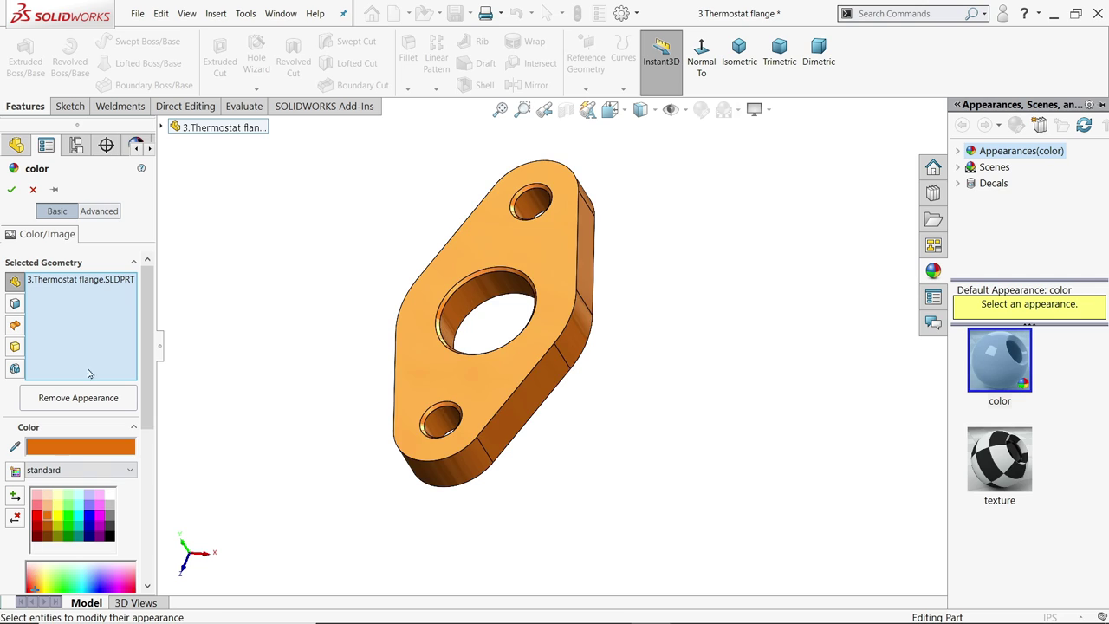
left_click(11, 189)
left_click(454, 12)
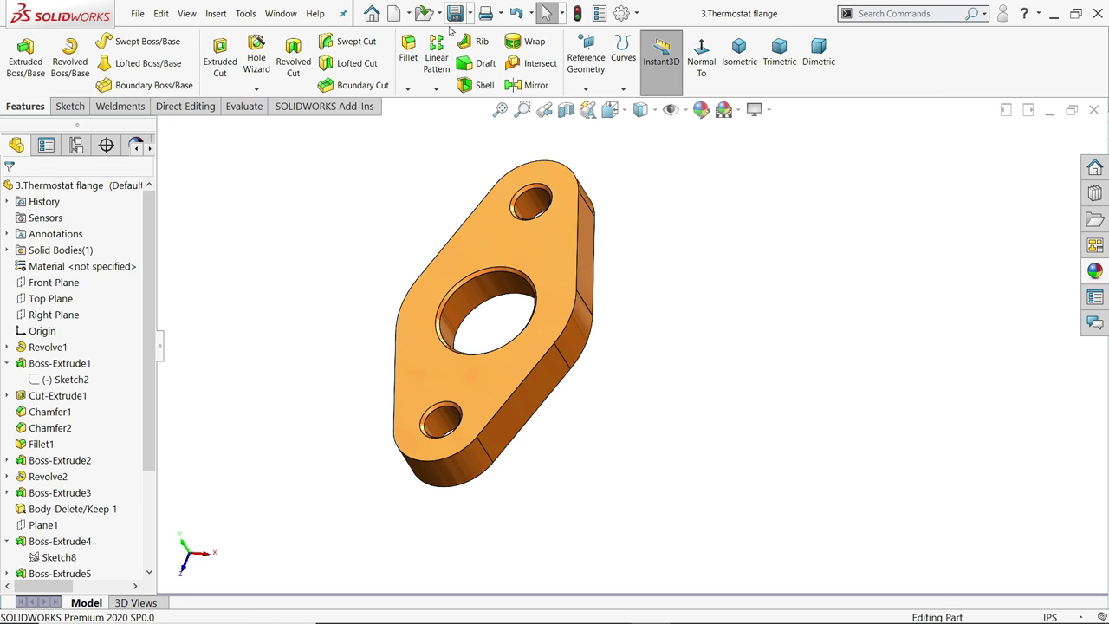
mouse_move(657, 243)
middle_mouse_down()
mouse_move(683, 266)
mouse_move(656, 228)
mouse_move(651, 270)
mouse_move(658, 240)
mouse_move(664, 250)
middle_mouse_up()
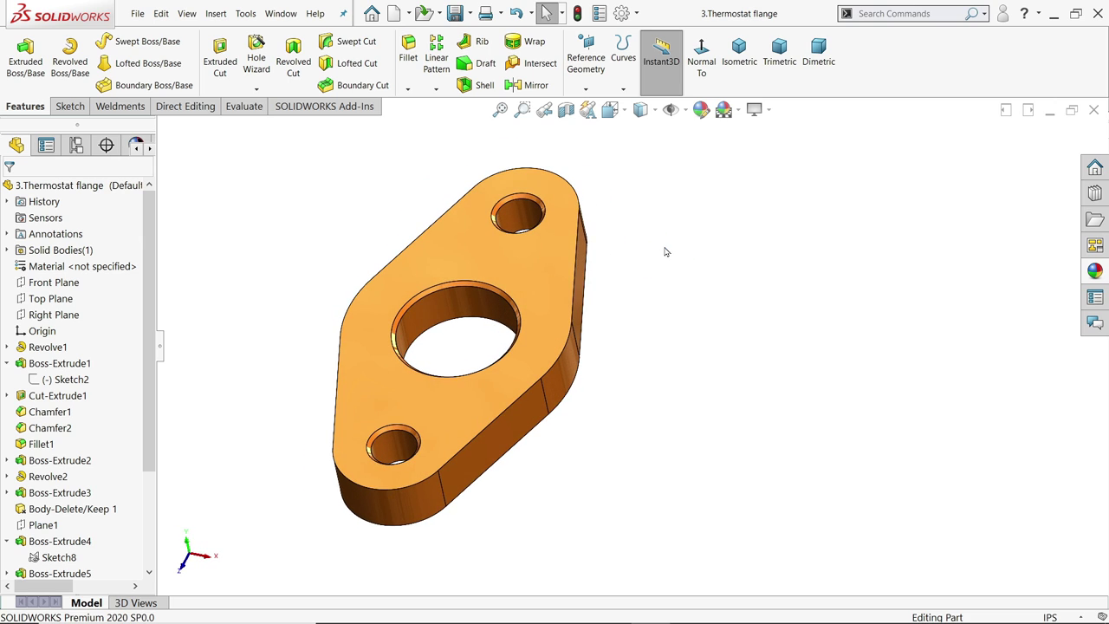
Step: Study the 4.Ball Valve Sub detail in Photos, then minimize it to show the empty Part2
key("alt+Tab")
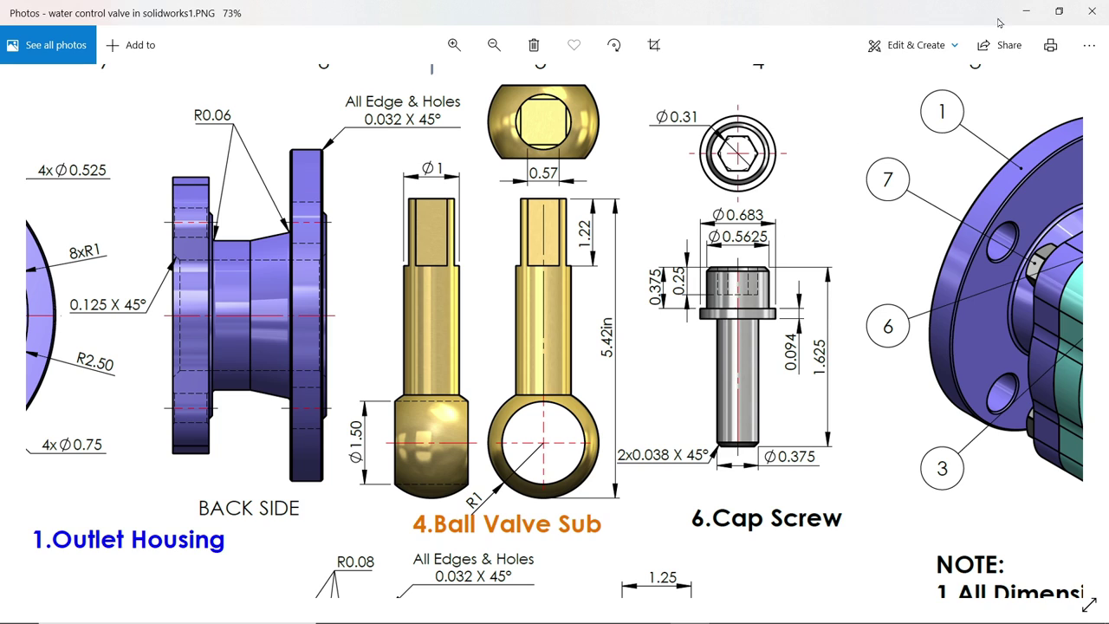
left_click(1026, 11)
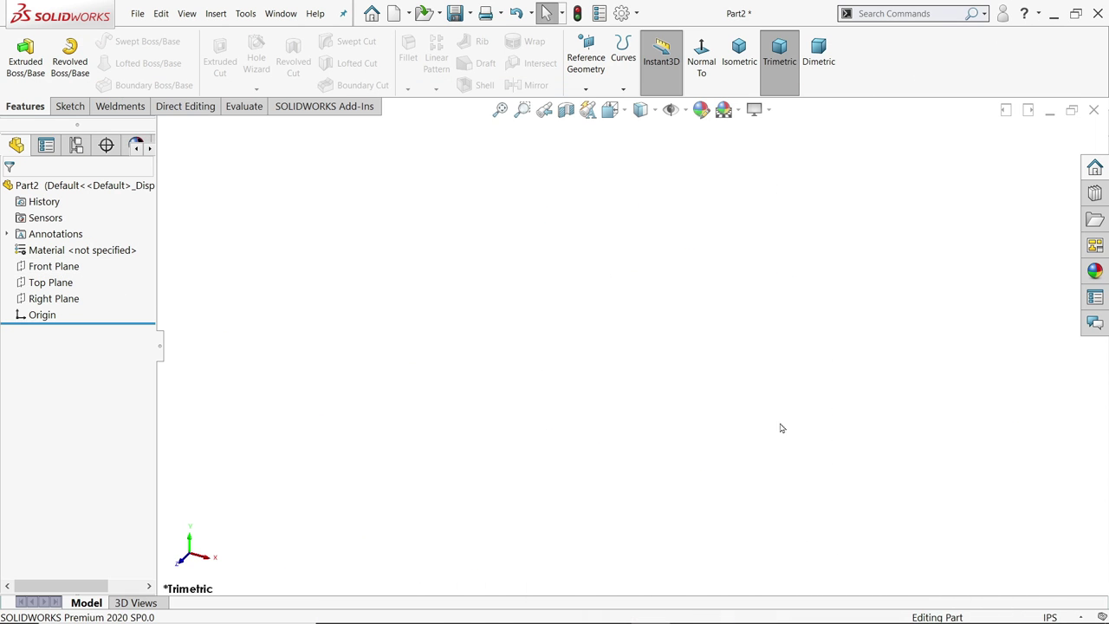
Step: On the Front Plane, draw the stem outline: two vertical lines joined by a short top line
left_click(54, 266)
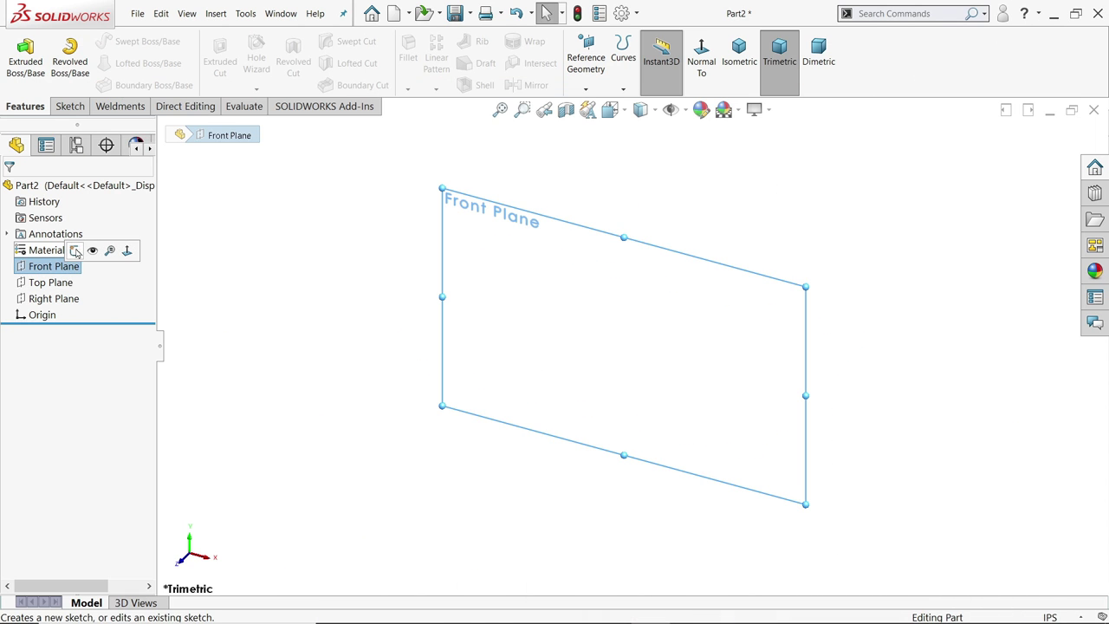
left_click(77, 253)
left_click(93, 41)
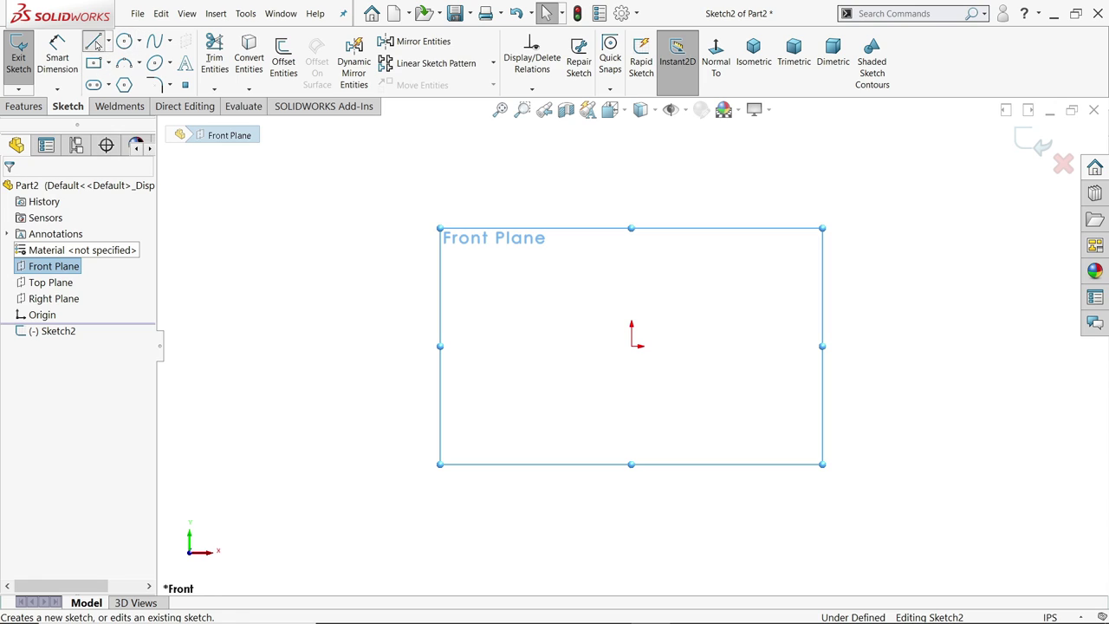
left_click(631, 346)
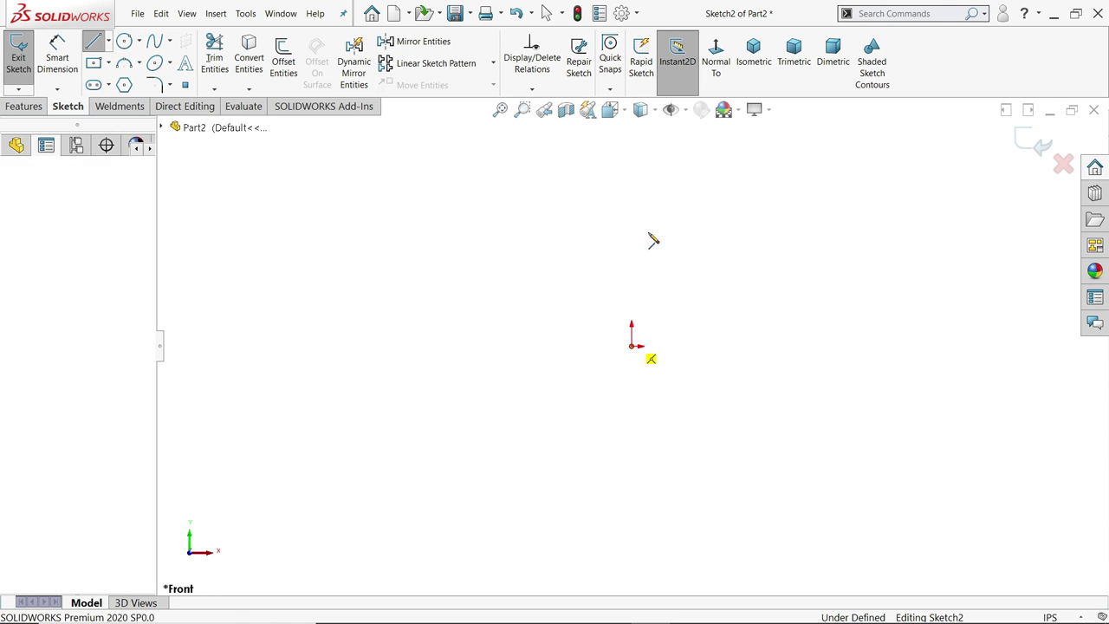
left_click(643, 149)
left_click(636, 136)
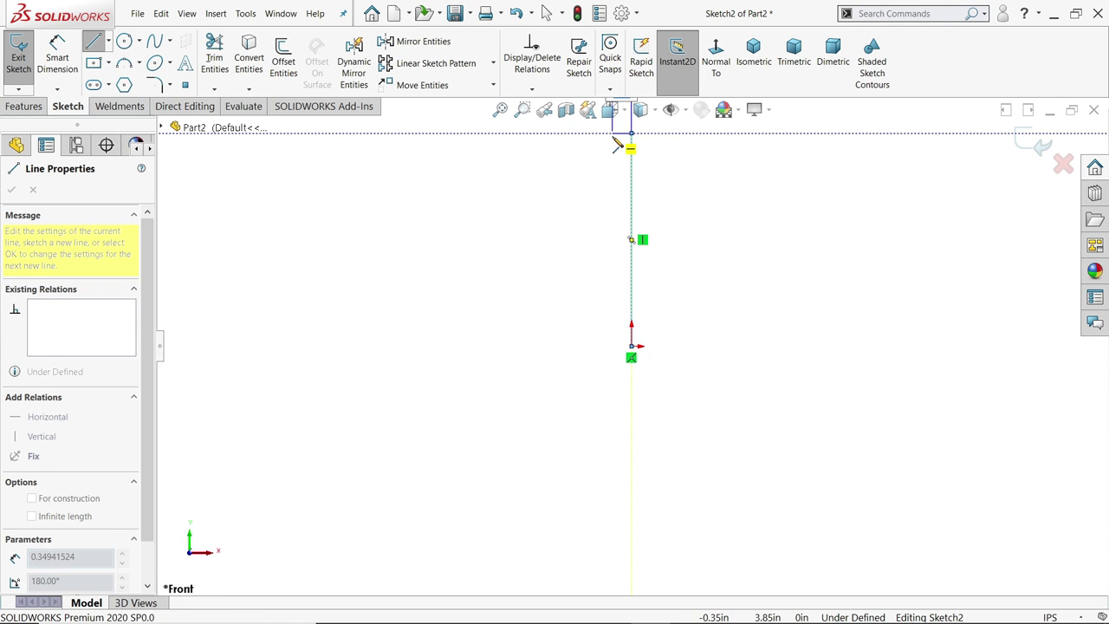
left_click(608, 135)
left_click(608, 281)
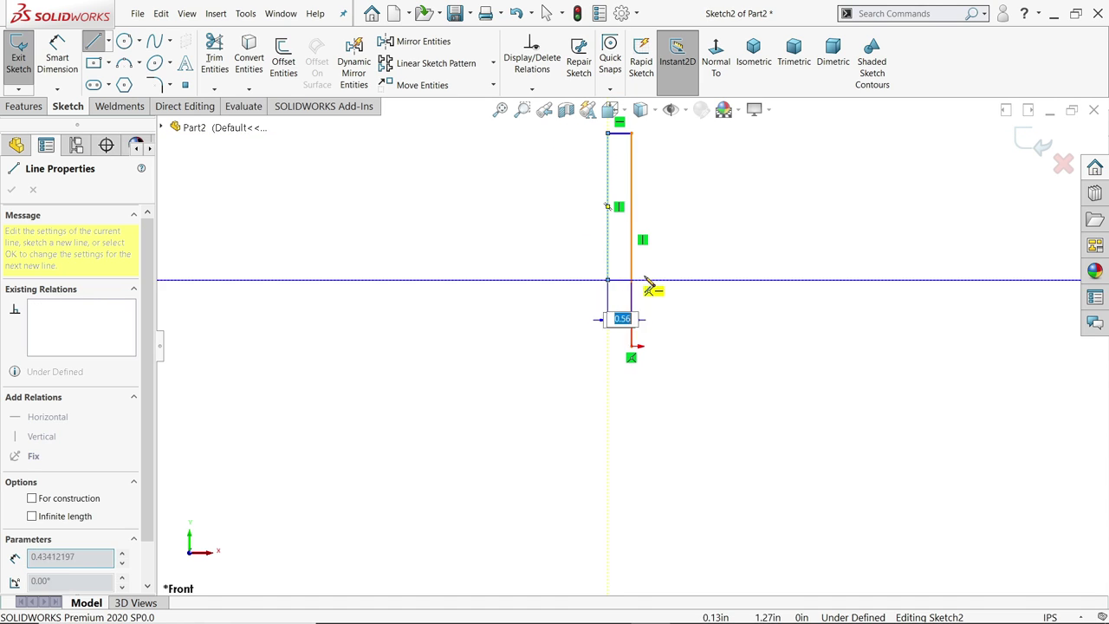
right_click(650, 232)
left_click(694, 282)
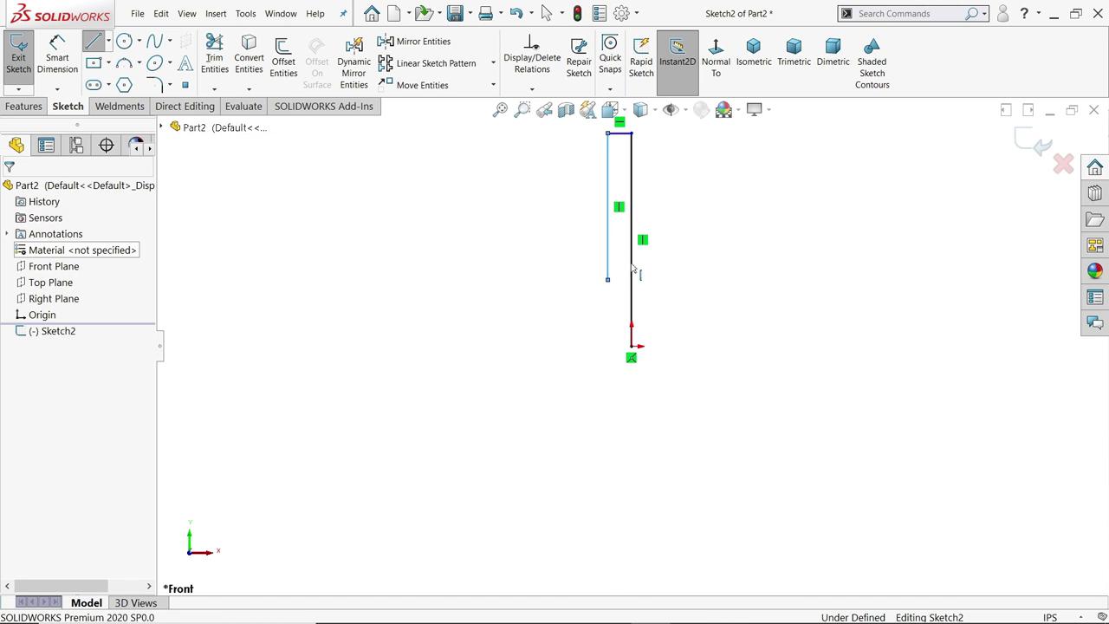
Step: Add a circle through the origin and trim it to a ball arc at the stem base
left_click(124, 41)
scroll(639, 306, "down", 2)
left_click(625, 304)
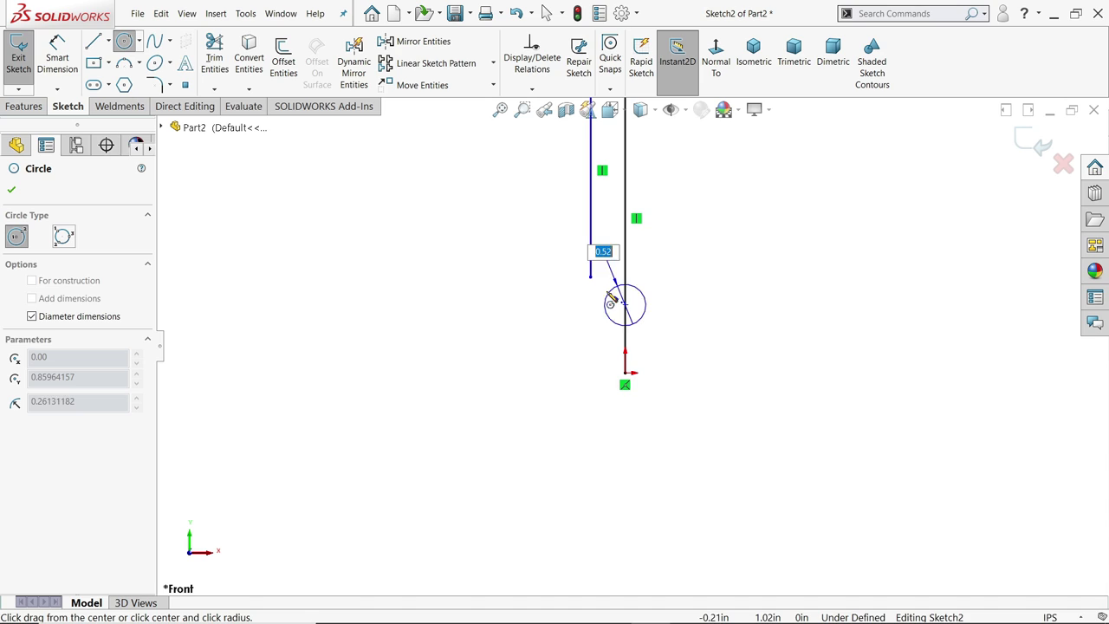
left_click(624, 373)
right_click(747, 294)
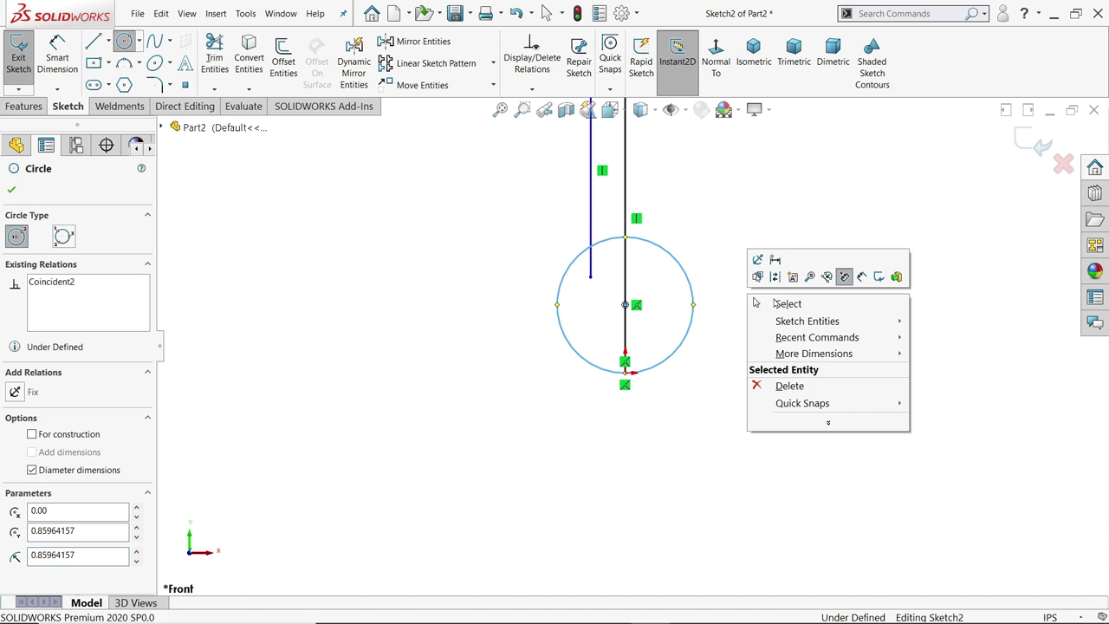
left_click(768, 302)
scroll(768, 302, "up", 2)
scroll(660, 216, "down", 2)
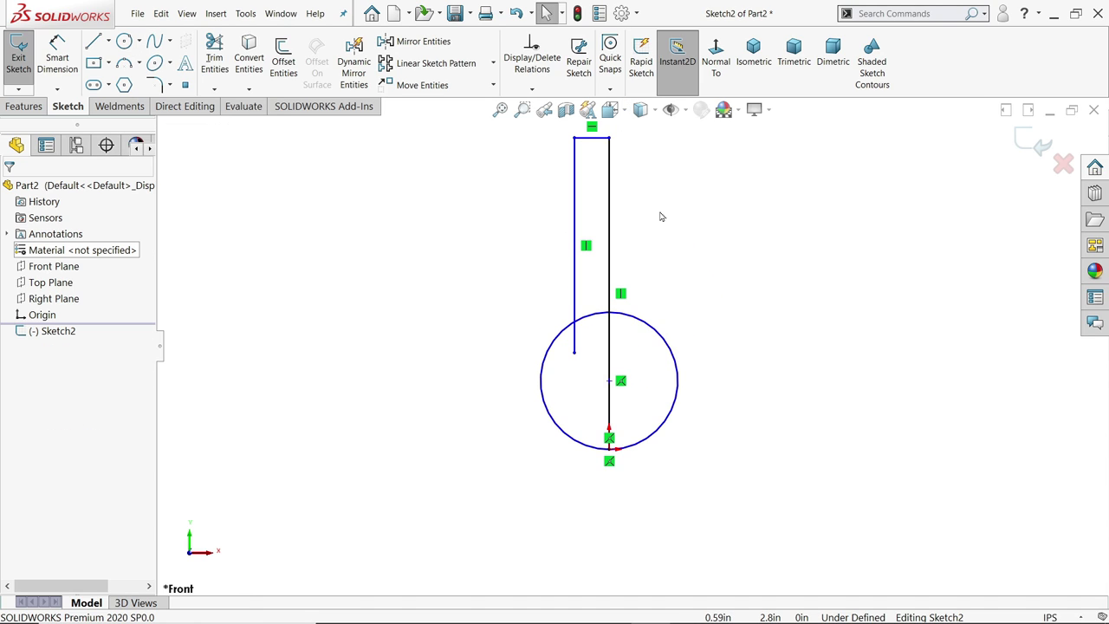
left_click(214, 57)
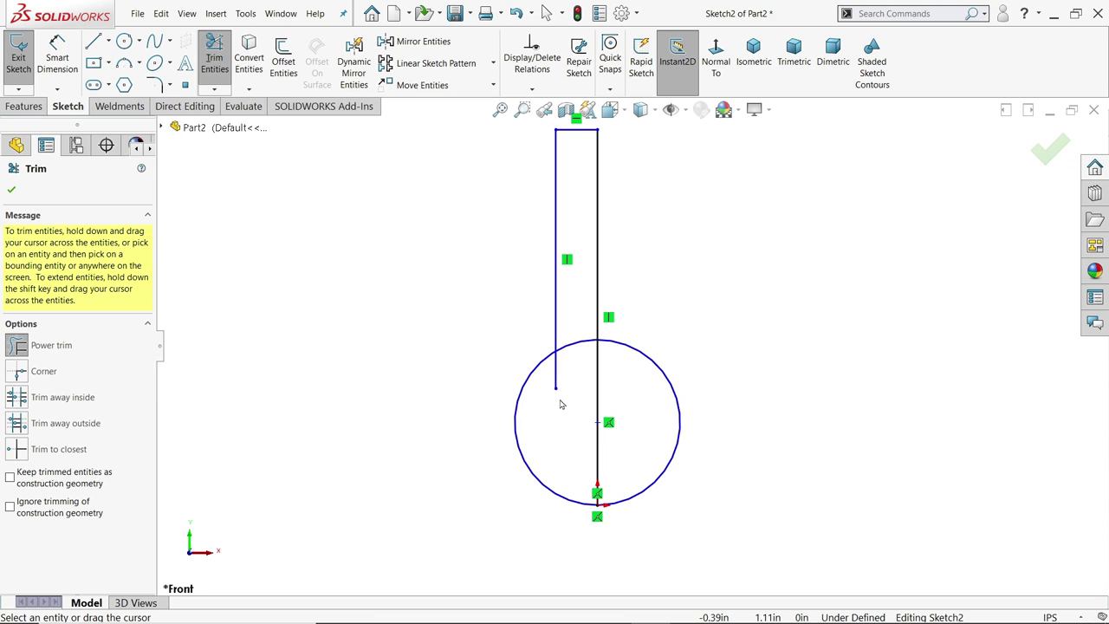
left_click_drag(669, 337, 653, 370)
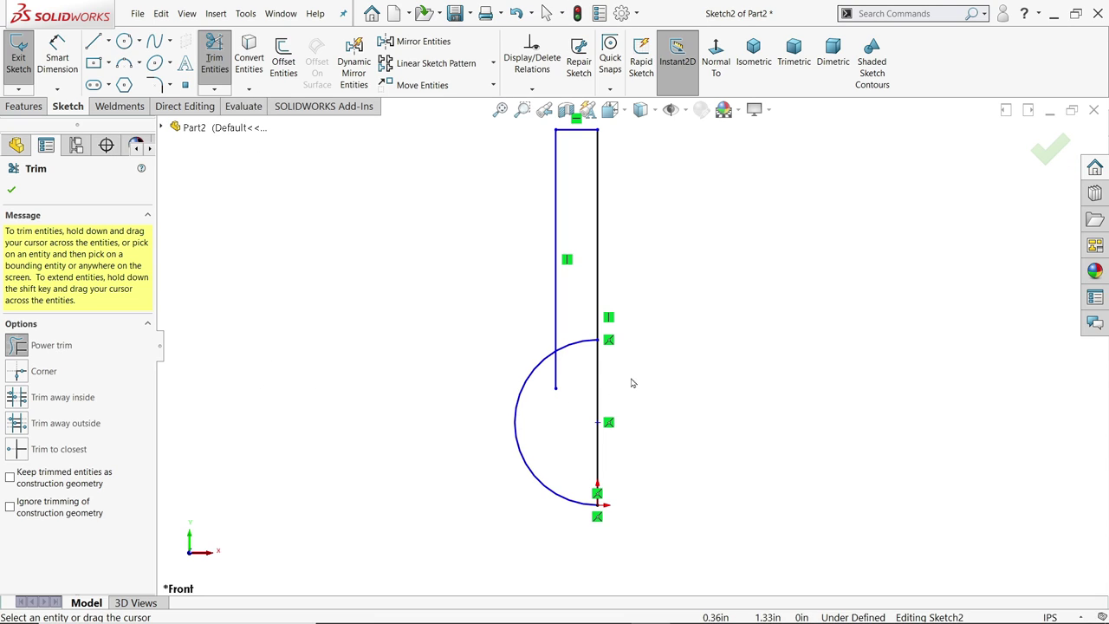
mouse_move(571, 327)
left_mouse_down()
mouse_move(571, 364)
mouse_move(555, 378)
left_mouse_up()
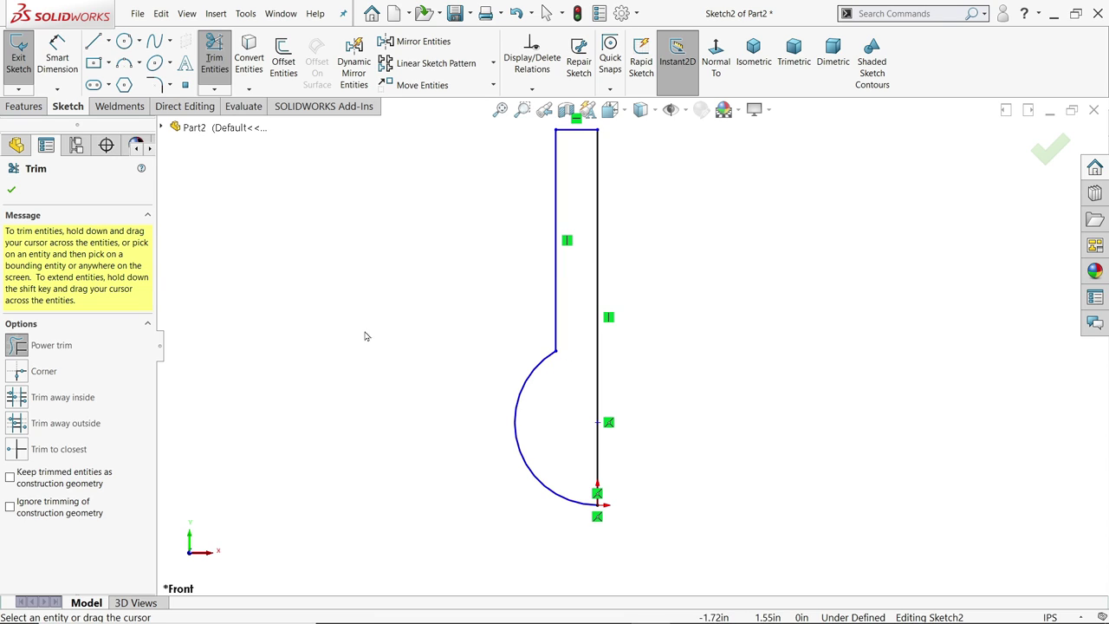
left_click(11, 189)
Step: Dimension the profile: height 5.42, top width 0.50, and arc radius R1.00
left_click(59, 57)
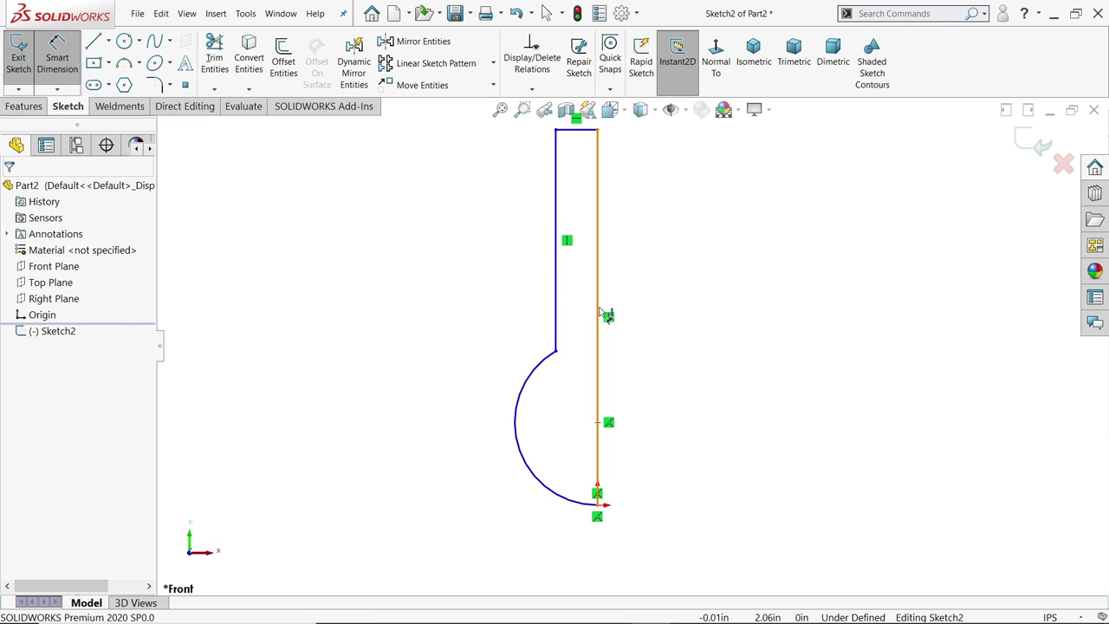
left_click(598, 314)
left_click(720, 317)
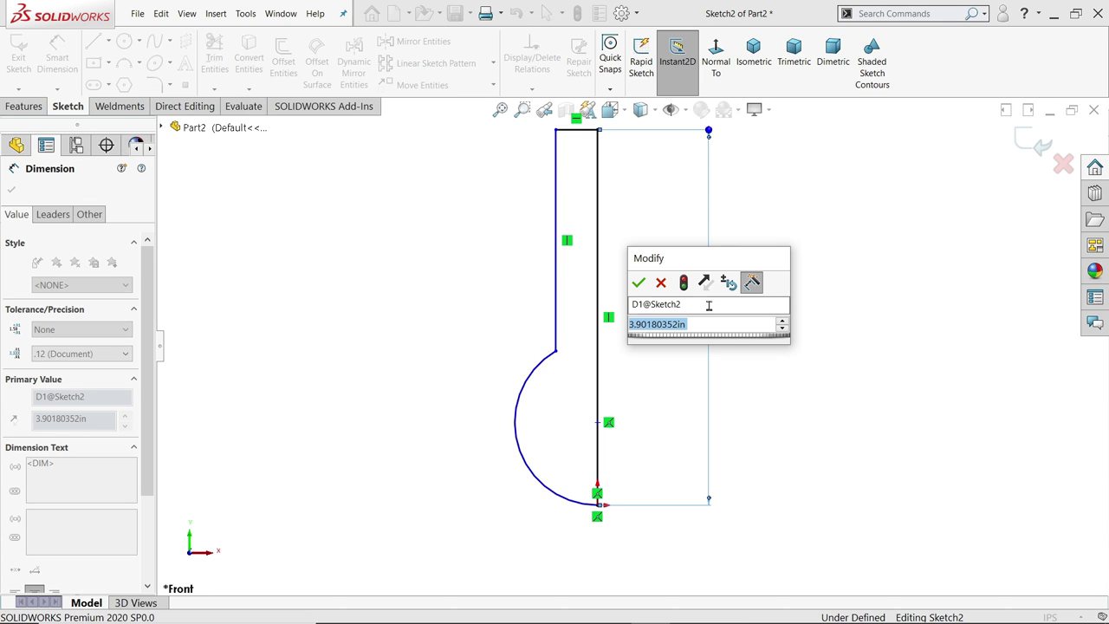
type("5.42")
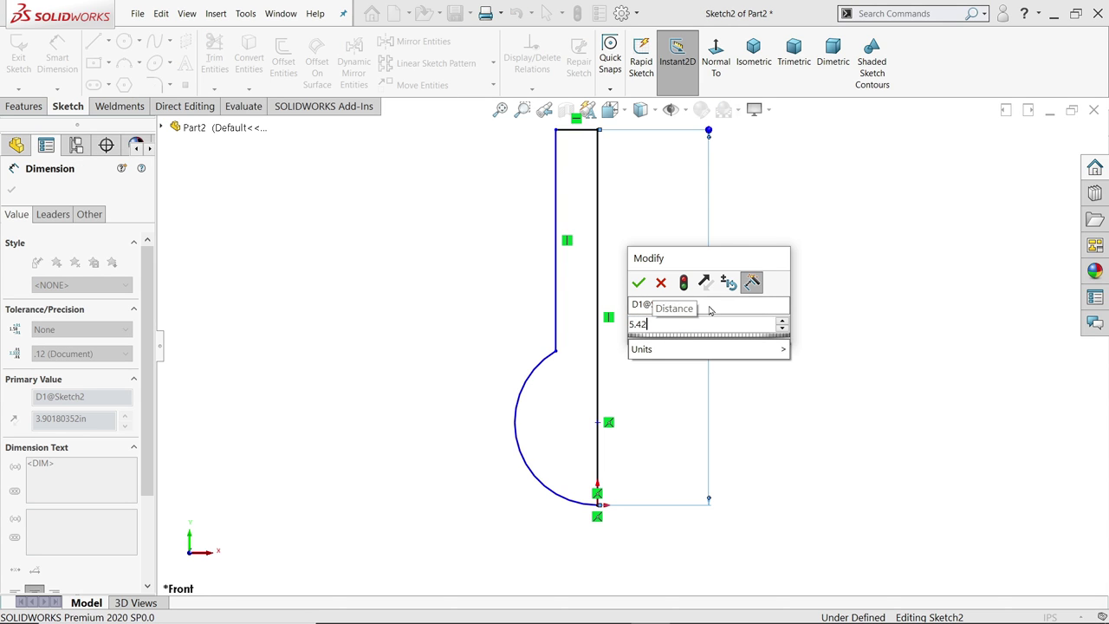
key("Return")
scroll(568, 204, "down", 2)
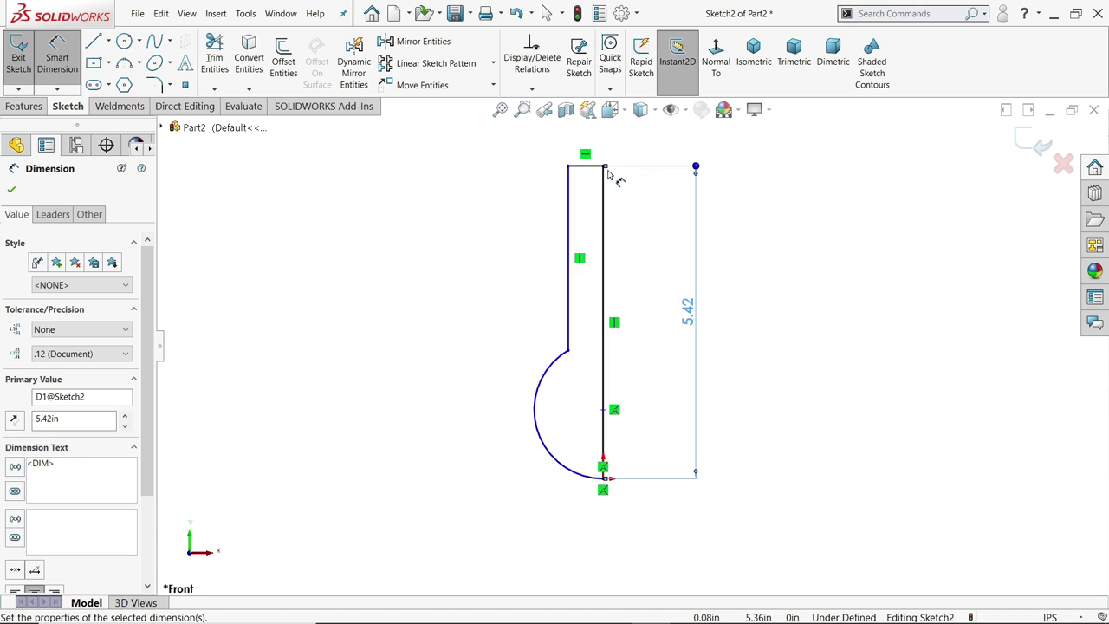
left_click(585, 180)
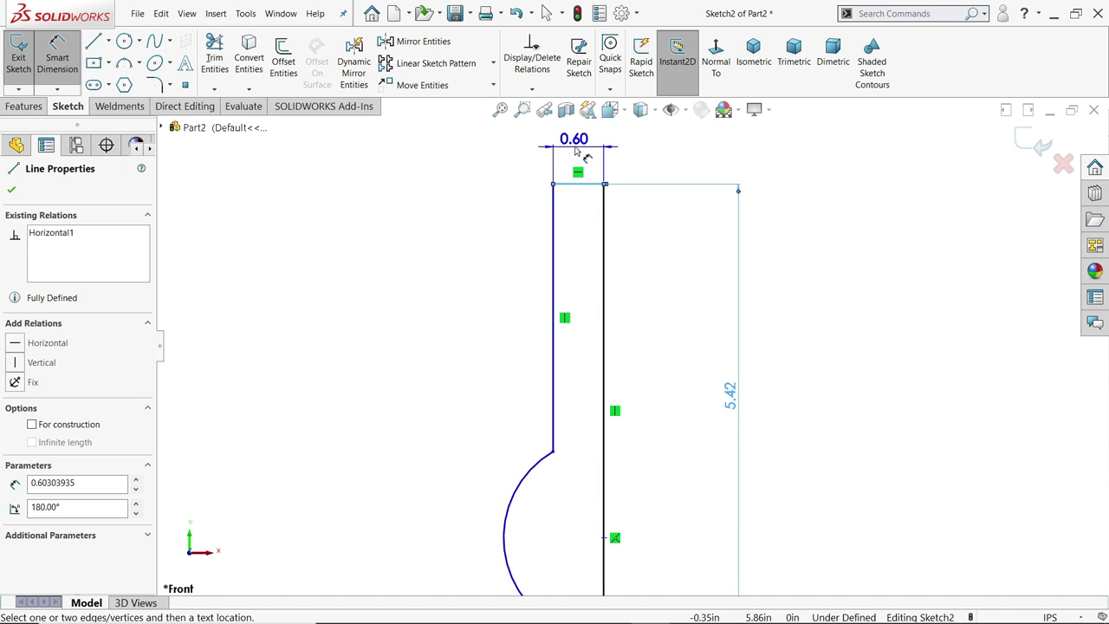
left_click(576, 143)
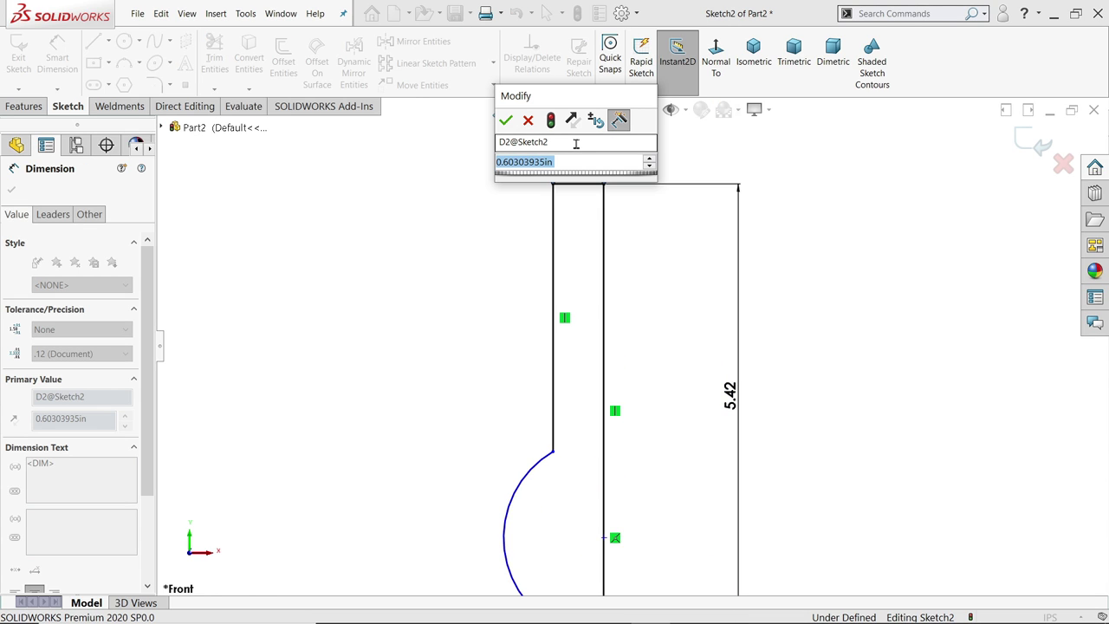
type("0.5")
key("Return")
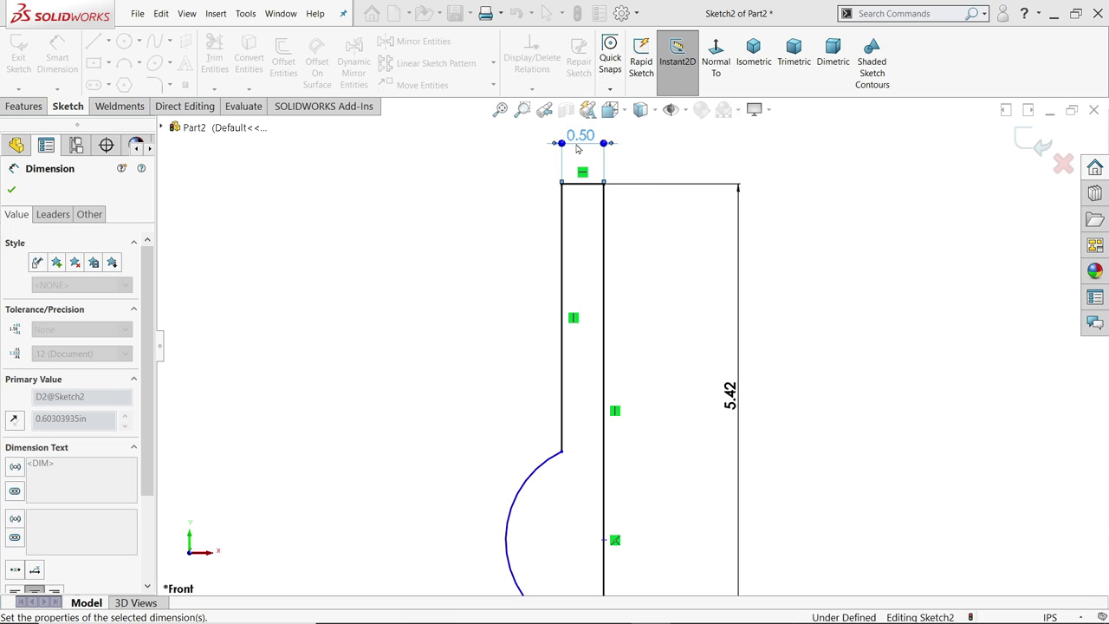
scroll(615, 495, "up", 5)
scroll(549, 448, "down", 5)
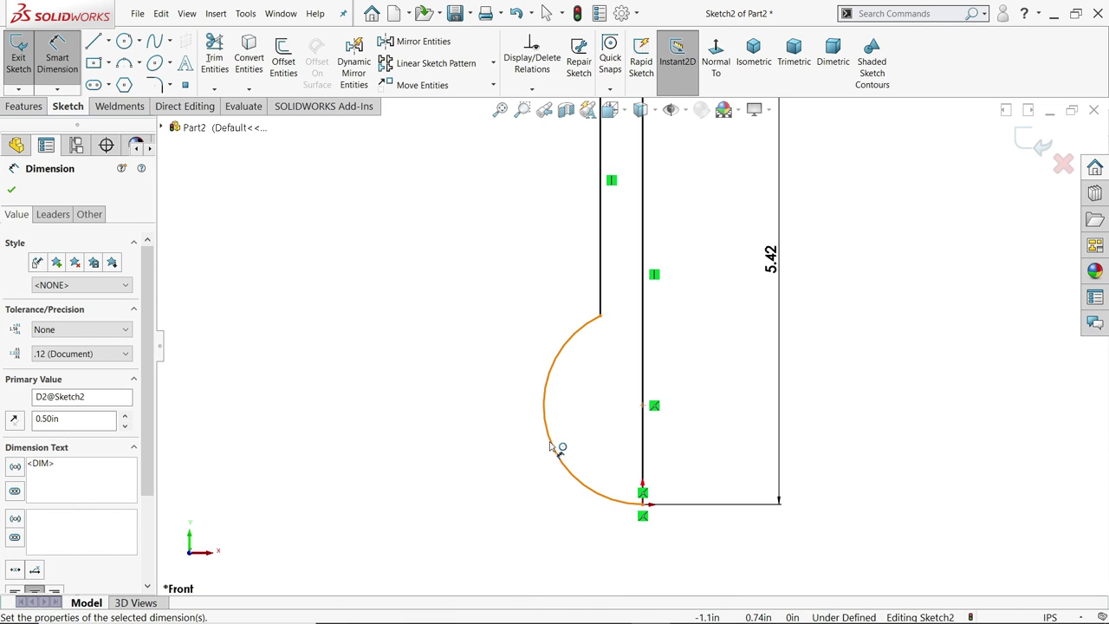
left_click(549, 446)
left_click(492, 462)
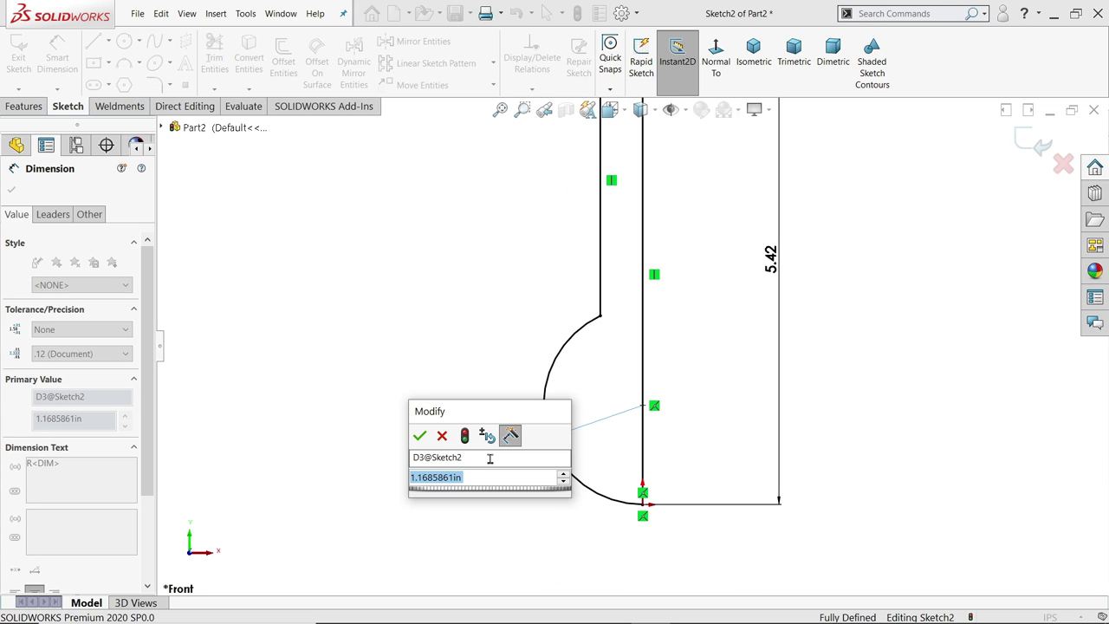
type("1")
key("Return")
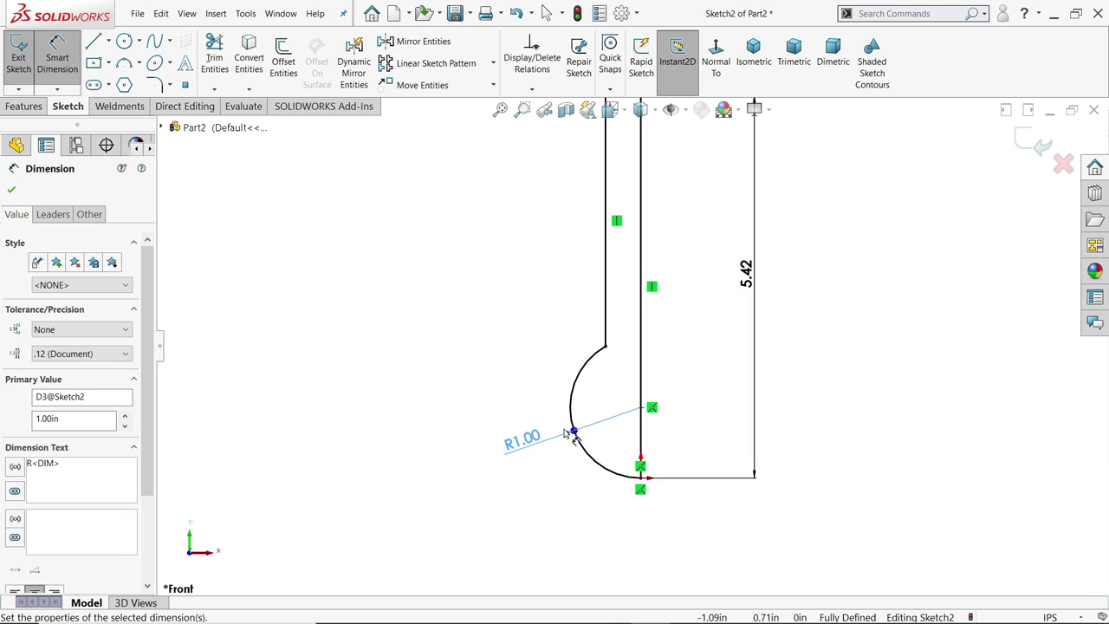
scroll(568, 434, "up", 2)
left_click(42, 106)
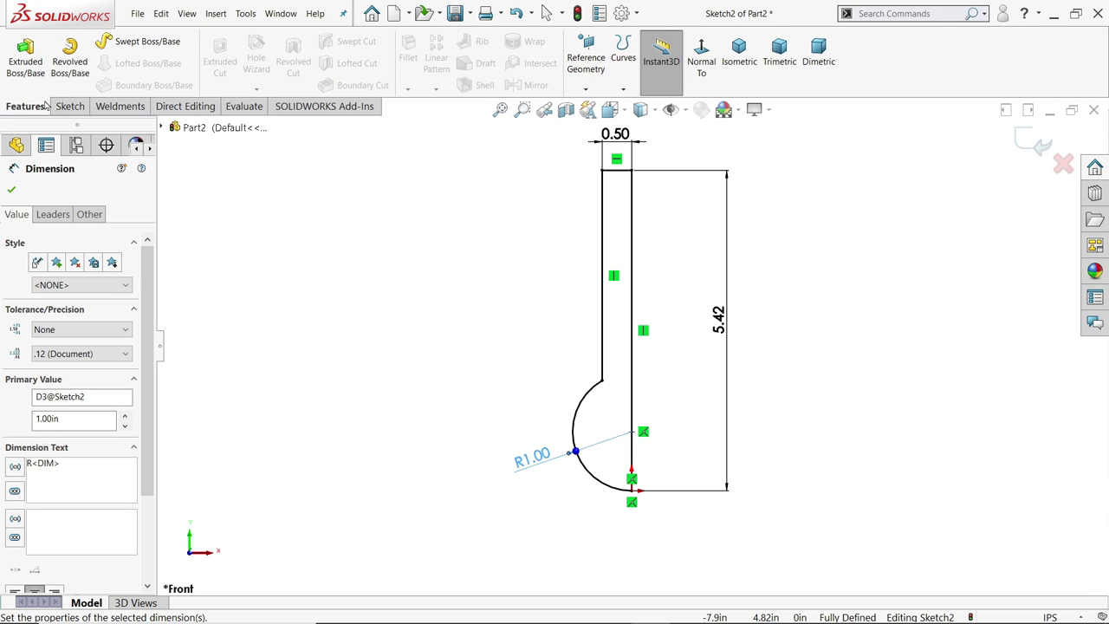
Step: Revolve the profile 360° about its vertical line into a solid, then select the Front Plane
left_click(70, 67)
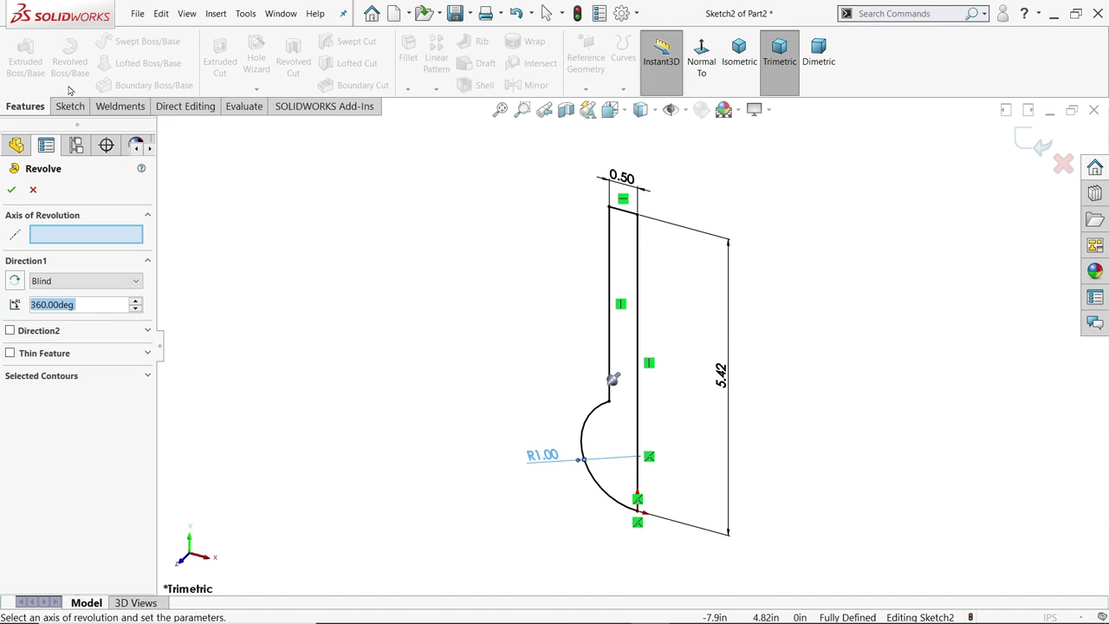
left_click(639, 342)
scroll(663, 452, "down", 2)
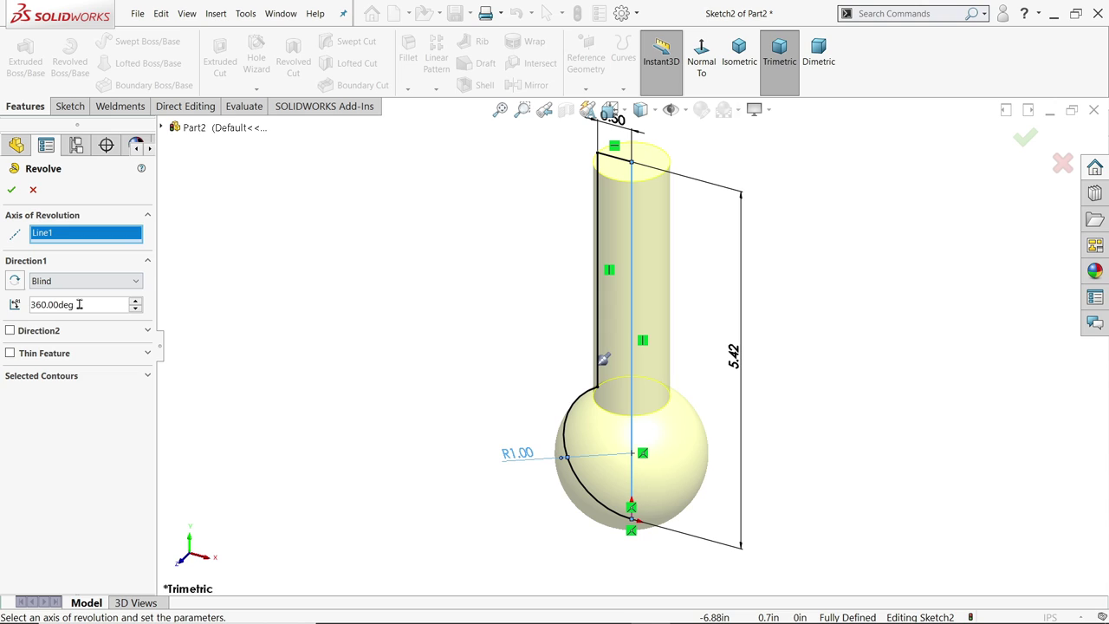
left_click(11, 189)
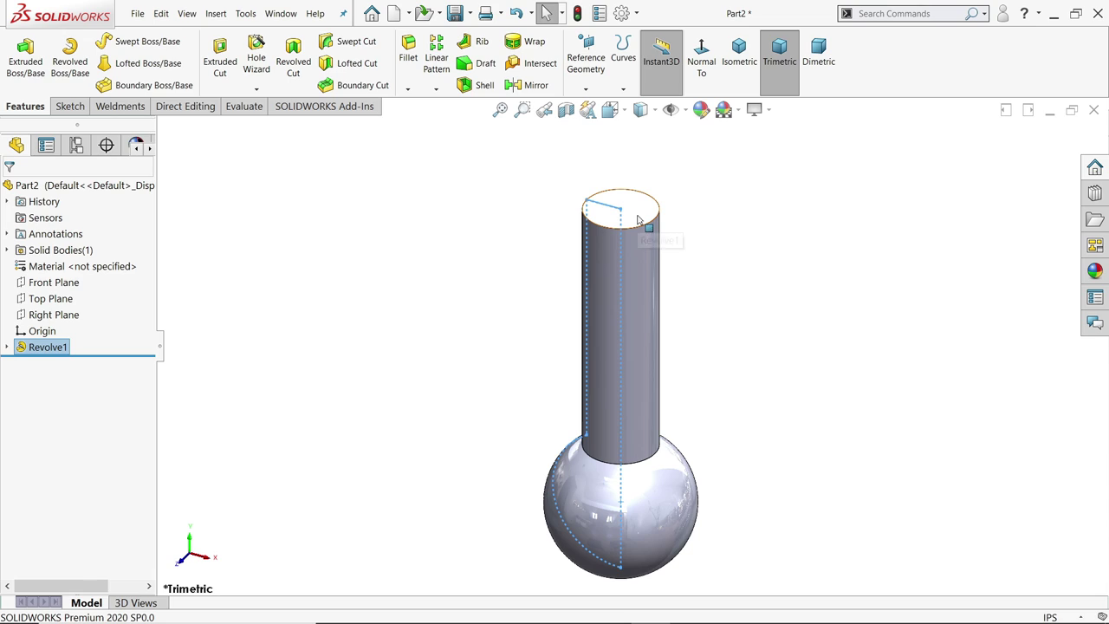
left_click(54, 282)
Step: Sketch a Ø1.50 circle inside the ball on the Front Plane
left_click(90, 264)
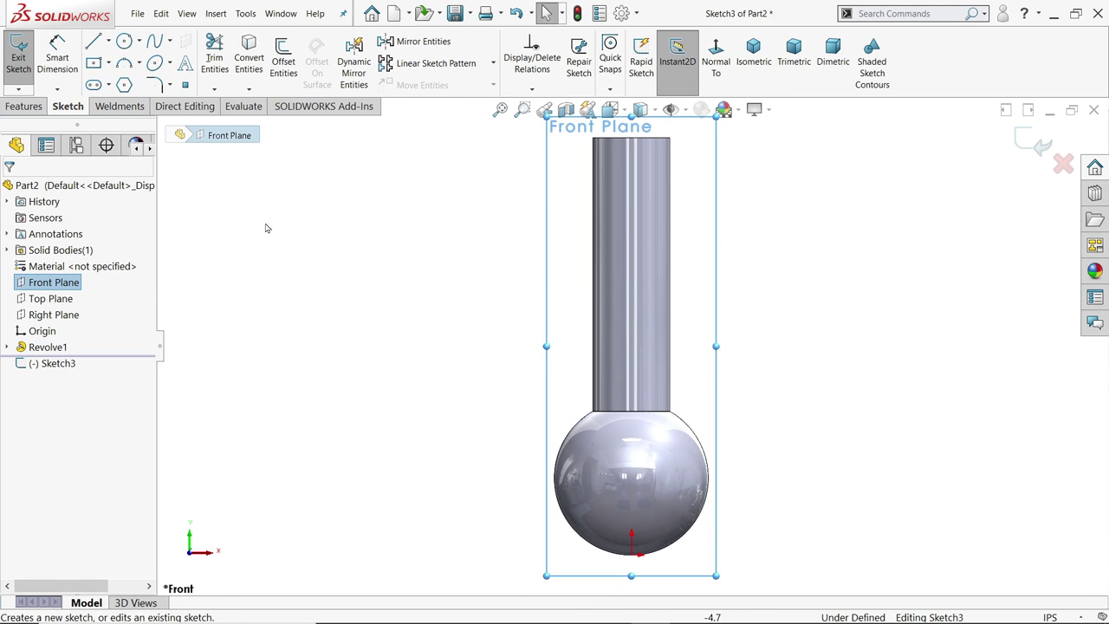
left_click(124, 41)
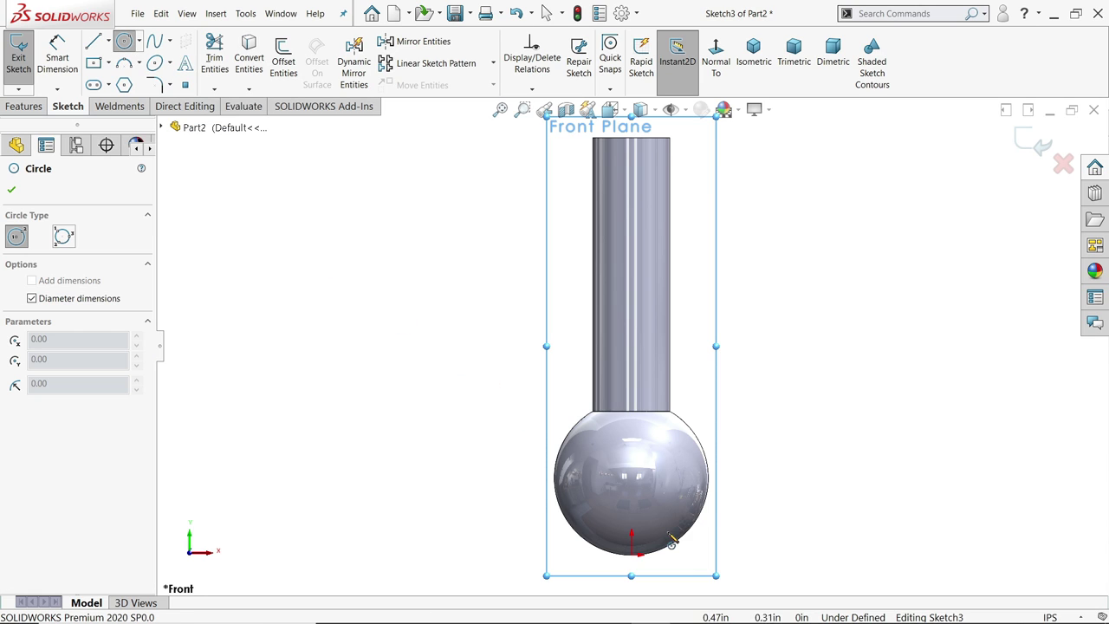
scroll(671, 544, "down", 3)
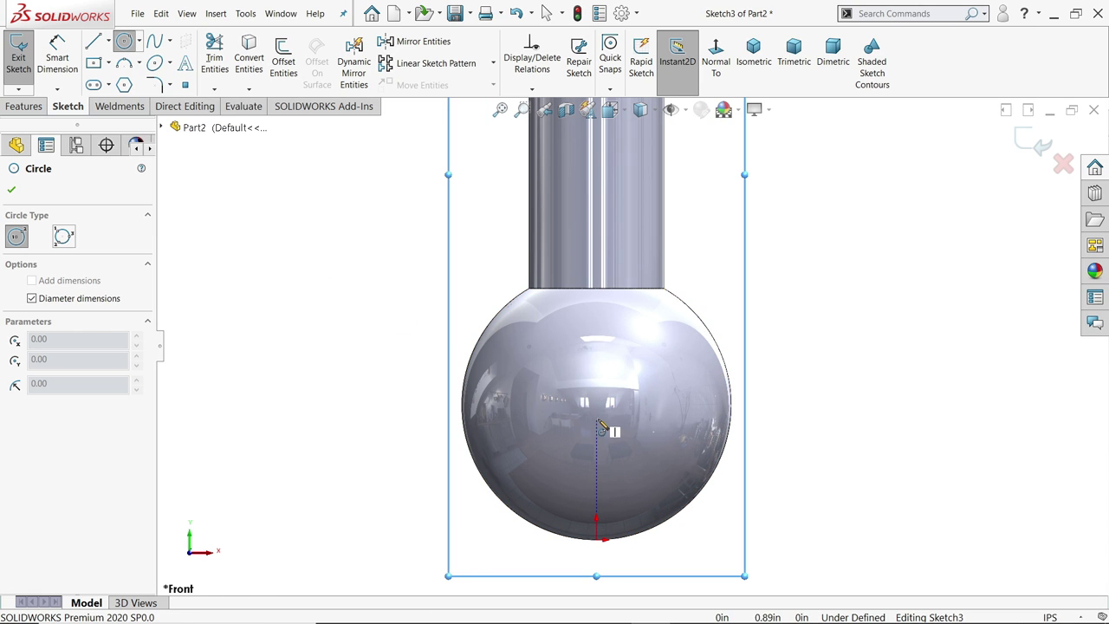
left_click(597, 403)
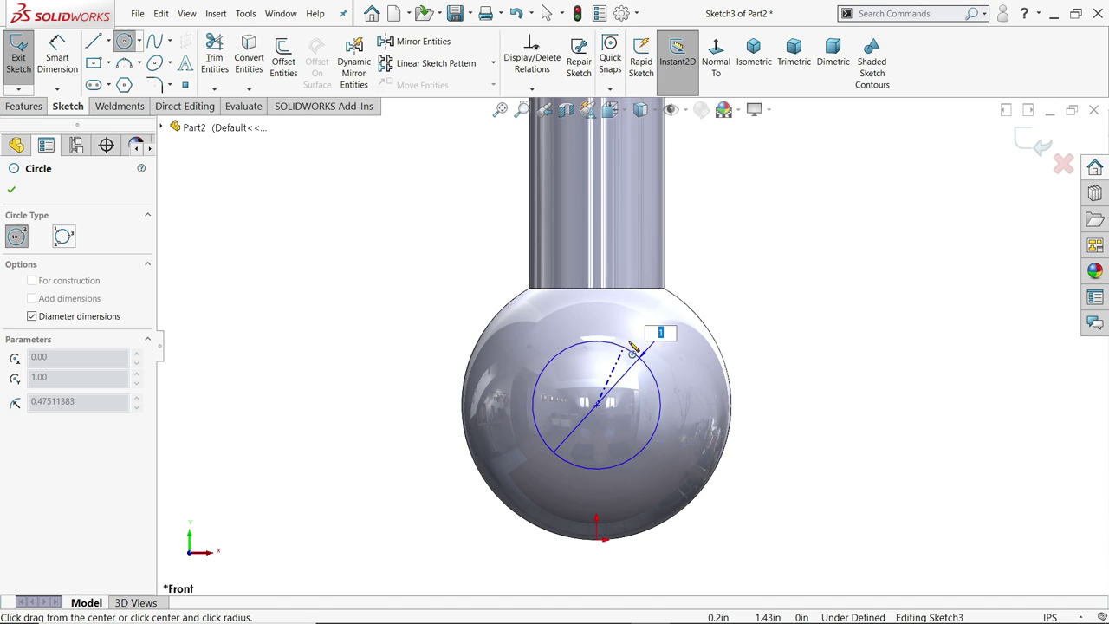
type("1")
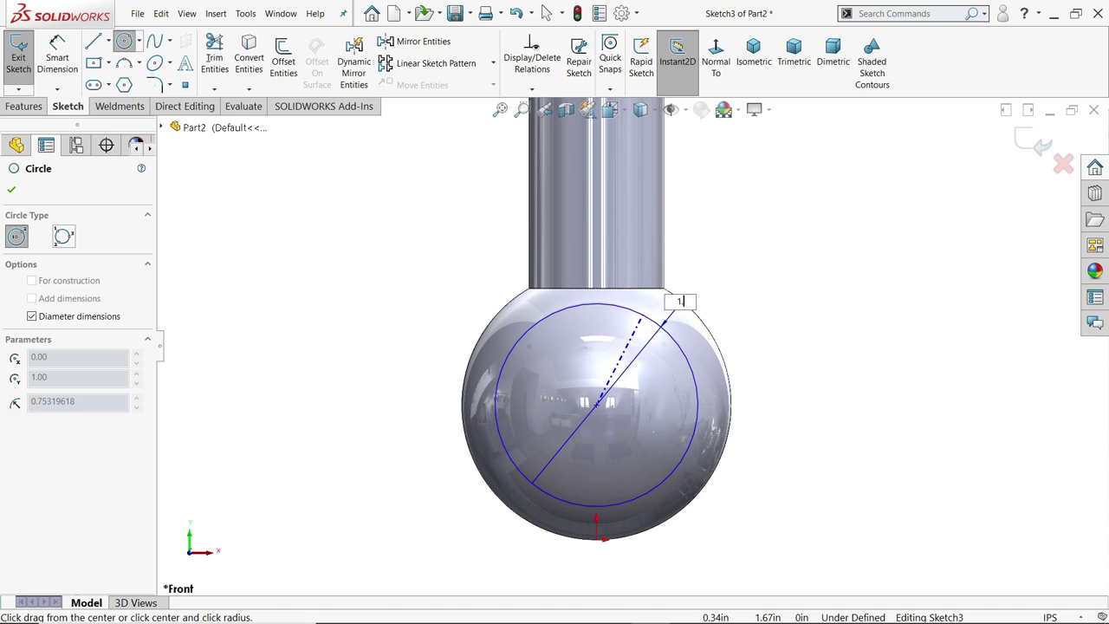
type(".5")
key("Return")
right_click(404, 255)
left_click(426, 260)
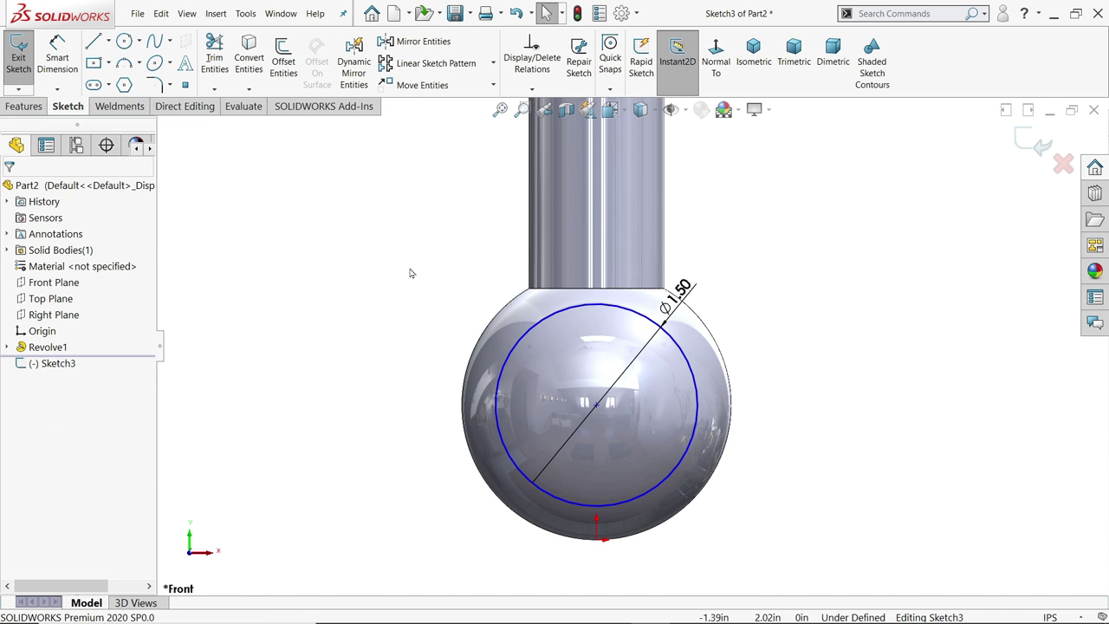
Step: Make the circle concentric with the ball's round outline edge
left_click(597, 407)
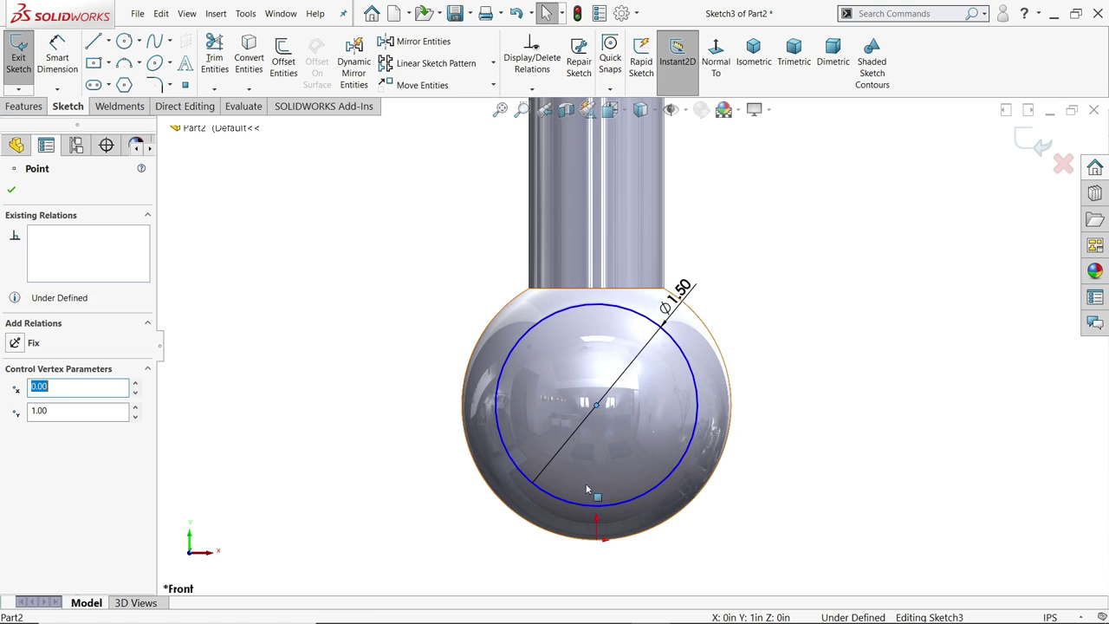
left_click(465, 386)
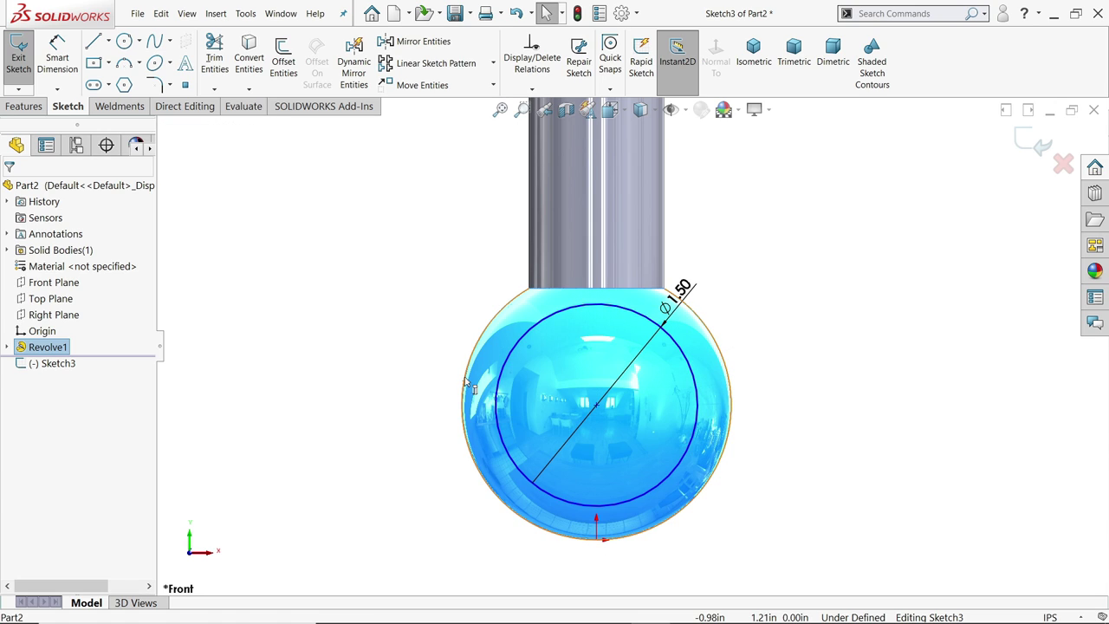
left_click(465, 385)
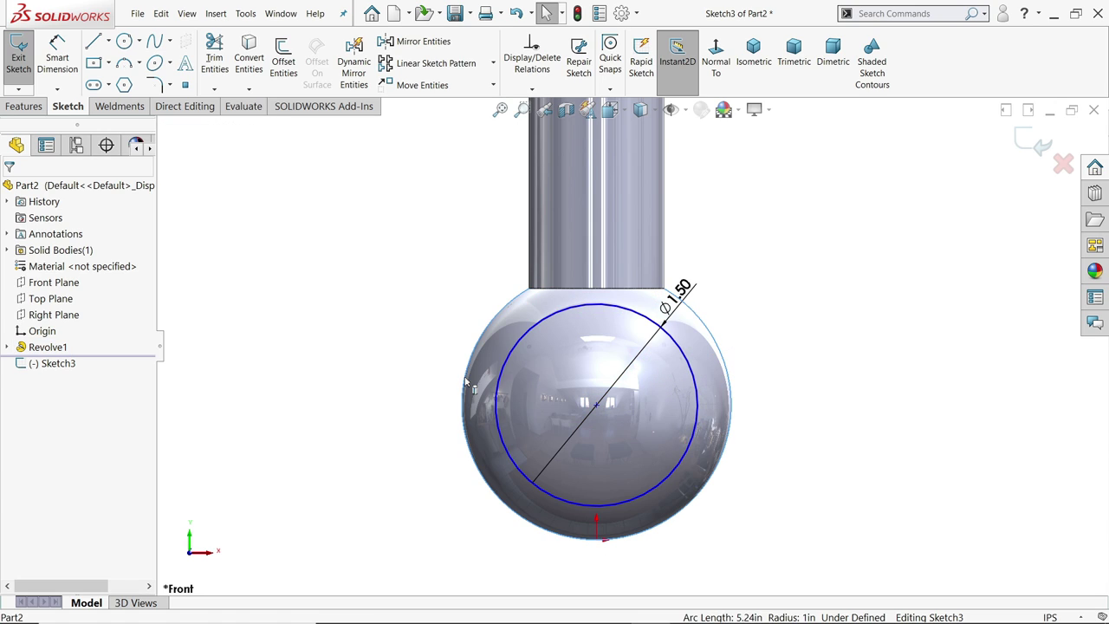
left_click(689, 460, "ctrl")
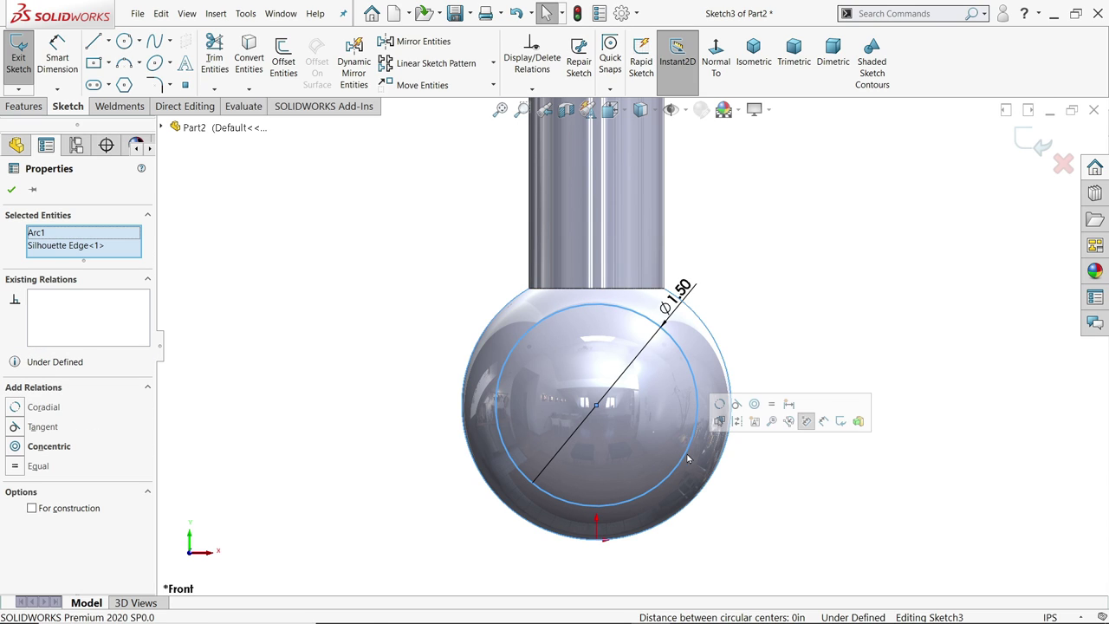
left_click(755, 406)
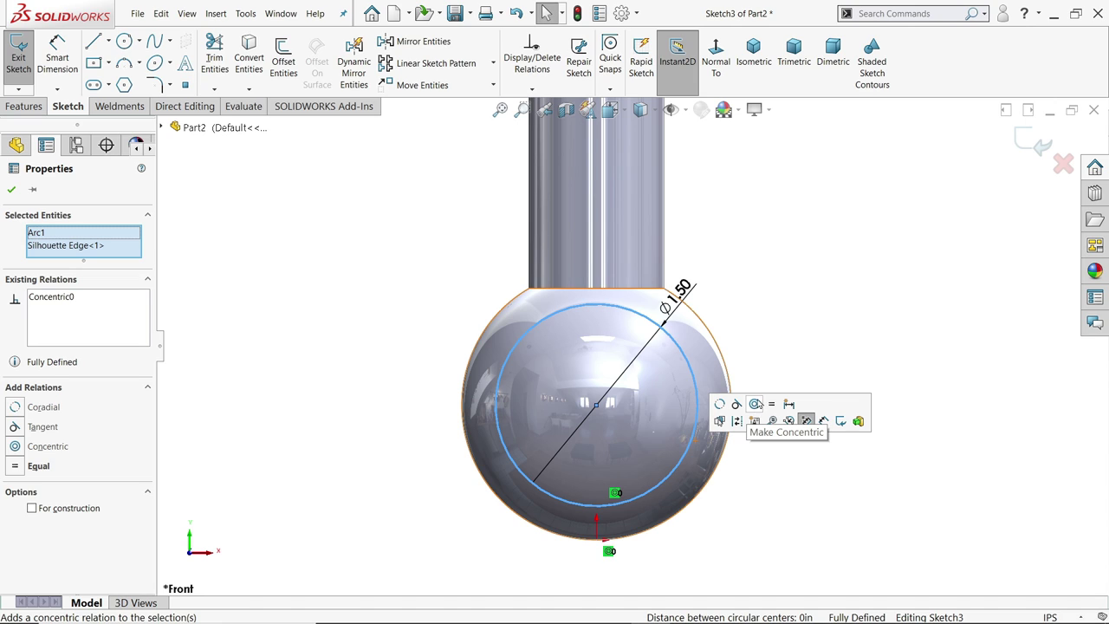
left_click(11, 189)
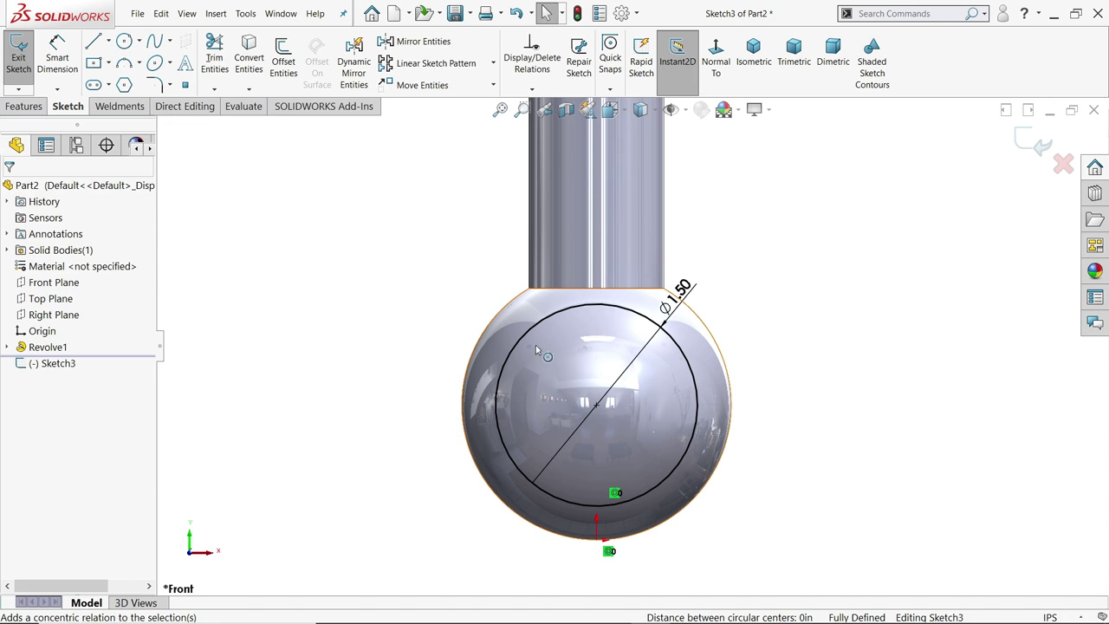
Step: Extrude-cut the Ø1.50 circle Through All - Both, boring a hole through the ball
left_click(22, 106)
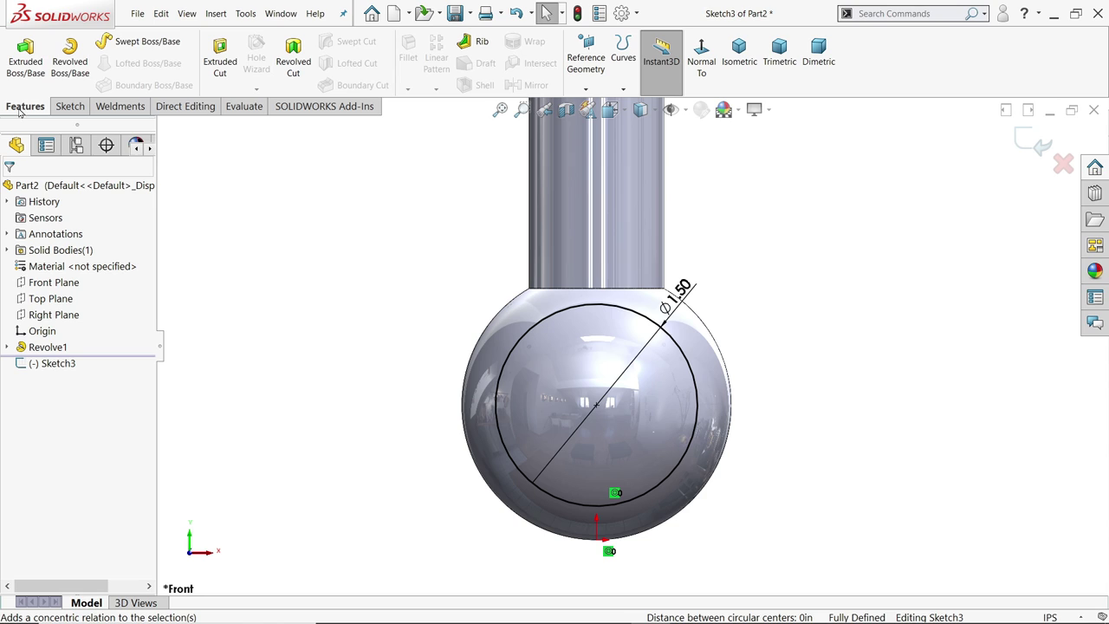
left_click(224, 57)
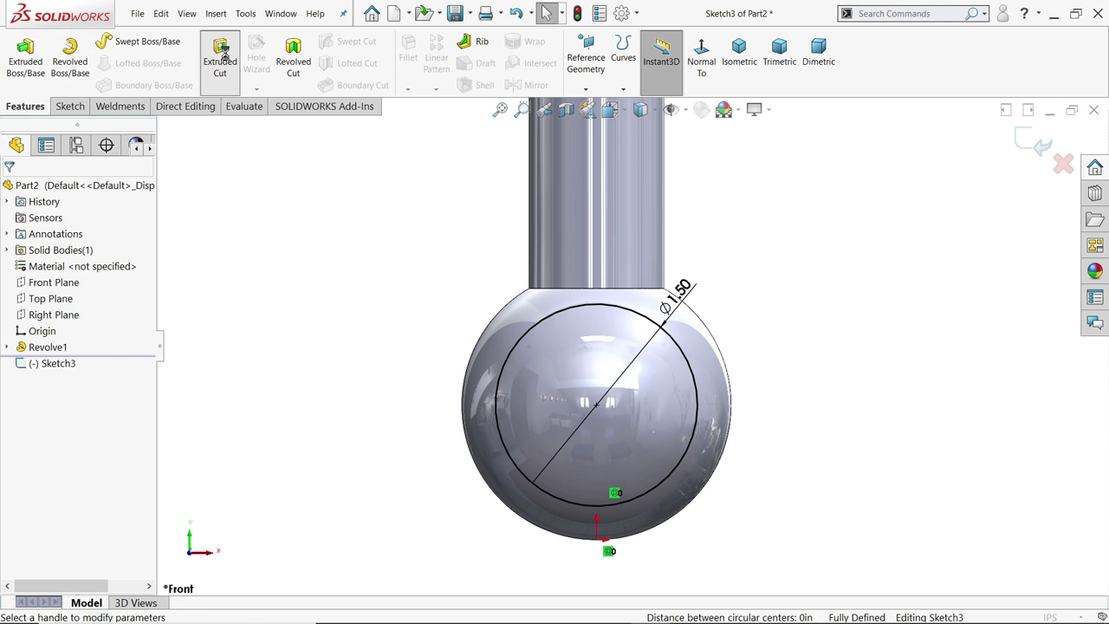
scroll(646, 442, "down", 5)
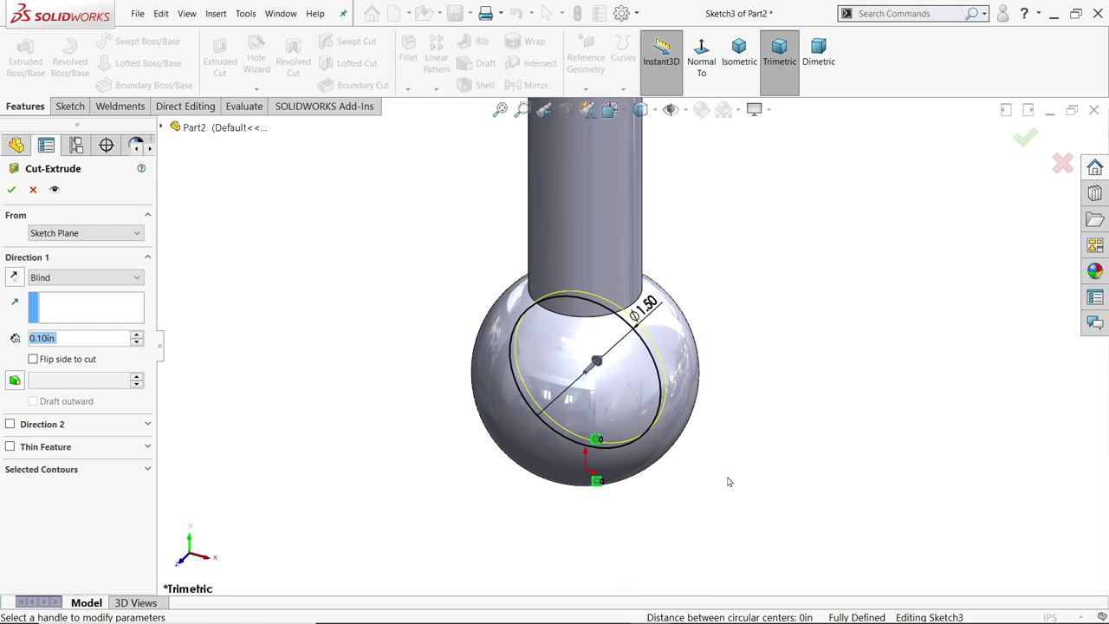
left_click(33, 279)
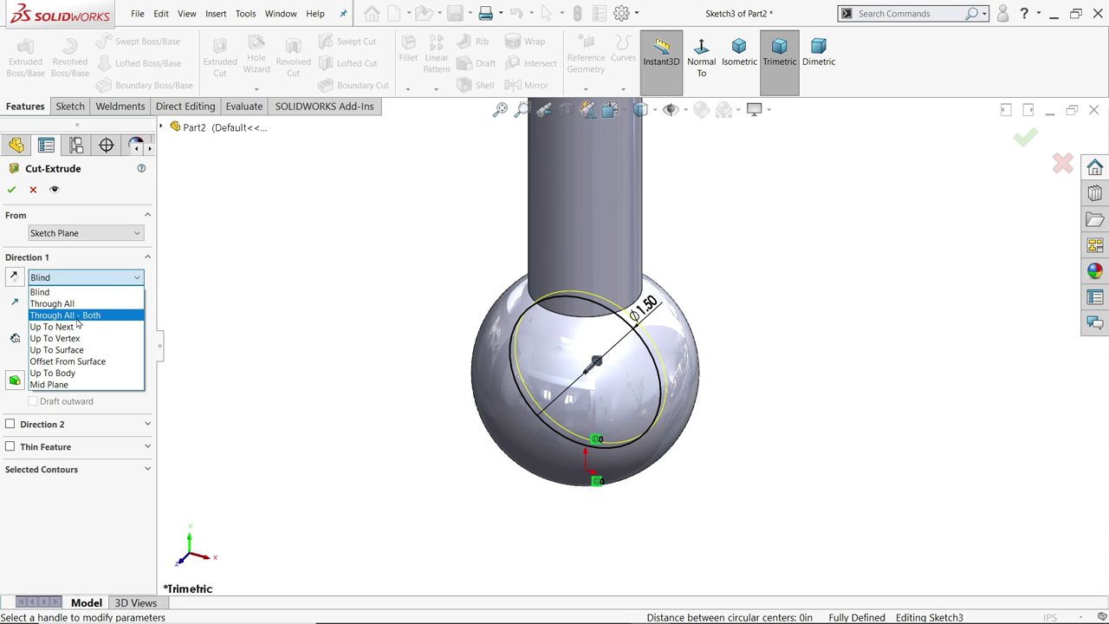
left_click(77, 319)
middle_click_drag(266, 359, 384, 352)
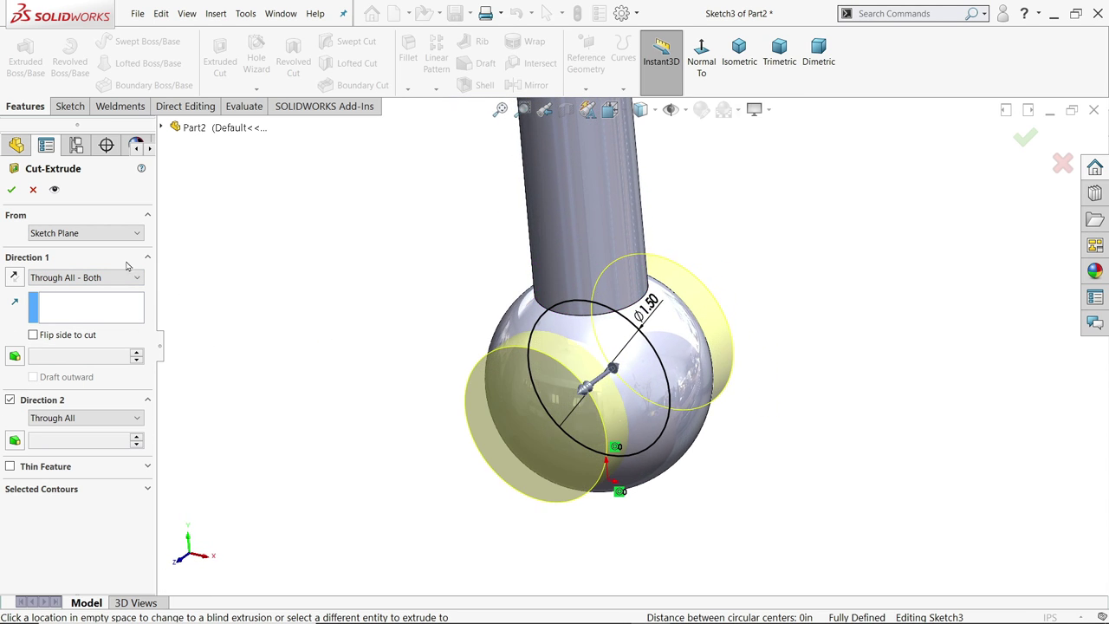
left_click(11, 189)
middle_click_drag(355, 389, 379, 391)
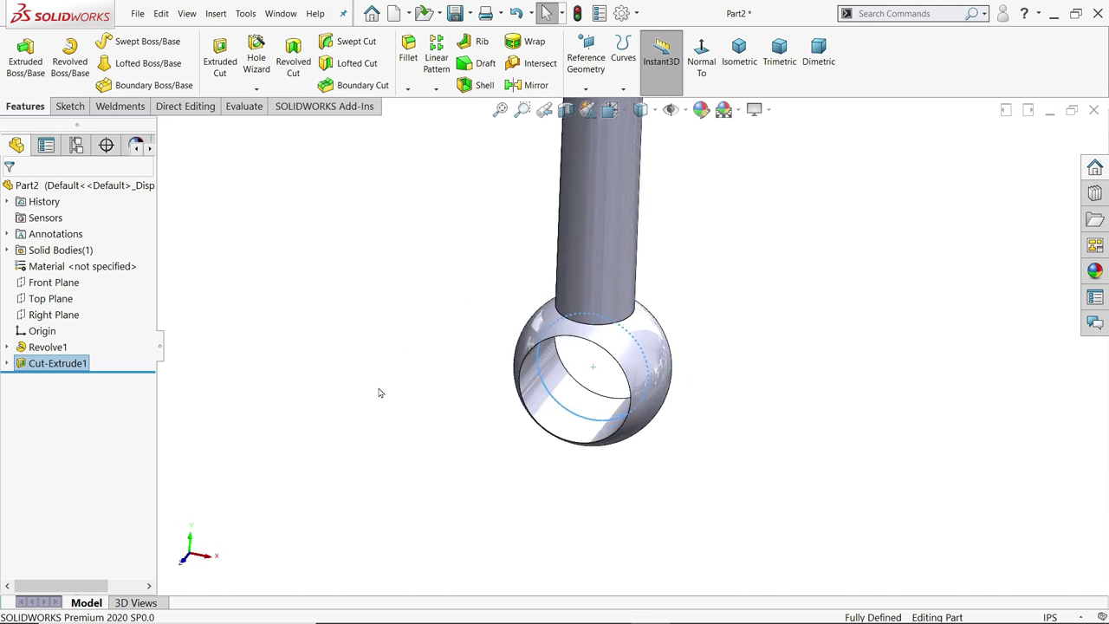
left_click(629, 169)
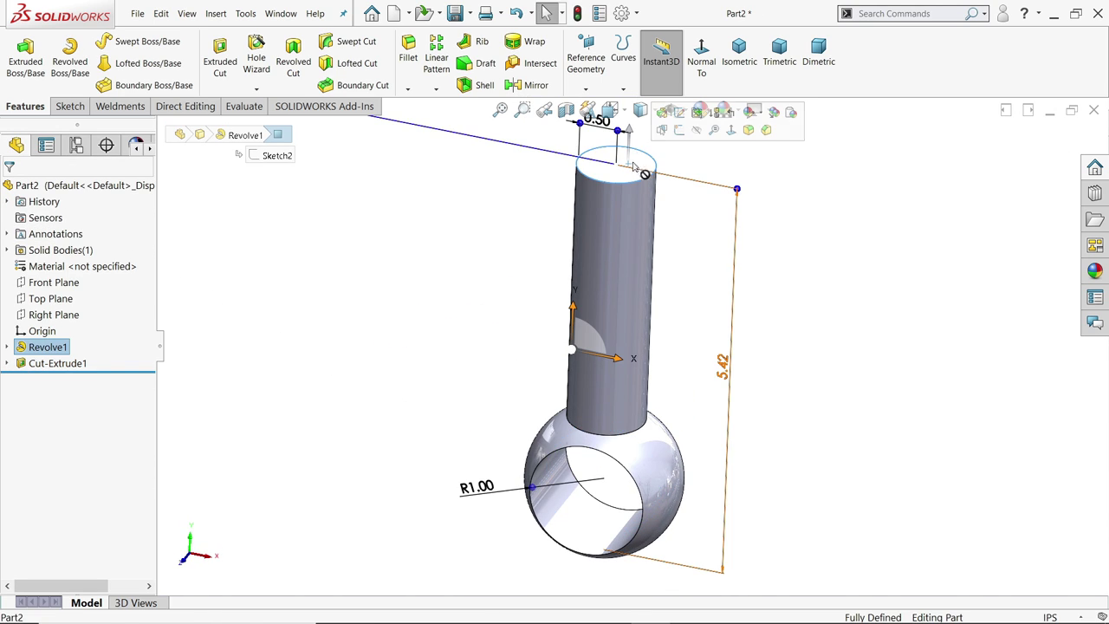
Step: Draw a corner rectangle on the stem top with one corner on the circular edge
left_click(676, 130)
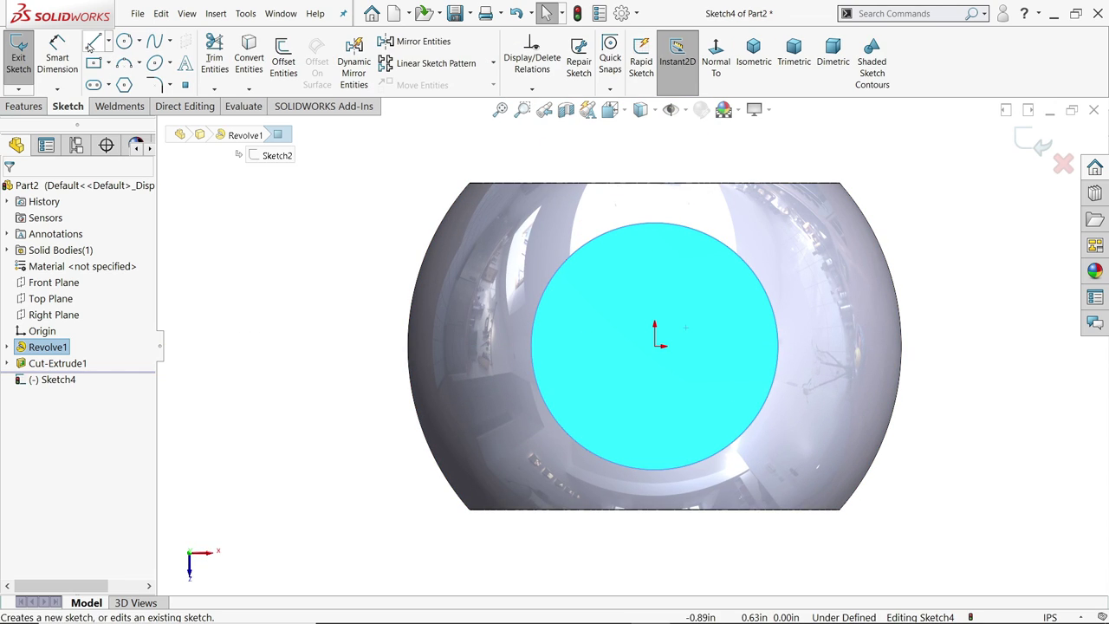
left_click(91, 43)
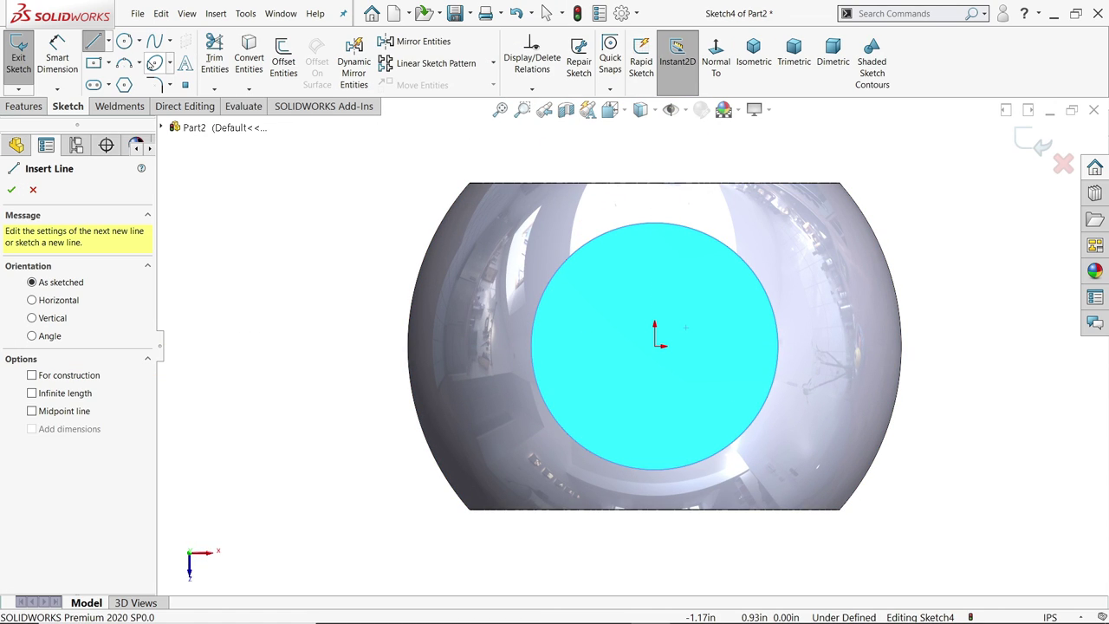
left_click(109, 64)
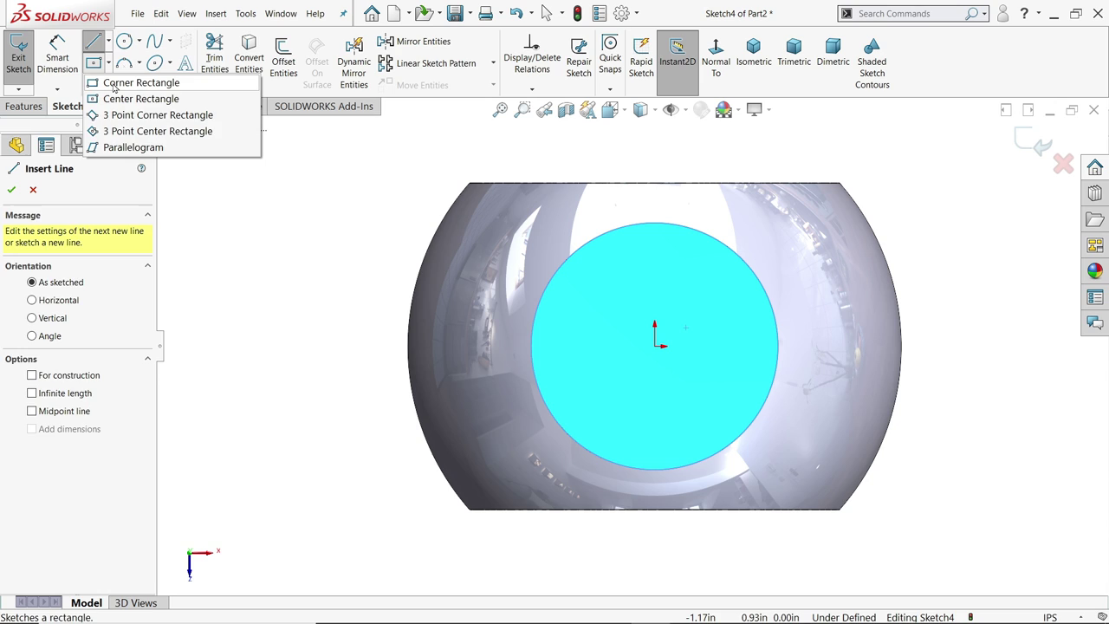
left_click(112, 82)
scroll(557, 255, "down", 3)
left_click(530, 232)
left_click(563, 239)
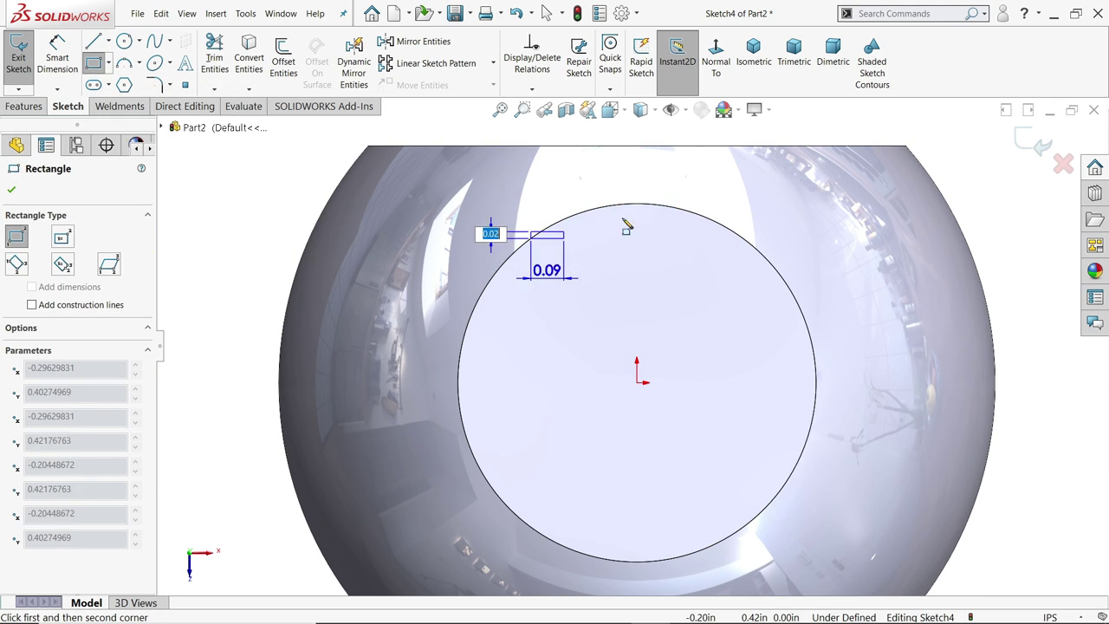
left_click(769, 174)
right_click(834, 183)
left_click(867, 194)
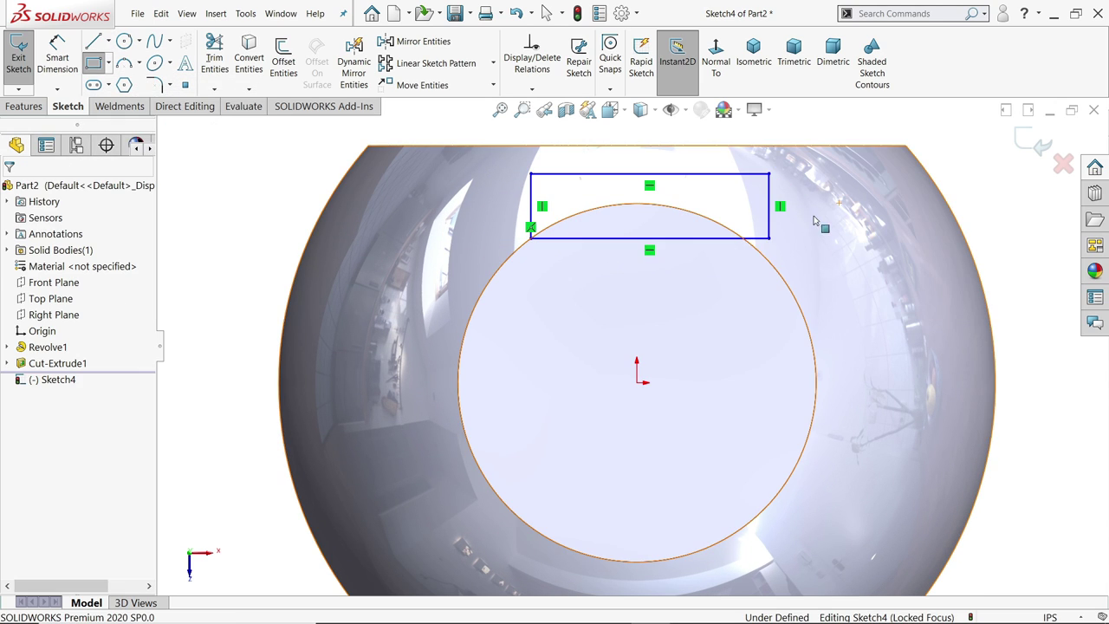
left_click(770, 238)
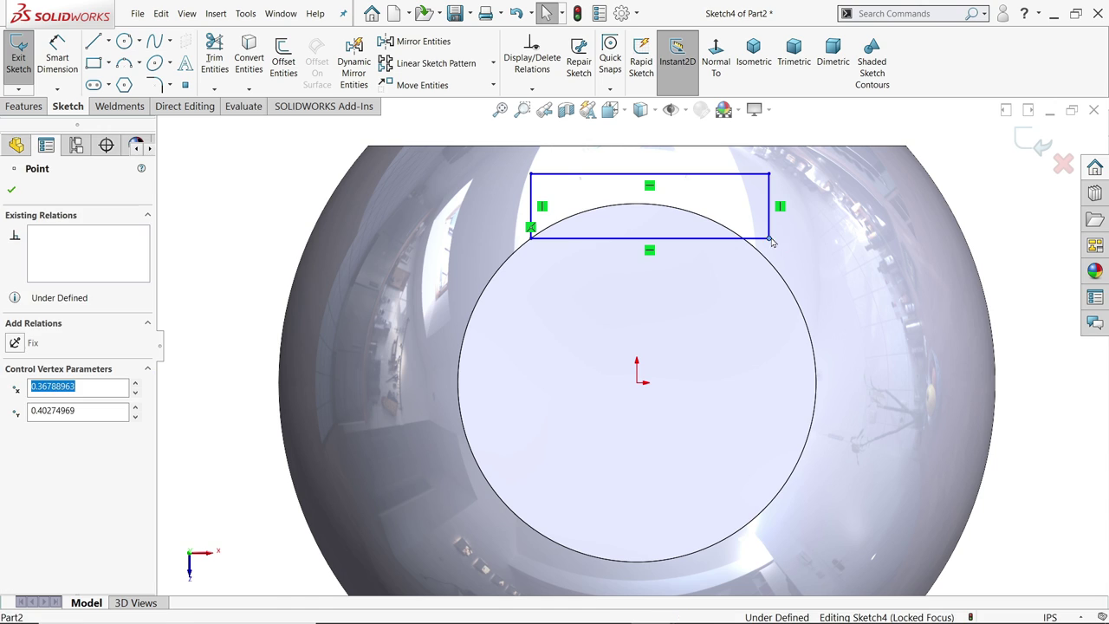
left_click(774, 268, "ctrl")
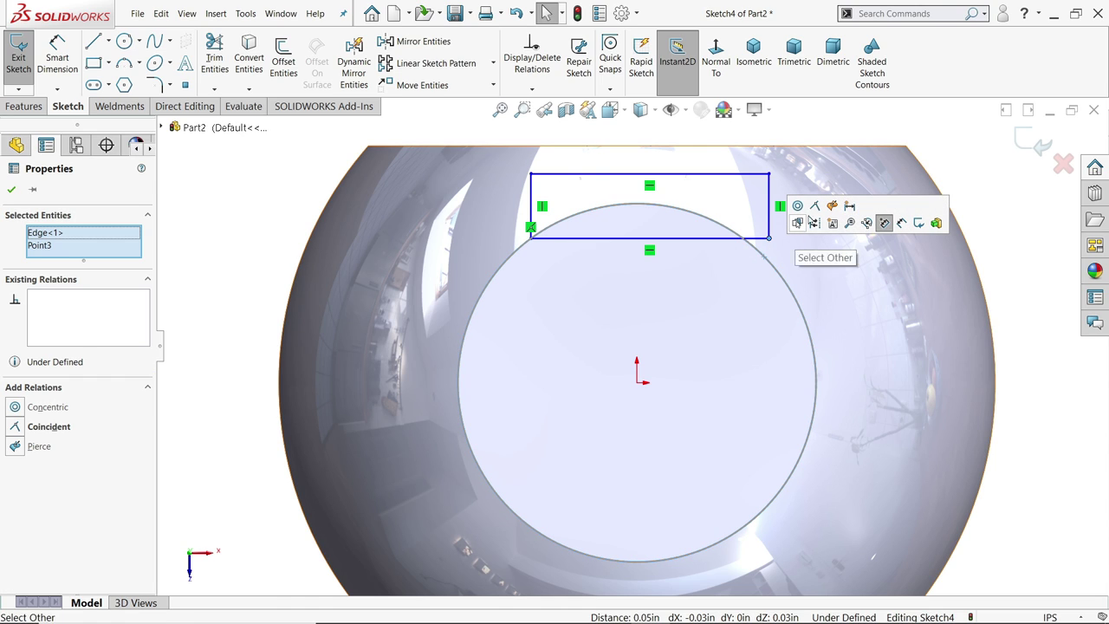
left_click(884, 223)
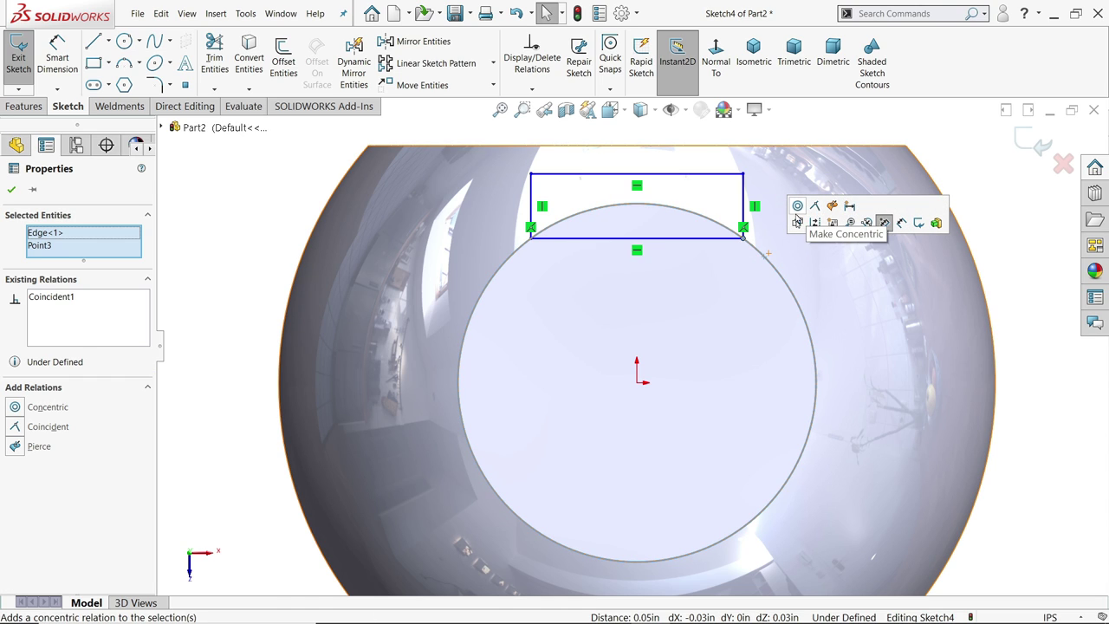
Step: Dimension the rectangle 0.57 wide and 0.18 high
left_click(58, 70)
left_click(637, 239)
left_click(635, 279)
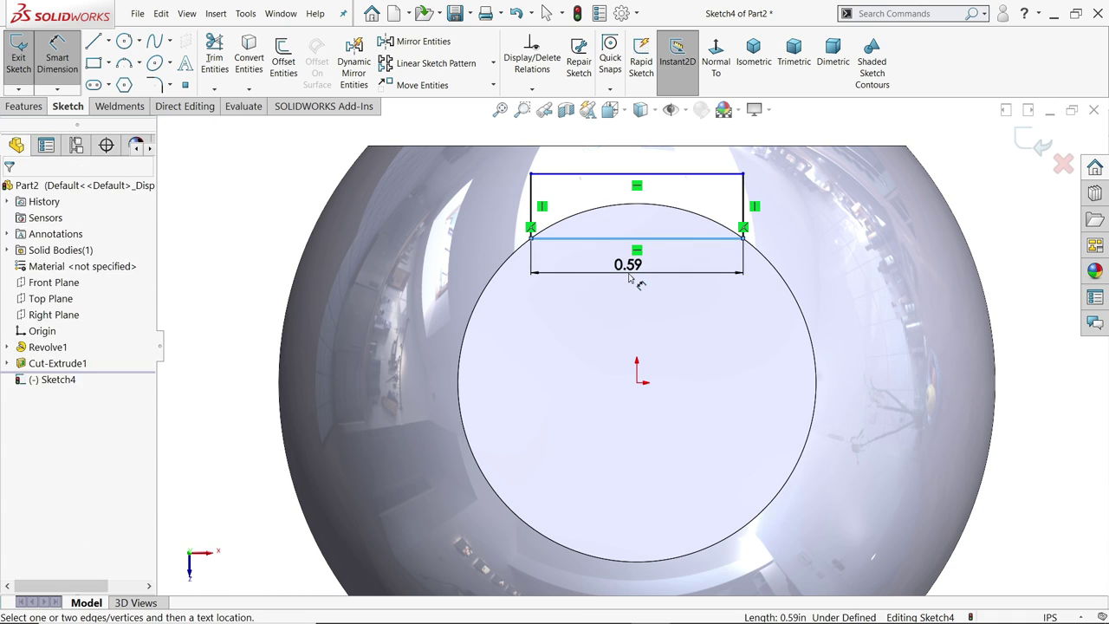
type("0.57")
key("Return")
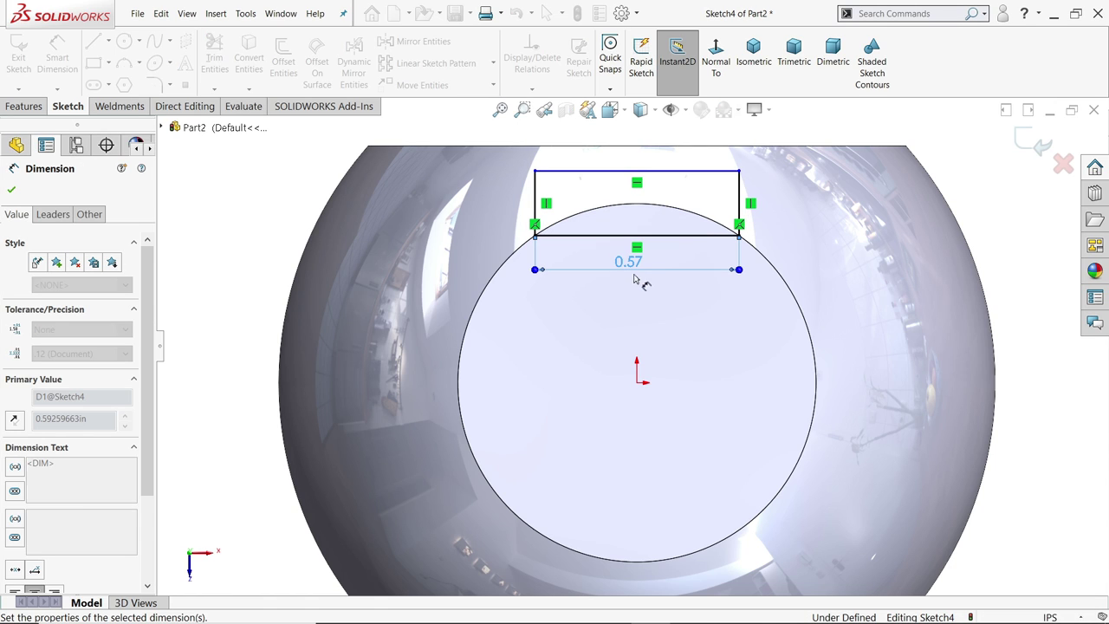
left_click(740, 196)
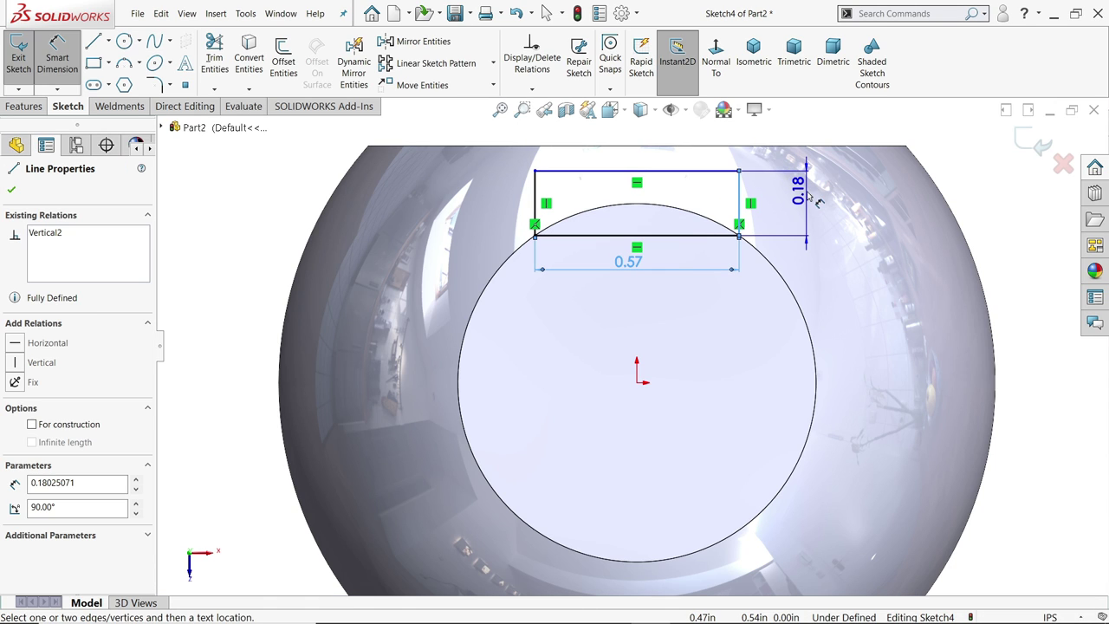
left_click(812, 197)
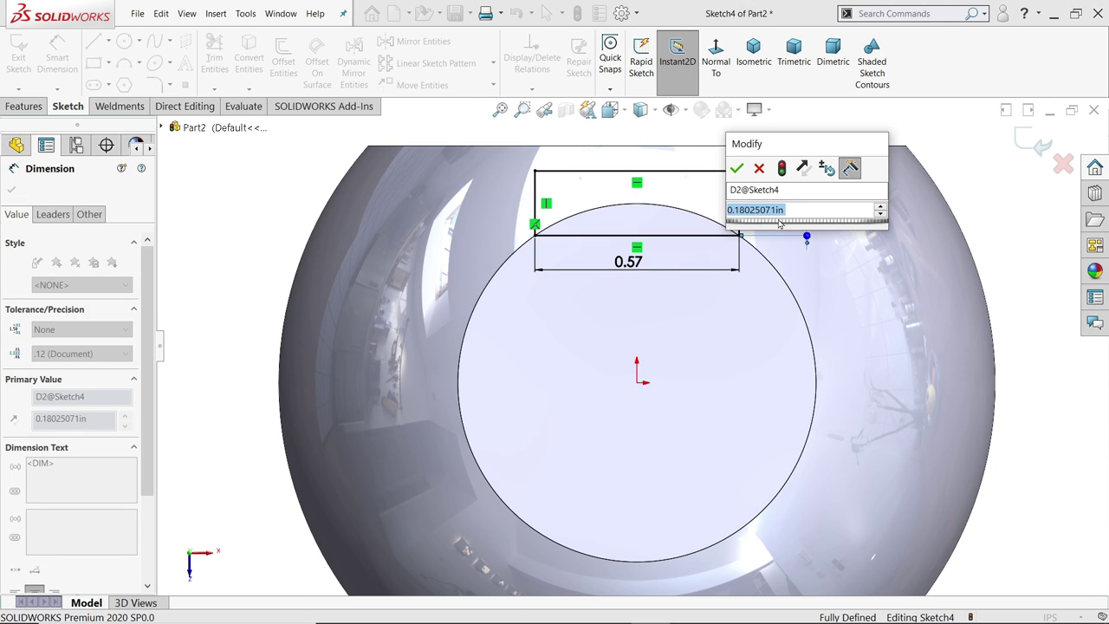
type("0.18")
key("Return")
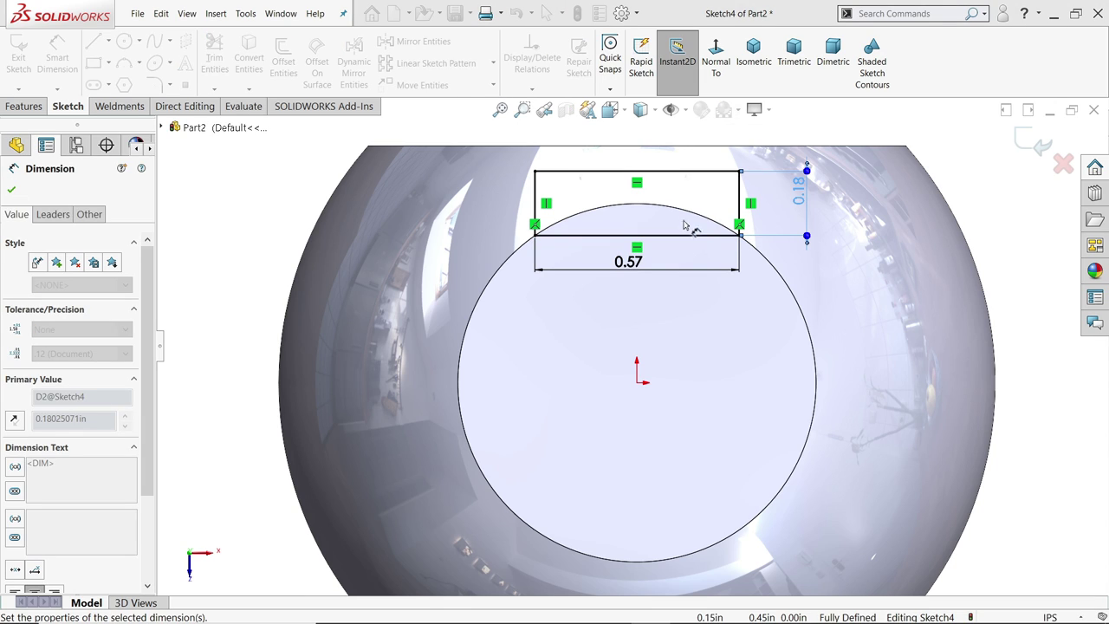
left_click(12, 189)
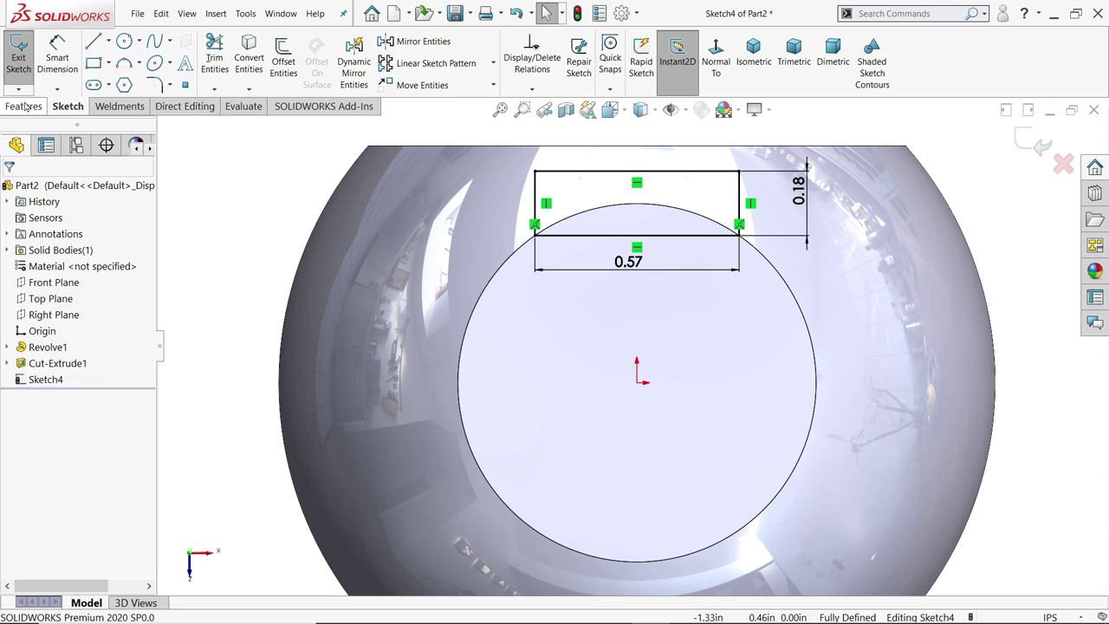
left_click(23, 106)
Step: Extrude-cut the rectangle 1.22 in blind into the stem top
left_click(220, 61)
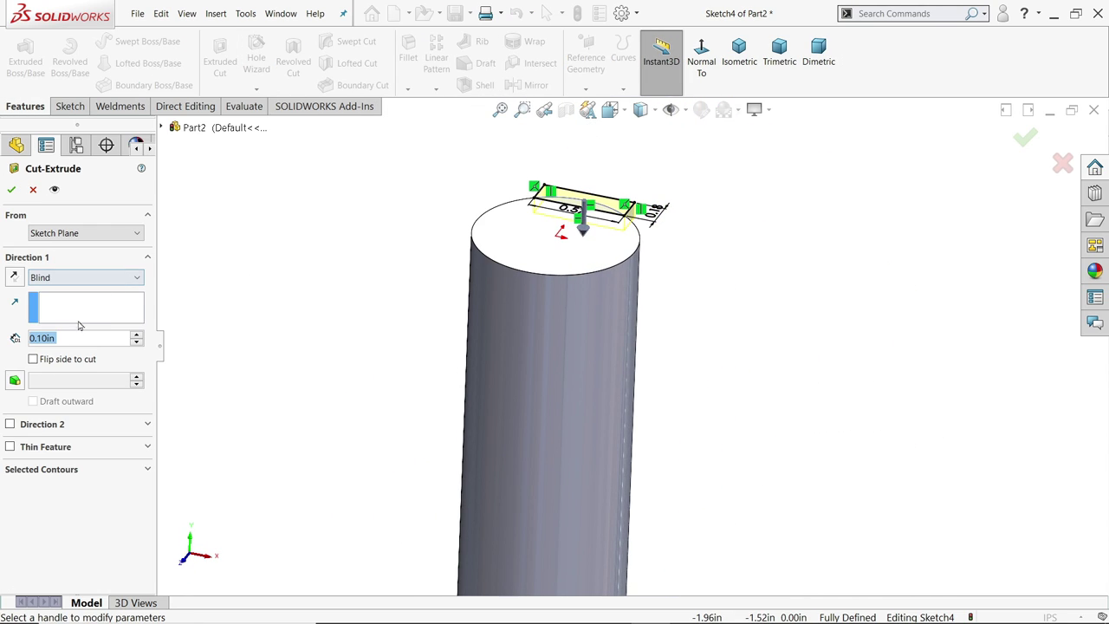
type("1.22")
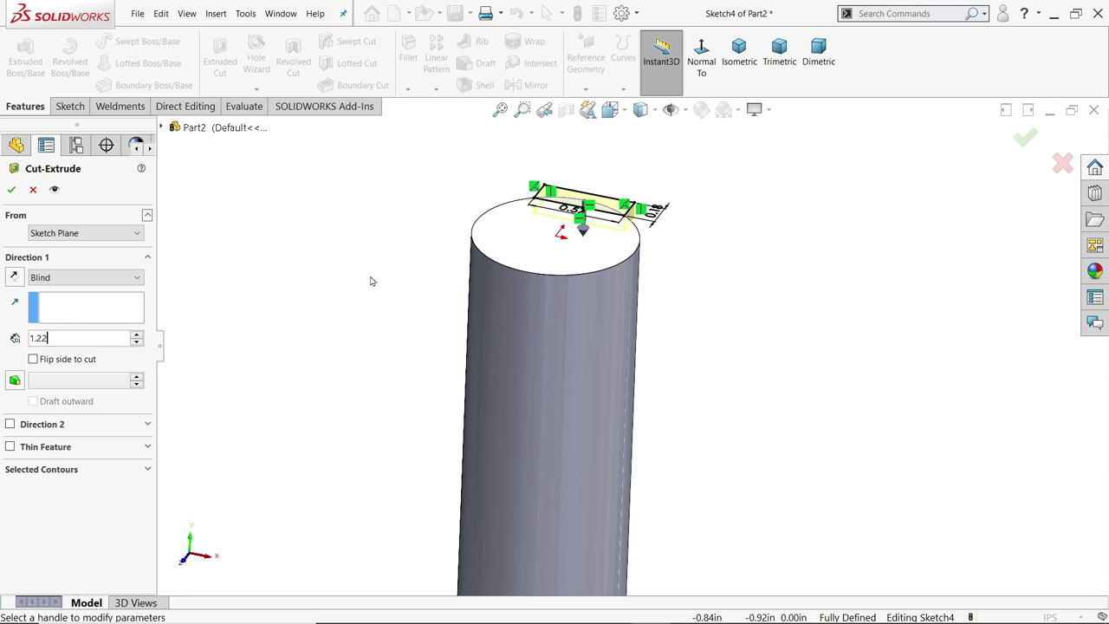
key("Return")
left_click(11, 189)
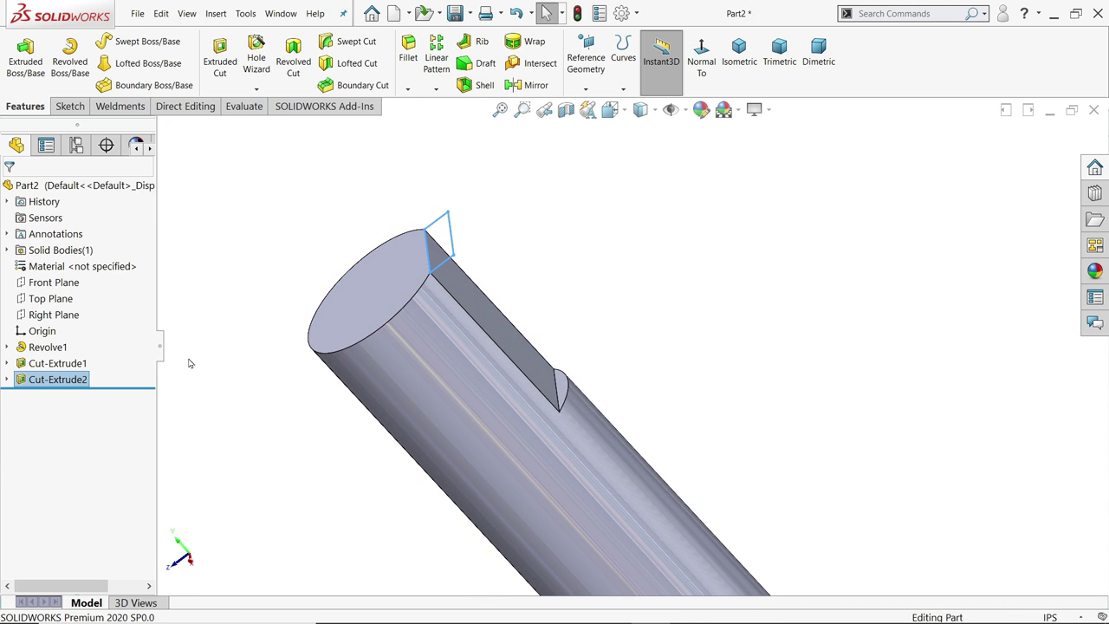
Step: Circular-pattern the flat cut 4 times around the cylinder face axis
left_click(437, 90)
left_click(451, 119)
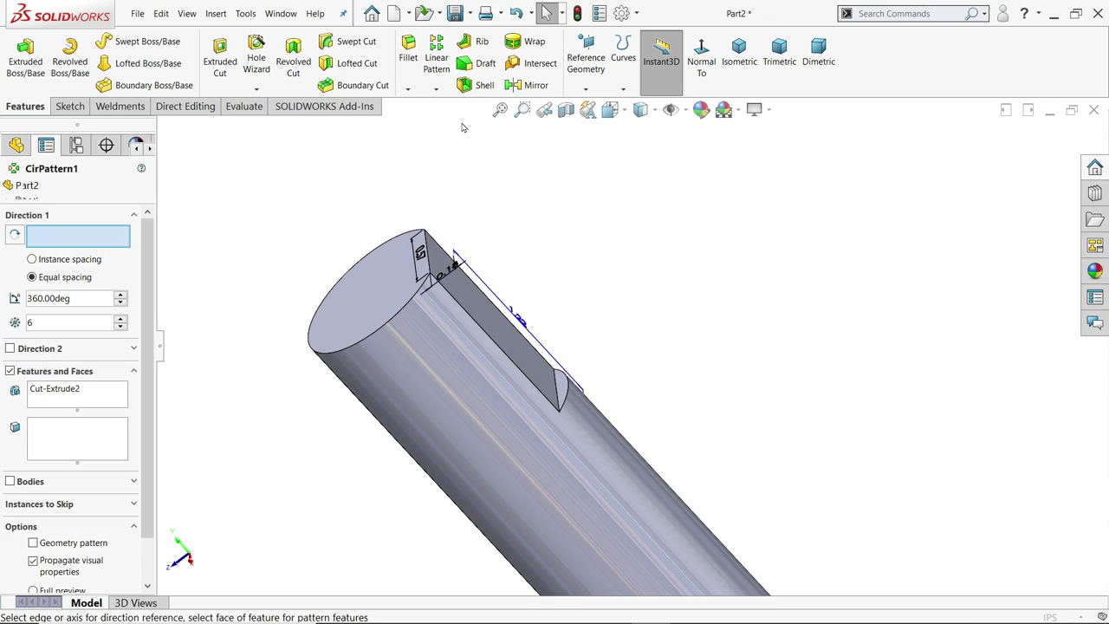
left_click(524, 442)
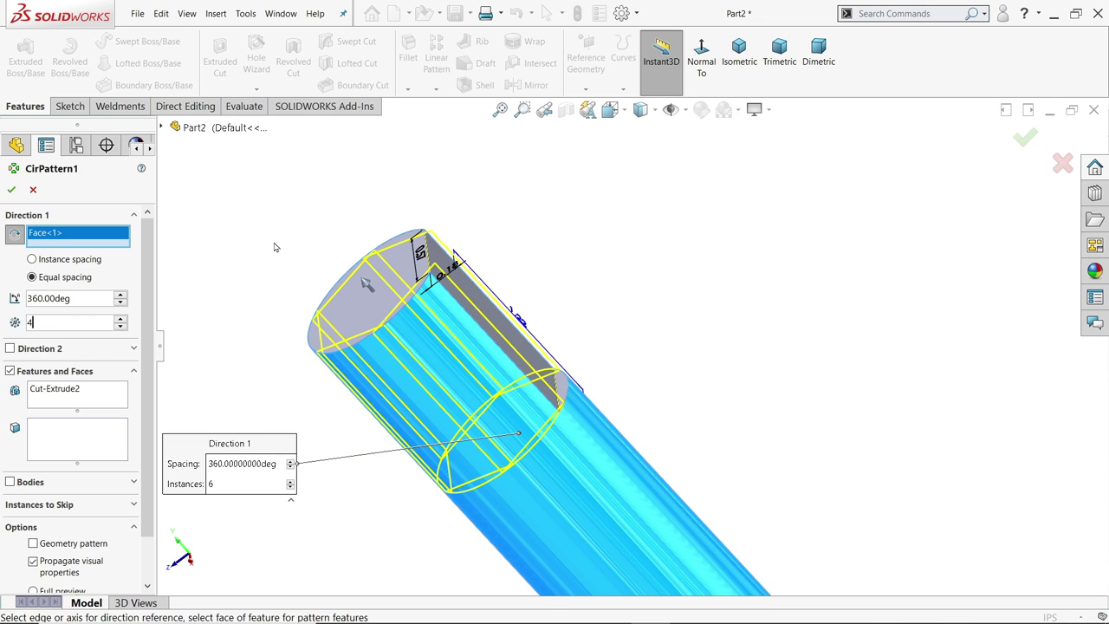
type("4")
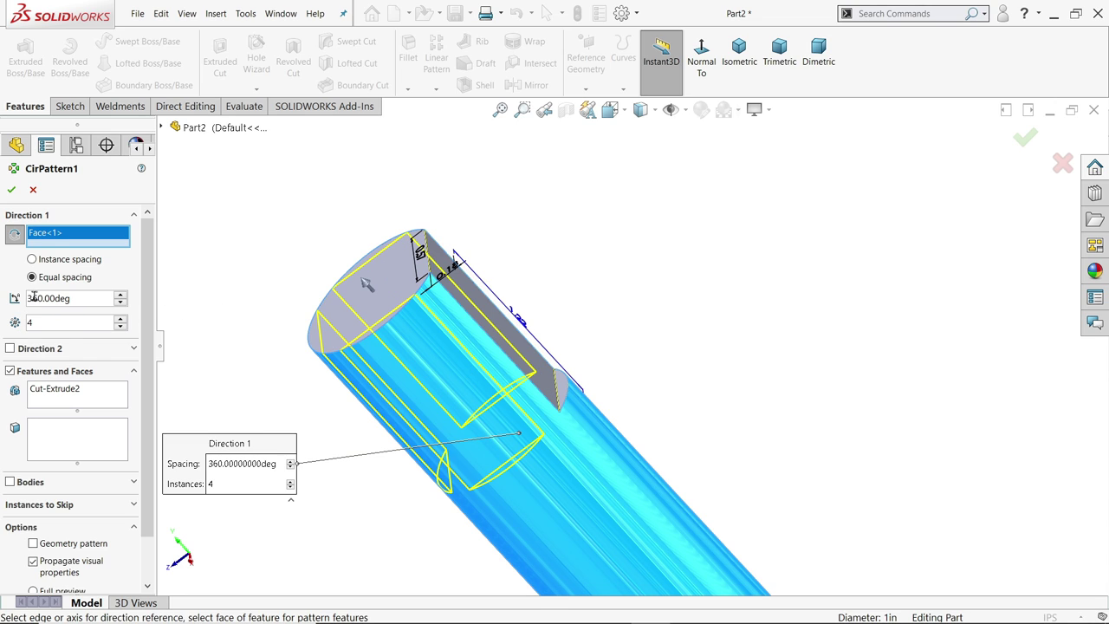
middle_click_drag(177, 310, 266, 289)
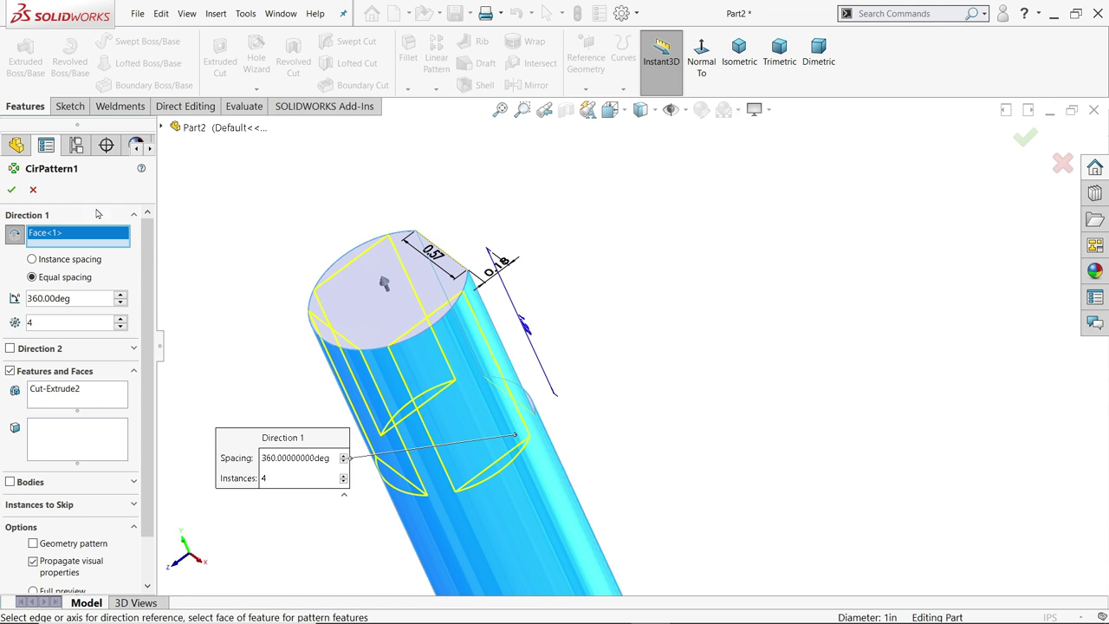
key("Return")
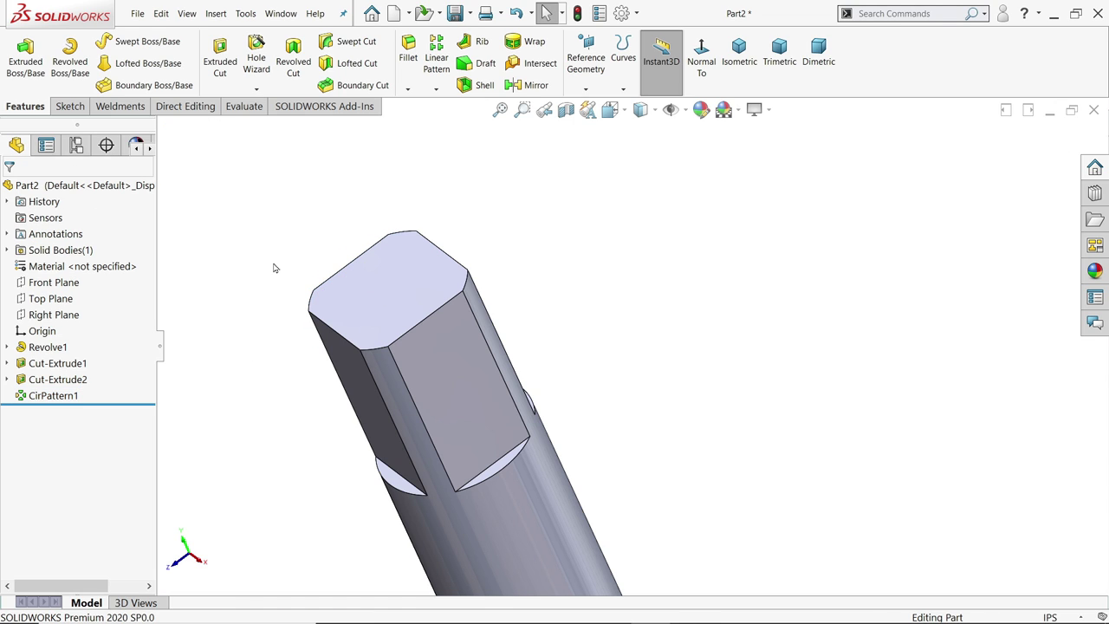
middle_click_drag(272, 265, 315, 238)
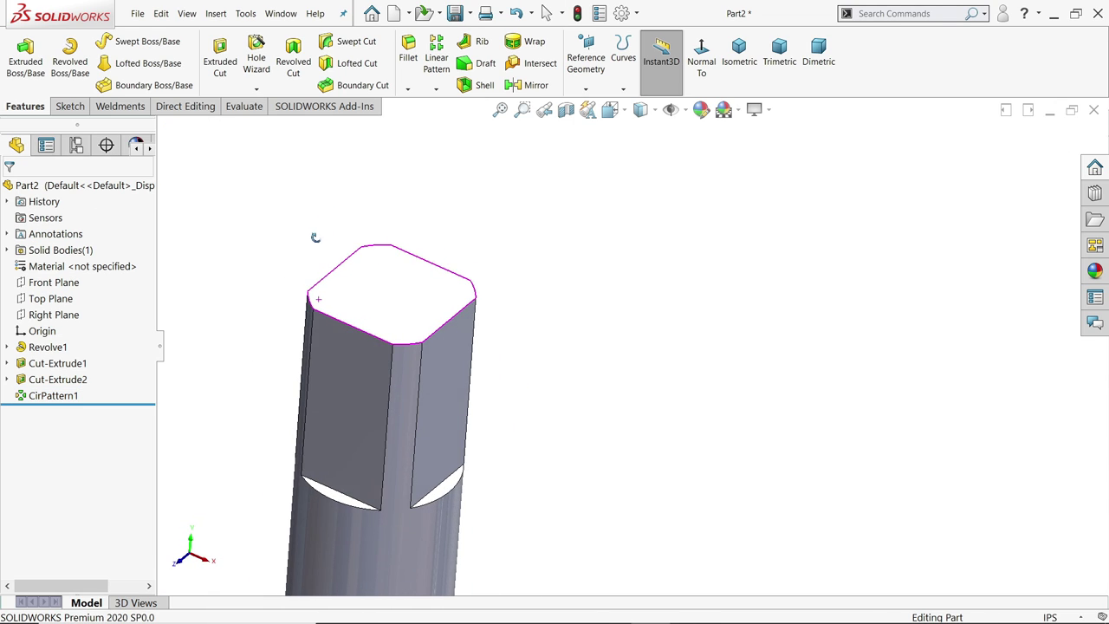
Step: Apply the Metal > Brass brushed brass appearance to the part in isometric view, then save
left_click(738, 56)
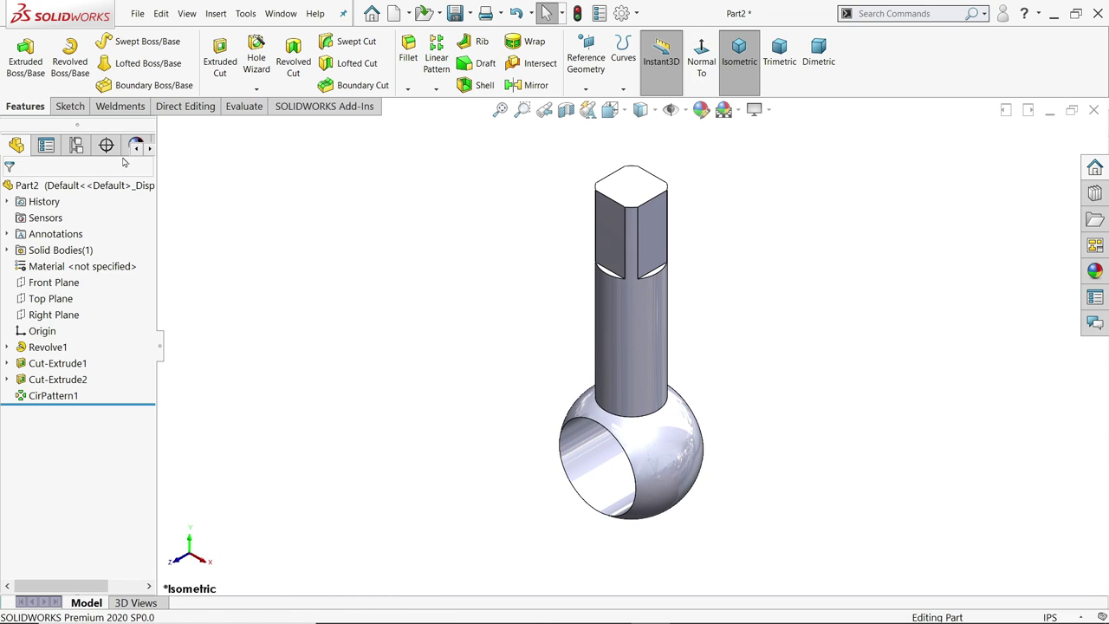
left_click(1094, 274)
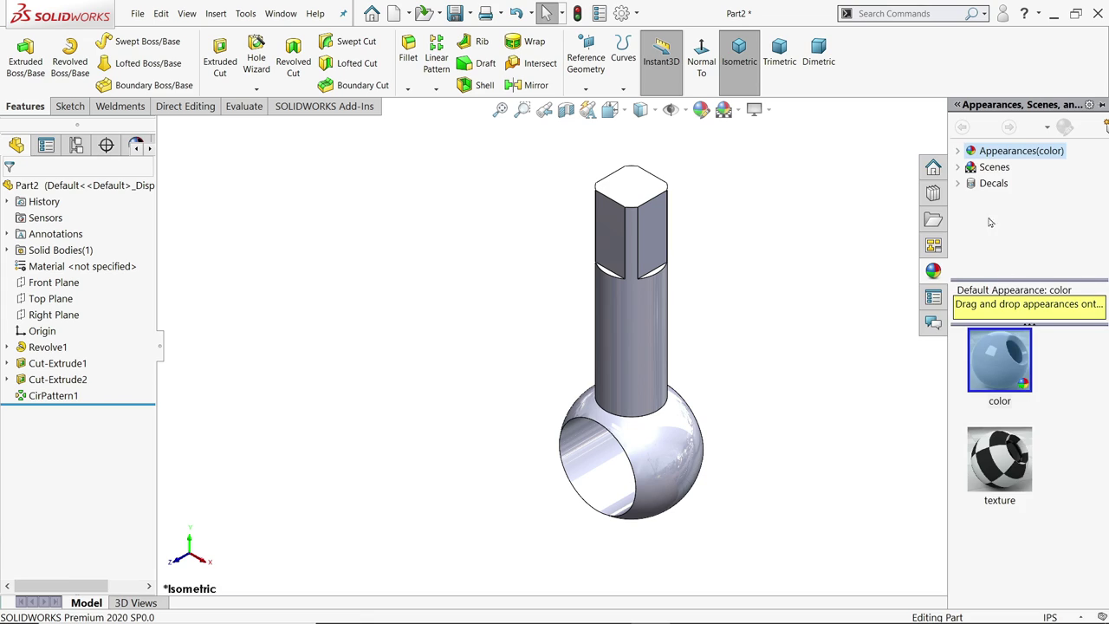
left_click(959, 150)
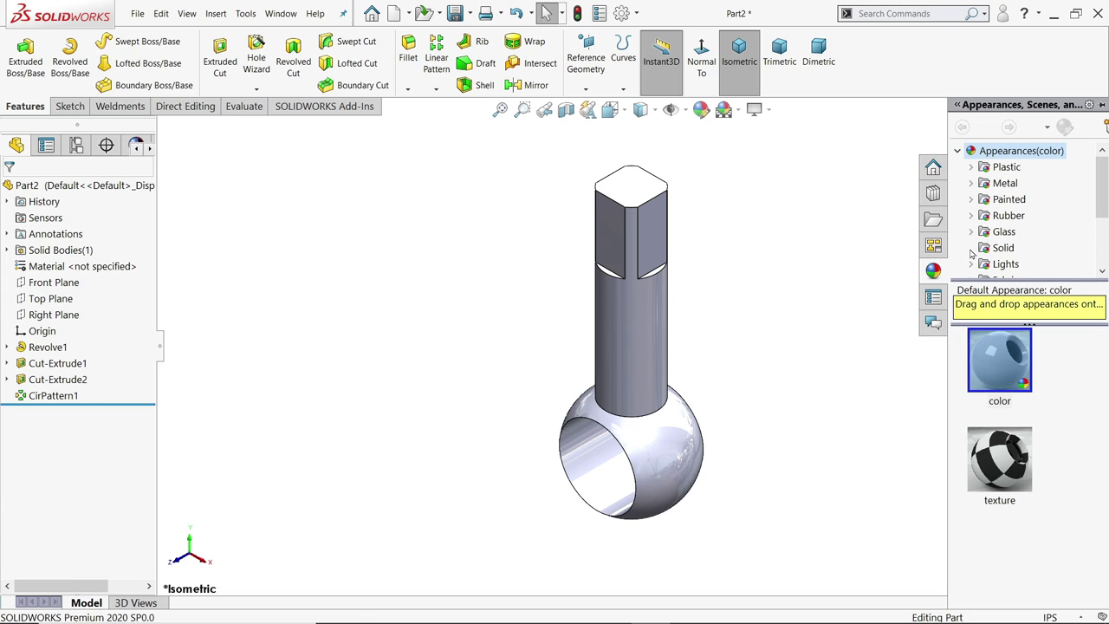
left_click(973, 184)
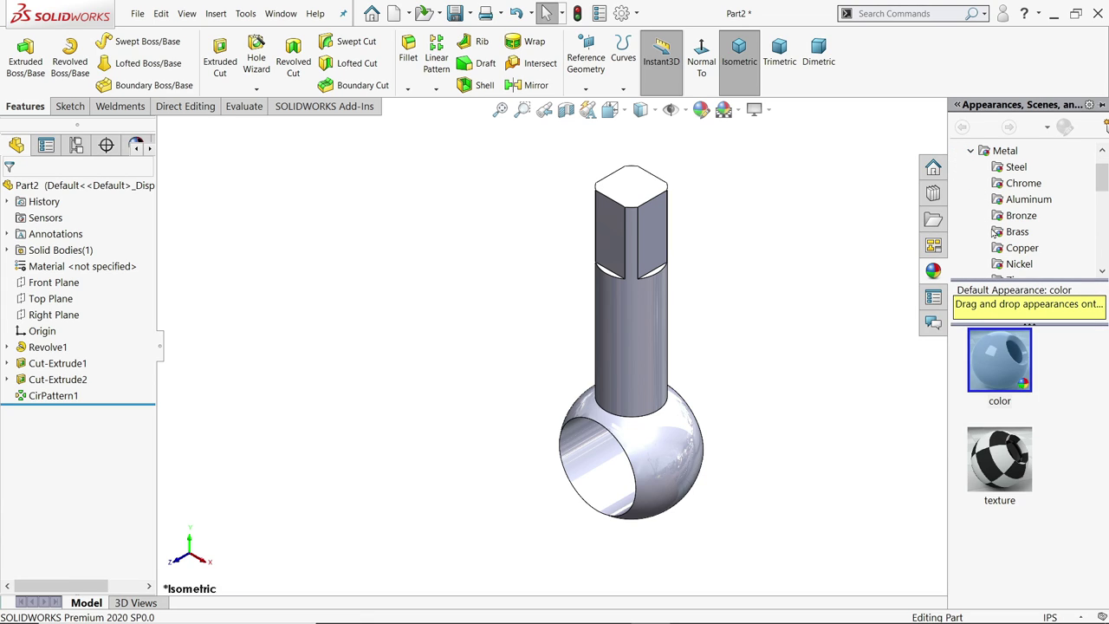
left_click(995, 231)
double_click(1006, 481)
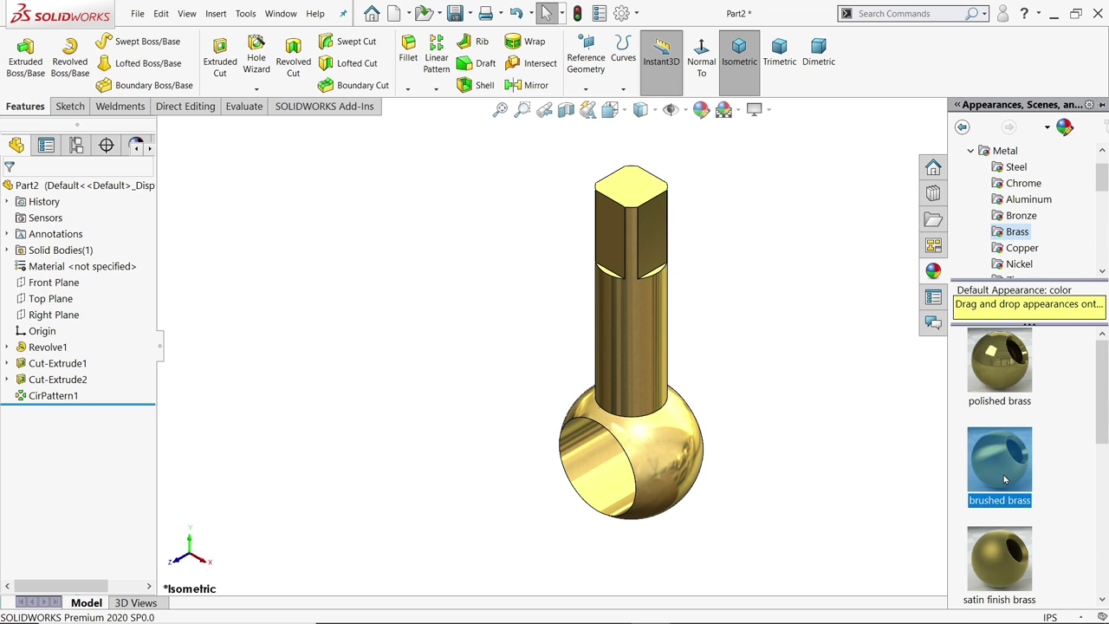
double_click(1004, 559)
double_click(1001, 466)
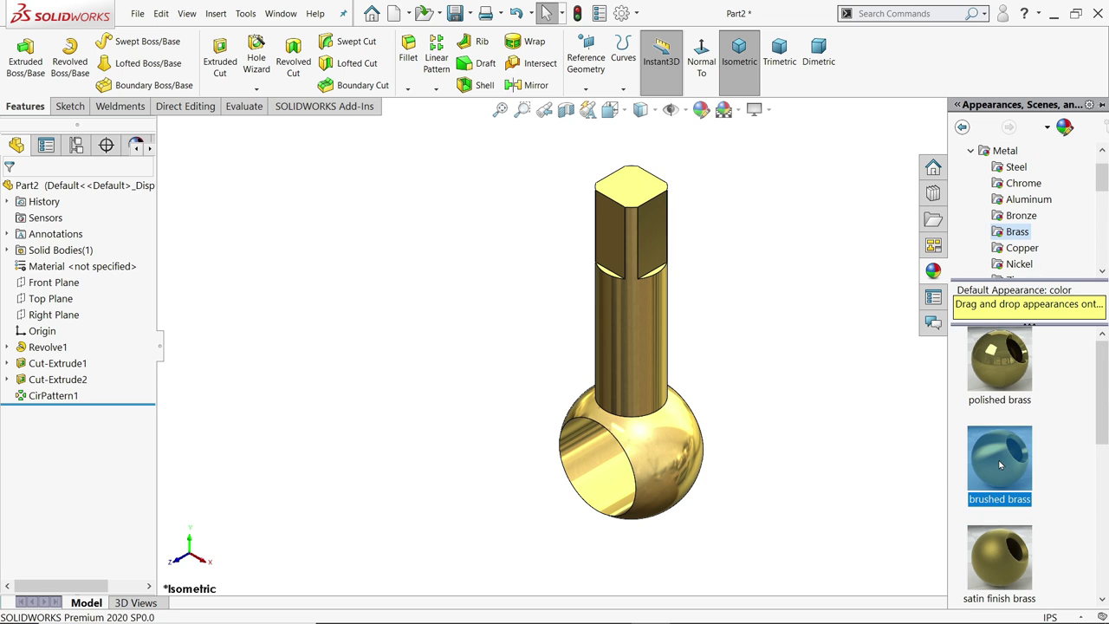
scroll(743, 304, "down", 1)
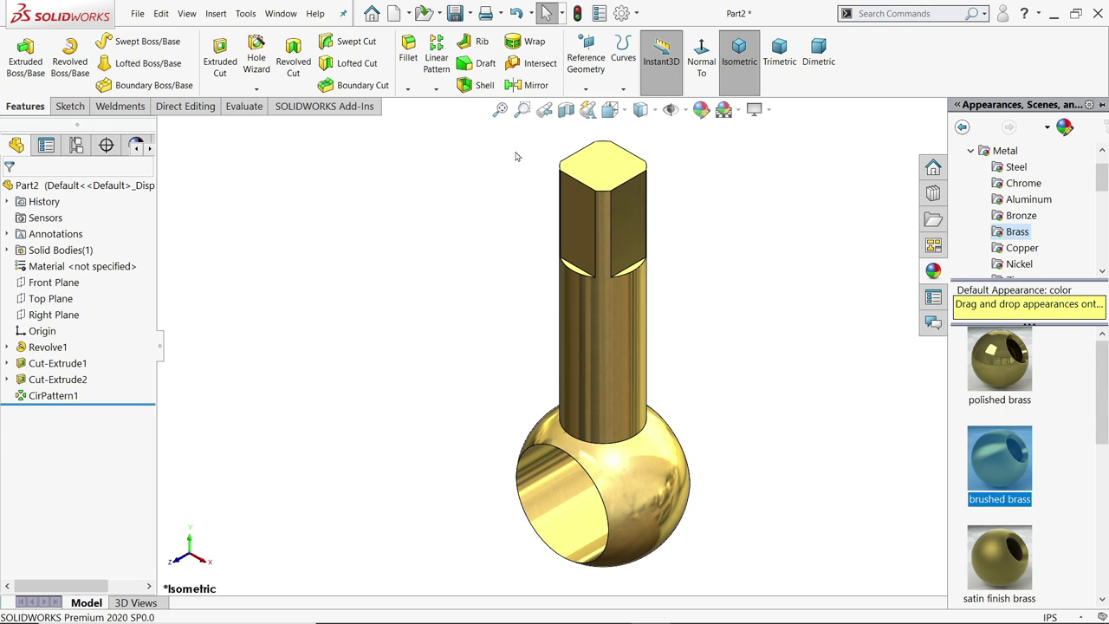
left_click(455, 15)
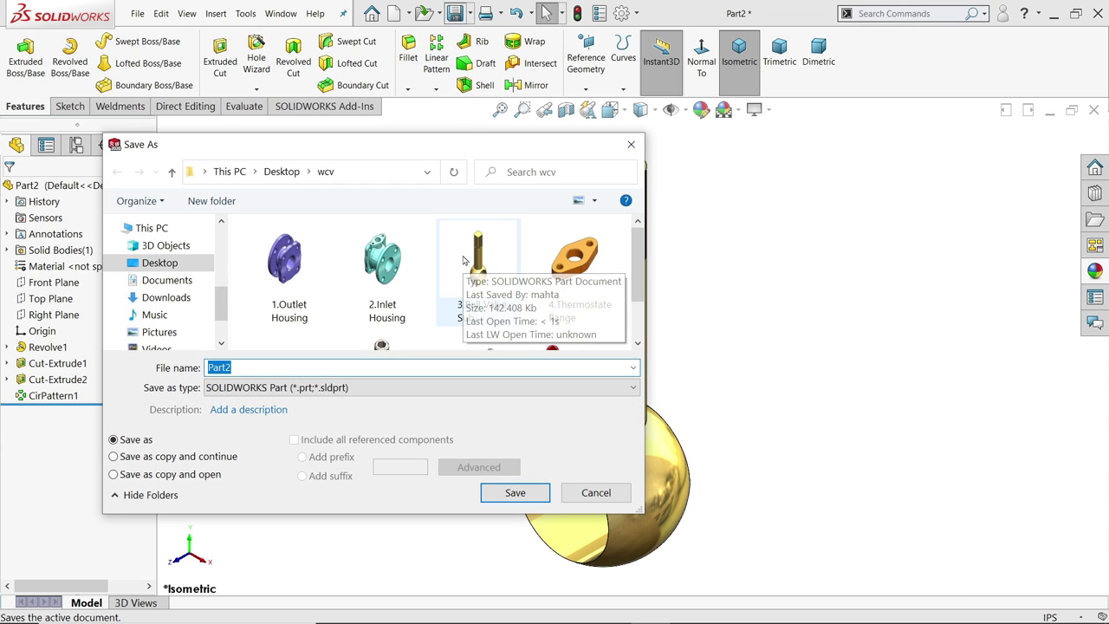
Step: Save the part as '4.Ball Valve Sub' in Desktop > Water Control Valve
left_click(281, 171)
left_click_drag(642, 240, 638, 325)
left_click(281, 295)
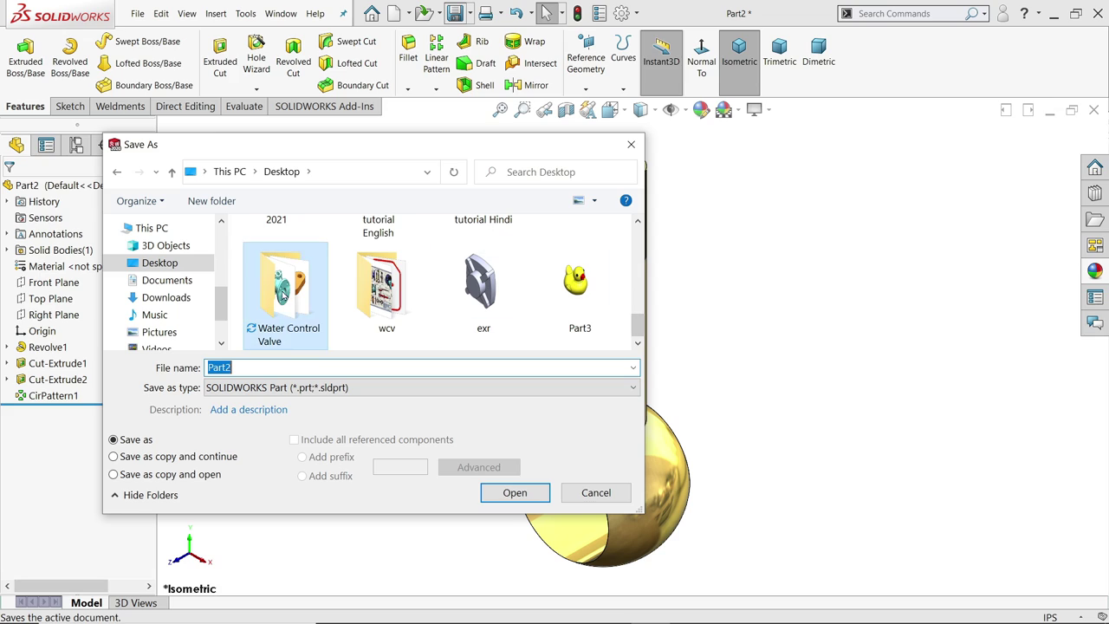
double_click(281, 295)
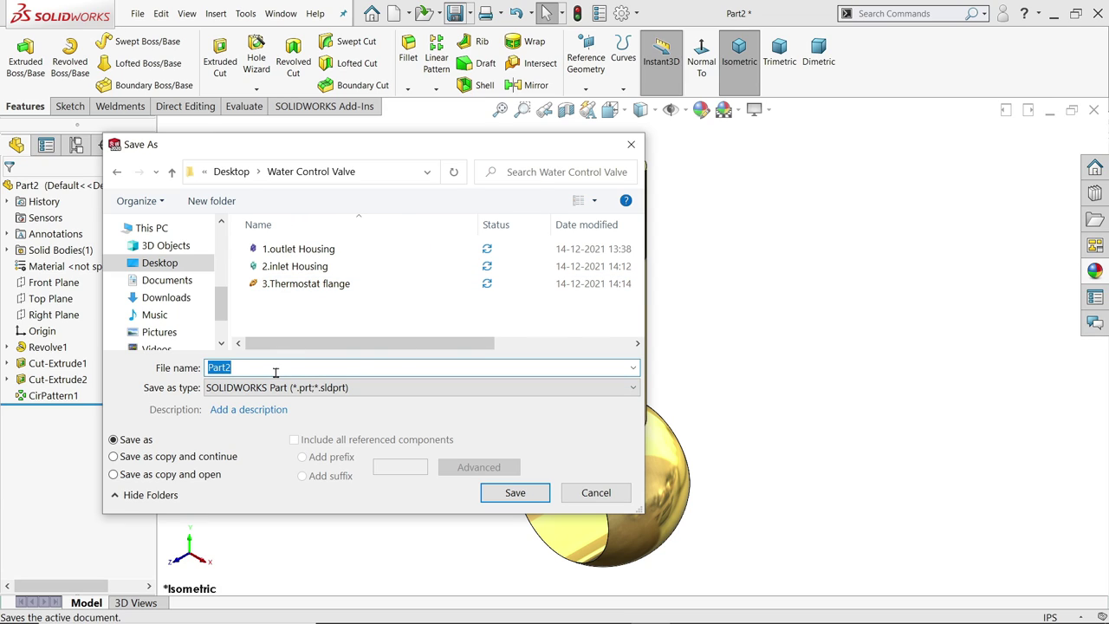
type("4.Ball Valve Sub")
left_click(515, 492)
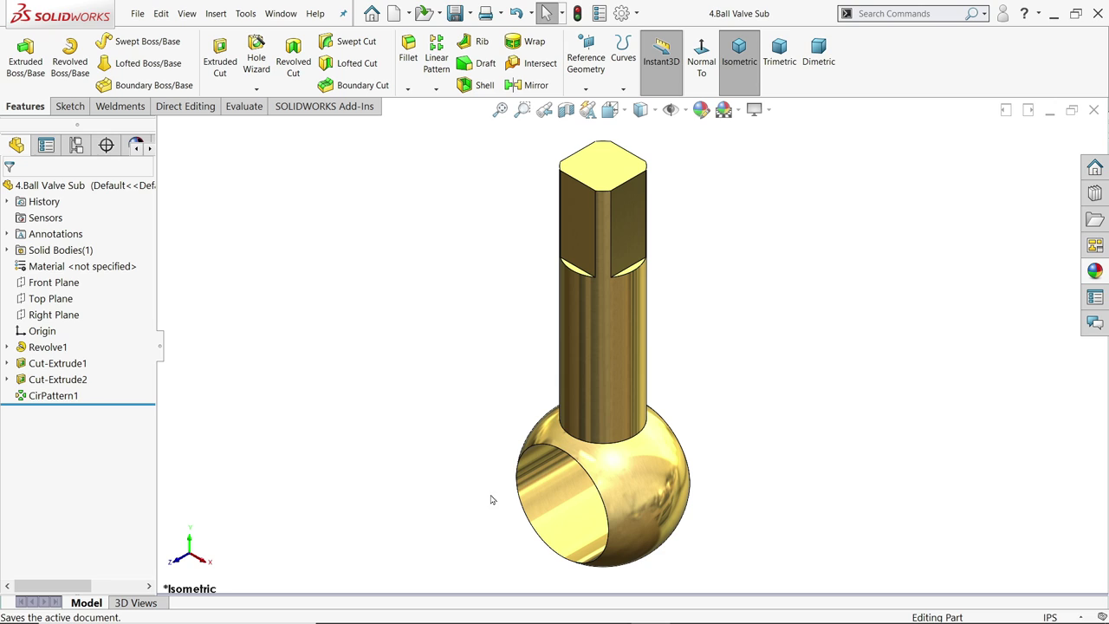
key("alt+Tab")
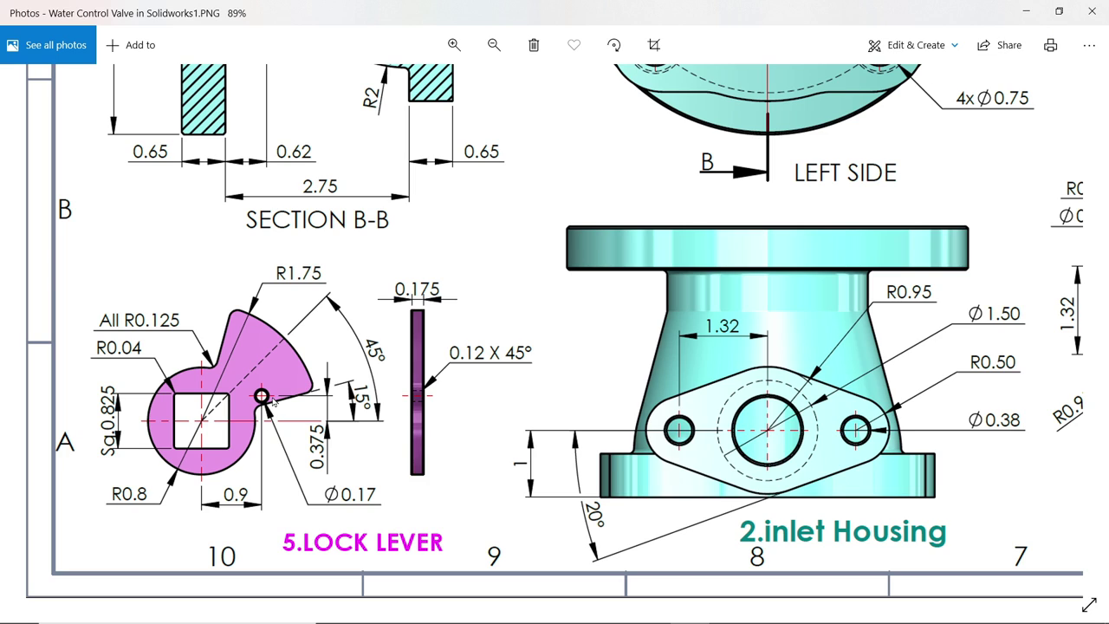
Step: On Part3's Top Plane, sketch a Ø1.60 circle centred on the origin
left_click(1032, 15)
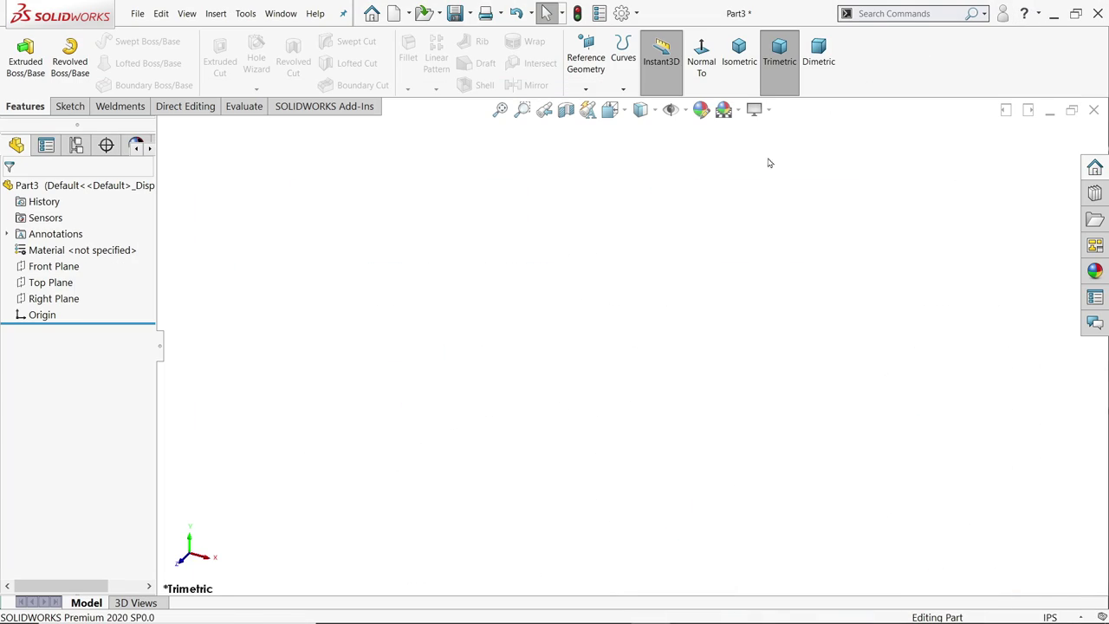
left_click(38, 284)
left_click(38, 261)
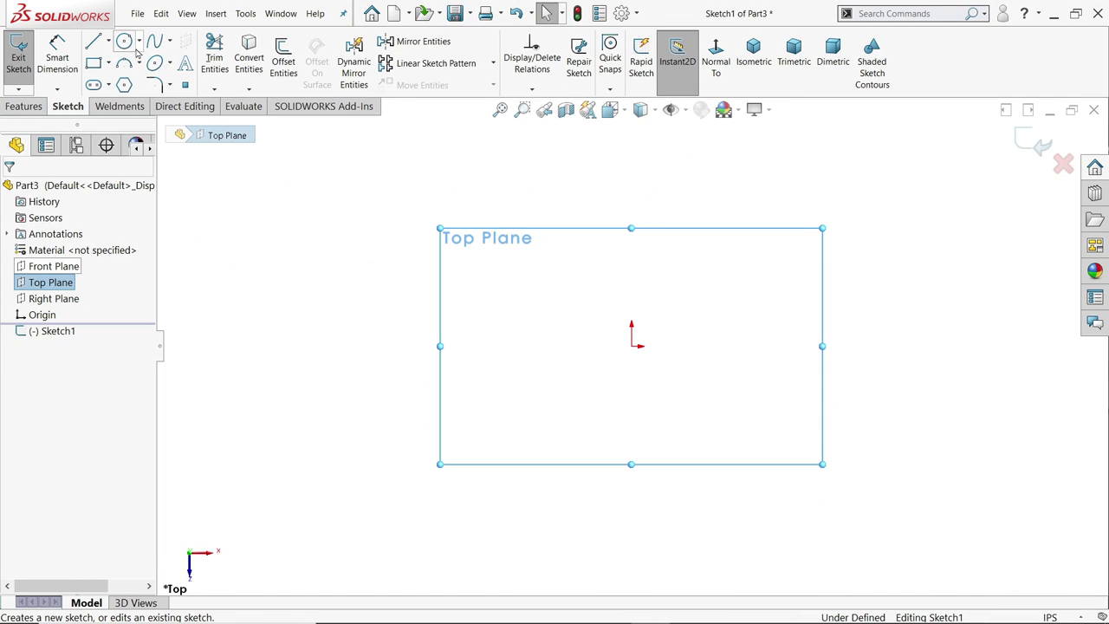
left_click(124, 42)
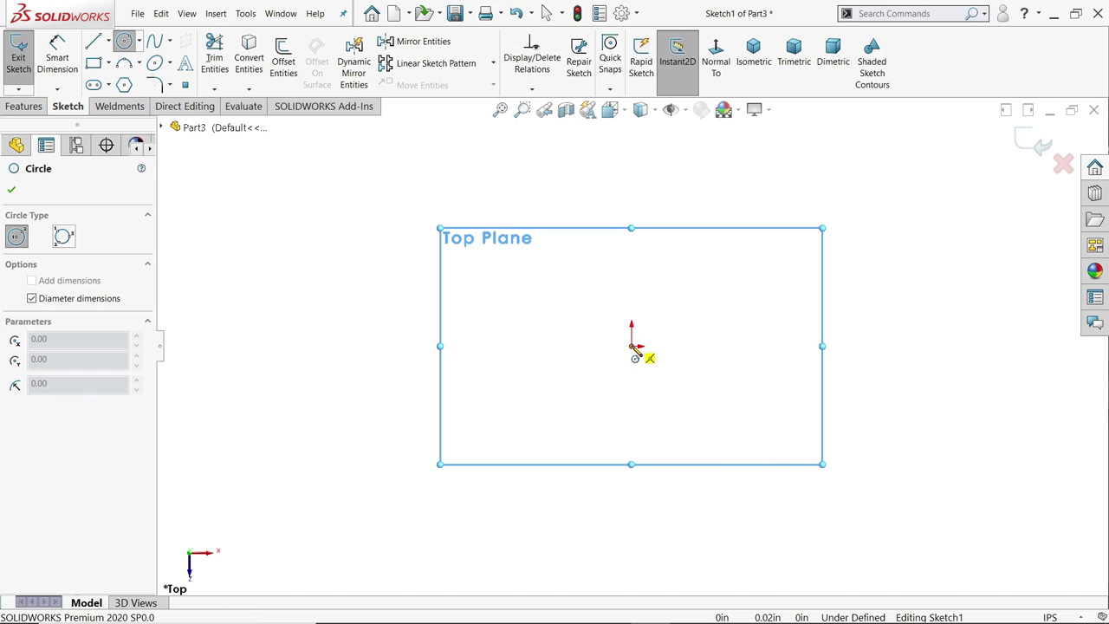
left_click(633, 347)
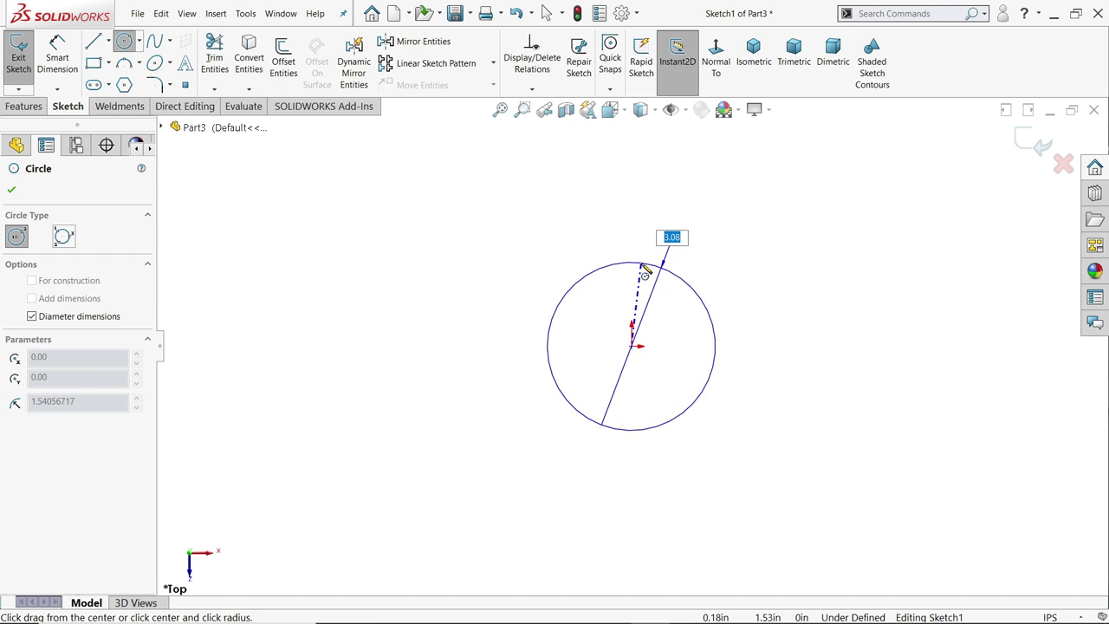
type("0")
key("Return")
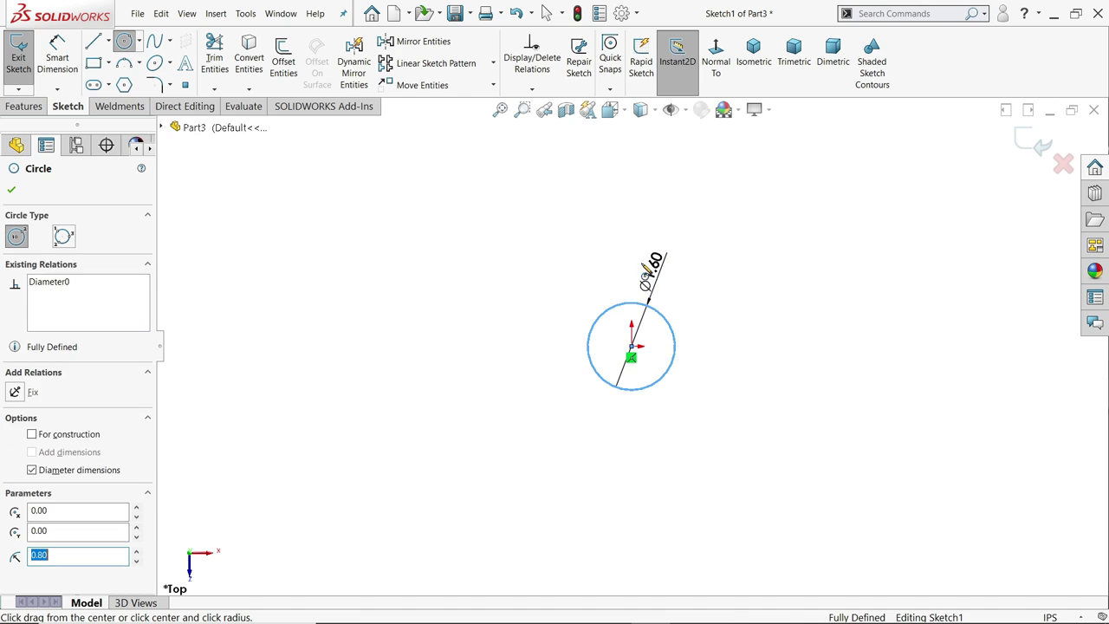
scroll(648, 345, "down", 2)
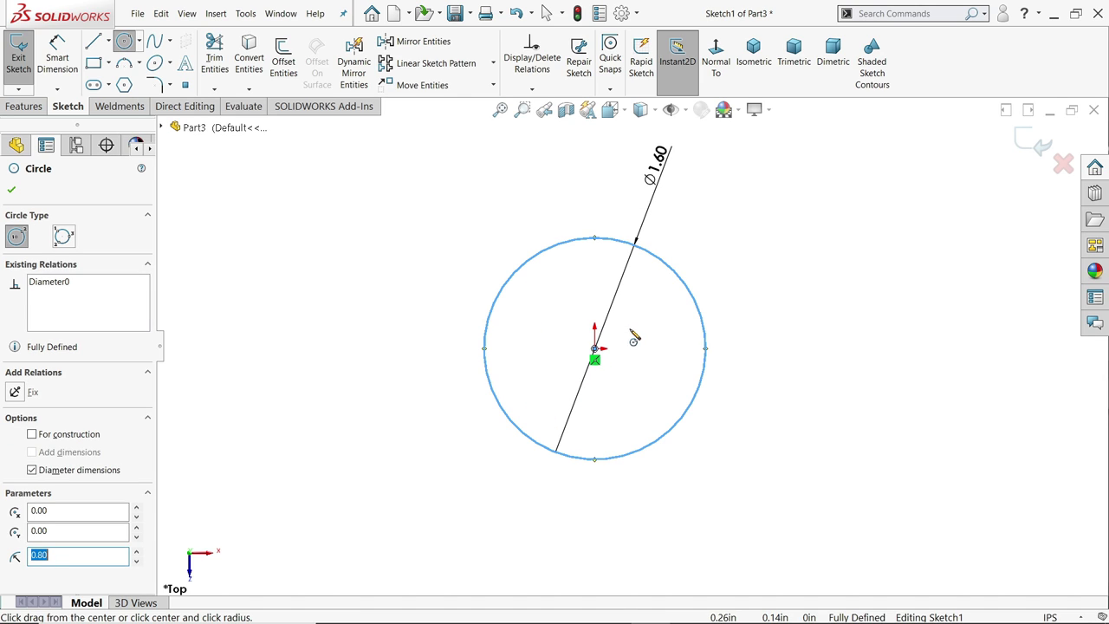
Step: Draw a horizontal centreline from the circle's right edge to its centre
left_click(109, 42)
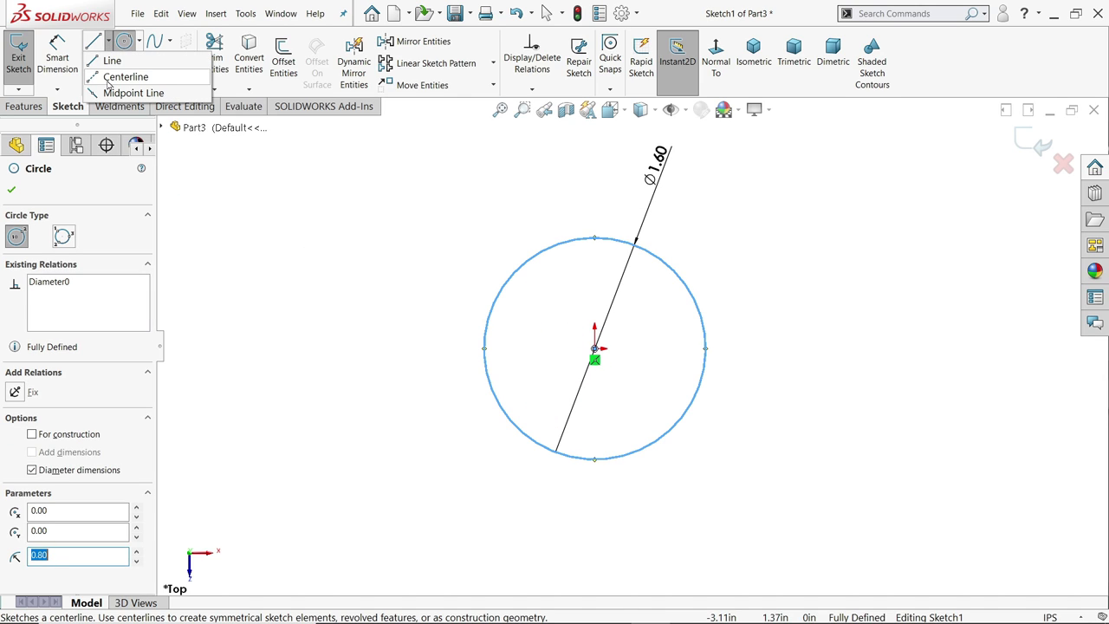
left_click(123, 74)
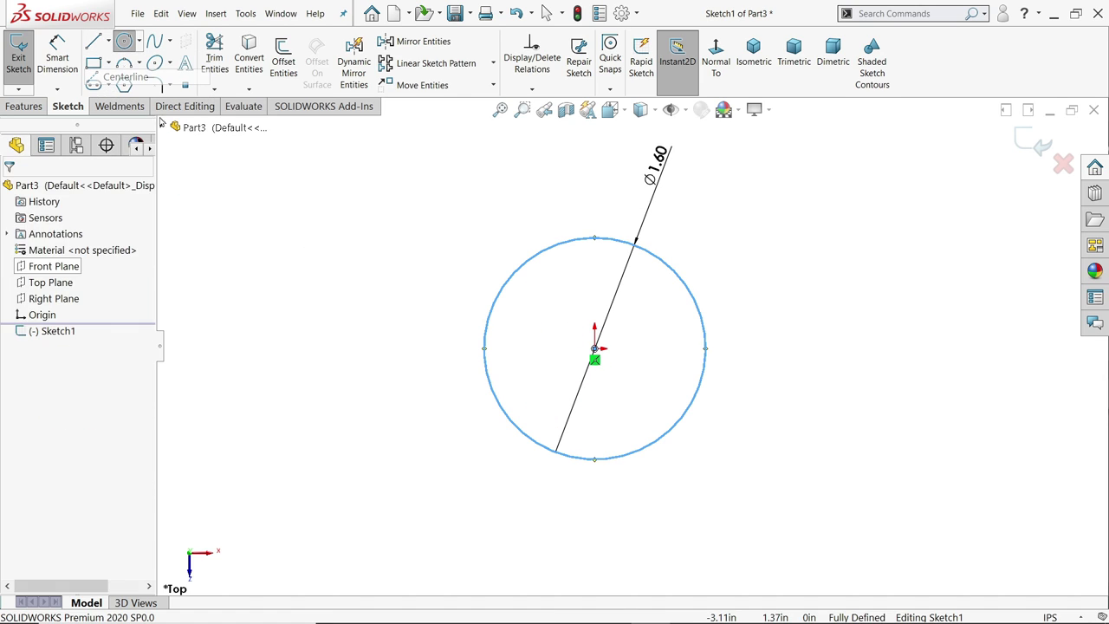
left_click(706, 350)
left_click(595, 351)
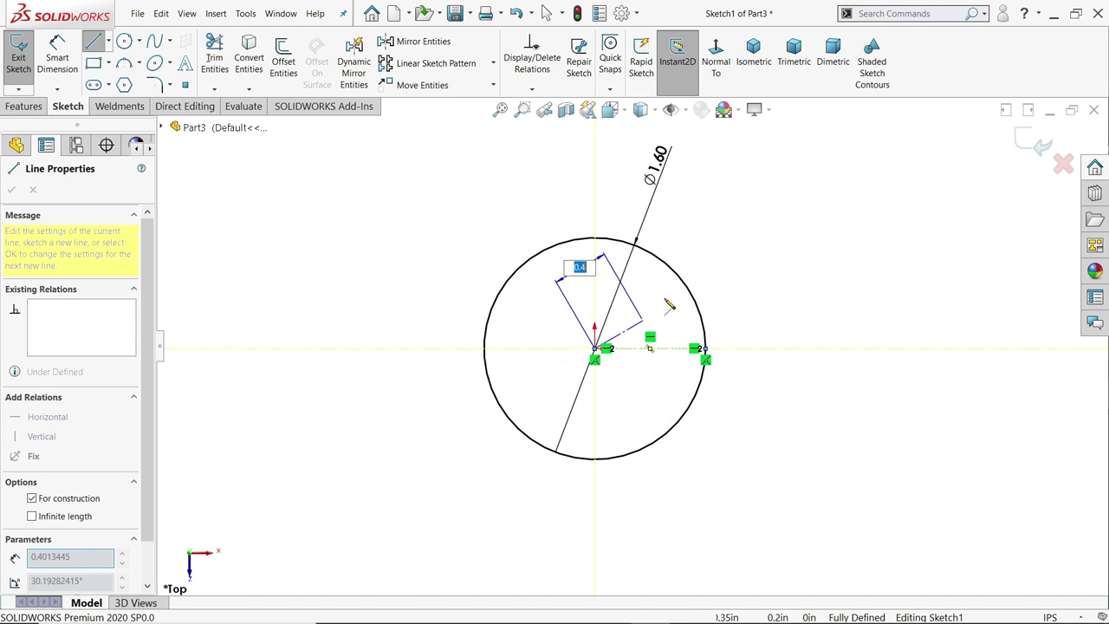
right_click(840, 164)
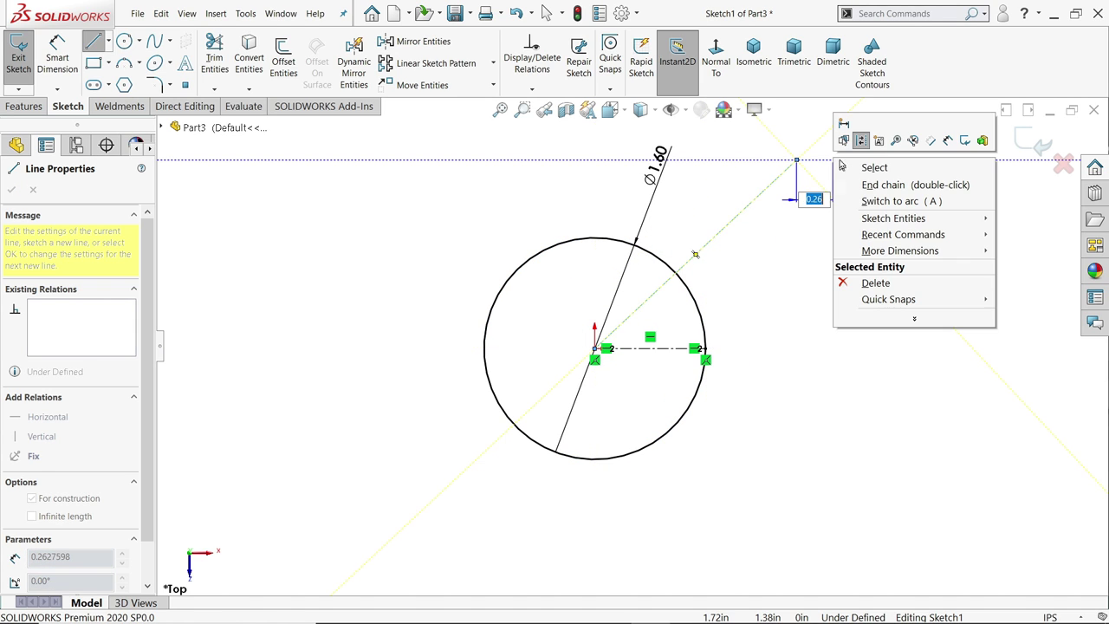
left_click(866, 170)
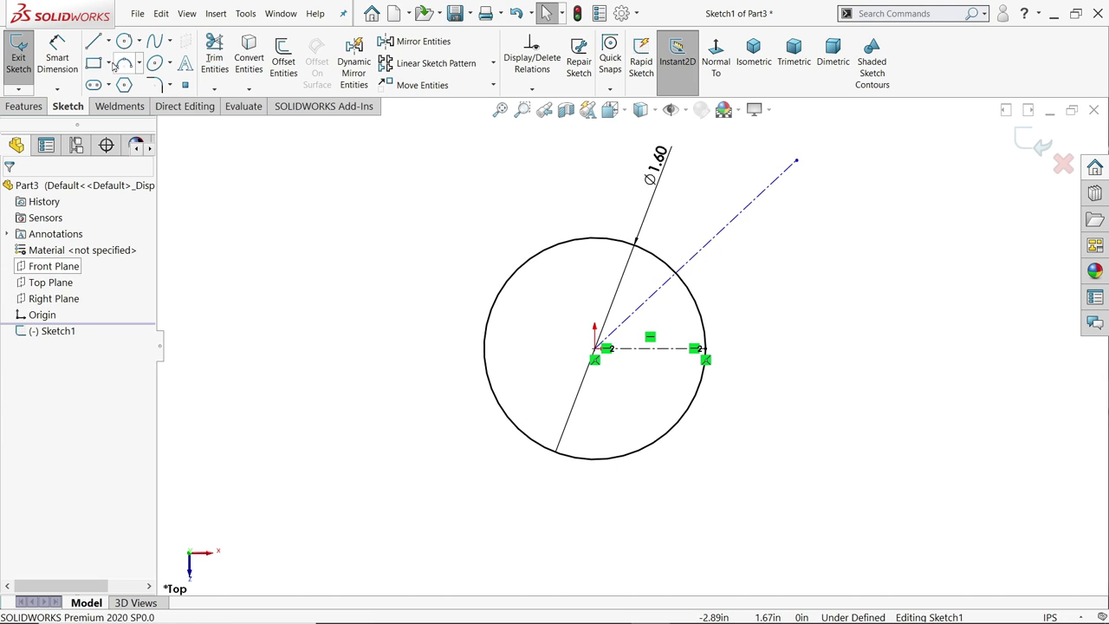
Step: Add an origin-centred arc outside the circle, crossing the angled centreline, then start a line at its lower end
left_click(140, 67)
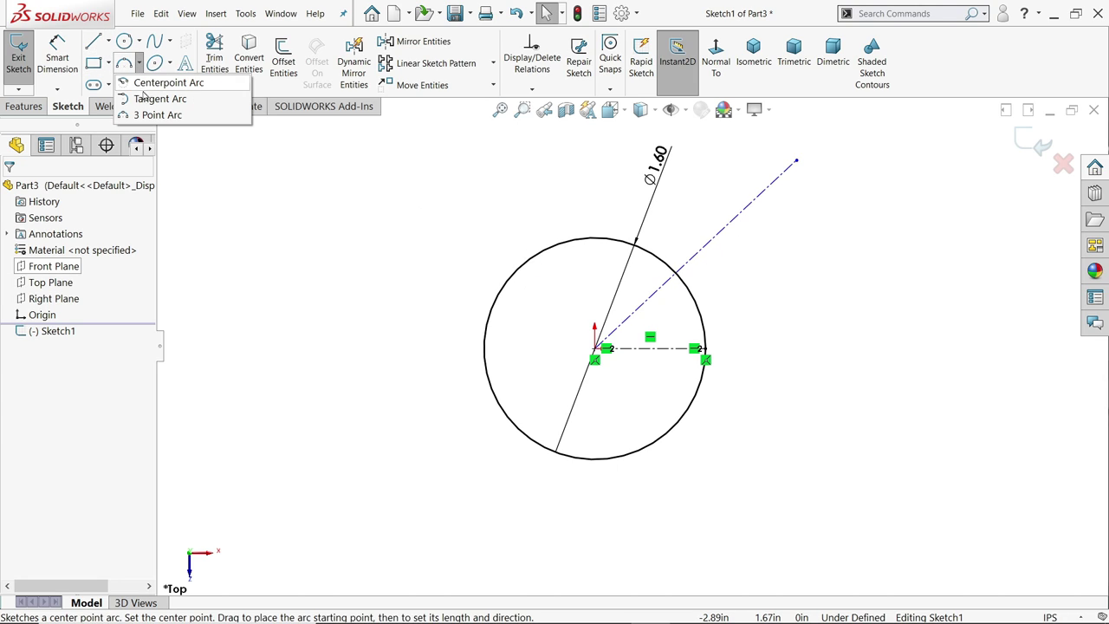
left_click(151, 83)
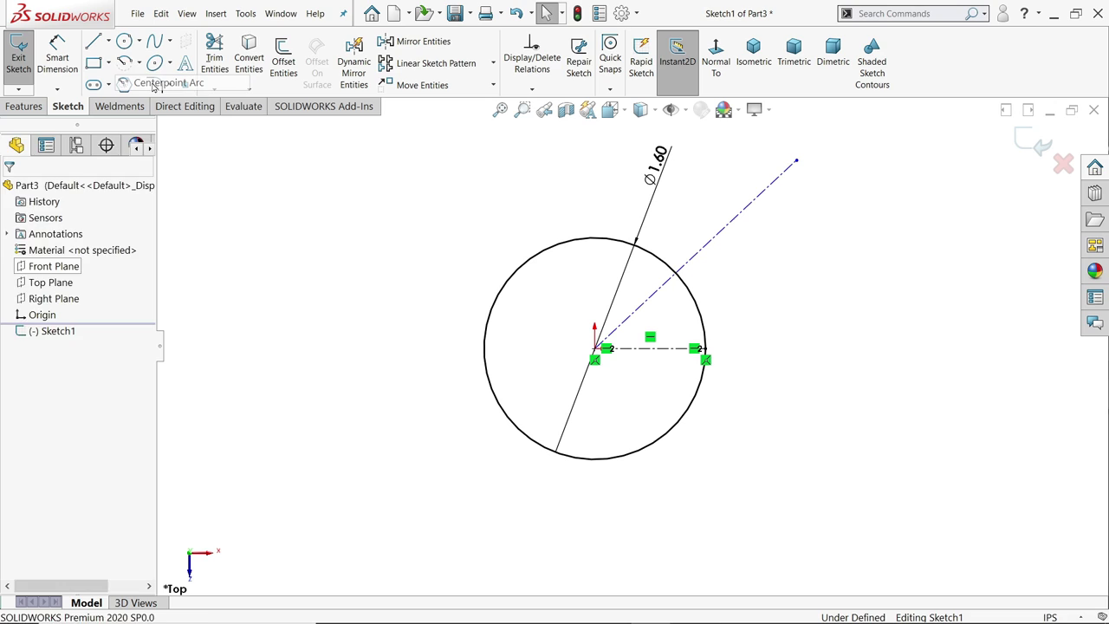
left_click(596, 350)
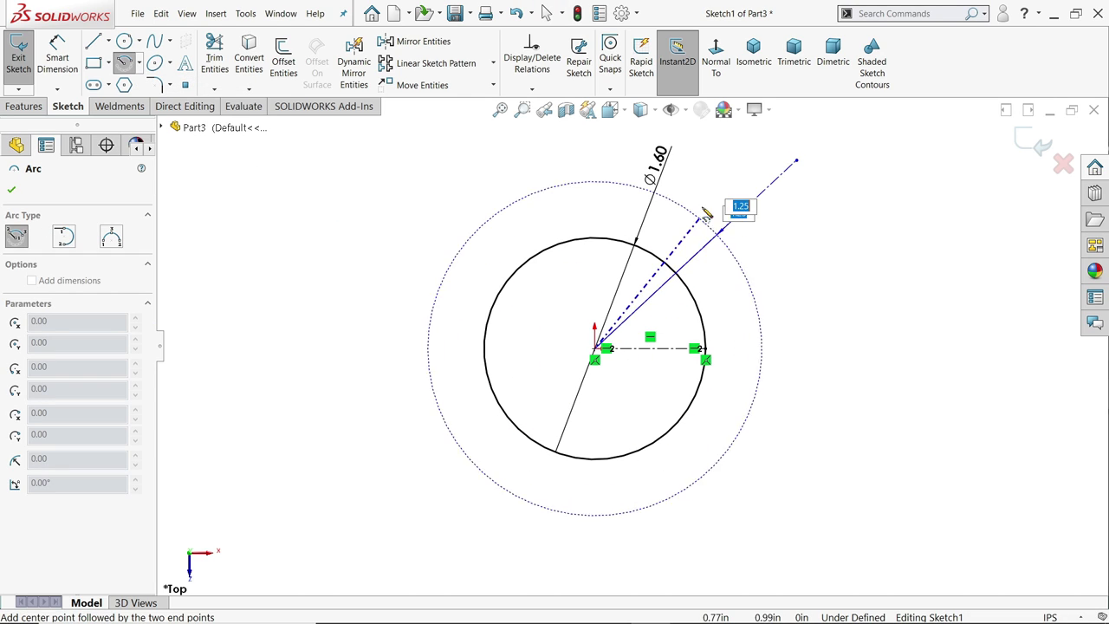
left_click(694, 132)
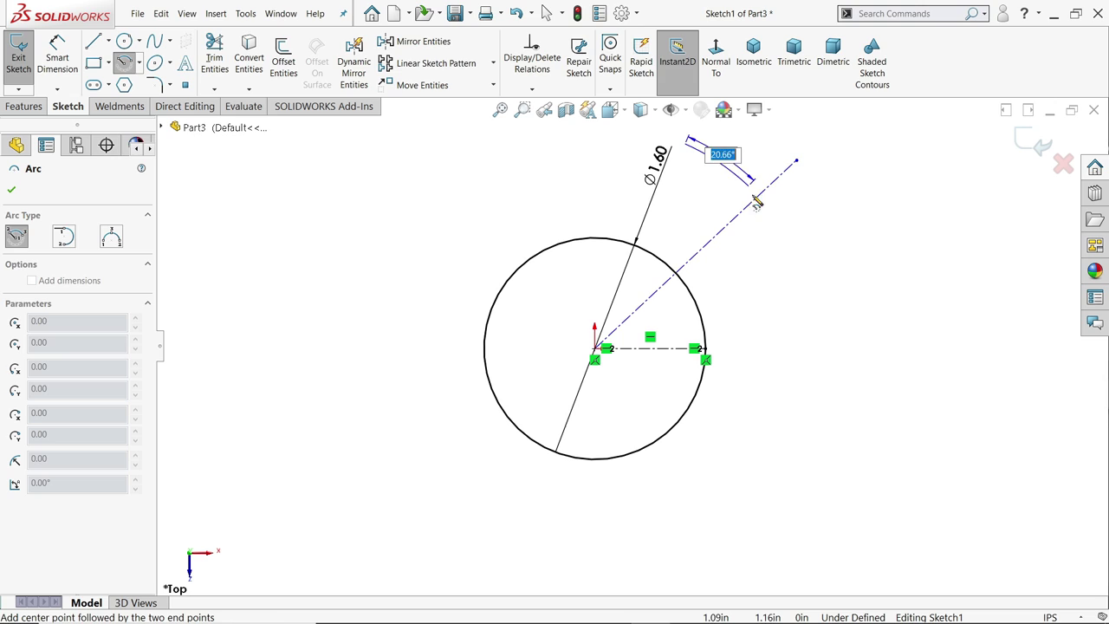
left_click(819, 289)
right_click(865, 257)
left_click(872, 260)
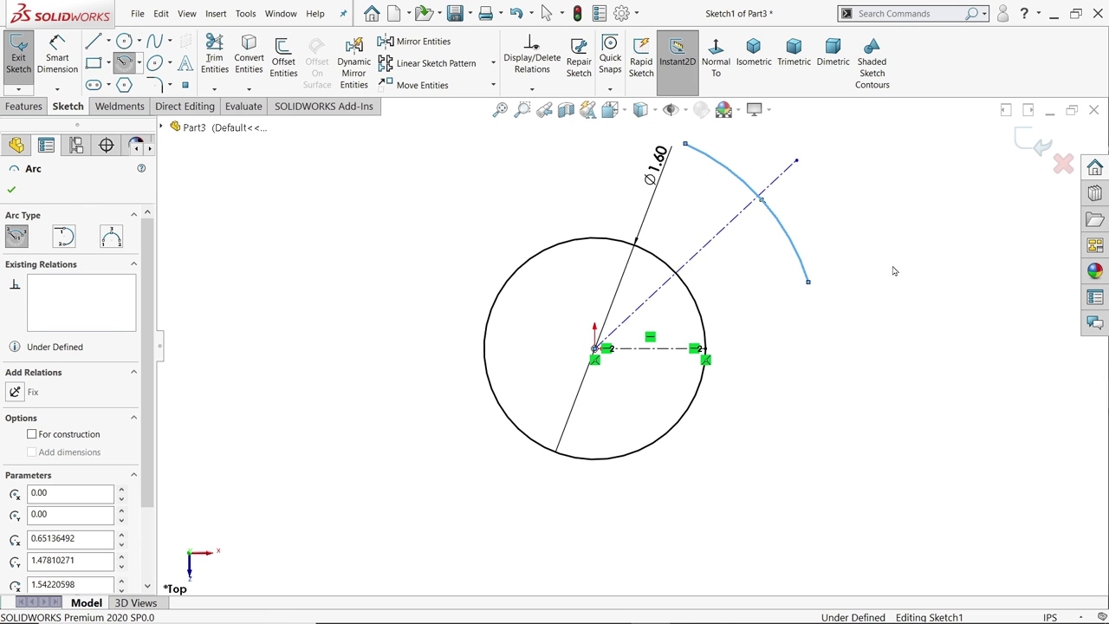
left_click(92, 41)
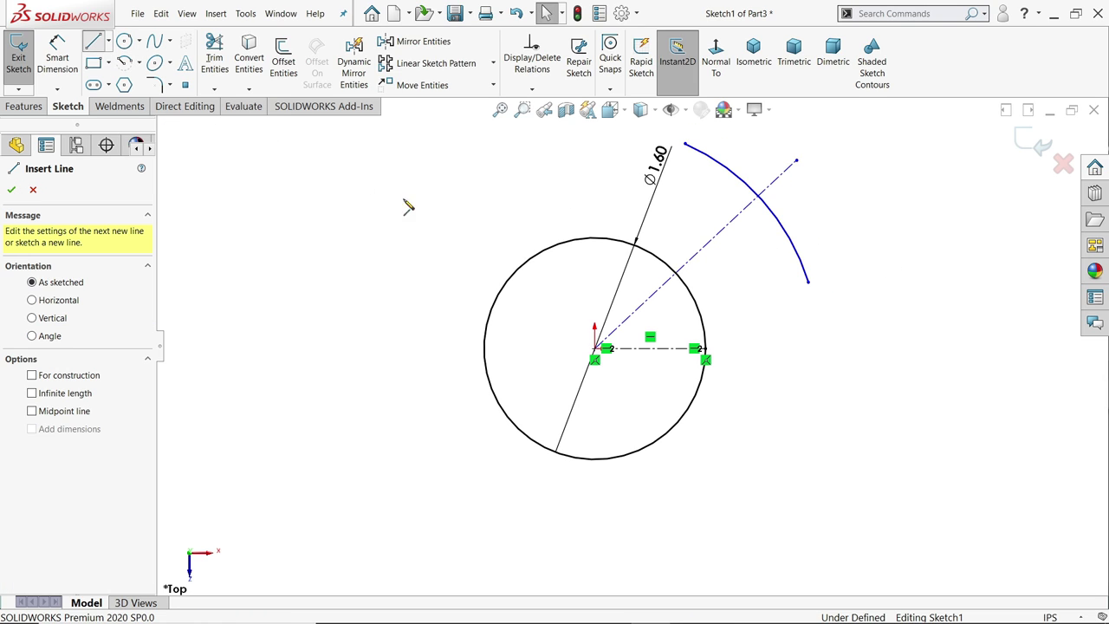
left_click(809, 283)
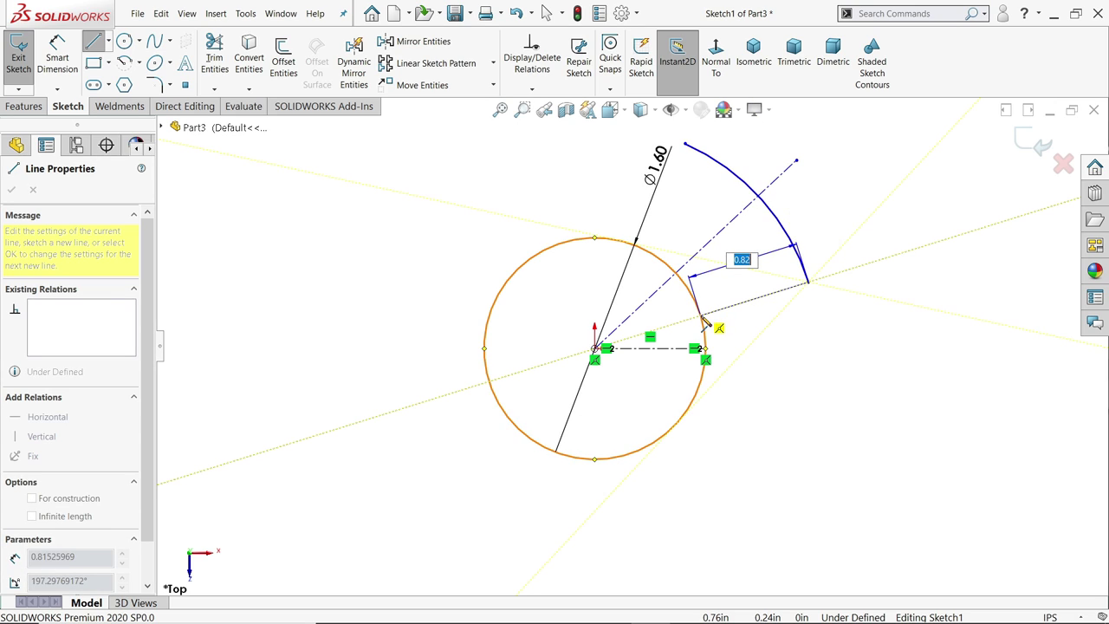
Step: Draw two lines from the arc's ends down to the circle
left_click(700, 310)
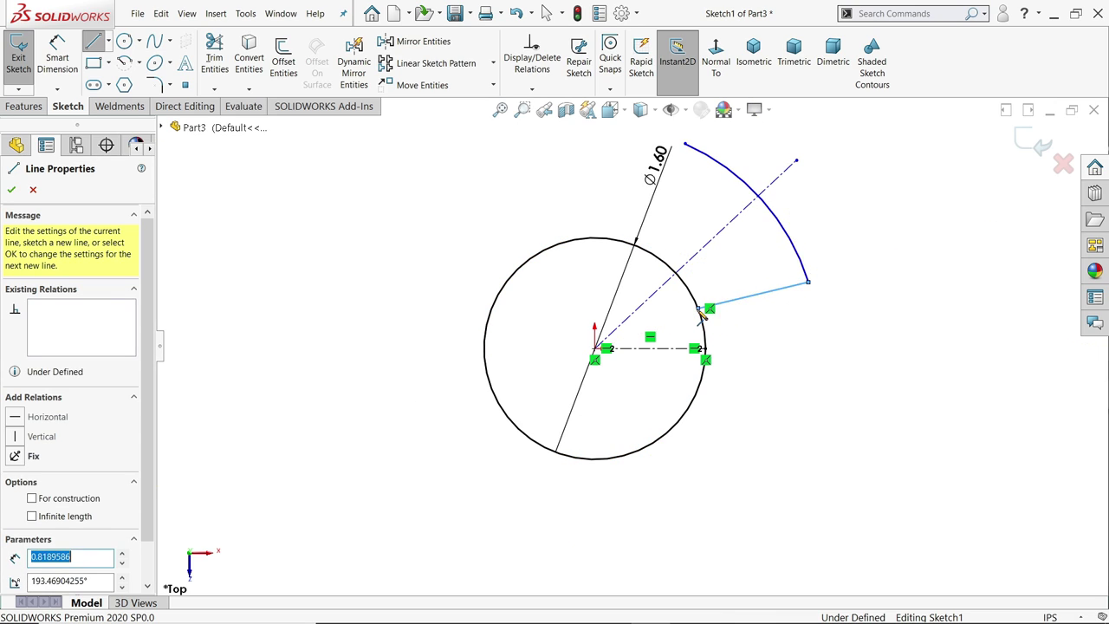
right_click(839, 206)
left_click(858, 216)
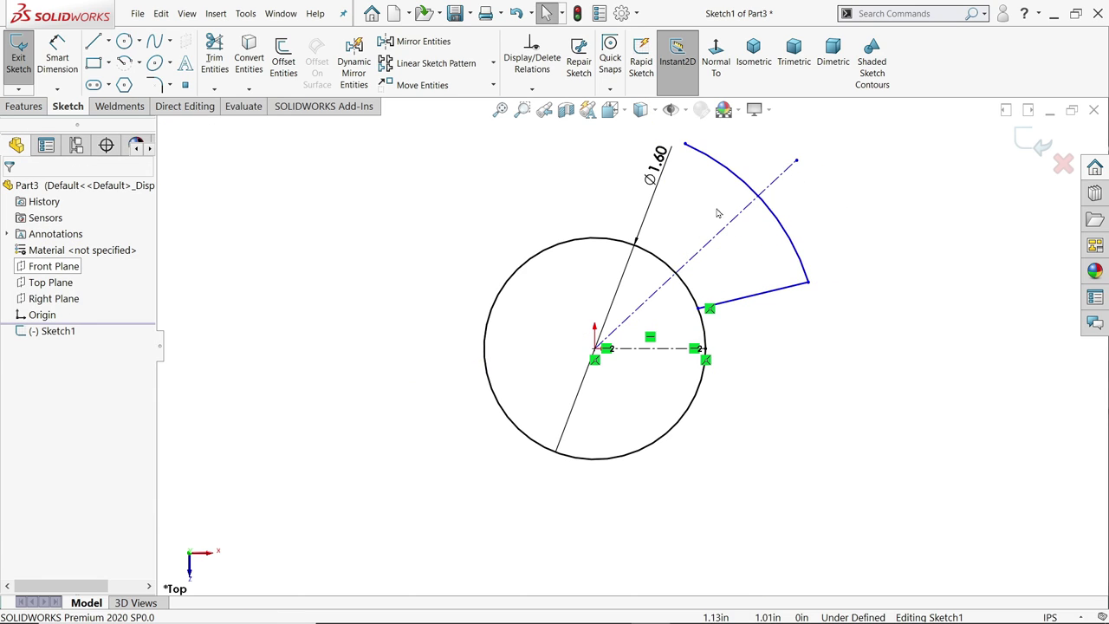
key("l")
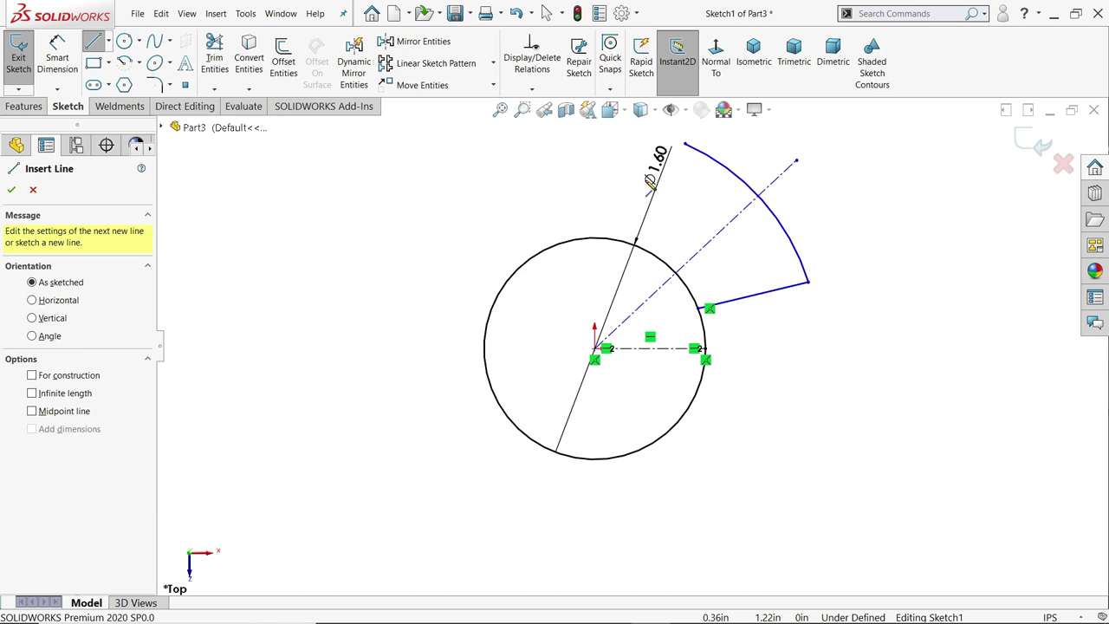
left_click(685, 146)
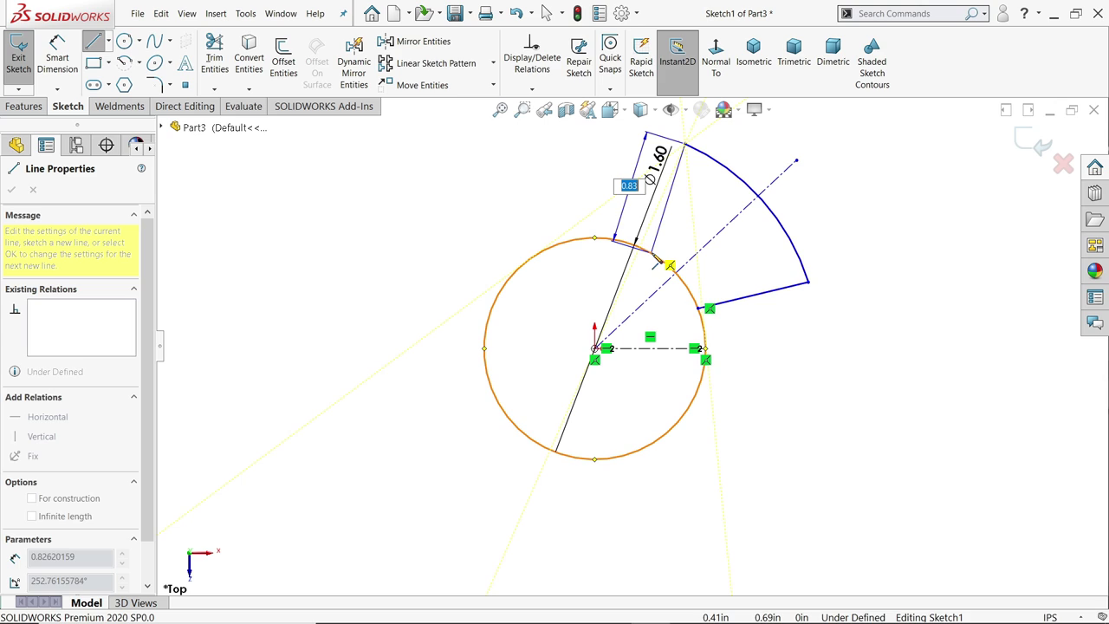
right_click(702, 214)
left_click(738, 217)
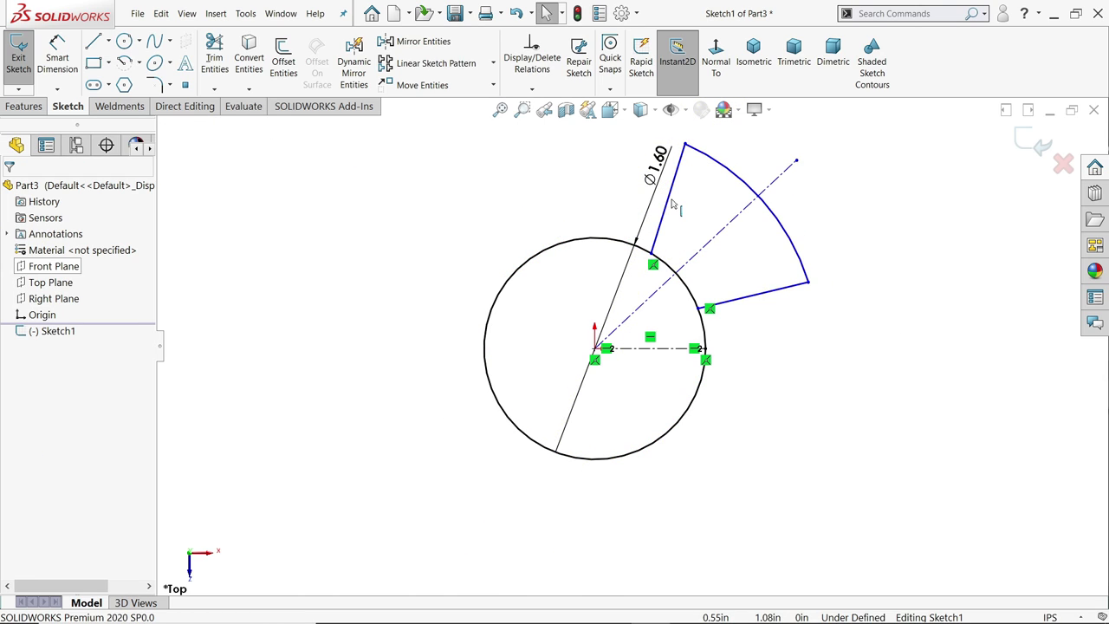
Step: Make the two wedge lines symmetric about the angled centreline
scroll(742, 310, "down", 3)
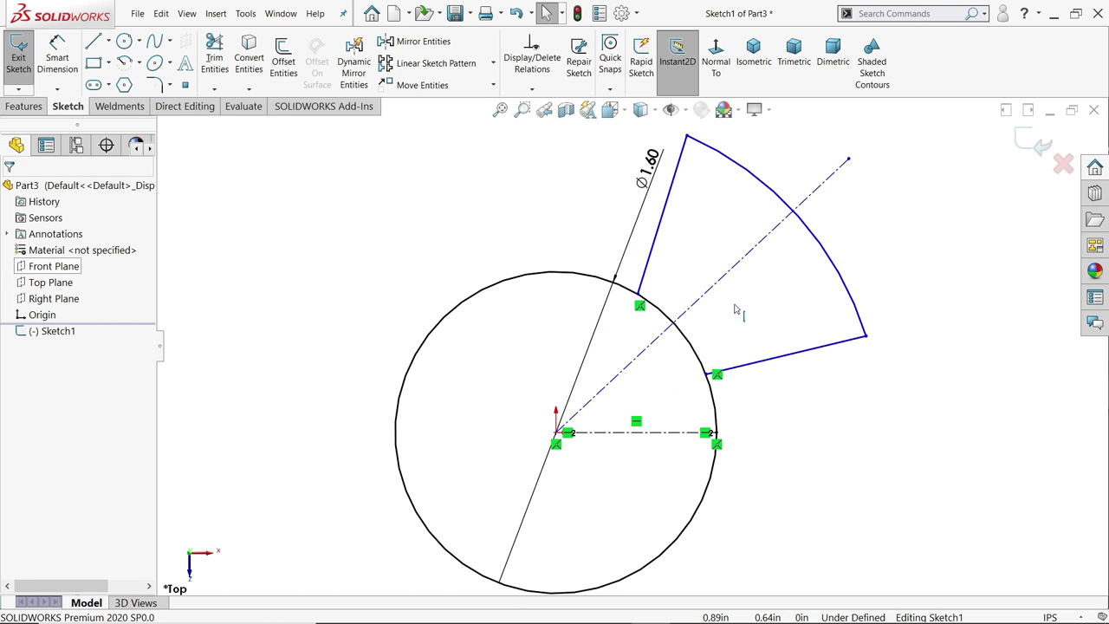
left_click(783, 365)
left_click(654, 252, "ctrl")
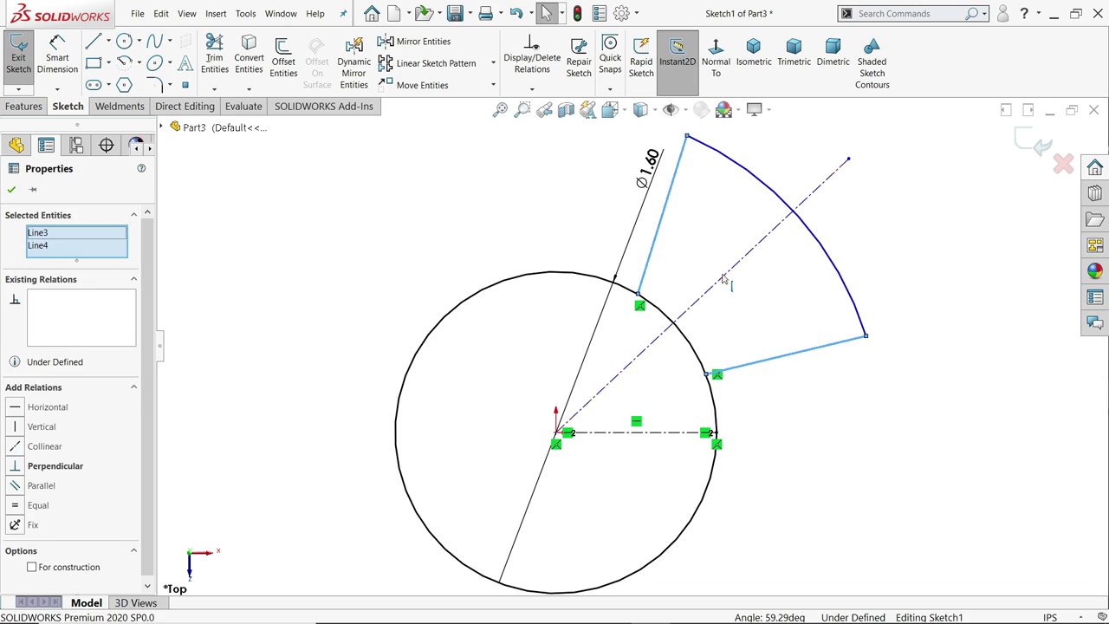
left_click(728, 283, "ctrl")
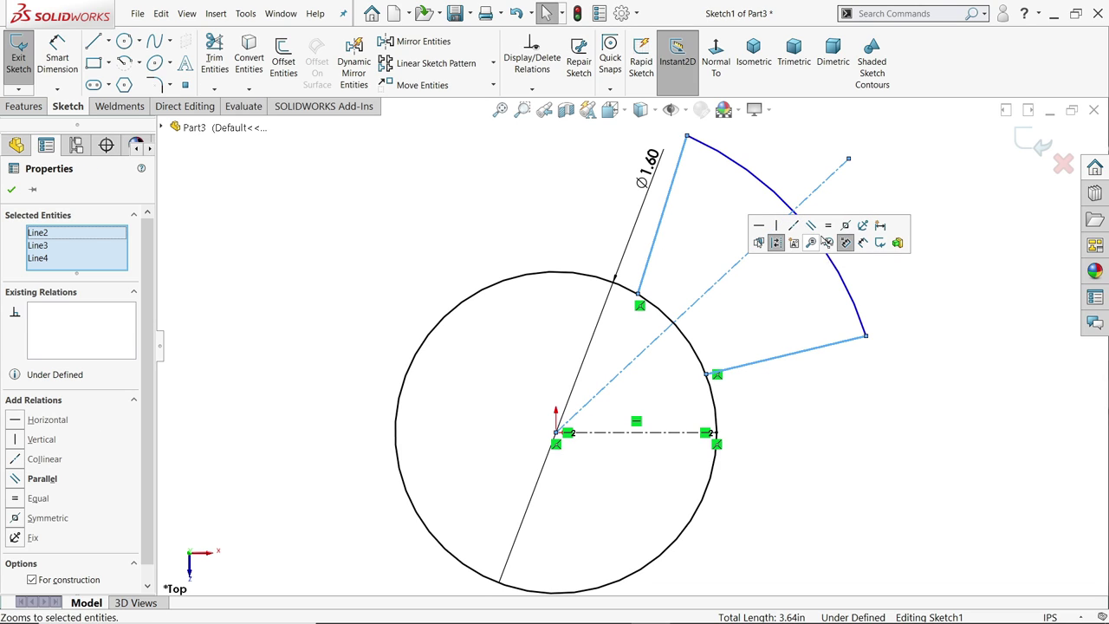
left_click(847, 228)
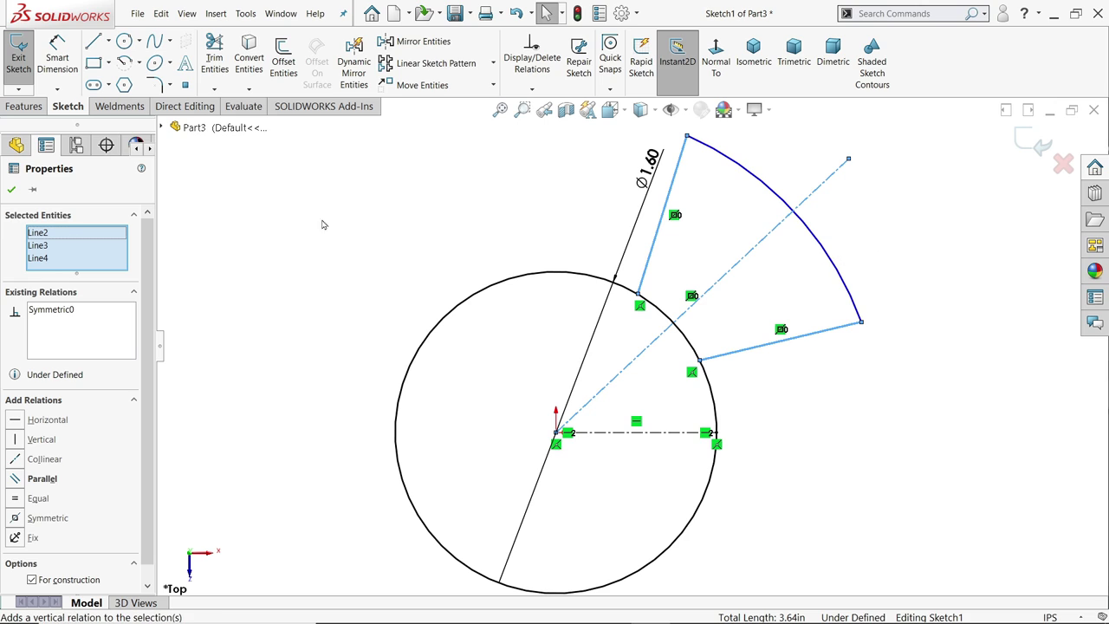
left_click(57, 58)
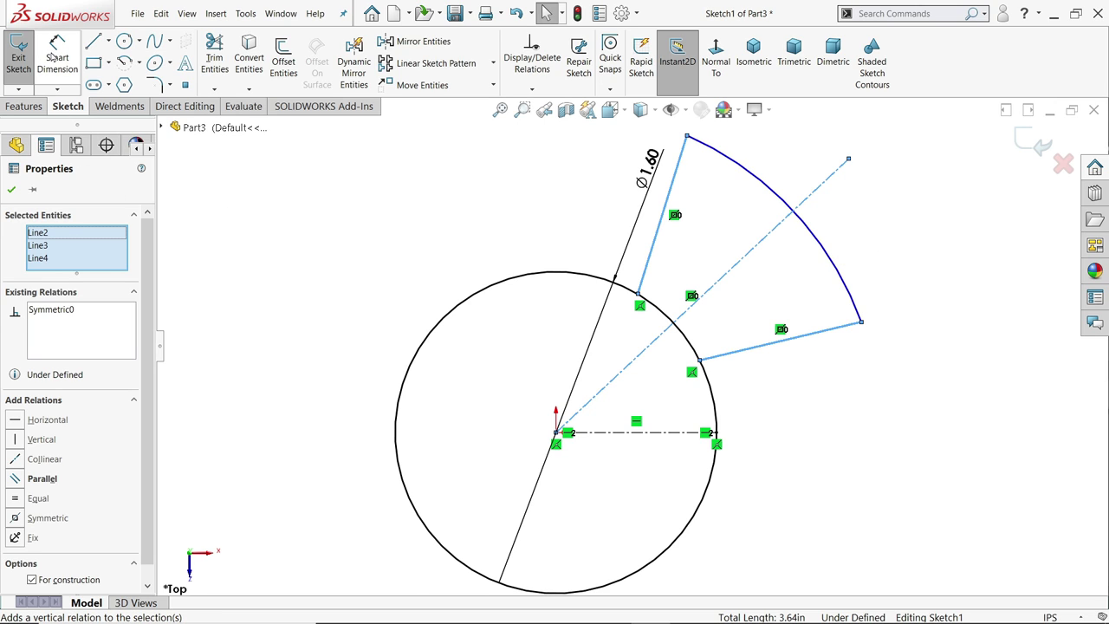
Step: Dimension the angled centreline at 45° and the lower wedge line at 15° from horizontal
left_click(713, 288)
left_click(709, 431)
left_click(1059, 286)
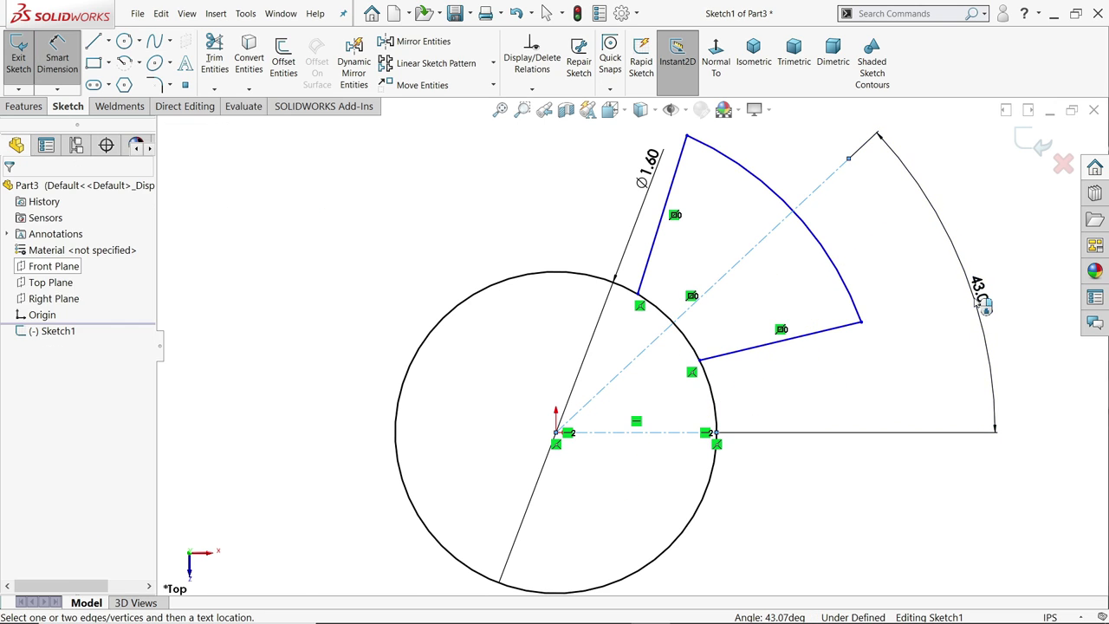
type("45")
key("Return")
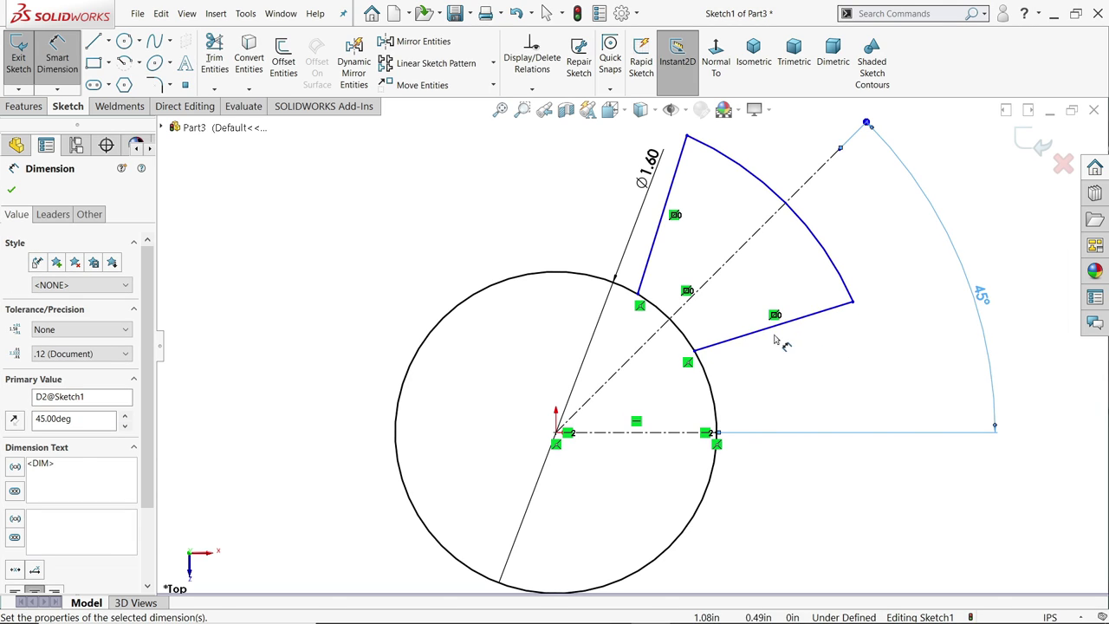
left_click(767, 333)
left_click(669, 431)
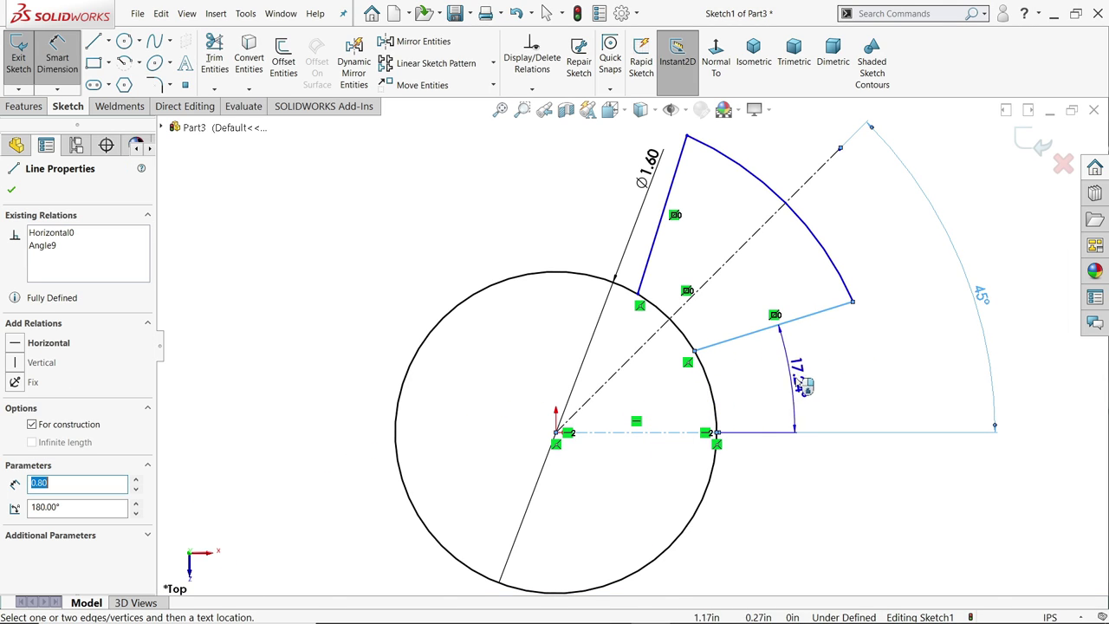
left_click(843, 372)
type("15")
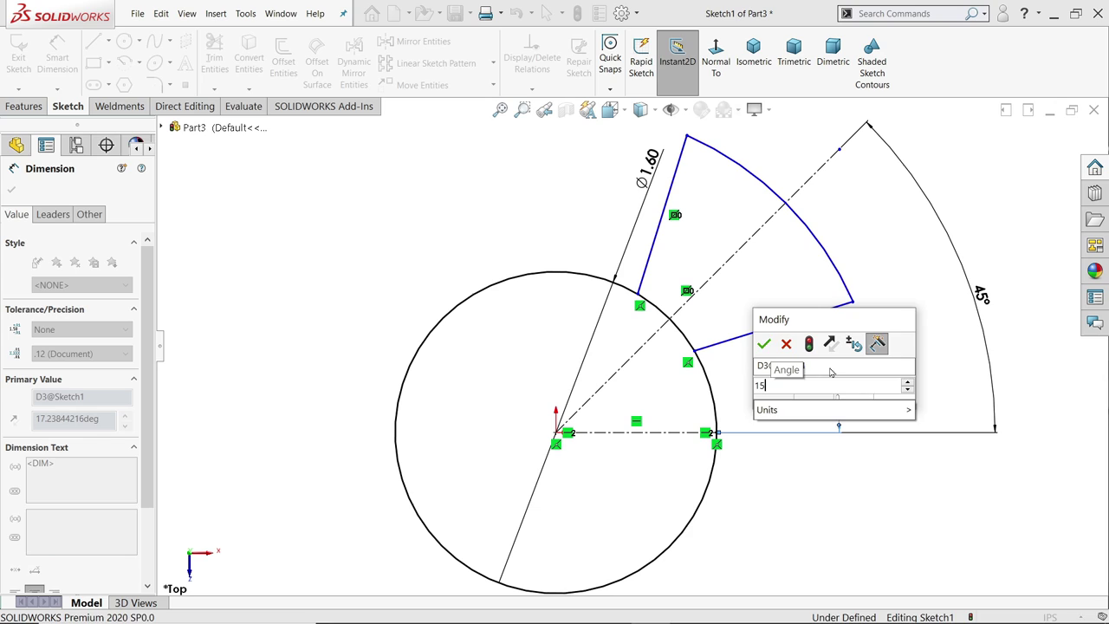
key("Return")
Step: Give the outer arc a 1.75 radius
key("f")
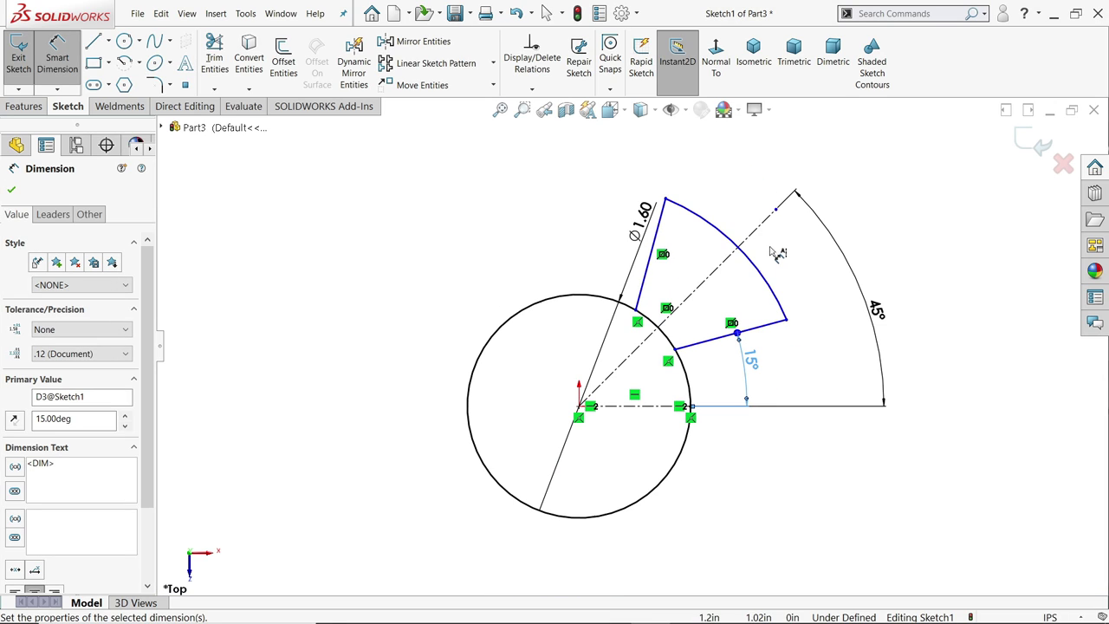
left_click(731, 228)
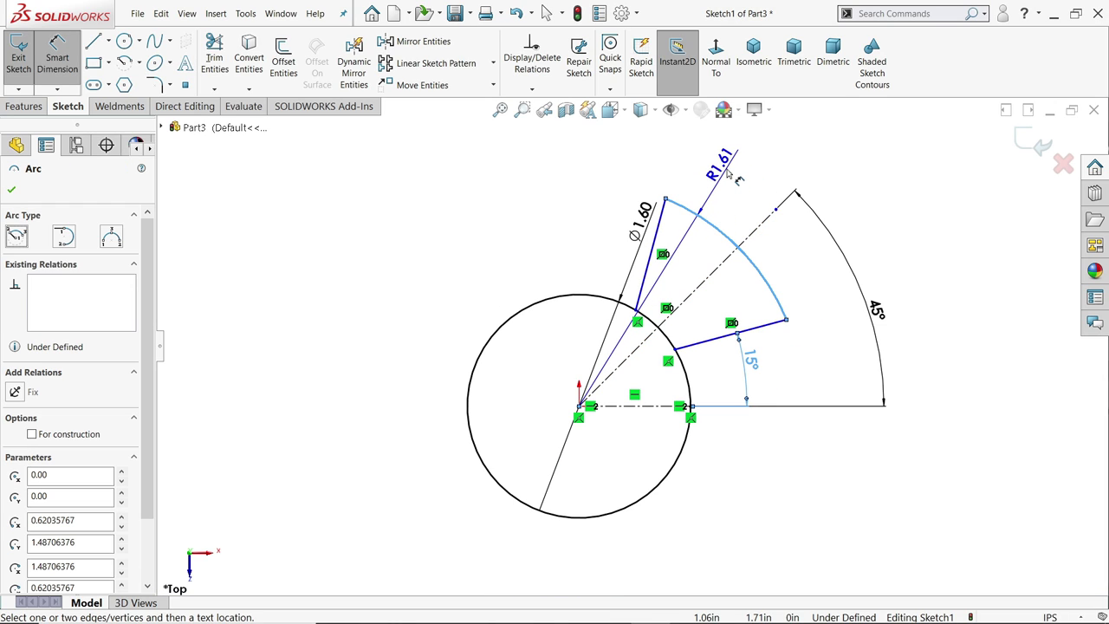
left_click(728, 173)
type("1.75")
key("Return")
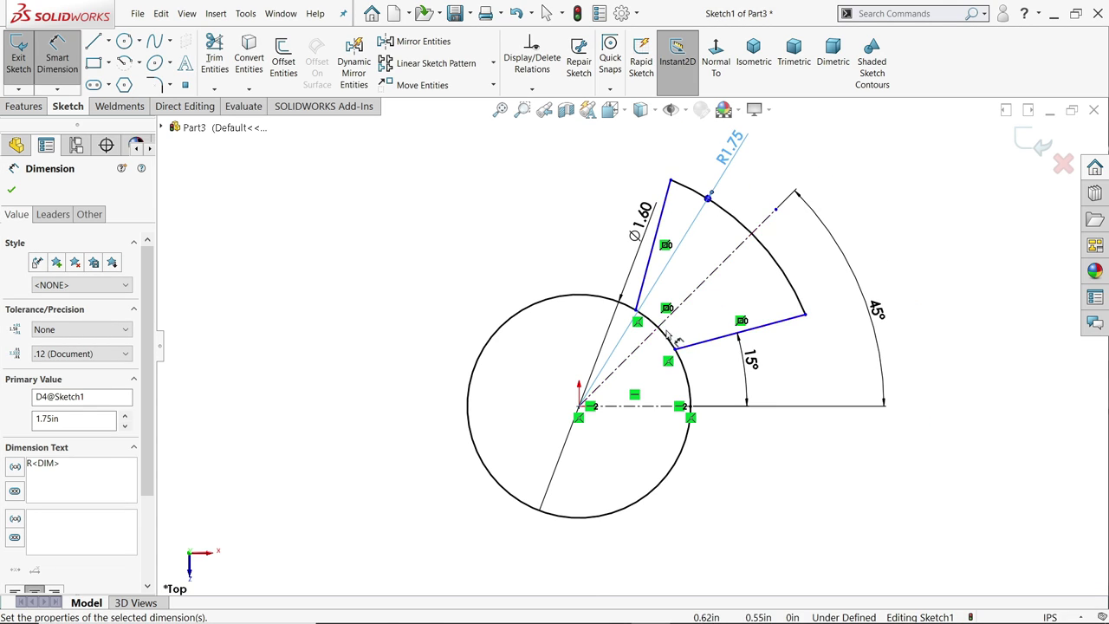
Step: Add a centreline from the wedge line's end to the origin and make the radial lines collinear
scroll(666, 373, "down", 2)
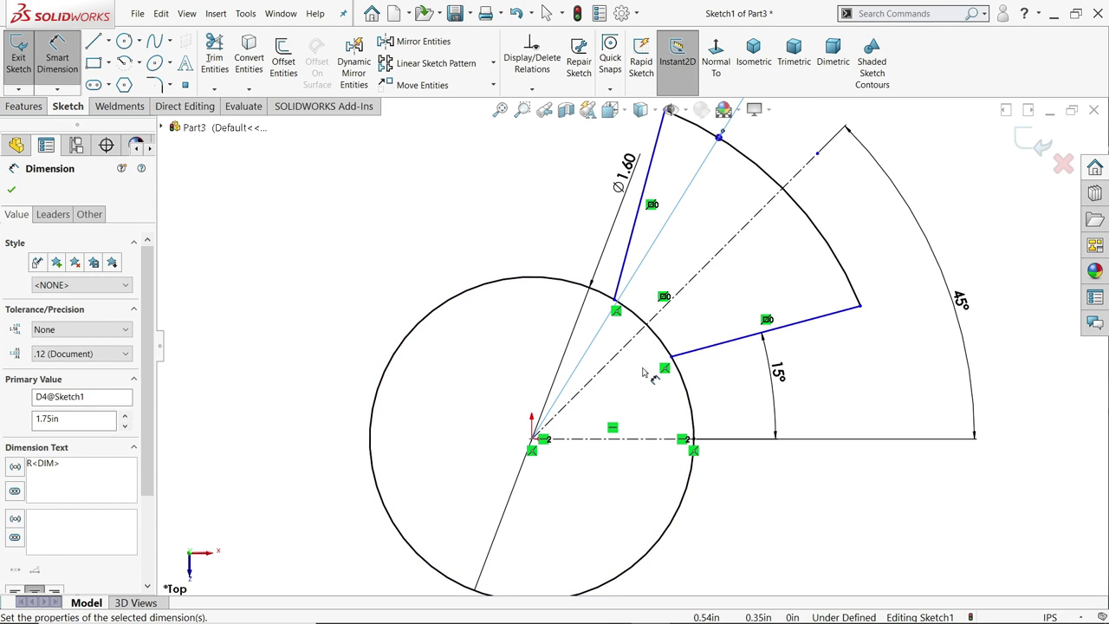
left_click(108, 41)
left_click(126, 77)
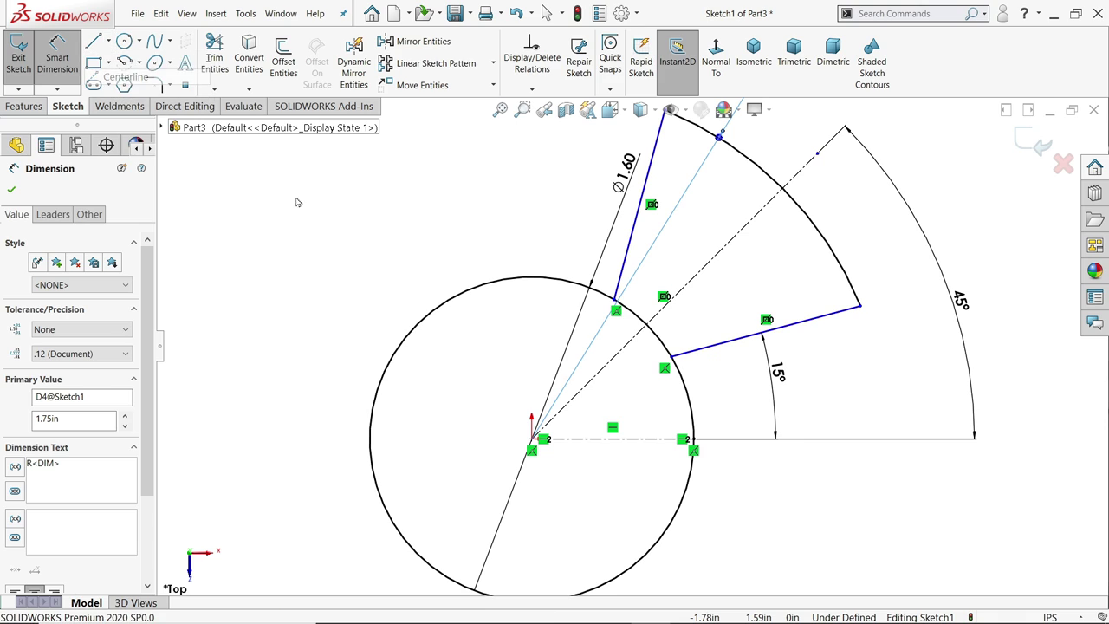
left_click(672, 355)
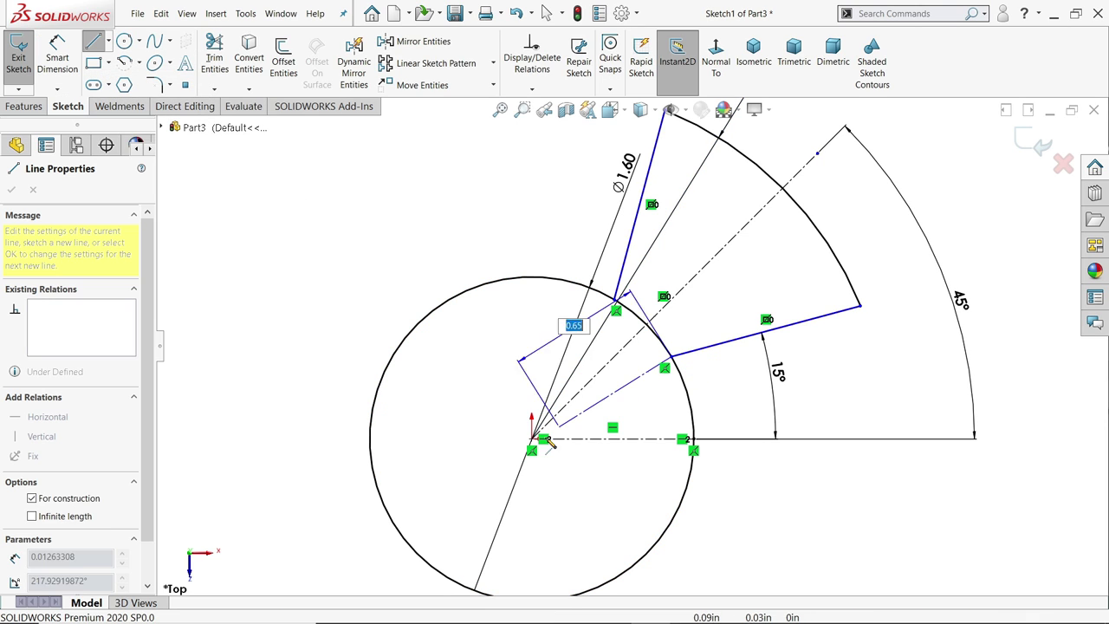
left_click(532, 439)
key("Escape")
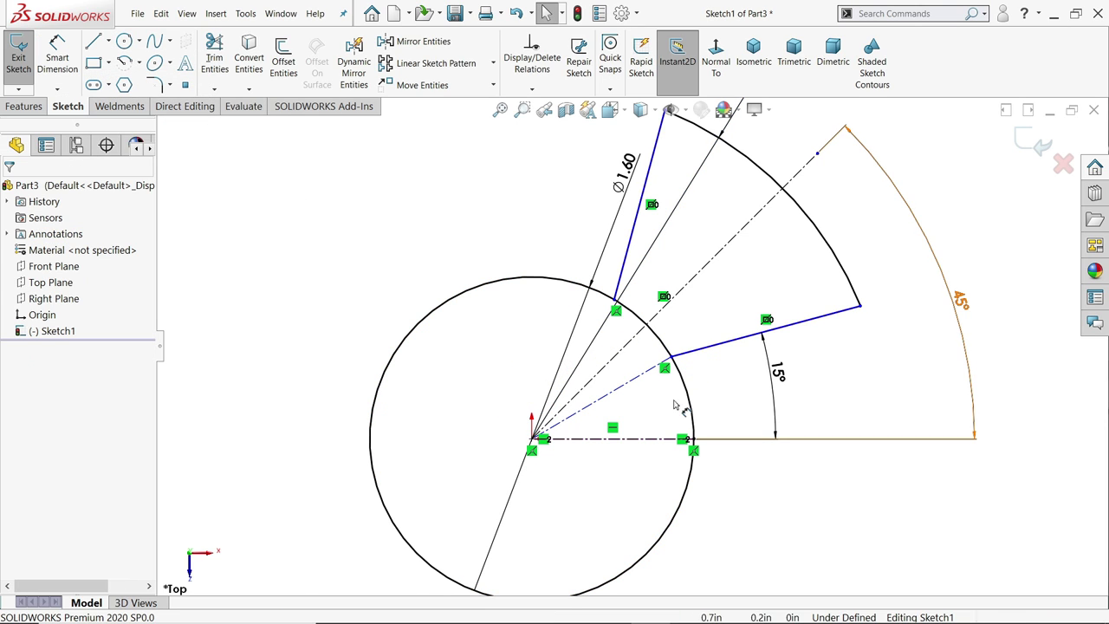
left_click(631, 382)
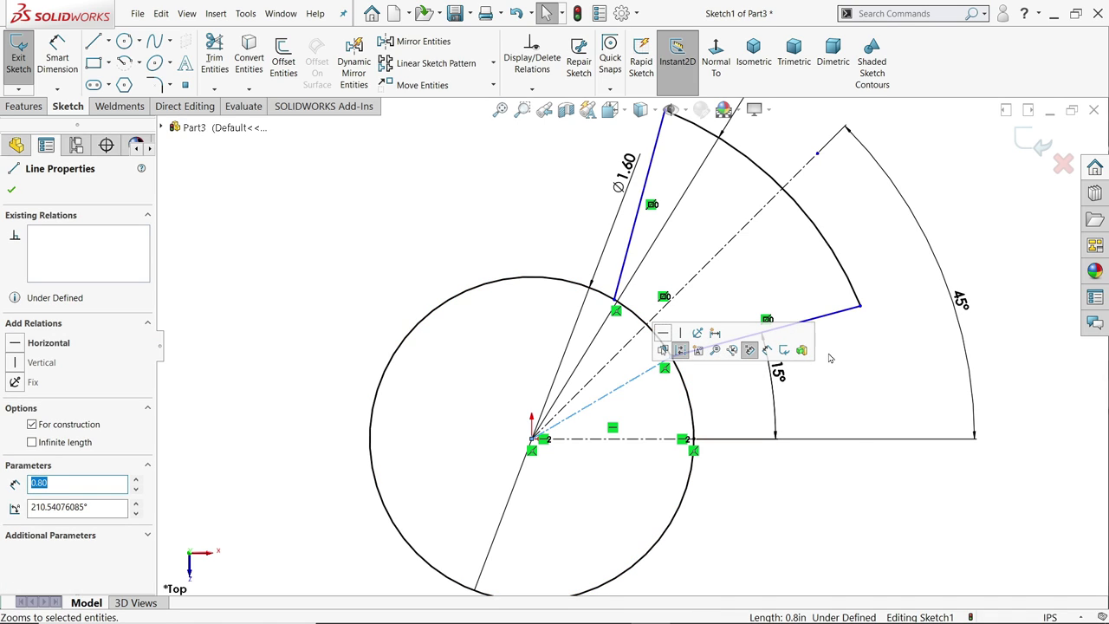
left_click(827, 322, "ctrl")
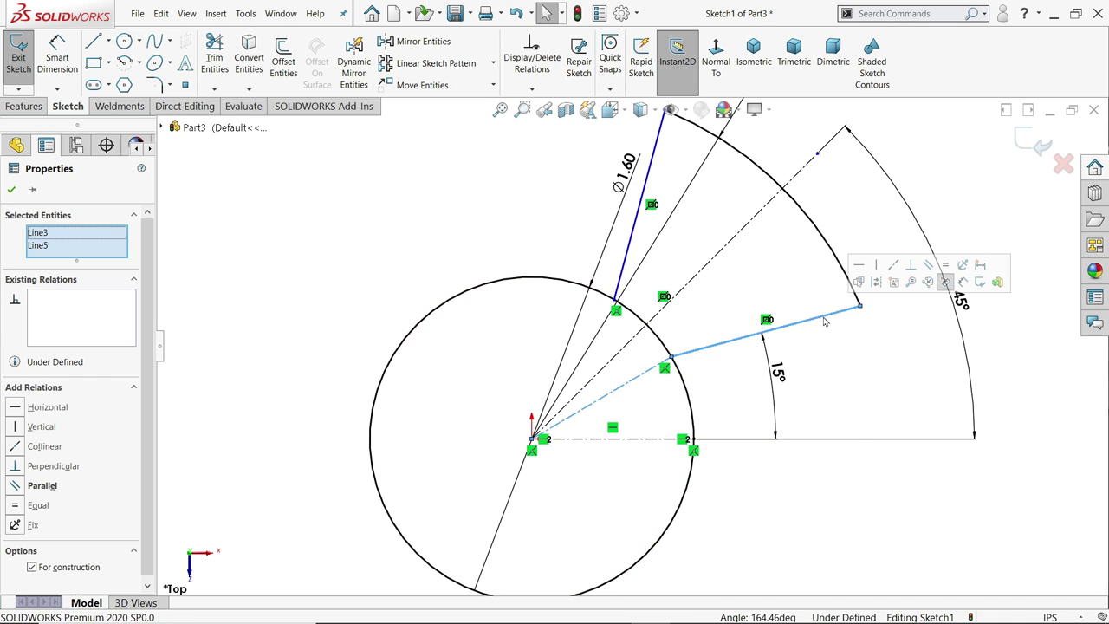
left_click(894, 265)
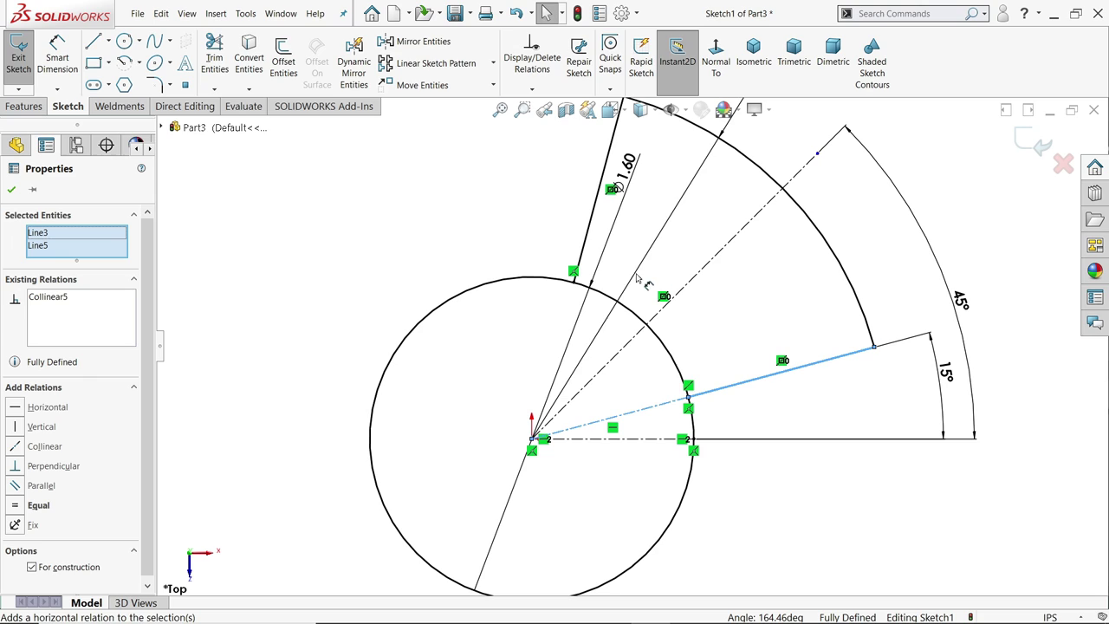
left_click(428, 255)
key("f")
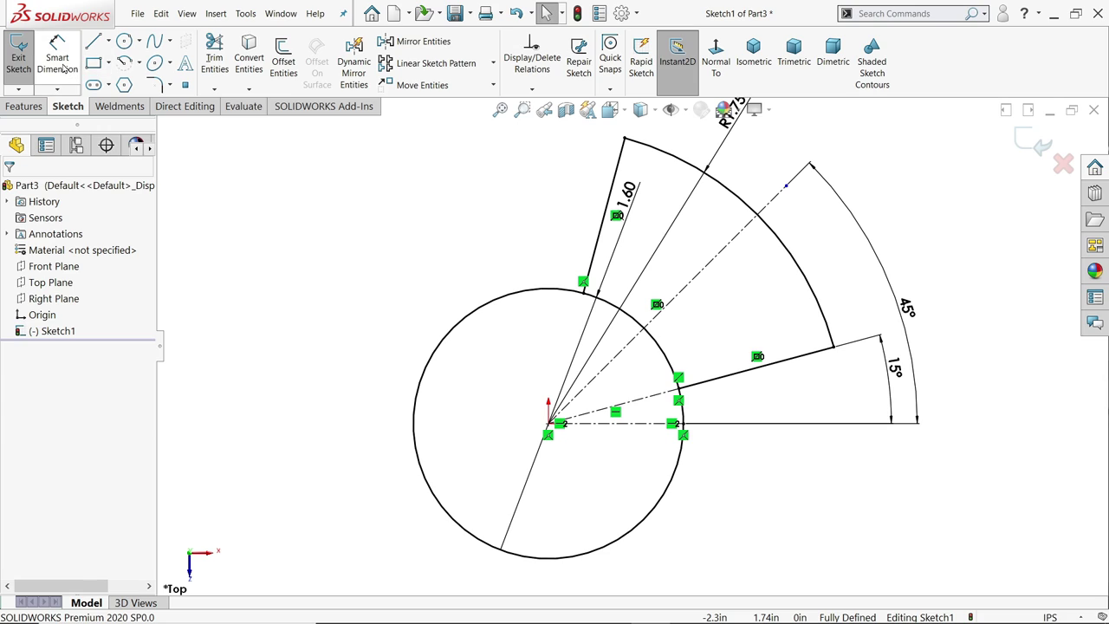
Step: Trim away the circle arc inside the wedge, undoing the extra trim below it
left_click(215, 63)
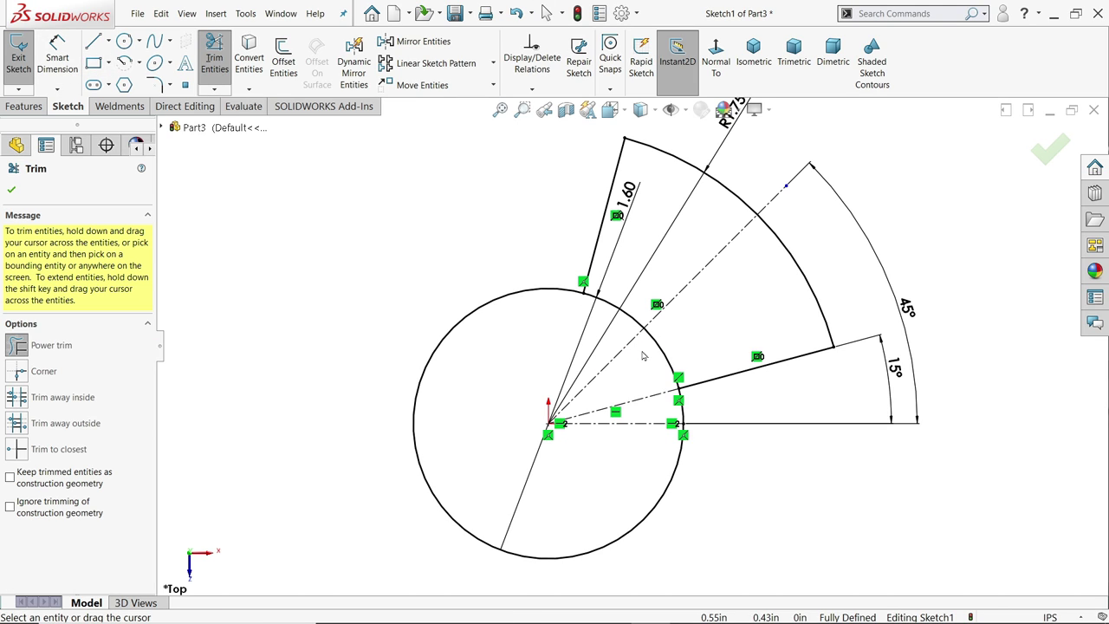
left_click_drag(661, 351, 638, 310)
left_click_drag(662, 406, 690, 411)
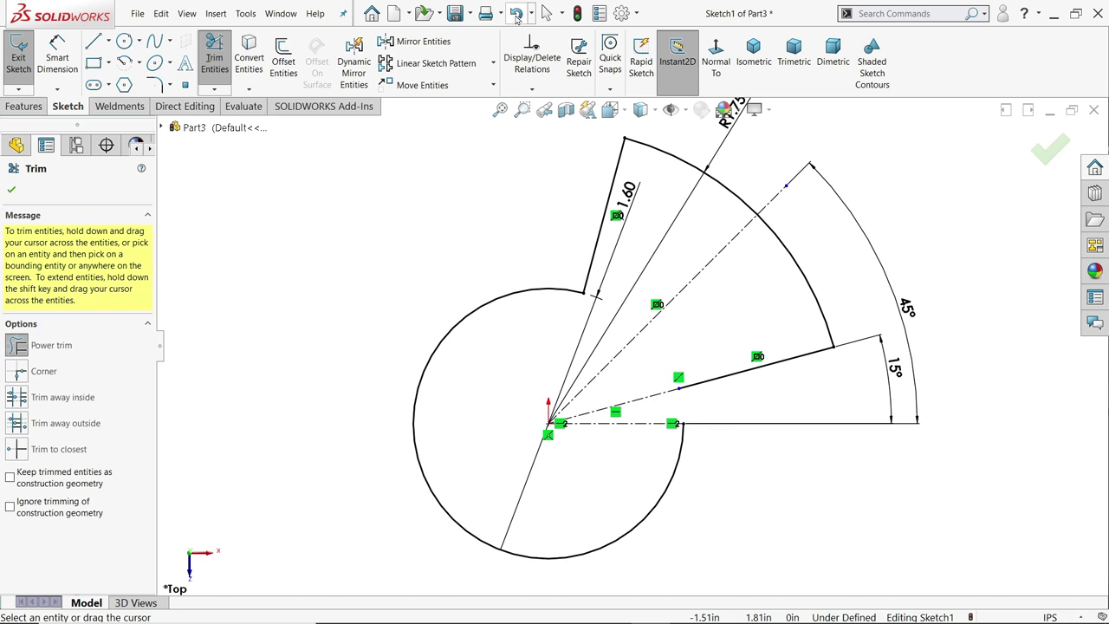
left_click(515, 15)
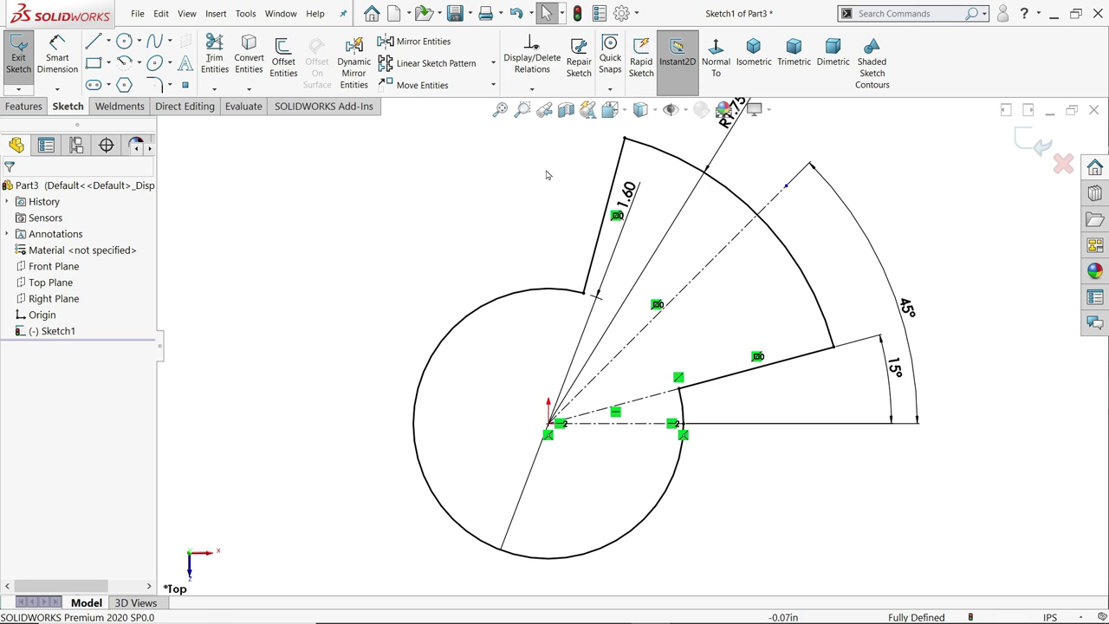
left_click(108, 62)
Step: Draw a 0.825 × 0.825 centre rectangle on the origin
left_click(139, 99)
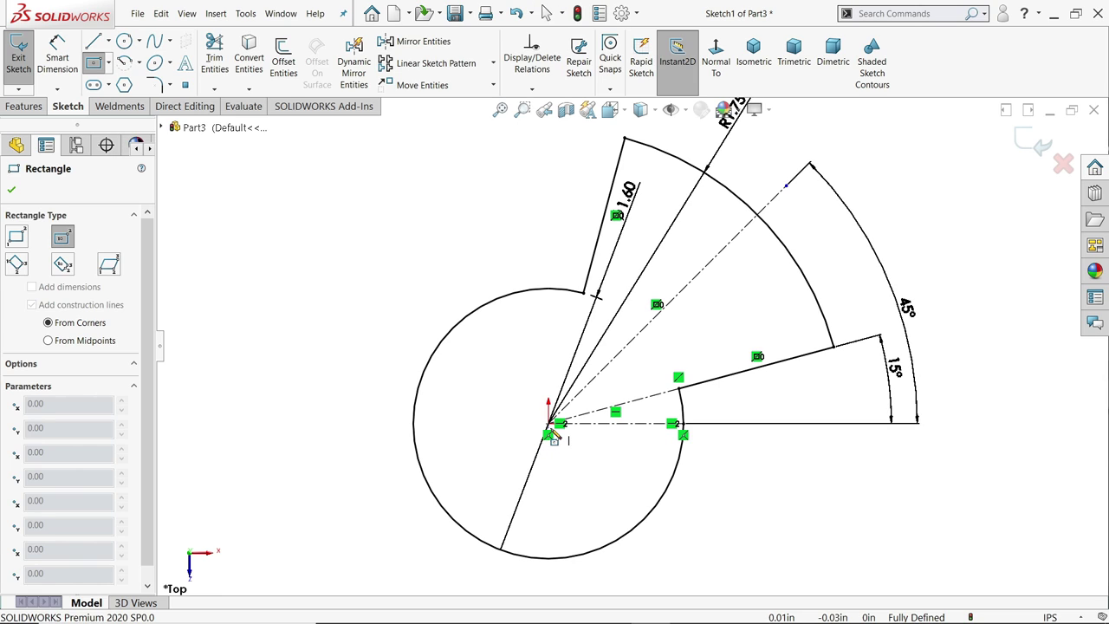
scroll(551, 436, "up", 1)
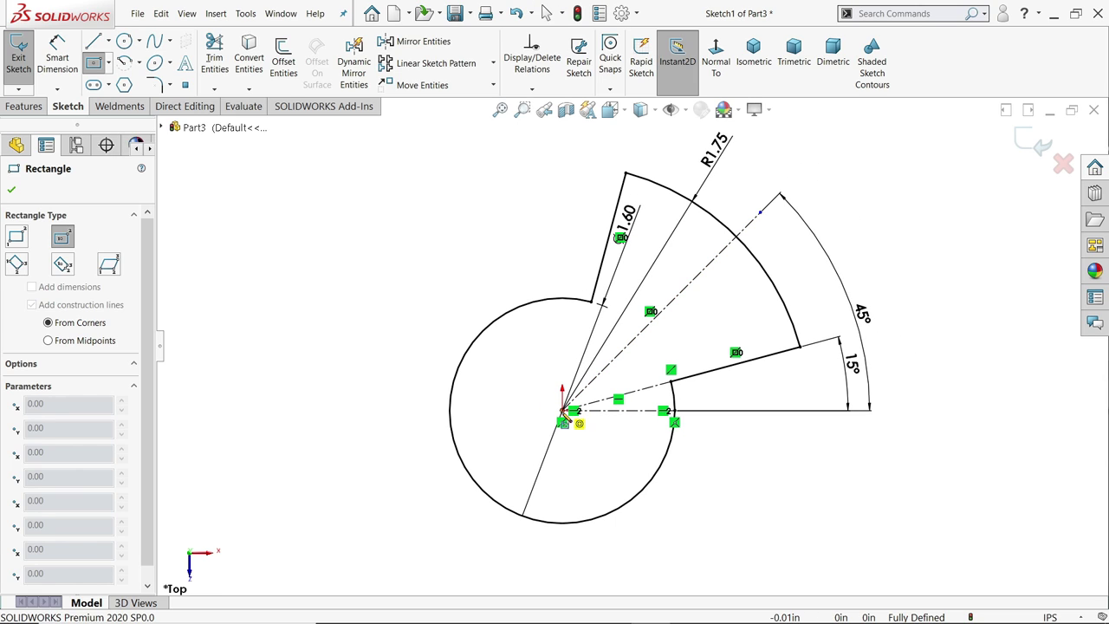
left_click(564, 412)
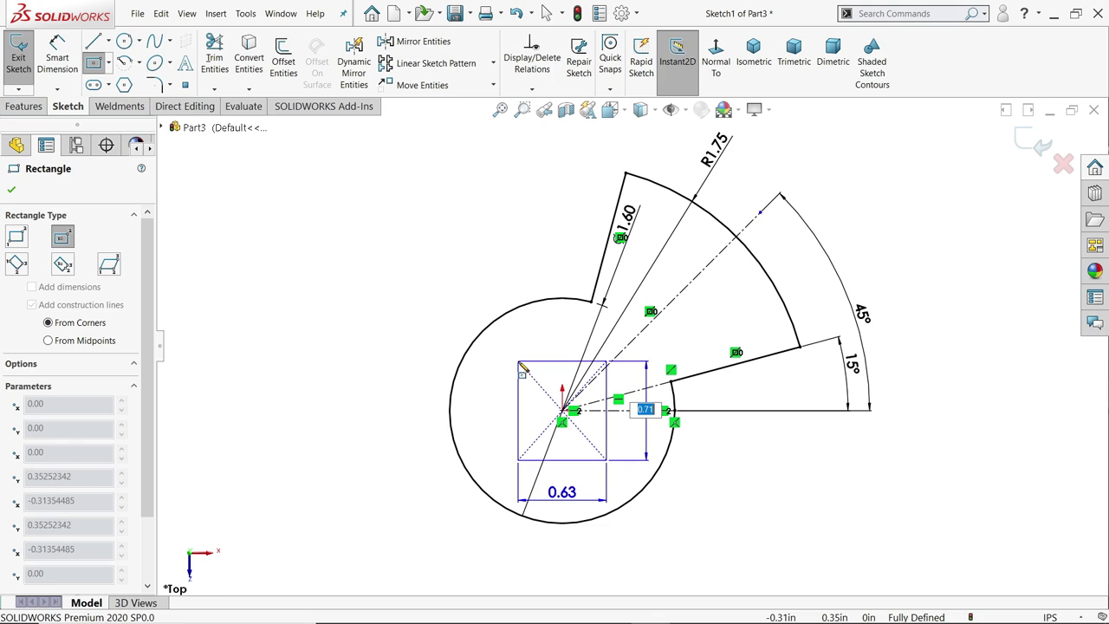
type("0")
key("Tab")
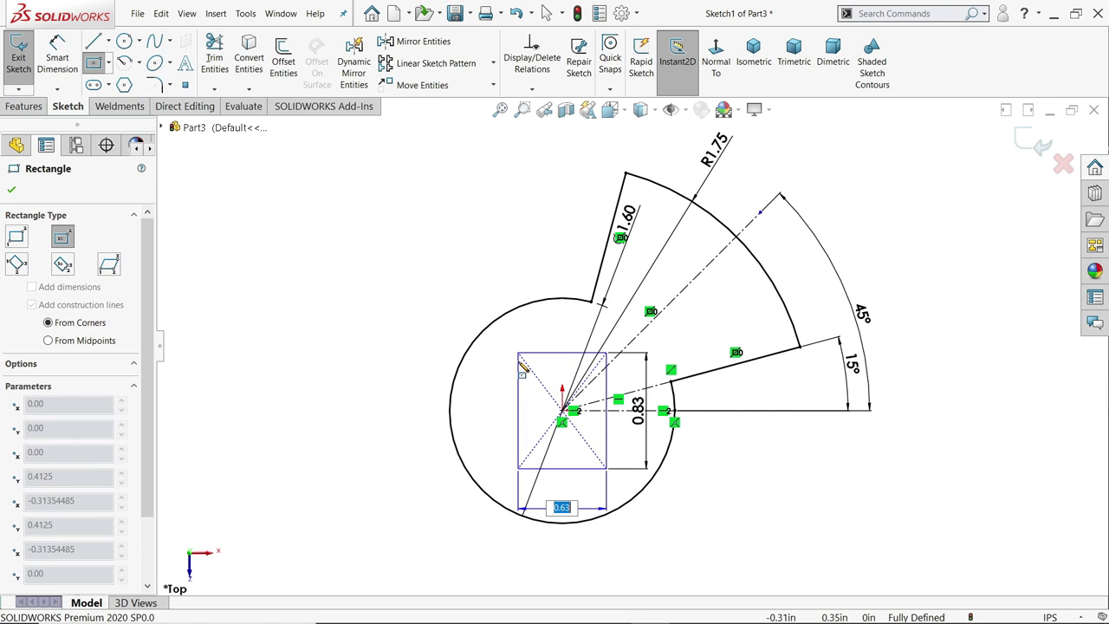
type("0.825")
key("Return")
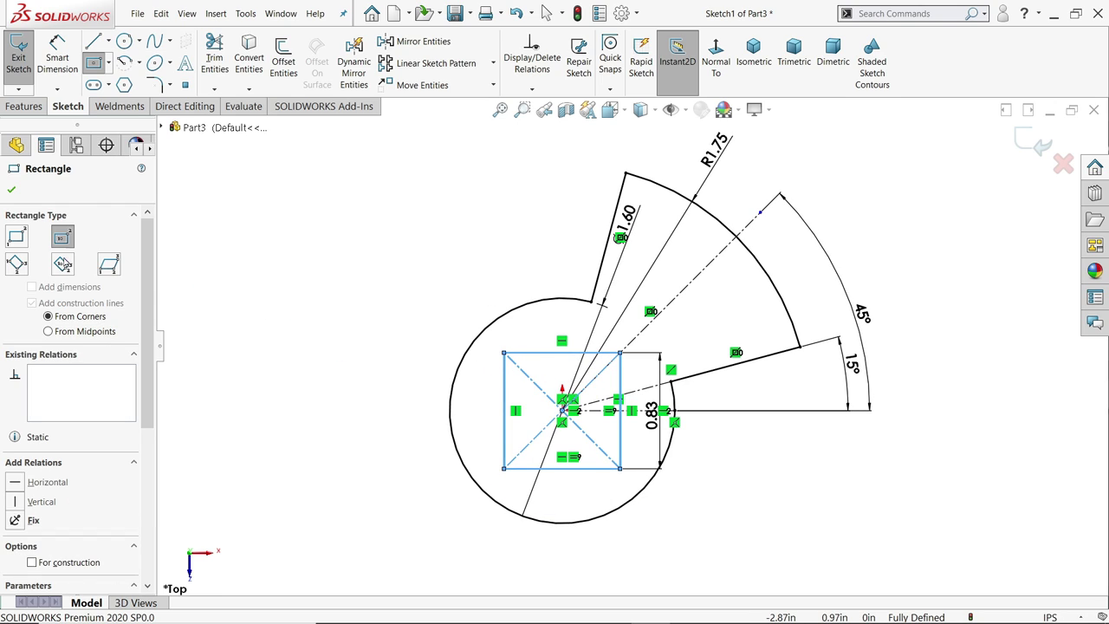
left_click(13, 193)
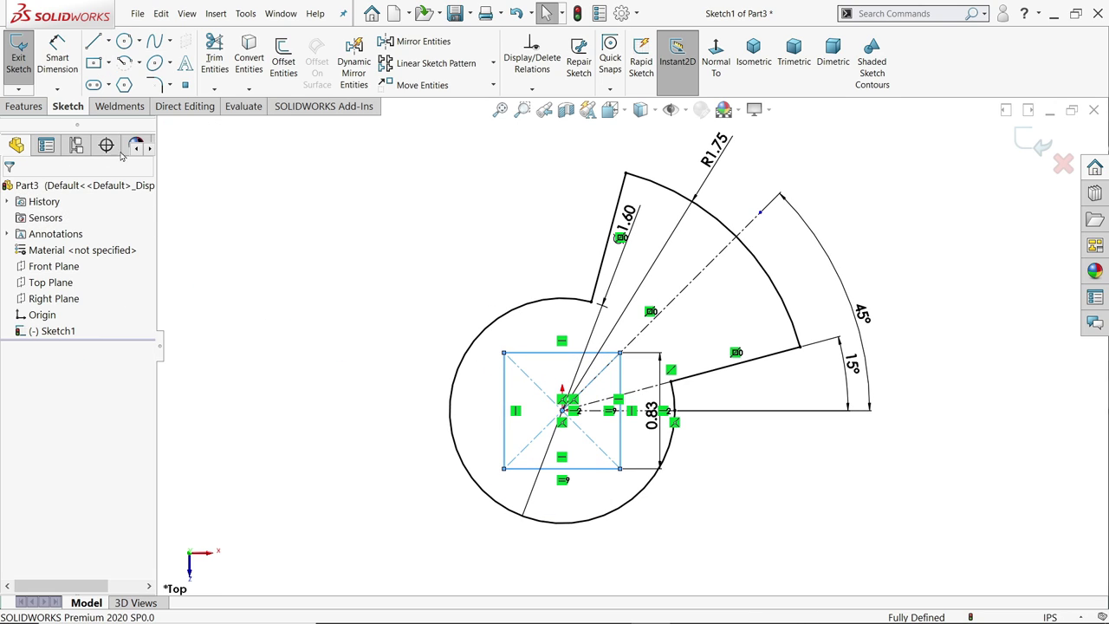
left_click(337, 240)
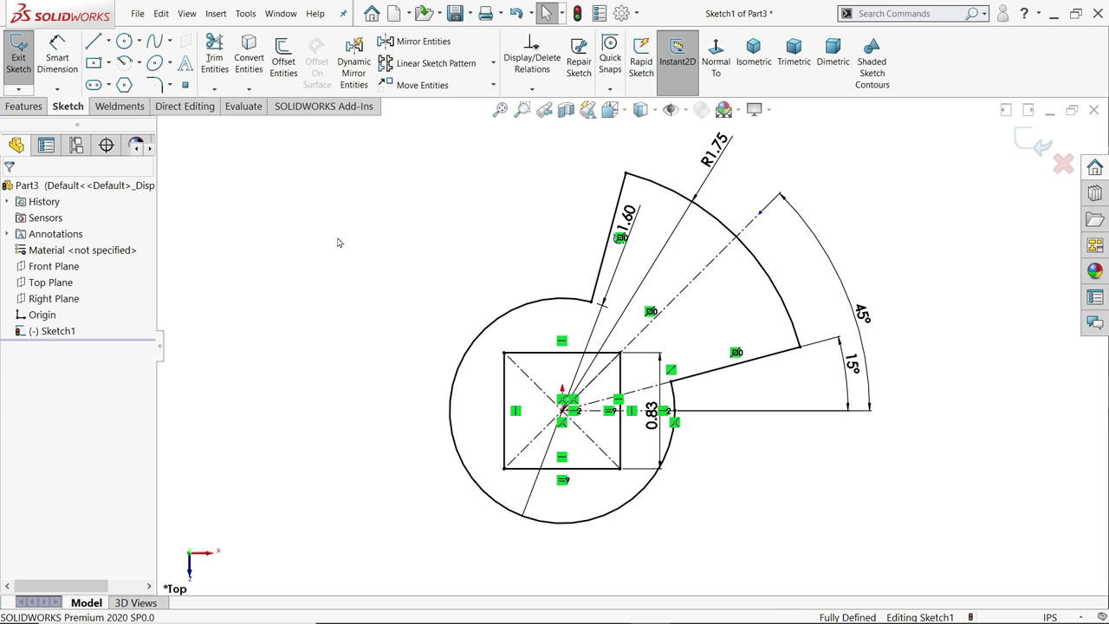
Step: Draw a 0.17-diameter circle inside the wedge
scroll(712, 373, "down", 3)
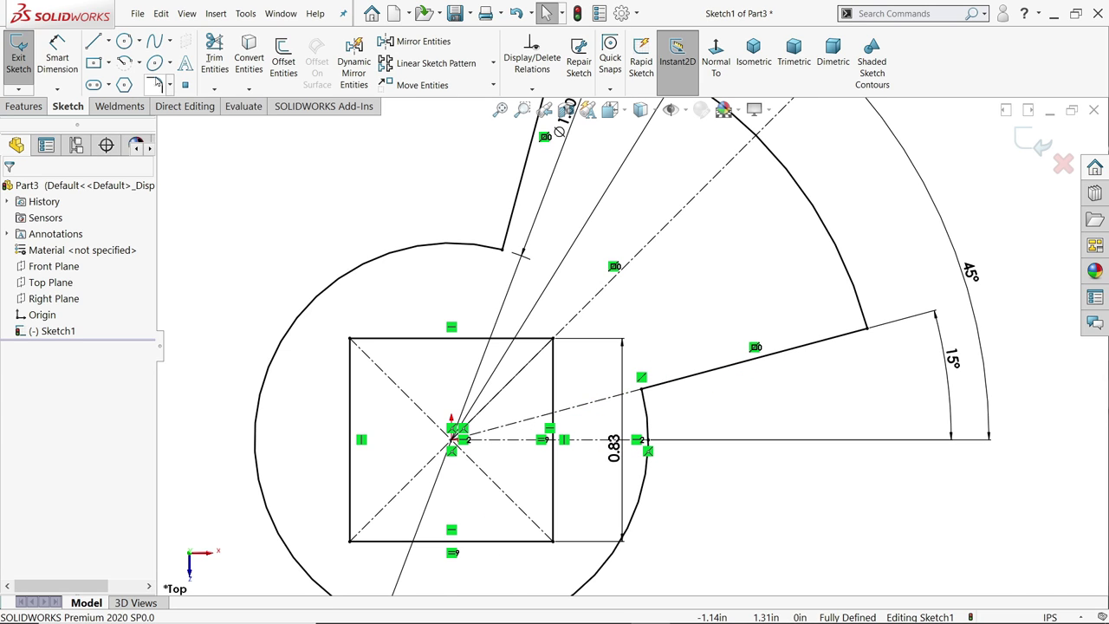
left_click(126, 43)
scroll(623, 325, "down", 2)
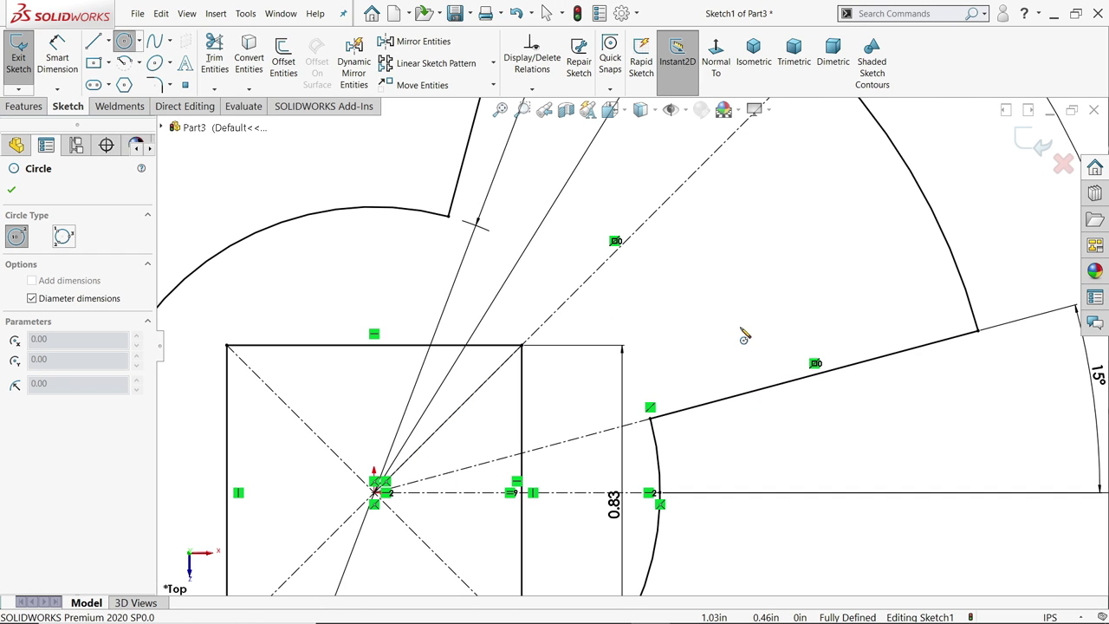
left_click(741, 328)
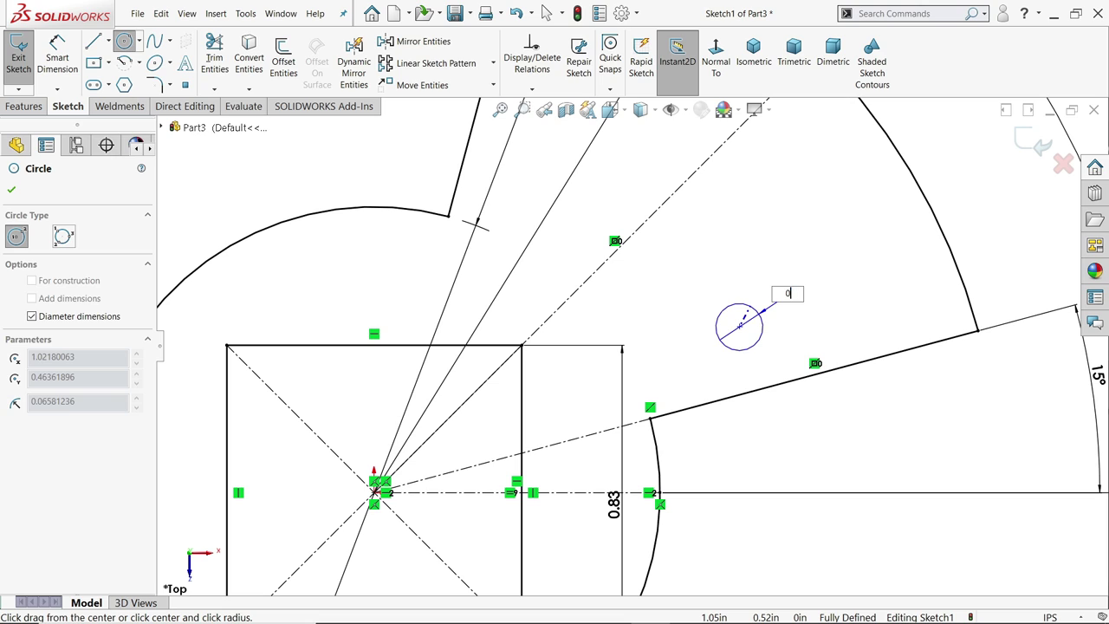
type("0.17")
key("Return")
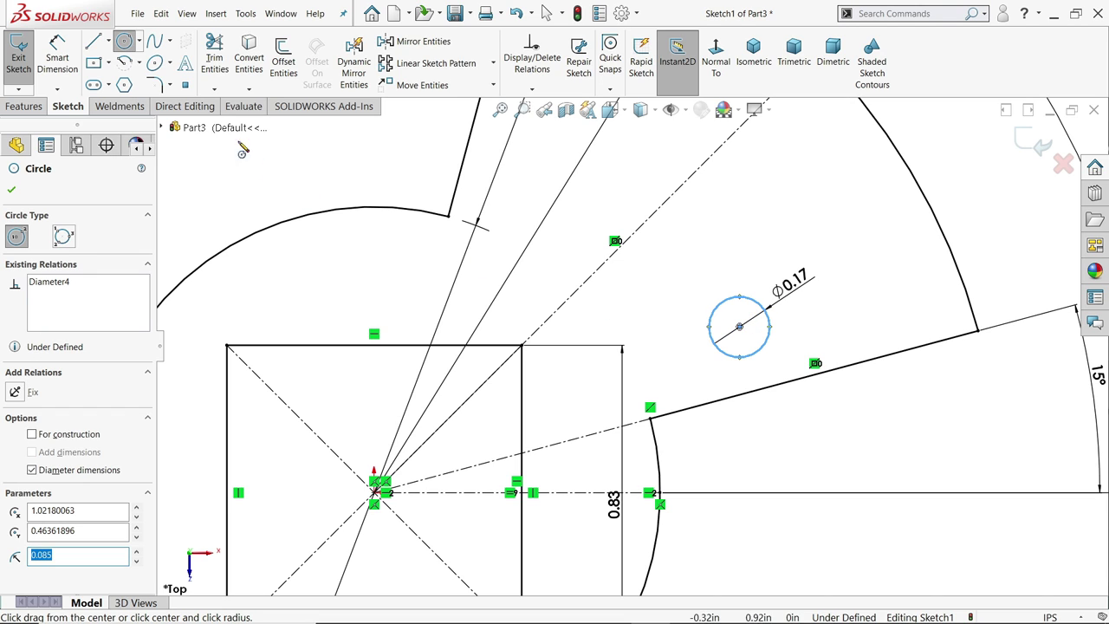
Step: Start a vertical dimension from the horizontal centreline to the small circle
left_click(57, 56)
scroll(386, 301, "up", 1)
scroll(386, 300, "up", 1)
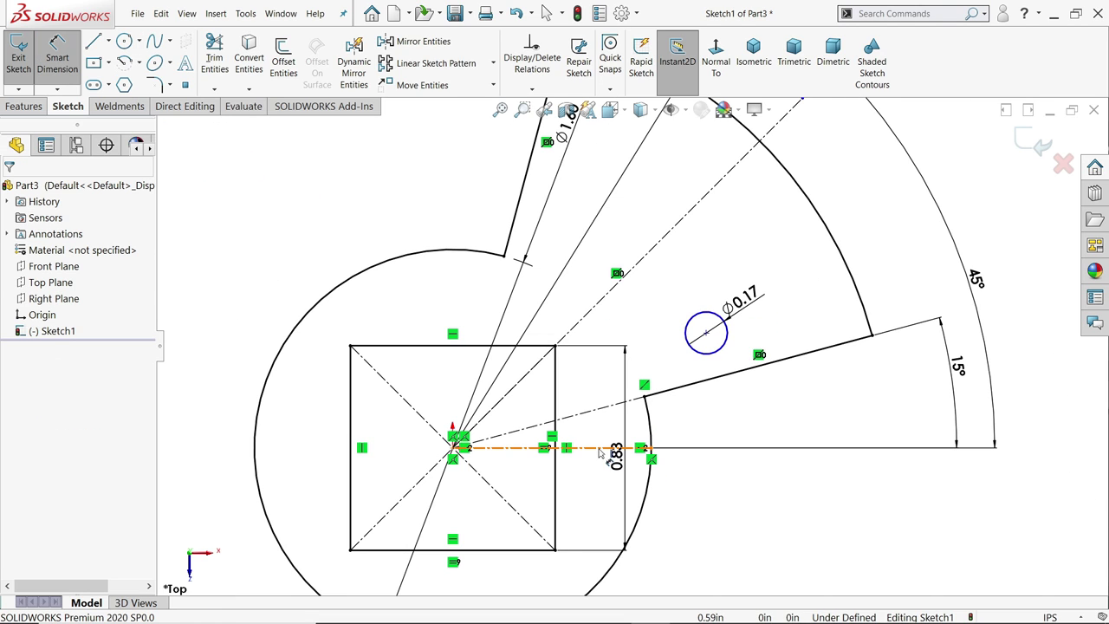
left_click(602, 448)
left_click(714, 354)
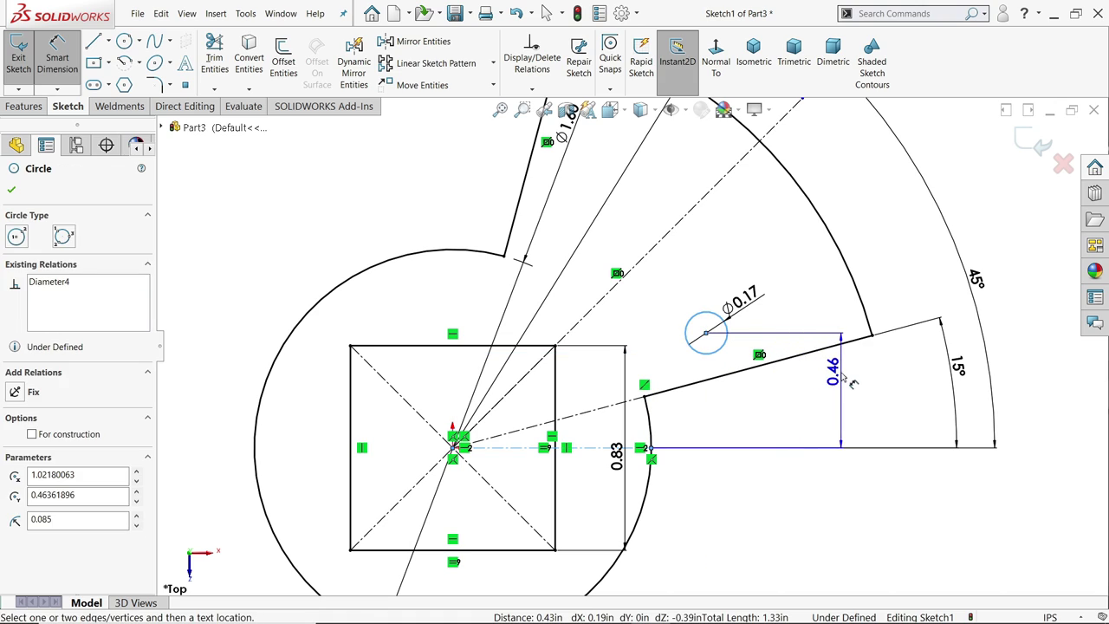
left_click(843, 379)
Step: Dimension the Ø0.17 circle 0.375 above the centreline and 0.9 horizontally from the origin
type("0.375")
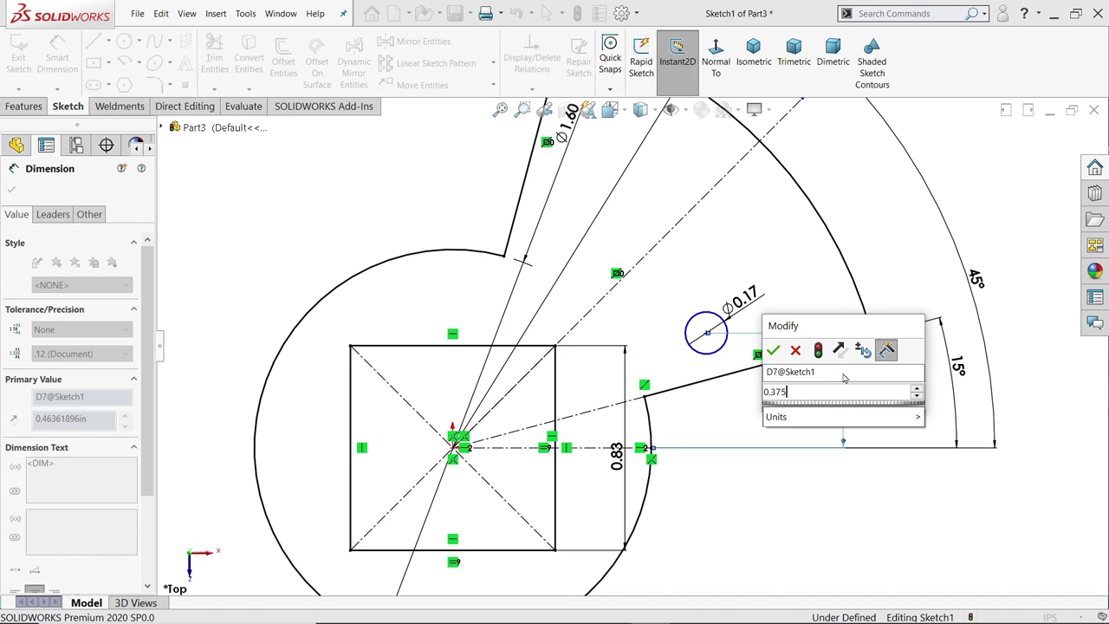
key("Return")
left_click_drag(707, 354, 476, 462)
scroll(630, 347, "up", 2)
left_click(675, 351)
left_click(528, 405)
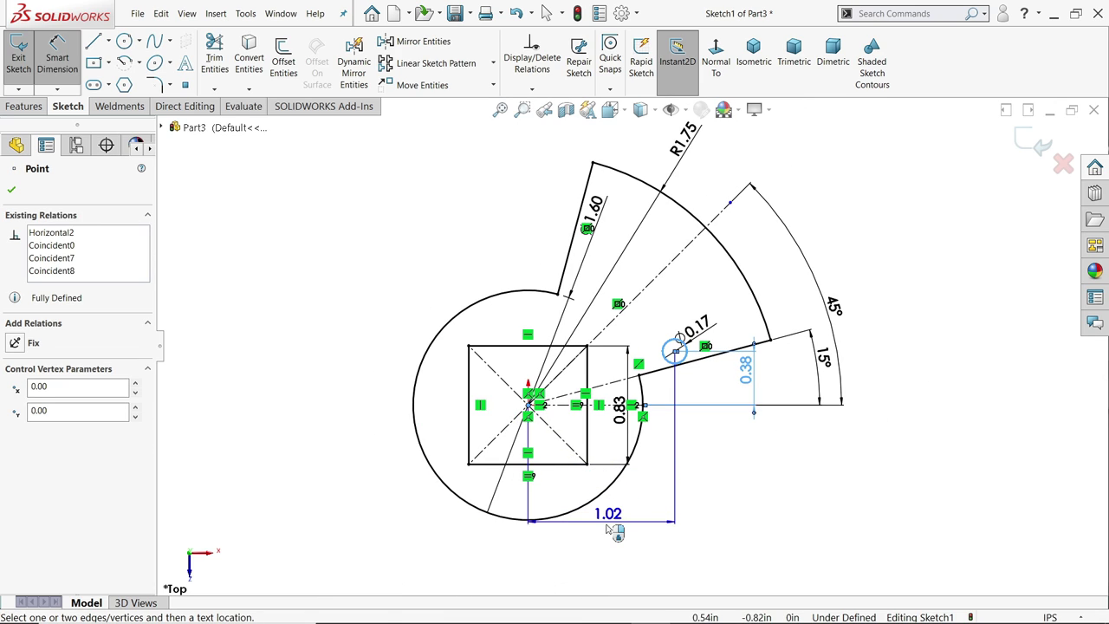
left_click(572, 516)
type("0.9")
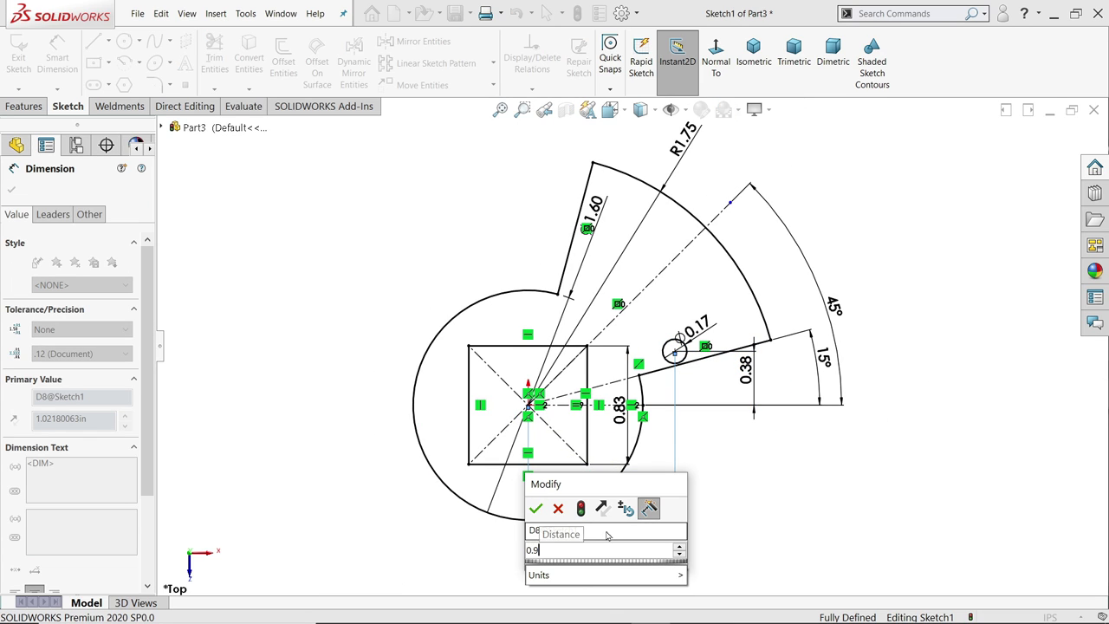
key("Return")
scroll(623, 382, "down", 2)
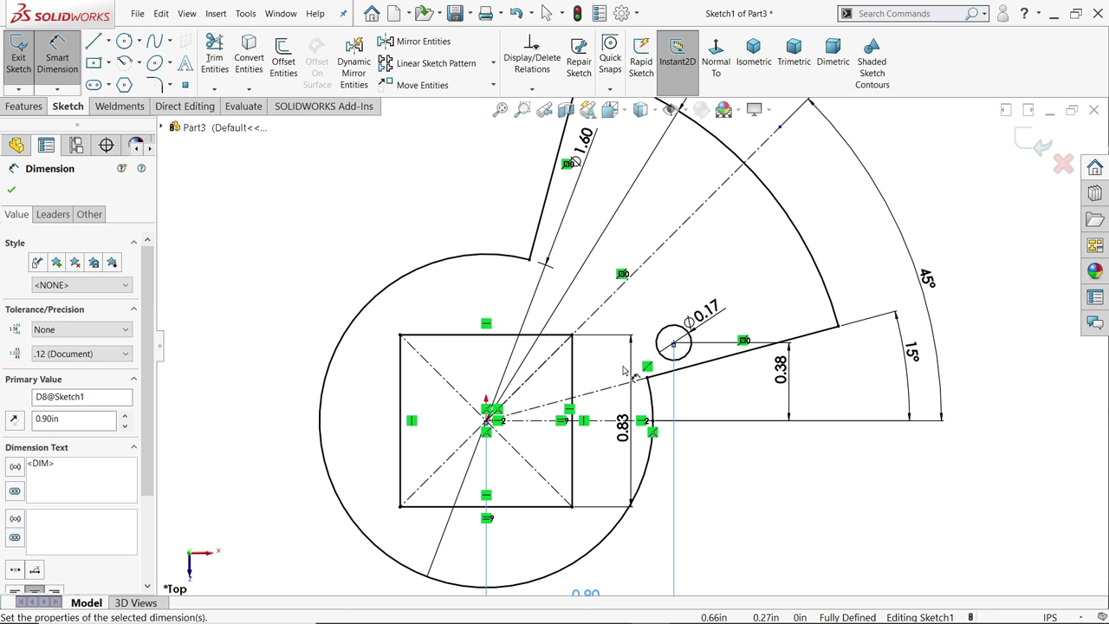
key("Escape")
Step: Extrude Sketch1 as a boss 0.175 in deep
left_click(24, 106)
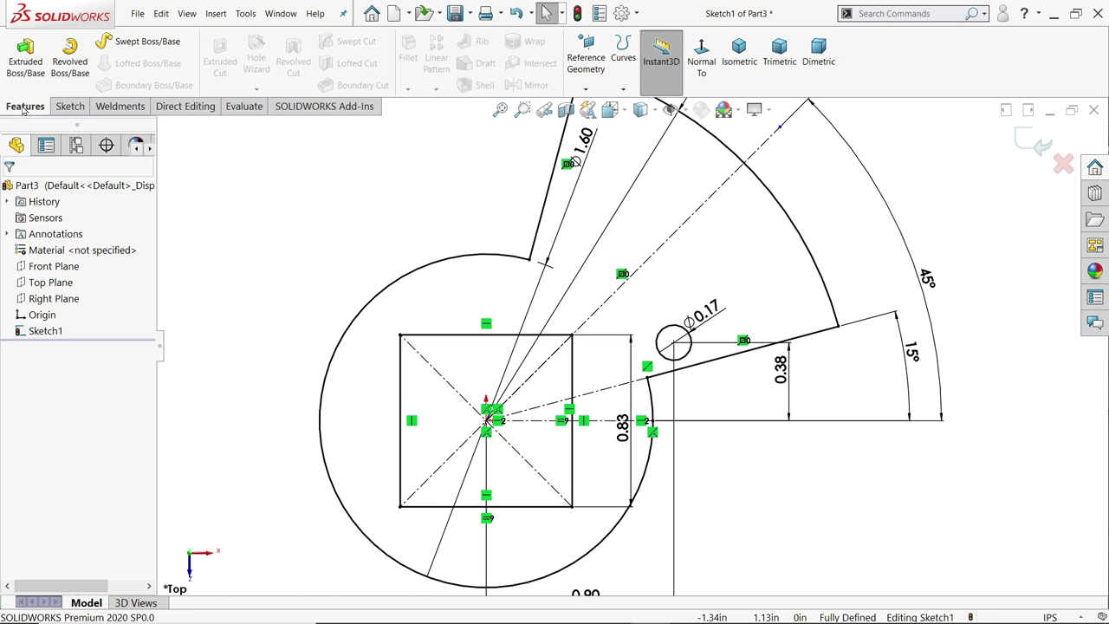
left_click(26, 61)
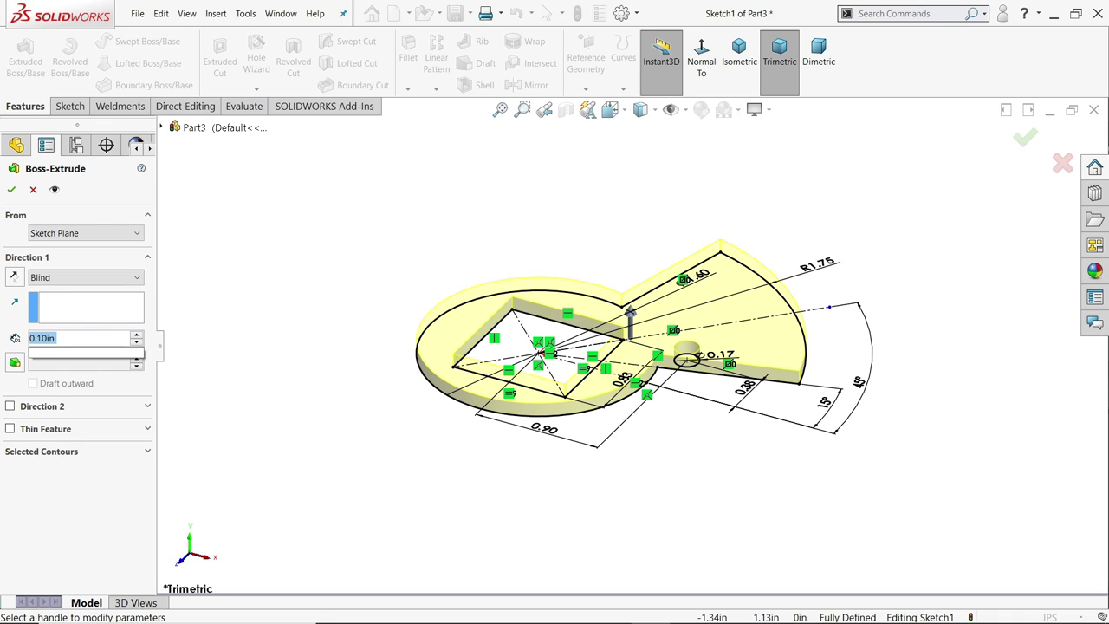
type("0.175")
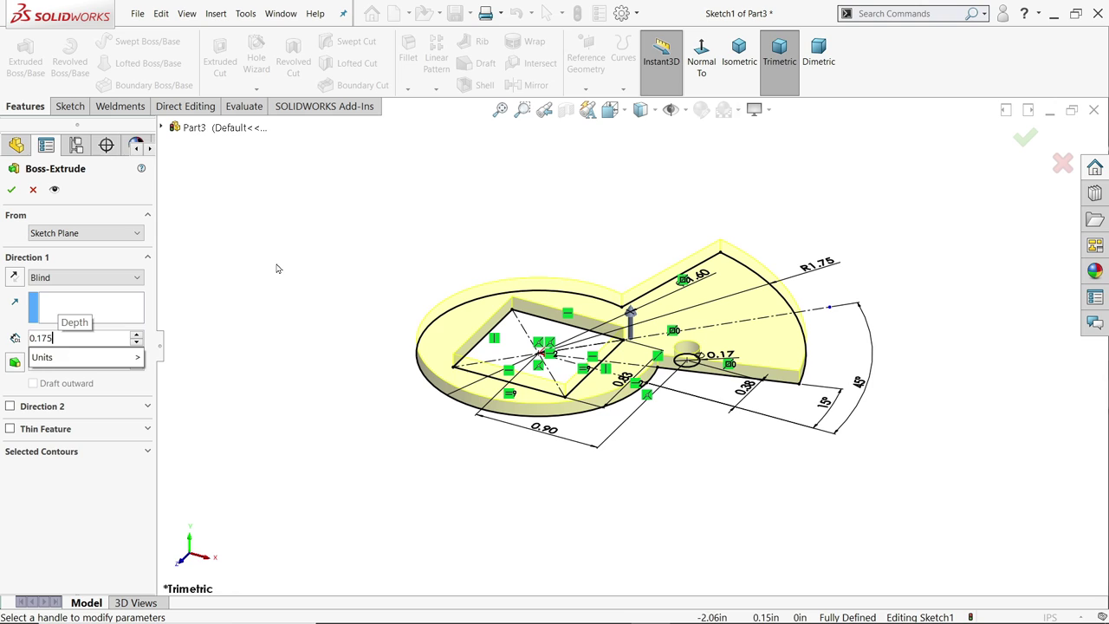
key("Return")
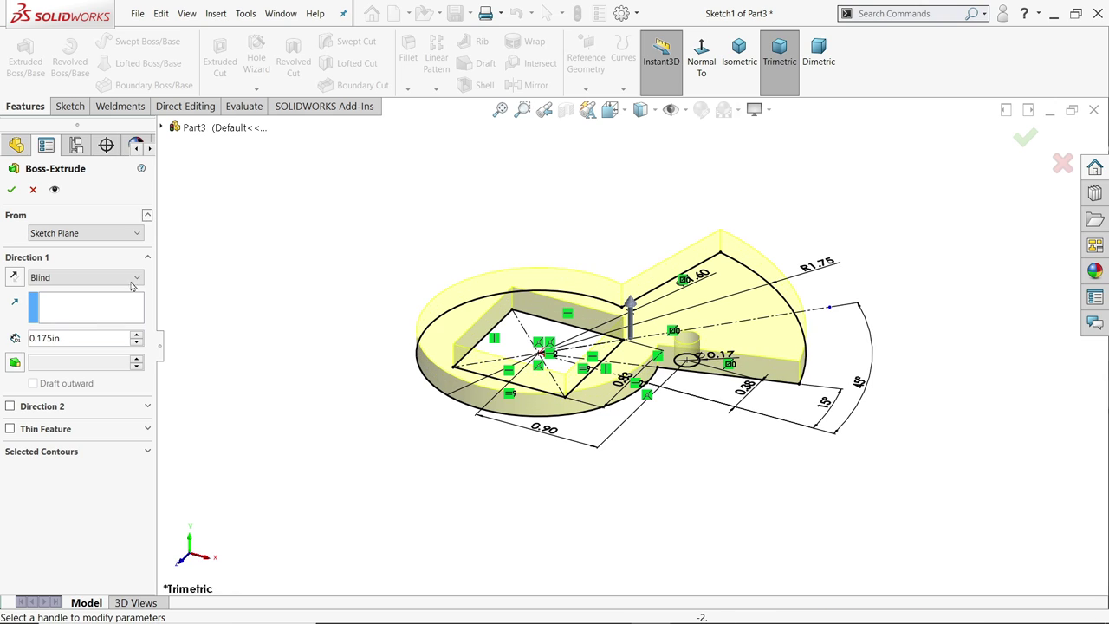
left_click(13, 190)
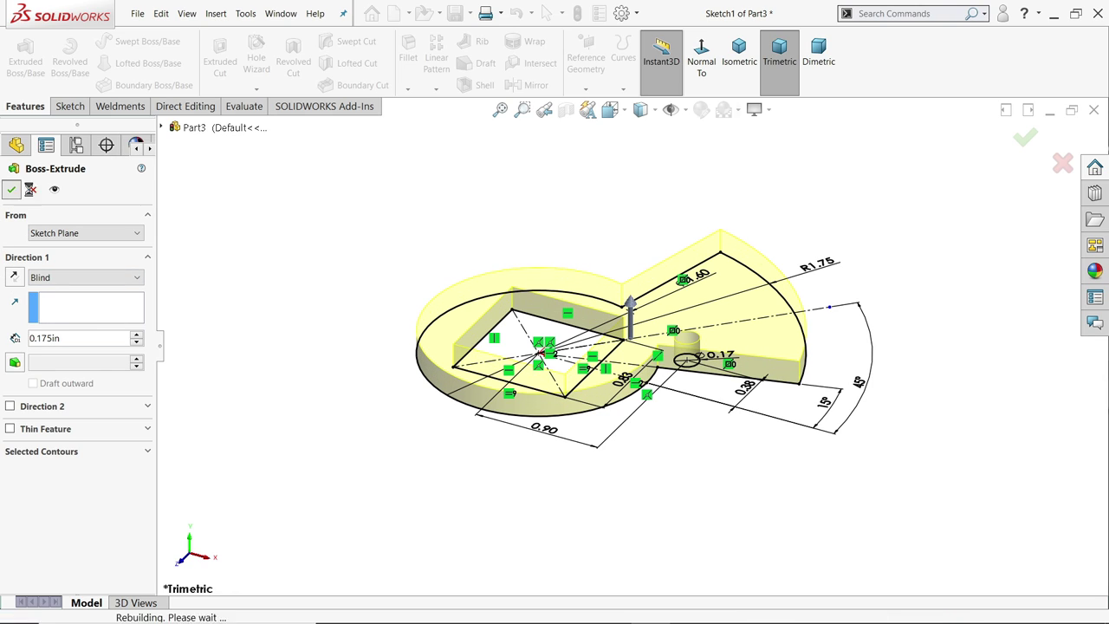
Step: Fillet the lever's four outer vertical corner edges at 0.125 in
left_click(691, 434)
key("f")
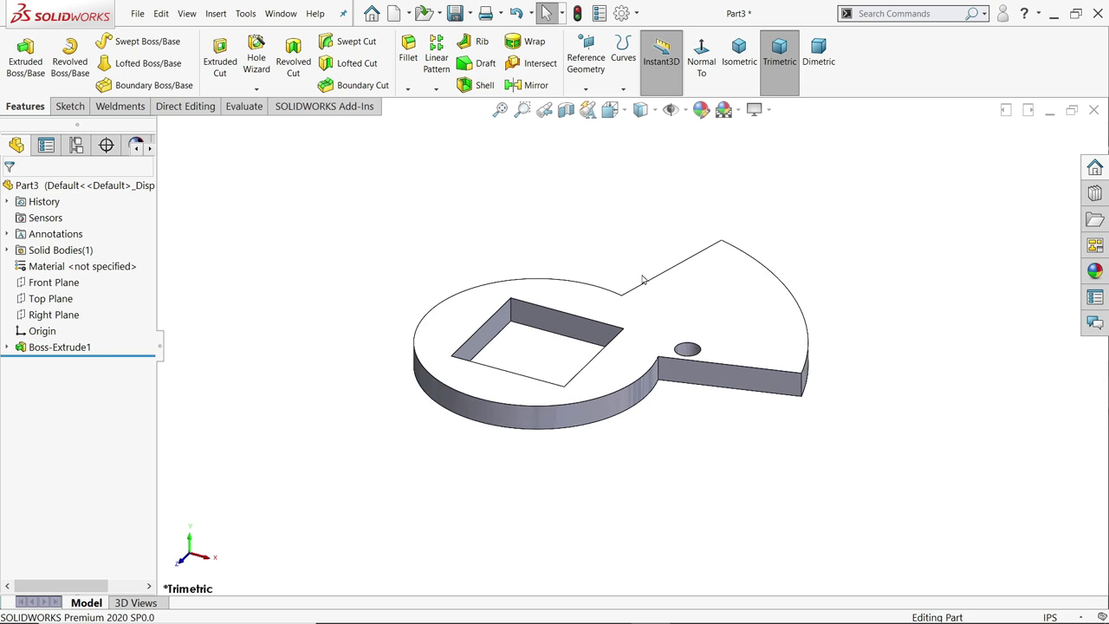
left_click(662, 392)
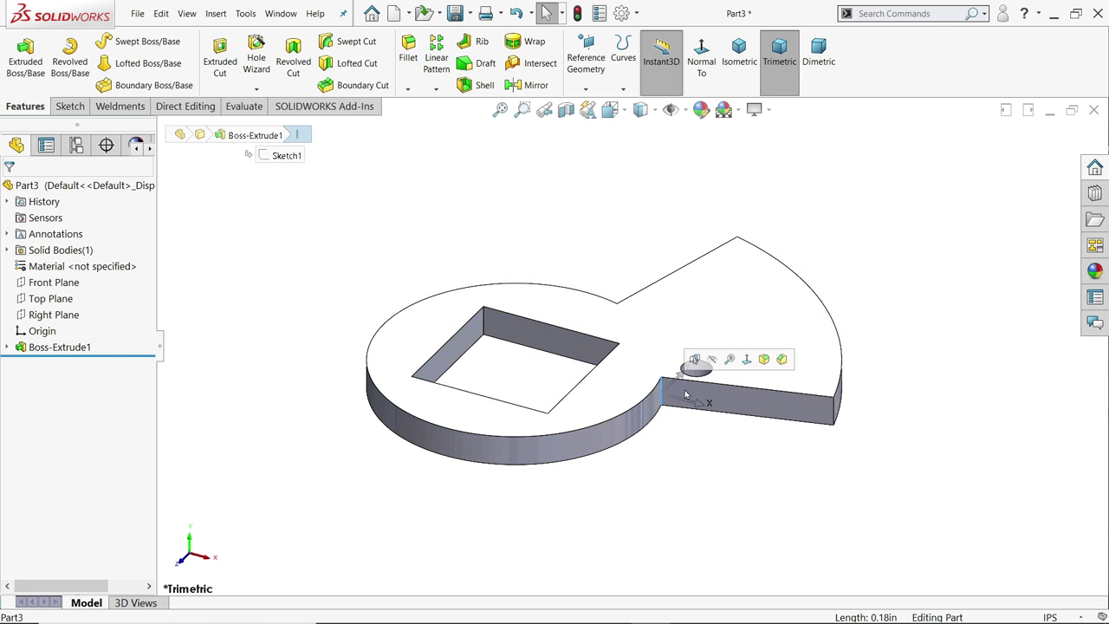
left_click(764, 359)
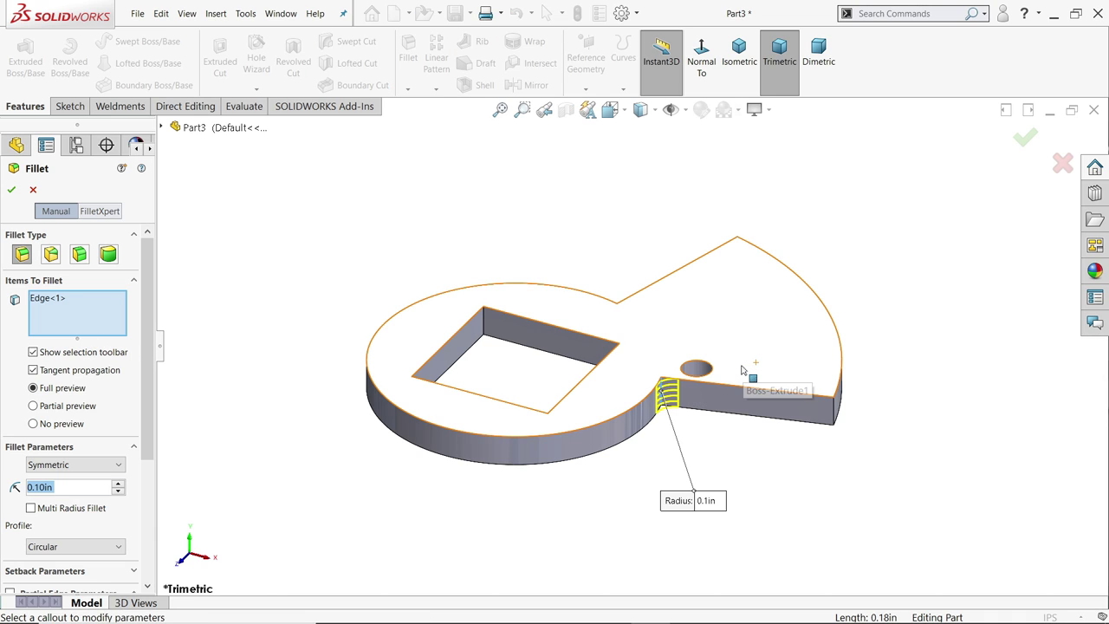
type("0.125")
key("Return")
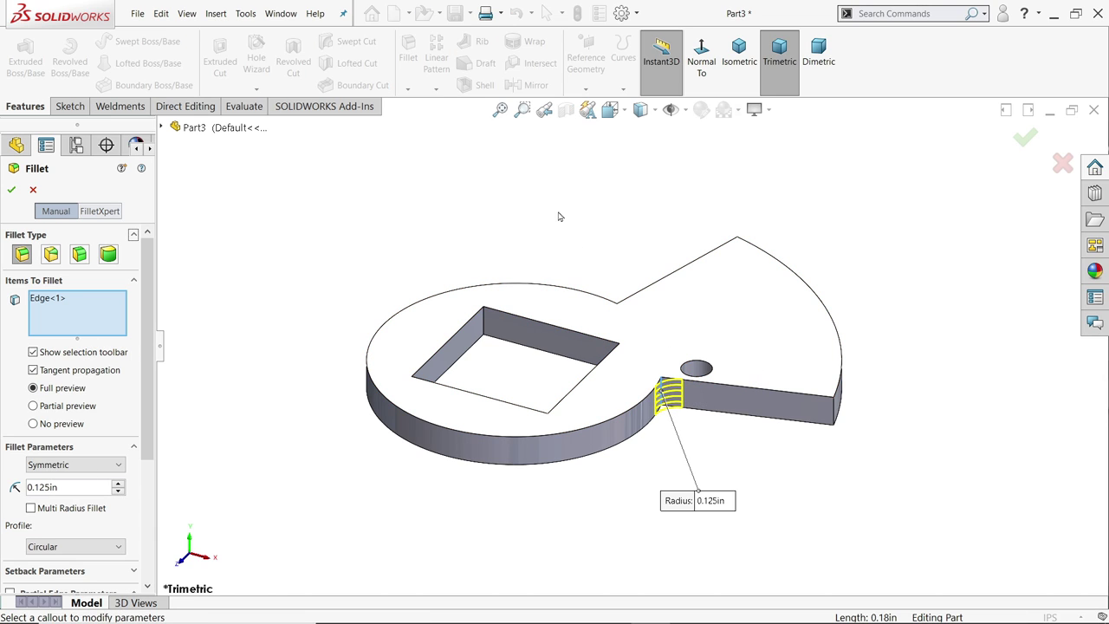
left_click(841, 425)
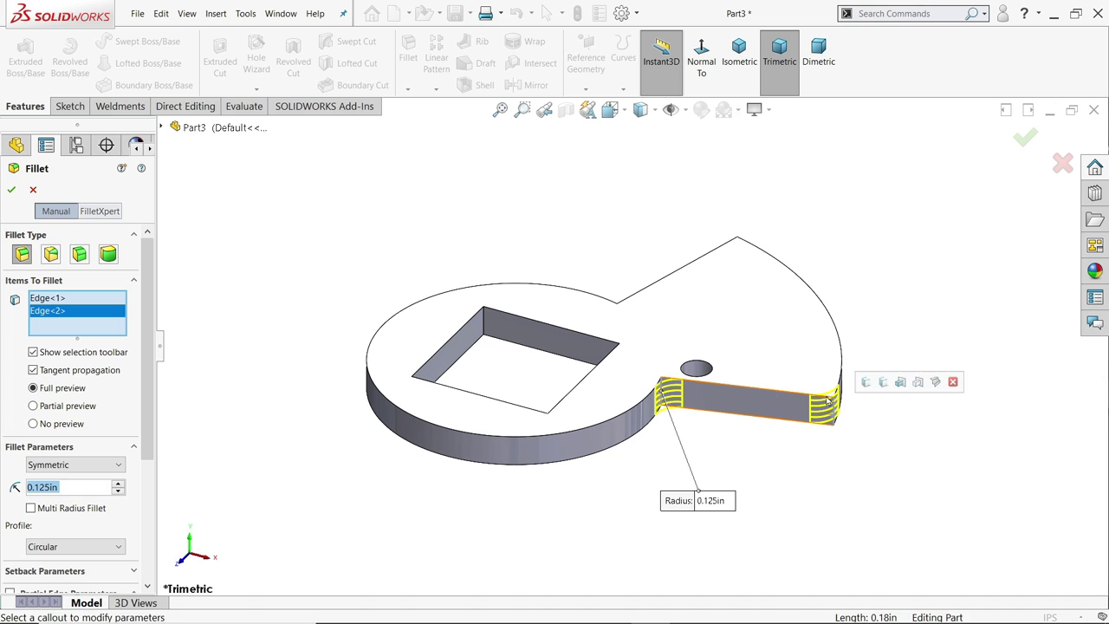
left_click(737, 251)
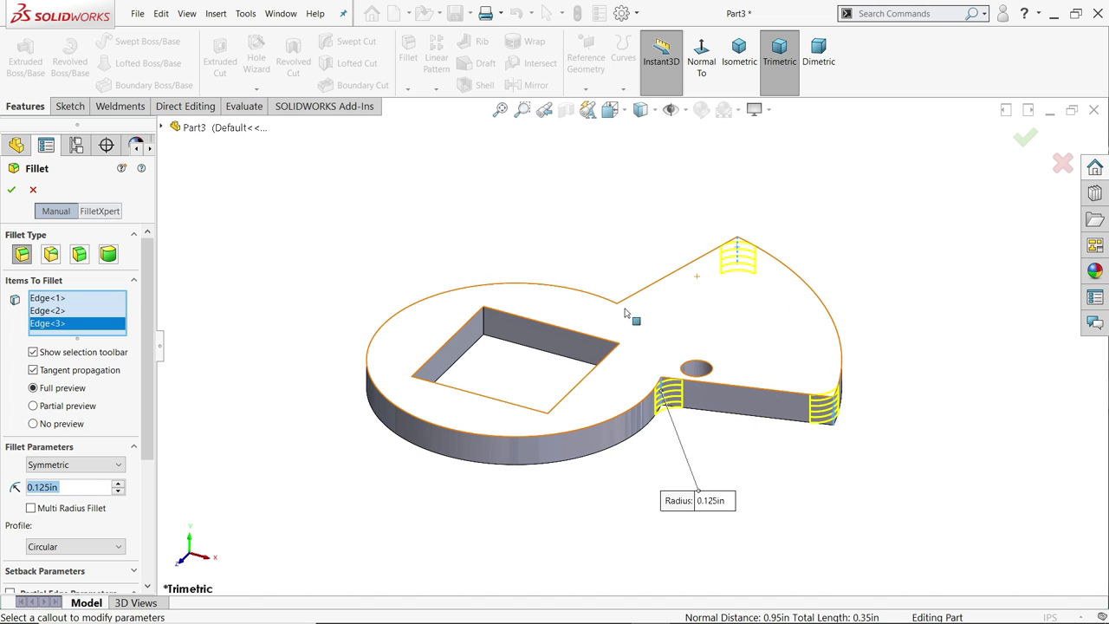
left_click(621, 317)
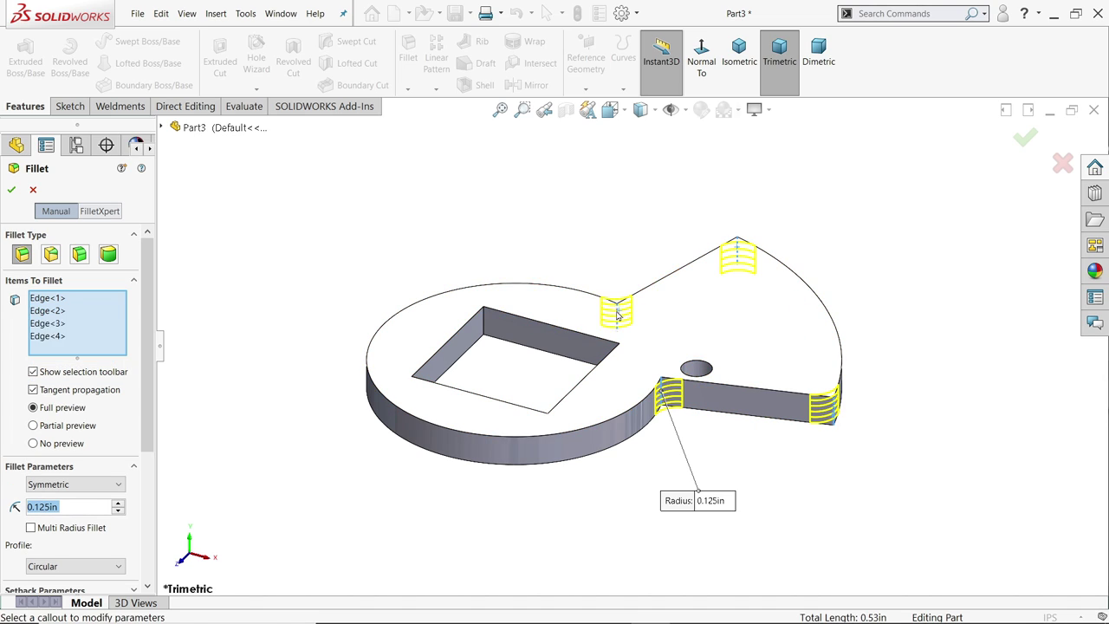
left_click(11, 189)
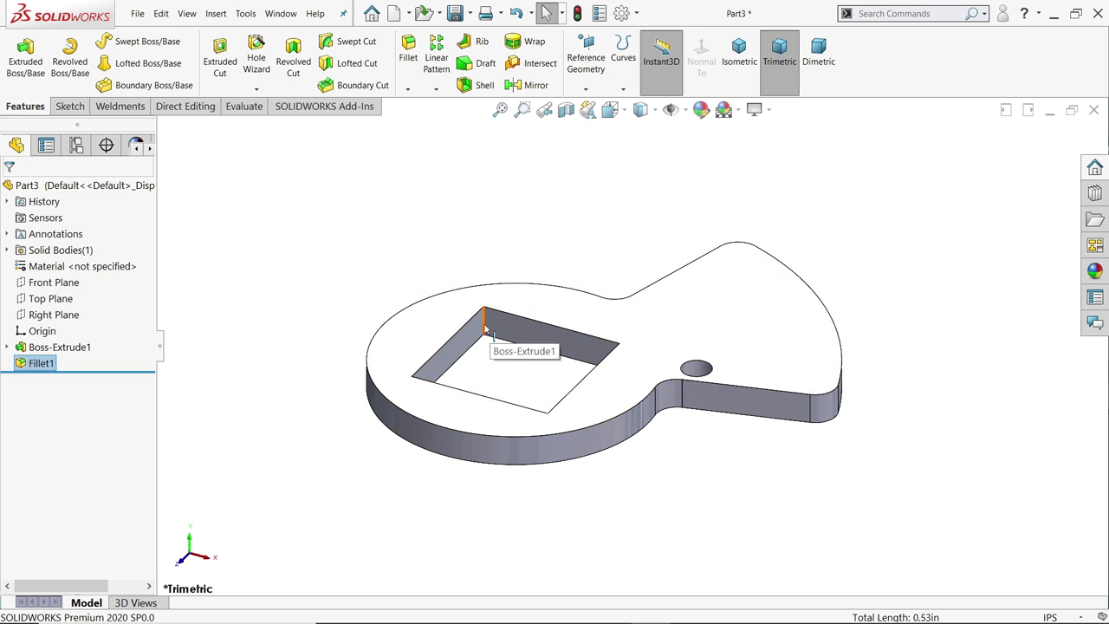
Step: Fillet the square pocket's four vertical corner edges at 0.04 in
left_click(485, 328)
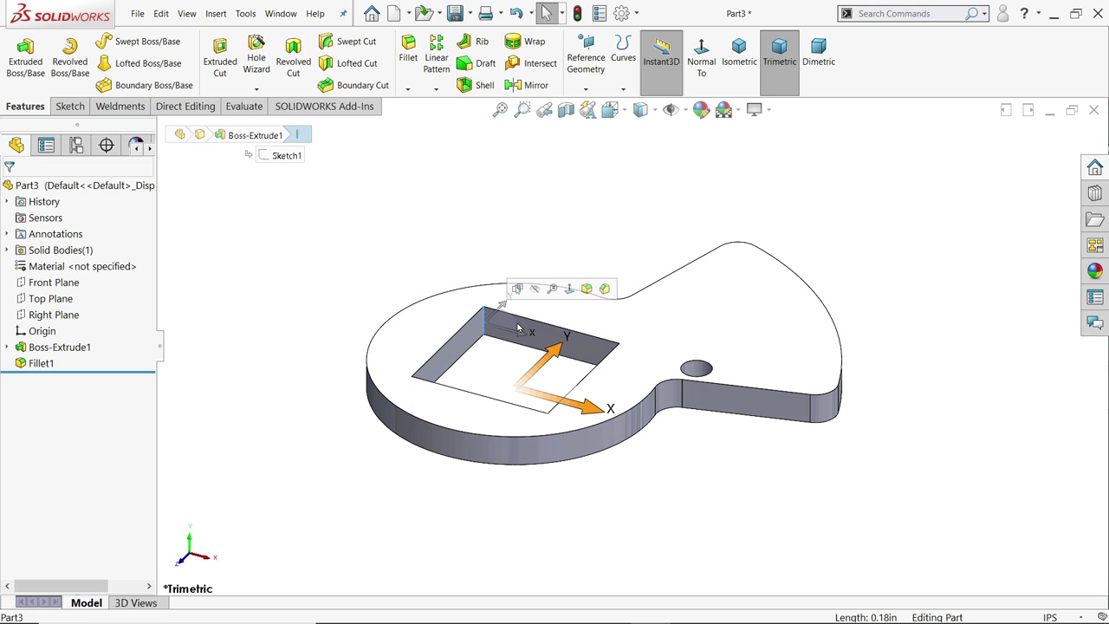
key("Return")
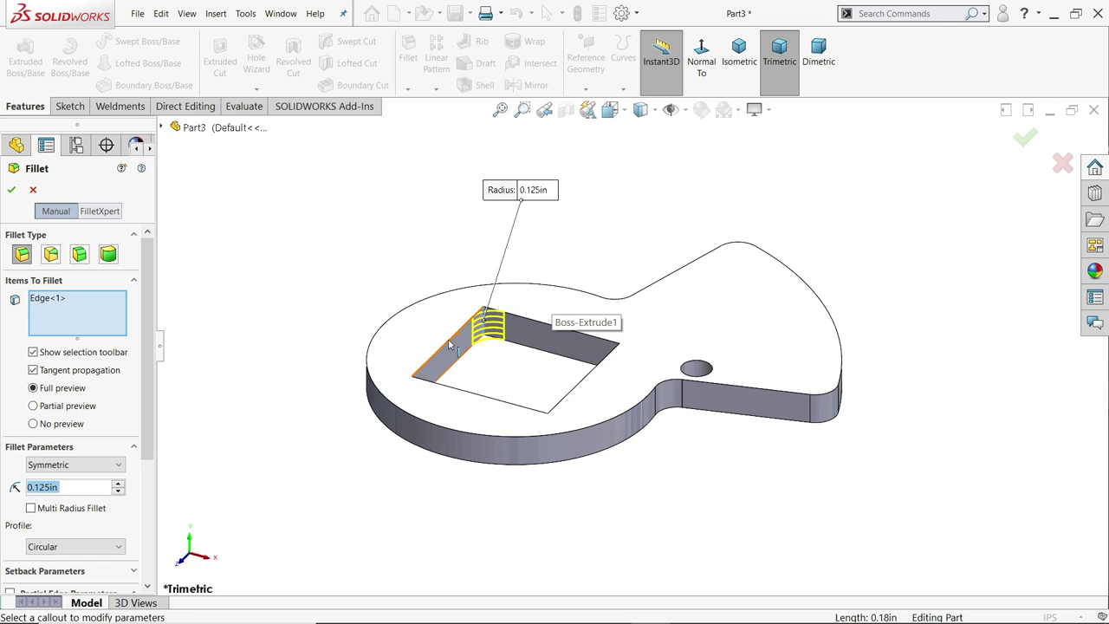
type("0.04")
key("Return")
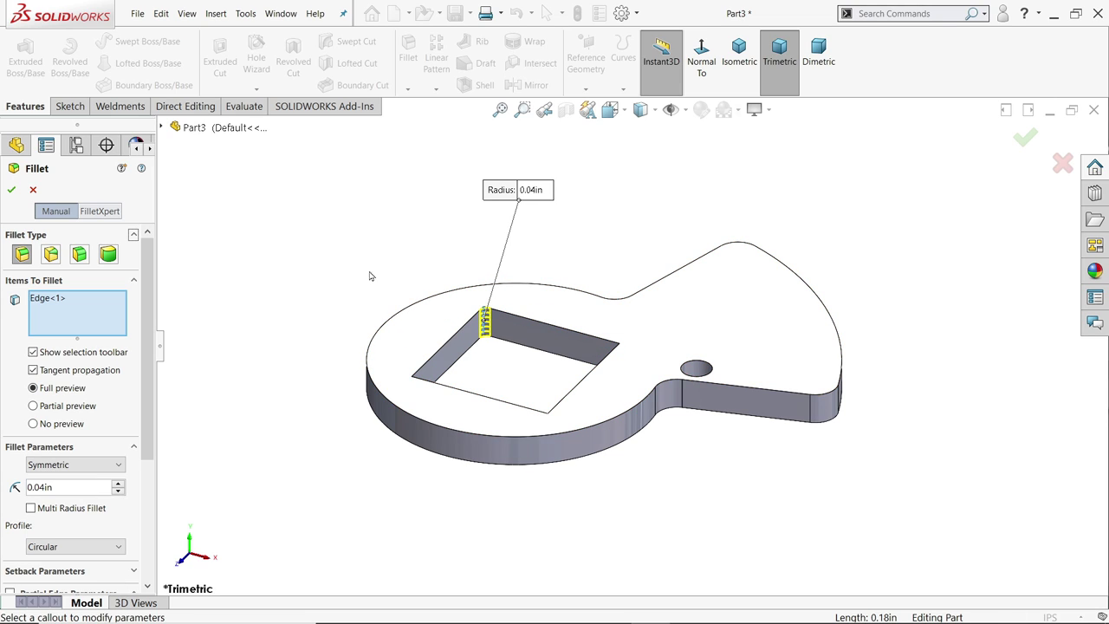
left_click(415, 392)
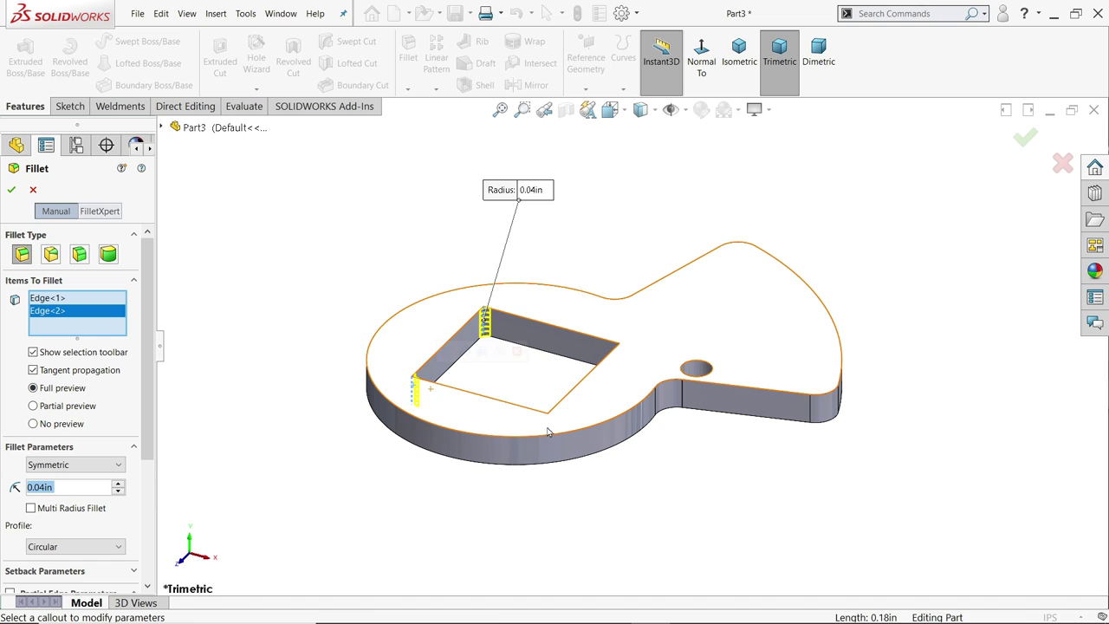
left_click(548, 428)
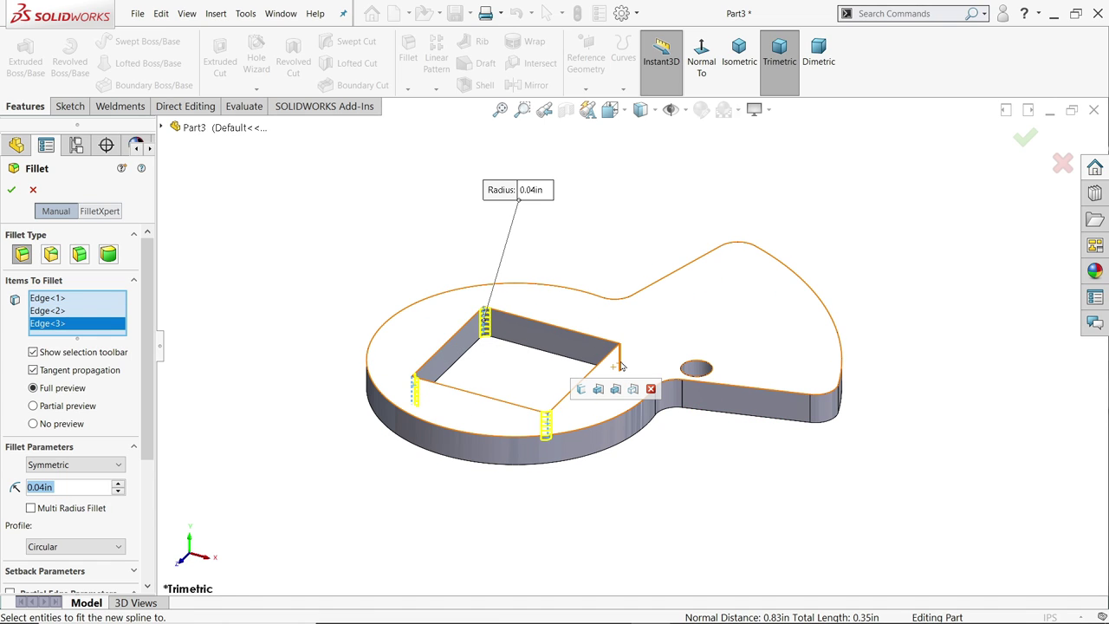
left_click(615, 355)
left_click(11, 189)
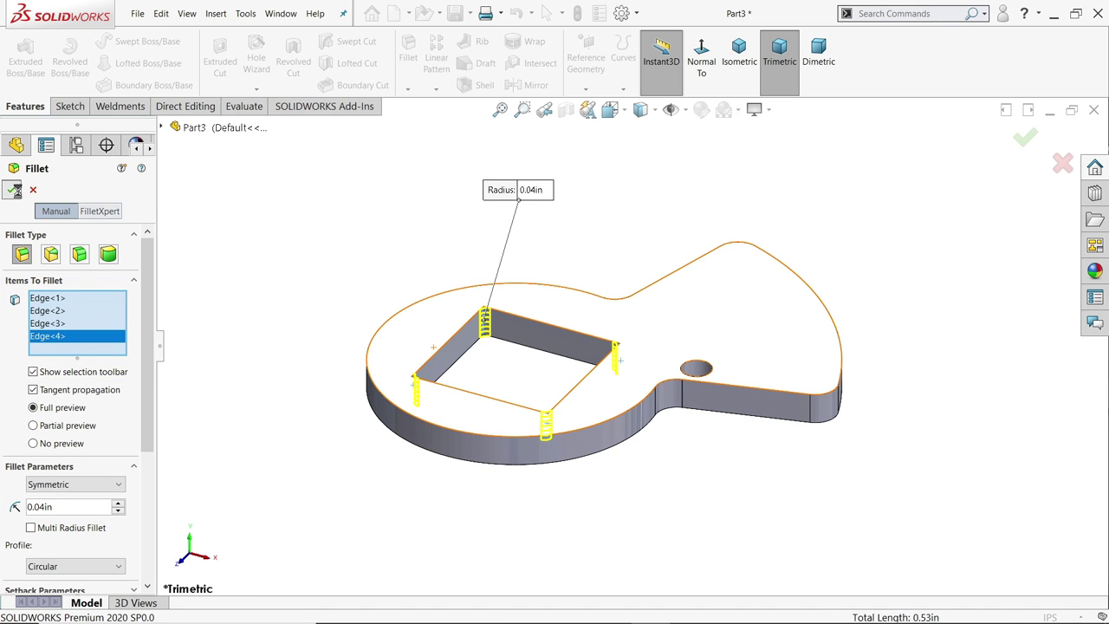
Step: Chamfer the small round hole at 0.02 in × 45°
left_click(407, 89)
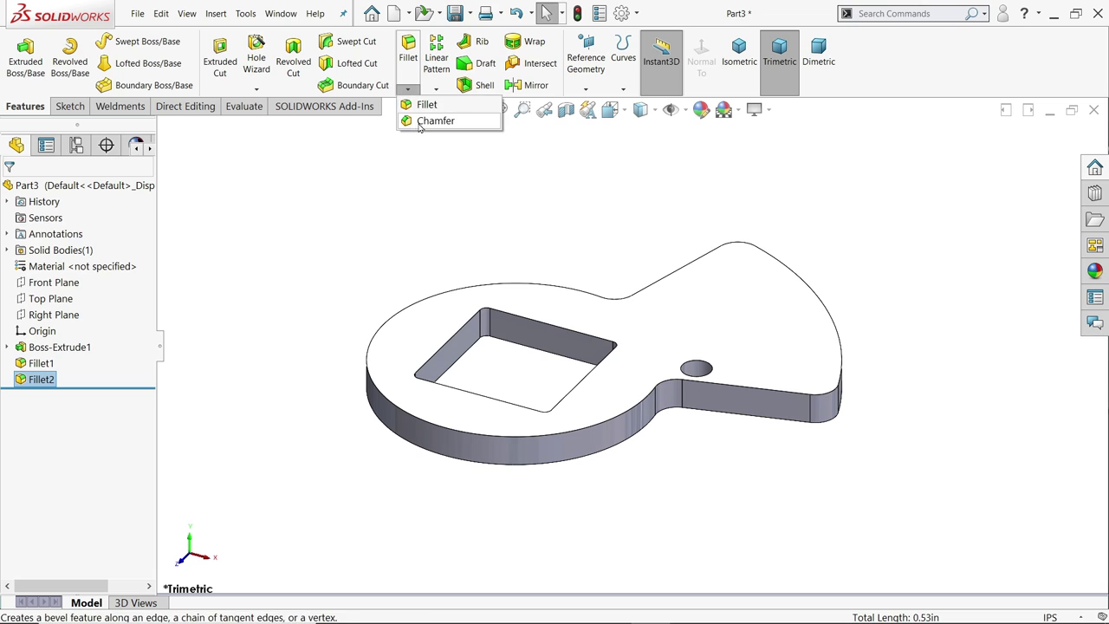
left_click(421, 120)
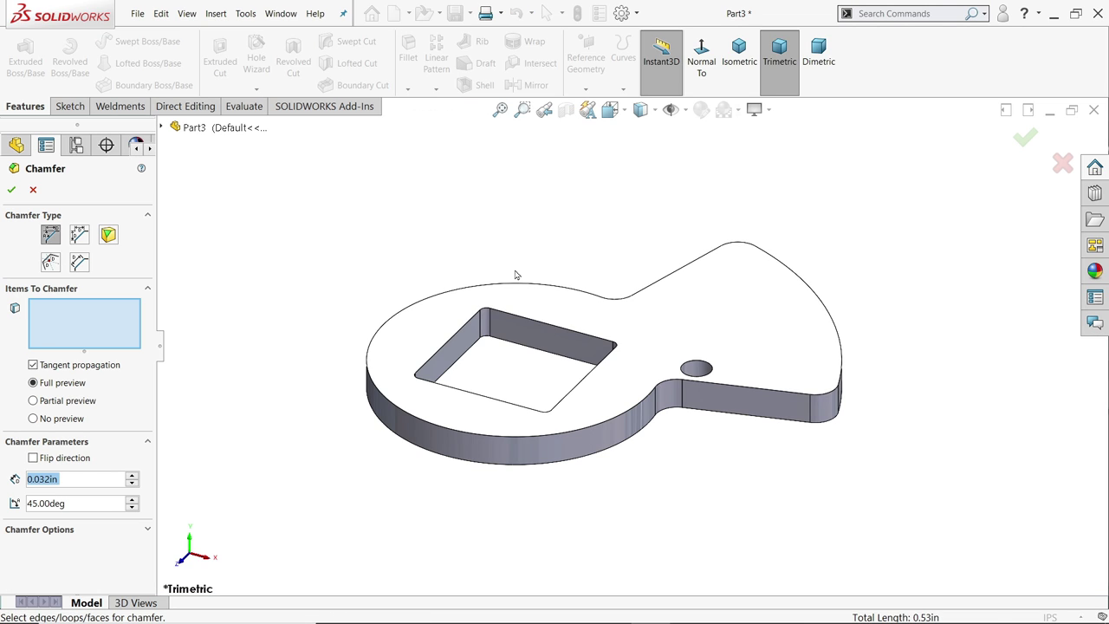
type("0.02")
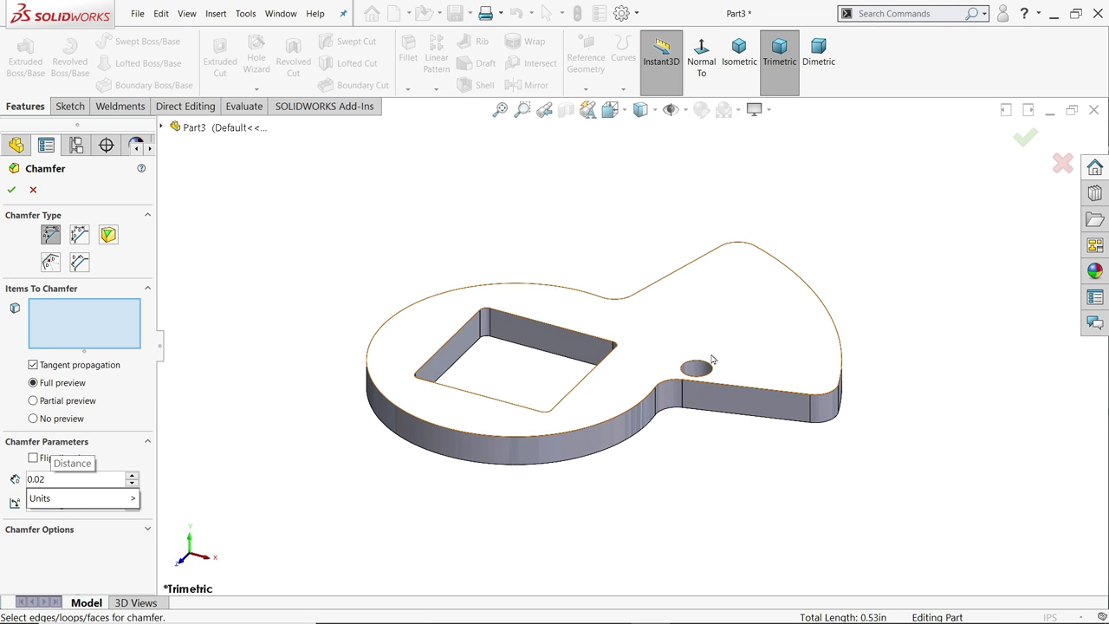
left_click(701, 373)
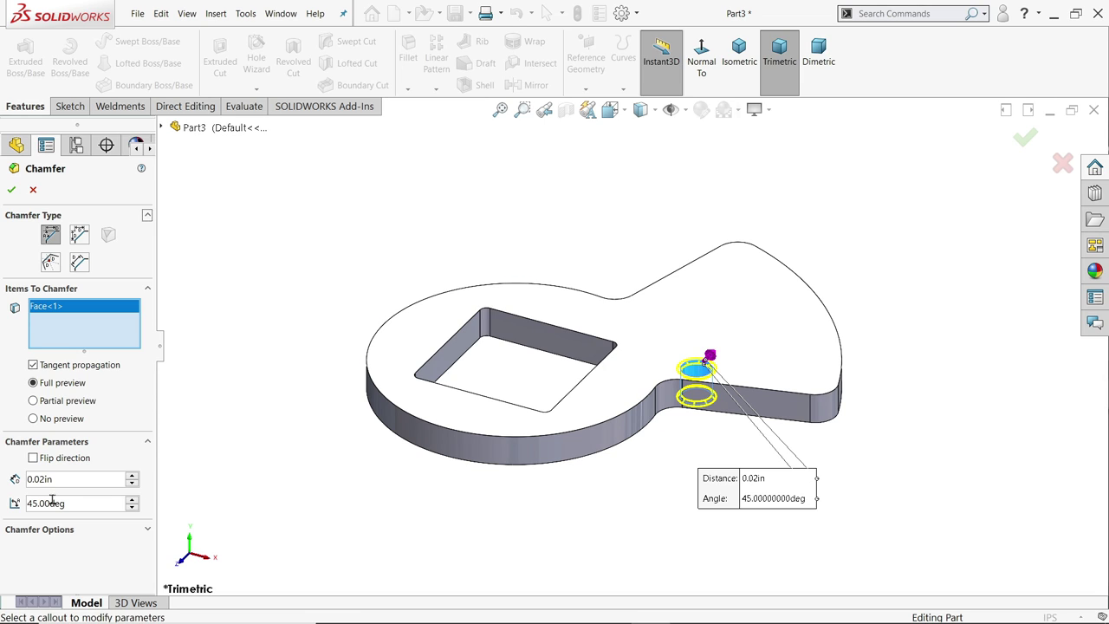
left_click(12, 192)
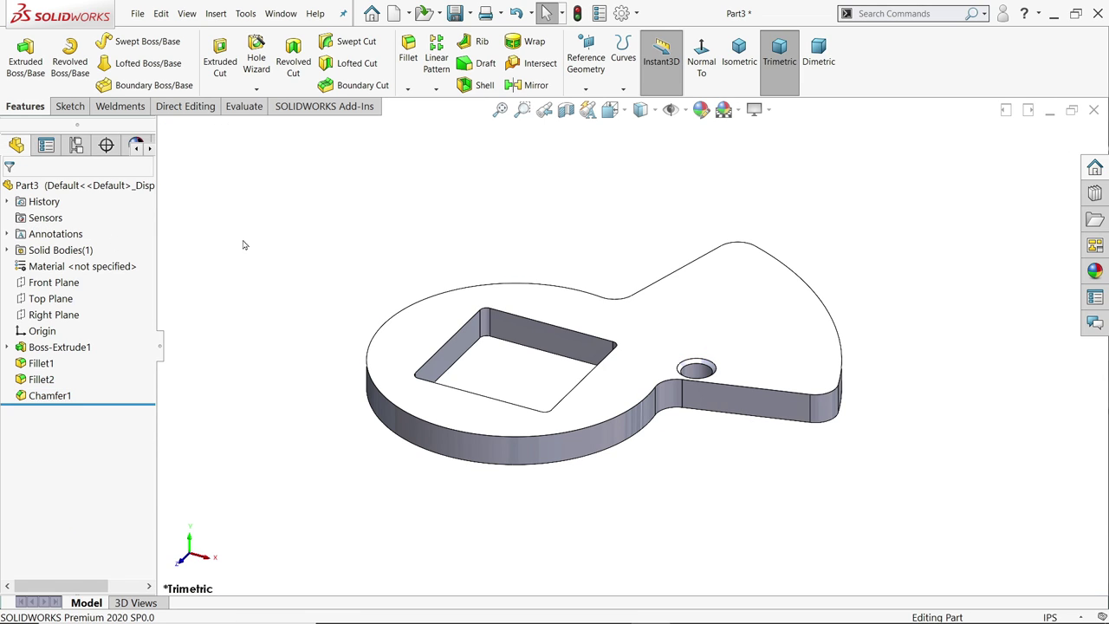
Step: Give the whole Part3 body a pink (magenta) appearance
left_click(26, 186)
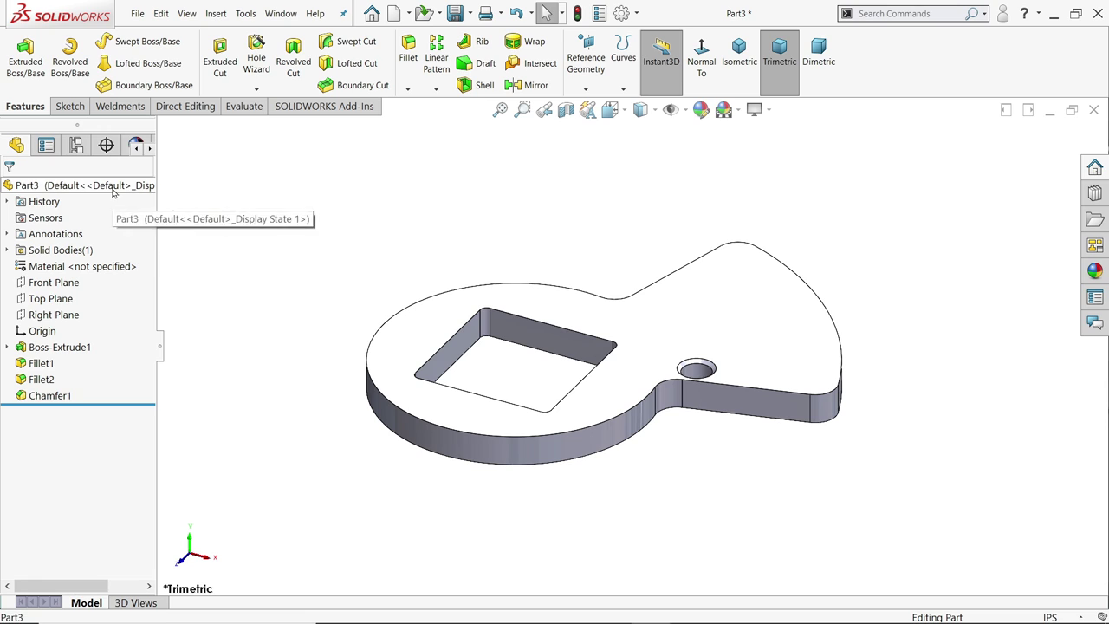
left_click(701, 109)
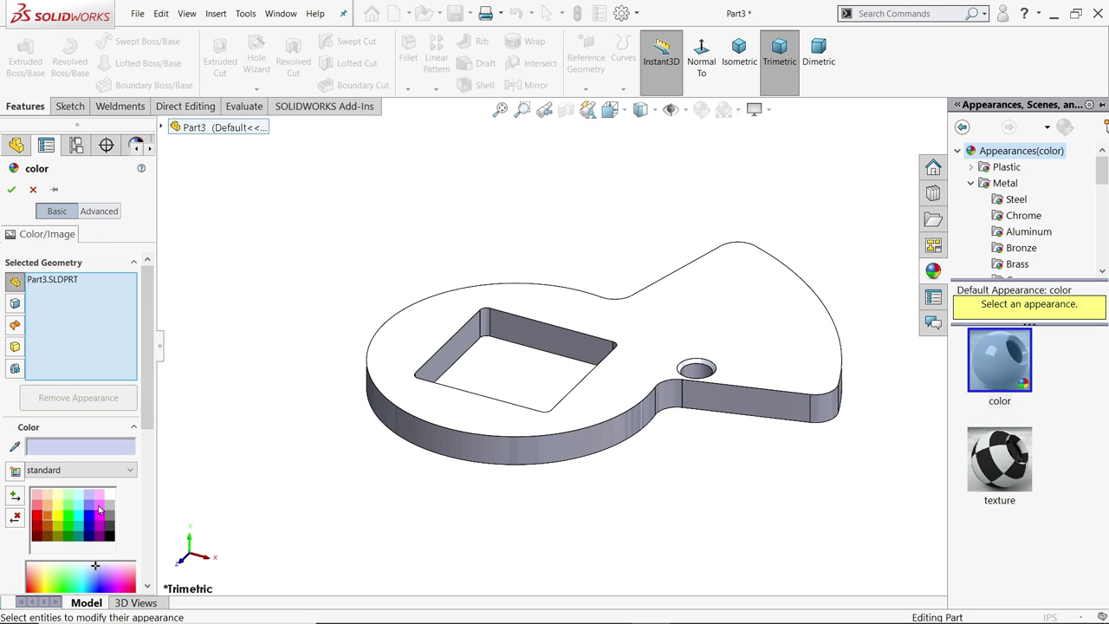
left_click(100, 509)
mouse_move(254, 445)
middle_mouse_down()
mouse_move(325, 399)
mouse_move(329, 424)
mouse_move(264, 437)
middle_mouse_up()
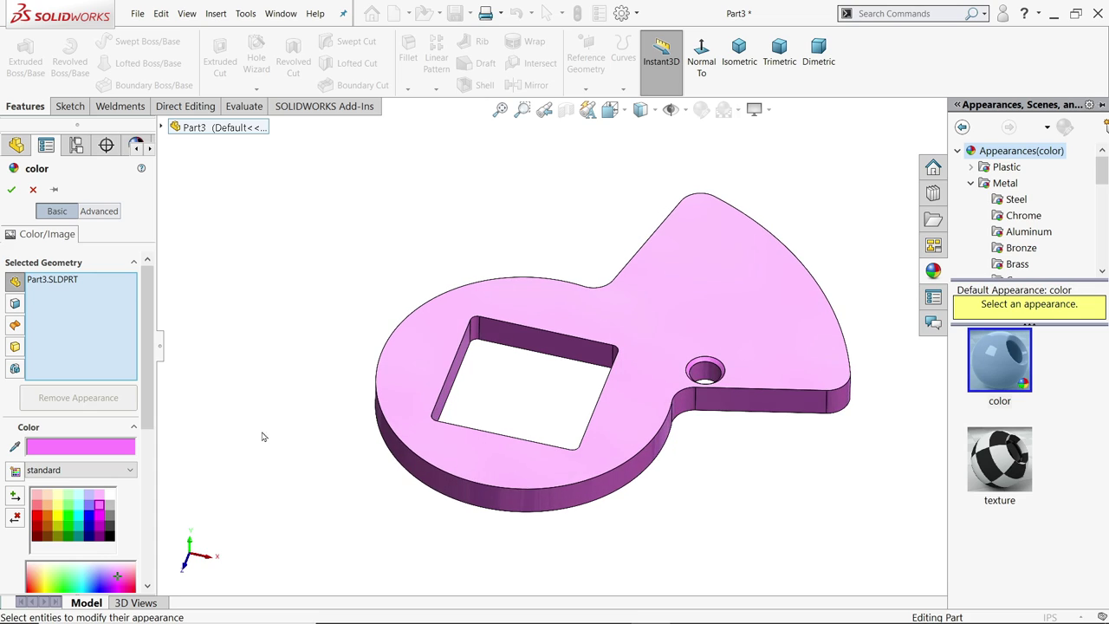
left_click(11, 189)
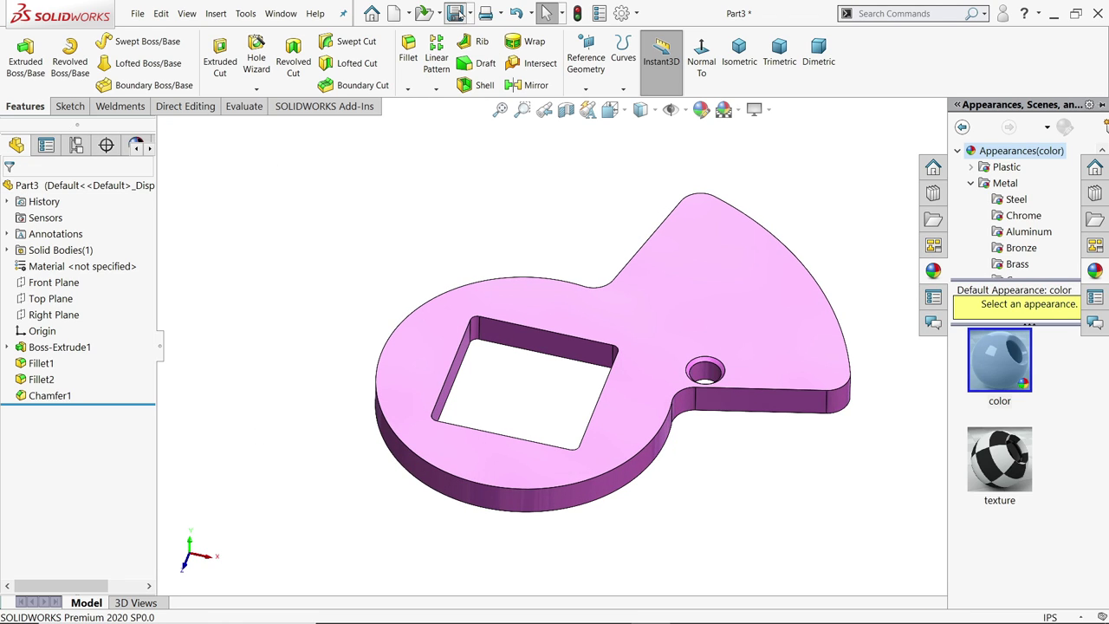
Step: Save the part as '5.Lock Lever' in Desktop > Water Control Valve
left_click(455, 13)
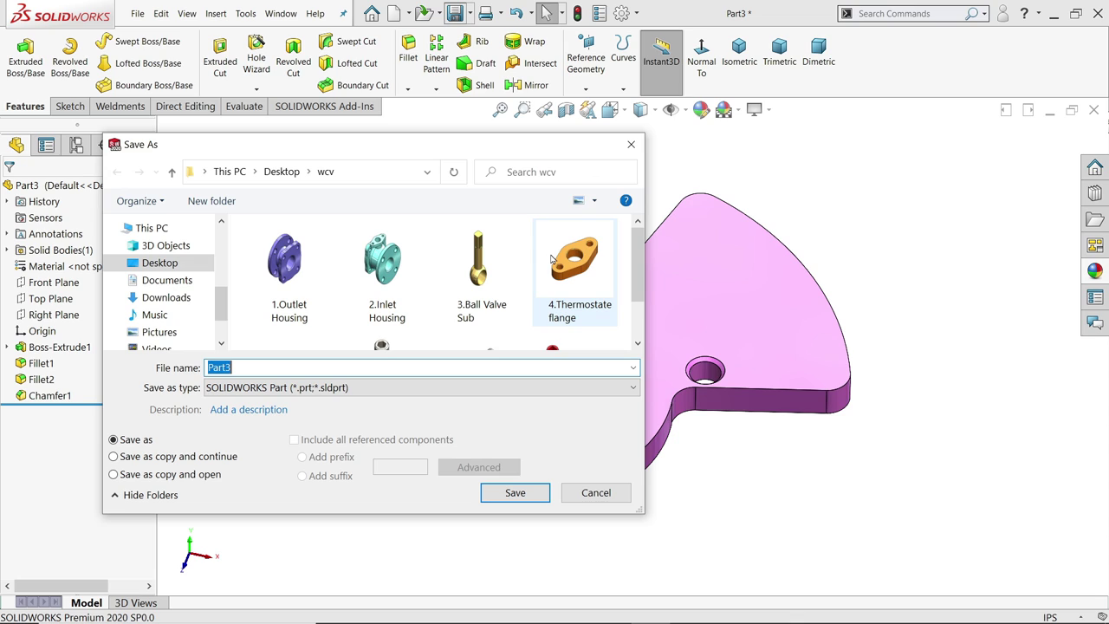
scroll(589, 269, "down", 1)
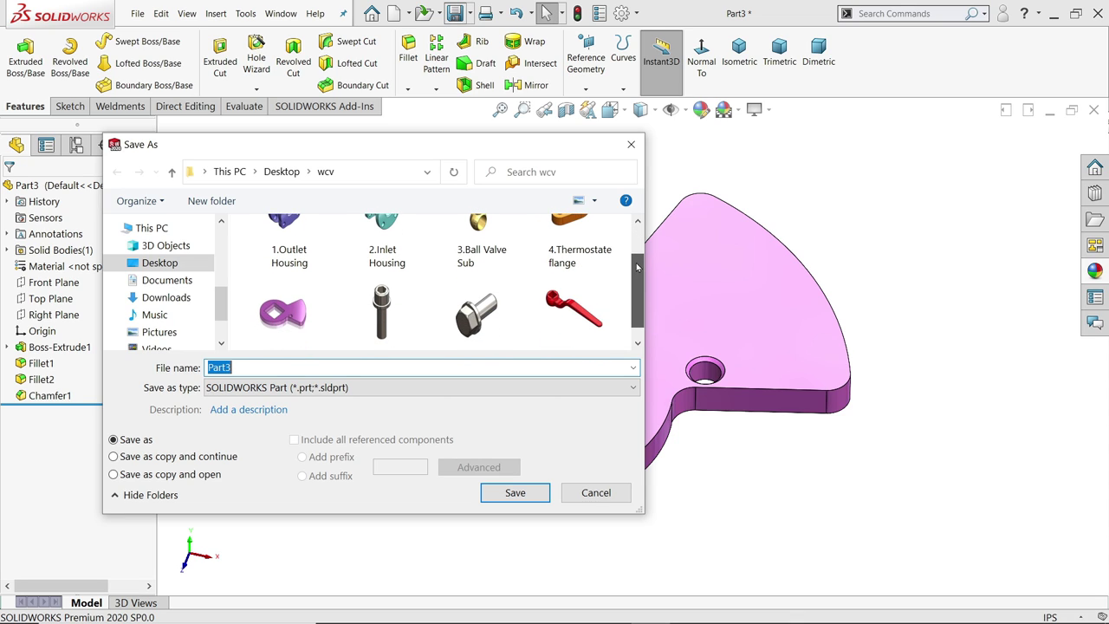
left_click(291, 173)
scroll(381, 286, "down", 3)
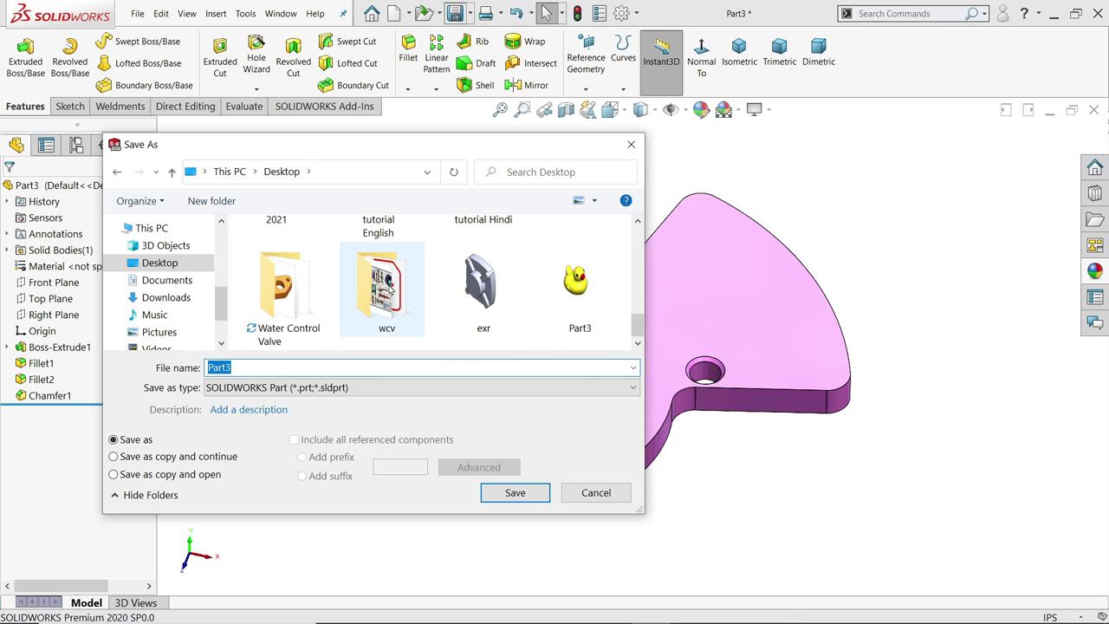
double_click(286, 286)
double_click(302, 370)
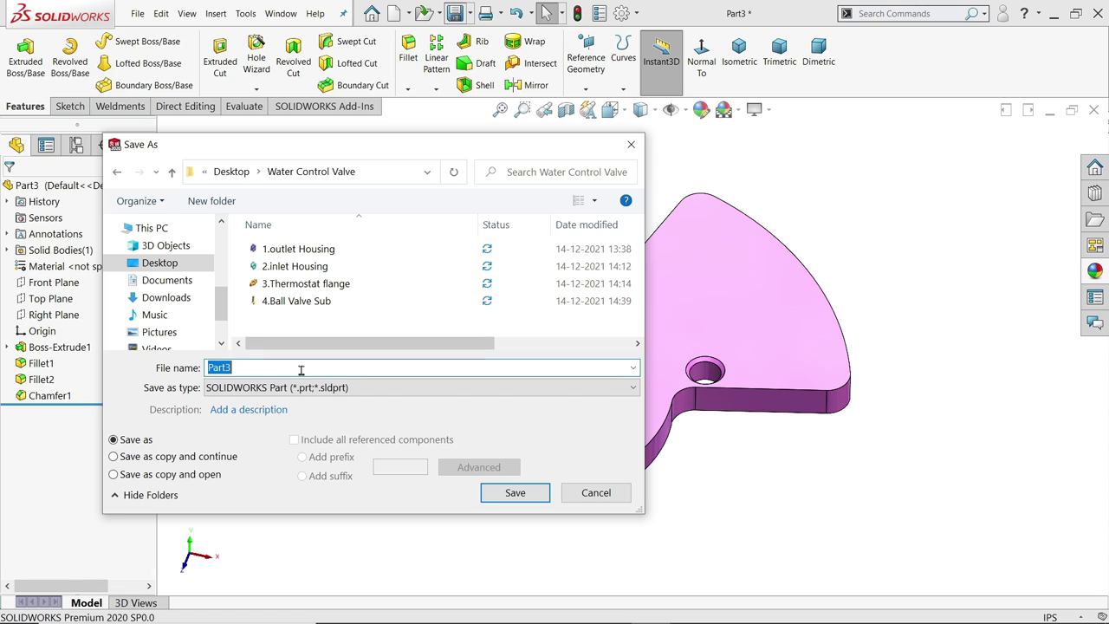
type("5.Lock Lever")
left_click(515, 493)
key("alt+Tab")
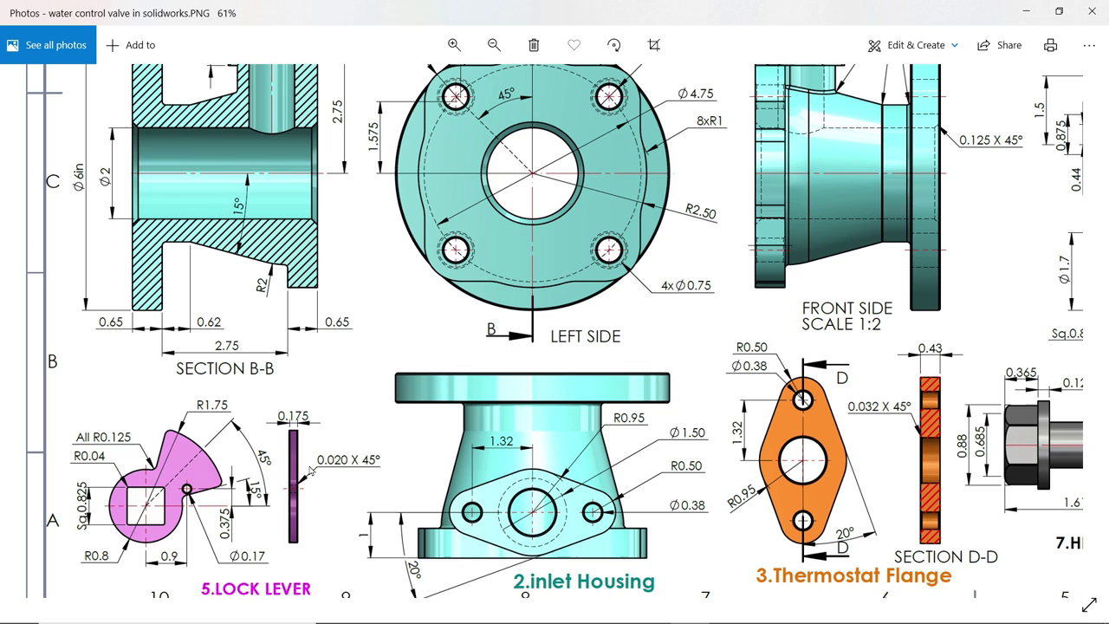
Step: Pan and zoom the valve drawing to 81% to frame the 6.Cap Screw detail and its dimensions
left_click_drag(718, 314, 473, 463)
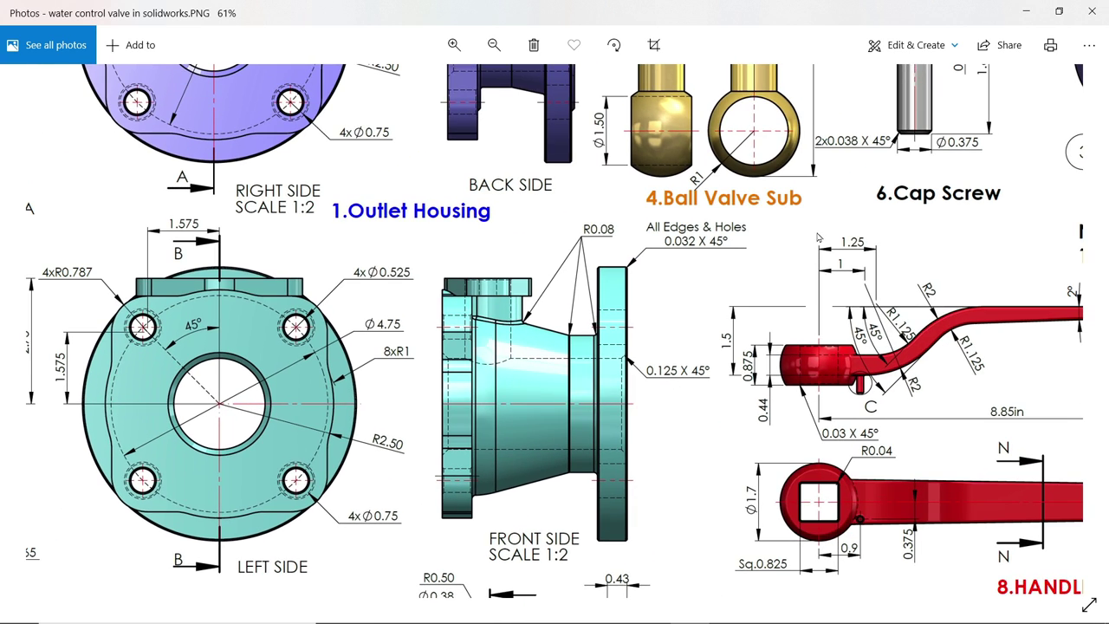
left_click_drag(805, 232, 670, 530)
left_click_drag(818, 431, 763, 406)
scroll(769, 276, "up", 2)
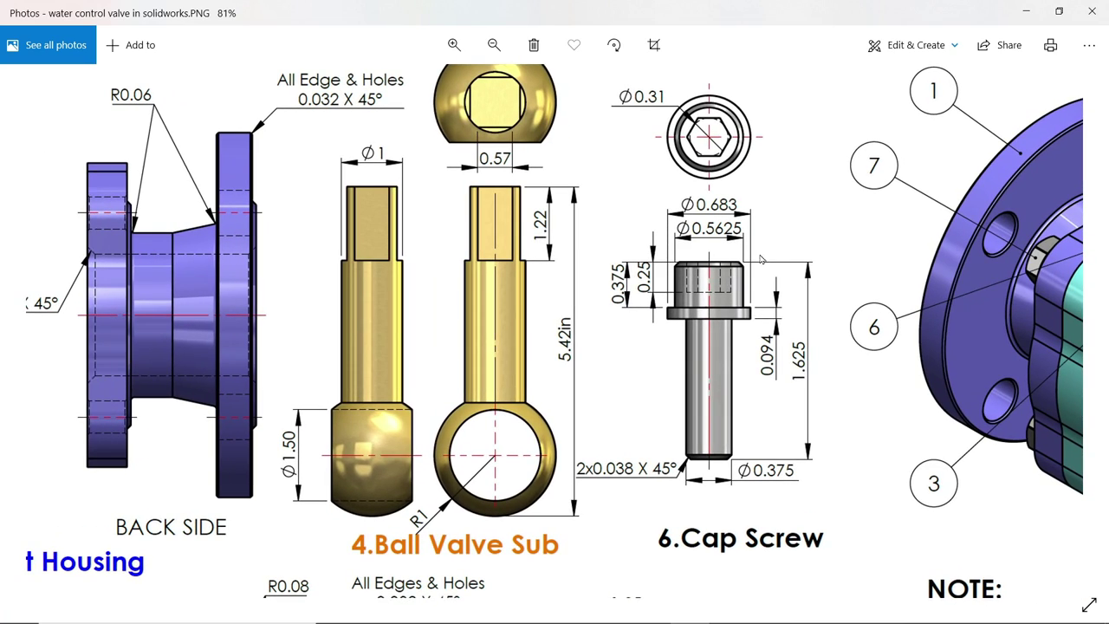
left_click_drag(759, 278, 731, 324)
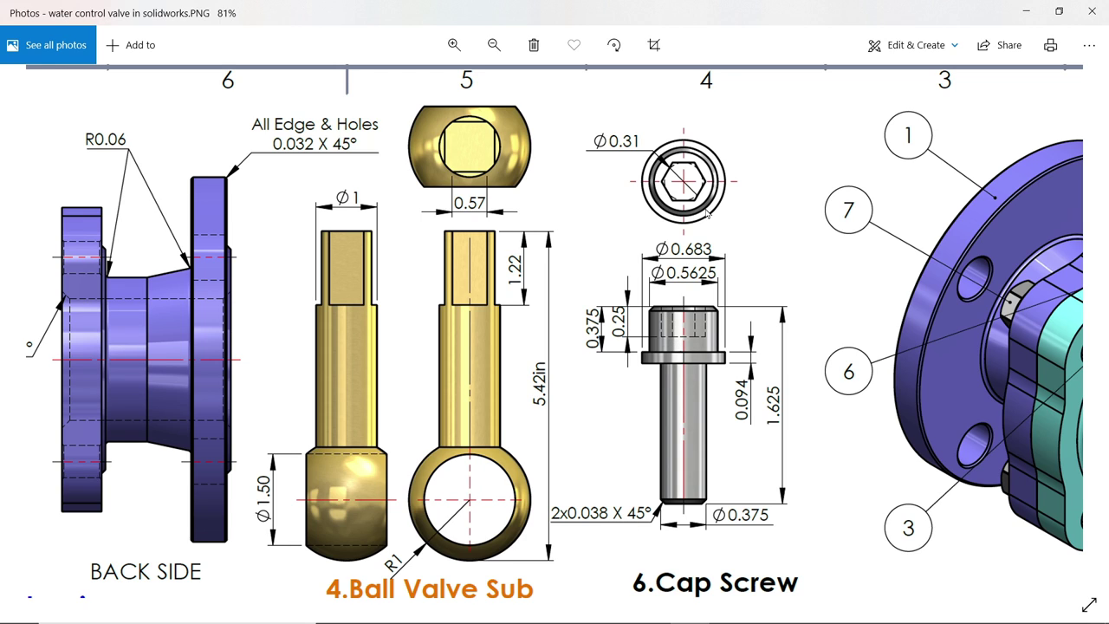
Step: Study the cap screw reference drawing in Photos, then select Front Plane in SOLIDWORKS
left_click_drag(707, 213, 710, 230)
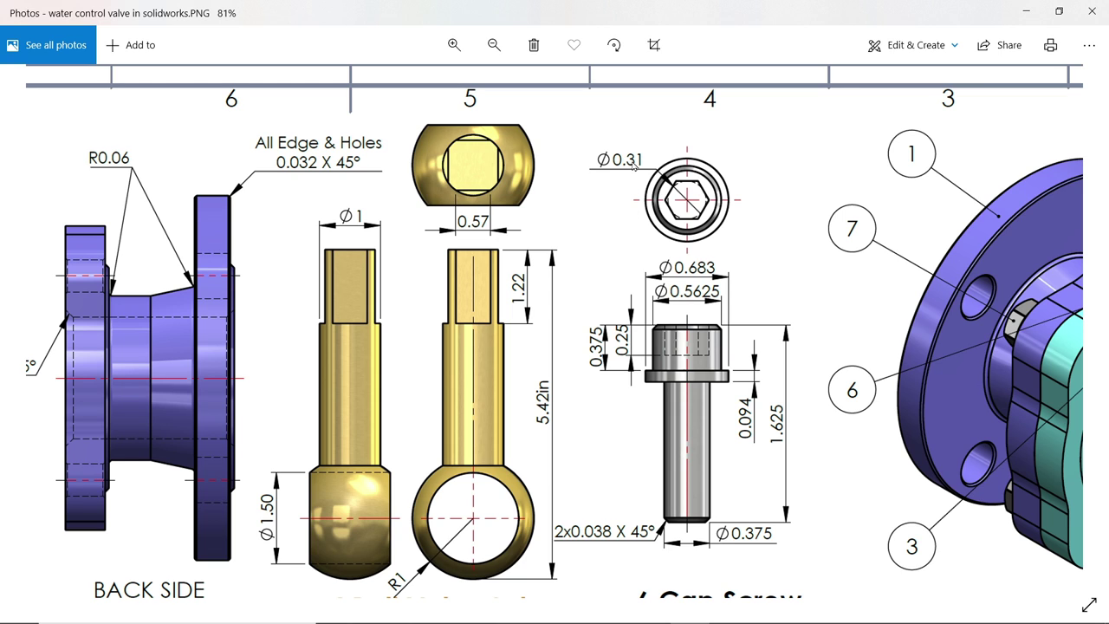
left_click(1028, 10)
left_click(54, 266)
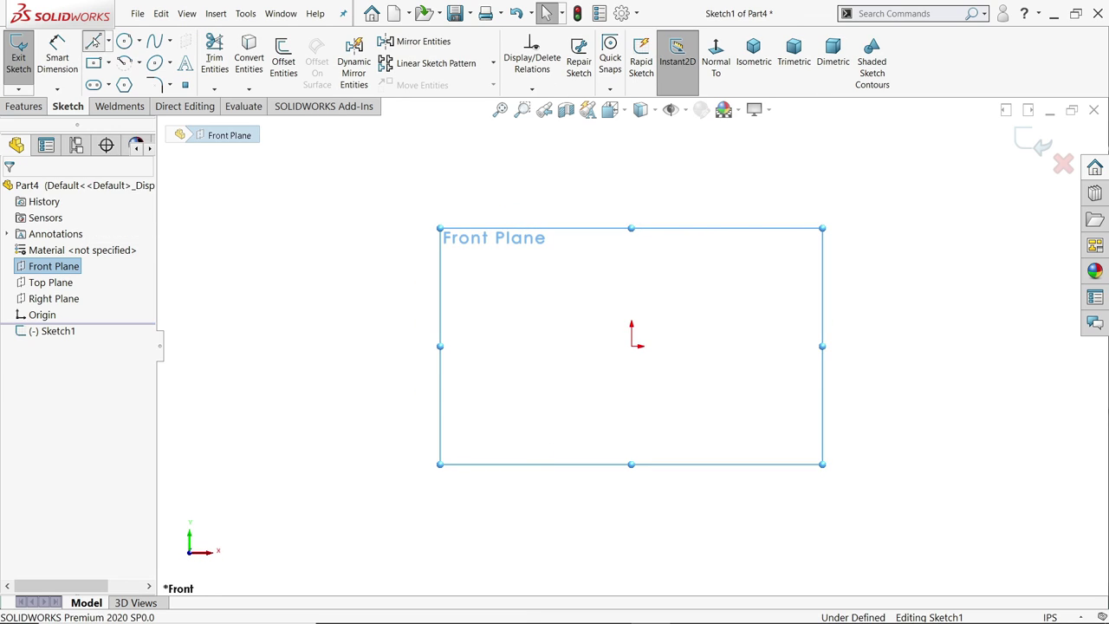
Step: Draw the closed stepped half-profile of the cap screw with lines starting from the origin
left_click(93, 41)
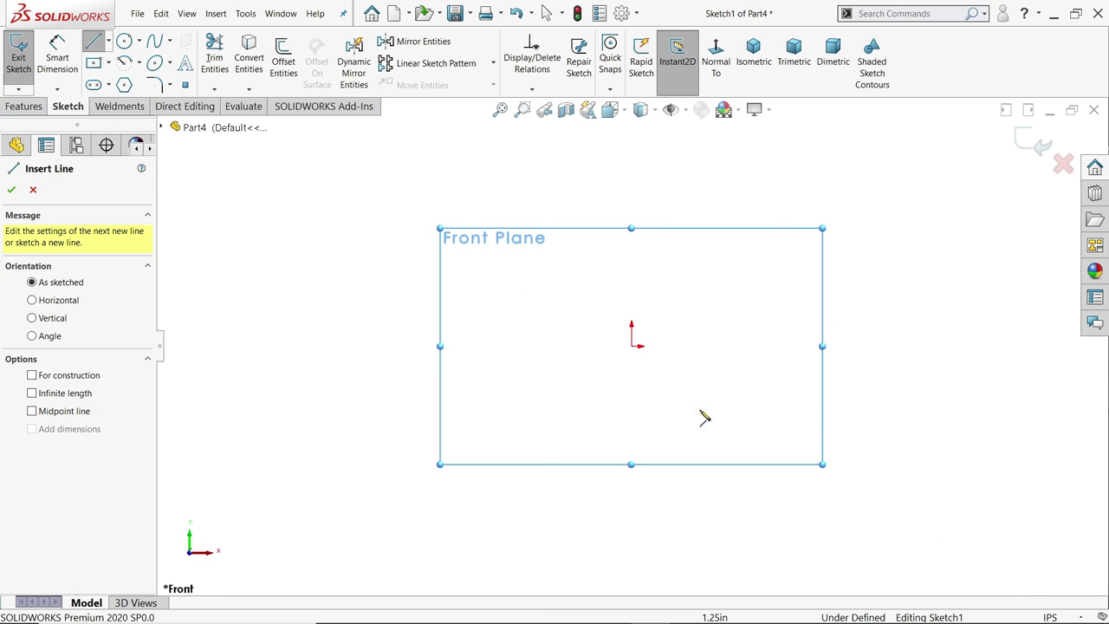
left_click(631, 346)
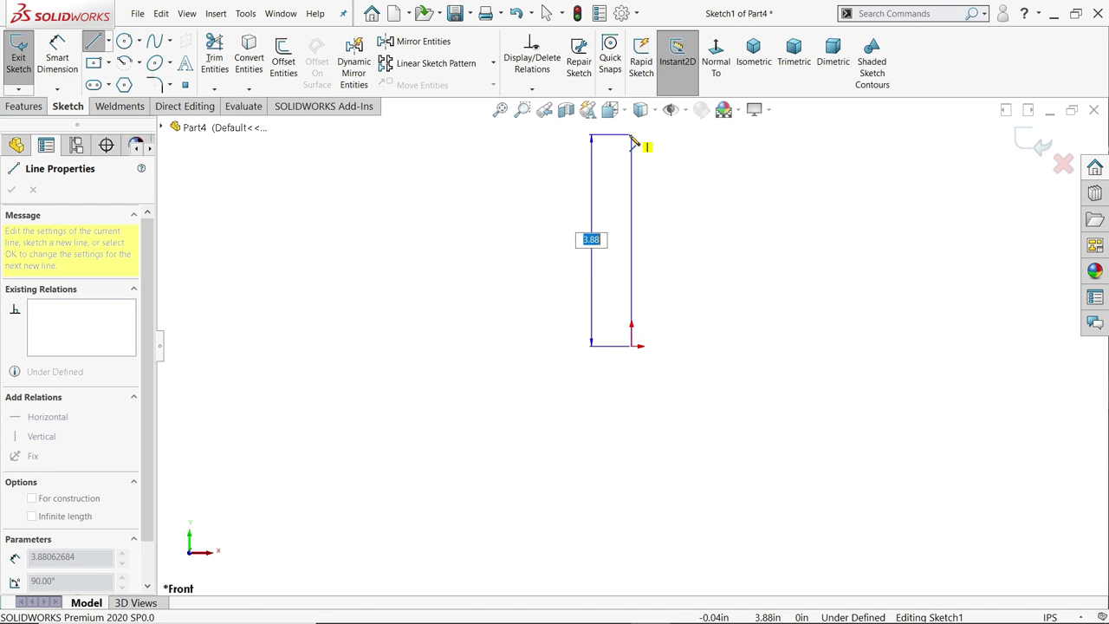
left_click(632, 136)
left_click(675, 135)
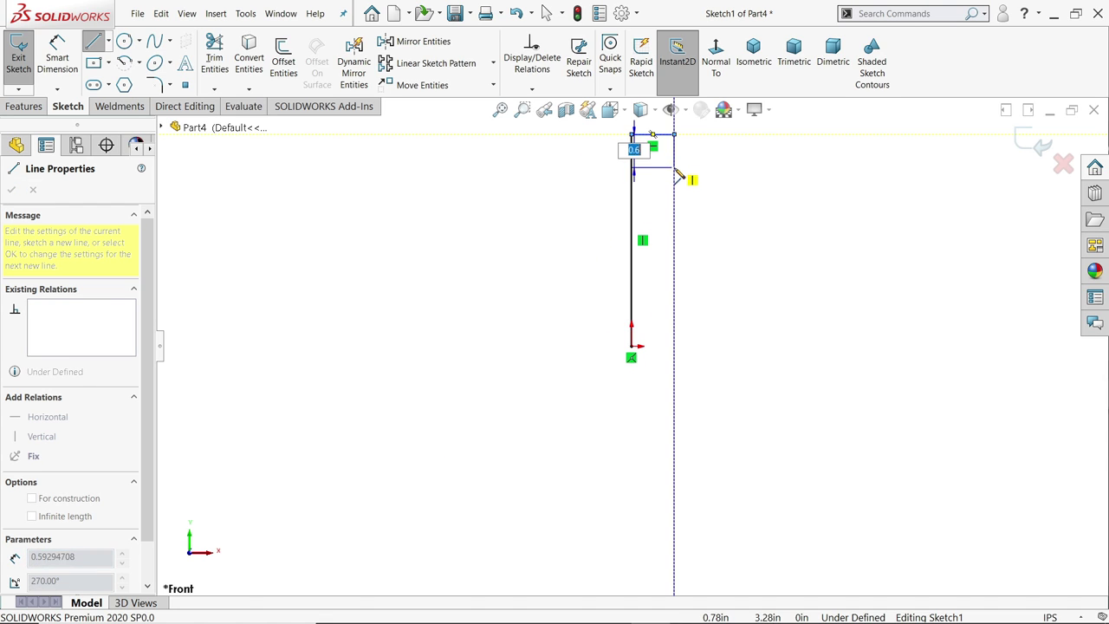
left_click(674, 168)
left_click(693, 169)
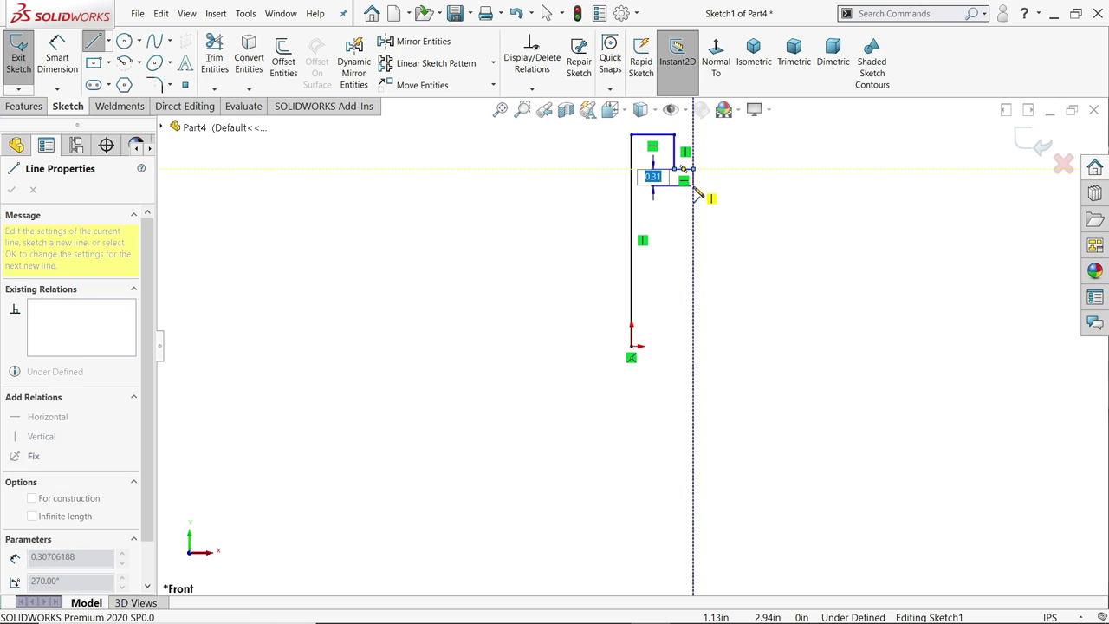
left_click(693, 185)
left_click(659, 185)
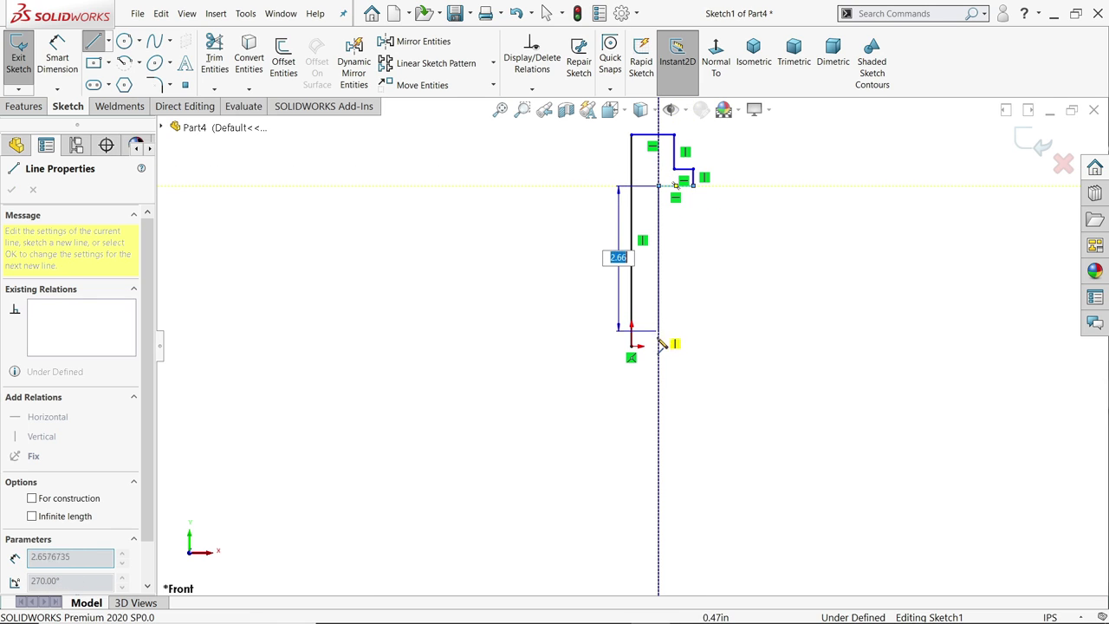
left_click(659, 345)
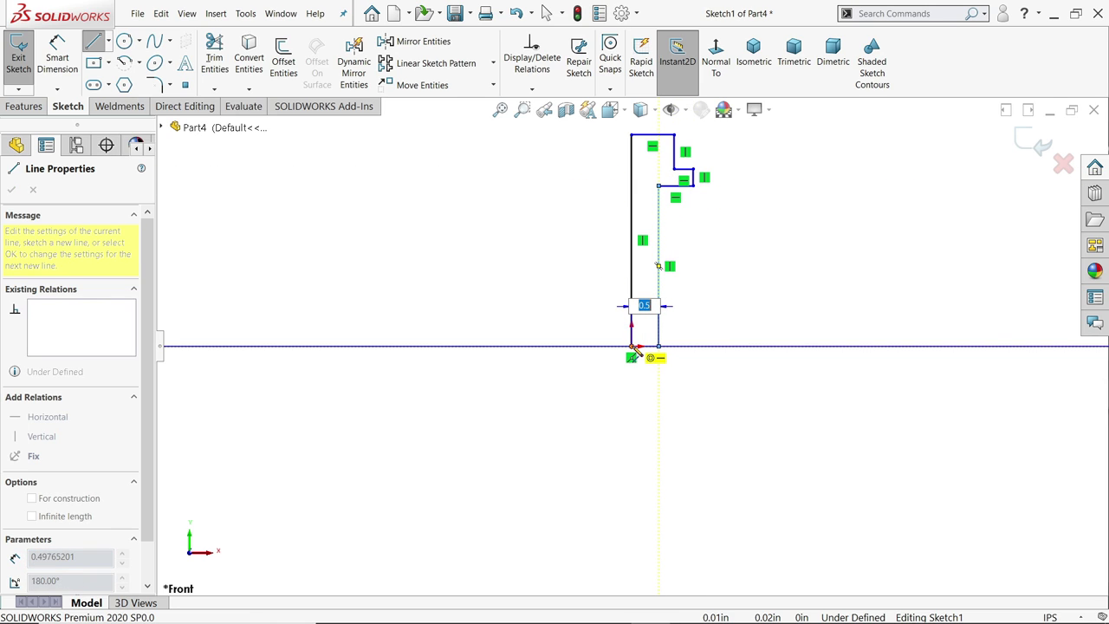
left_click(632, 347)
Step: Exit the Line tool and select the profile's long left edge
right_click(681, 347)
right_click(833, 254)
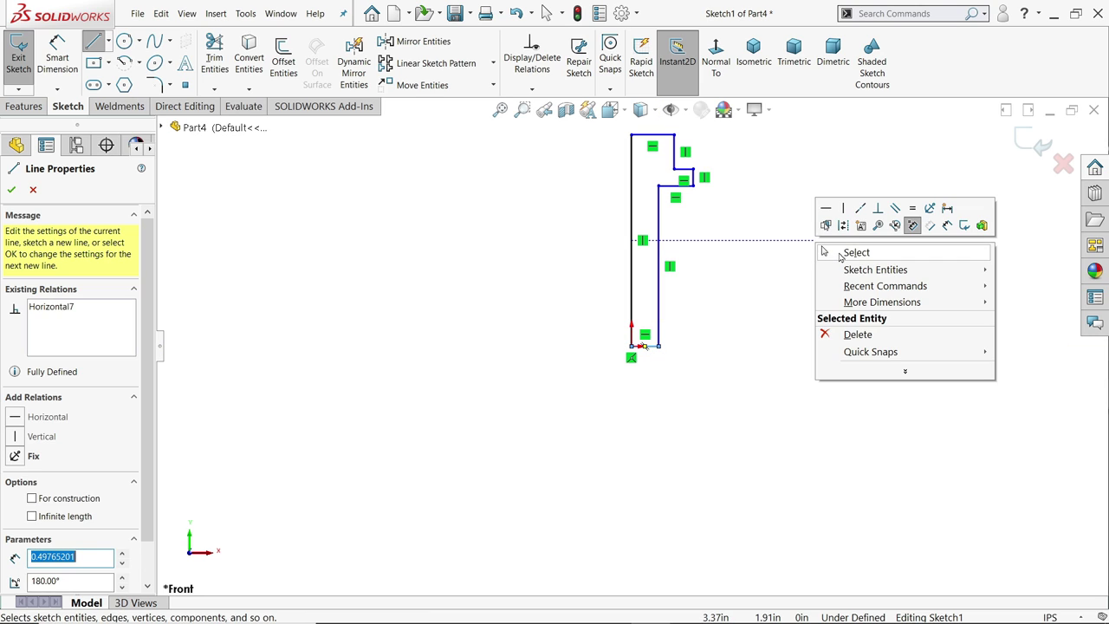
left_click(839, 257)
scroll(699, 143, "down", 2)
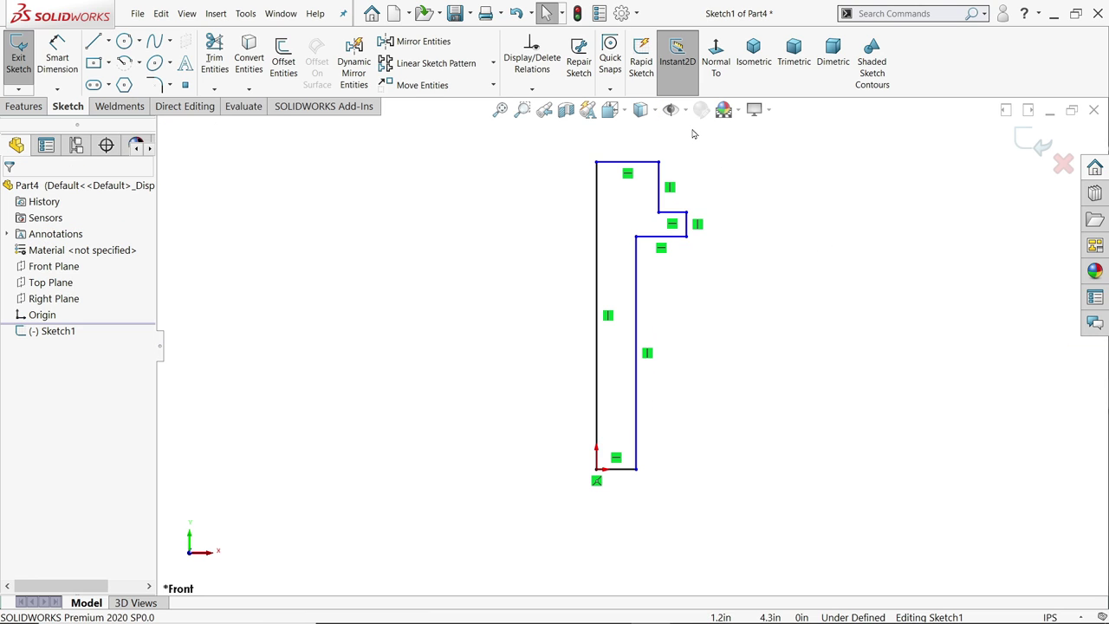
left_click(598, 277)
Step: Make the left edge a construction centerline and dimension the stem 0.375 in from it
left_click(646, 240)
key("Escape")
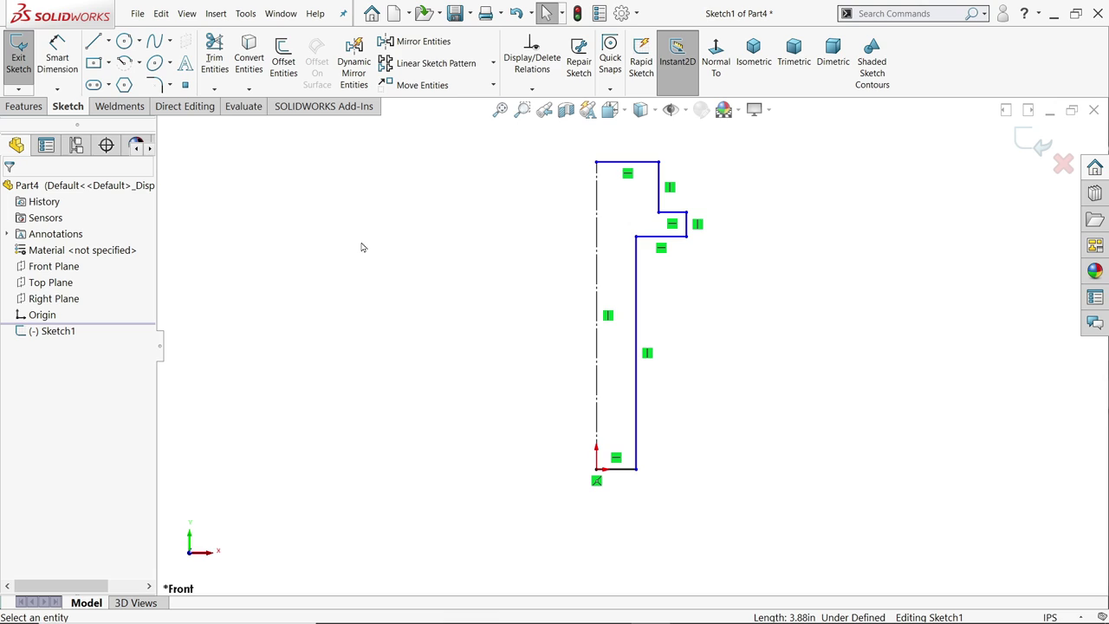
left_click(57, 57)
left_click(636, 445)
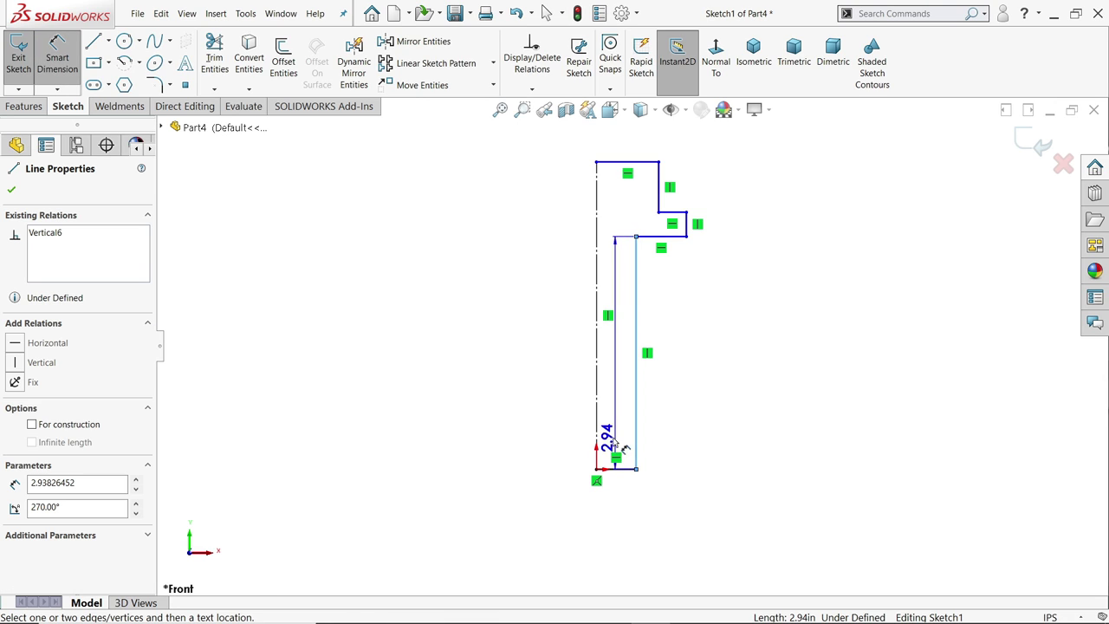
left_click(597, 438)
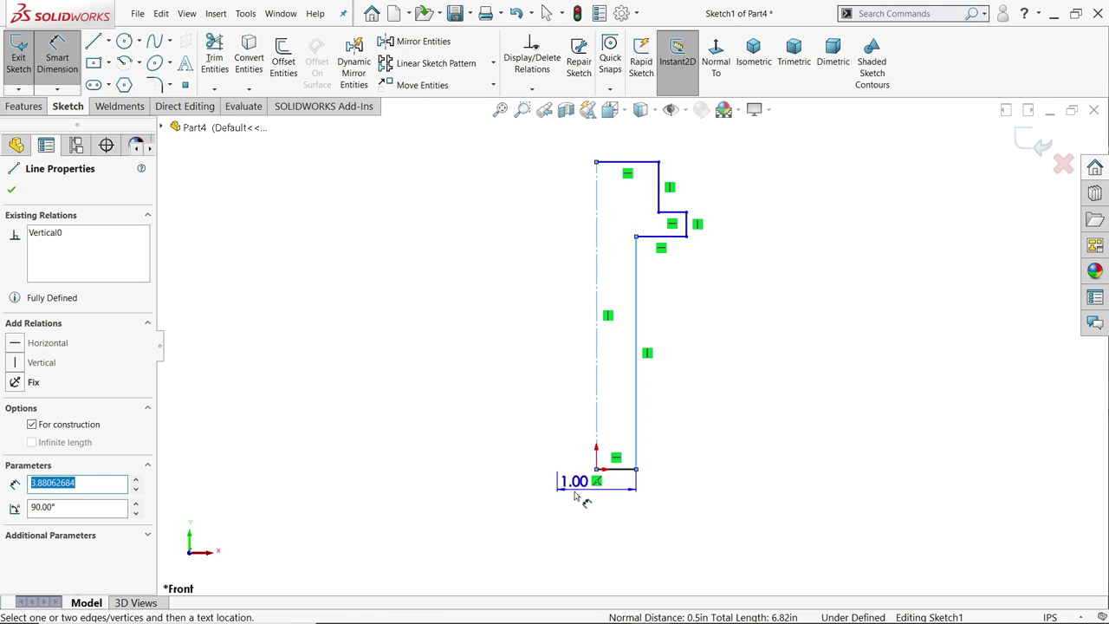
left_click(592, 515)
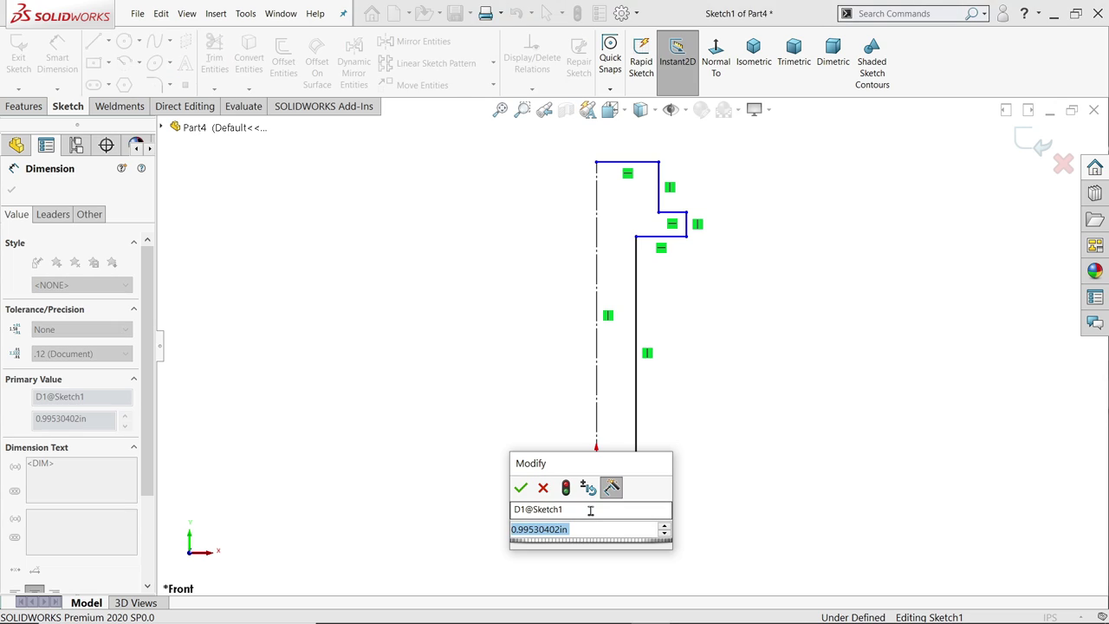
type("0.375")
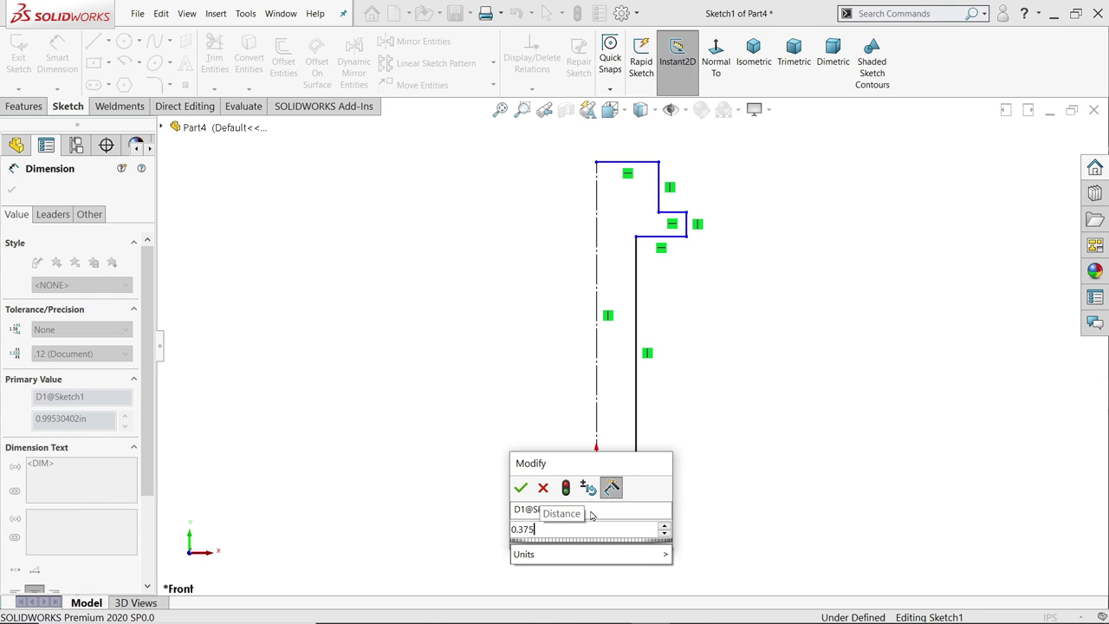
key("Return")
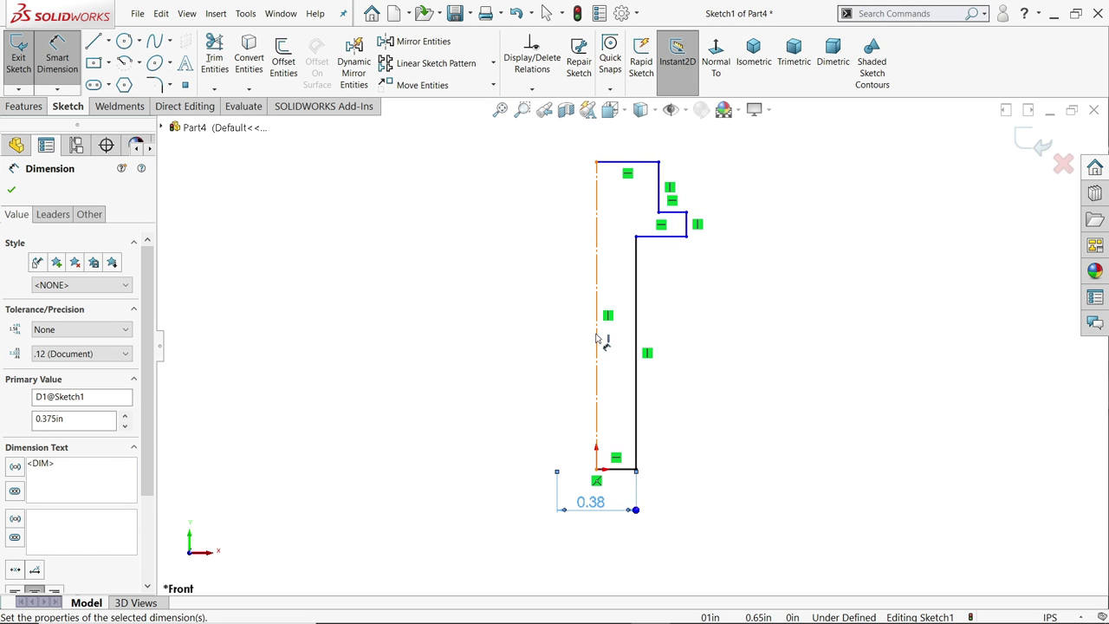
Step: Dimension the two top widths as 0.683 in and 0.56 in
left_click(691, 227)
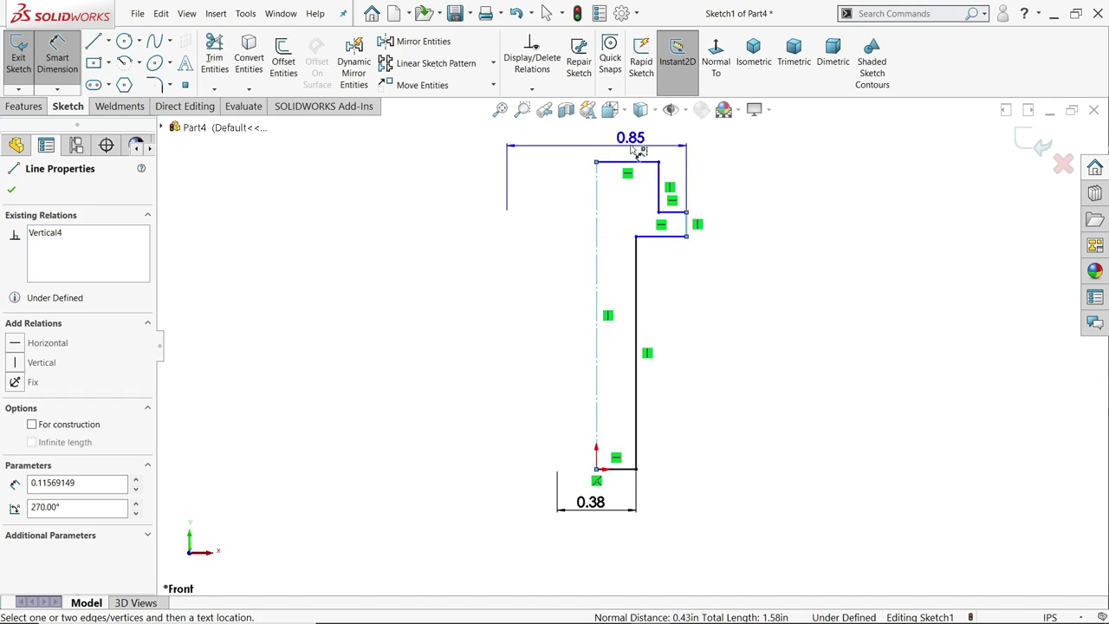
left_click(620, 138)
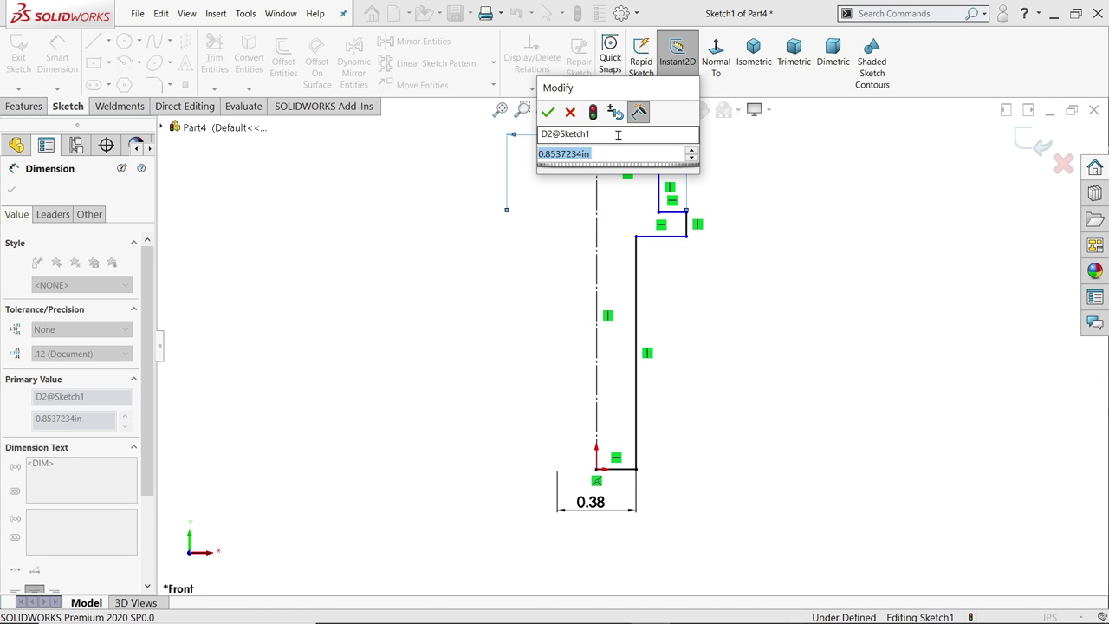
type("0.683")
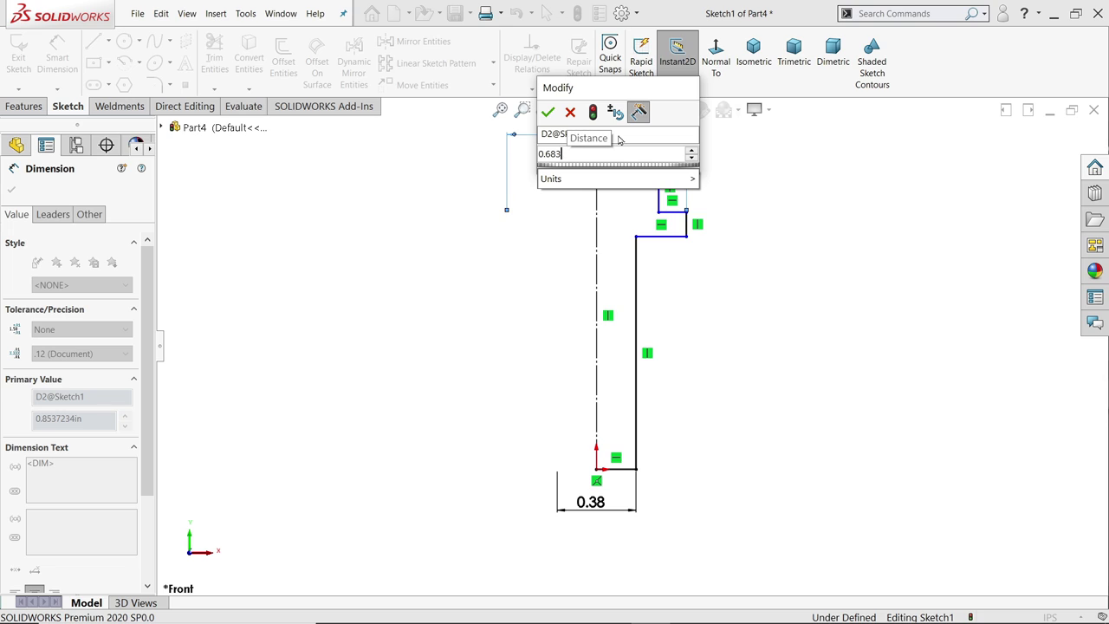
key("Return")
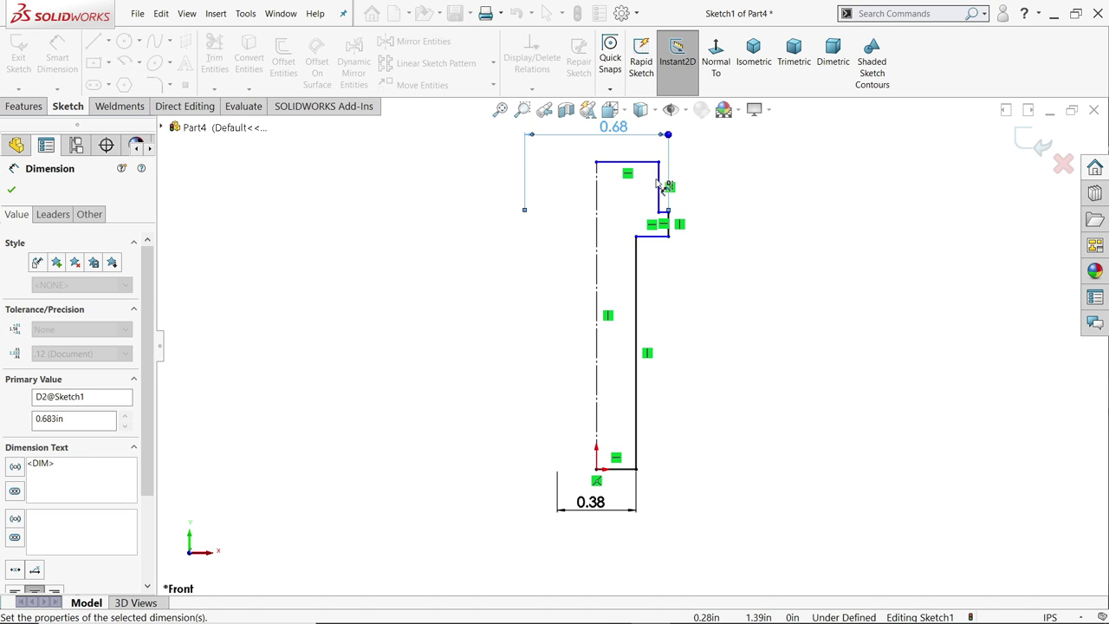
left_click(661, 187)
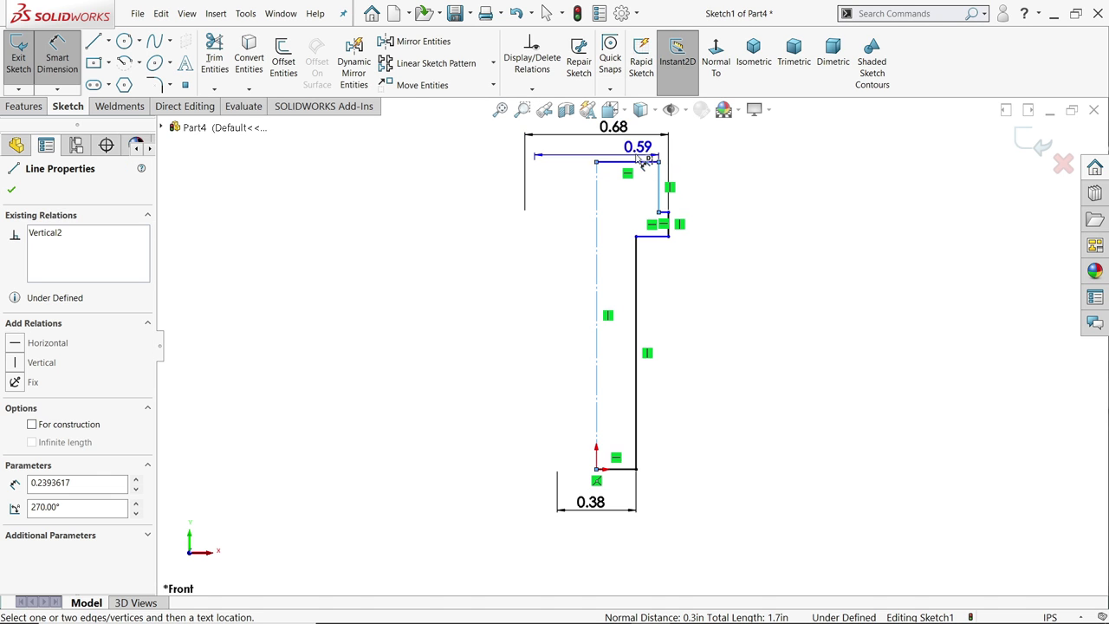
left_click(614, 152)
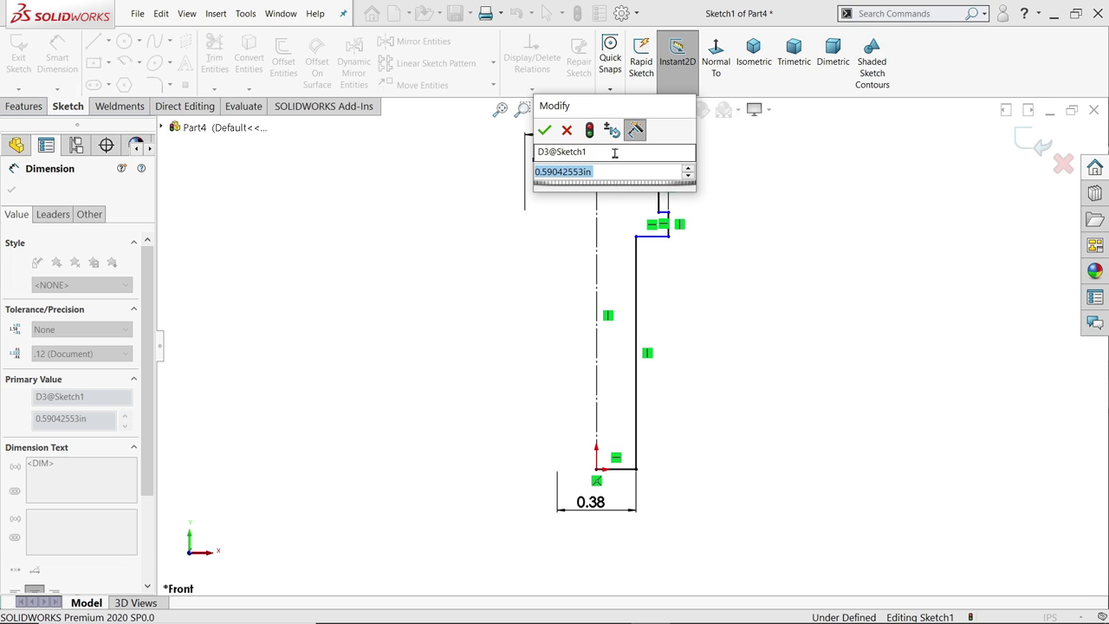
type("0.5625")
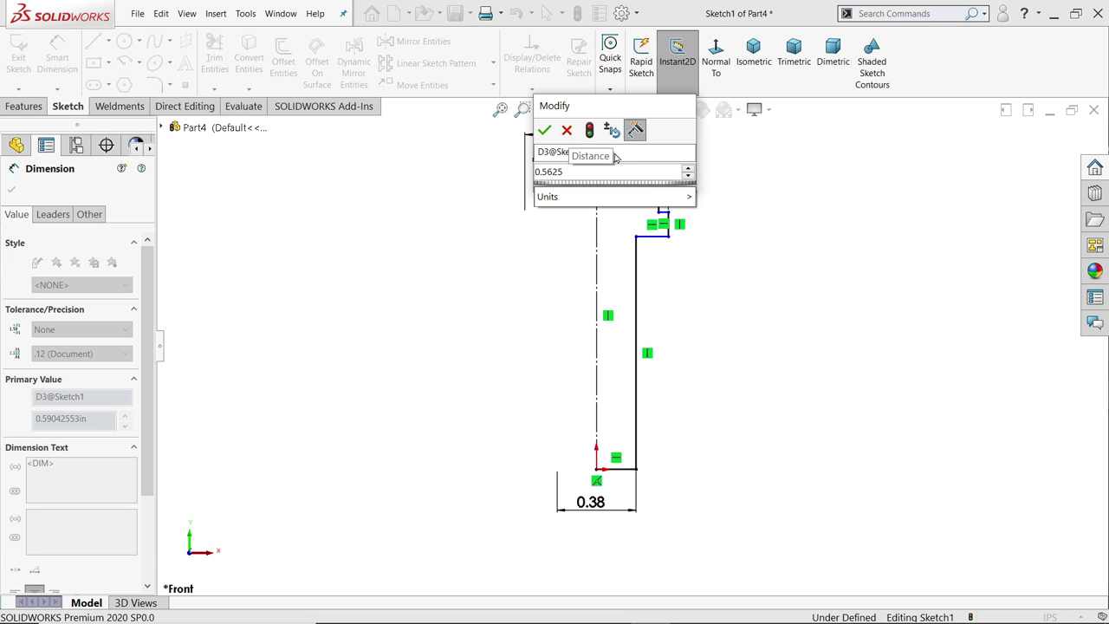
key("Return")
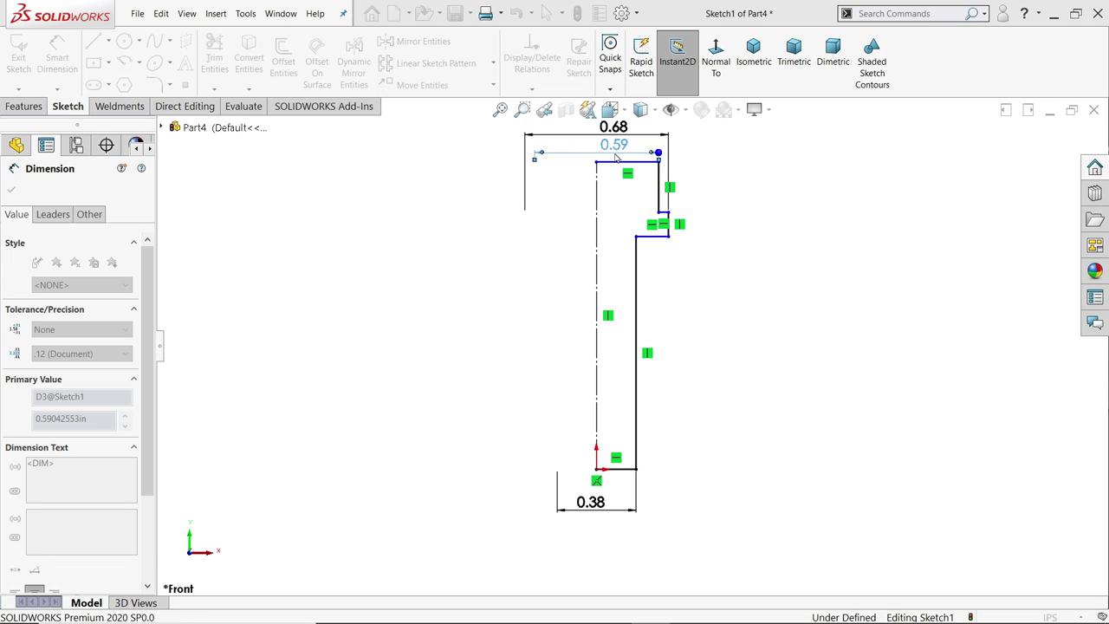
Step: Show the top-edge dimension at four decimals (0.5625) and the head width at three (0.683)
left_click(61, 356)
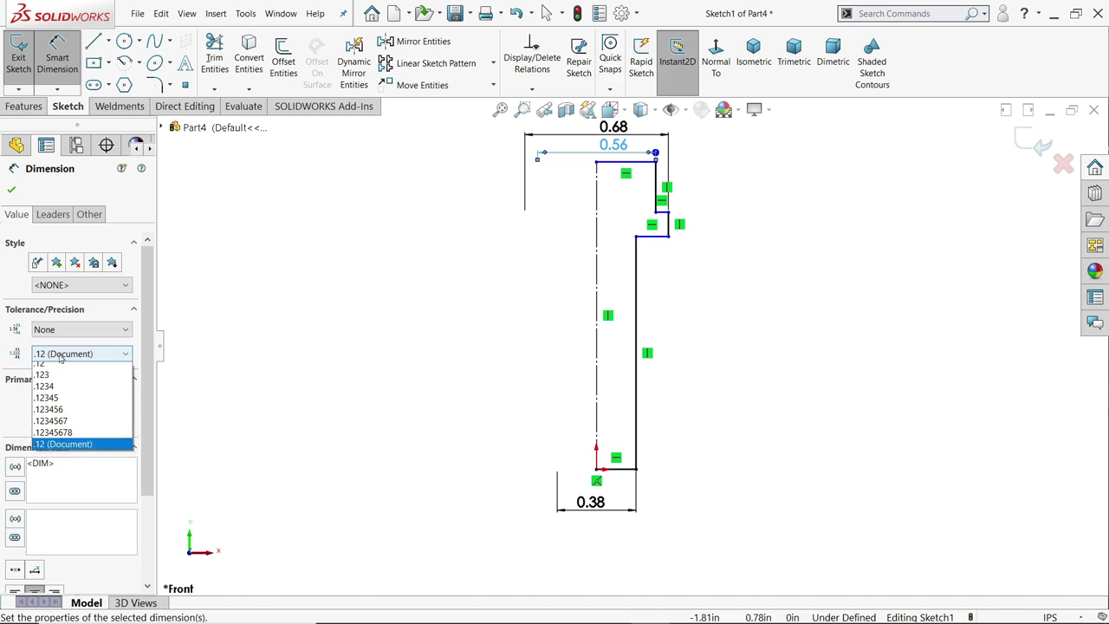
left_click(48, 415)
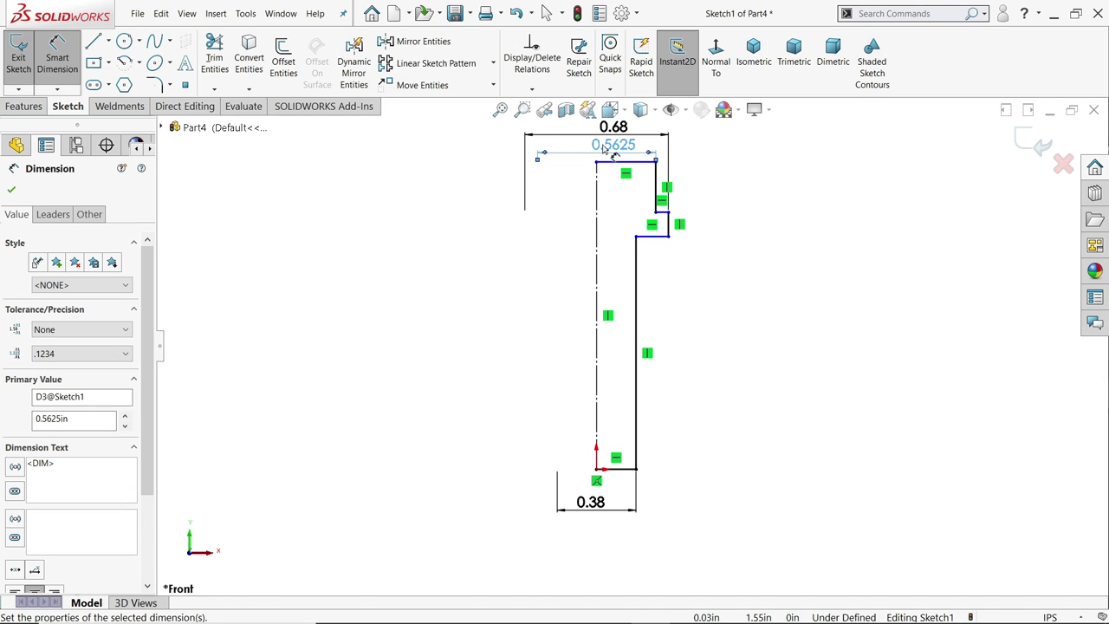
key("Escape")
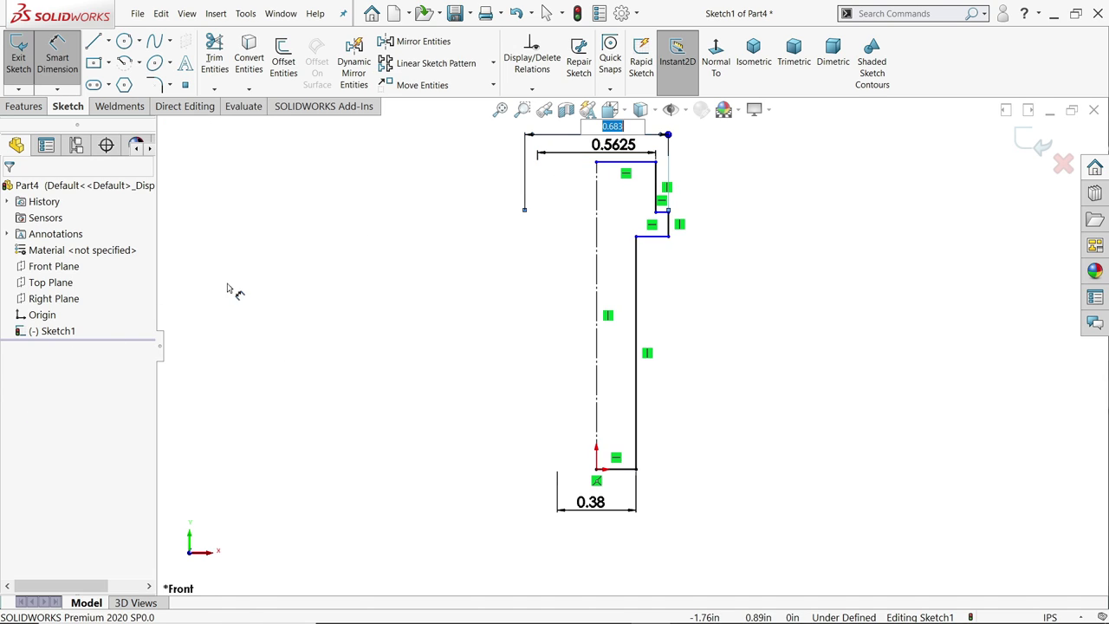
left_click(612, 127)
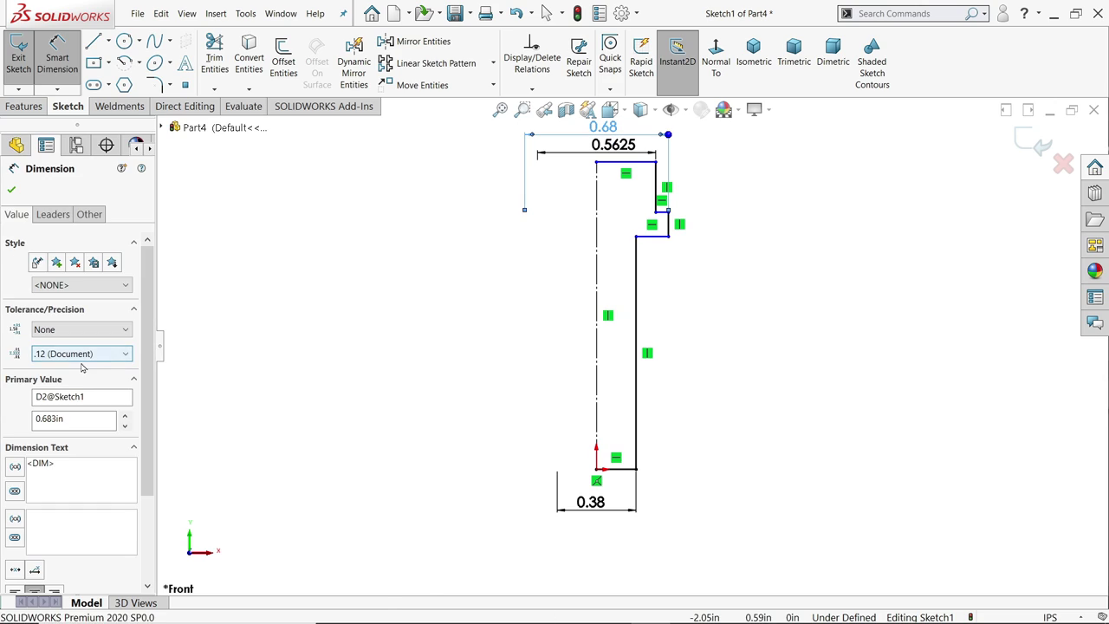
left_click(66, 356)
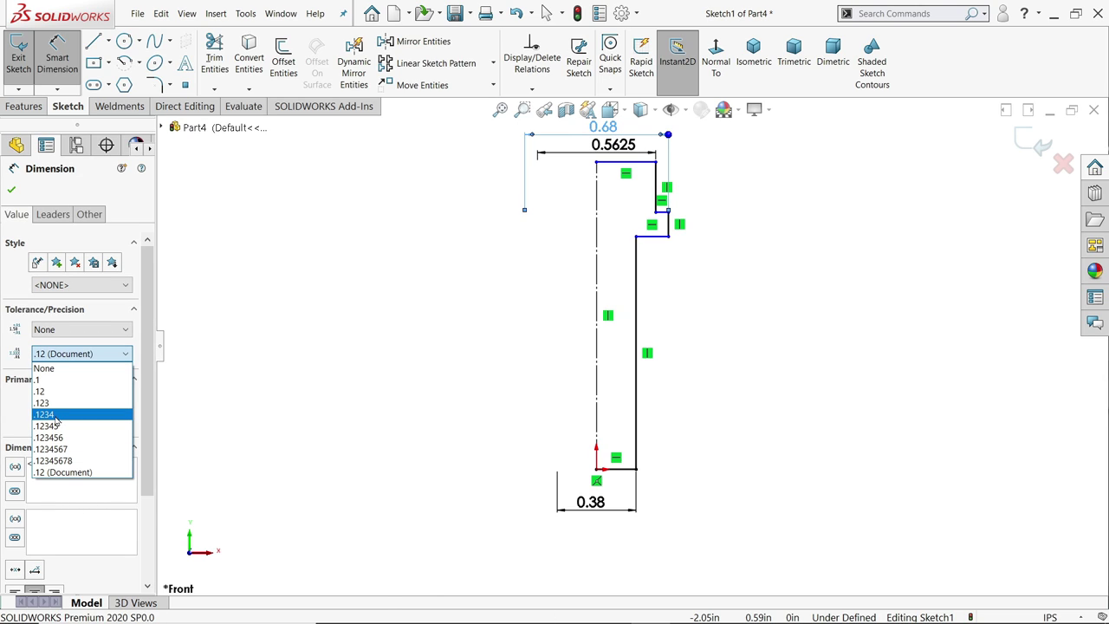
left_click(56, 404)
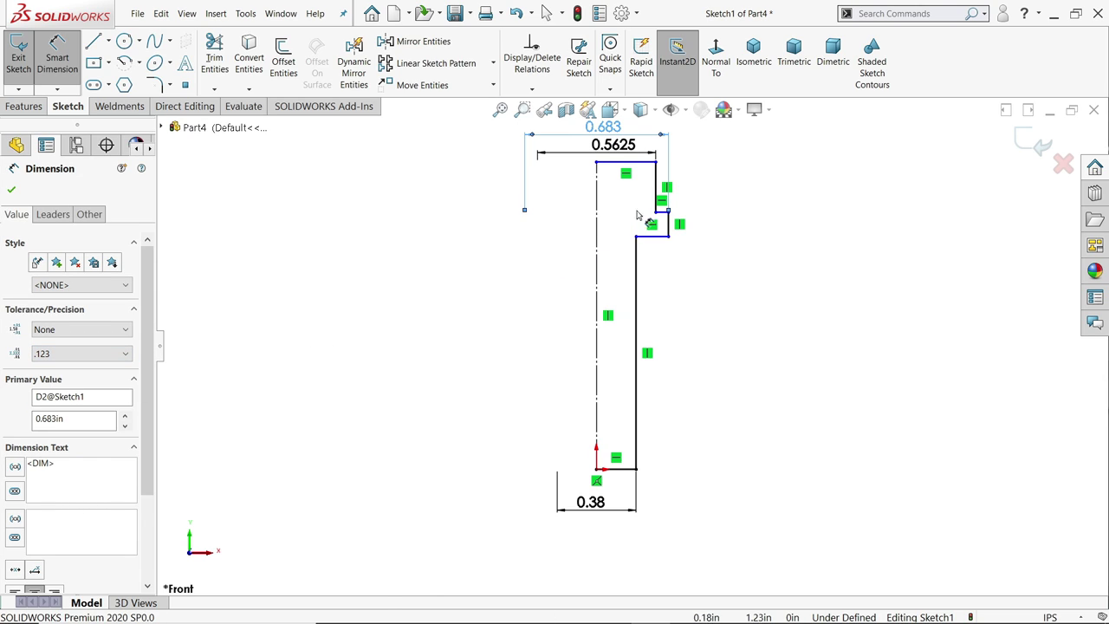
scroll(641, 213, "down", 3)
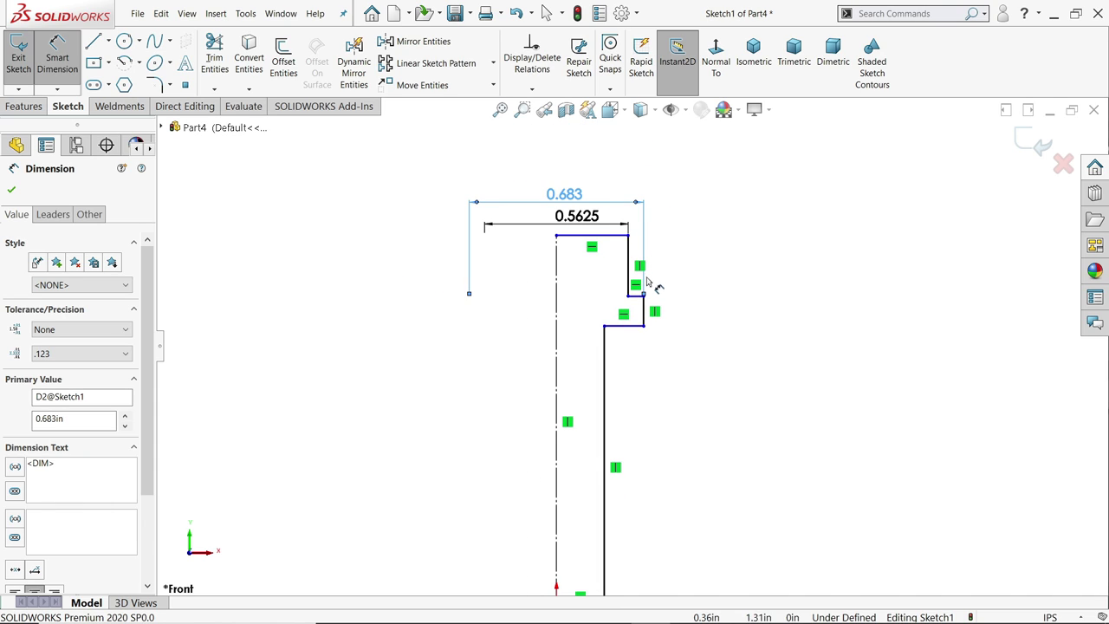
scroll(648, 280, "up", 4)
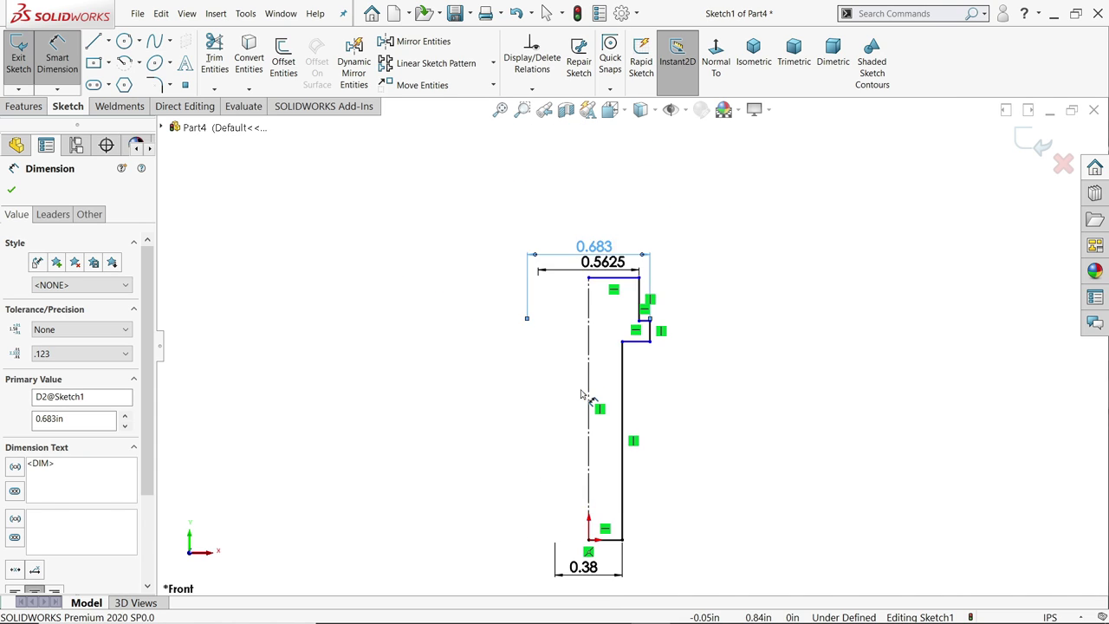
scroll(582, 395, "down", 1)
Step: Dimension the overall height 1.625 in, the upper edge 0.375 in and the step 0.094 in
left_click(593, 397)
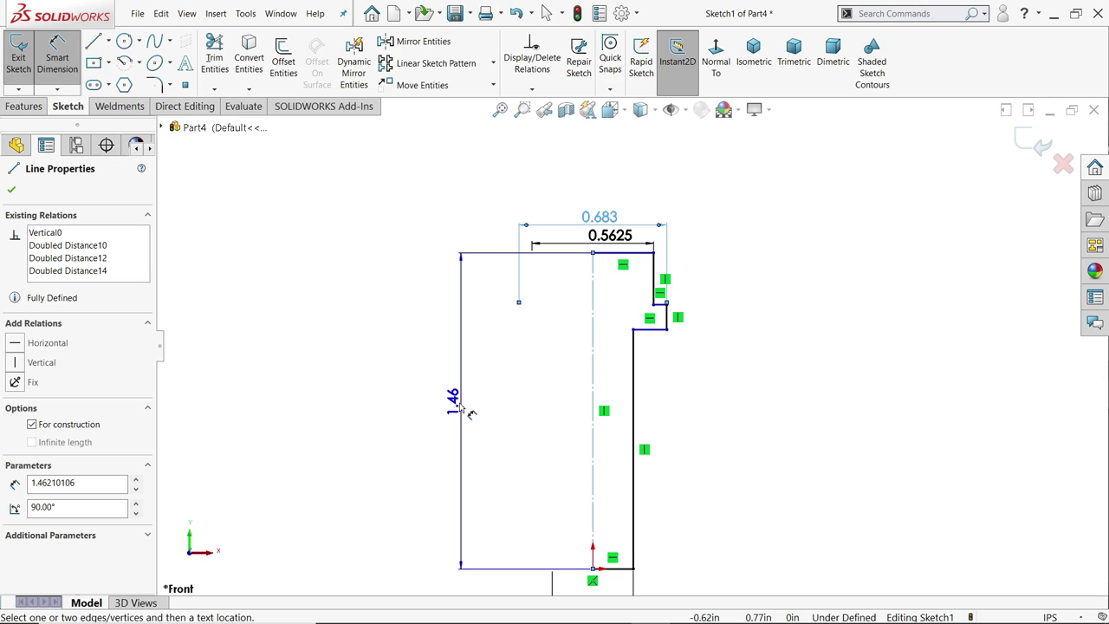
left_click(450, 403)
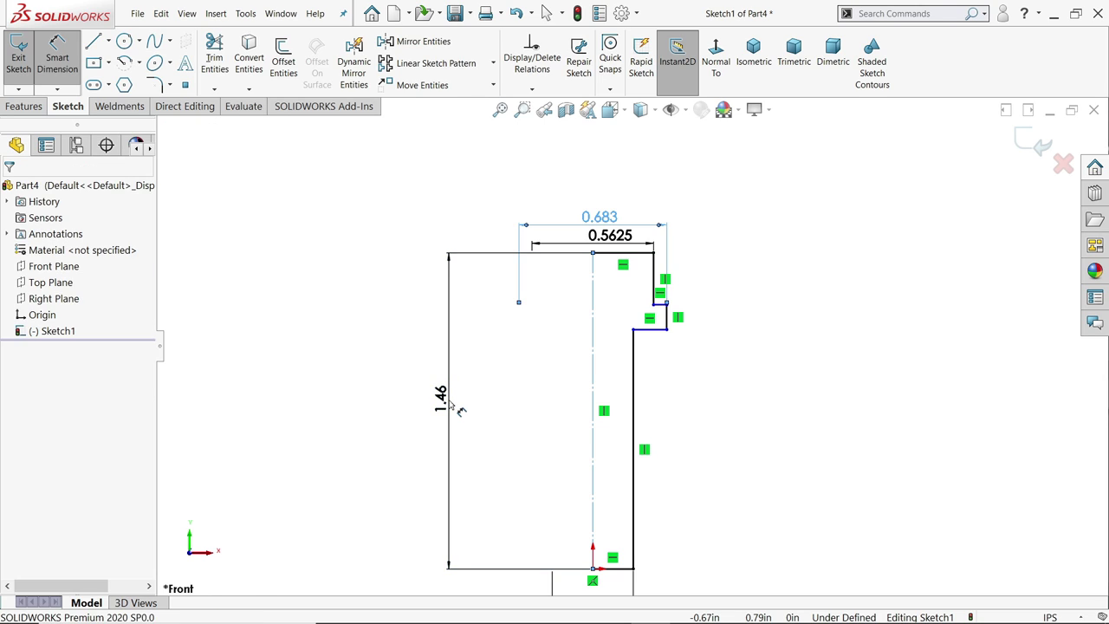
type("1.")
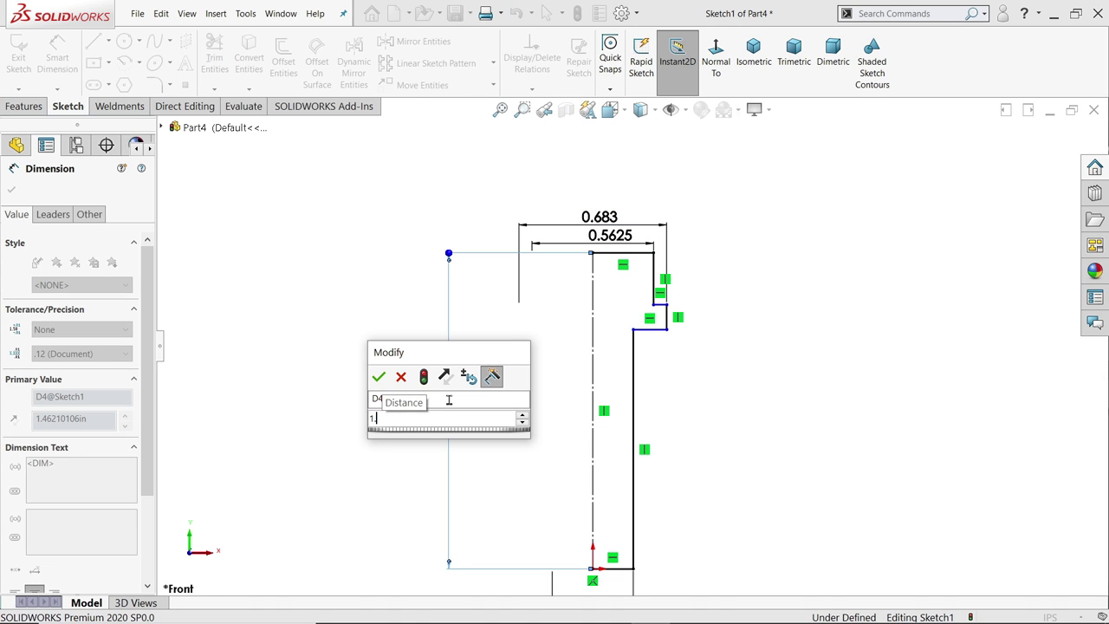
type("625")
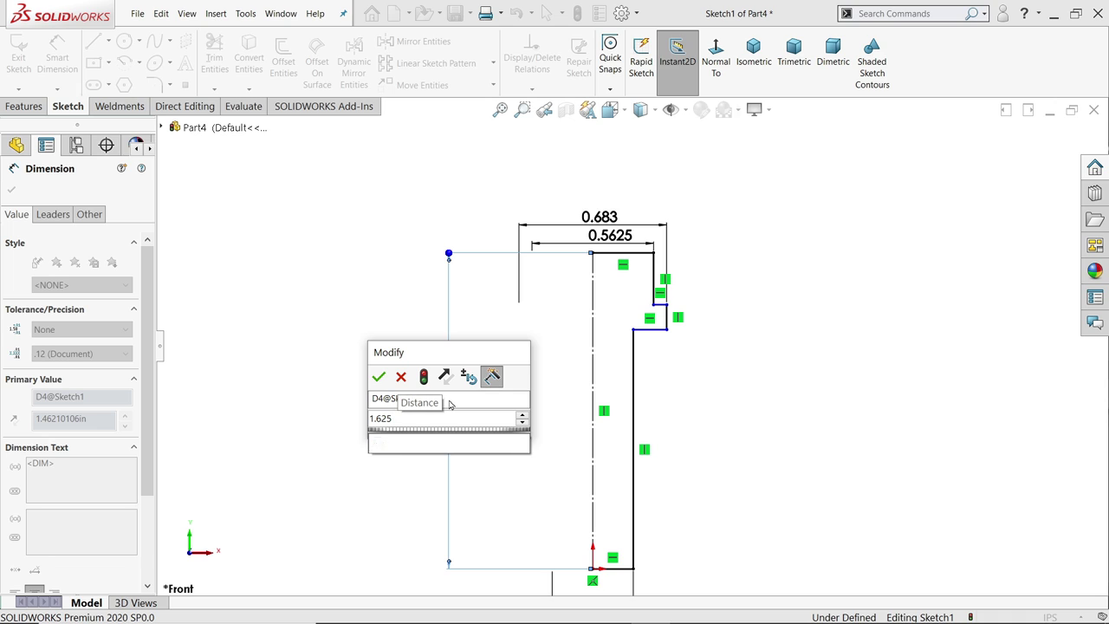
key("Return")
scroll(663, 260, "down", 4)
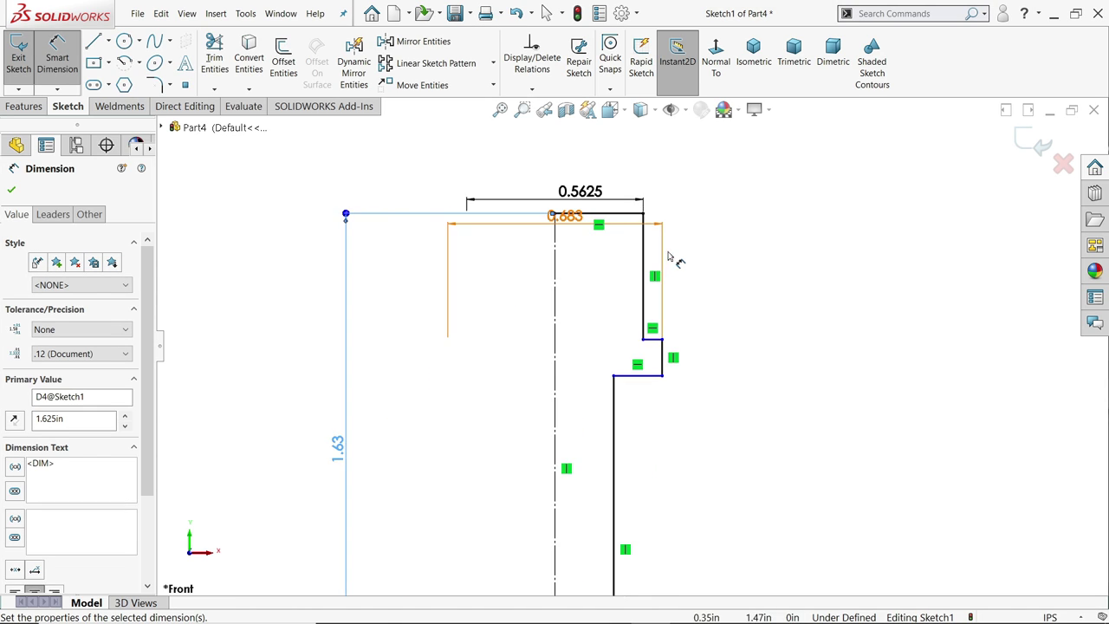
left_click(638, 270)
type("0.375")
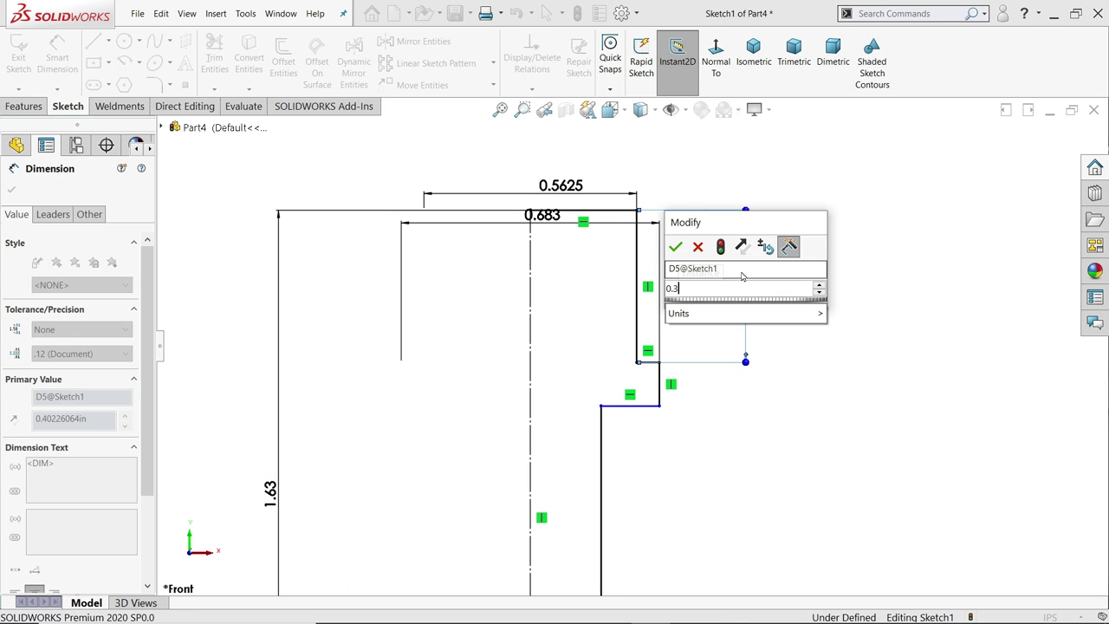
key("Return")
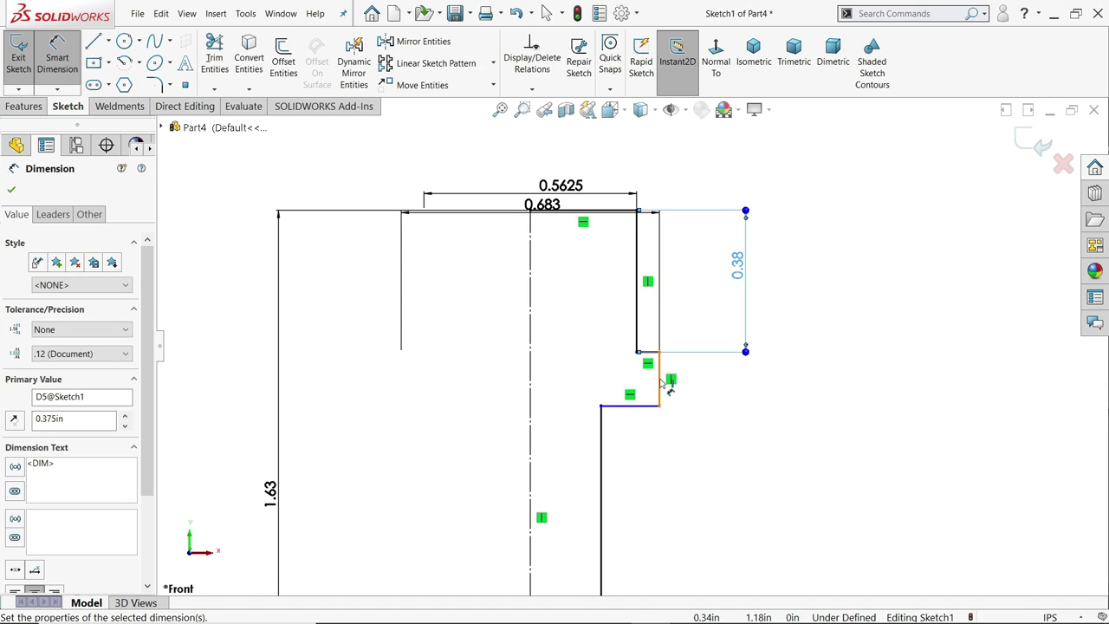
left_click(661, 378)
left_click(805, 380)
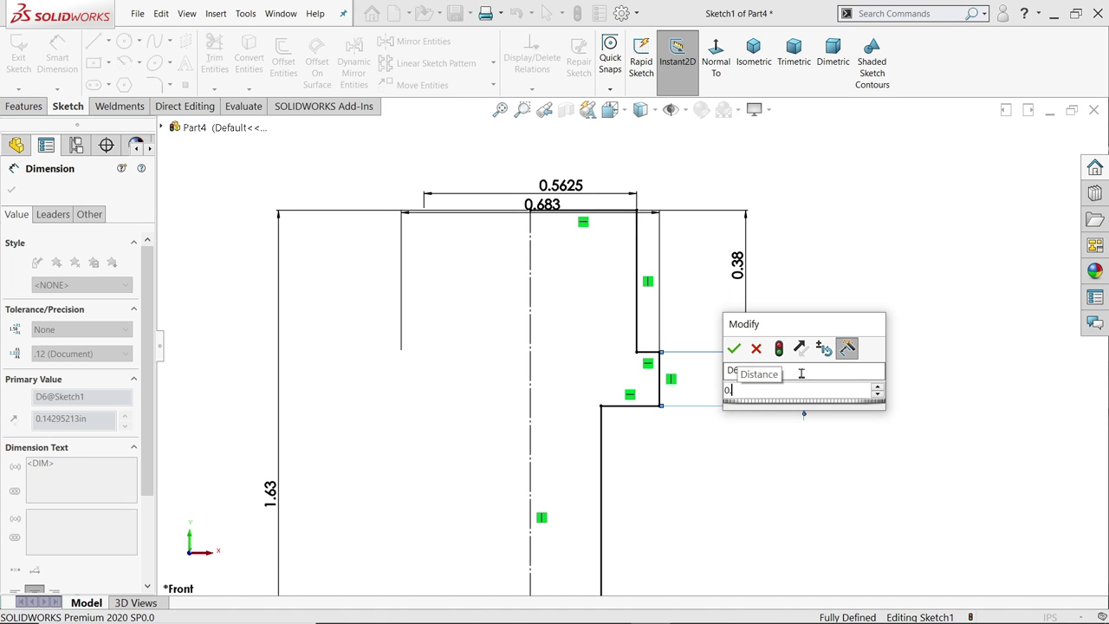
type("0.094")
key("Return")
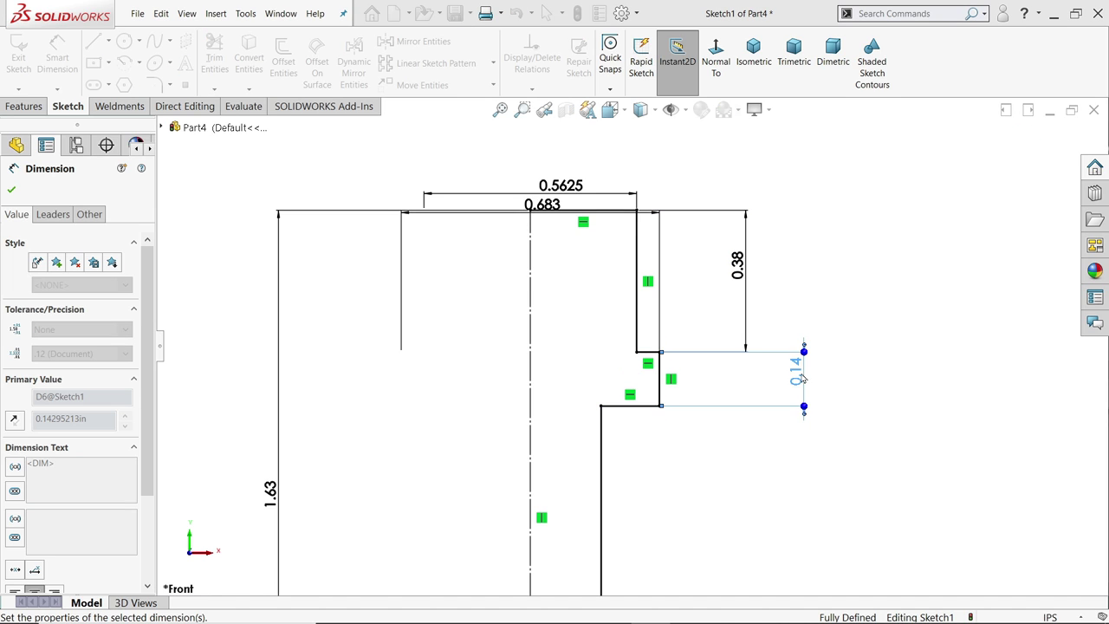
Step: Move the 0.5625 dimension clear of the 0.683 one and start a Revolved Boss/Base
scroll(728, 391, "up", 3)
scroll(715, 394, "up", 1)
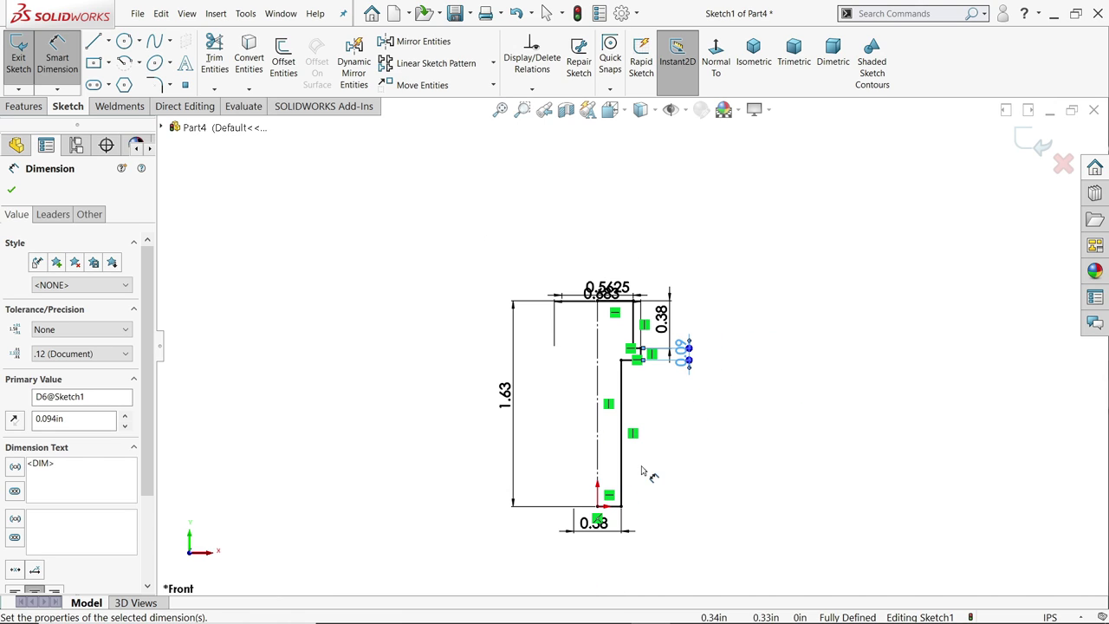
scroll(640, 442, "down", 2)
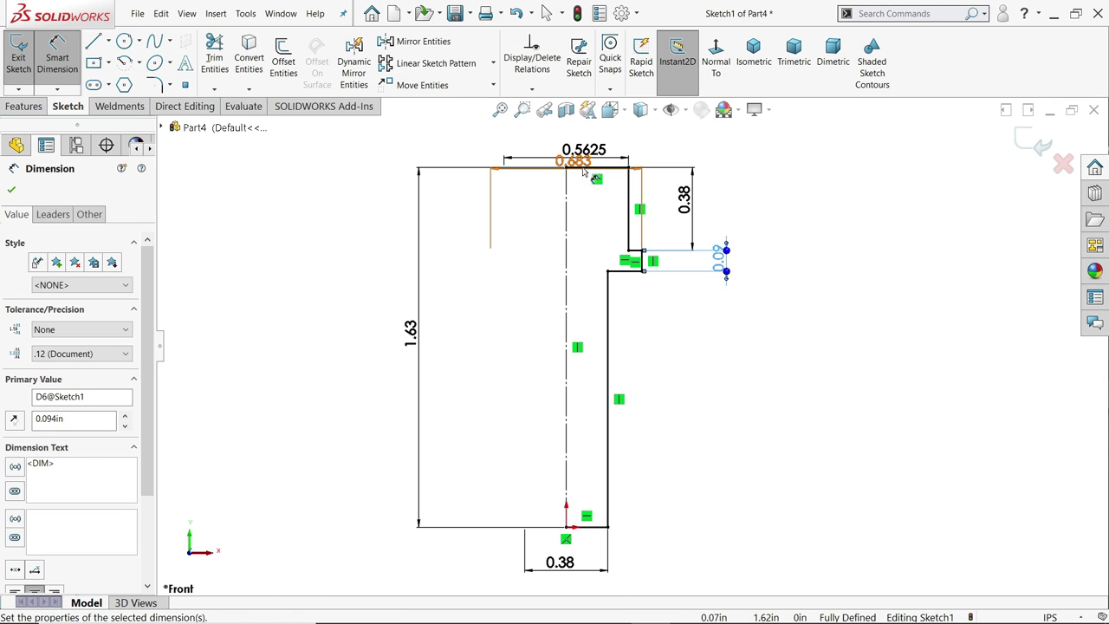
mouse_move(584, 151)
left_mouse_down()
mouse_move(578, 124)
mouse_move(576, 145)
left_mouse_up()
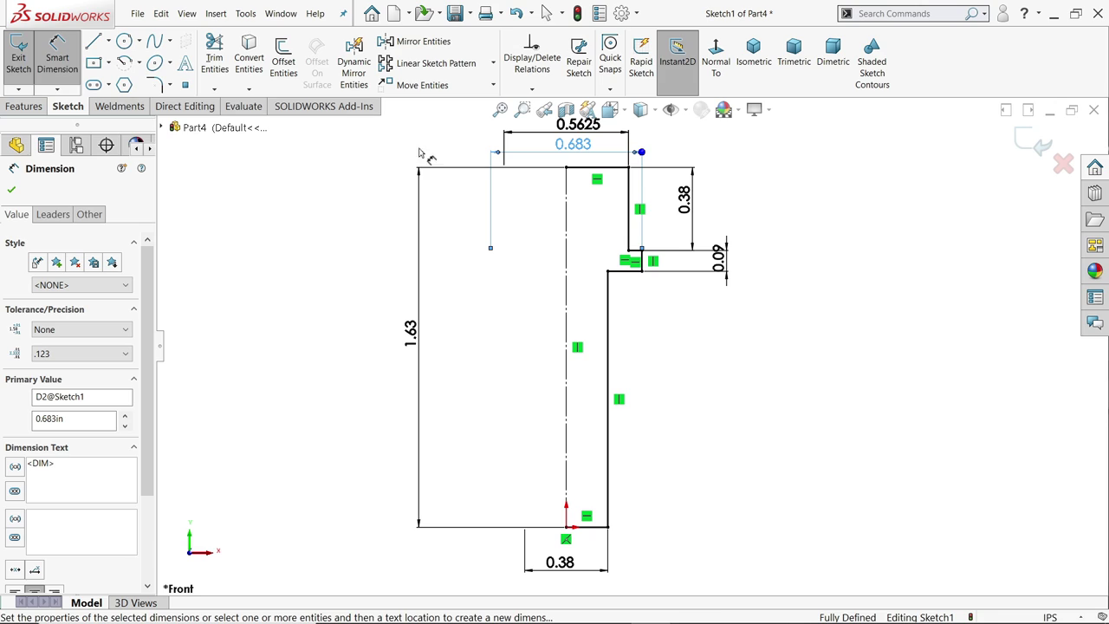
left_click(25, 105)
left_click(76, 73)
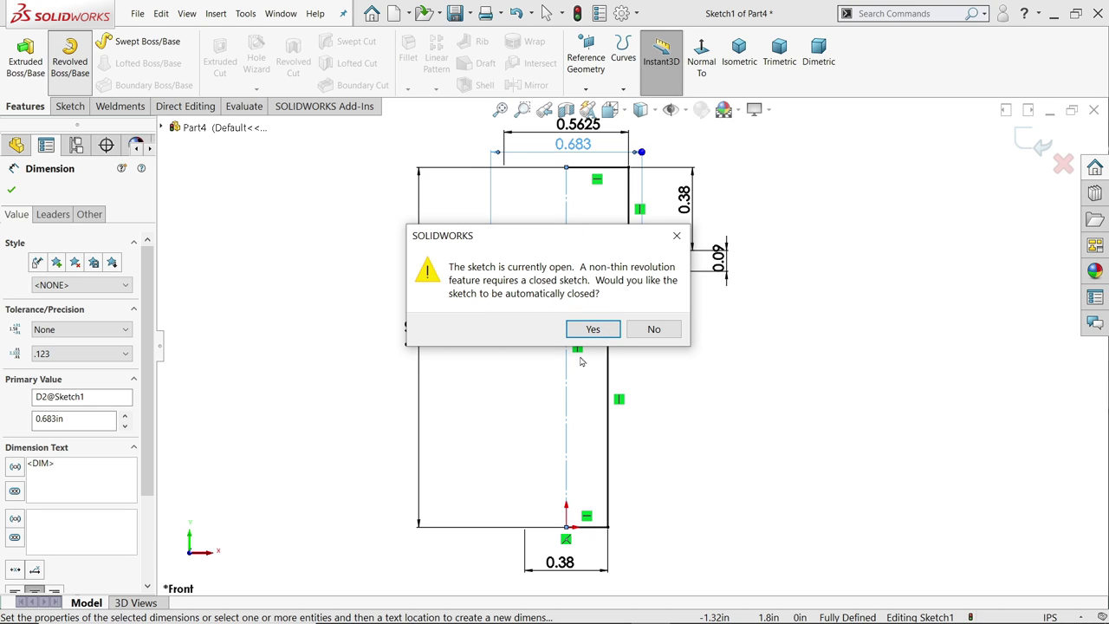
Step: Auto-close the sketch and revolve it 360° around Line1 into a solid
left_click(593, 328)
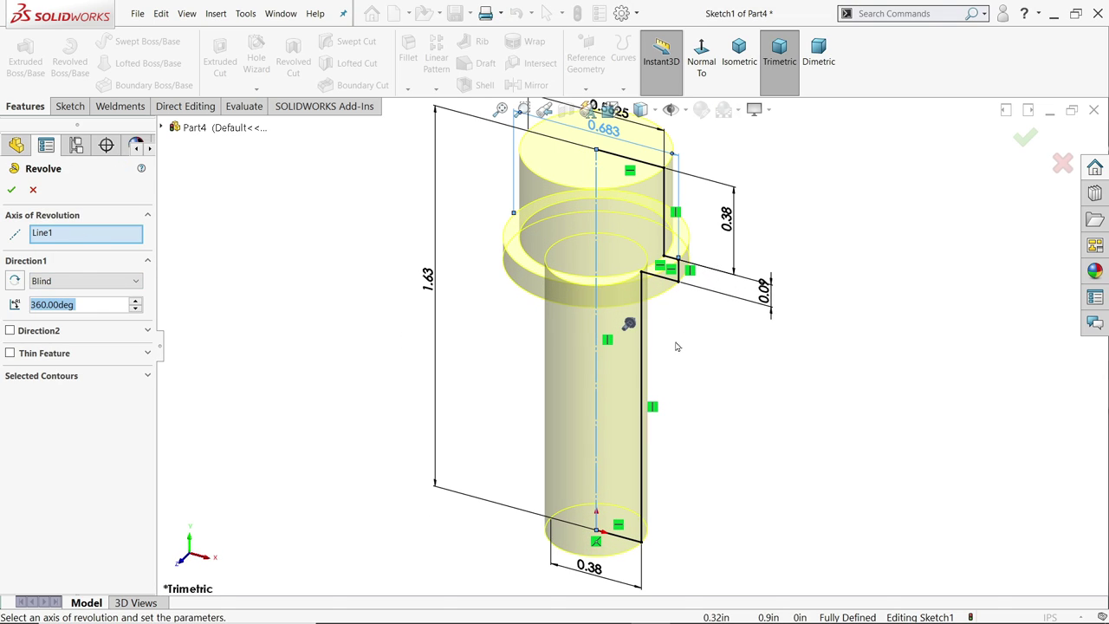
scroll(685, 338, "down", 2)
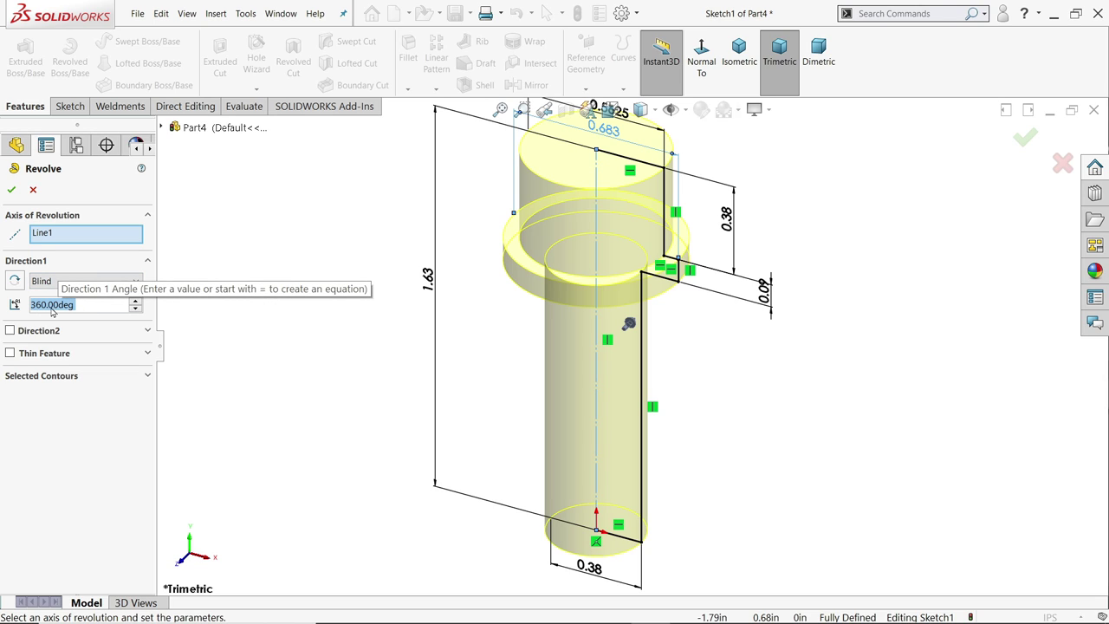
left_click(11, 190)
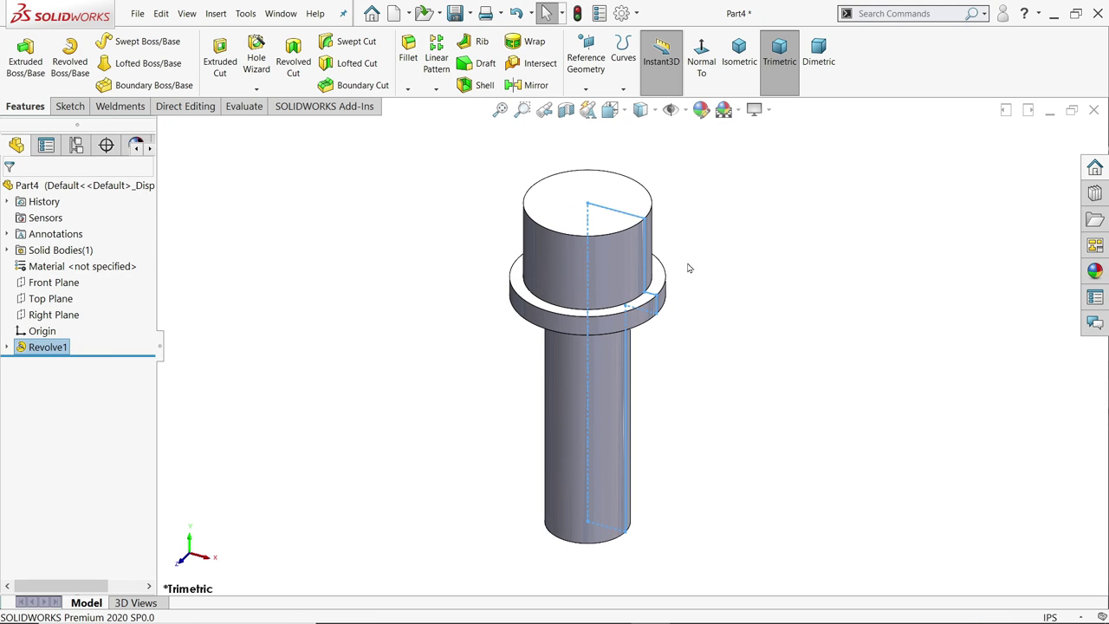
Step: Start a sketch on the head's top face and draw a hexagon centred on the origin
left_click(682, 338)
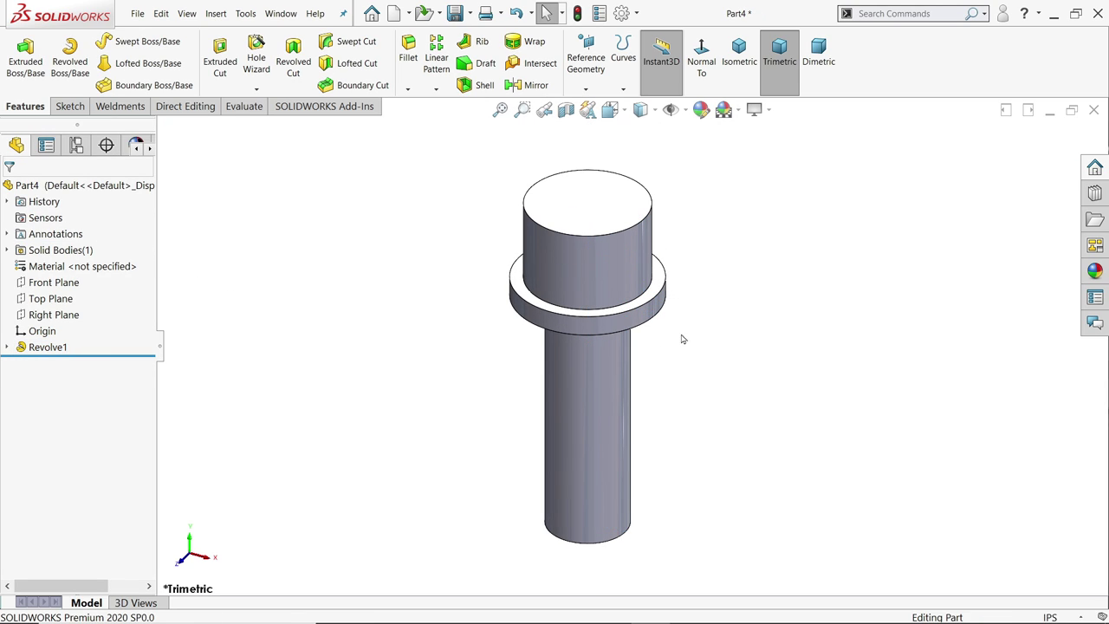
left_click(587, 205)
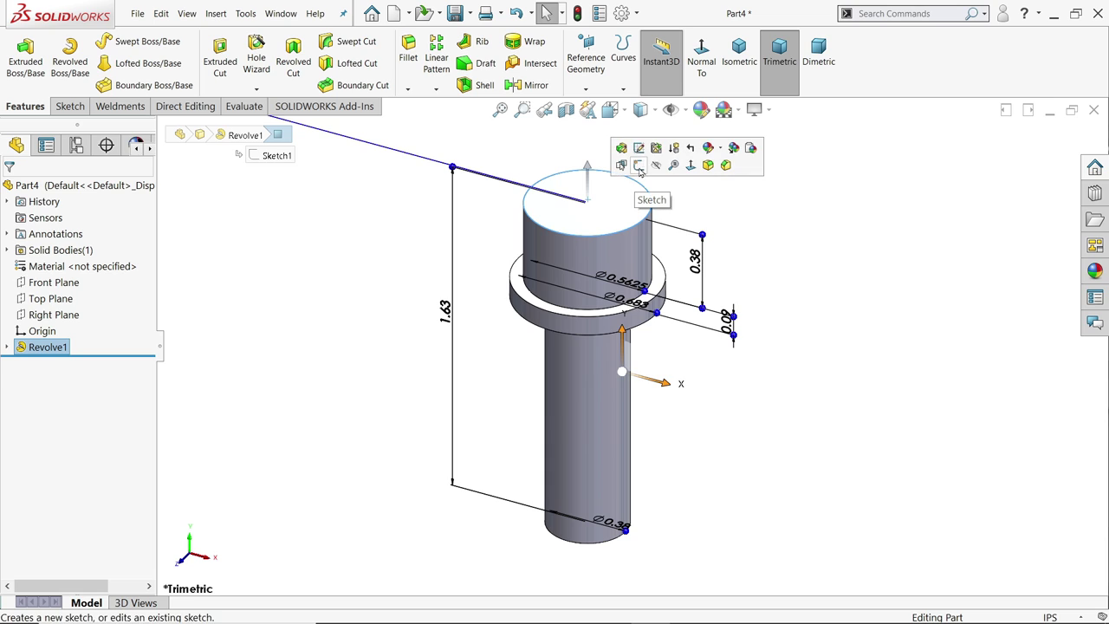
left_click(638, 185)
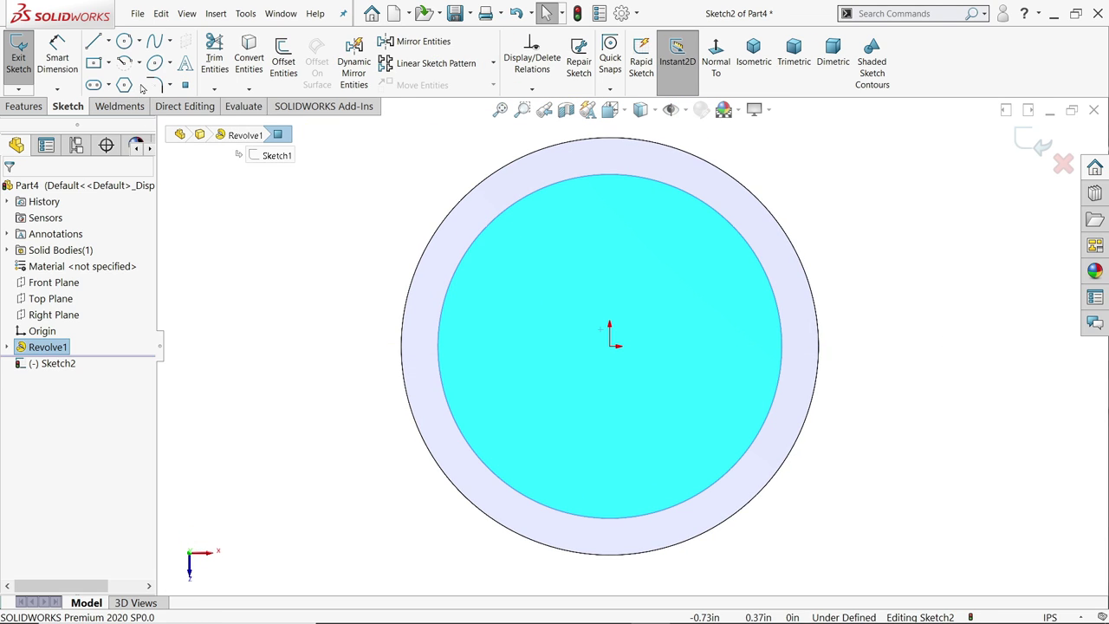
left_click(125, 88)
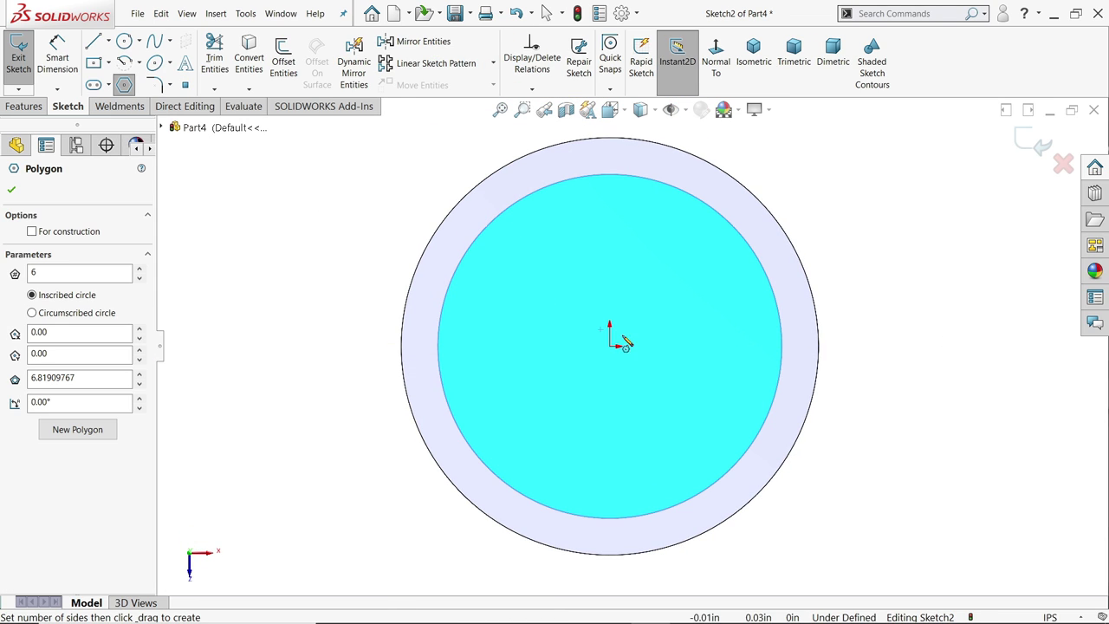
mouse_move(610, 347)
left_mouse_down()
mouse_move(607, 323)
mouse_move(557, 253)
left_mouse_up()
right_click(371, 202)
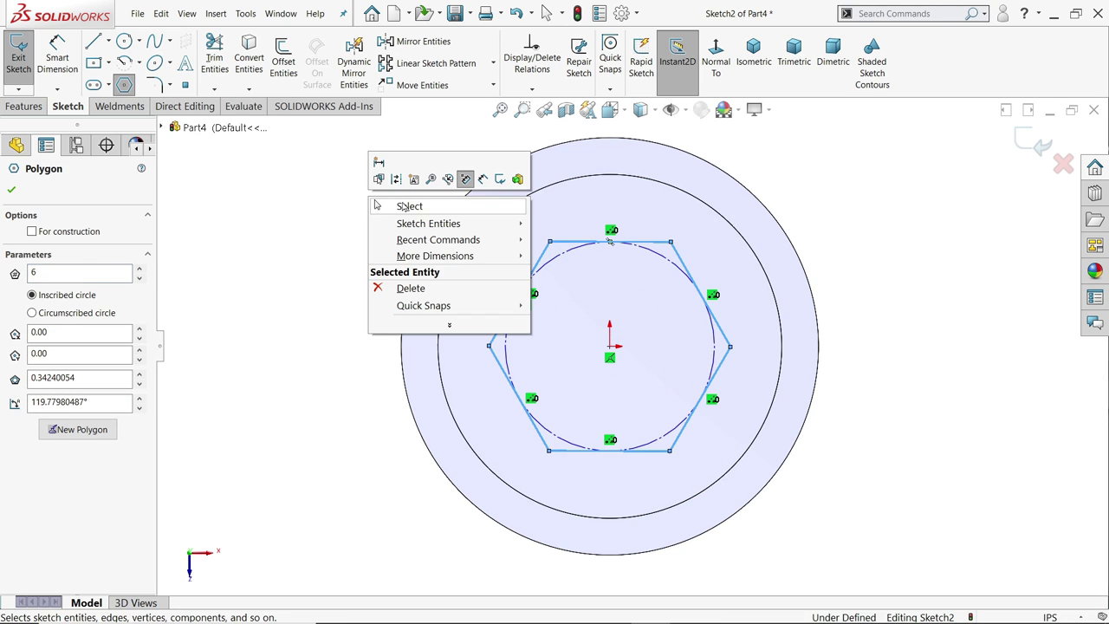
left_click(397, 206)
Step: Make the hexagon's top edge horizontal and set its inscribed circle diameter to 0.313 in
left_click(570, 250)
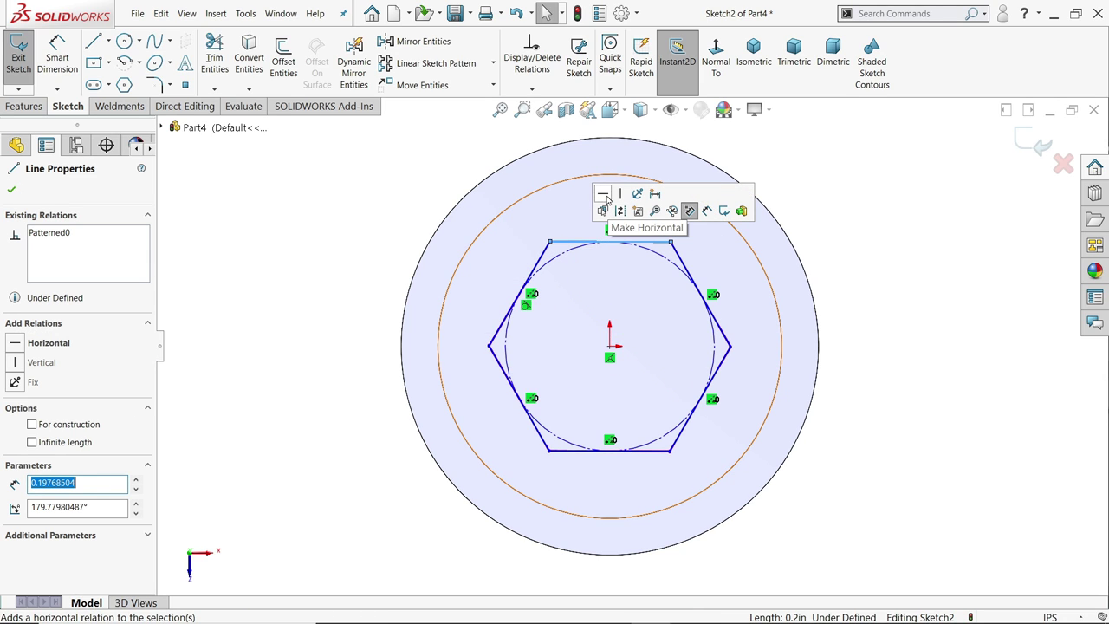
left_click(604, 195)
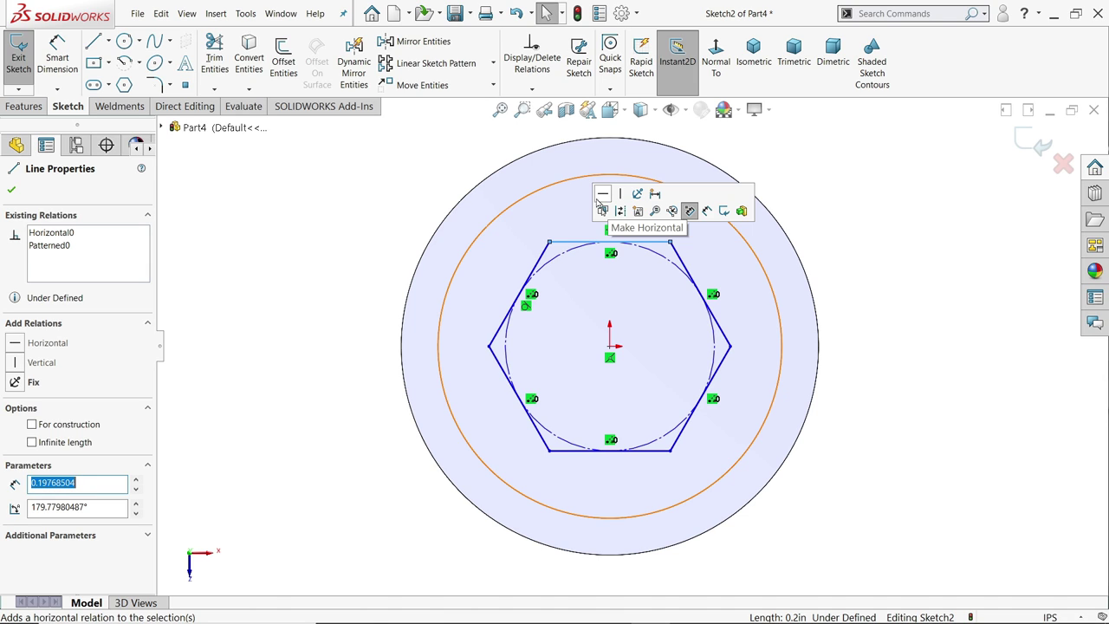
left_click(69, 63)
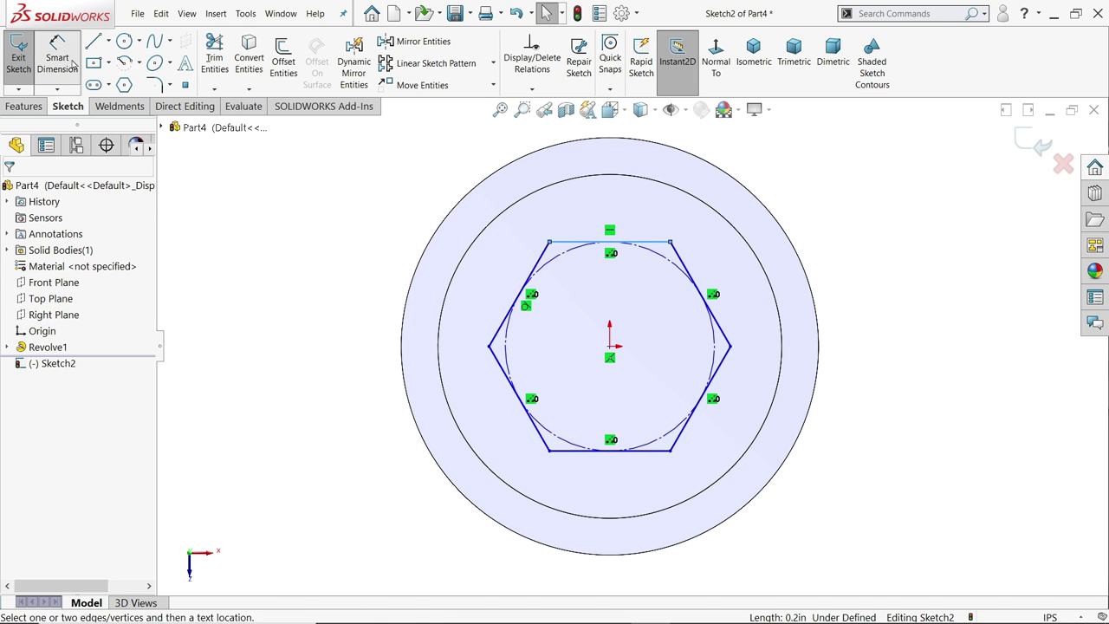
left_click(560, 258)
left_click(372, 208)
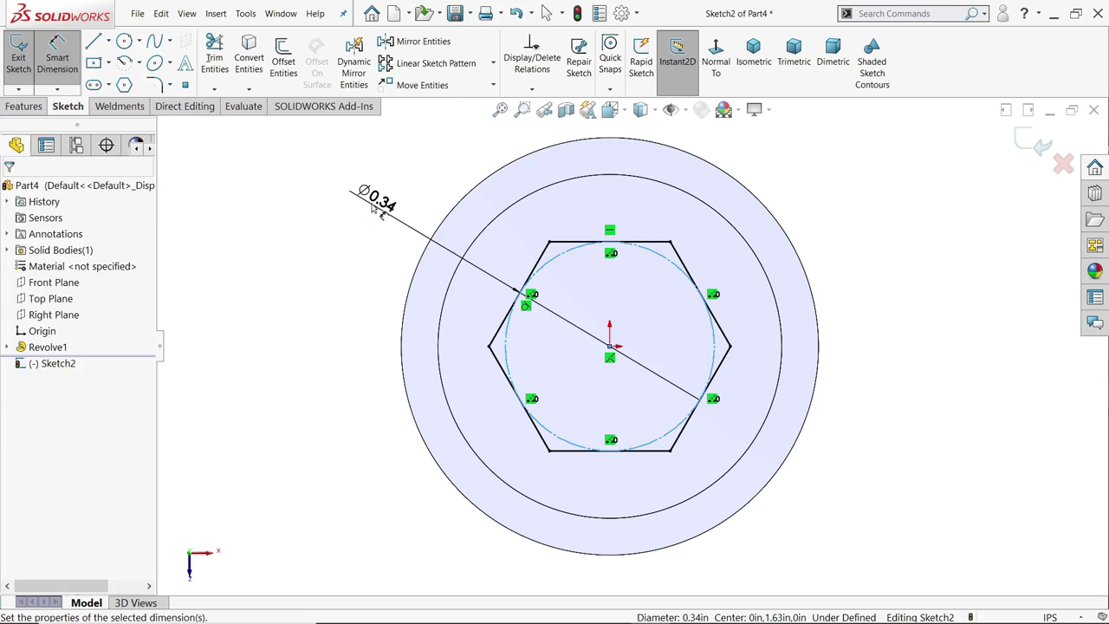
type("0")
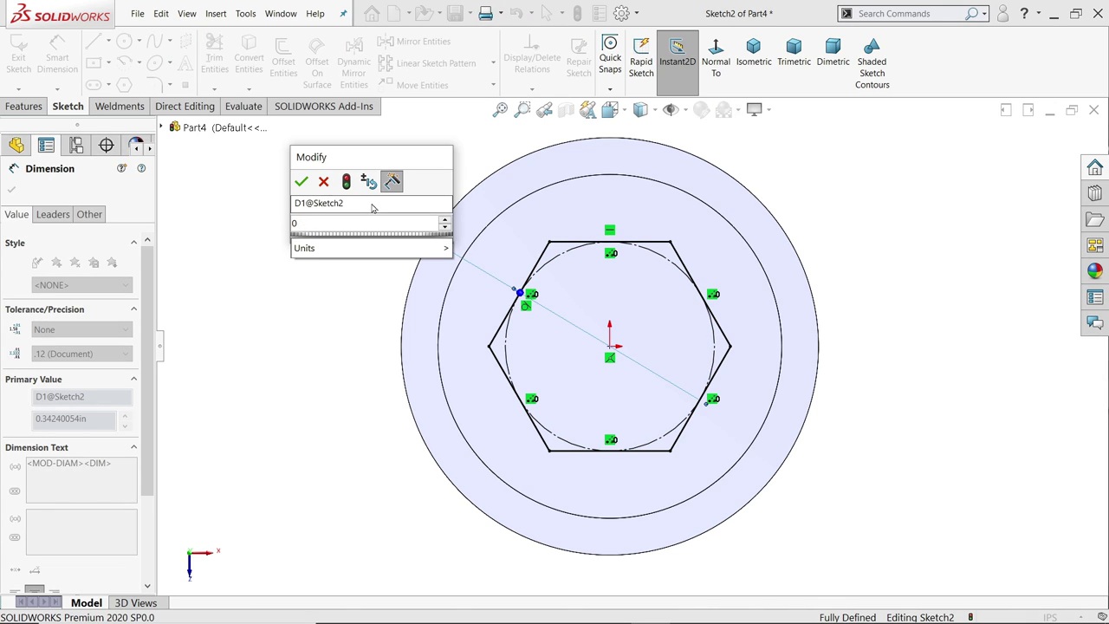
type(".313")
key("Return")
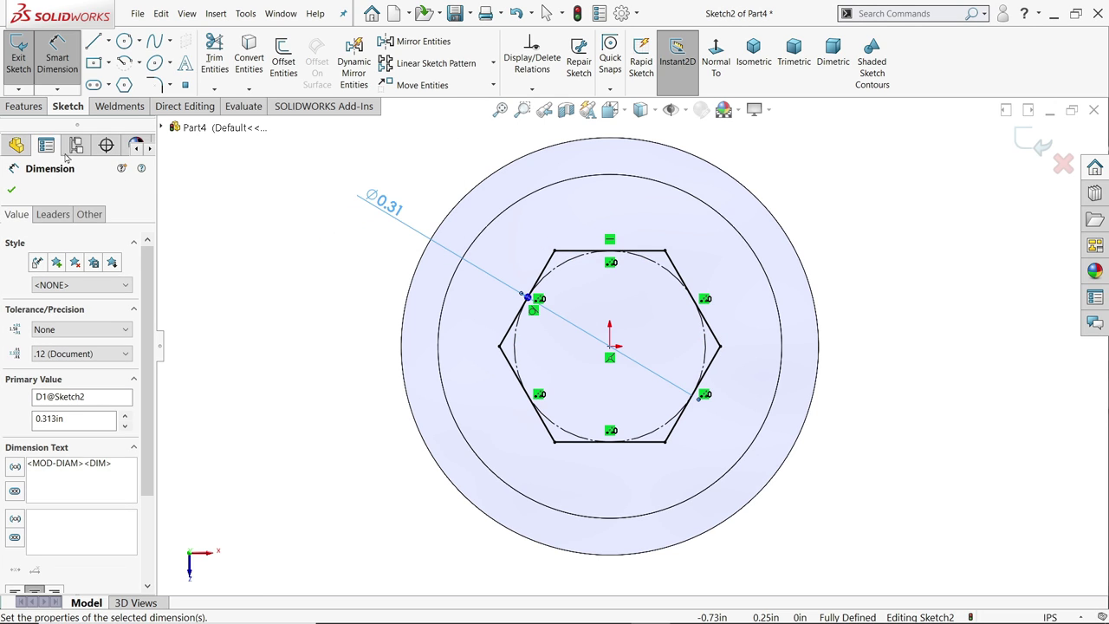
left_click(24, 106)
Step: Extrude-cut the hexagon 0.25 in deep (Blind) to form the hex socket
left_click(220, 60)
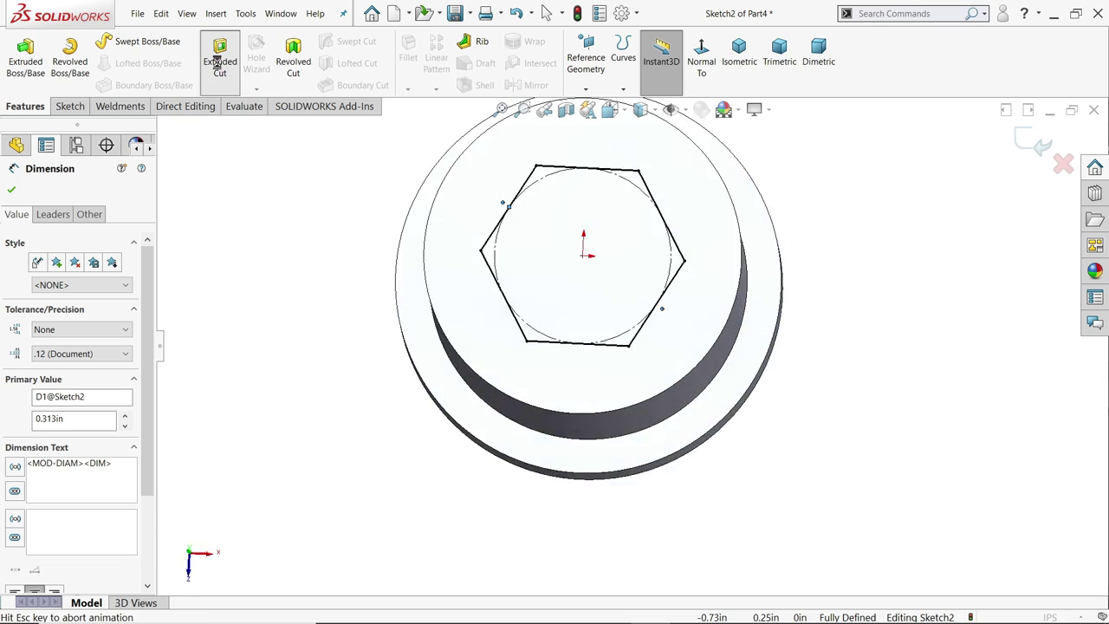
type("0")
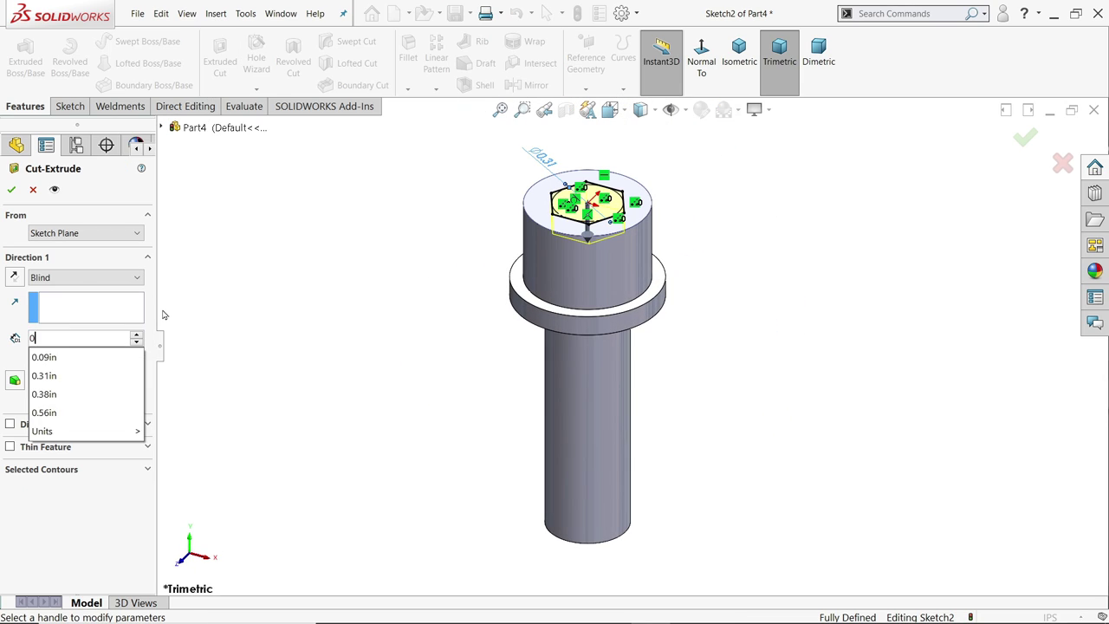
type(".25")
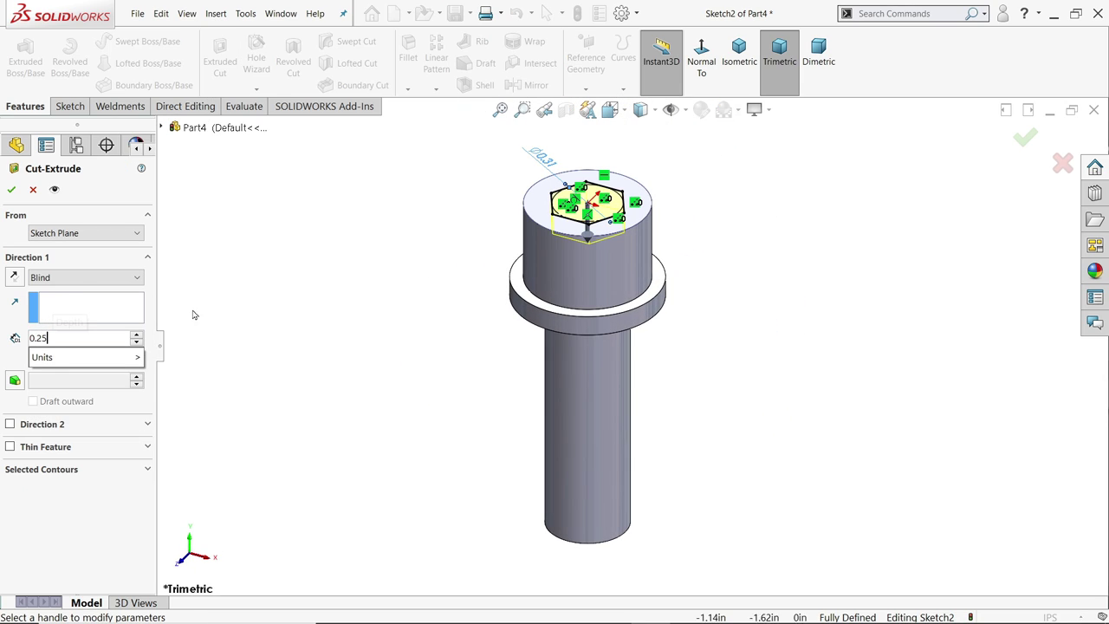
key("Return")
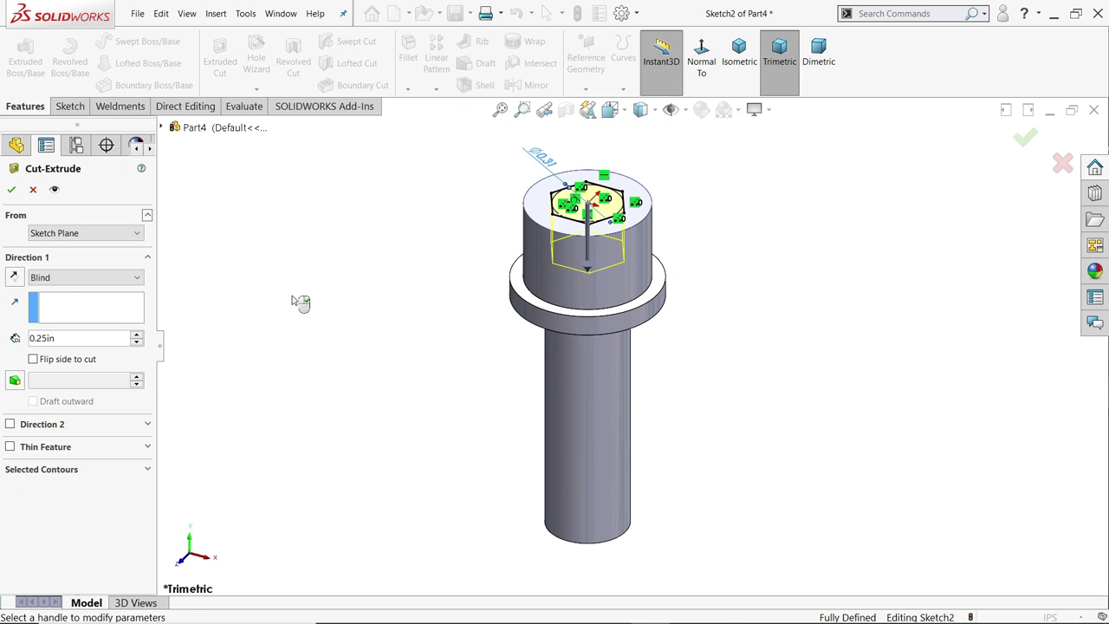
left_click(11, 189)
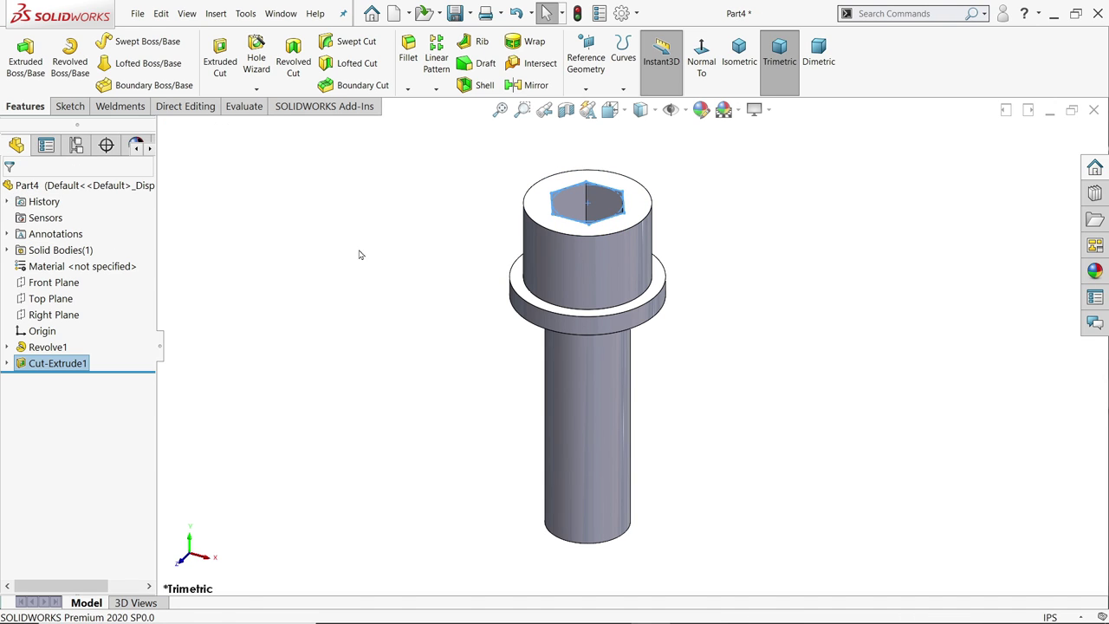
left_click(408, 89)
Step: Chamfer the head's top rim and the shaft's bottom edge by 0.038 in
left_click(425, 118)
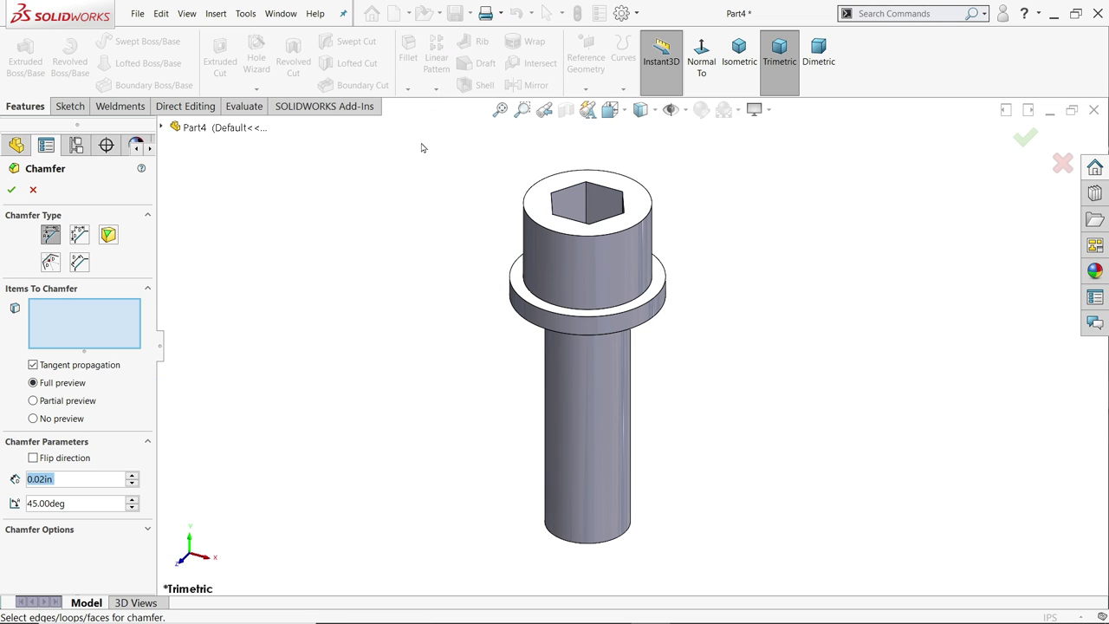
type("0.038")
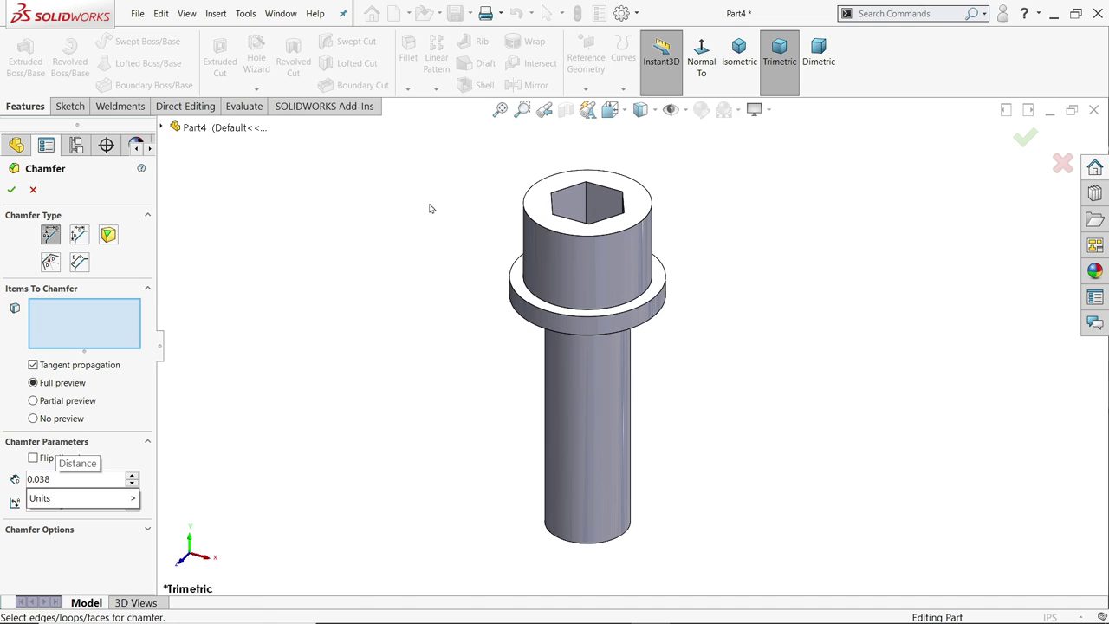
left_click(624, 233)
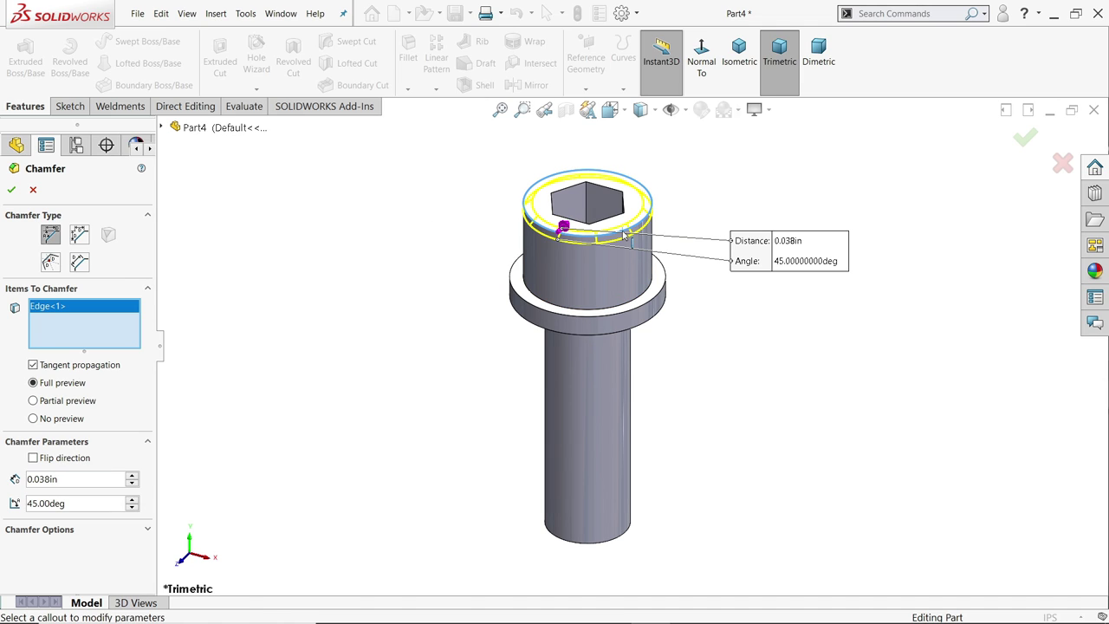
left_click(614, 544)
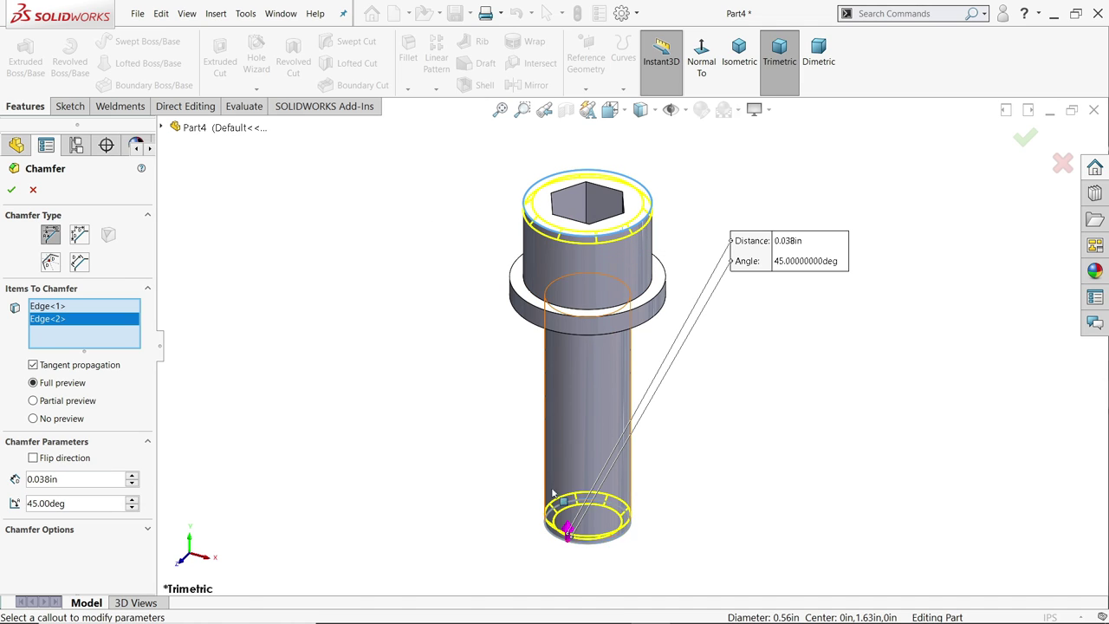
left_click(11, 189)
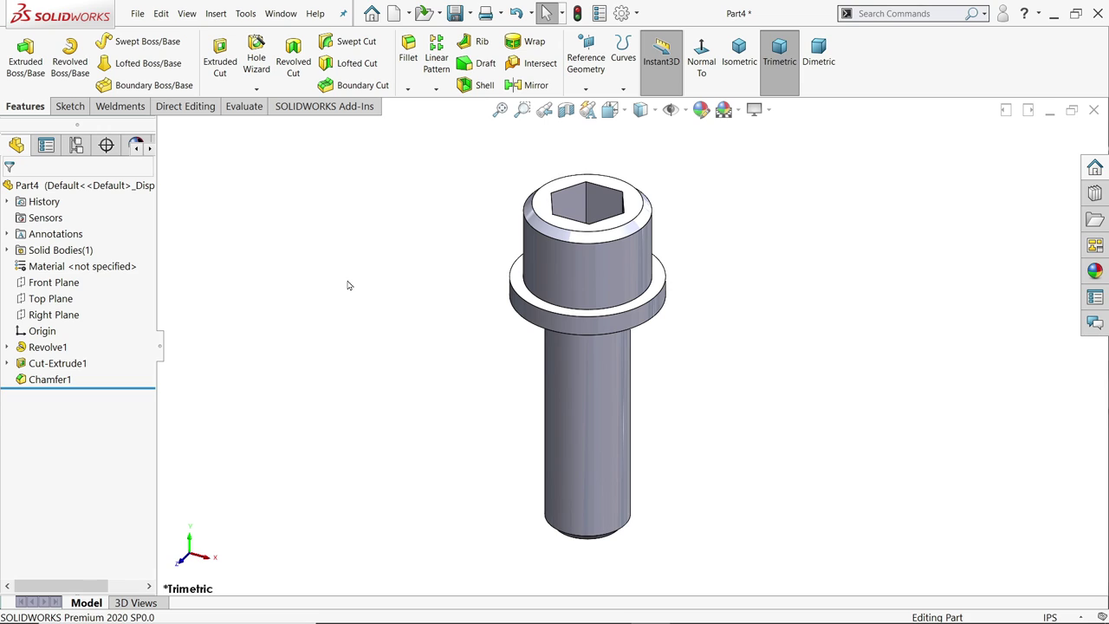
Step: Apply the satin finish silver appearance from Metal > Silver to the whole part
key("f")
left_click(383, 239)
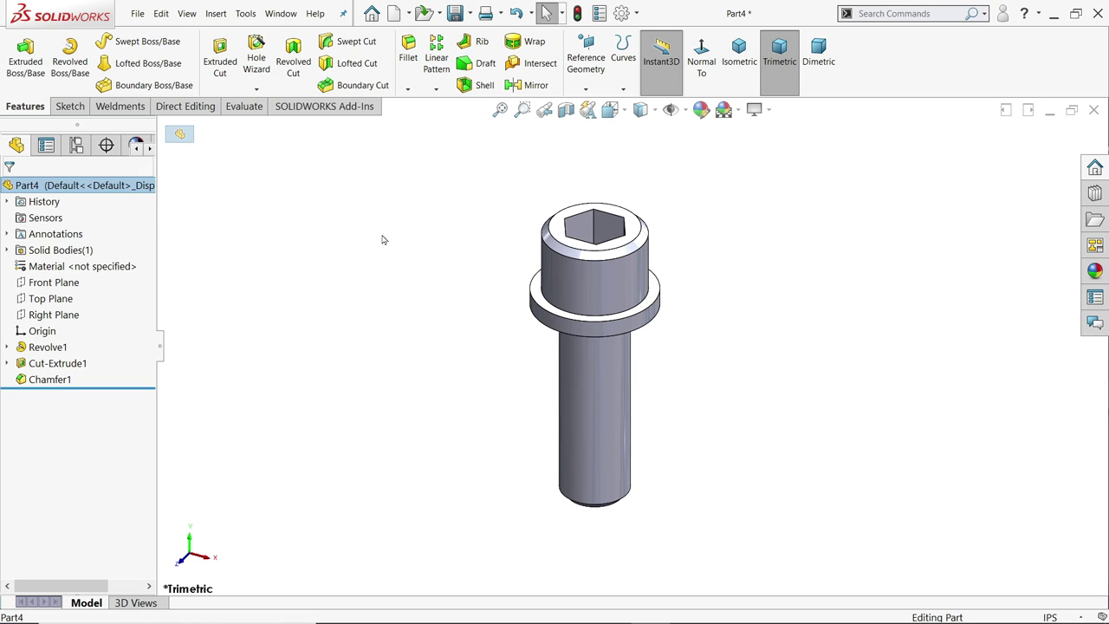
left_click(1097, 274)
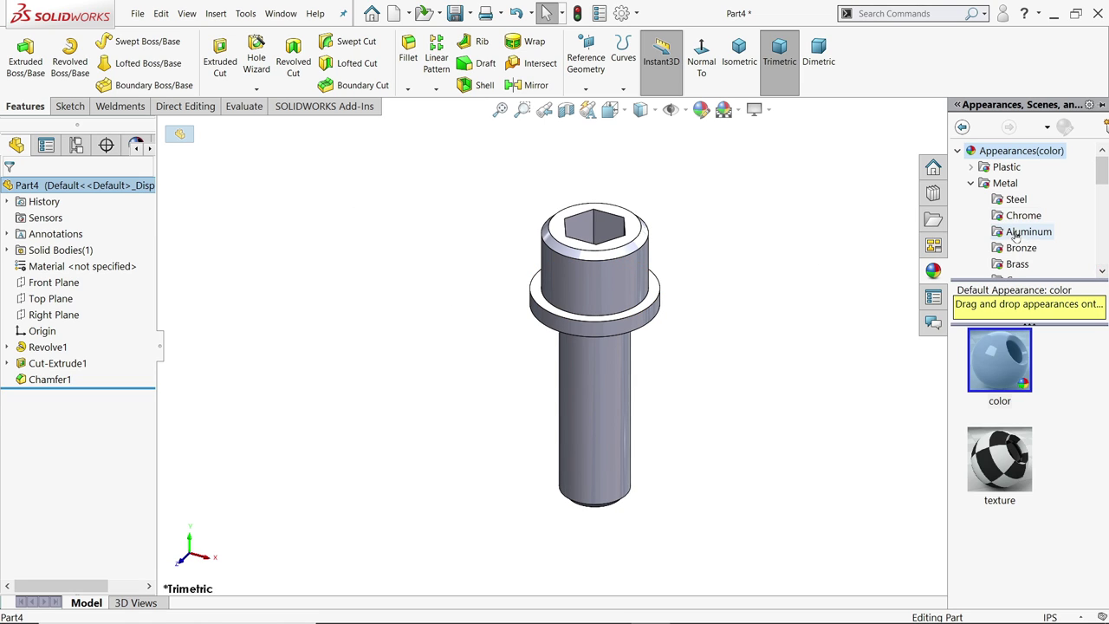
scroll(1015, 232, "down", 2)
scroll(1025, 232, "down", 1)
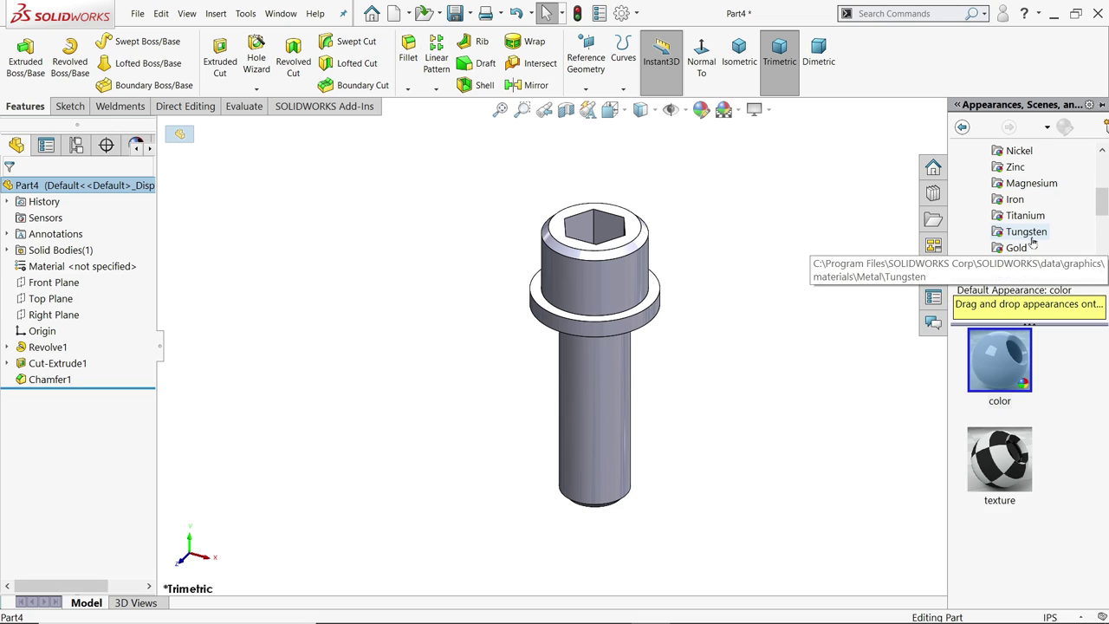
left_click(1019, 264)
double_click(1007, 552)
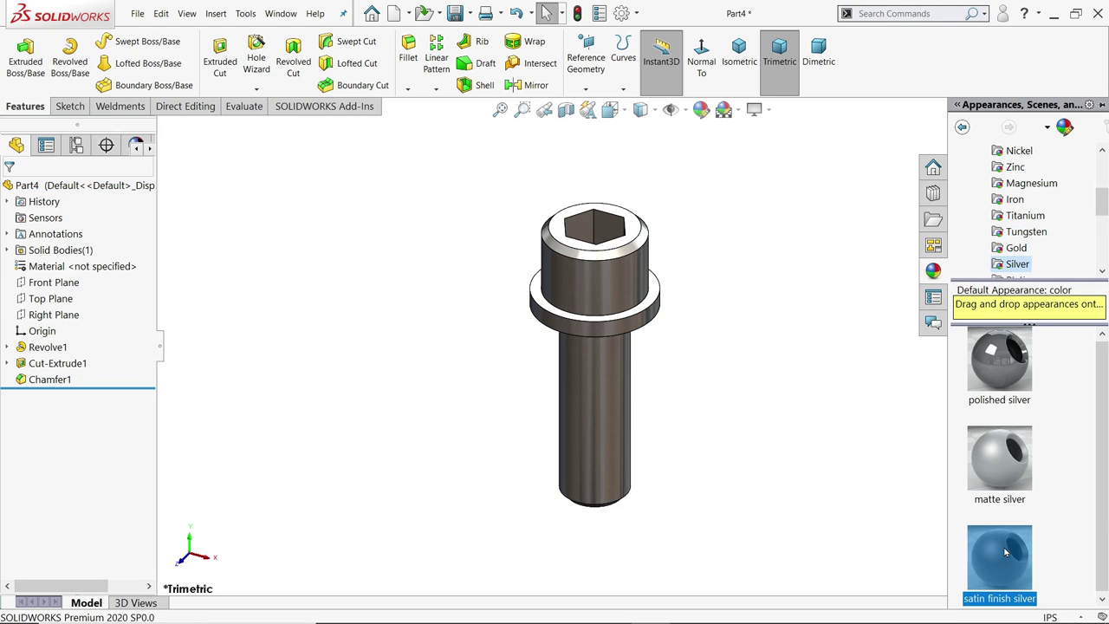
middle_click_drag(709, 345, 688, 286)
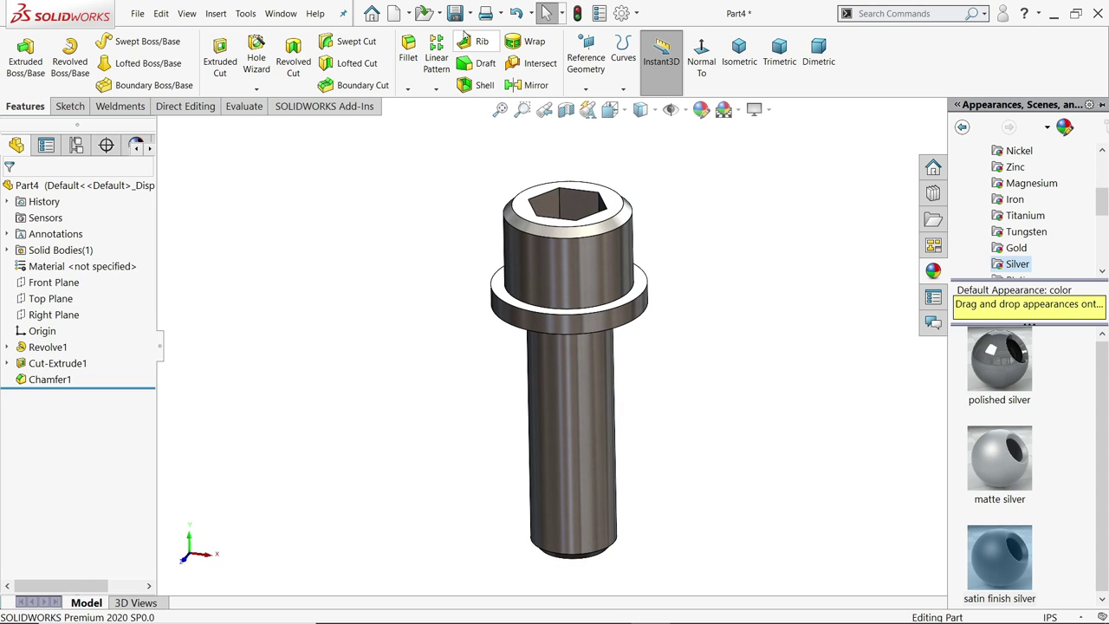
Step: Save the part as 6.Cap Screw and switch back to the Photos reference drawing
left_click(453, 13)
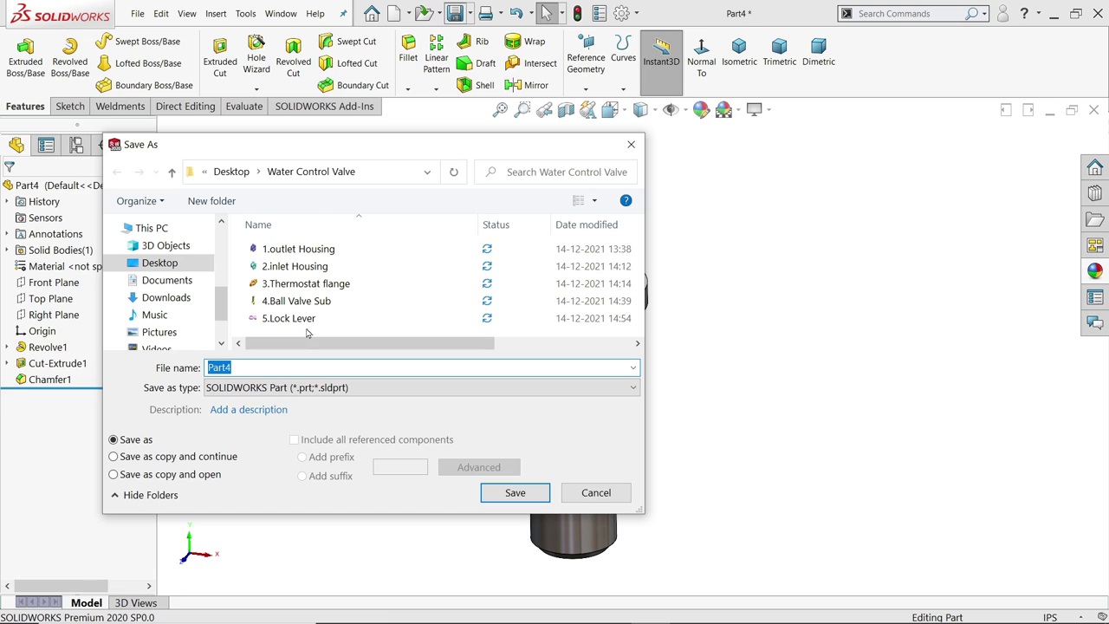
type("6.Cap Screw")
left_click(503, 497)
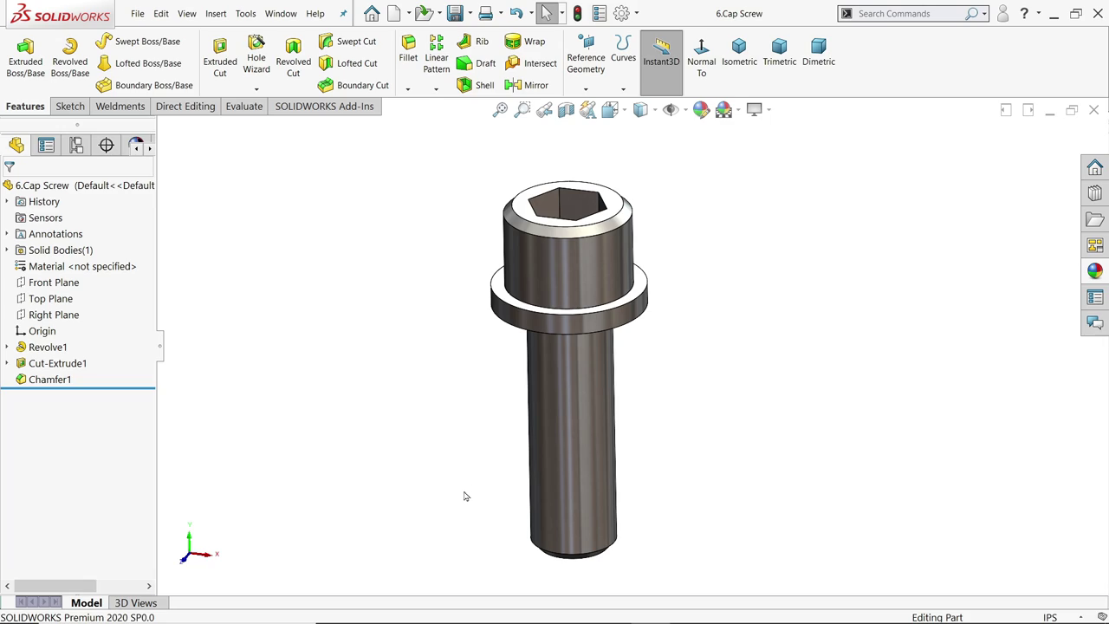
key("alt+Tab")
Step: Zoom in on the hex bolt and handle details in Photos, then minimize the viewer
scroll(572, 454, "up", 4)
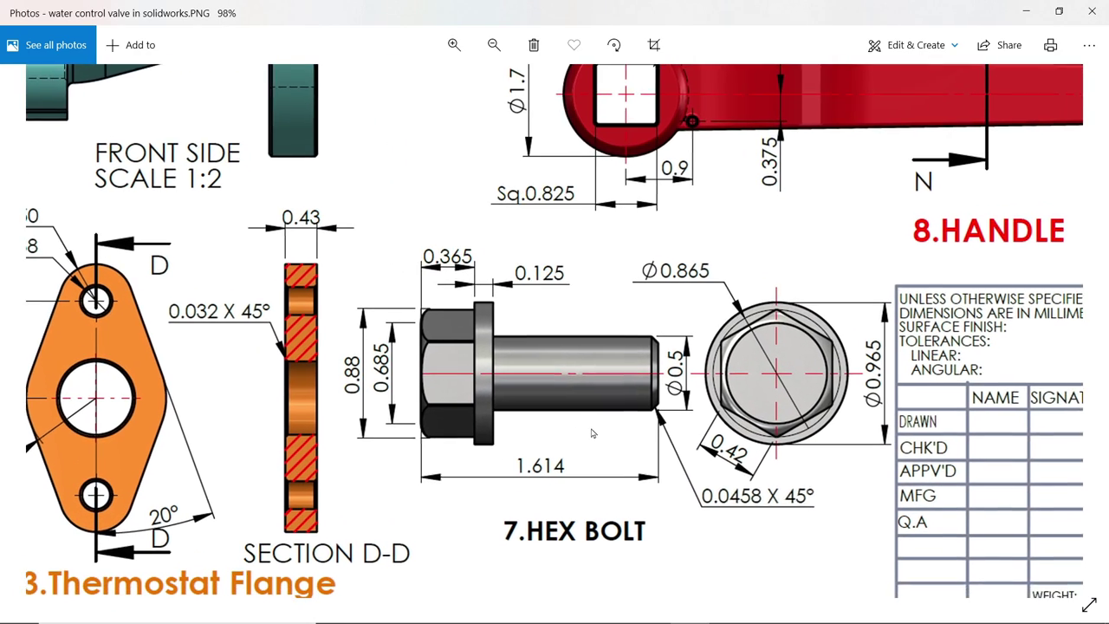
left_click_drag(593, 434, 584, 423)
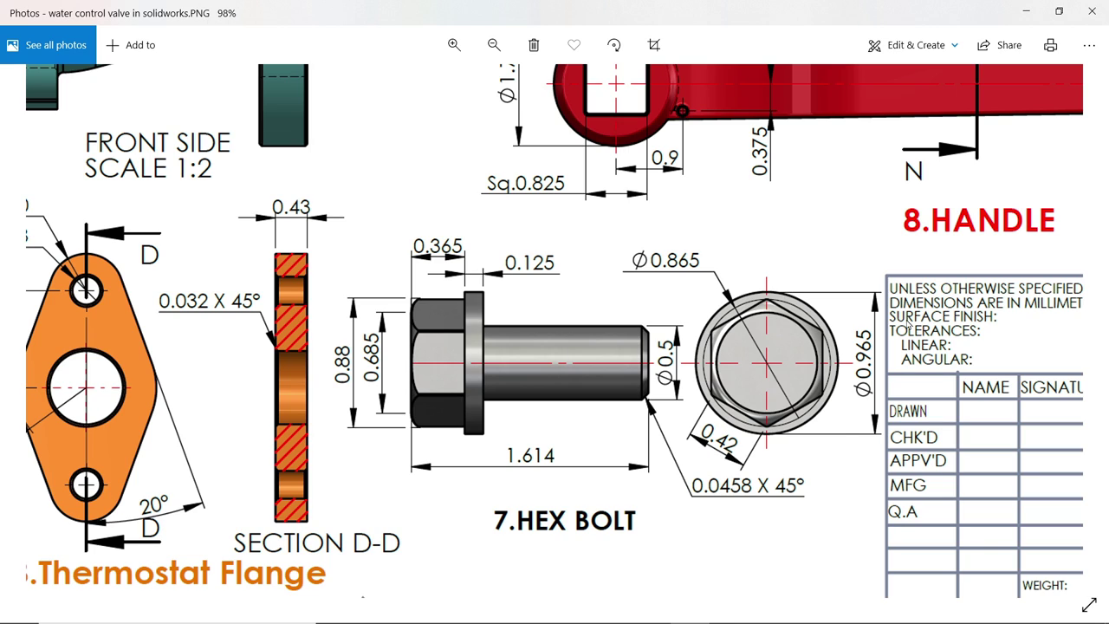
left_click(1029, 13)
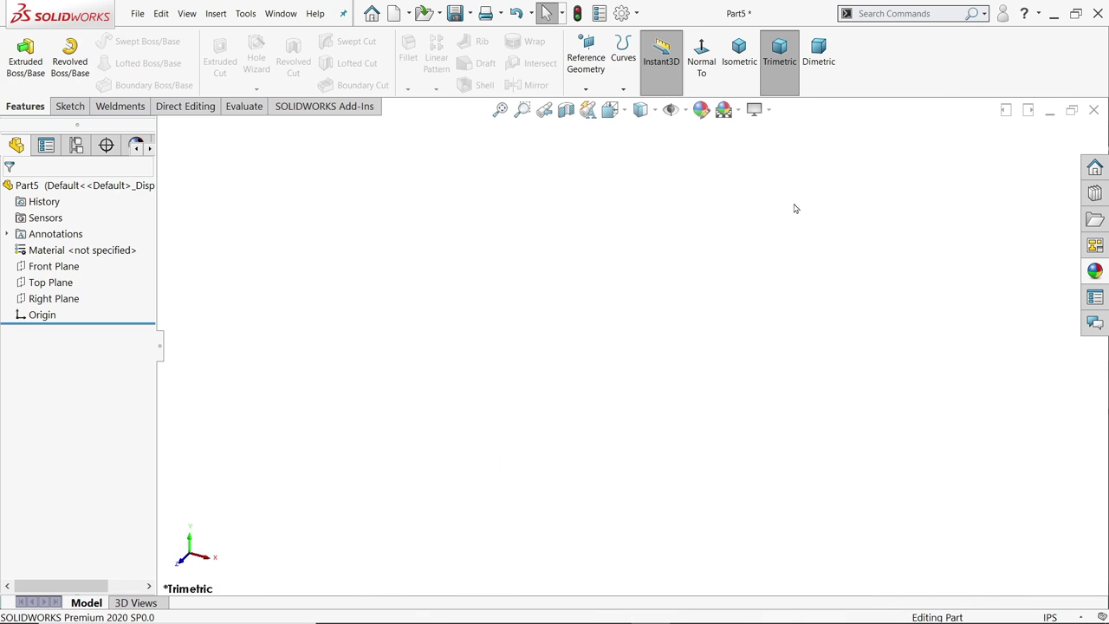
Step: On the Front Plane, draw a closed stepped line profile starting and ending at the origin
left_click(66, 269)
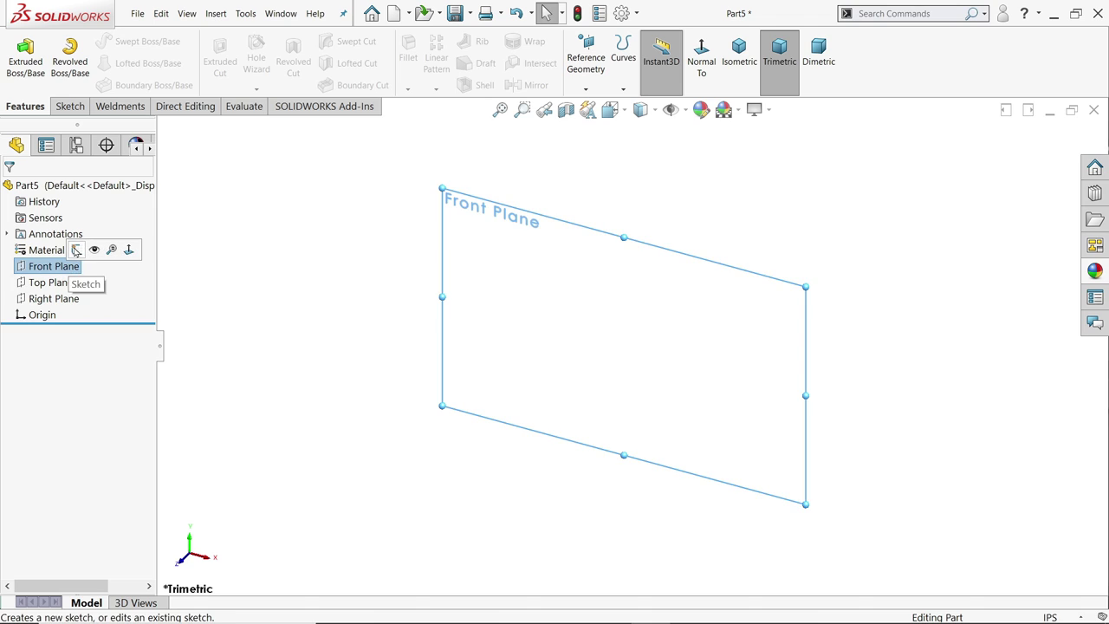
left_click(77, 253)
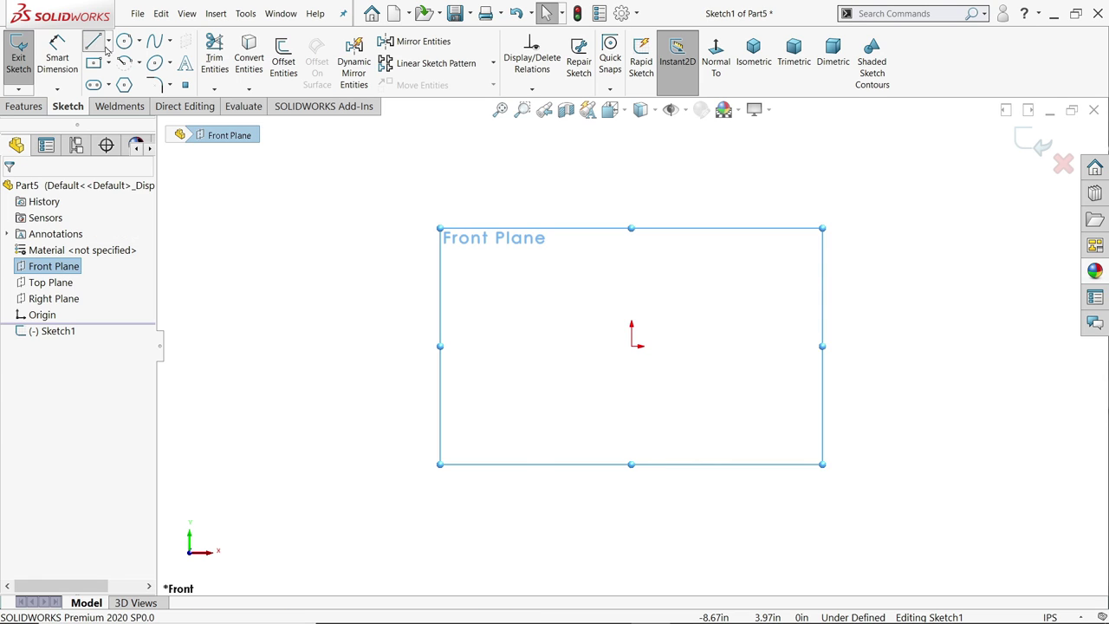
left_click(97, 45)
left_click(632, 346)
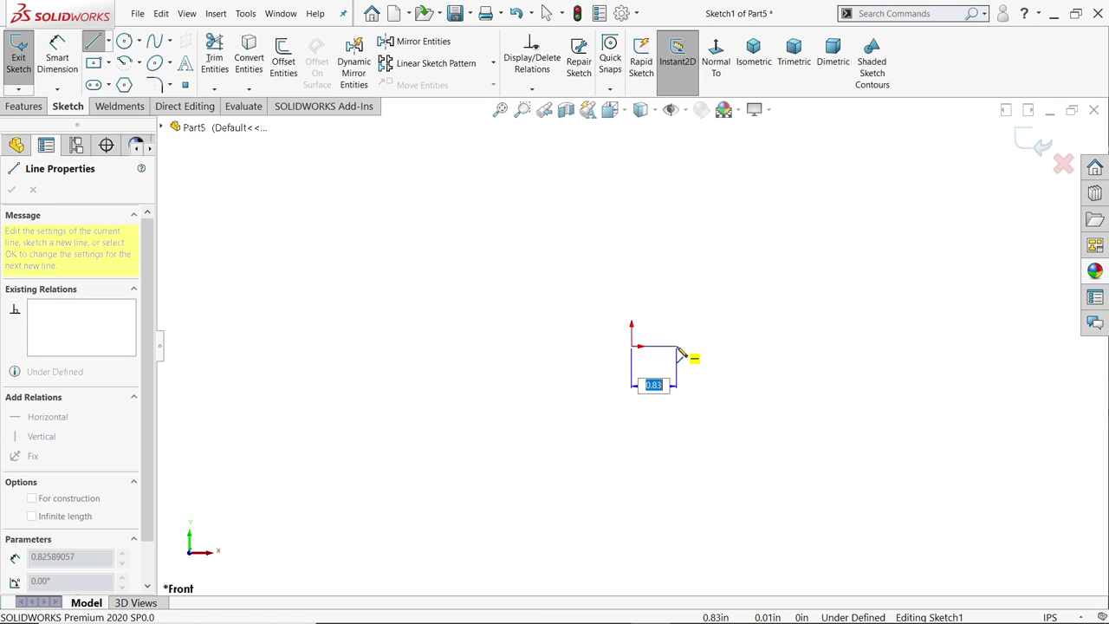
left_click(677, 346)
left_click(677, 182)
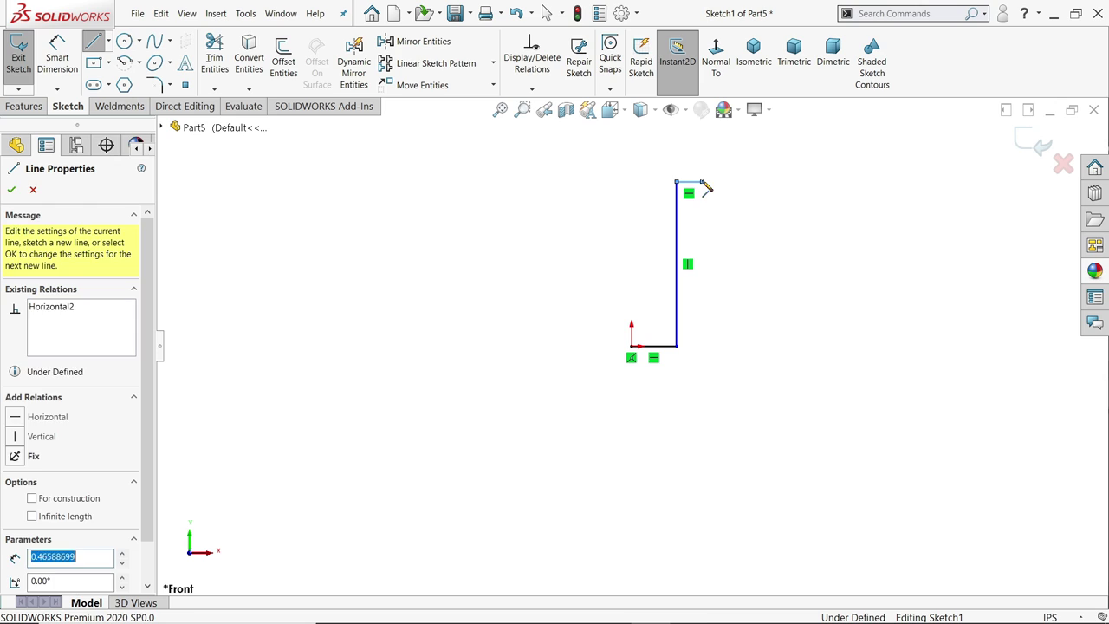
left_click(704, 183)
left_click(702, 157)
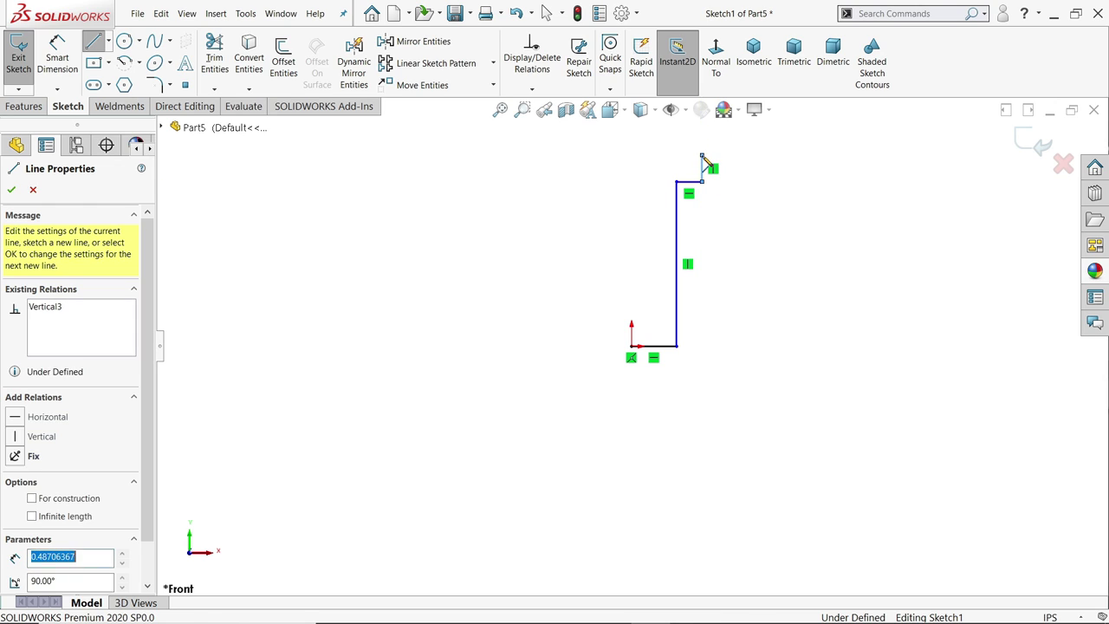
left_click(690, 156)
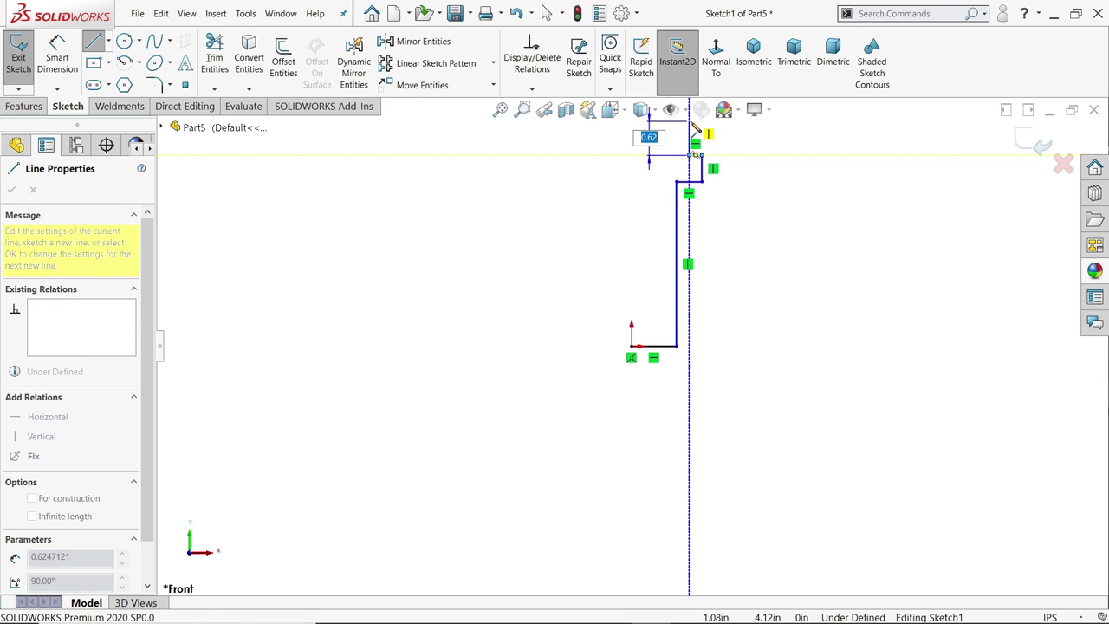
left_click(690, 122)
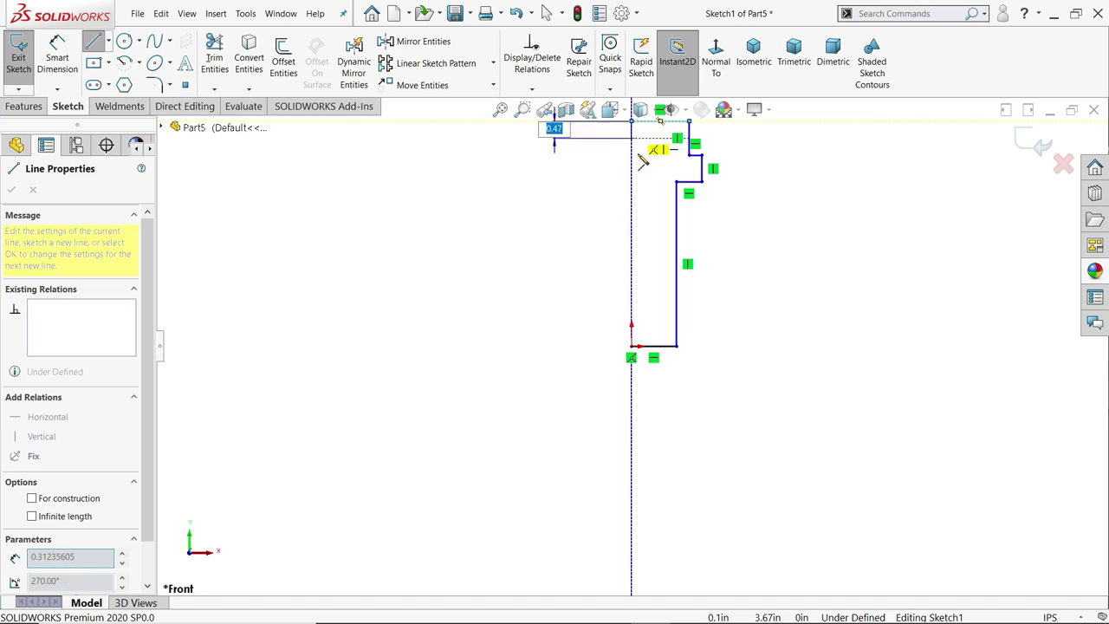
left_click(631, 123)
left_click(631, 347)
Step: Convert the profile's long left vertical line into construction geometry
right_click(595, 330)
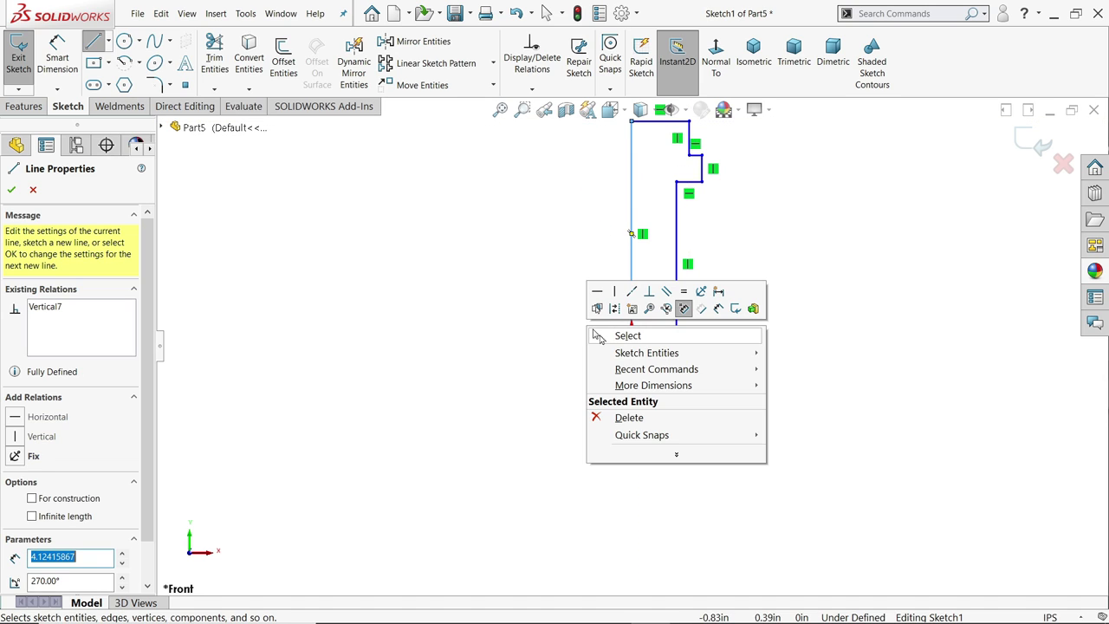
left_click(628, 335)
left_click(632, 270)
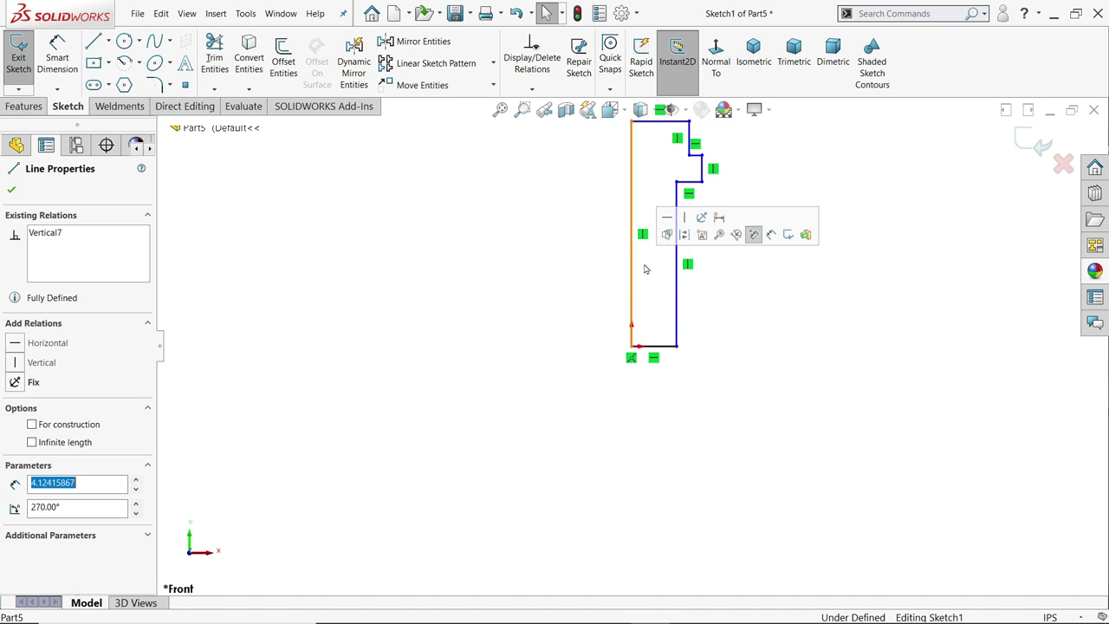
left_click(681, 235)
key("f")
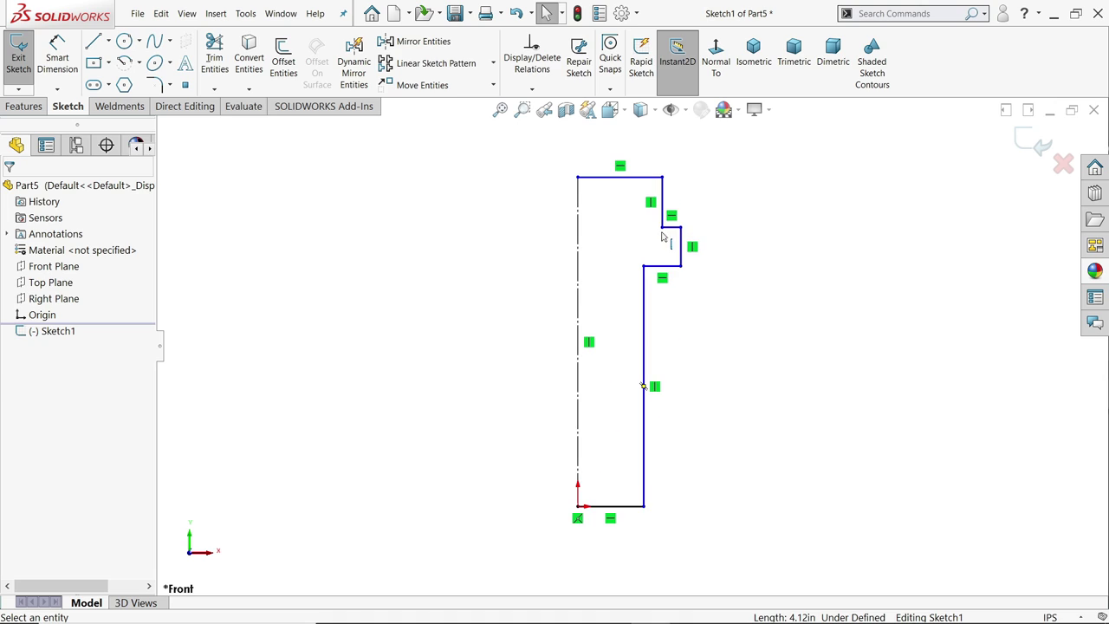
Step: Dimension the bottom diameter to 0.5 and the top diameter to 0.865 in
left_click(58, 57)
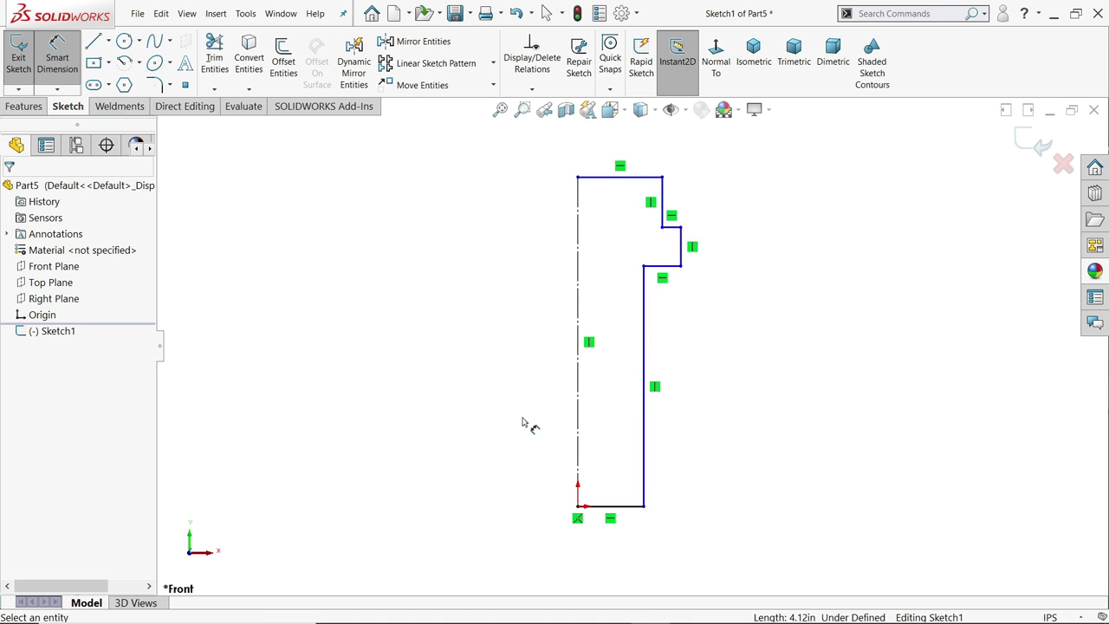
left_click(643, 479)
left_click(578, 481)
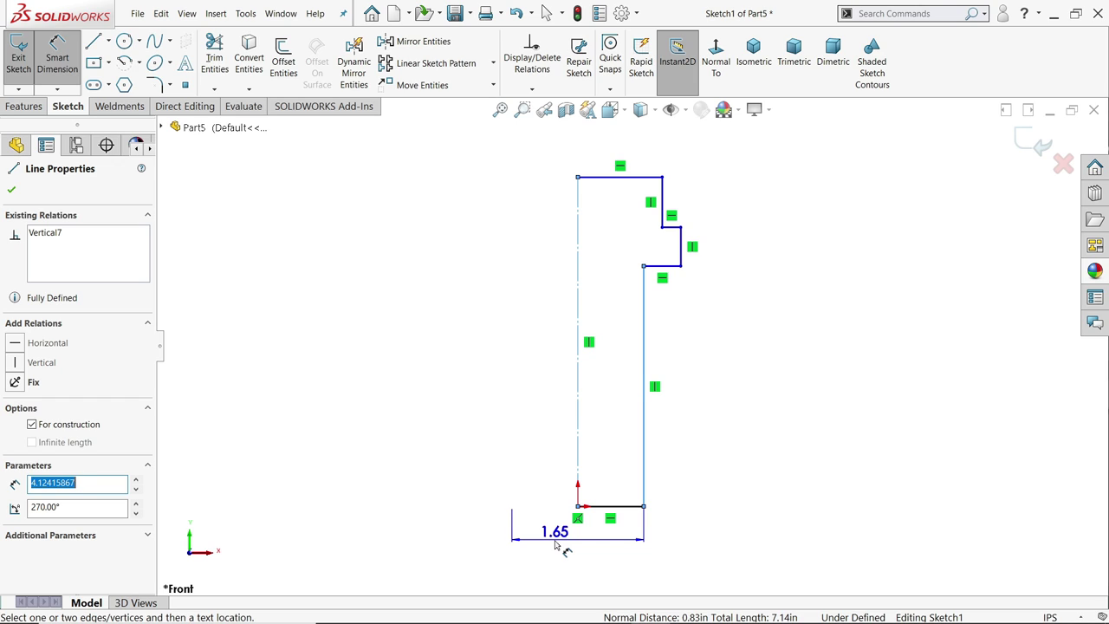
left_click(555, 542)
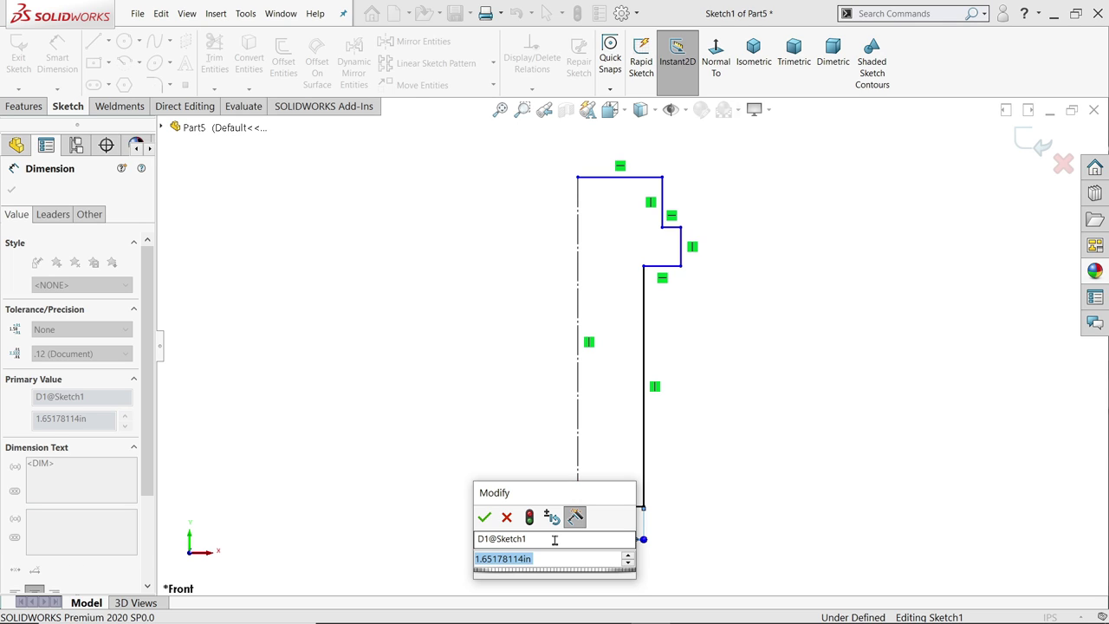
type("0.5")
key("Return")
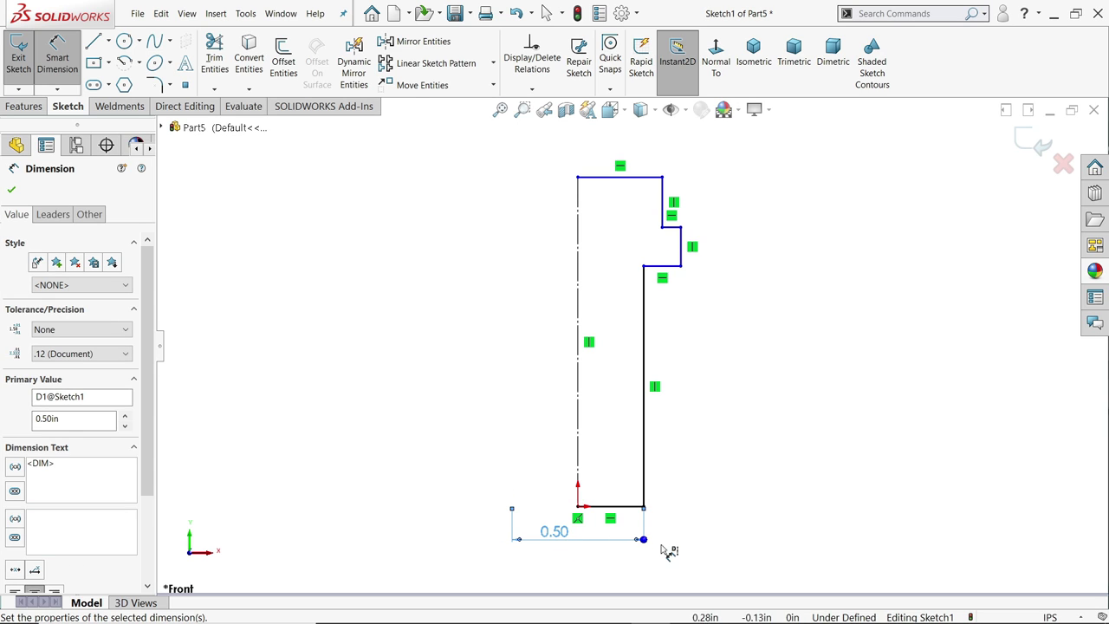
left_click(583, 279)
left_click(663, 204)
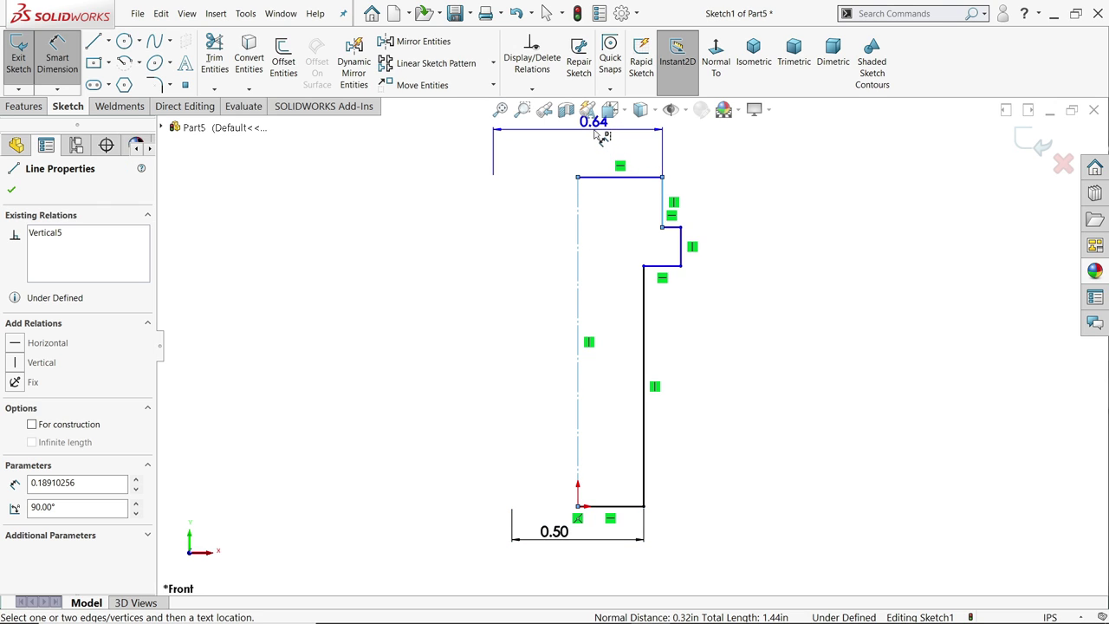
left_click(600, 136)
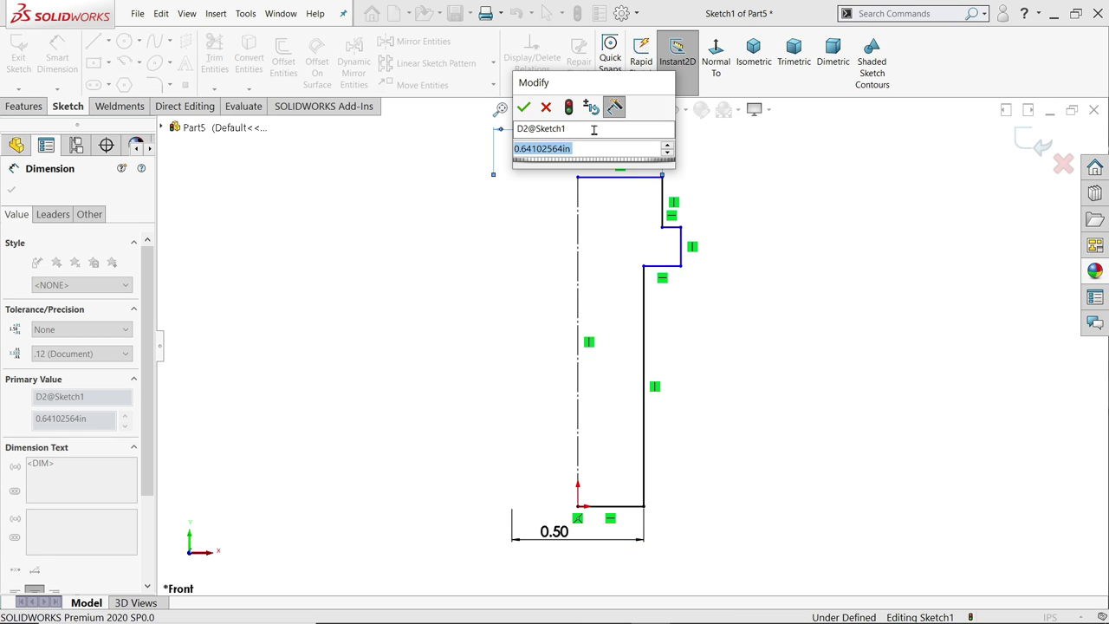
type("0")
type(".8")
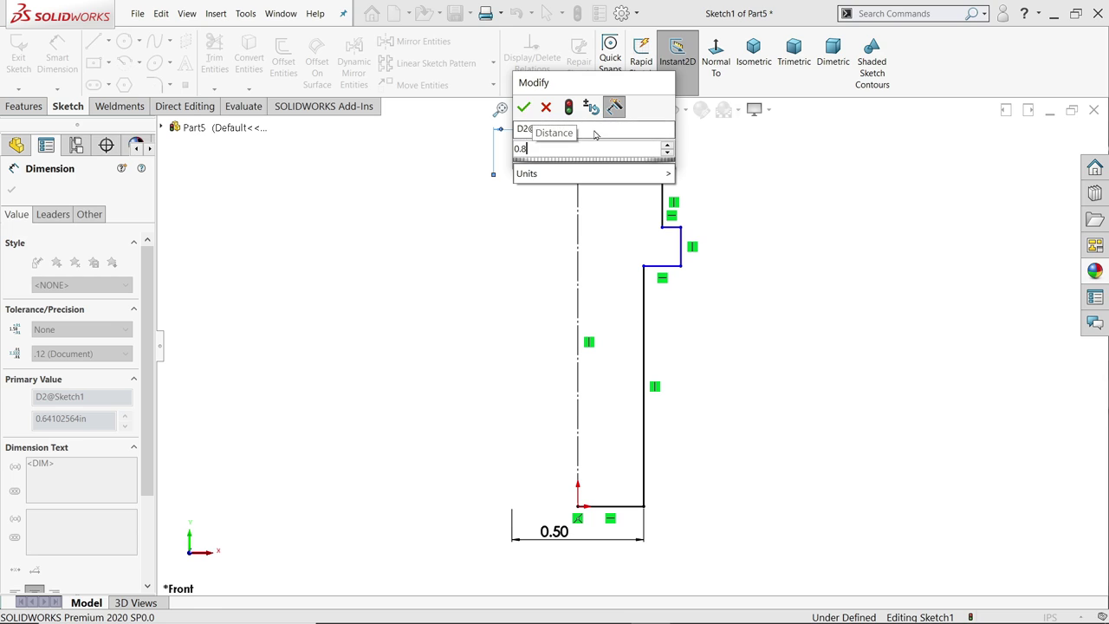
type("65")
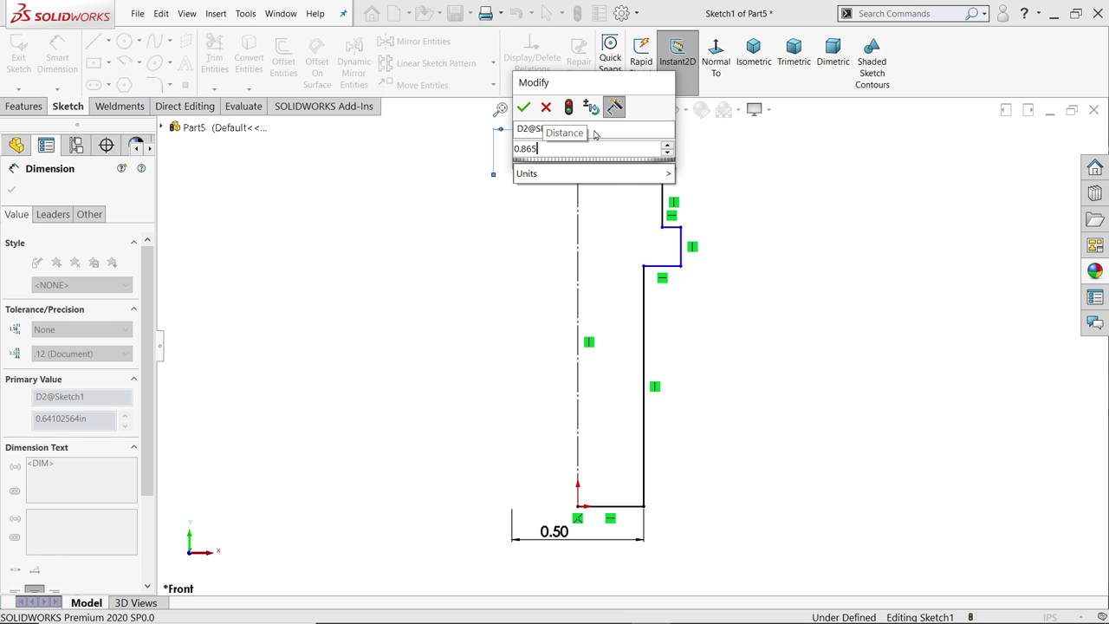
key("Return")
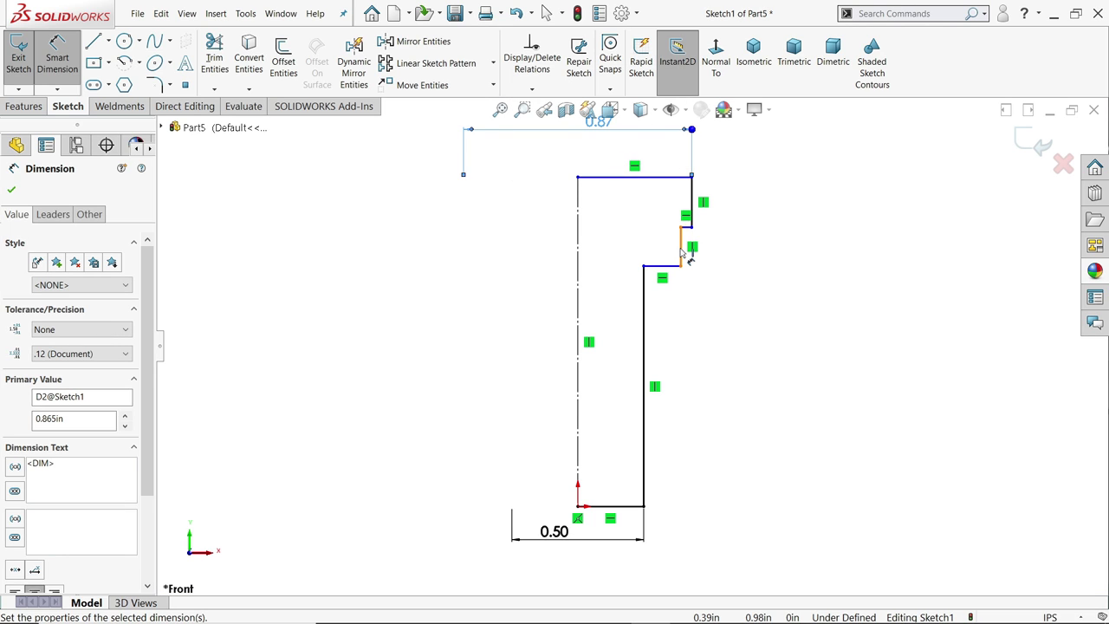
Step: Set the step diameter to 0.965 in and the overall height to 1.614 in
left_click(682, 246)
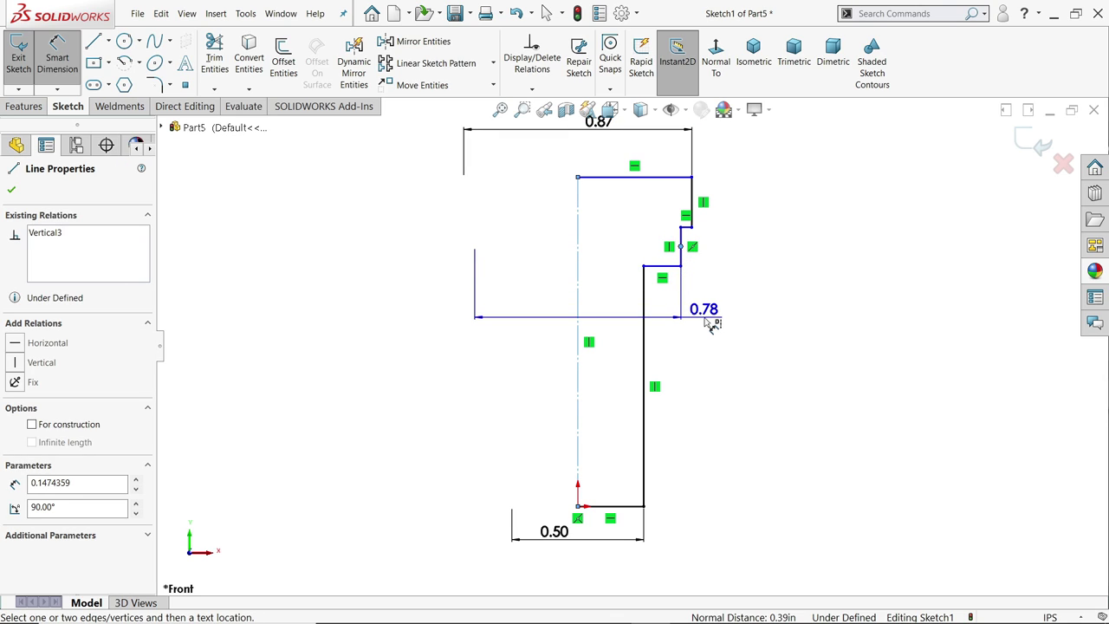
left_click(711, 324)
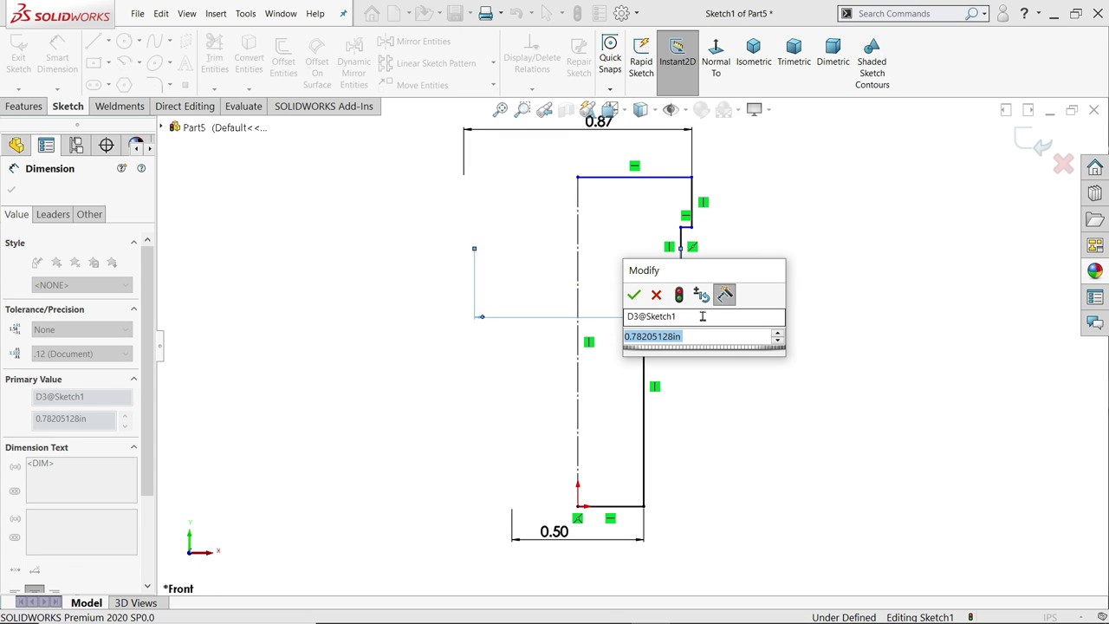
type("0.965")
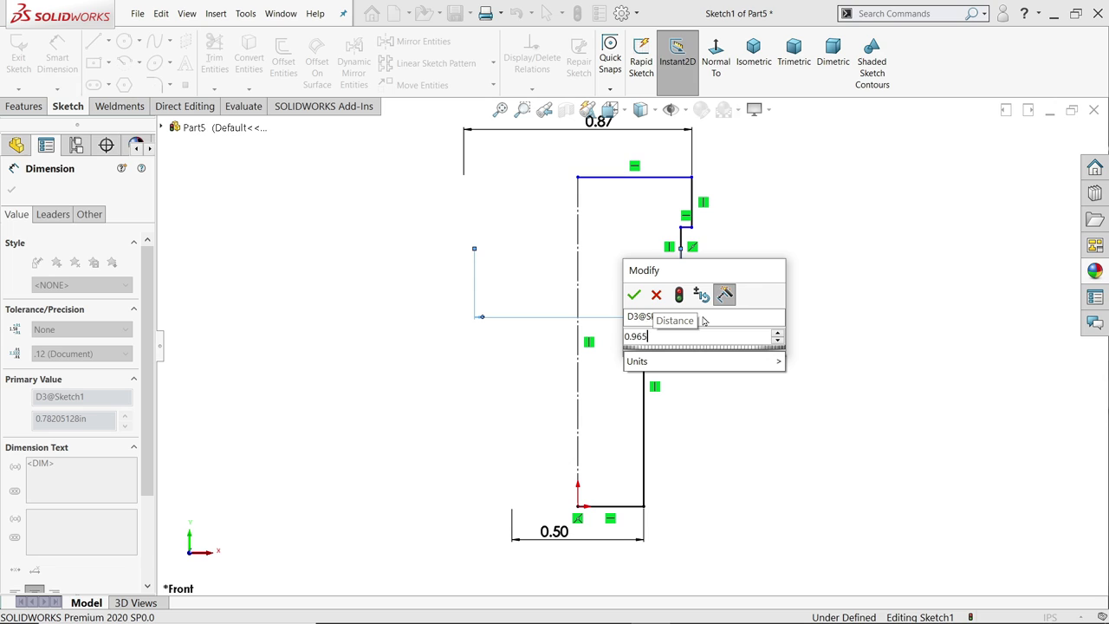
key("Return")
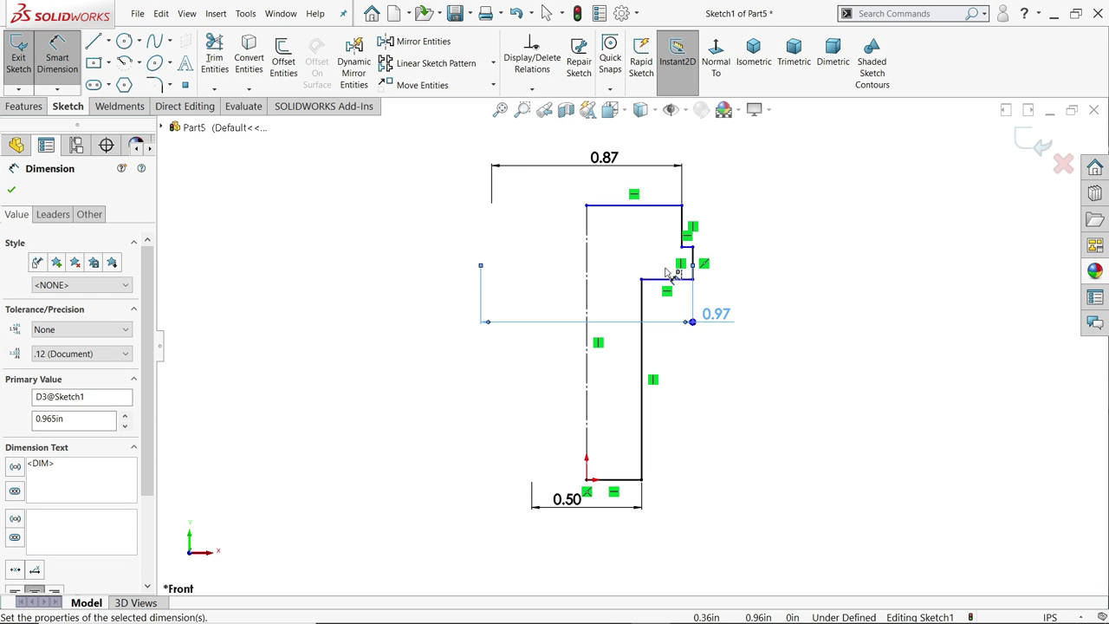
left_click(586, 301)
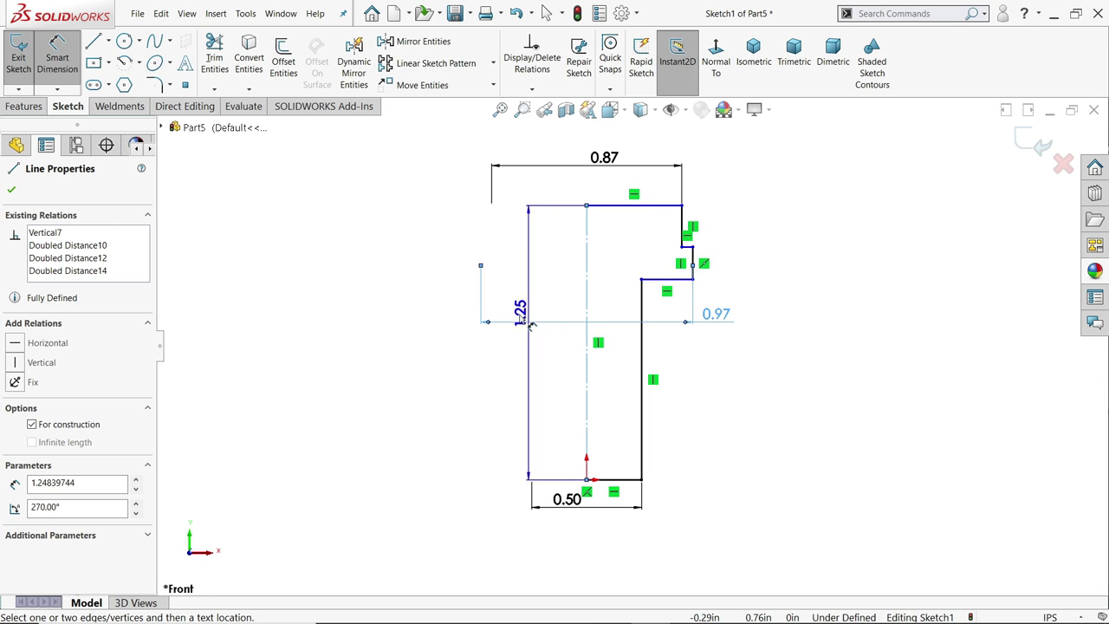
left_click(434, 315)
type("1.614")
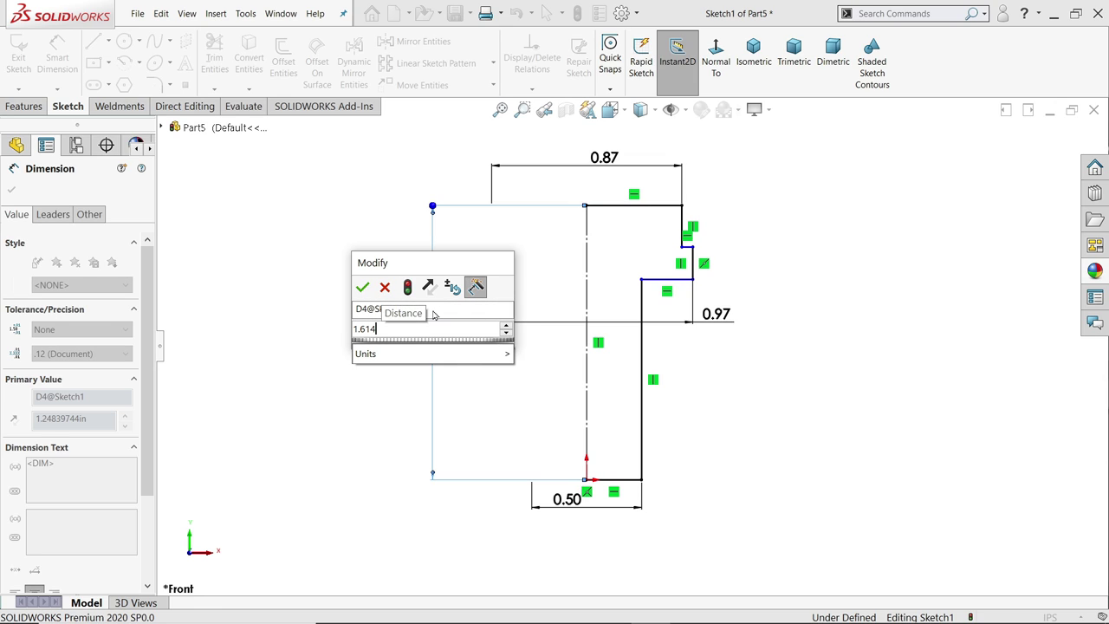
key("Return")
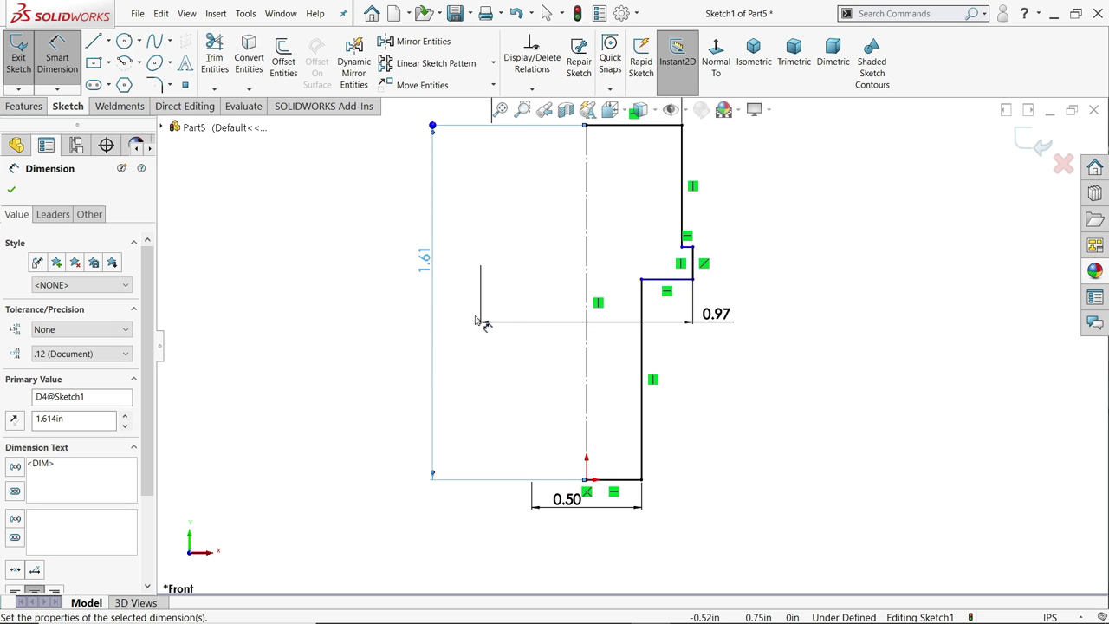
Step: Dimension the step heights as 0.365 in for the top section and 0.125 in
left_click(685, 174)
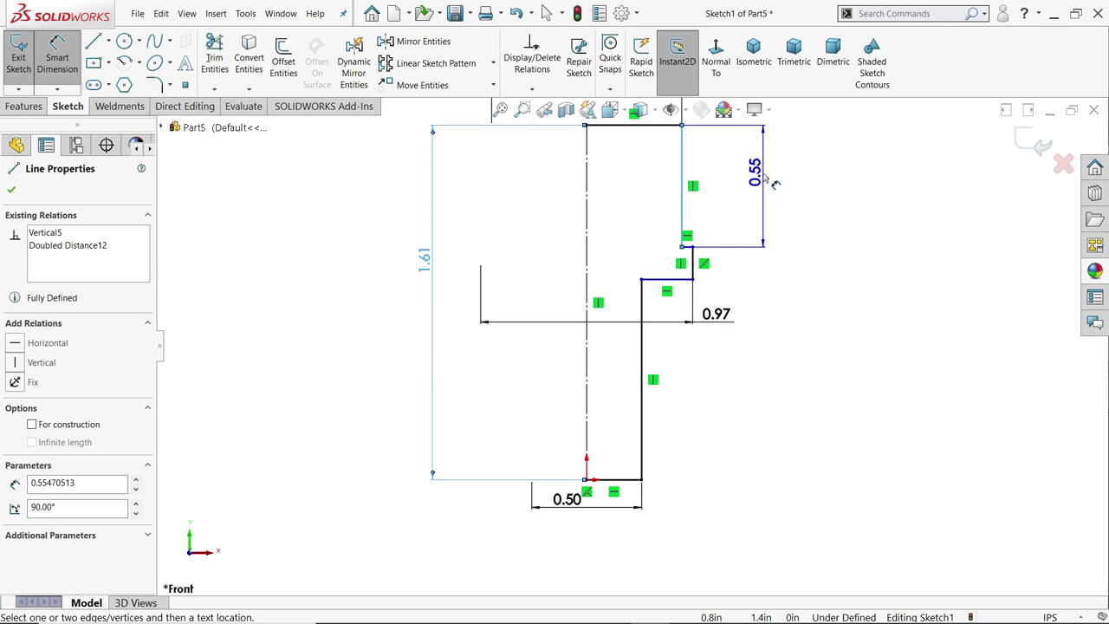
left_click(766, 179)
type("0.365")
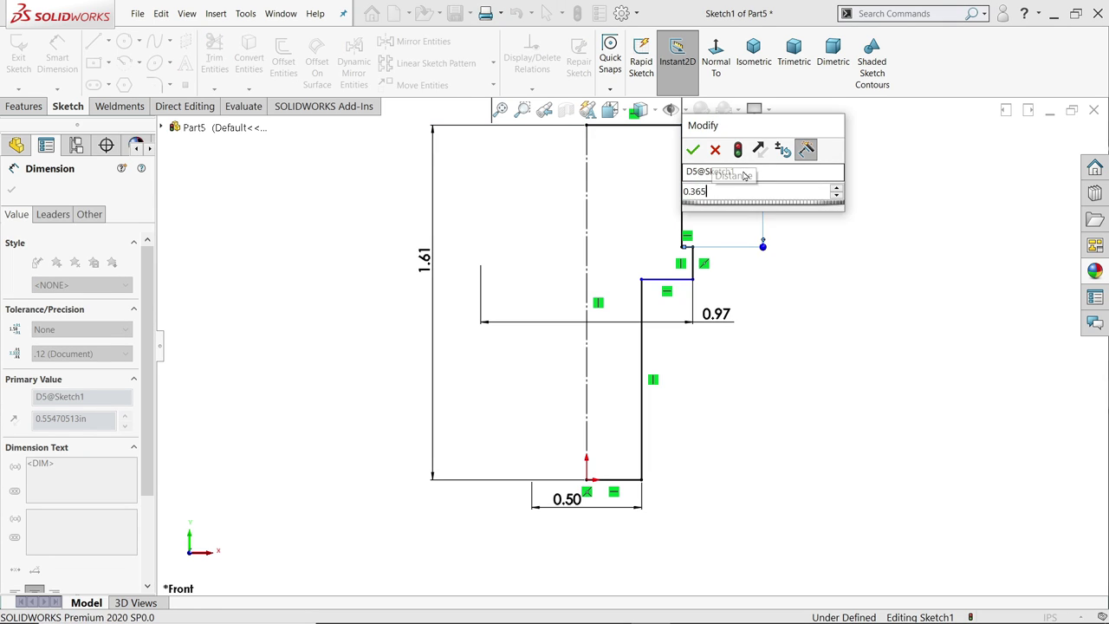
key("Return")
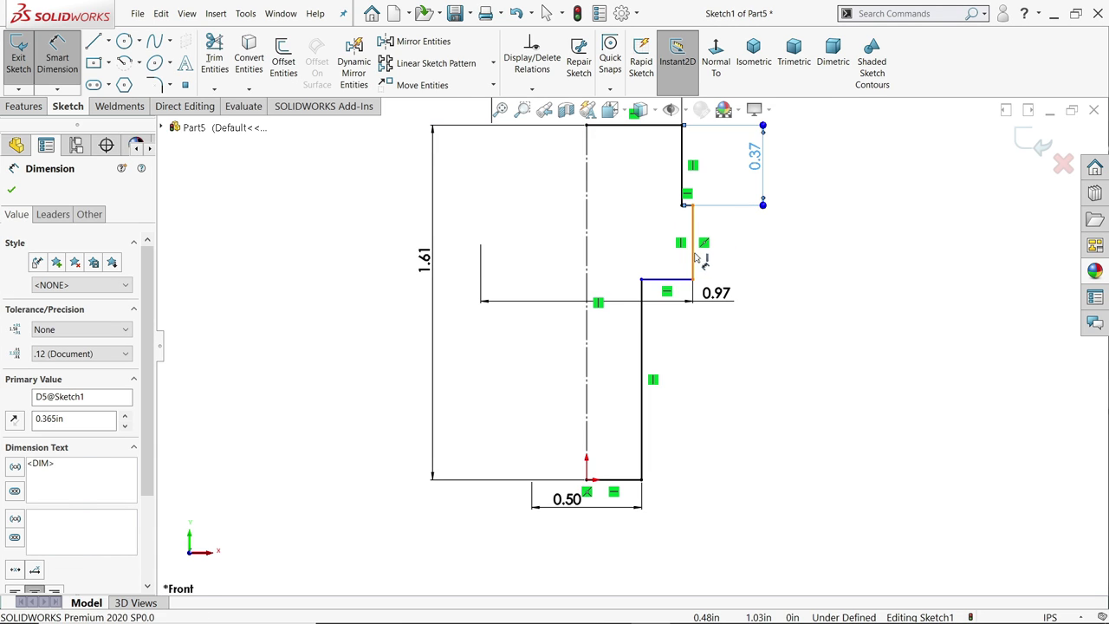
left_click(696, 260)
left_click(786, 249)
type("0.34")
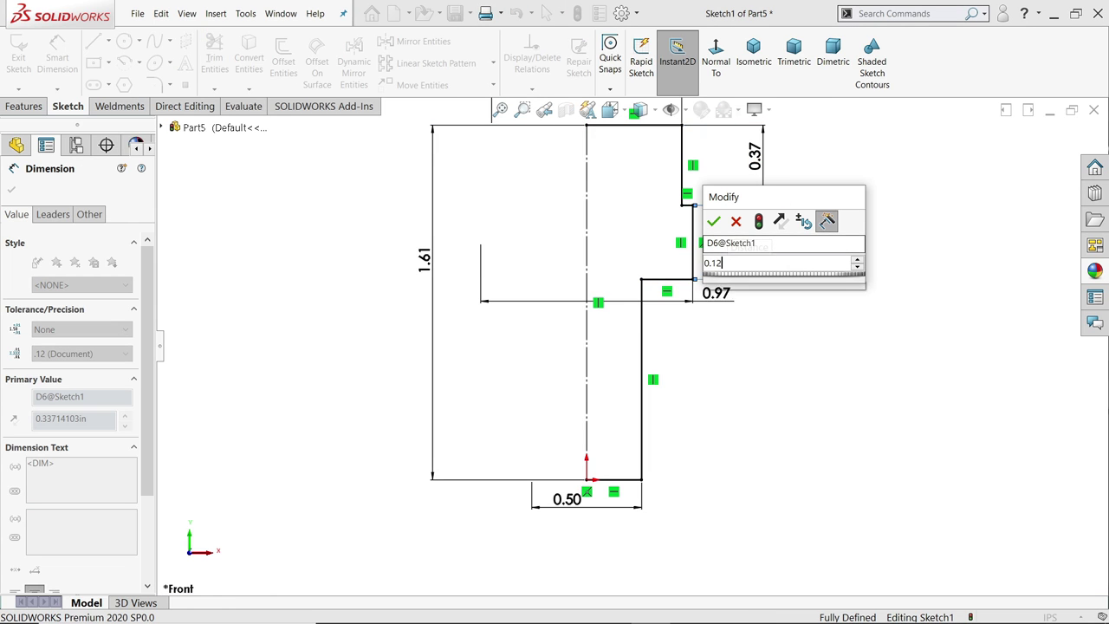
key("Return")
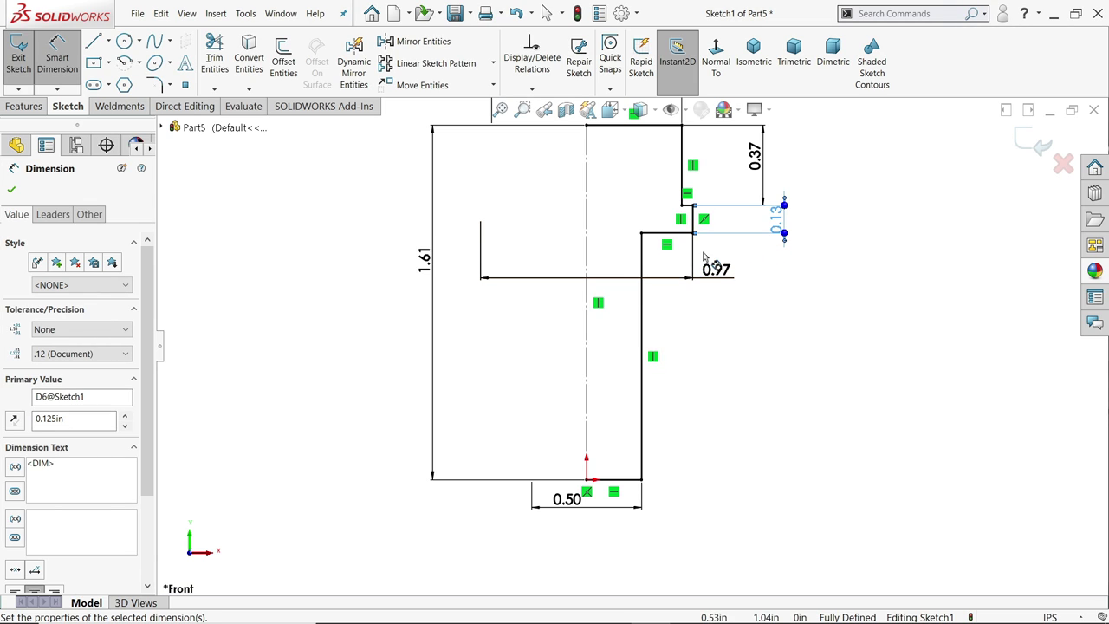
Step: Revolve the auto-closed profile 360° about the centerline into a solid stepped handle
left_click(25, 106)
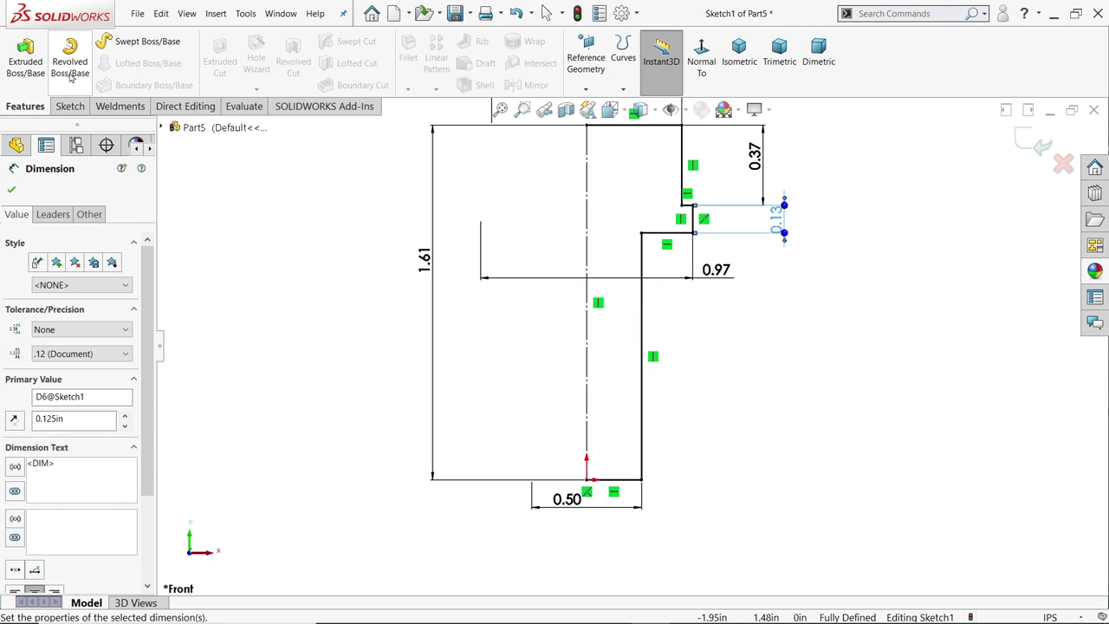
left_click(67, 69)
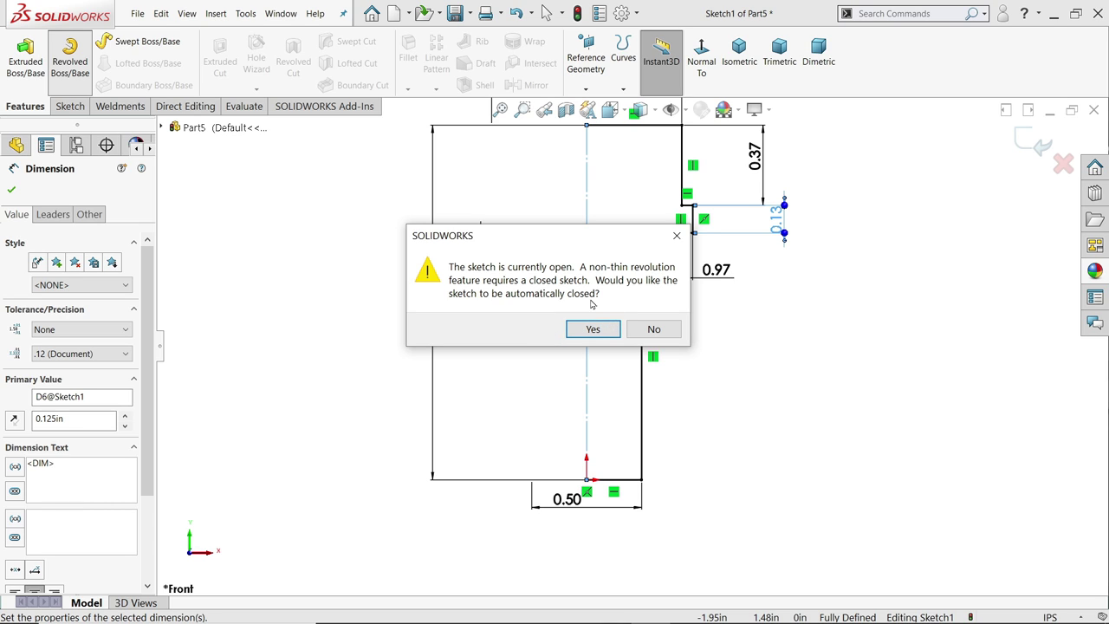
left_click(593, 330)
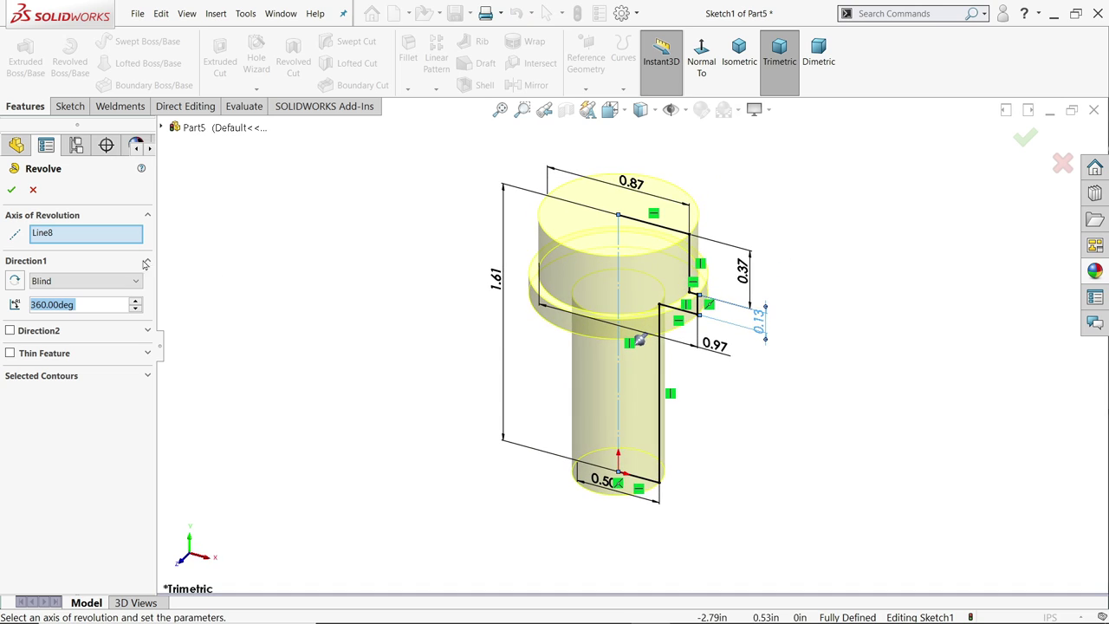
left_click(12, 190)
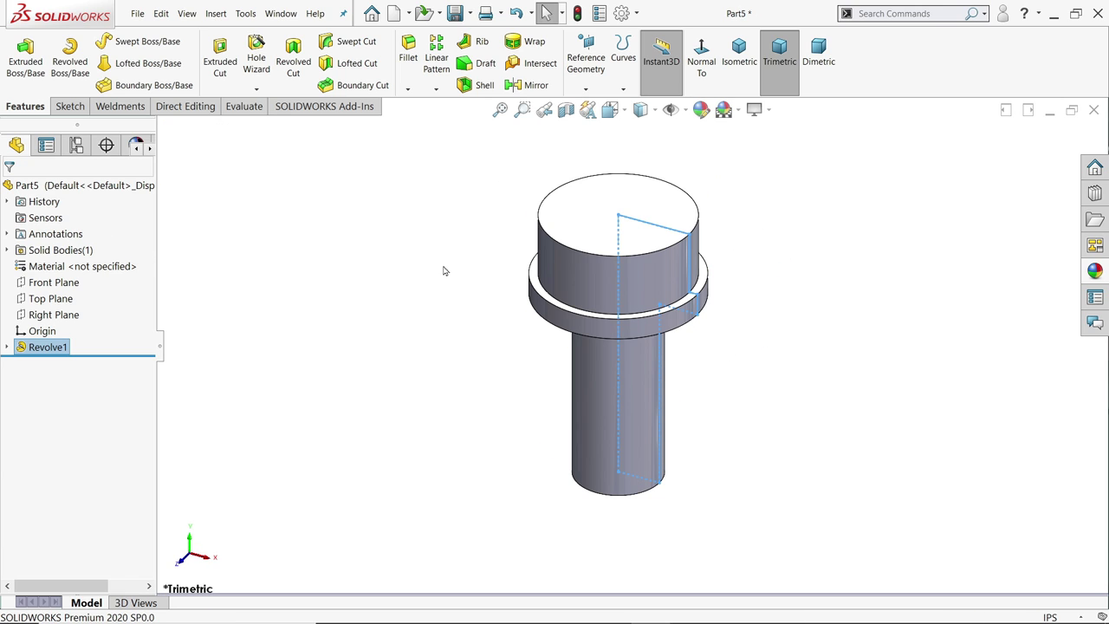
left_click(463, 275)
mouse_move(703, 367)
middle_mouse_down()
mouse_move(721, 279)
mouse_move(716, 361)
middle_mouse_up()
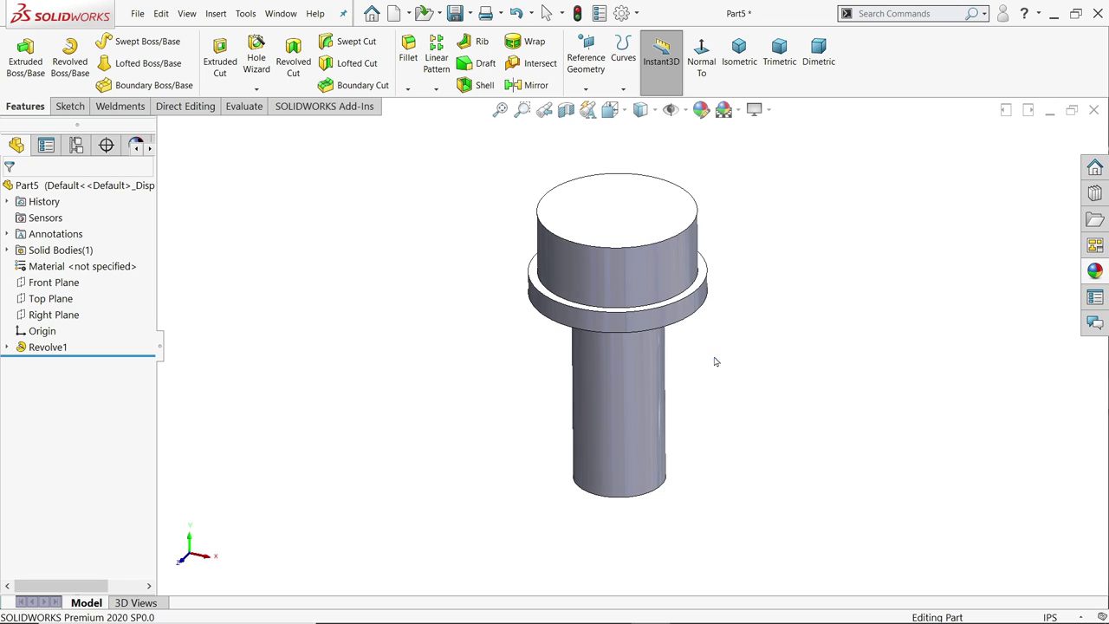
Step: Start a sketch on the handle's top face and draw a corner rectangle across the inner circle
left_click(631, 212)
left_click(682, 182)
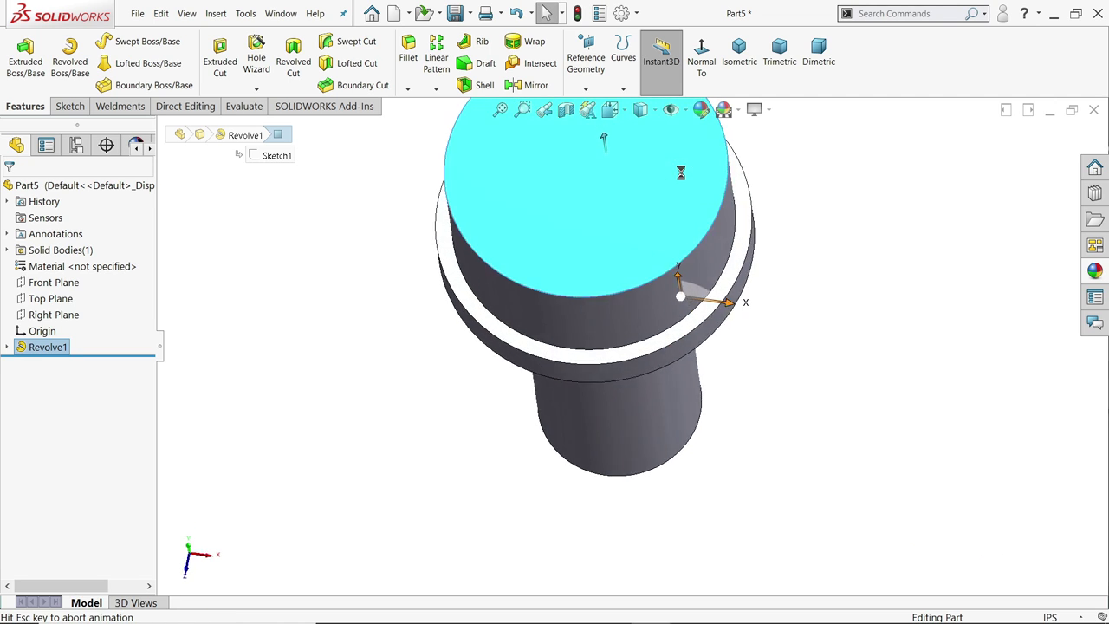
left_click(249, 61)
left_click(93, 40)
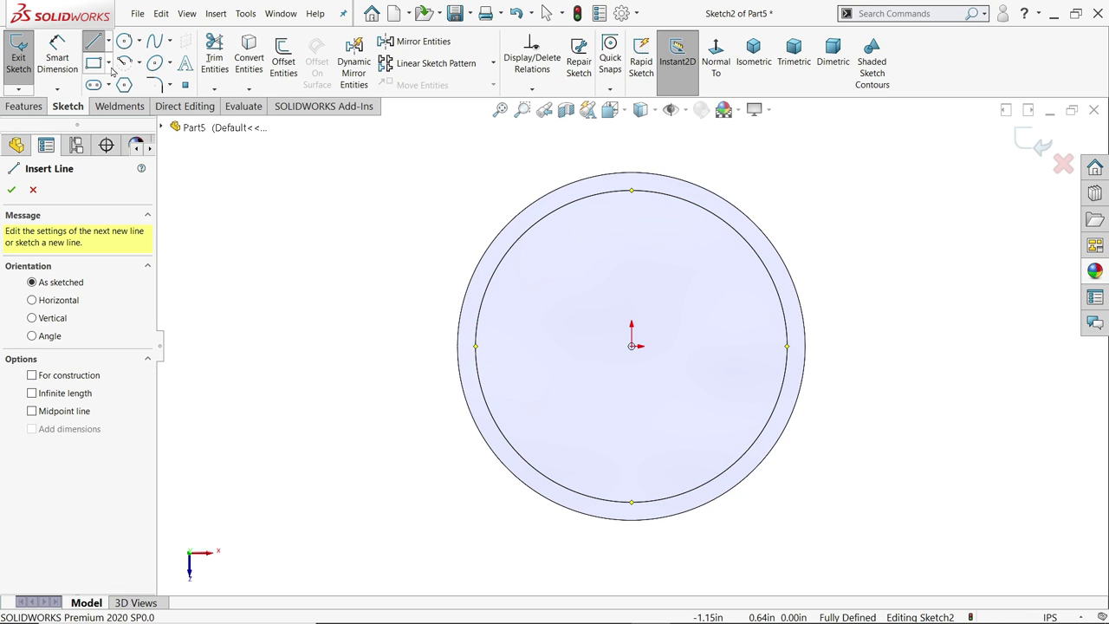
left_click(109, 63)
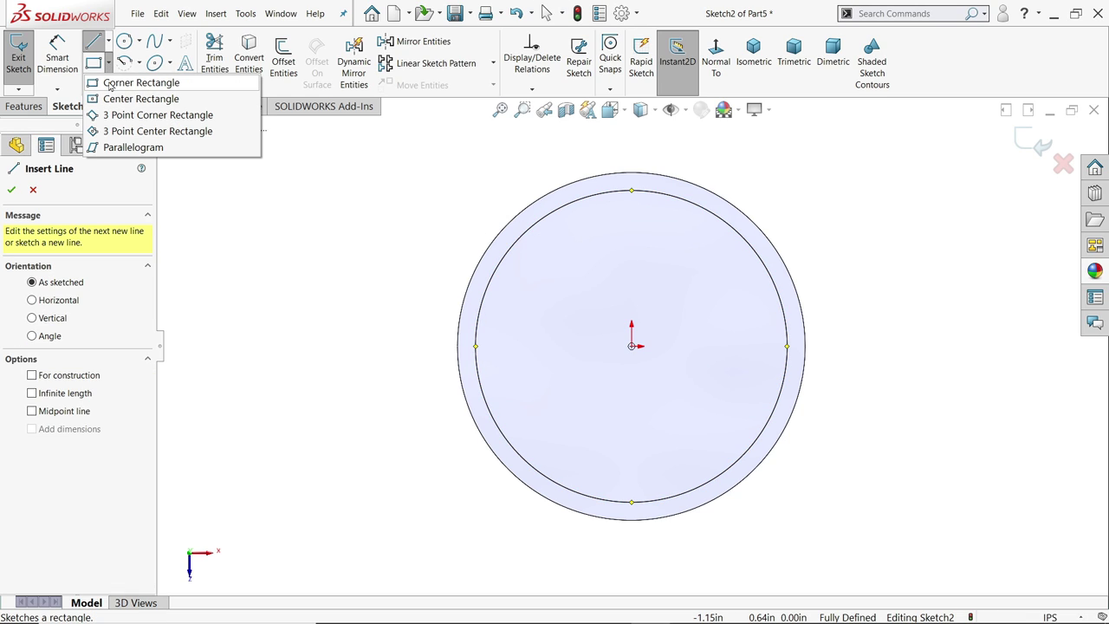
left_click(109, 84)
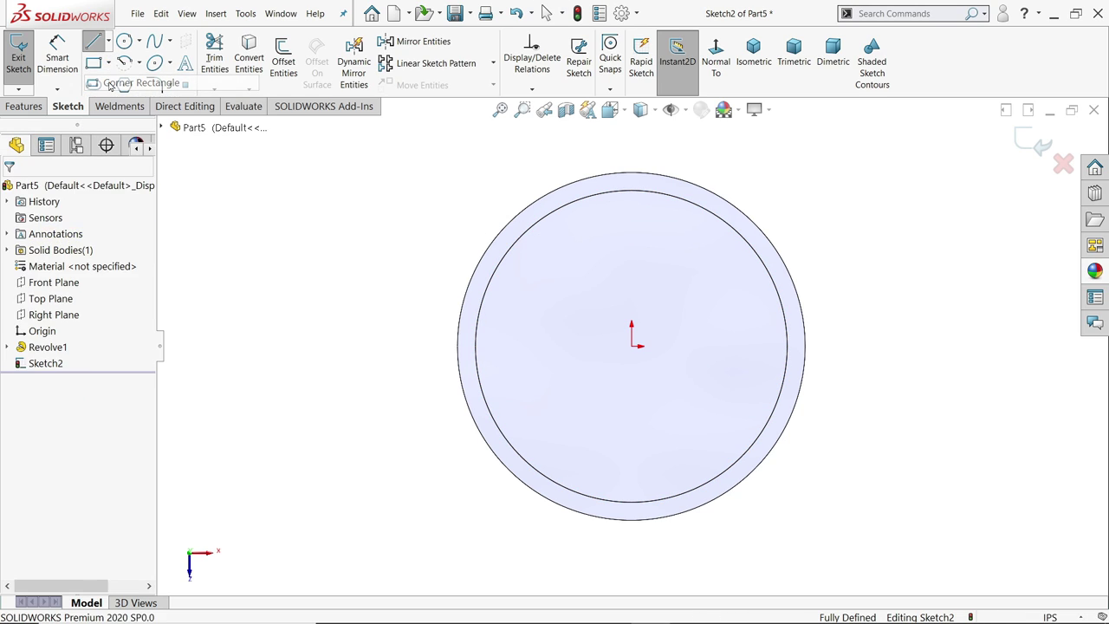
left_click(527, 231)
left_click(775, 150)
Step: Constrain the rectangle's right corner to lie on the inner circle
right_click(847, 173)
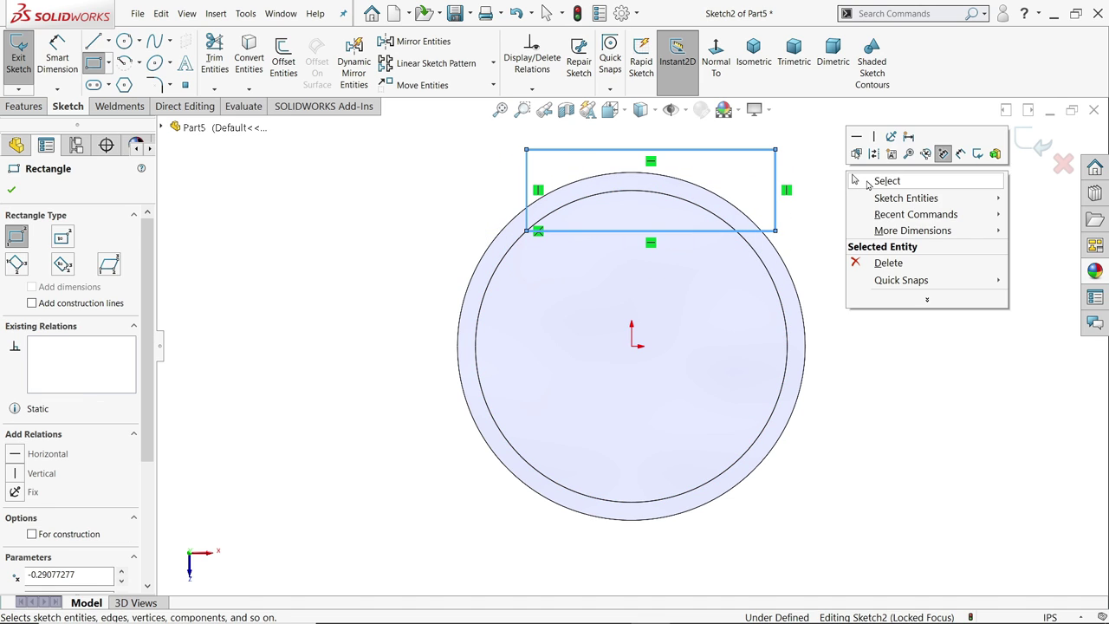
left_click(877, 181)
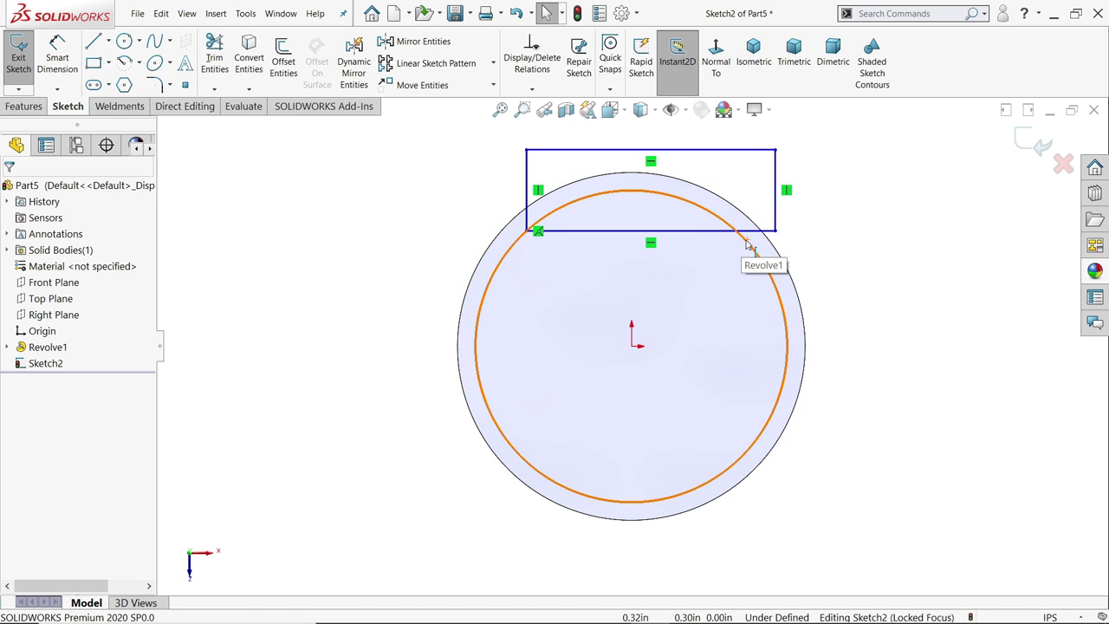
left_click(747, 245)
left_click(776, 231, "ctrl")
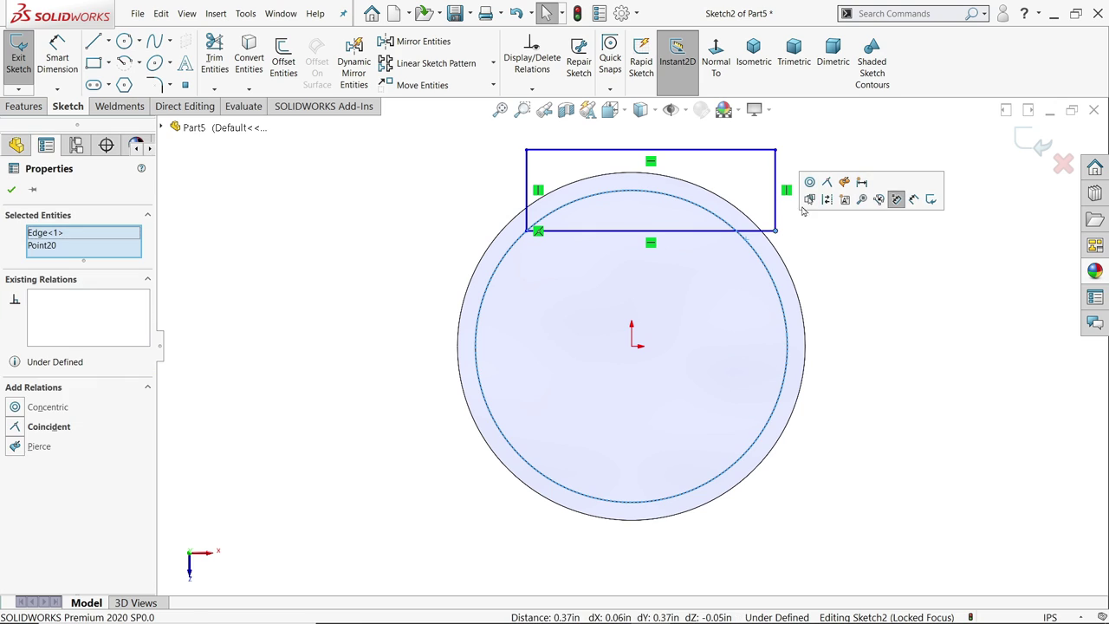
left_click(828, 184)
Step: Dimension the rectangle 0.42 wide and 0.20 tall
left_click(57, 57)
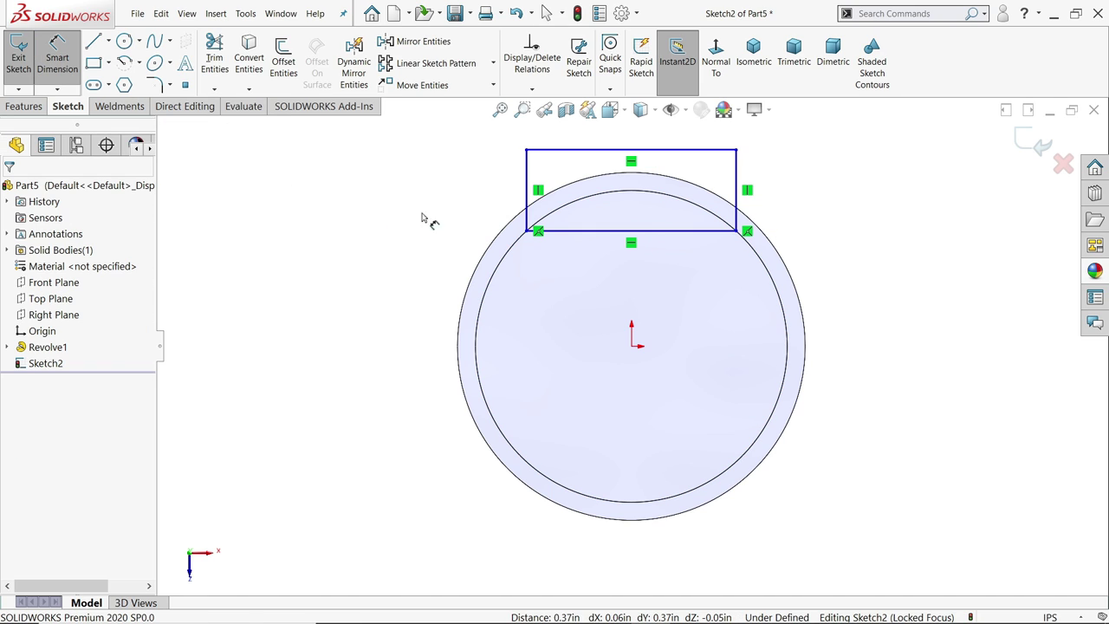
left_click(600, 240)
left_click(598, 260)
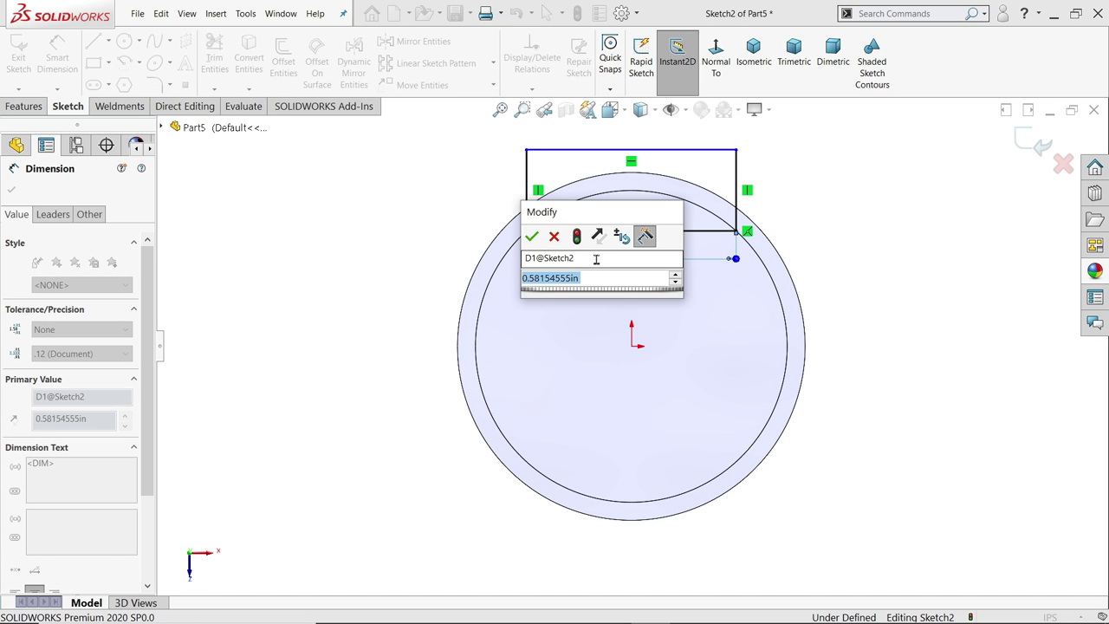
type("0.42")
key("Return")
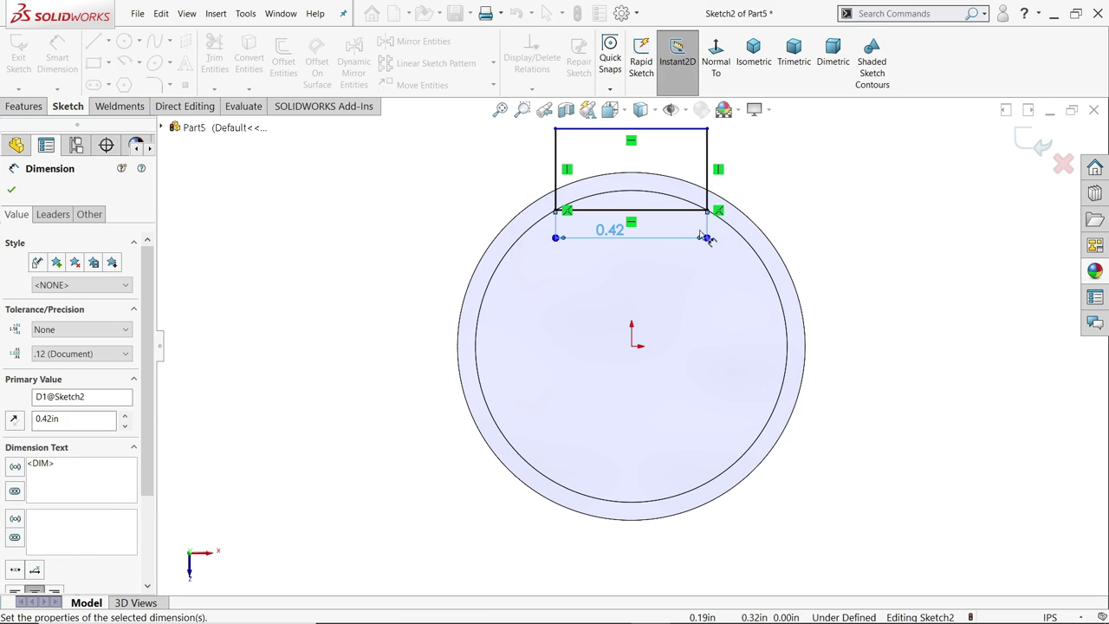
left_click(709, 179)
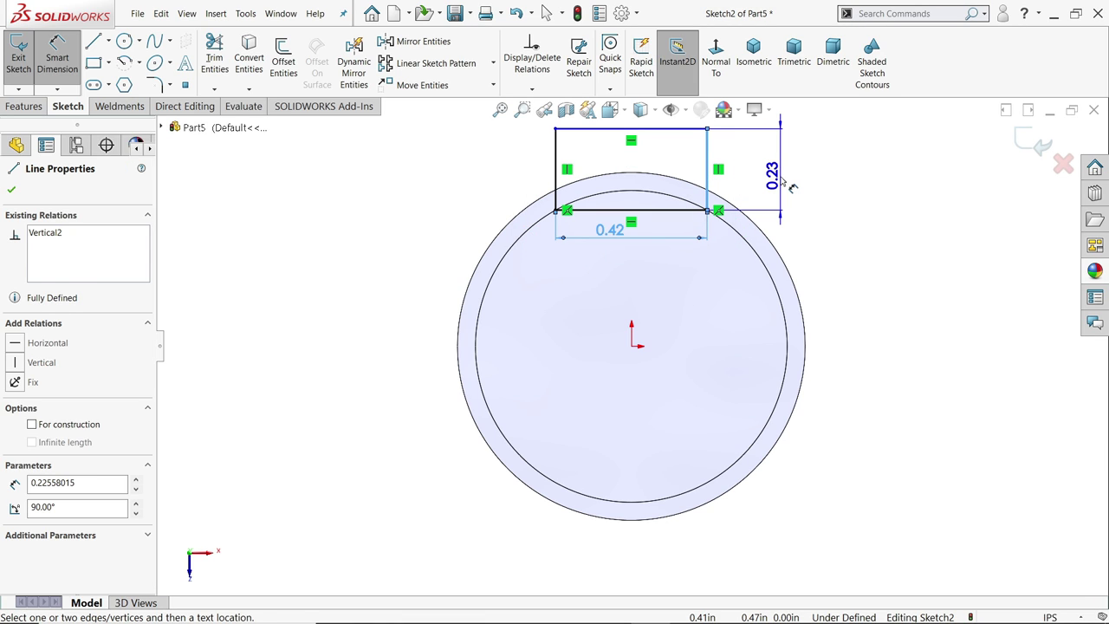
left_click(781, 178)
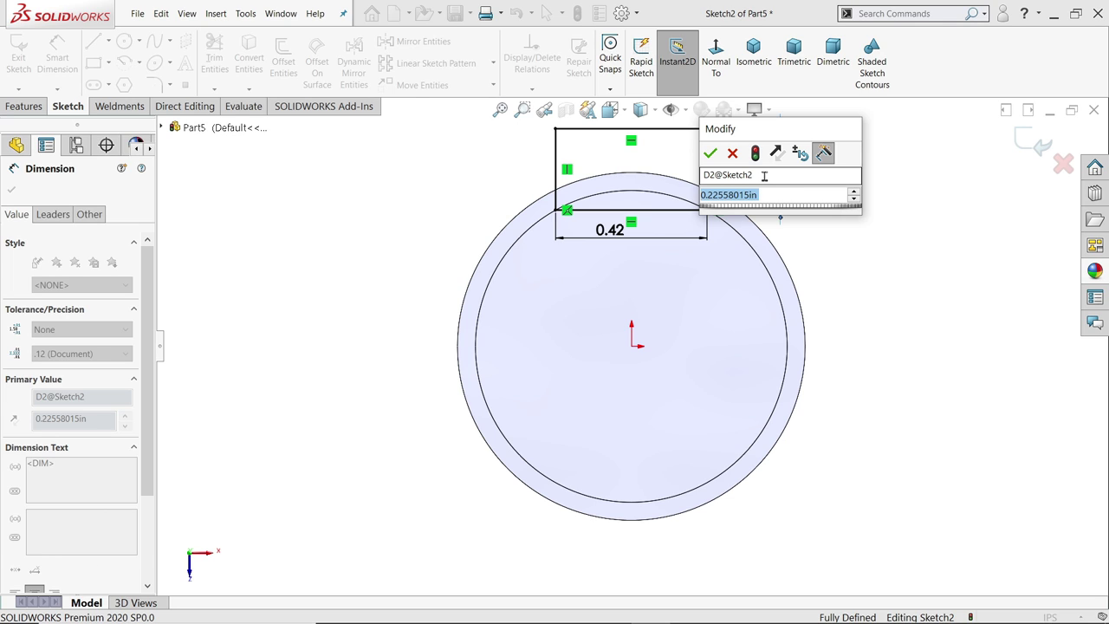
type("0.2")
key("Return")
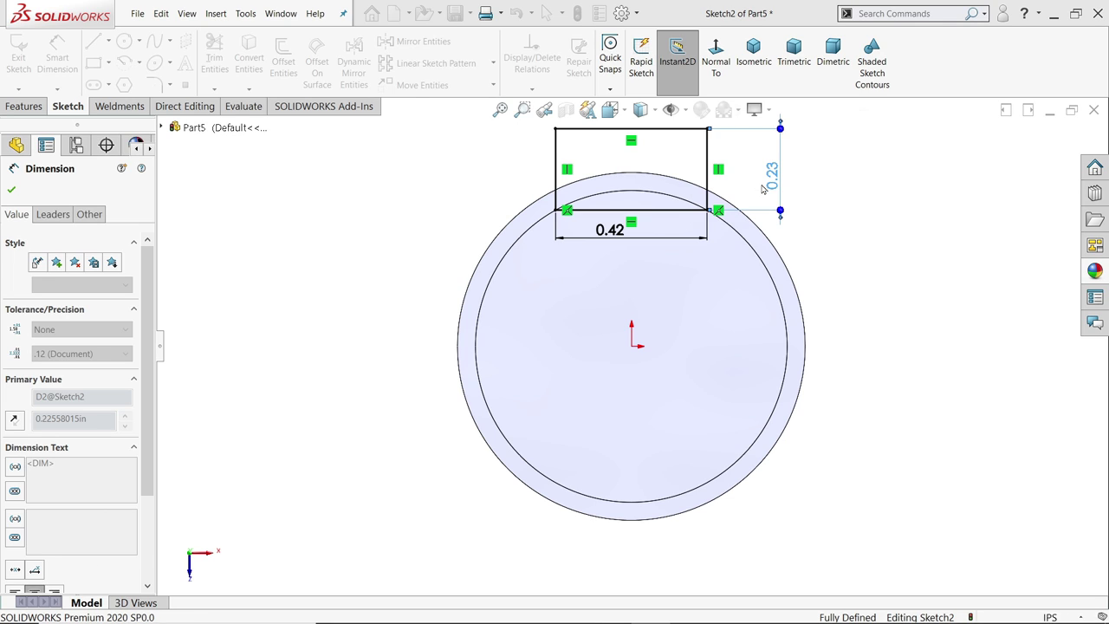
scroll(746, 178, "down", 3)
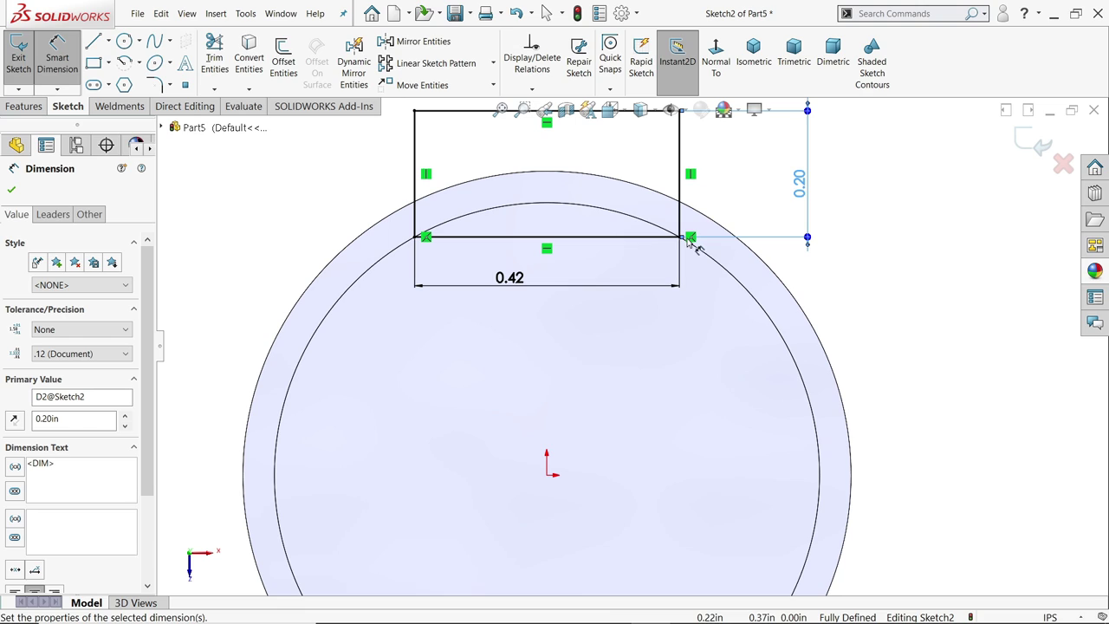
left_click(24, 107)
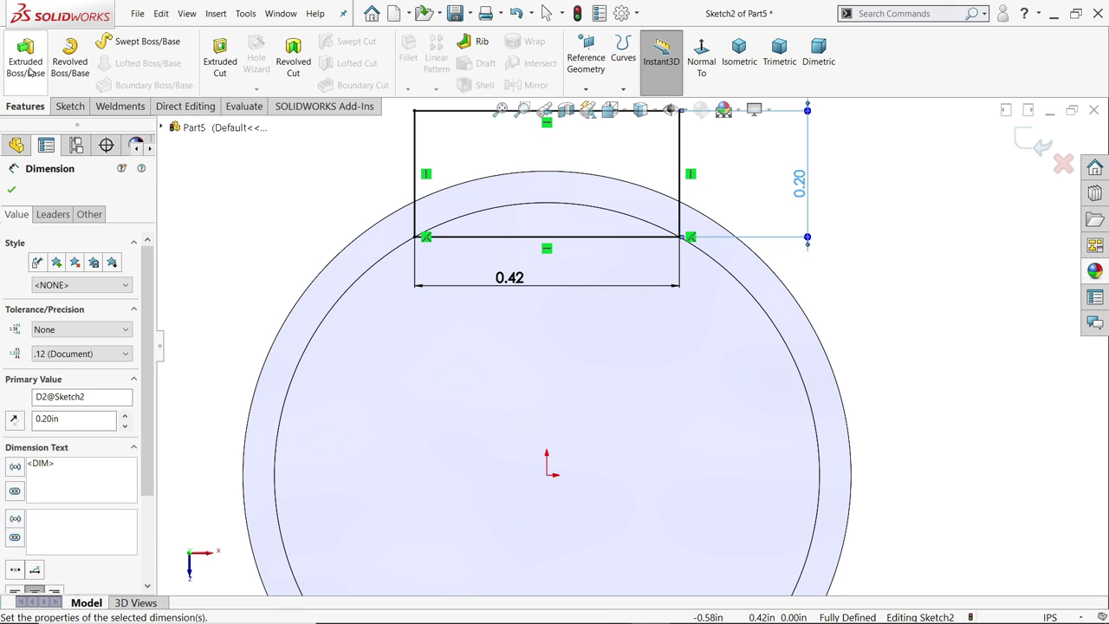
Step: Extrude-cut the rectangle Up To Surface, stopping at the flange face
left_click(222, 49)
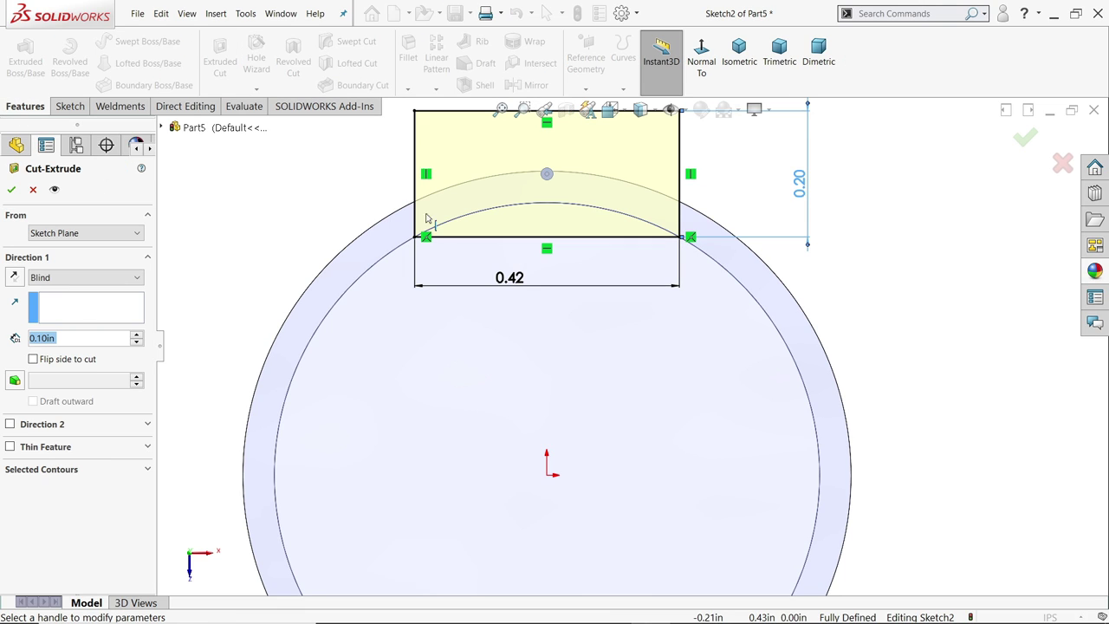
left_click(57, 282)
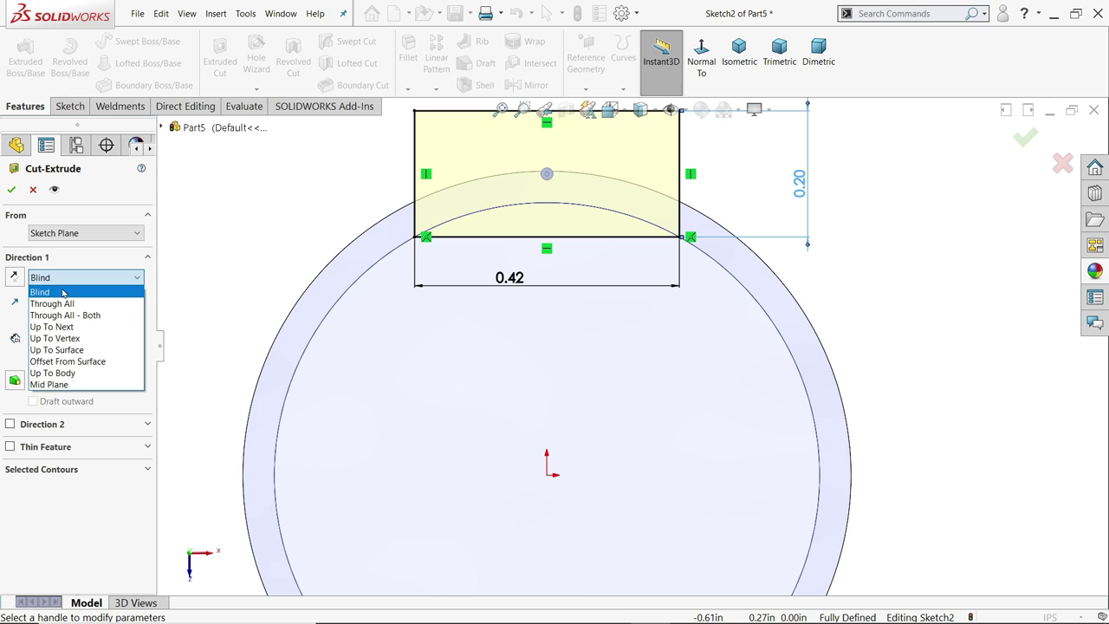
left_click(57, 350)
left_click(739, 52)
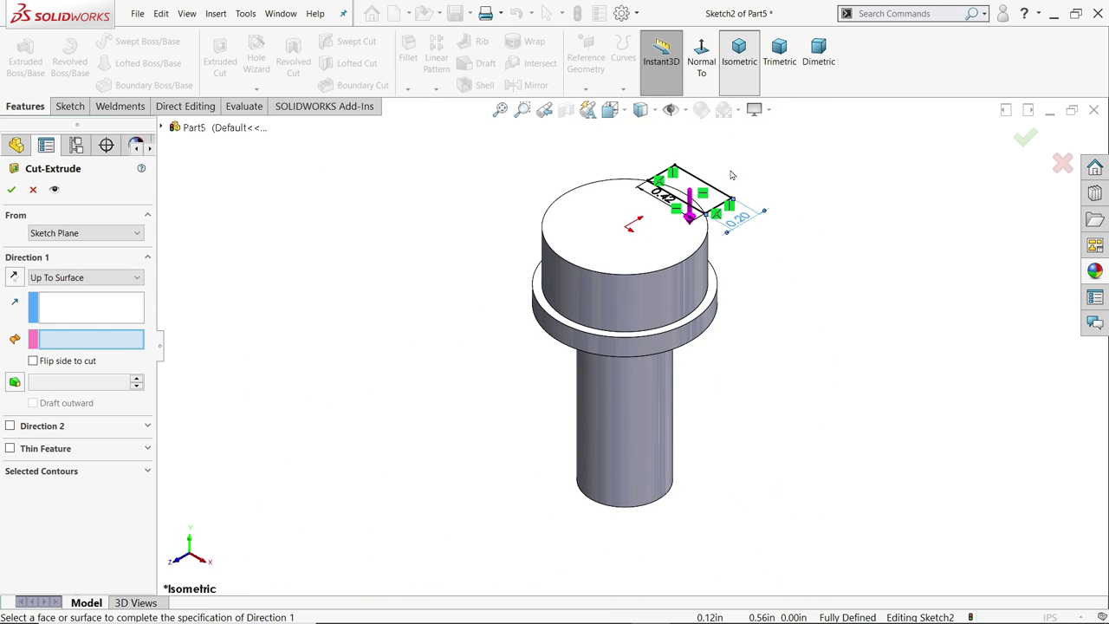
scroll(719, 284, "down", 2)
left_click(678, 330)
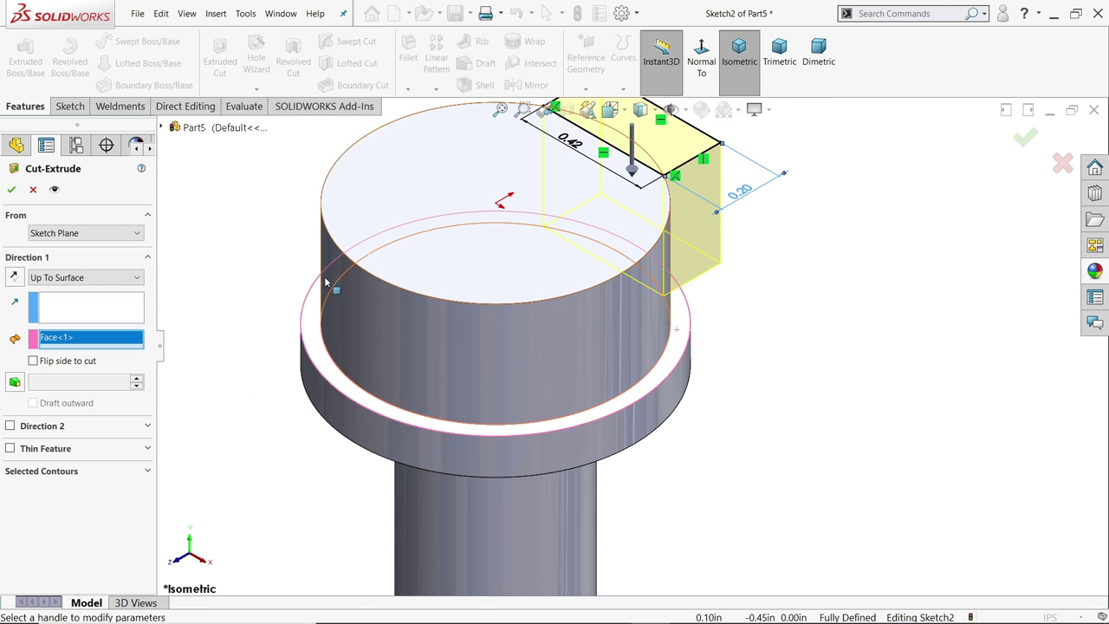
left_click(11, 190)
Step: Circular-pattern the cut 6 times over 360° around the shaft's cylindrical face
scroll(560, 287, "up", 2)
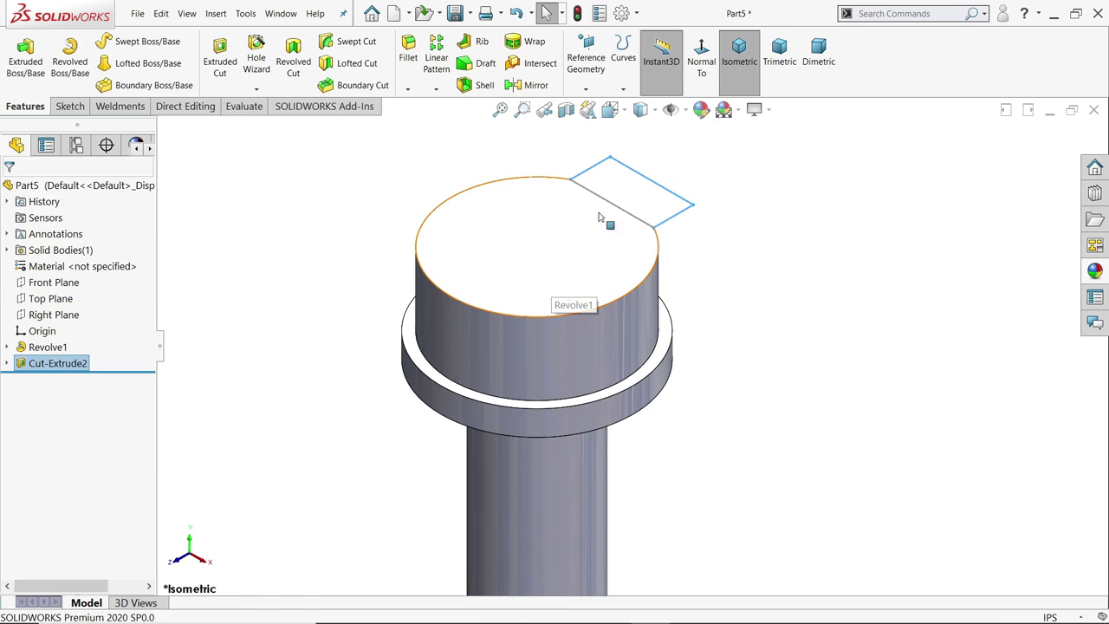
left_click(436, 88)
left_click(455, 119)
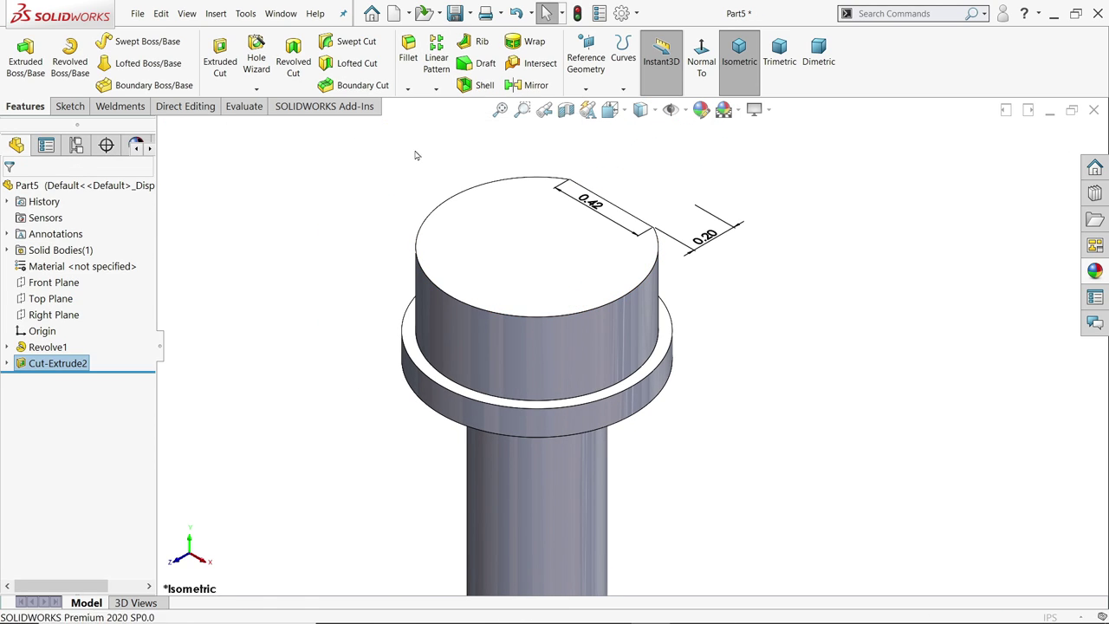
left_click(532, 467)
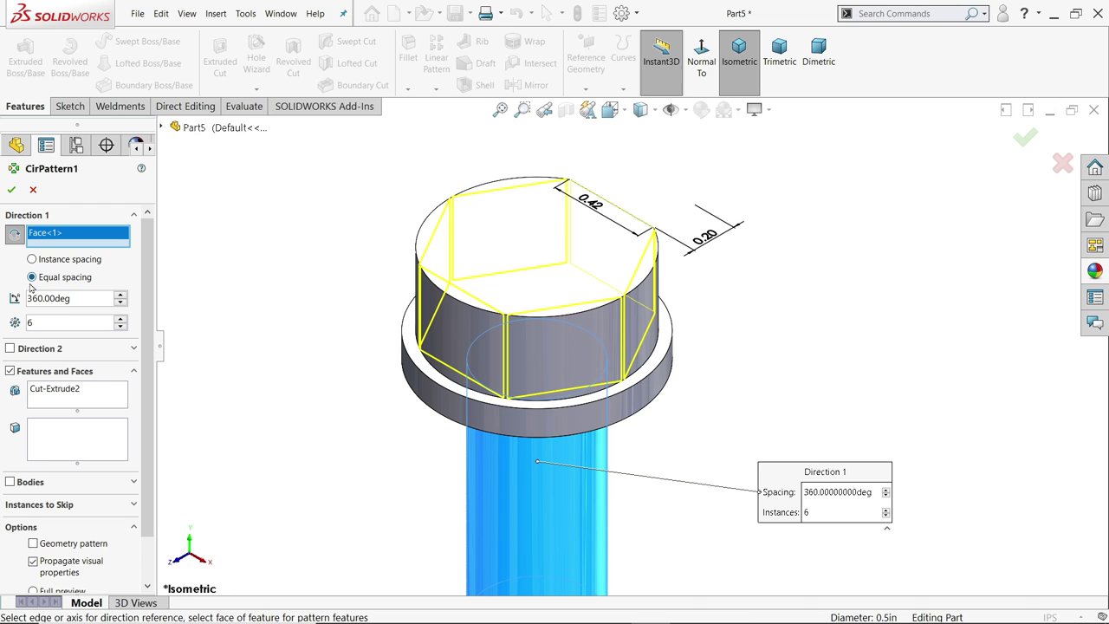
left_click(13, 190)
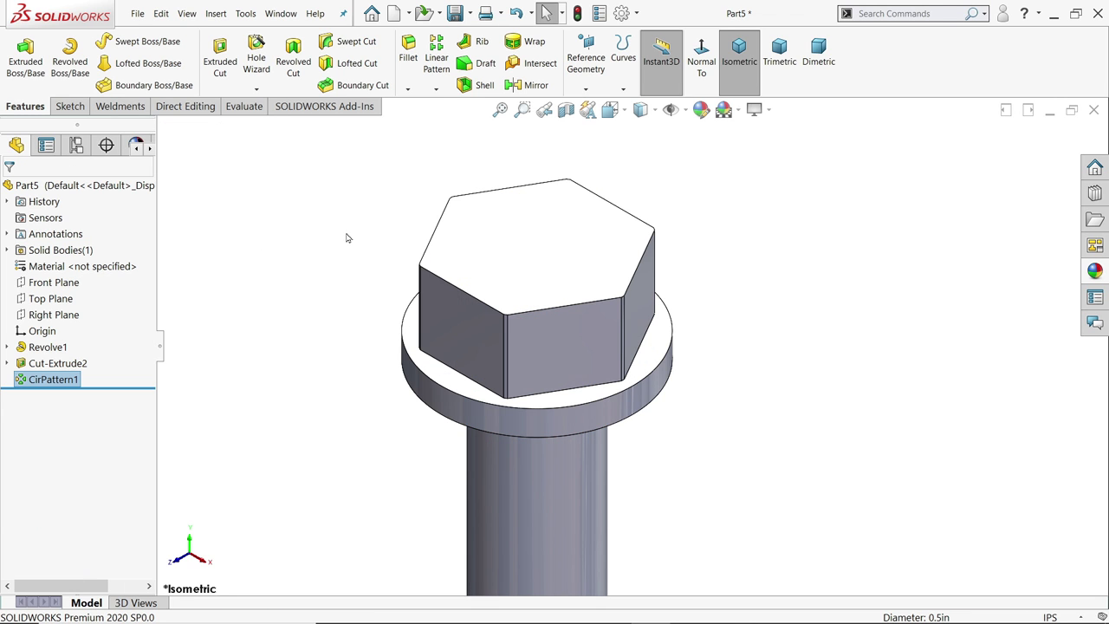
mouse_move(352, 251)
middle_mouse_down()
mouse_move(280, 245)
mouse_move(302, 215)
mouse_move(353, 226)
mouse_move(363, 251)
middle_mouse_up()
Step: Enlarge the 7.HEX BOLT detail to about 158% in Photos, then minimize the viewer
key("alt+Tab")
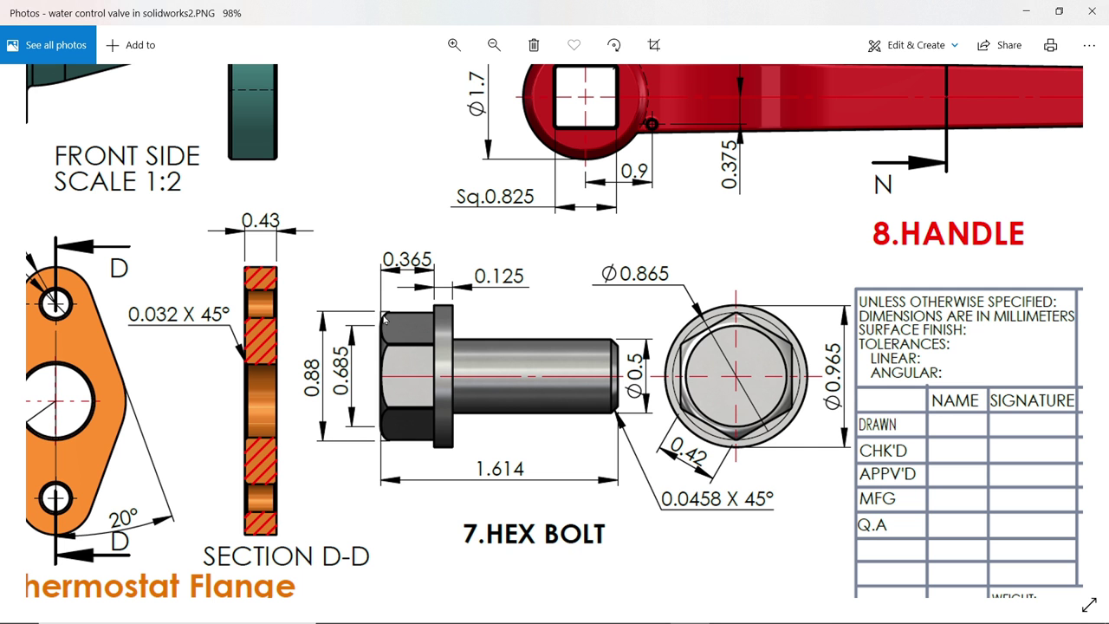
scroll(379, 335, "up", 4)
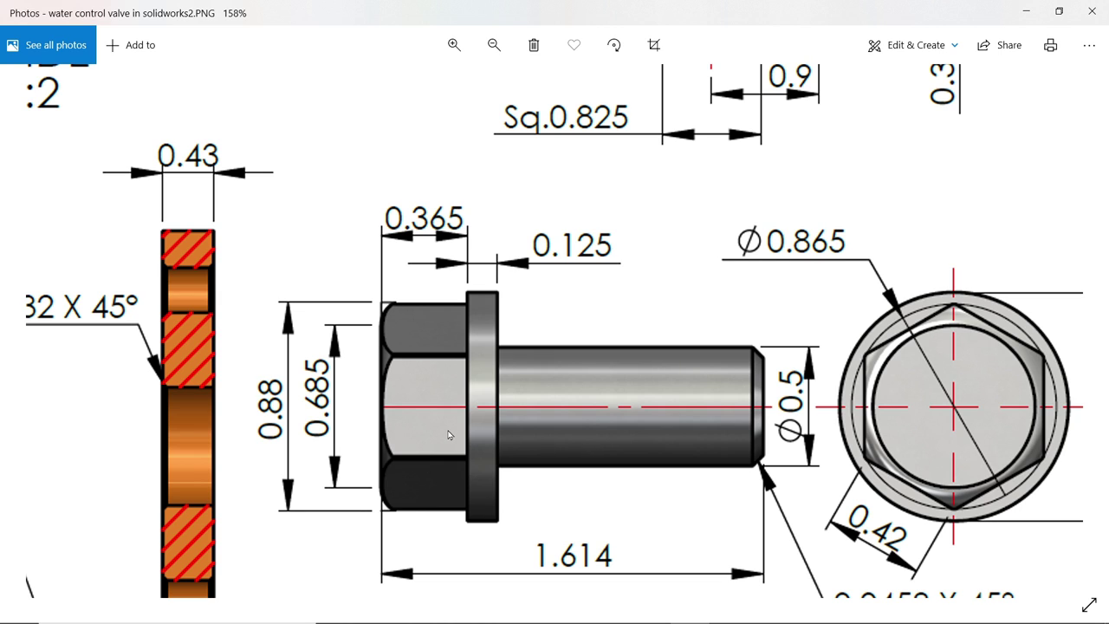
mouse_move(449, 435)
left_mouse_down()
mouse_move(428, 329)
mouse_move(409, 300)
left_mouse_up()
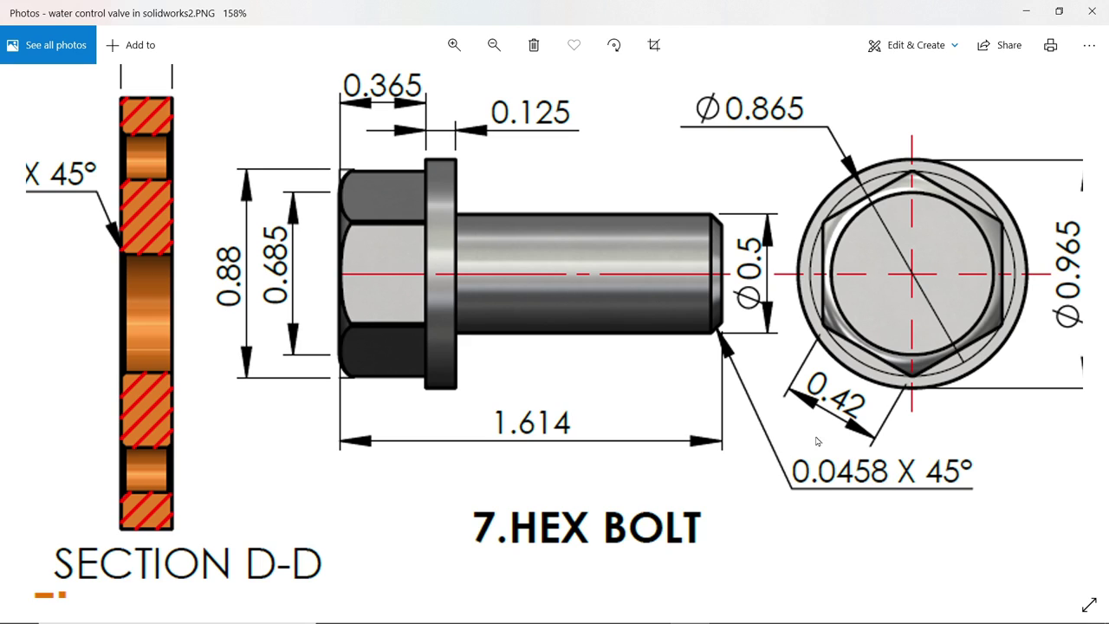
left_click(1028, 12)
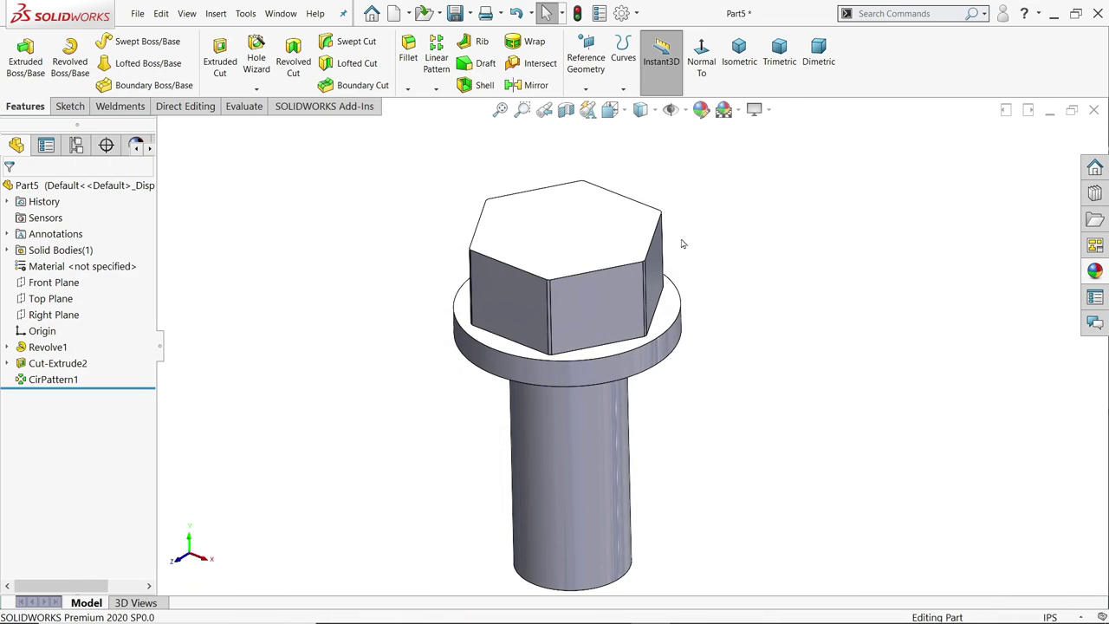
Step: Open a new sketch on Part5's Front Plane, viewing the bolt head straight on
left_click(52, 315)
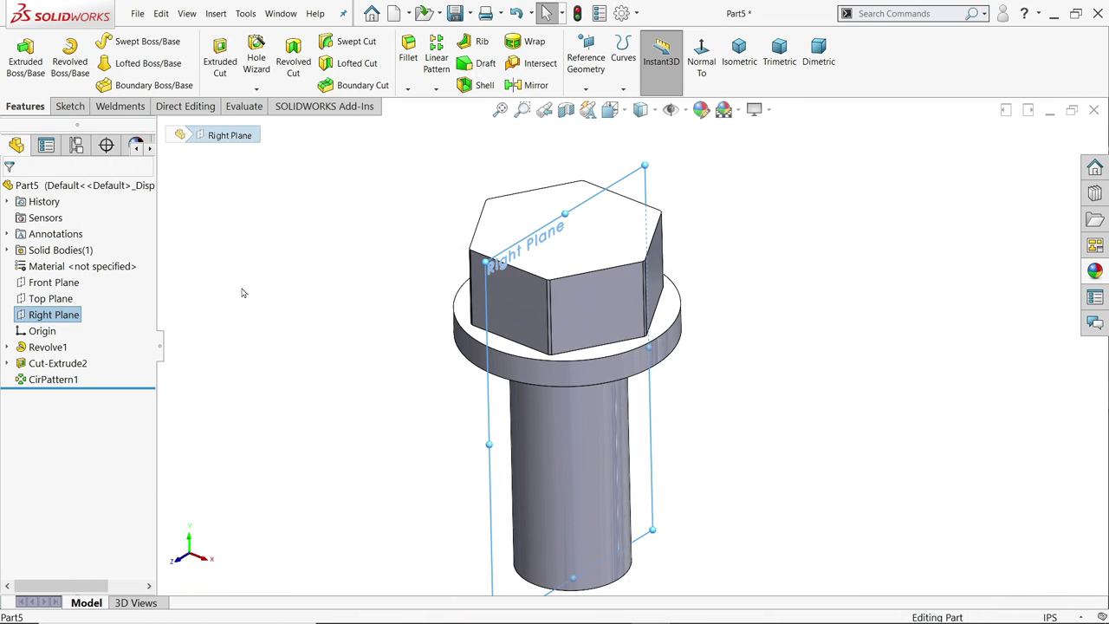
middle_click_drag(240, 290, 298, 359)
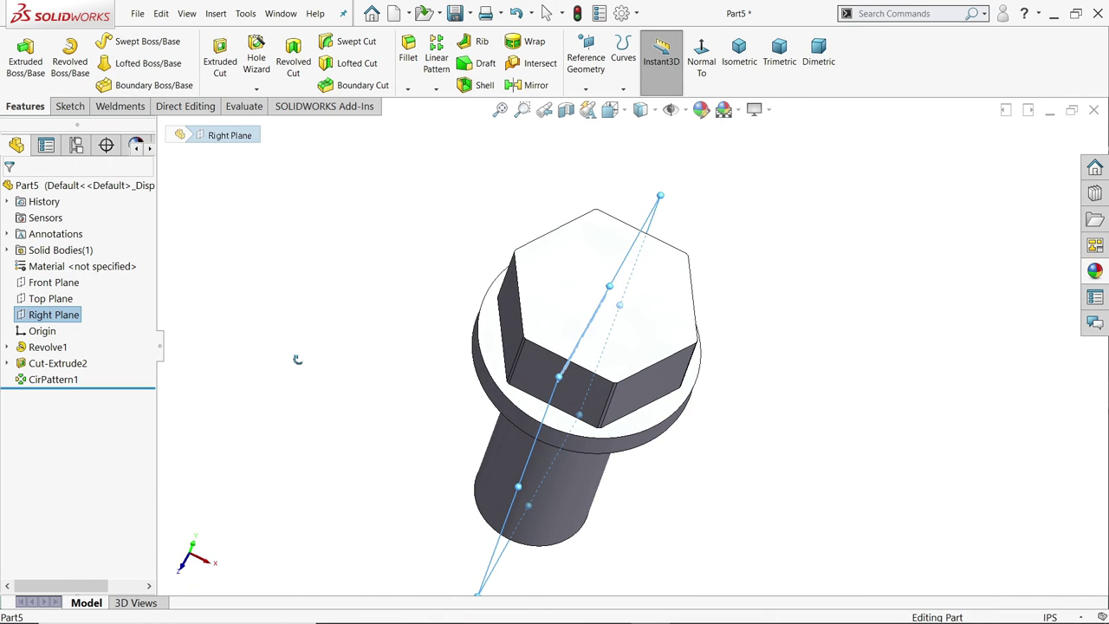
left_click(63, 287)
middle_click_drag(186, 329, 197, 274)
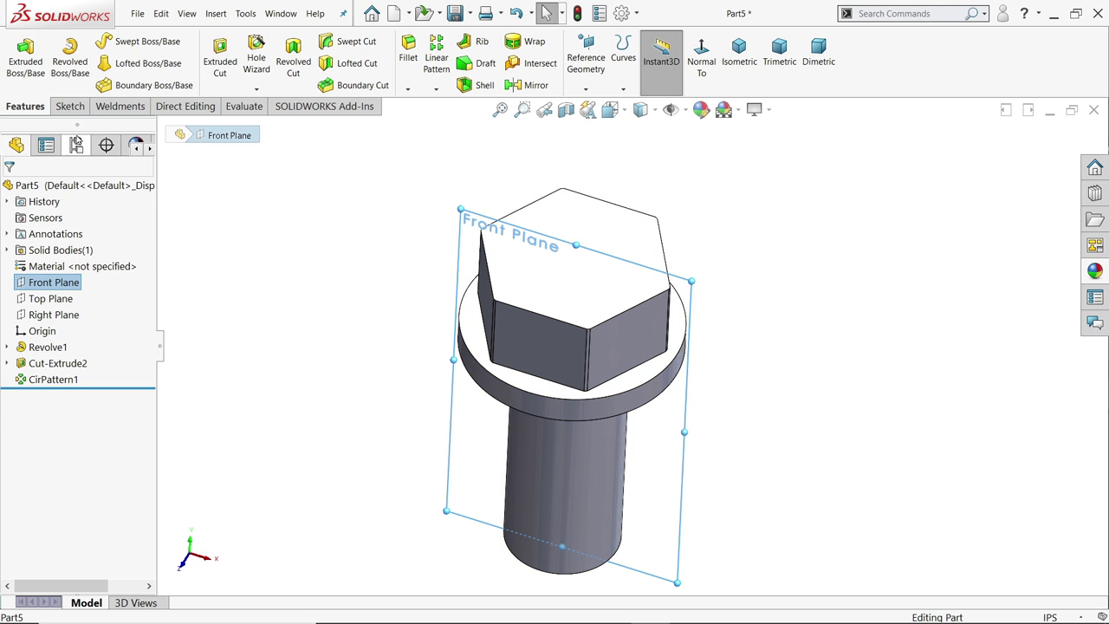
left_click(70, 106)
left_click(19, 60)
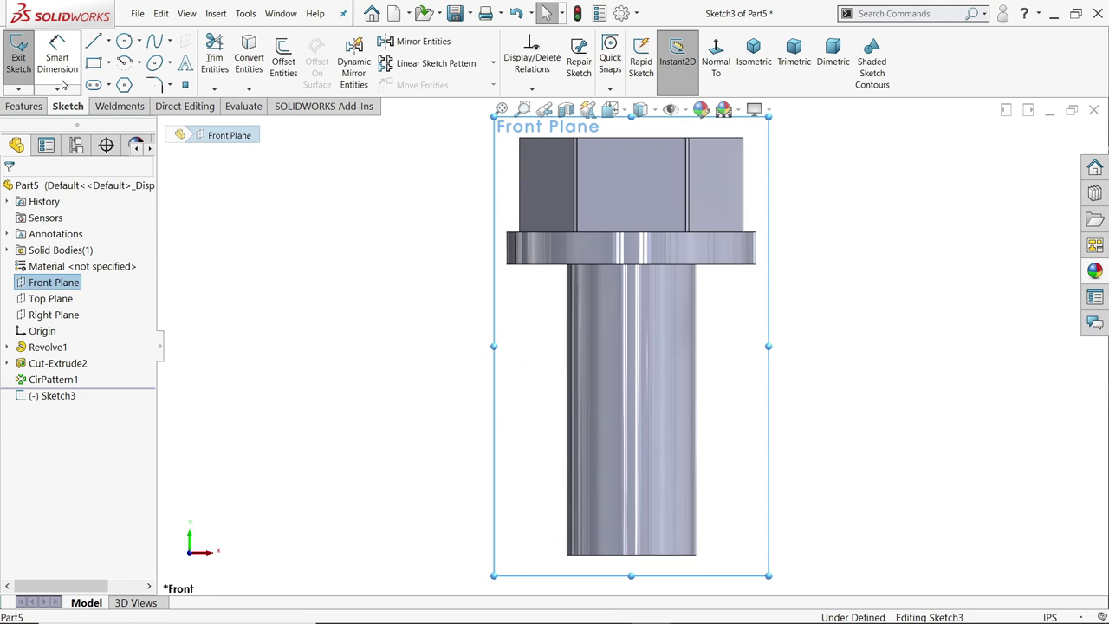
scroll(676, 231, "down", 3)
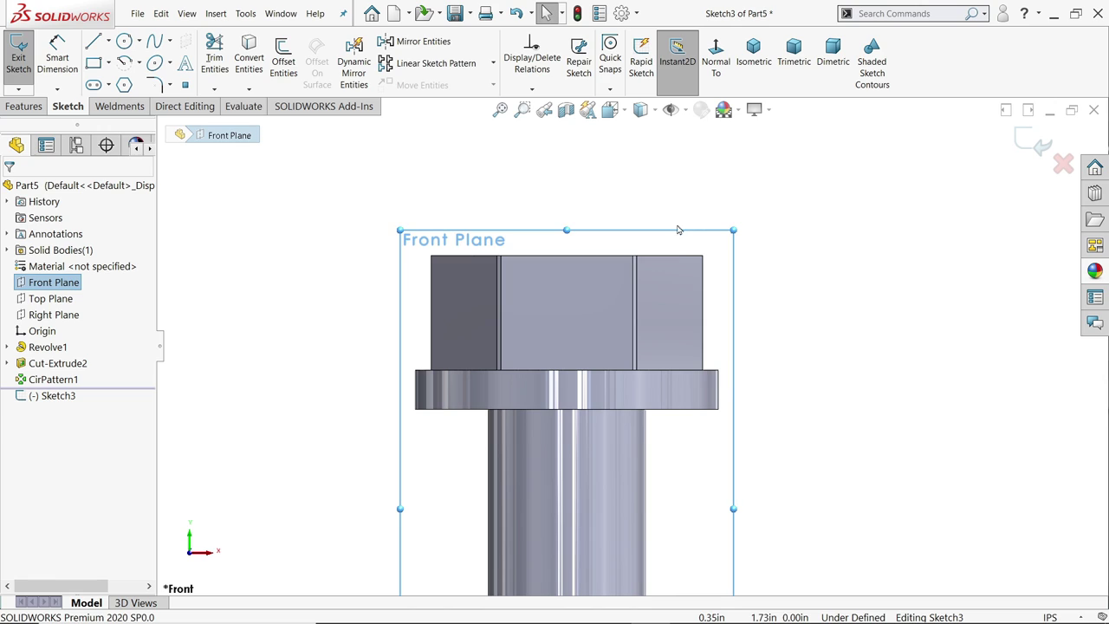
Step: Draw a vertical line and a top line on the head, making the top line collinear with its edge
left_click(95, 42)
scroll(733, 315, "down", 2)
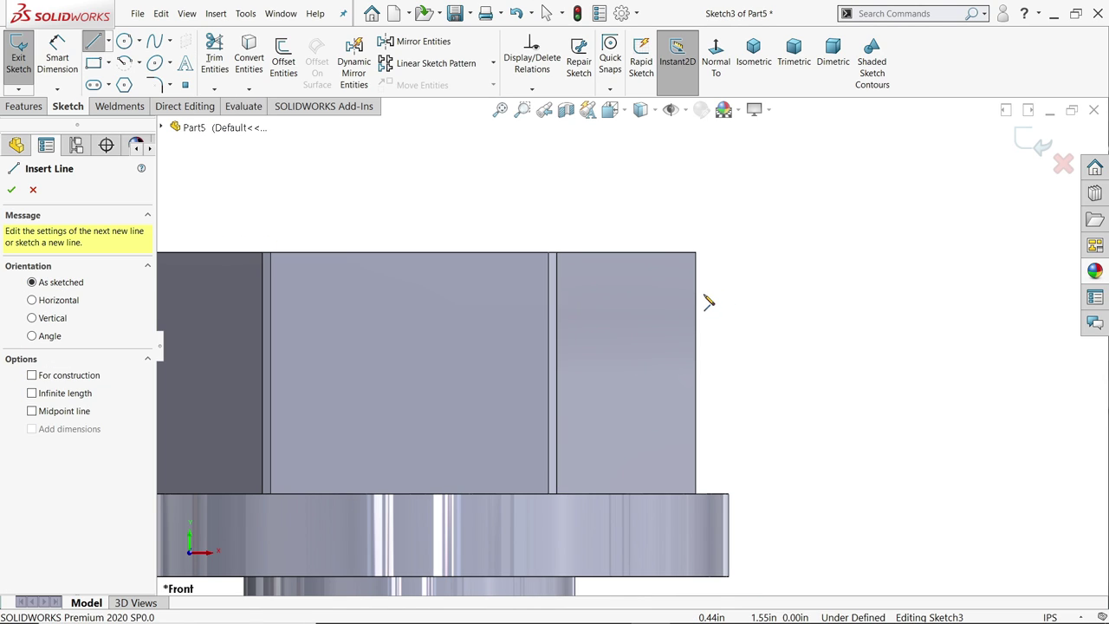
left_click(705, 295)
left_click(706, 258)
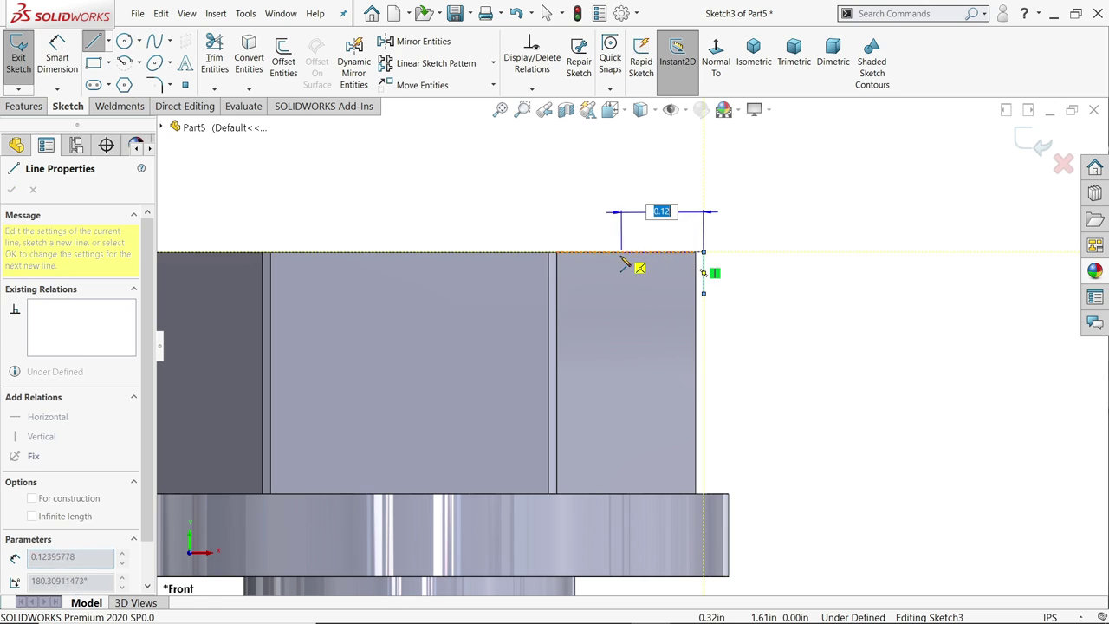
left_click(615, 251)
right_click(661, 209)
left_click(685, 211)
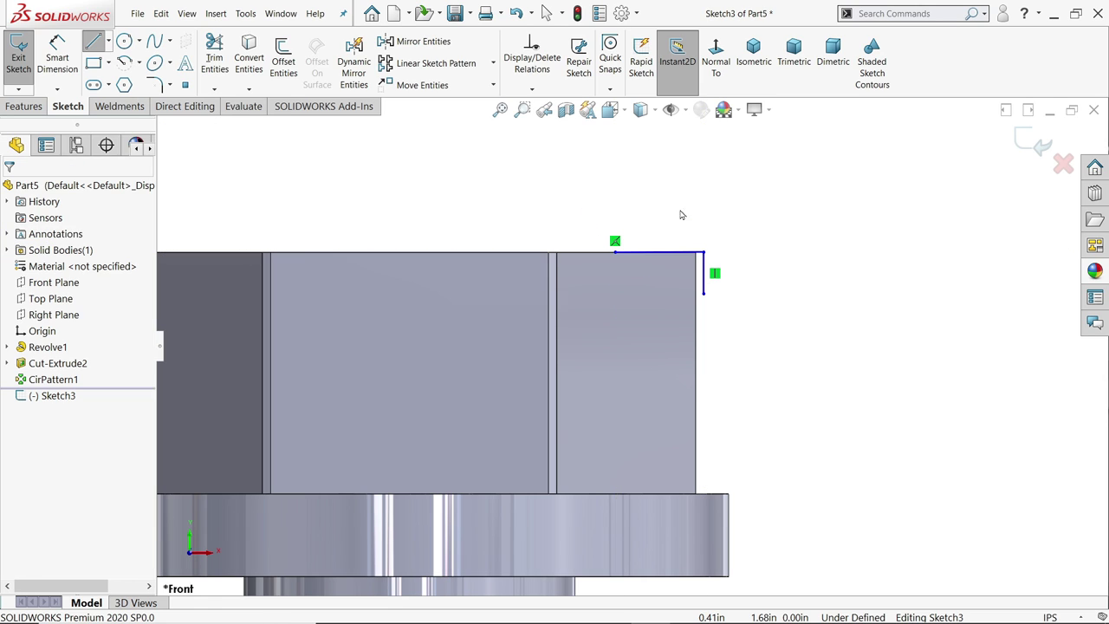
scroll(521, 269, "down", 3)
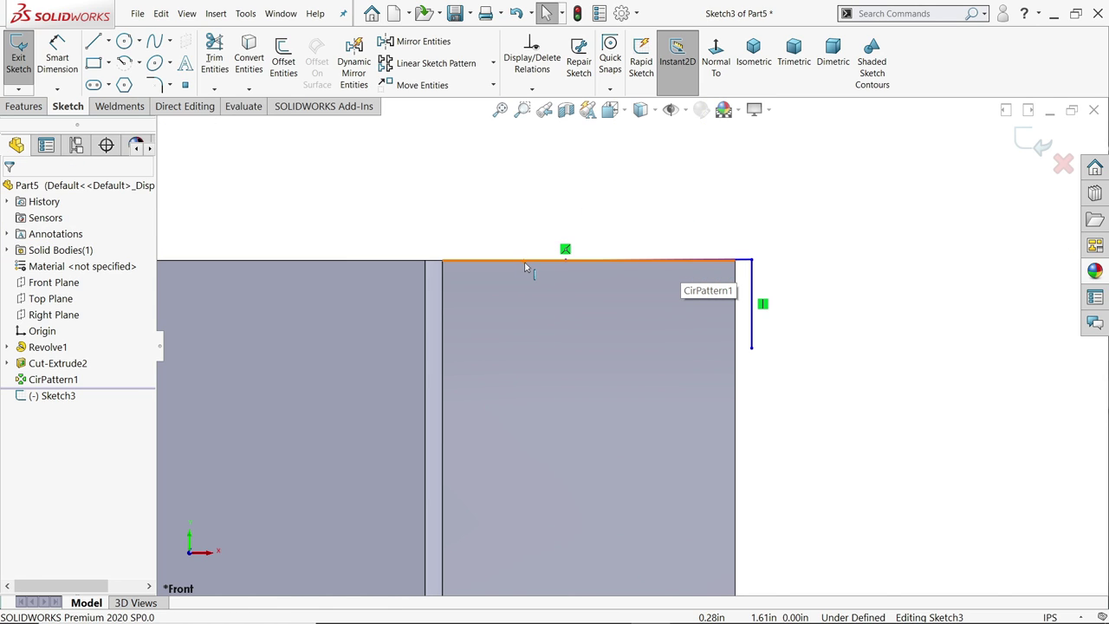
left_click(615, 264, "ctrl")
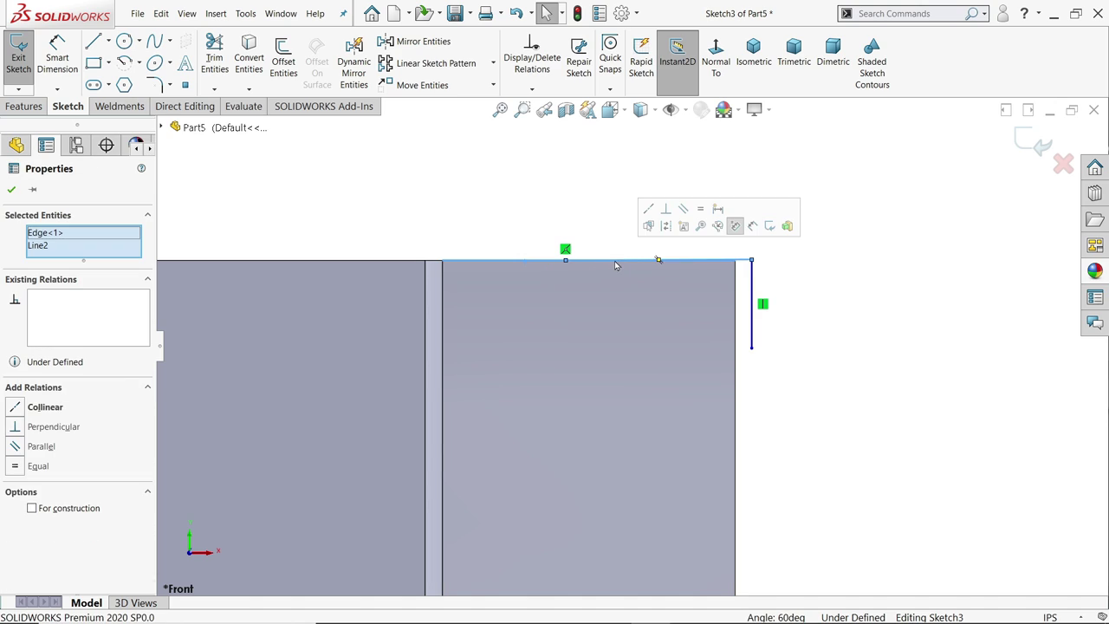
left_click(732, 224)
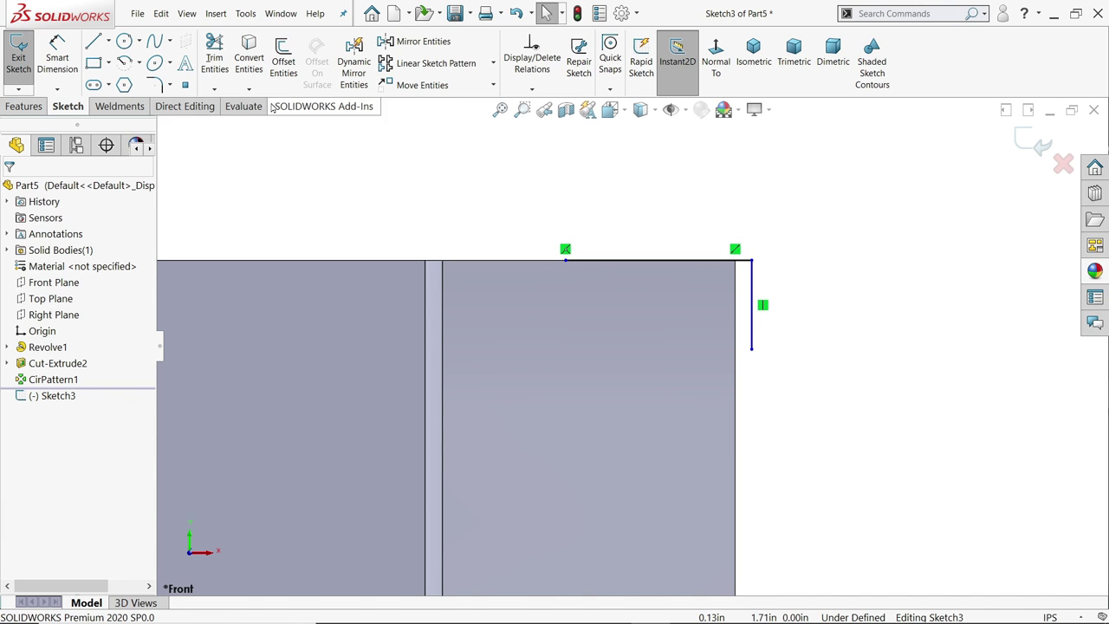
Step: Close the corner with a three-point arc made tangent to the head's top edge
left_click(138, 70)
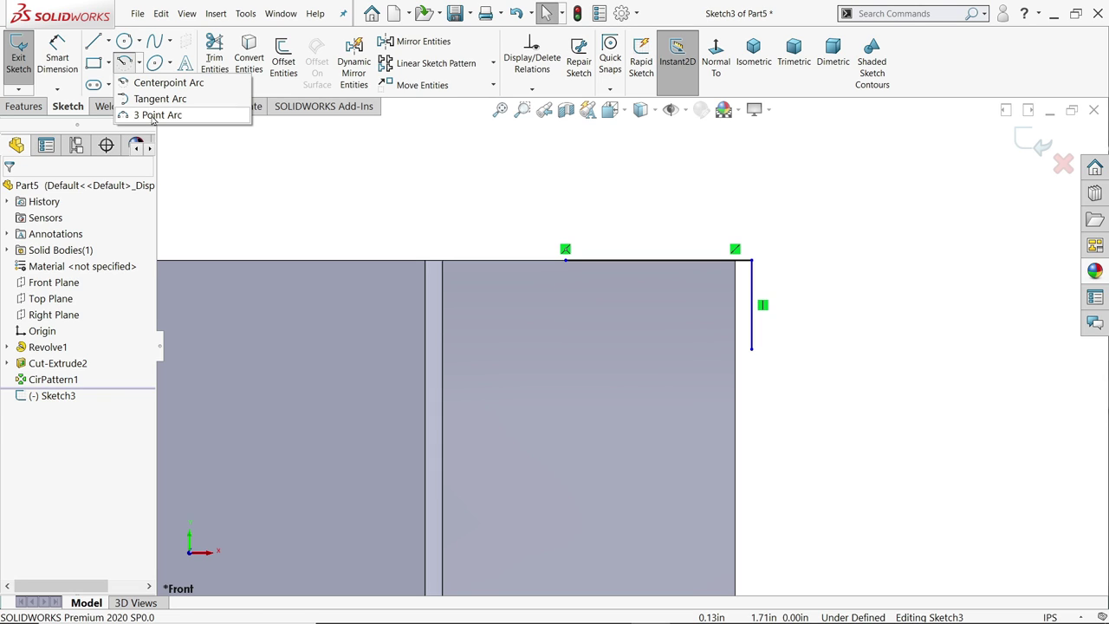
left_click(156, 115)
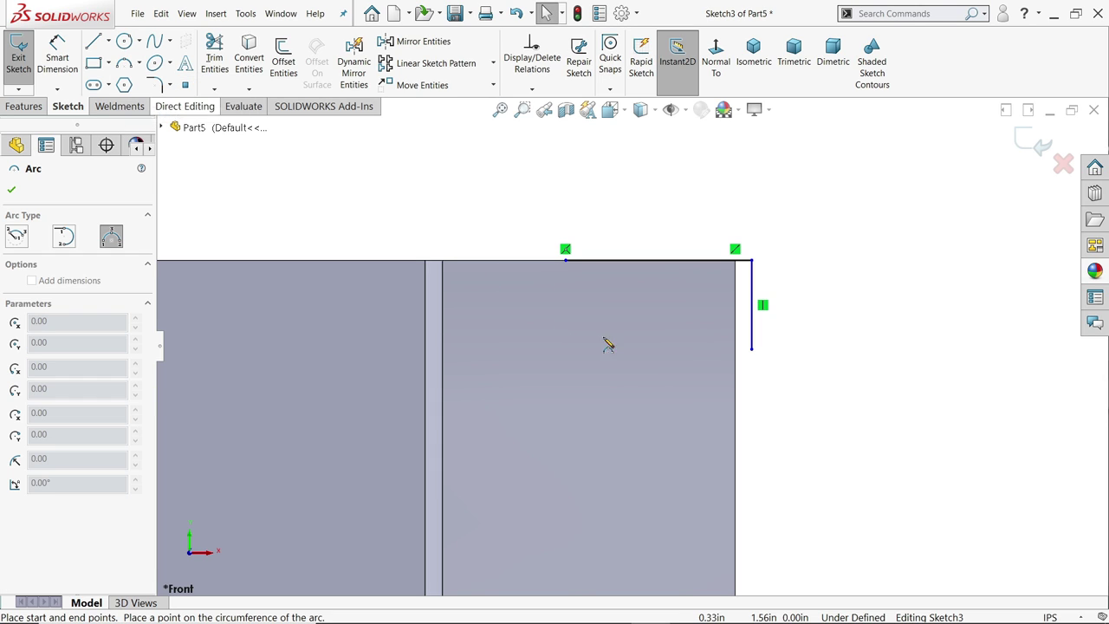
left_click(751, 350)
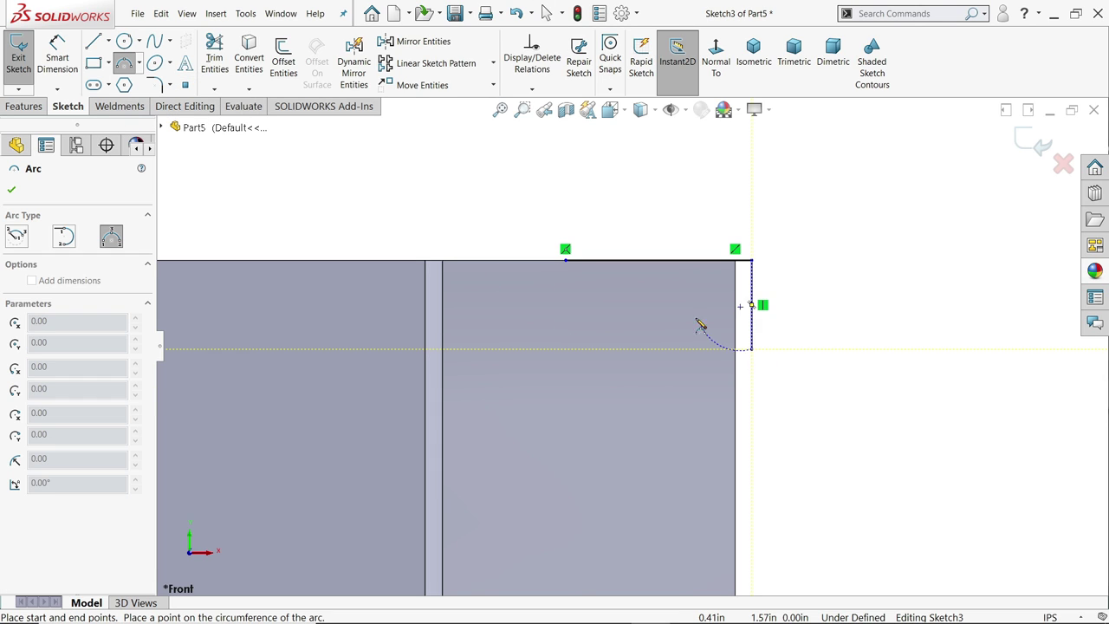
left_click(566, 260)
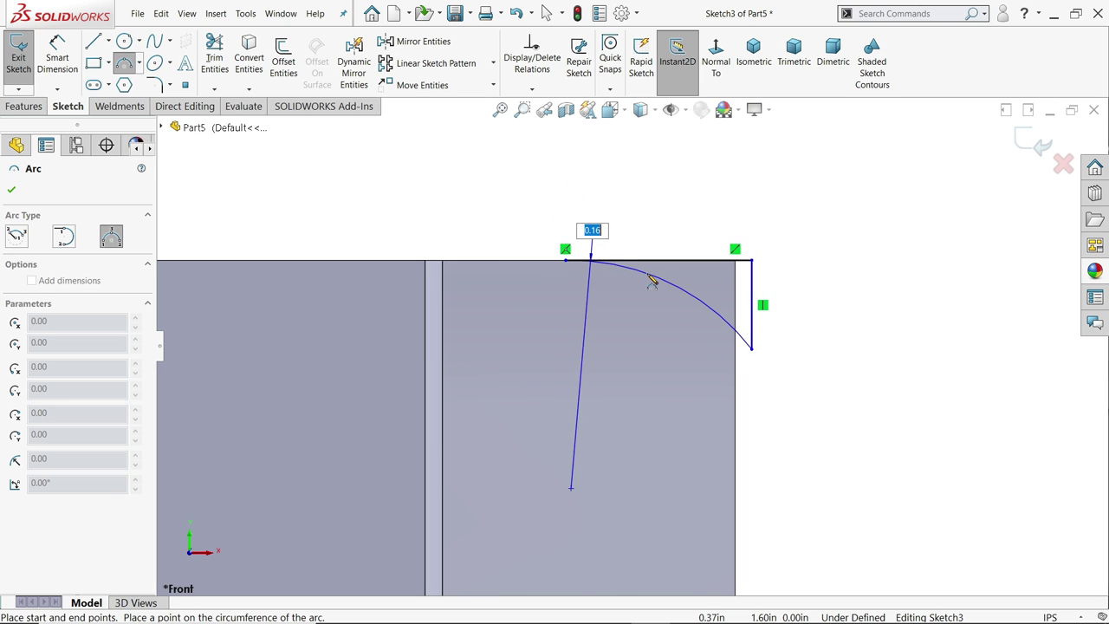
left_click(669, 282)
right_click(667, 211)
left_click(707, 223)
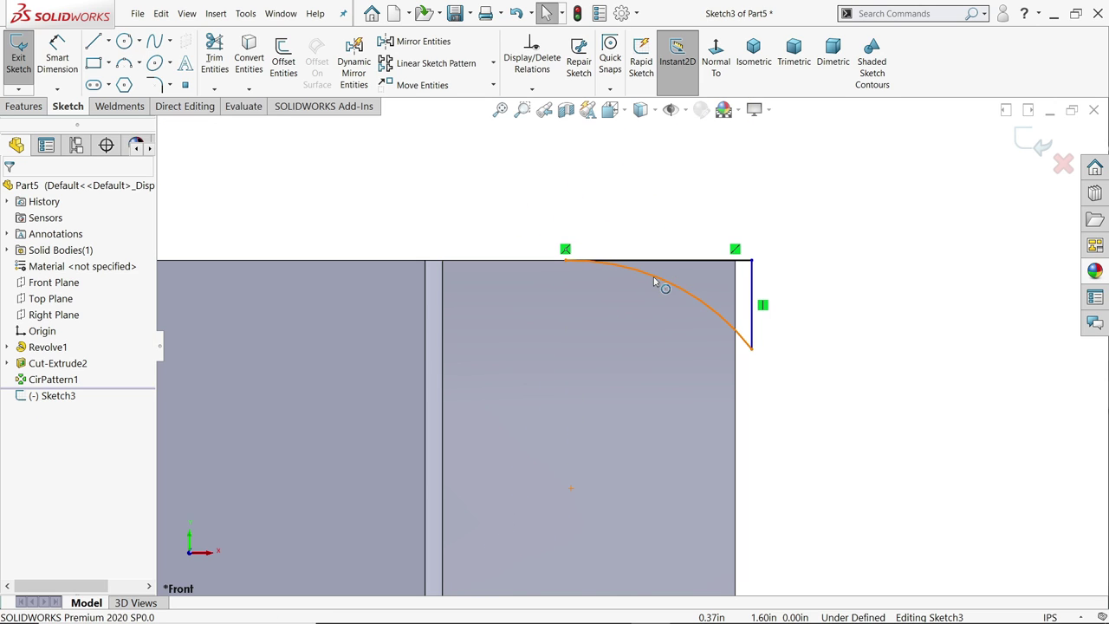
left_click(649, 281)
left_click(520, 263, "ctrl")
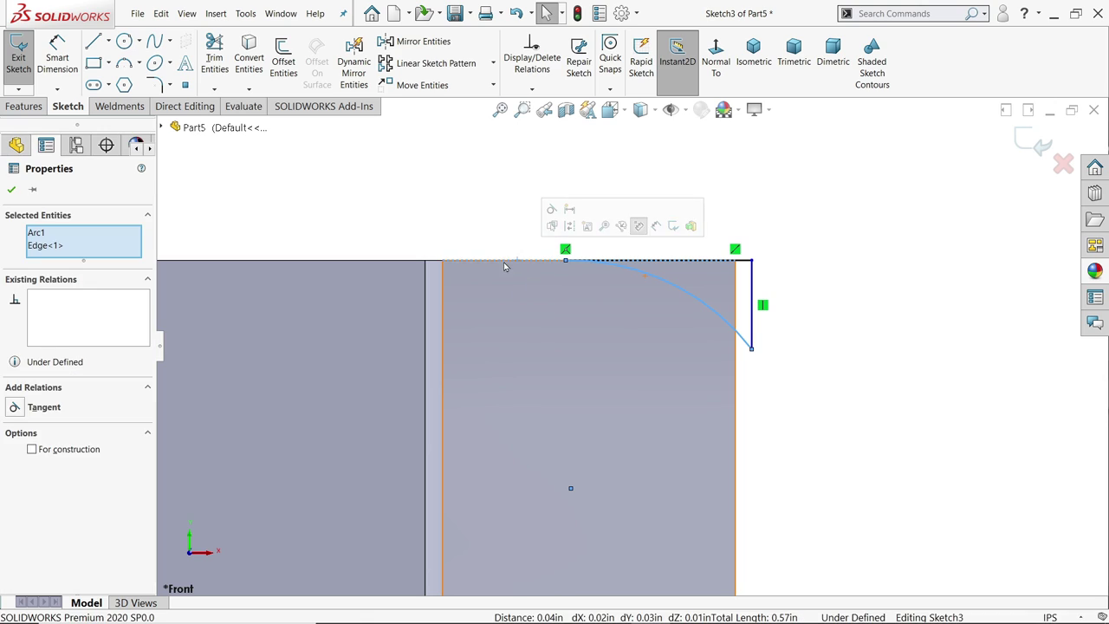
left_click(552, 224)
left_click(460, 205)
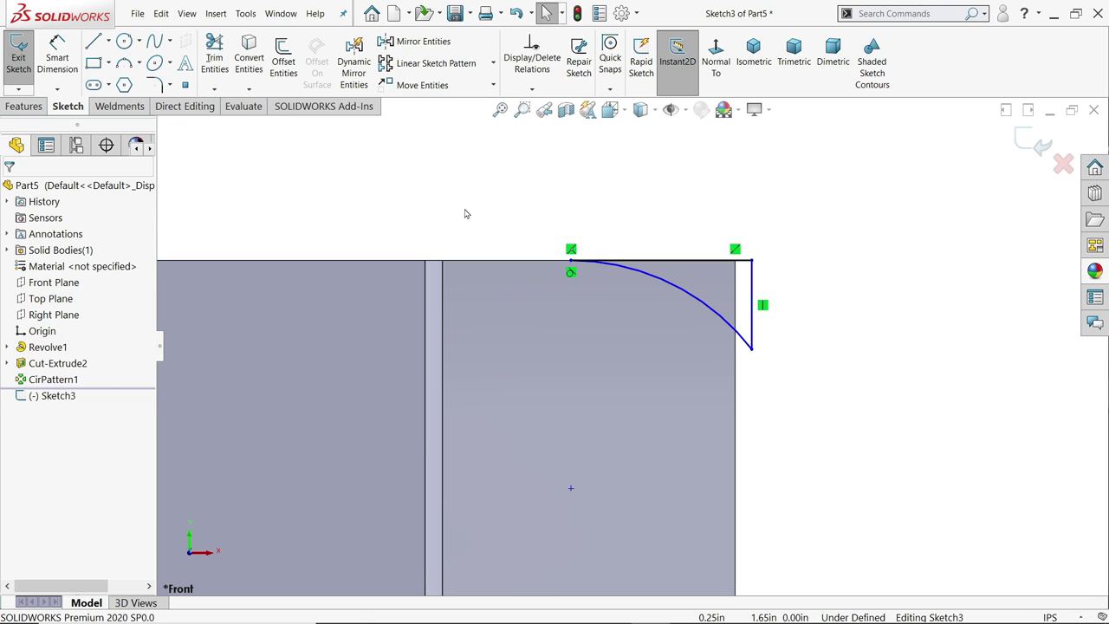
left_click(109, 43)
left_click(124, 76)
Step: Draw a vertical centerline from the flange's bottom edge up past the top of the head
key("z")
key("z")
key("z")
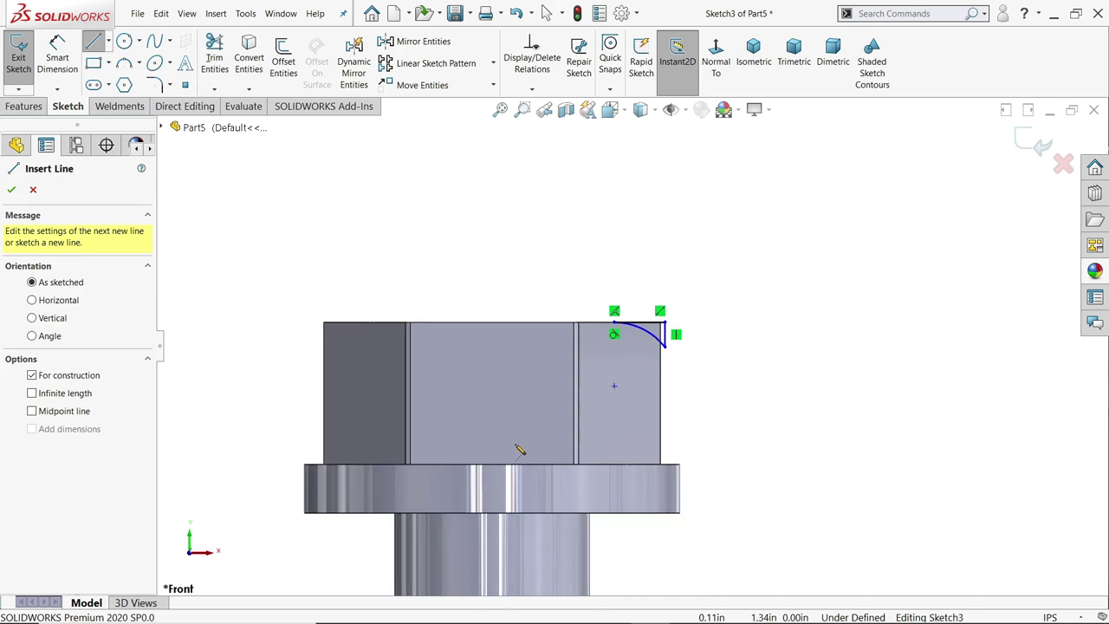
key("z")
left_click(515, 485)
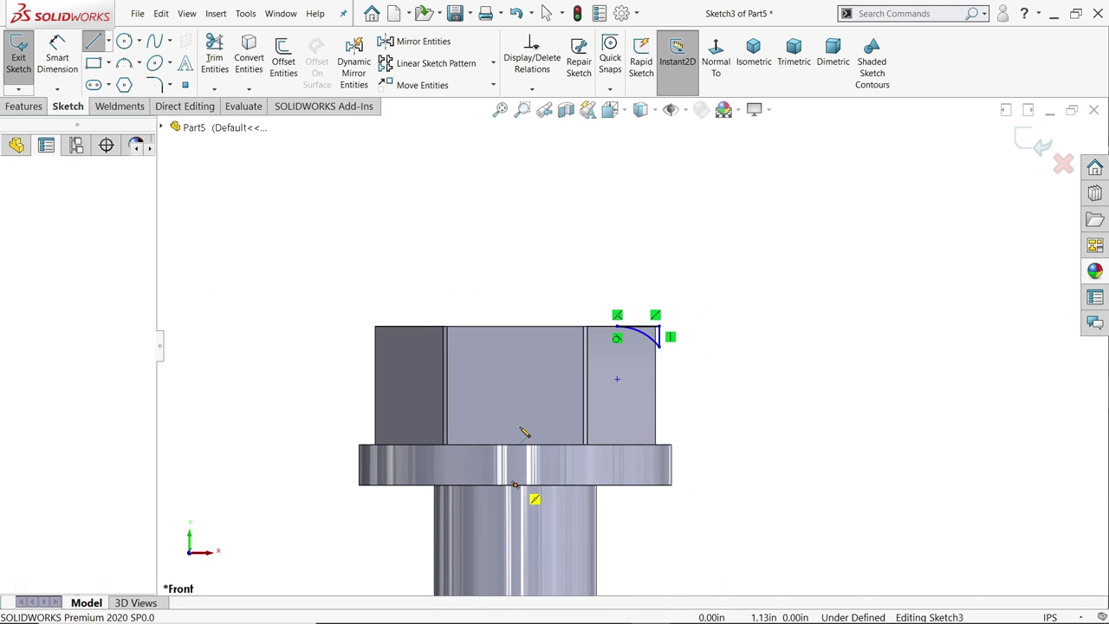
left_click(515, 280)
right_click(579, 205)
left_click(607, 254)
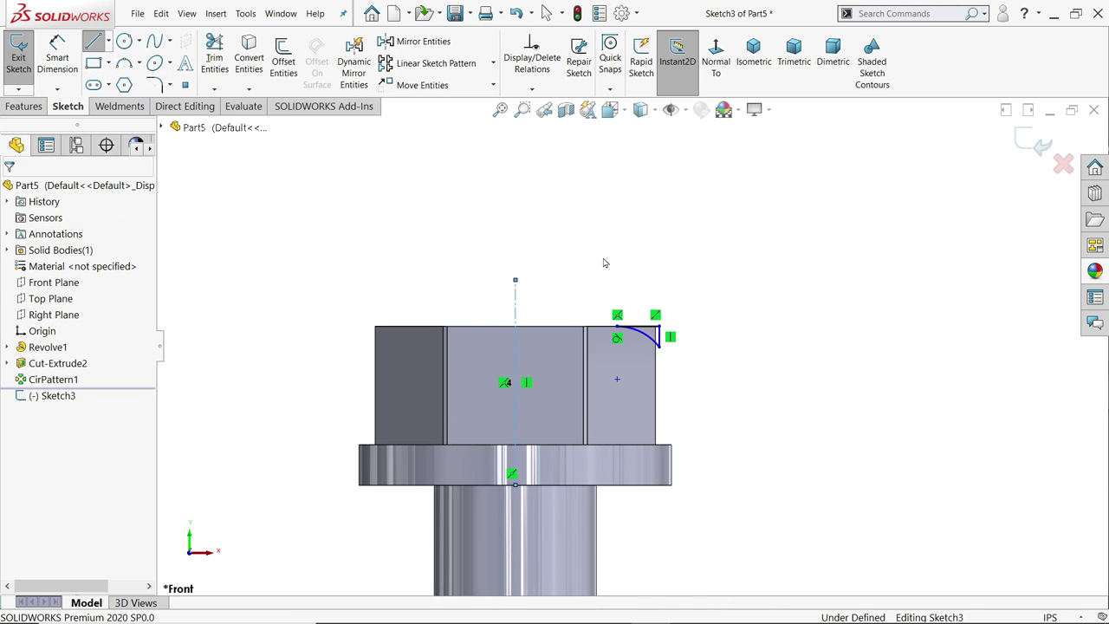
scroll(555, 329, "down", 3)
Step: Dimension the outer and inner diameters about the centerline as 0.88 and 0.685
left_click(57, 57)
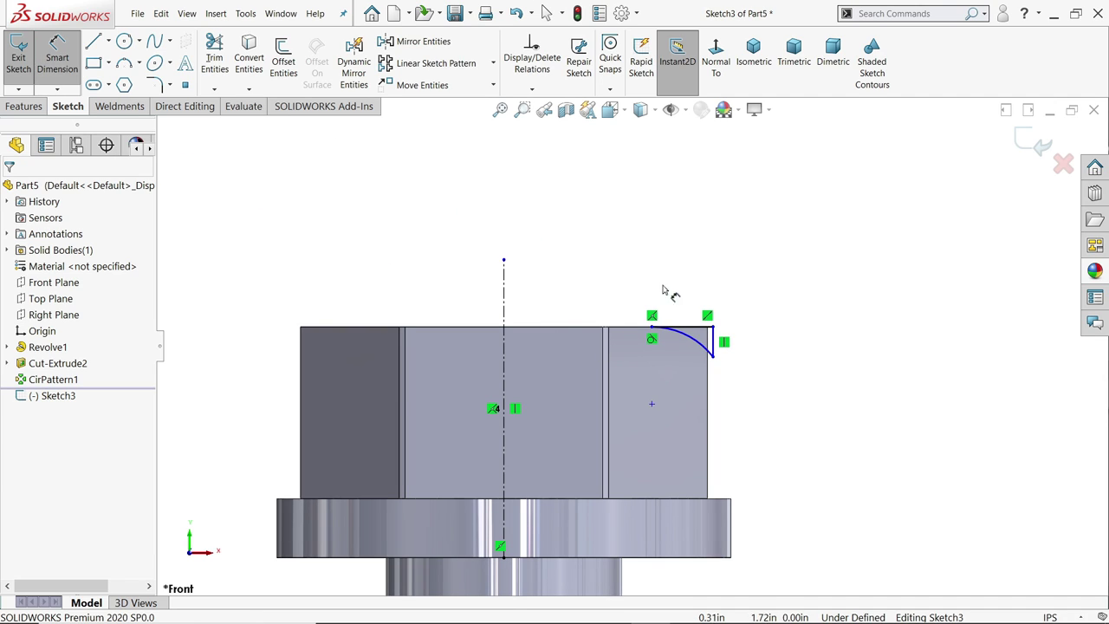
left_click(713, 342)
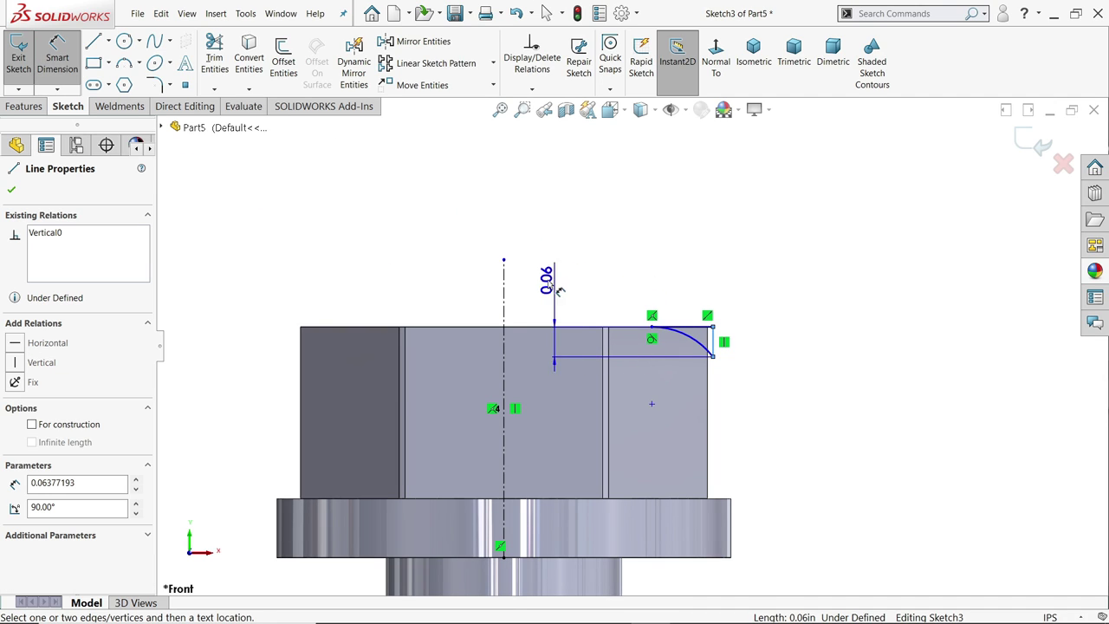
left_click(504, 288)
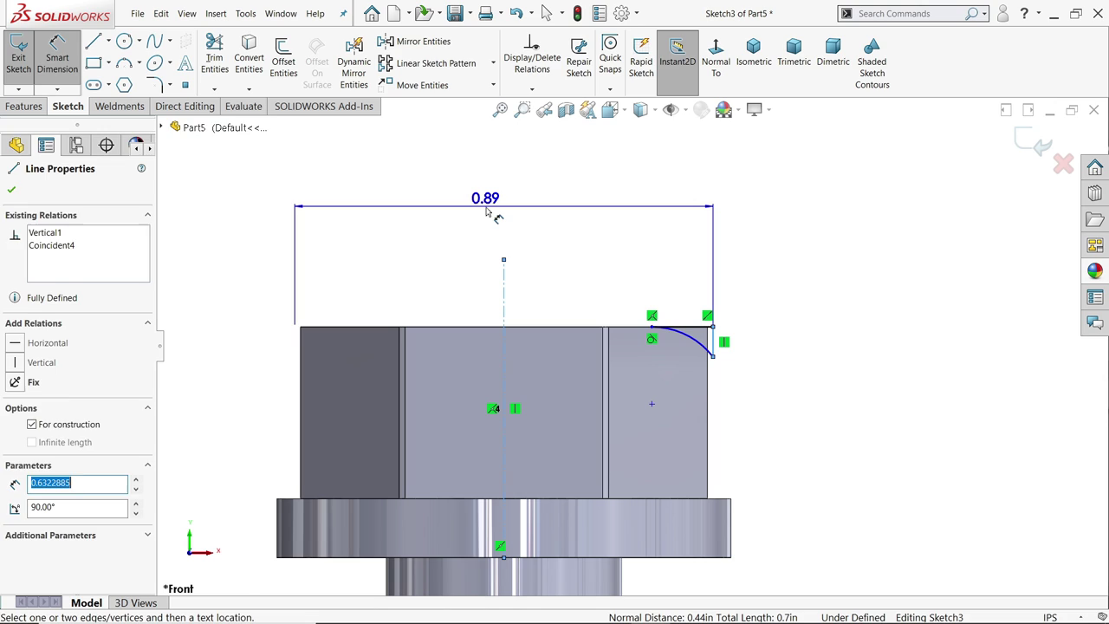
left_click(488, 213)
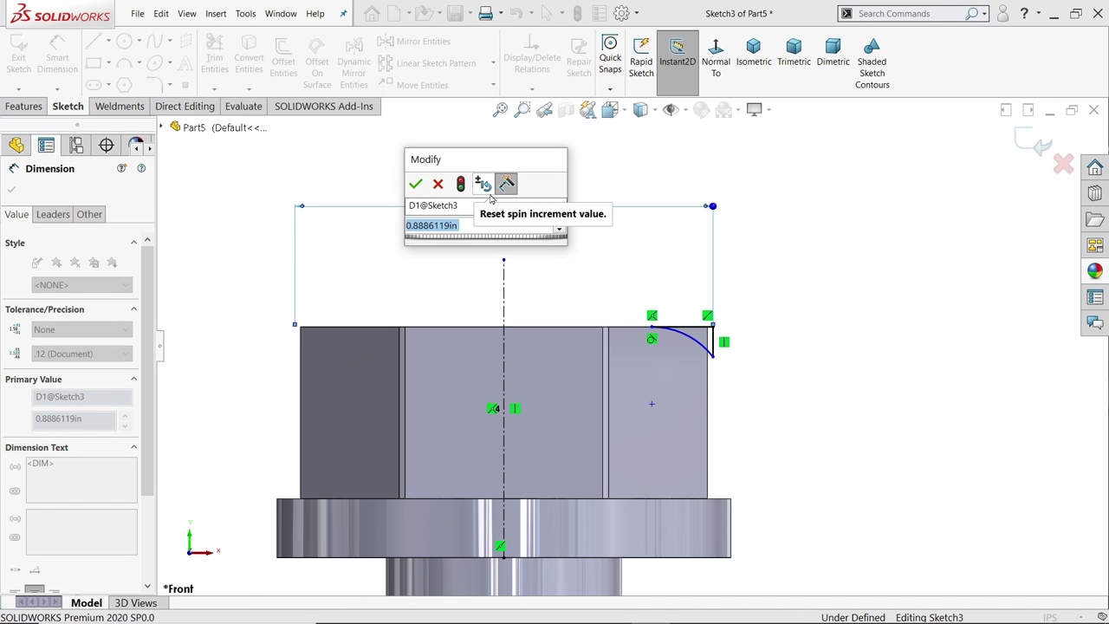
type("0.88")
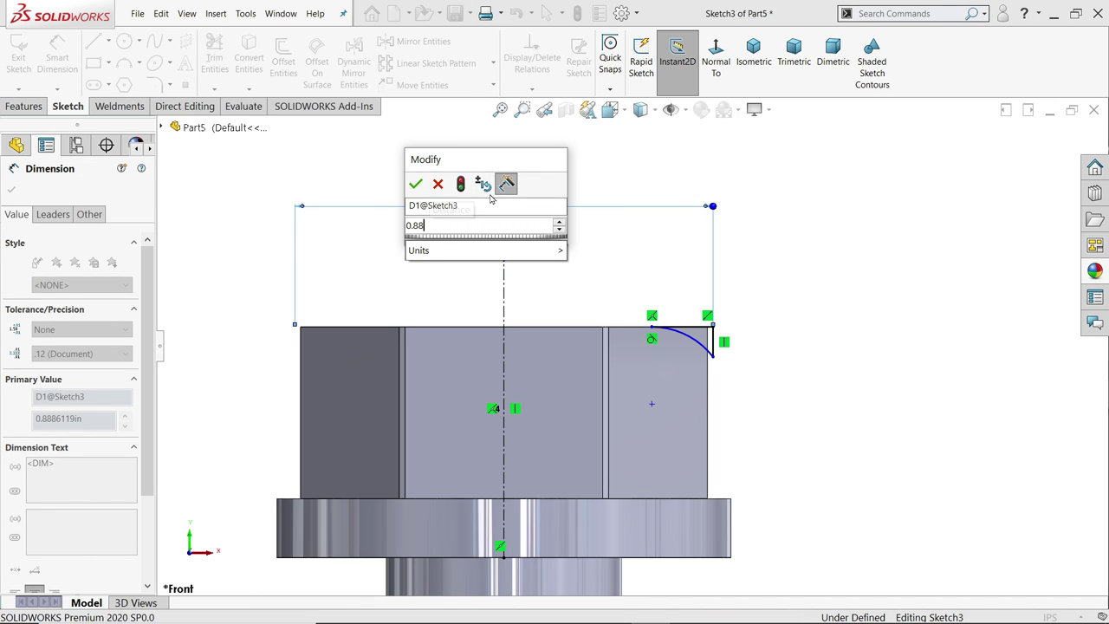
key("Return")
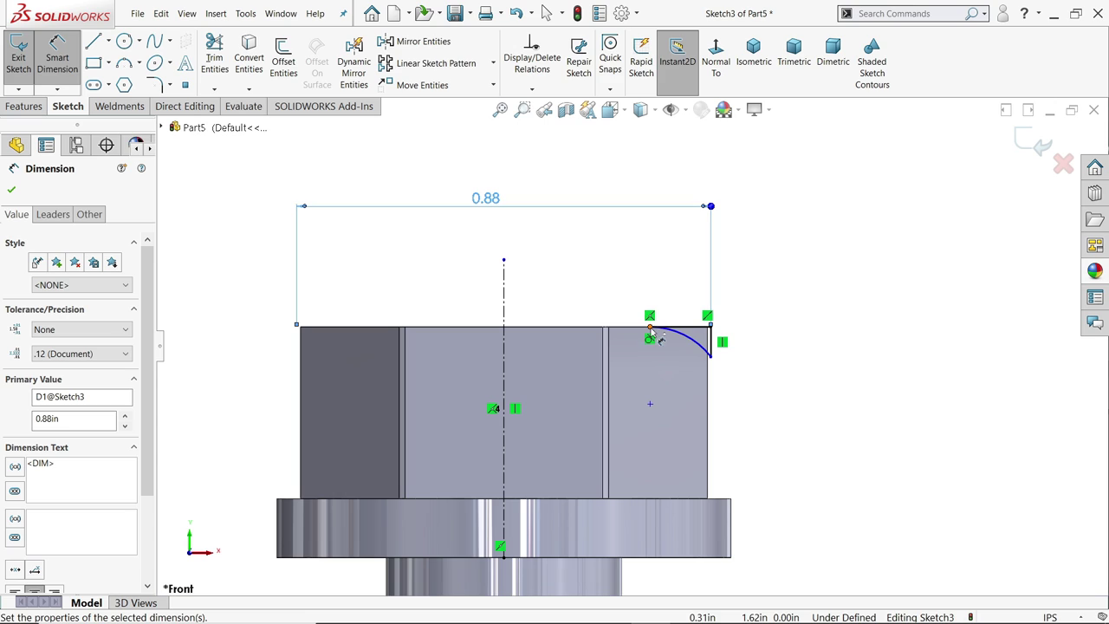
left_click(651, 332)
left_click(554, 245)
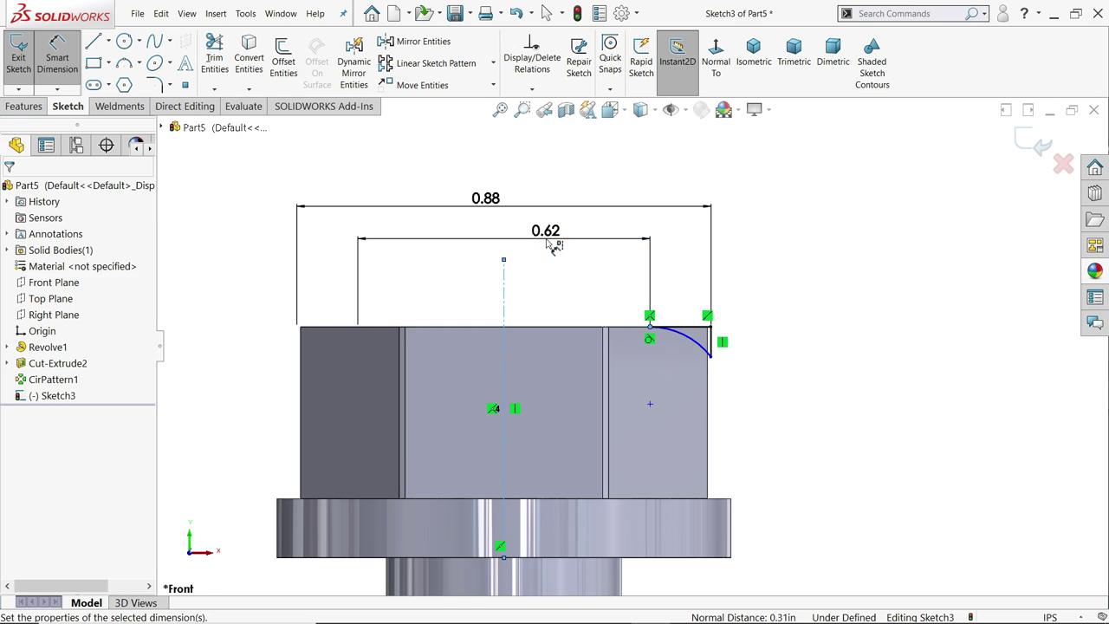
type("0.685")
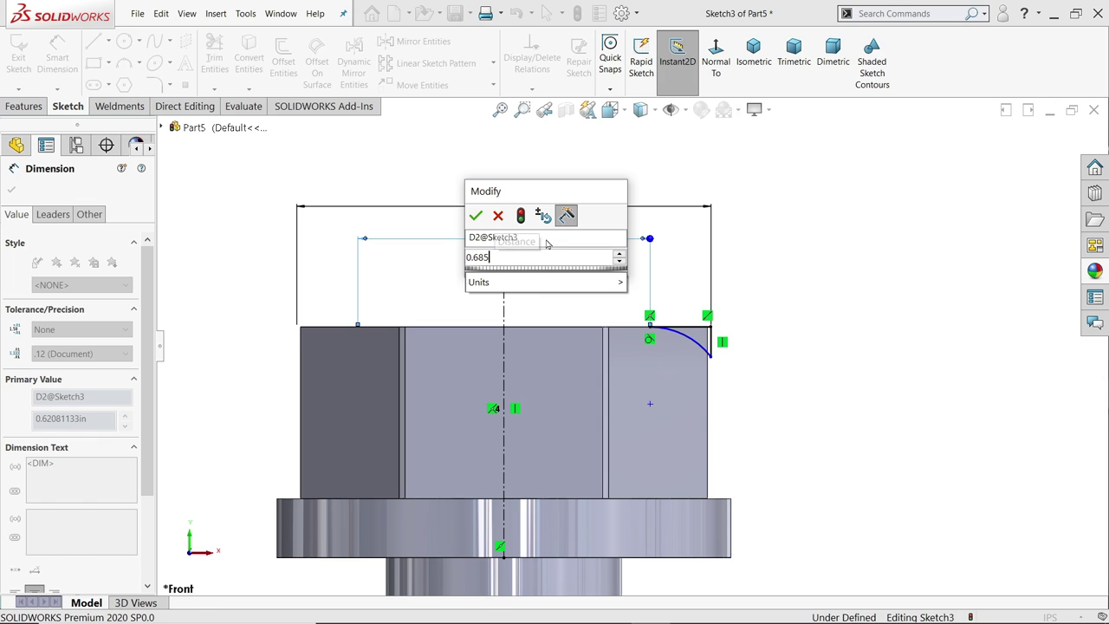
key("Escape")
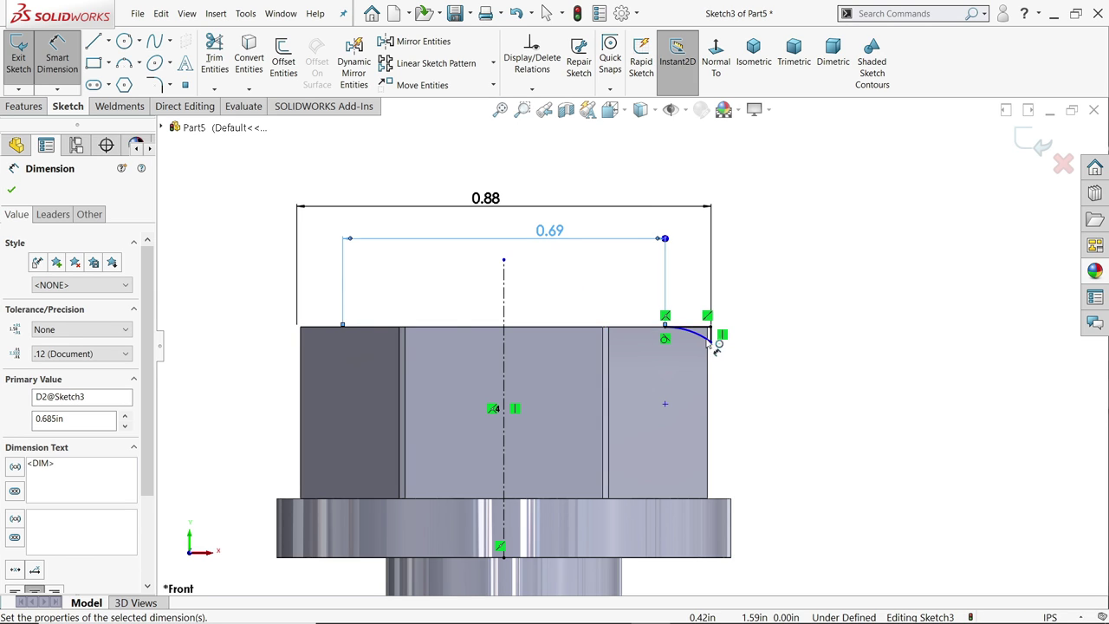
Step: Give the short vertical line a 0.06 height dimension
scroll(715, 339, "down", 3)
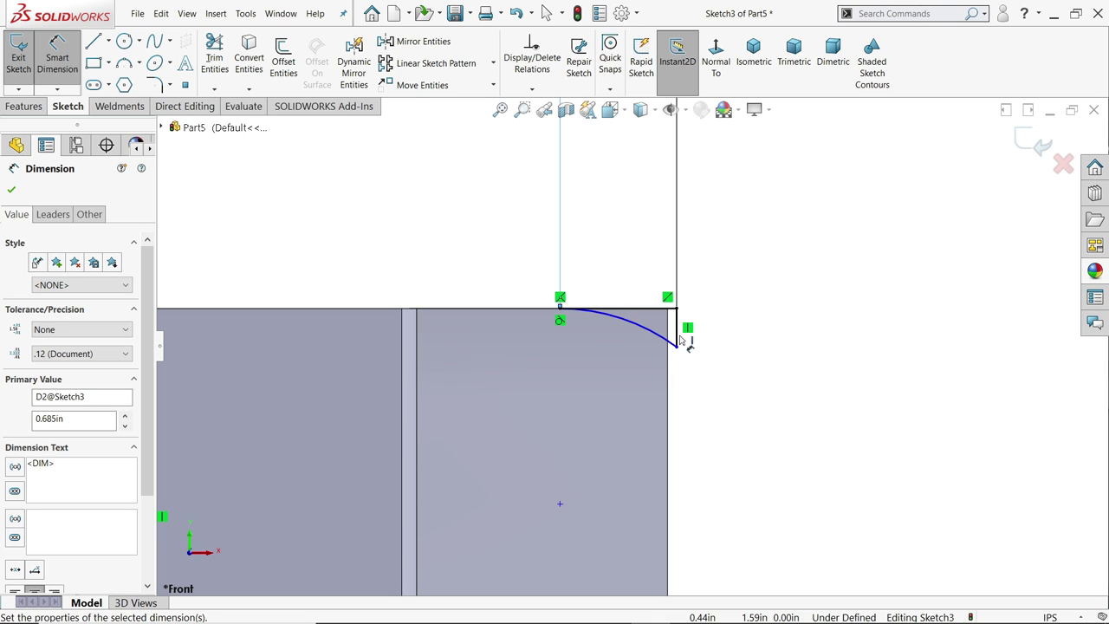
left_click(683, 338)
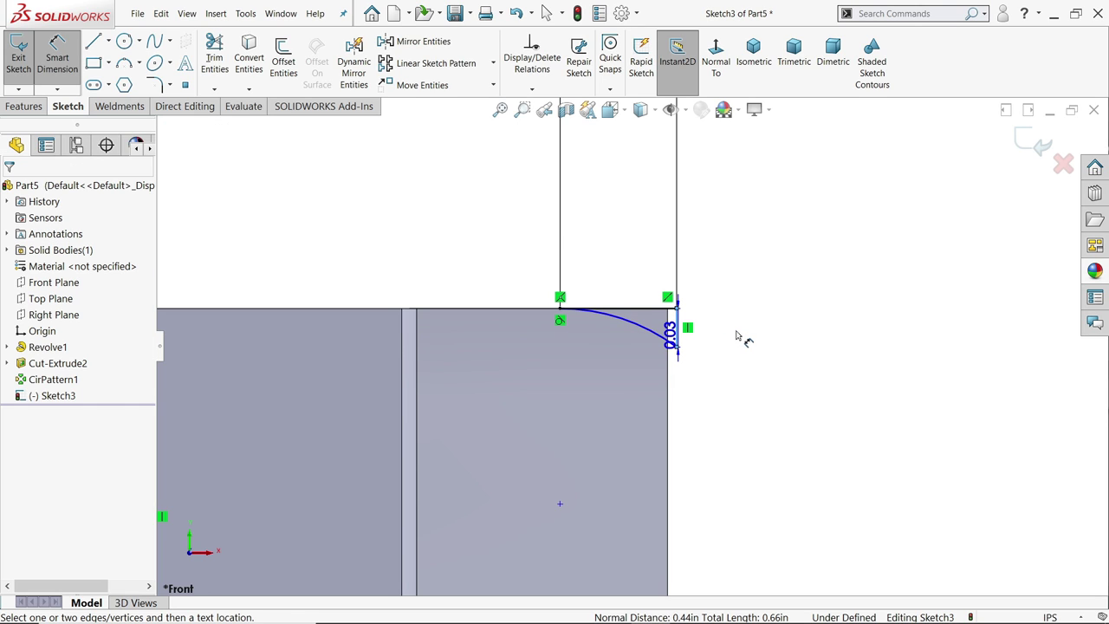
left_click(764, 327)
type("0.06")
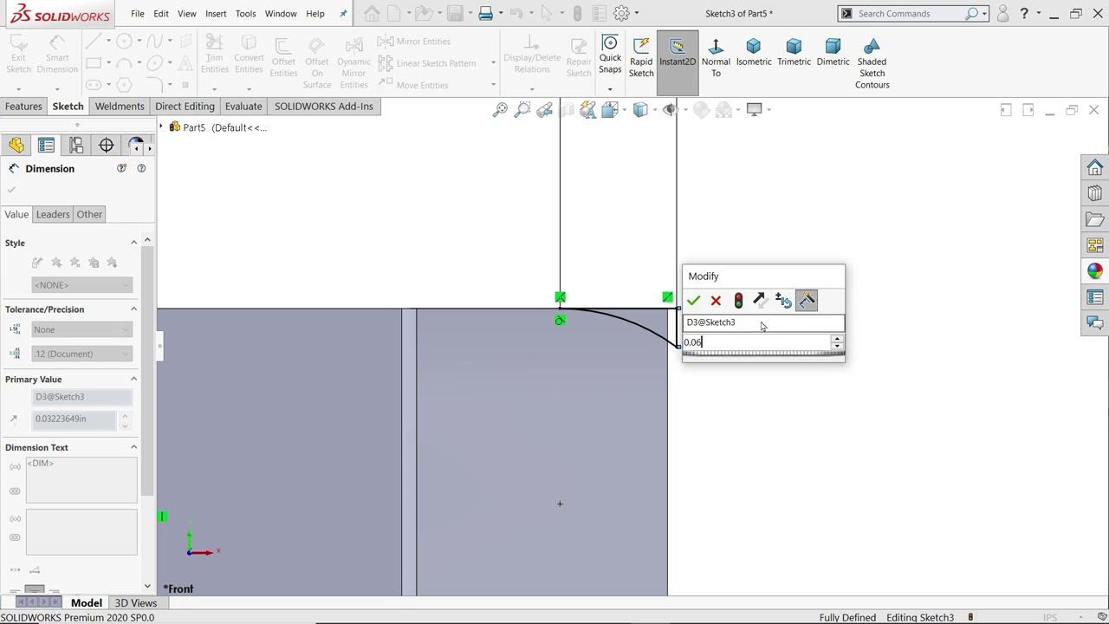
key("Return")
Step: Revolve-cut the corner profile 360° around Line4 to chamfer the hex head's top rim
key("f")
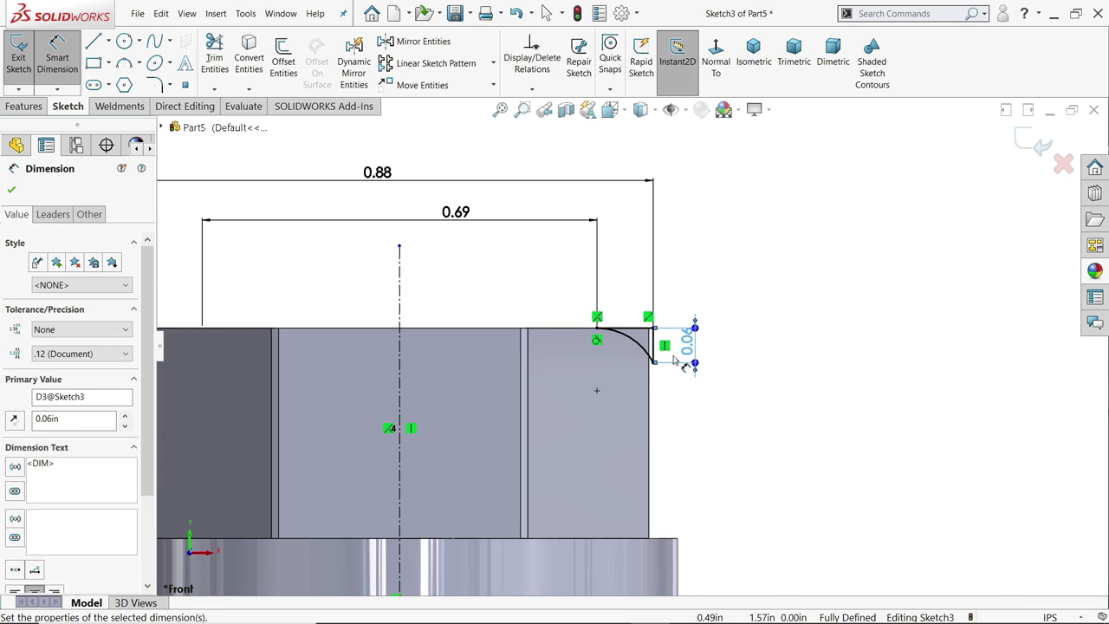
left_click(24, 106)
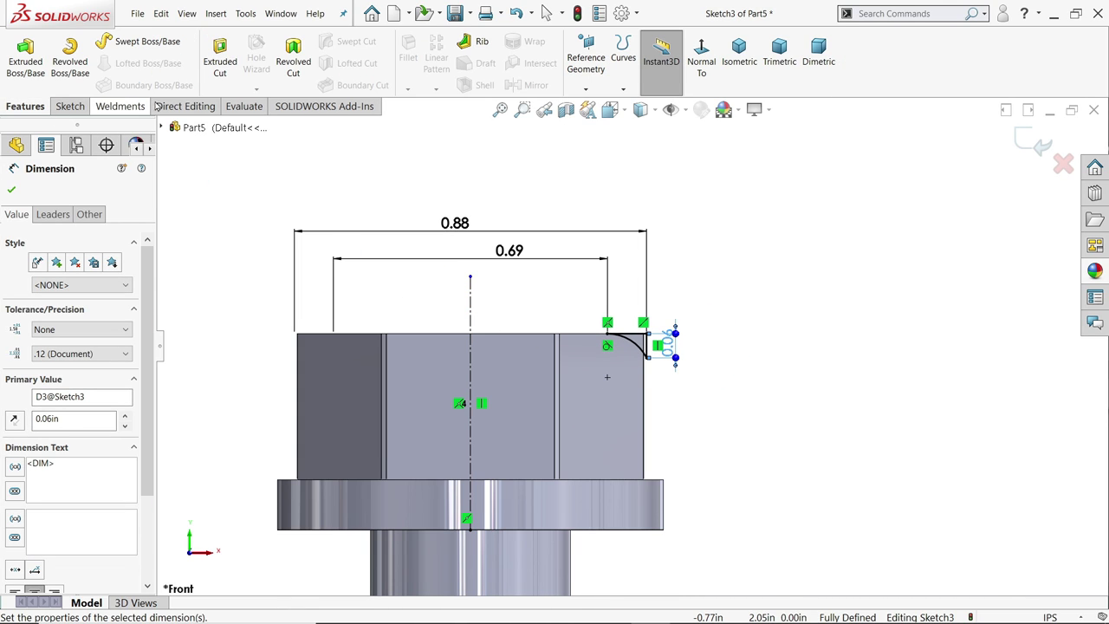
left_click(293, 71)
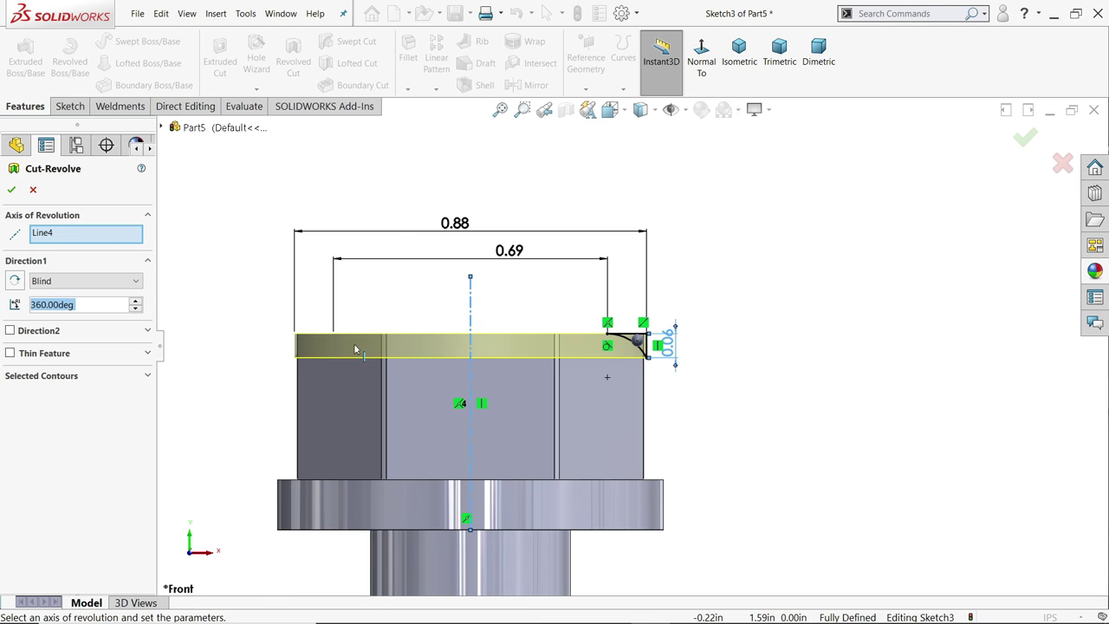
middle_click_drag(384, 303, 536, 294)
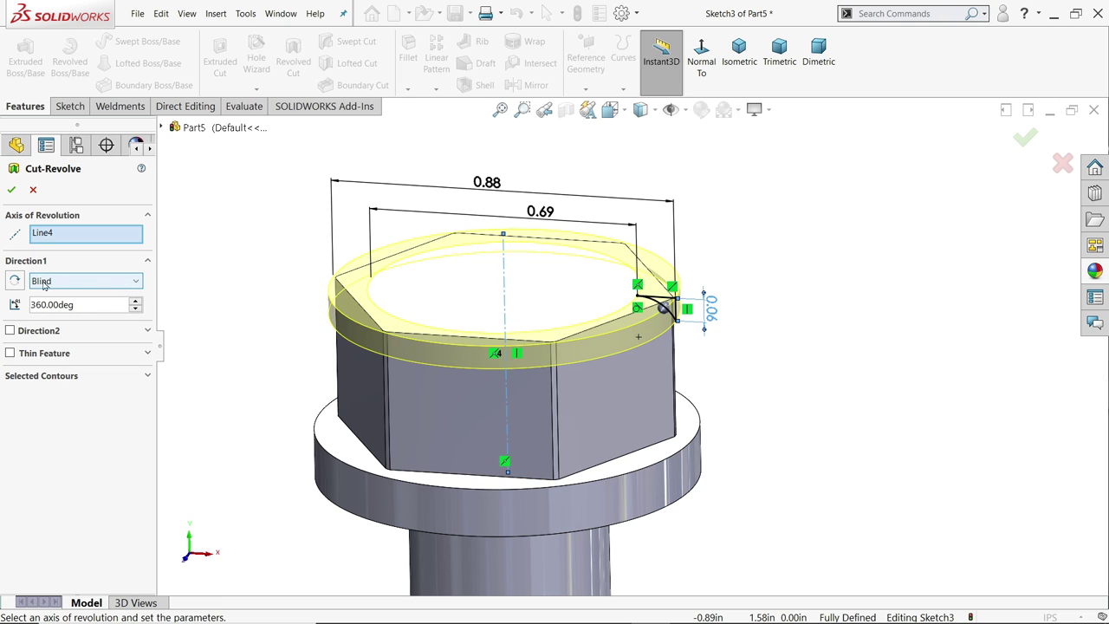
left_click(13, 191)
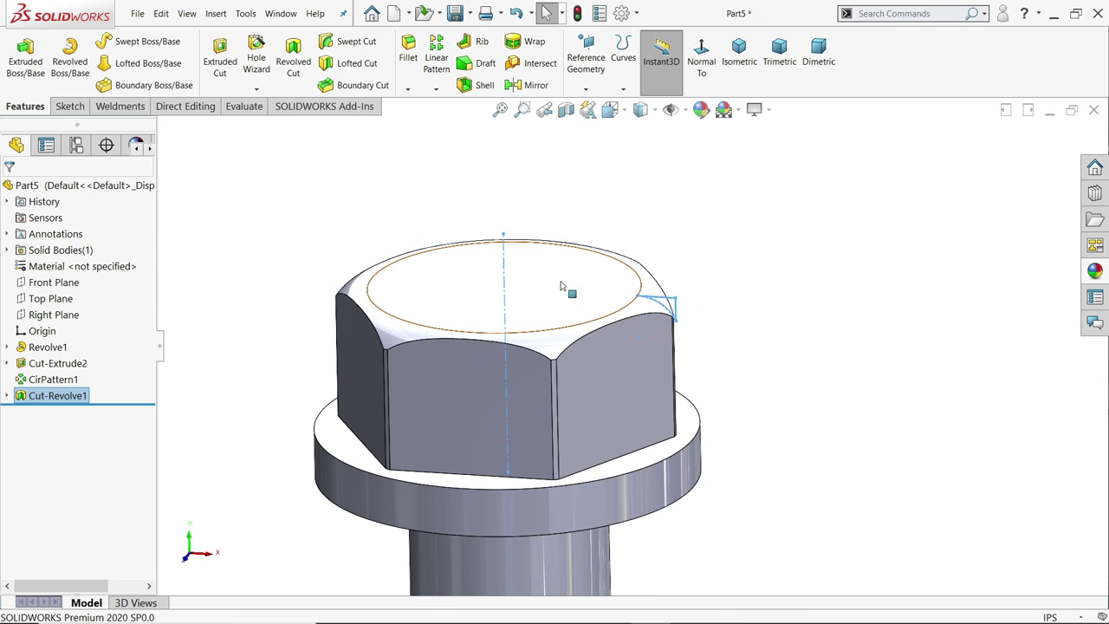
Step: Chamfer the shank's bottom circular edge at 0.0458 in × 45°
scroll(756, 237, "up", 5)
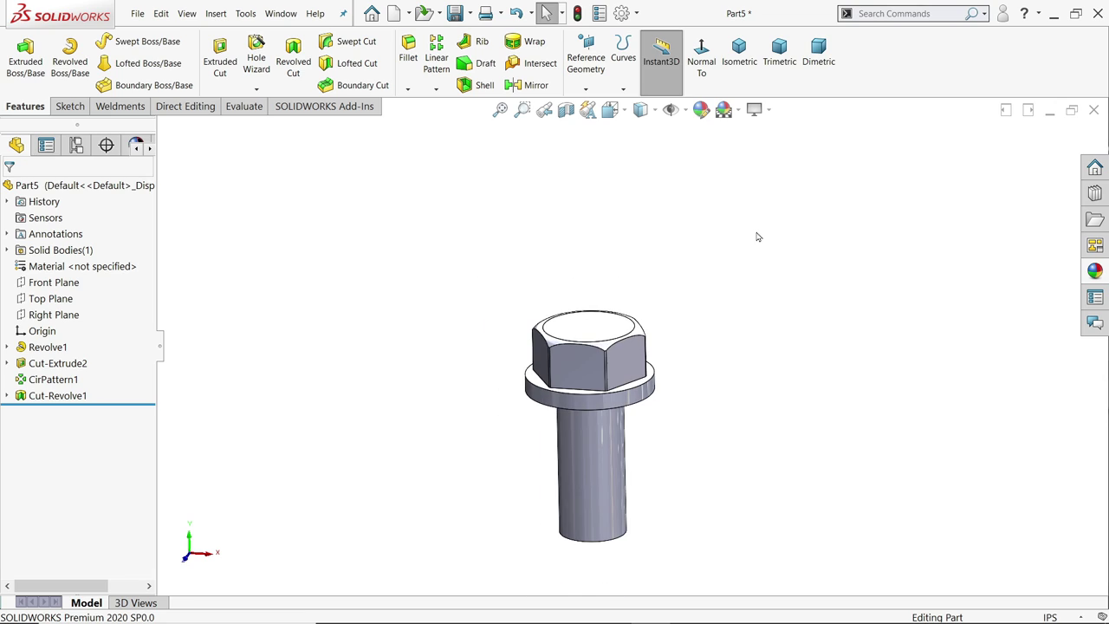
left_click(407, 89)
left_click(421, 119)
scroll(619, 539, "down", 3)
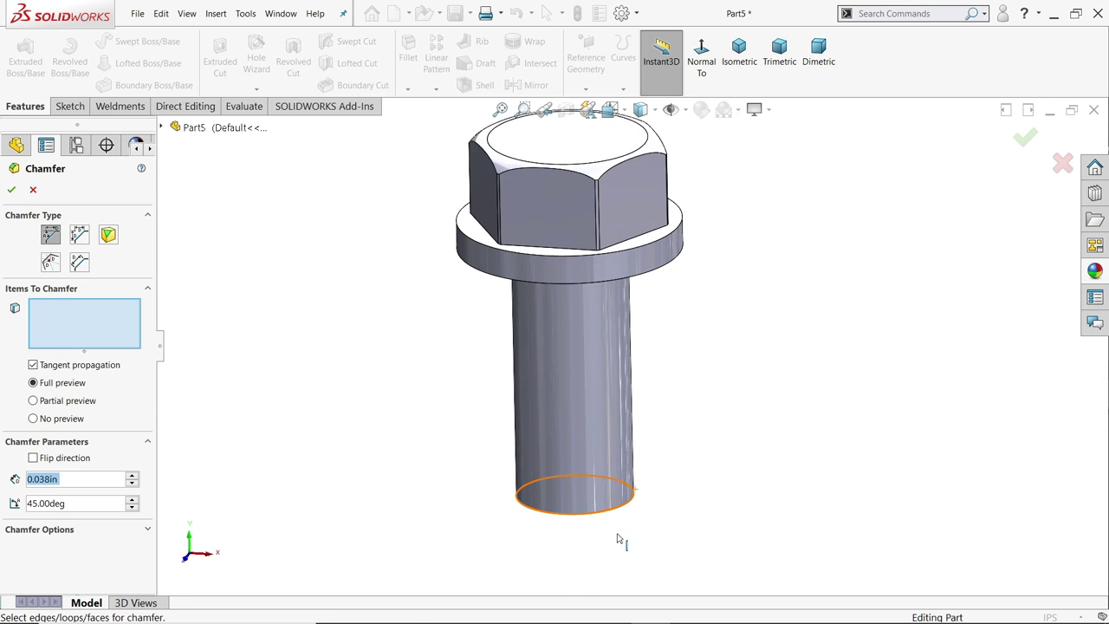
scroll(619, 540, "down", 2)
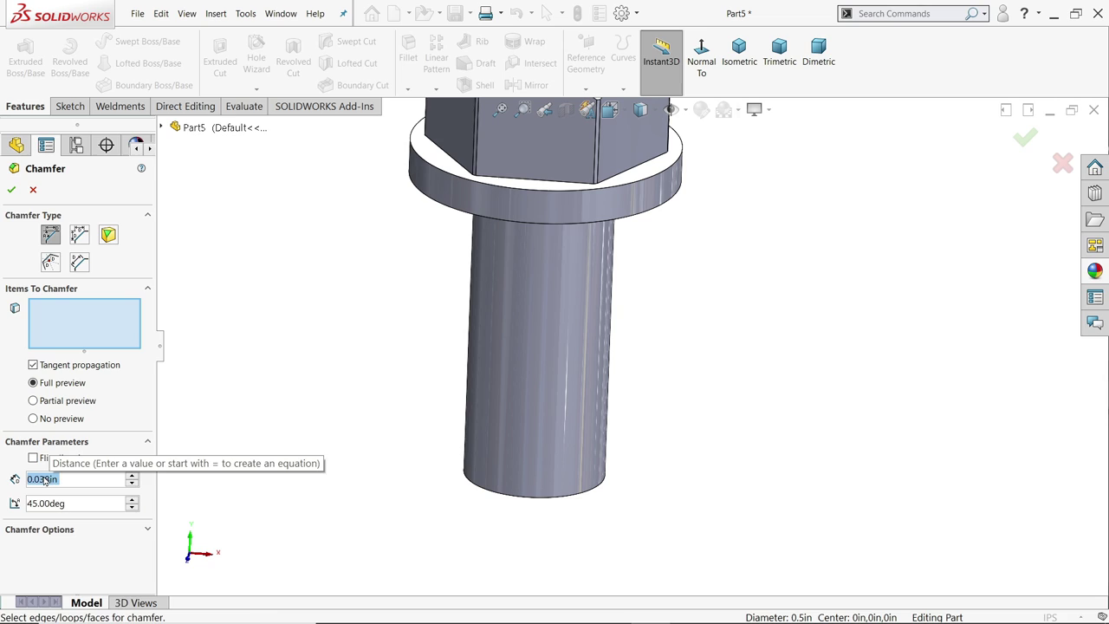
type("0.046")
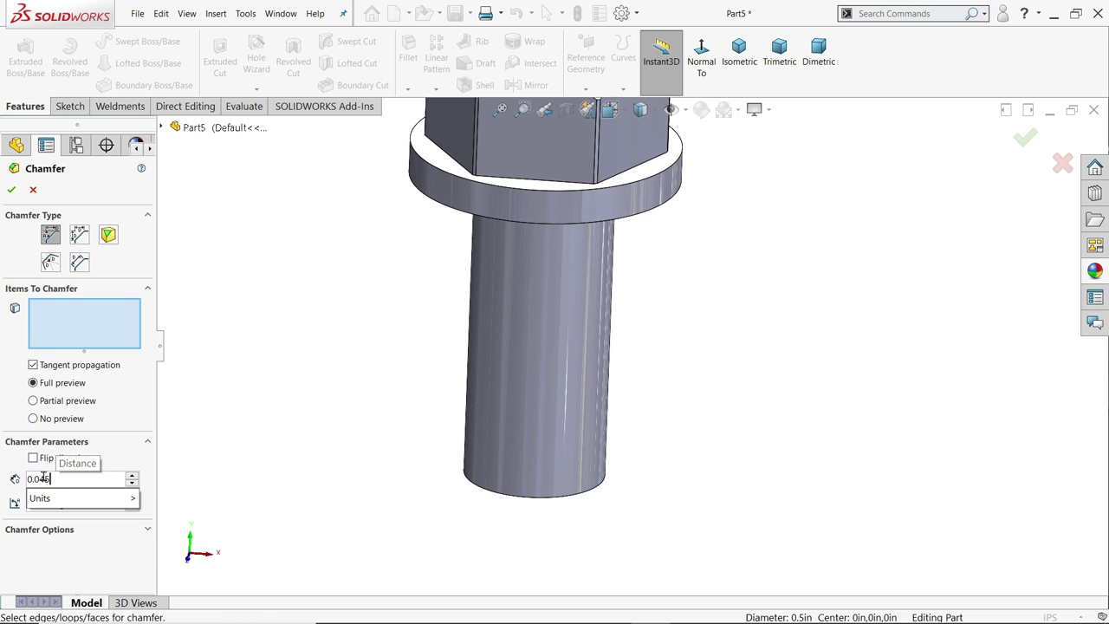
type("8")
left_click(275, 375)
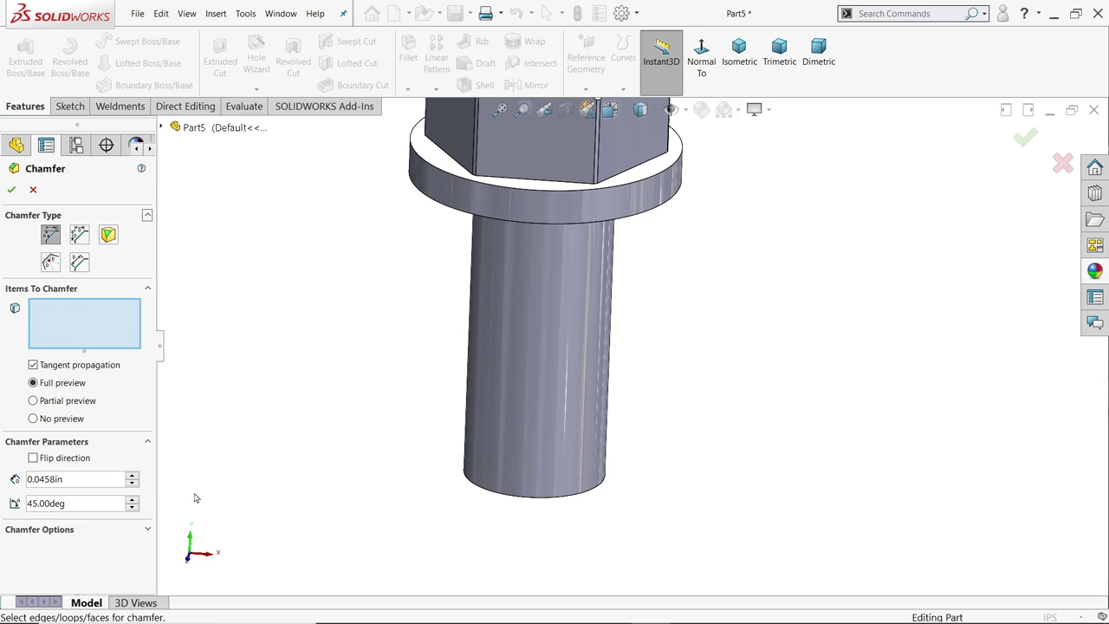
left_click(531, 501)
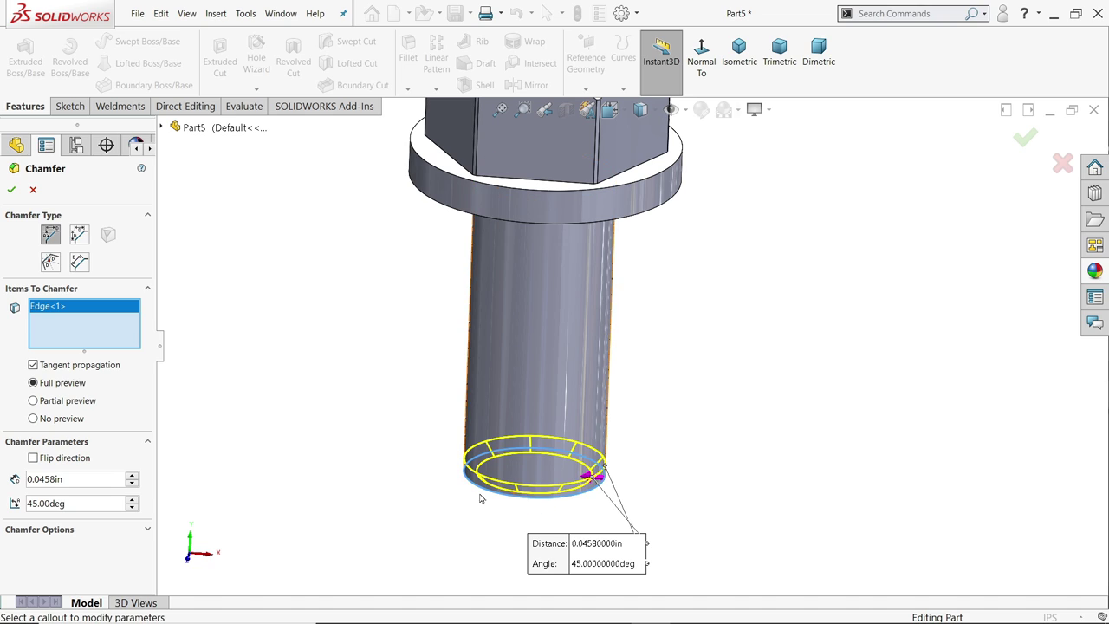
left_click(11, 189)
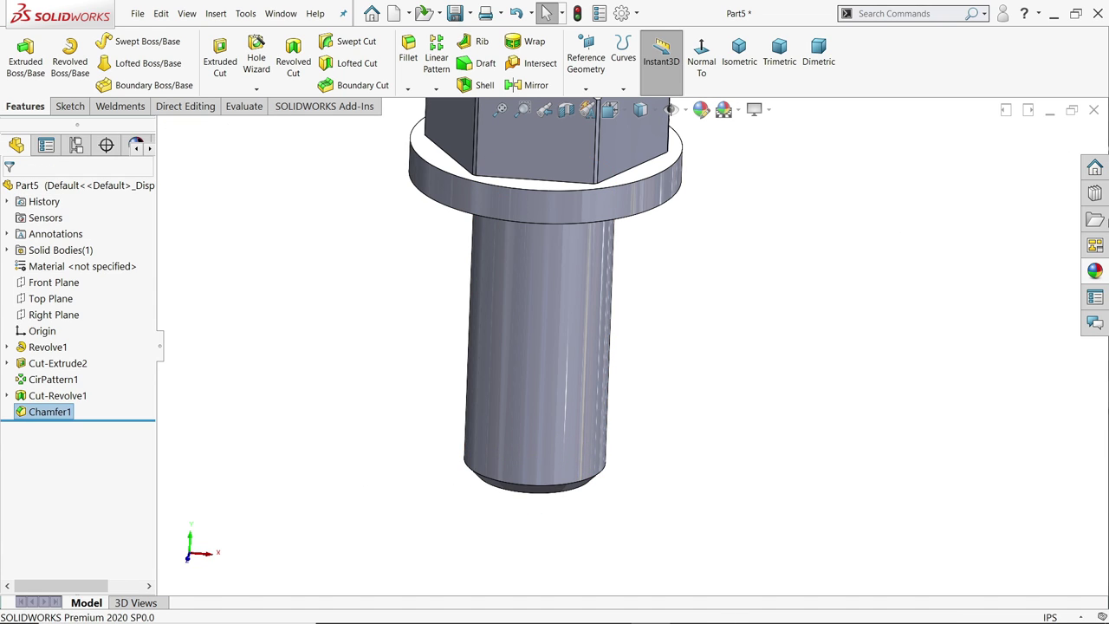
Step: Apply the satin finish silver appearance to the whole bolt
left_click(121, 189)
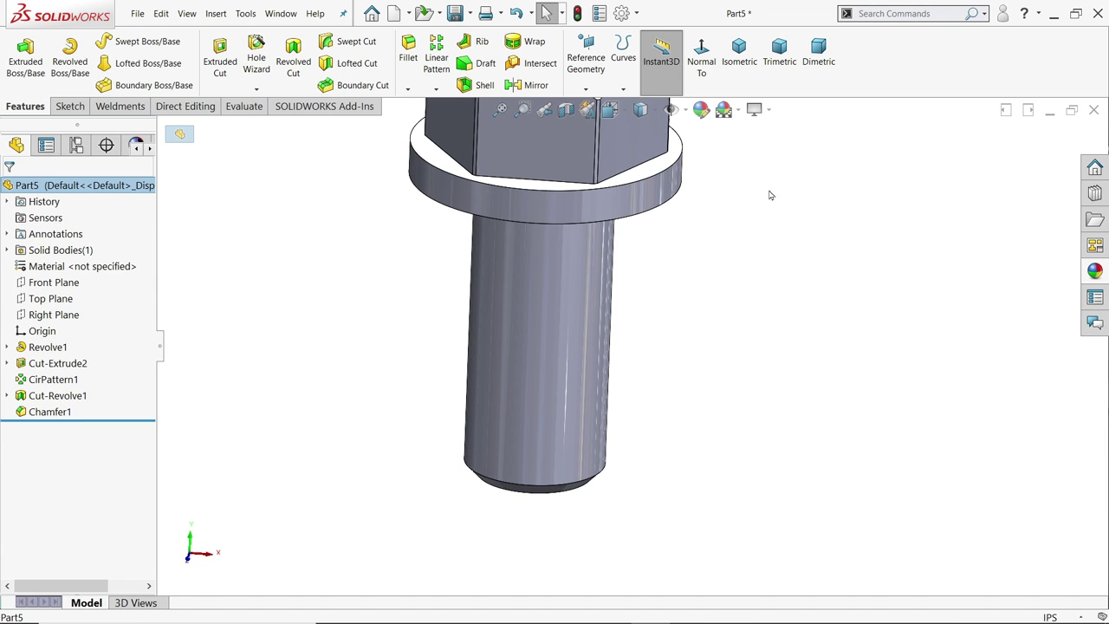
left_click(1097, 274)
left_click(996, 572)
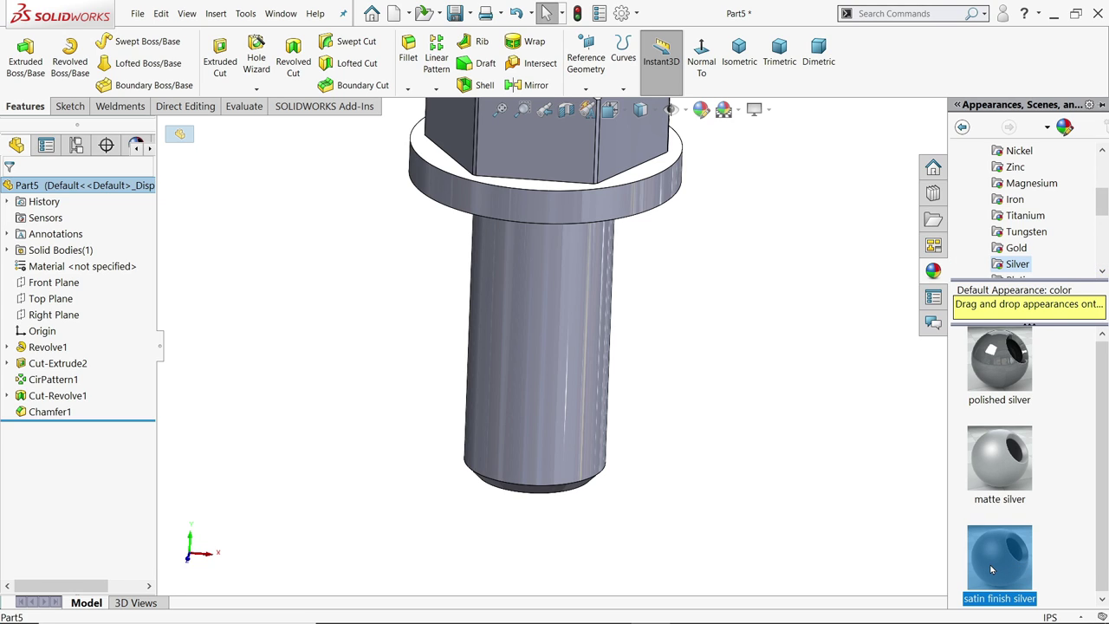
key("f")
left_click_drag(995, 569, 647, 271)
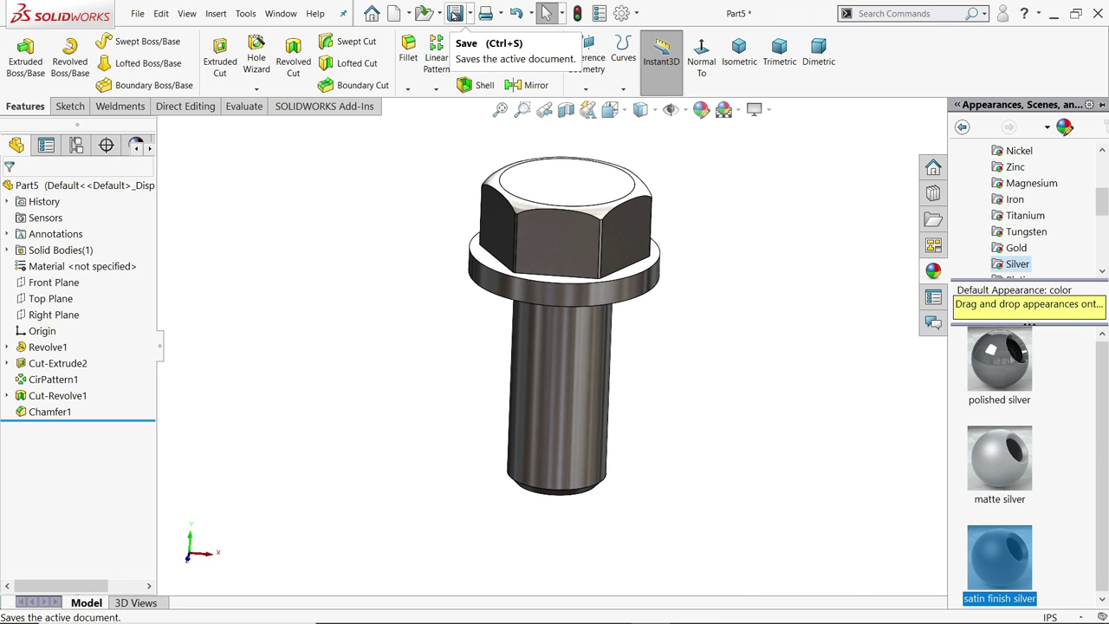
Step: Save the part as '7.Hex Bolt'
left_click(455, 13)
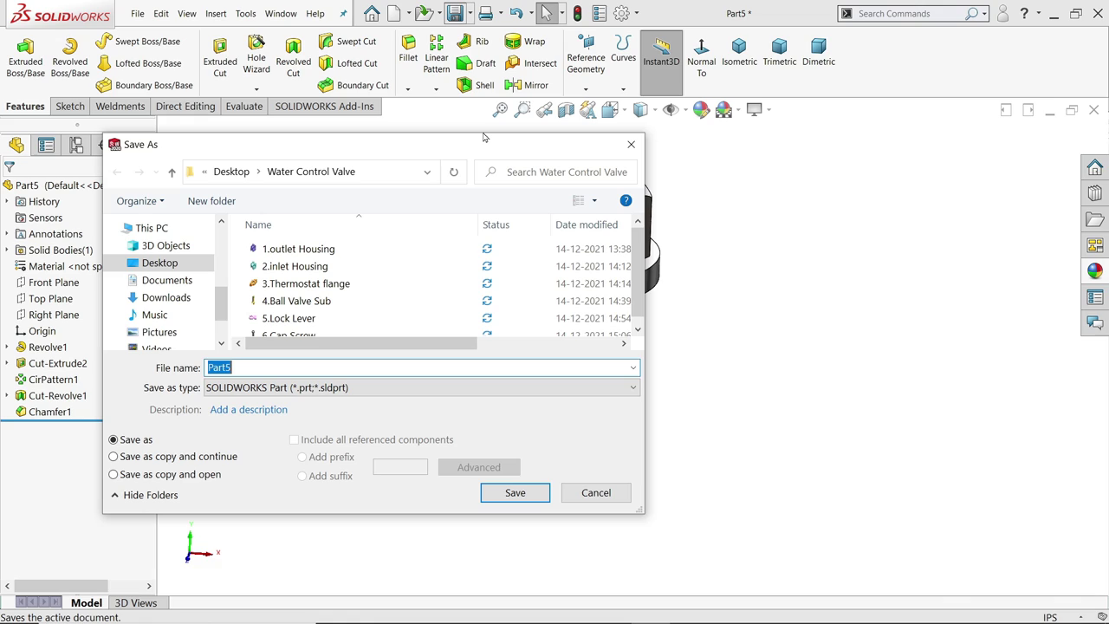
type("7.Hex Bolt")
key("Return")
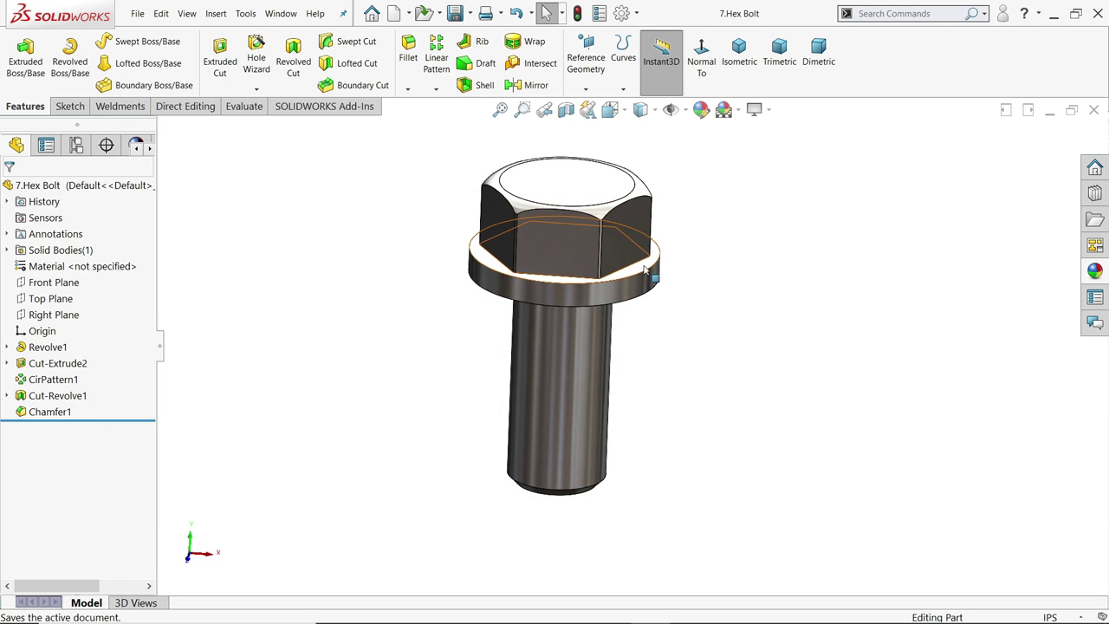
key("Right")
key("Right")
key("Right")
key("Right")
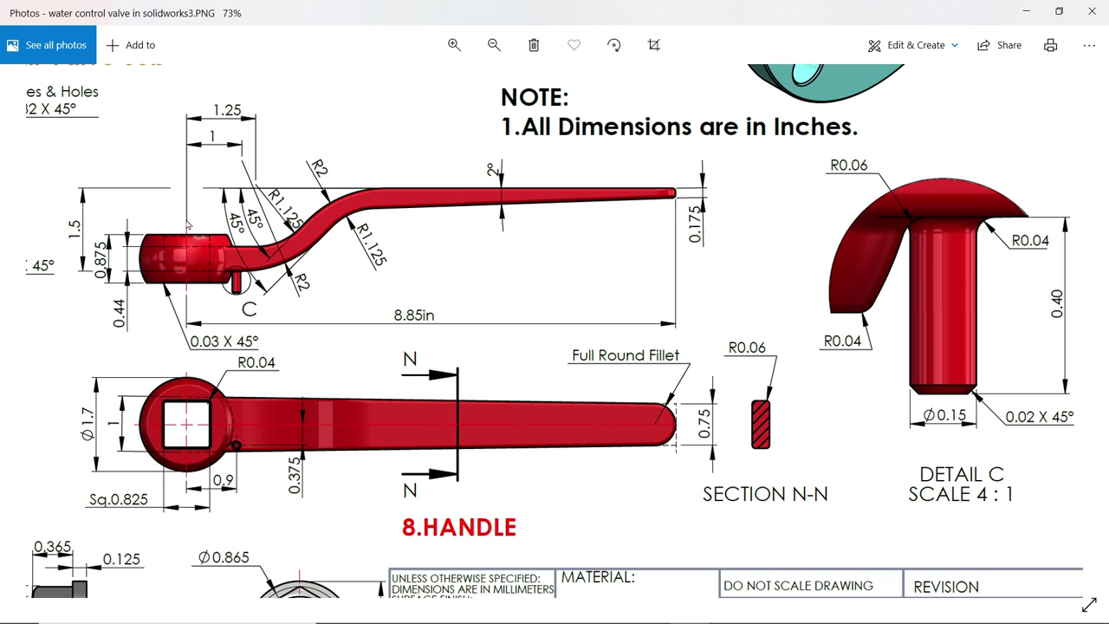
Step: Zoom and pan the 8.HANDLE drawing to read its 8.85in length, 1.5 rise and 0.175 tip
scroll(199, 205, "up", 4, "ctrl")
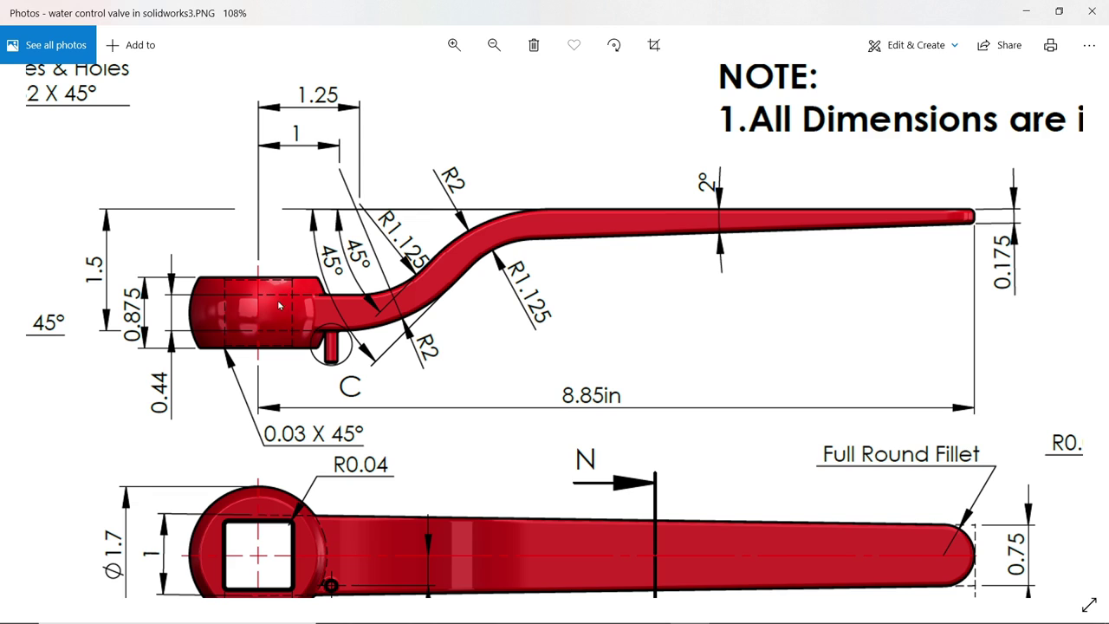
left_click_drag(299, 314, 330, 192)
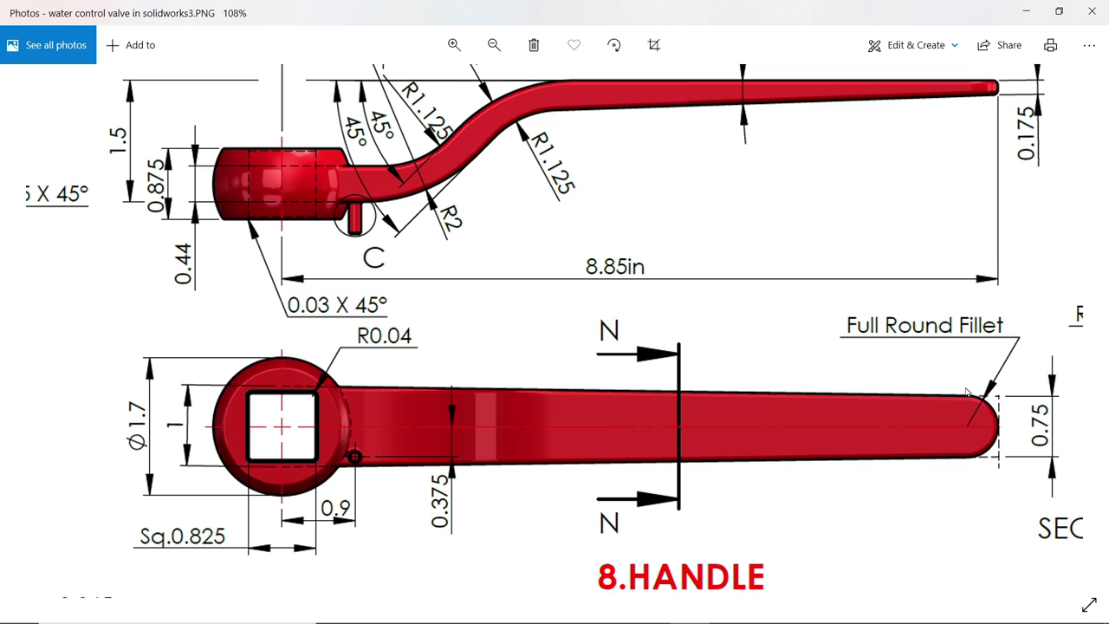
mouse_move(823, 267)
left_mouse_down()
mouse_move(807, 265)
mouse_move(760, 338)
mouse_move(779, 343)
left_mouse_up()
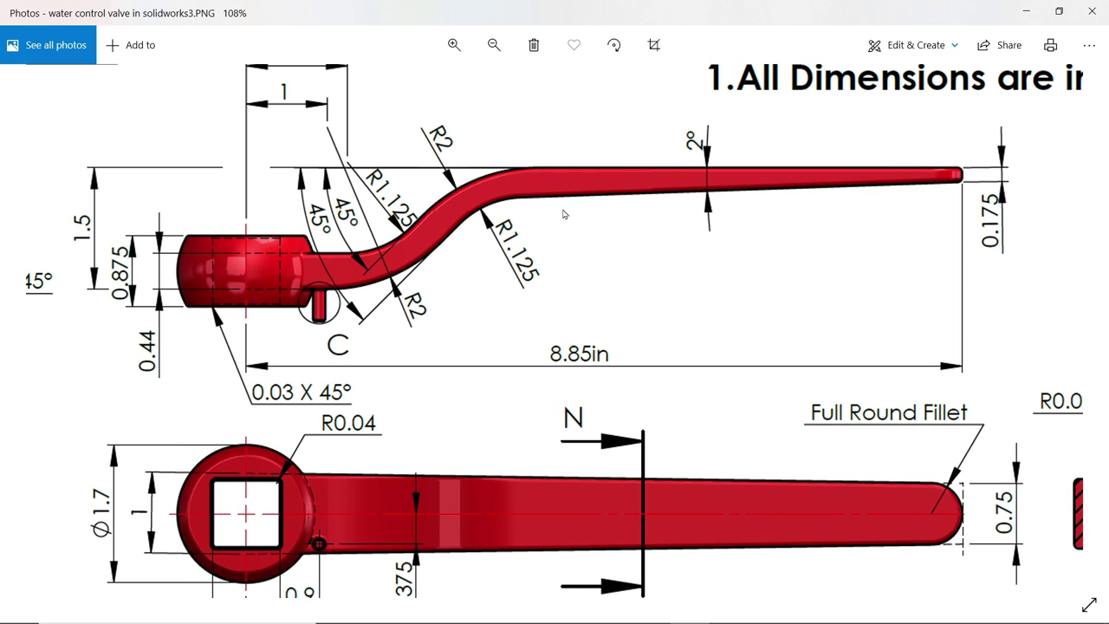
Step: Start a new sketch on the Front Plane of the new part
left_click(1030, 14)
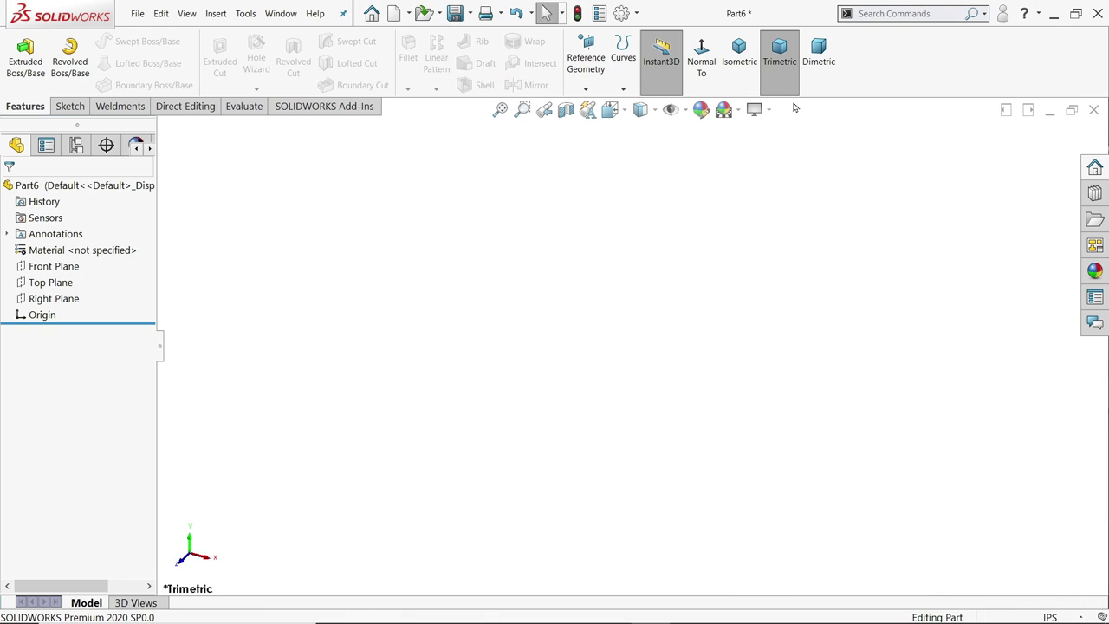
left_click(59, 269)
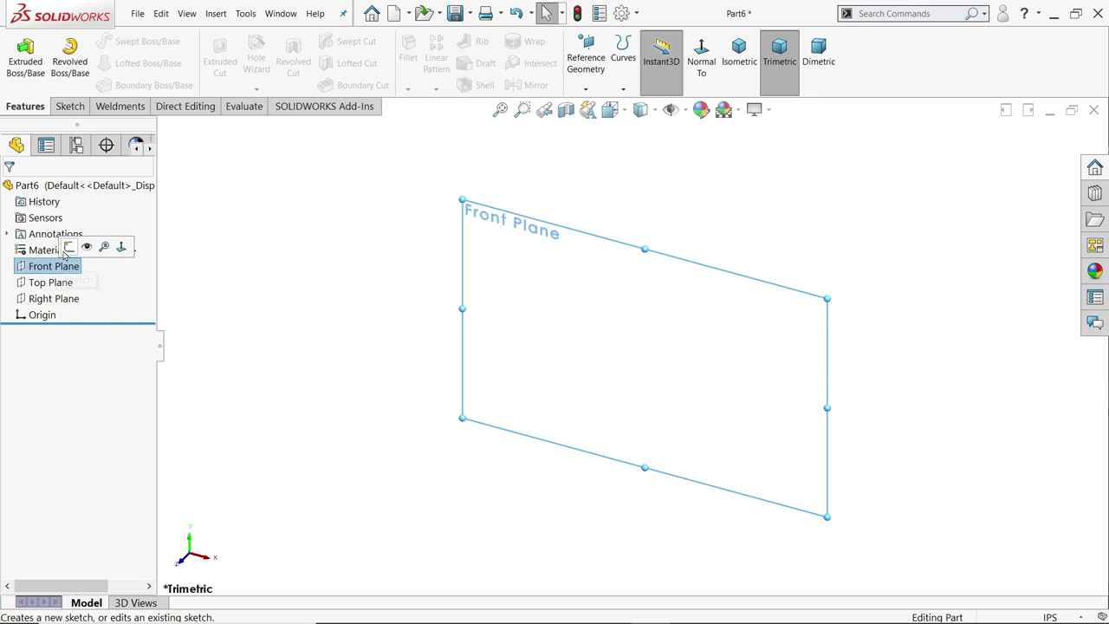
left_click(70, 249)
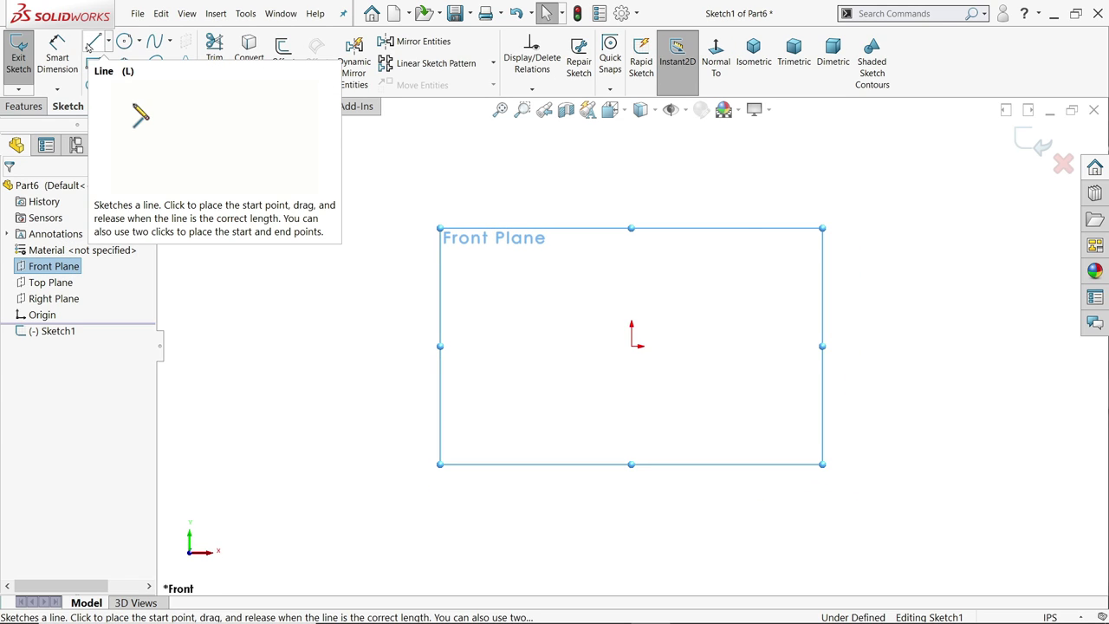
Step: Draw lines from the origin: a horizontal segment, a rising slant and the arm's long top edge
left_click(92, 43)
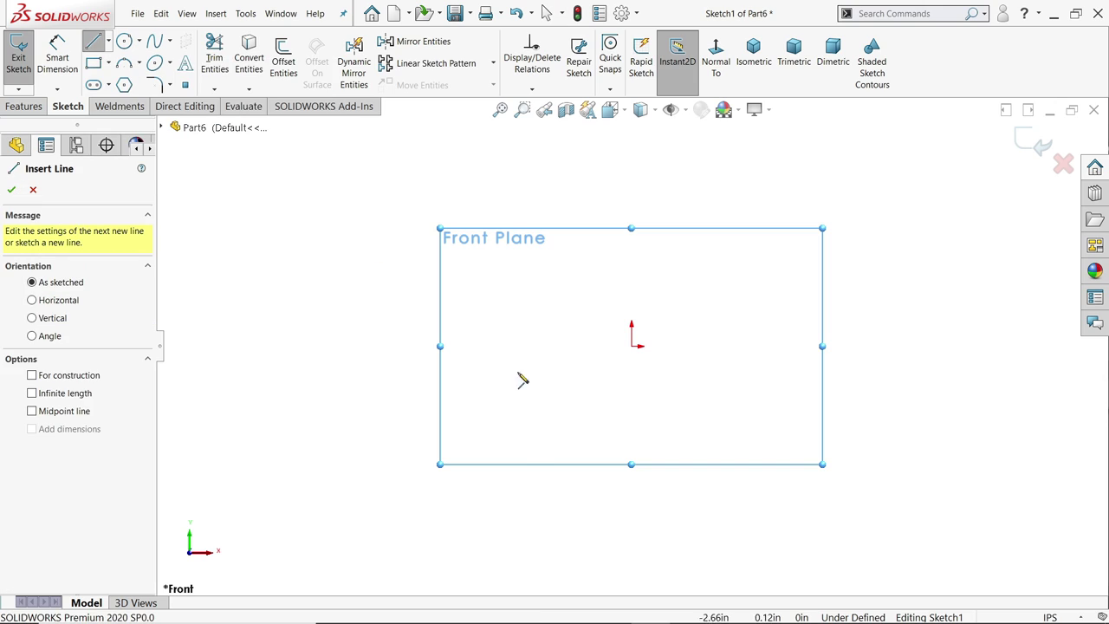
left_click(632, 347)
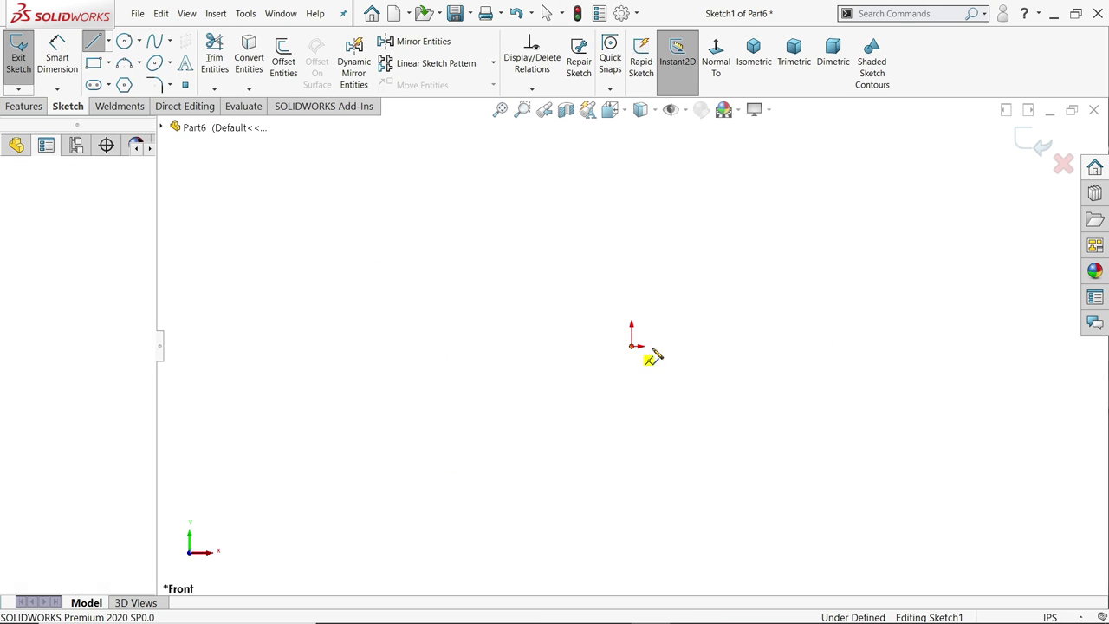
left_click(762, 346)
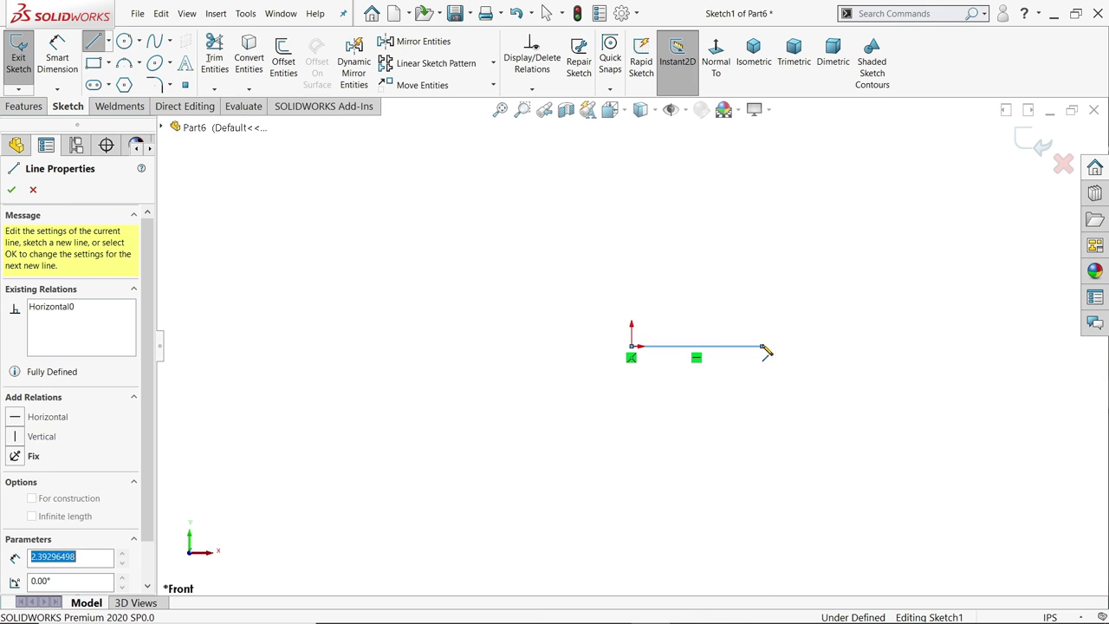
left_click(810, 248)
key("z")
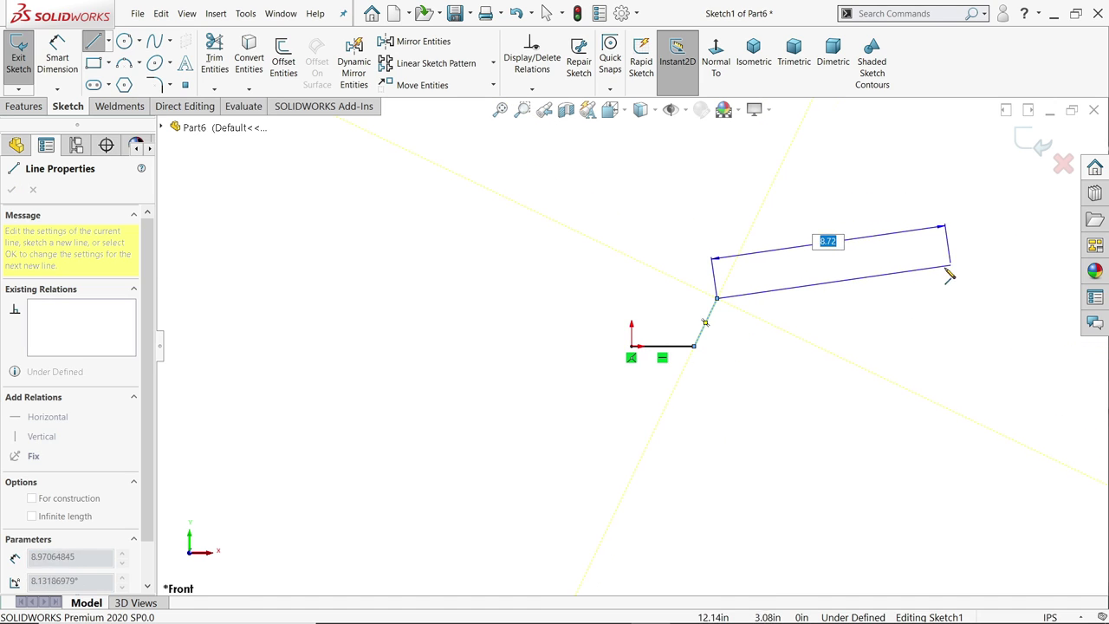
left_click(998, 304)
Step: Finish the outline with the arm's vertical tip, lower edge and lower slant, closing at the origin
key("shift+z")
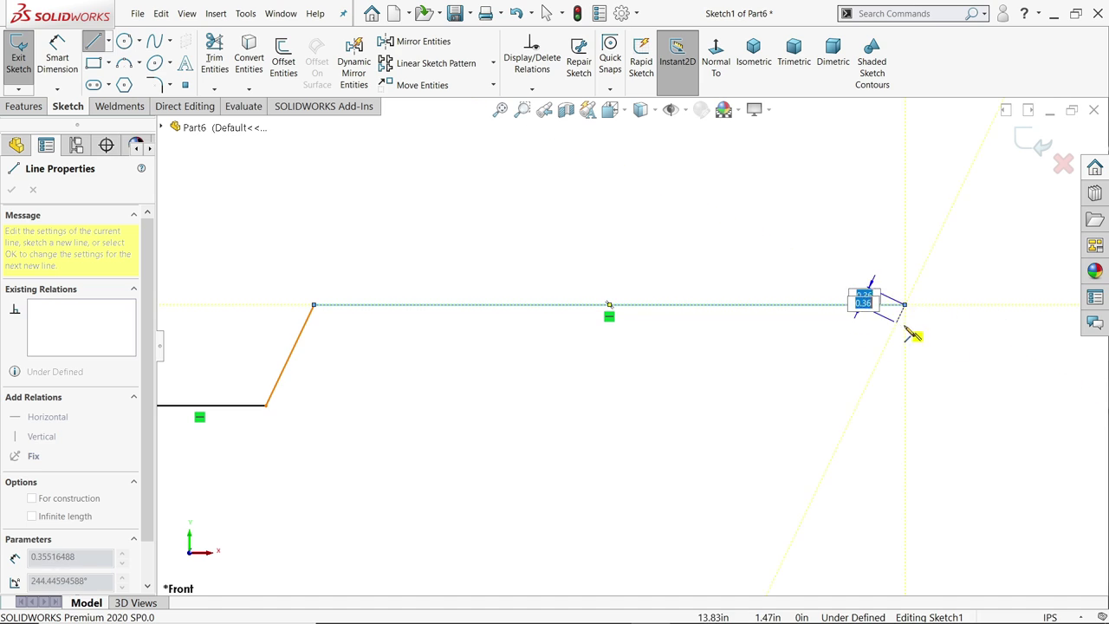
left_click(905, 326)
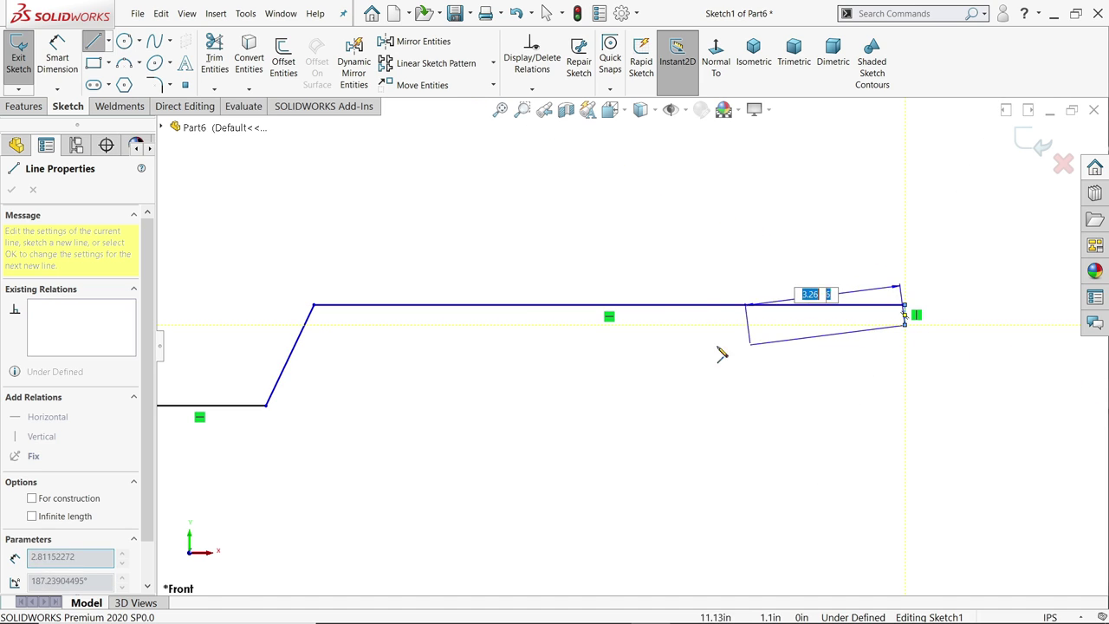
left_click(350, 339)
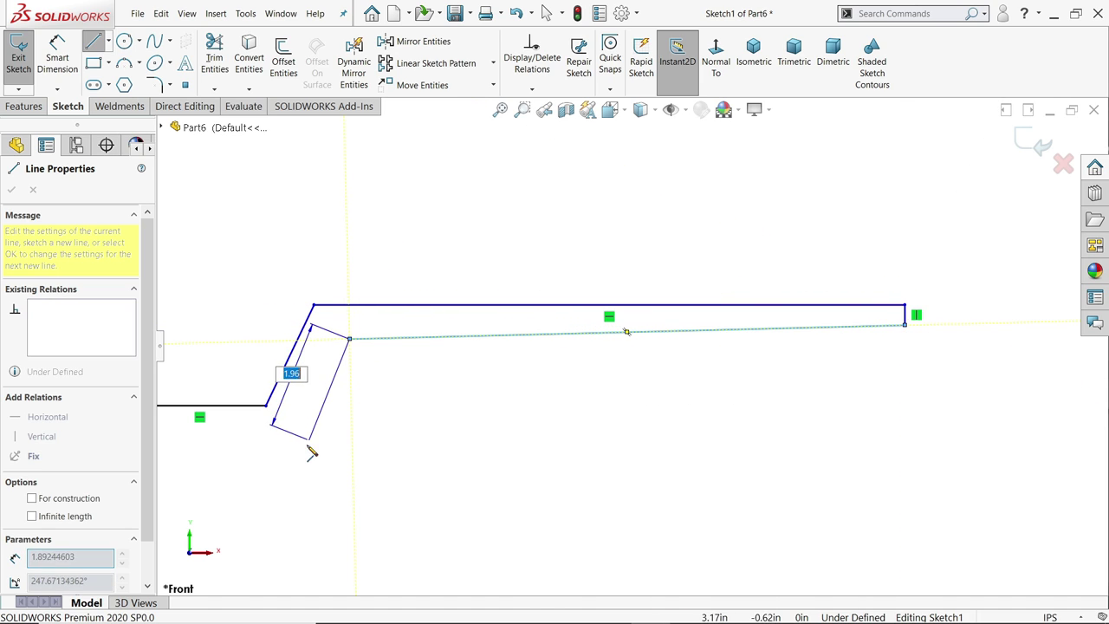
key("z")
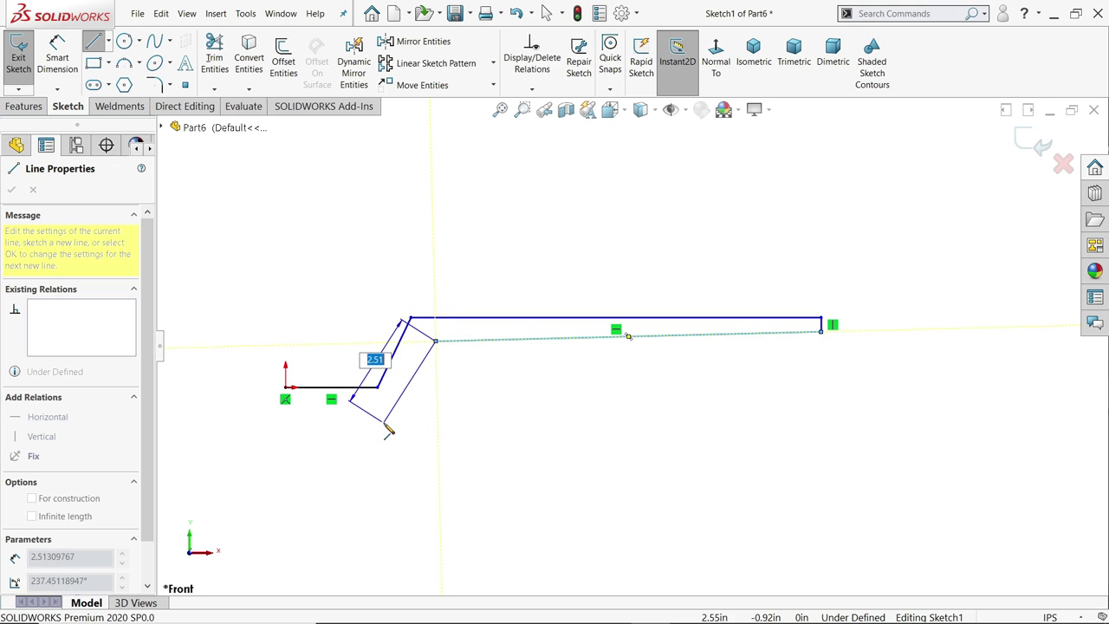
left_click(384, 423)
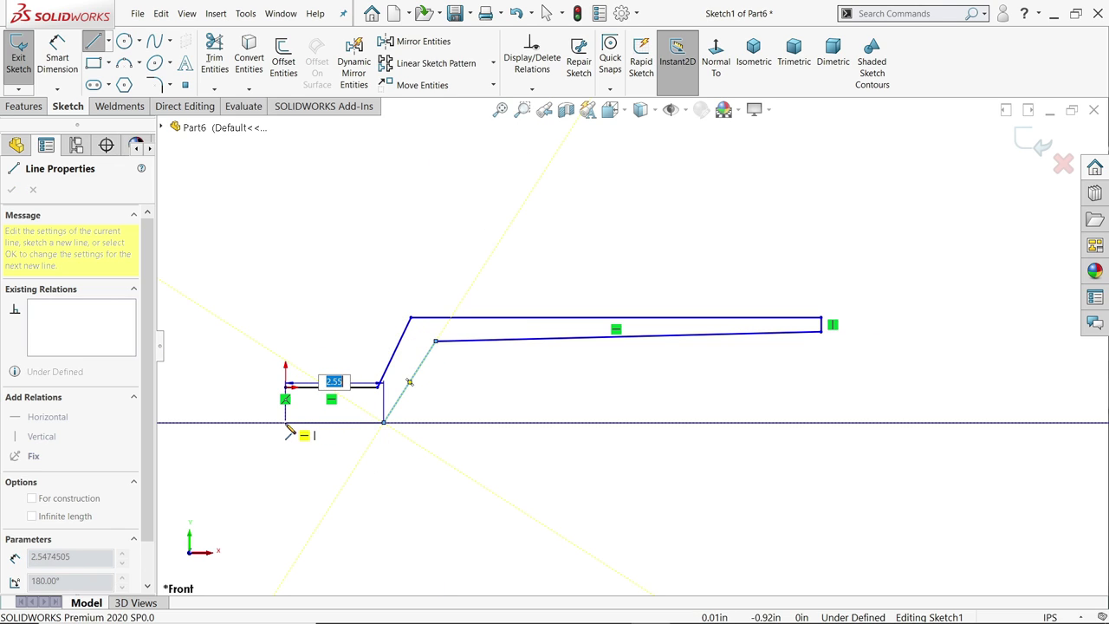
left_click(285, 388)
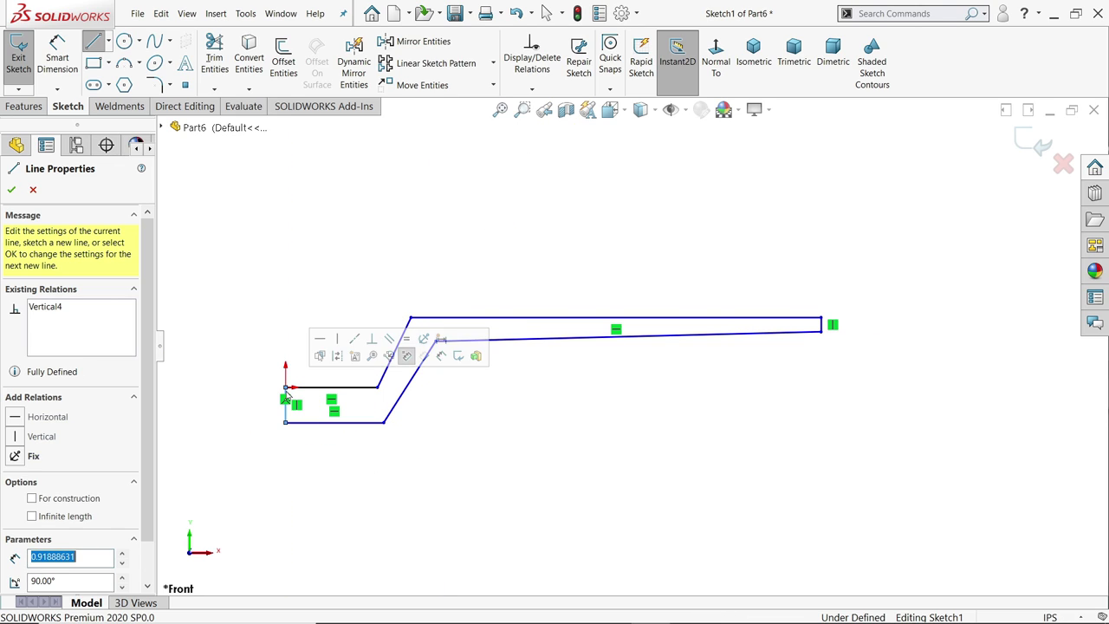
right_click(320, 222)
left_click(355, 229)
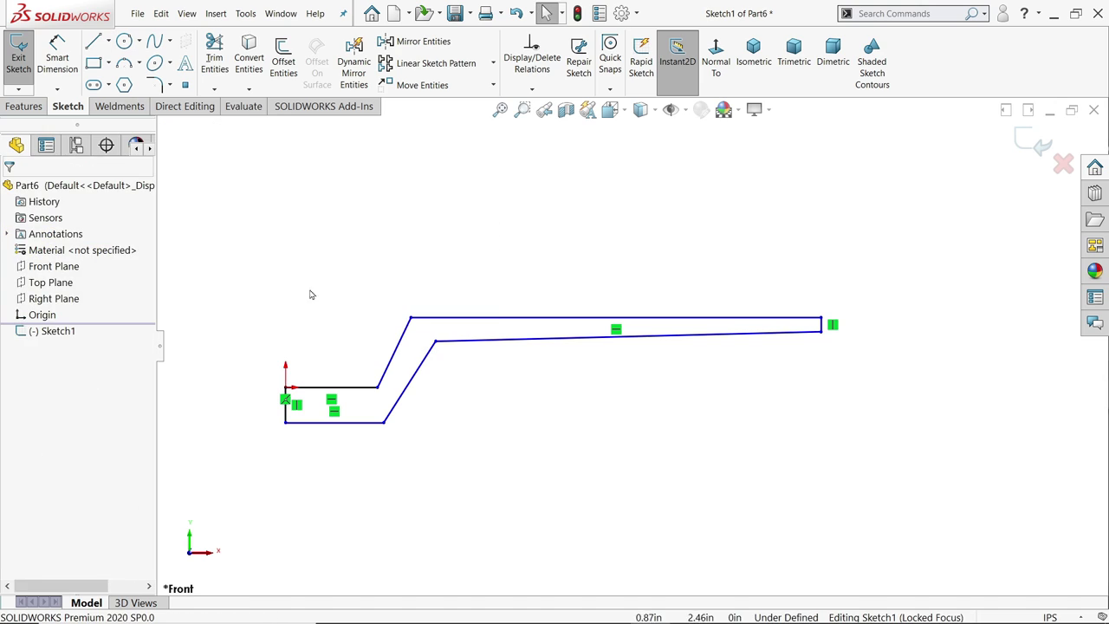
Step: Dimension the profile's overall length as 8.85 in
left_click(58, 61)
left_click(285, 416)
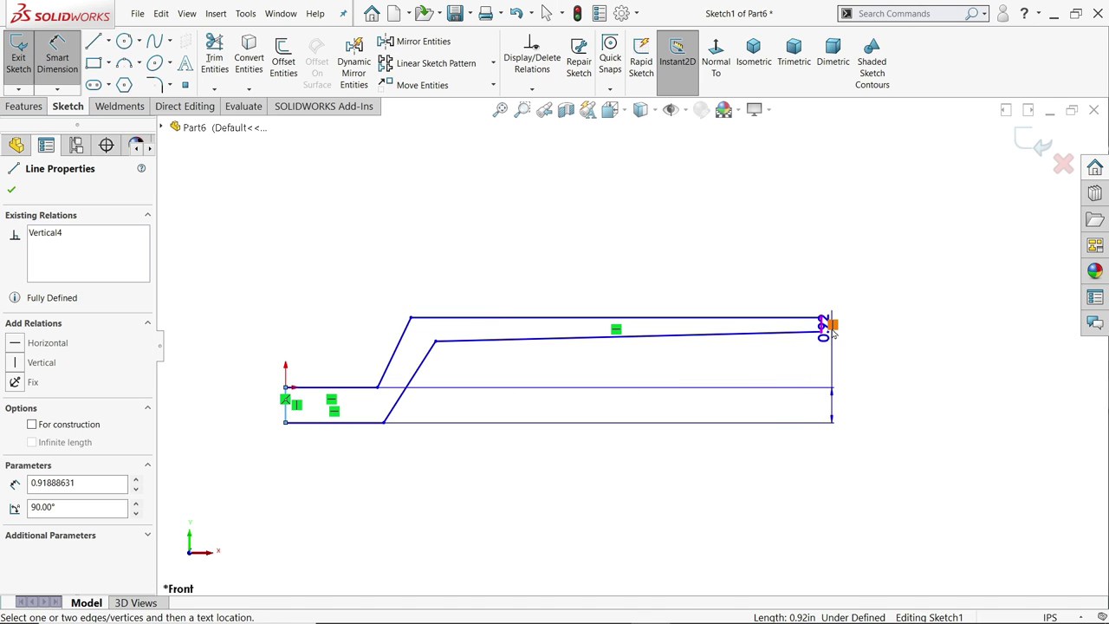
left_click(820, 325)
left_click(582, 507)
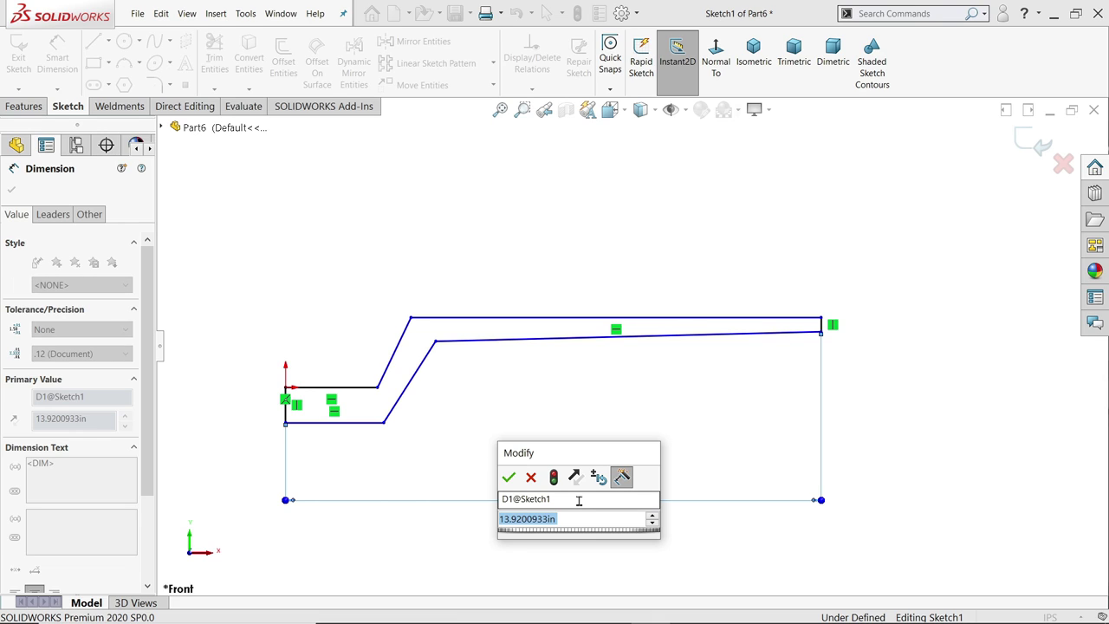
type(".85")
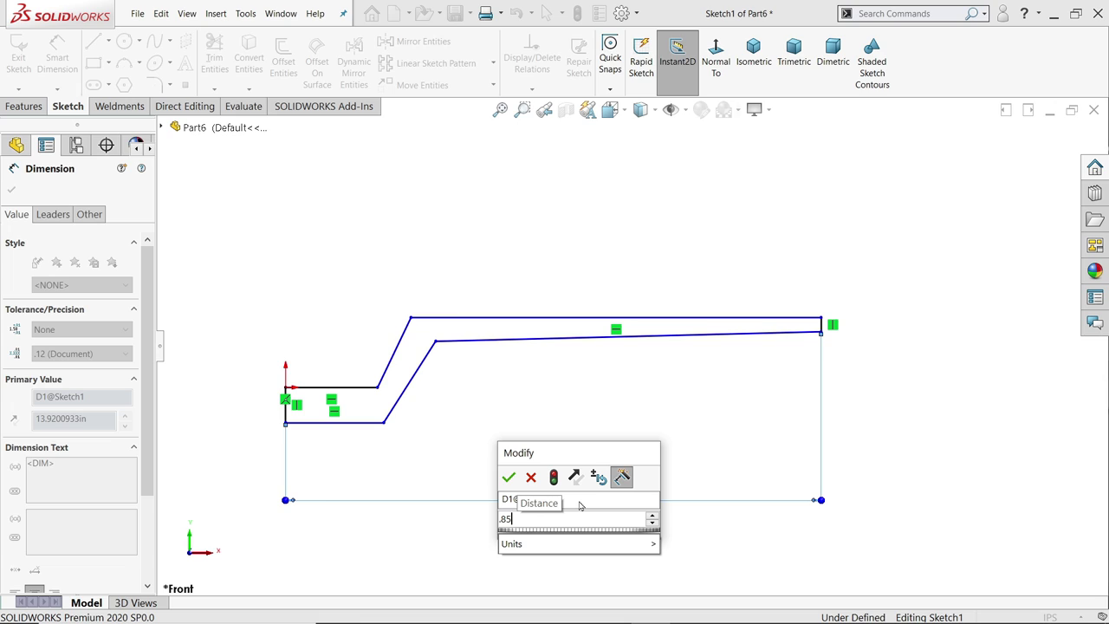
key("BackSpace")
key("BackSpace")
key("BackSpace")
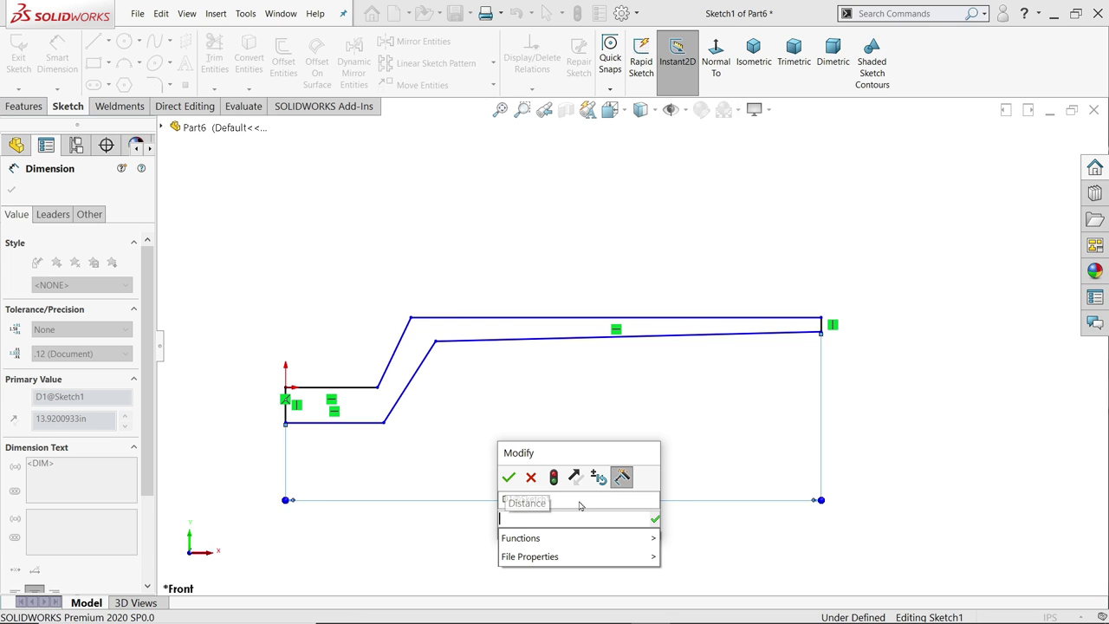
type("8.85")
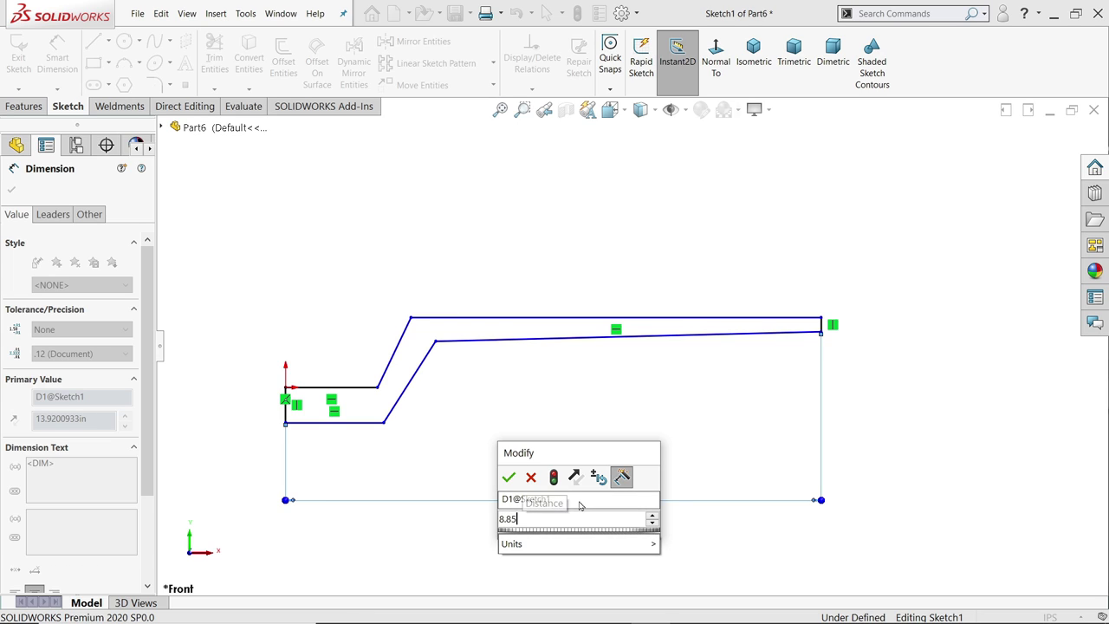
key("Return")
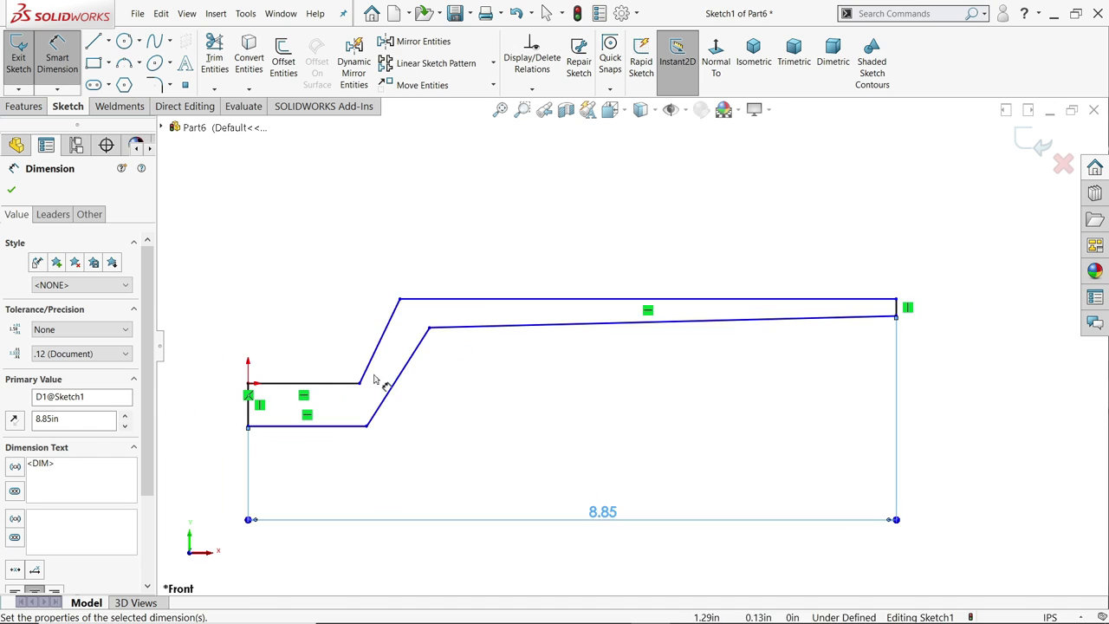
Step: Set the overall height from the top line to the bottom-left endpoint to 1.50 in
scroll(832, 338, "up", 4)
scroll(737, 317, "down", 2)
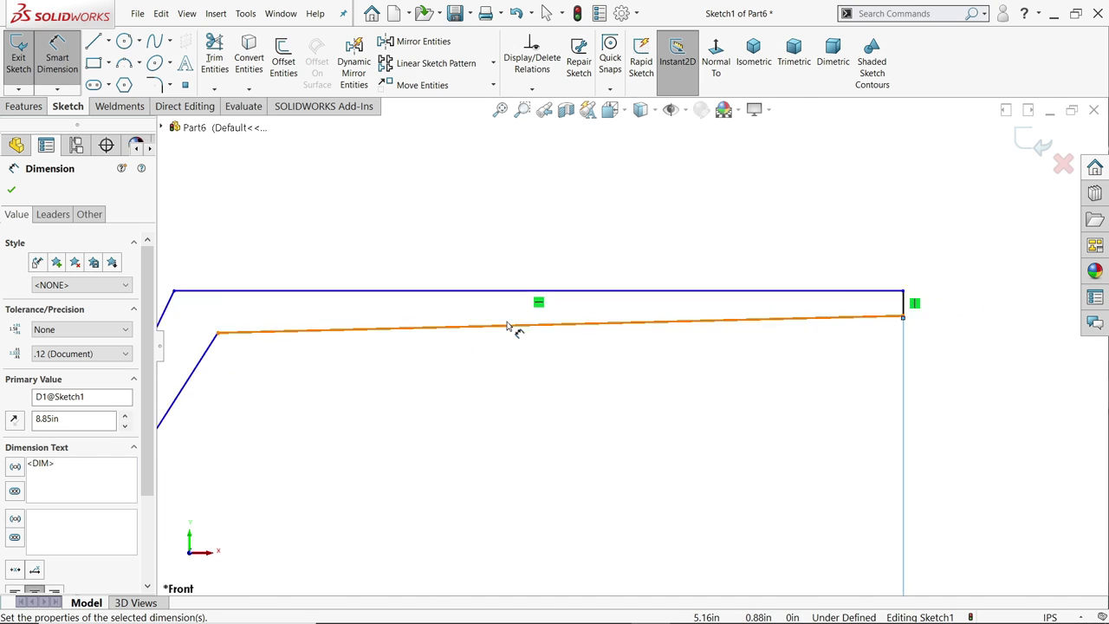
scroll(510, 327, "down", 3)
scroll(316, 378, "up", 5)
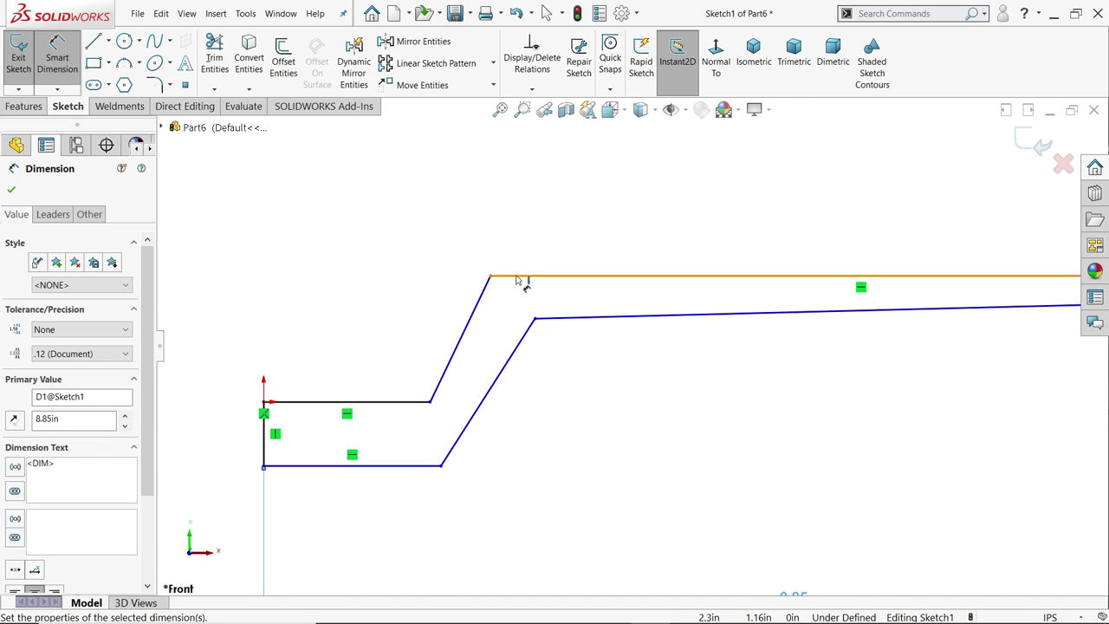
left_click(520, 277)
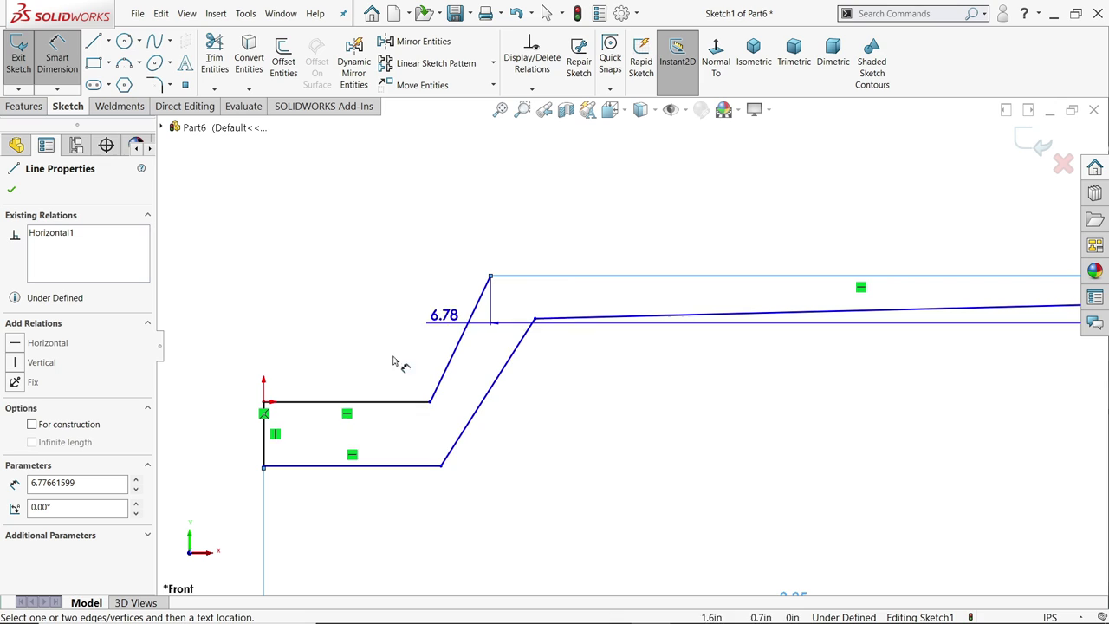
left_click(261, 466)
left_click(196, 379)
type("1.")
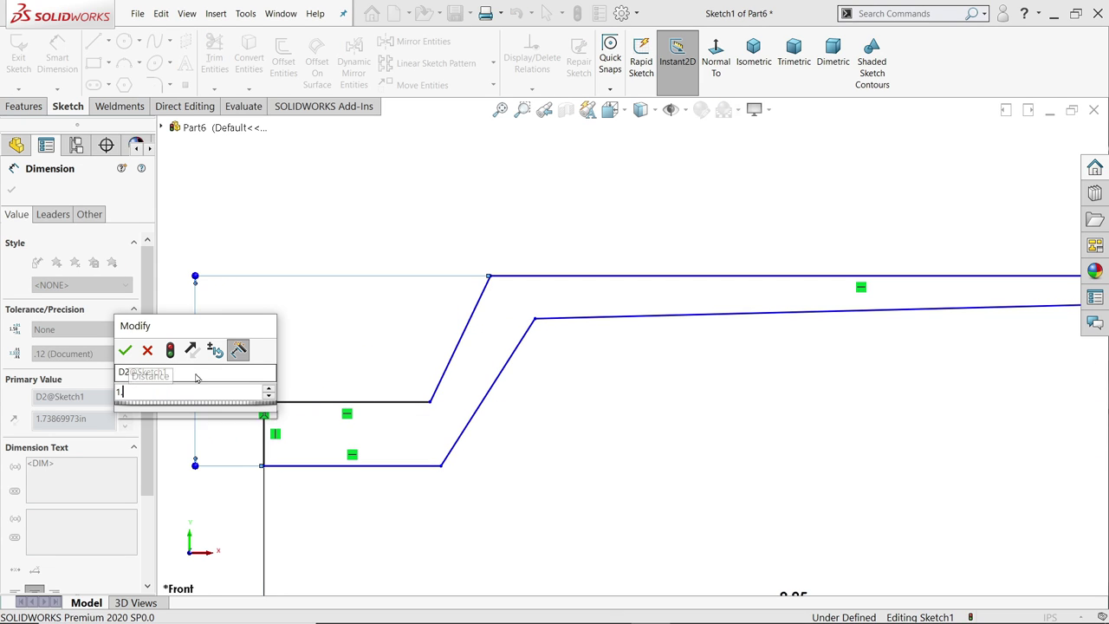
type("5")
key("Return")
Step: Make the short vertical right end 0.175 in tall
scroll(855, 324, "down", 2)
scroll(951, 324, "up", 5)
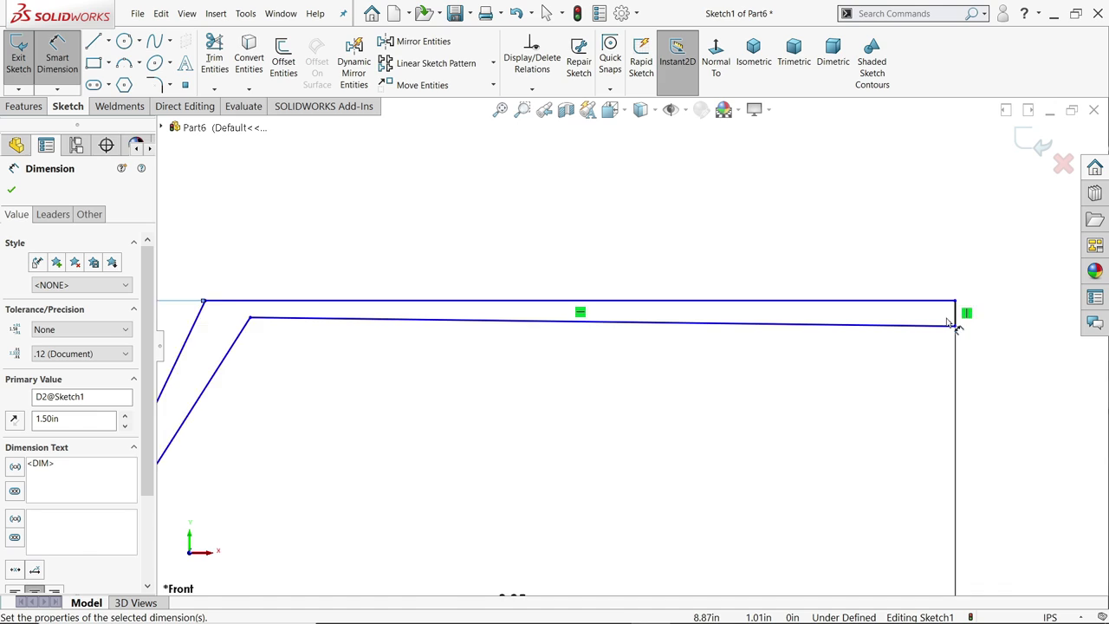
scroll(951, 323, "up", 1)
left_click(947, 319)
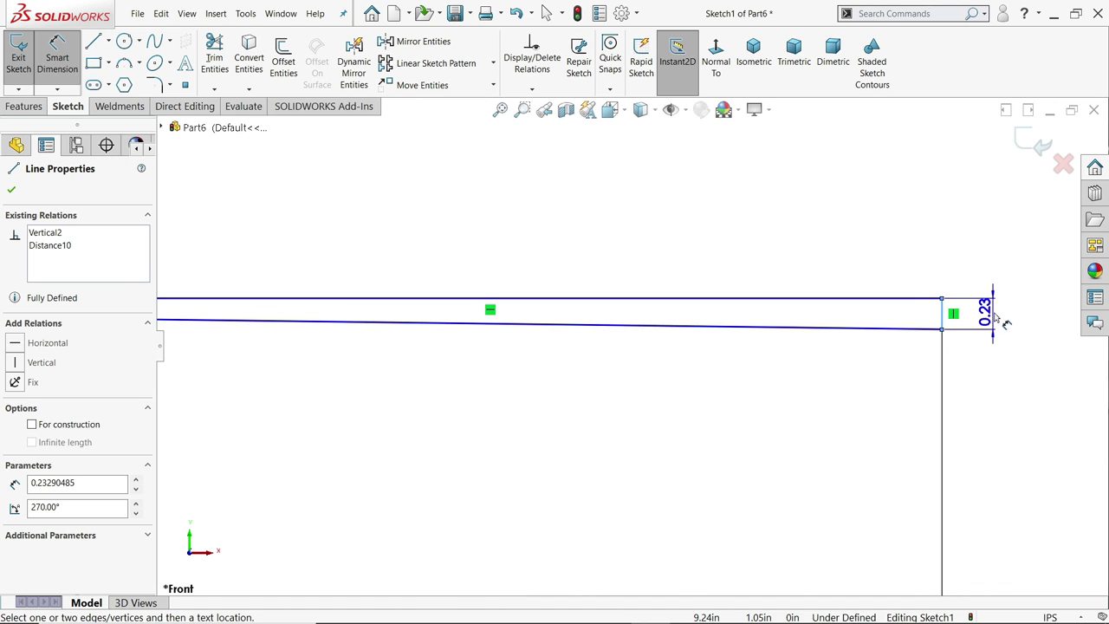
left_click(1002, 322)
type("0")
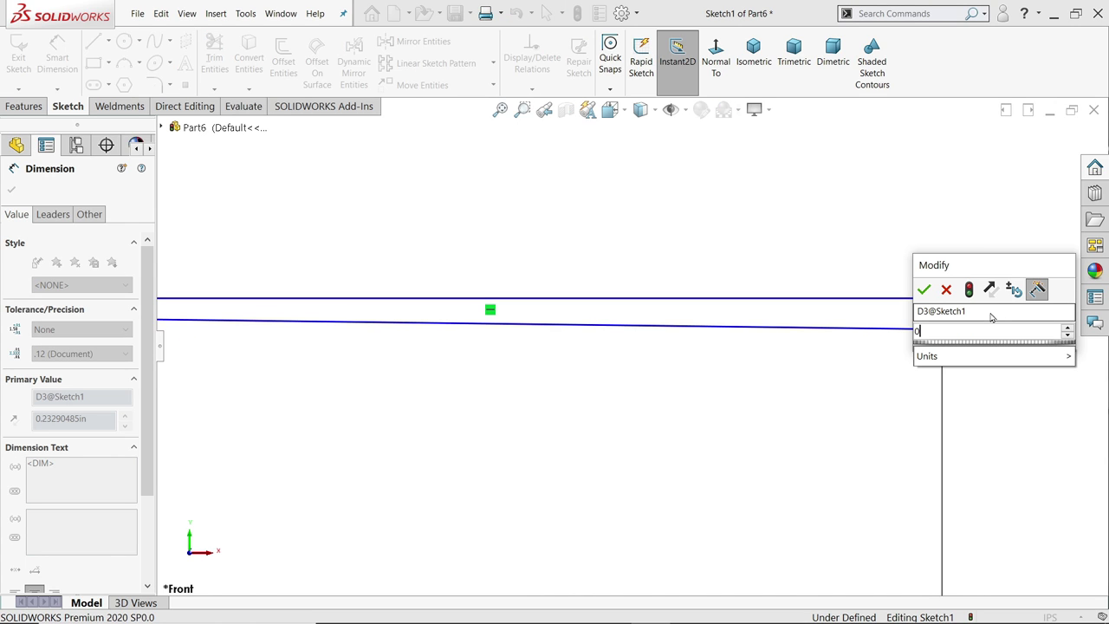
type(".175")
key("Return")
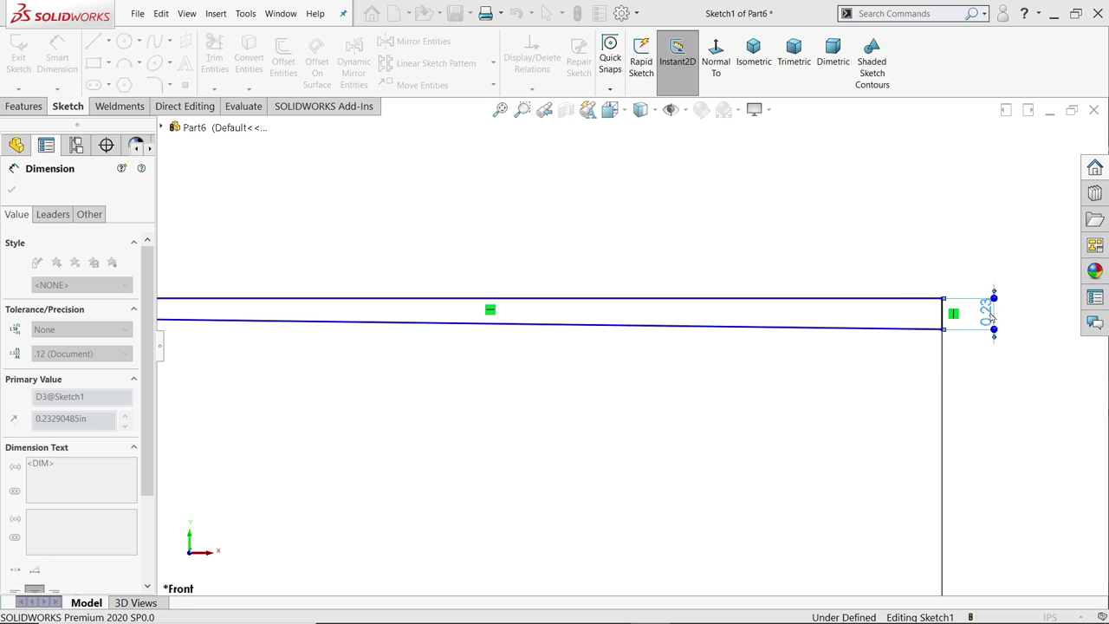
scroll(993, 322, "down", 3)
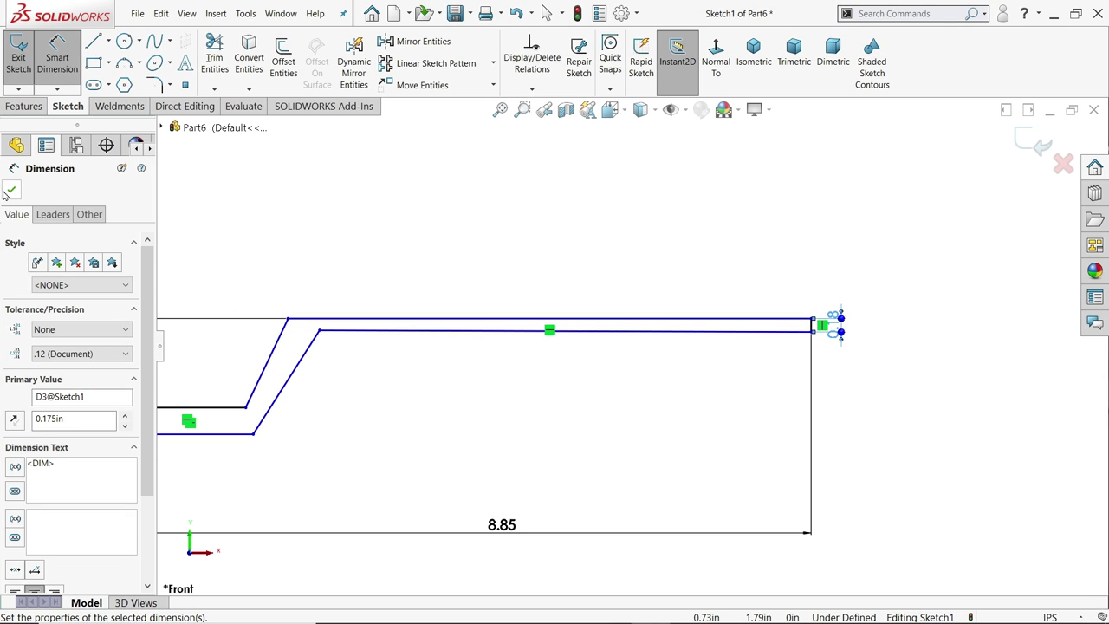
key("Escape")
key("Escape")
scroll(338, 332, "up", 3)
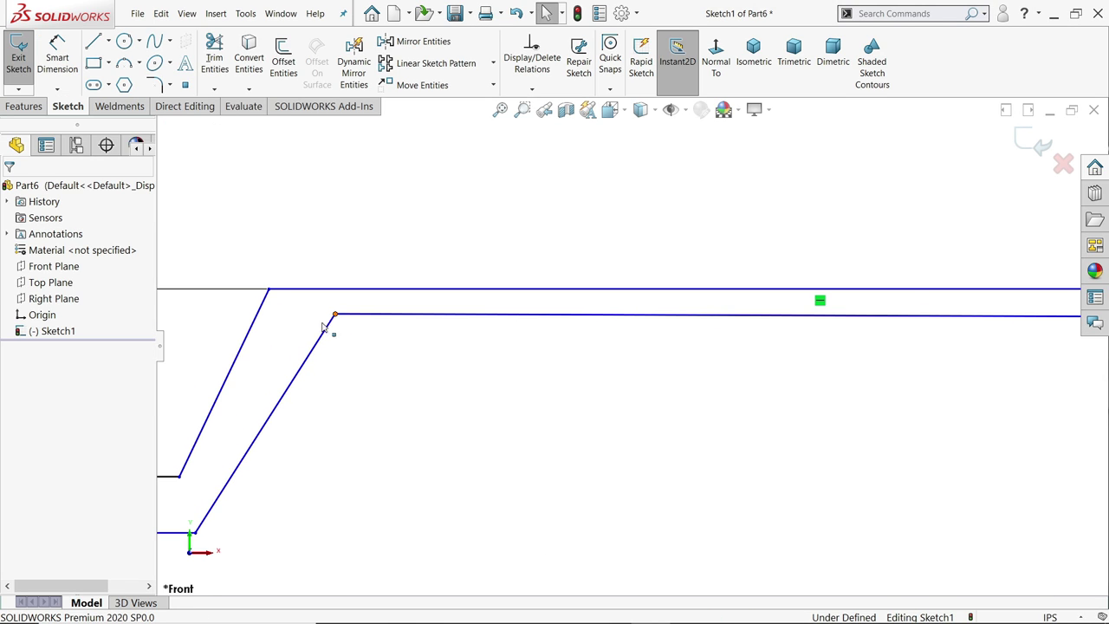
Step: Drag the lower and upper step corners of the profile to the left
left_click_drag(335, 316, 303, 350)
scroll(303, 351, "down", 3)
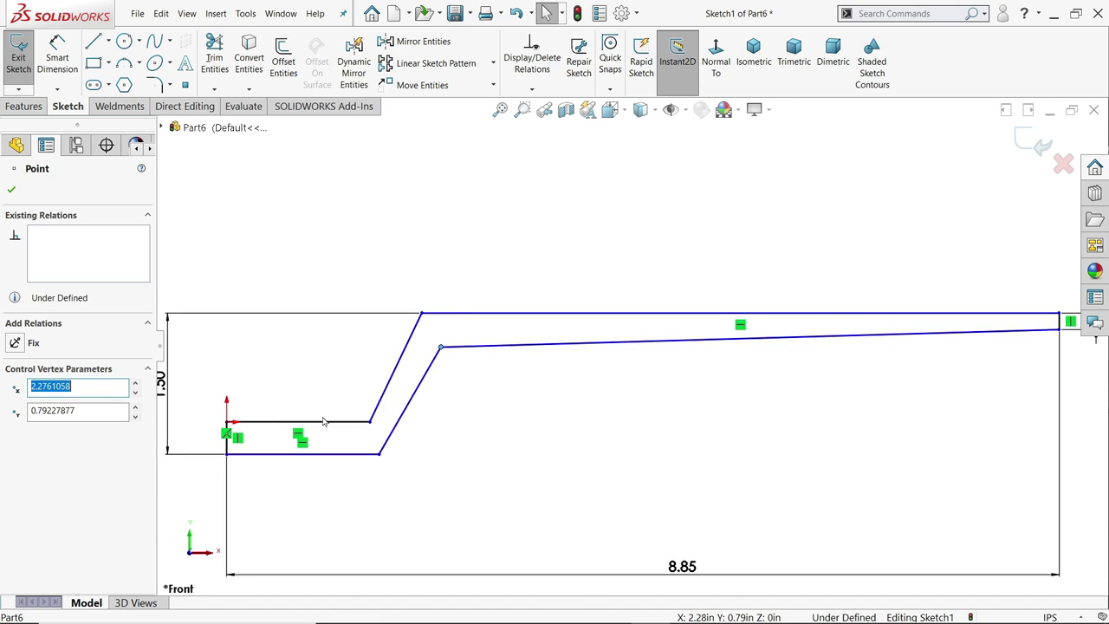
scroll(488, 448, "up", 3)
left_click_drag(392, 343, 367, 347)
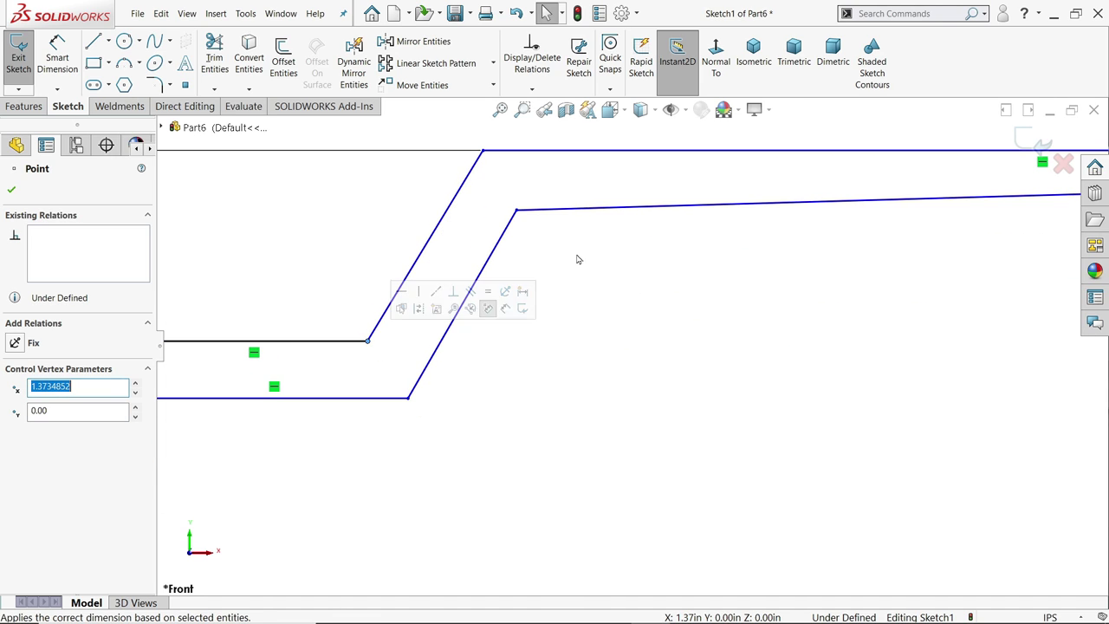
key("f")
Step: Set a 2° angle between the top line and the lower long edge
left_click(57, 56)
scroll(780, 260, "down", 3)
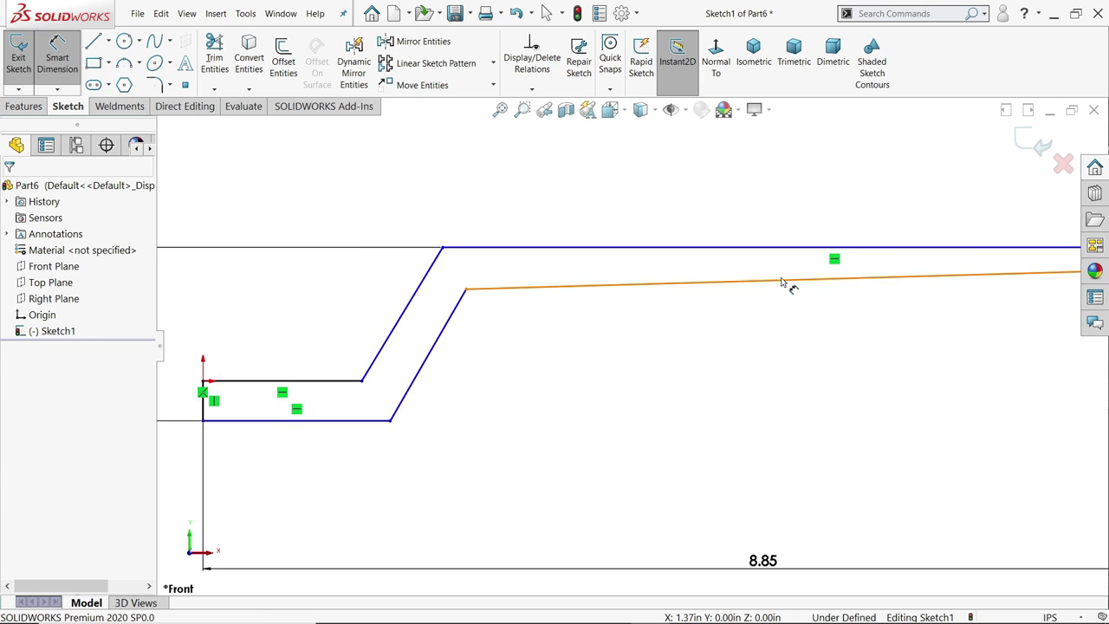
left_click(771, 246)
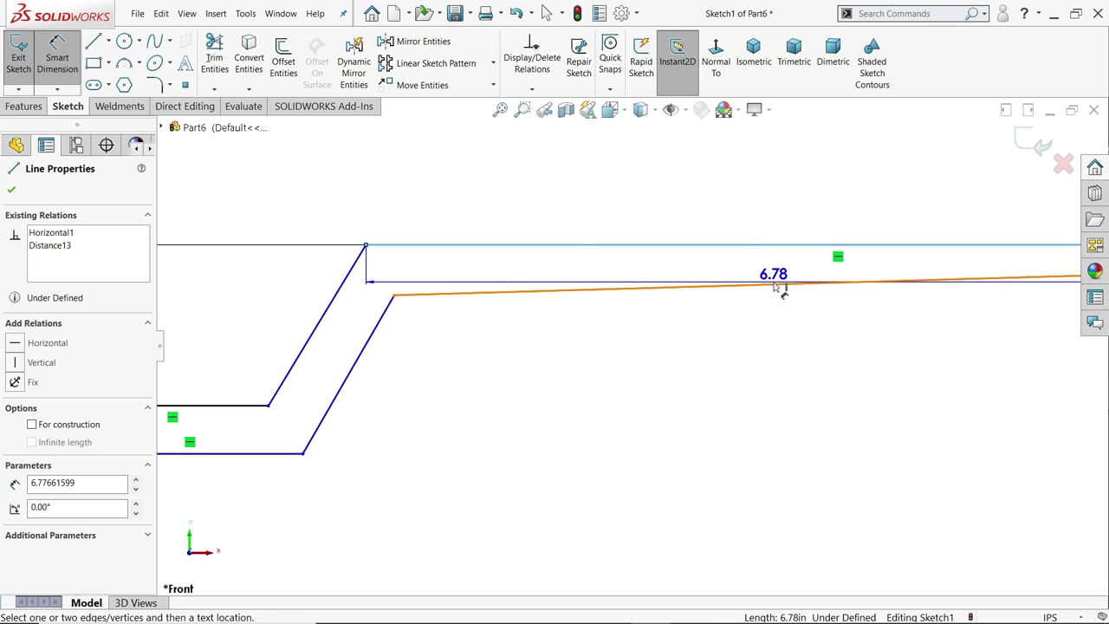
left_click(780, 283)
left_click(782, 265)
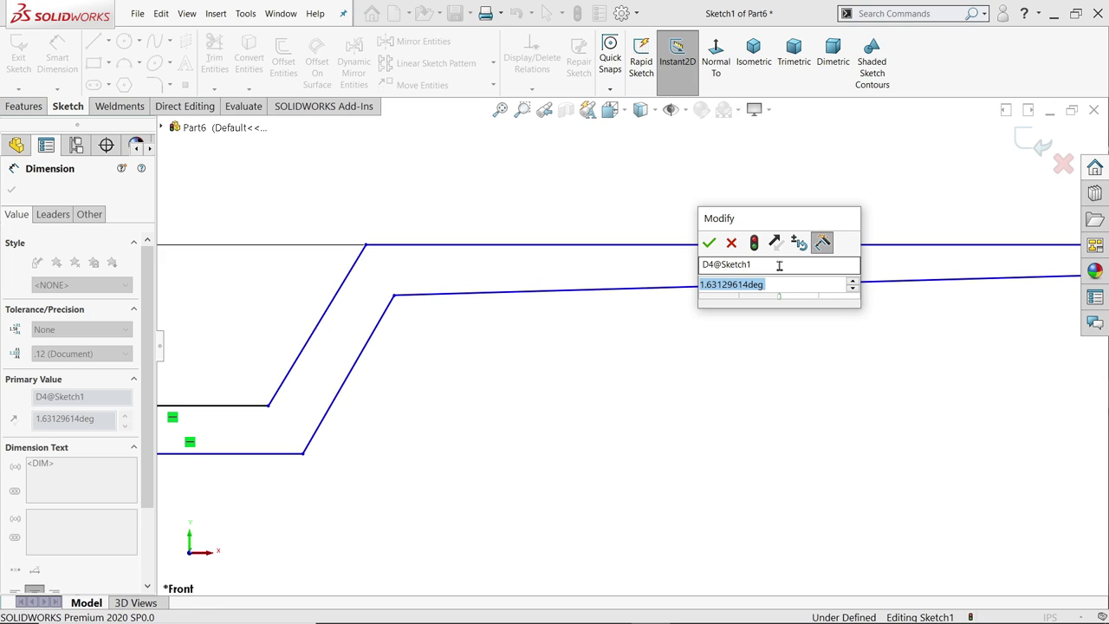
type("2")
key("Return")
scroll(646, 333, "up", 3)
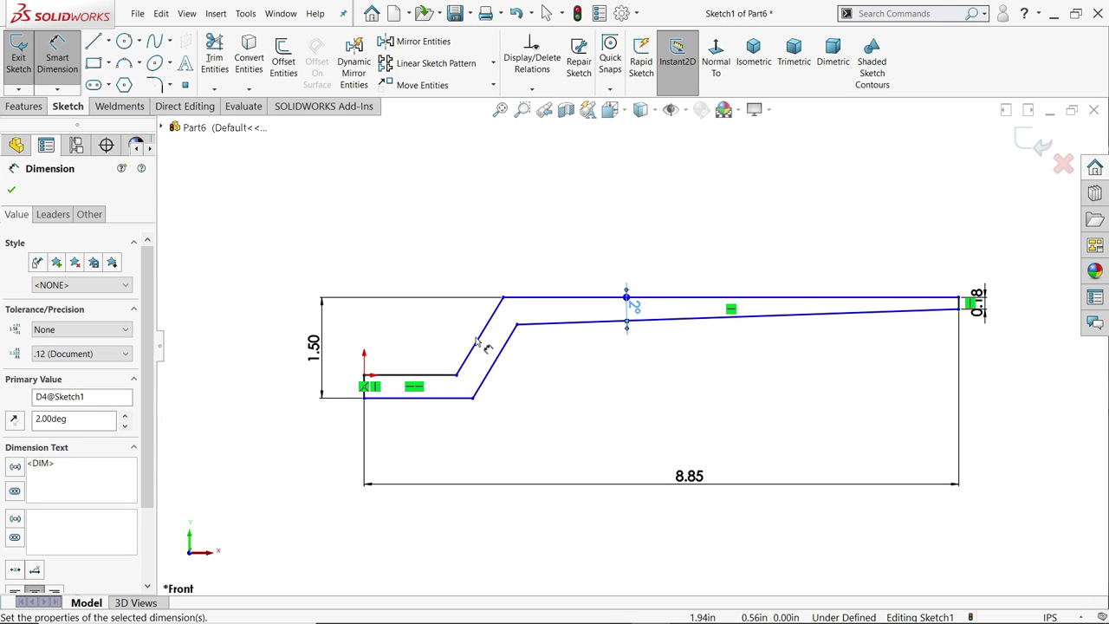
scroll(477, 340, "down", 3)
scroll(450, 349, "up", 2)
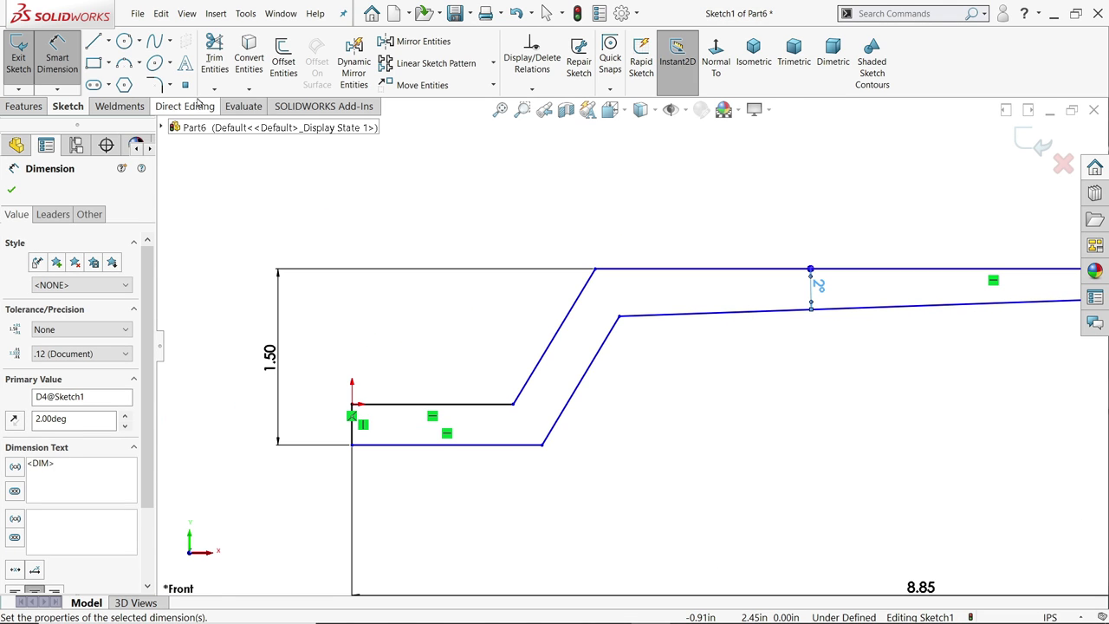
key("Escape")
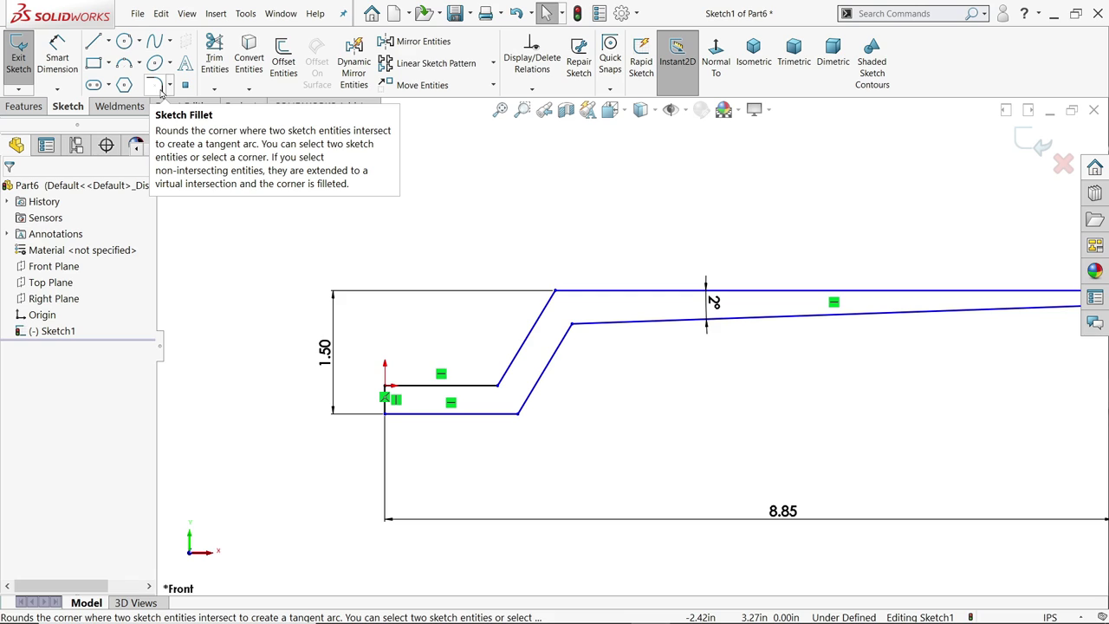
Step: Dimension both slanted lines at 45° to the top edge
left_click(57, 57)
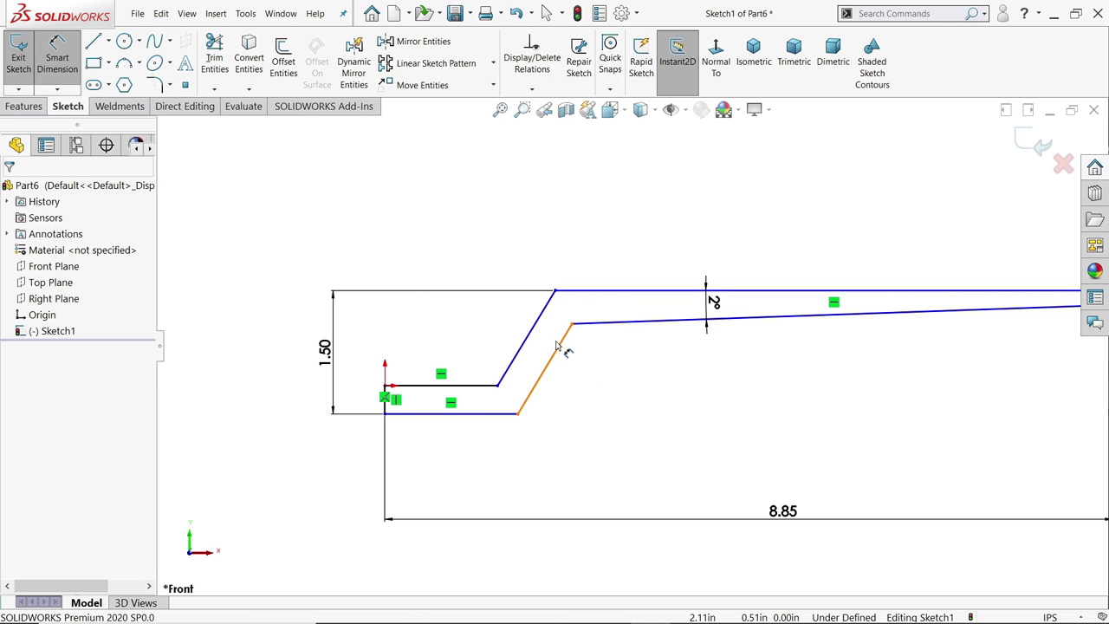
scroll(538, 333, "down", 3)
left_click(576, 253)
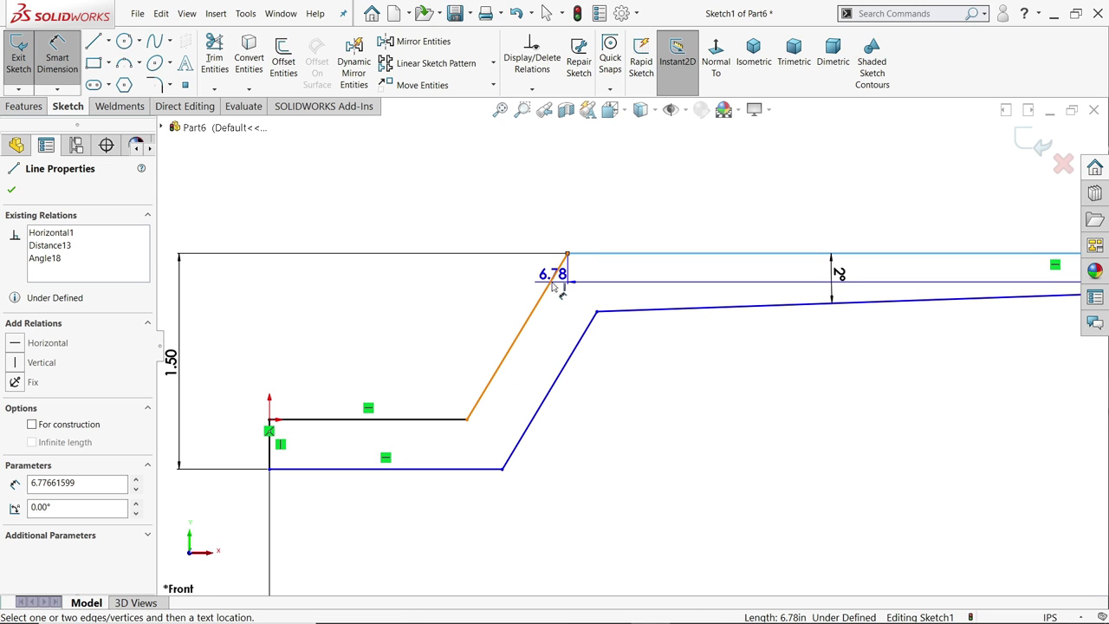
left_click(546, 287)
left_click(418, 329)
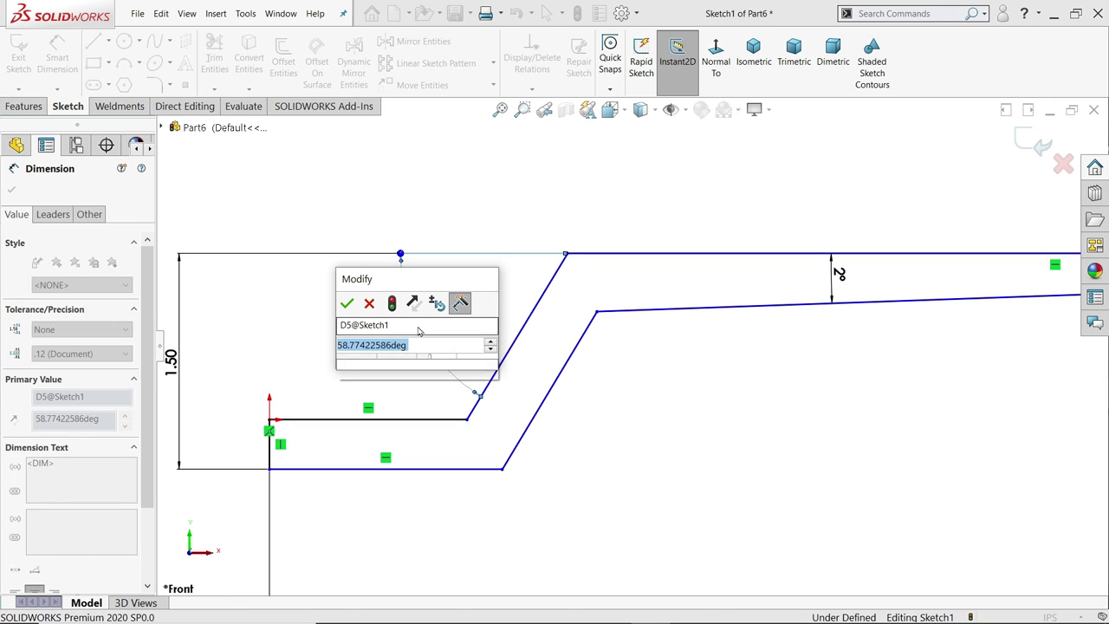
type("45")
key("Return")
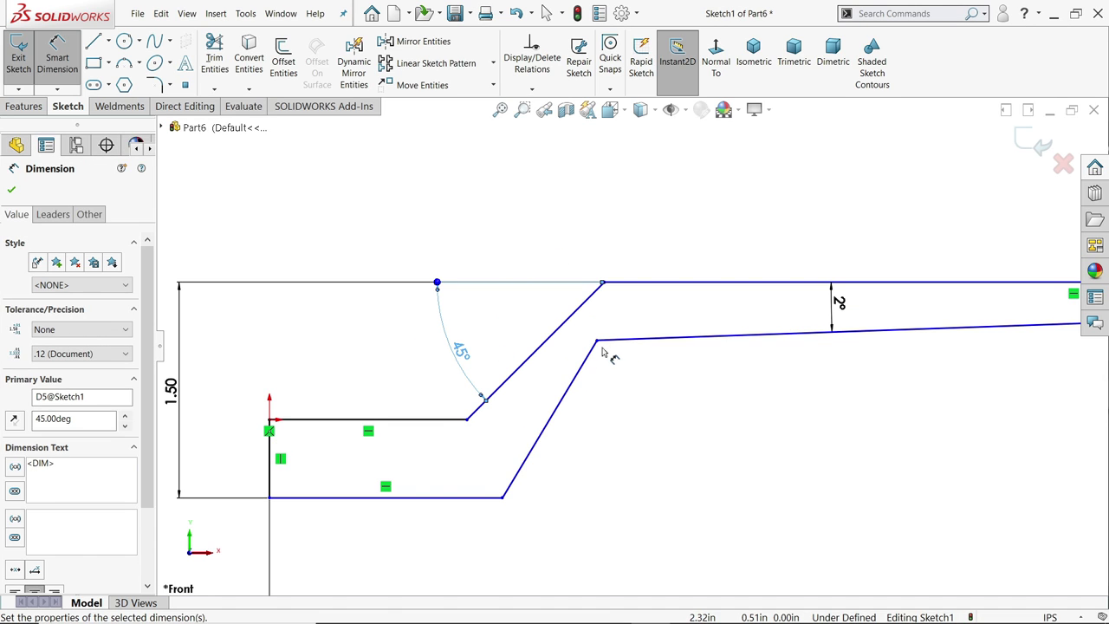
left_click(585, 369)
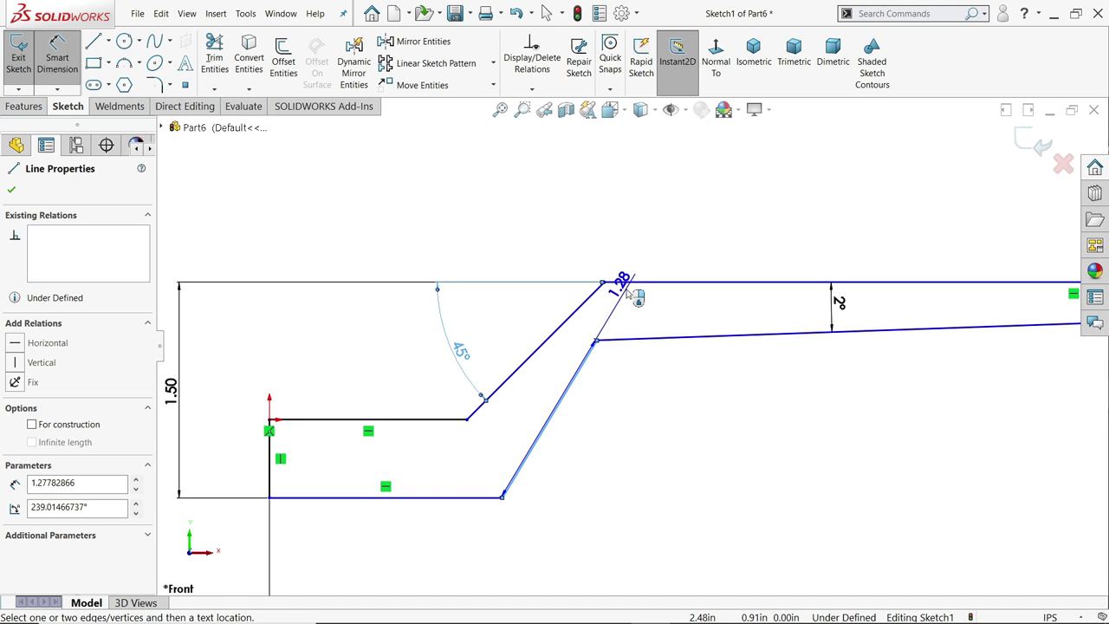
left_click(622, 283)
left_click(401, 397)
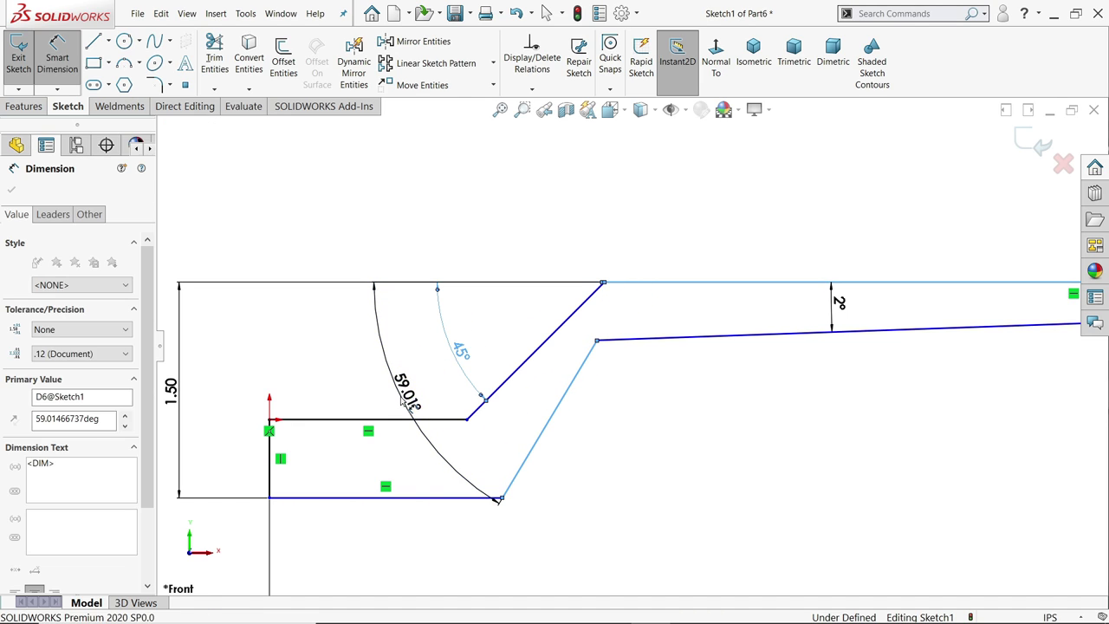
key("Return")
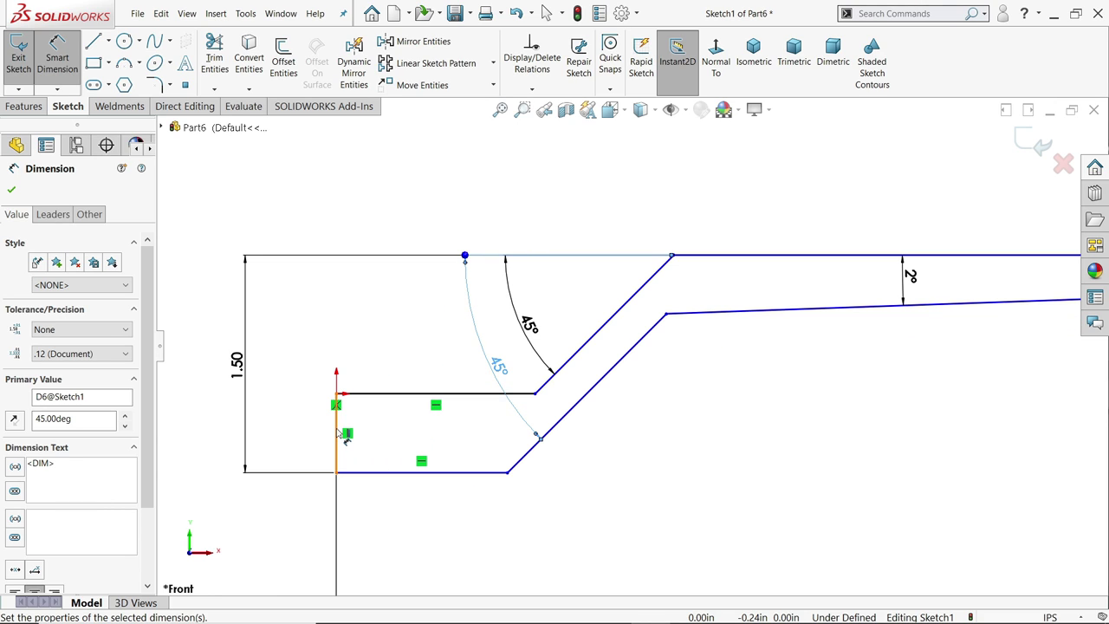
Step: Make the short left end 0.443 in and shift the lower slanted line right
left_click(338, 438)
left_click(318, 440)
type("0")
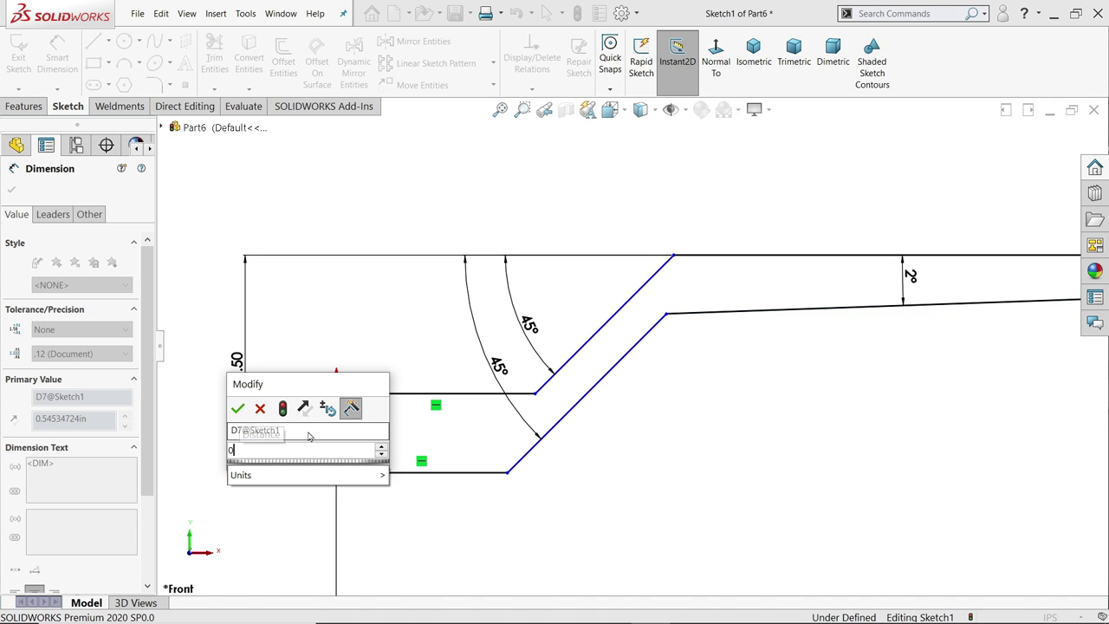
type(".443")
key("Return")
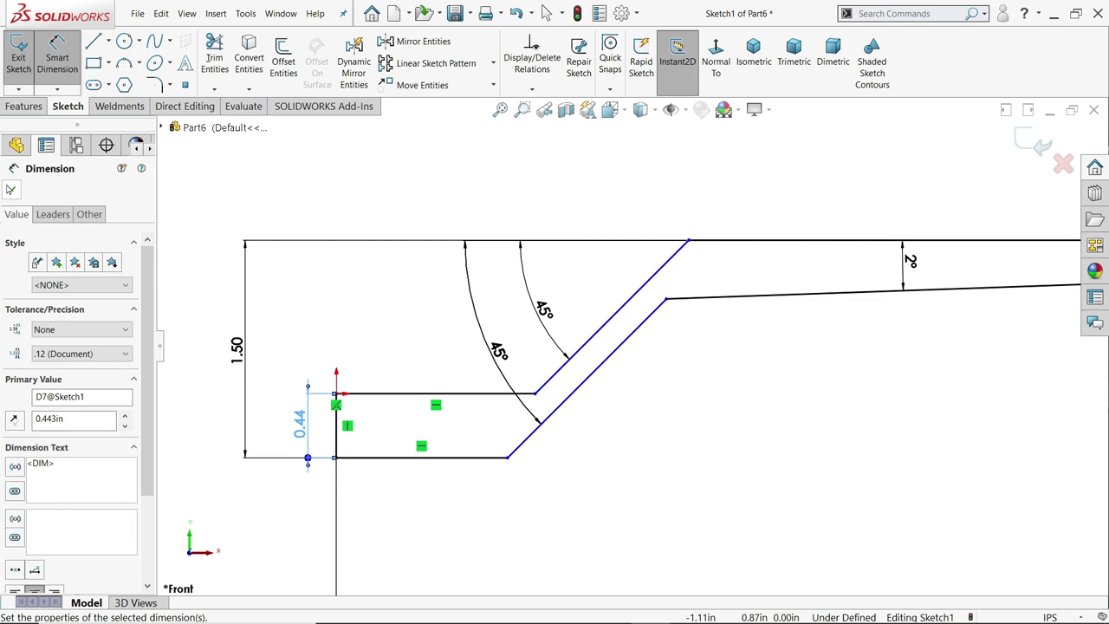
key("Escape")
left_click_drag(607, 371, 627, 396)
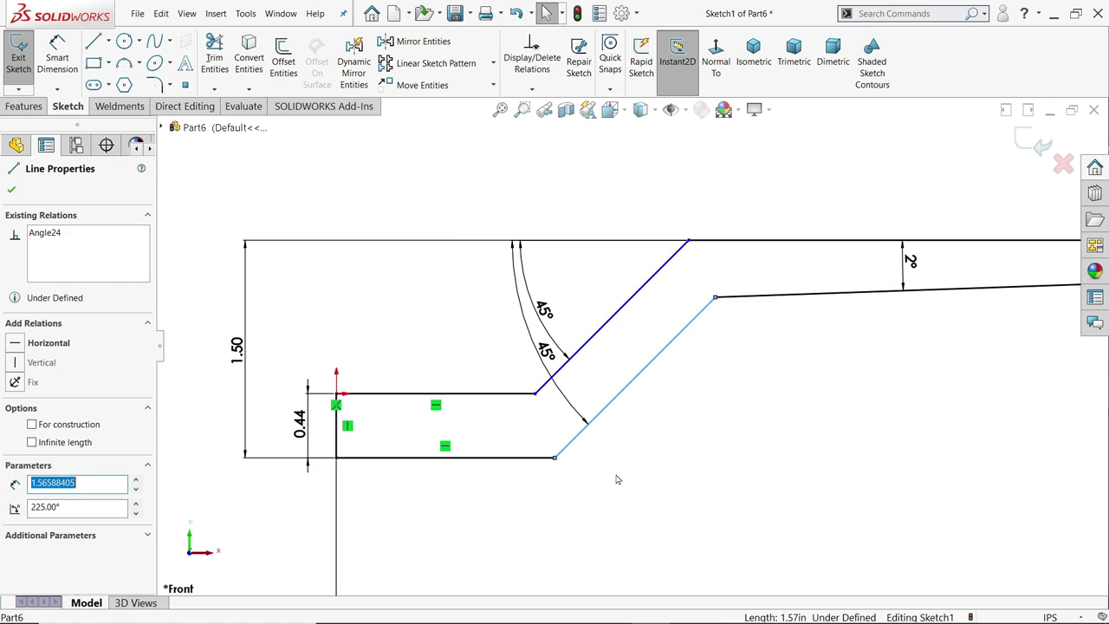
left_click(364, 259)
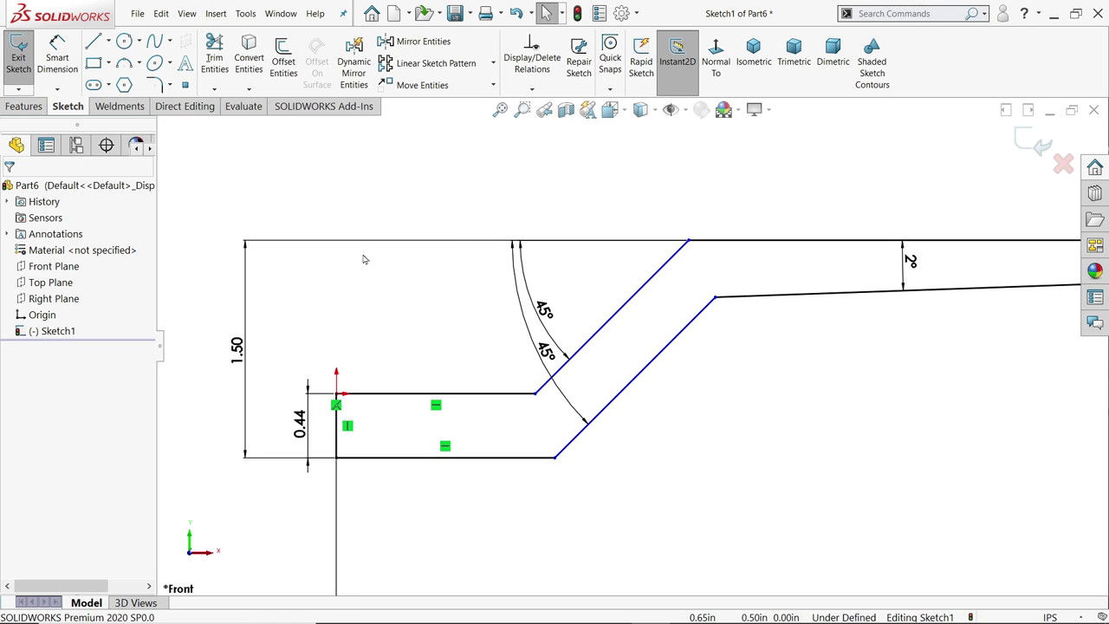
left_click(156, 86)
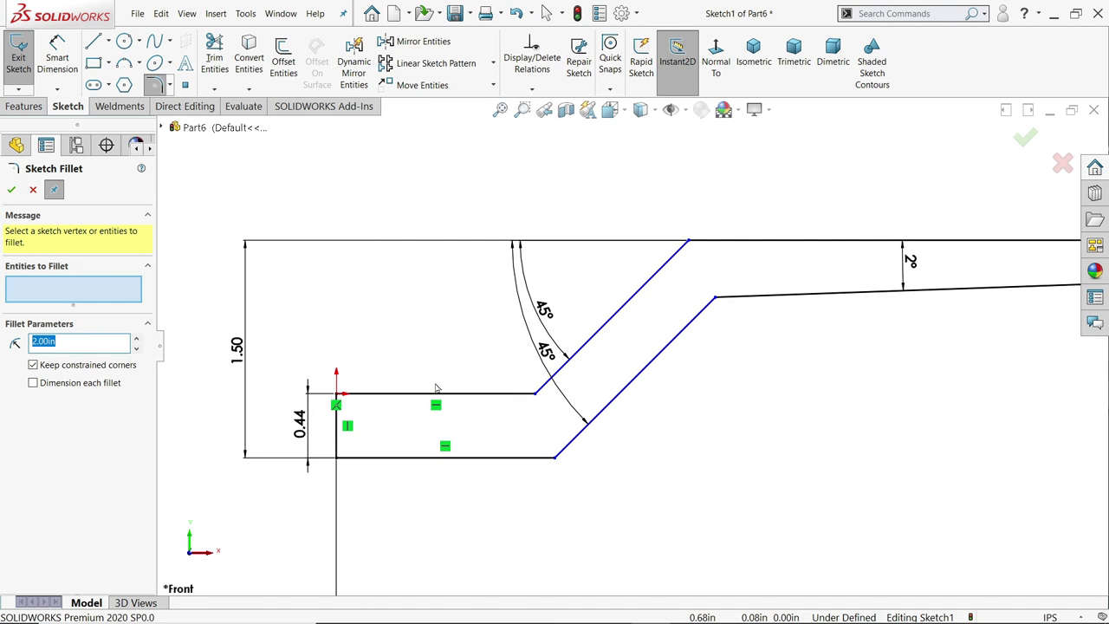
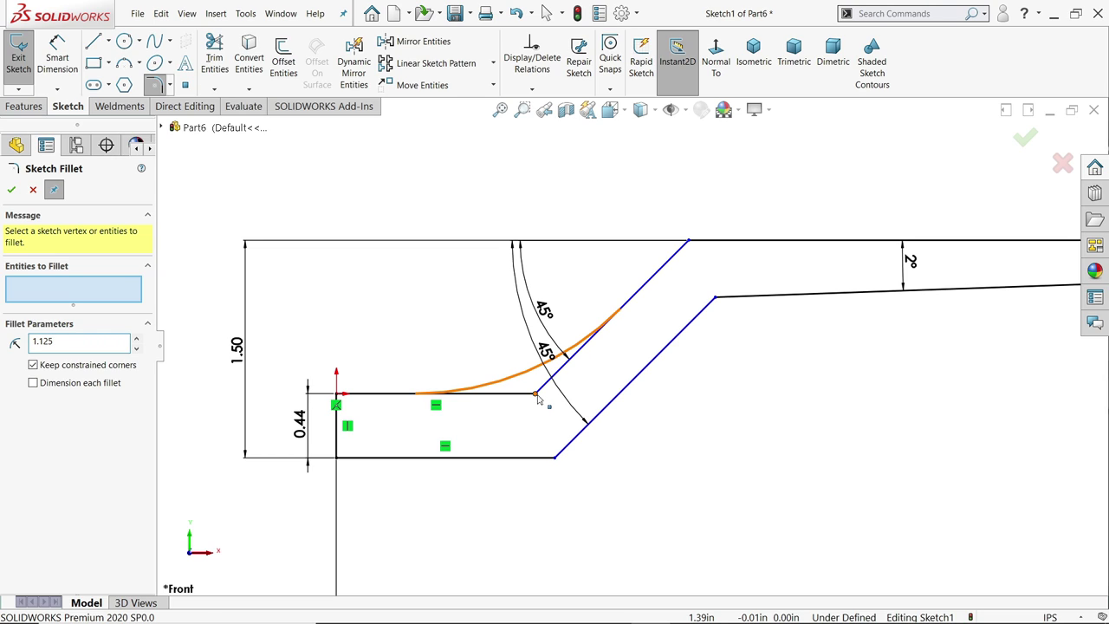
Step: Round the lower and upper bends of the inner line with 1.125 in sketch fillets
left_click(536, 395)
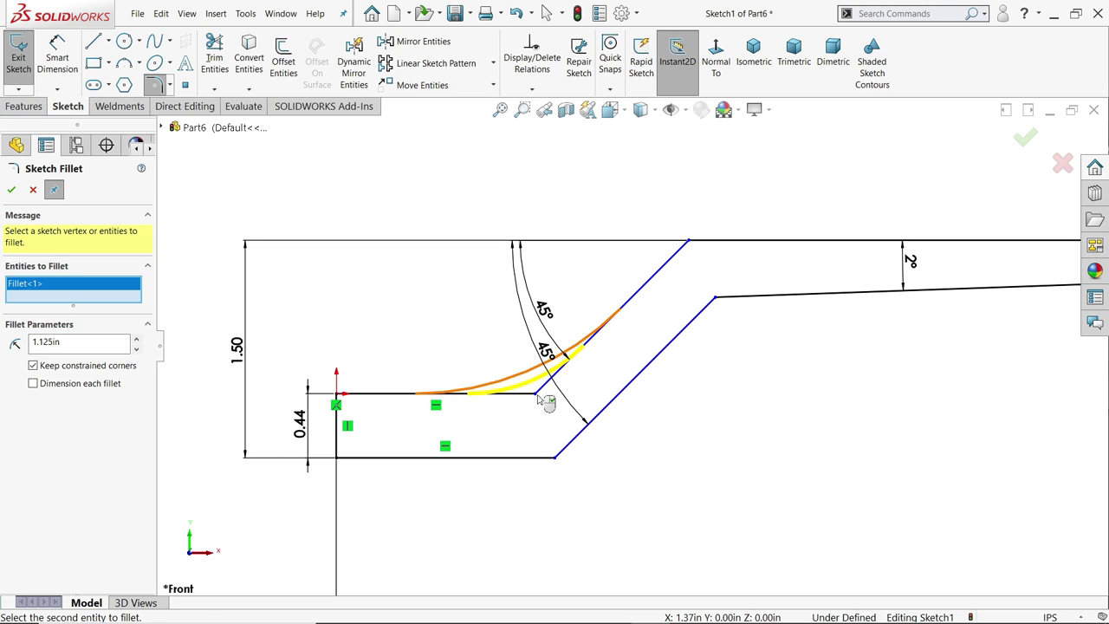
left_click(716, 299)
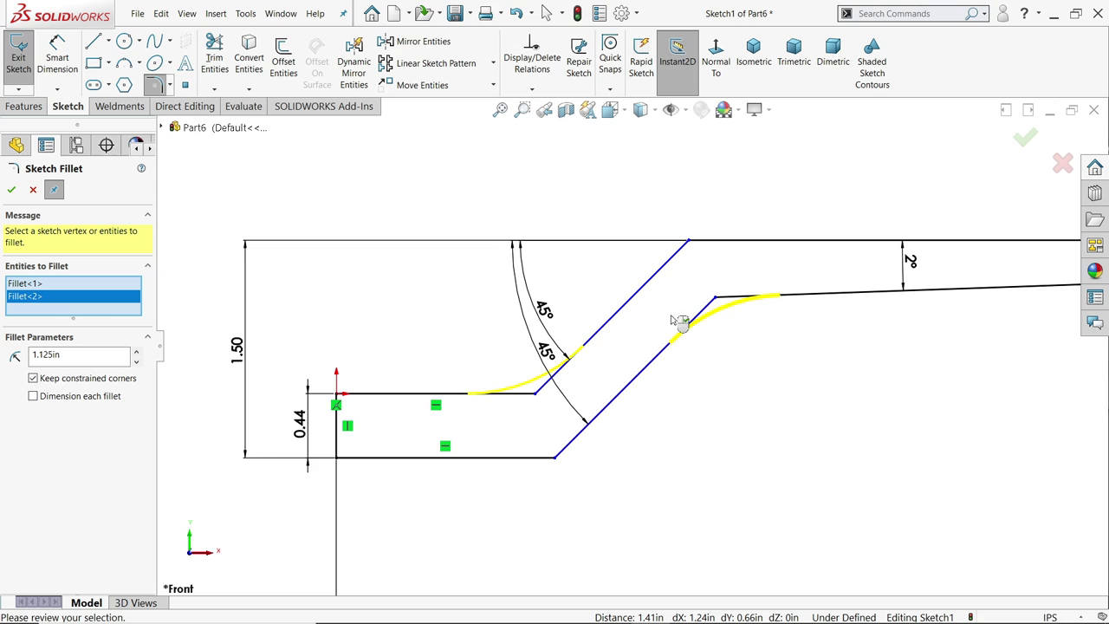
left_click(11, 190)
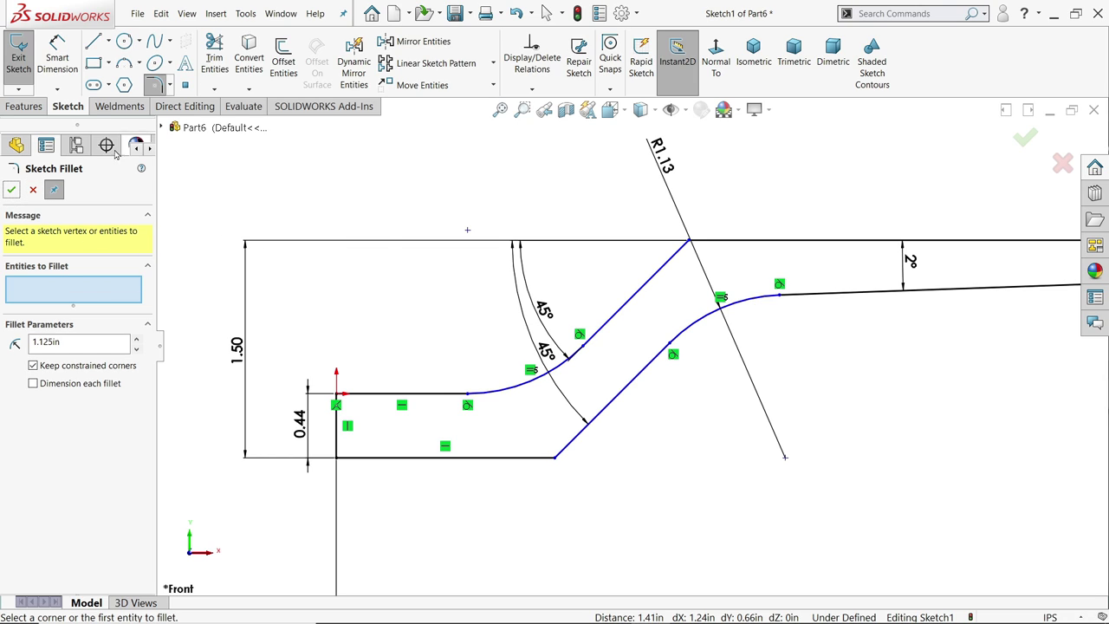
Step: Dimension the upper fillet's end point 1.25 in horizontally from the origin
left_click(57, 56)
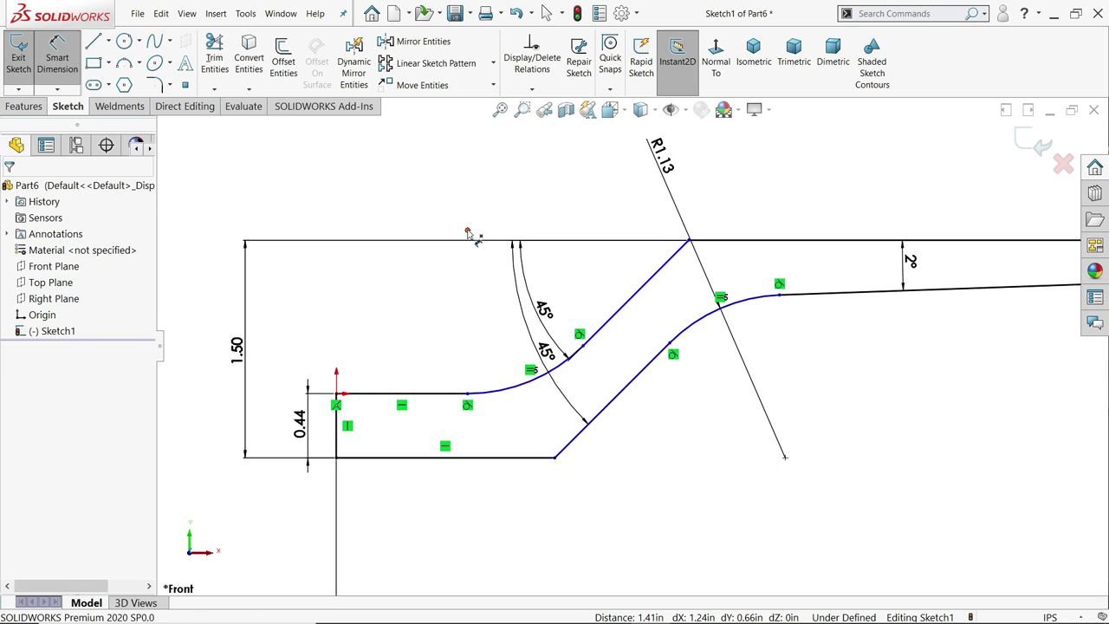
left_click(467, 233)
left_click(337, 395)
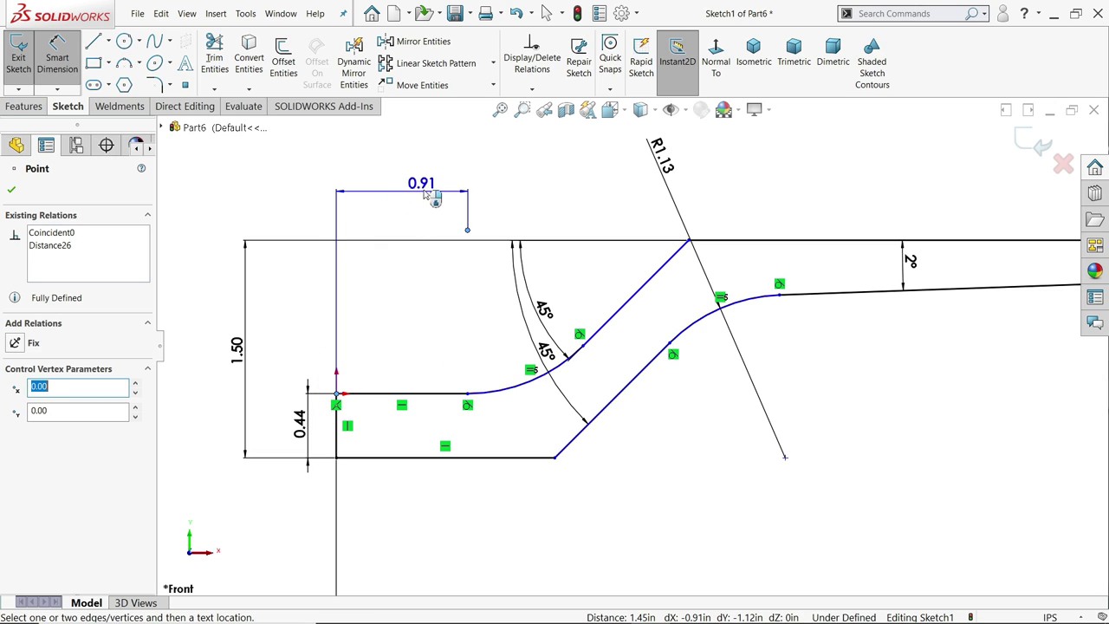
left_click(419, 164)
type("1")
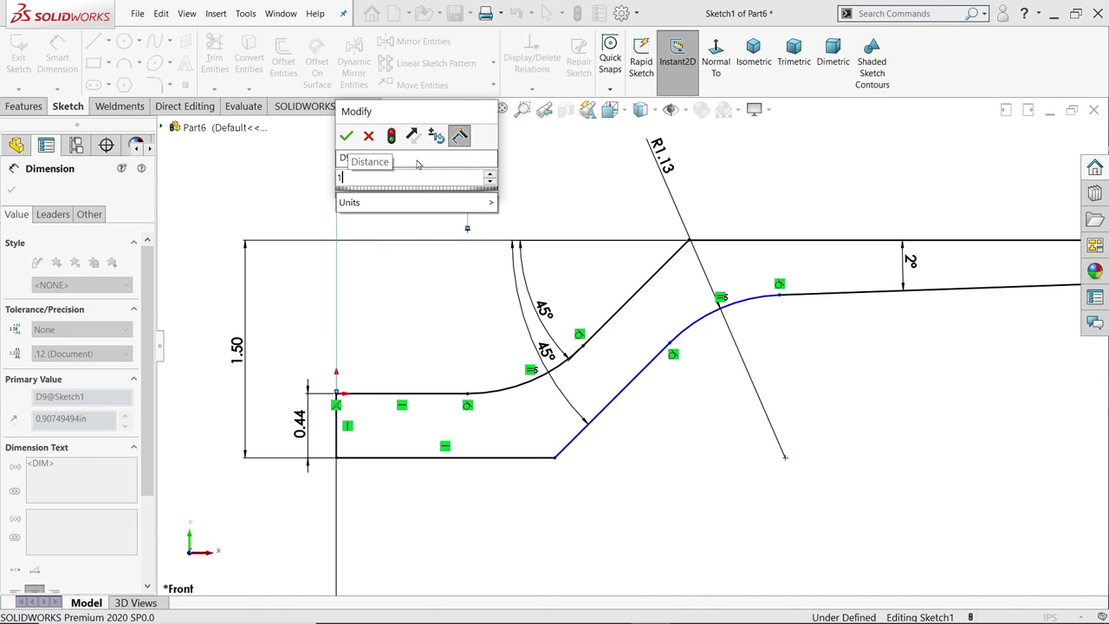
type(".25")
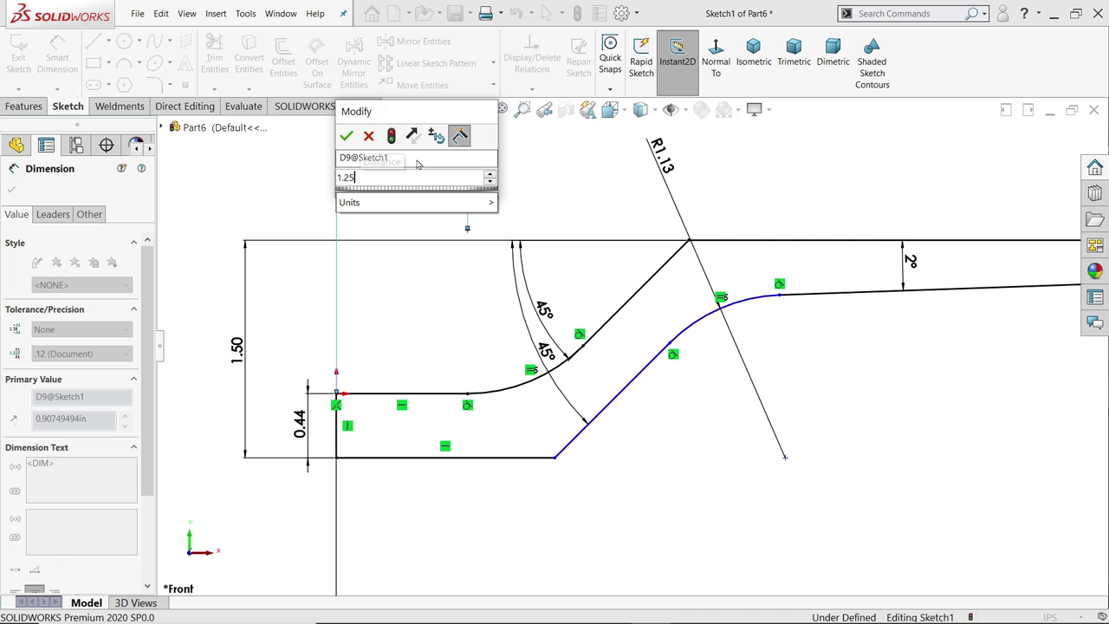
key("Return")
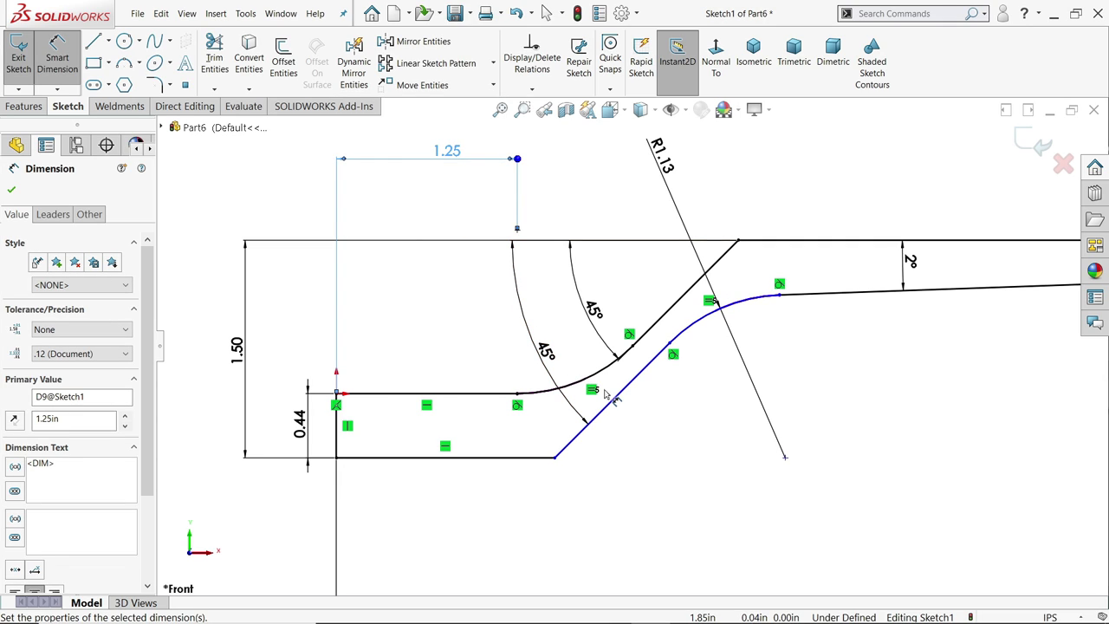
left_click(10, 192)
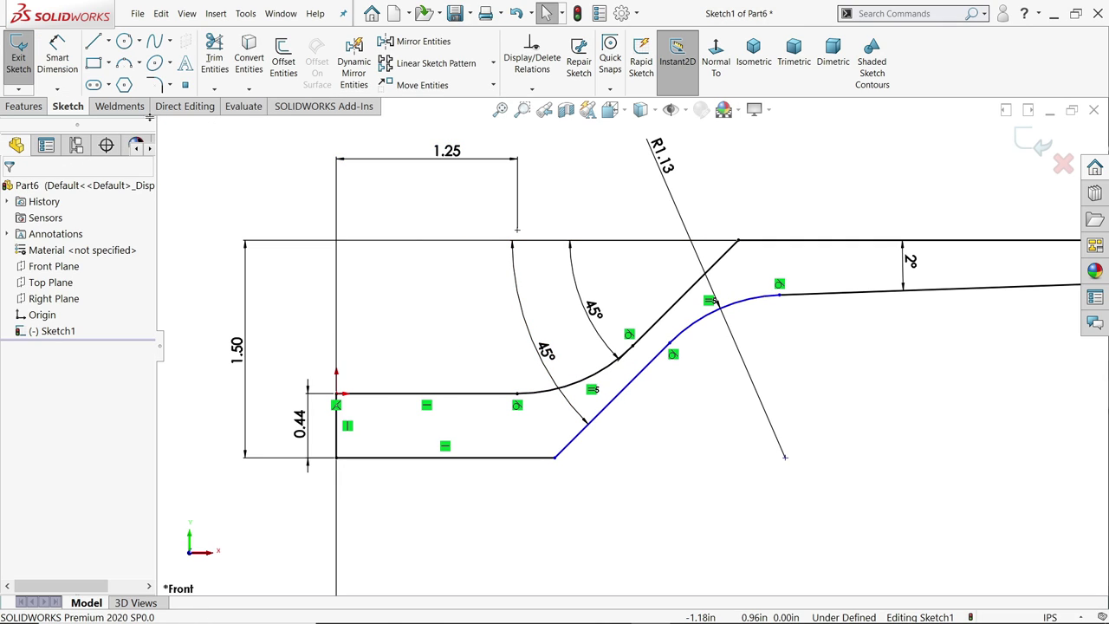
left_click(156, 86)
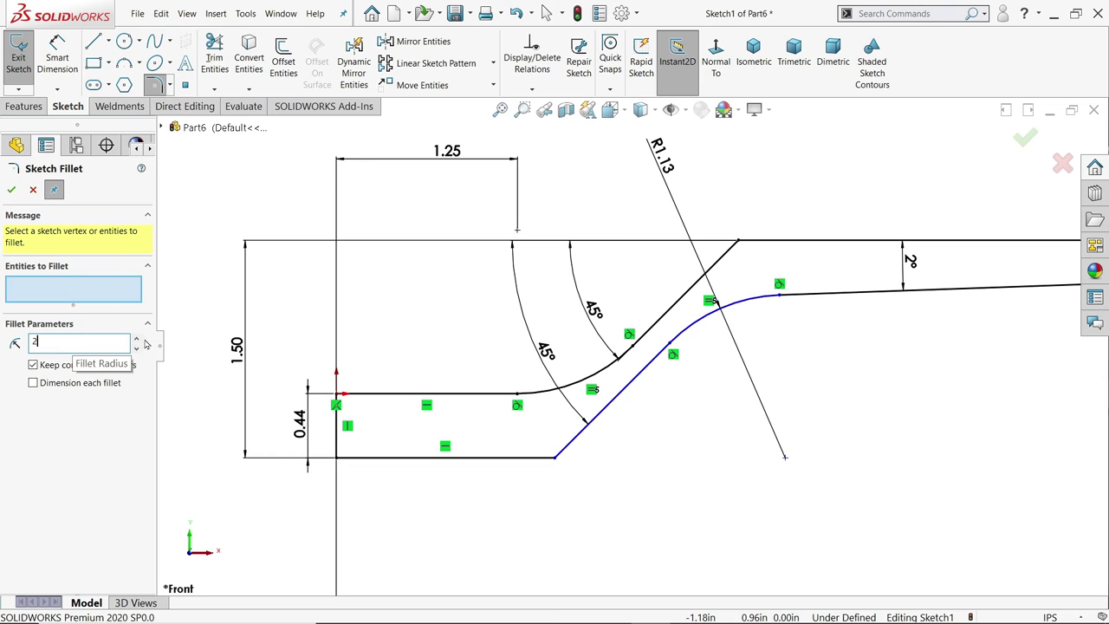
Step: Round the outer line's bottom and top bends with 2 in sketch fillets
type("2")
key("Return")
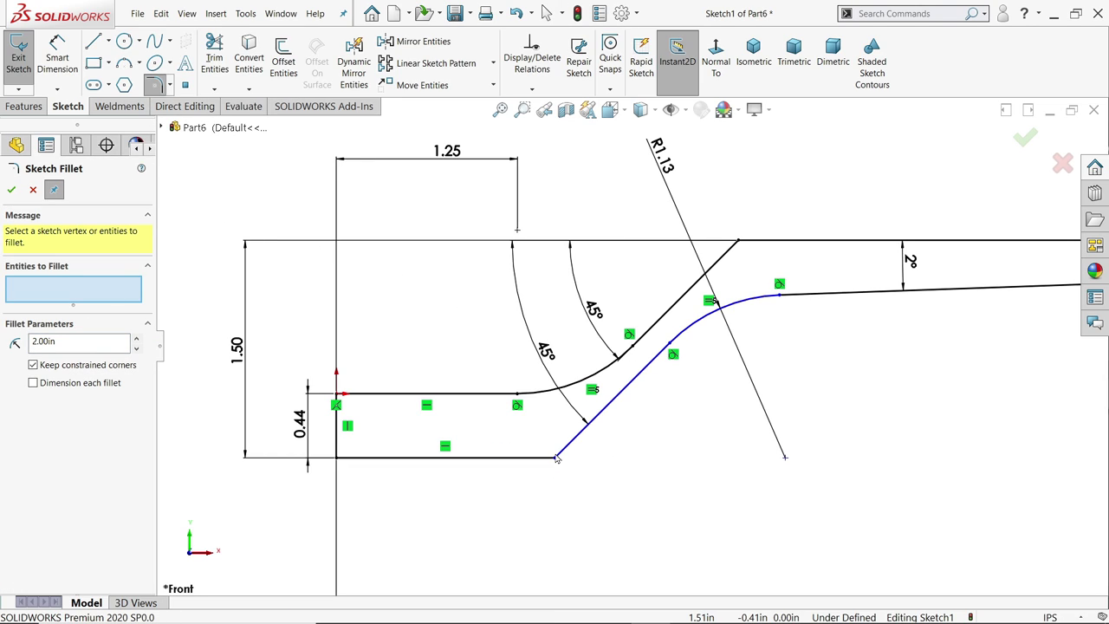
left_click(556, 459)
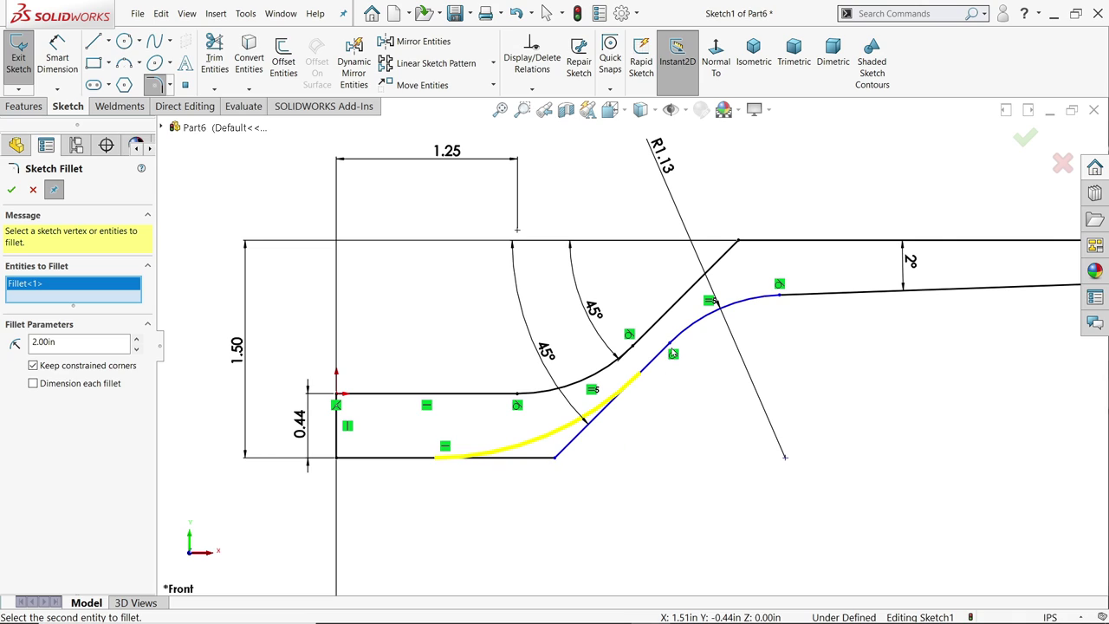
left_click(741, 240)
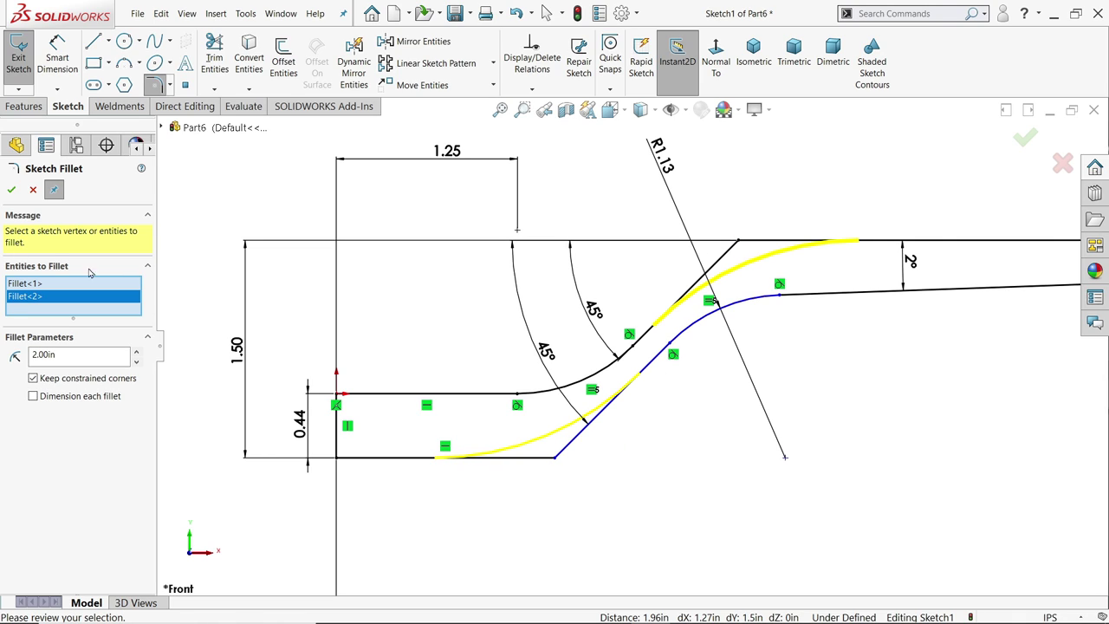
left_click(12, 190)
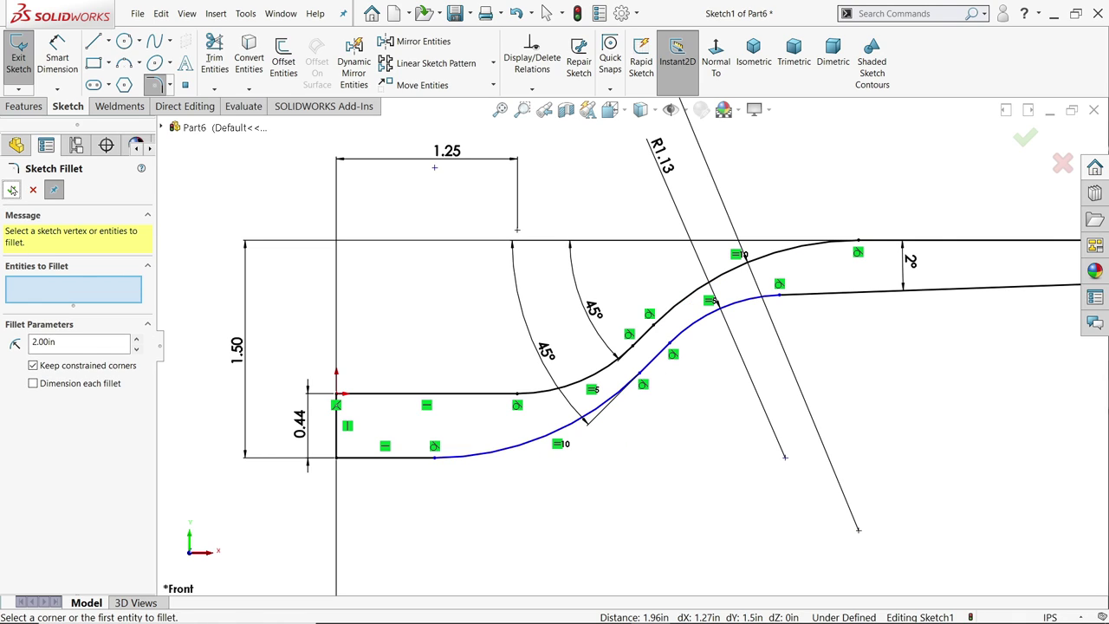
Step: Dimension the new fillet's end point 1.00 in from the origin, placed below the 1.25 dimension
left_click(54, 57)
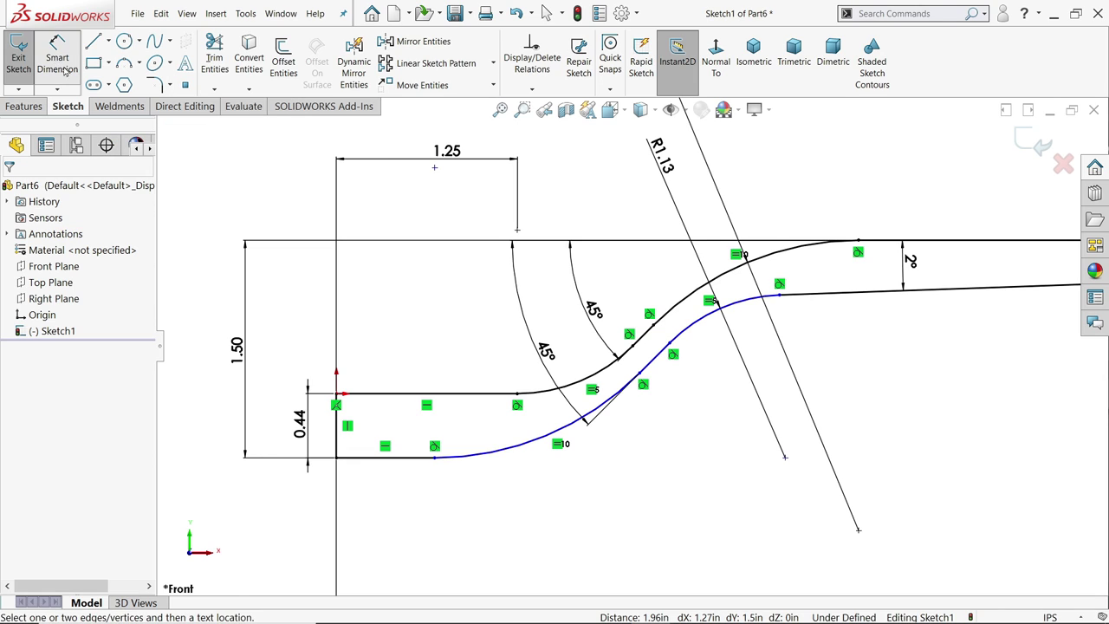
left_click(435, 171)
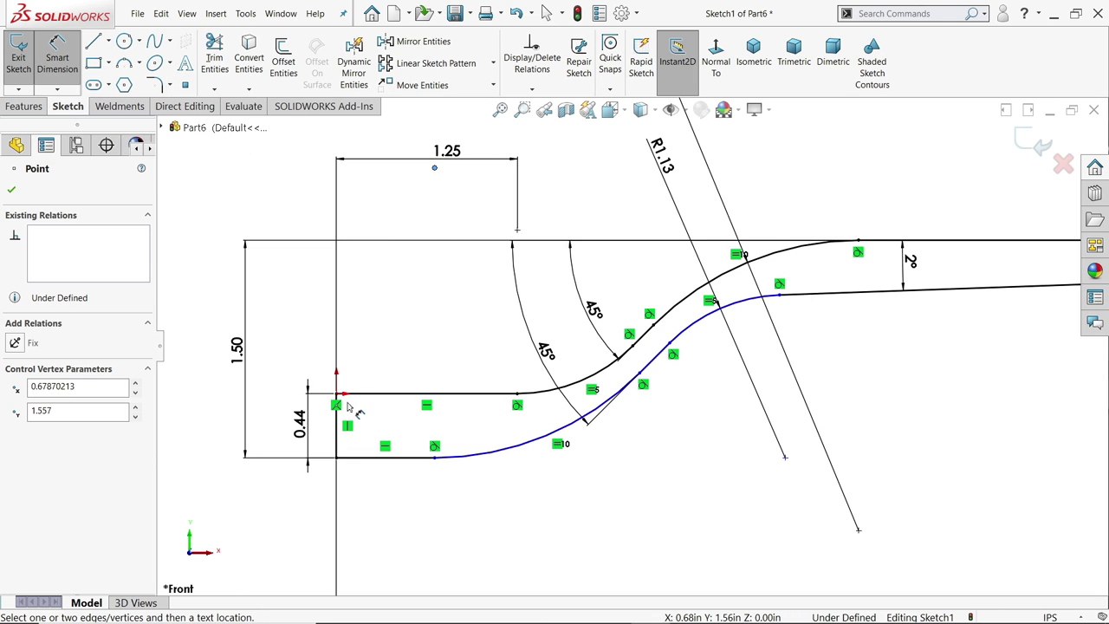
left_click(337, 395)
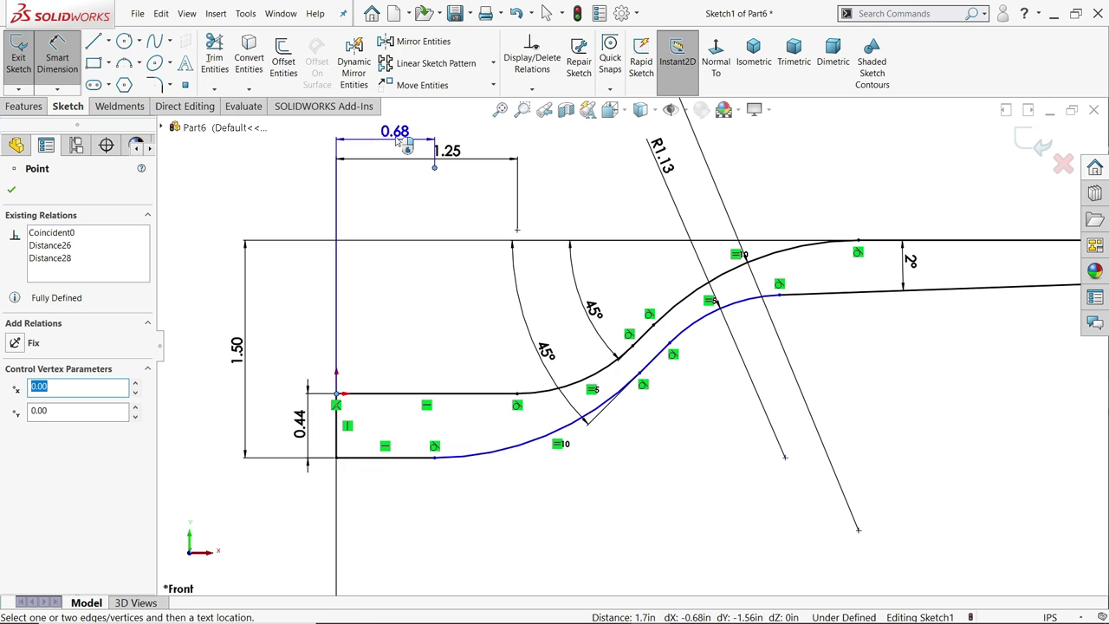
left_click(395, 140)
type("1")
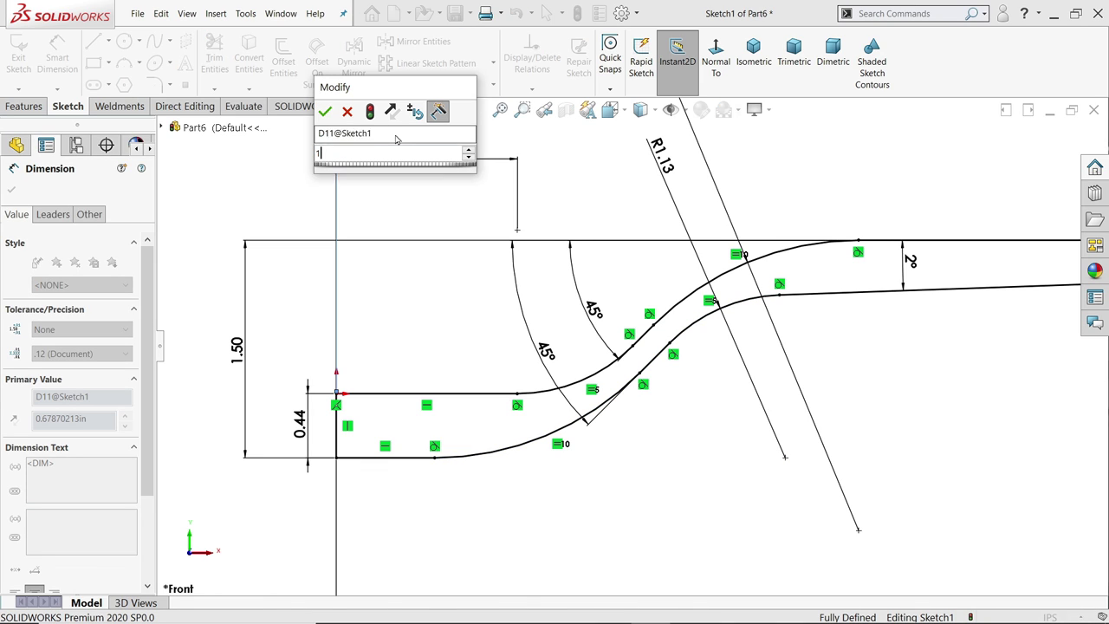
key("Return")
key("f")
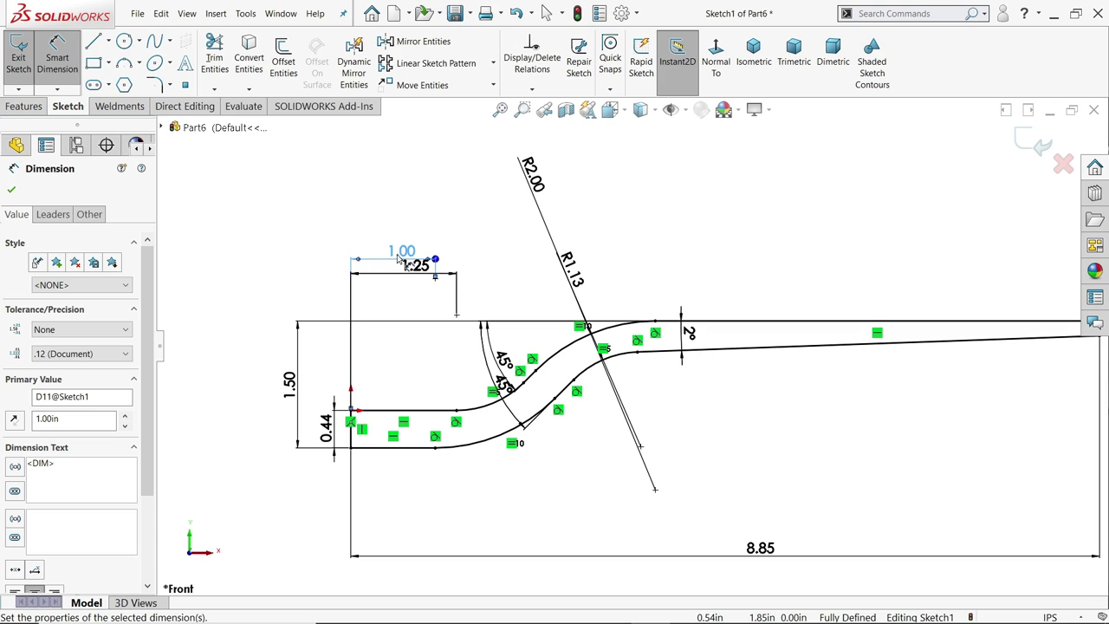
left_click_drag(402, 252, 397, 294)
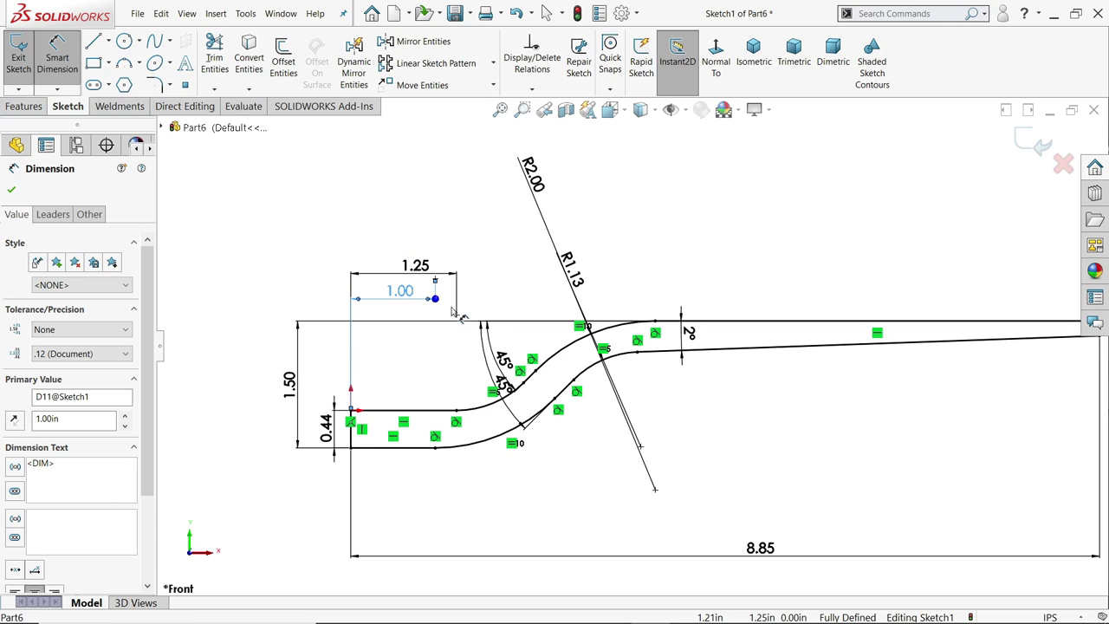
scroll(453, 312, "up", 2)
scroll(485, 334, "down", 1)
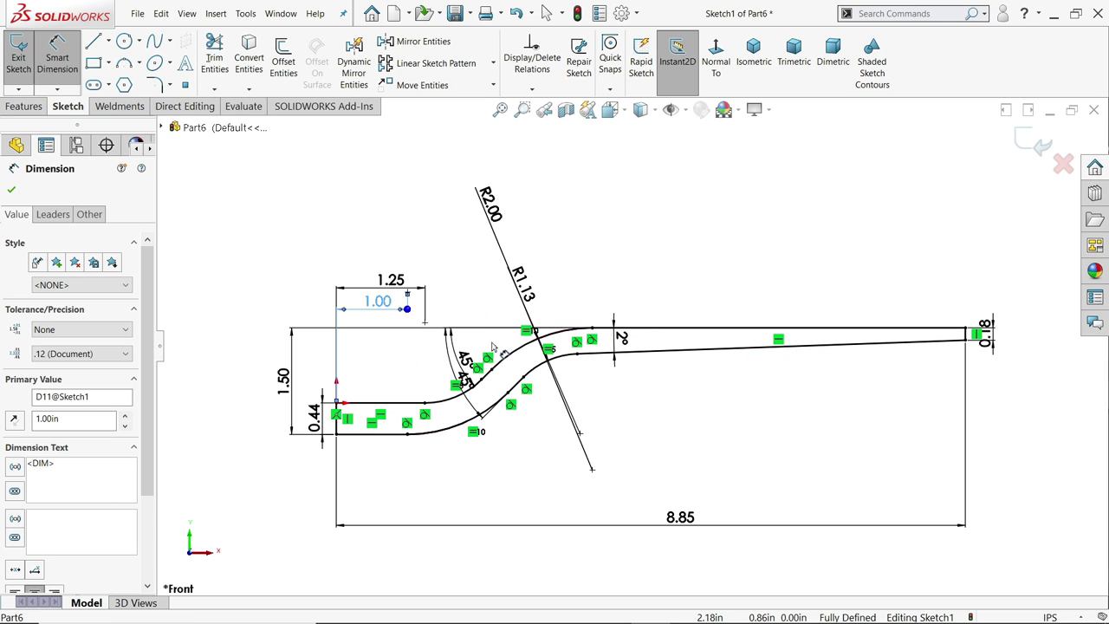
Step: Extrude the S-profile 1.00 in Mid Plane into a solid, then sketch on its end face
left_click(11, 192)
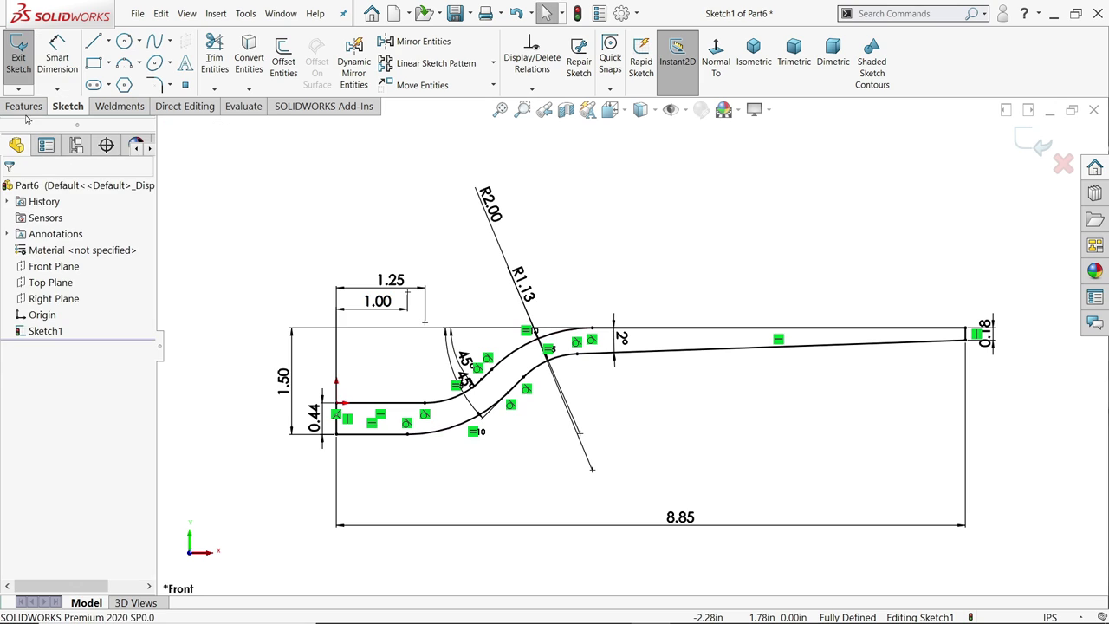
left_click(24, 106)
left_click(25, 68)
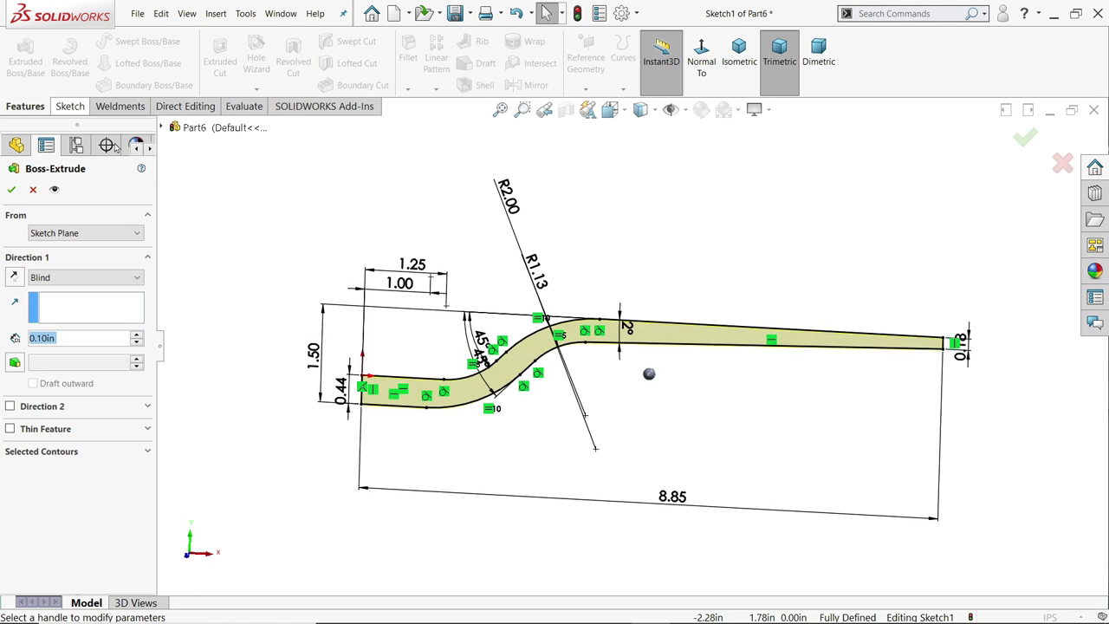
left_click(39, 279)
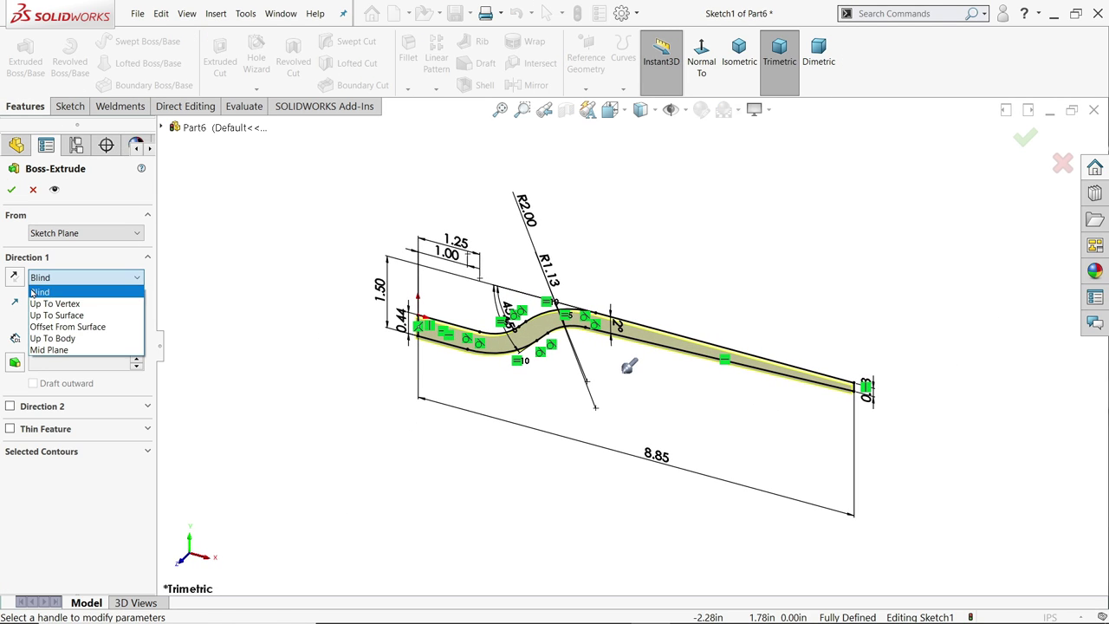
left_click(62, 351)
type("1")
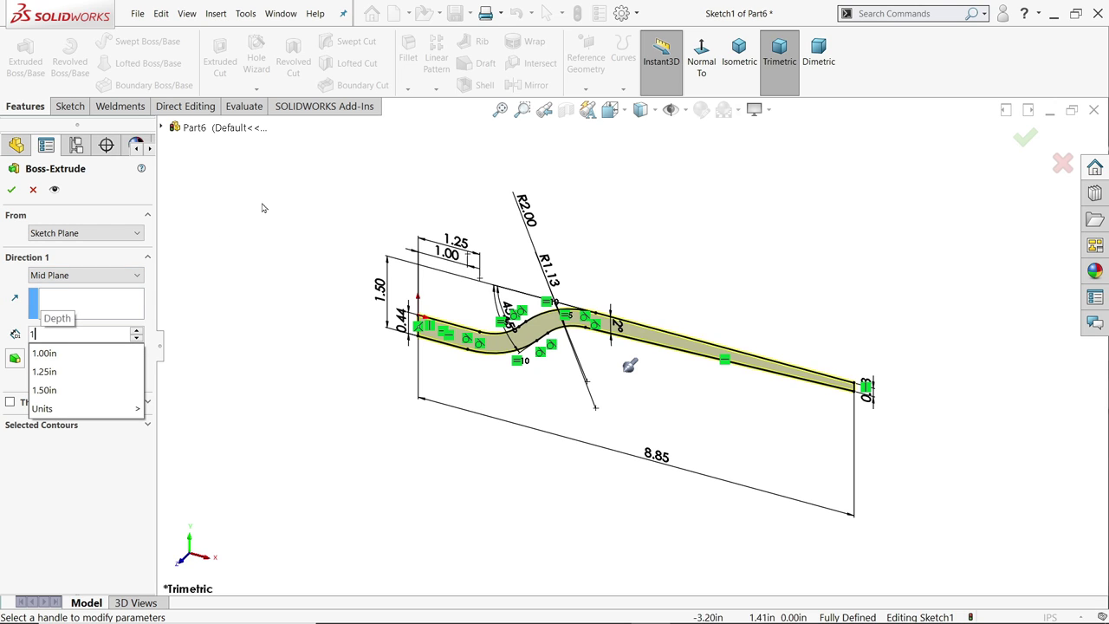
key("Return")
scroll(565, 325, "down", 2)
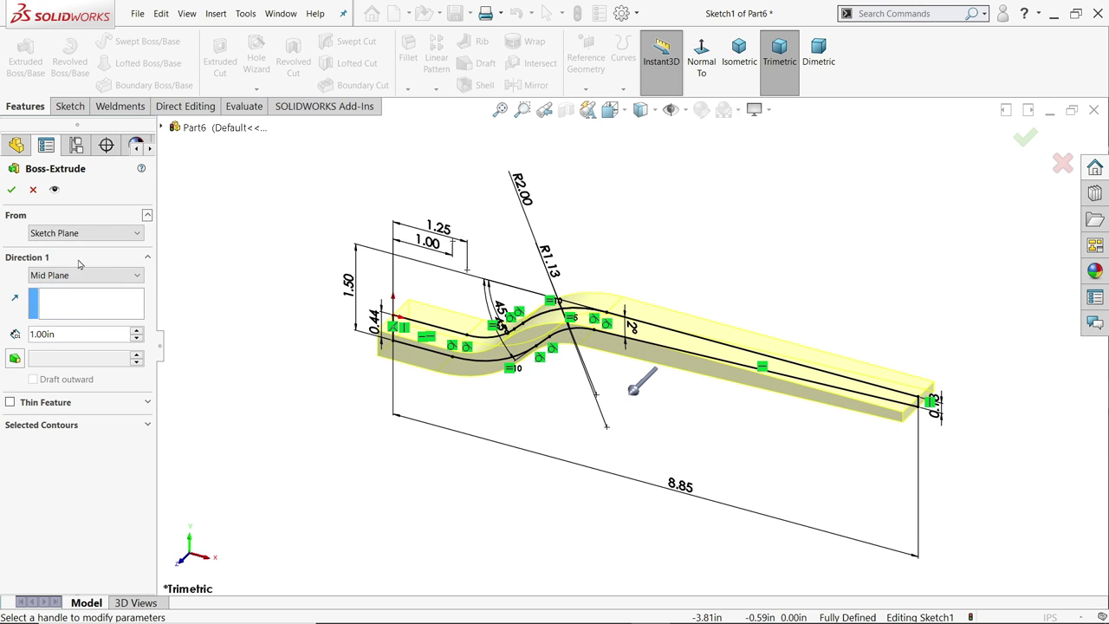
left_click(11, 190)
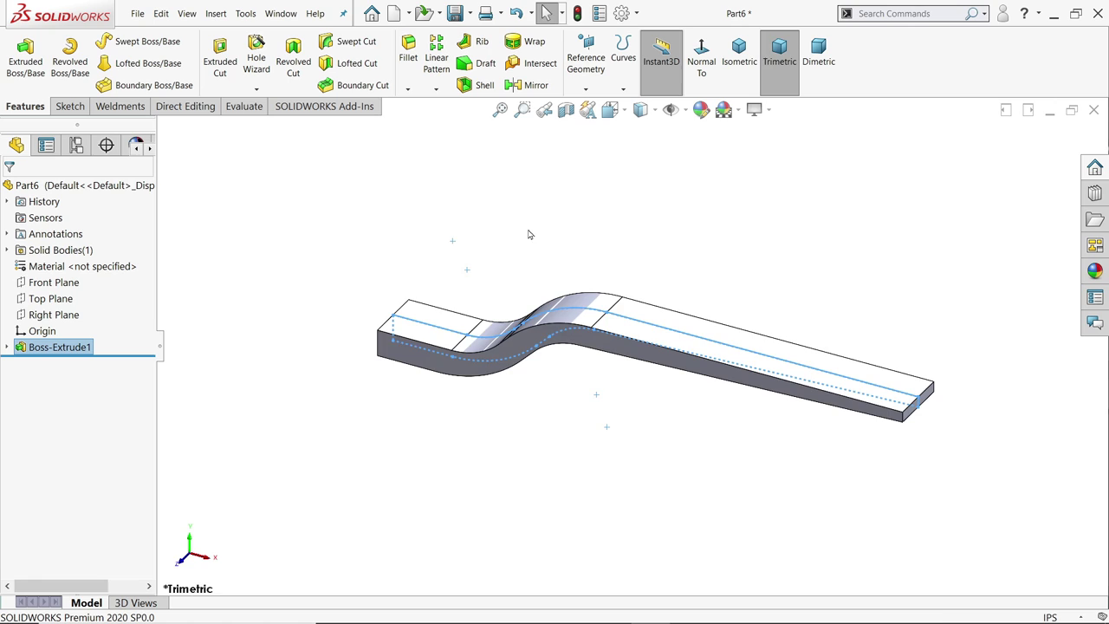
middle_click_drag(527, 231, 552, 327)
left_click(668, 339)
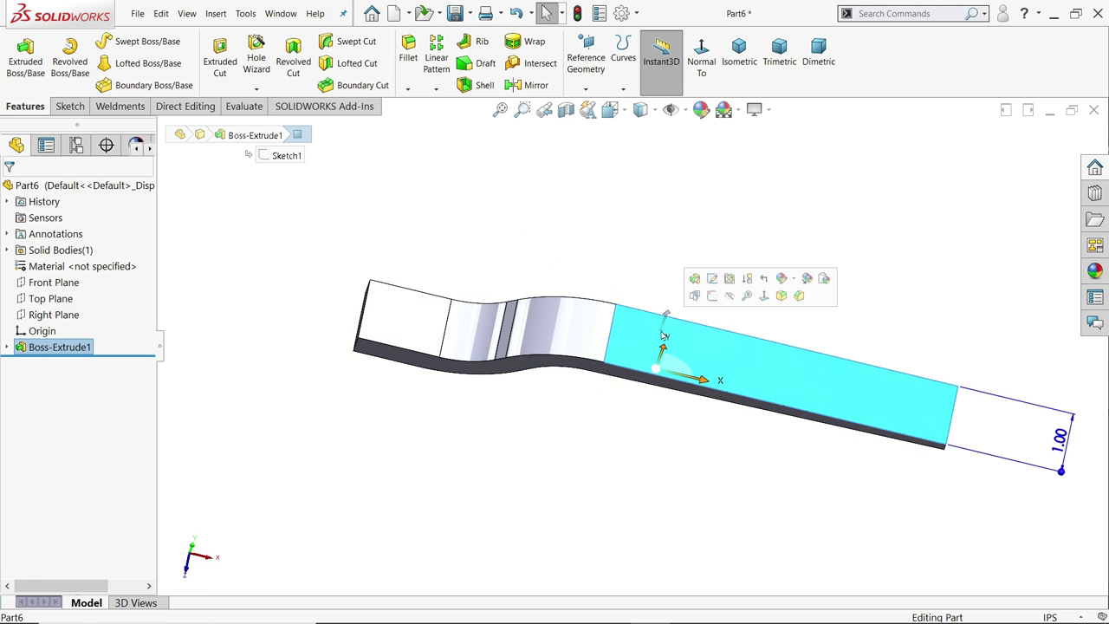
Step: On the end face, draw two lines from the left corners converging at the right end
left_click(709, 298)
scroll(606, 364, "down", 2)
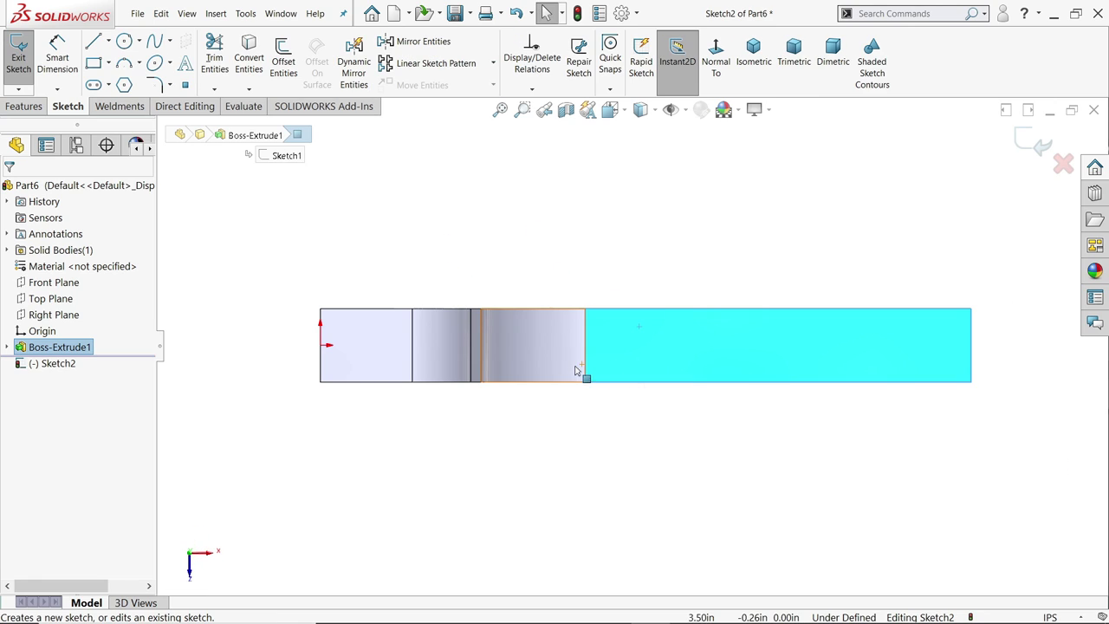
scroll(362, 336, "down", 2)
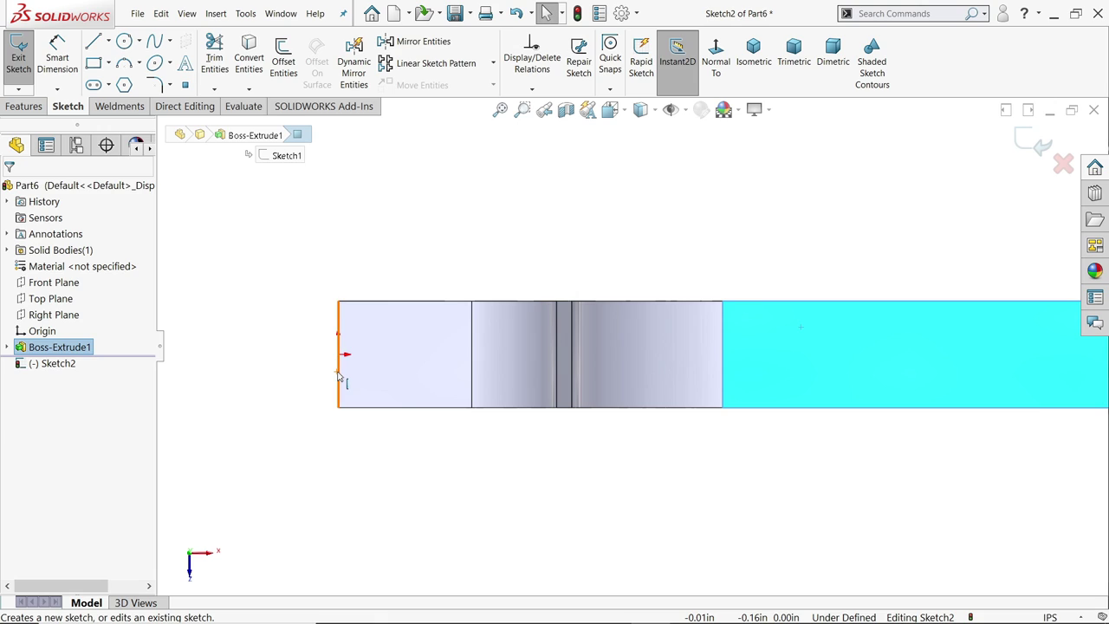
key("Escape")
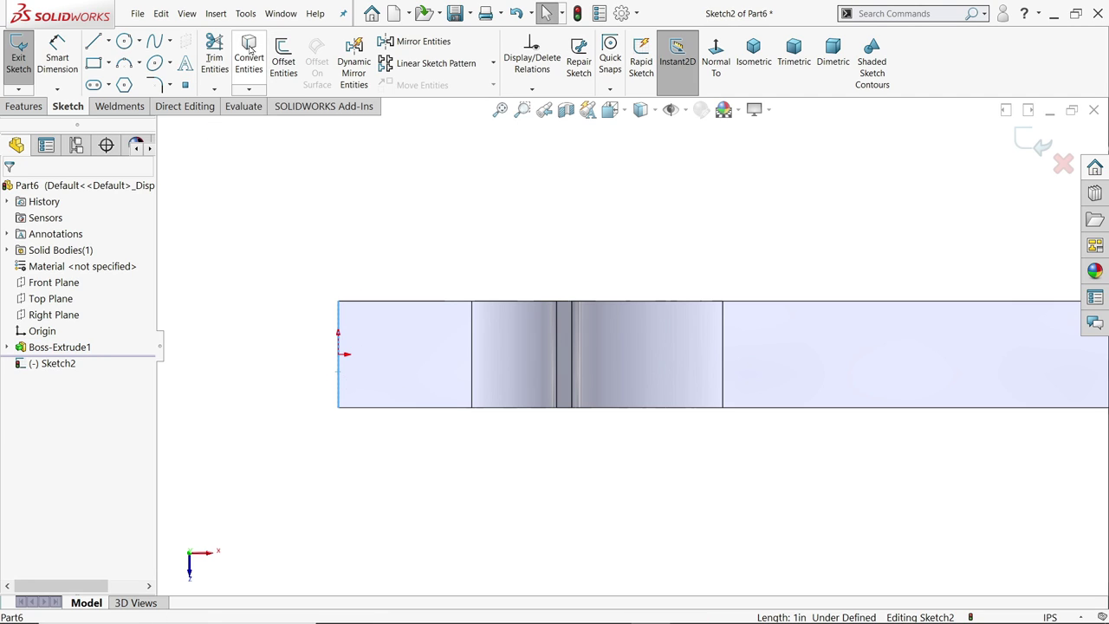
left_click(93, 40)
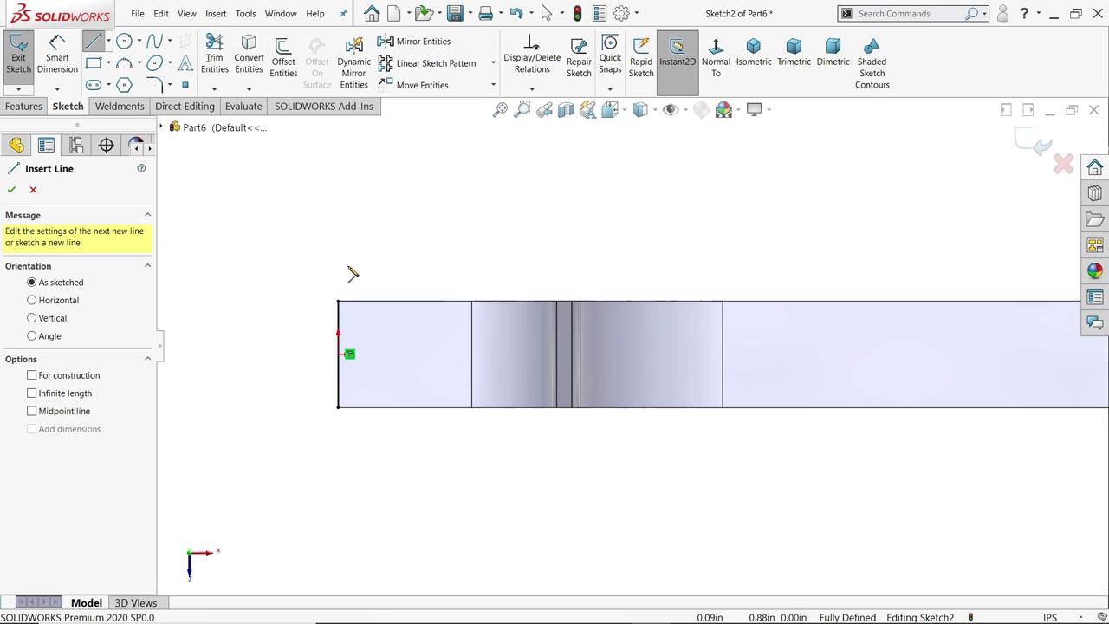
left_click(338, 302)
scroll(624, 334, "up", 3)
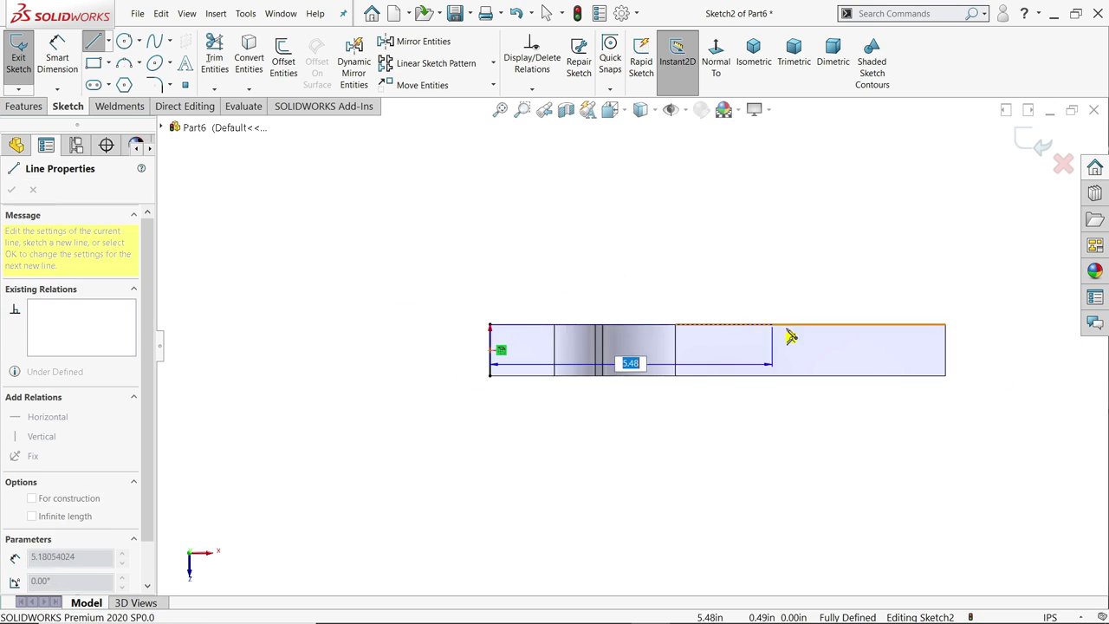
left_click(946, 336)
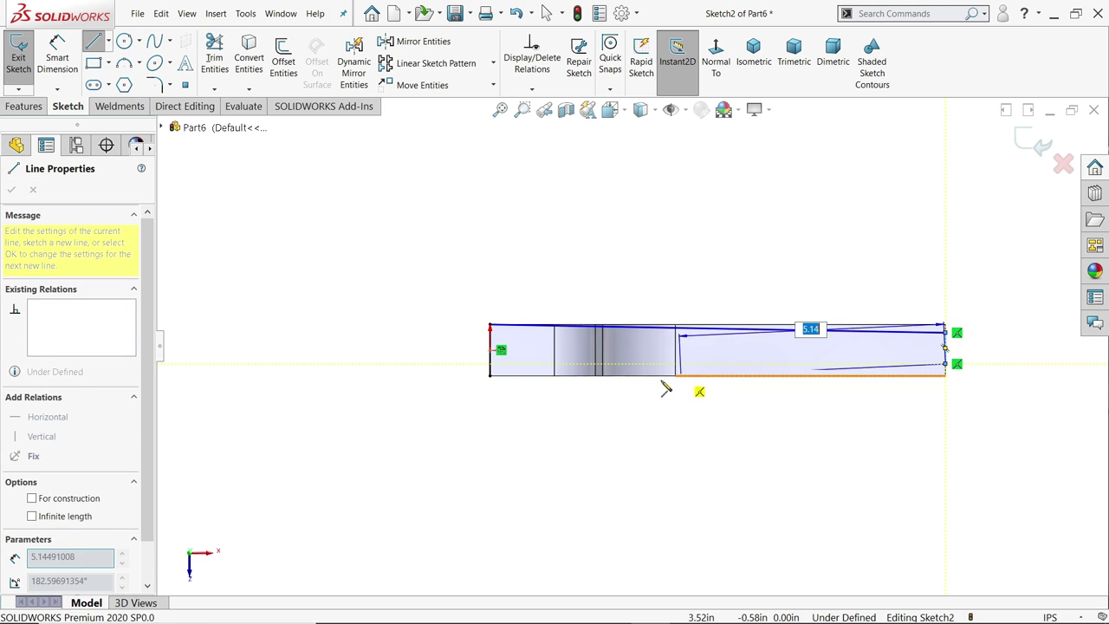
left_click(491, 378)
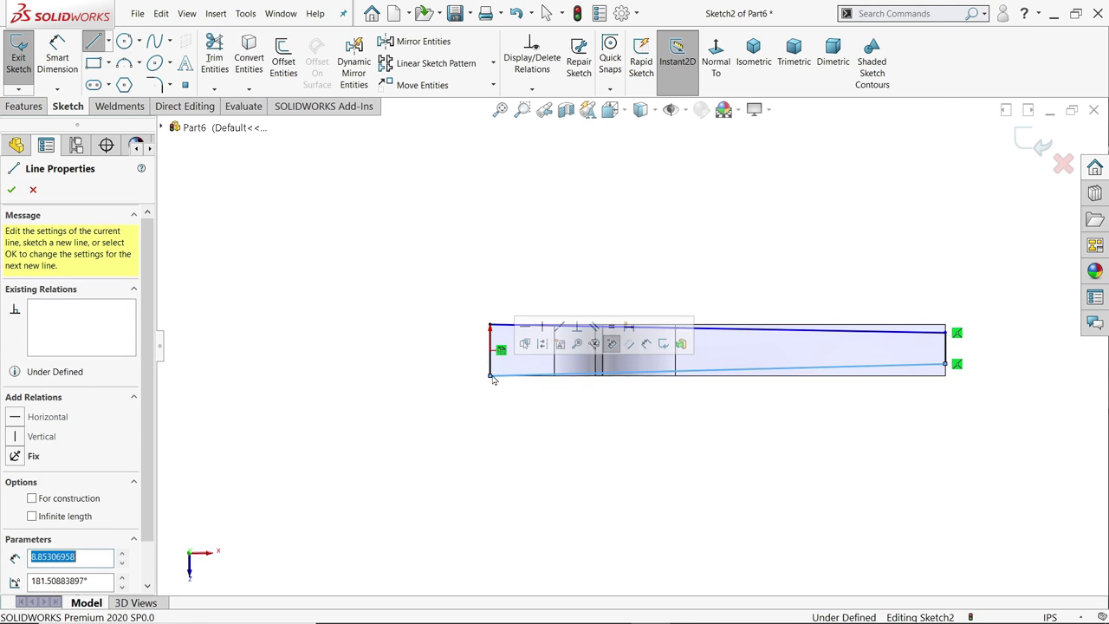
right_click(654, 227)
left_click(673, 230)
scroll(956, 351, "down", 5)
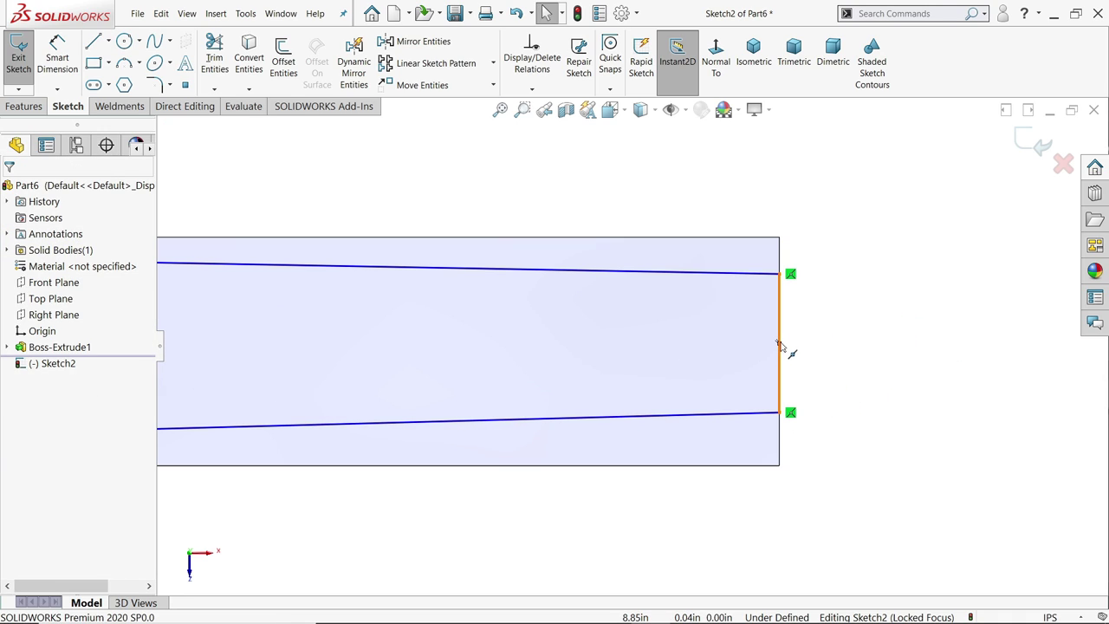
Step: Dimension the vertical end line 0.75 in
left_click(781, 343)
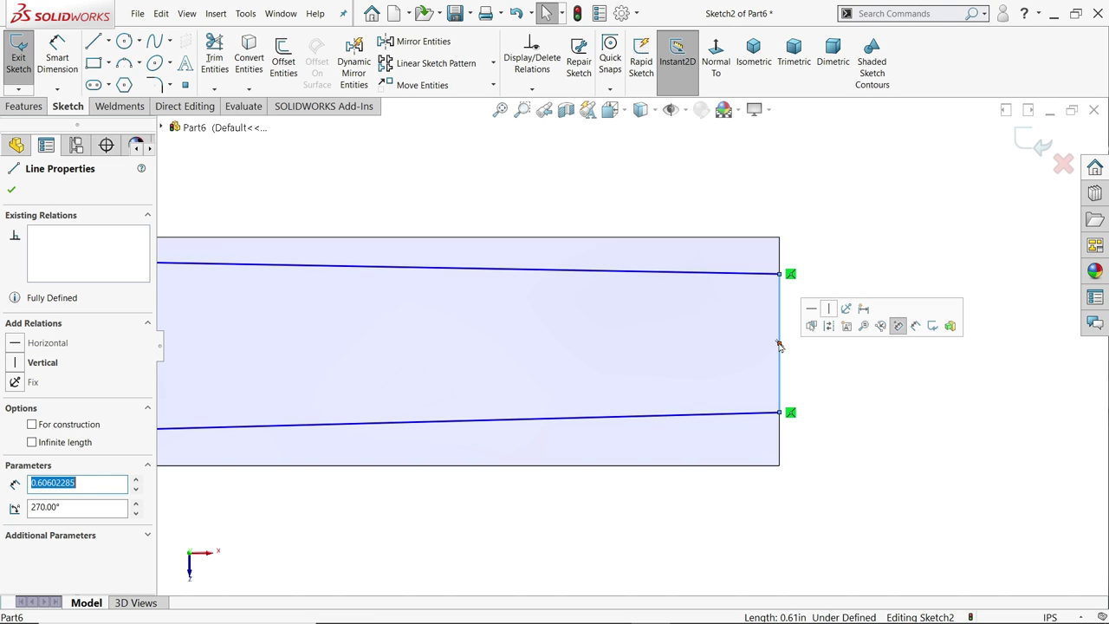
left_click(58, 57)
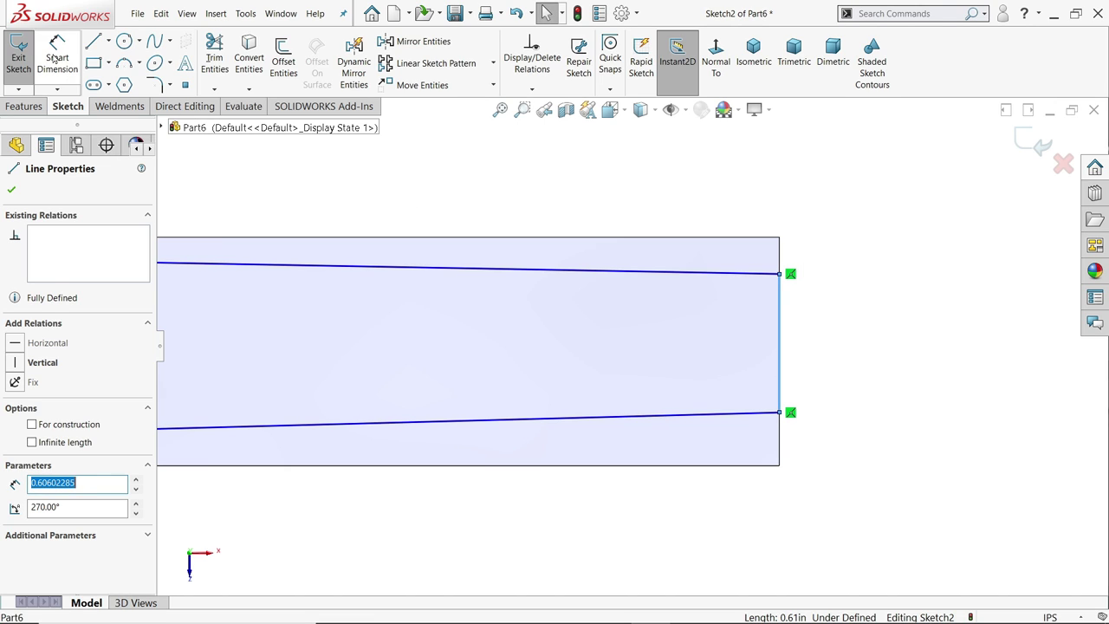
left_click(780, 343)
left_click(850, 330)
type("0.75")
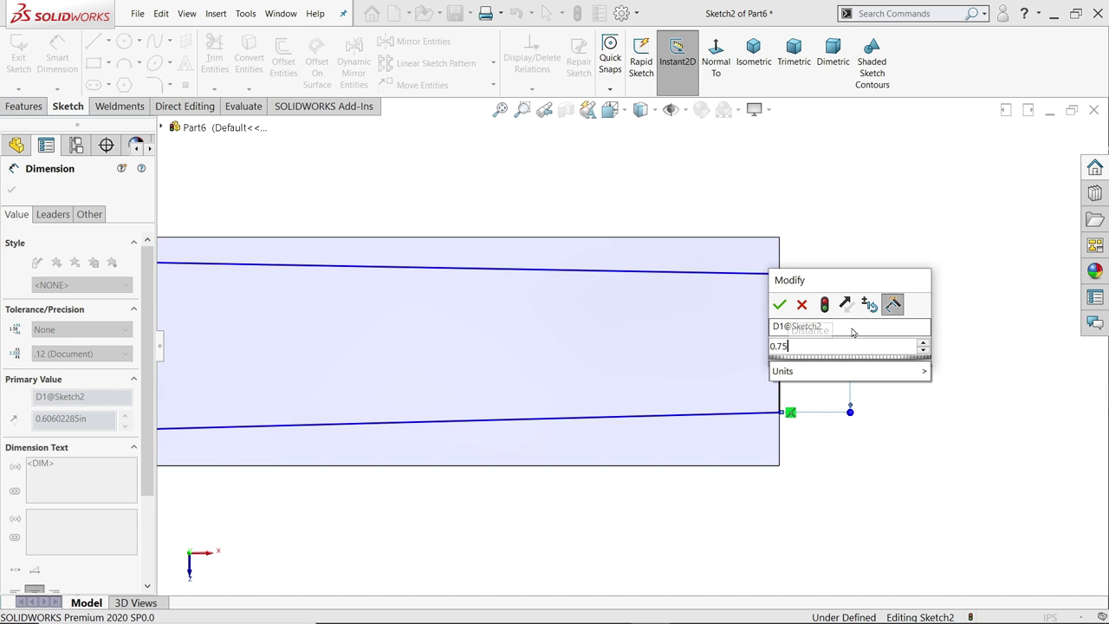
key("Return")
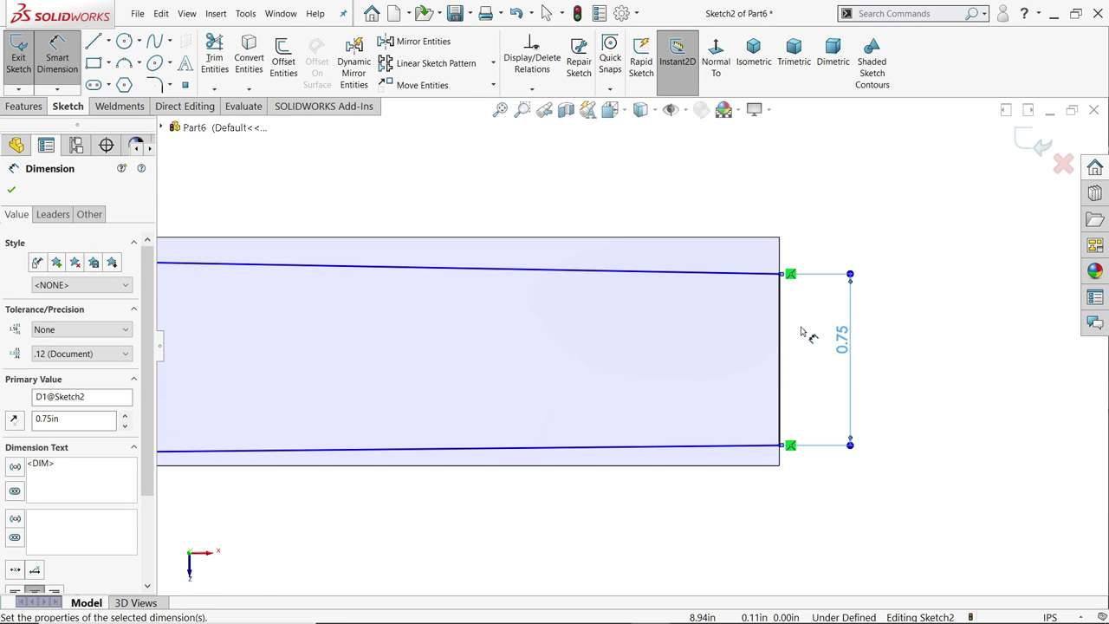
left_click(11, 189)
Step: Centre the 0.75 in end line with a coincident relation, fully defining the sketch
left_click(678, 368)
left_click(679, 368)
left_click(676, 298, "ctrl")
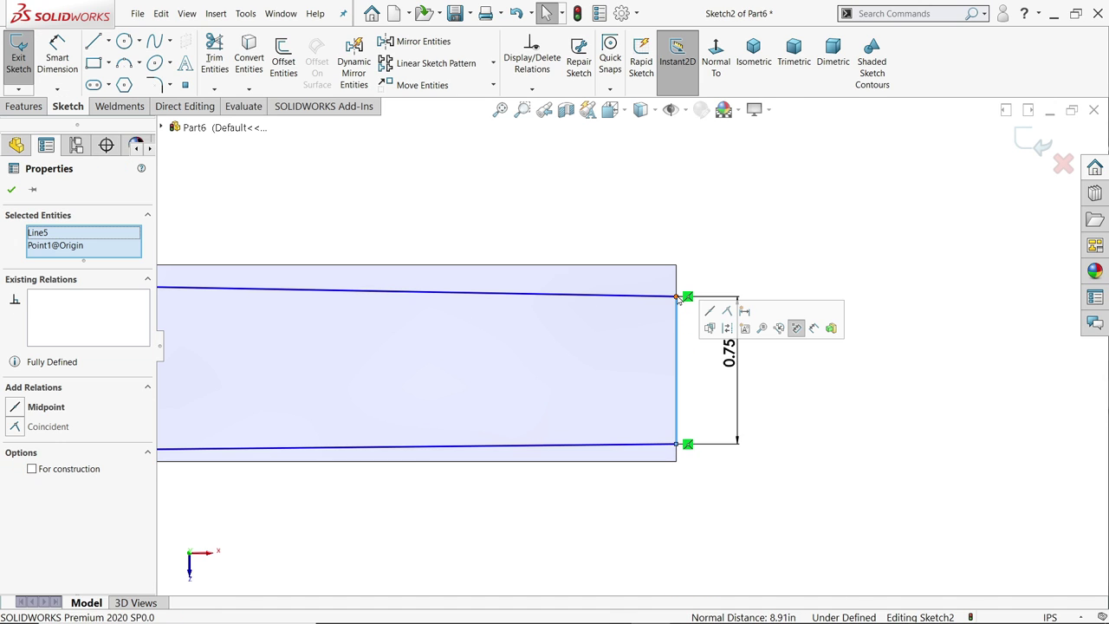
left_click_drag(677, 297, 679, 385)
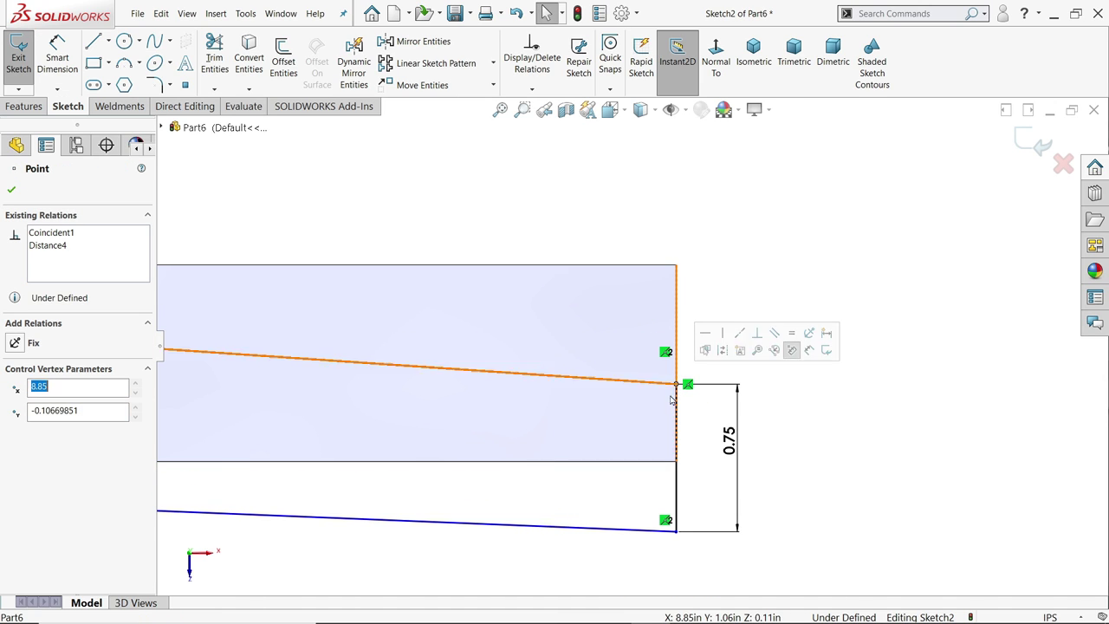
left_click(848, 381)
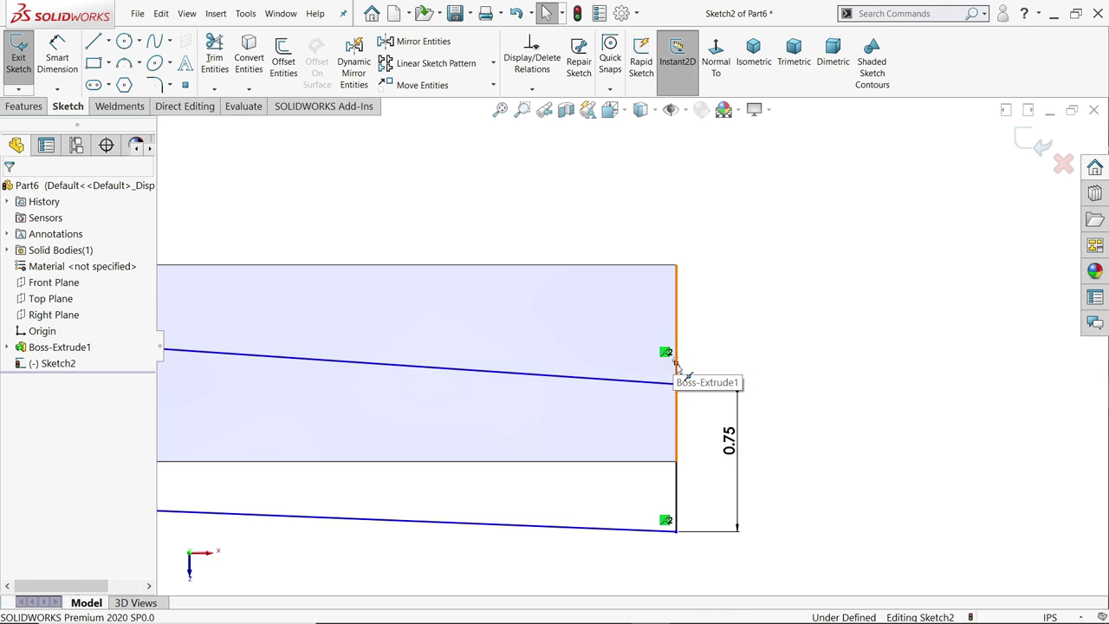
left_click(676, 366)
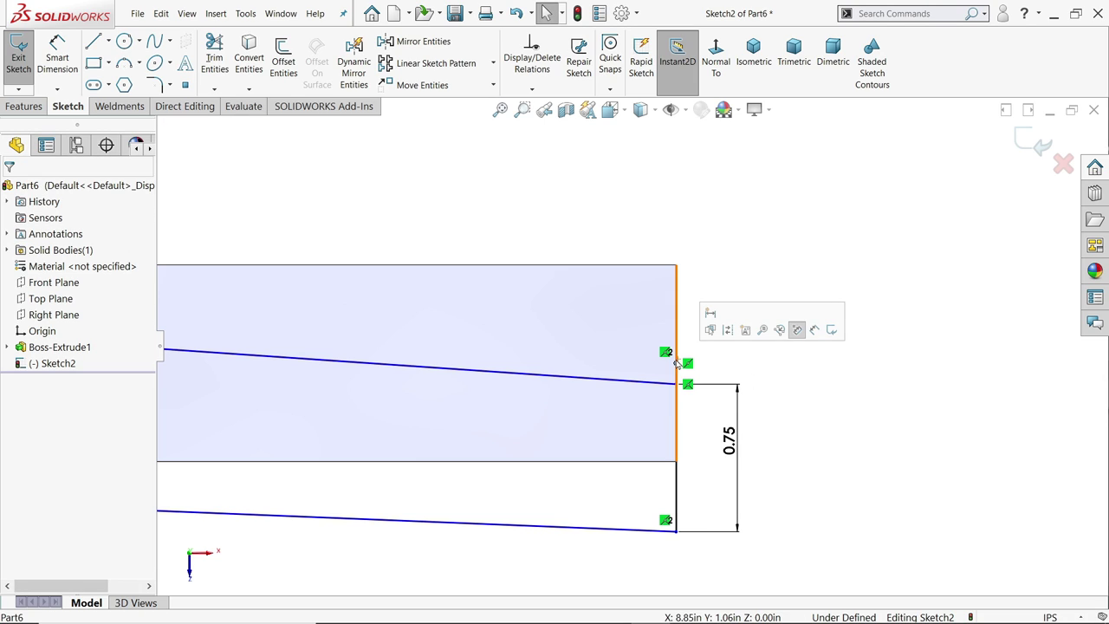
left_click(676, 459)
left_click(677, 457, "ctrl")
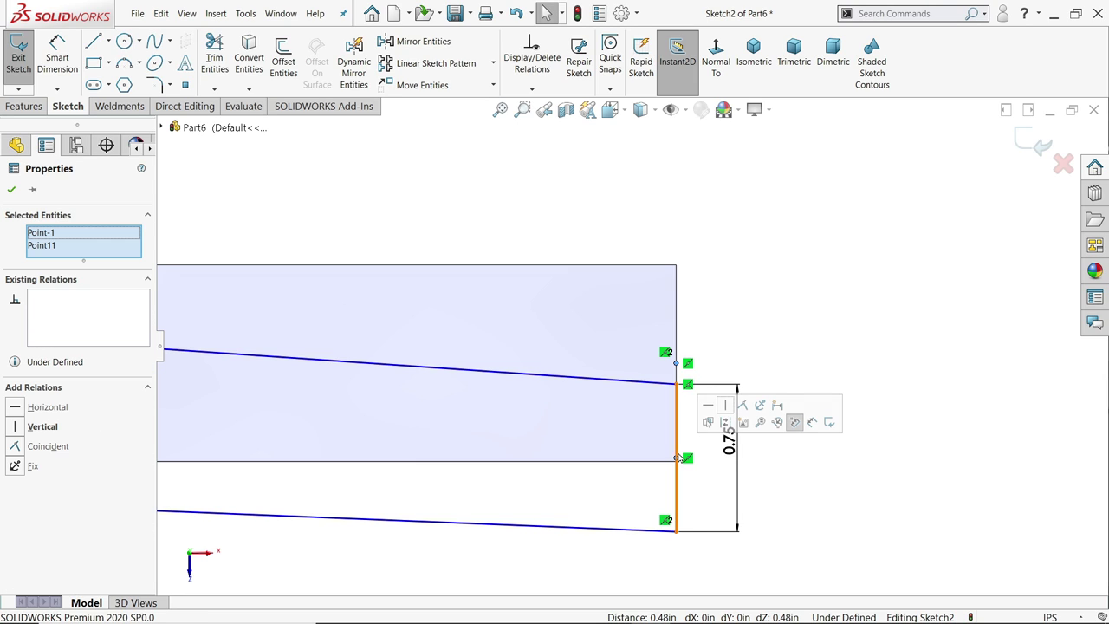
left_click(743, 407)
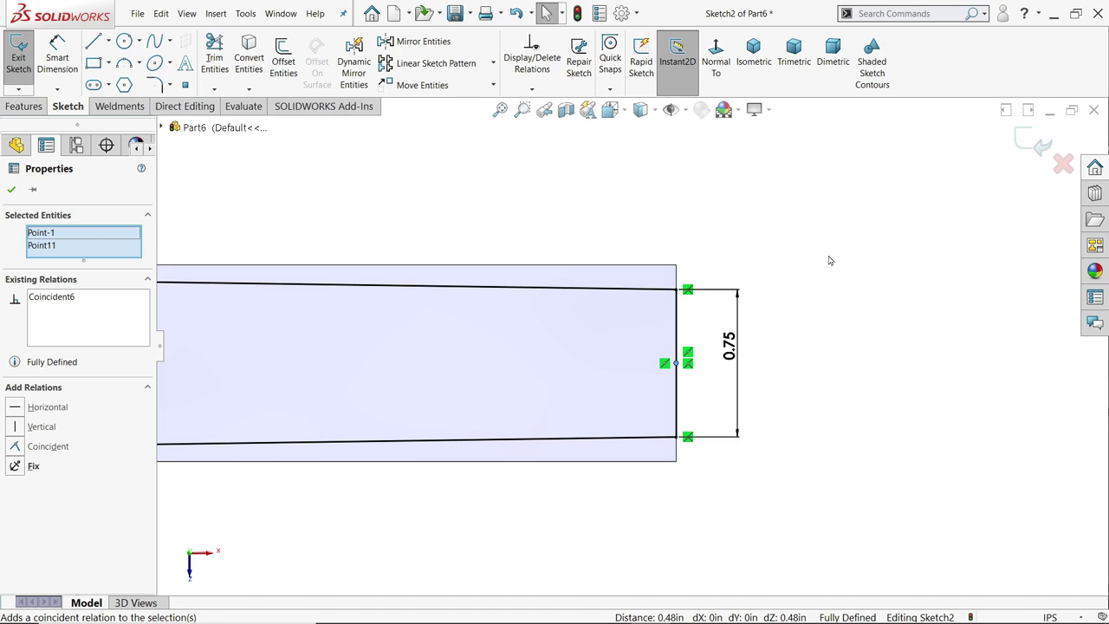
left_click(805, 278)
scroll(594, 323, "up", 3)
scroll(662, 347, "up", 3)
scroll(387, 347, "down", 2)
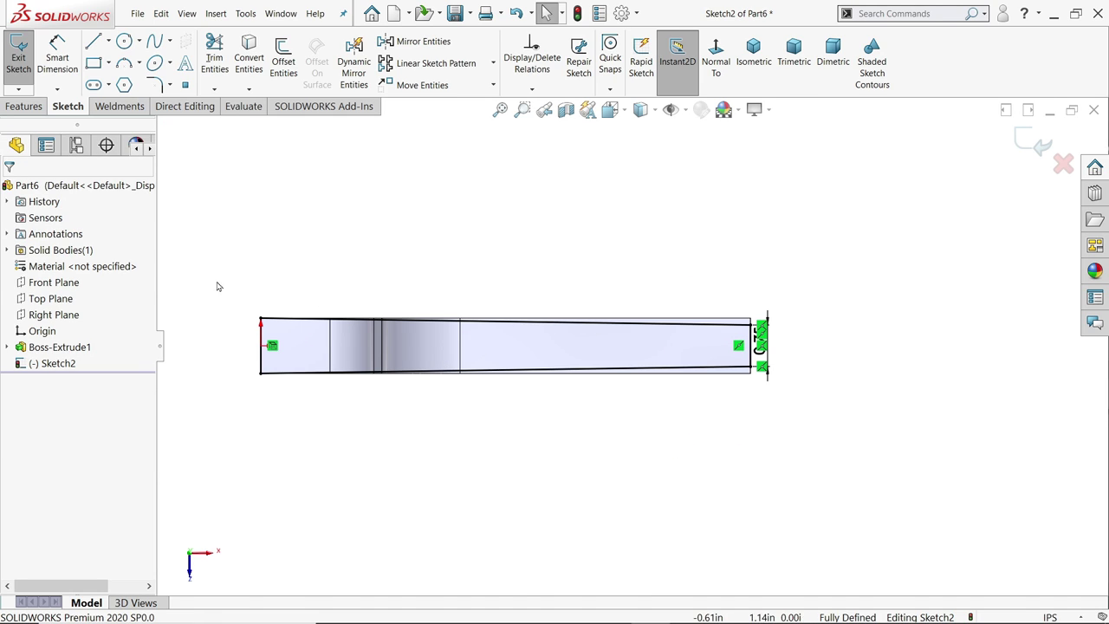
left_click(35, 104)
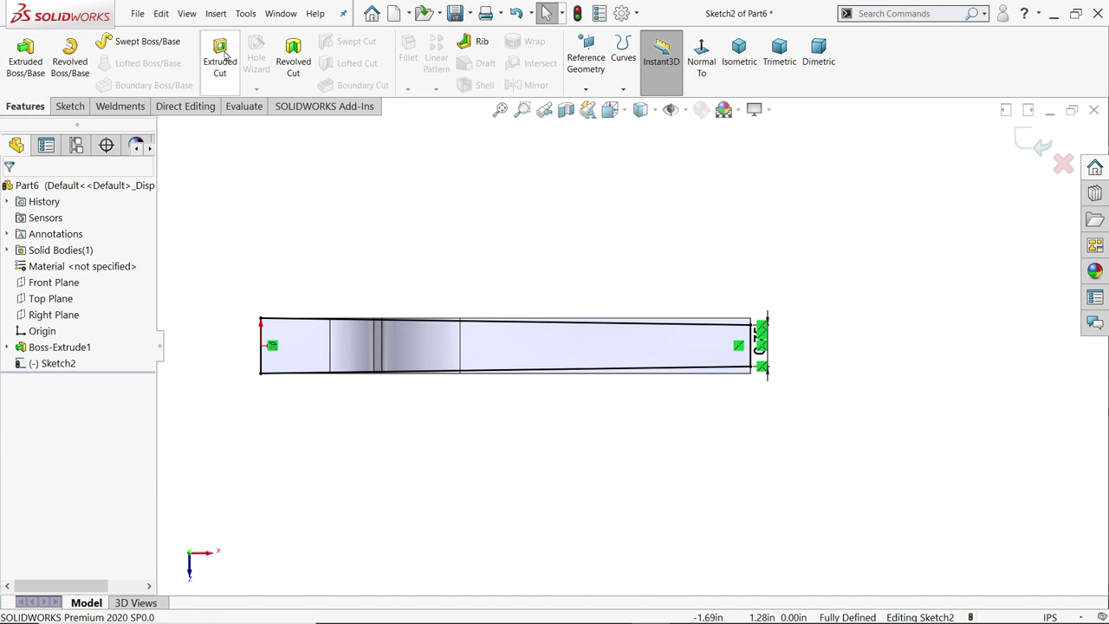
Step: Cut outside the taper sketch Through All with flipped side, then switch to the reference drawing
left_click(222, 57)
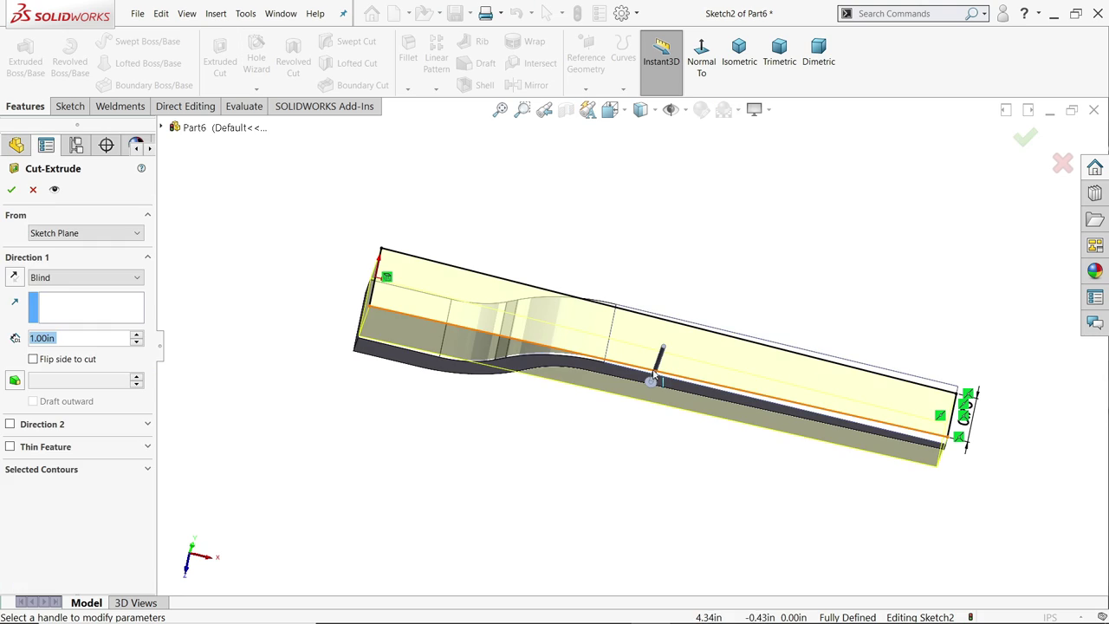
scroll(648, 378, "down", 2)
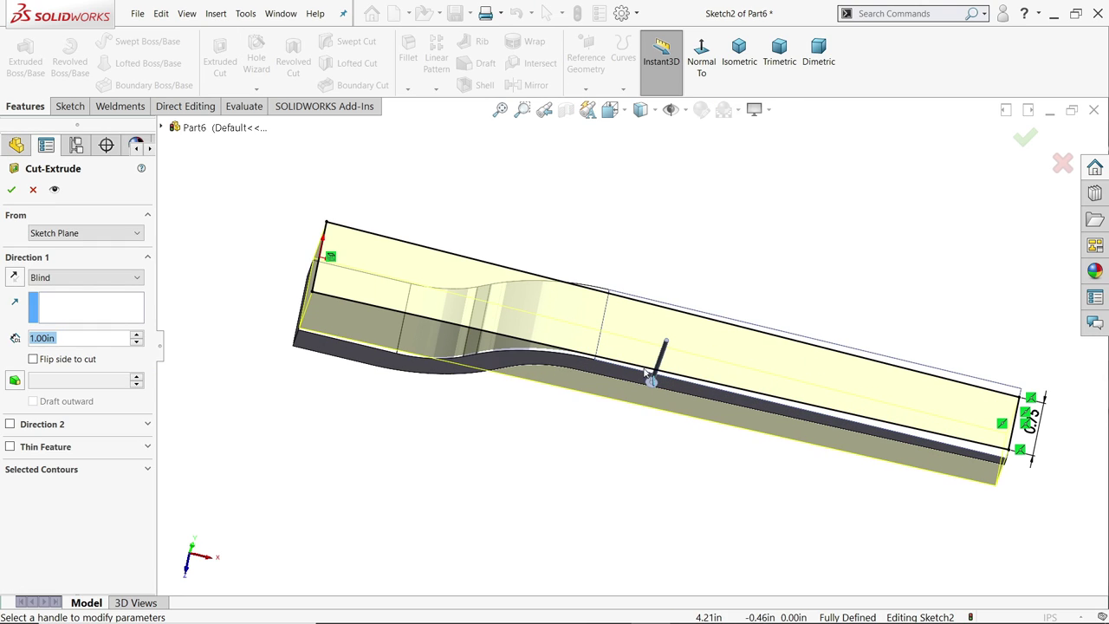
left_click(69, 277)
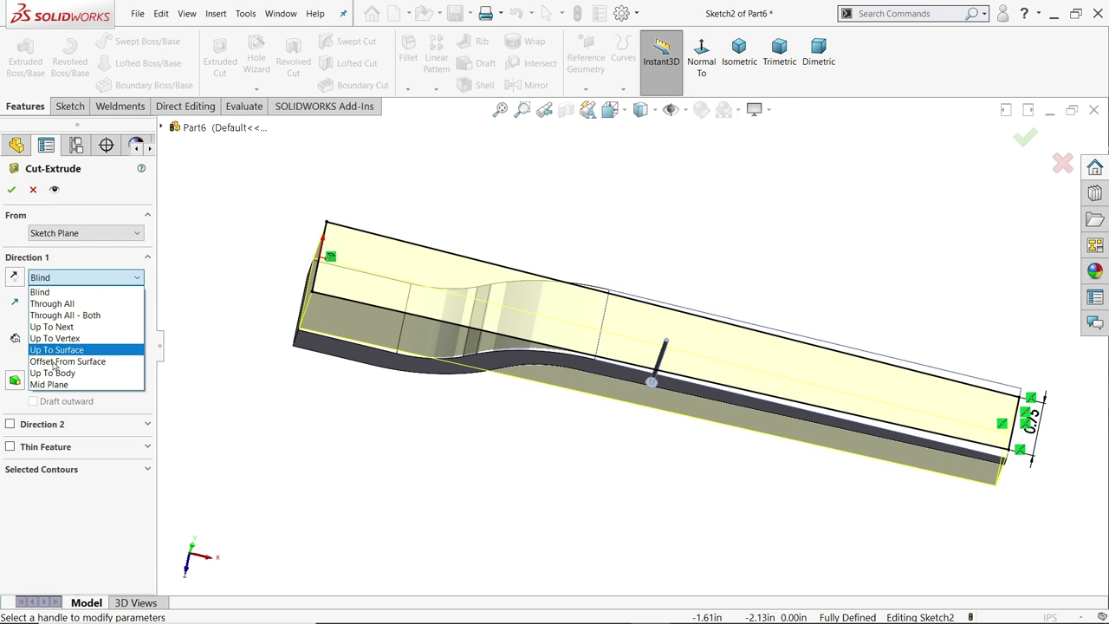
left_click(69, 304)
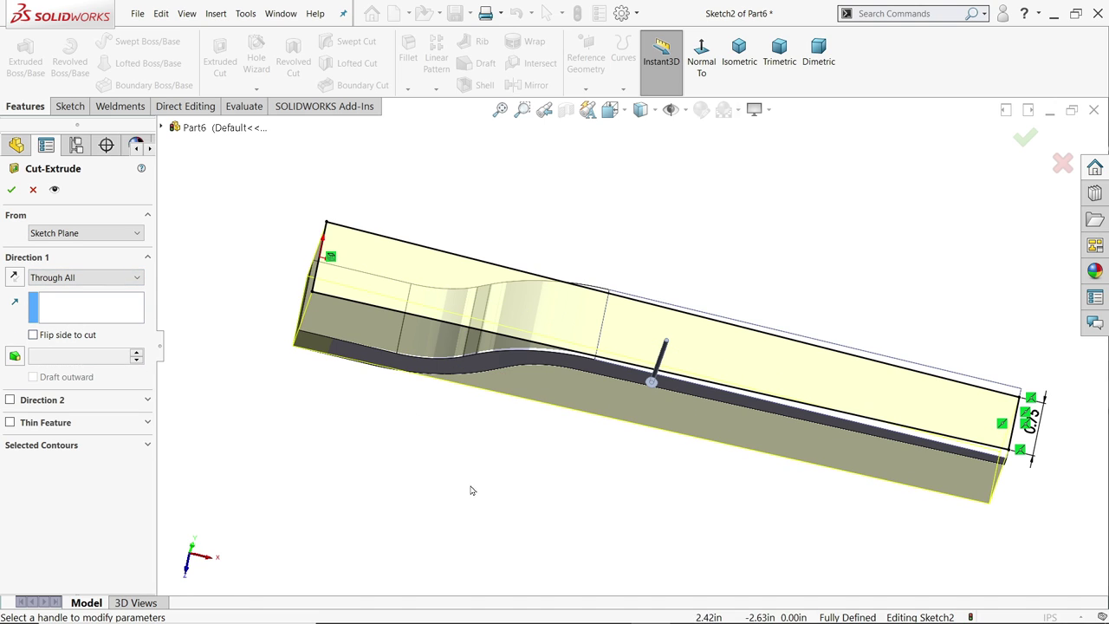
middle_click_drag(471, 491, 422, 394)
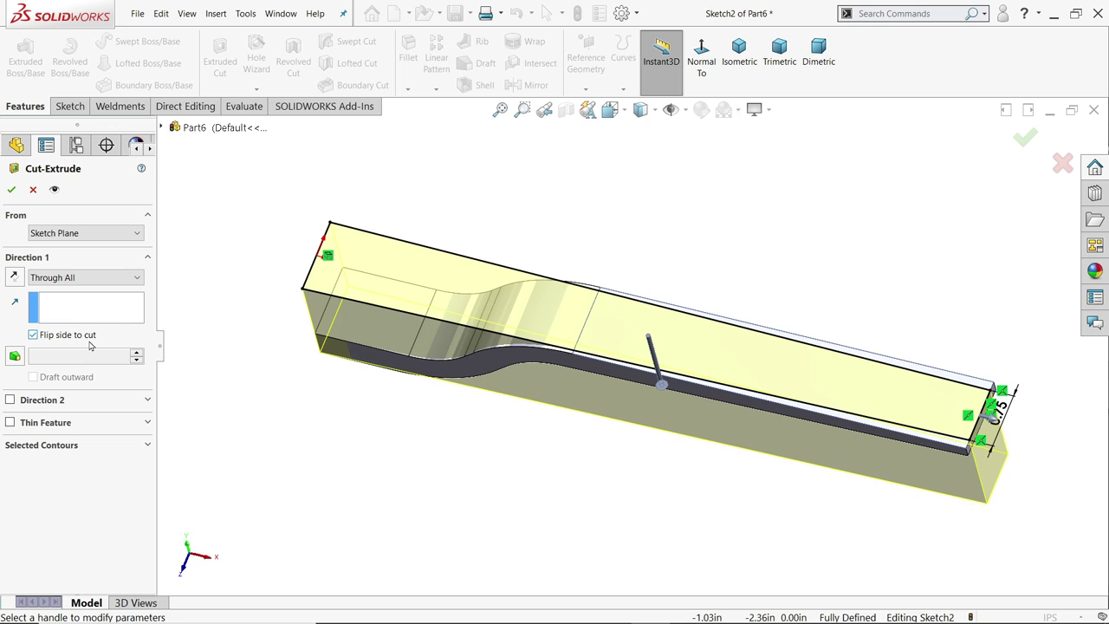
left_click(10, 191)
middle_click_drag(594, 445, 593, 349)
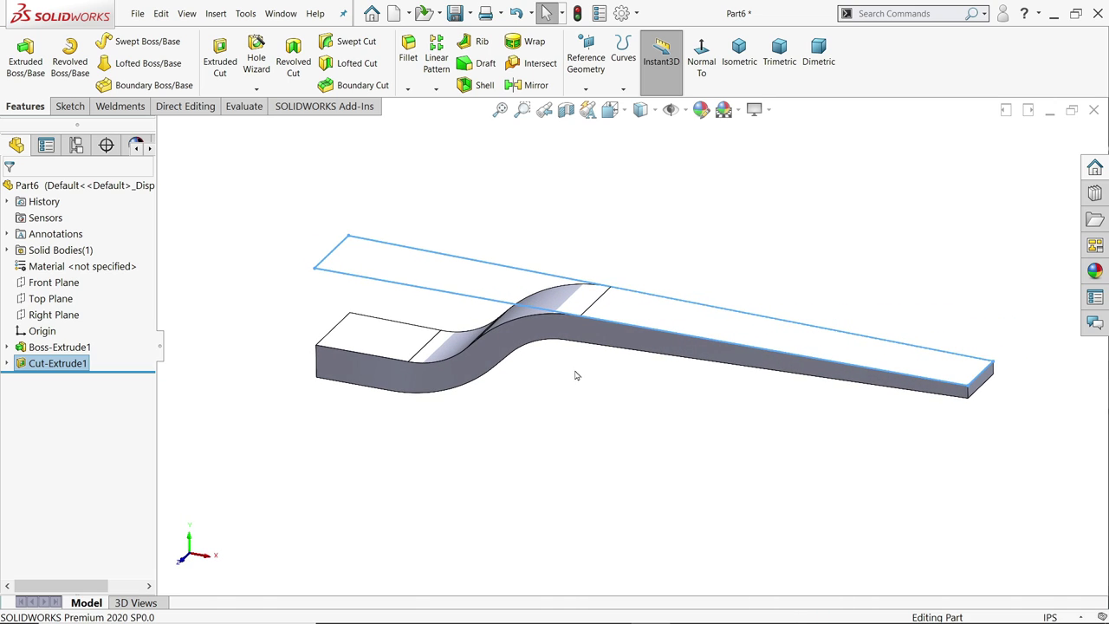
key("alt+Tab")
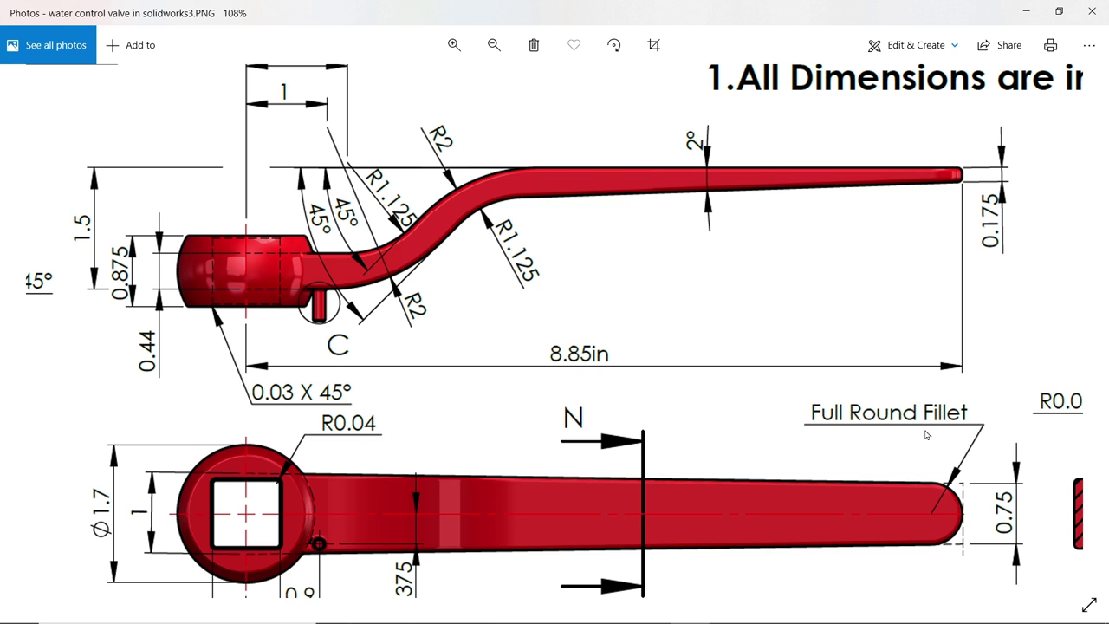
Step: Pan the drawing to show the Ø1.7 hub, Sq.0.825 opening, 0.75 tip and 8.HANDLE title
left_click_drag(409, 383, 423, 323)
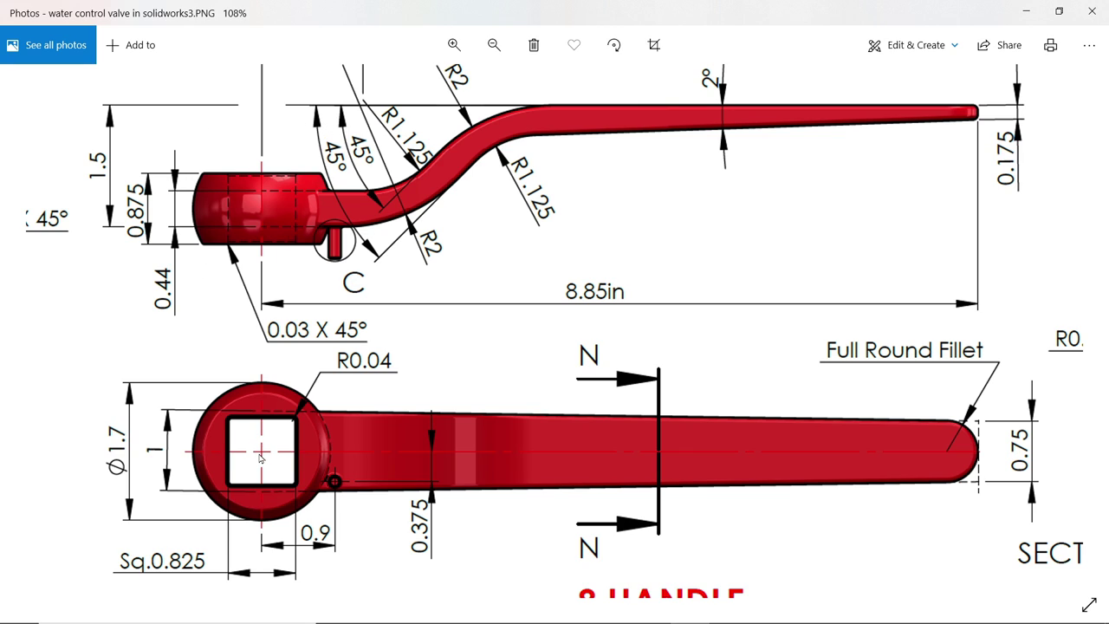
scroll(260, 459, "down", 3)
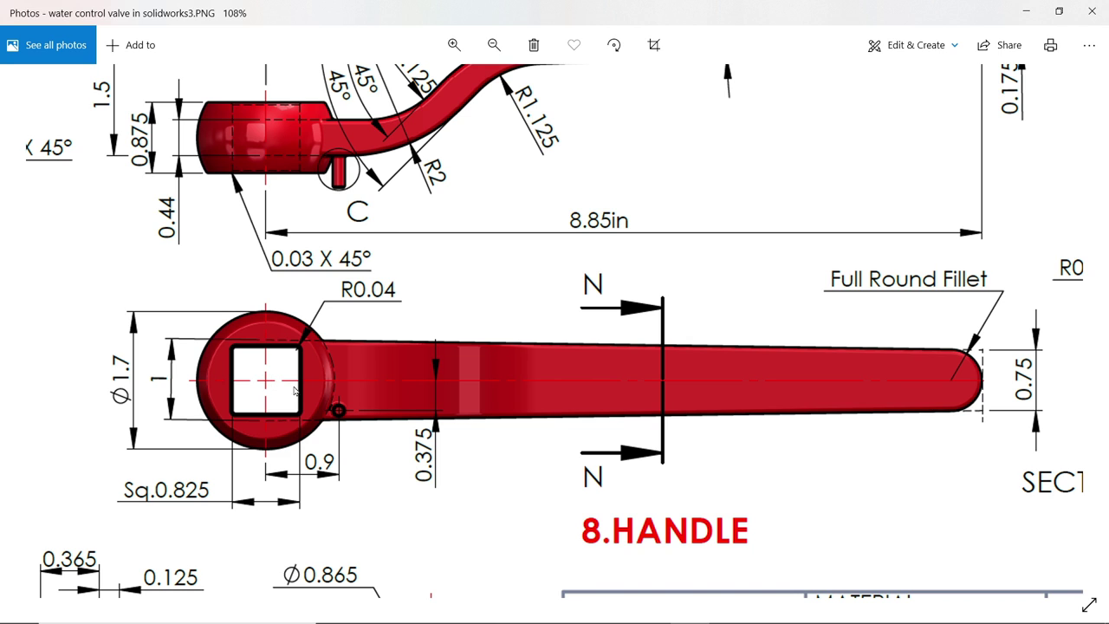
Step: Back in SOLIDWORKS, start a Full Round Fillet on the handle
left_click(1026, 12)
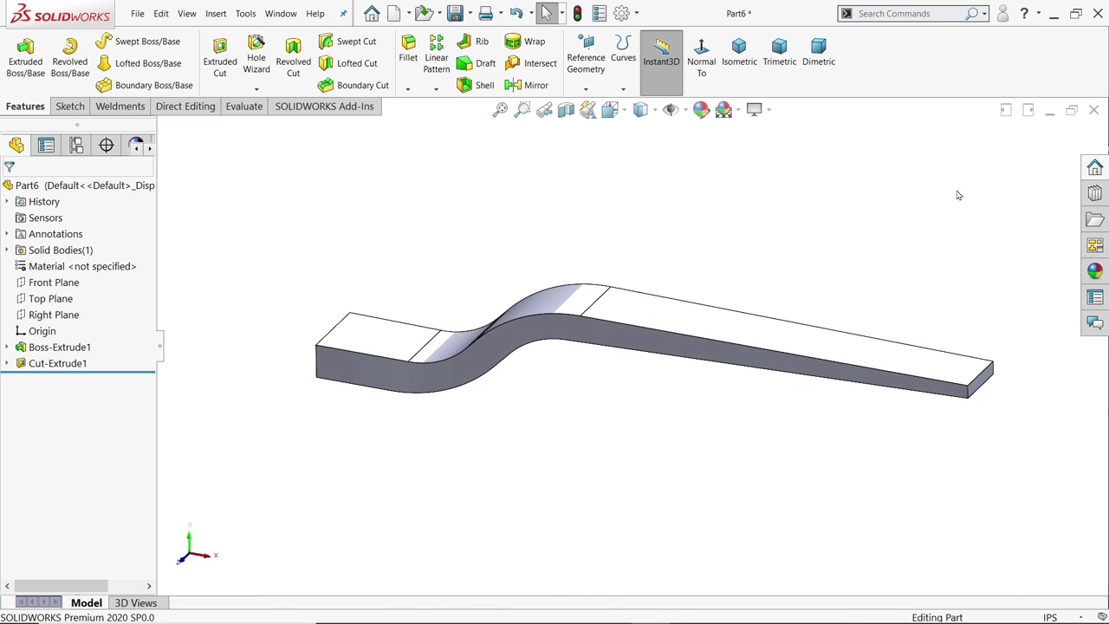
left_click(409, 50)
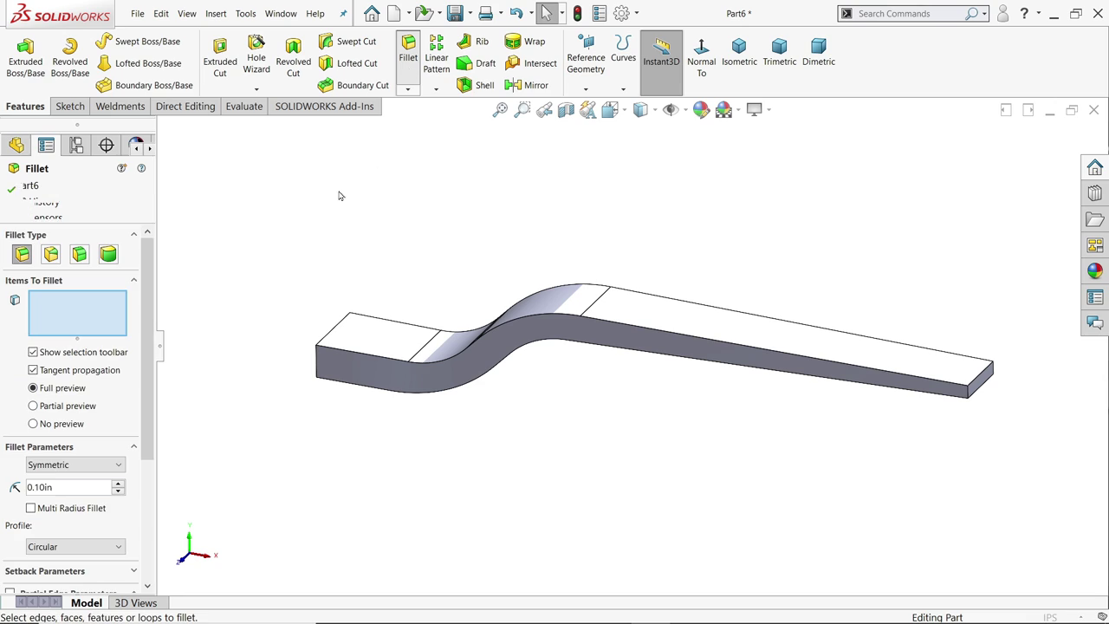
left_click(81, 251)
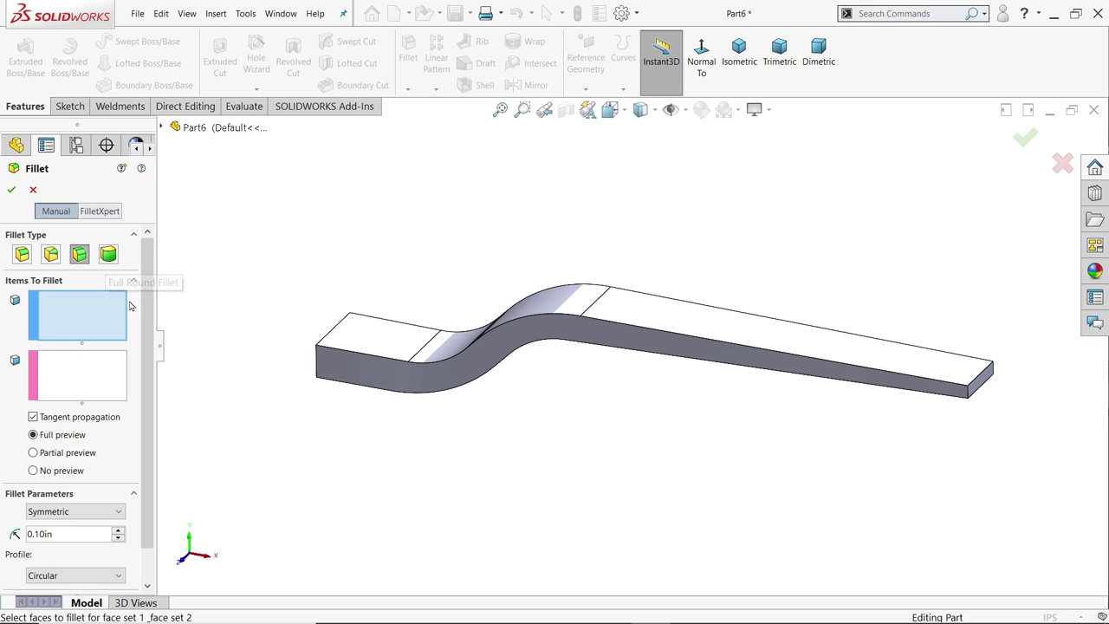
left_click(109, 257)
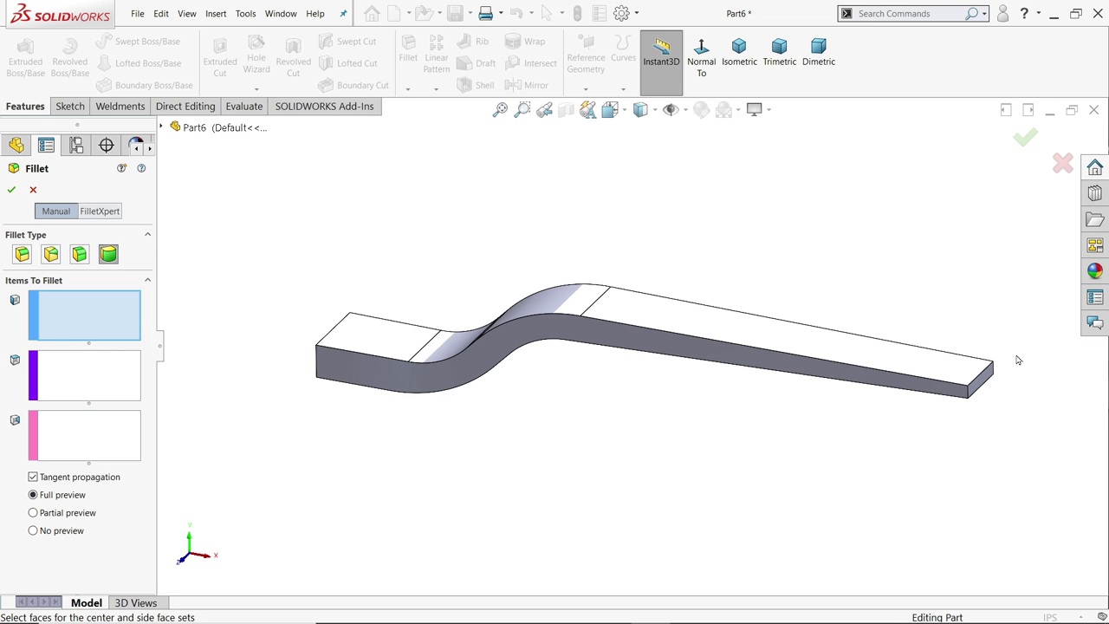
Step: Full-round the tip using the front side, narrow end and back side faces
scroll(1015, 359, "down", 3)
left_click(710, 417)
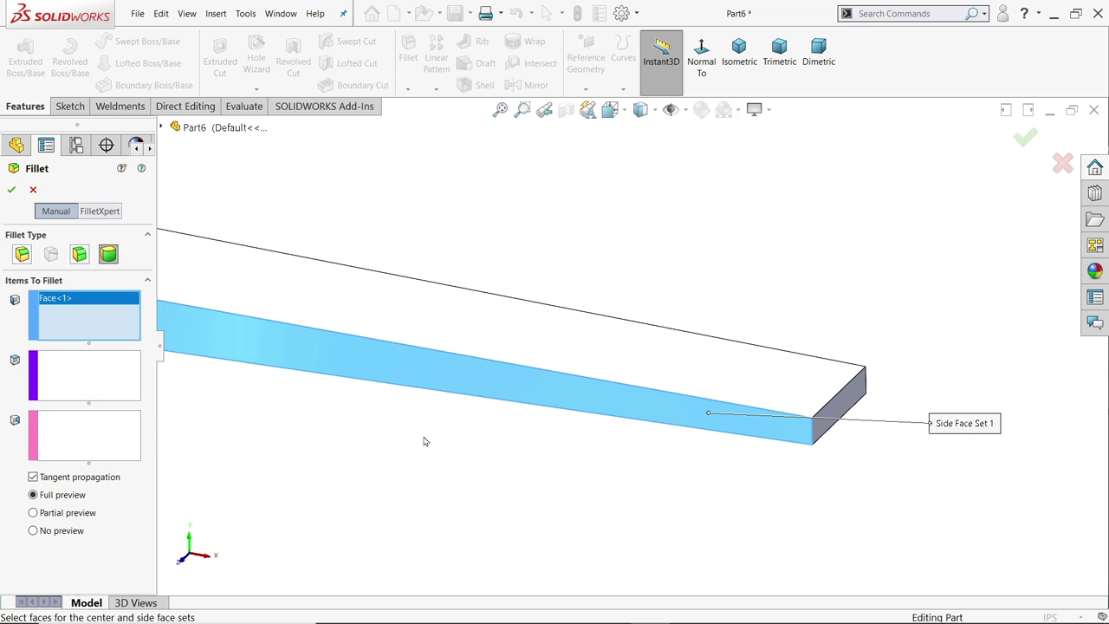
left_click(96, 386)
left_click(842, 405)
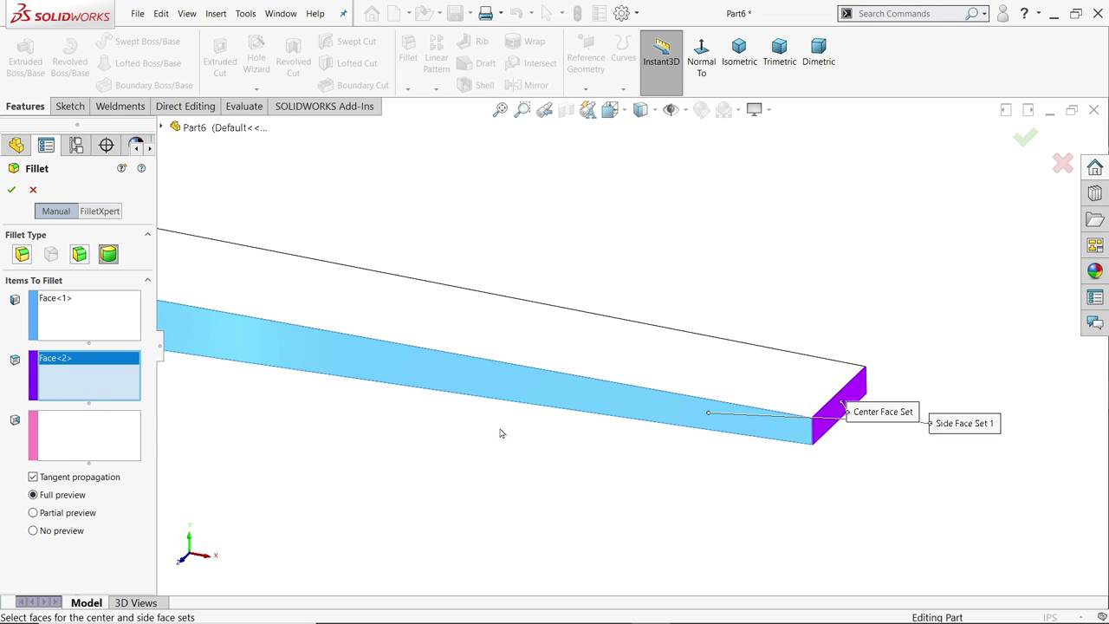
left_click(84, 438)
middle_click_drag(715, 354, 858, 340)
left_click(736, 388)
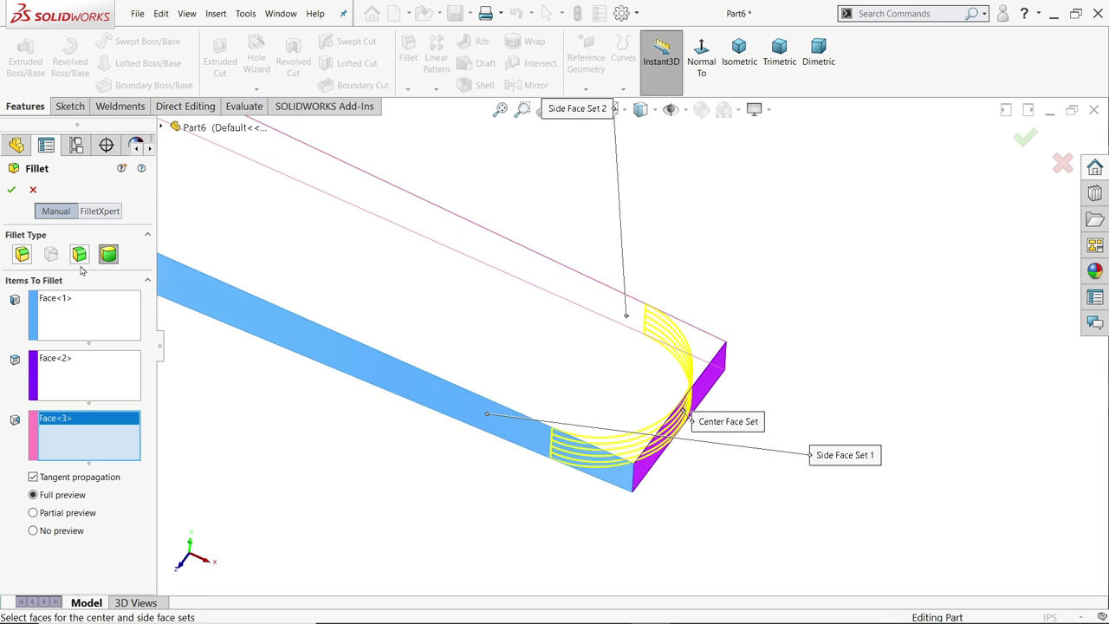
left_click(10, 190)
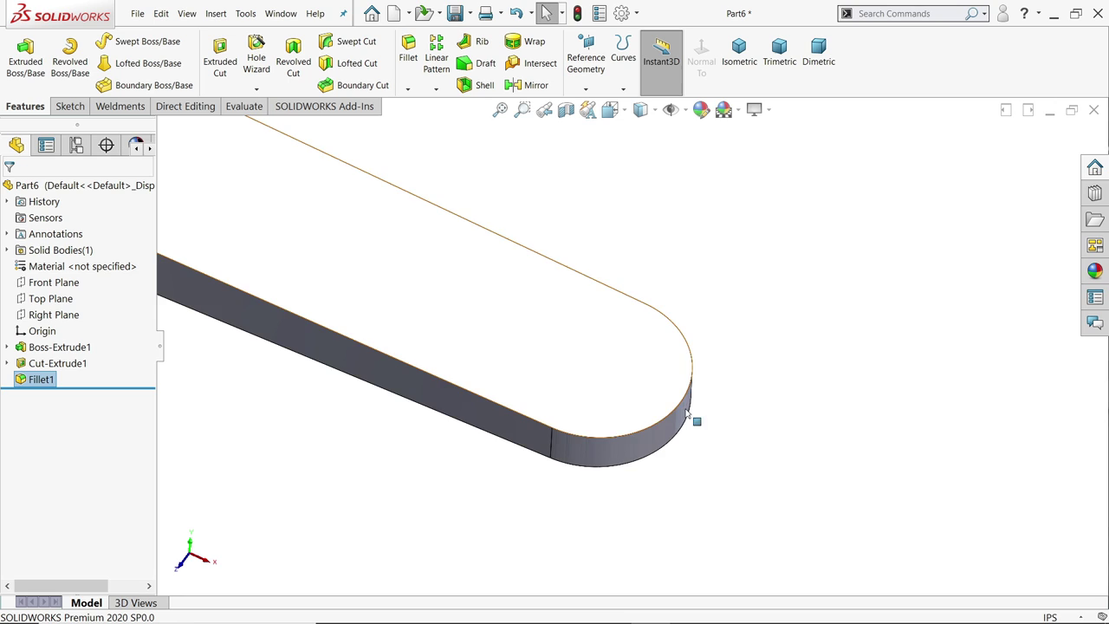
middle_click_drag(698, 421, 592, 342)
scroll(554, 312, "down", 5)
scroll(520, 284, "up", 3)
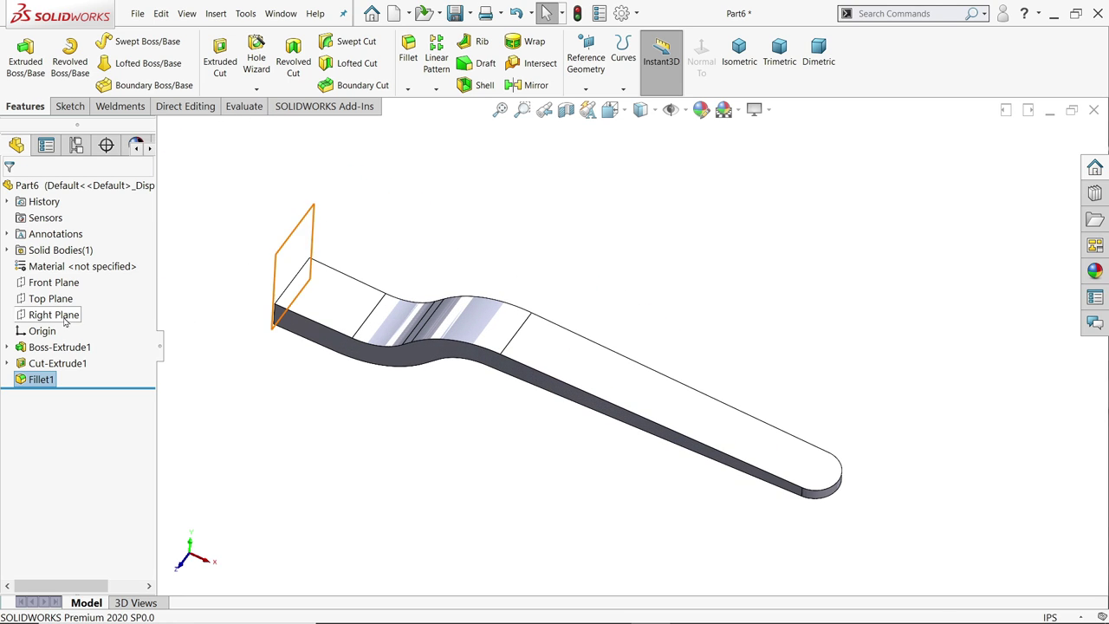
Step: Sketch a Ø1.7 circle at the handle's left end on the Front Plane
left_click(54, 283)
left_click(88, 262)
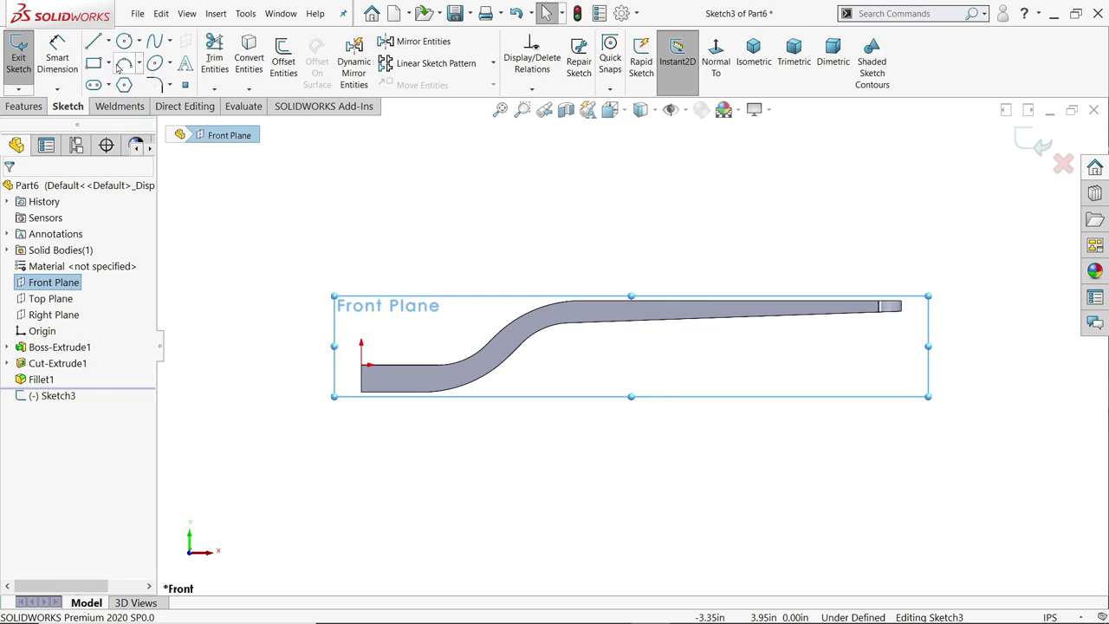
left_click(124, 41)
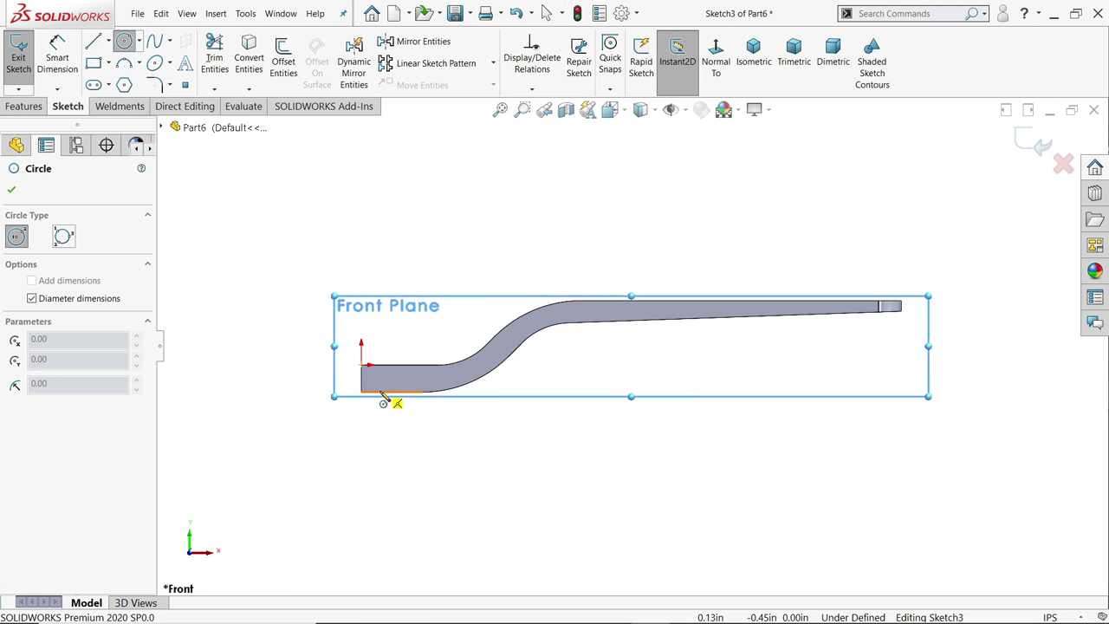
scroll(385, 390, "up", 3)
left_click(406, 355)
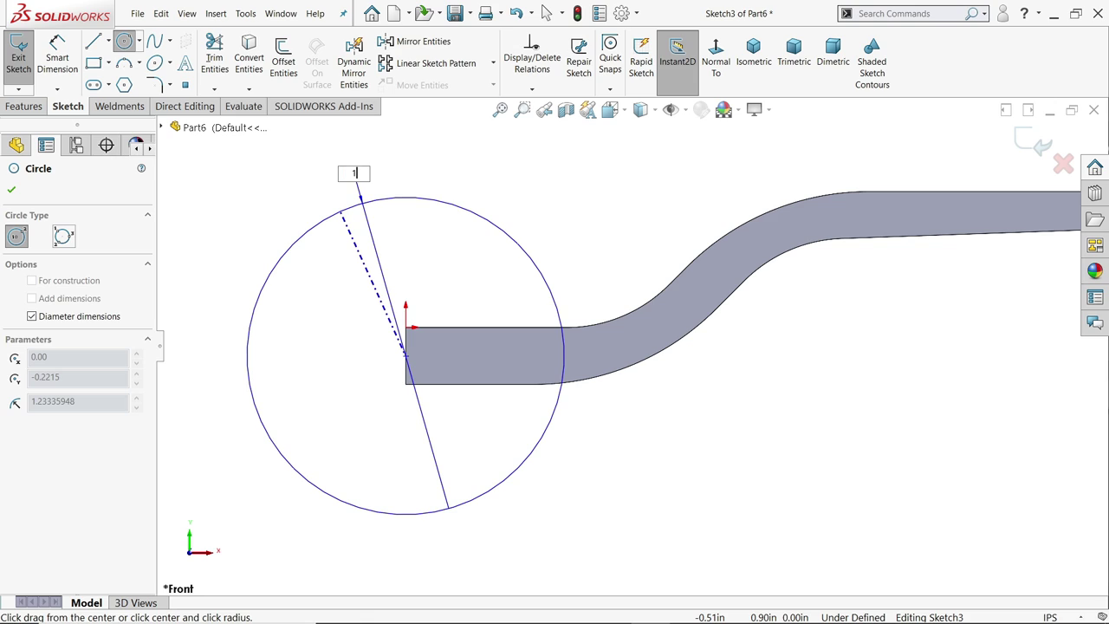
type("1.7")
key("Return")
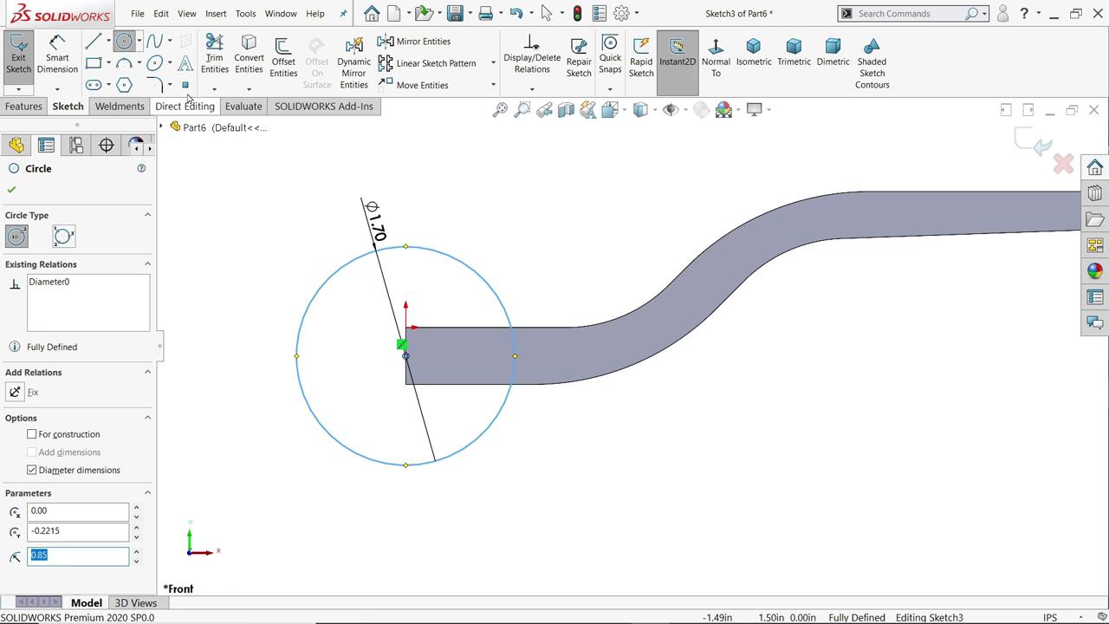
Step: Draw a vertical line through the circle and trim away its right half
left_click(94, 40)
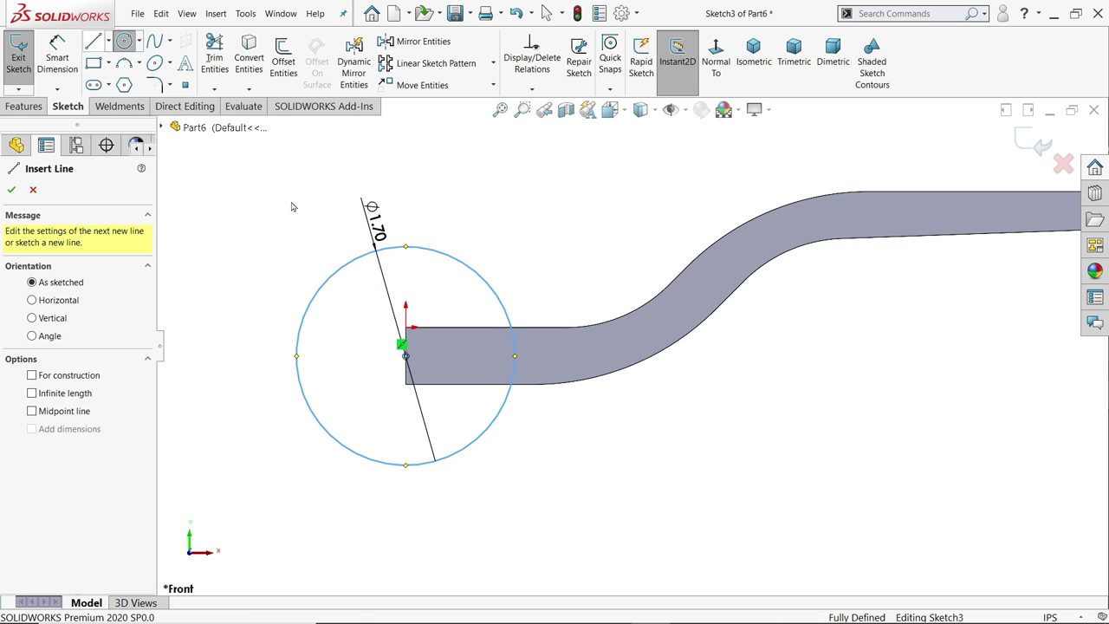
left_click(407, 248)
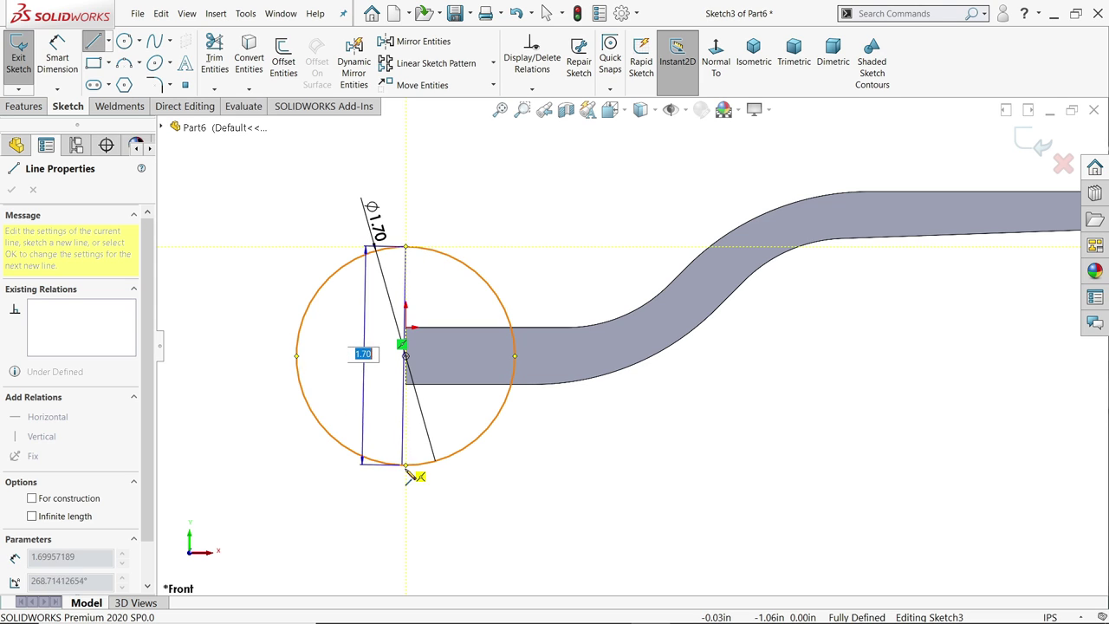
left_click(406, 466)
right_click(564, 194)
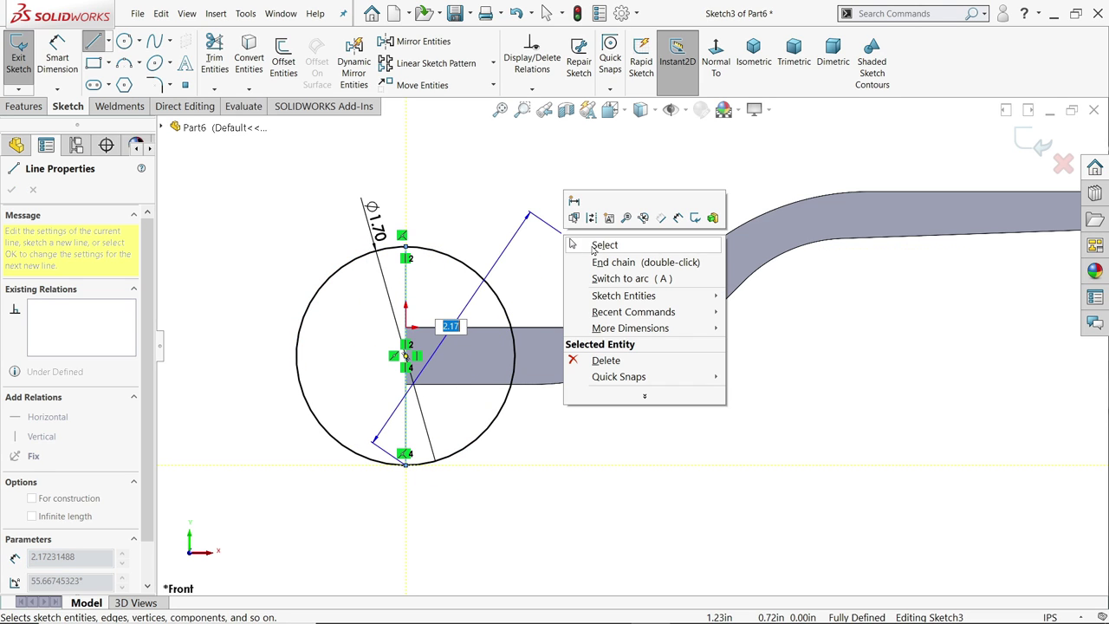
left_click(598, 245)
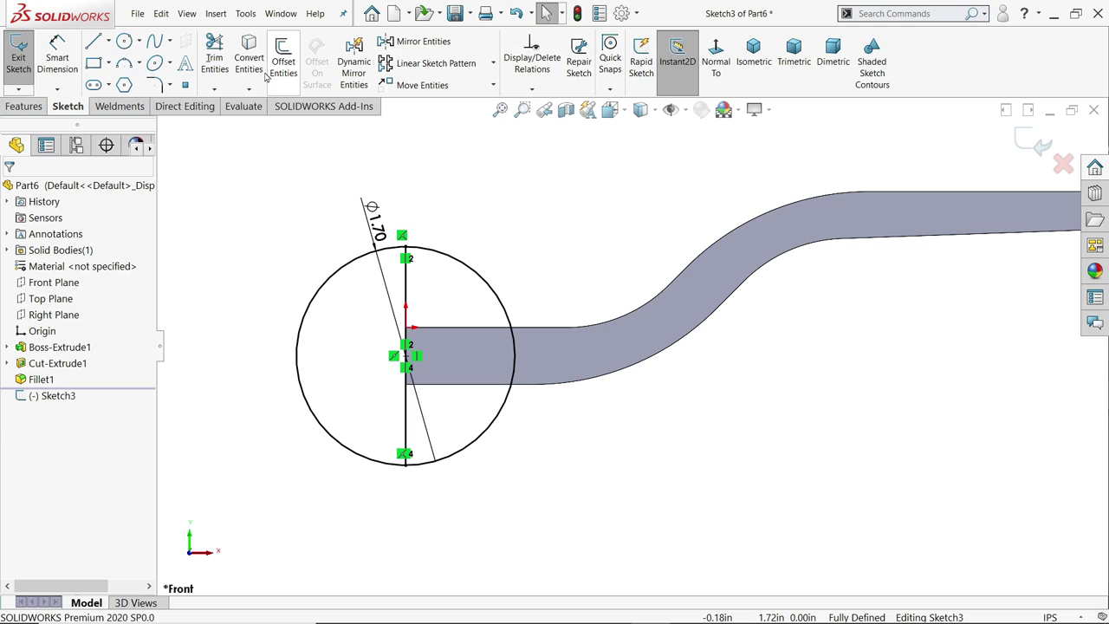
left_click(214, 61)
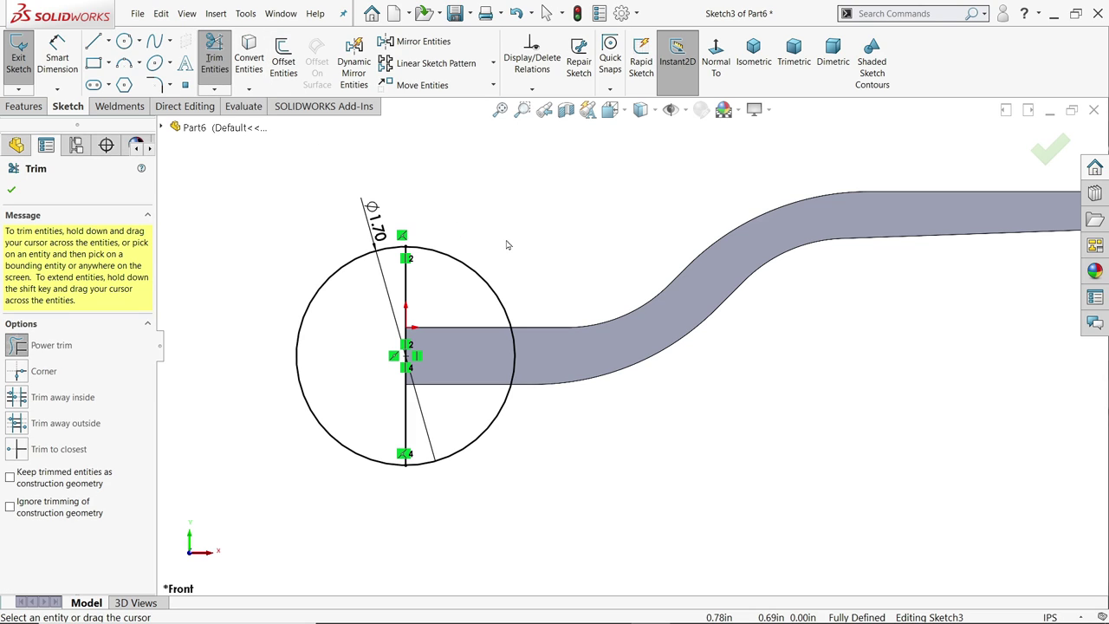
left_click_drag(491, 250, 471, 267)
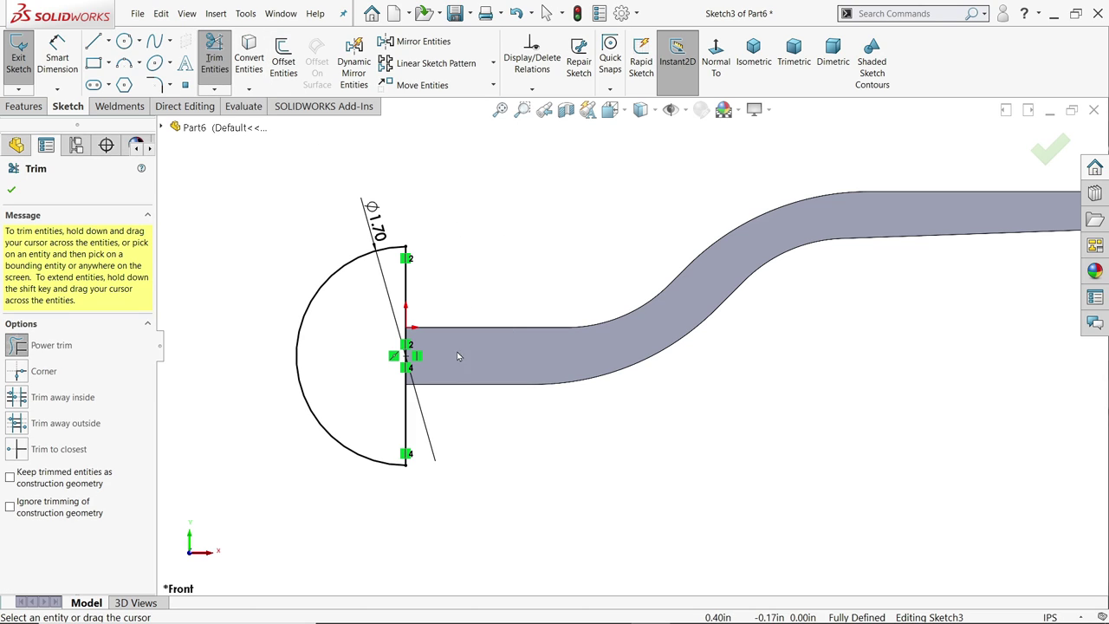
left_click(11, 189)
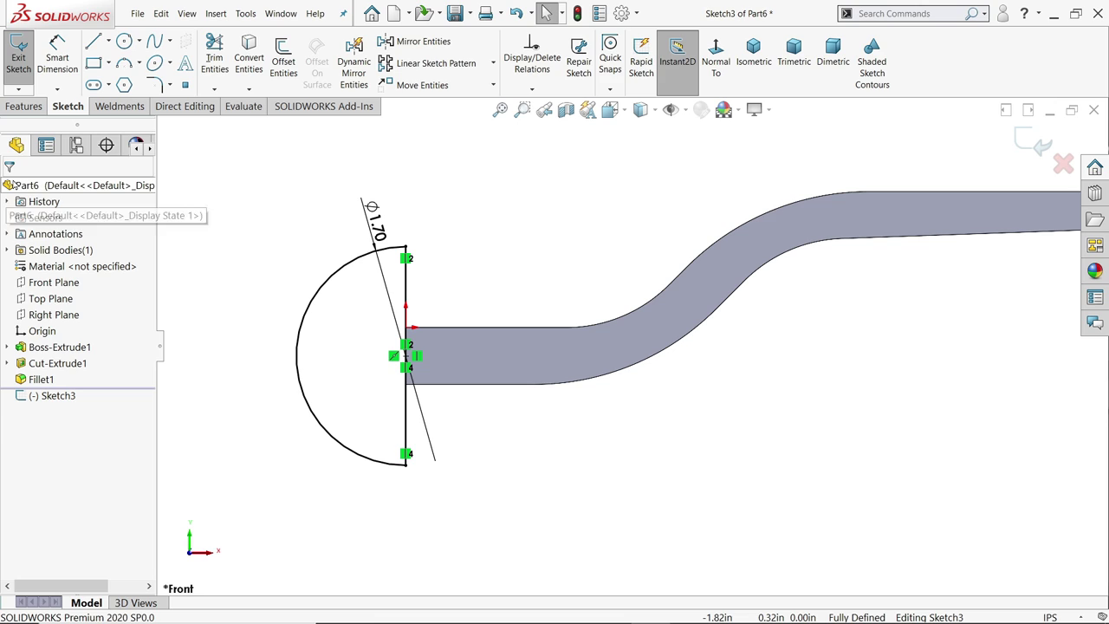
left_click(26, 107)
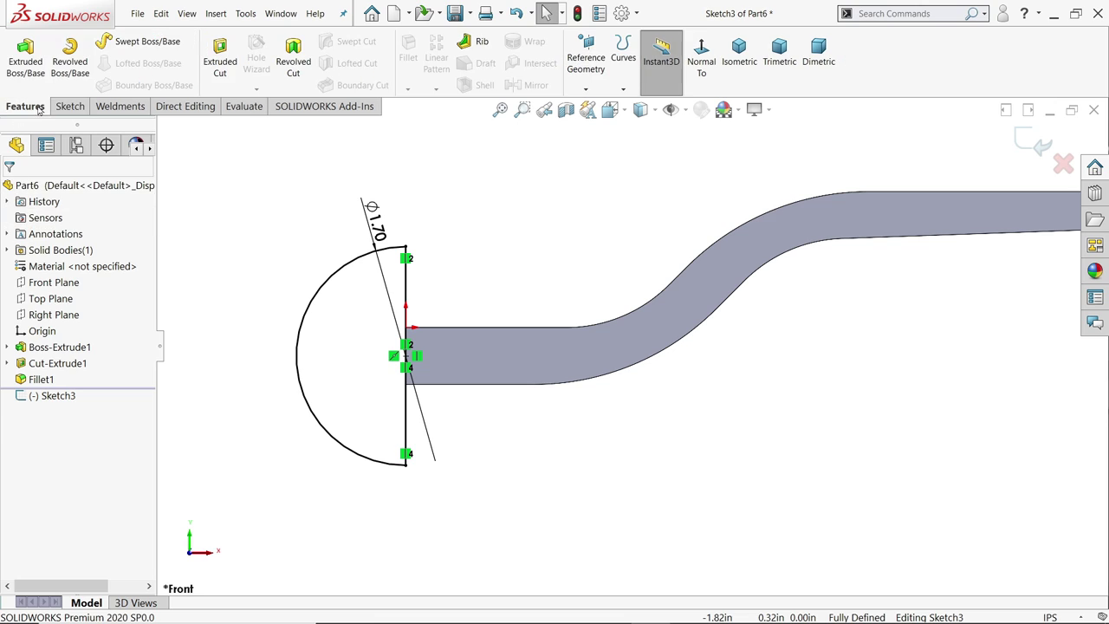
Step: Revolve the semicircle 360° about its vertical line into a spherical hub
left_click(69, 67)
left_click(407, 304)
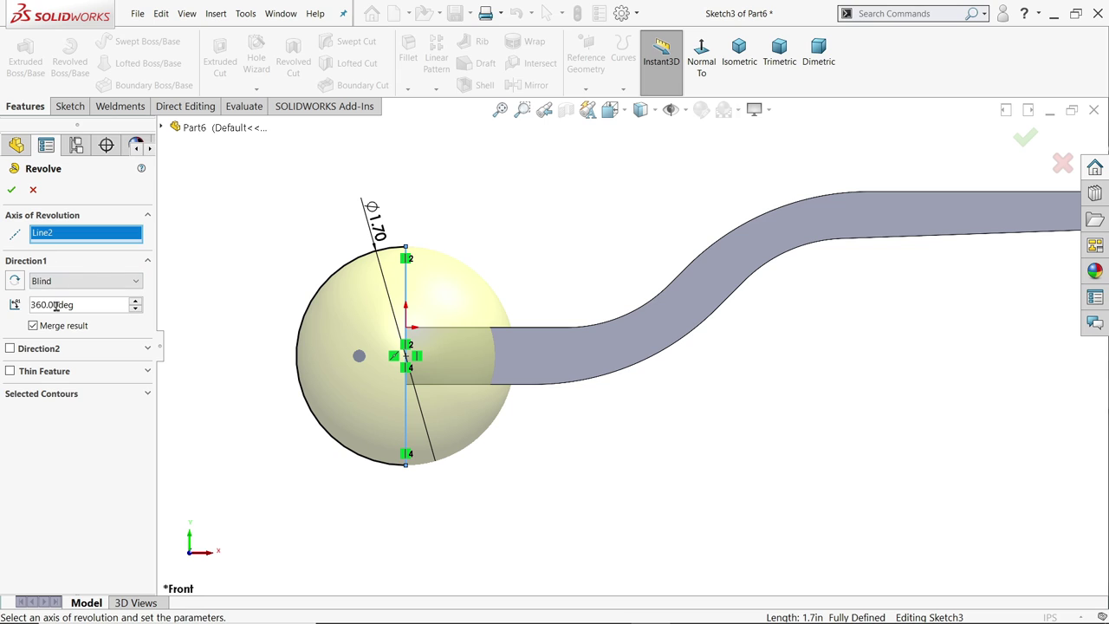
left_click(11, 190)
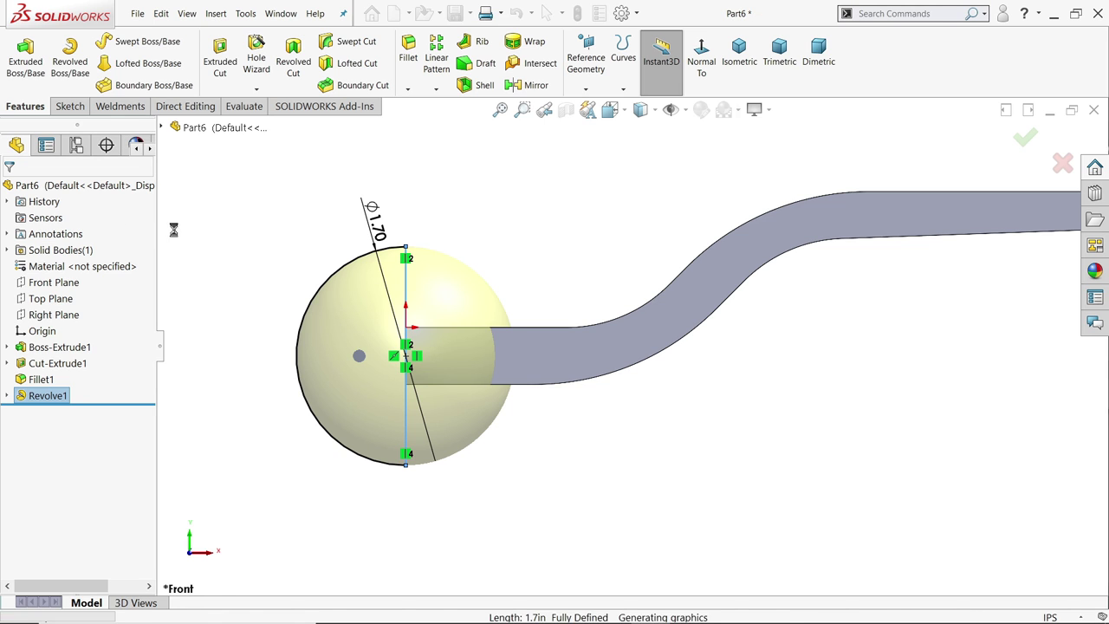
mouse_move(514, 215)
middle_mouse_down()
mouse_move(461, 261)
mouse_move(500, 230)
middle_mouse_up()
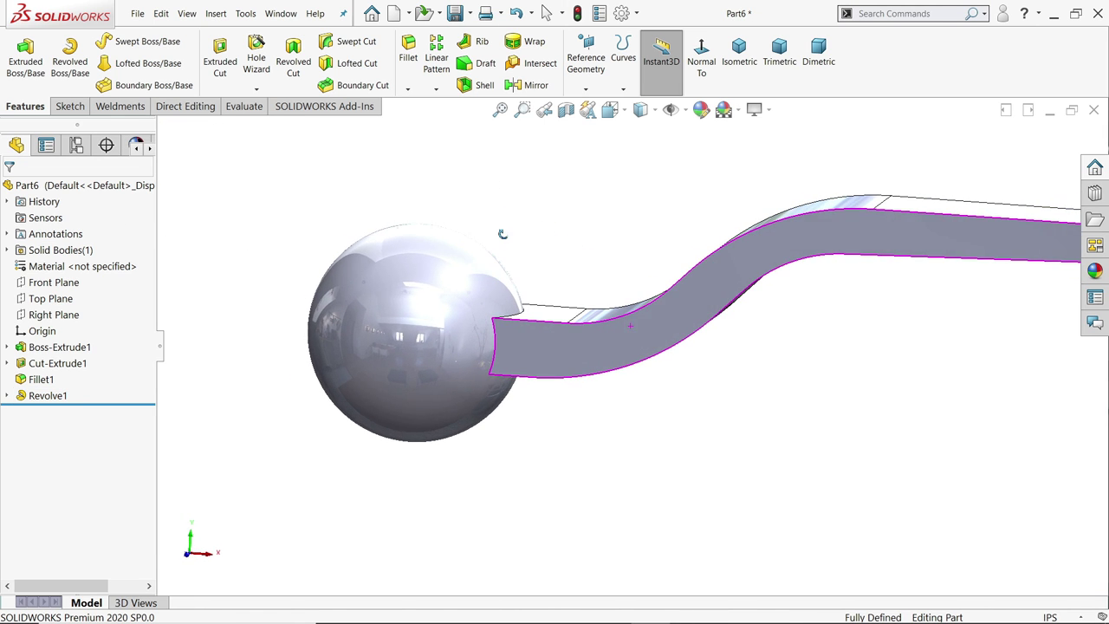
left_click(54, 282)
left_click(76, 264)
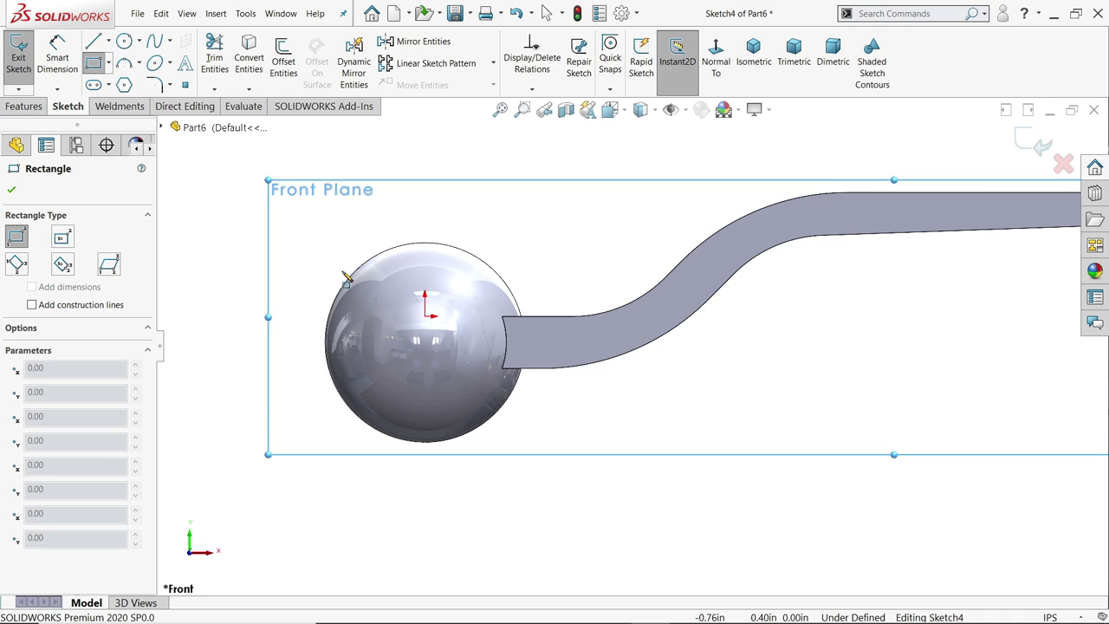
Step: Draw two corner rectangles across the top and bottom of the sphere
mouse_move(350, 276)
left_mouse_down()
mouse_move(476, 240)
mouse_move(526, 184)
left_mouse_up()
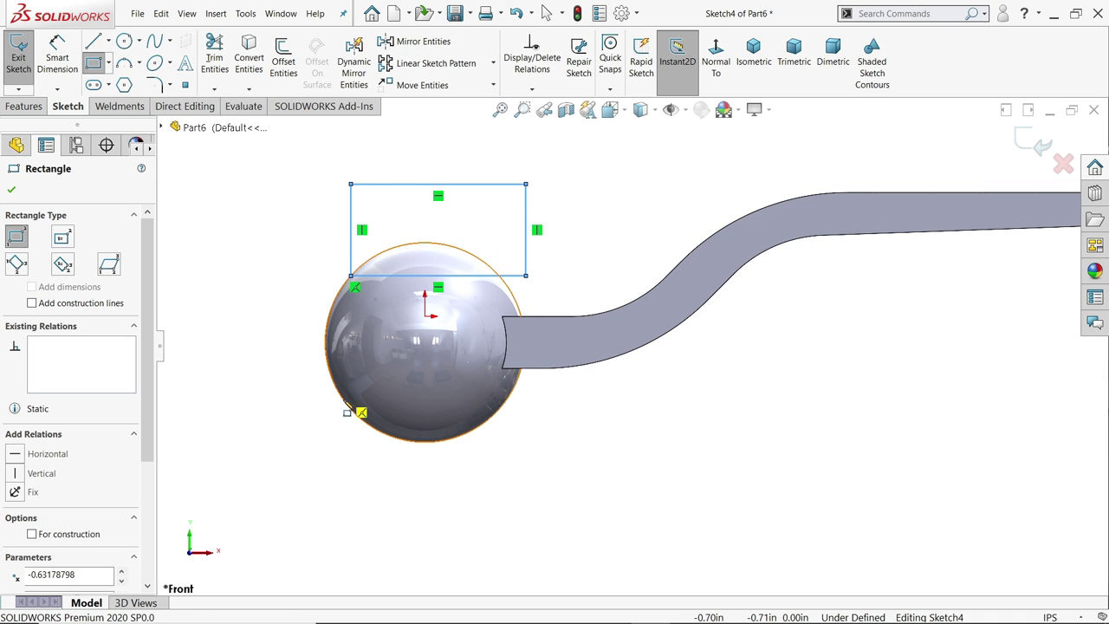
left_click(109, 42)
left_click(121, 77)
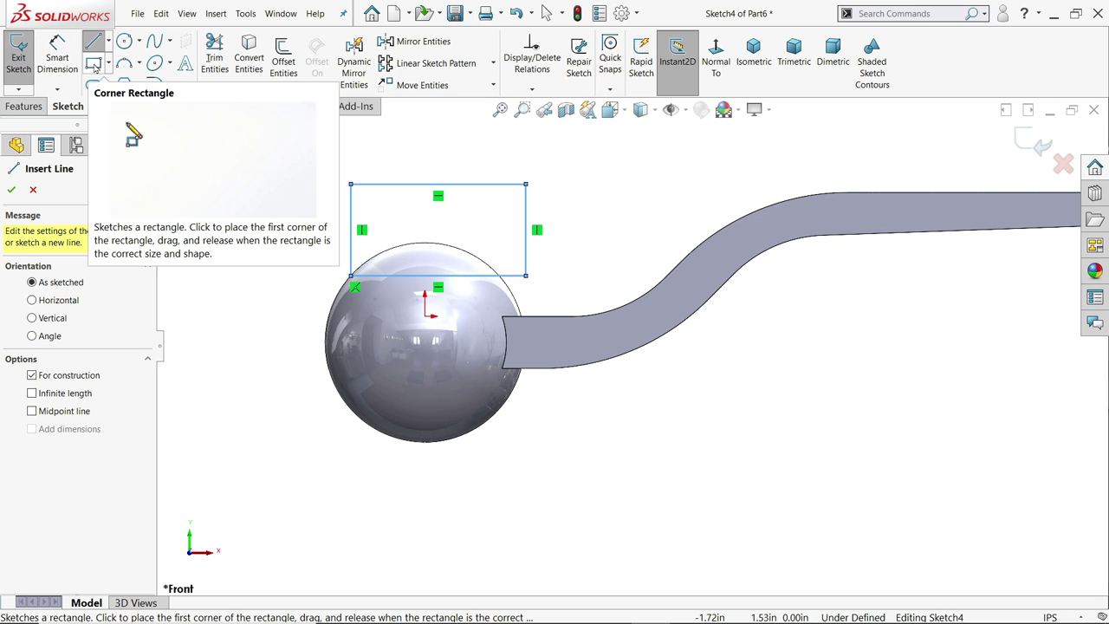
left_click(94, 65)
left_click(347, 405)
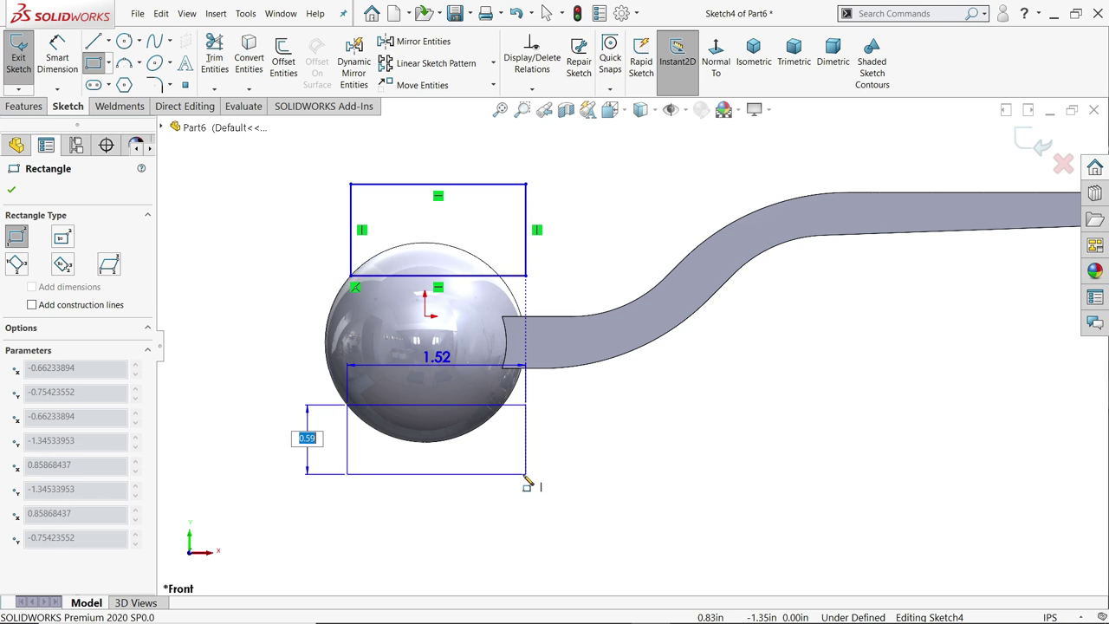
left_click(526, 475)
right_click(596, 421)
left_click(628, 418)
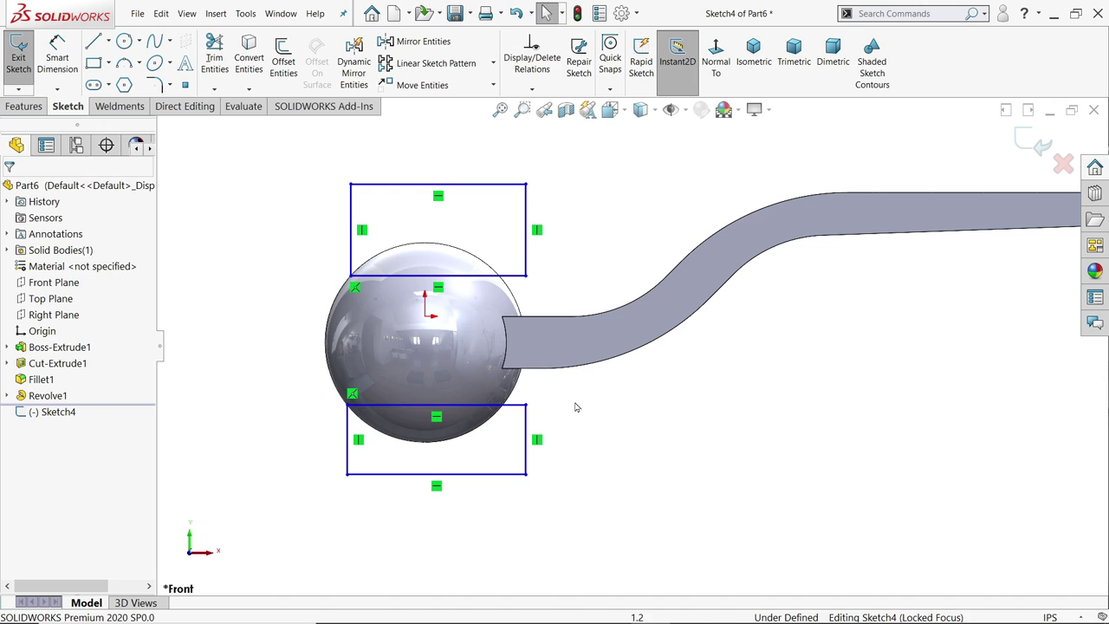
Step: Make the lower rectangle's corner coincident with the sphere's outline
left_click(499, 416)
left_click(526, 406)
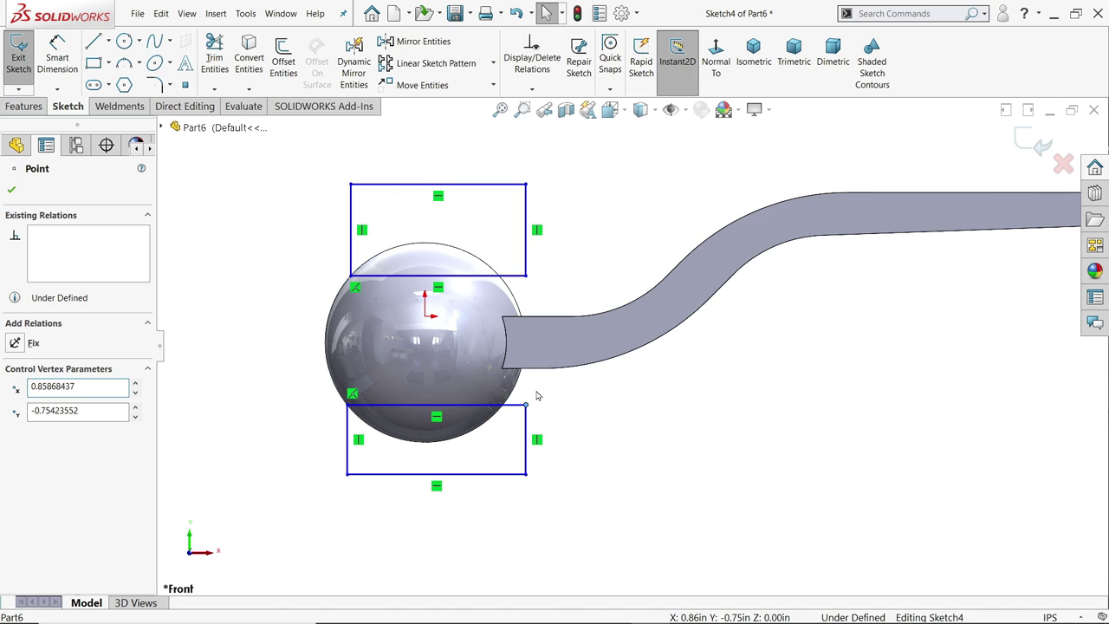
left_click(259, 339)
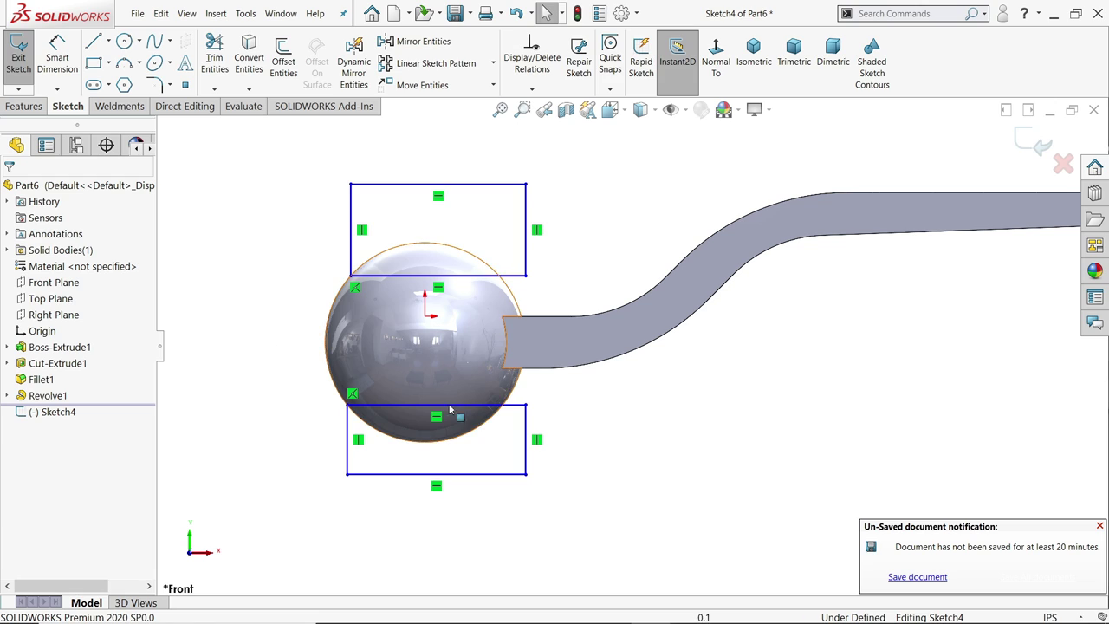
left_click(506, 416)
left_click(527, 406, "ctrl")
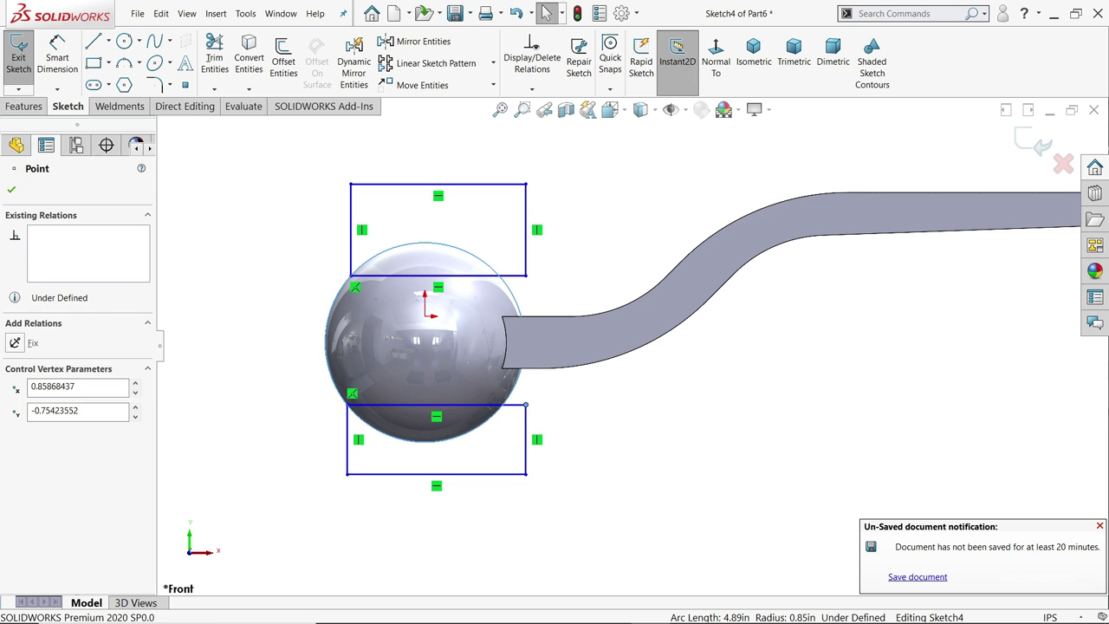
left_click(593, 354)
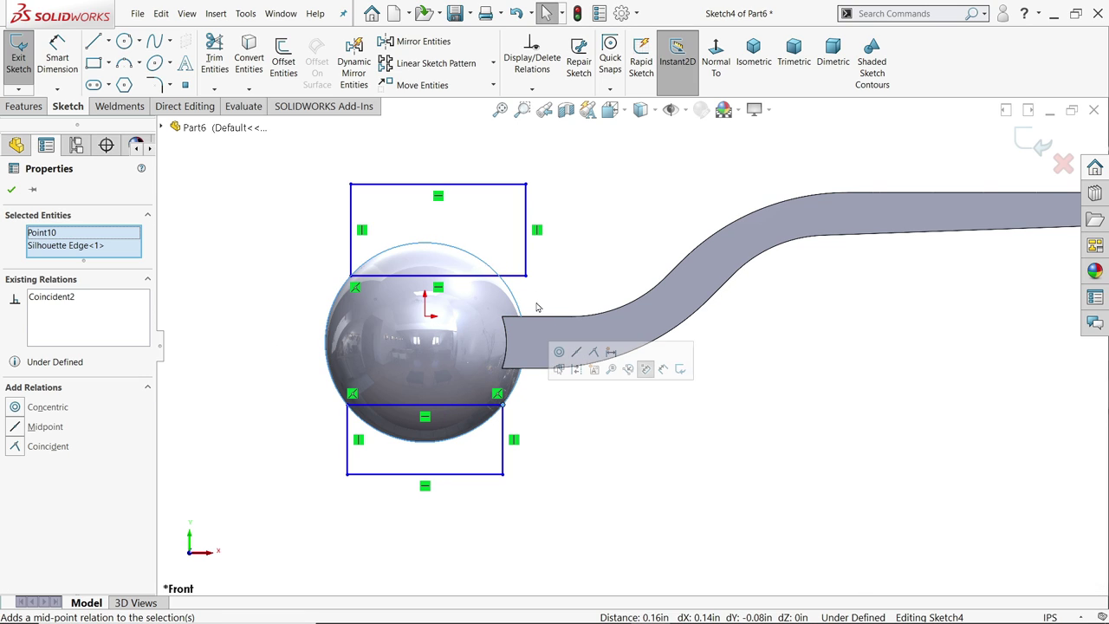
left_click(526, 276)
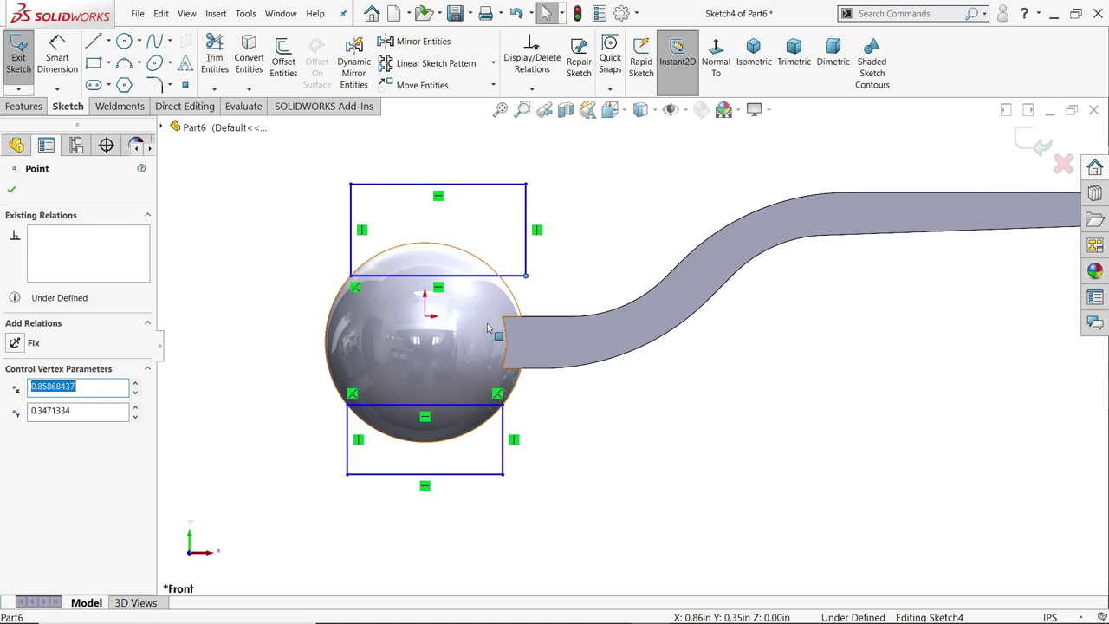
left_click(513, 301, "ctrl")
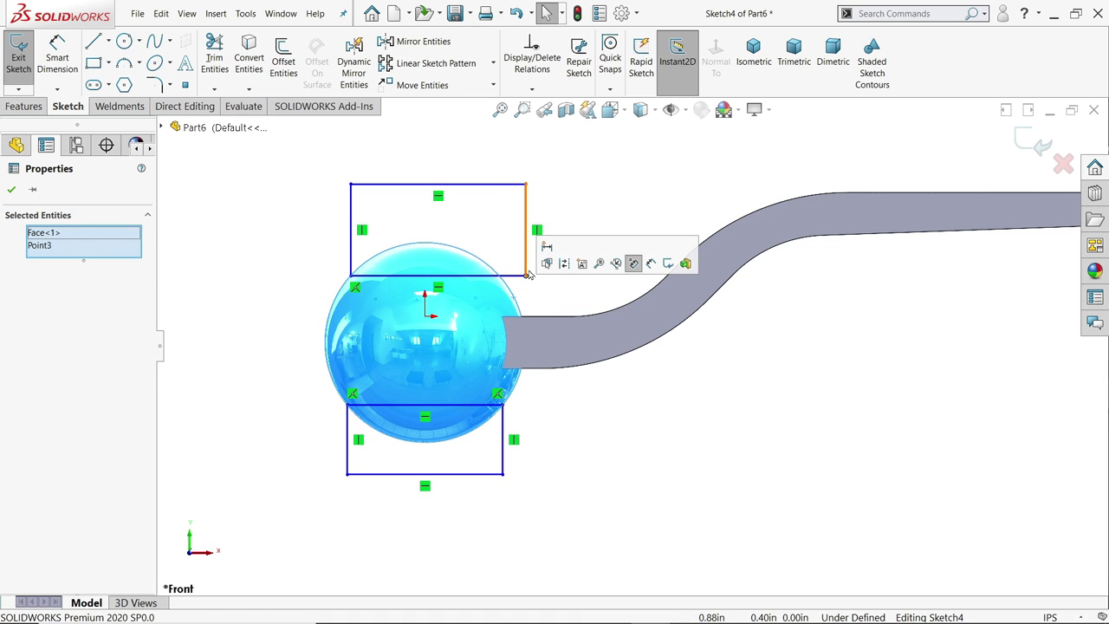
Step: Make the upper rectangle's corner coincident with the sphere outline
left_click(620, 209)
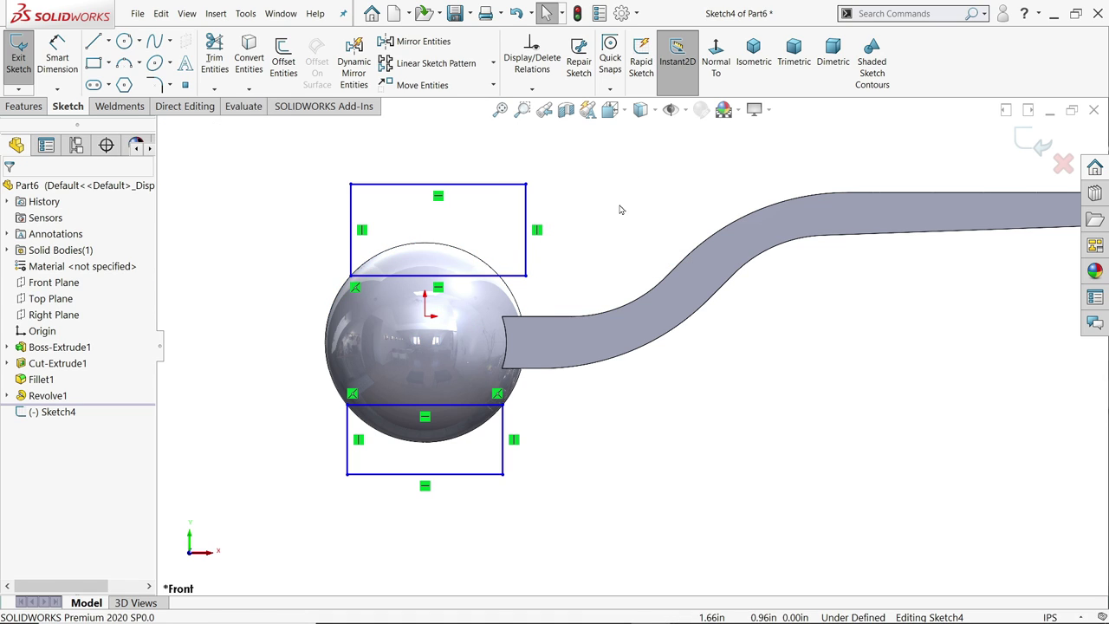
left_click(526, 277)
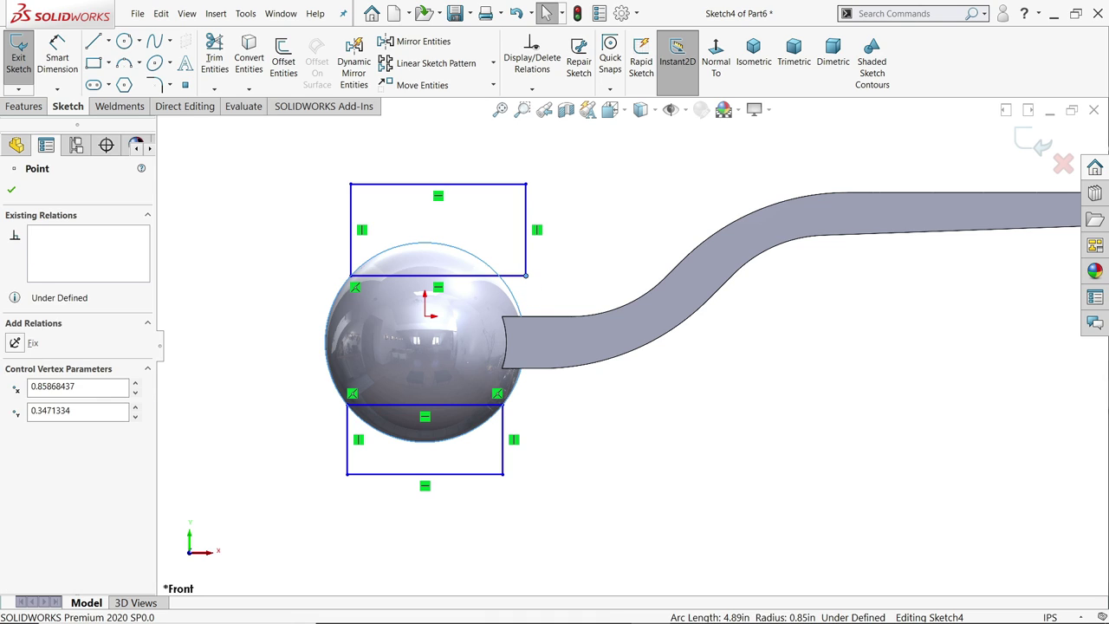
left_click(519, 294, "ctrl")
left_click(592, 227)
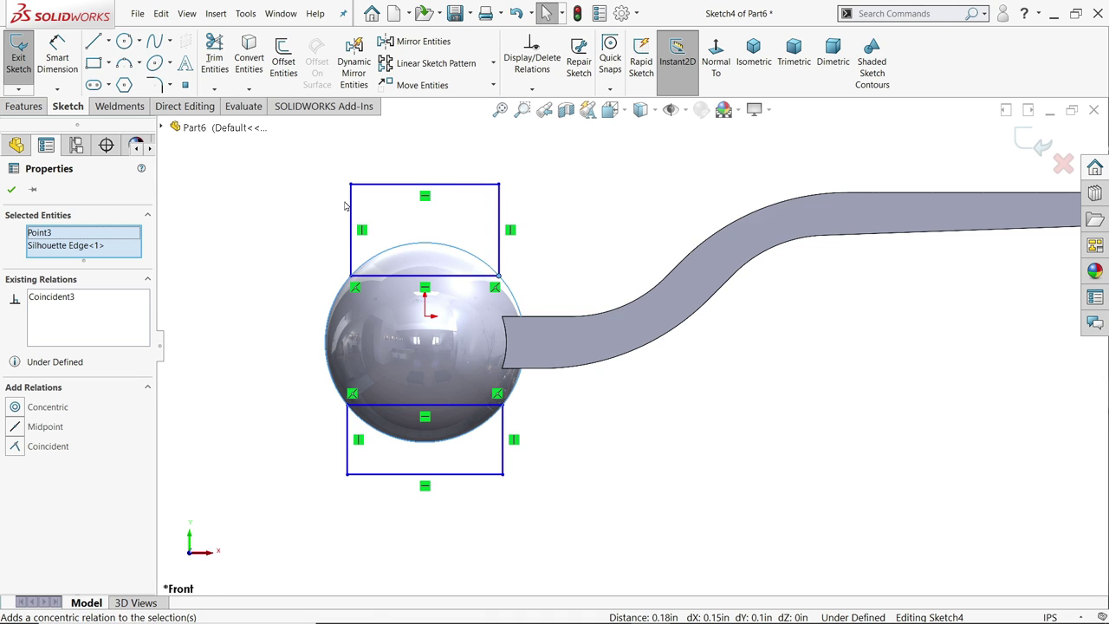
Step: Dimension the gap between the two rectangles' horizontal lines to 0.875 in
left_click(58, 57)
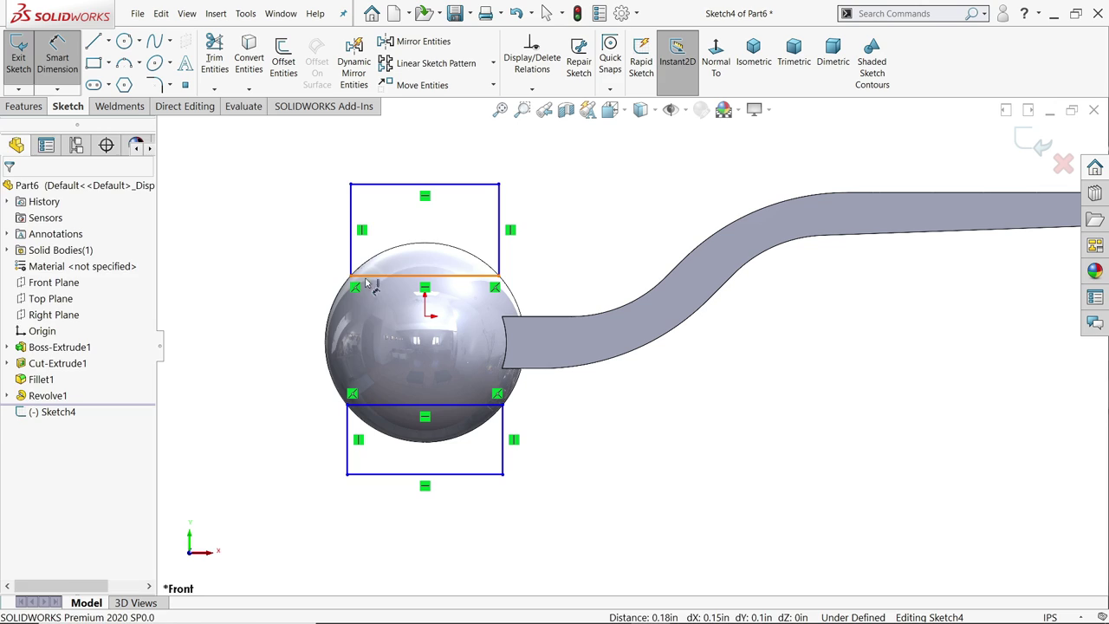
left_click(366, 278)
left_click(380, 402)
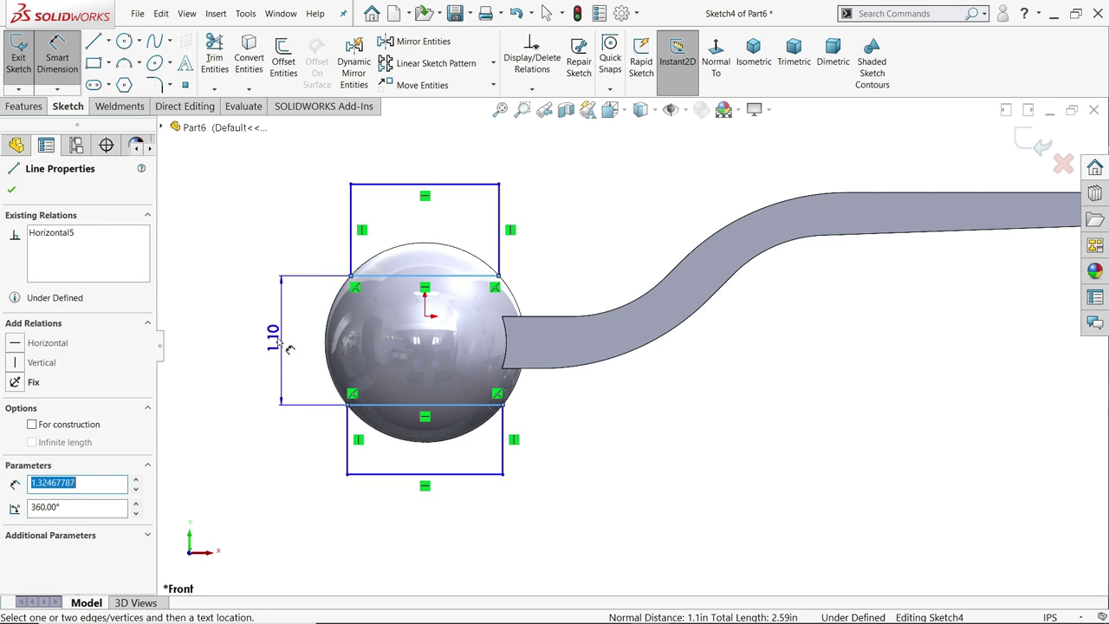
left_click(276, 347)
type("0.8")
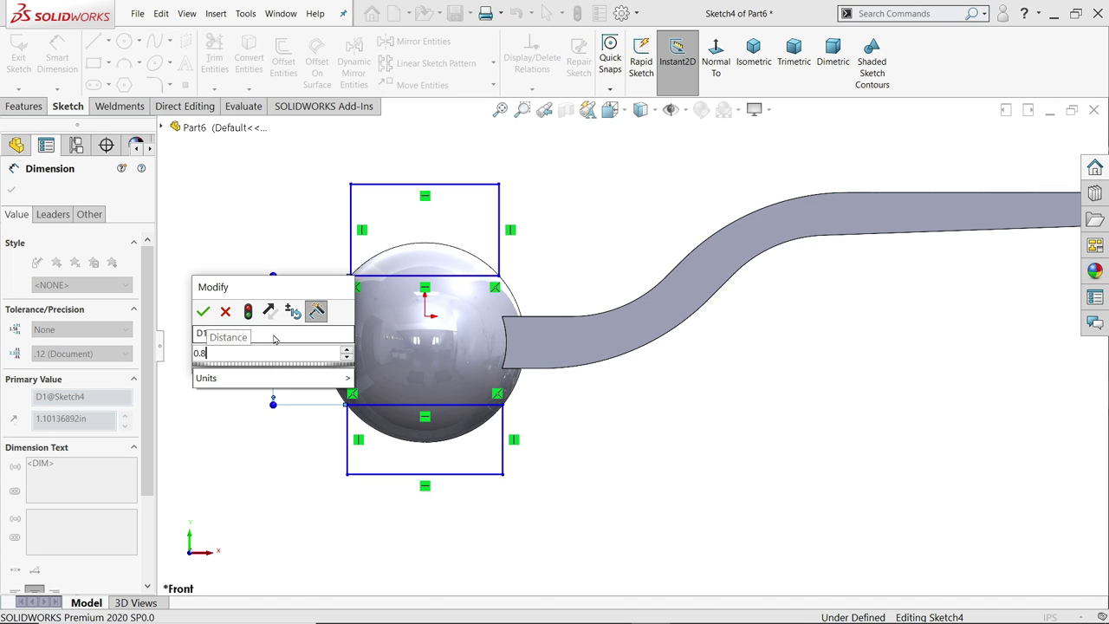
type("25")
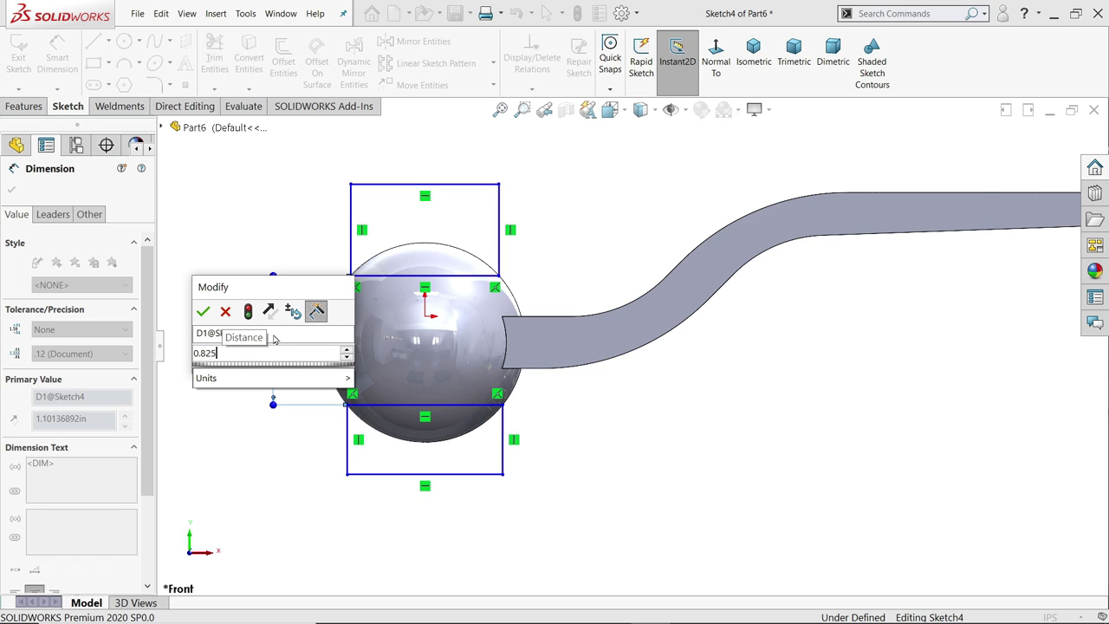
key("BackSpace")
key("BackSpace")
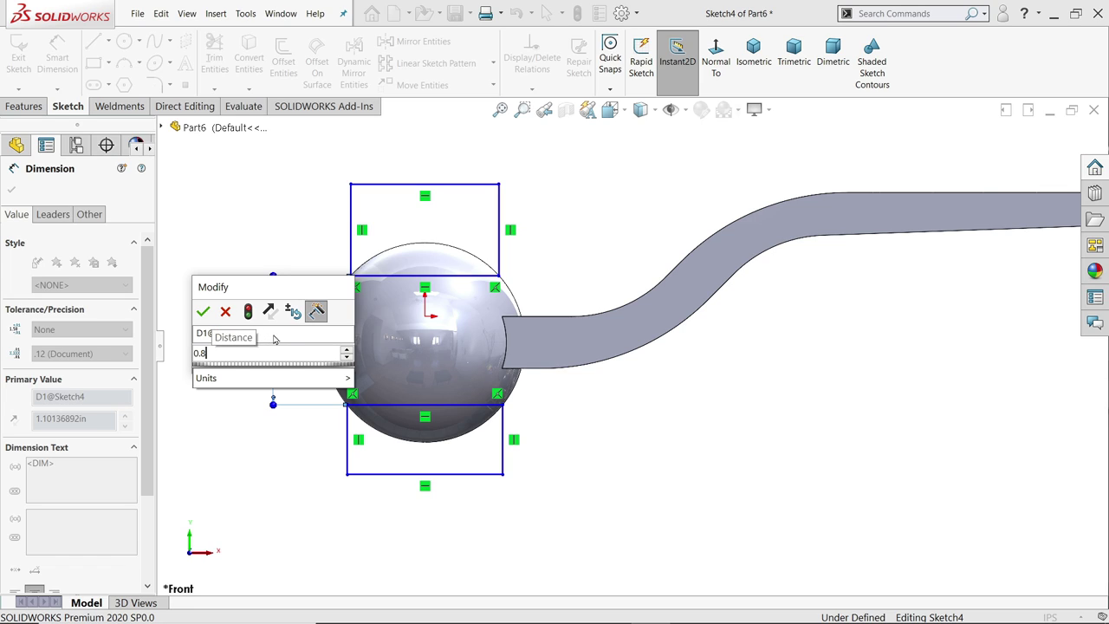
type("75")
key("Return")
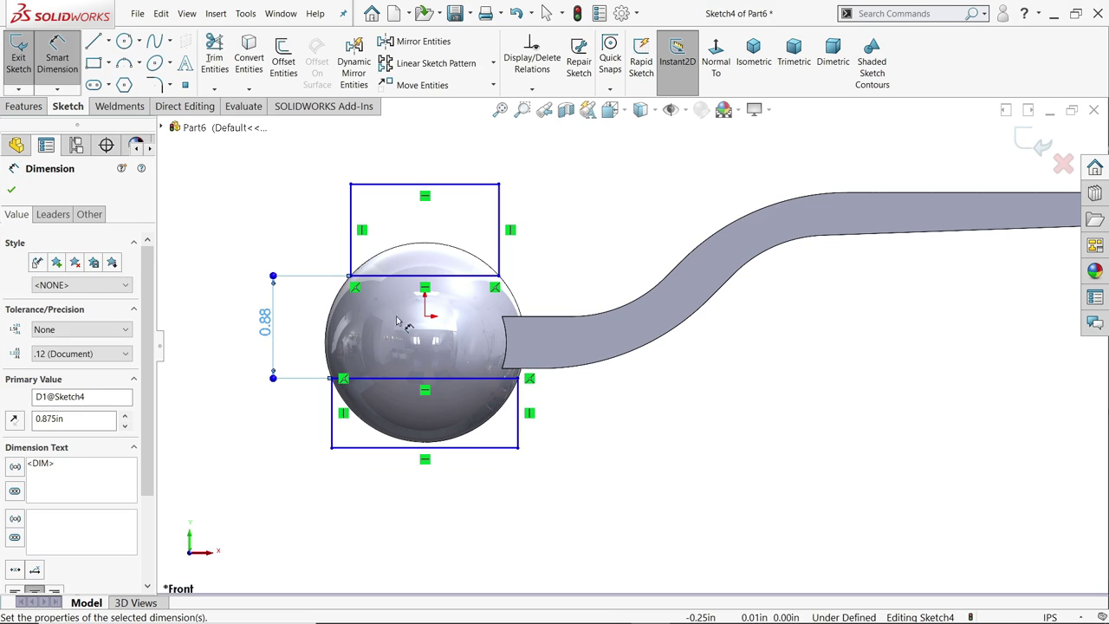
scroll(472, 345, "down", 2)
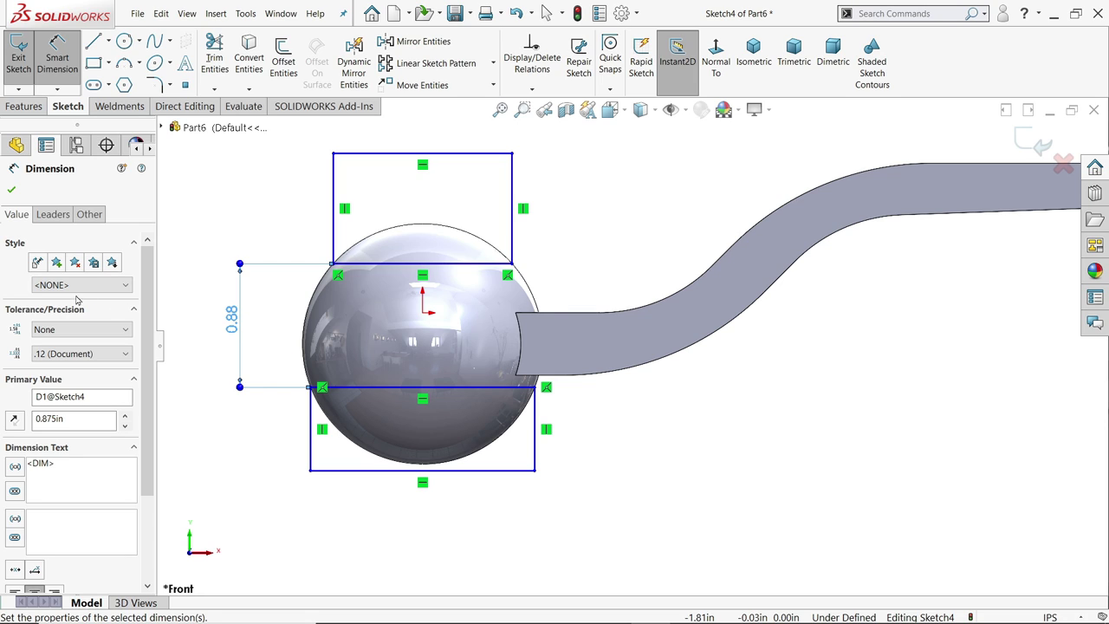
left_click(11, 189)
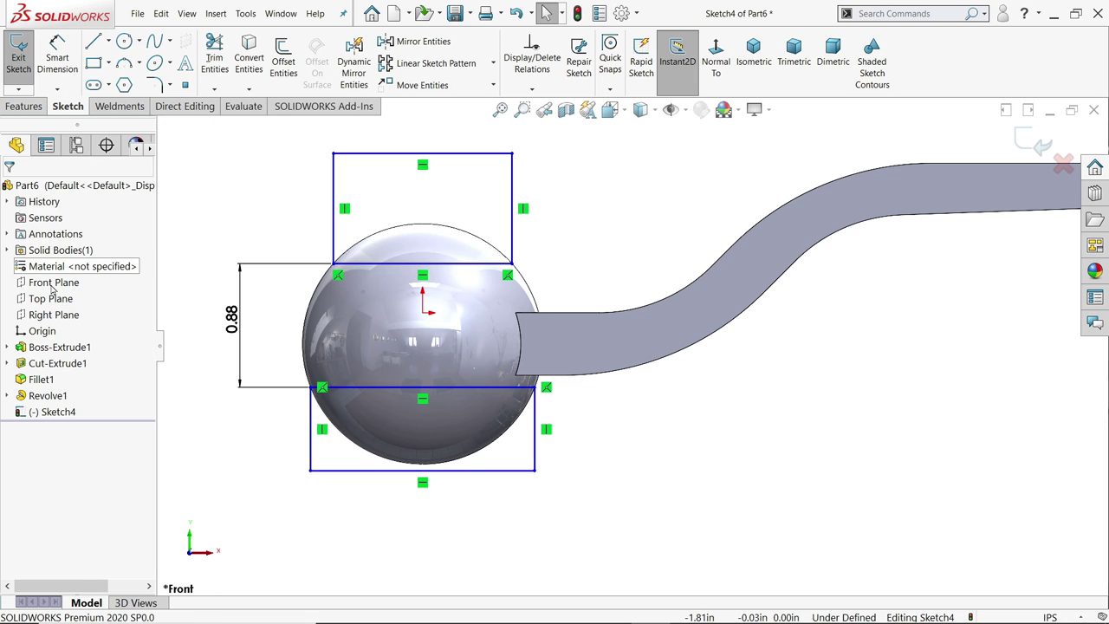
Step: Expand Boss-Extrude1 and look at Sketch1's handle profile
left_click(7, 347)
left_click(45, 365)
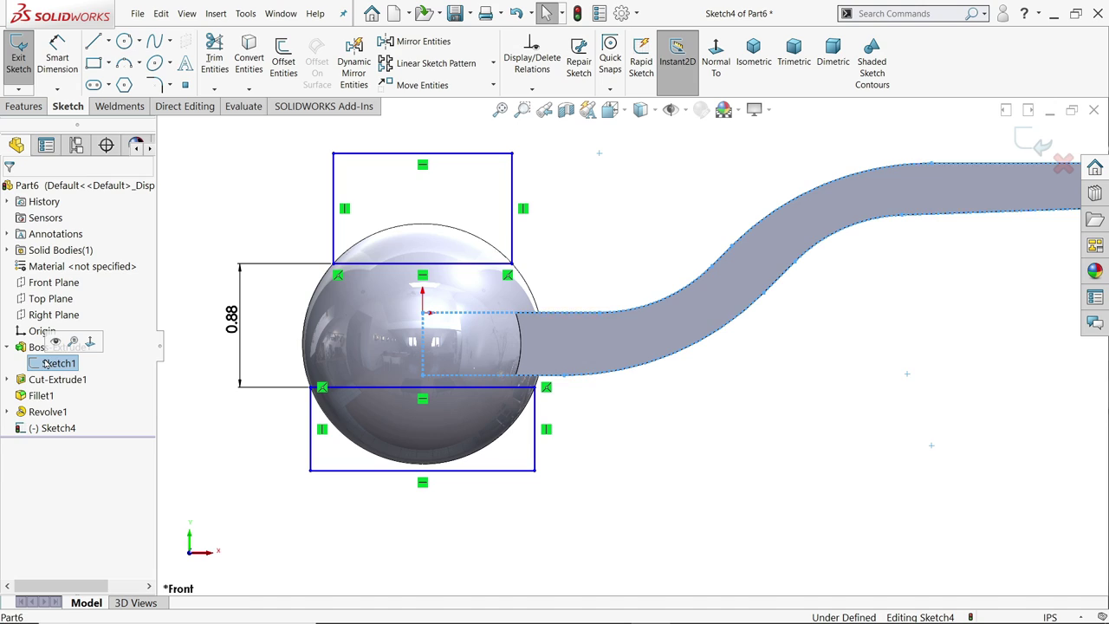
key("Escape")
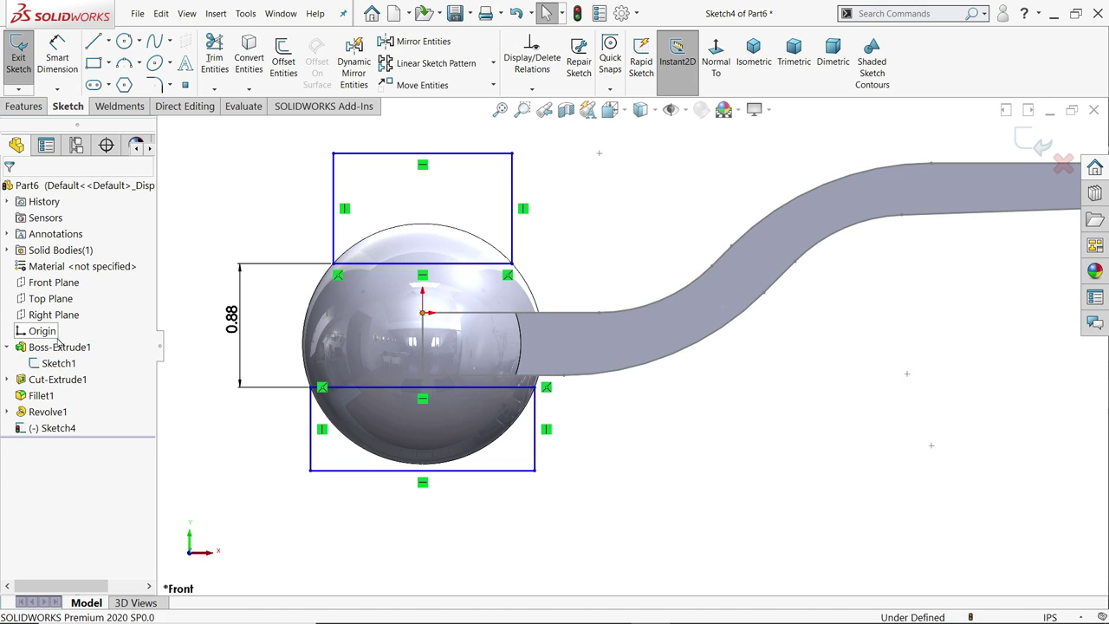
Step: Draw a construction centerline from the sphere centre to its left edge
left_click(109, 41)
left_click(114, 76)
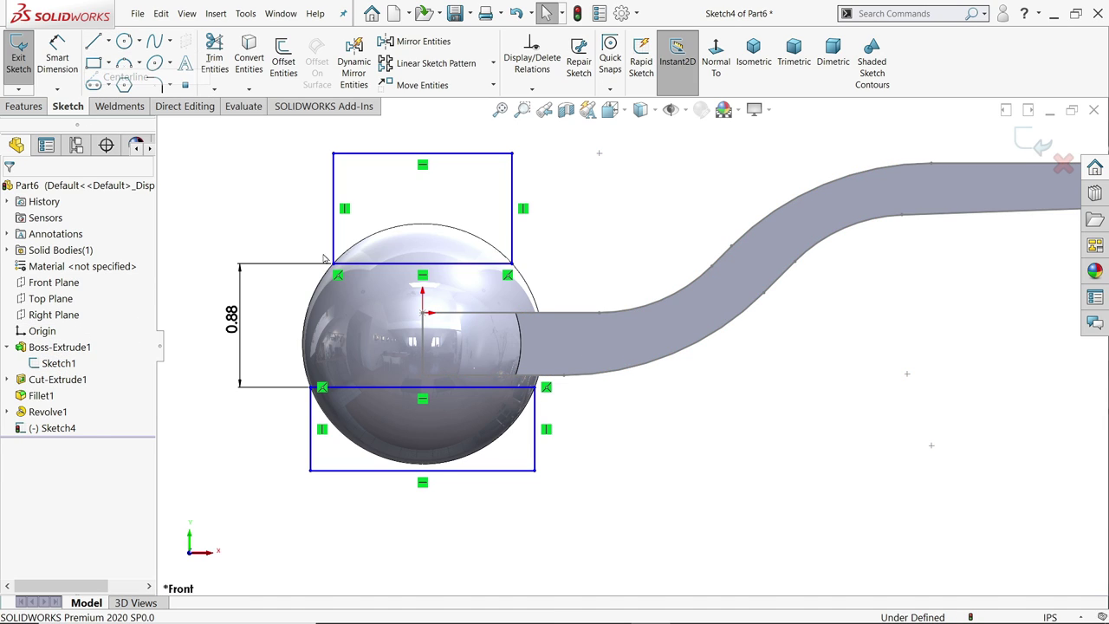
left_click(422, 344)
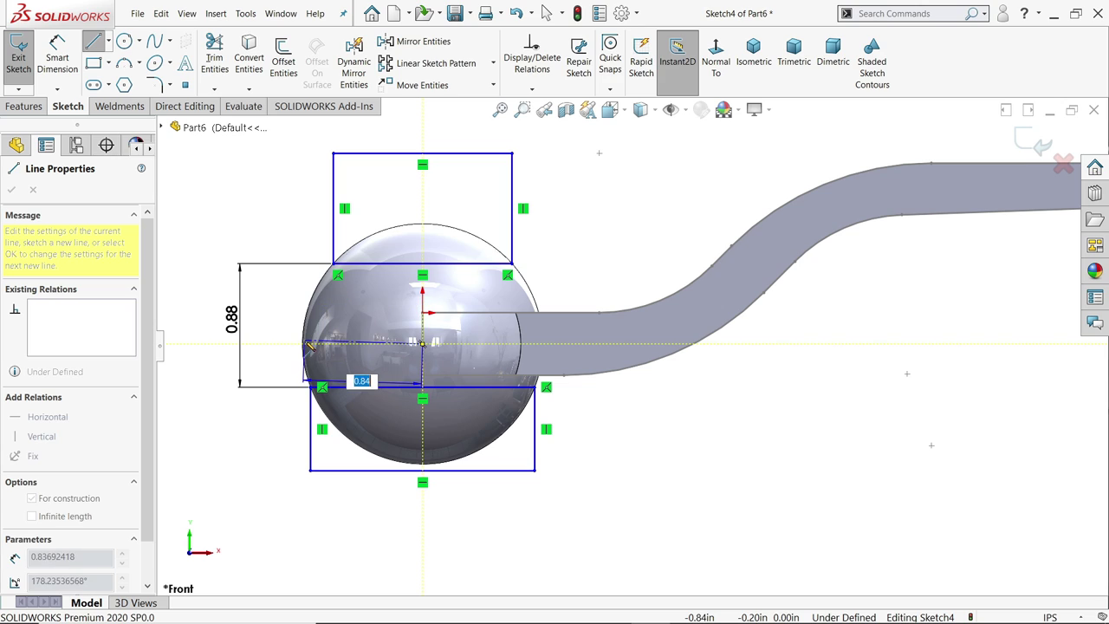
left_click(297, 347)
right_click(293, 251)
left_click(321, 303)
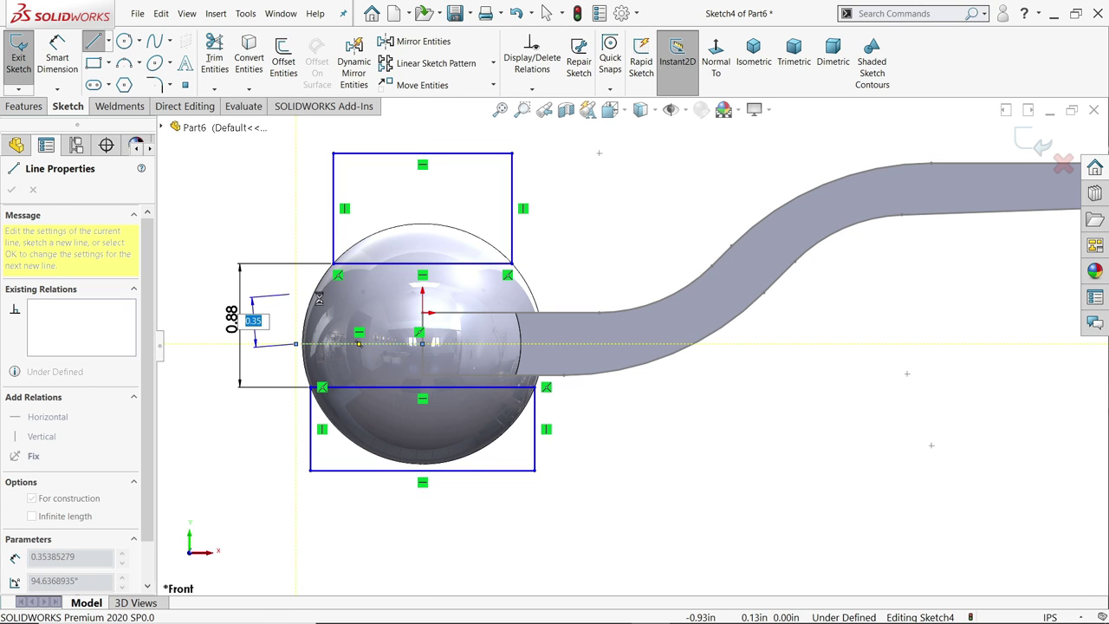
Step: Make the two horizontal lines symmetric about the centerline
left_click(389, 266)
left_click(371, 388, "ctrl")
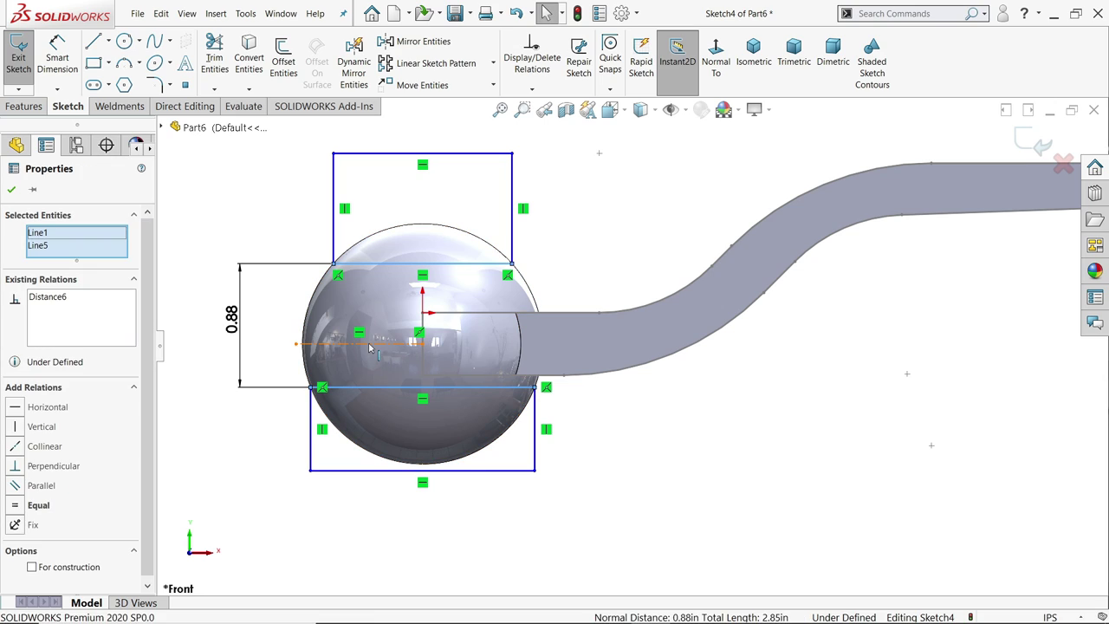
left_click(370, 345, "ctrl")
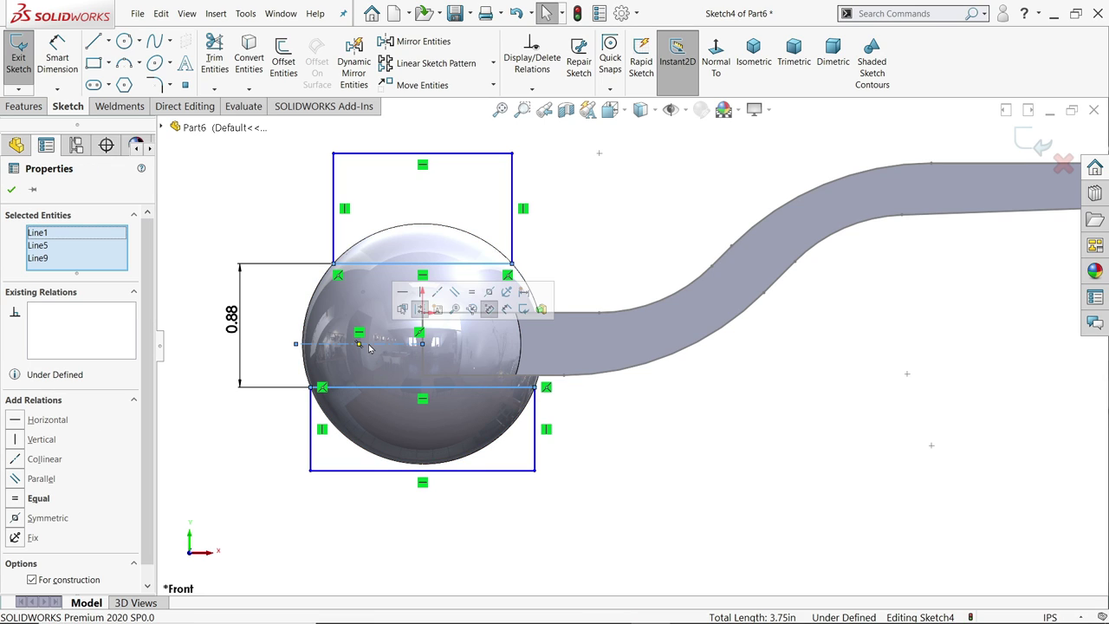
left_click(490, 293)
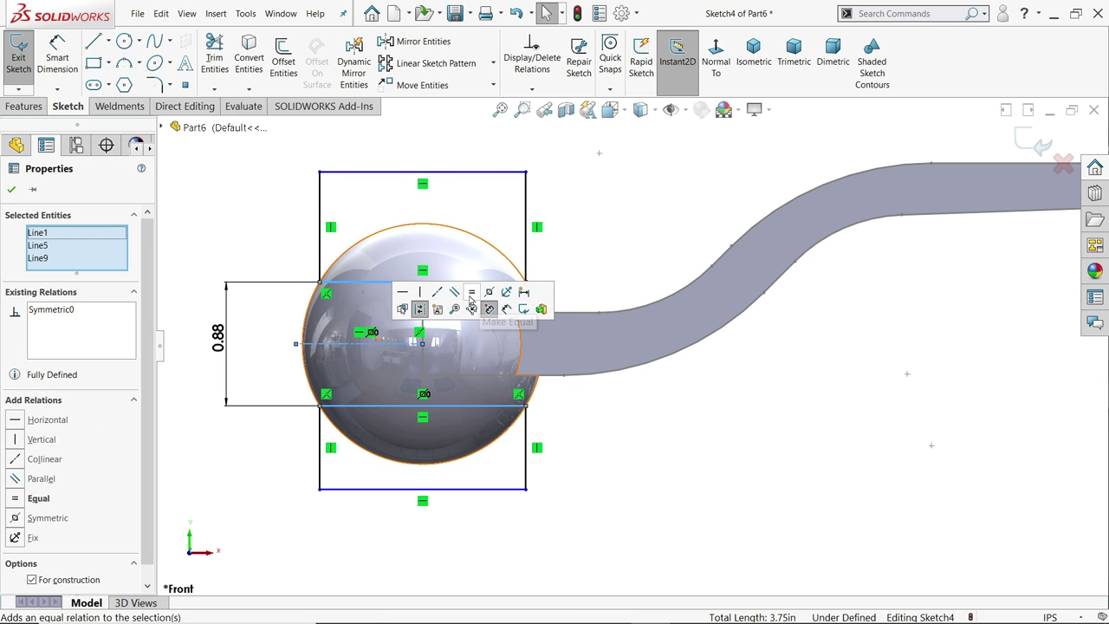
Step: Set both the upper and lower rectangle heights to 0.80 in
left_click(57, 63)
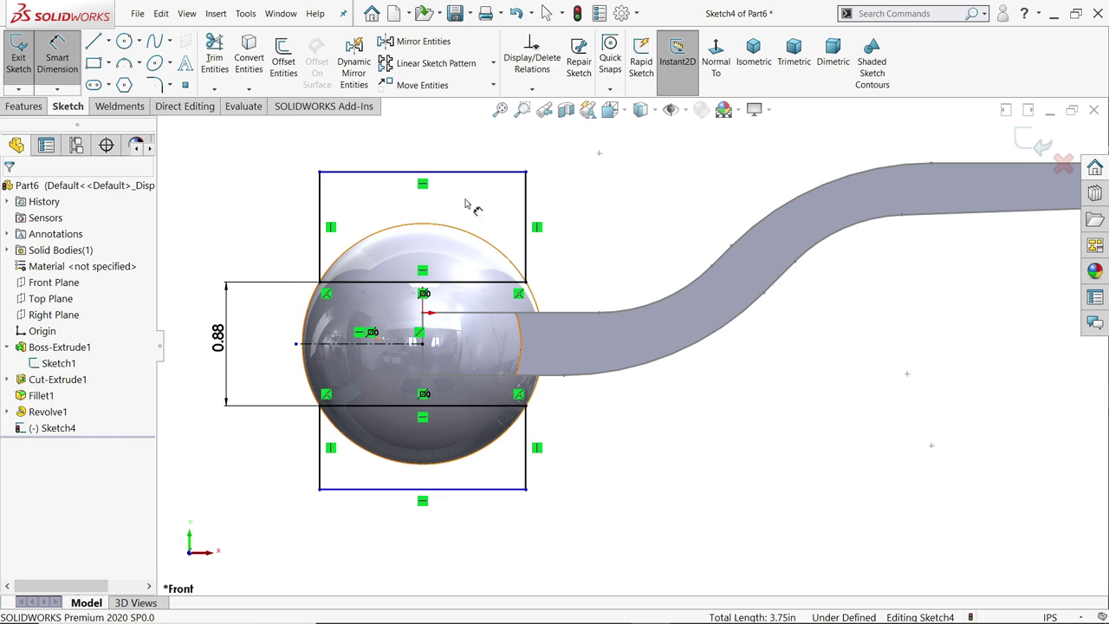
left_click(526, 226)
left_click(609, 225)
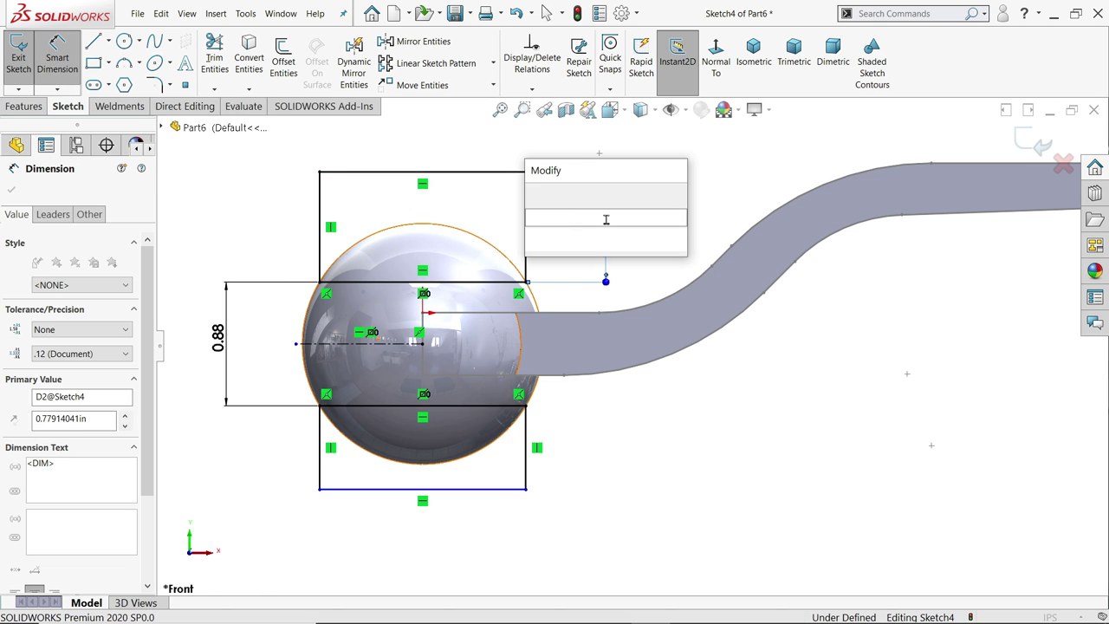
type("0.8")
key("Return")
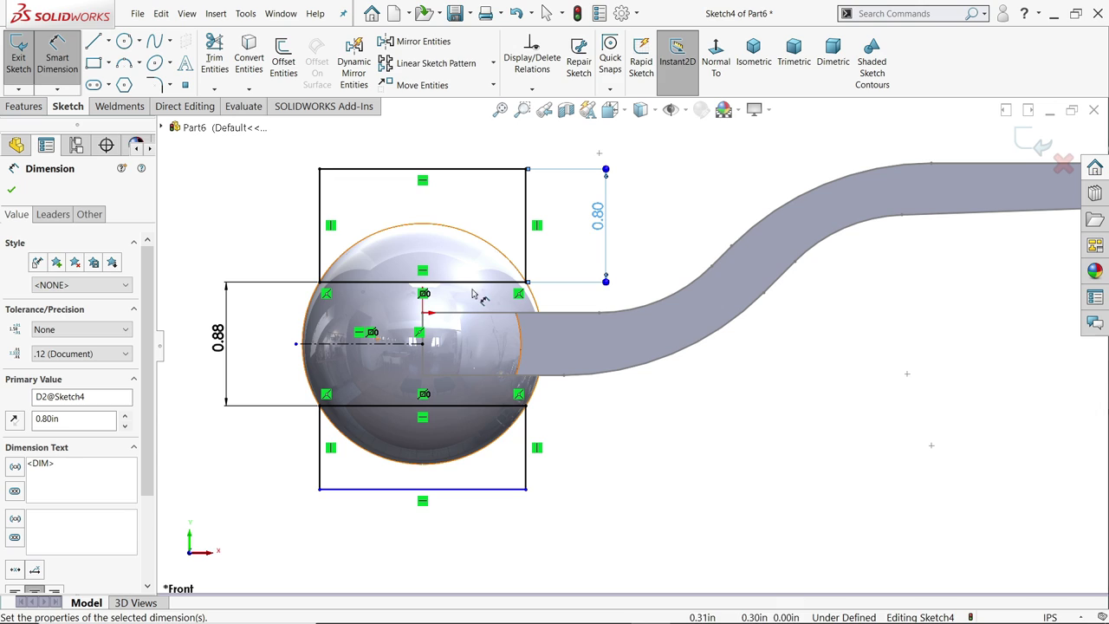
left_click(527, 448)
left_click(563, 457)
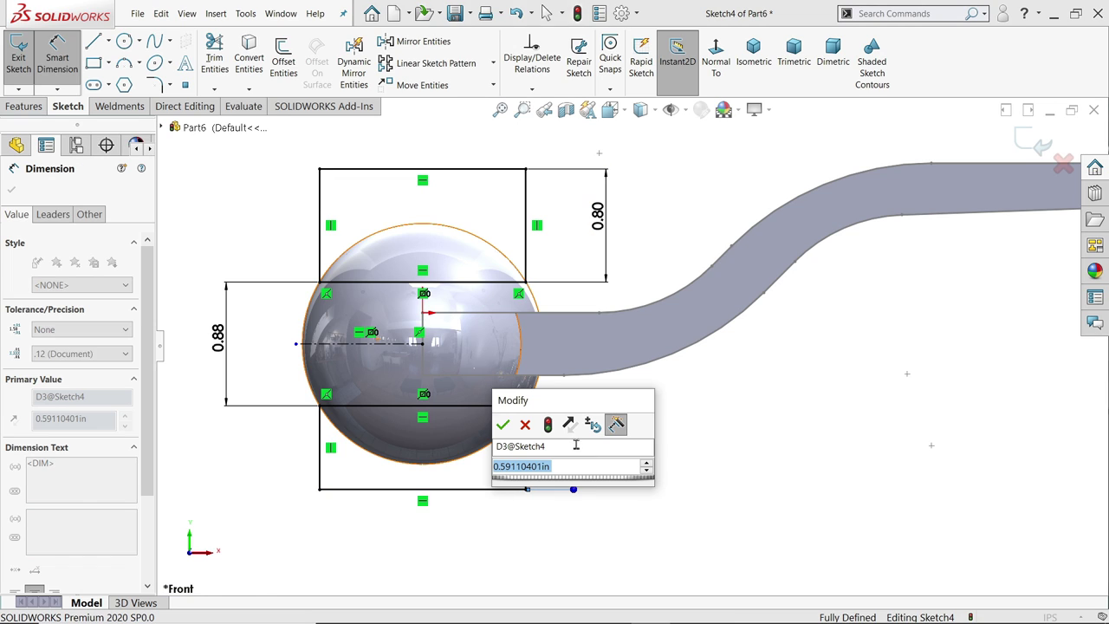
type("0.8")
key("Return")
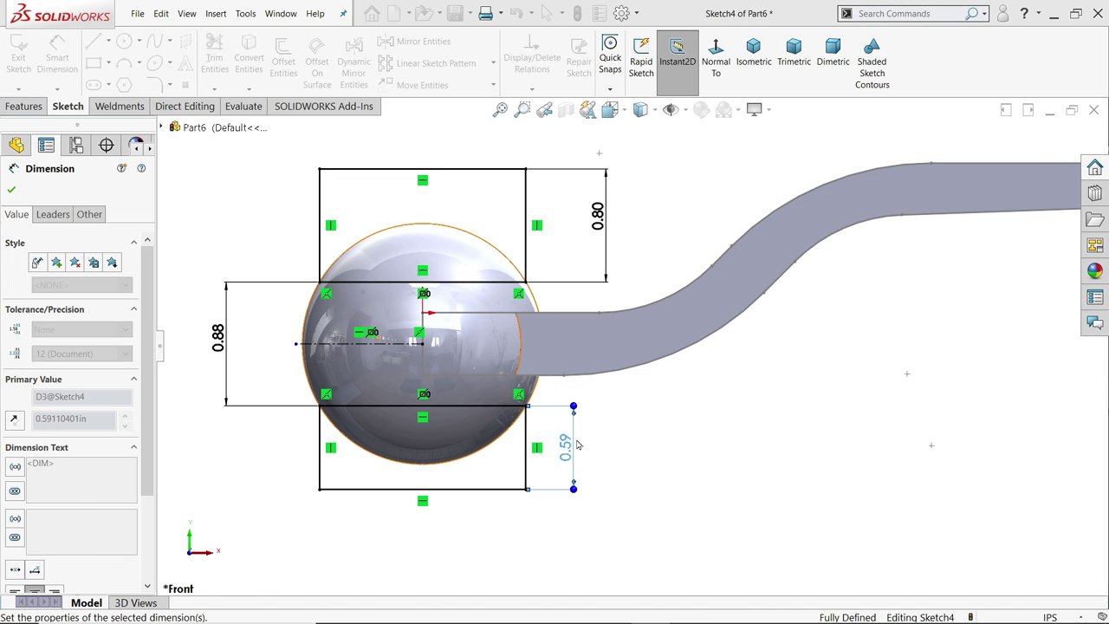
left_click(11, 188)
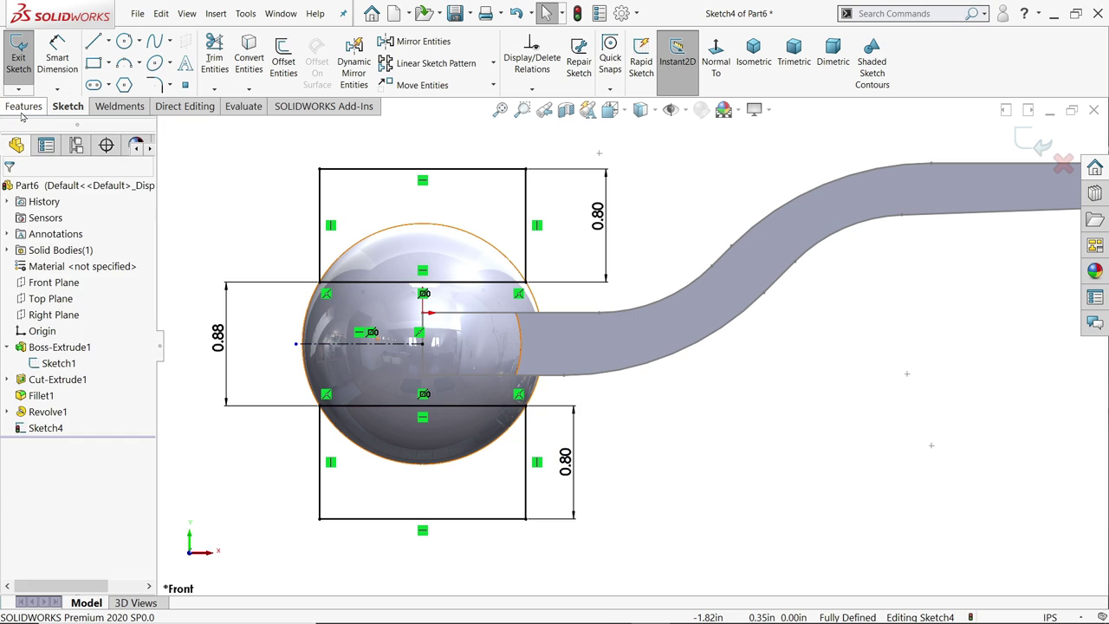
left_click(24, 105)
Step: Cut the rectangles sketch Through All - Both to flatten the hub's top and bottom
left_click(222, 62)
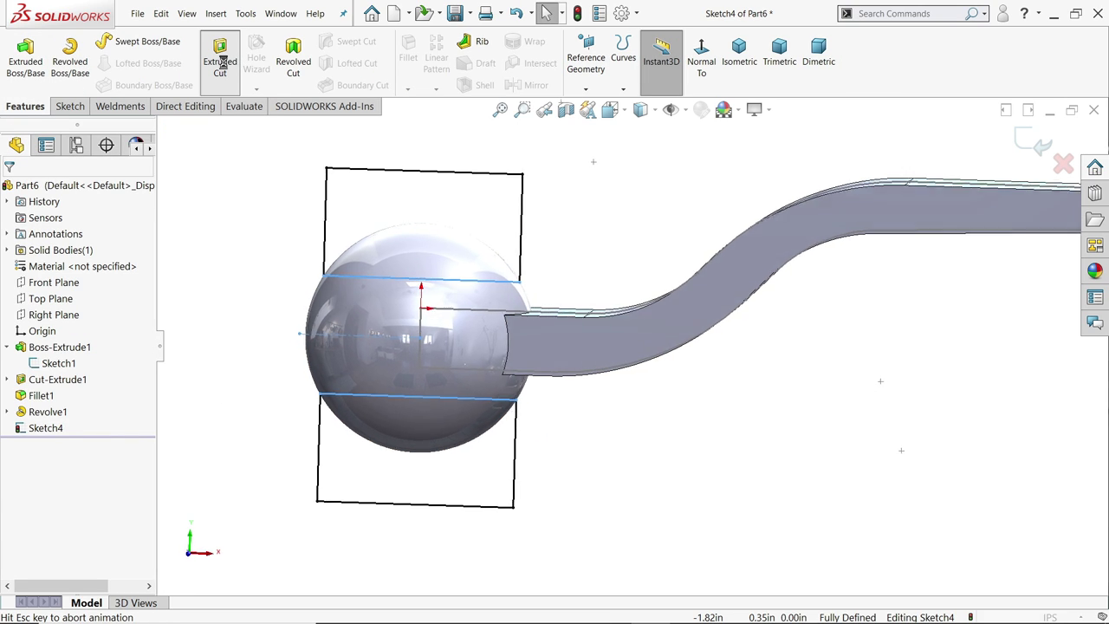
left_click(84, 277)
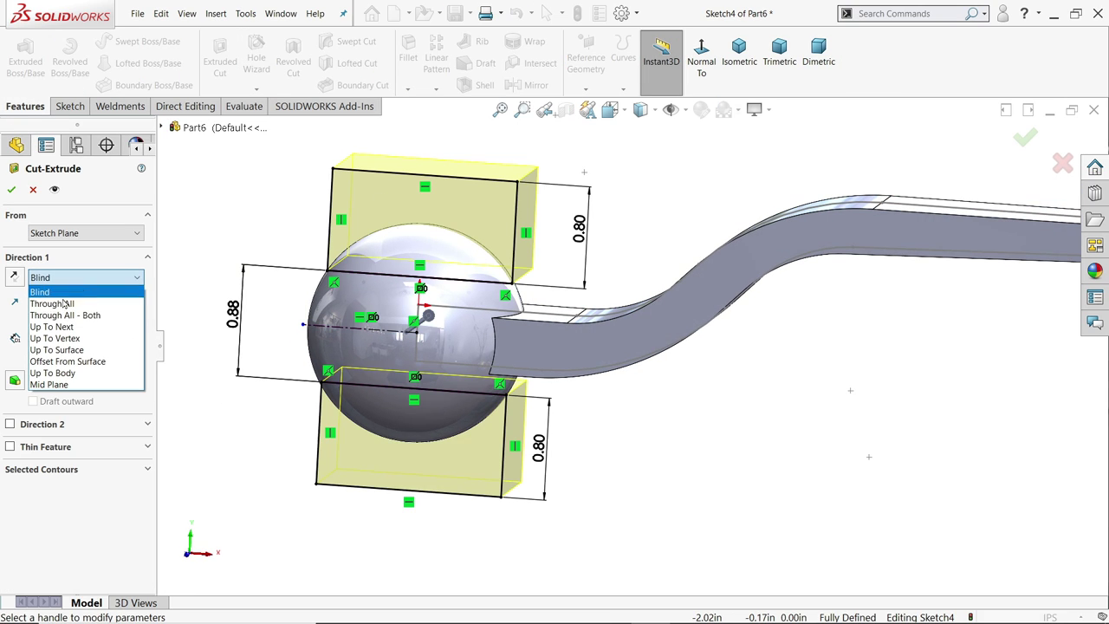
left_click(65, 314)
middle_click_drag(293, 260, 260, 206)
left_click(10, 190)
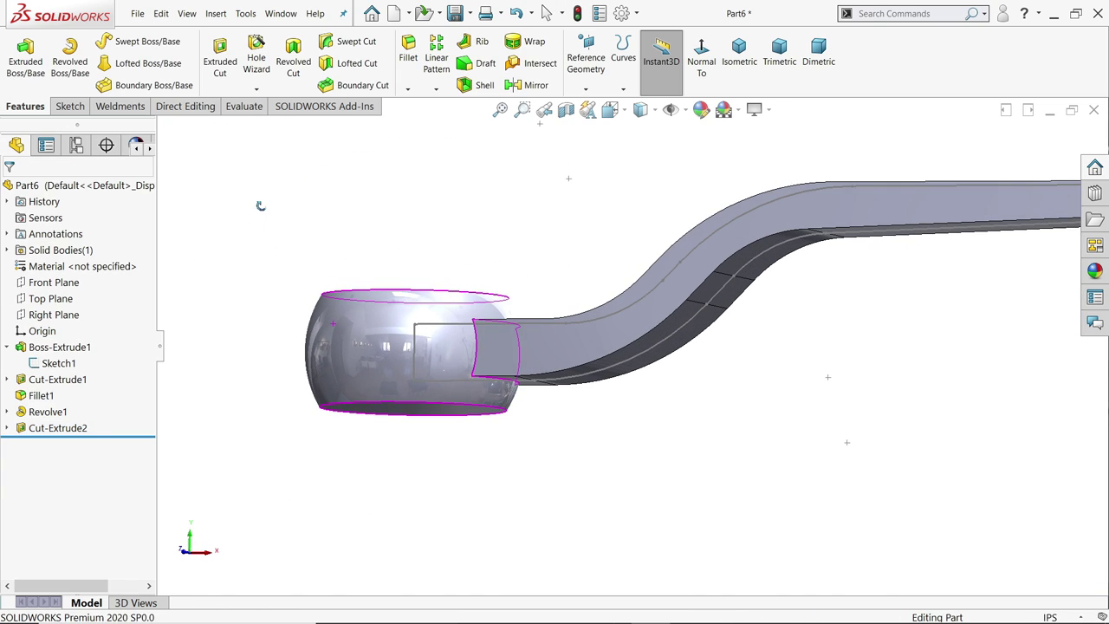
Step: Hide Sketch1 and select the hub's flat top face
left_click(57, 364)
left_click(41, 349)
middle_click_drag(217, 265, 230, 379)
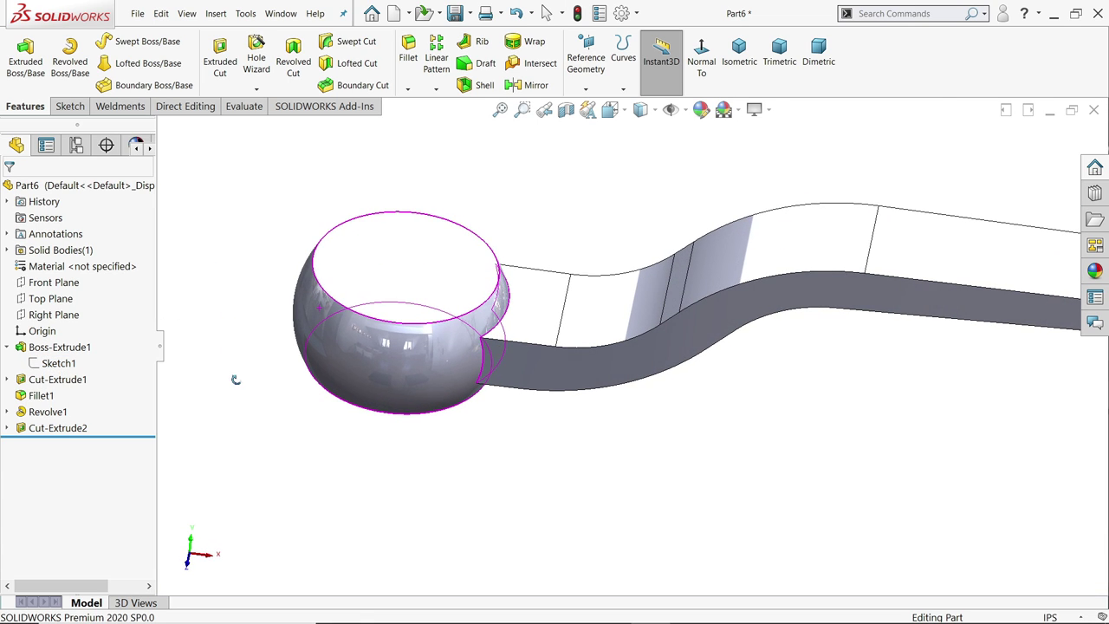
left_click(448, 260)
Step: Sketch a 0.825 by 0.825 center rectangle at the origin on the top face
left_click(471, 245)
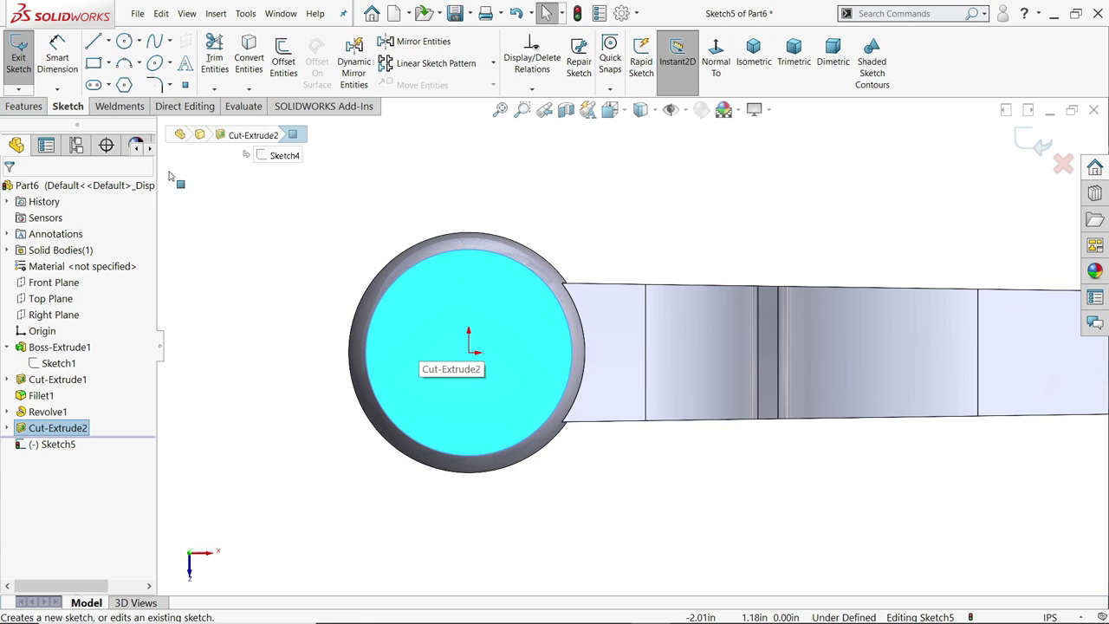
left_click(109, 63)
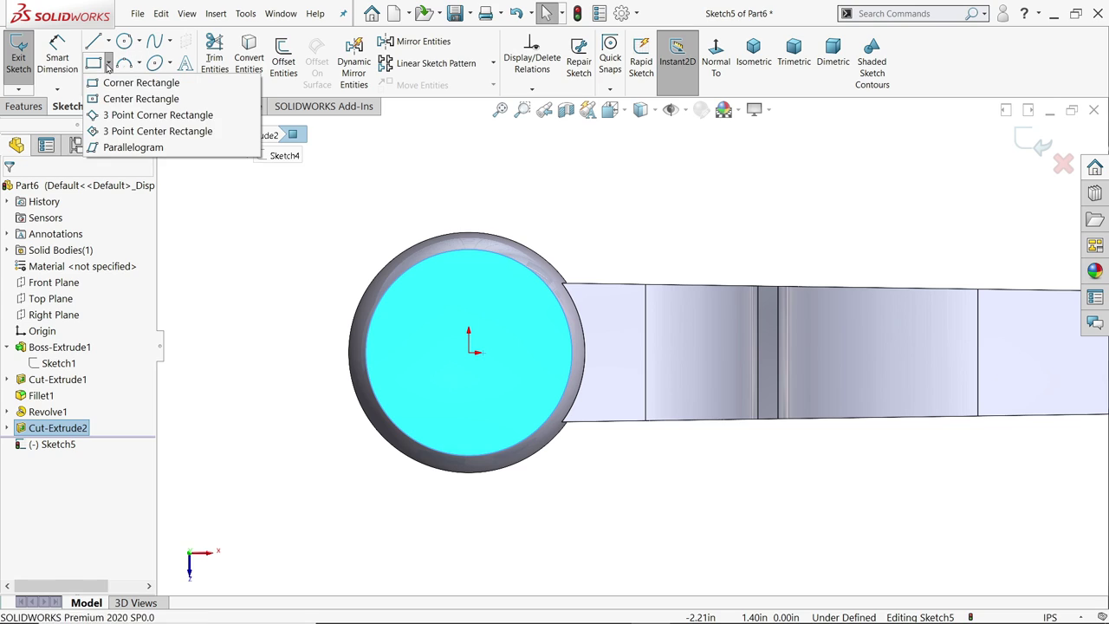
left_click(118, 102)
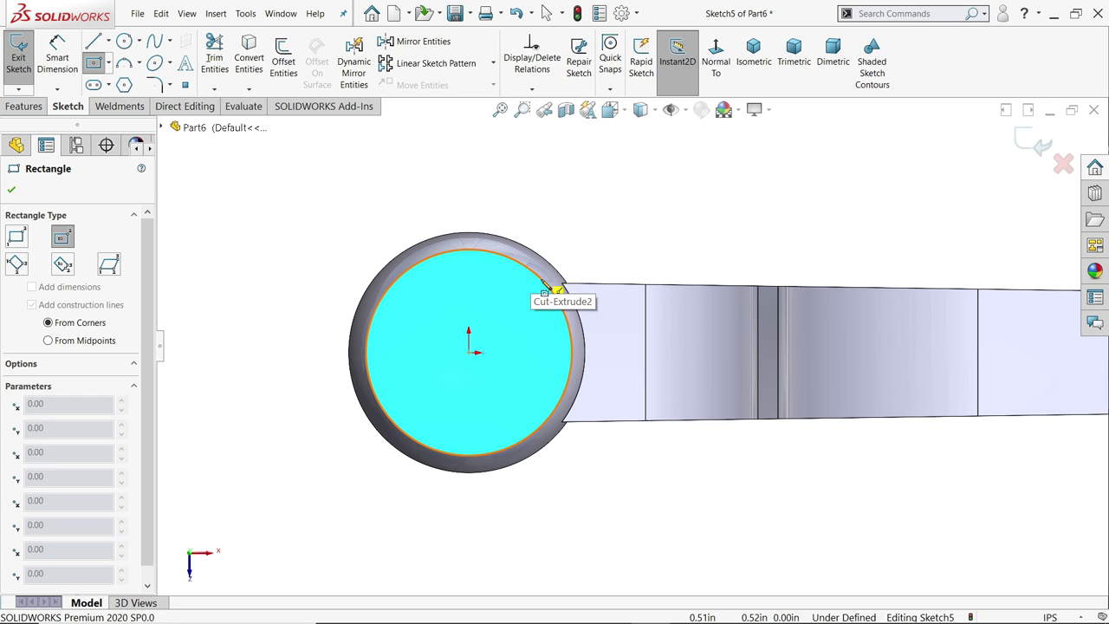
scroll(497, 384, "down", 3)
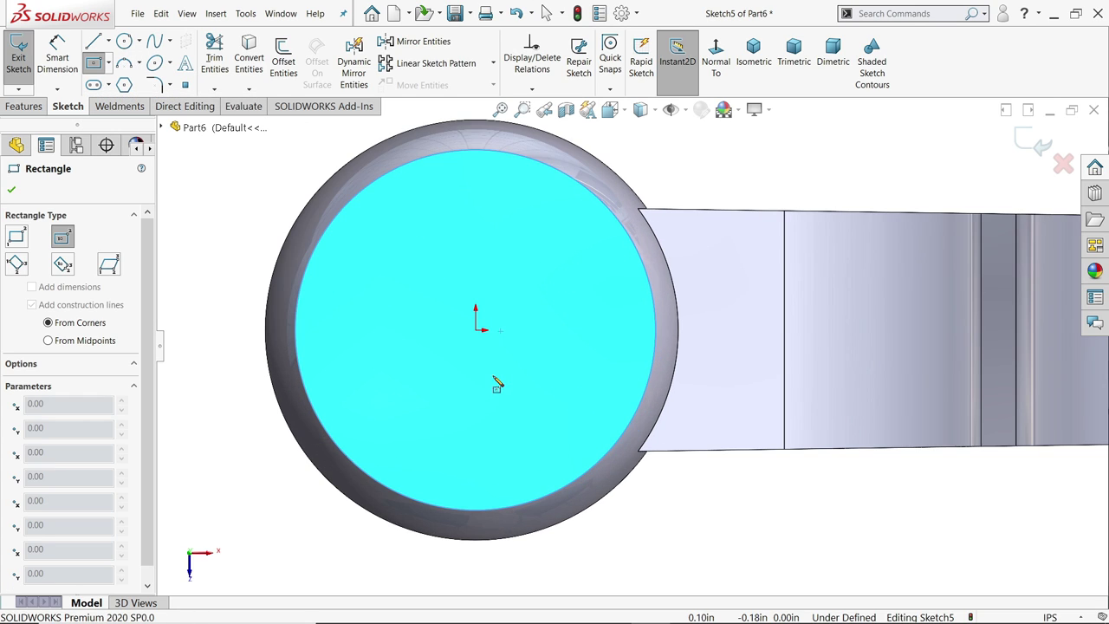
left_click(476, 330)
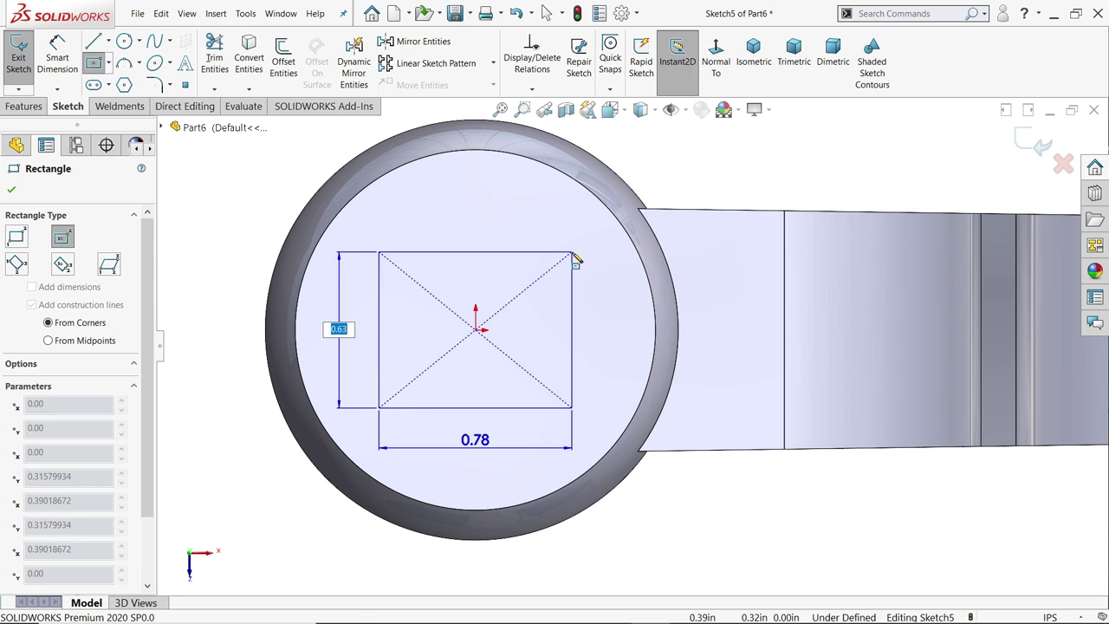
type("0.")
key("Tab")
type("0")
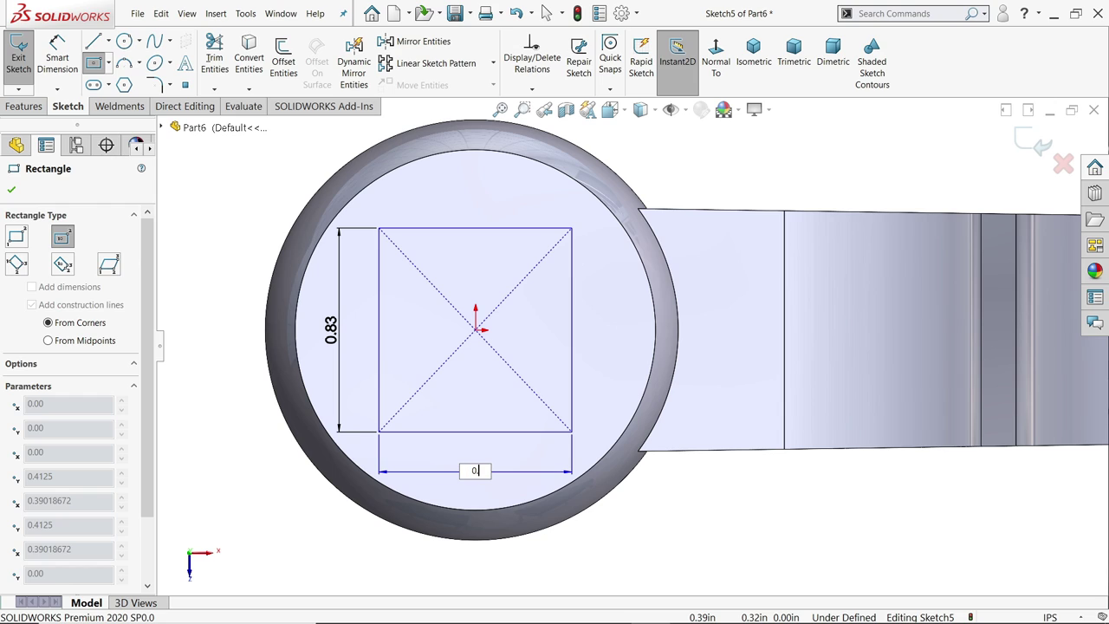
key("Return")
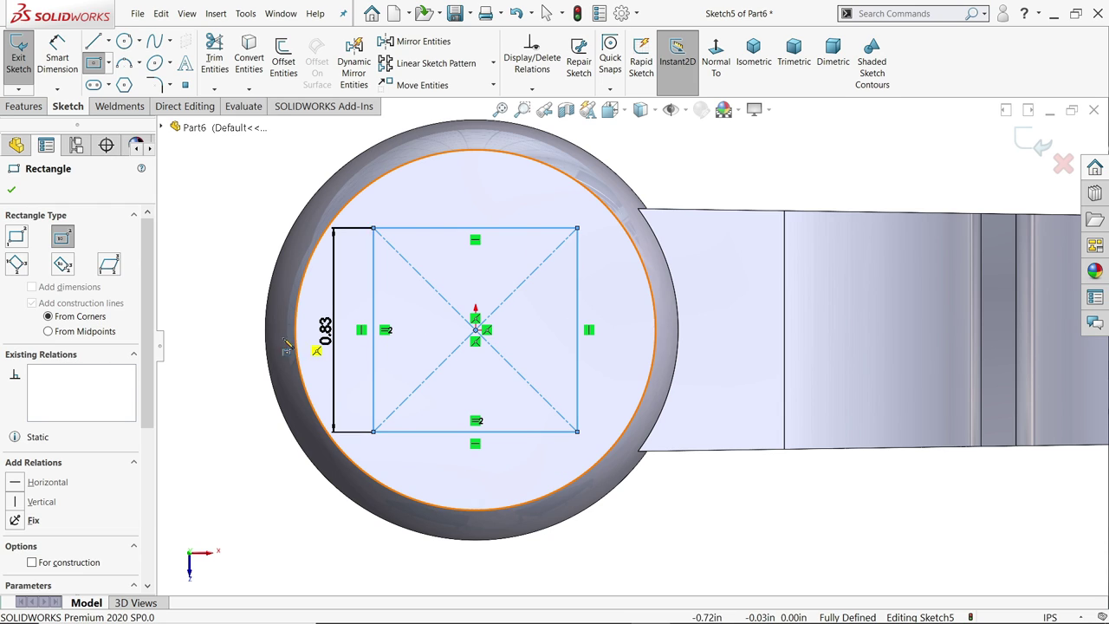
left_click(12, 189)
Step: Display the square's dimension with three-decimal (.123) precision
double_click(325, 330)
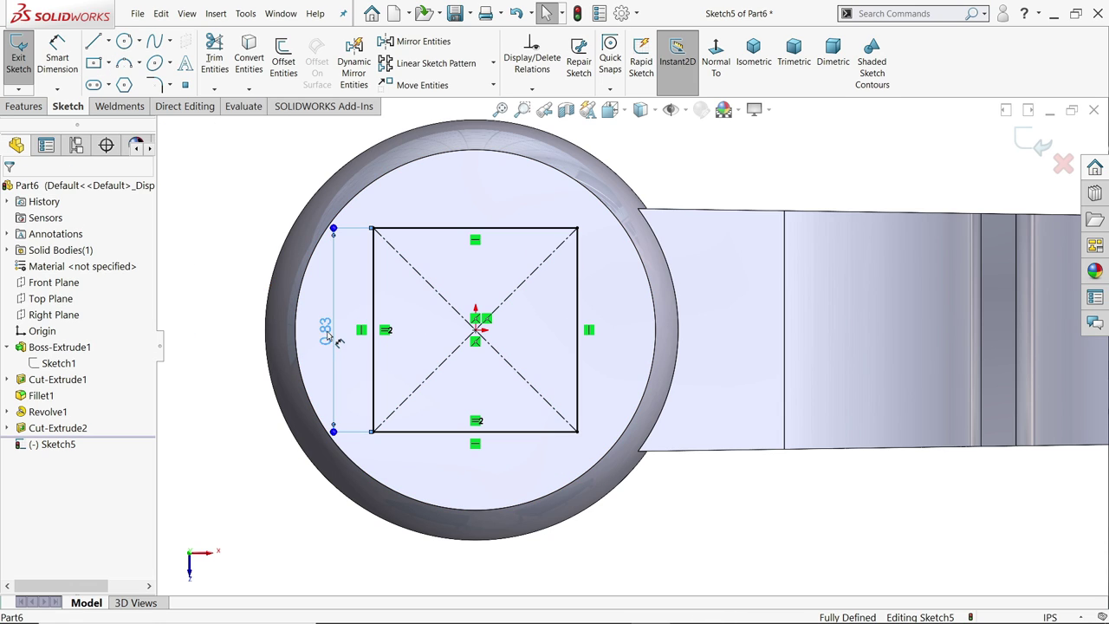
key("Return")
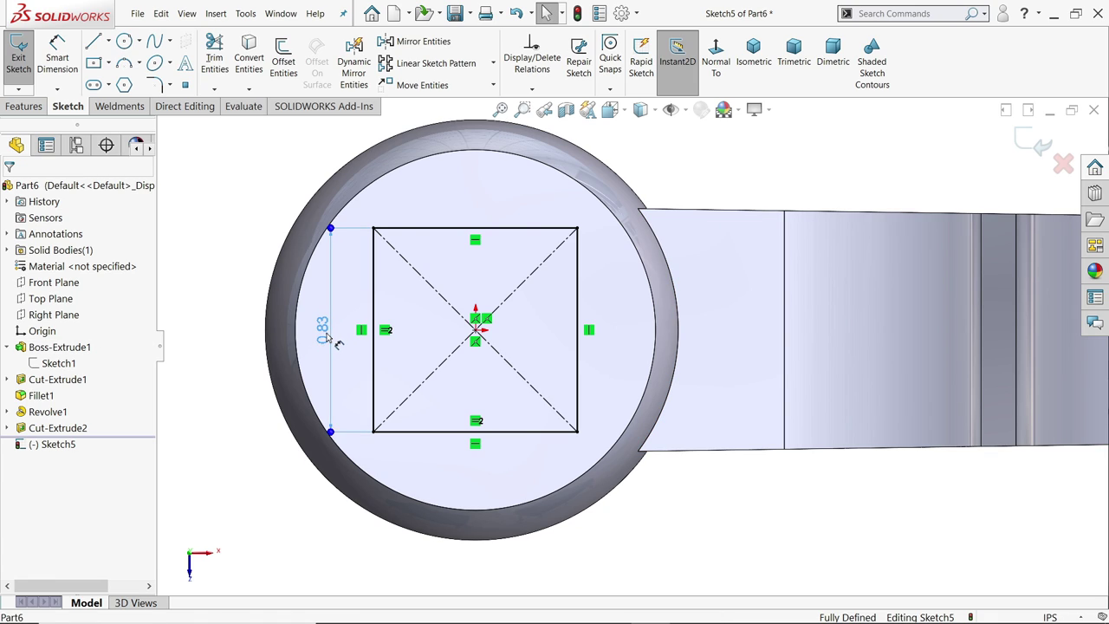
left_click(65, 351)
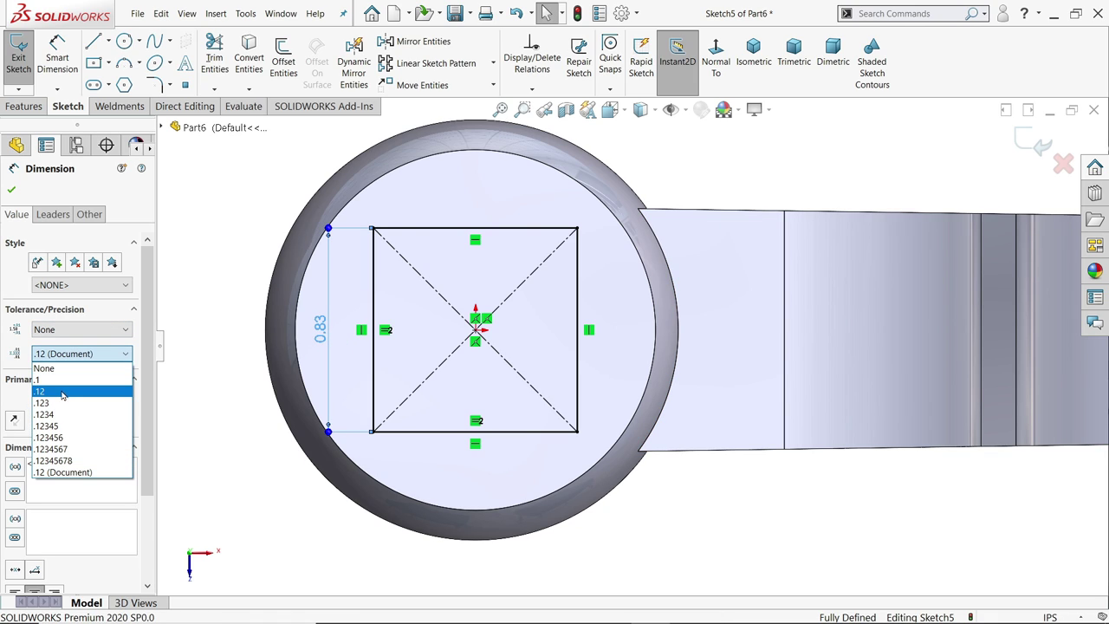
left_click(61, 404)
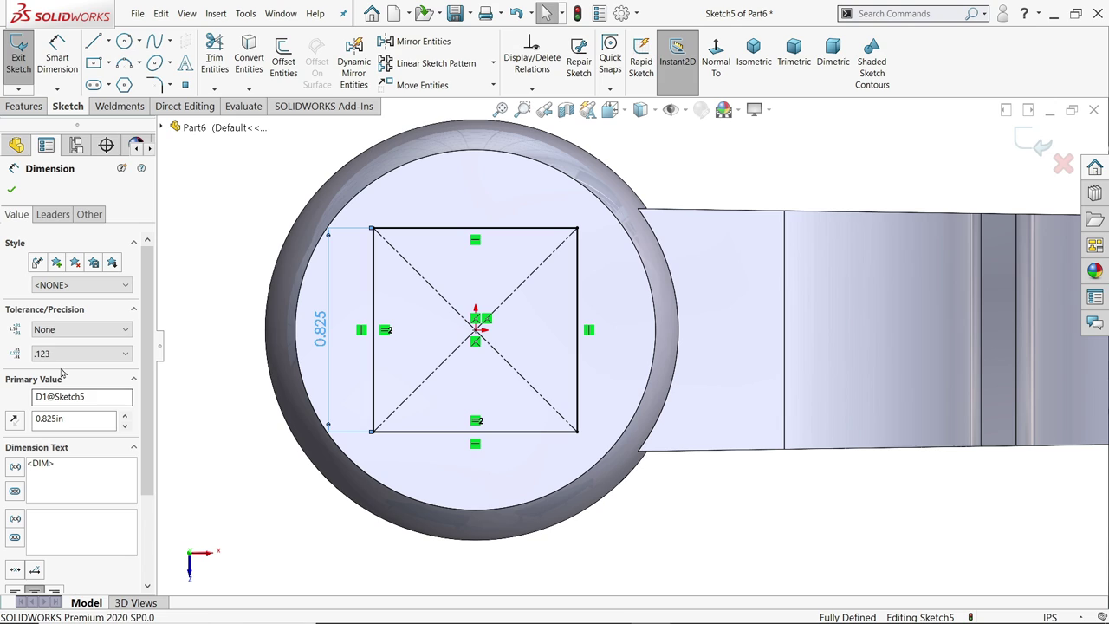
left_click(10, 191)
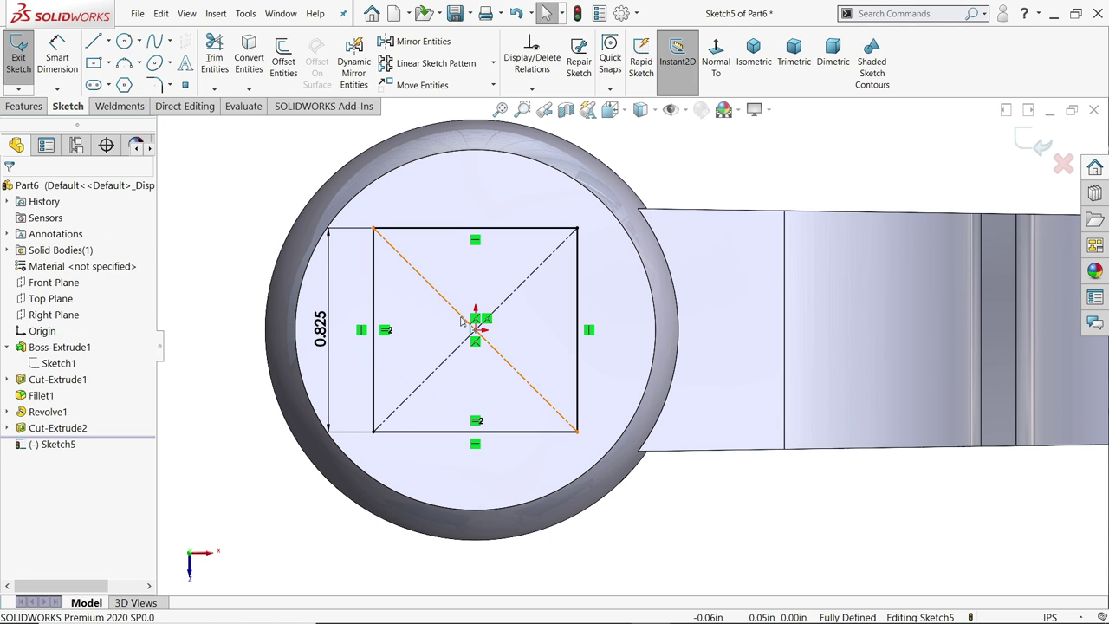
left_click(25, 106)
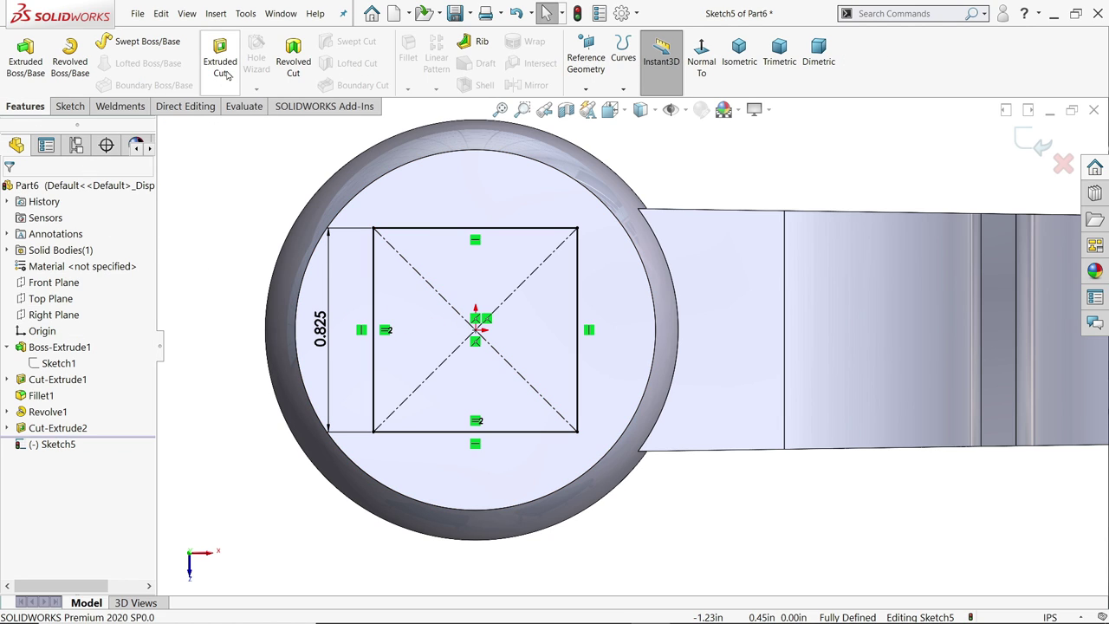
Step: Cut the 0.825 square sketch Through All to make the hub's square hole
left_click(222, 69)
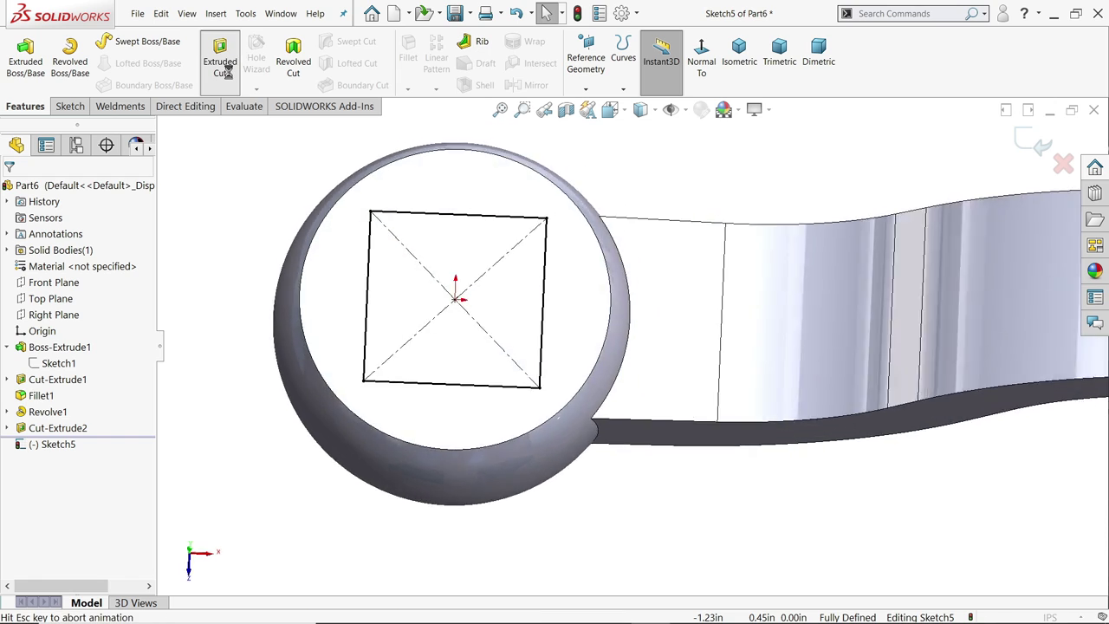
left_click(69, 274)
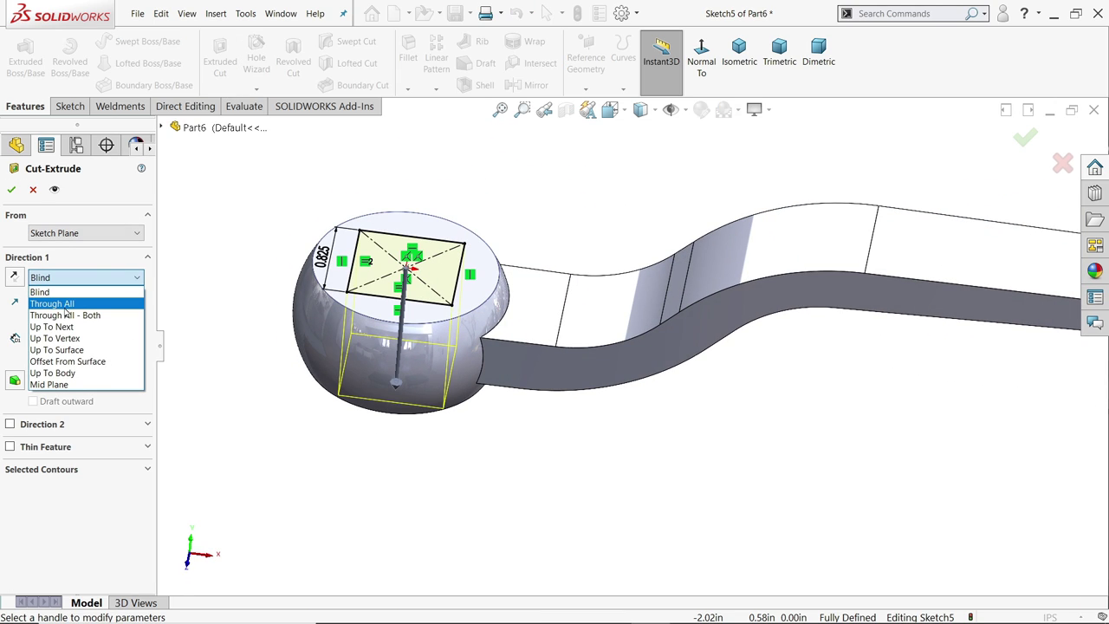
left_click(65, 301)
left_click(11, 189)
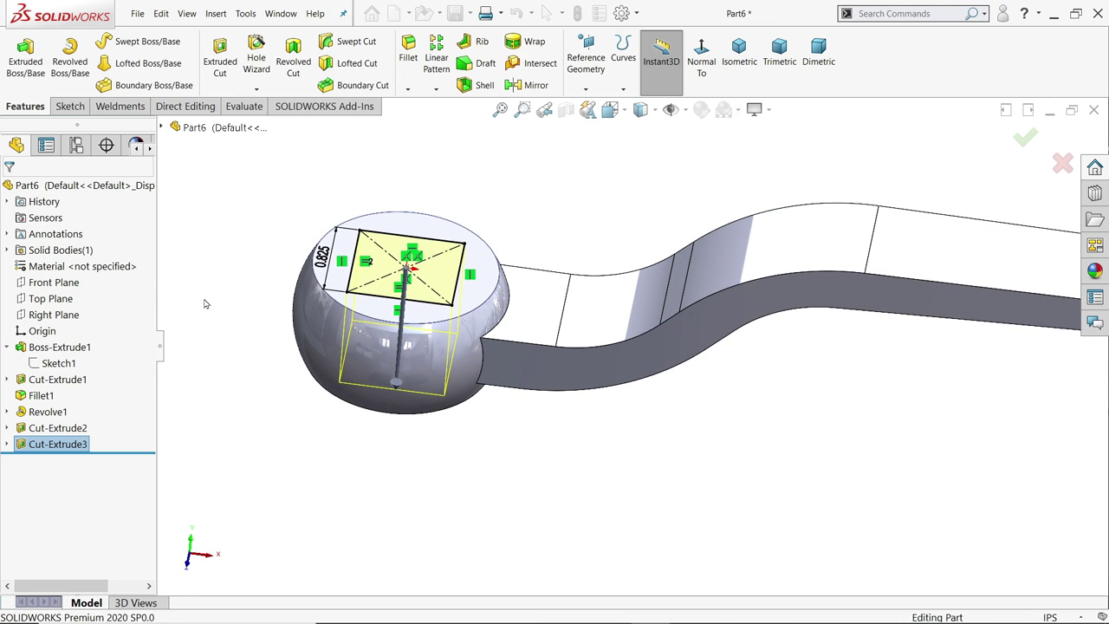
middle_click_drag(139, 201, 242, 265)
Step: Switch to the 8.HANDLE drawing and pan to Detail C and the inches note
key("alt+Tab")
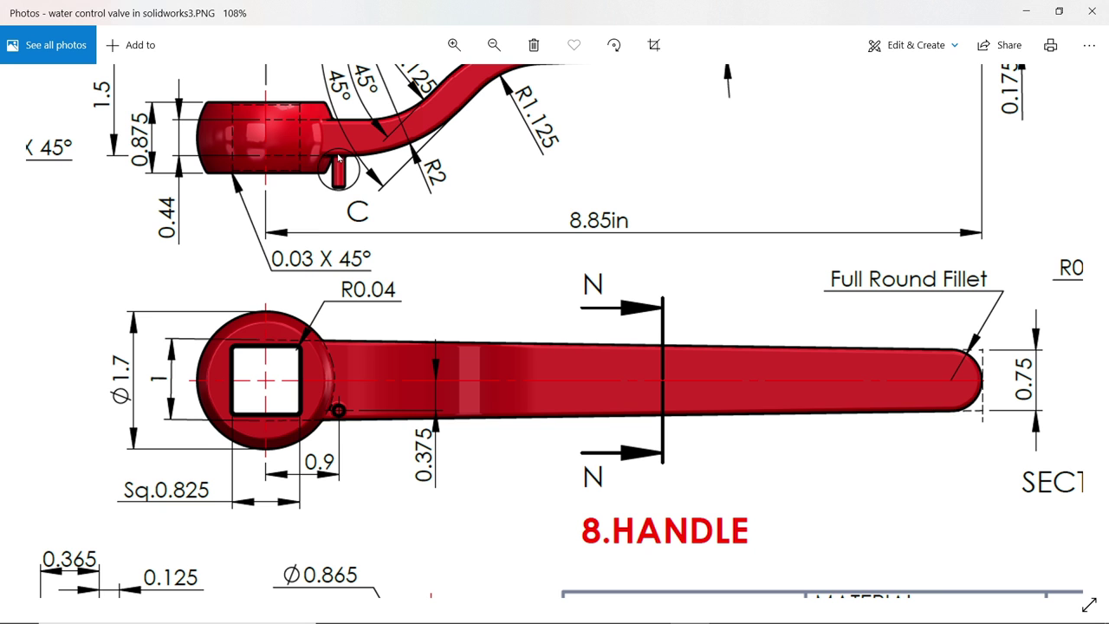
scroll(672, 279, "down", 1)
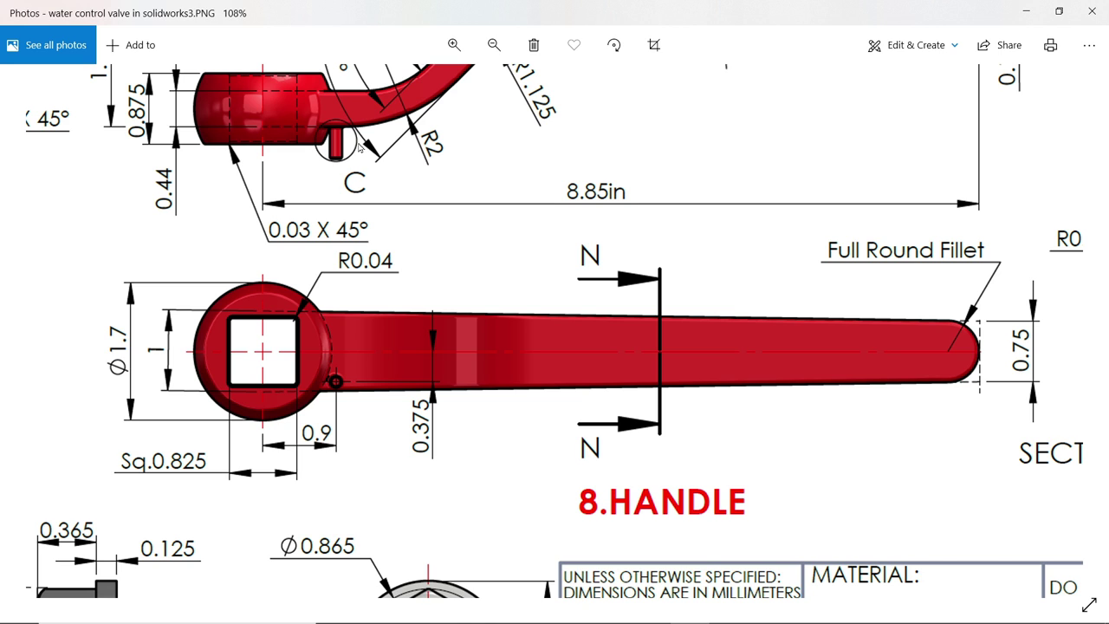
scroll(375, 162, "up", 1, "ctrl")
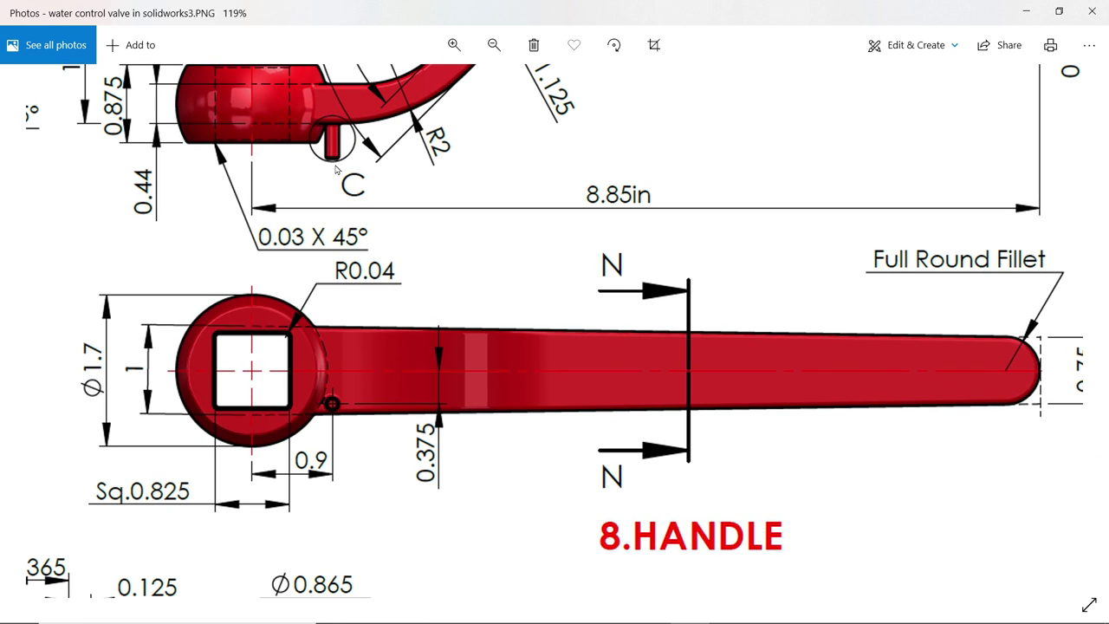
scroll(406, 186, "right", 3)
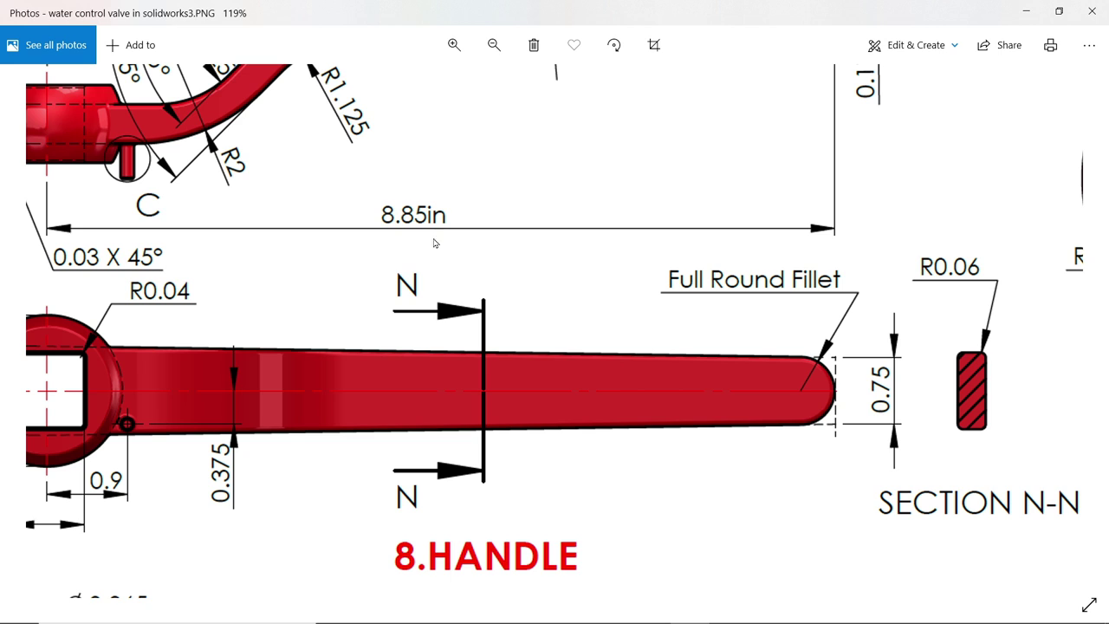
left_click_drag(634, 272, 384, 260)
left_click_drag(909, 258, 753, 403)
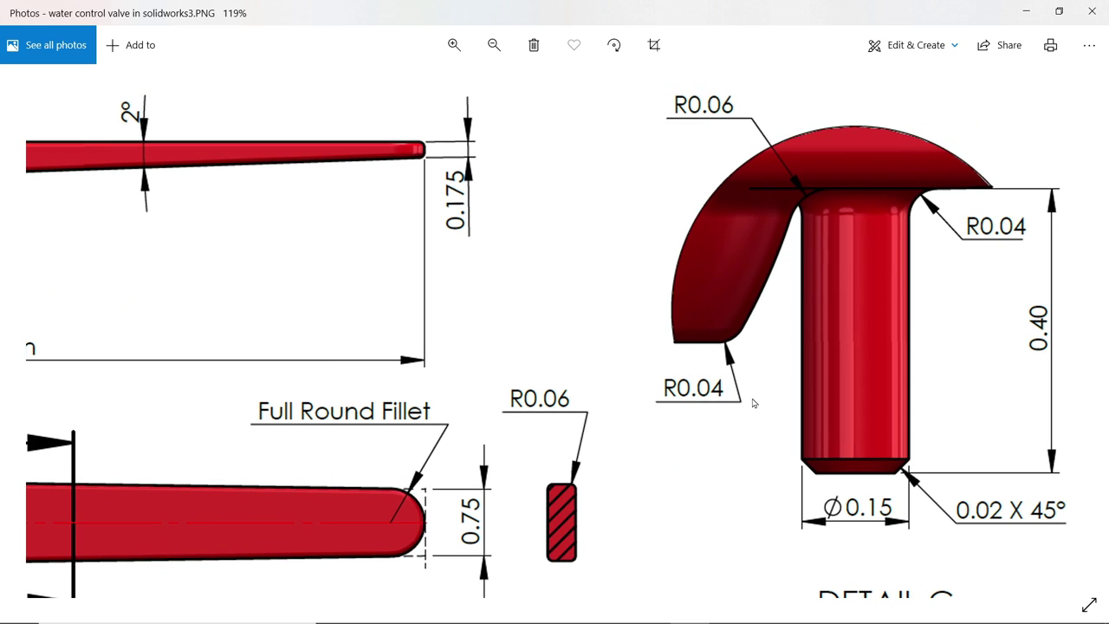
left_click_drag(871, 465, 825, 492)
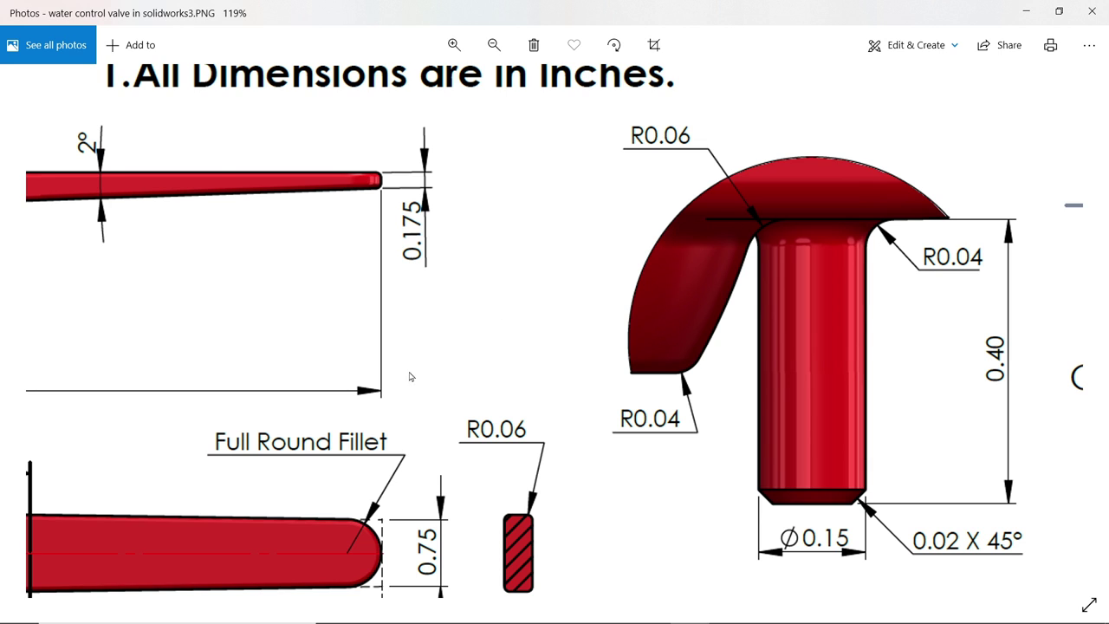
Step: Pan across the 8.85 in side view and top view toward SECTION N-N
mouse_move(410, 376)
left_mouse_down()
mouse_move(458, 344)
mouse_move(806, 312)
left_mouse_up()
left_click_drag(359, 310, 698, 319)
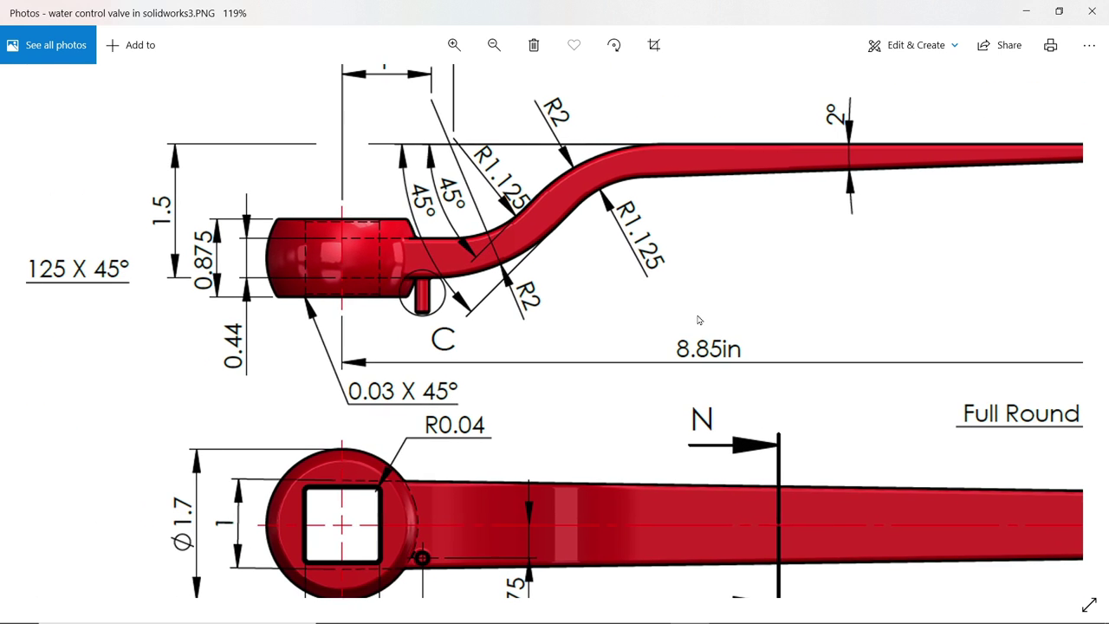
left_click_drag(430, 422, 459, 345)
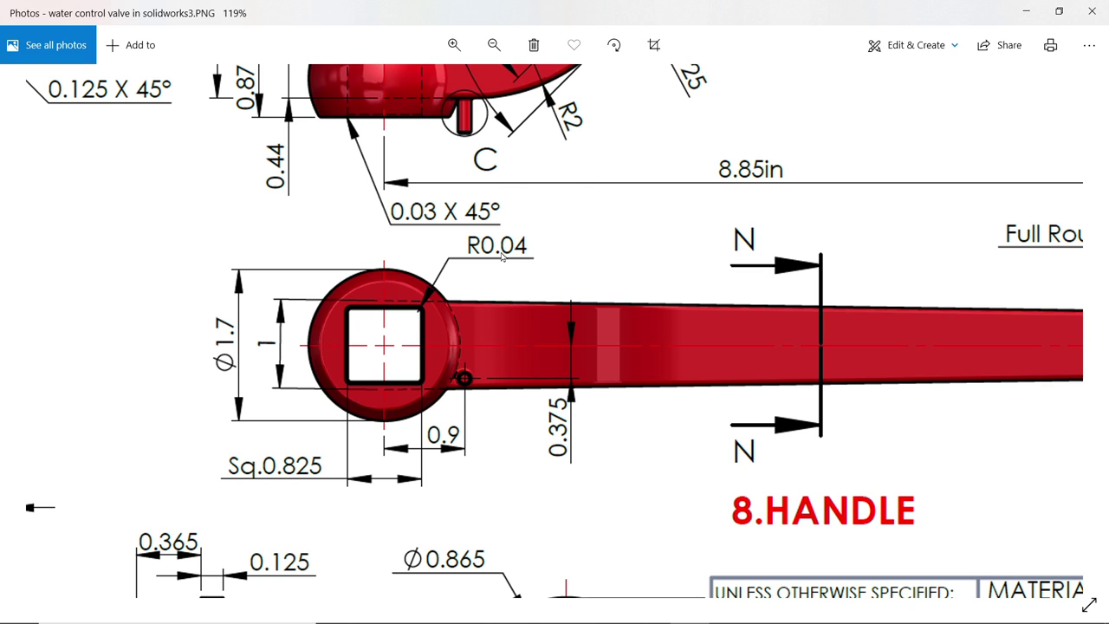
scroll(767, 264, "right", 3)
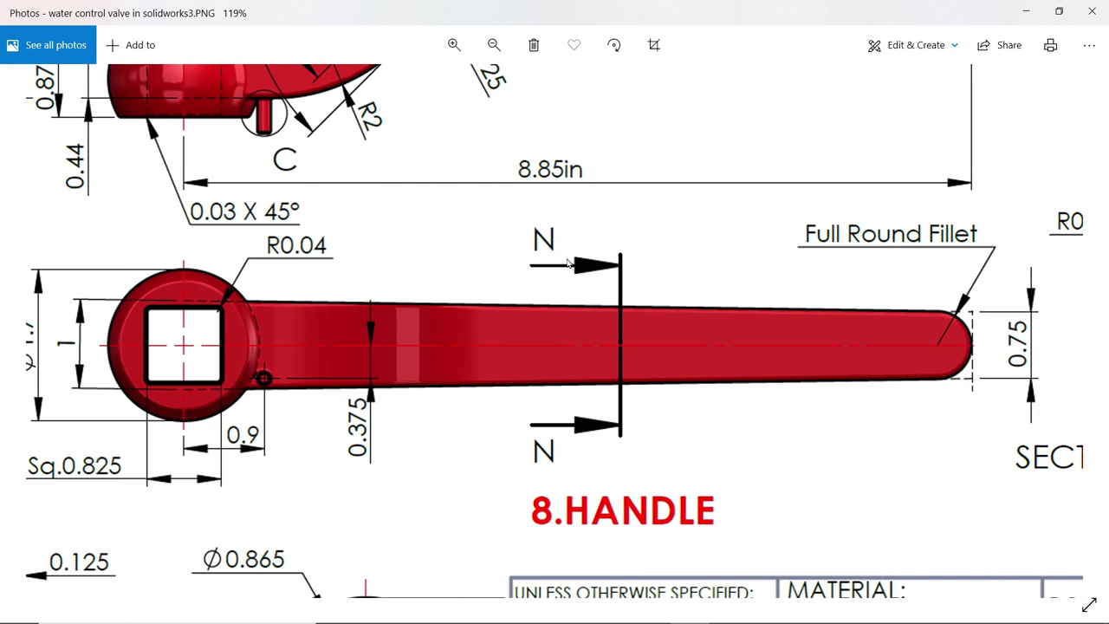
scroll(632, 338, "right", 4)
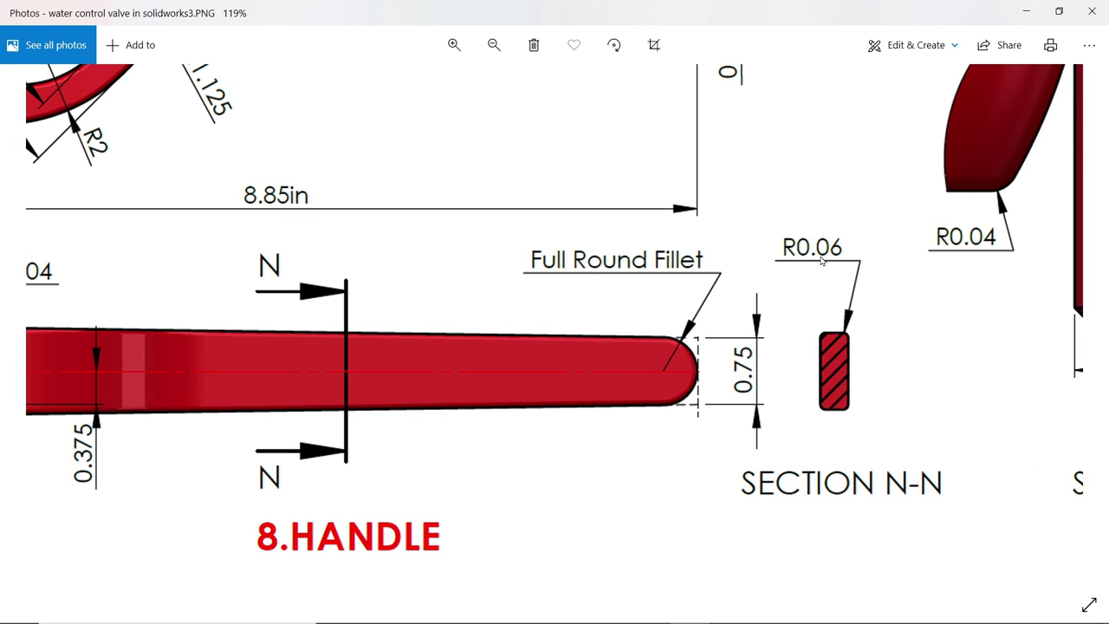
Step: Fillet the arm's top, bottom and hub-junction edges with a constant 0.10 in radius
left_click(1027, 13)
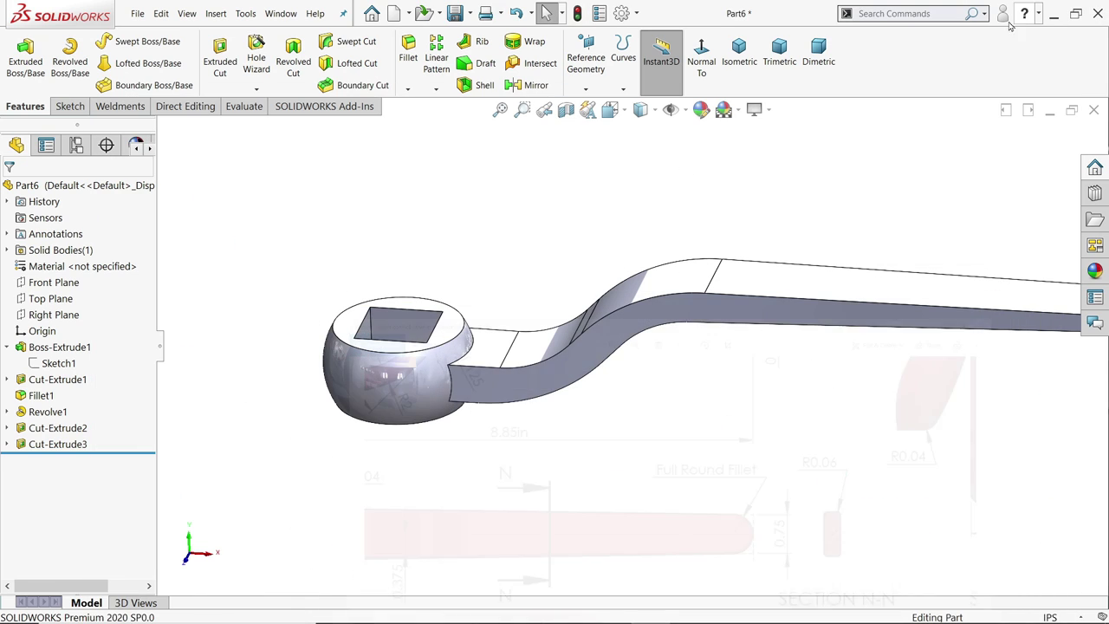
scroll(737, 299, "down", 2)
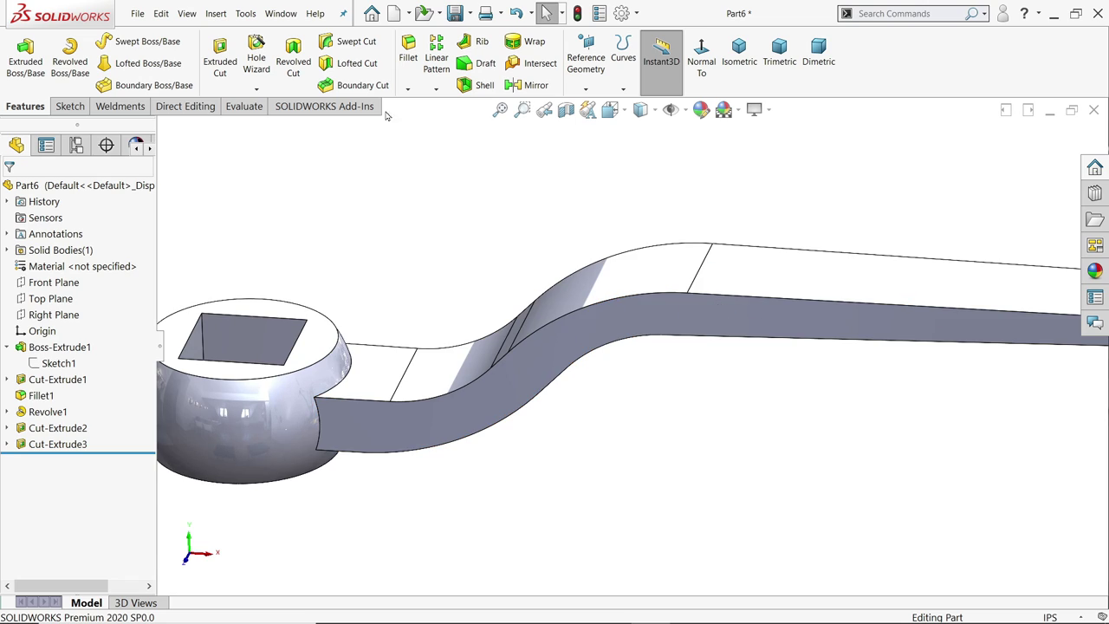
left_click(412, 73)
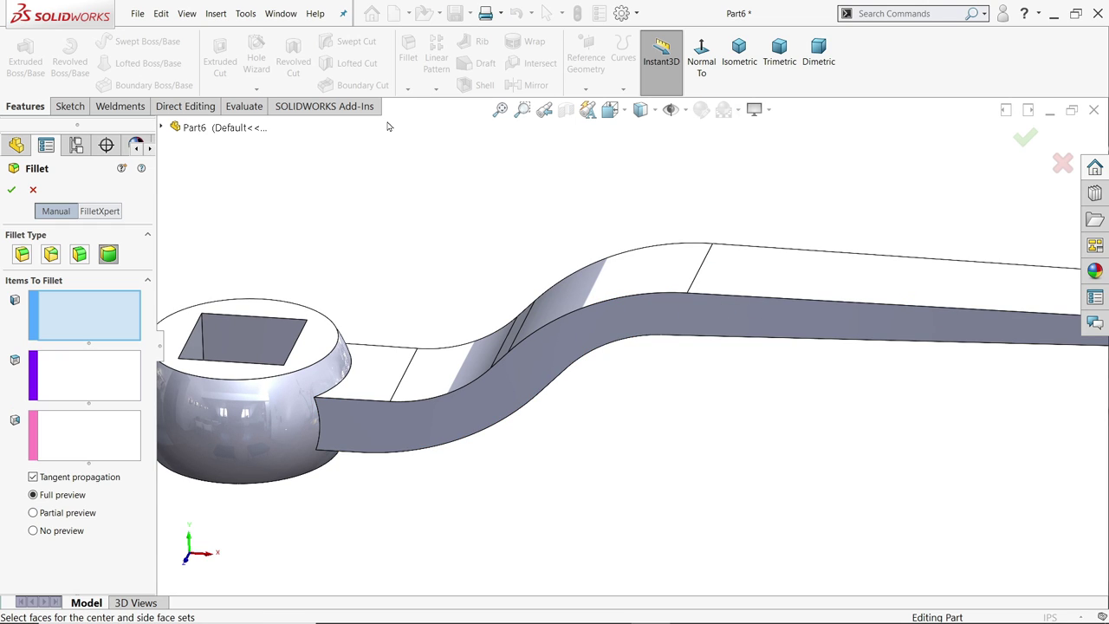
left_click(22, 254)
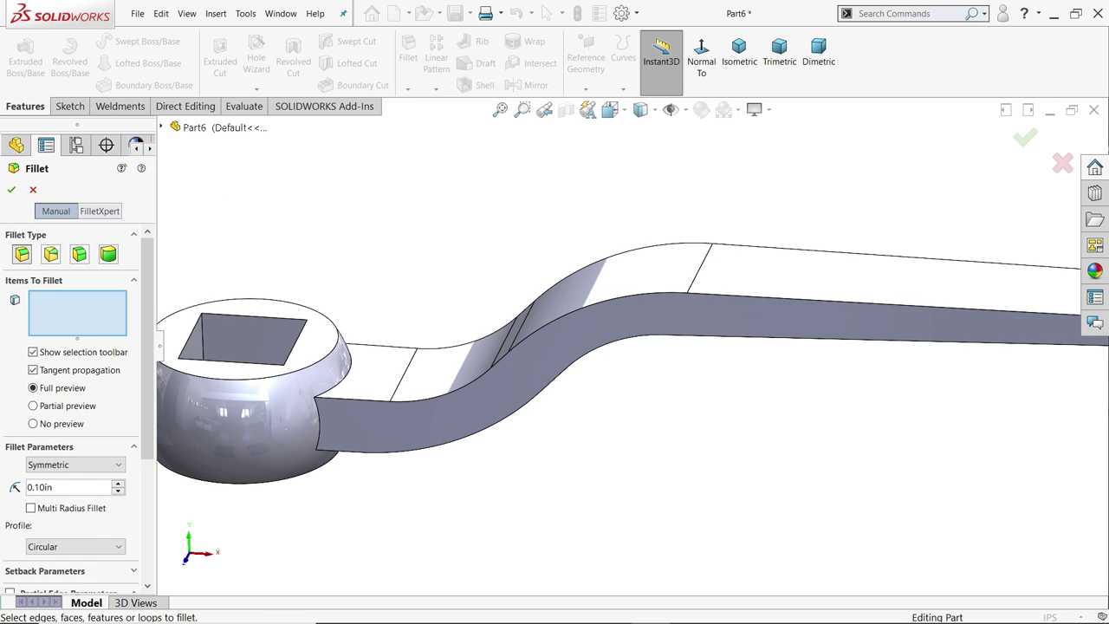
left_click(599, 304)
left_click(598, 303)
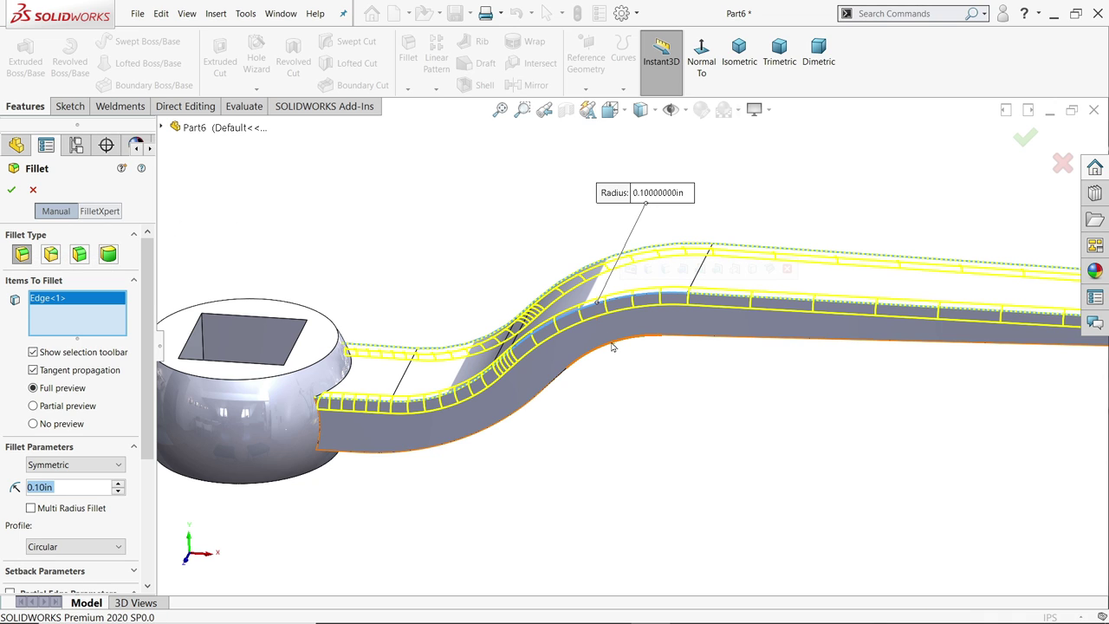
left_click(610, 341)
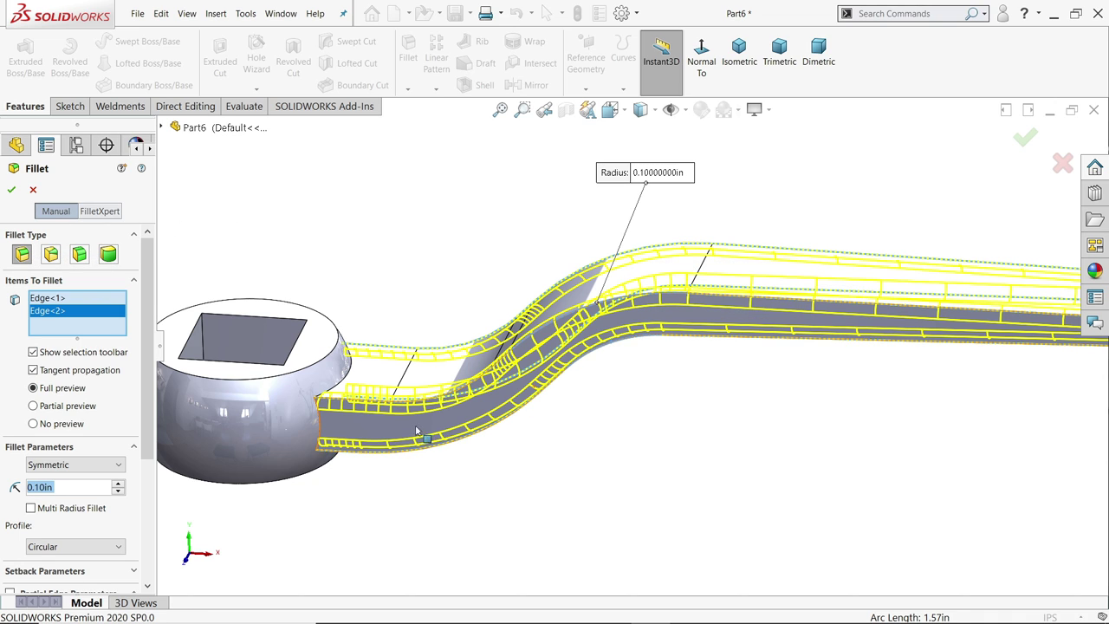
left_click(326, 436)
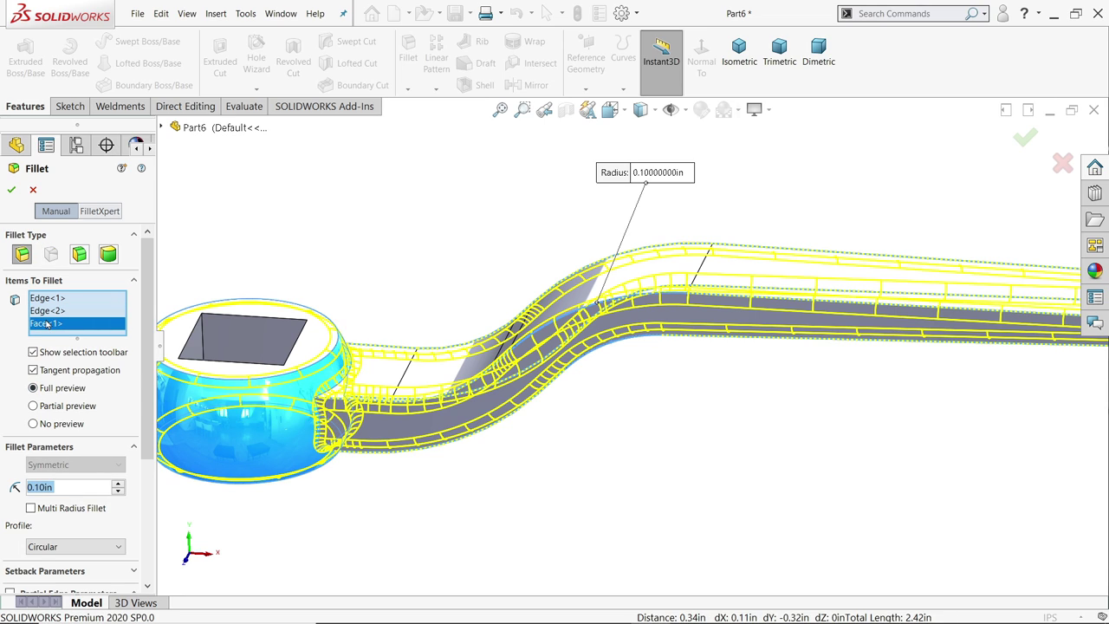
right_click(47, 324)
left_click(87, 344)
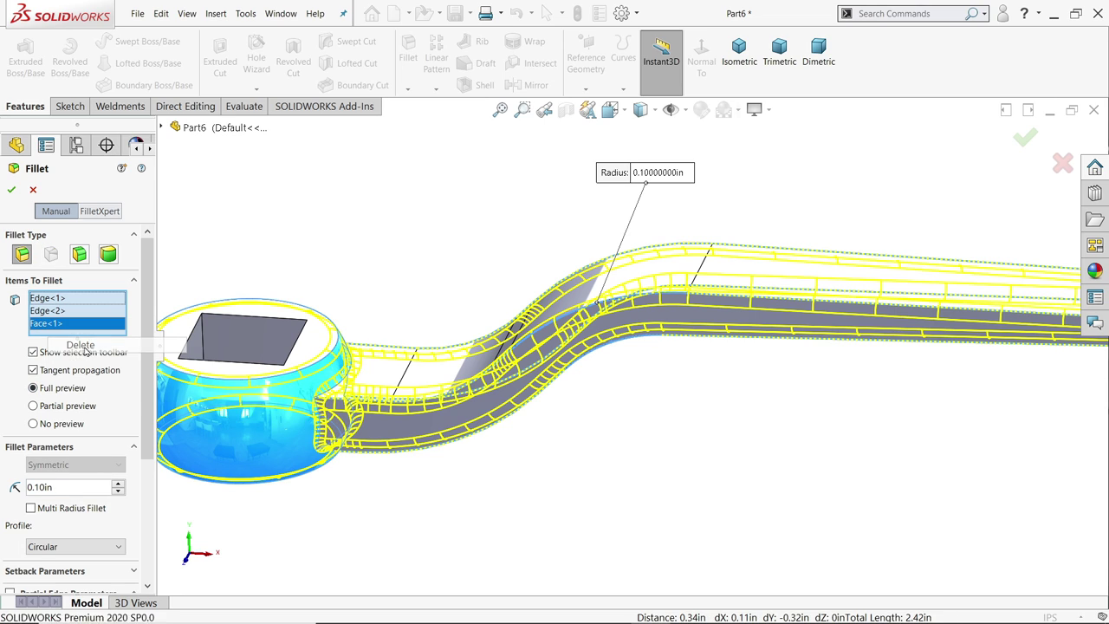
left_click(319, 436)
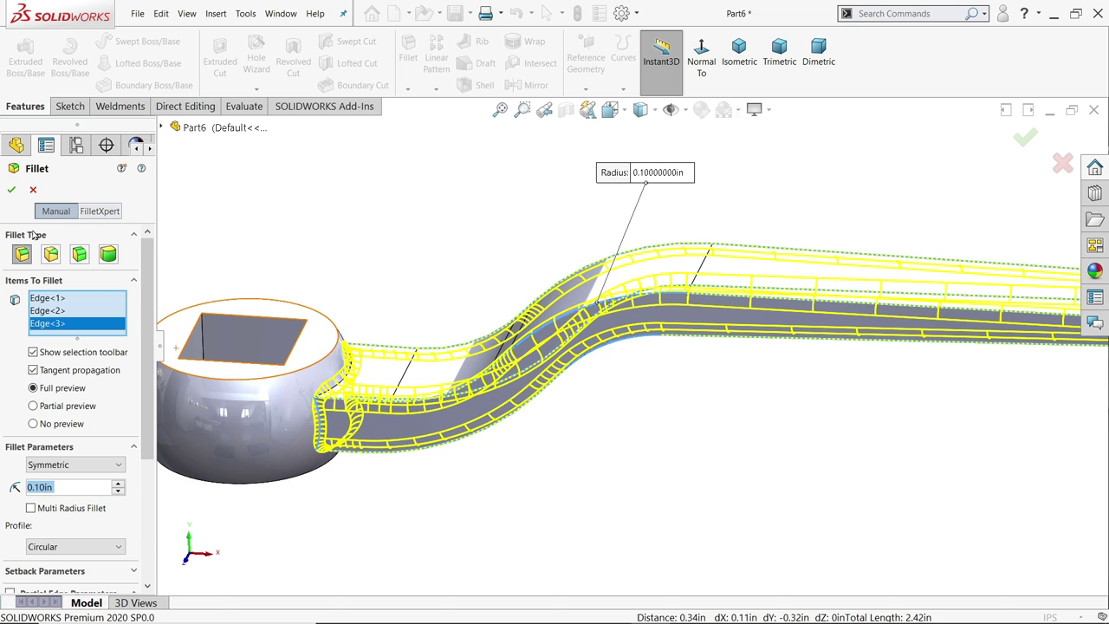
left_click(11, 189)
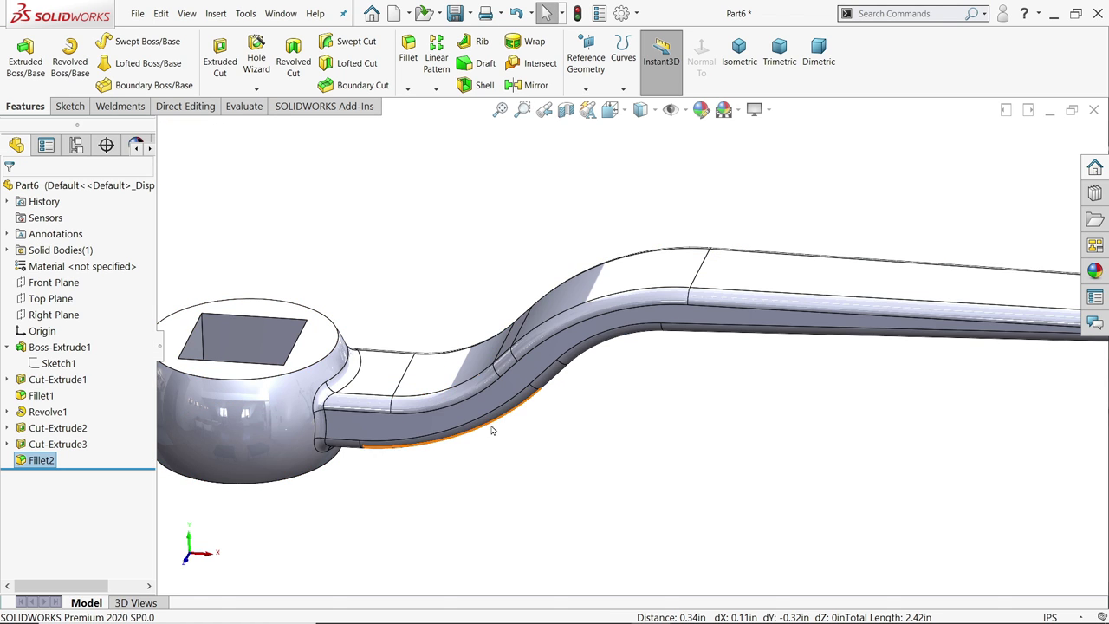
Step: Roll back above Fillet2 and start a sketch on the arm face beside the hub
middle_click_drag(451, 475, 456, 192)
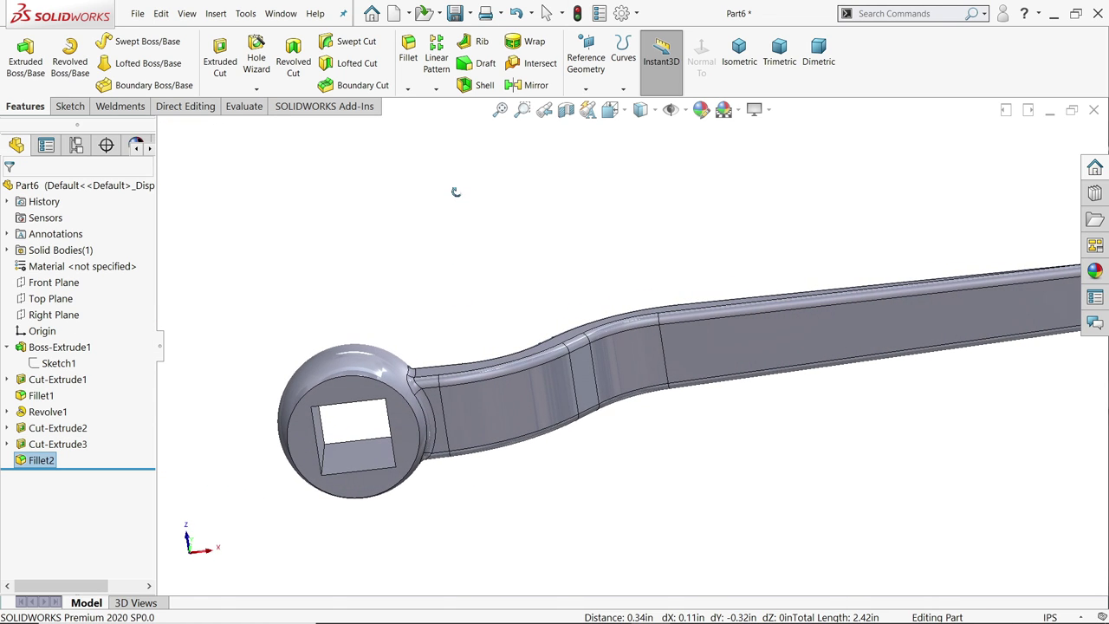
middle_click_drag(466, 332, 472, 311)
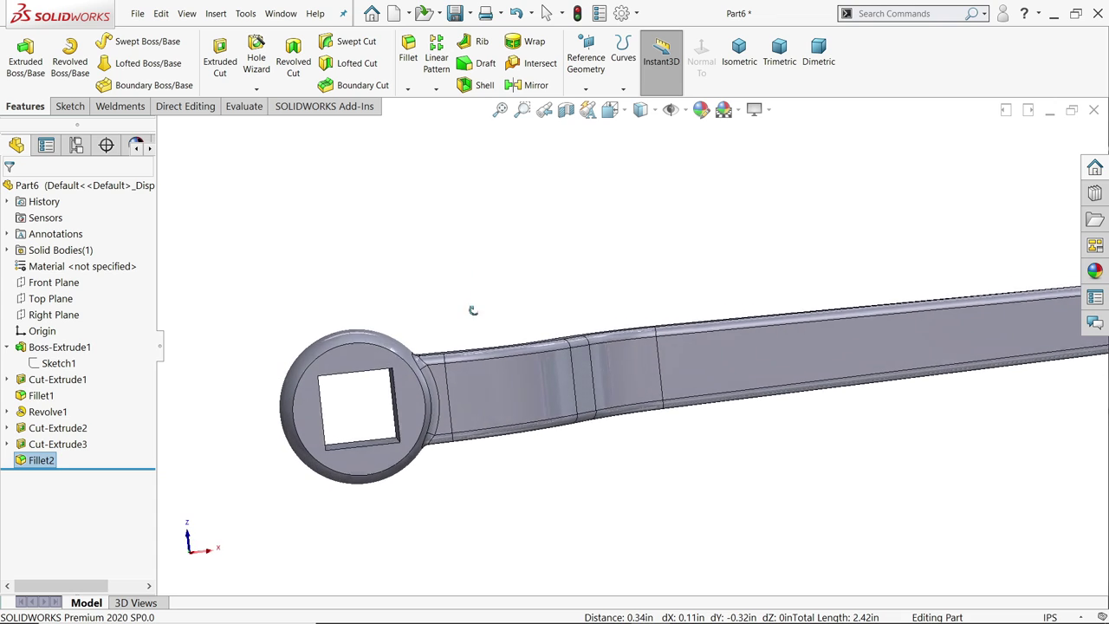
scroll(481, 394, "down", 5)
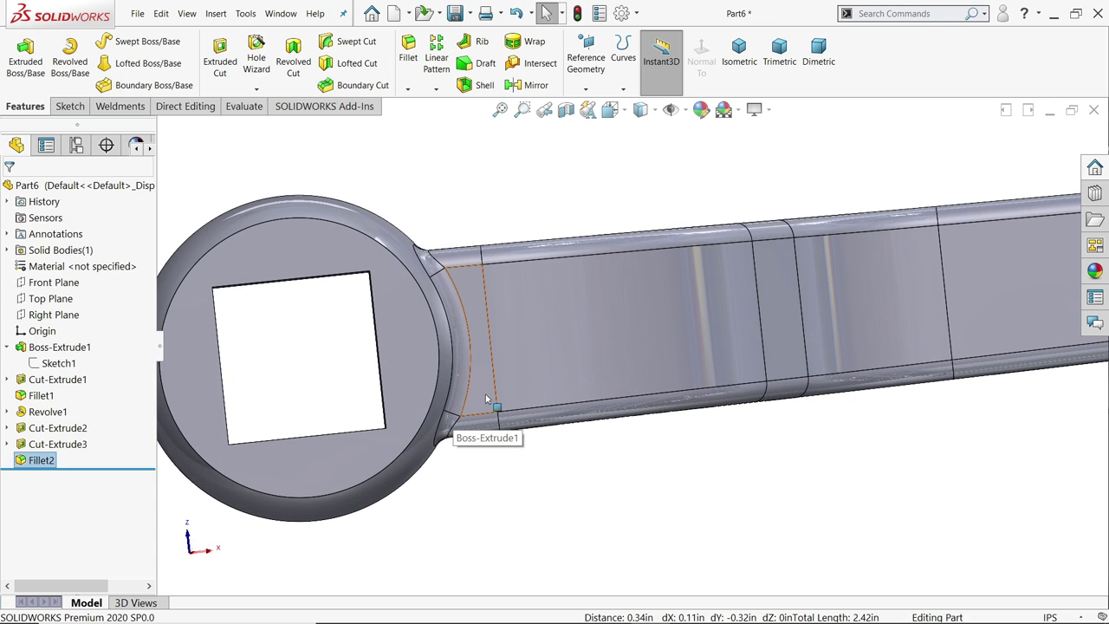
left_click(488, 397)
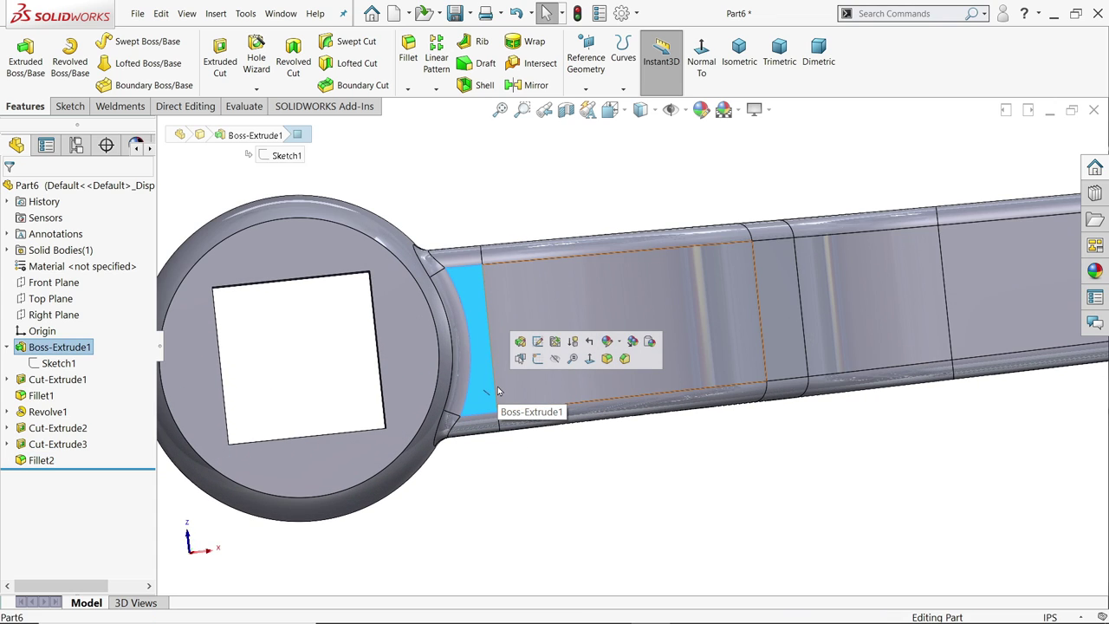
left_click_drag(92, 468, 92, 453)
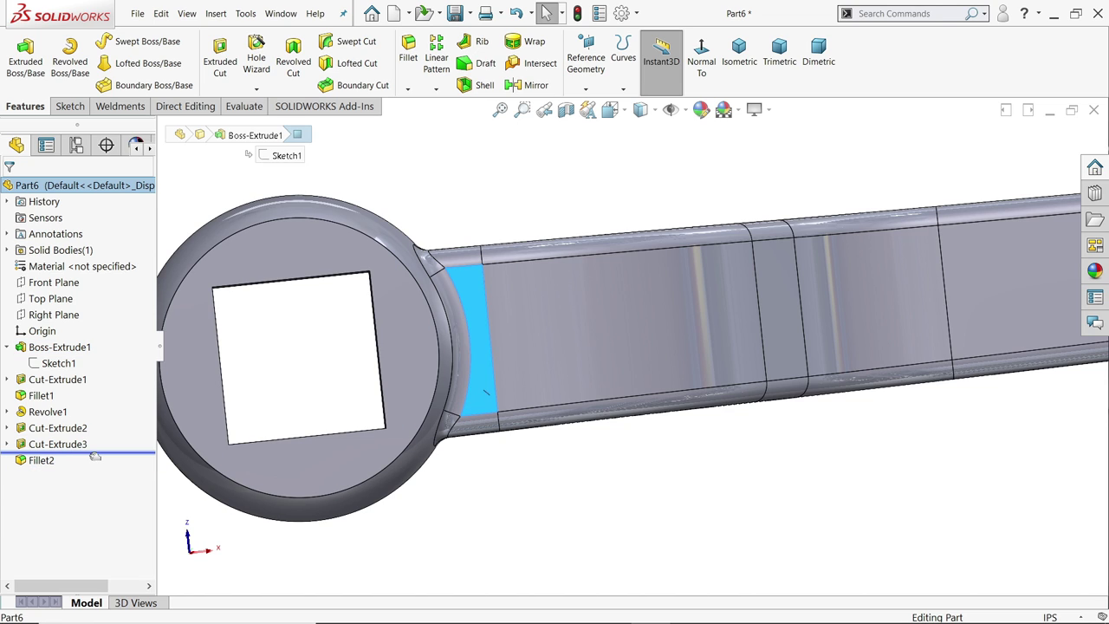
left_click(477, 401)
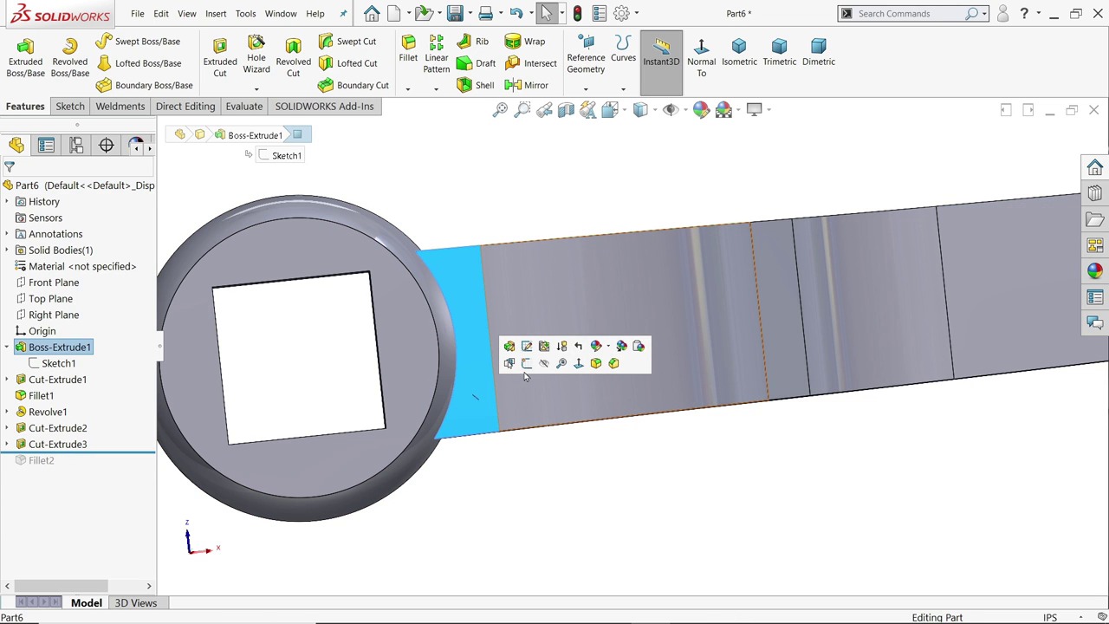
left_click(530, 369)
scroll(490, 356, "down", 5)
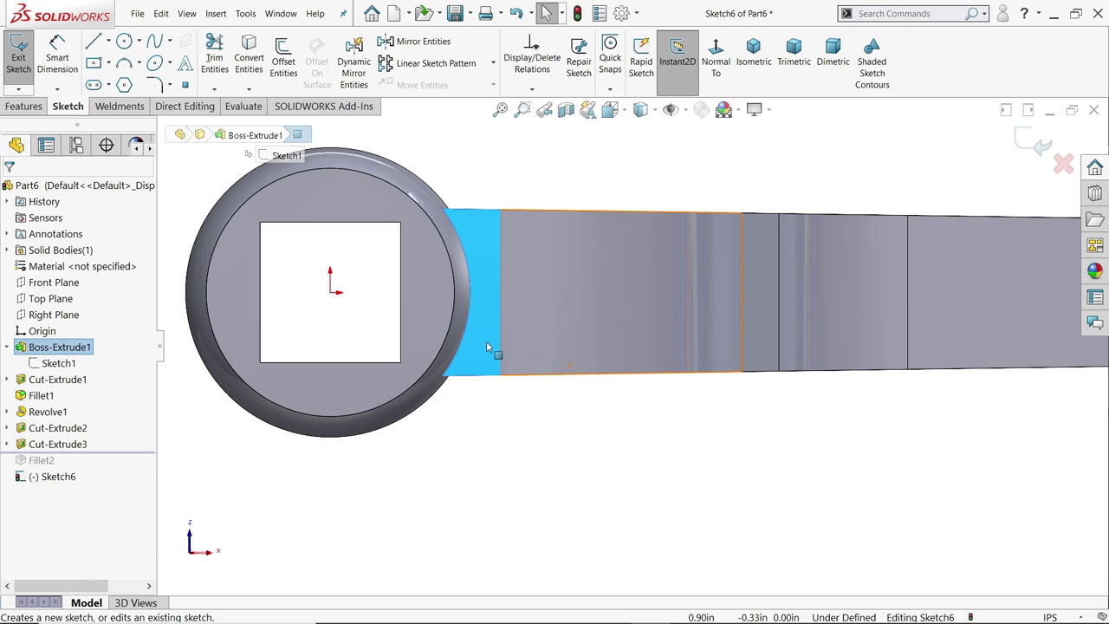
Step: Draw a Ø0.15 pin circle beside the hub
left_click(124, 42)
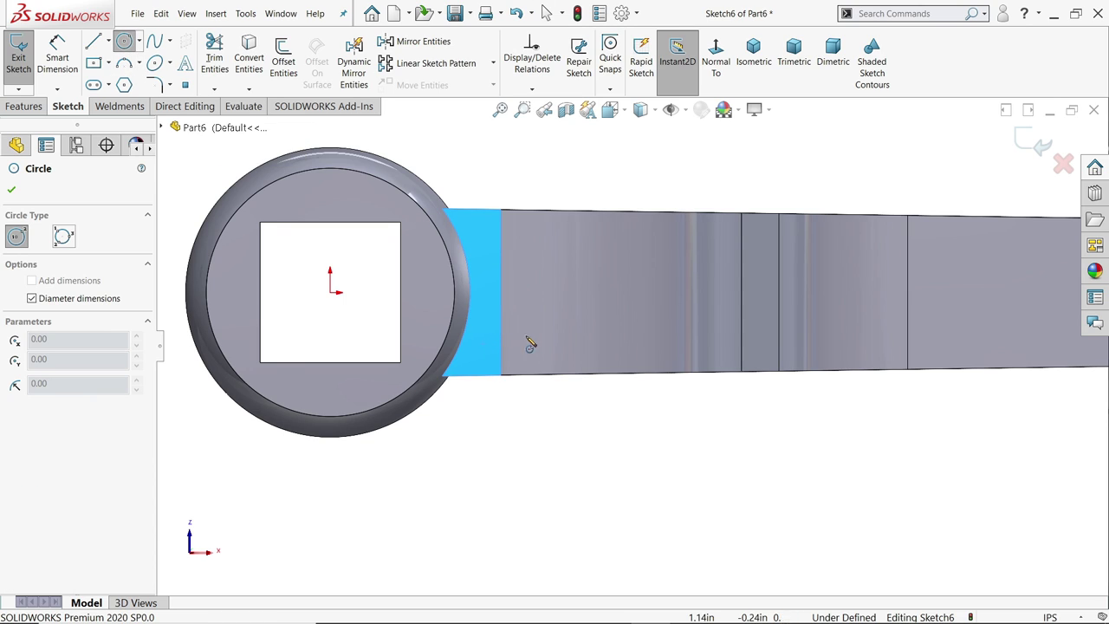
scroll(498, 346, "down", 3)
left_click(460, 349)
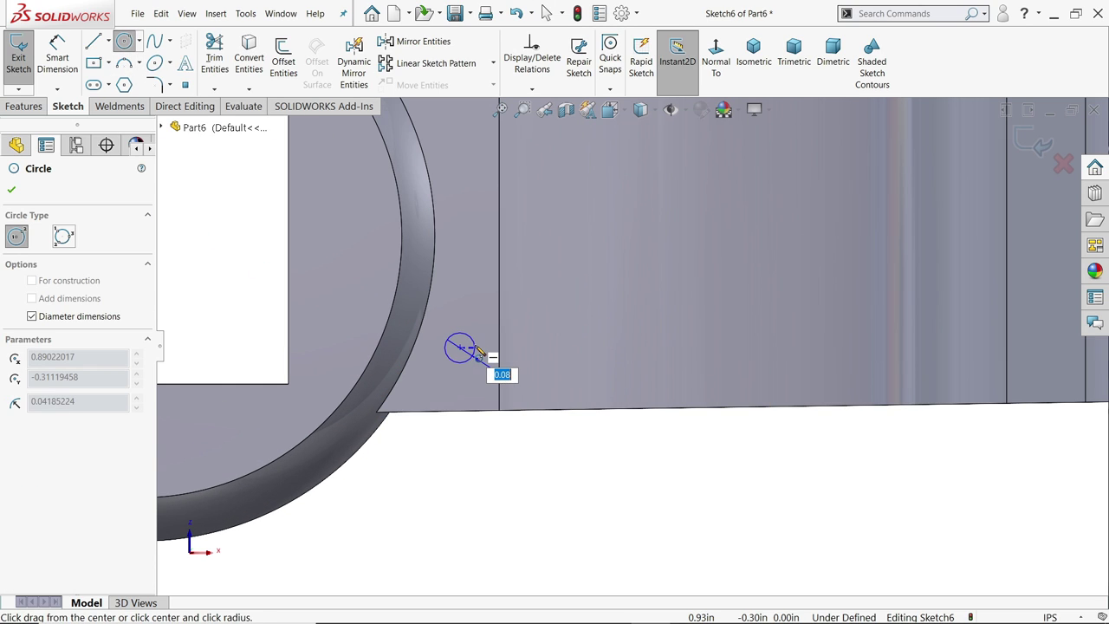
type("0.15")
key("Return")
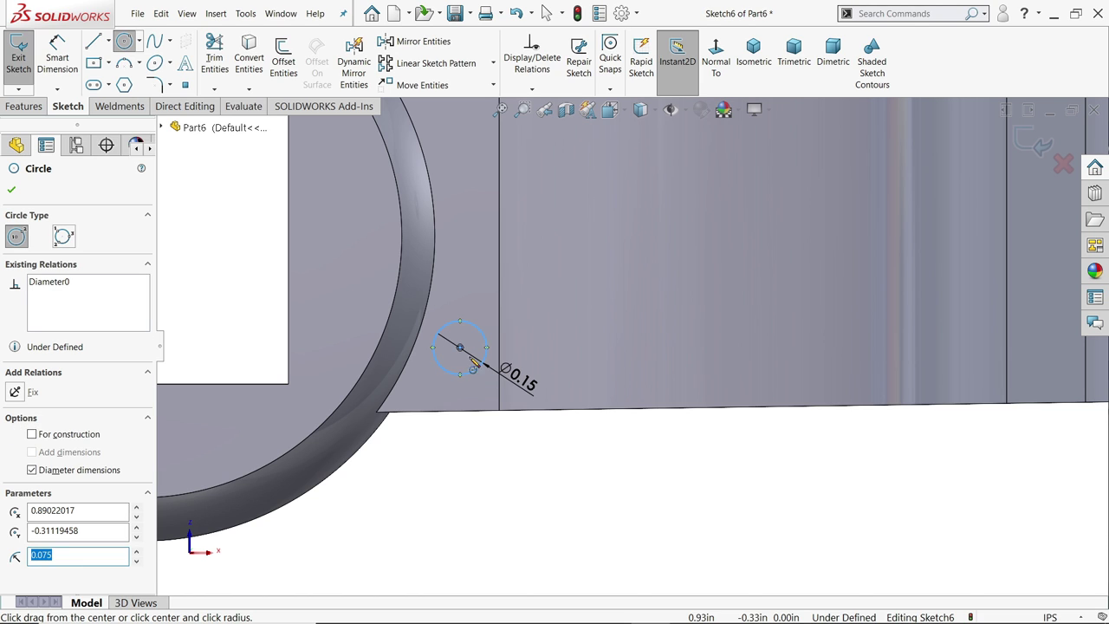
key("Escape")
scroll(378, 272, "up", 3)
scroll(595, 326, "down", 3)
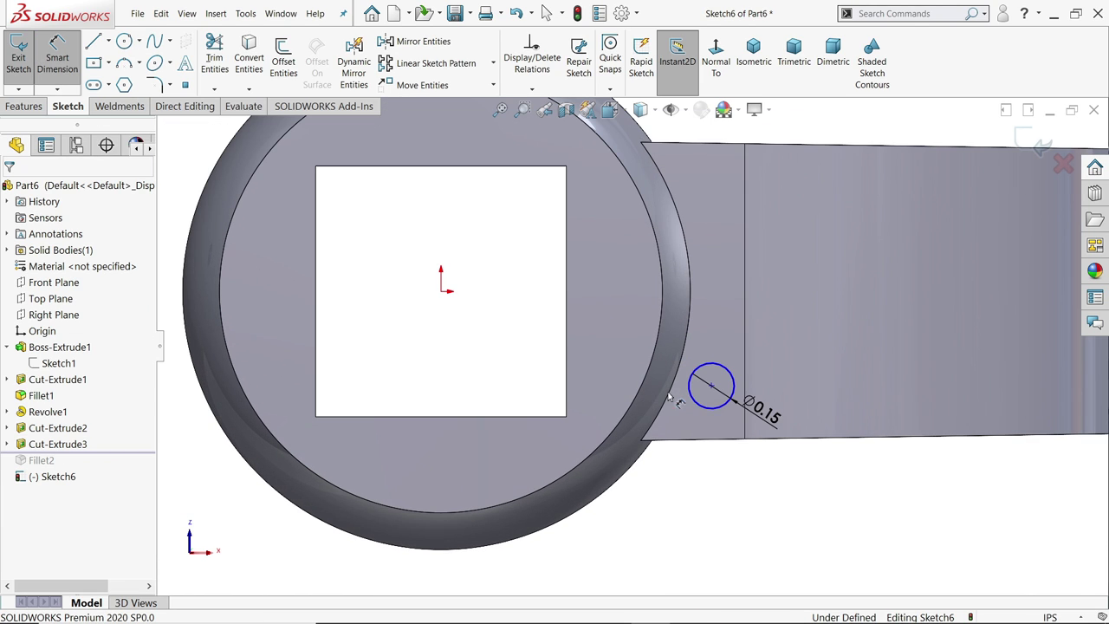
Step: Locate the circle centre 0.90 in horizontally and 0.375 in vertically from the origin
left_click(712, 386)
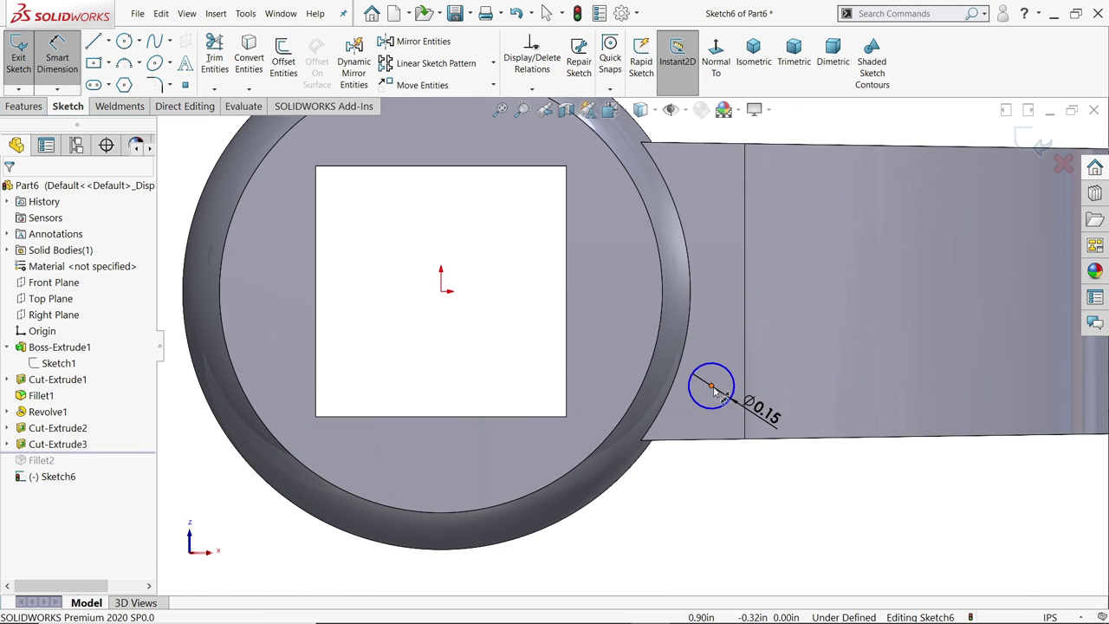
left_click(441, 294)
left_click(662, 498)
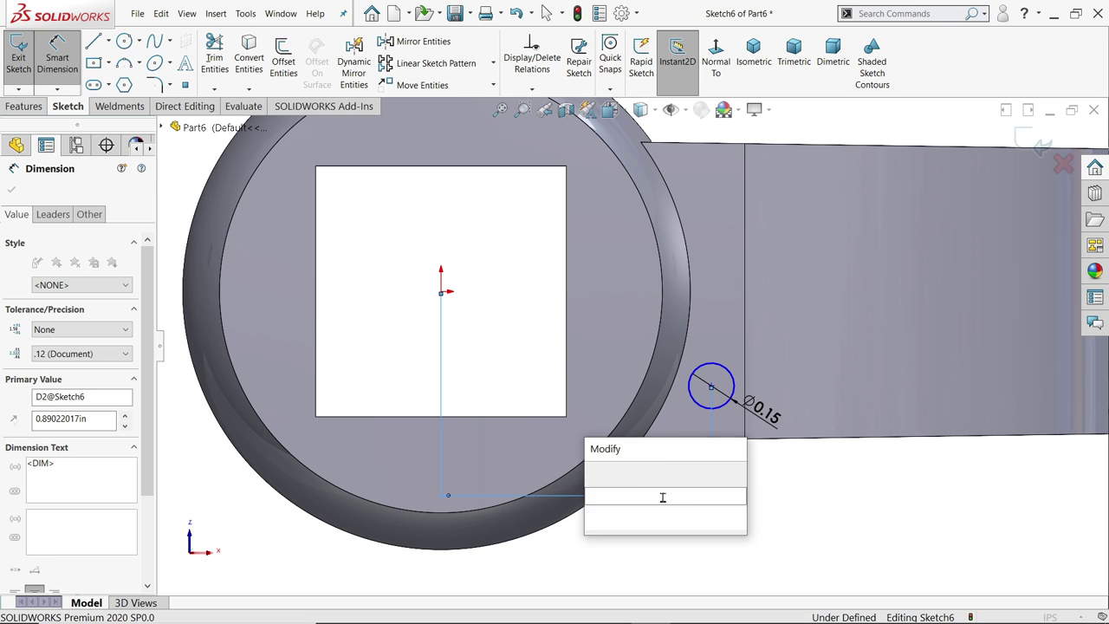
type(".9")
key("Return")
key("Escape")
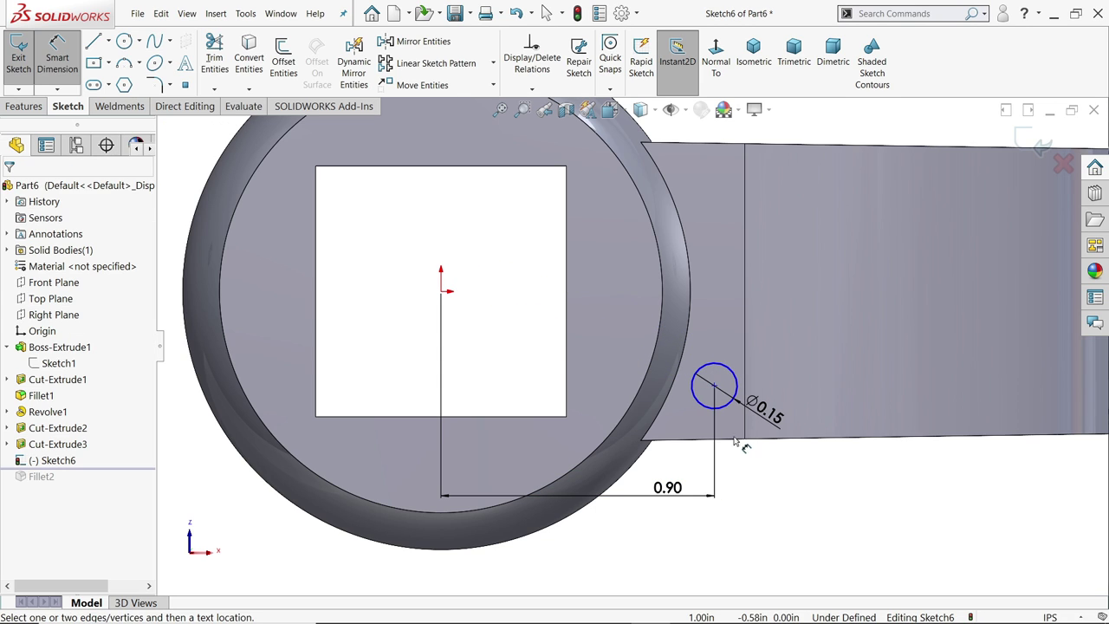
left_click(714, 386)
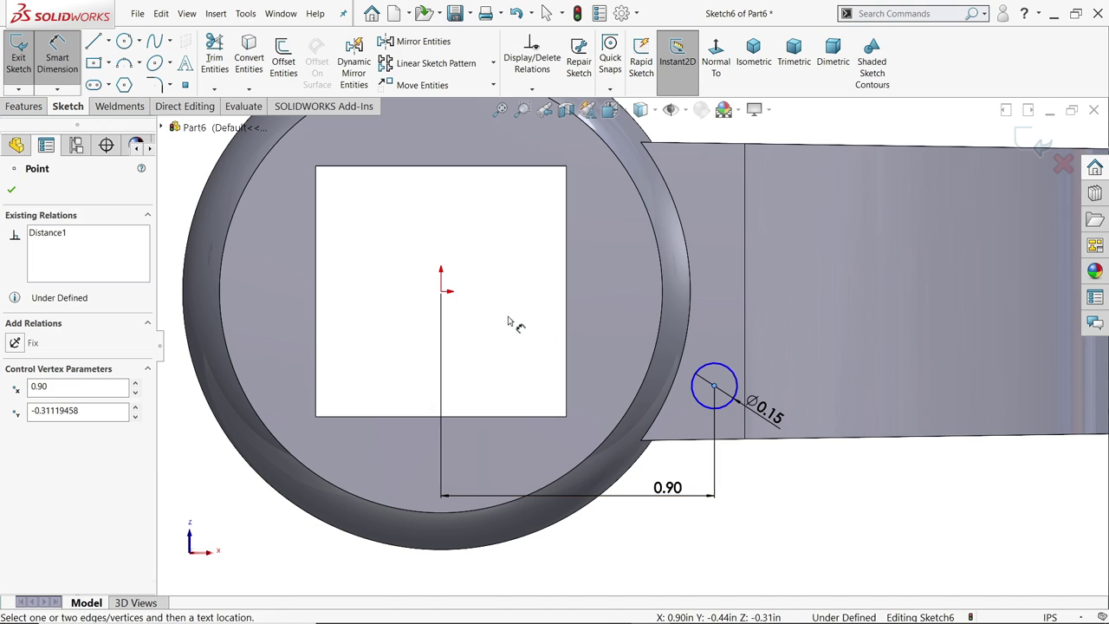
left_click(443, 294)
left_click(836, 322)
type("0.3")
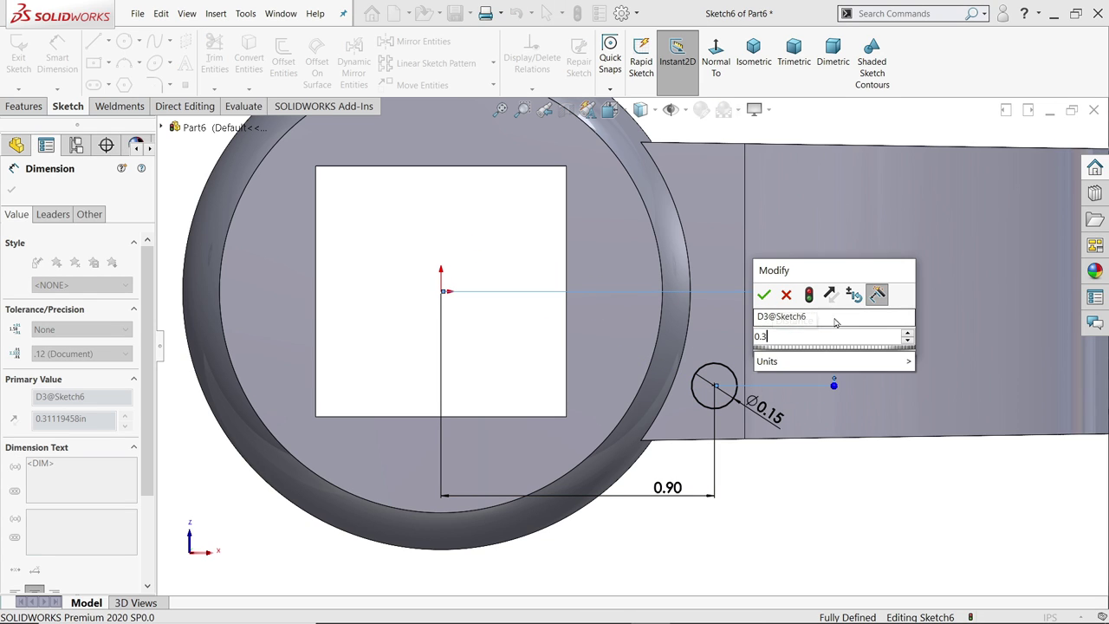
type("75")
key("Return")
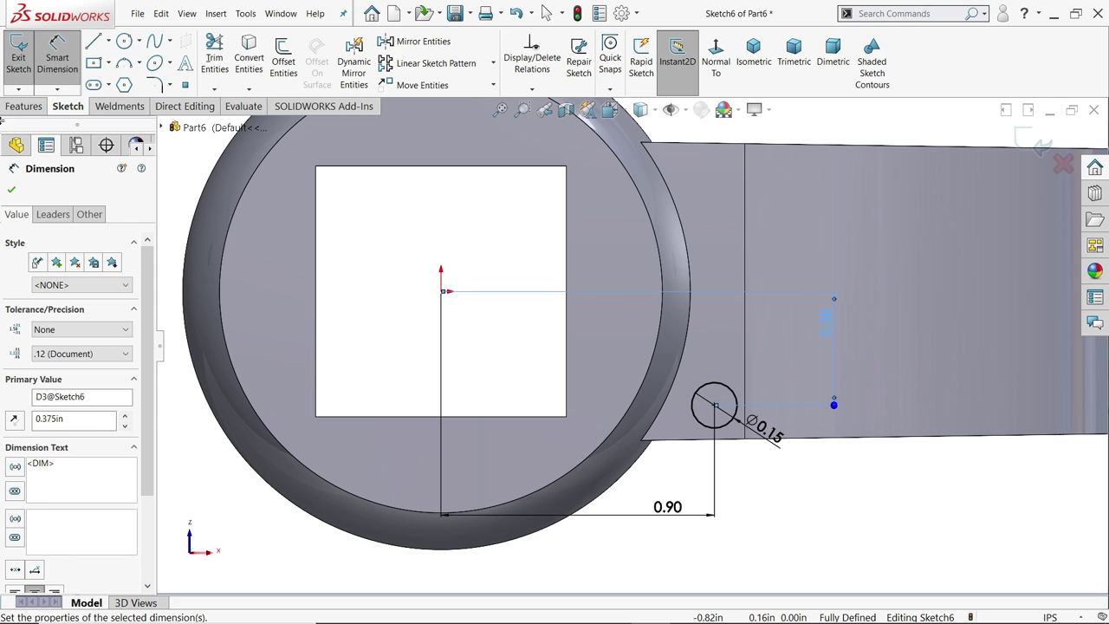
left_click(24, 106)
left_click(25, 56)
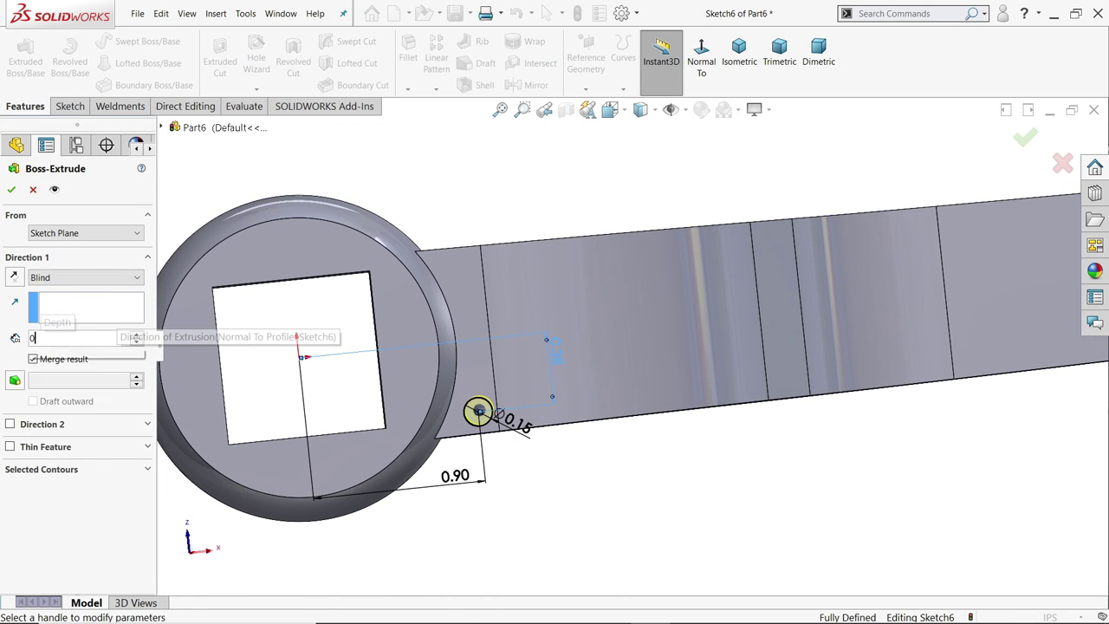
Step: Extrude the pin circle 0.40 in from the hub
type("0.4")
key("Return")
middle_click_drag(520, 231, 509, 277)
left_click(11, 189)
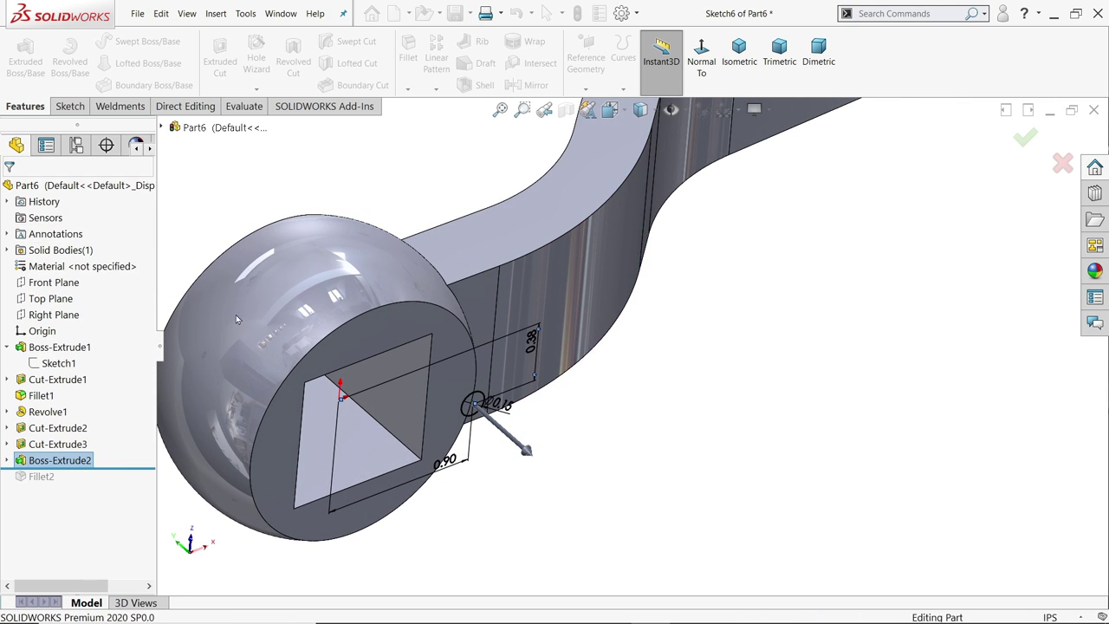
Step: Chamfer the pin's end edge 0.02 in at 45°
scroll(525, 434, "down", 5)
left_click(523, 426)
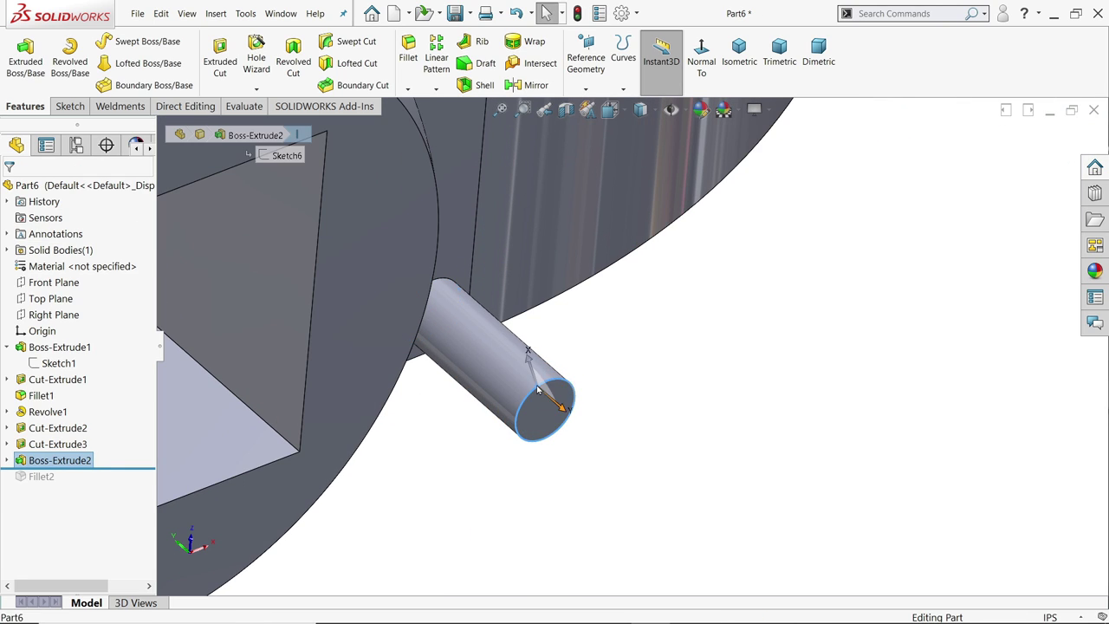
left_click(658, 351)
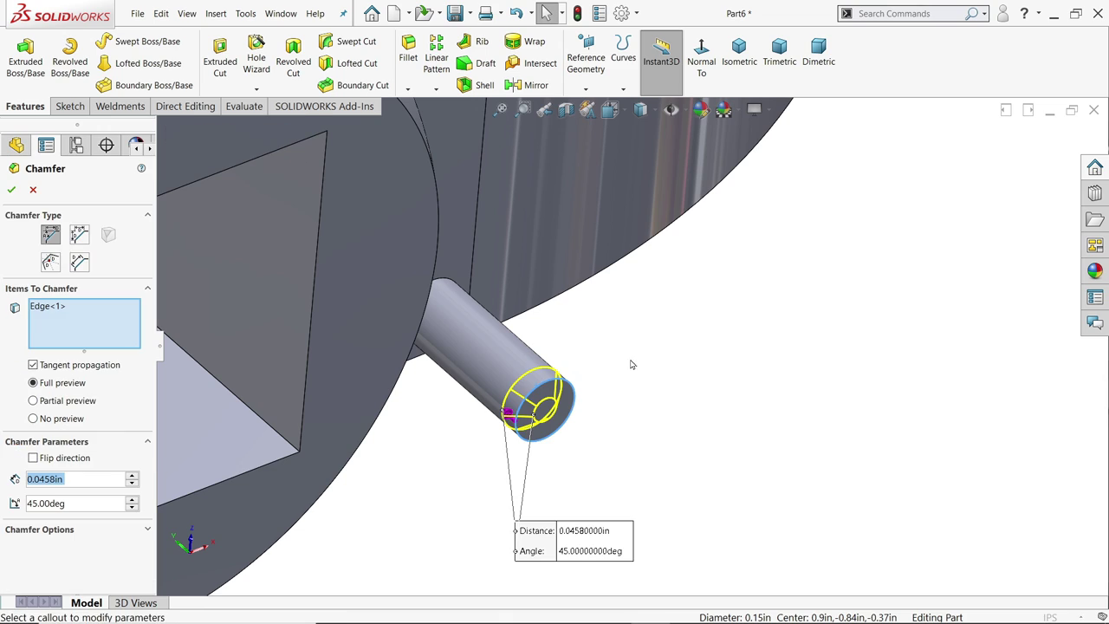
type("0.02")
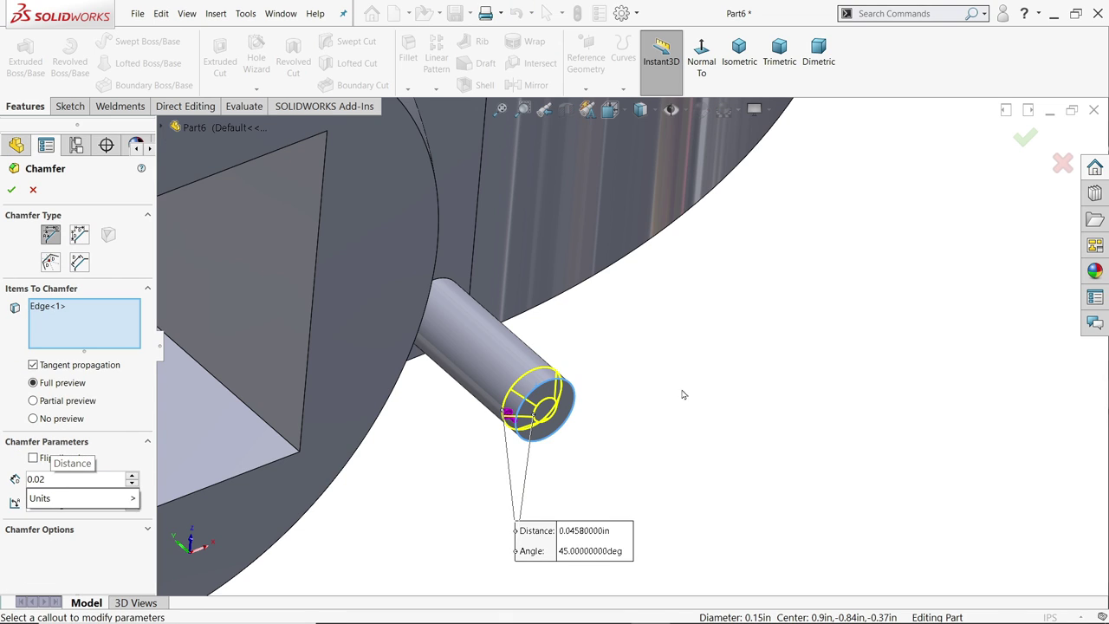
key("Return")
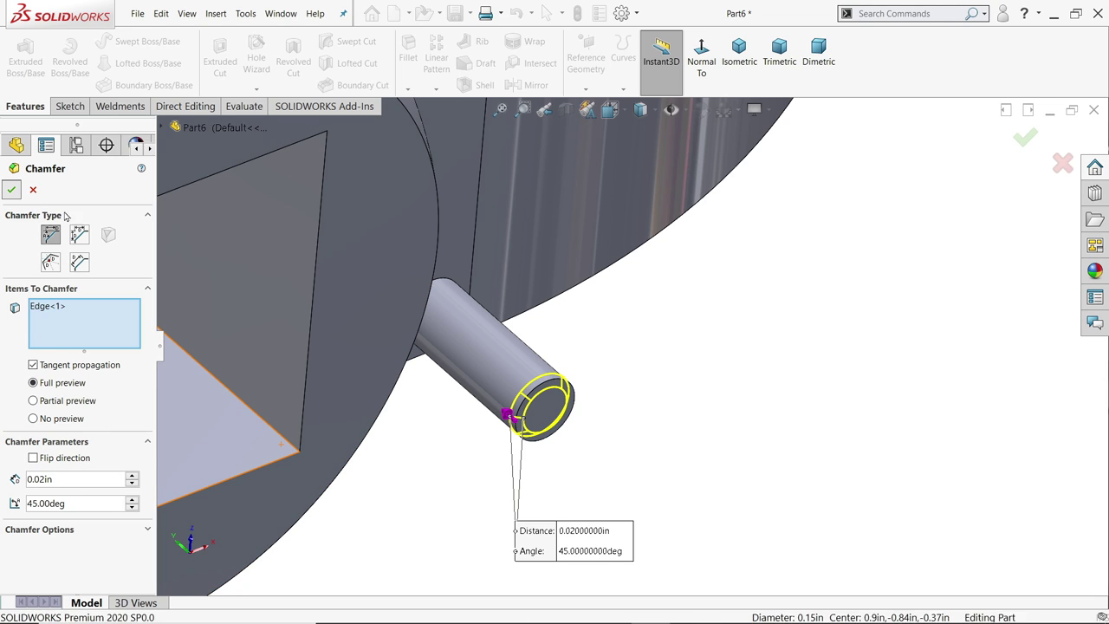
key("Return")
scroll(653, 372, "up", 5)
scroll(607, 303, "down", 8)
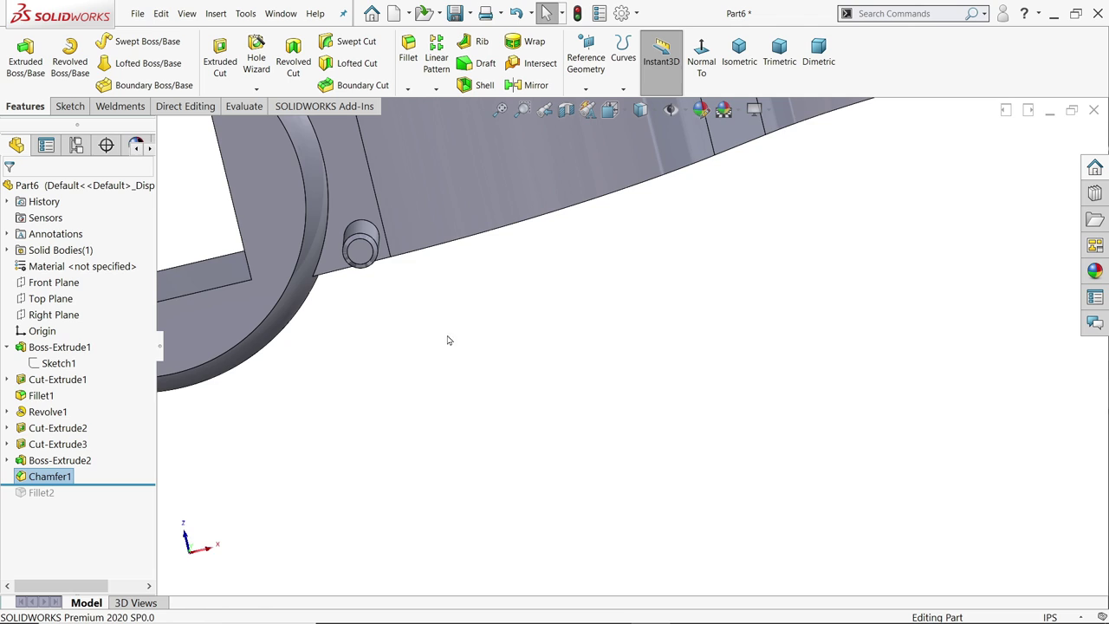
Step: Roll the feature history forward past Fillet2 so the 0.10 in rounds reappear
middle_click_drag(448, 339, 329, 347)
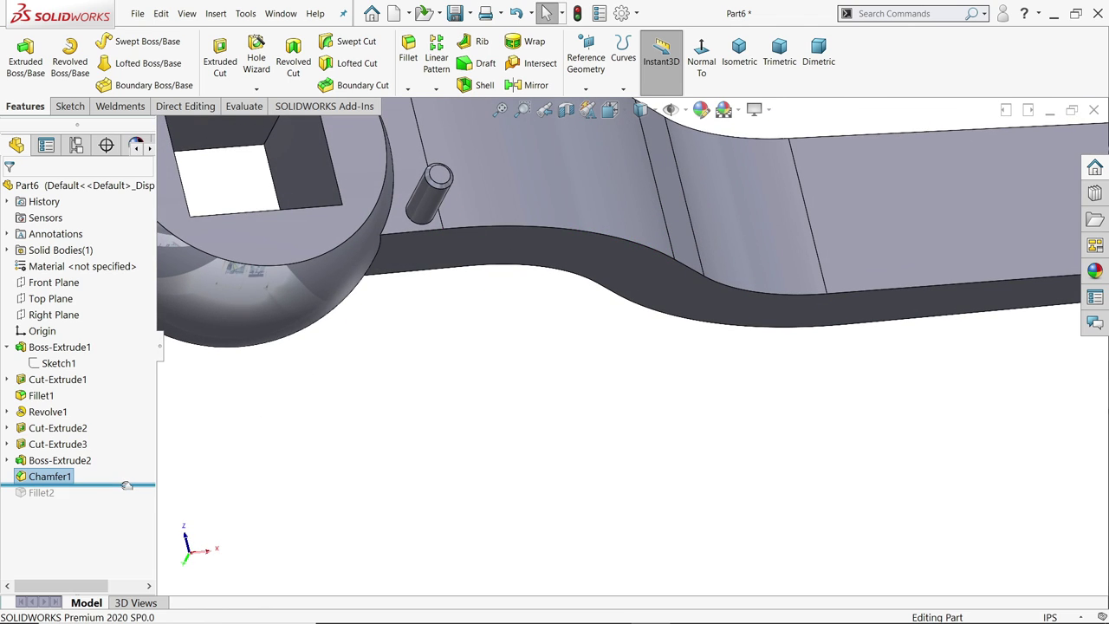
left_click_drag(121, 485, 120, 501)
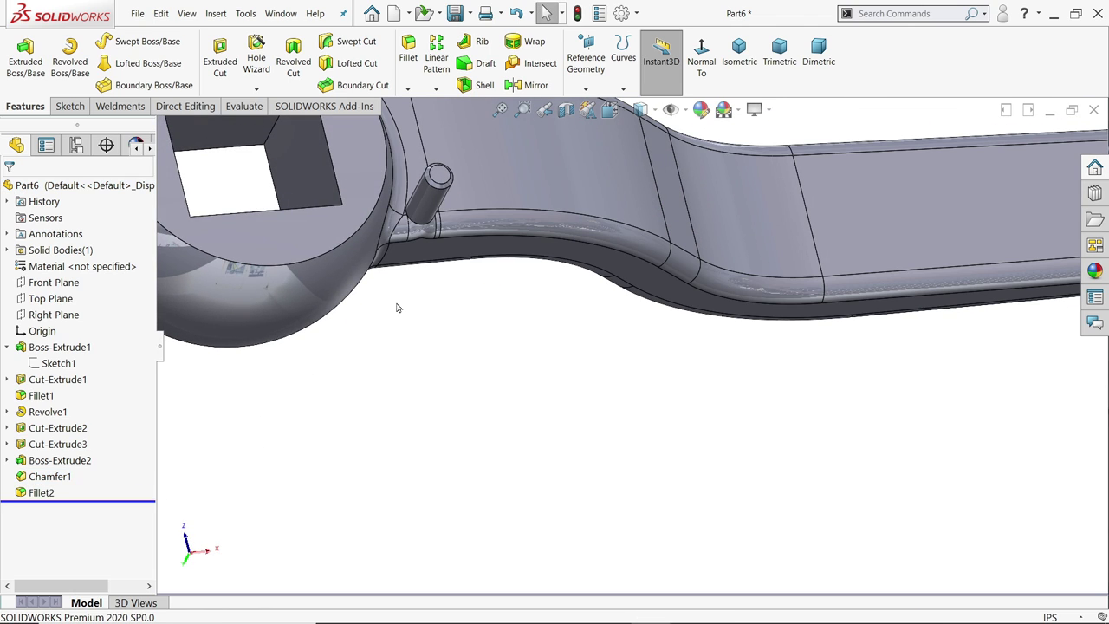
middle_click_drag(434, 240, 468, 441)
Step: Look down into the square hole and start a fillet with a 0.04 in radius
scroll(552, 273, "up", 3)
middle_click_drag(552, 274, 374, 178)
scroll(614, 399, "down", 3)
scroll(374, 178, "down", 2)
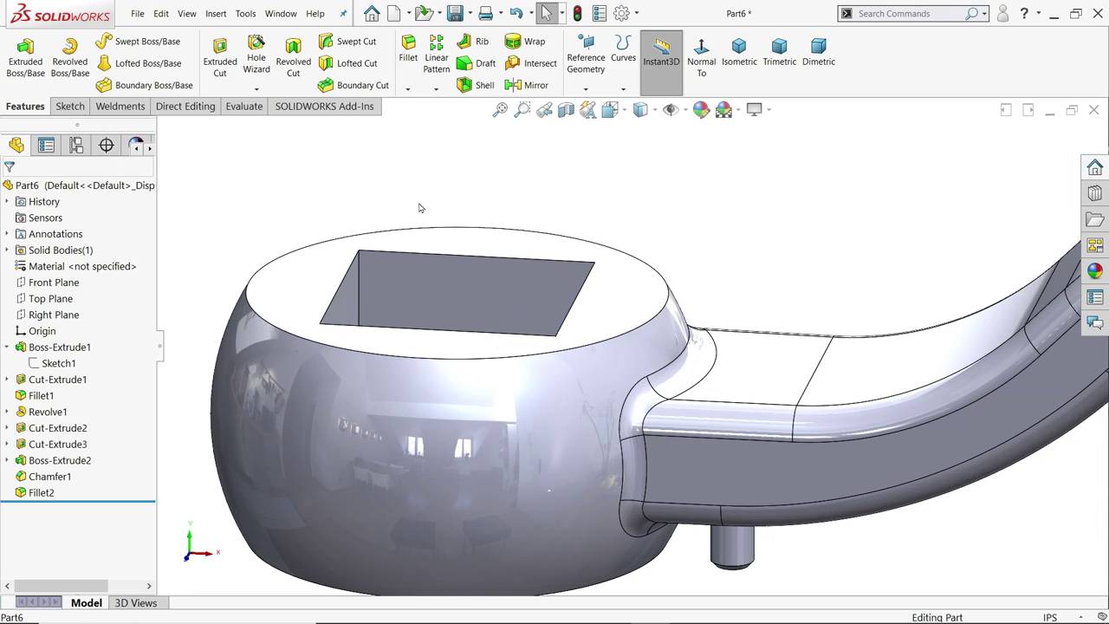
left_click(404, 82)
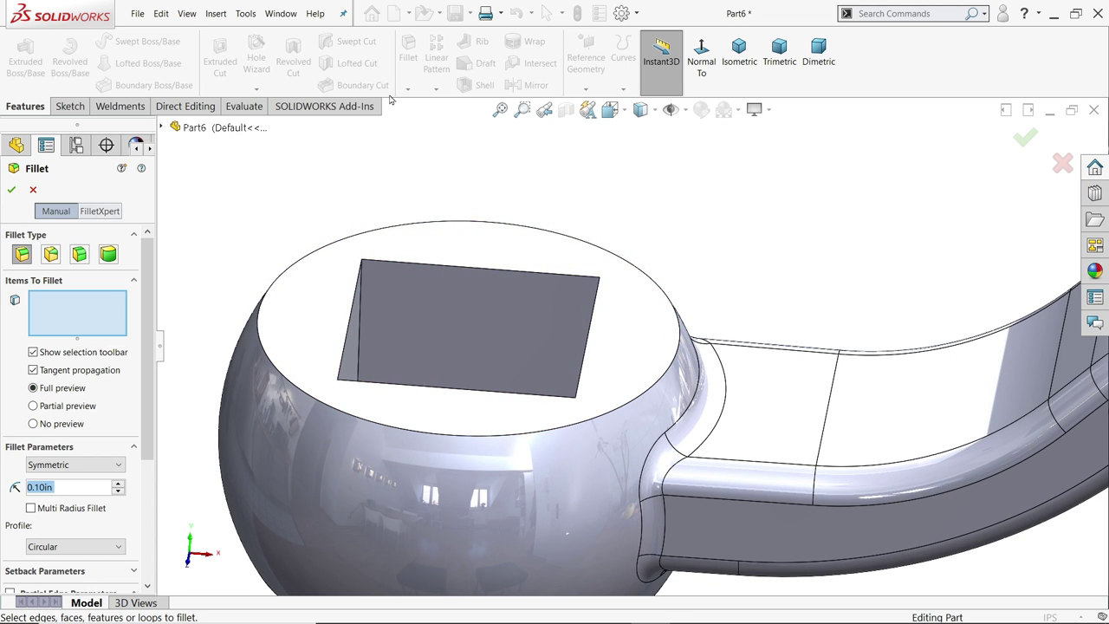
type("0.04")
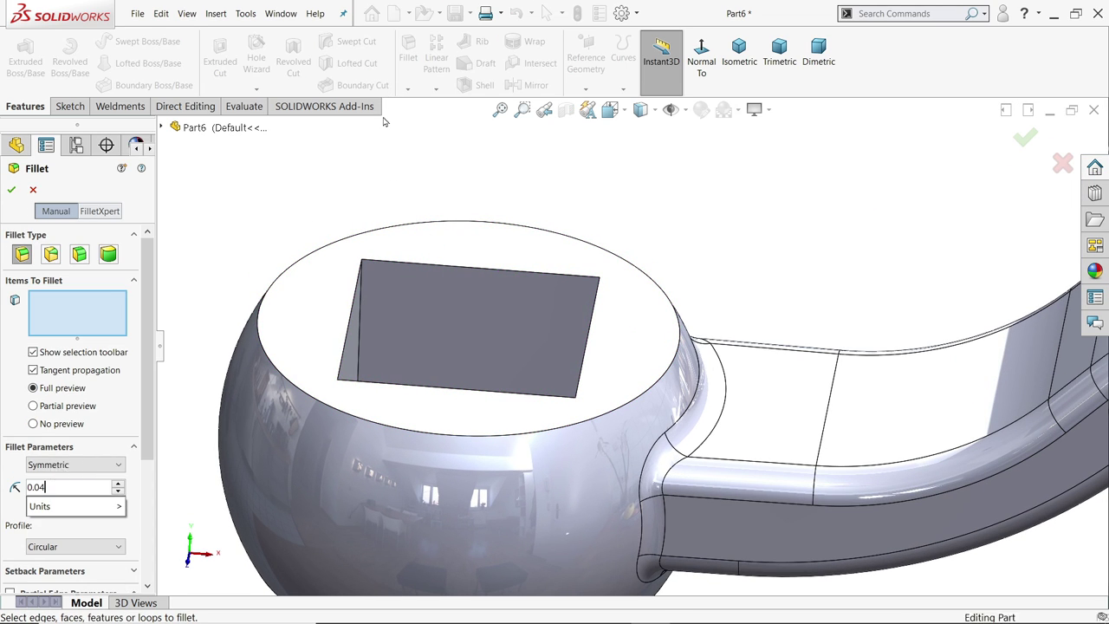
key("Return")
Step: Select the square hole's four vertical edges as a loop and apply the 0.04 in fillet
left_click(361, 300)
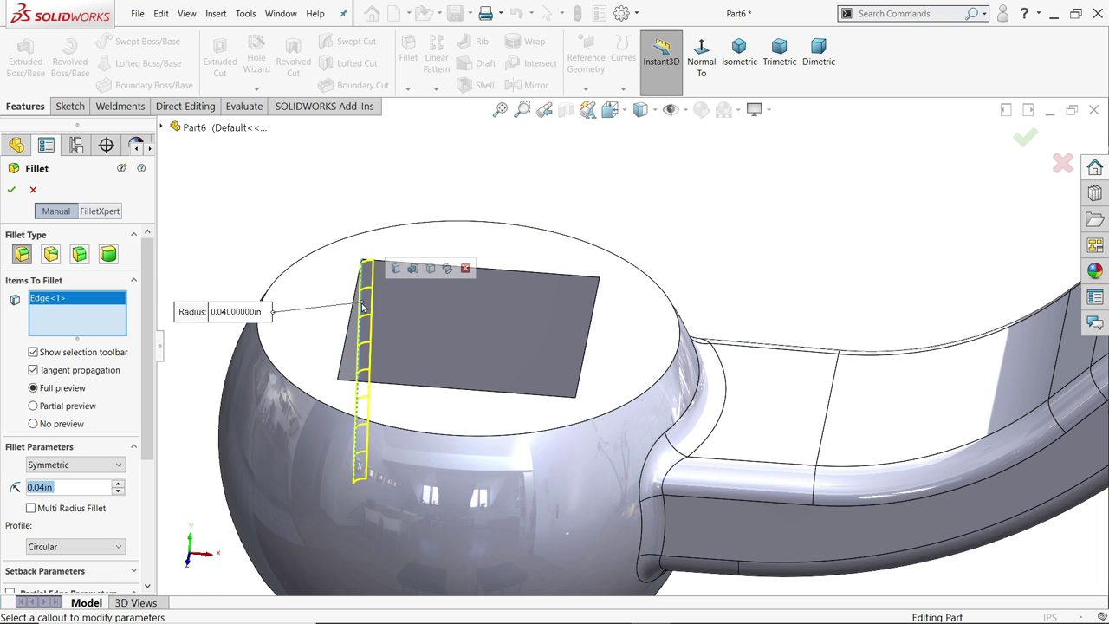
left_click(396, 270)
middle_click_drag(396, 270, 511, 302)
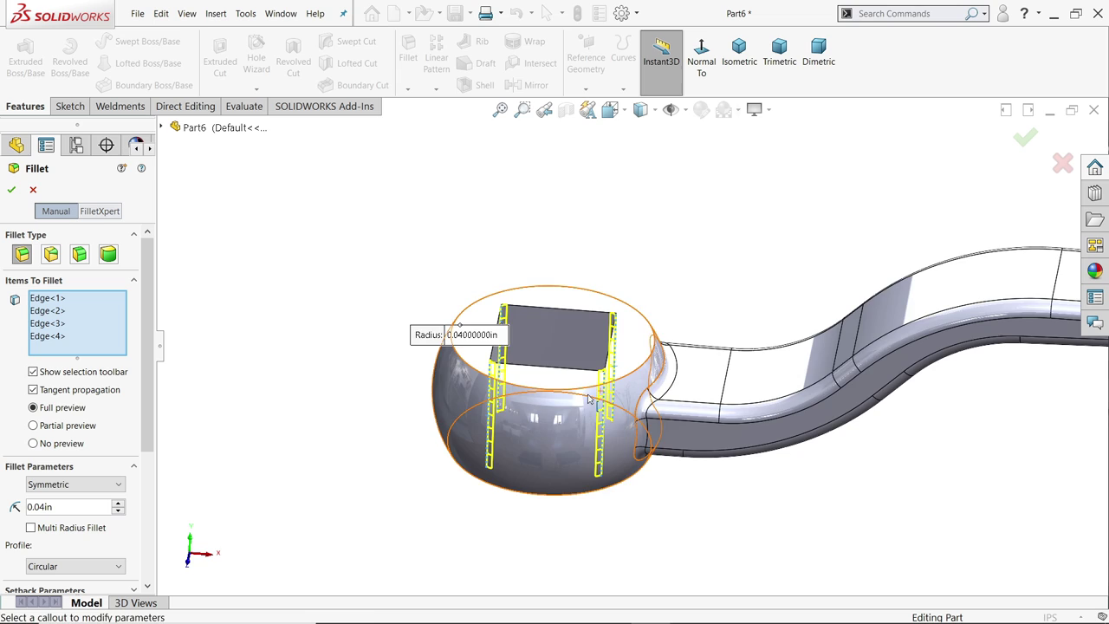
middle_click_drag(563, 373, 564, 406)
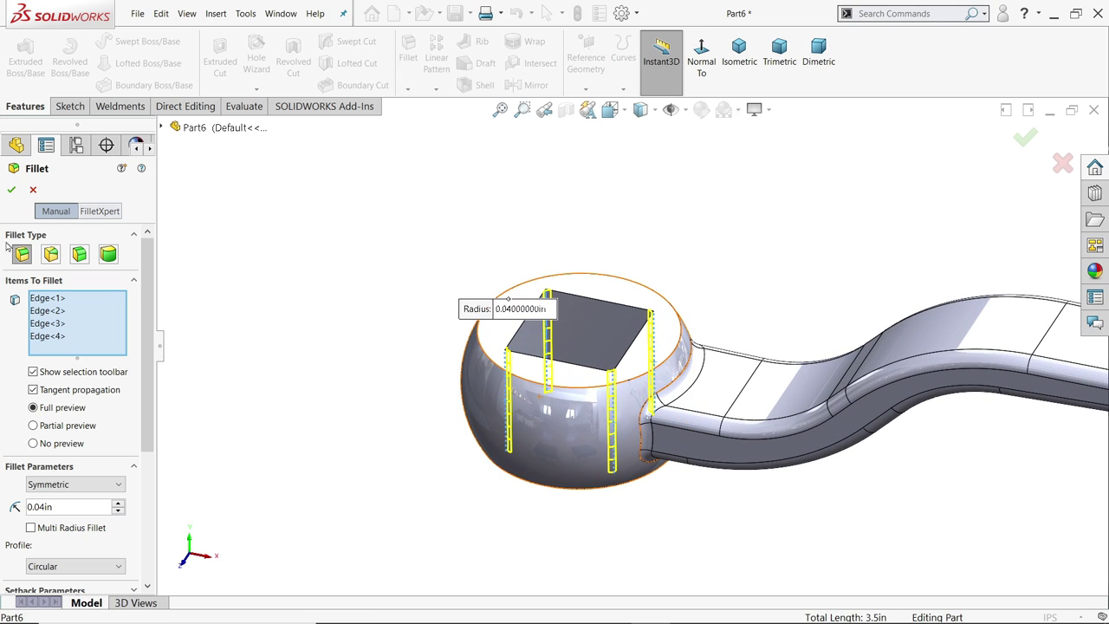
key("Return")
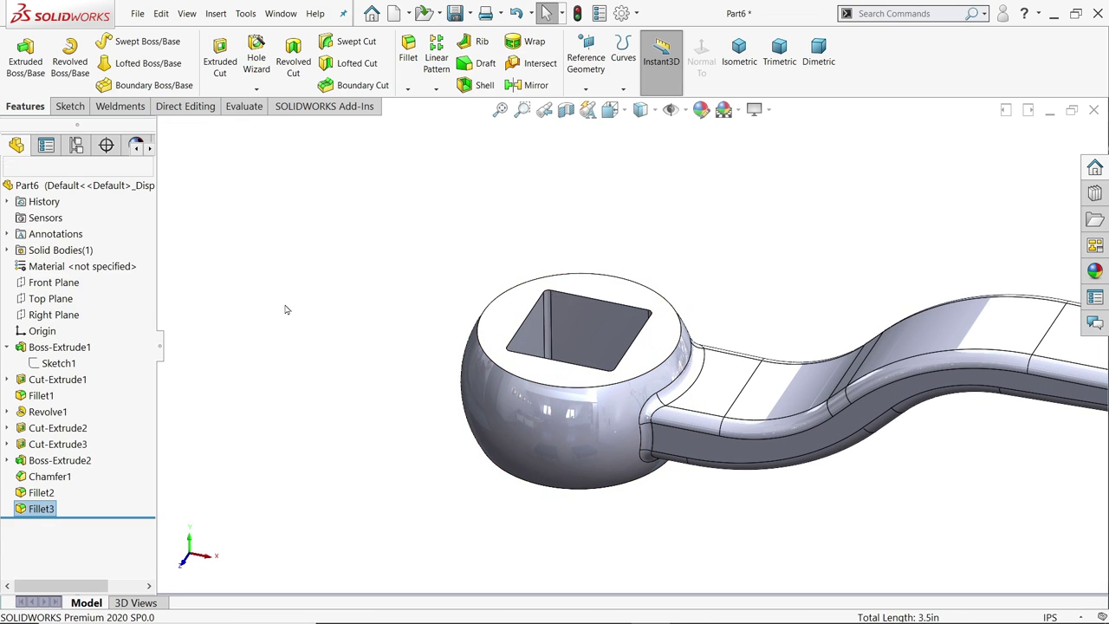
key("f")
middle_click_drag(812, 377, 748, 248)
key("alt+Tab")
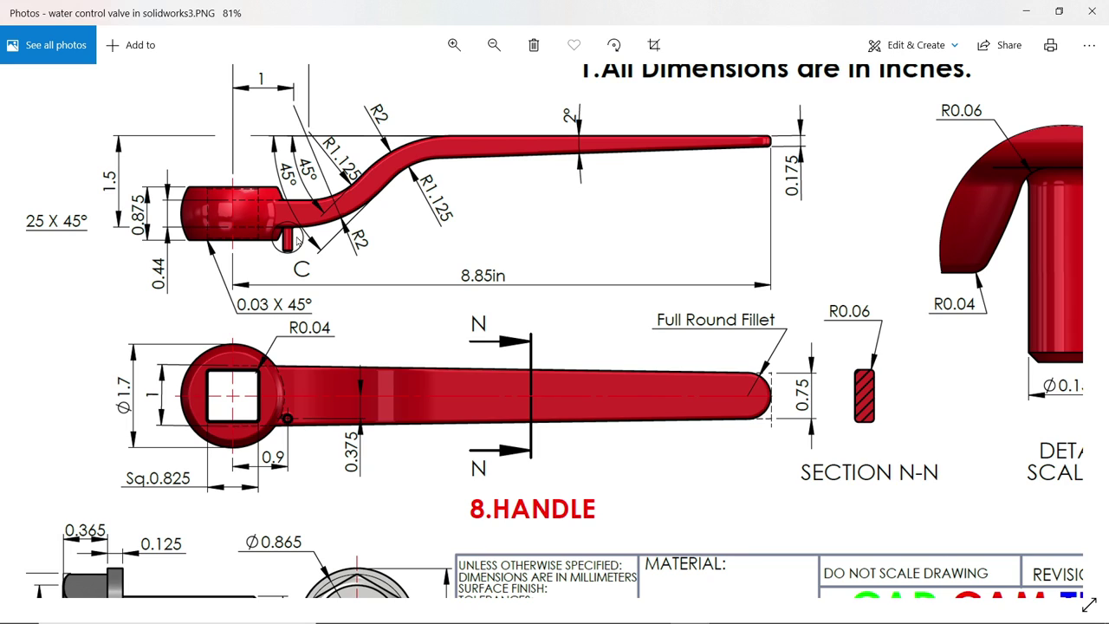
left_click_drag(778, 258, 601, 275)
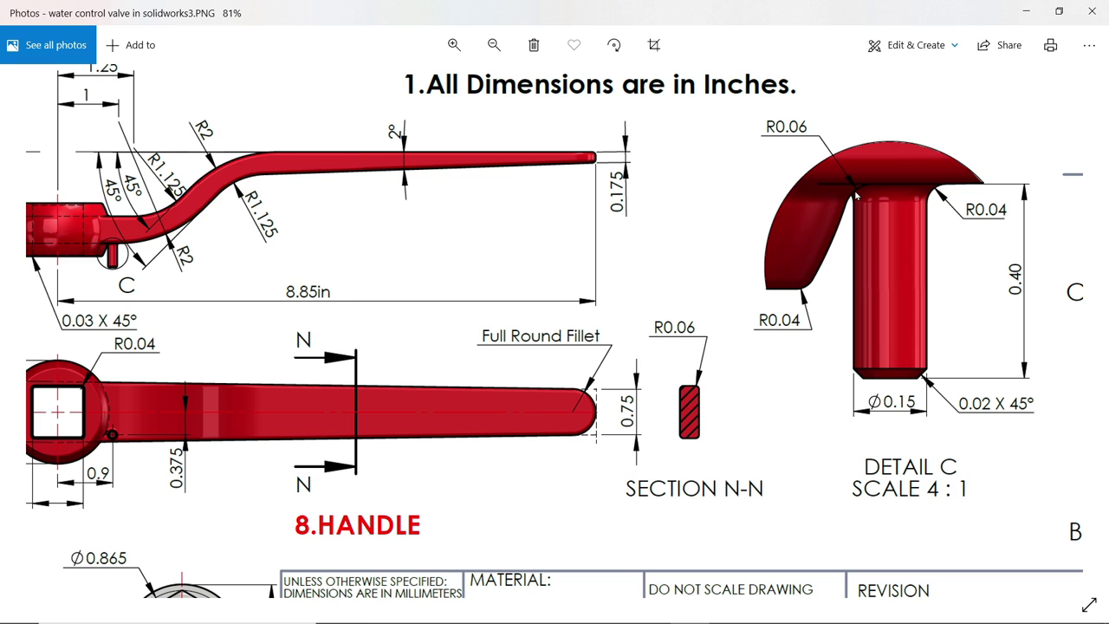
left_click_drag(692, 229, 782, 230)
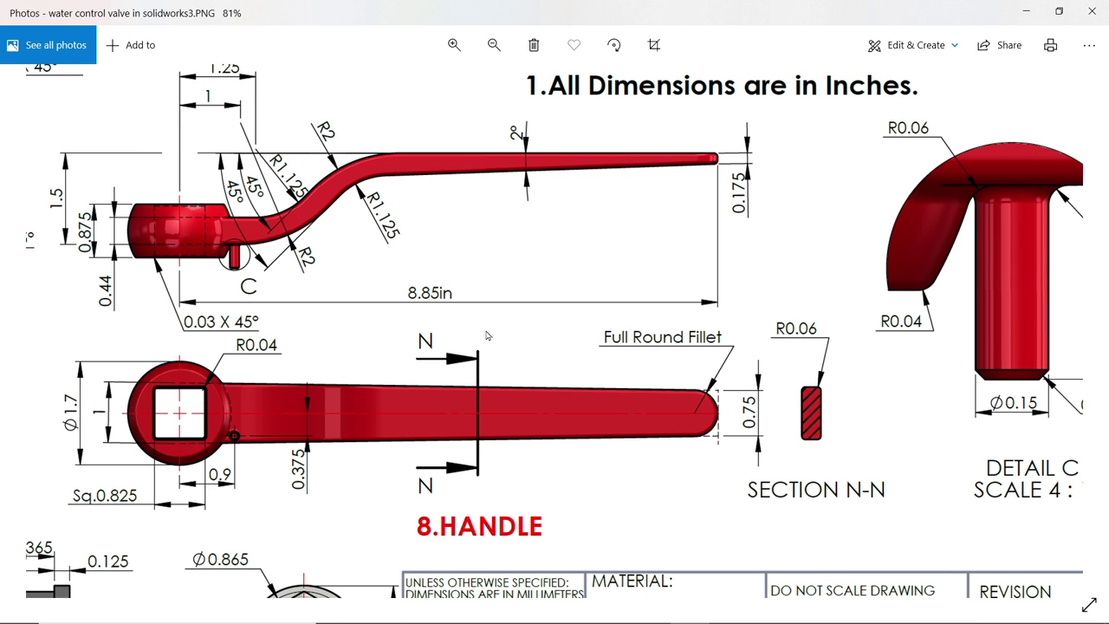
left_click_drag(499, 337, 561, 305)
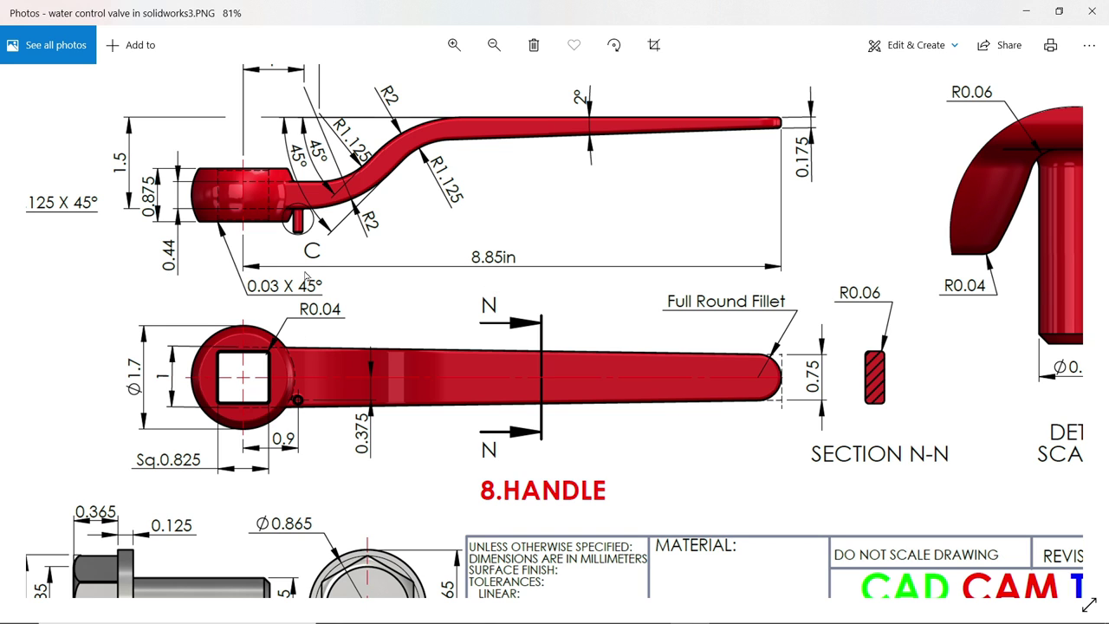
scroll(294, 252, "up", 2, "ctrl")
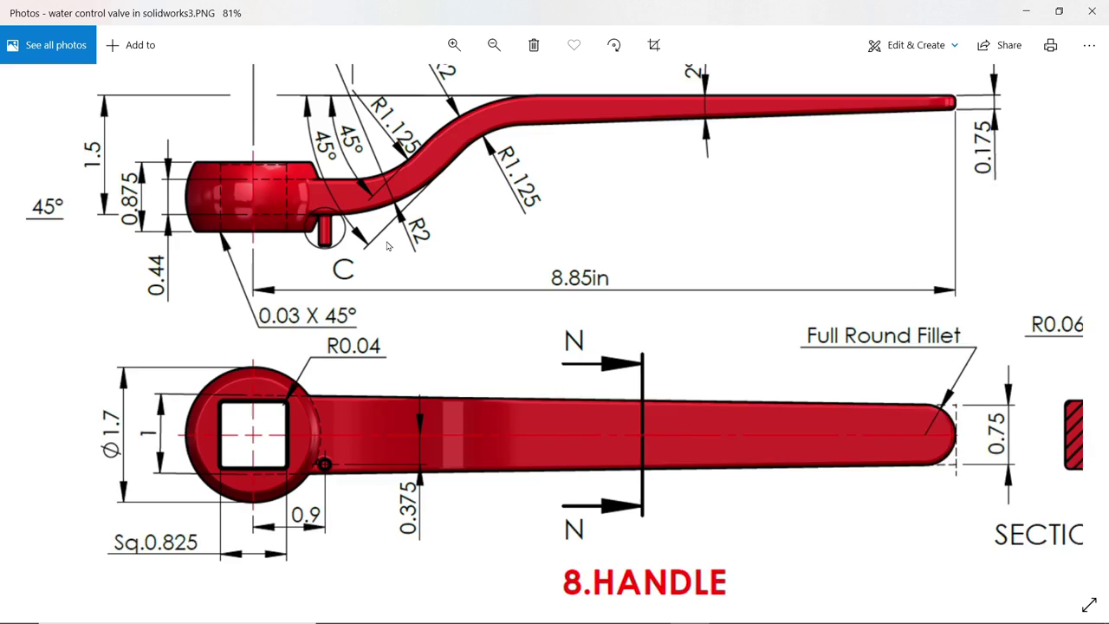
scroll(388, 246, "down", 2, "ctrl")
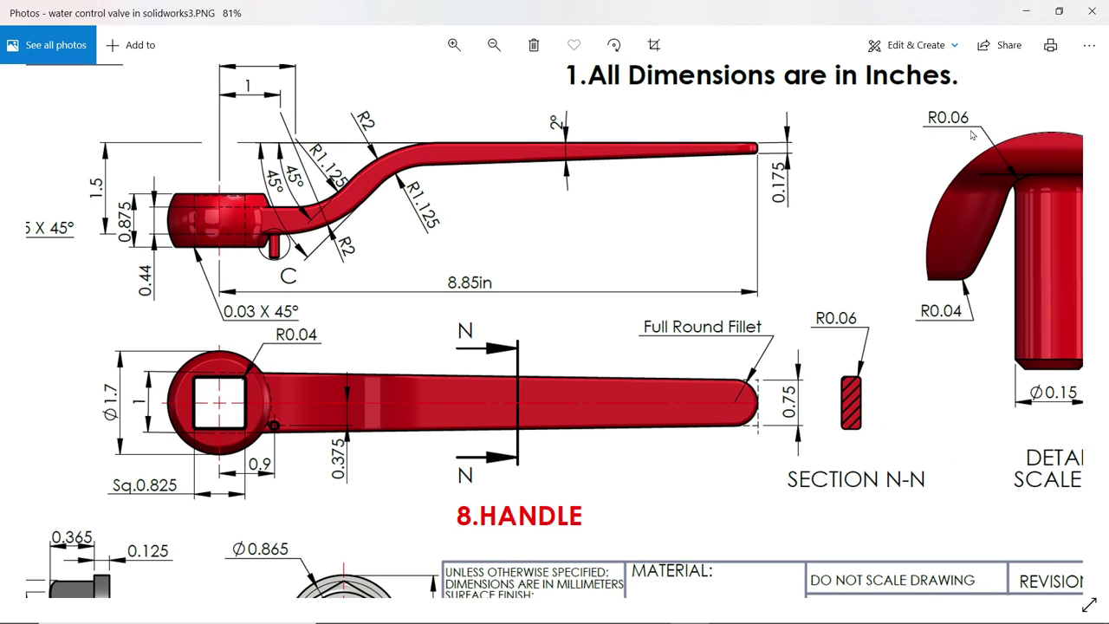
left_click(1026, 12)
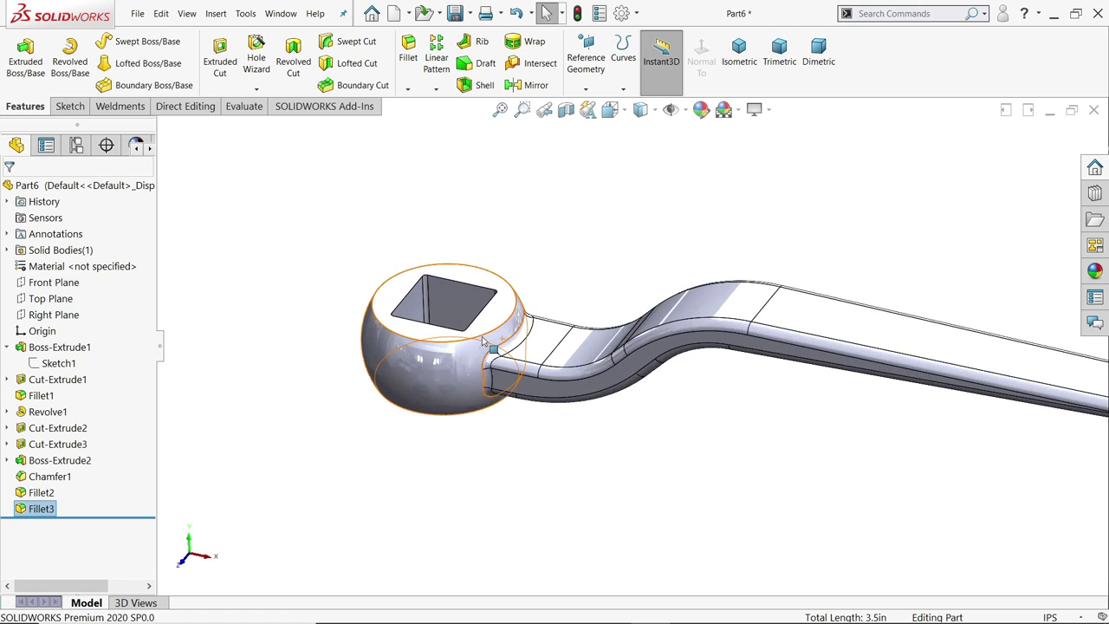
Step: Fillet the hub's top and bottom rim edges and the pin's base edge at 0.04 in
left_click(408, 50)
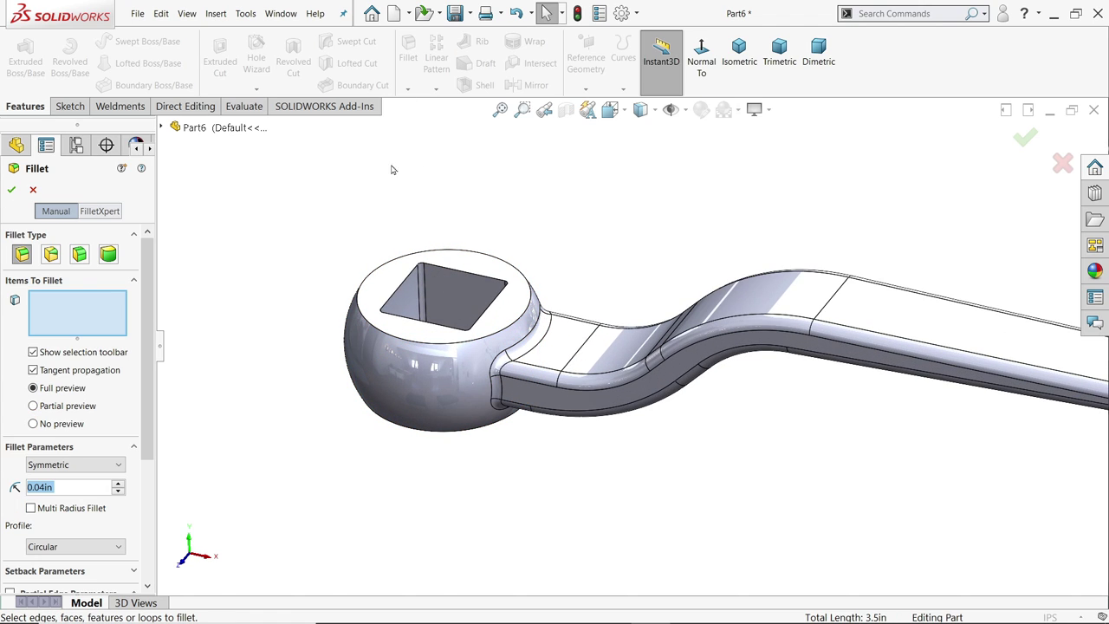
left_click(450, 345)
left_click(471, 438)
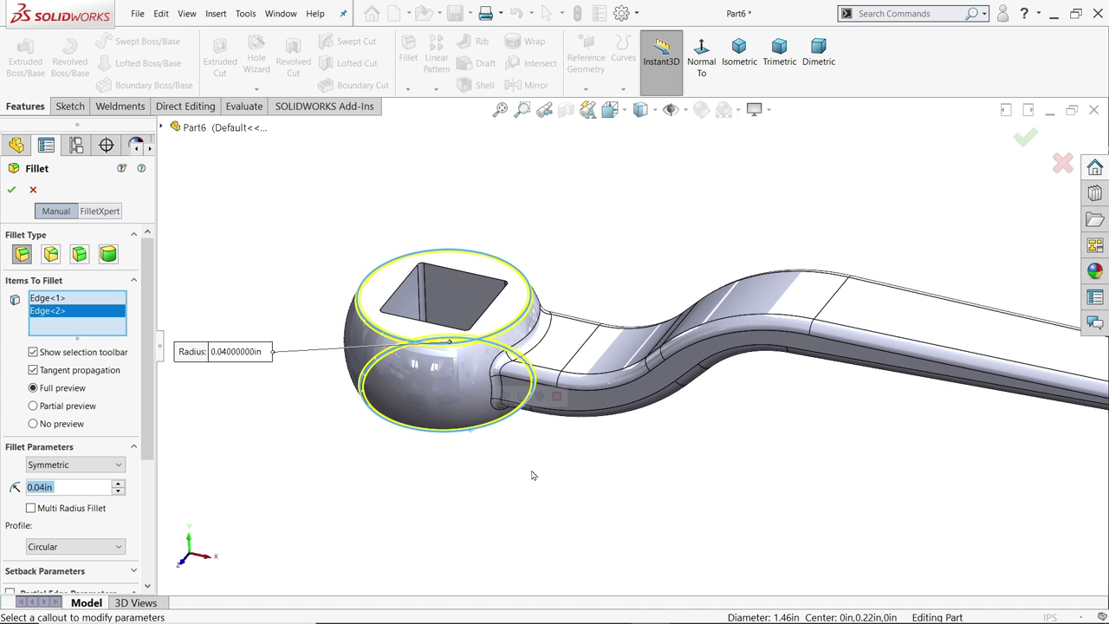
middle_click_drag(592, 491, 564, 440)
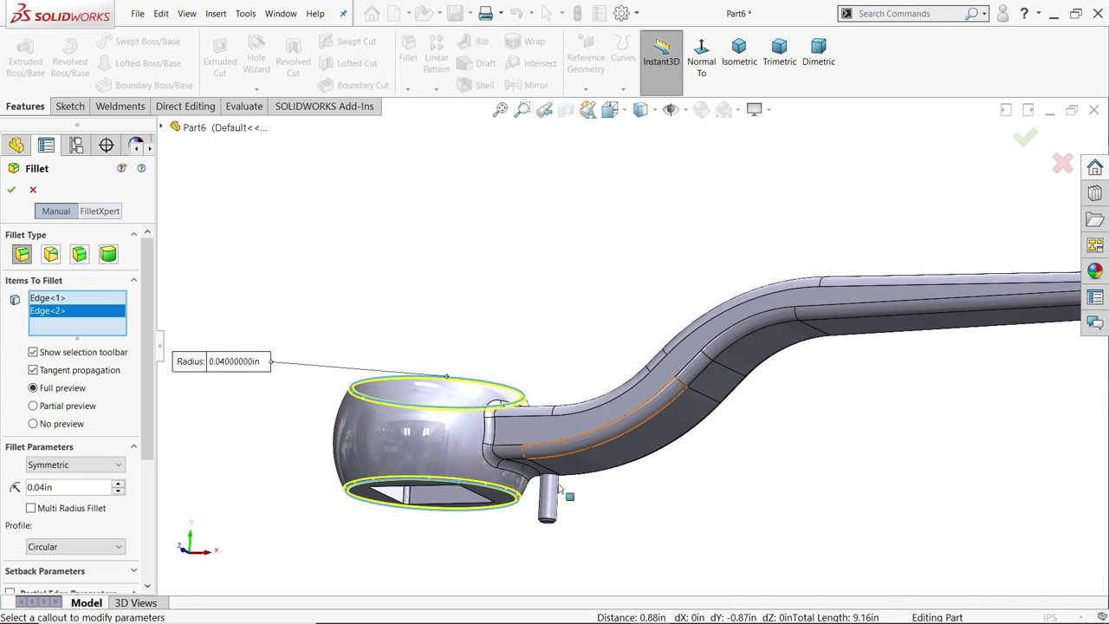
scroll(564, 440, "down", 5)
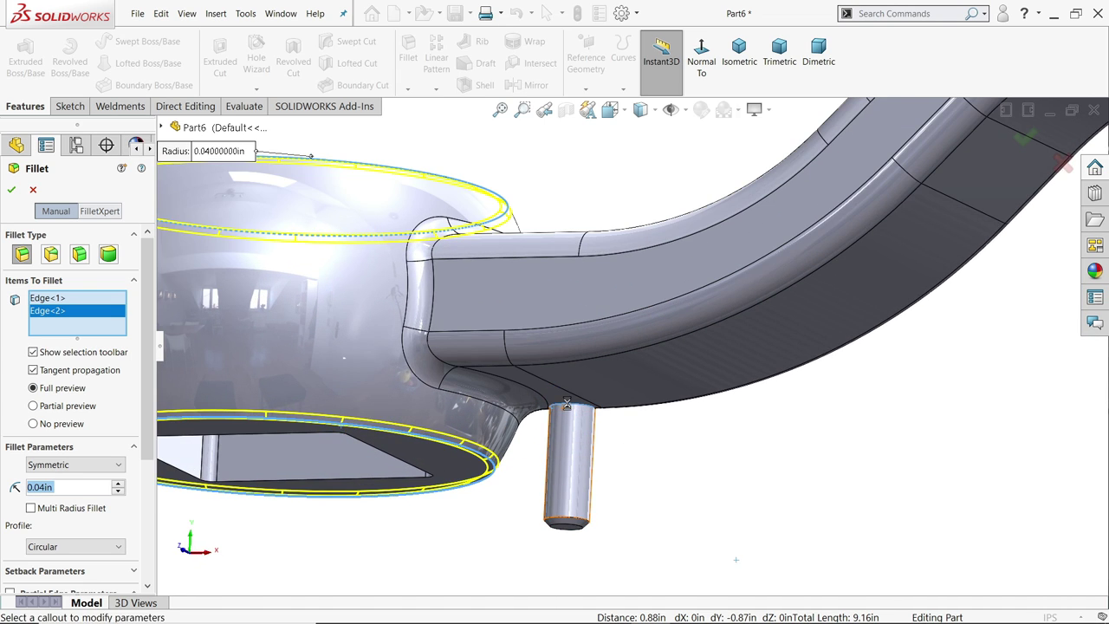
left_click(569, 408)
scroll(581, 433, "up", 5)
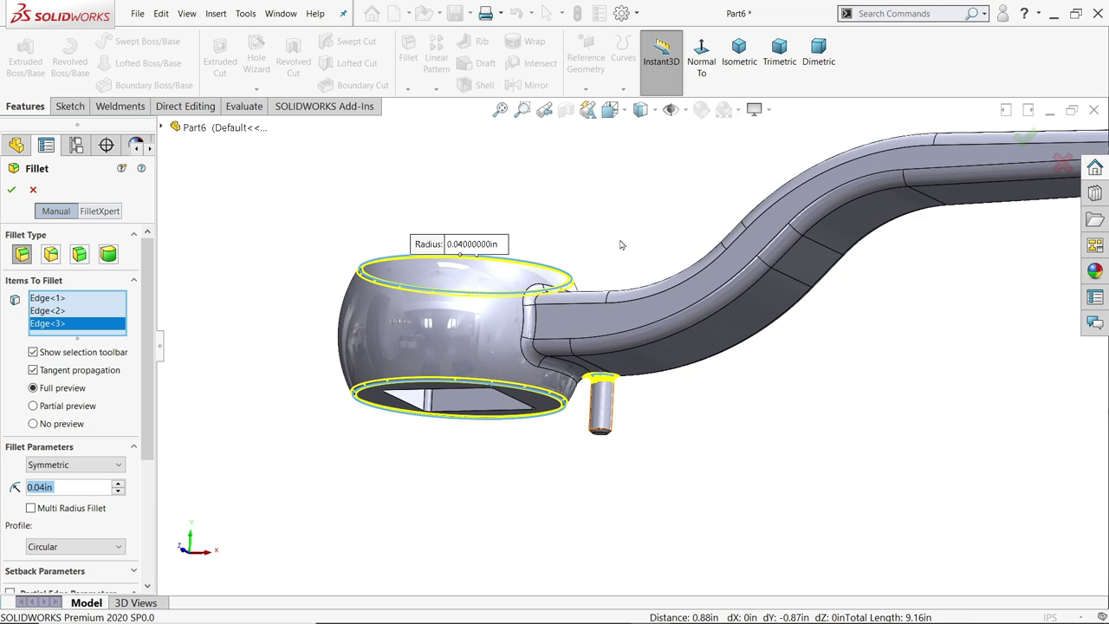
middle_click_drag(619, 242, 611, 389)
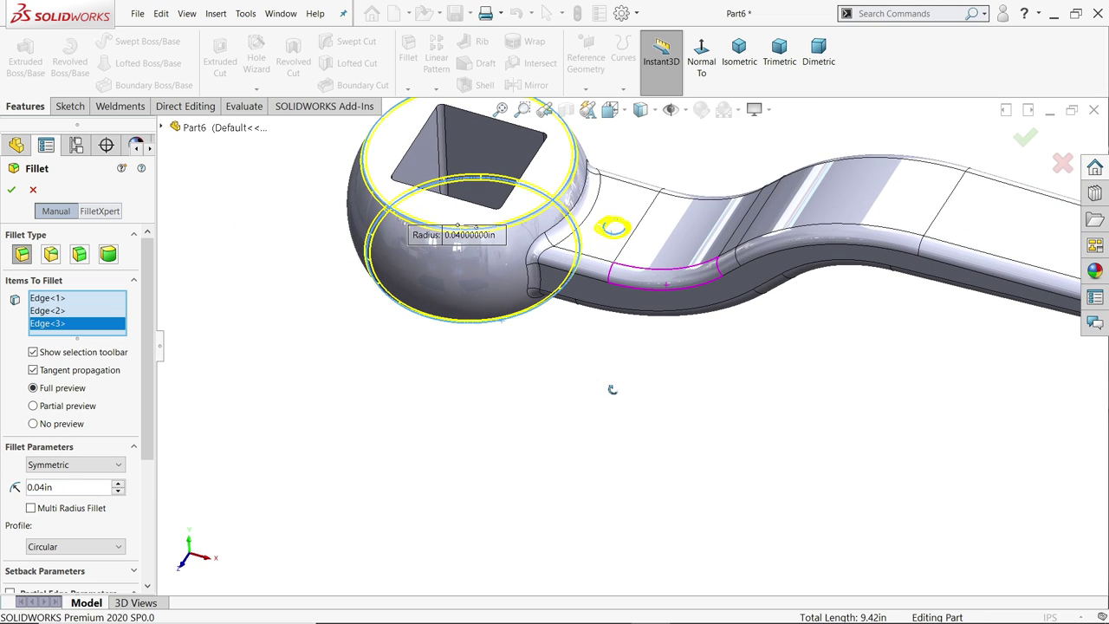
left_click(12, 189)
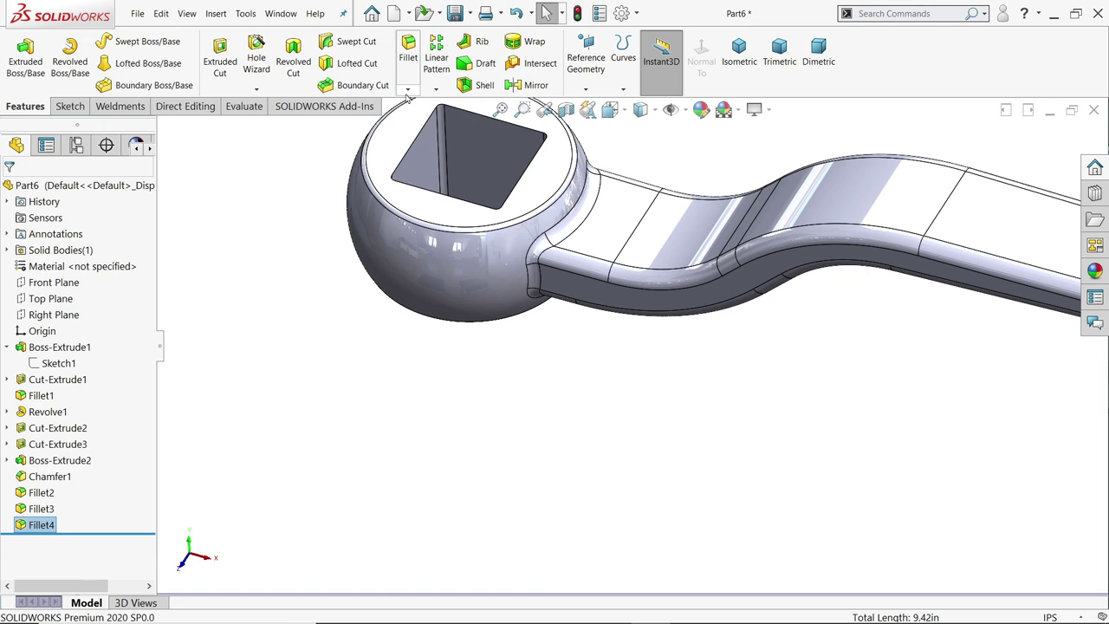
Step: Add a 0.03 in × 45° chamfer to the square hole's top and underside edges
left_click(407, 90)
left_click(435, 122)
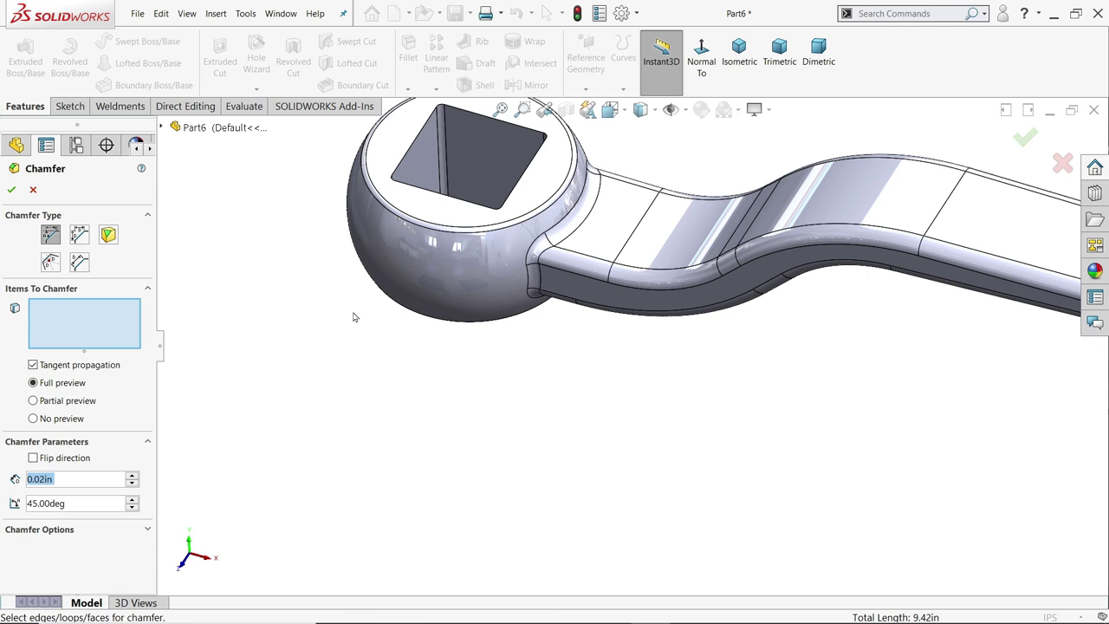
type("0.03")
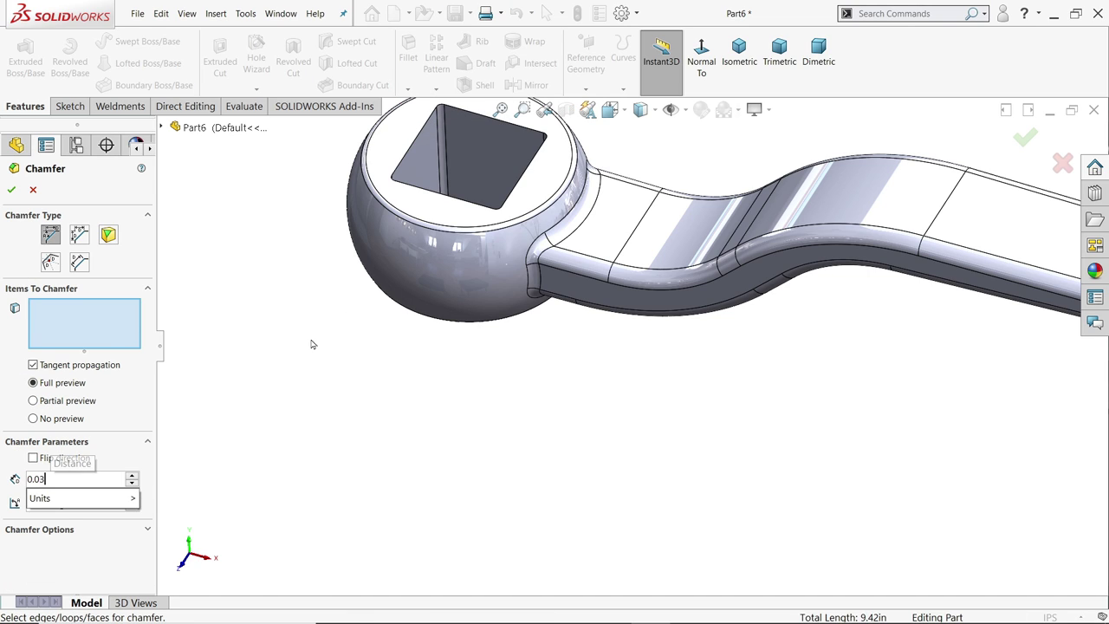
key("Return")
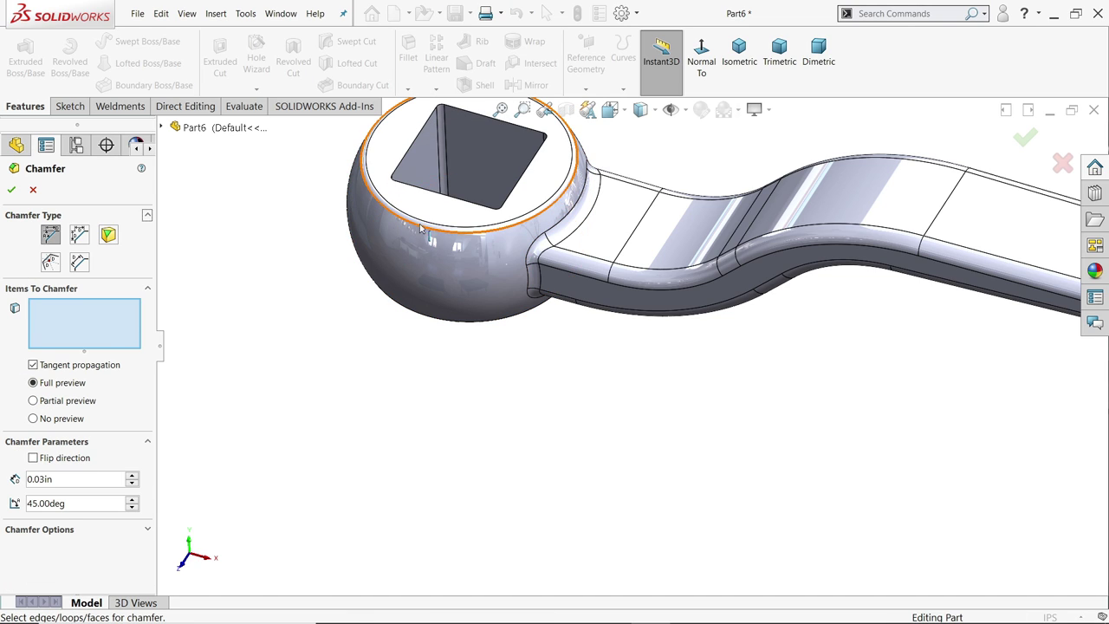
left_click(406, 174)
key("shift+Up")
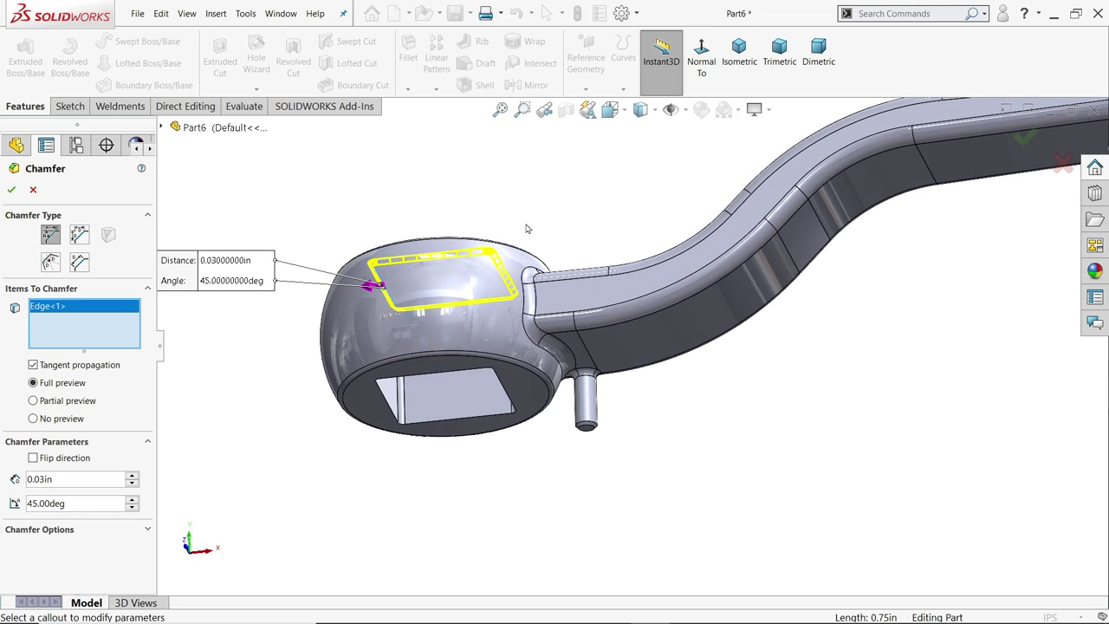
left_click(502, 384)
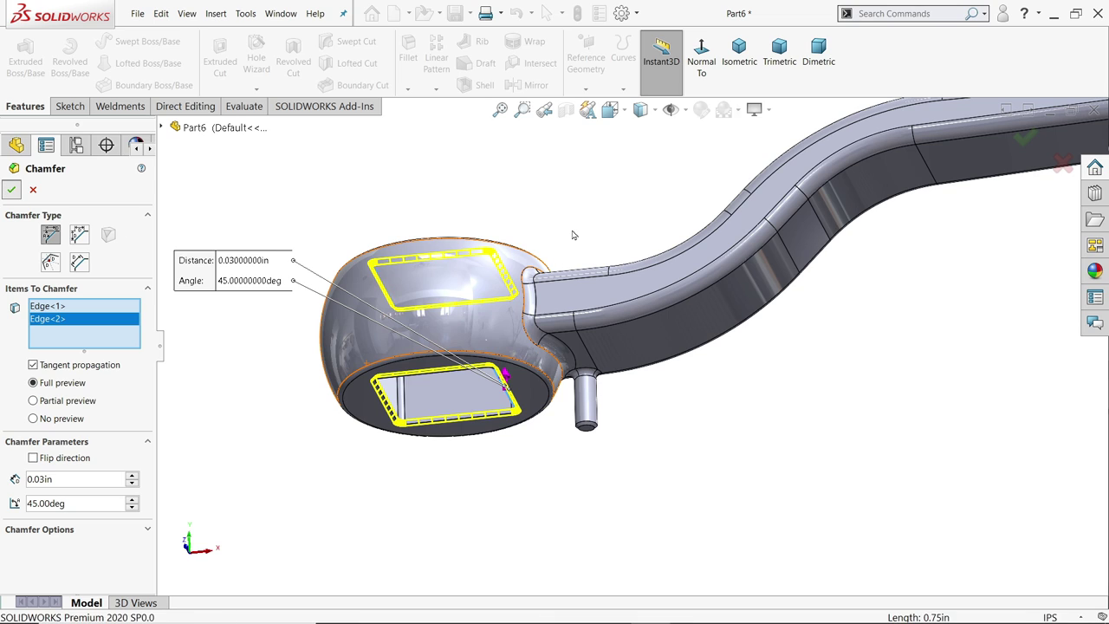
key("Return")
middle_click_drag(574, 234, 582, 220)
key("shift+Down")
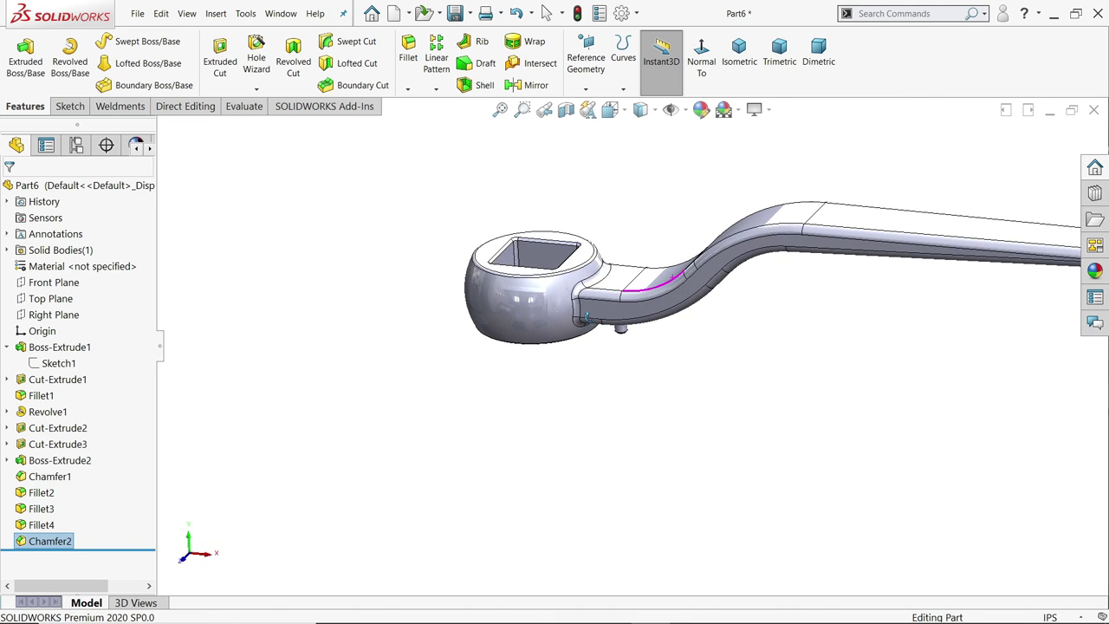
Step: Edit Fillet2 along the S-bend arm, changing its radius to 0.06 in
left_click(771, 249)
scroll(743, 260, "up", 1)
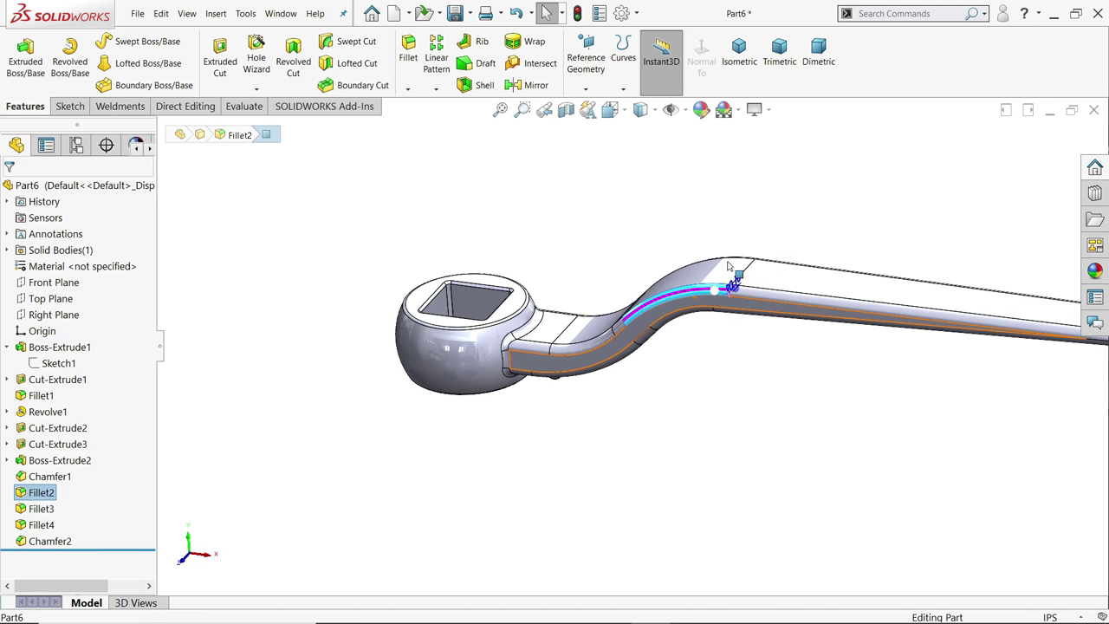
scroll(728, 277, "down", 4)
middle_click_drag(663, 338, 689, 321)
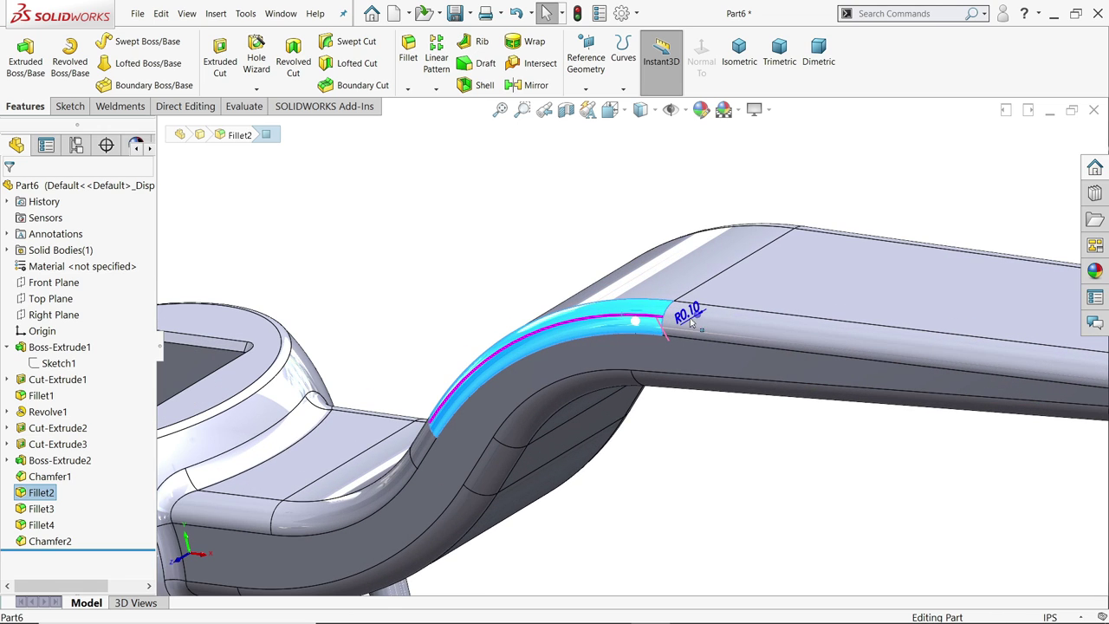
left_click(39, 493)
left_click(34, 471)
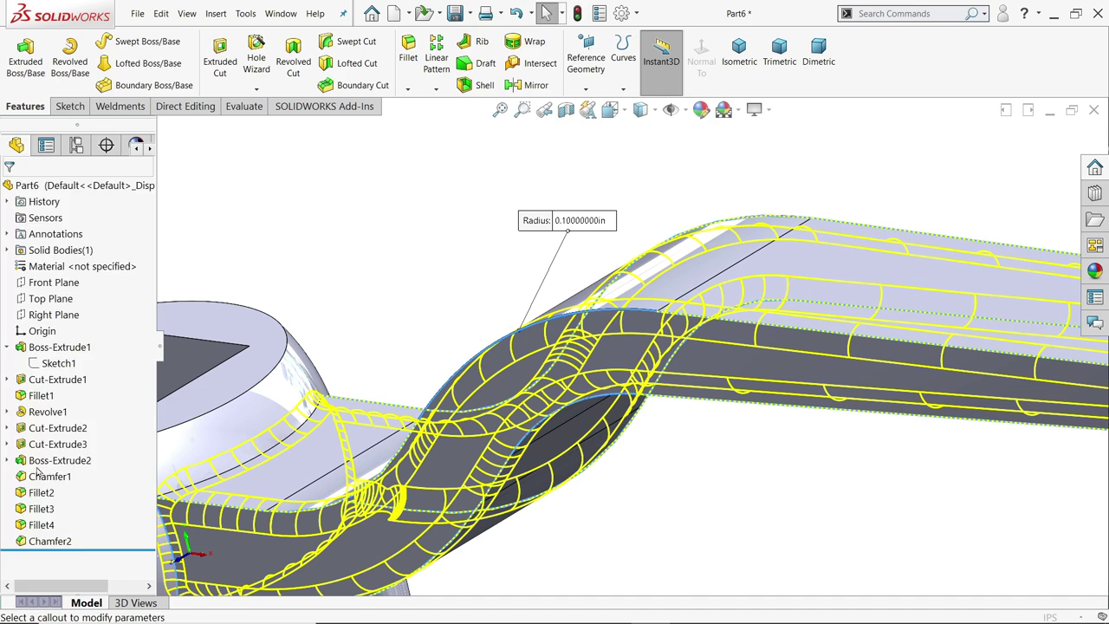
type("0.06")
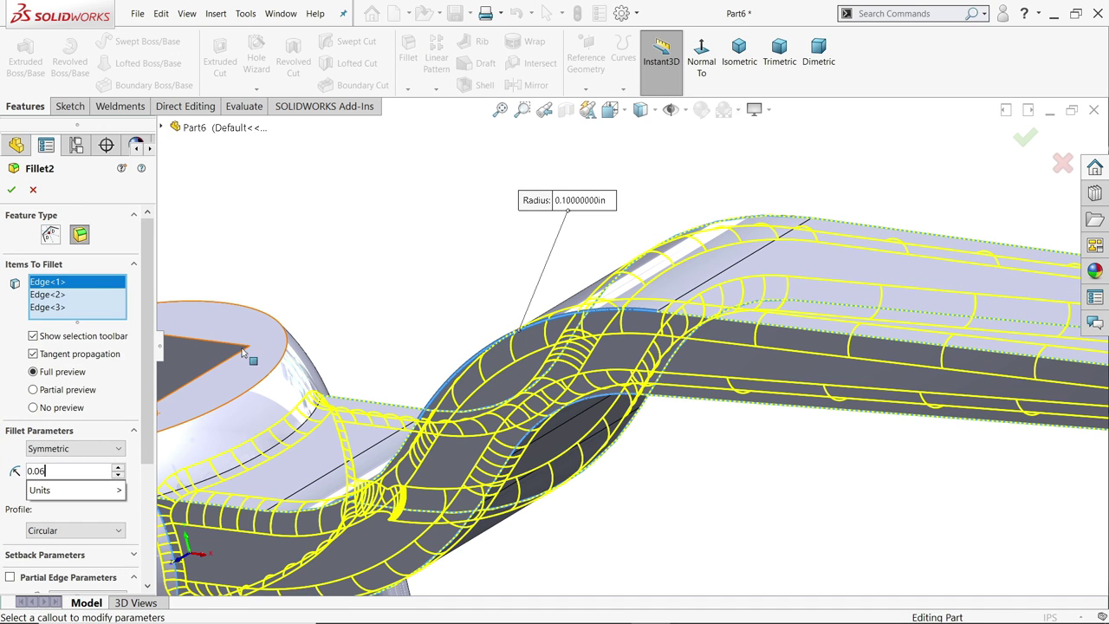
key("Return")
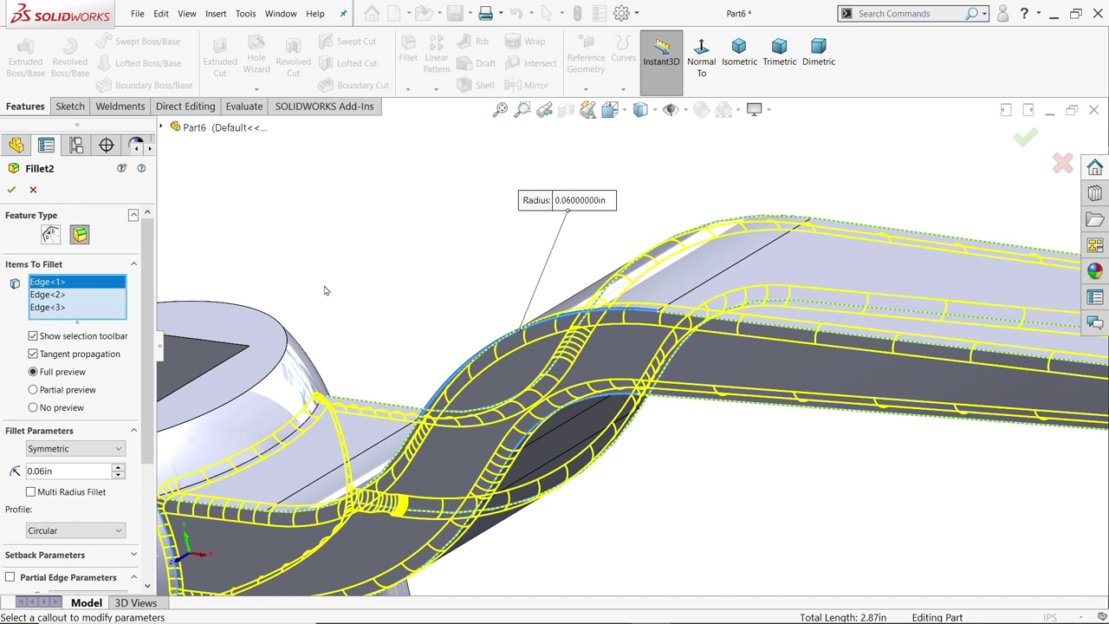
key("f")
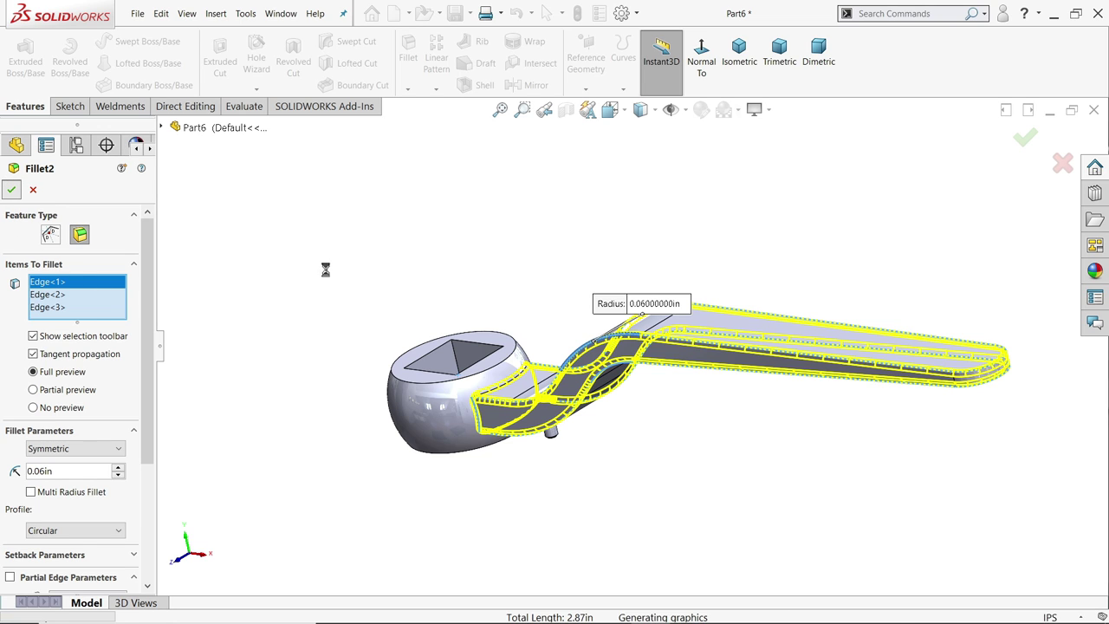
key("Return")
middle_click_drag(327, 274, 405, 274)
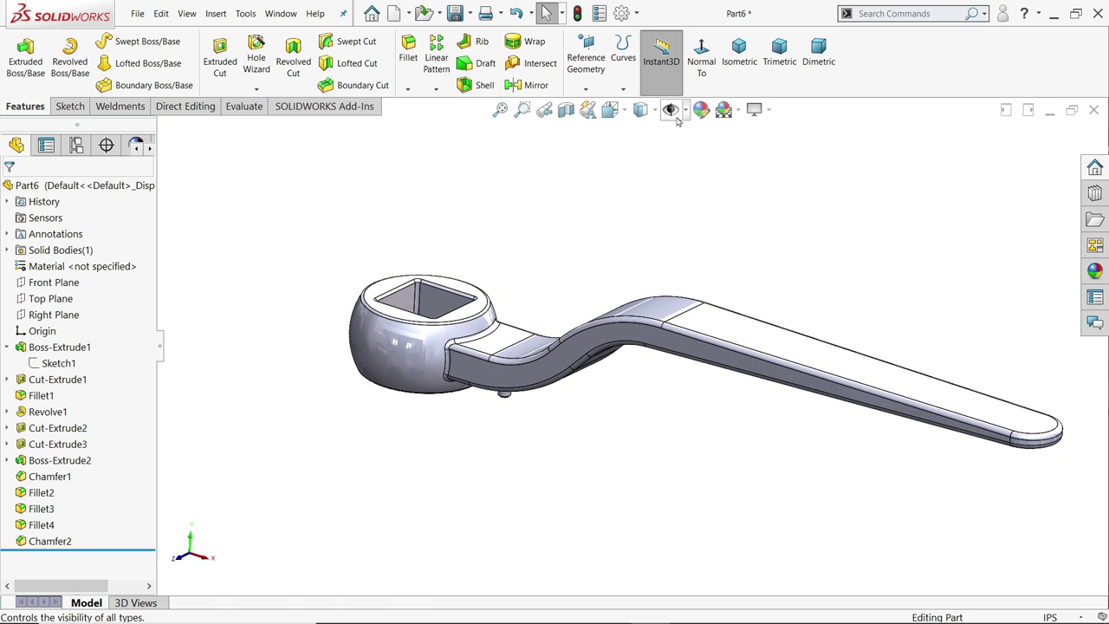
Step: Color the entire part bright red, switch to isometric view, and bring up Save As
left_click(78, 185)
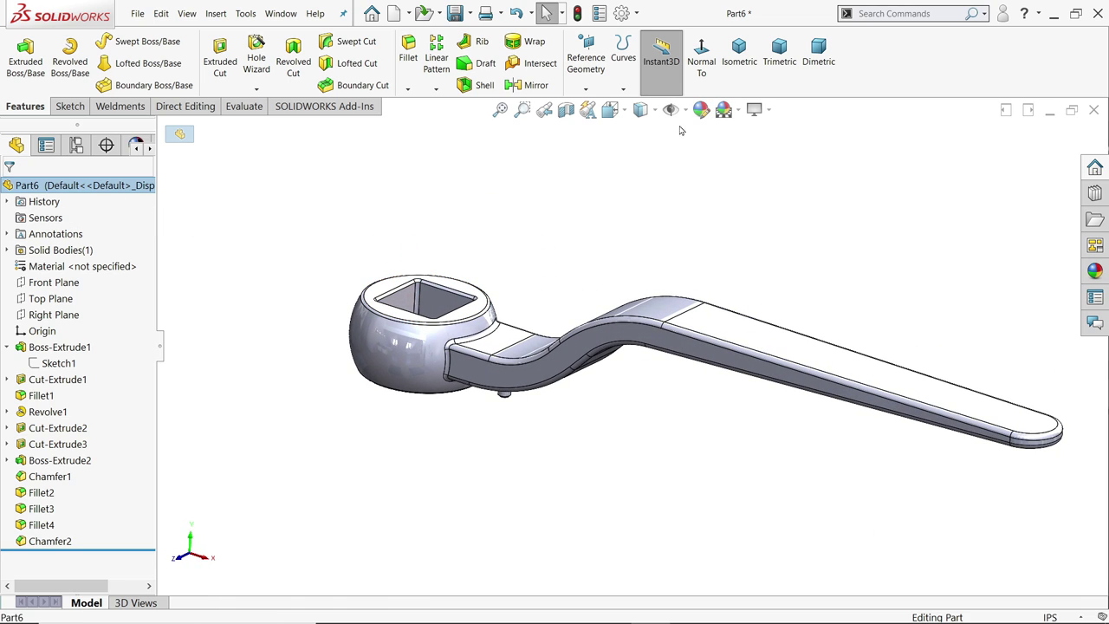
left_click(702, 109)
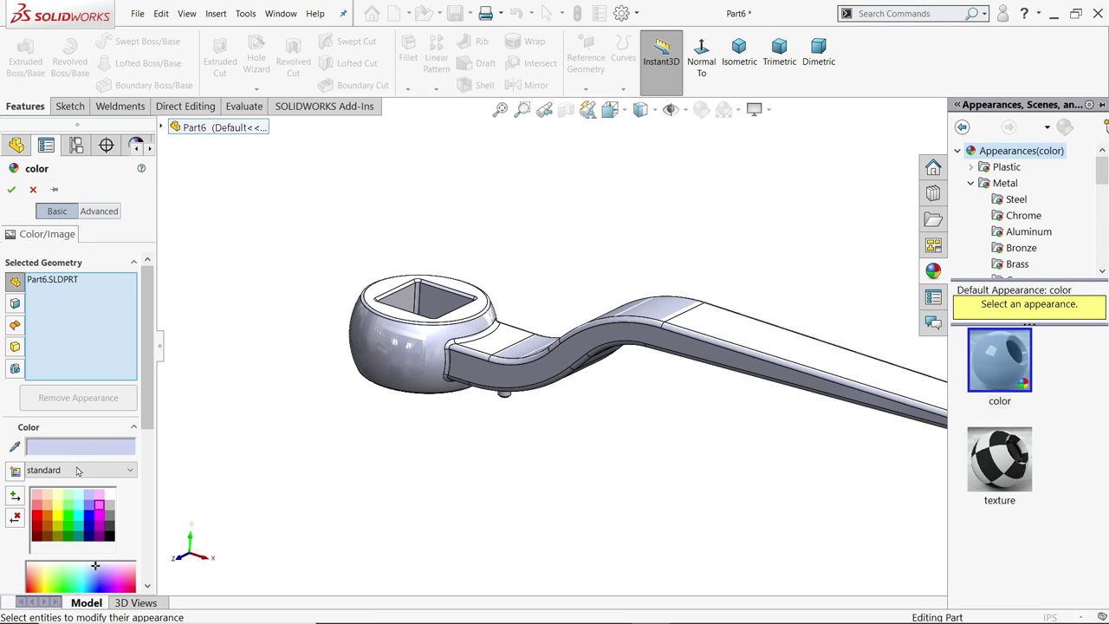
left_click(37, 506)
left_click(38, 516)
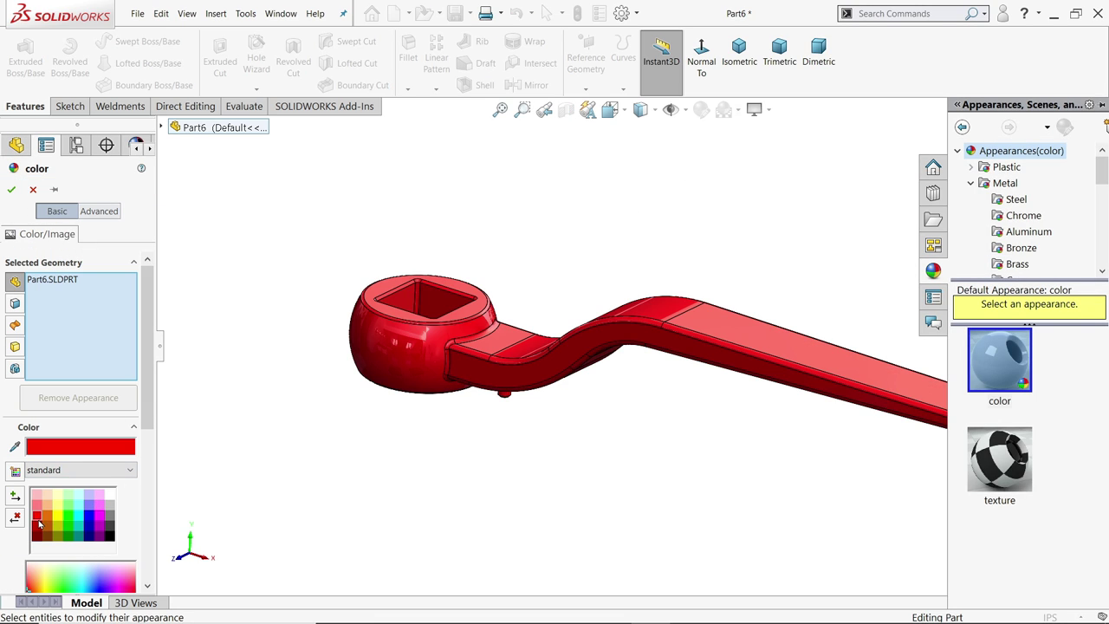
left_click(12, 189)
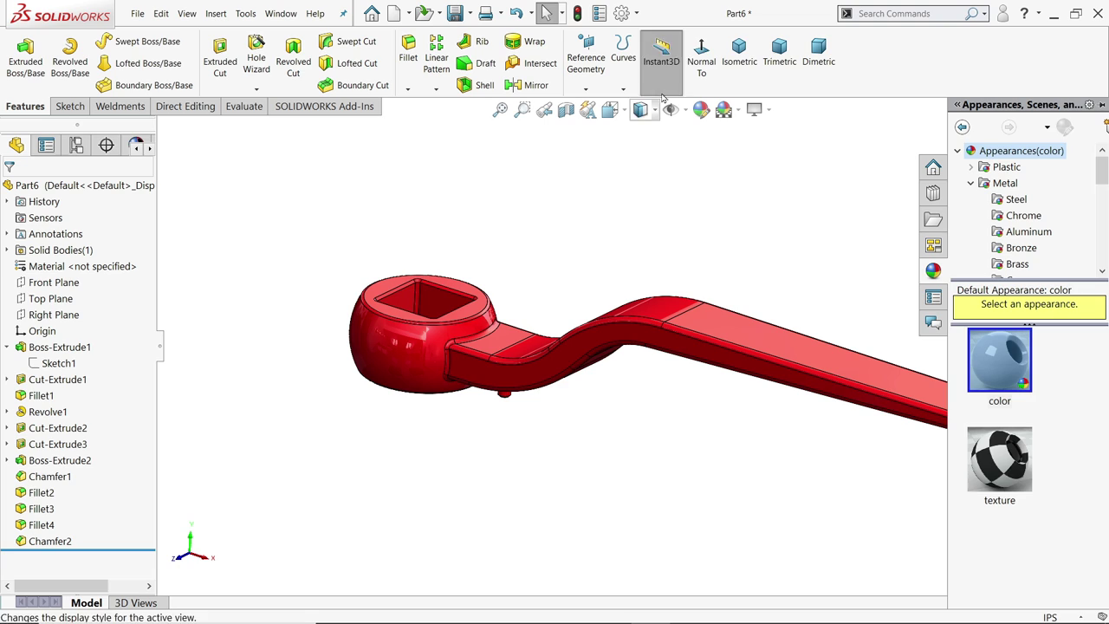
left_click(741, 57)
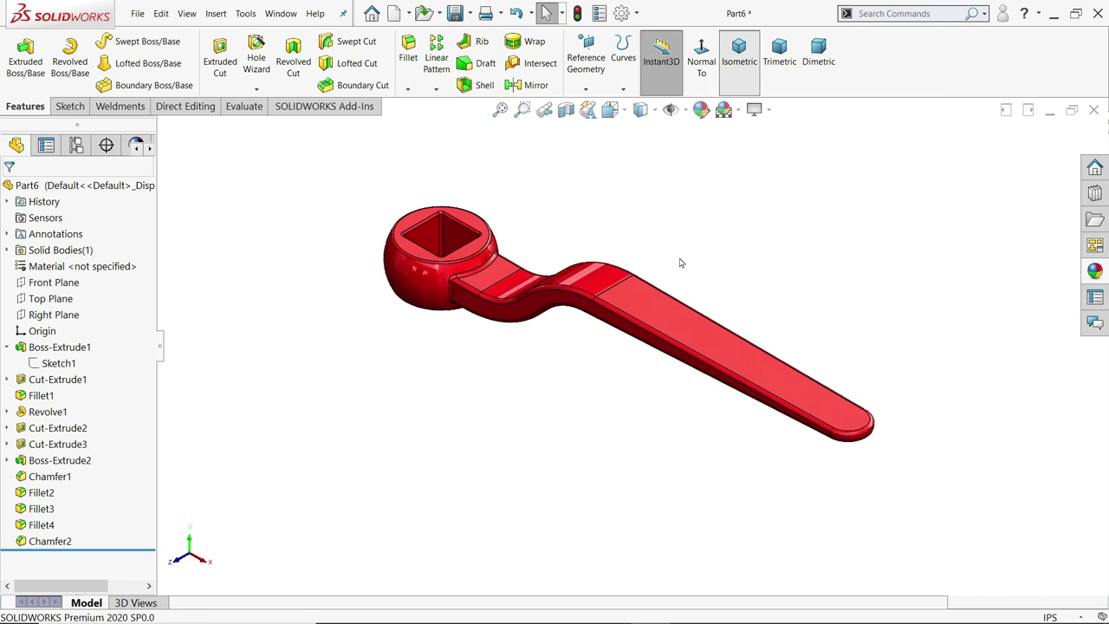
left_click(455, 13)
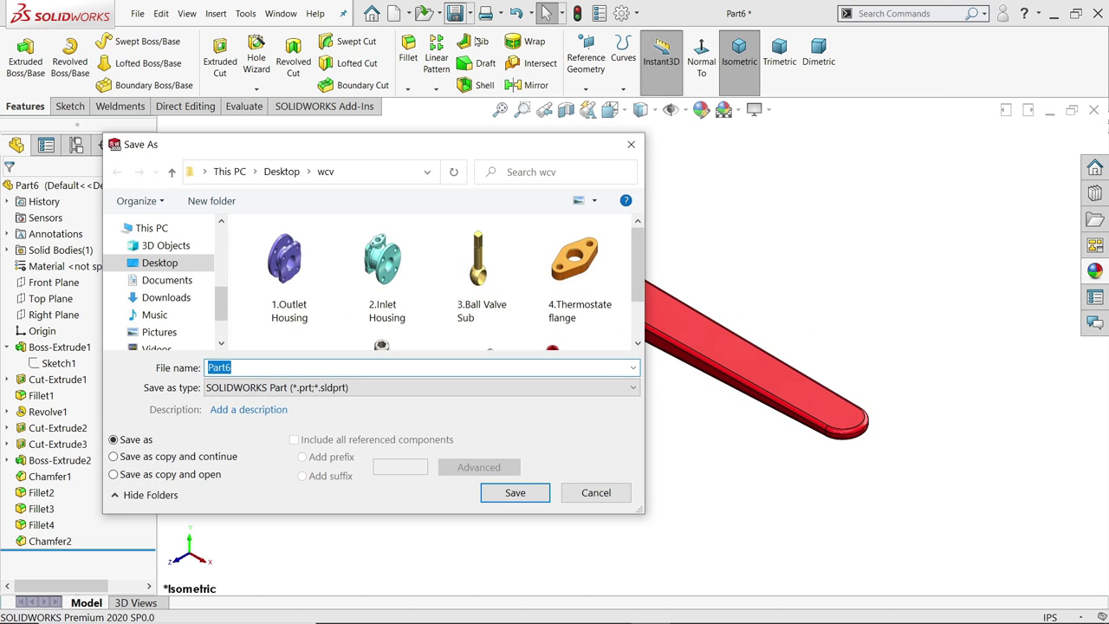
Step: Save the part as 8.Handle in the Desktop's Water Control Valve folder
left_click(211, 200)
left_click(281, 173)
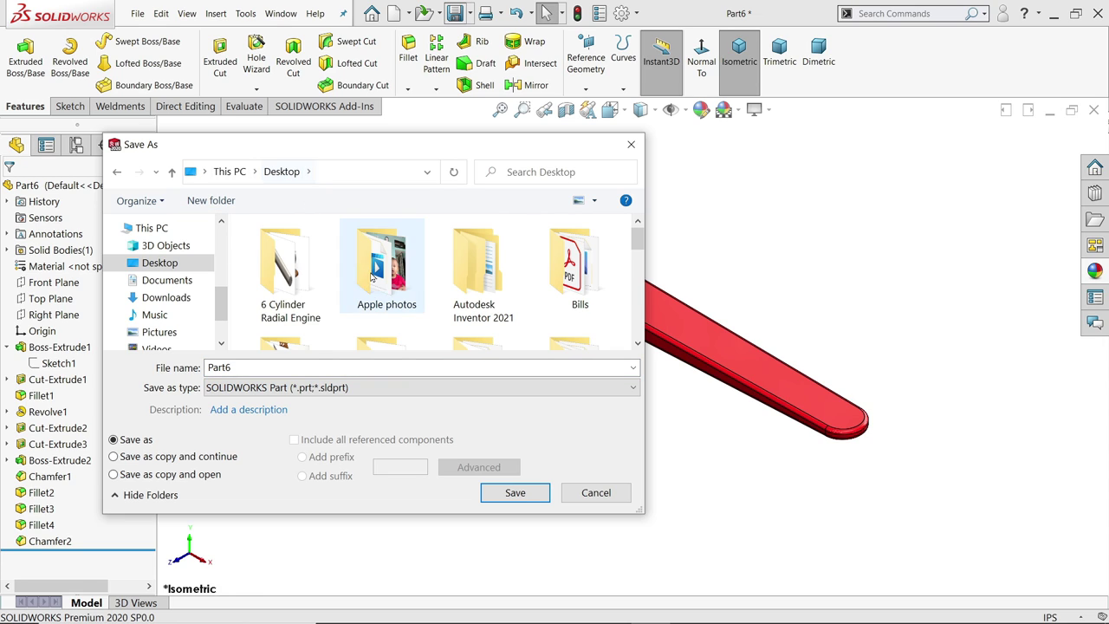
scroll(286, 295, "down", 5)
double_click(282, 295)
left_click(274, 369)
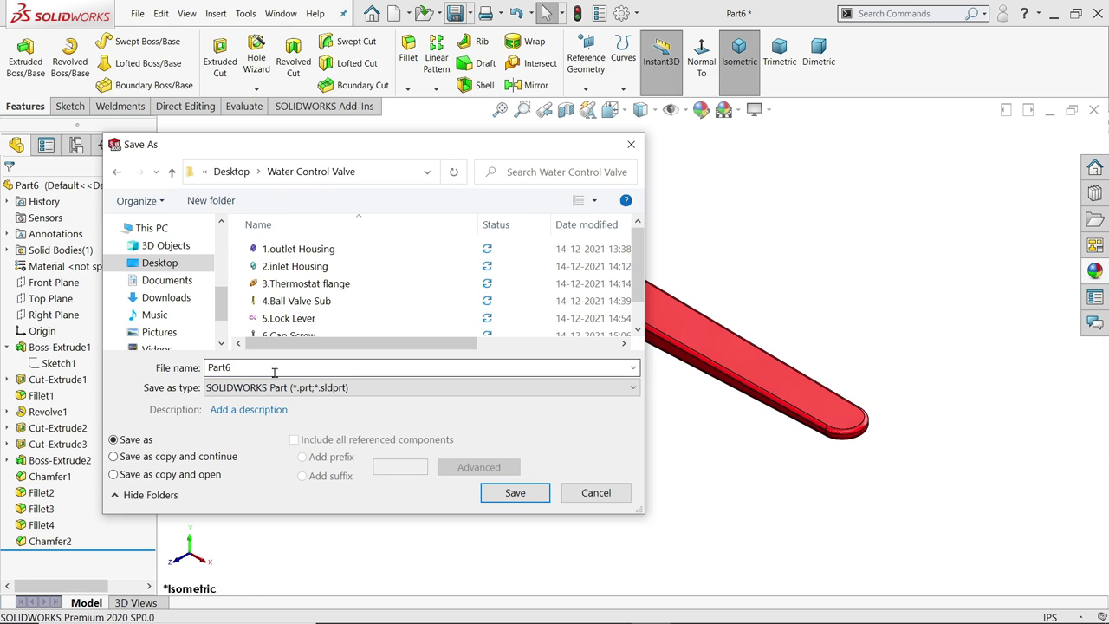
type("8")
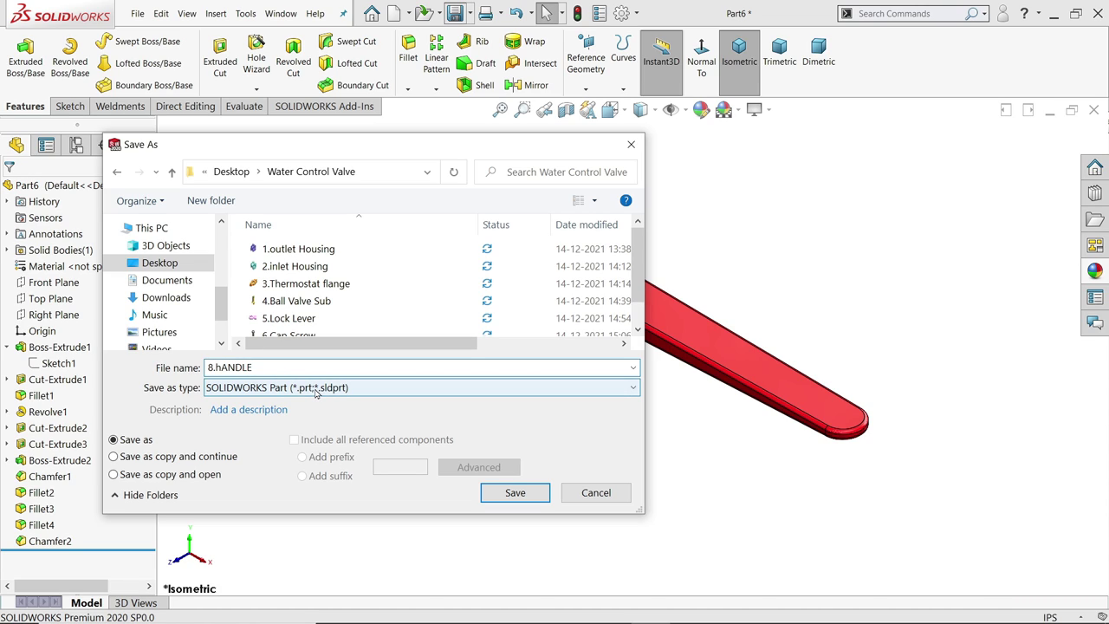
type(".hANDL")
key("BackSpace")
key("BackSpace")
key("BackSpace")
type("Ha")
key("Return")
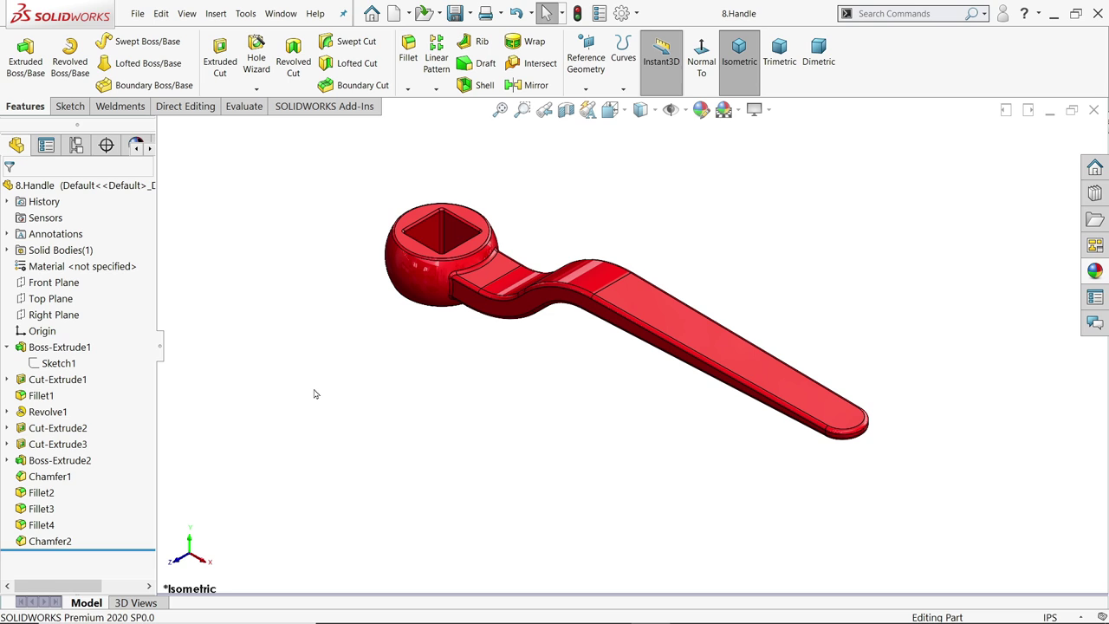
Step: Fit the handle in view, then switch to the valve reference drawing
key("f")
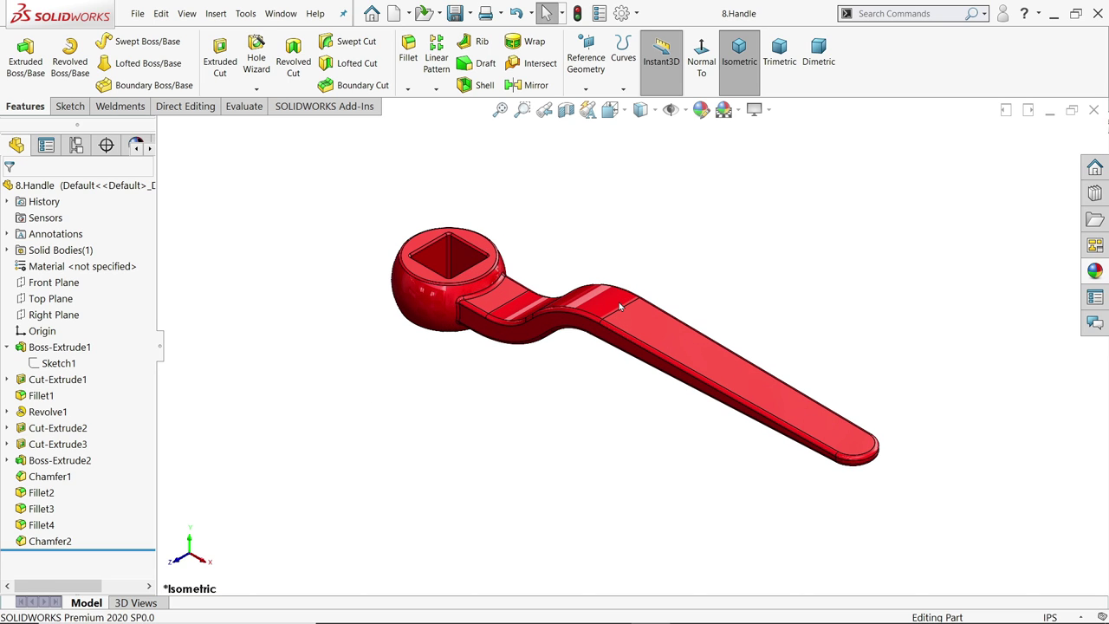
mouse_move(554, 384)
middle_mouse_down()
mouse_move(584, 194)
mouse_move(584, 330)
mouse_move(565, 389)
middle_mouse_up()
key("alt+Tab")
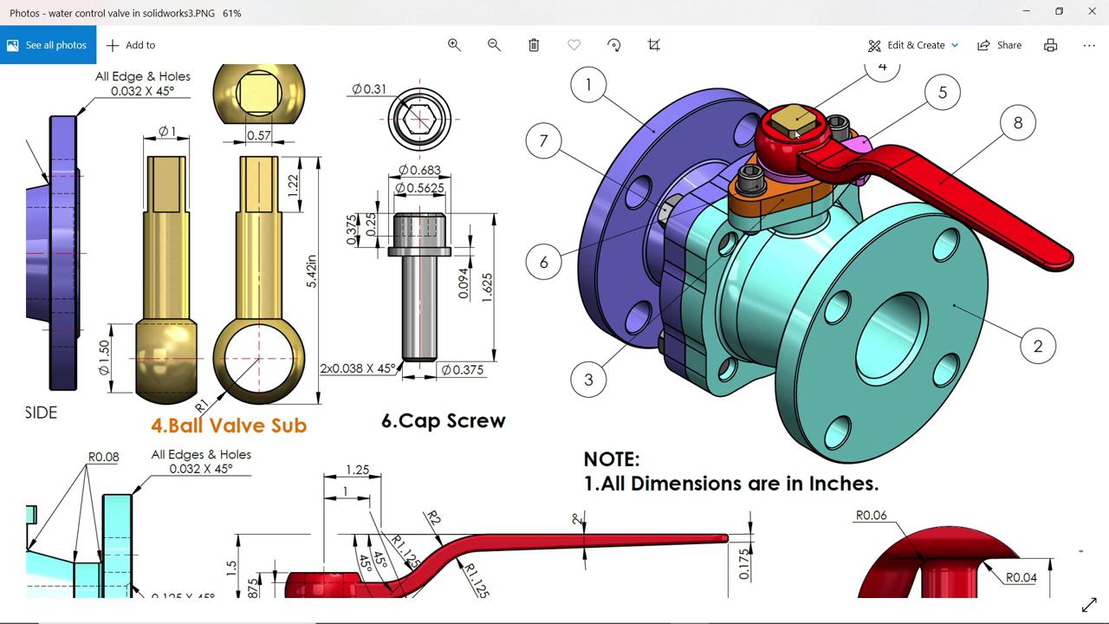
Step: Check the reference drawing, then start a new document from the Assembly template
left_click_drag(796, 133, 801, 166)
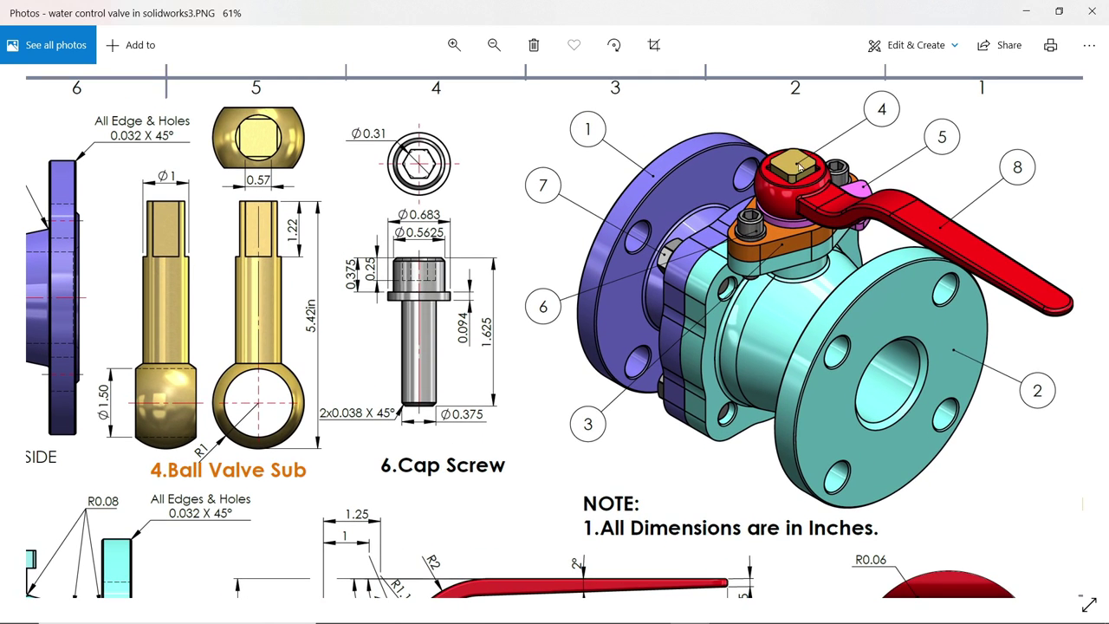
left_click_drag(816, 283, 804, 295)
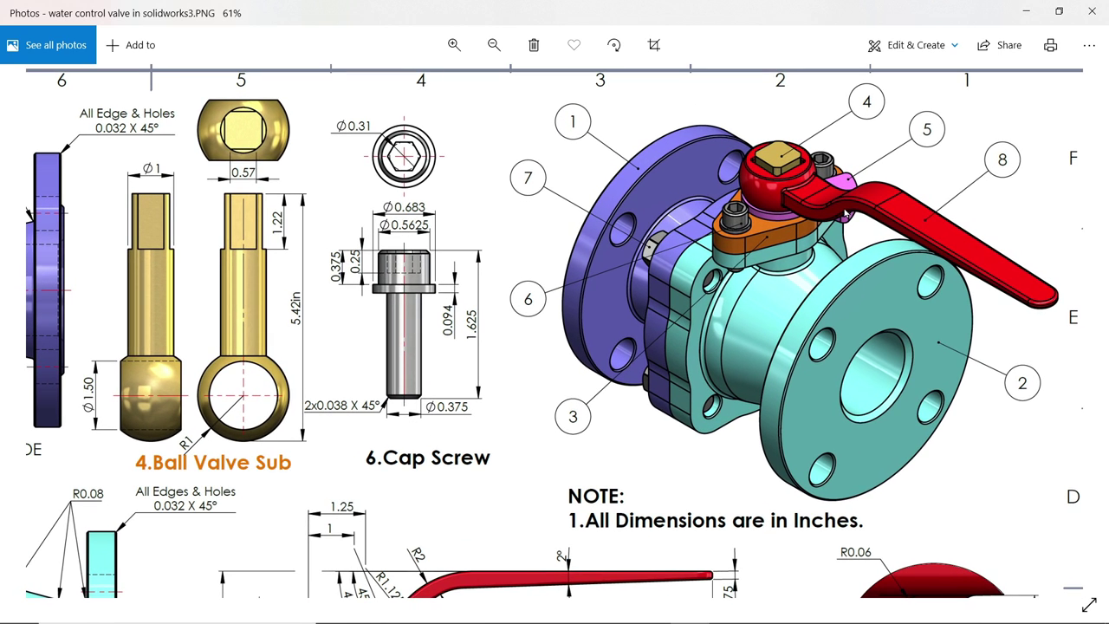
left_click(1036, 14)
left_click(137, 13)
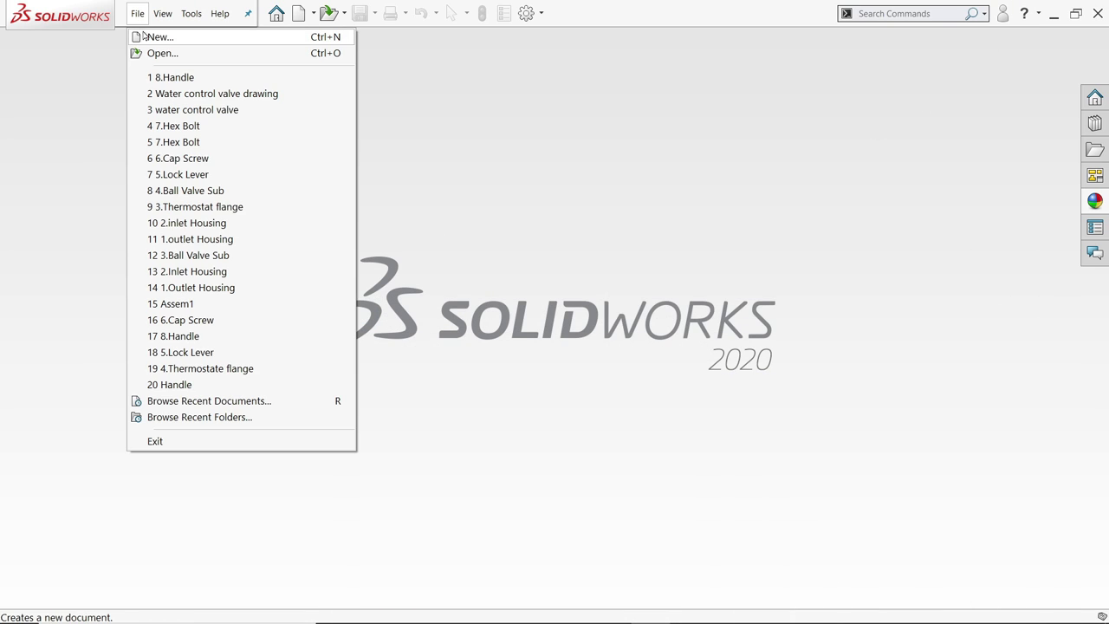
left_click(143, 36)
left_click(289, 241)
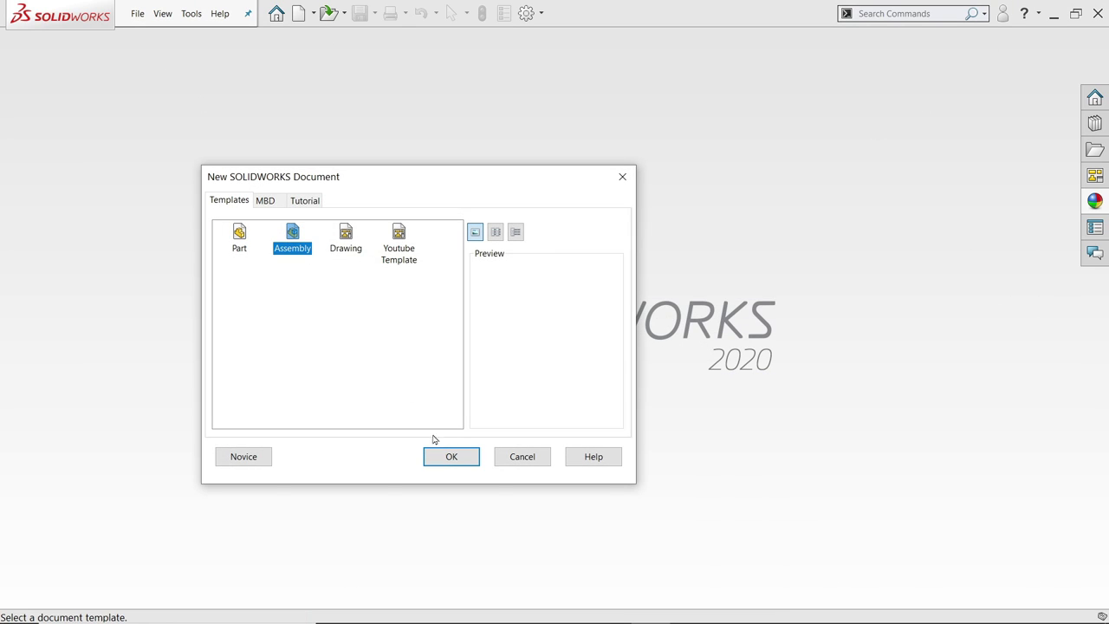
left_click(448, 456)
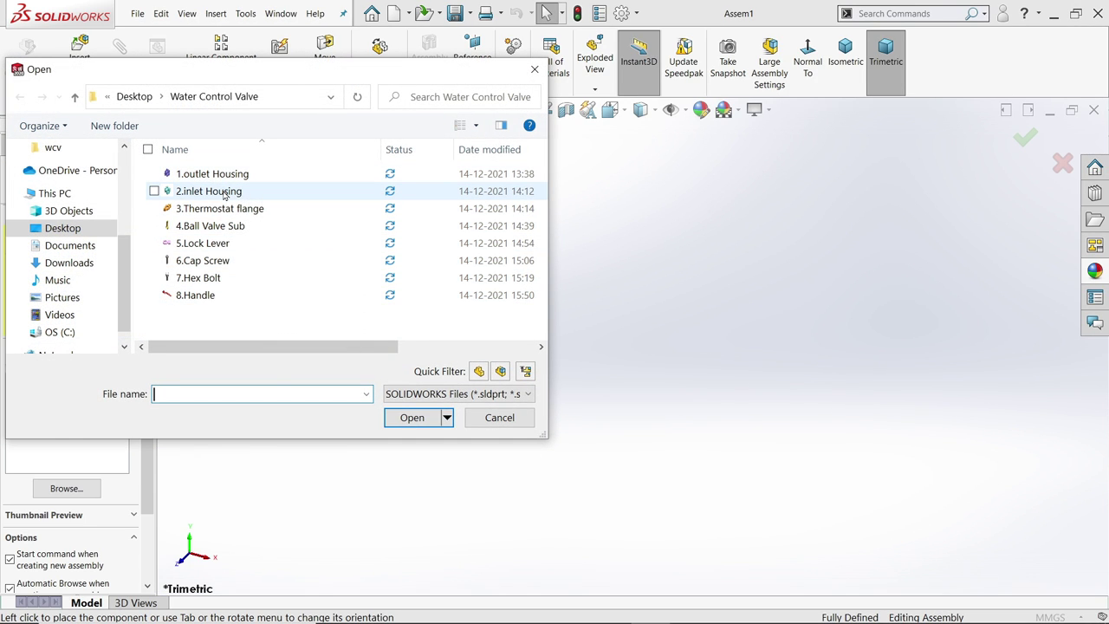
Step: Place the 2.inlet Housing at the assembly origin with origins shown
left_click(225, 193)
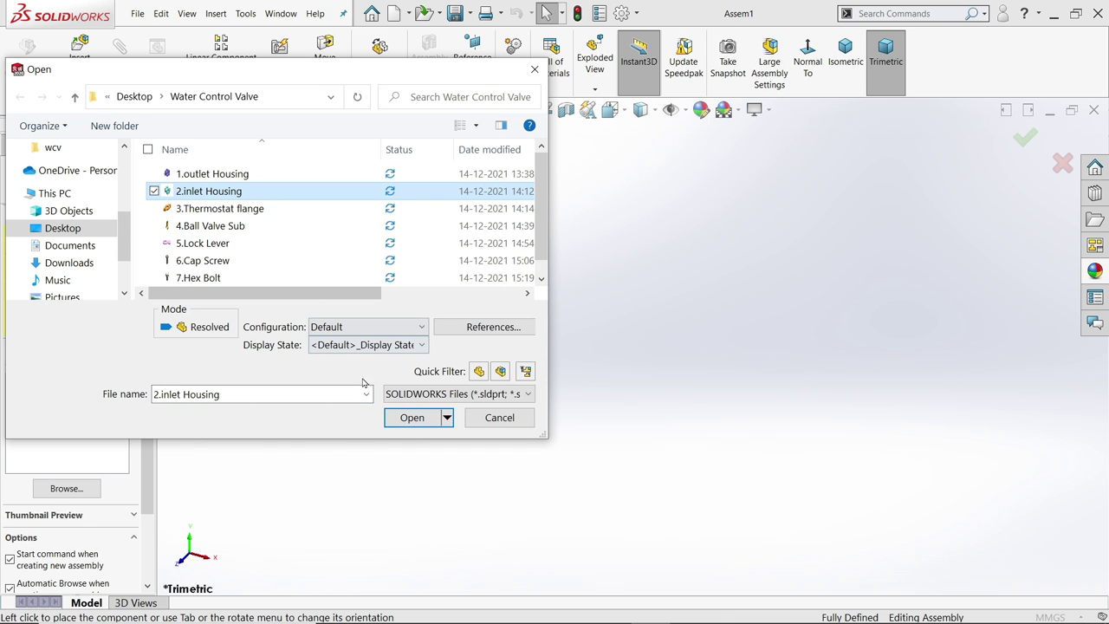
left_click(412, 417)
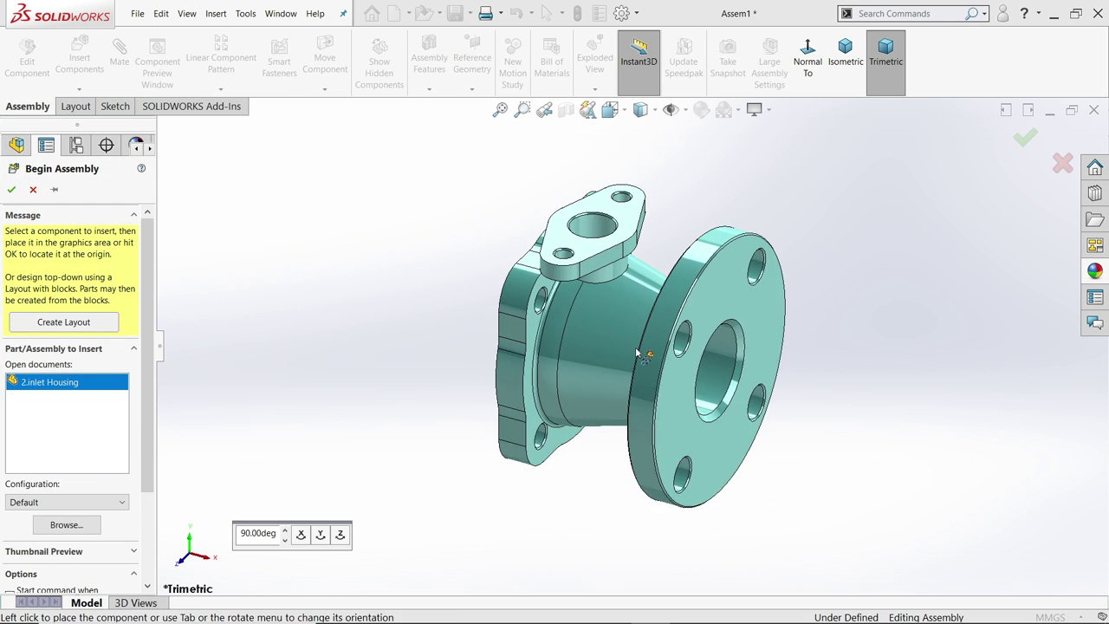
left_click(690, 111)
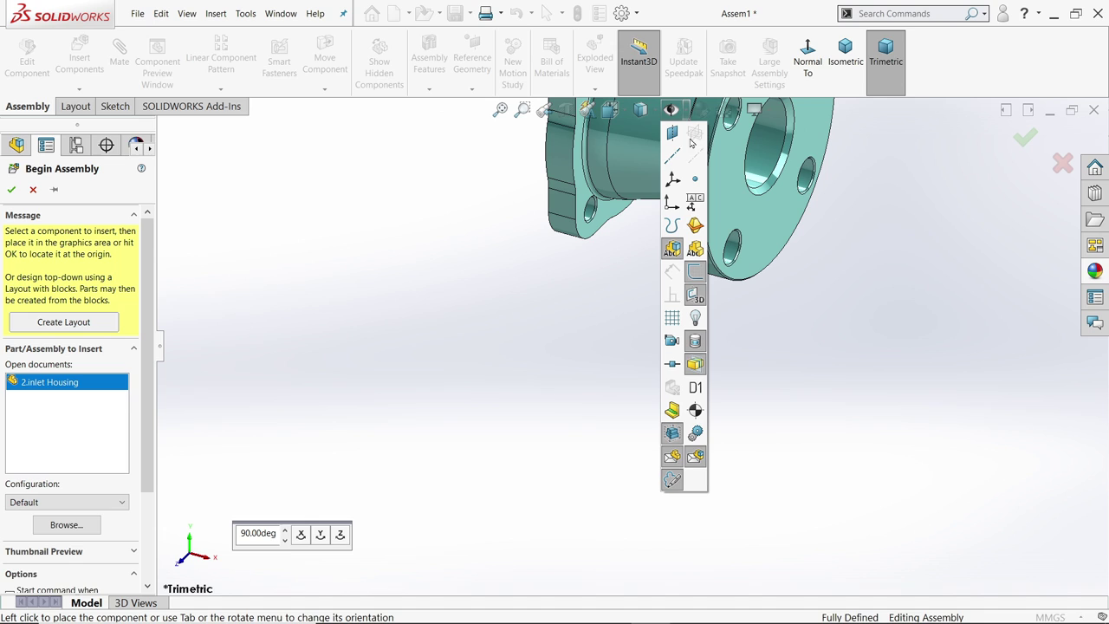
left_click(671, 206)
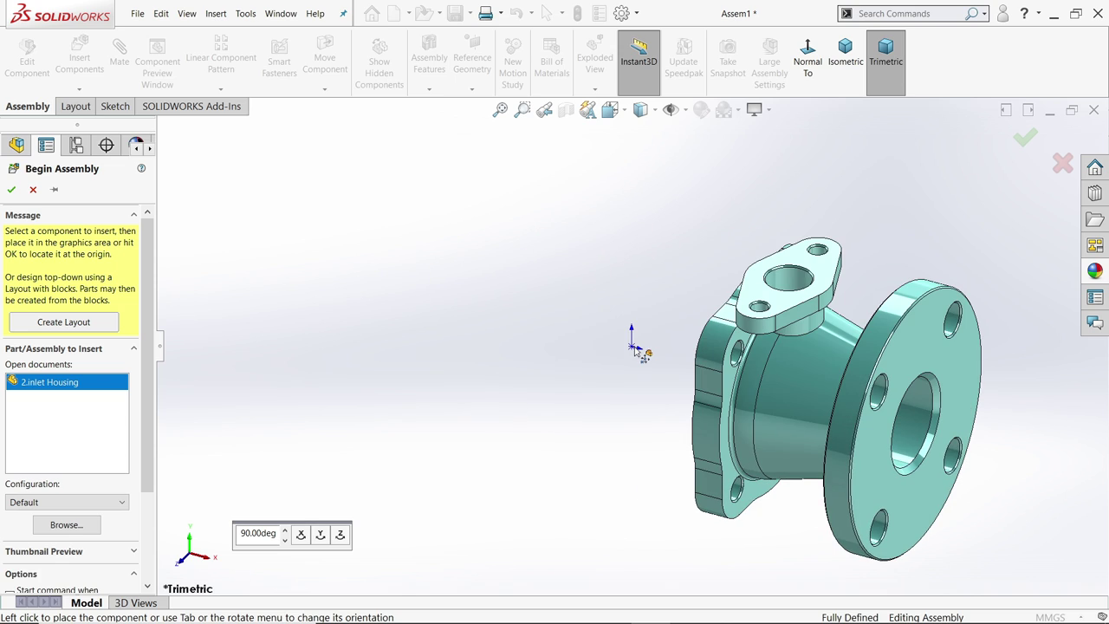
left_click(637, 348)
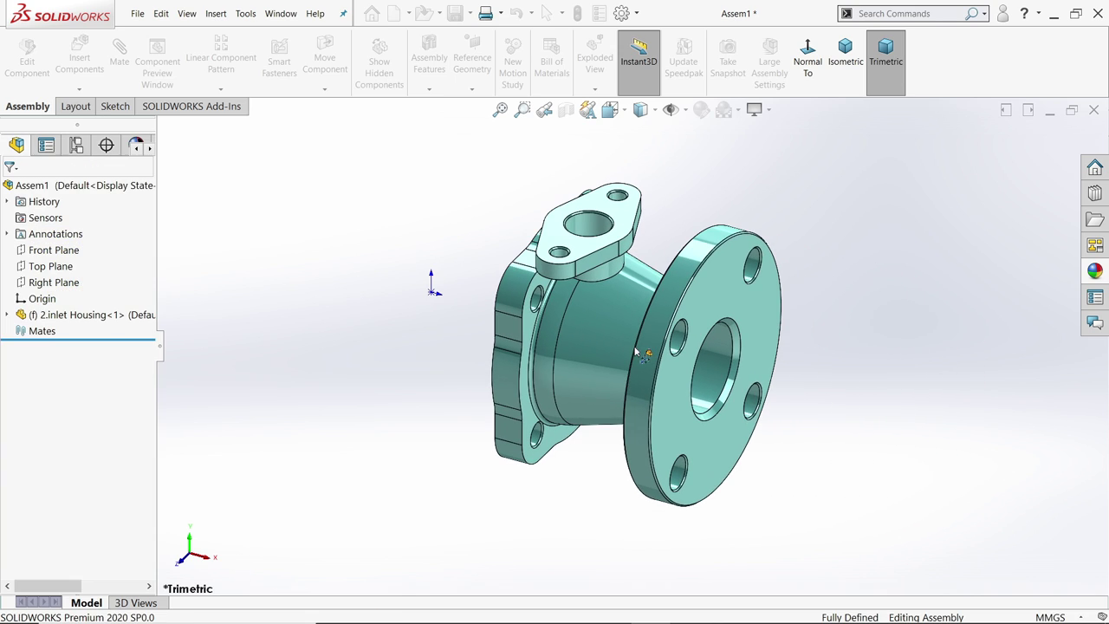
Step: Apply the Plain White scene to the graphics area
left_click(673, 111)
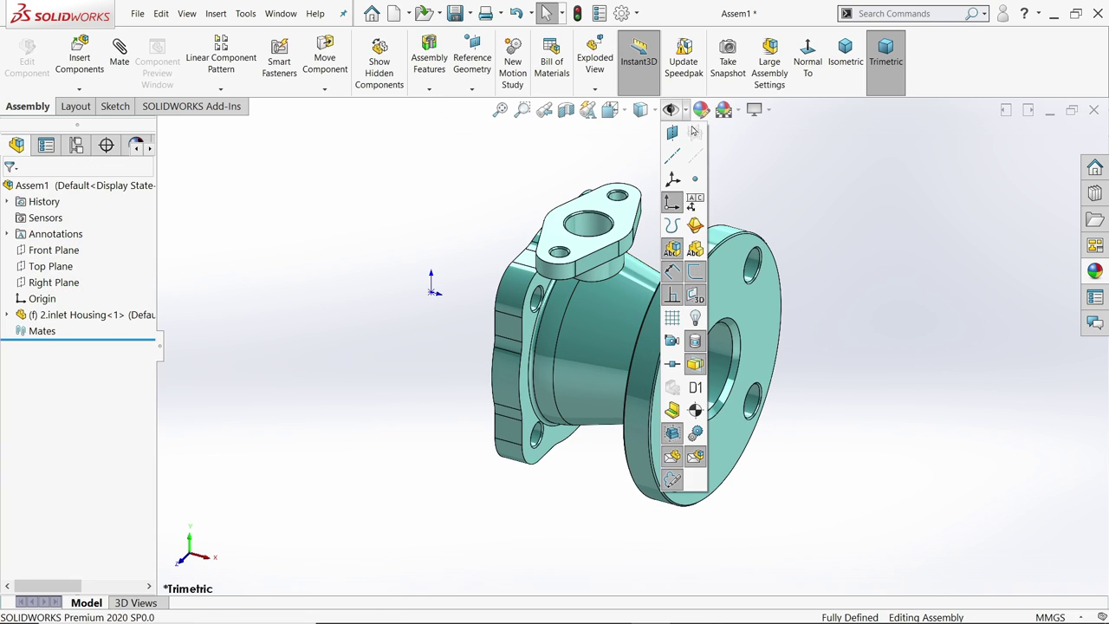
left_click(740, 111)
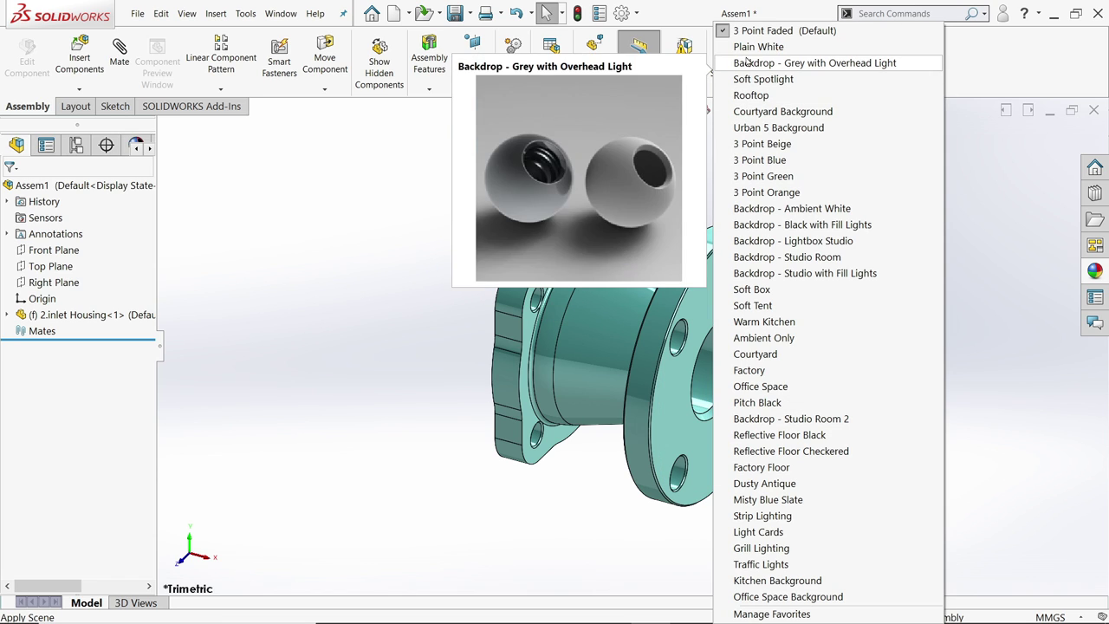
left_click(747, 48)
right_click(726, 276)
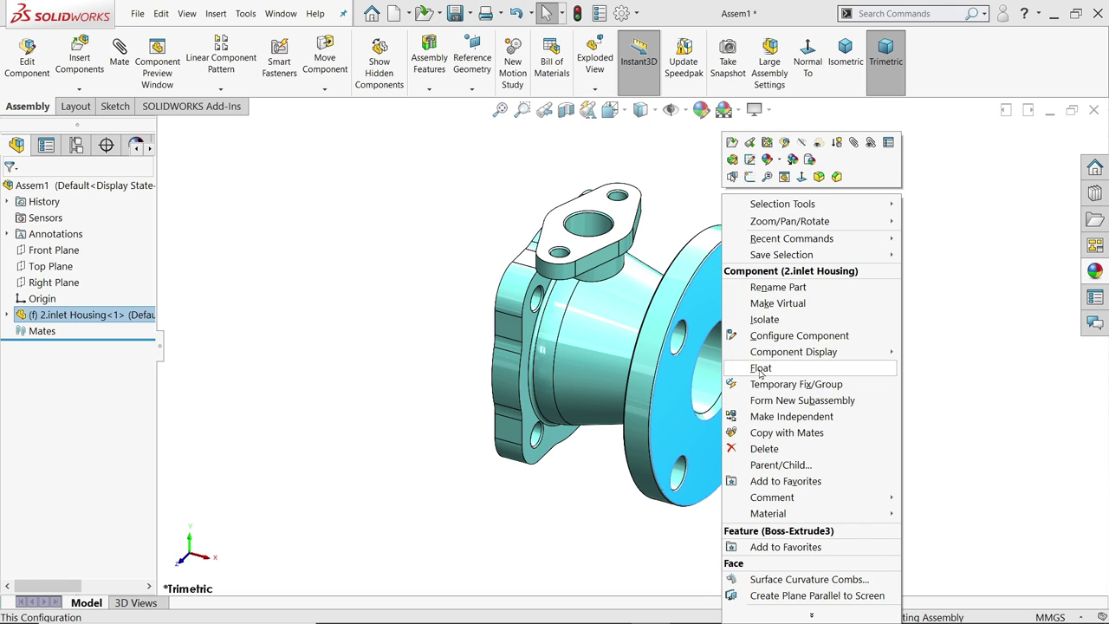
key("Escape")
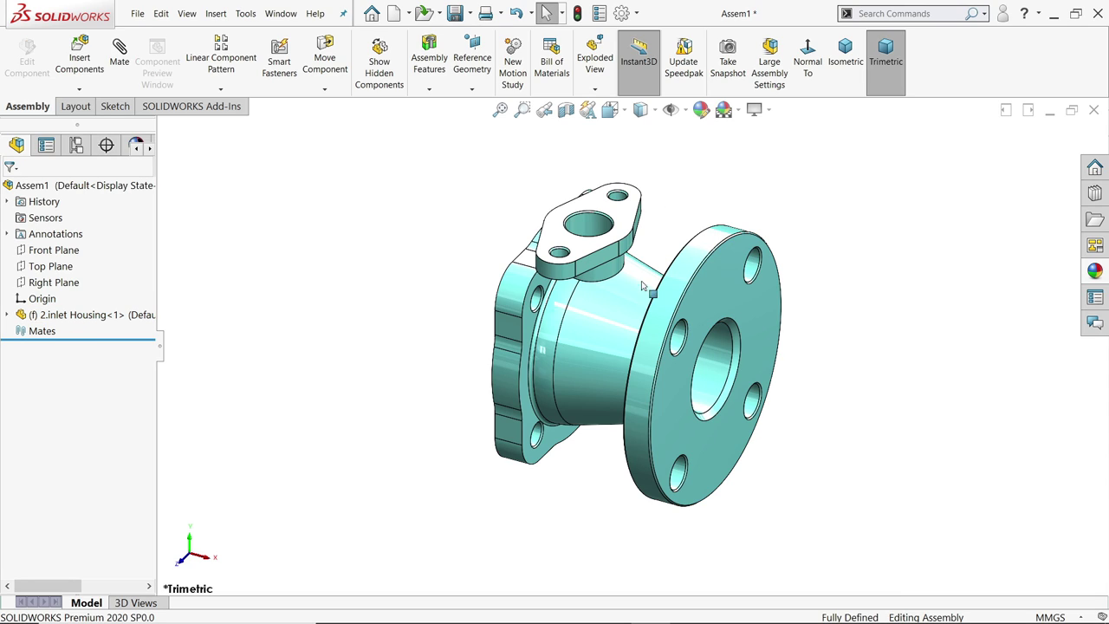
Step: Insert the 1.outlet Housing beside the inlet housing, browsing parts as large thumbnails
left_click(79, 52)
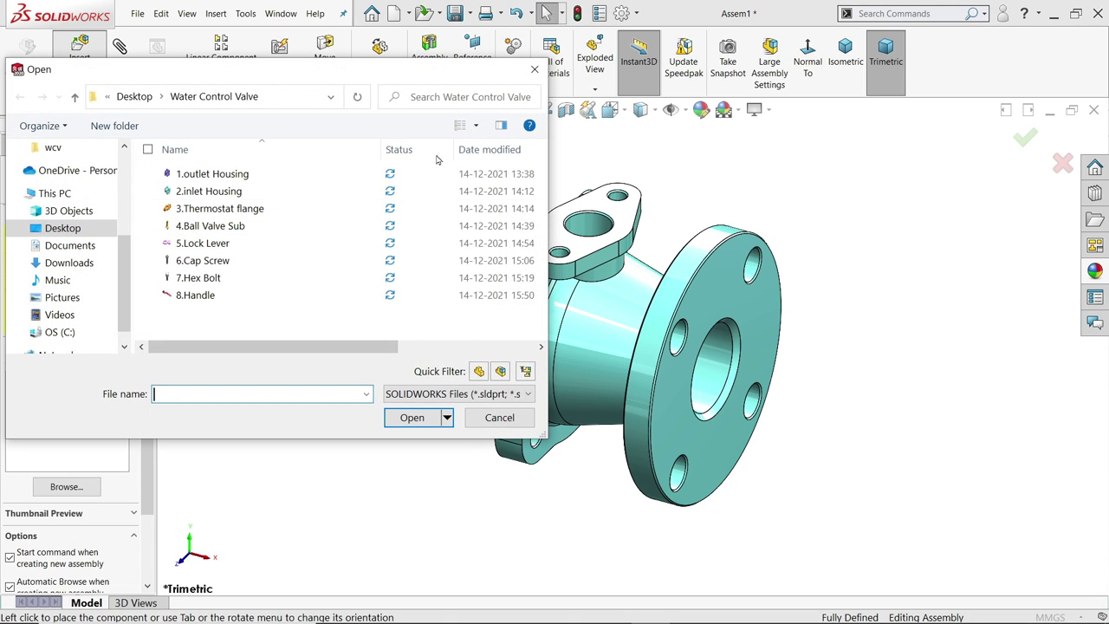
left_click(476, 127)
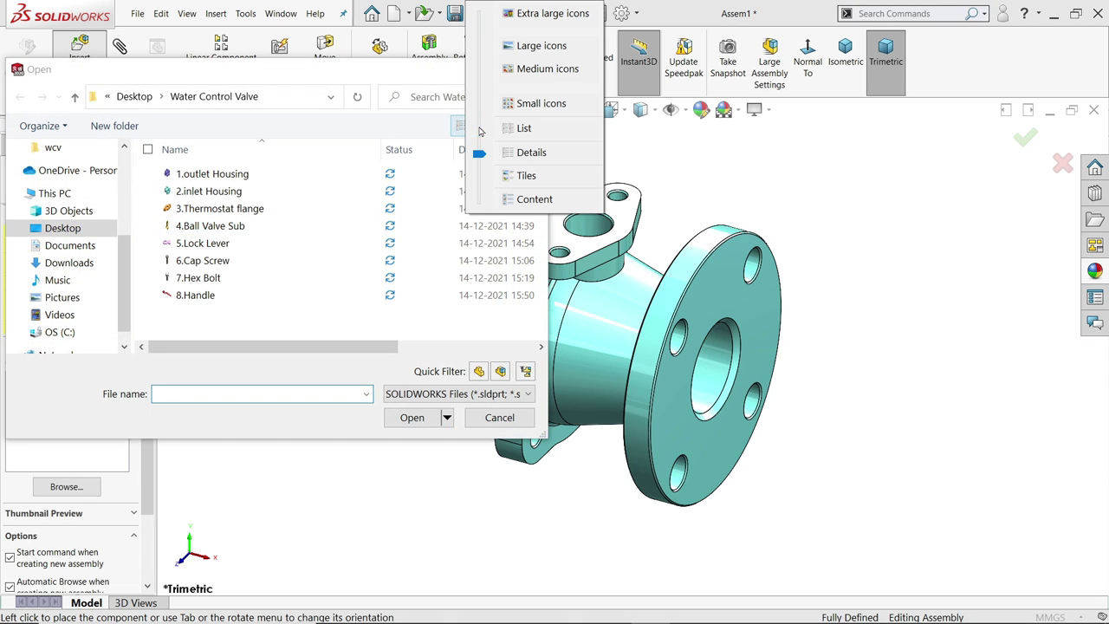
left_click(523, 49)
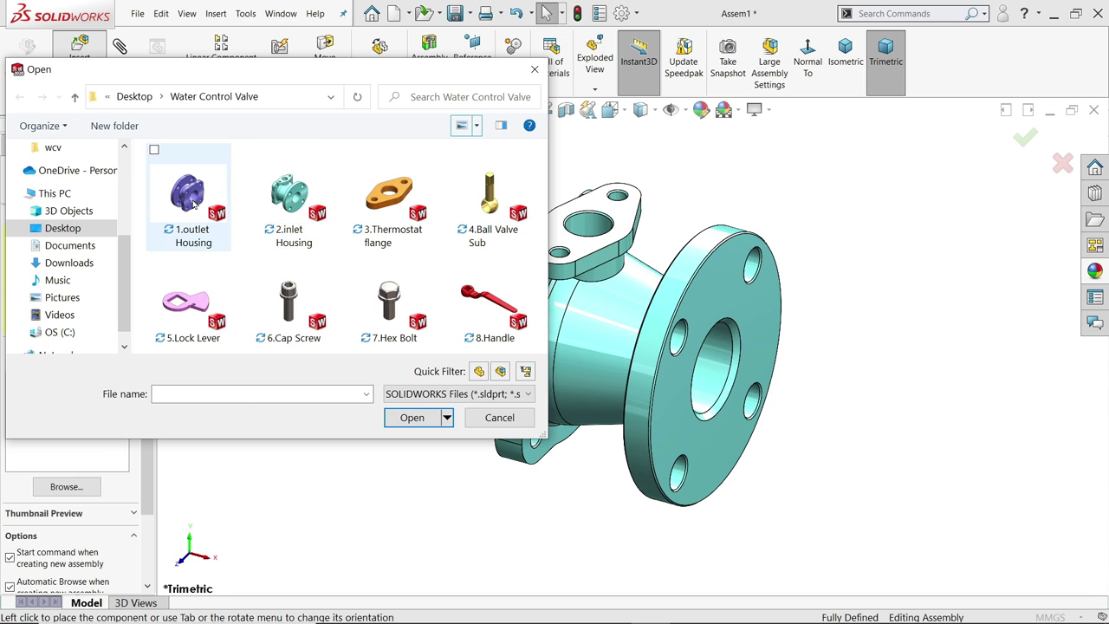
left_click(216, 232)
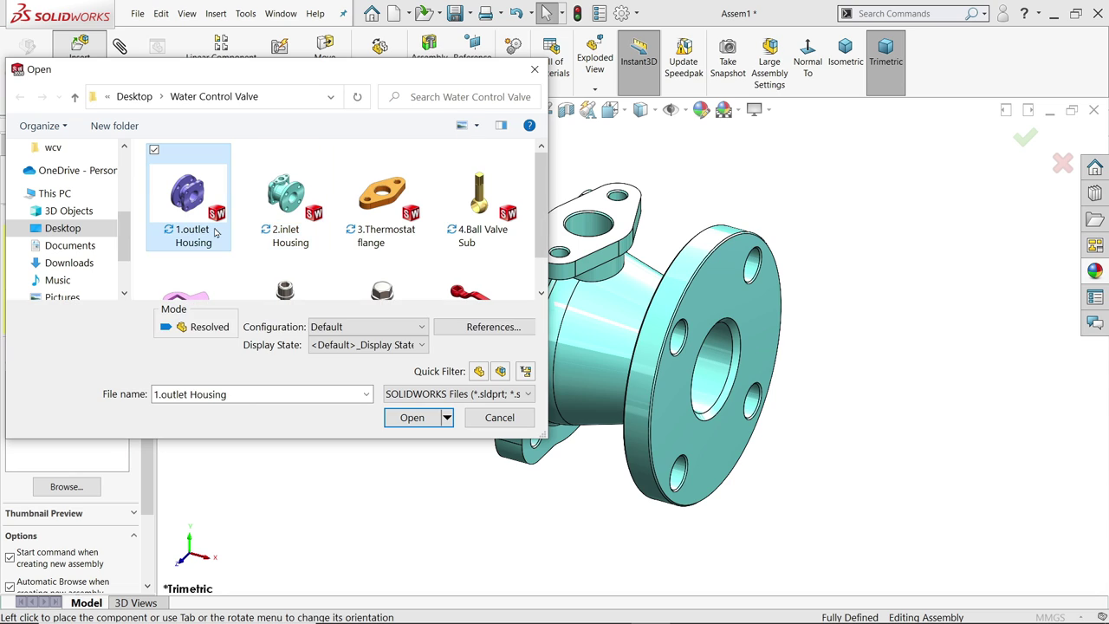
left_click(417, 421)
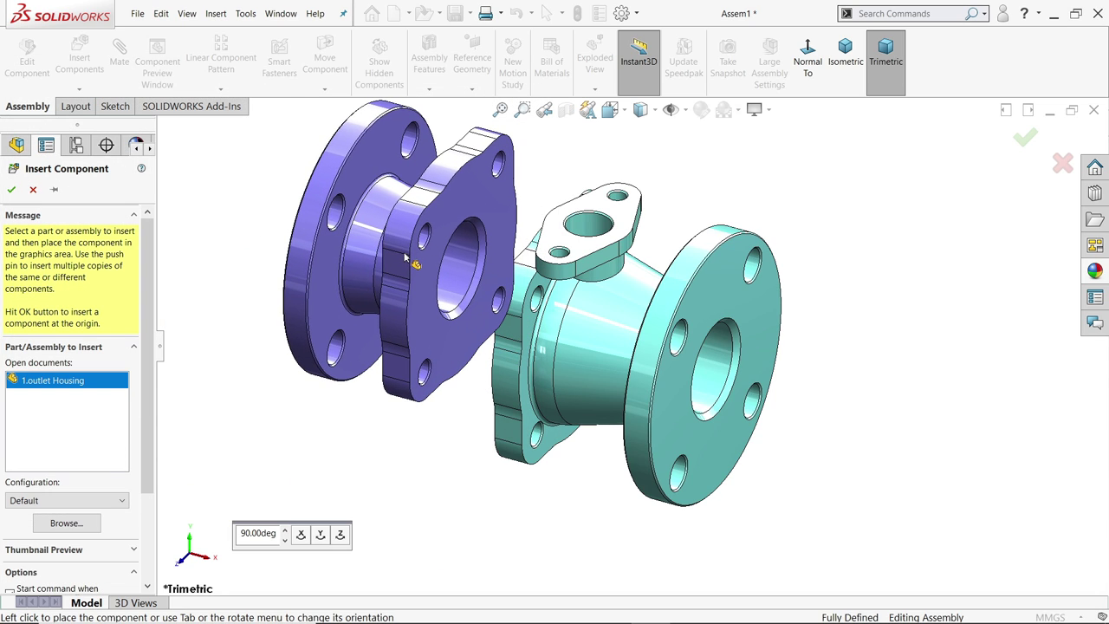
left_click(404, 256)
mouse_move(504, 368)
middle_mouse_down()
mouse_move(538, 368)
mouse_move(505, 364)
middle_mouse_up()
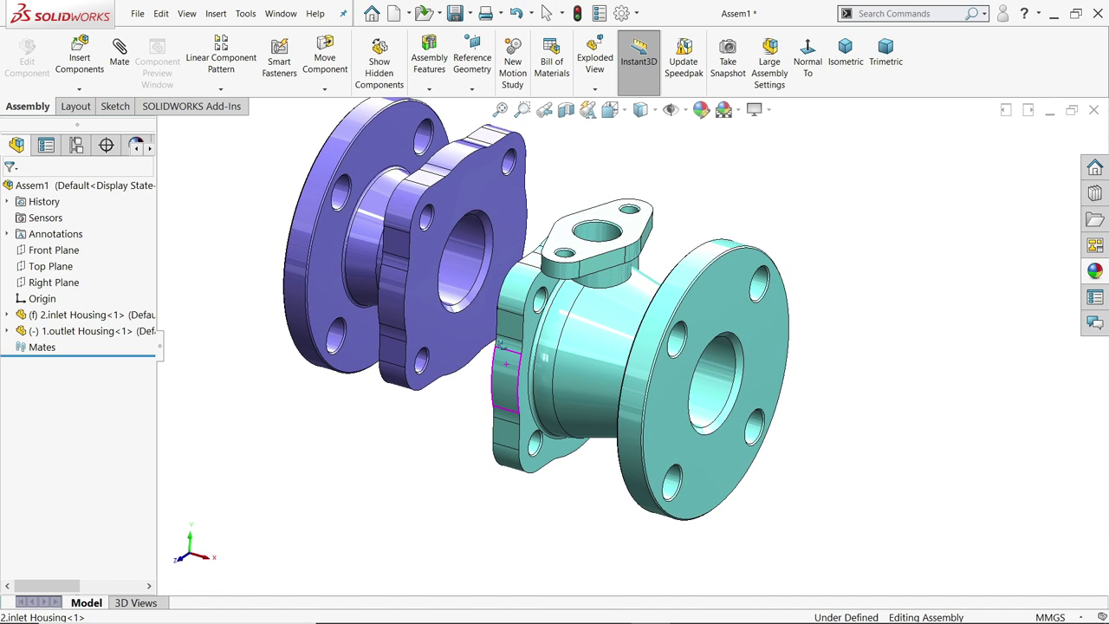
Step: Mate the two housing bores concentric
left_click(119, 57)
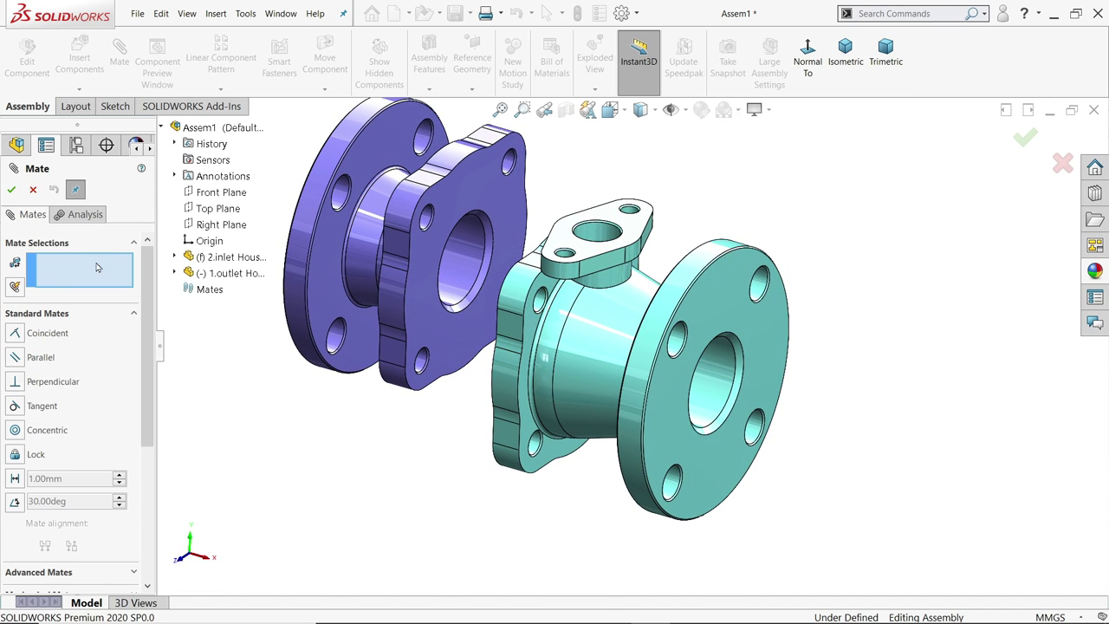
left_click(458, 276)
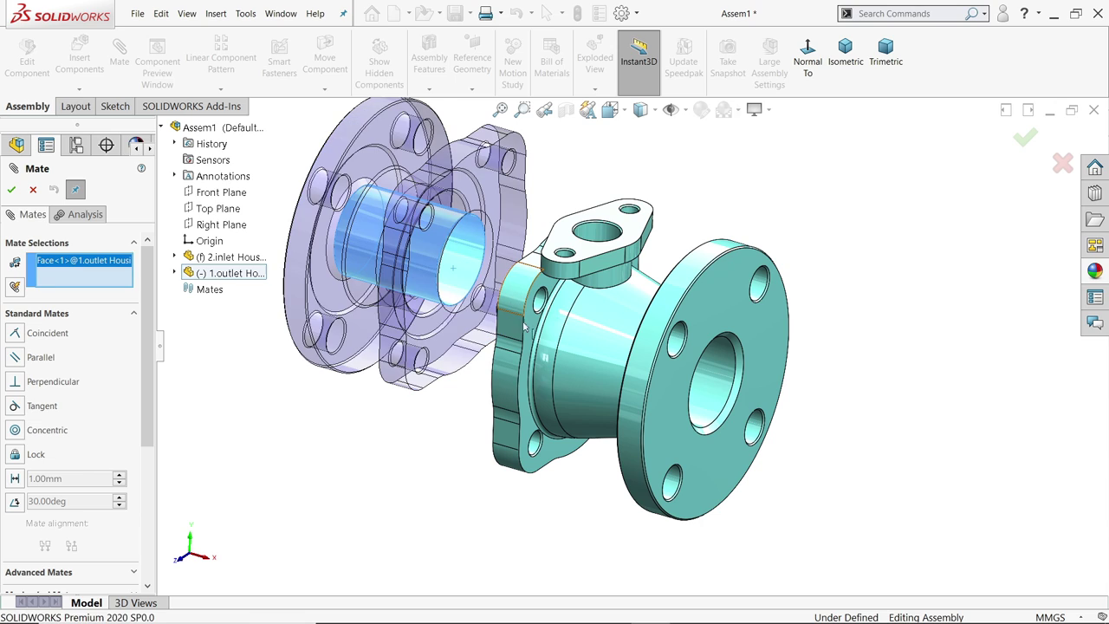
left_click(715, 388)
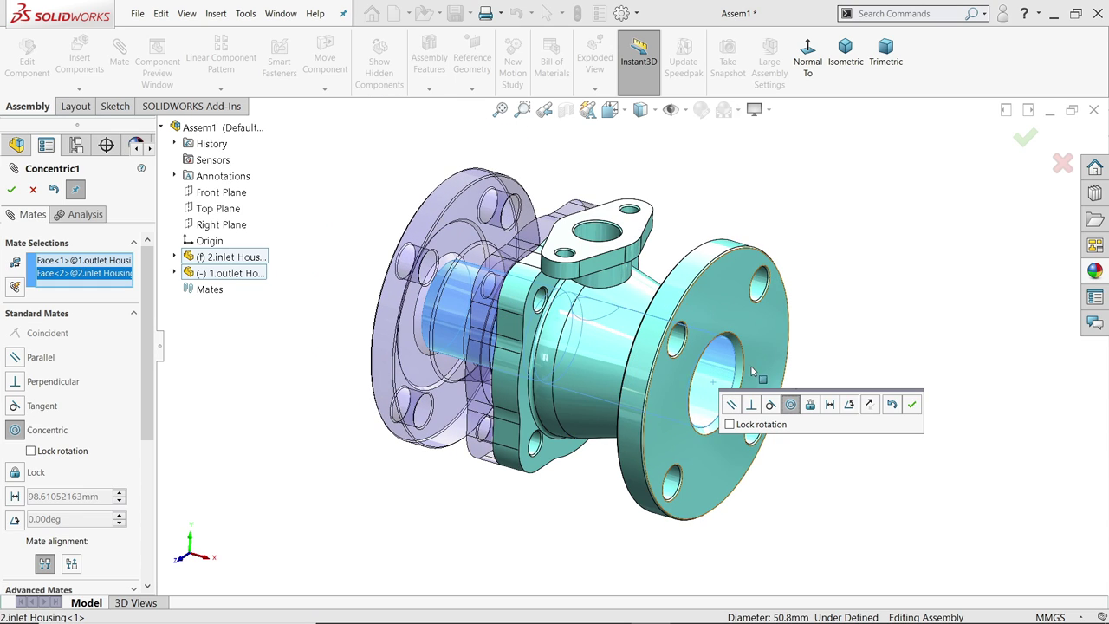
left_click(914, 406)
left_click_drag(484, 331, 478, 349)
scroll(478, 348, "down", 5)
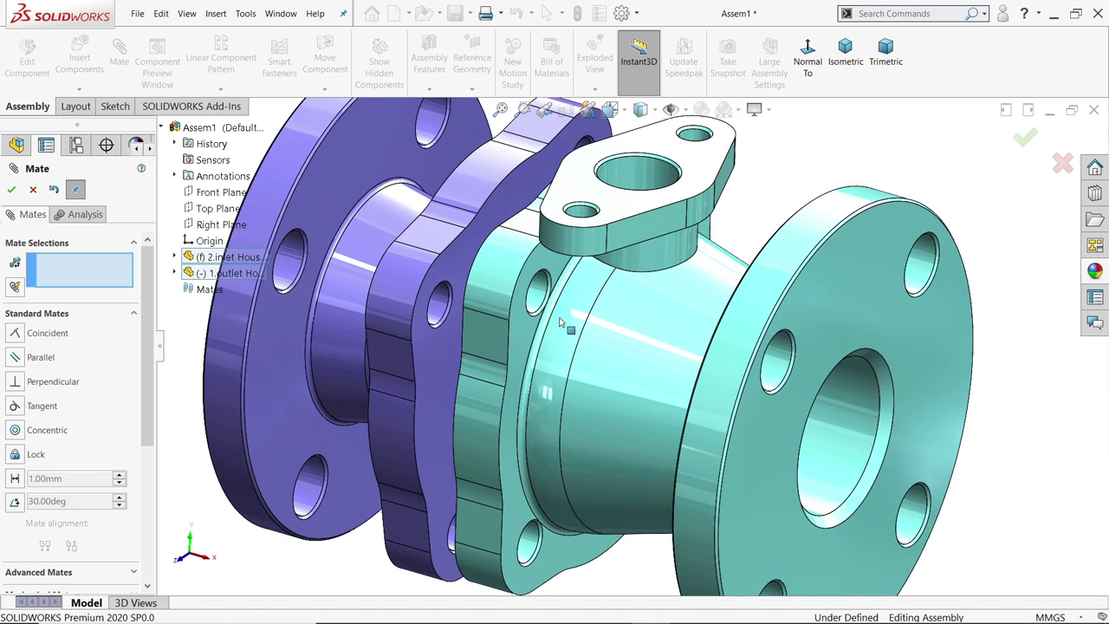
Step: Make a bolt hole on each housing concentric to fix their rotation
left_click(399, 304)
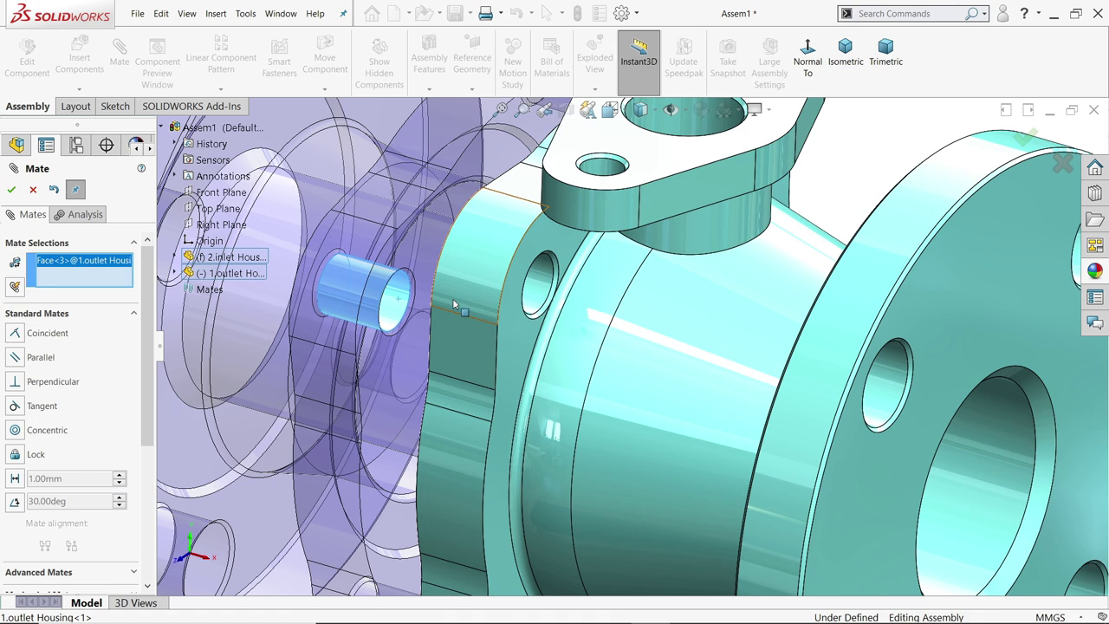
left_click(537, 291)
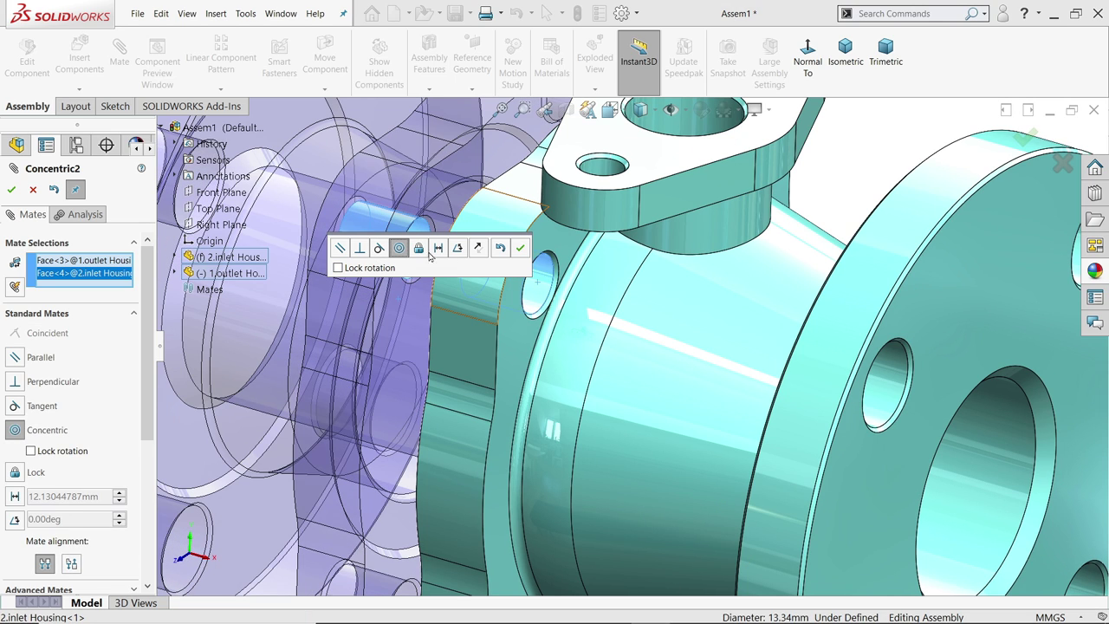
left_click(521, 249)
key("f")
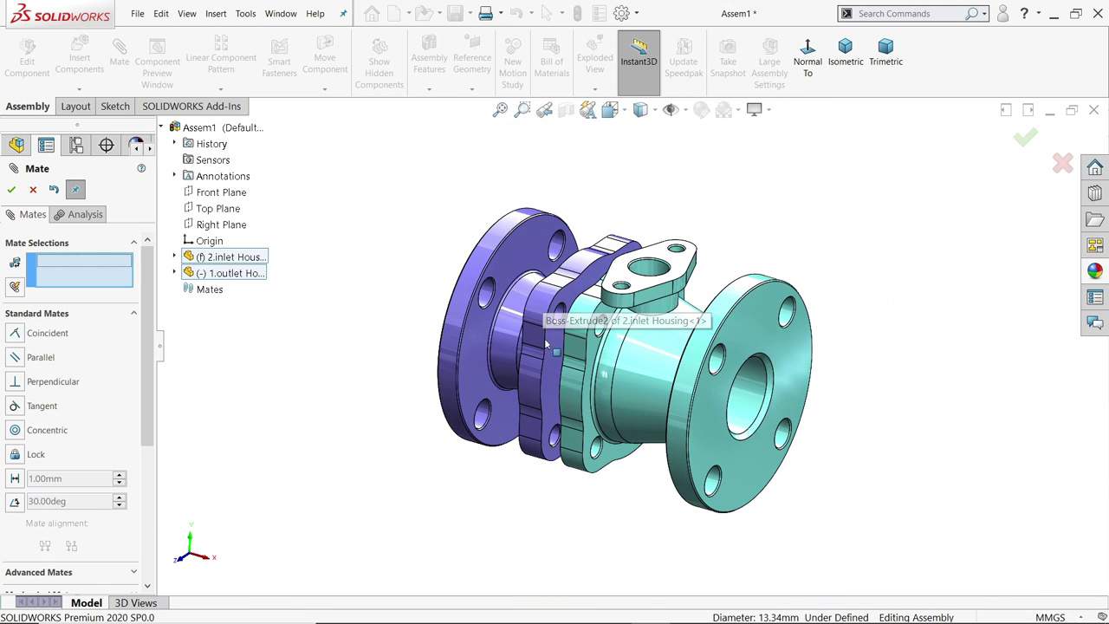
Step: Mate the housings' flange faces coincident and check the fit
left_click_drag(534, 346, 450, 325)
left_click(520, 294)
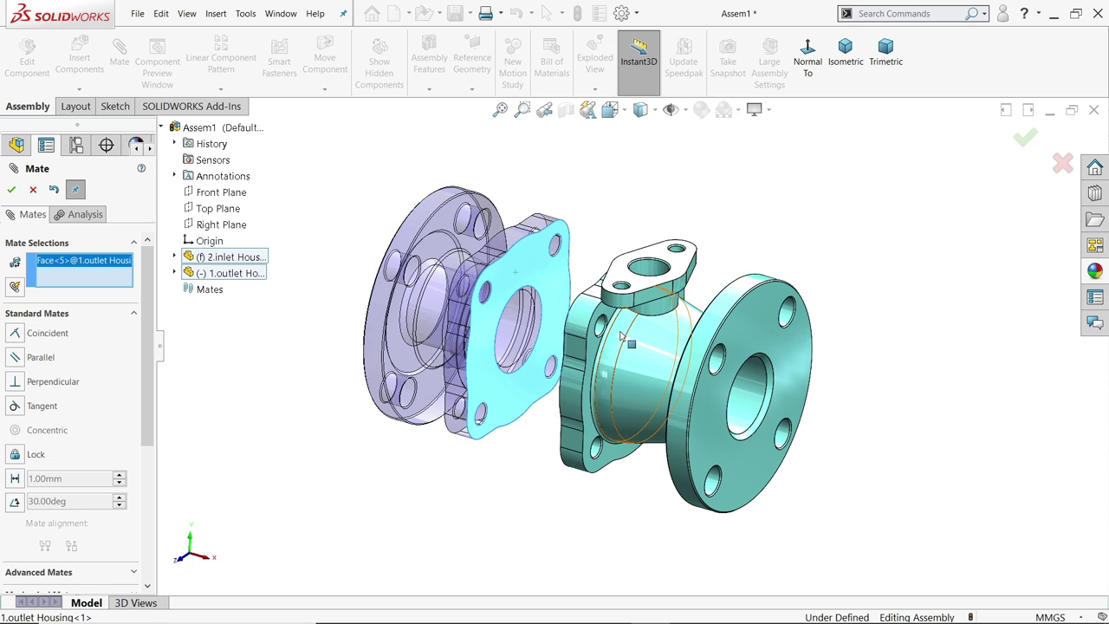
middle_click_drag(520, 295, 682, 349)
left_click(642, 307)
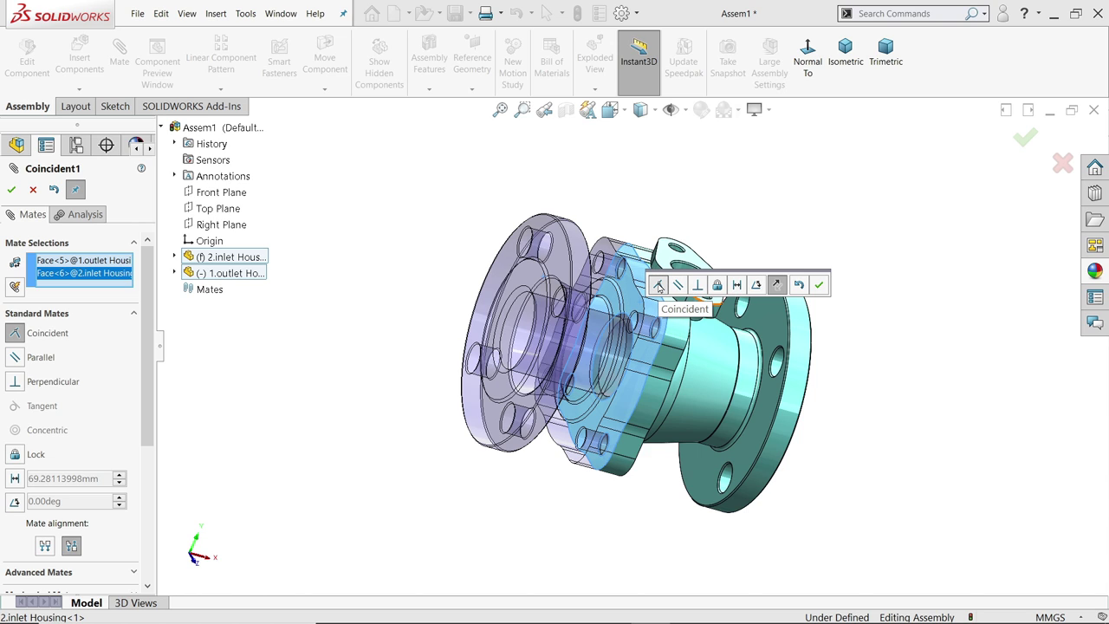
left_click(819, 284)
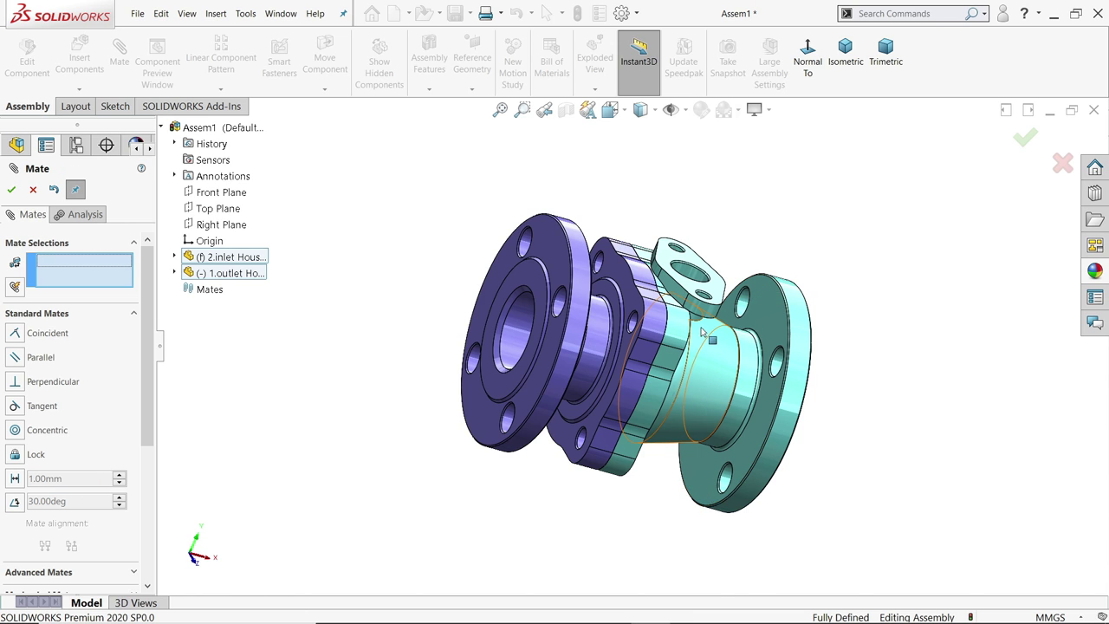
scroll(641, 381, "down", 4)
middle_click_drag(601, 364, 611, 368)
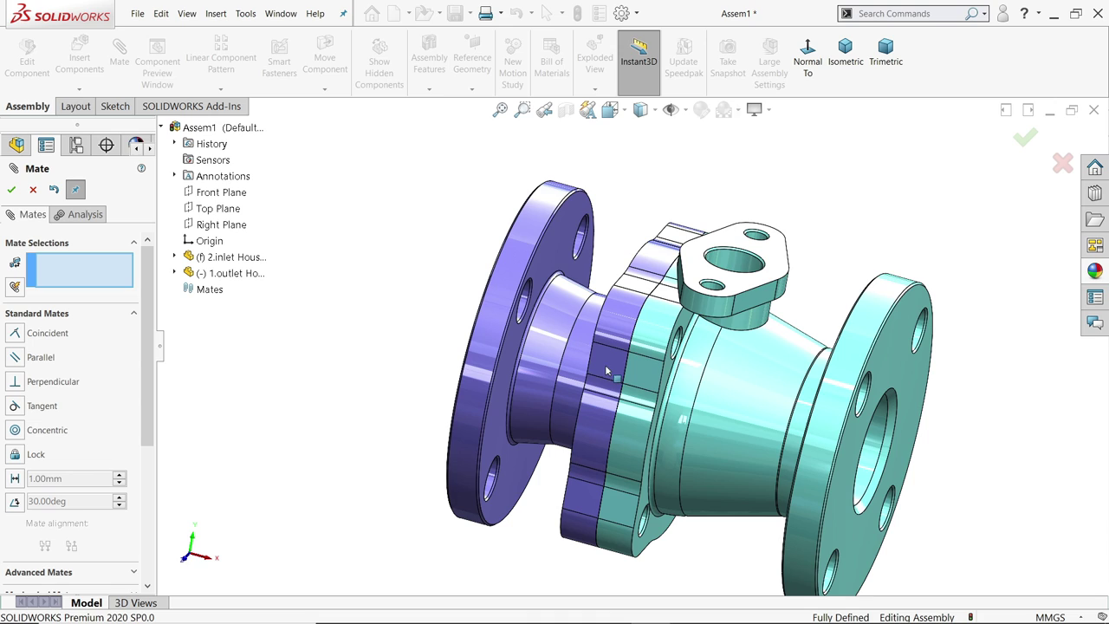
Step: Insert the 7.Hex Bolt beside the valve
left_click(33, 190)
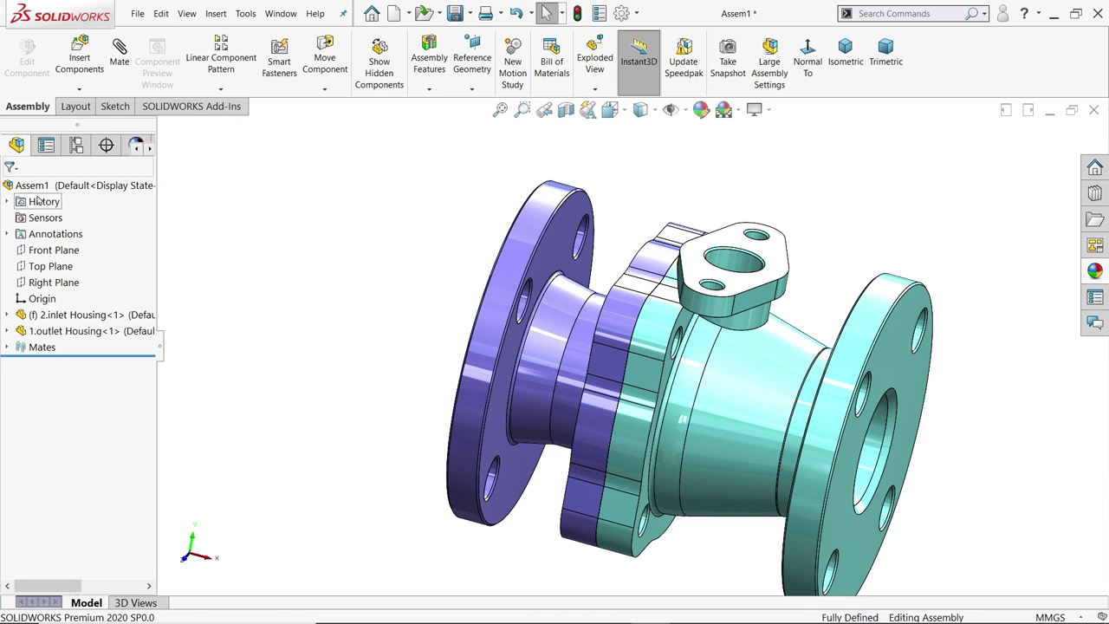
left_click(91, 63)
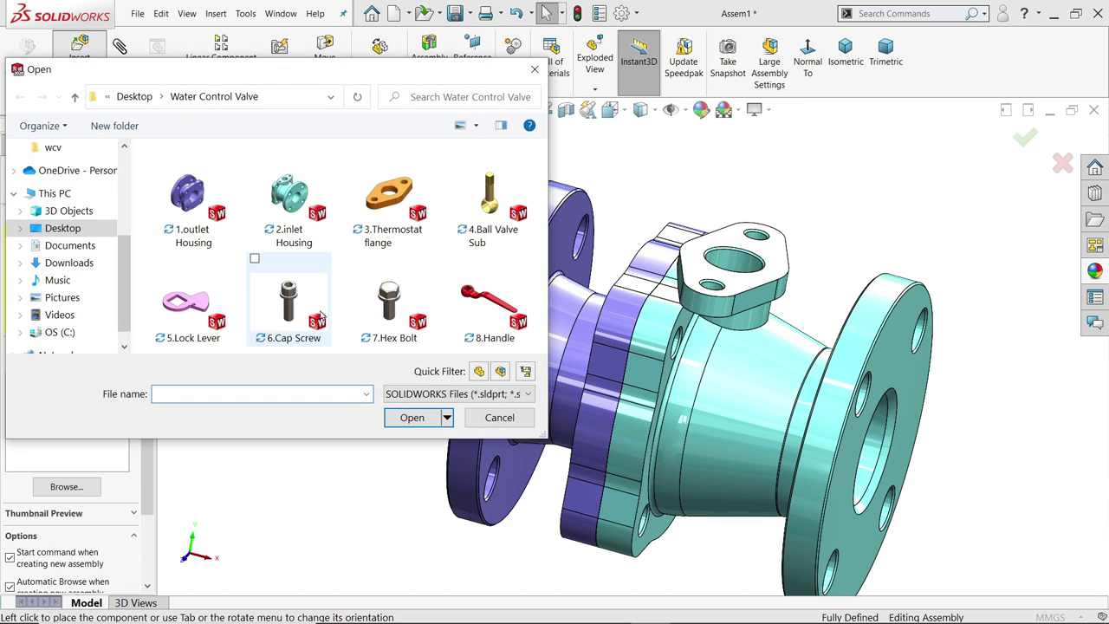
left_click(388, 293)
left_click(412, 418)
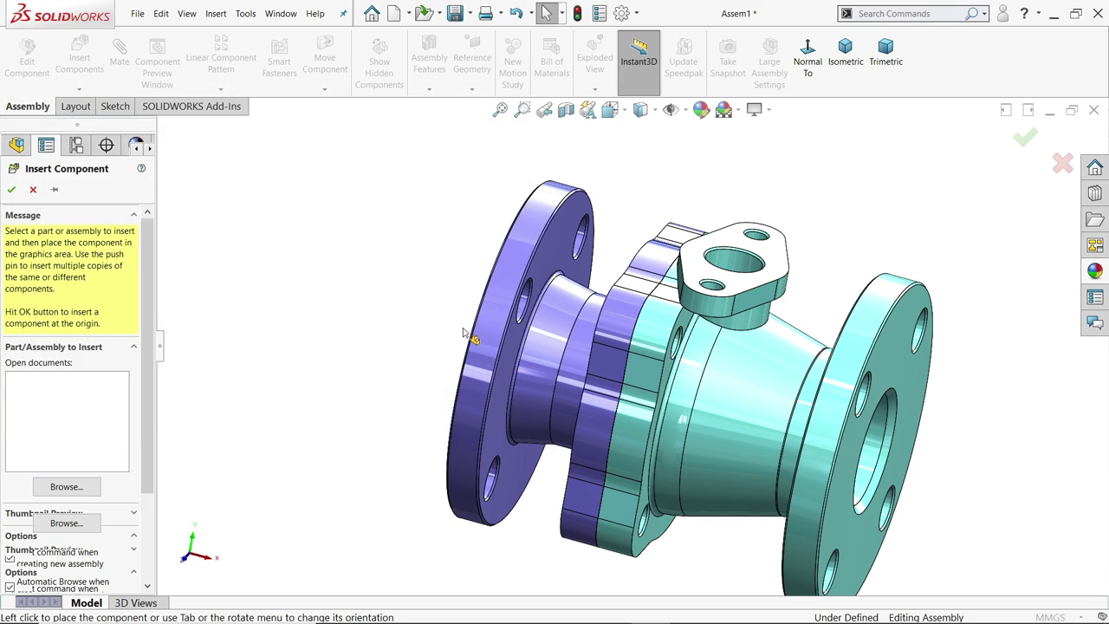
left_click(449, 260)
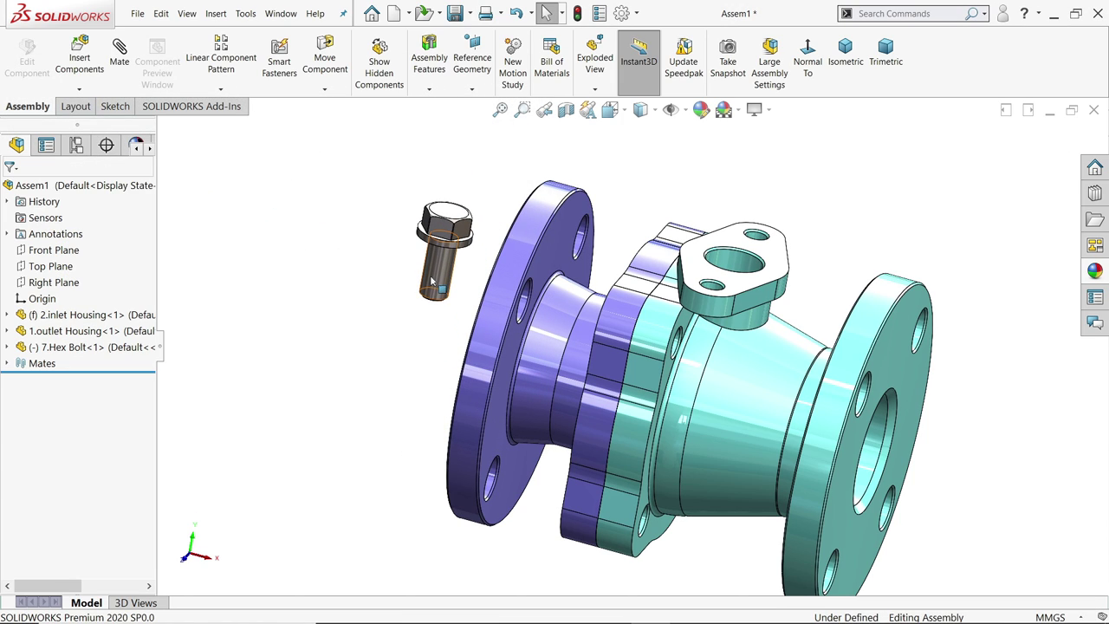
left_click_drag(431, 280, 439, 261)
Step: Rotate the hex bolt to lie alongside the flange
left_click(326, 91)
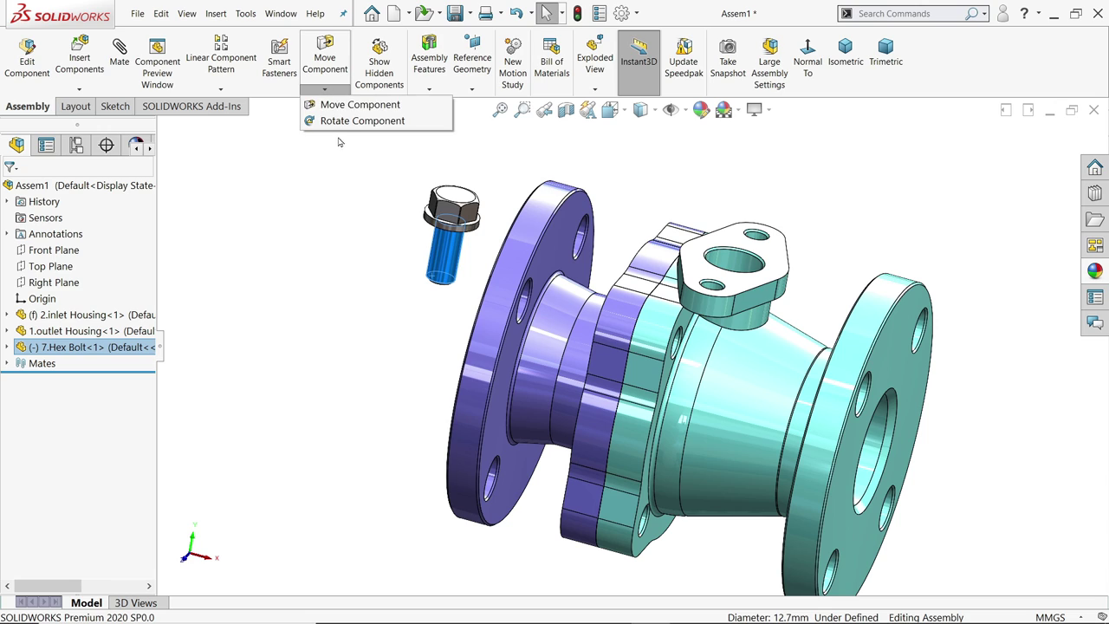
left_click(347, 122)
left_click_drag(447, 247, 425, 186)
left_click(11, 191)
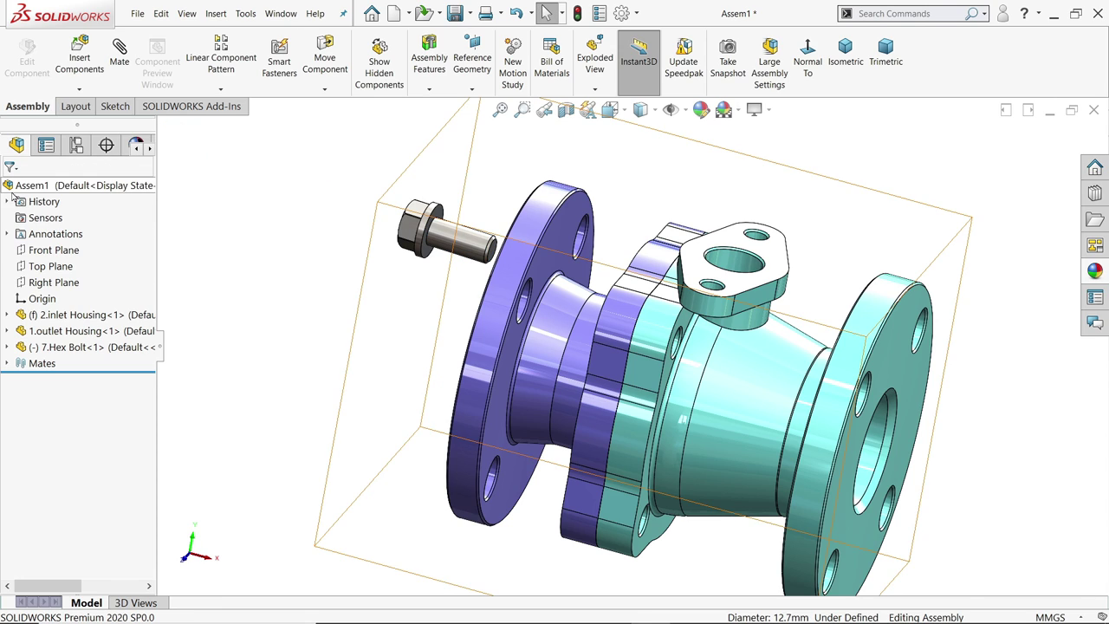
Step: Mate the bolt shank concentric with an inlet housing bolt hole
left_click(126, 84)
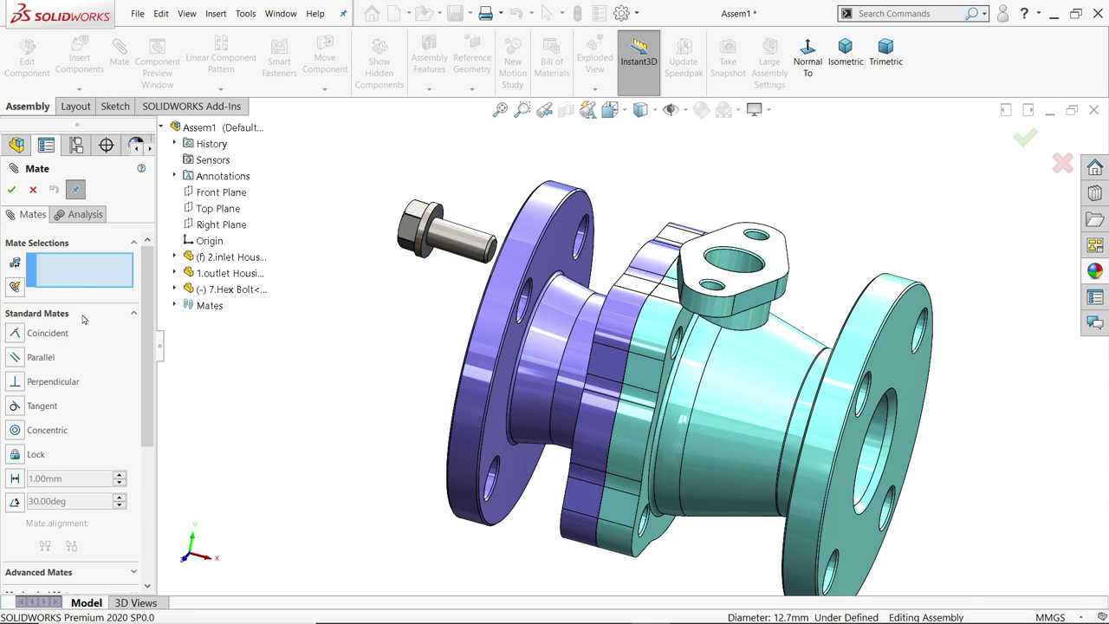
left_click(476, 248)
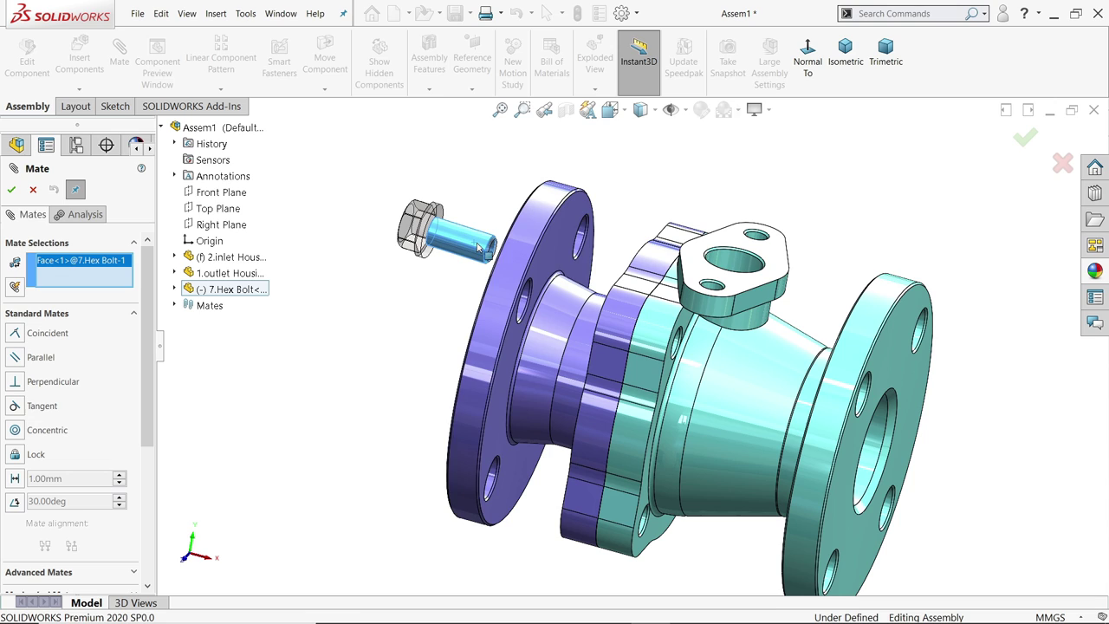
middle_click_drag(685, 359, 682, 351)
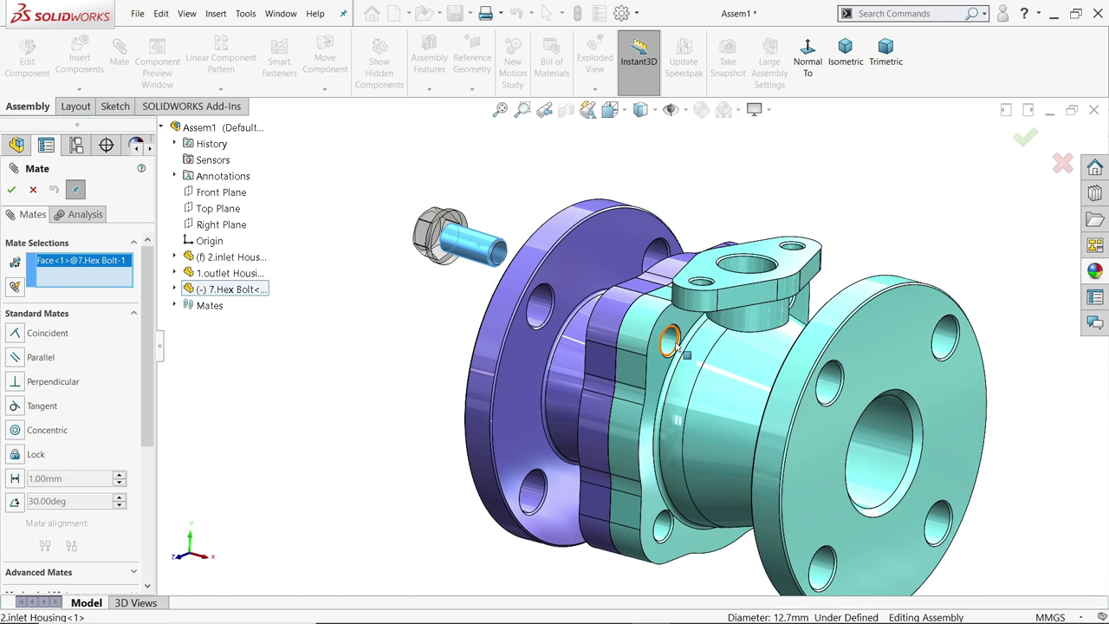
left_click(677, 345)
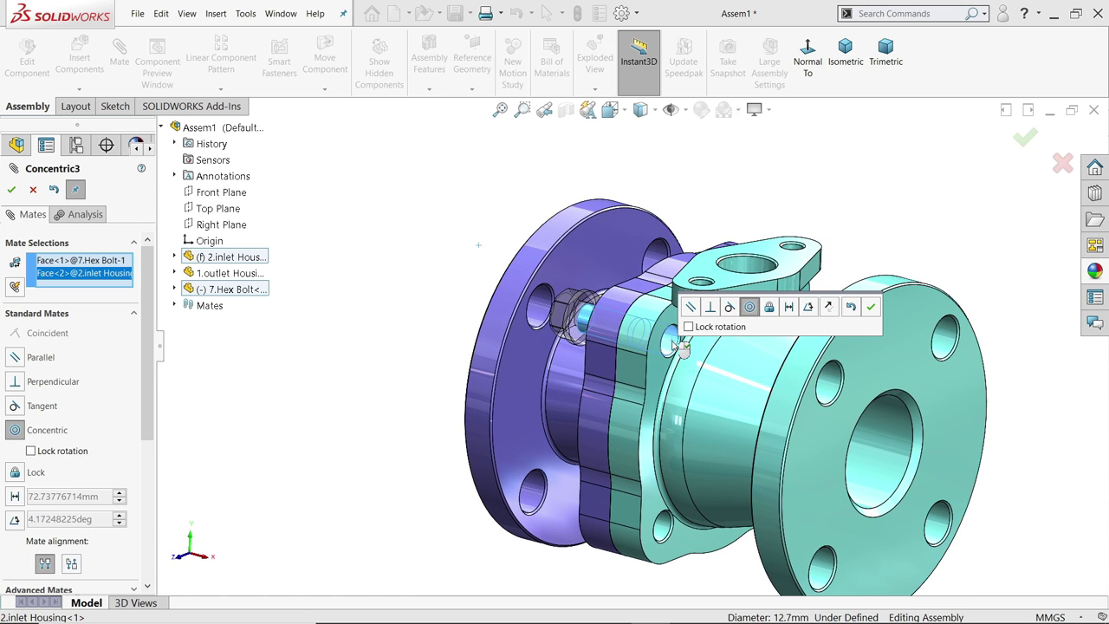
left_click(869, 308)
scroll(559, 303, "down", 3)
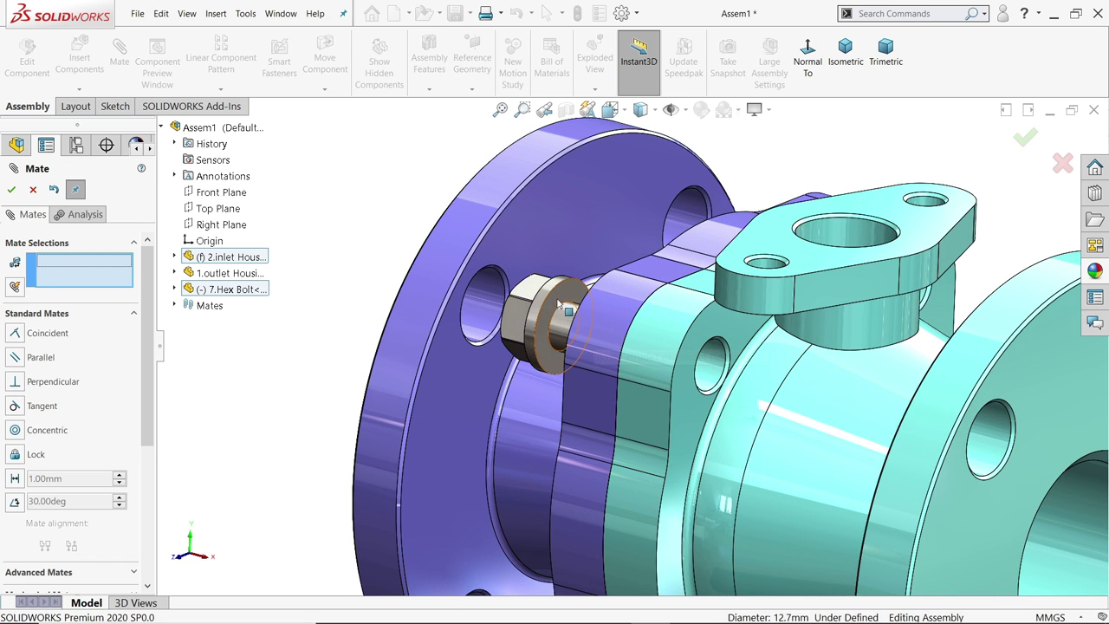
Step: Seat the bolt's washer face coincident on the outlet housing face
left_click(558, 298)
mouse_move(557, 298)
middle_mouse_down()
mouse_move(528, 303)
mouse_move(565, 293)
middle_mouse_up()
left_click(557, 282)
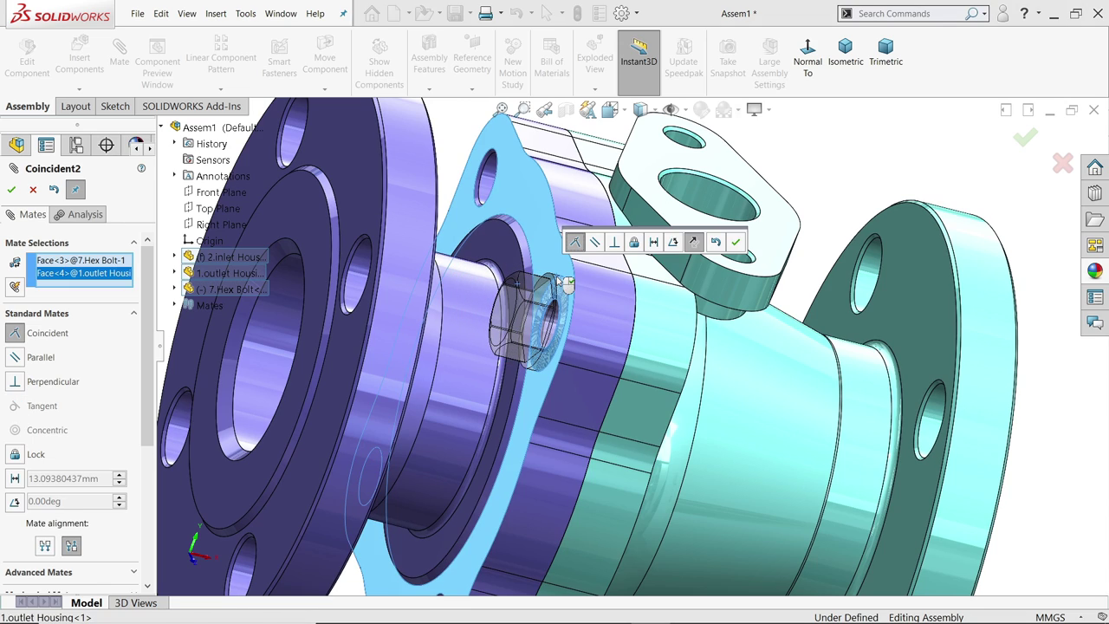
left_click(735, 244)
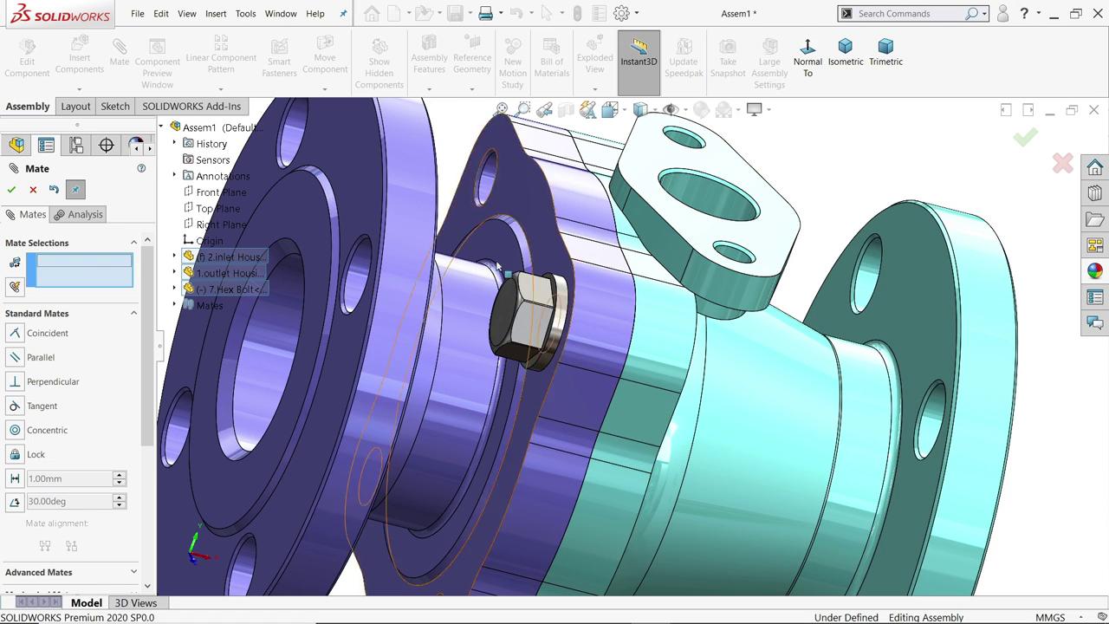
left_click(33, 190)
middle_click_drag(606, 346, 570, 371)
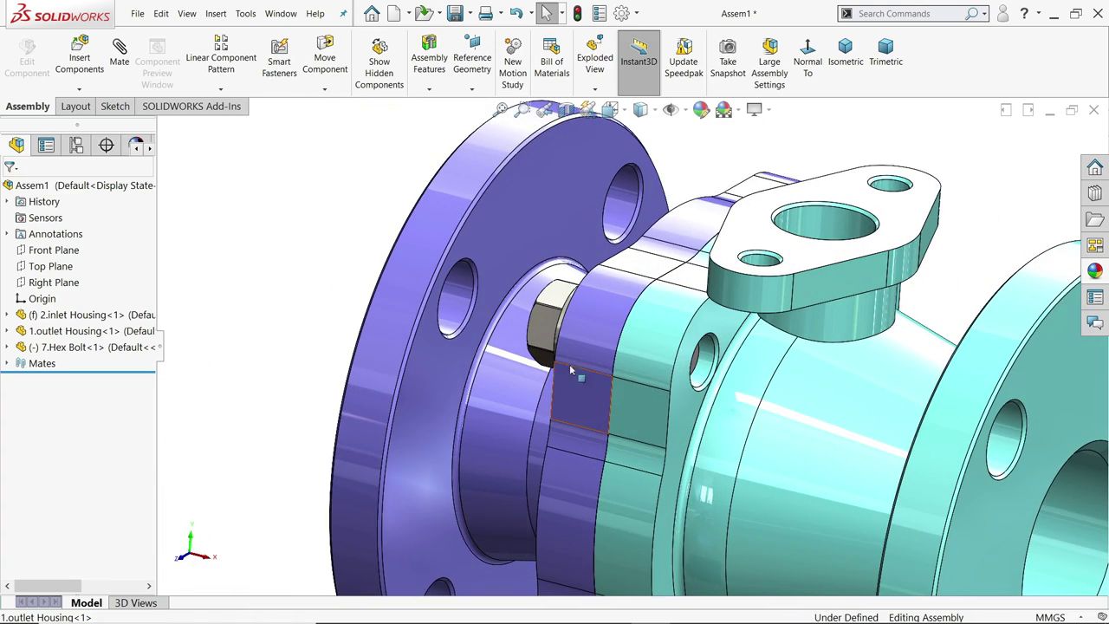
key("f")
scroll(664, 426, "up", 5)
Step: Start Copy with Mates with the hex bolt as the component to copy
key("f")
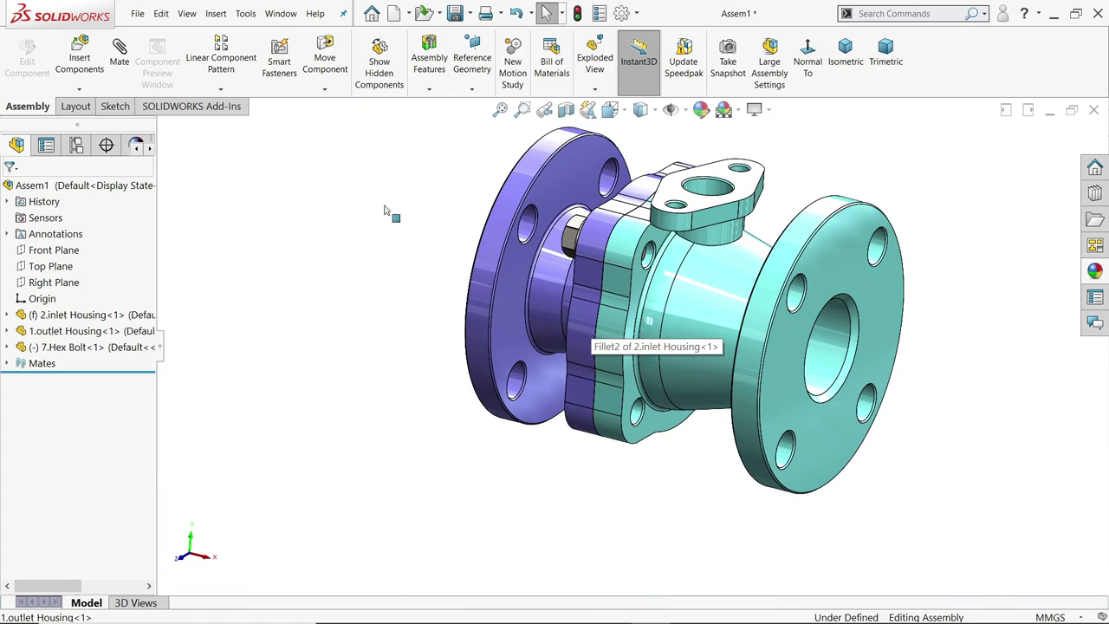
left_click(79, 90)
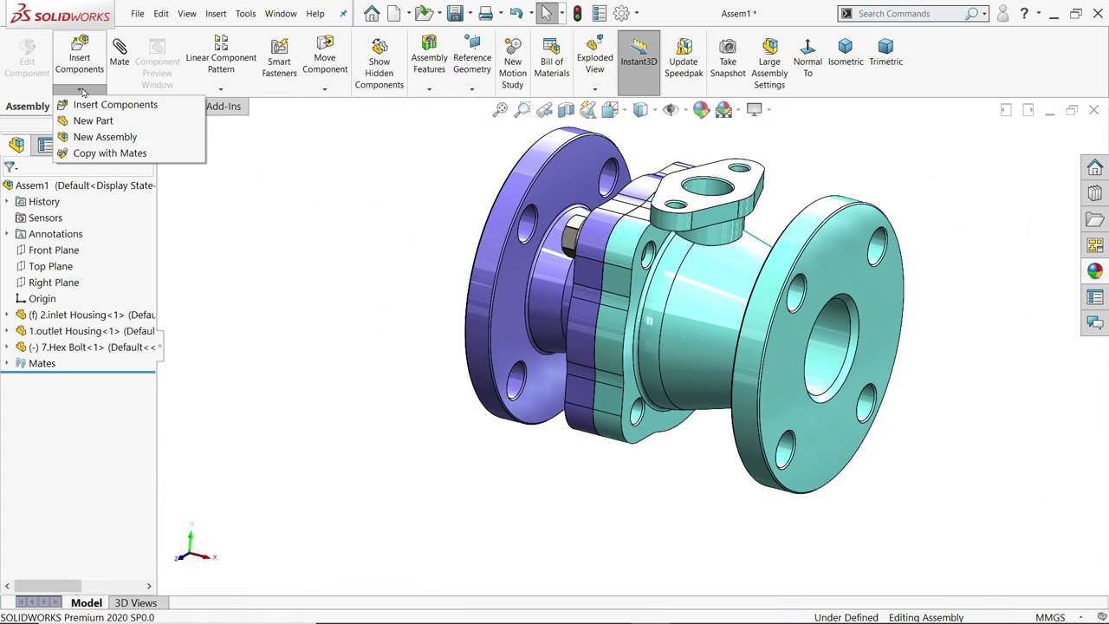
left_click(90, 153)
scroll(589, 269, "down", 5)
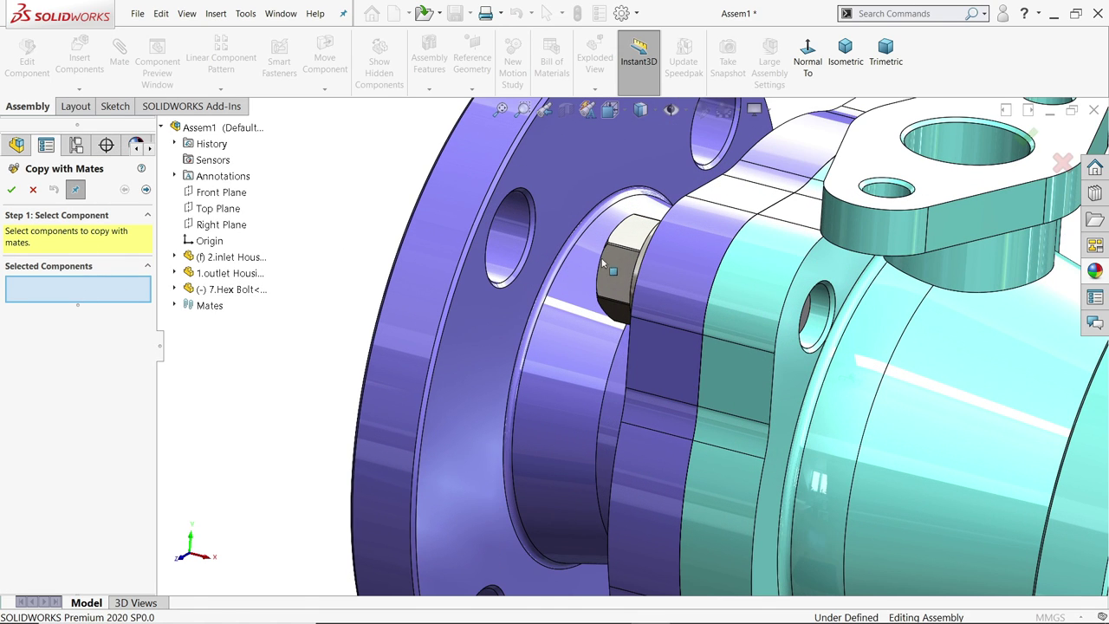
left_click(604, 265)
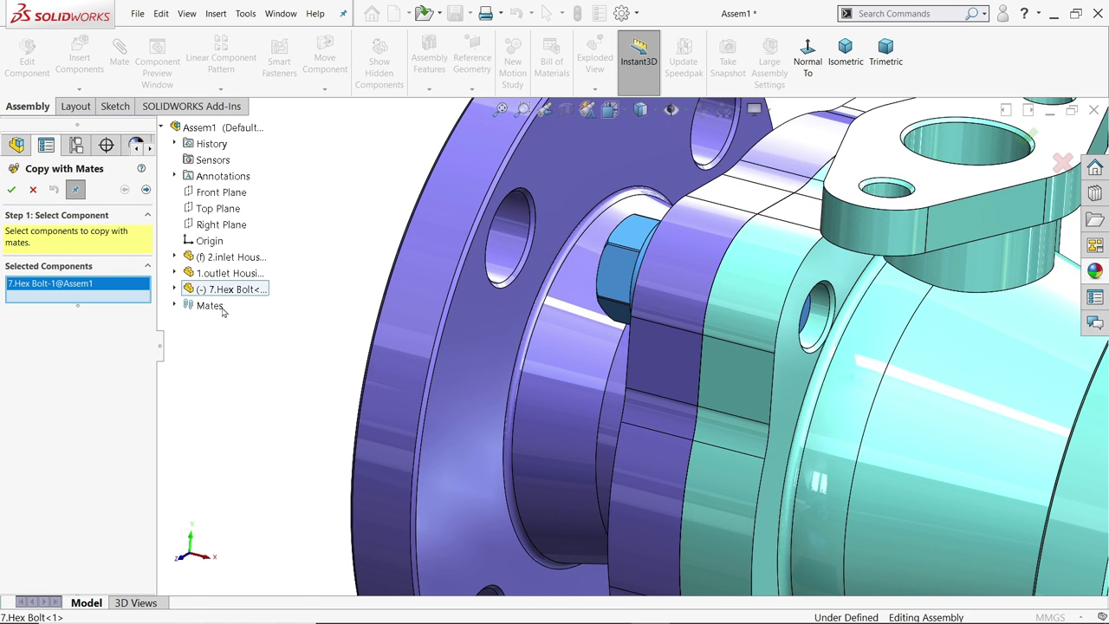
left_click(146, 191)
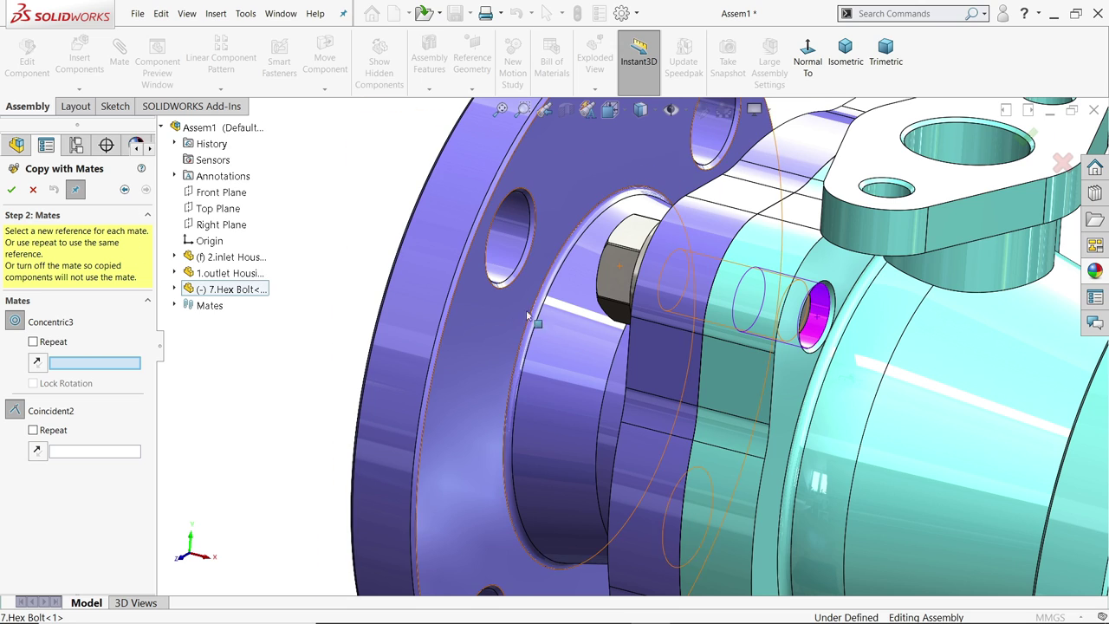
scroll(628, 346, "up", 5)
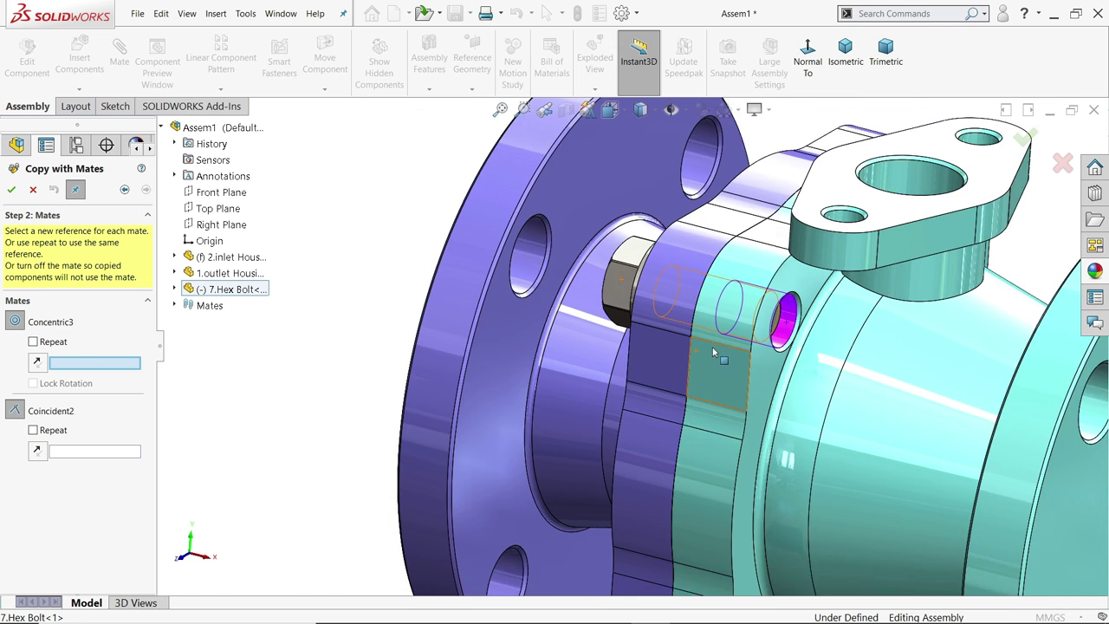
scroll(704, 464, "down", 5)
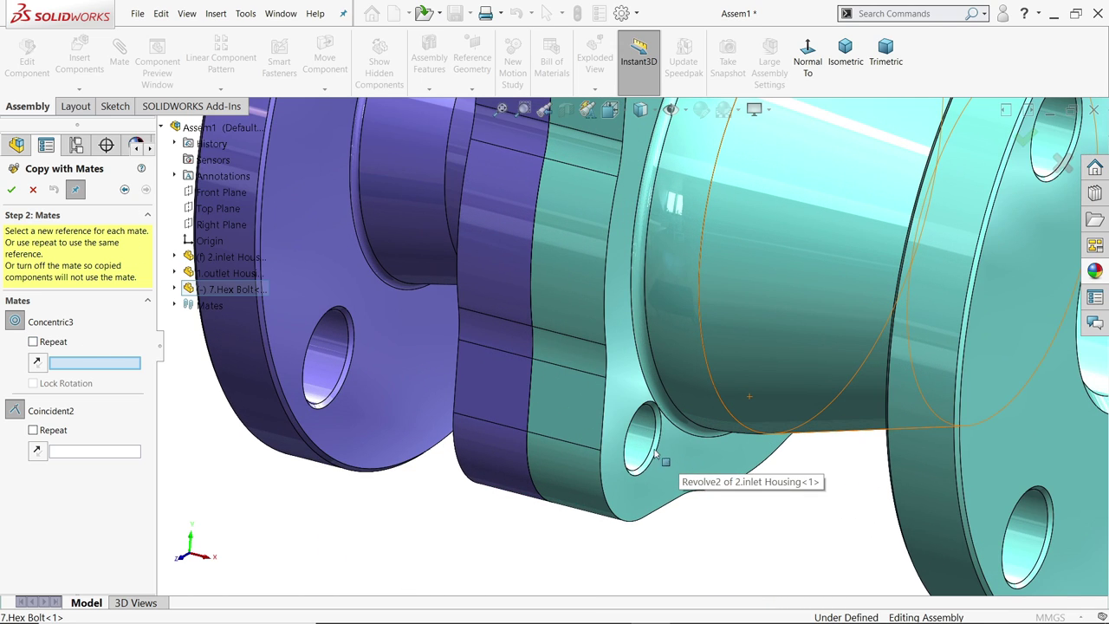
Step: Place the first bolt copy in a new hole, seated on its face
left_click(637, 449)
scroll(637, 446, "up", 3)
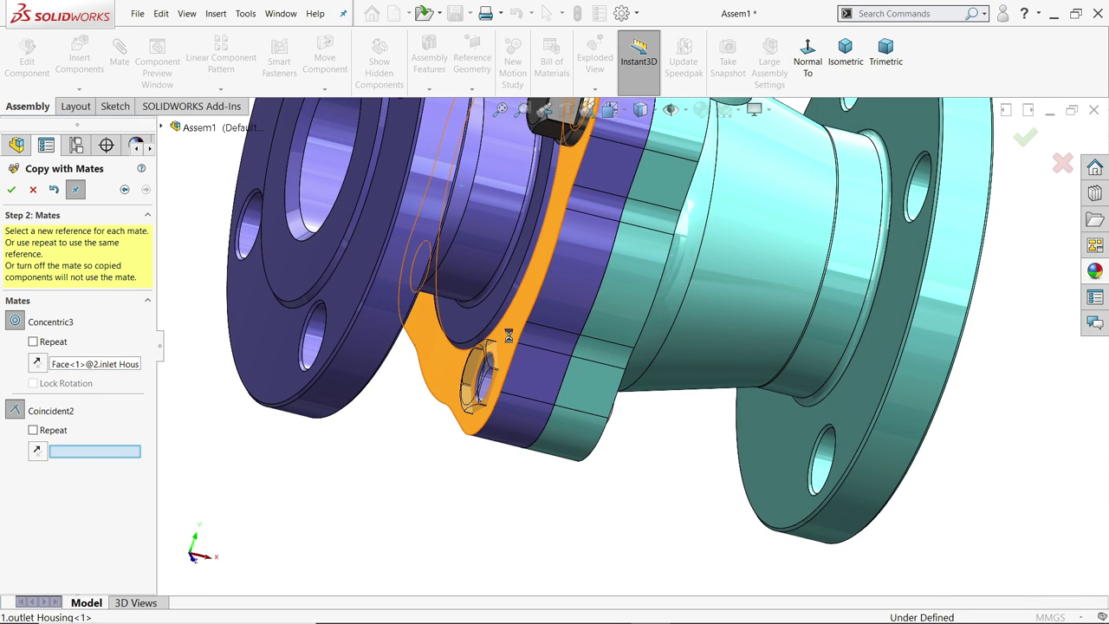
left_click(516, 345)
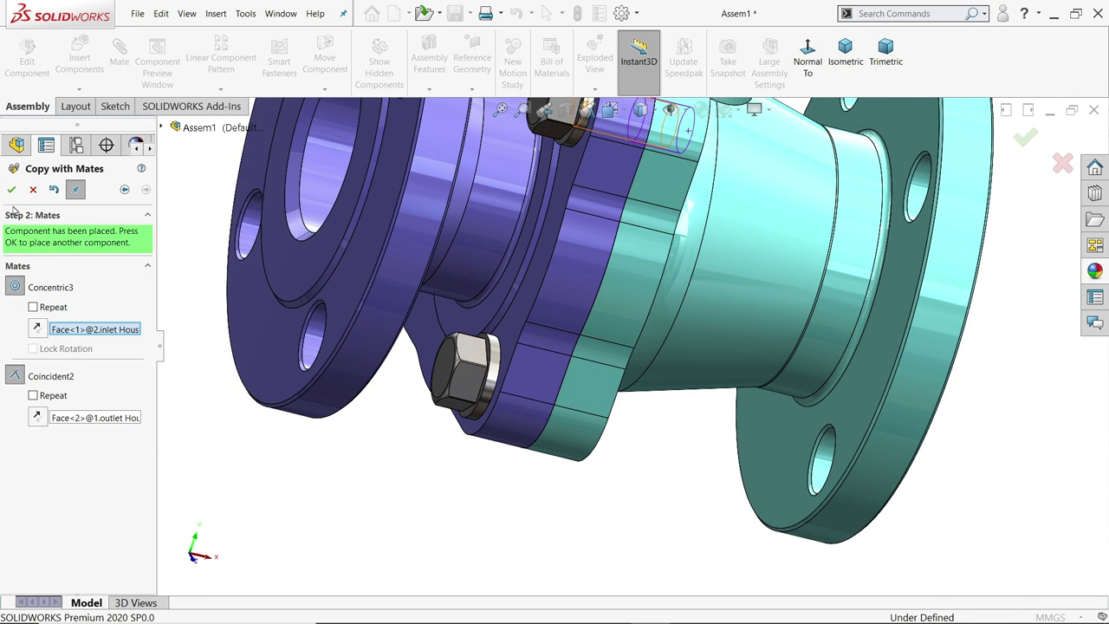
left_click(12, 189)
Step: Place a second bolt copy in the ear hole, seated on the ear's flat face
scroll(535, 382, "up", 5)
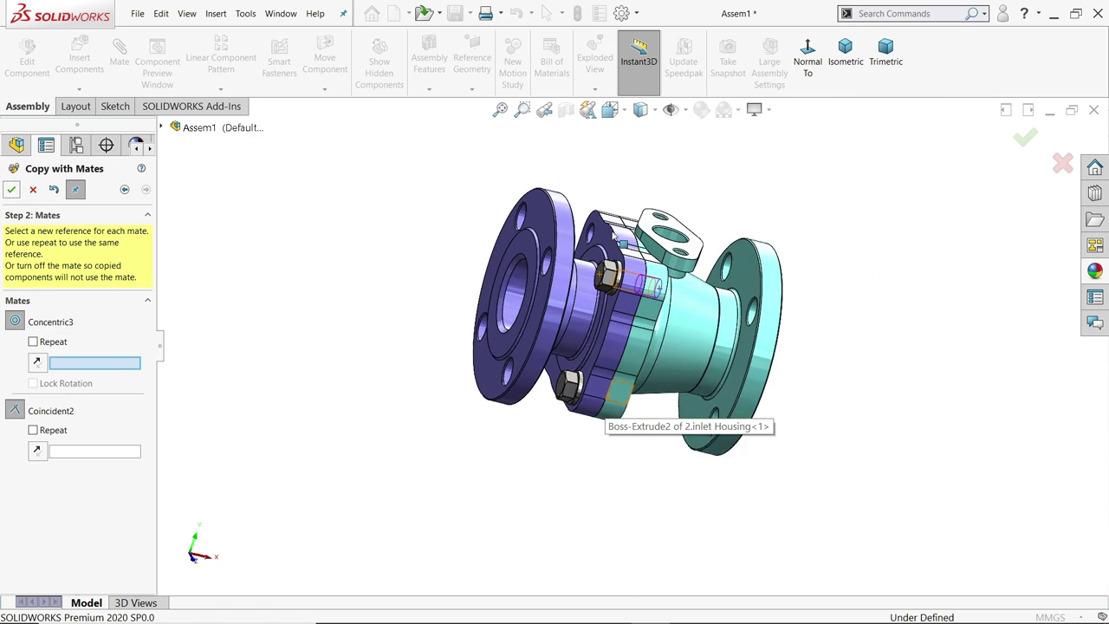
scroll(615, 242, "down", 6)
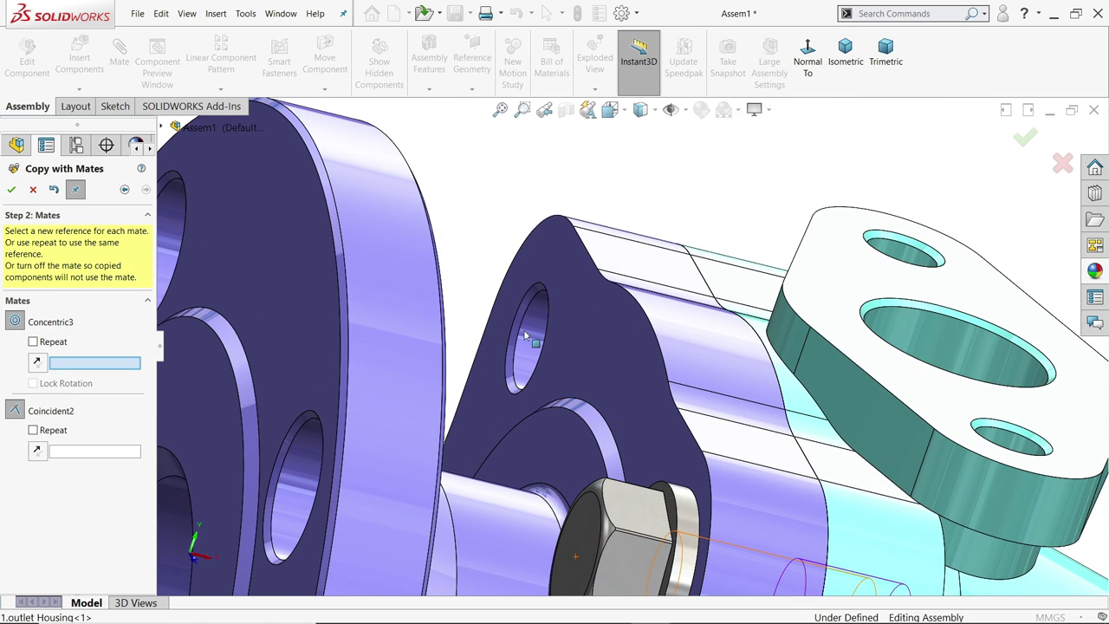
left_click(525, 336)
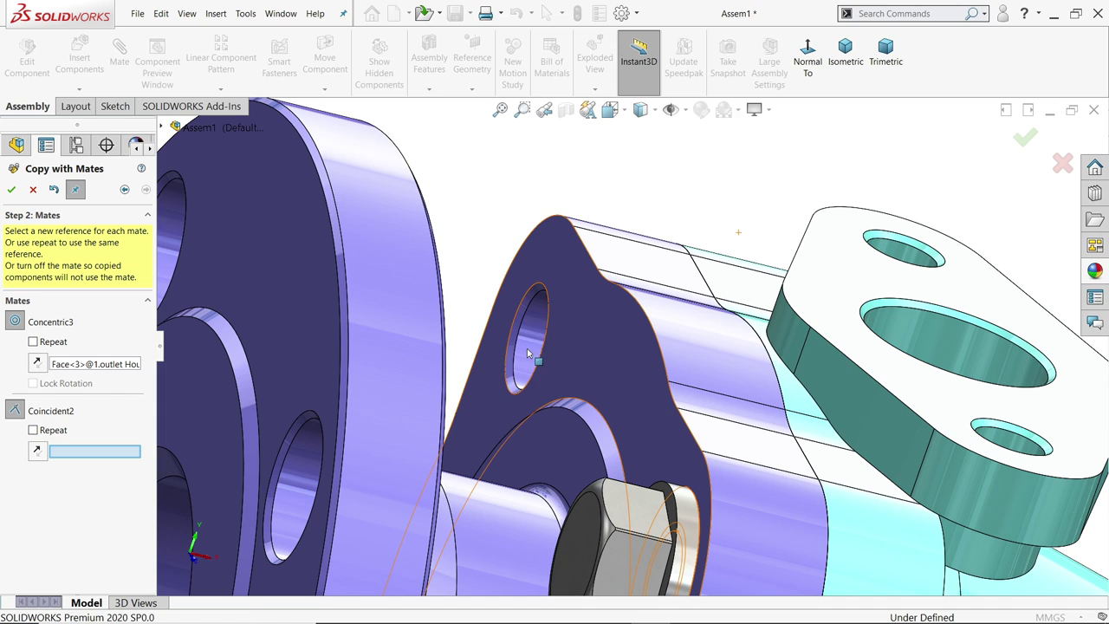
left_click(552, 257)
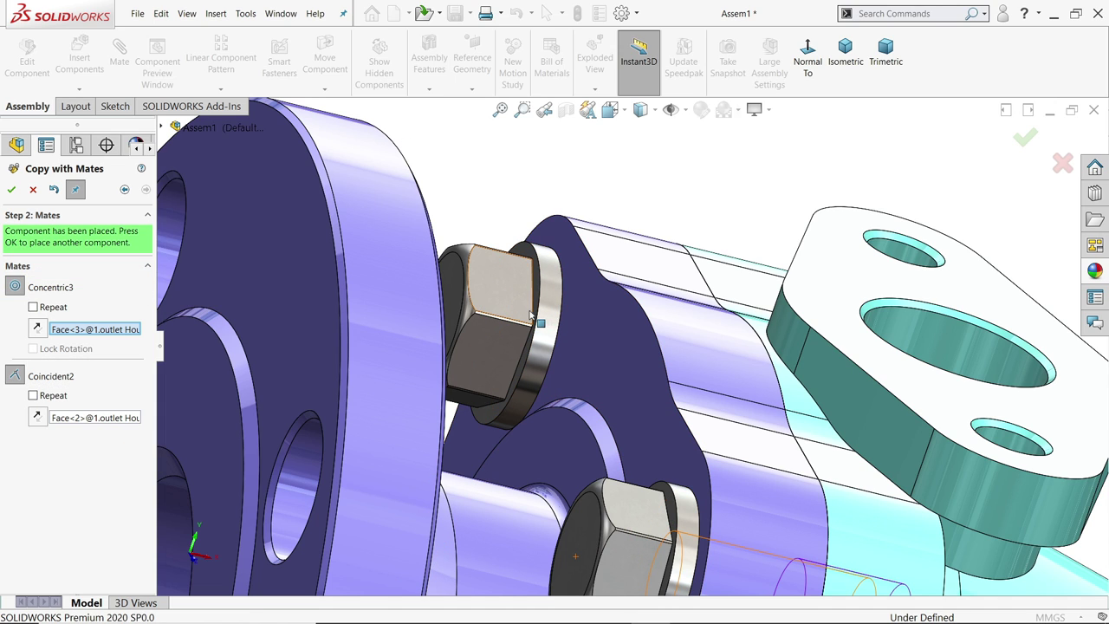
left_click(10, 189)
Step: Place a third bolt copy against the outlet housing face, completing four bolts
scroll(620, 416, "up", 5)
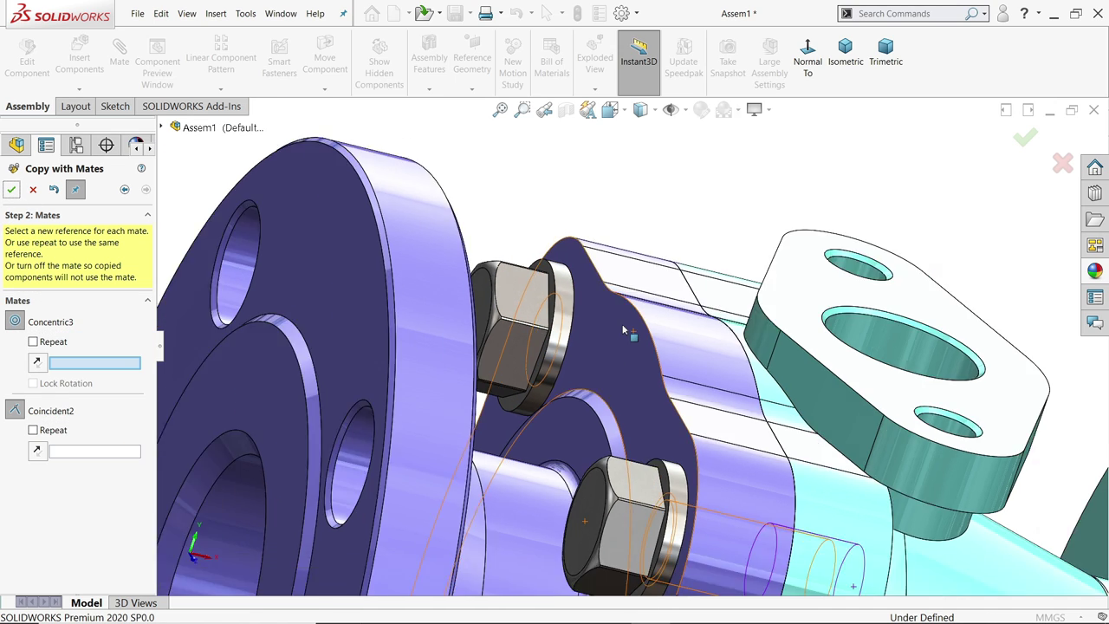
middle_click_drag(620, 416, 577, 388)
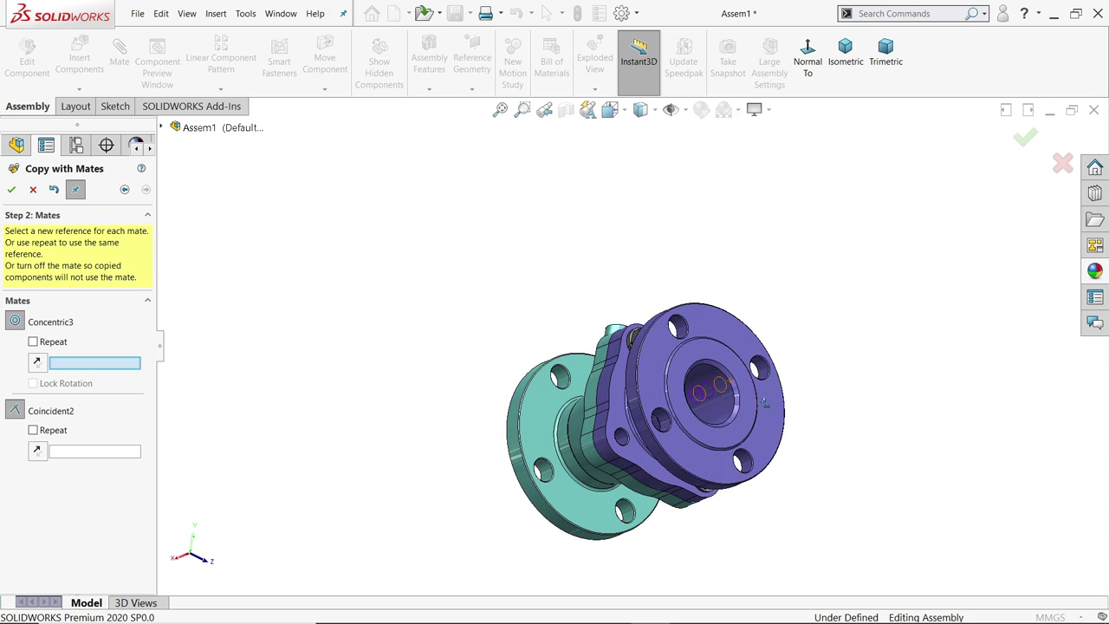
scroll(572, 384, "down", 5)
left_click(562, 359)
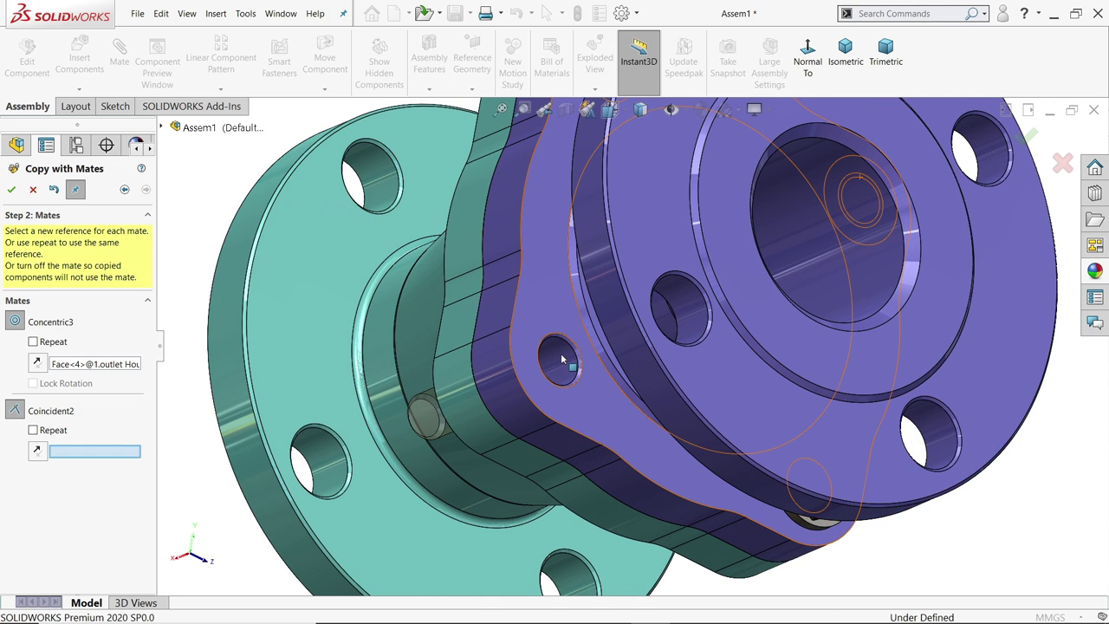
left_click(586, 417)
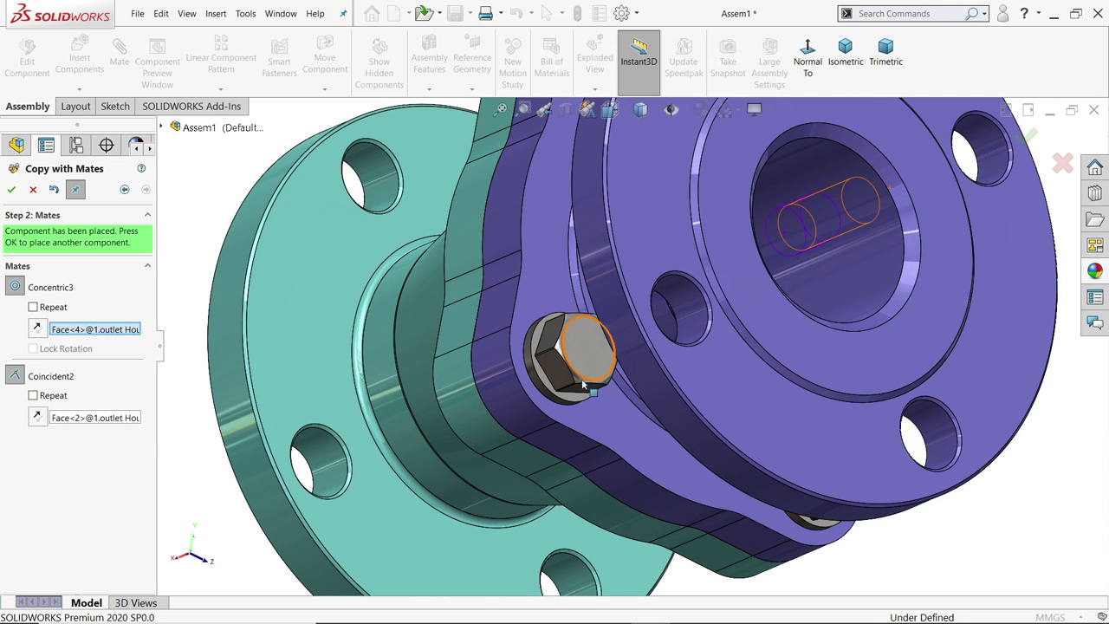
left_click(11, 189)
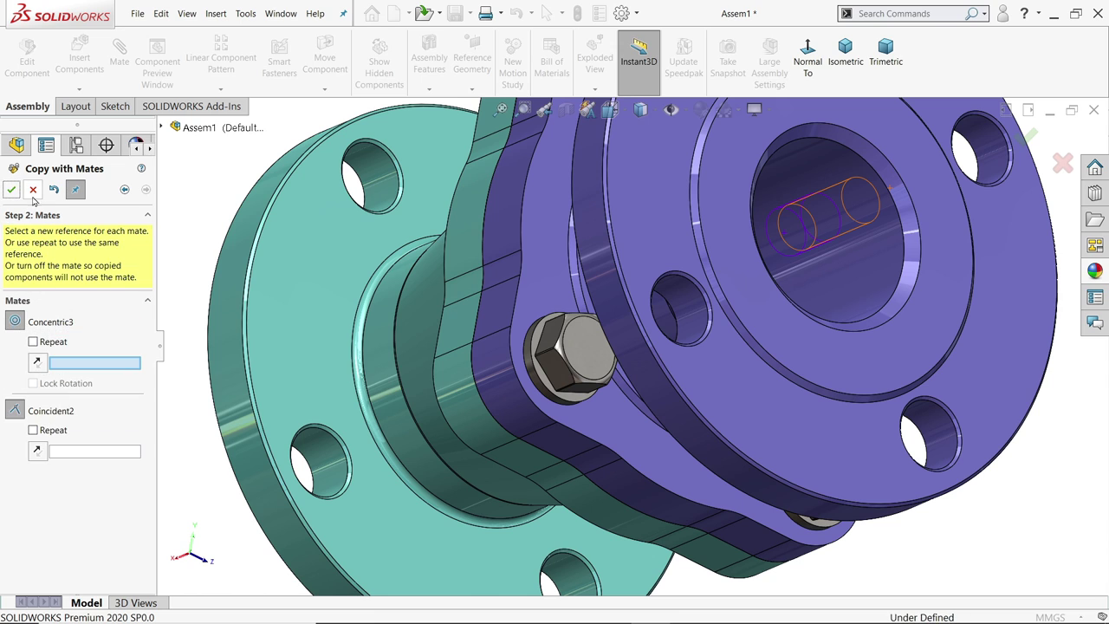
left_click(33, 189)
key("f")
middle_click_drag(645, 364, 554, 303)
scroll(547, 301, "down", 5)
Step: Orbit the valve to inspect the upper hex bolt
left_click(536, 272)
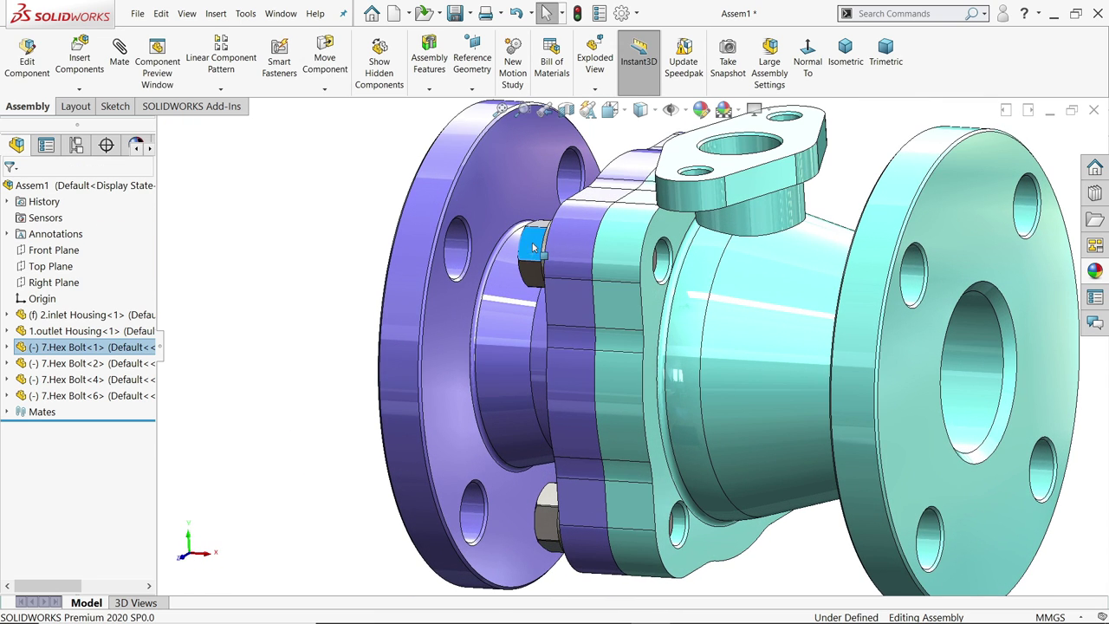
middle_click_drag(537, 272, 732, 378)
scroll(732, 379, "up", 3)
scroll(902, 338, "down", 2)
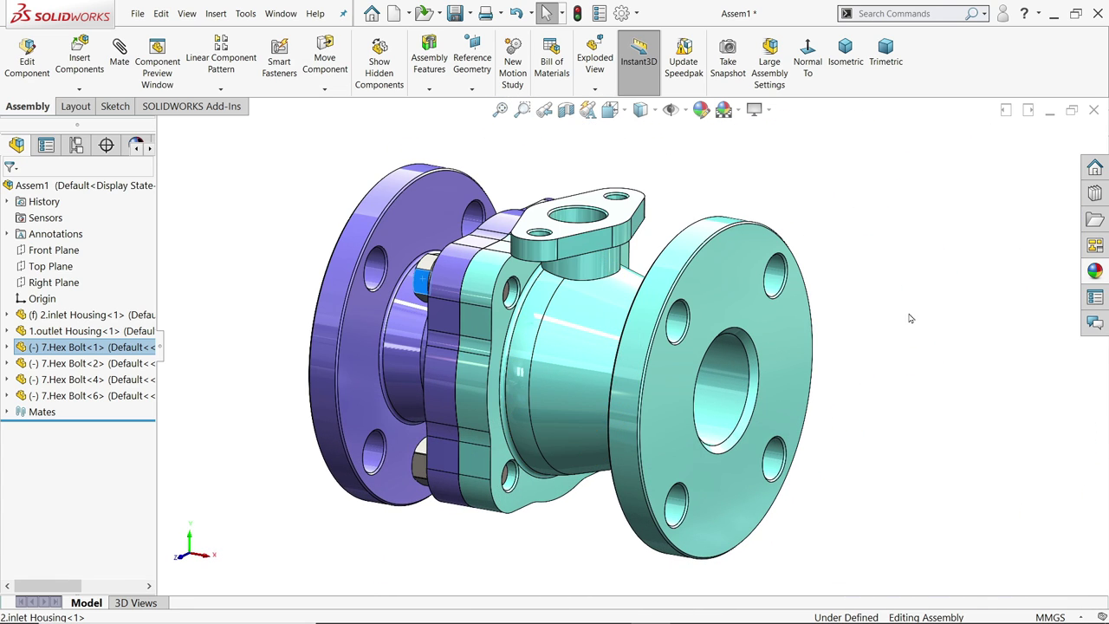
left_click(910, 319)
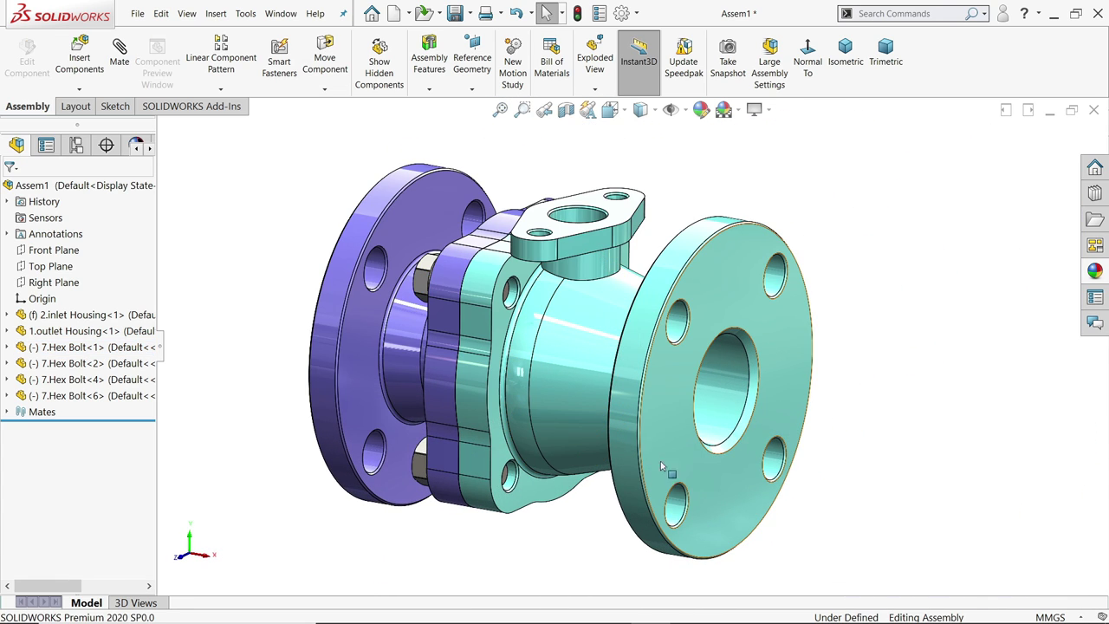
Step: Insert 3.Thermostat flange and 4.Ball Valve Sub together and place both above the valve
left_click(91, 69)
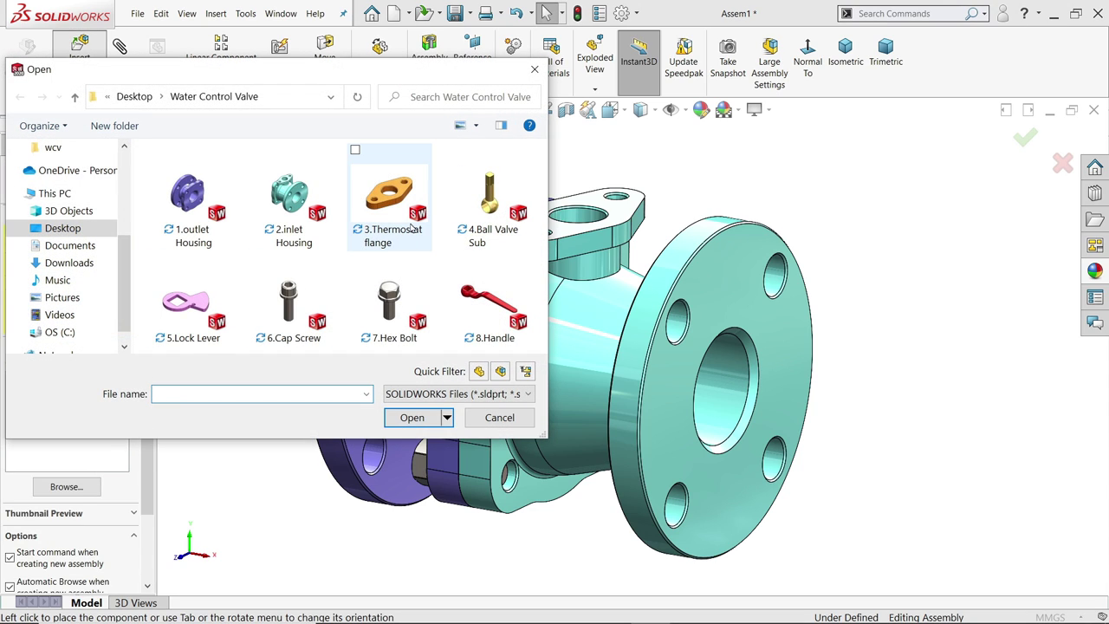
left_click(483, 208)
left_click(395, 213, "ctrl")
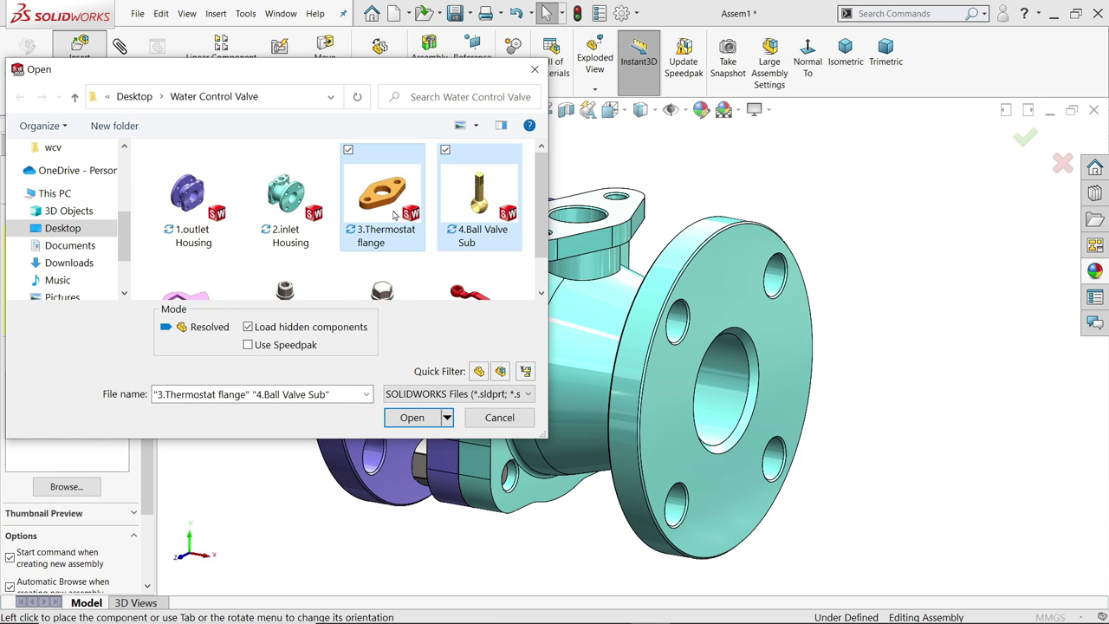
left_click(413, 418)
scroll(485, 278, "up", 3)
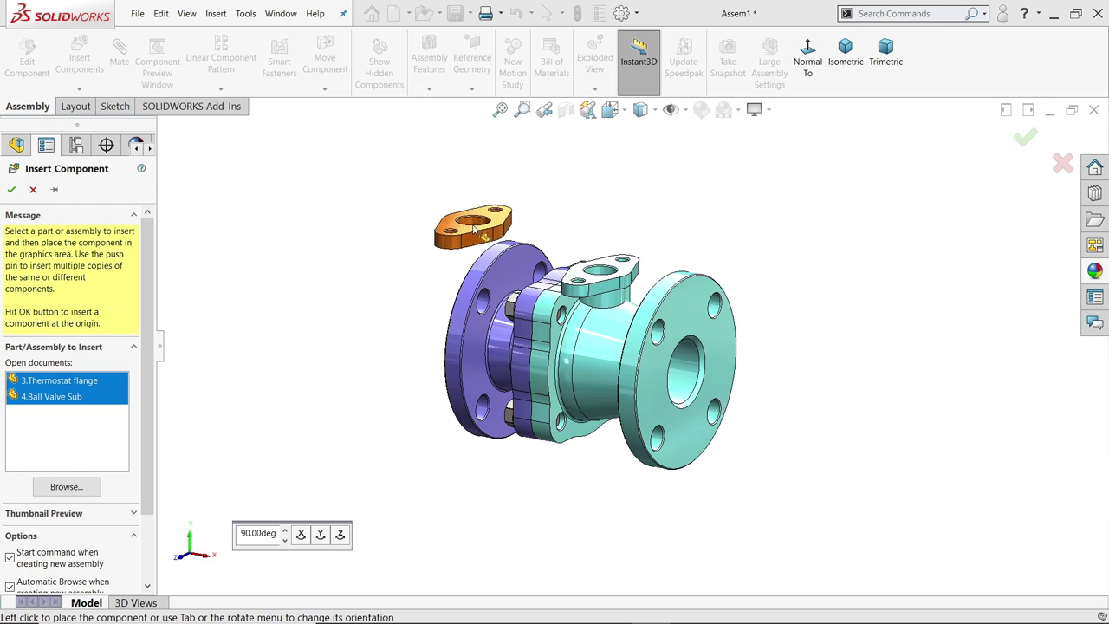
left_click(454, 197)
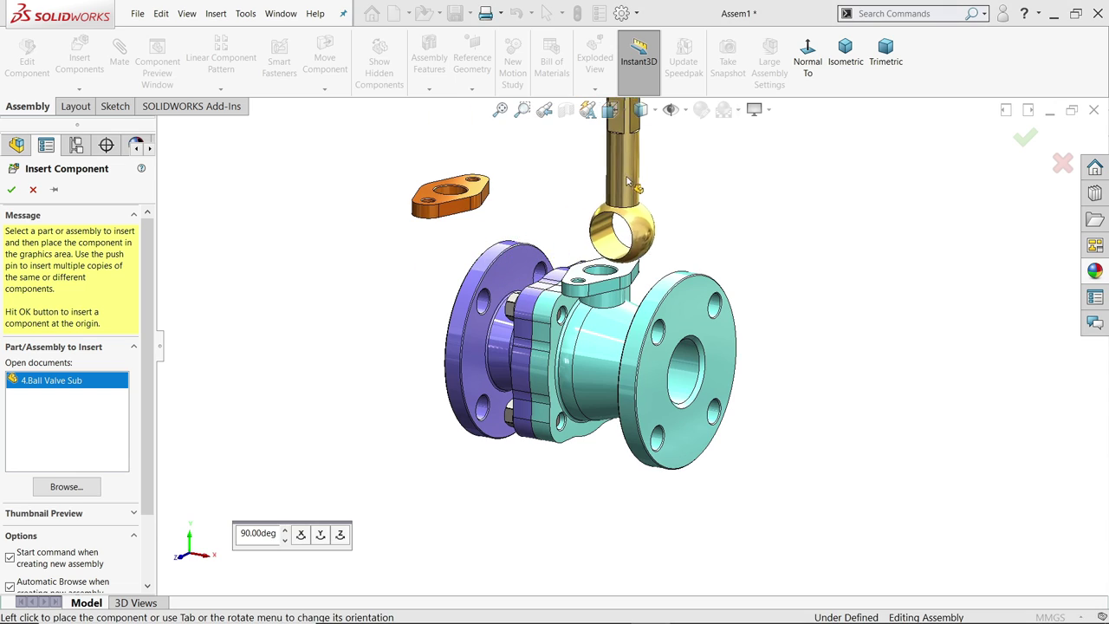
left_click(706, 191)
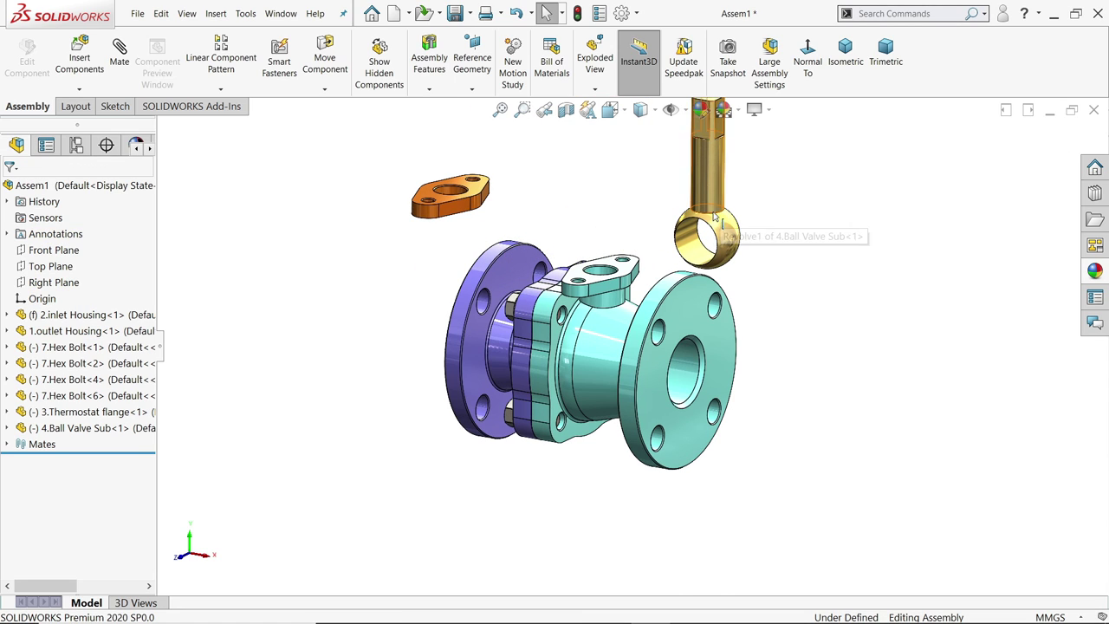
scroll(714, 216, "down", 3)
Step: Mate the ball valve stem concentric with the inlet housing's neck bore
left_click(129, 85)
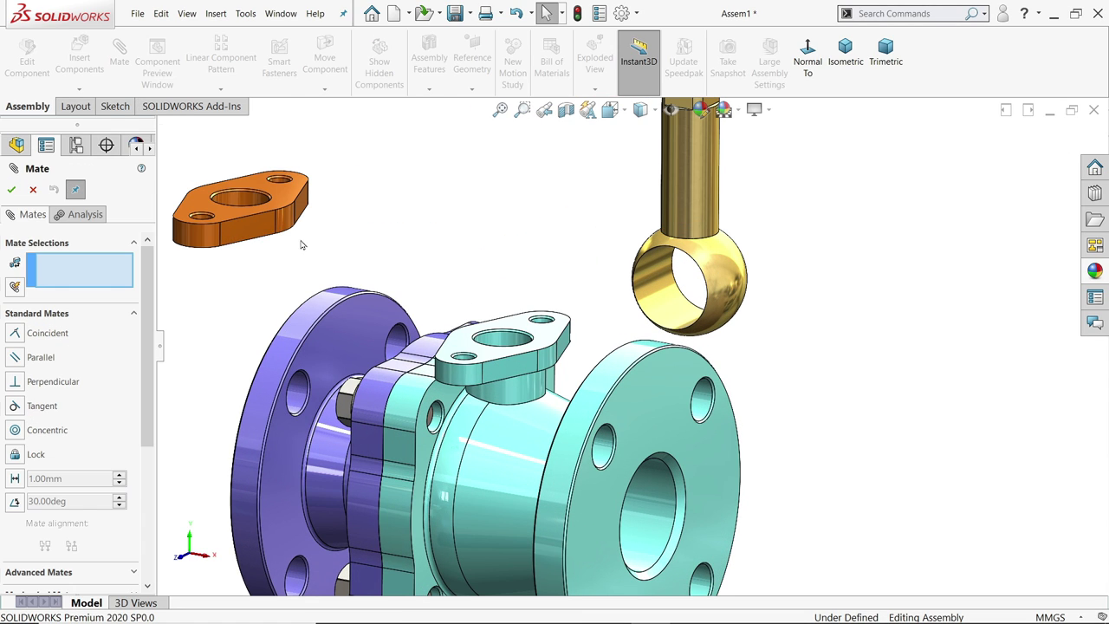
left_click(516, 344)
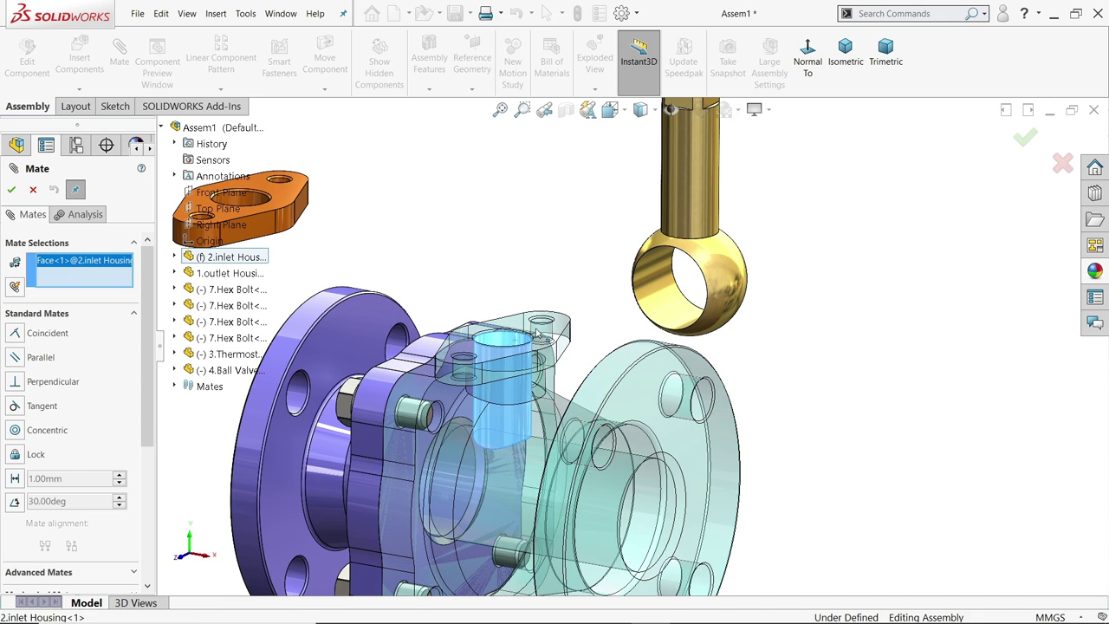
left_click(700, 185)
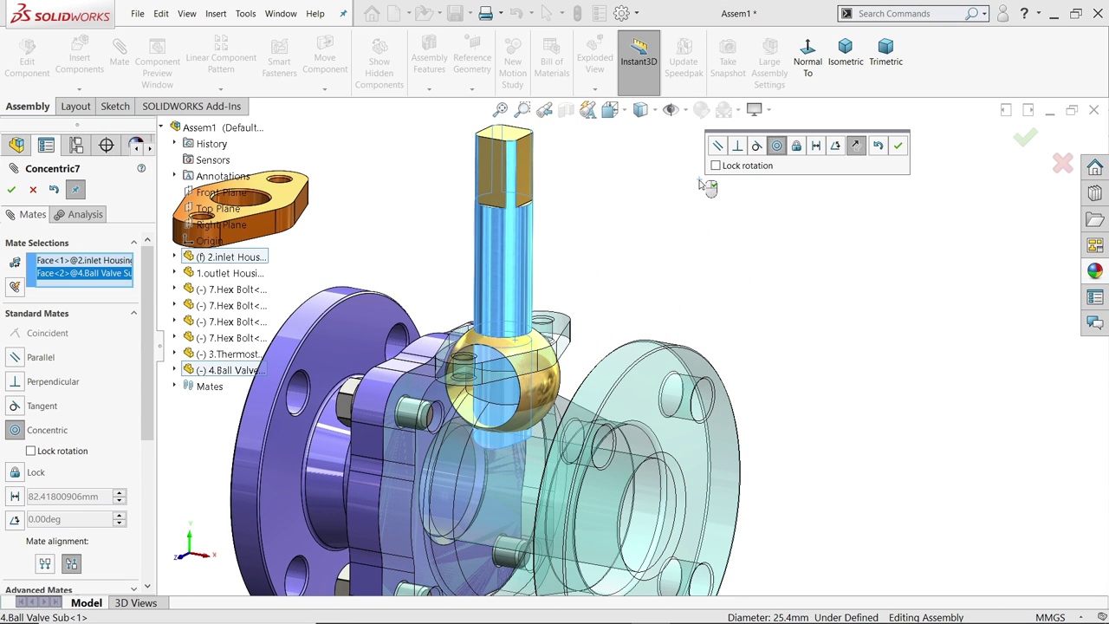
left_click(898, 146)
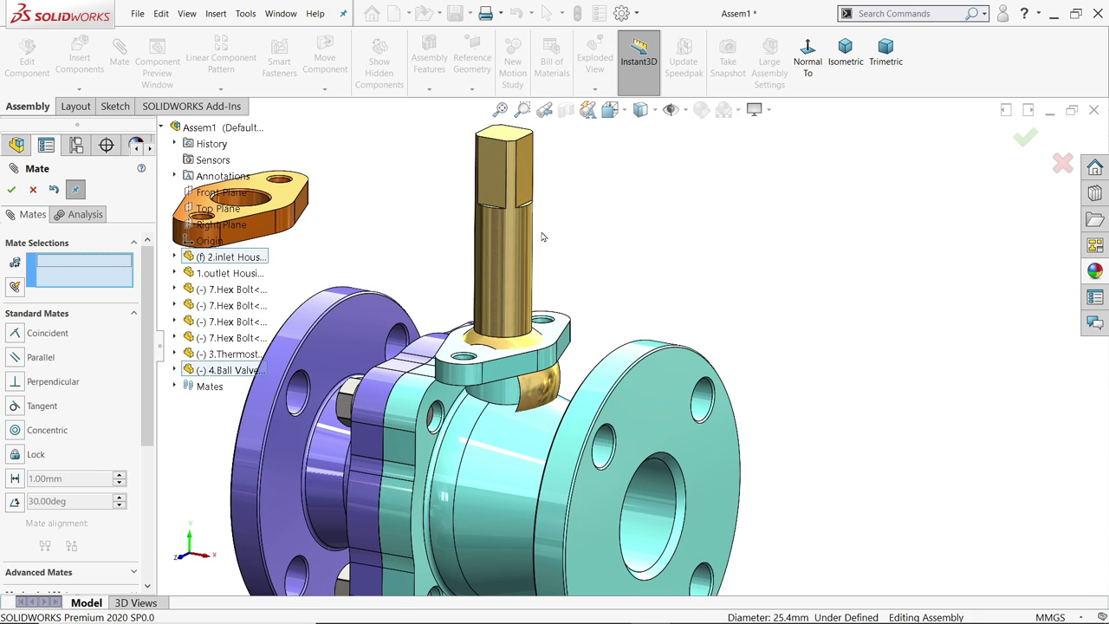
left_click_drag(507, 236, 507, 286)
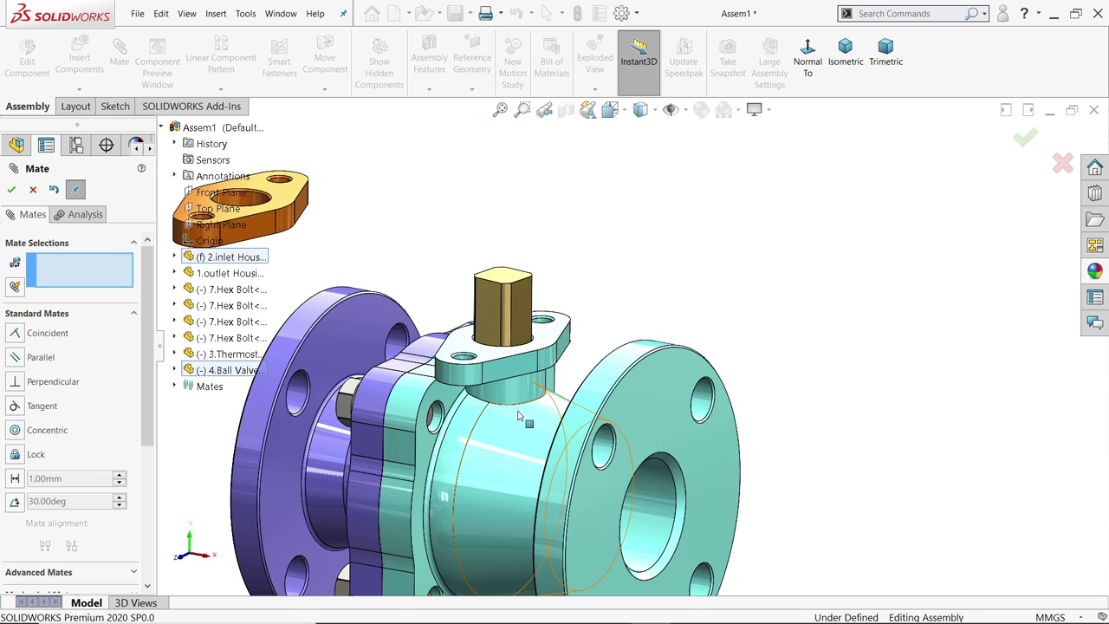
middle_click_drag(507, 286, 507, 520)
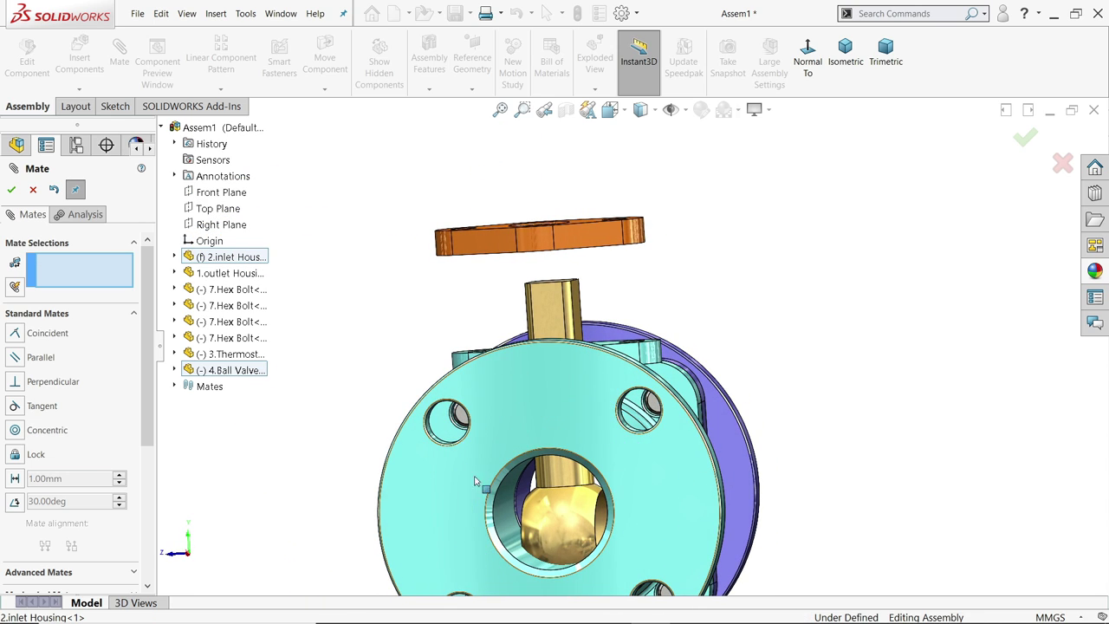
Step: Mate the ball tangent to the housing seat and check it turns freely
left_click(507, 526)
scroll(572, 520, "down", 5)
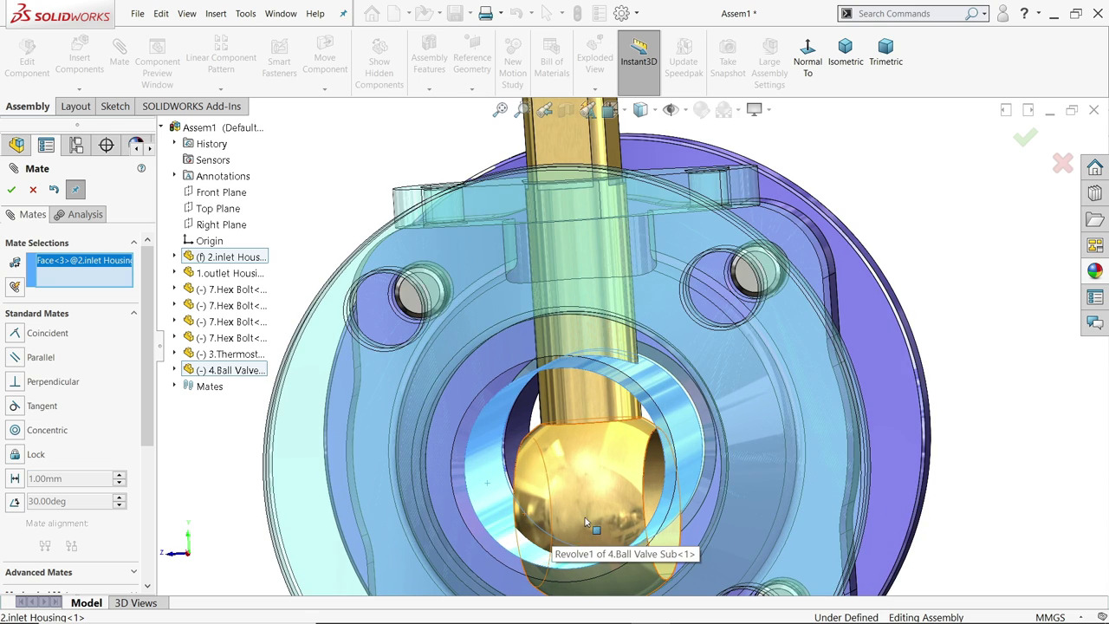
left_click(586, 523)
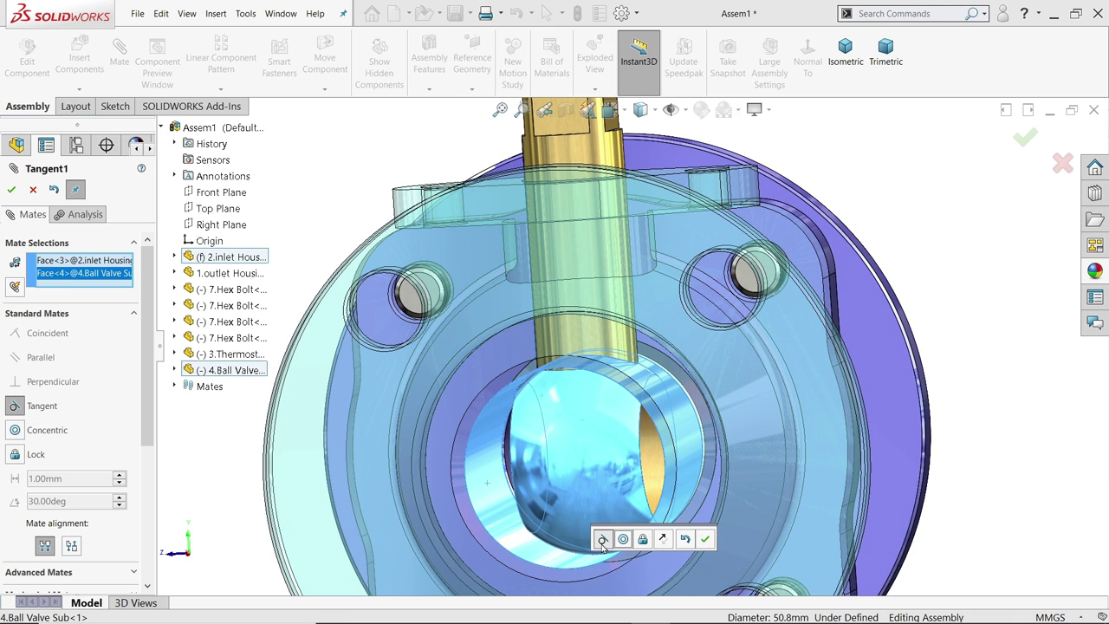
left_click(705, 540)
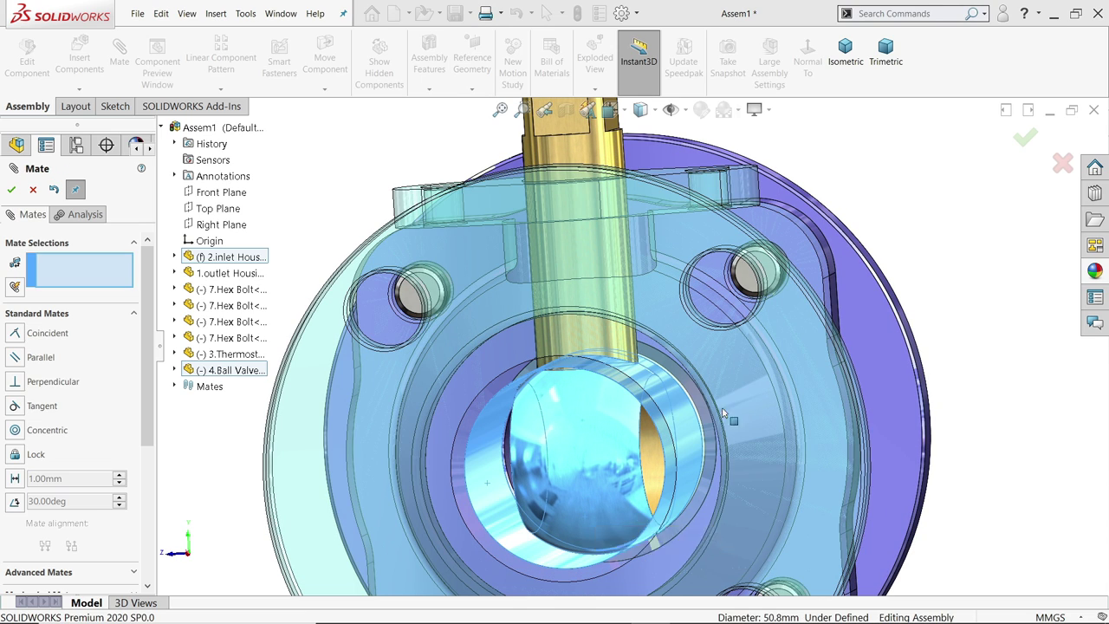
scroll(718, 389, "up", 5)
mouse_move(599, 390)
left_mouse_down()
mouse_move(646, 399)
mouse_move(623, 401)
left_mouse_up()
middle_click_drag(622, 402, 839, 415)
Step: Mate the thermostat flange's centre hole concentric with the stem
scroll(617, 411, "up", 1)
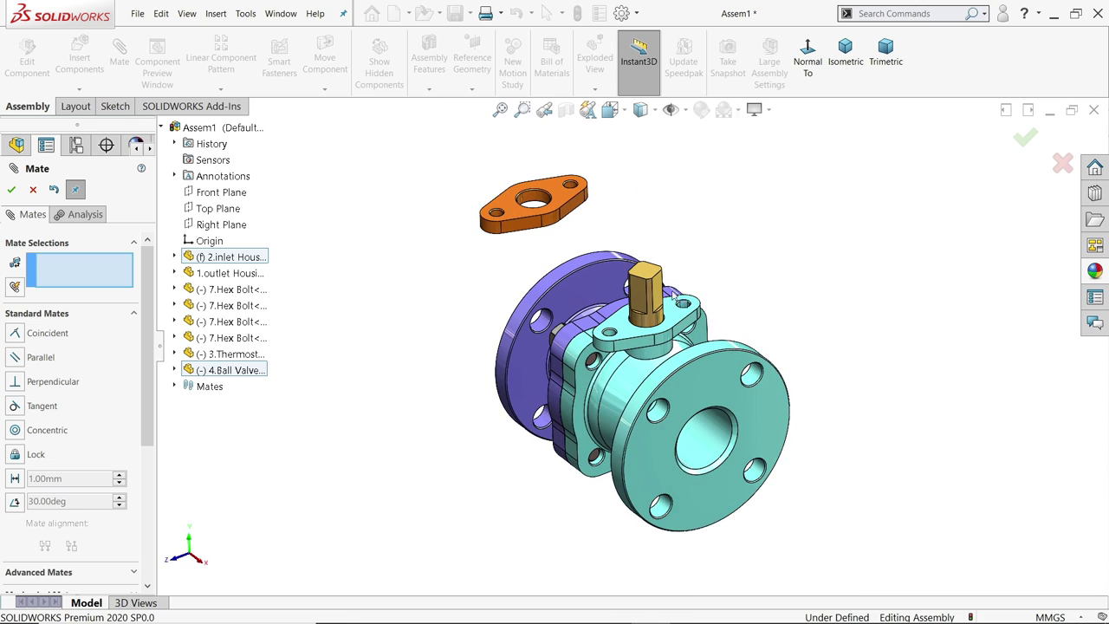
scroll(644, 286, "down", 4)
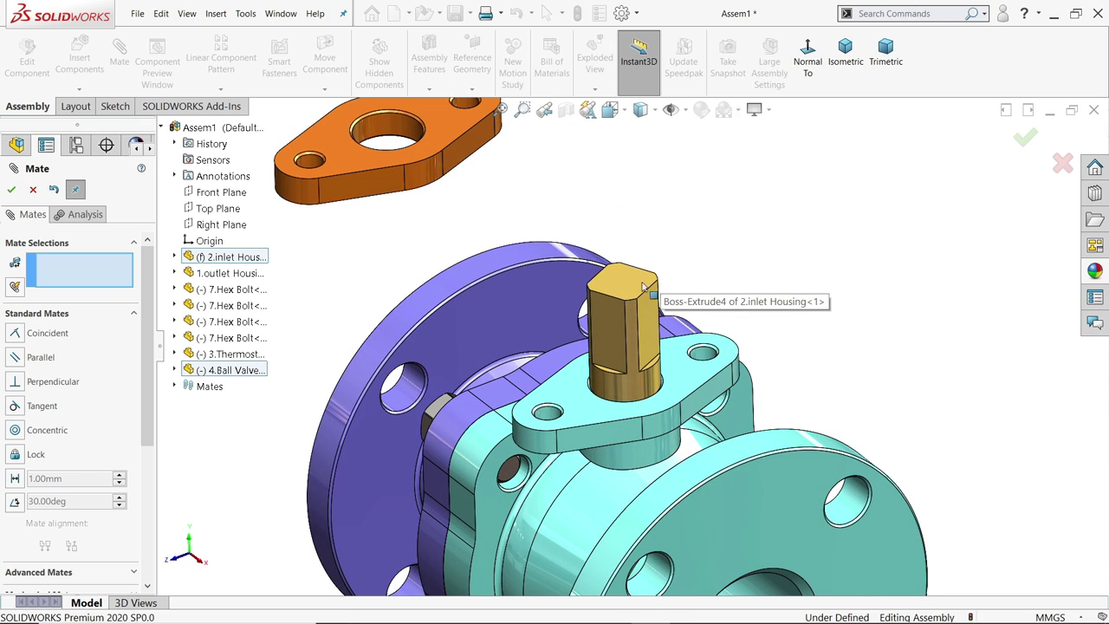
left_click(417, 167)
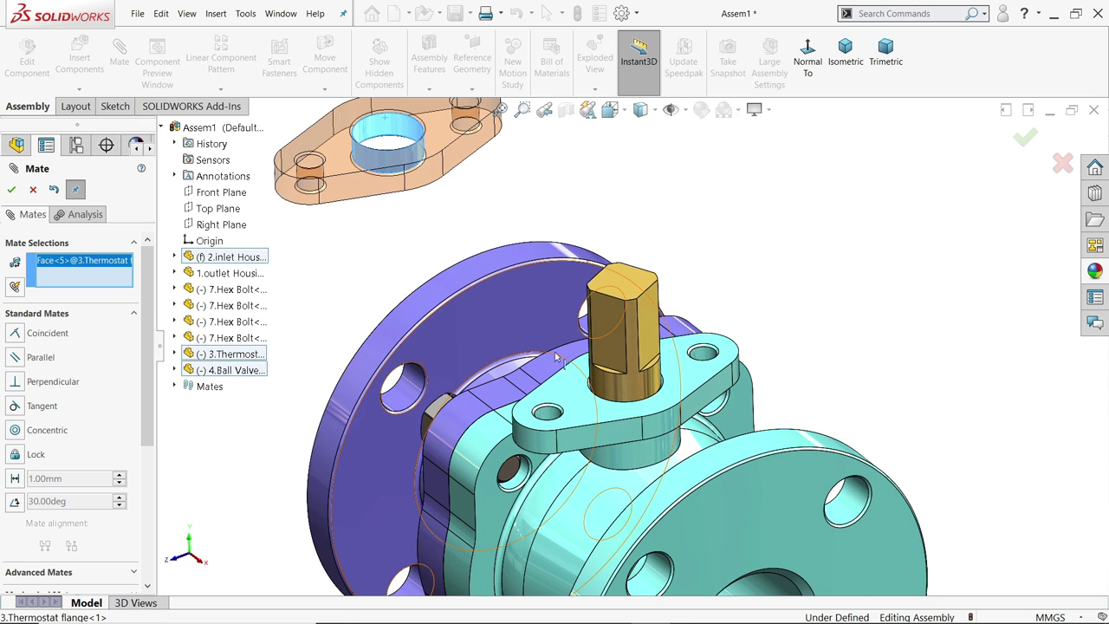
left_click(637, 391)
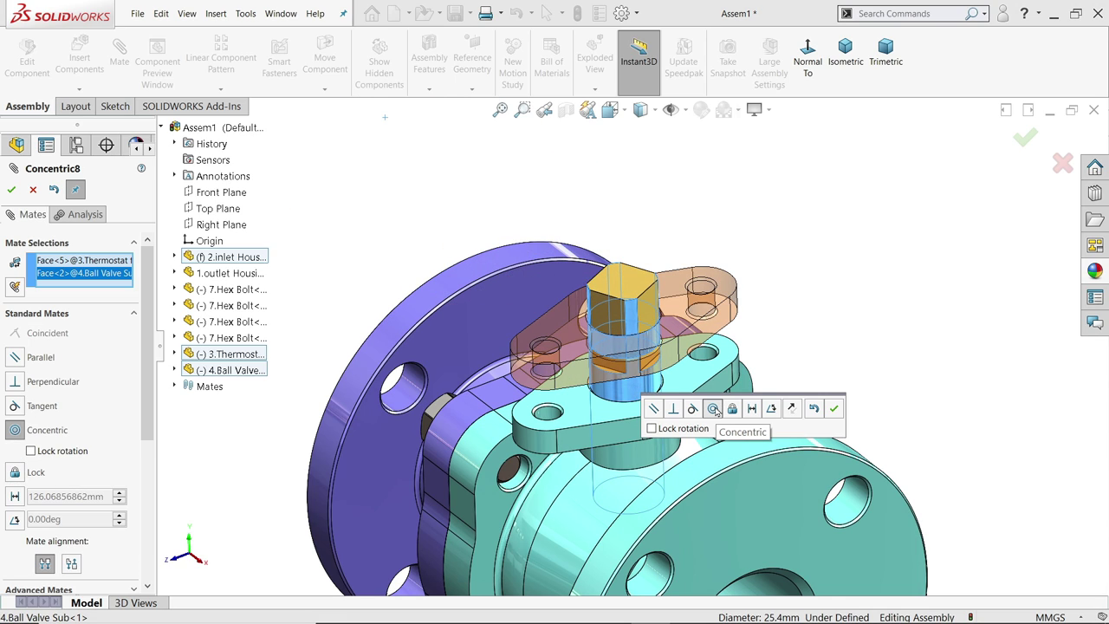
left_click(834, 409)
Step: Align a flange bolt hole with the matching housing neck bolt hole
scroll(685, 360, "down", 4)
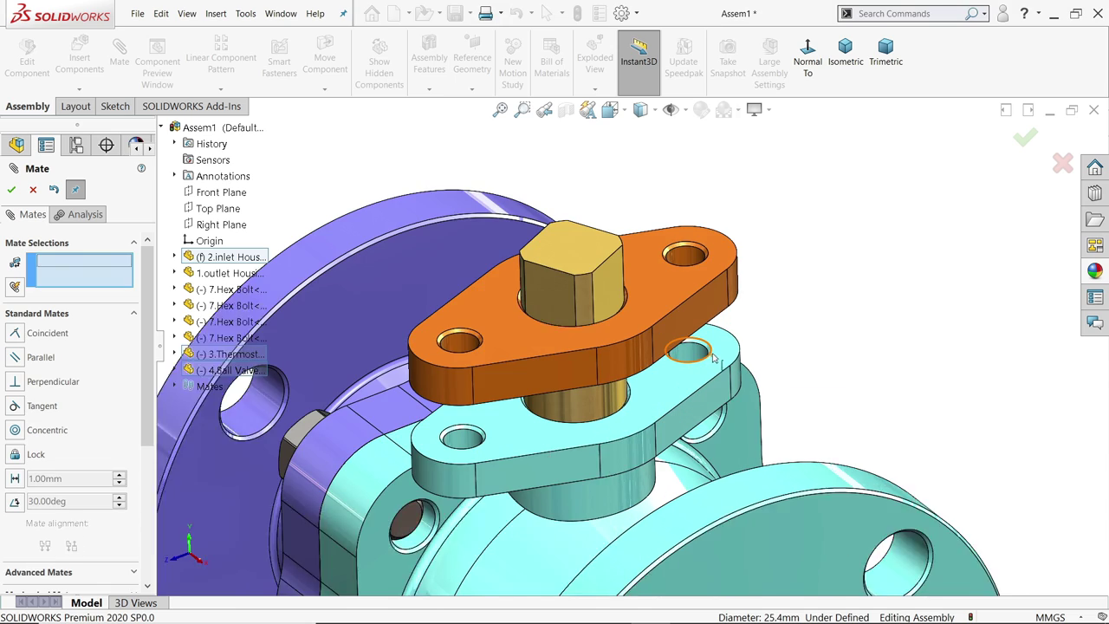
left_click(680, 356)
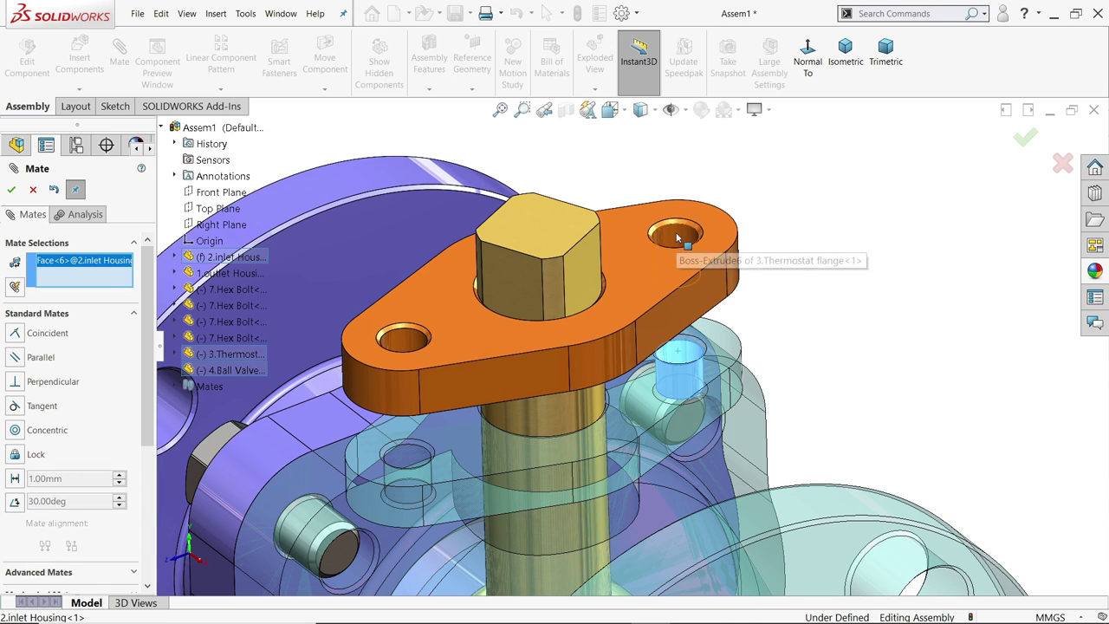
left_click(681, 249)
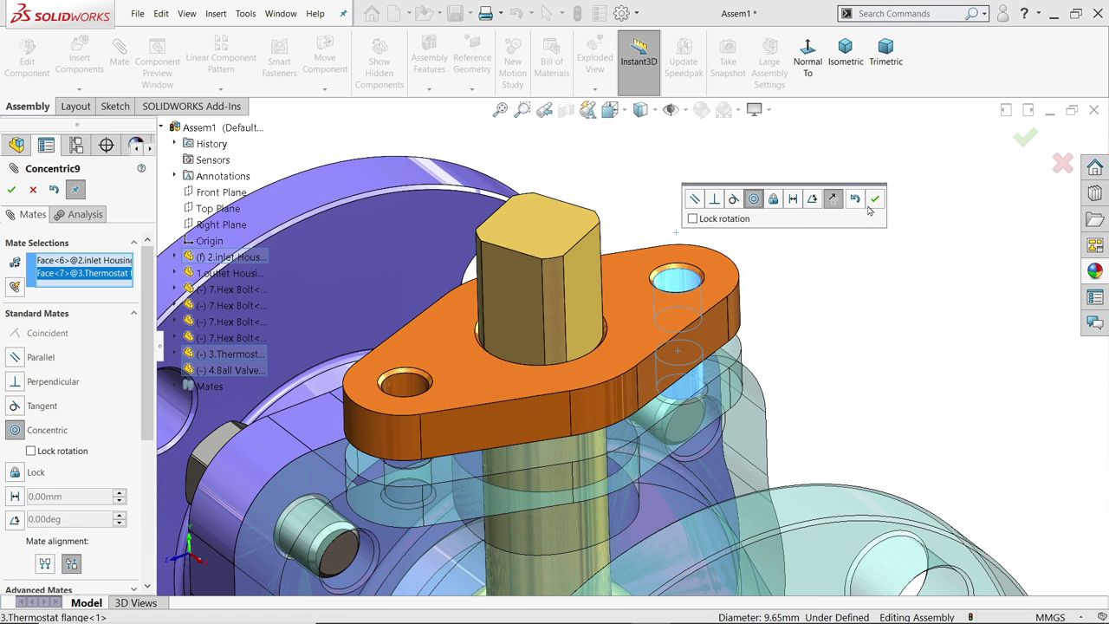
left_click(877, 199)
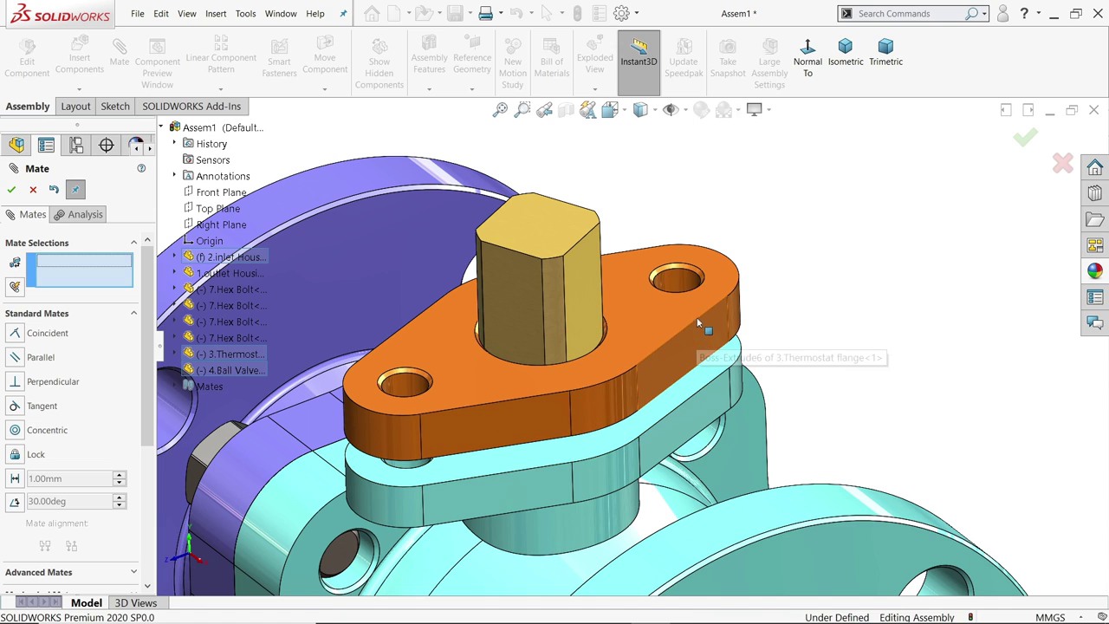
Step: Seat the flange's bottom face coincident on the housing top face
middle_click_drag(693, 318, 659, 253)
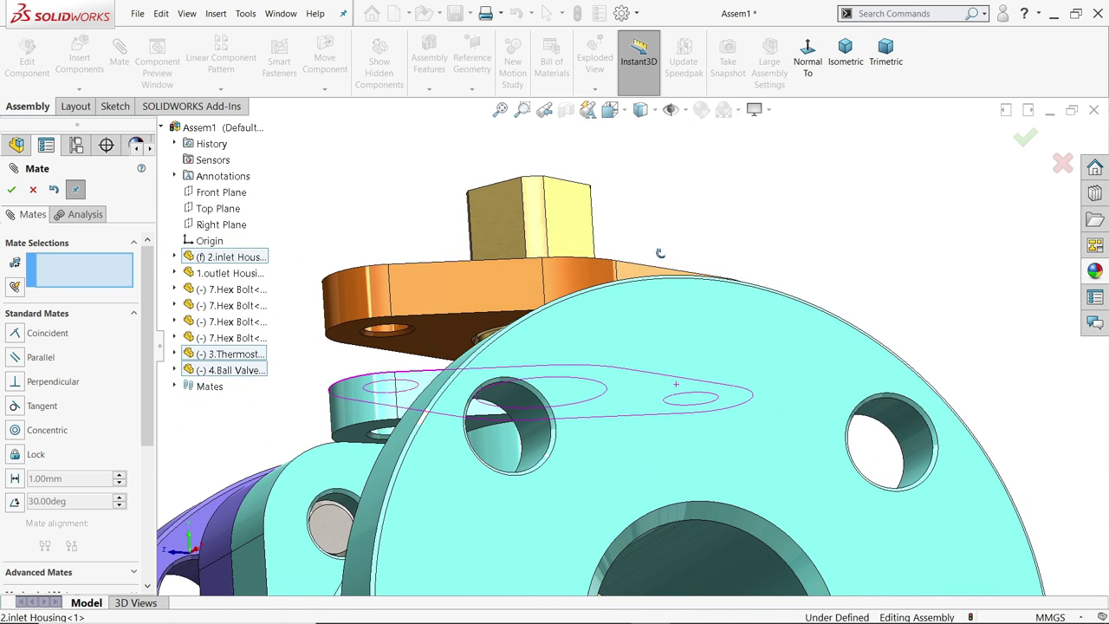
left_click(432, 334)
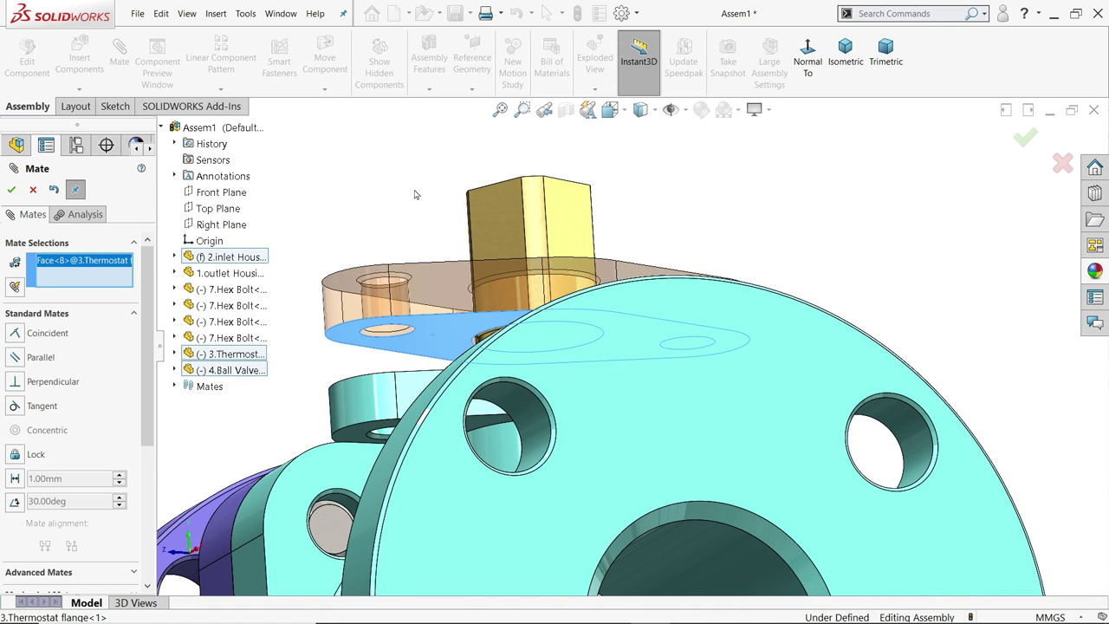
middle_click_drag(414, 194, 426, 321)
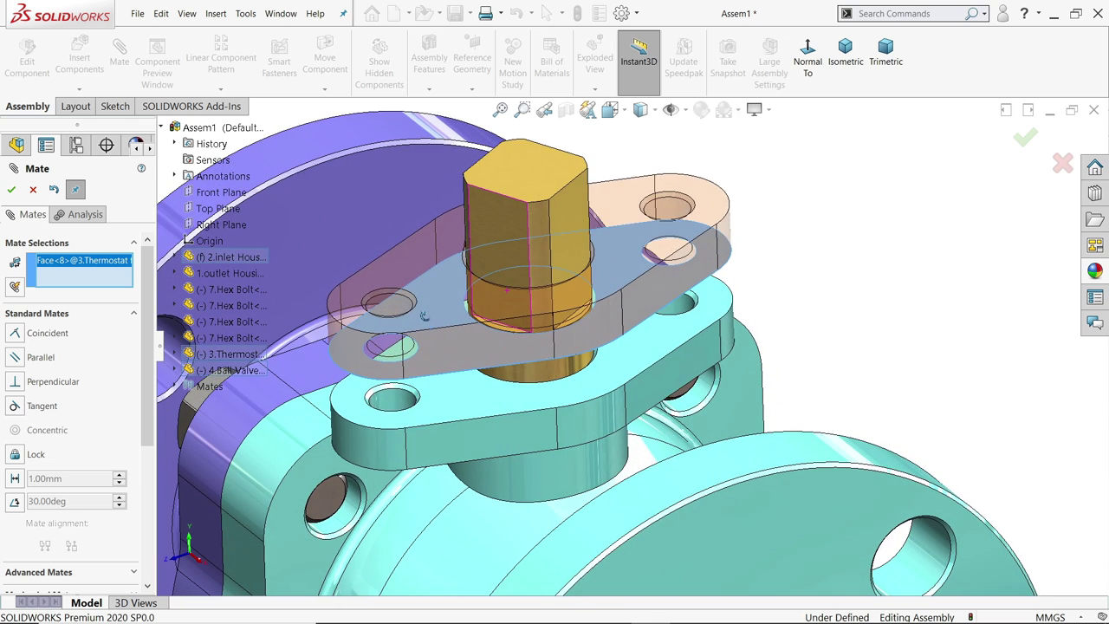
left_click(460, 407)
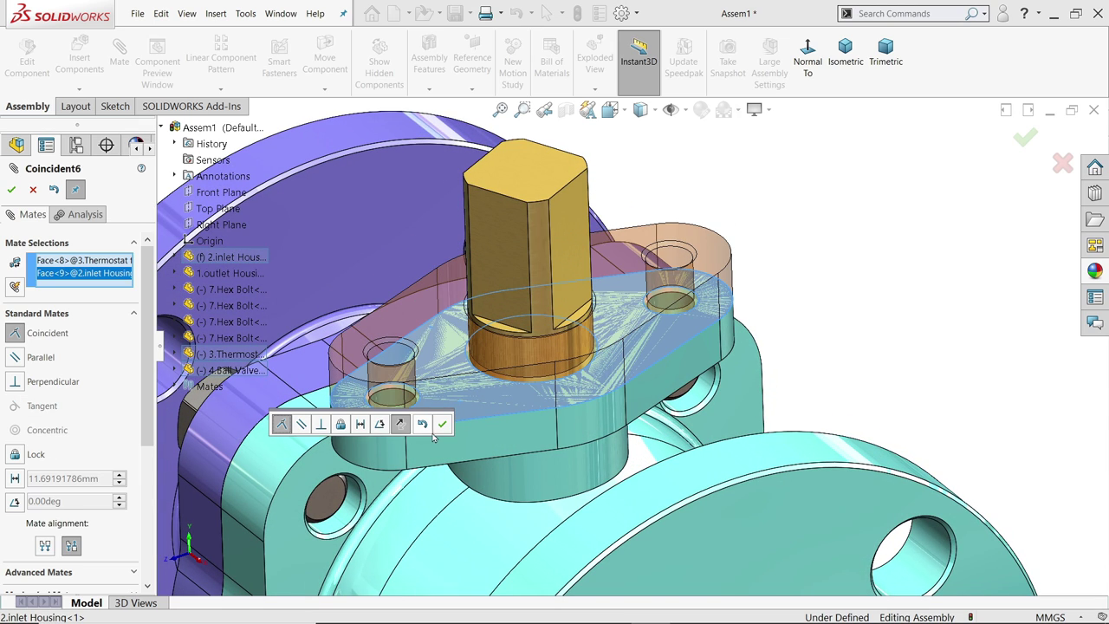
left_click(443, 425)
scroll(638, 386, "up", 4)
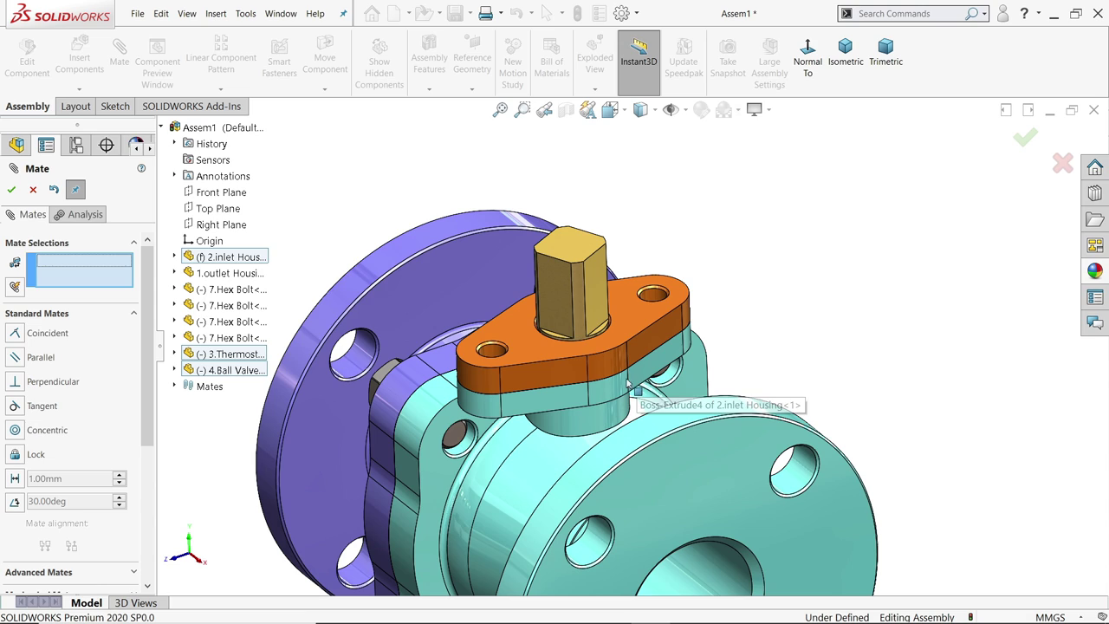
left_click(33, 190)
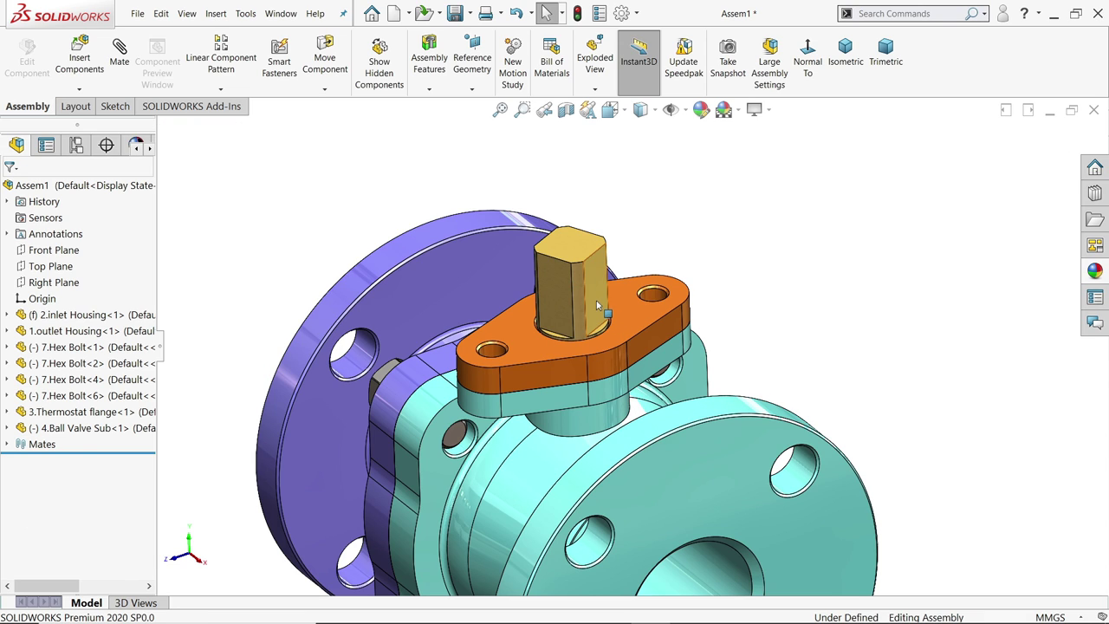
Step: Clear the stem selection and bring up the Insert Components file browser
left_click(586, 304)
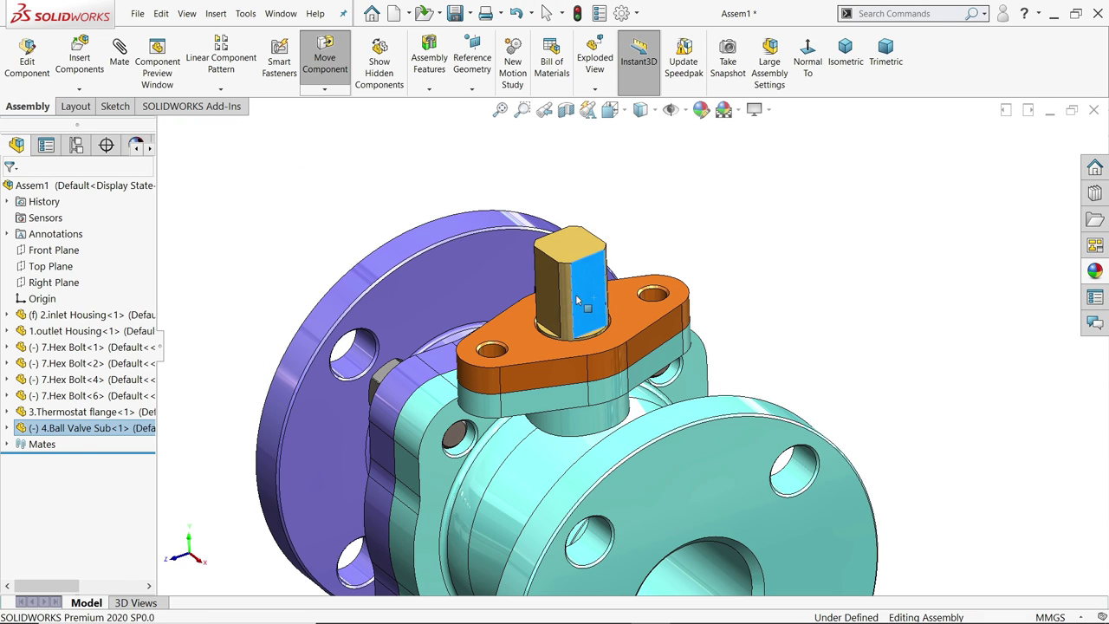
key("Escape")
key("Escape")
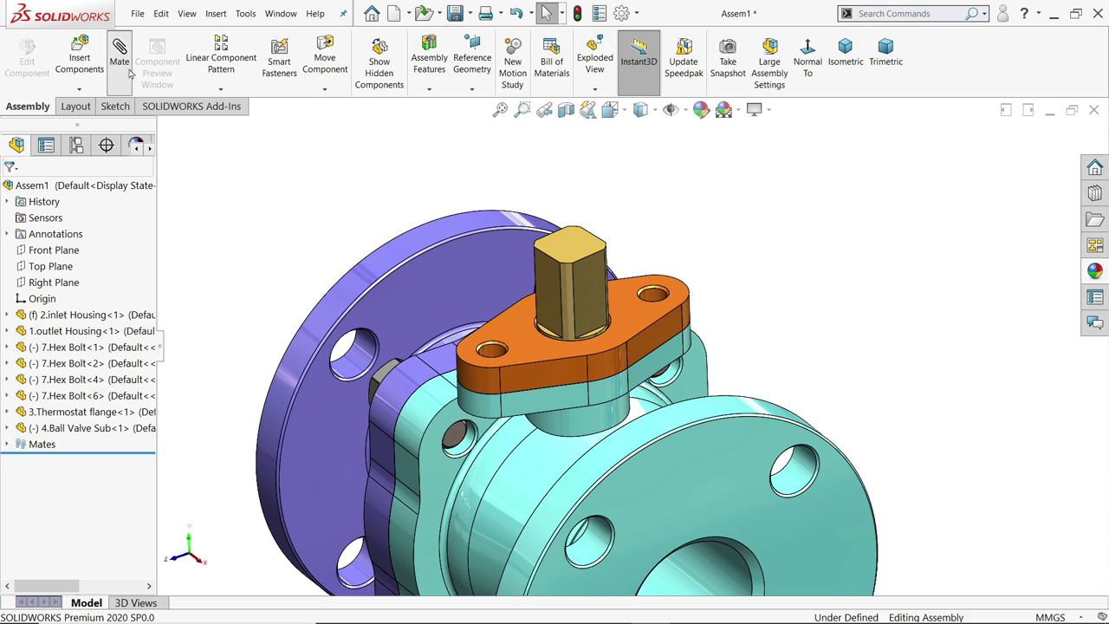
left_click(120, 56)
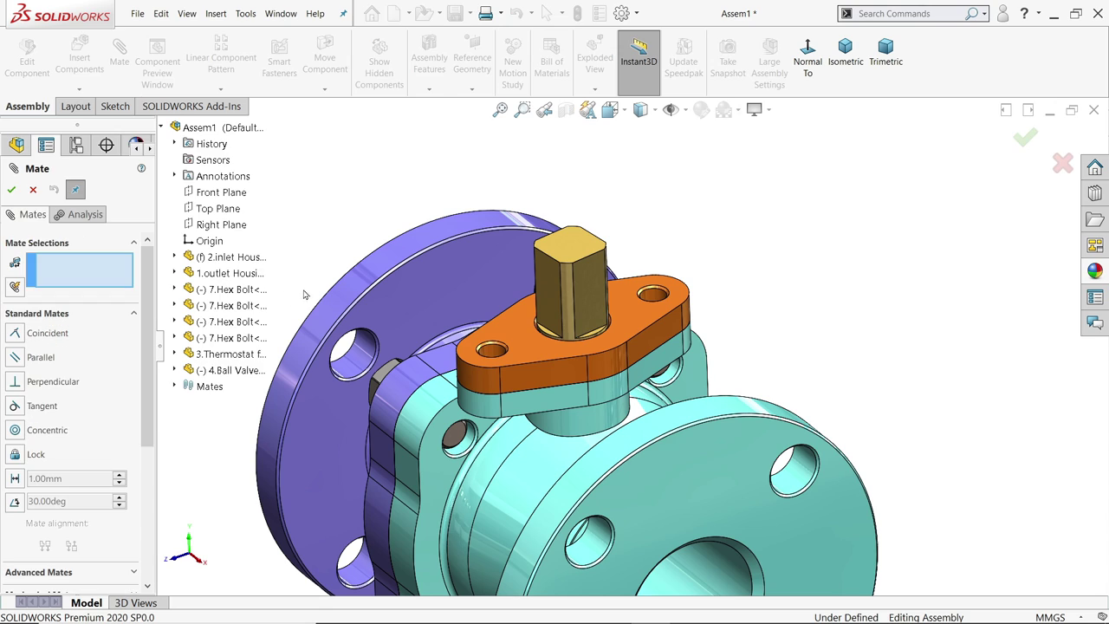
left_click(33, 190)
left_click(79, 52)
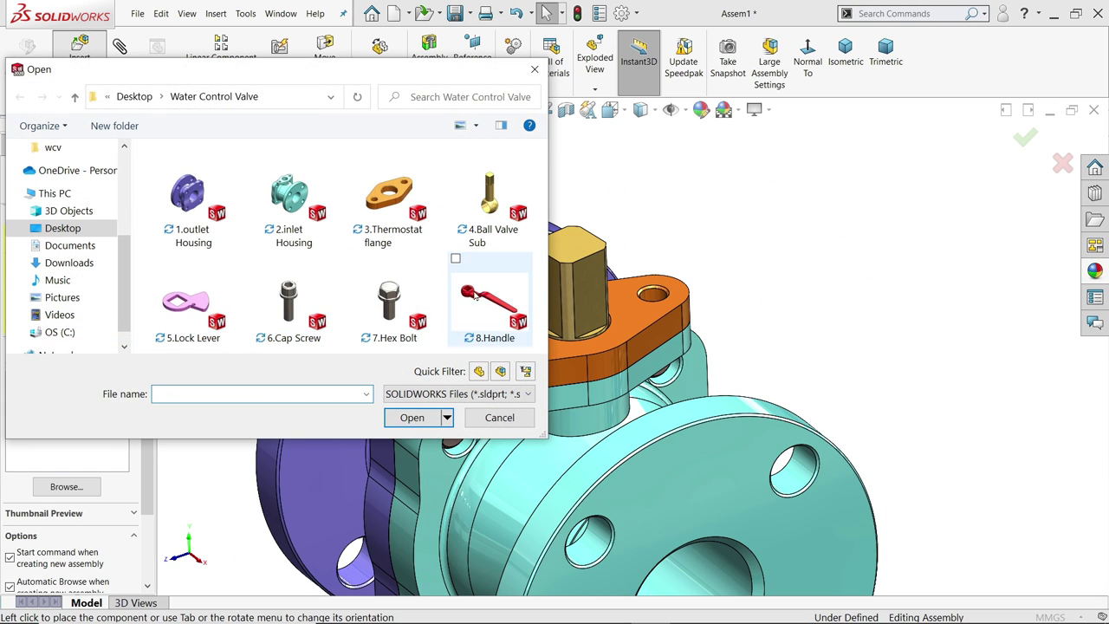
Step: Insert the 5.Lock Lever and 8.Handle parts and place them beside the stem
left_click(213, 317)
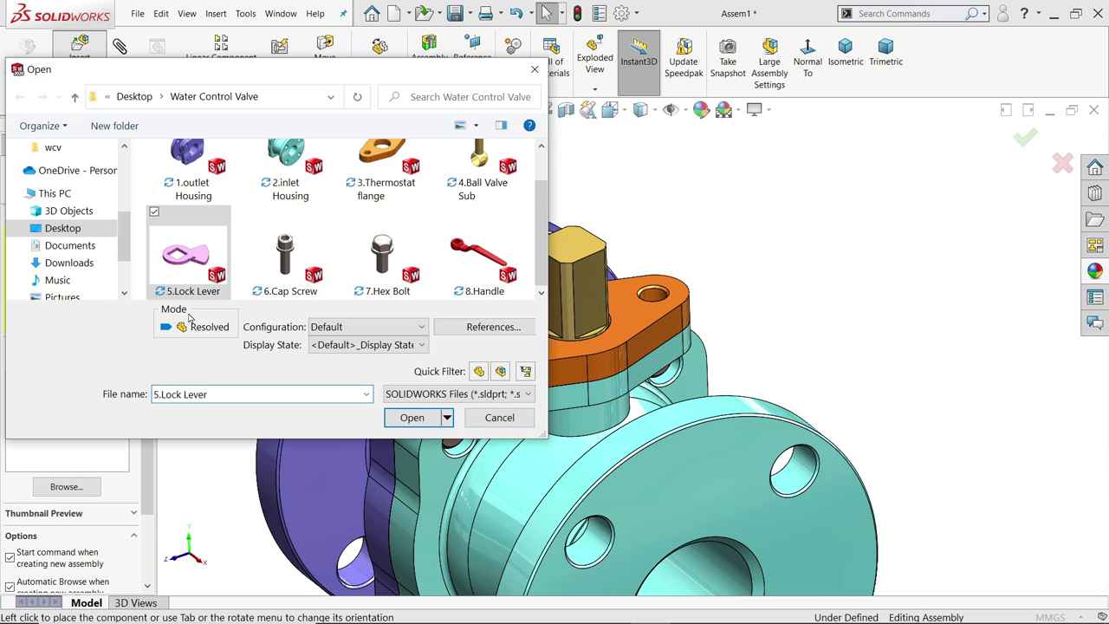
left_click(487, 266, "ctrl")
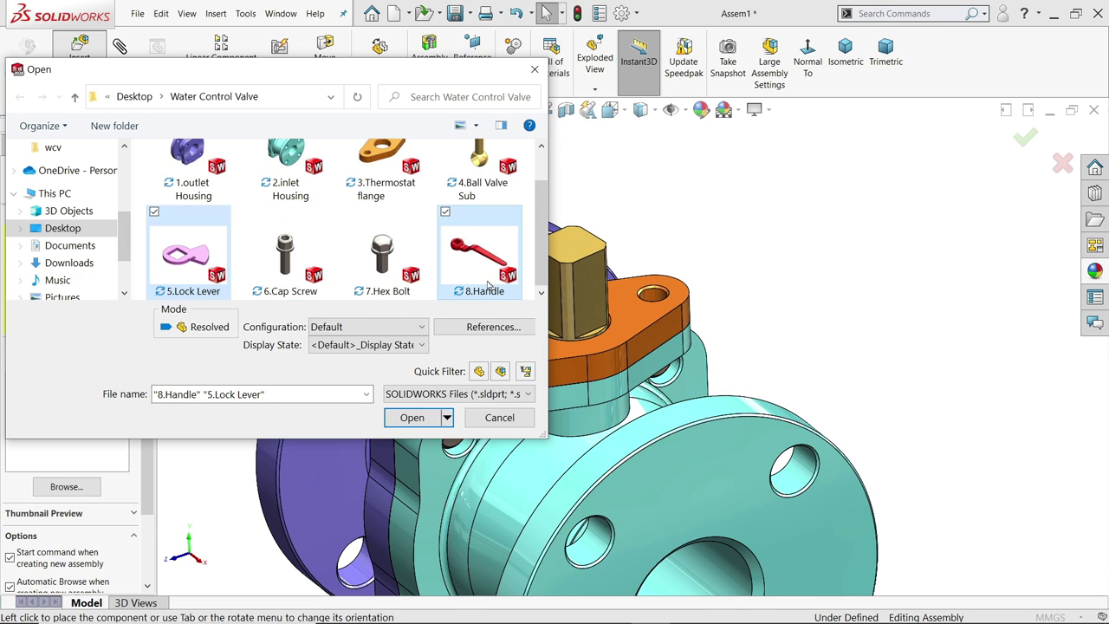
left_click(413, 418)
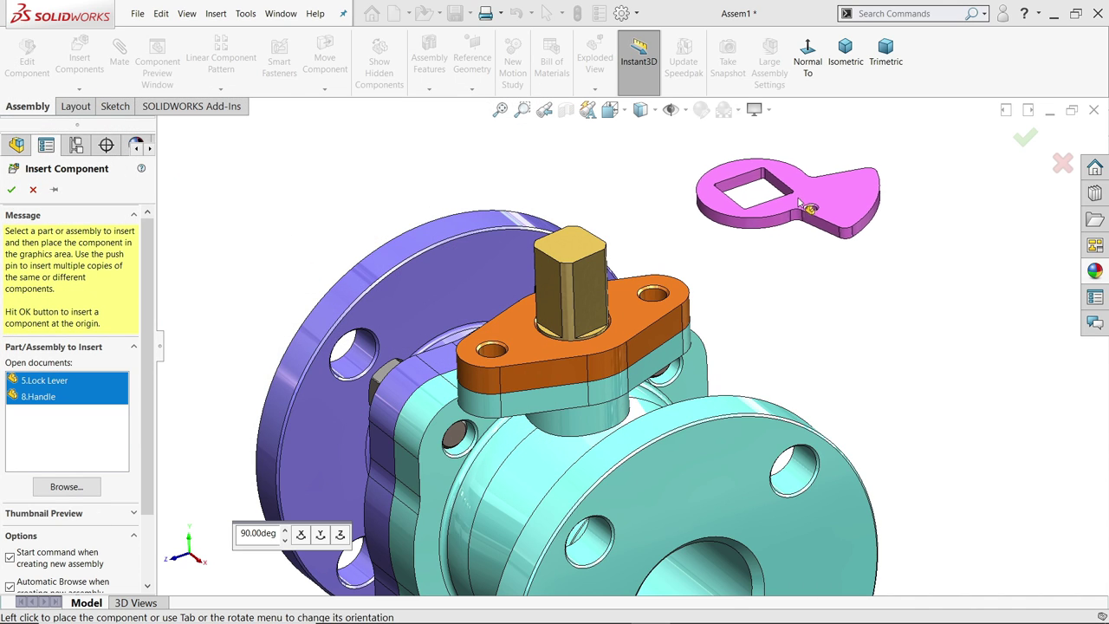
left_click(801, 205)
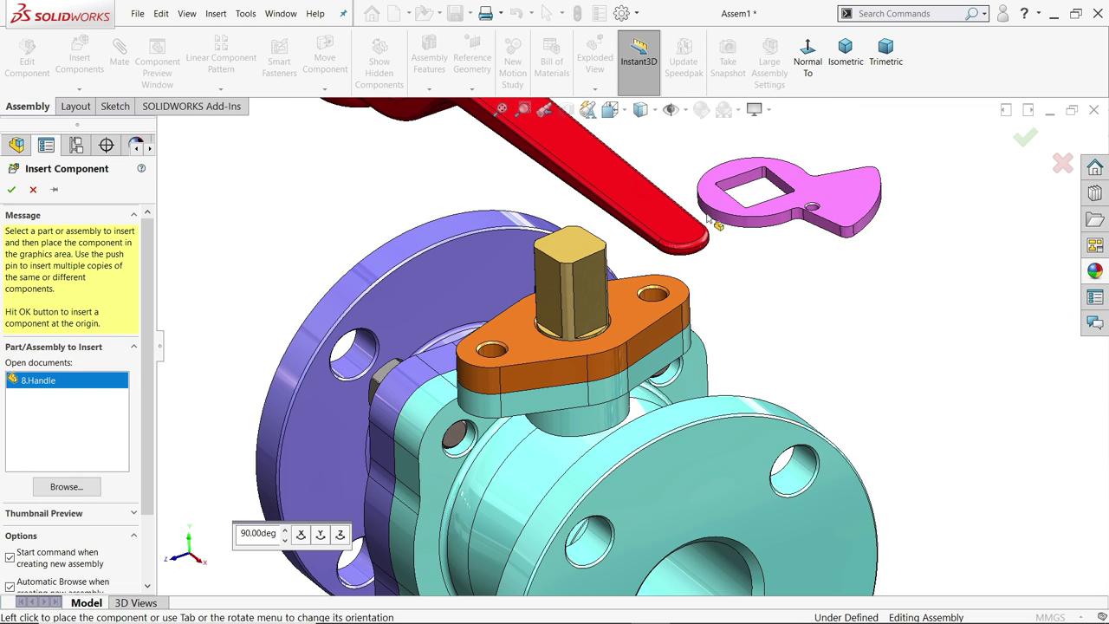
left_click(716, 224)
left_click_drag(763, 219, 784, 304)
scroll(785, 303, "down", 2)
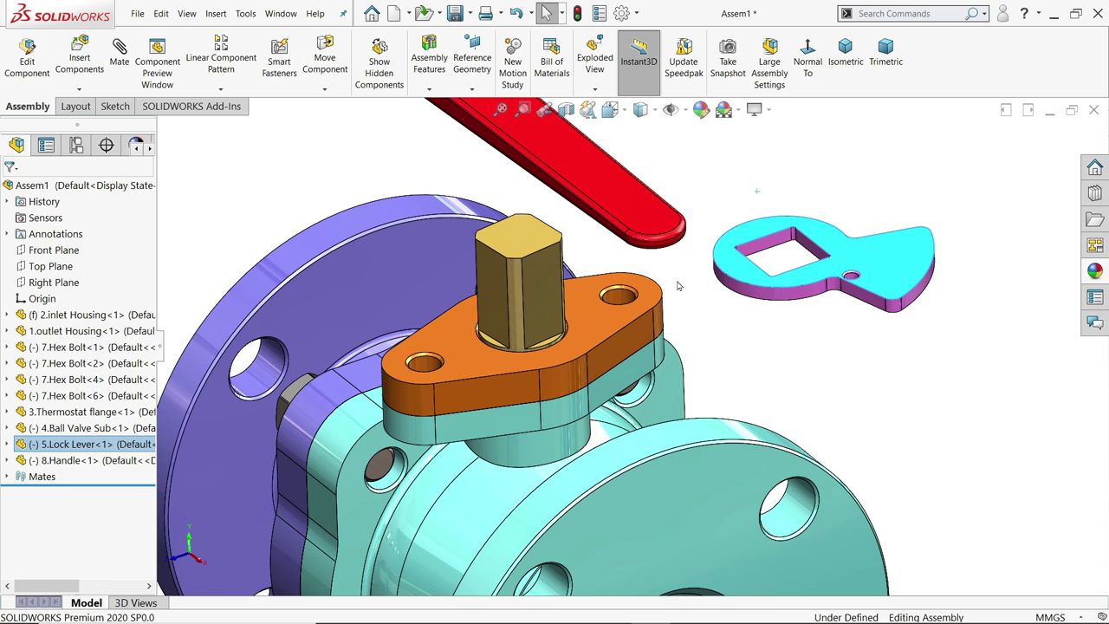
Step: Mate the inner face of the Lock Lever's square hole coincident with a hex stem face
left_click(742, 327)
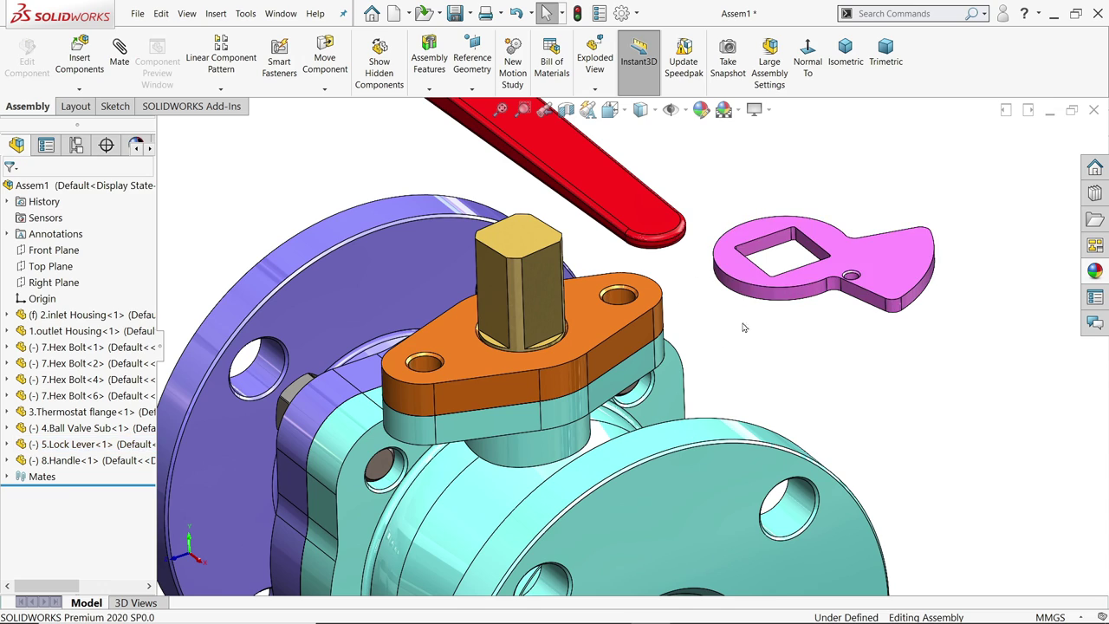
left_click(120, 54)
scroll(579, 308, "down", 2)
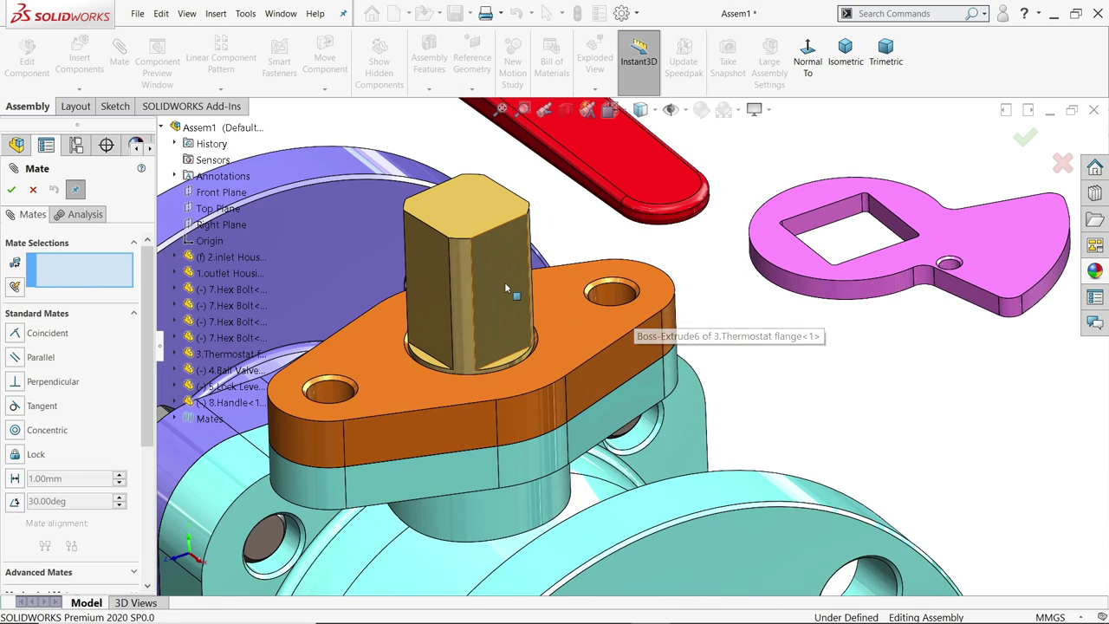
left_click(897, 229)
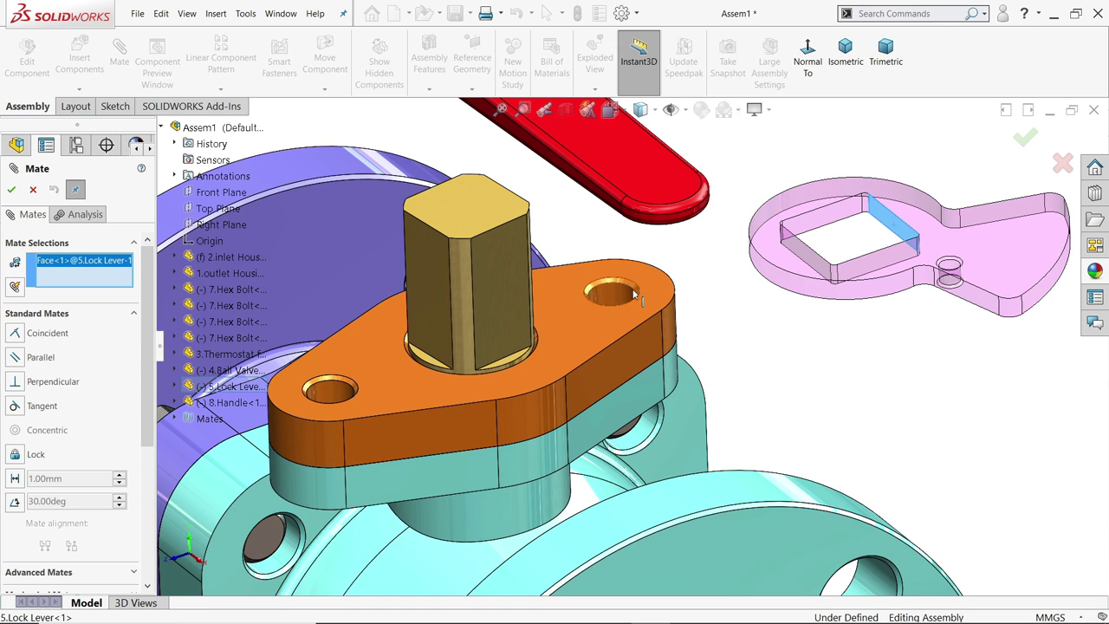
middle_click_drag(636, 295, 520, 276)
left_click(478, 267)
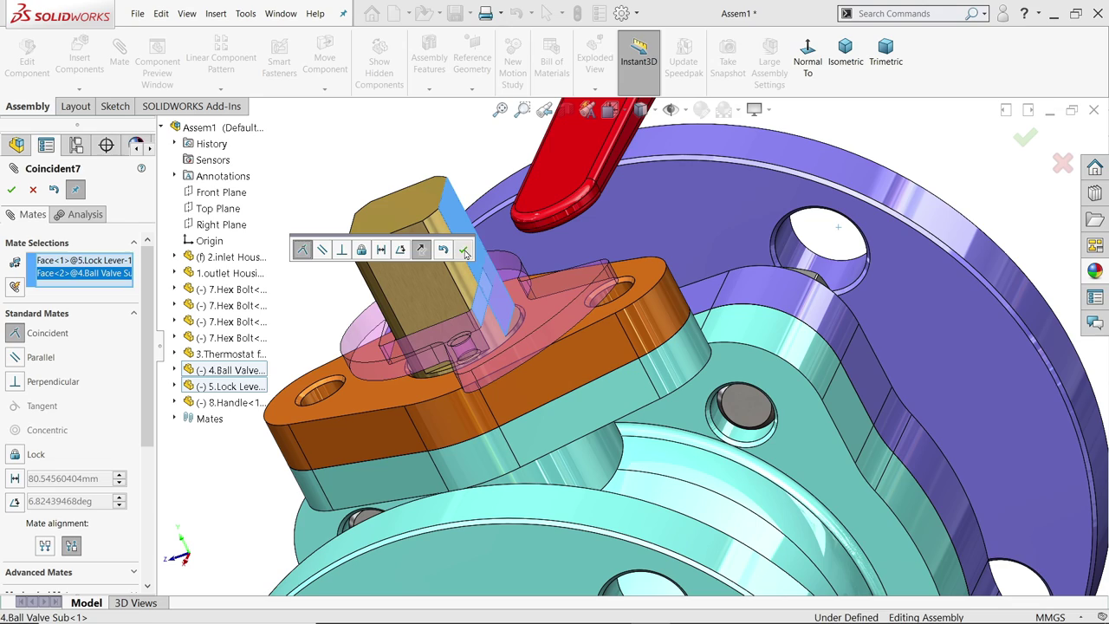
left_click(465, 251)
Step: Add a second coincident mate between another stem face and the matching lever face
scroll(450, 294, "up", 3)
middle_click_drag(450, 294, 475, 361)
left_click(422, 305)
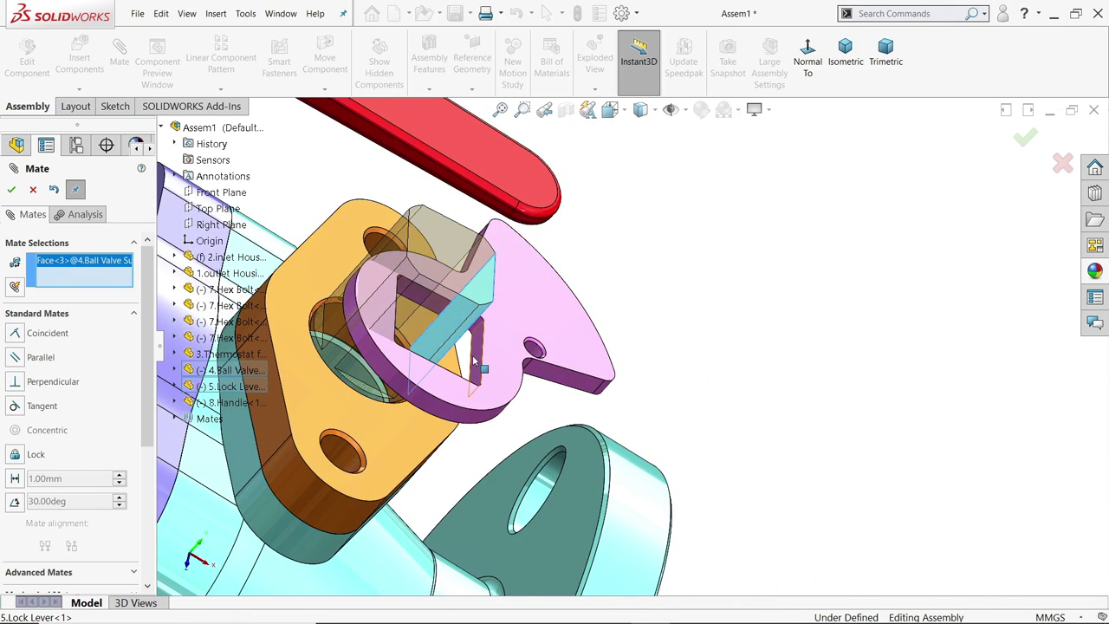
left_click(475, 361)
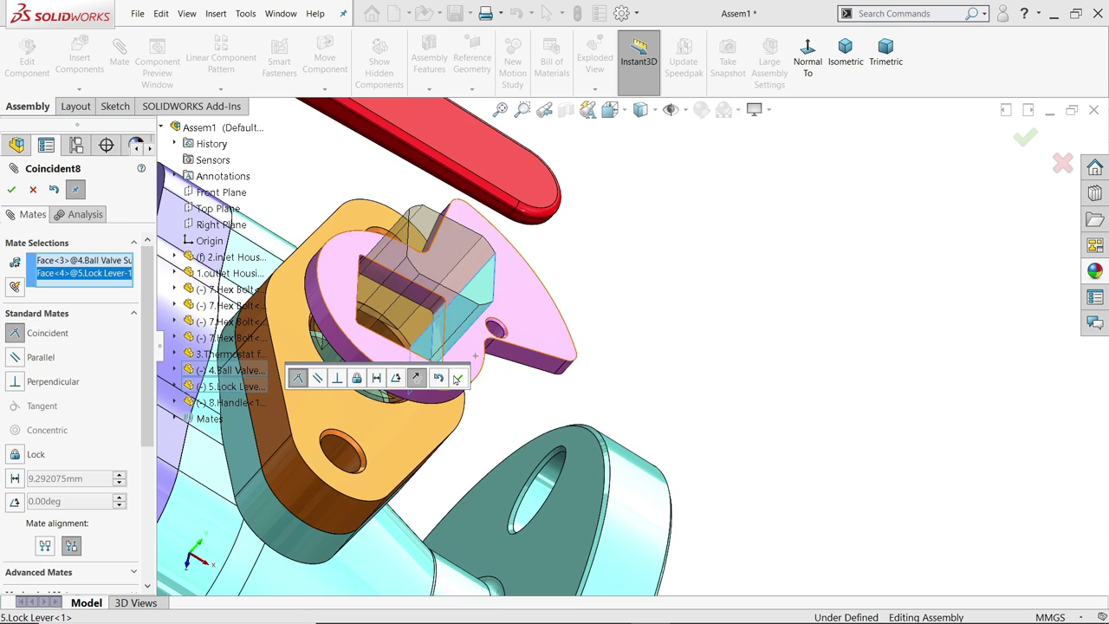
left_click(457, 380)
Step: Seat the lever's underside coincident on the flange face it rests on
middle_click_drag(497, 373, 433, 284)
scroll(472, 398, "down", 3)
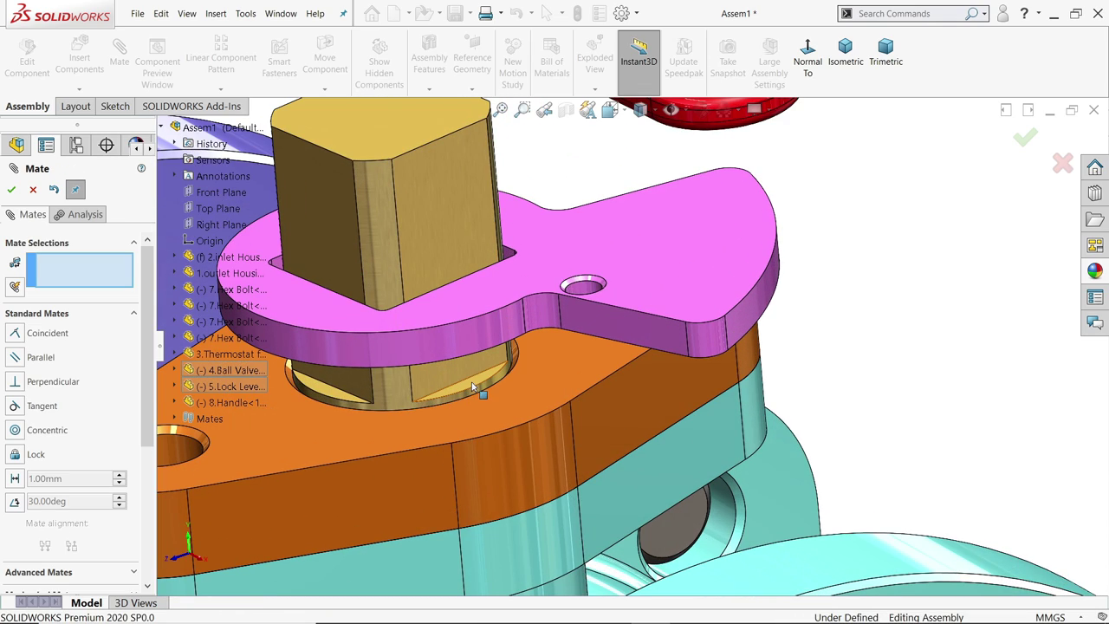
left_click(472, 385)
middle_click_drag(472, 386, 486, 280)
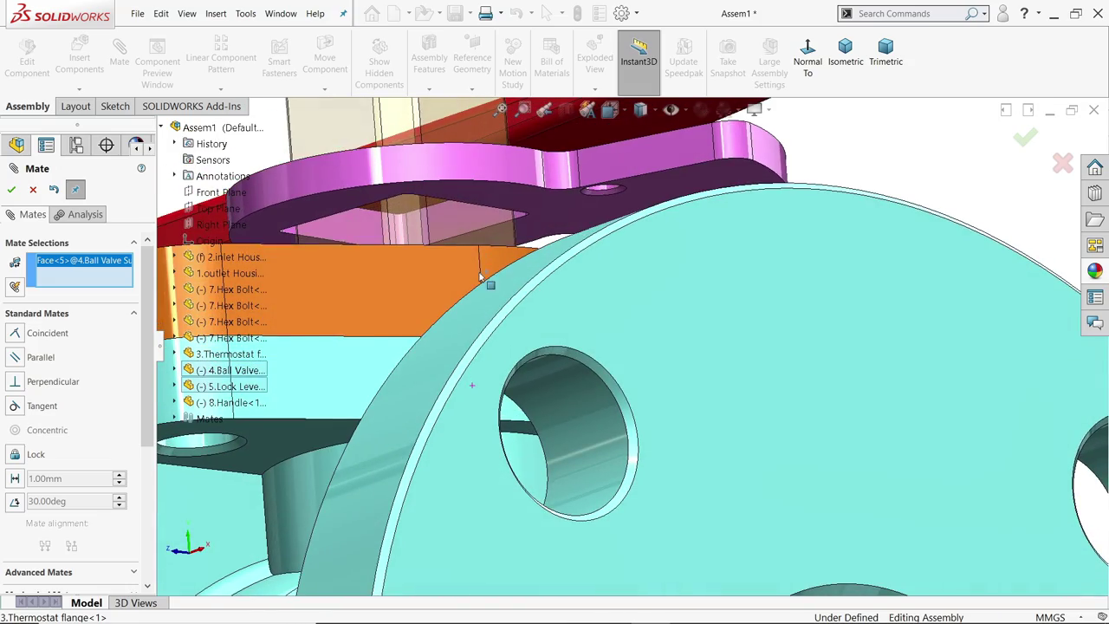
left_click(516, 199)
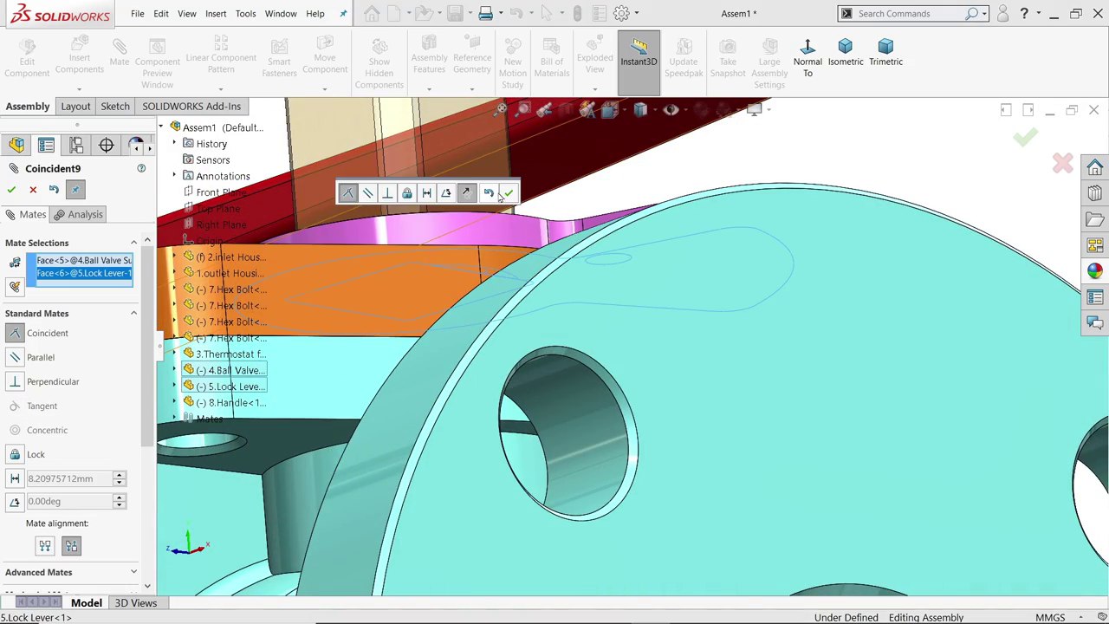
left_click(508, 193)
Step: Close the Mate tool and rotate the Lock Lever about the stem
middle_click_drag(508, 193, 546, 334)
left_click(13, 193)
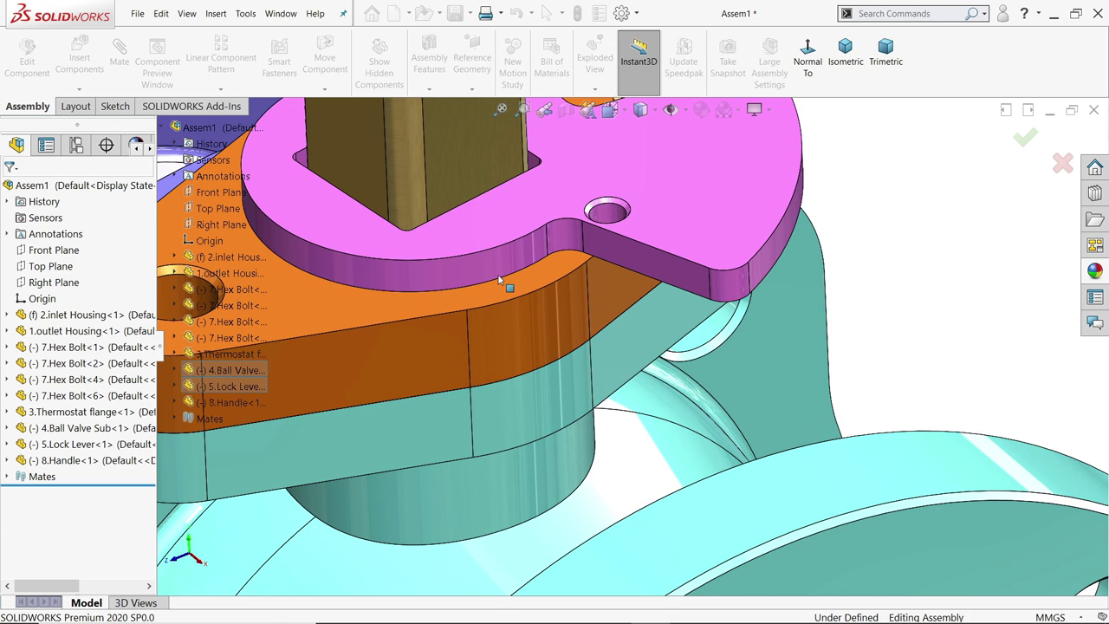
scroll(648, 289, "up", 5)
left_click_drag(674, 294, 711, 234)
Step: Zoom to fit and move the Handle near the valve stem
key("f")
left_click_drag(644, 242, 821, 321)
scroll(673, 283, "down", 5)
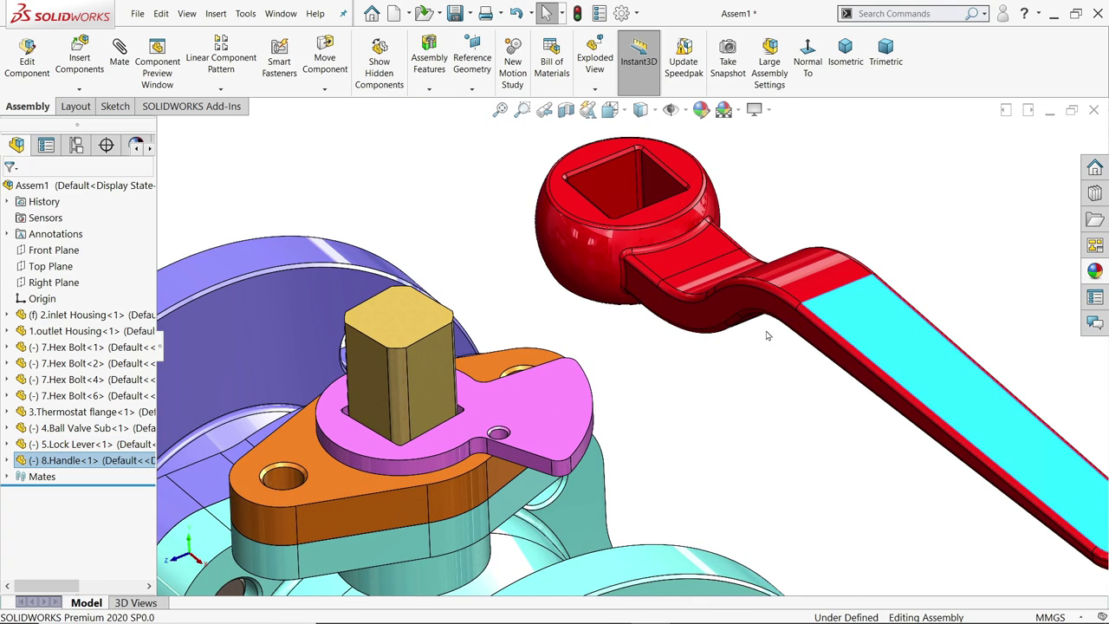
middle_click_drag(767, 336, 757, 297)
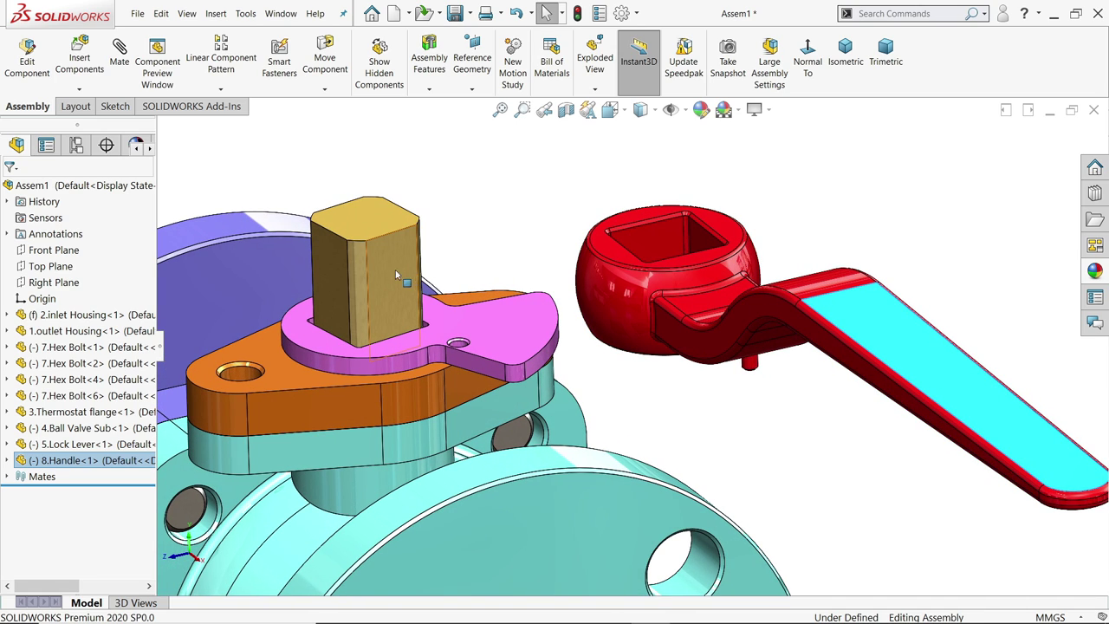
Step: Clear the old selections and mate the valve stem face to the handle ring's inner face
left_click(119, 62)
right_click(80, 271)
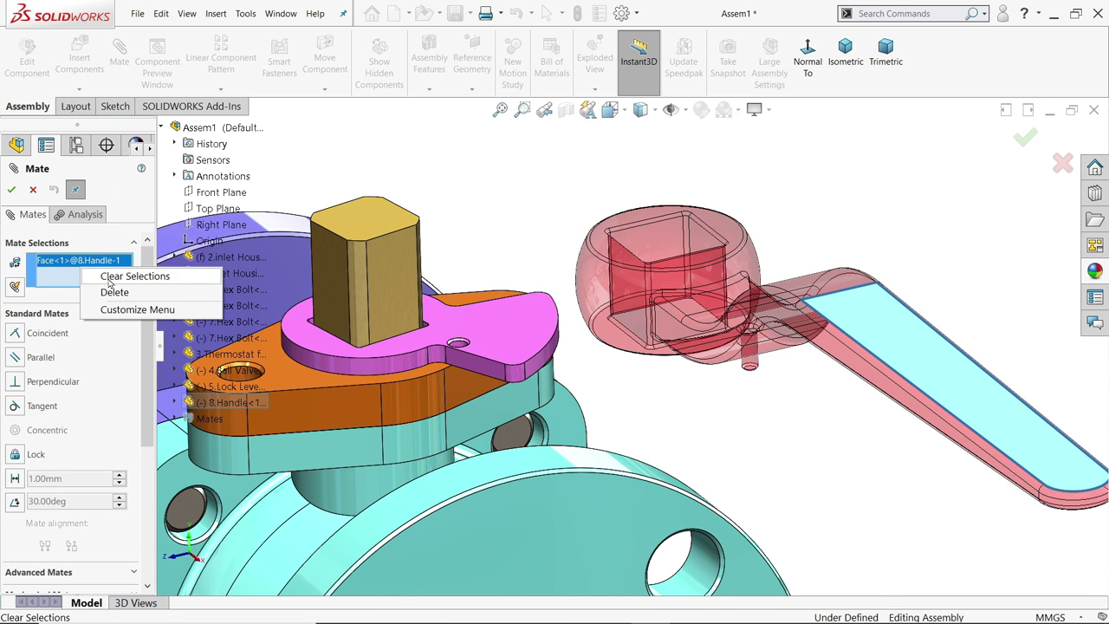
left_click(109, 279)
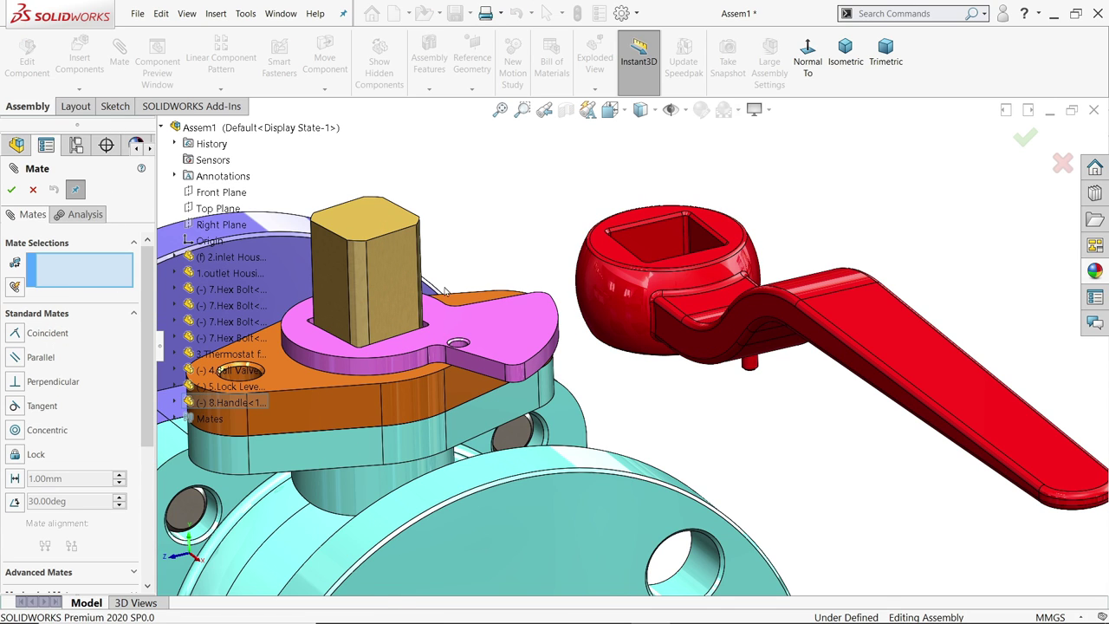
left_click(382, 280)
middle_click_drag(382, 280, 648, 306)
scroll(641, 303, "up", 4)
left_click_drag(564, 215, 884, 373)
middle_click_drag(884, 373, 700, 342)
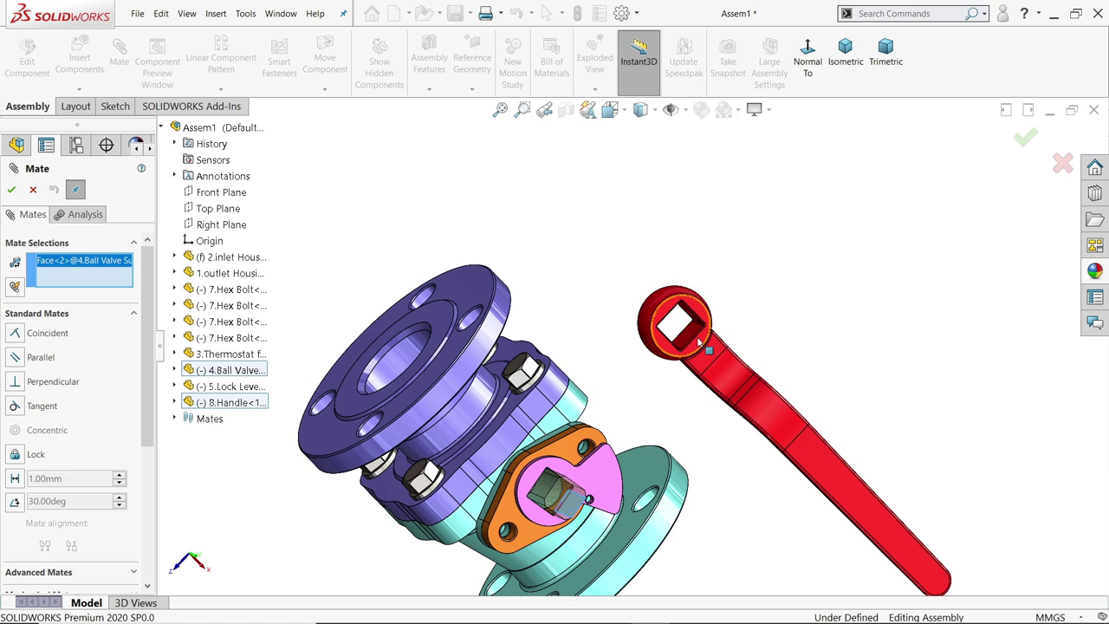
left_click(690, 338)
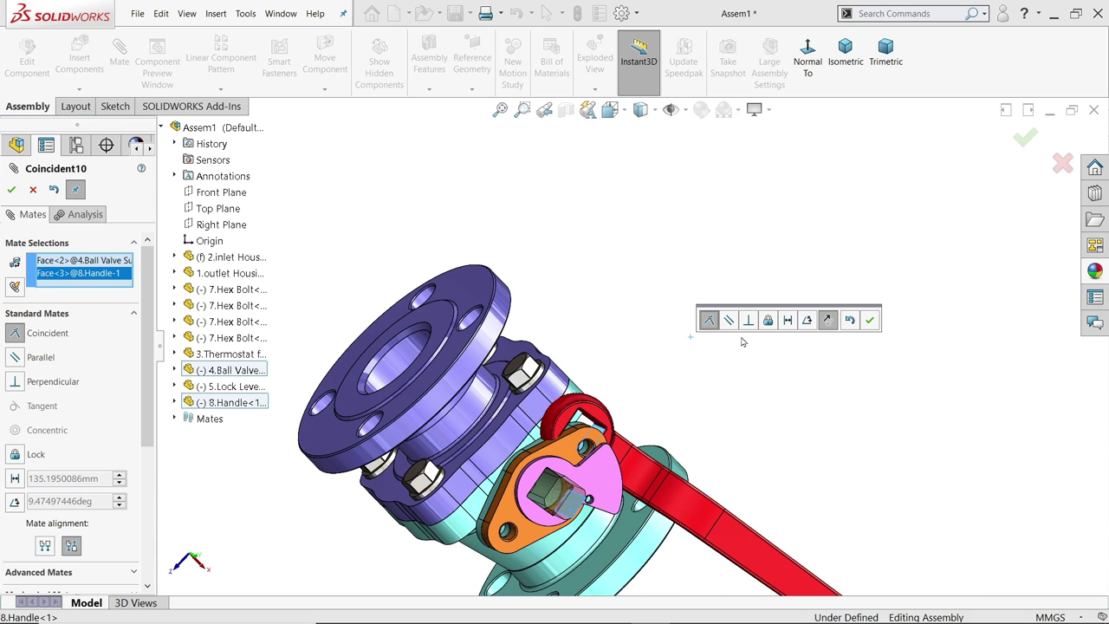
left_click(870, 321)
Step: Swing the Handle to point right and tilt it steeper about the stem
middle_click_drag(745, 381, 690, 460)
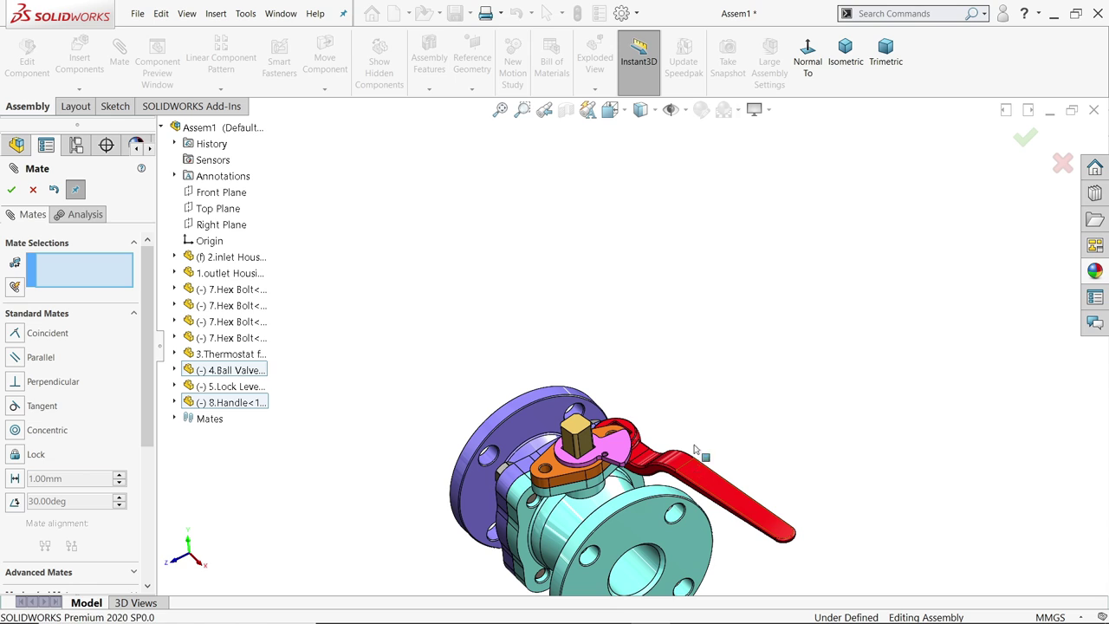
left_click_drag(694, 449, 699, 399)
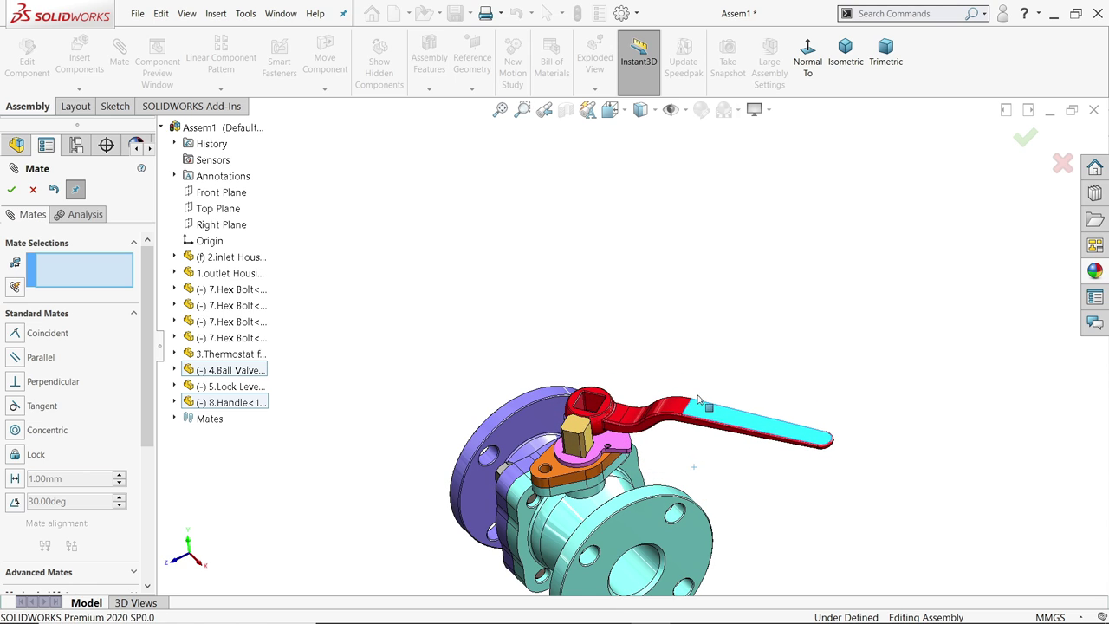
scroll(699, 399, "down", 6)
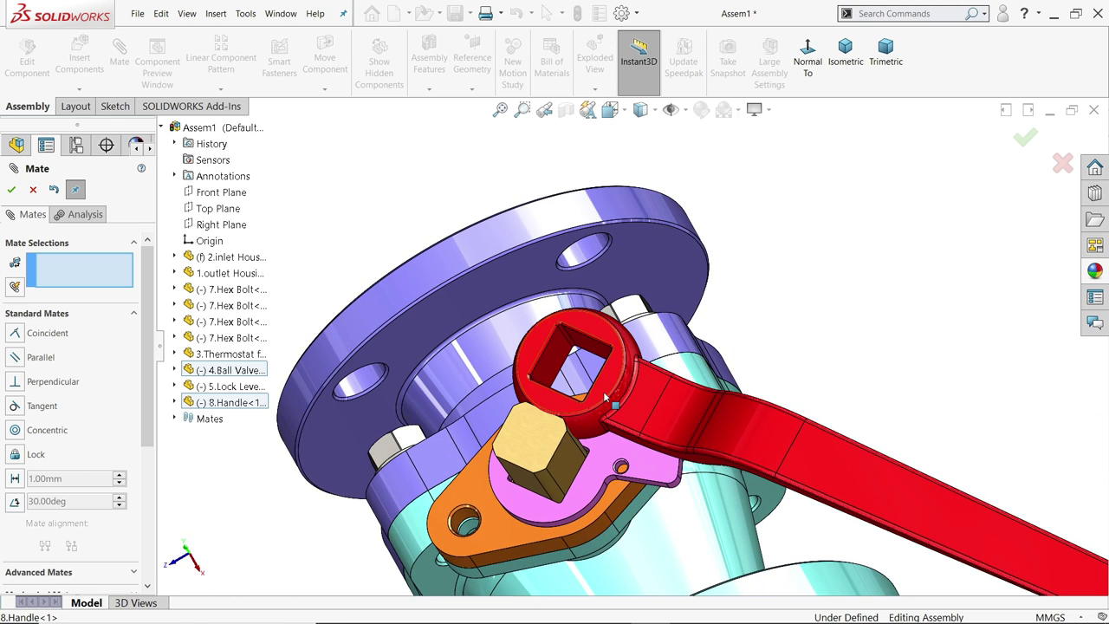
left_click_drag(607, 399, 606, 448)
middle_click_drag(607, 449, 593, 475)
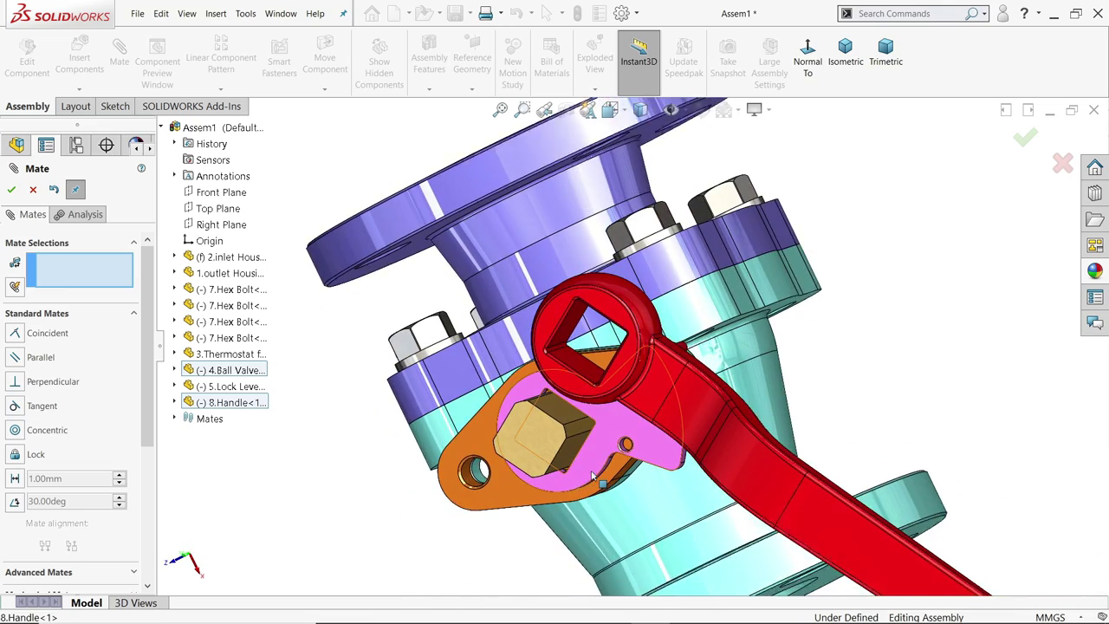
Step: Add a coincident mate between the stem face and the handle's square hole face
left_click(572, 415)
middle_click_drag(720, 373, 666, 286)
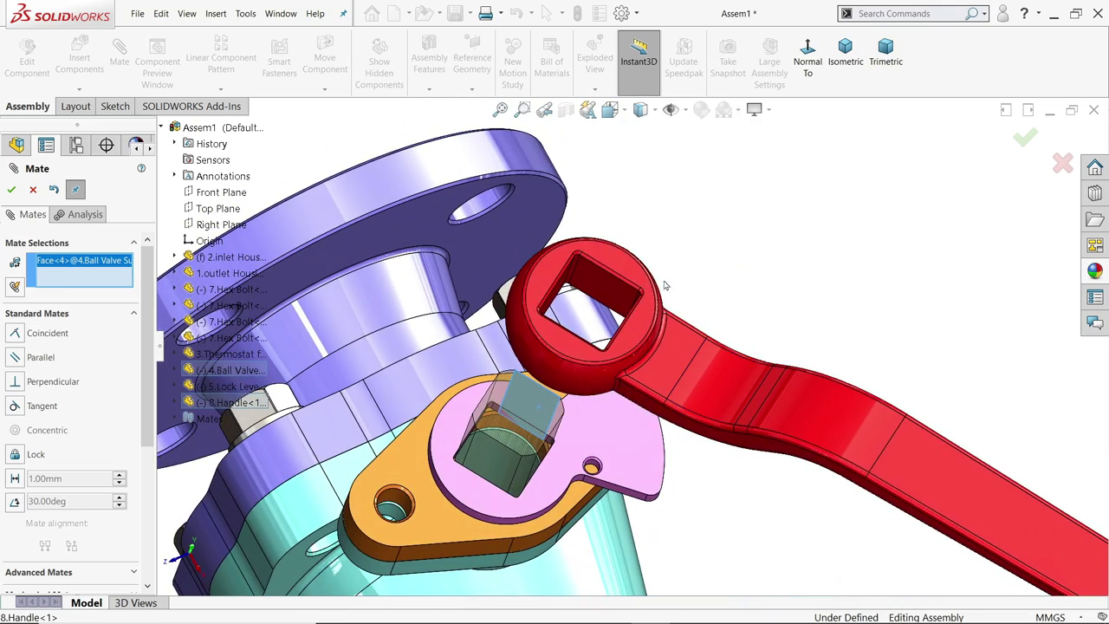
left_click(610, 292)
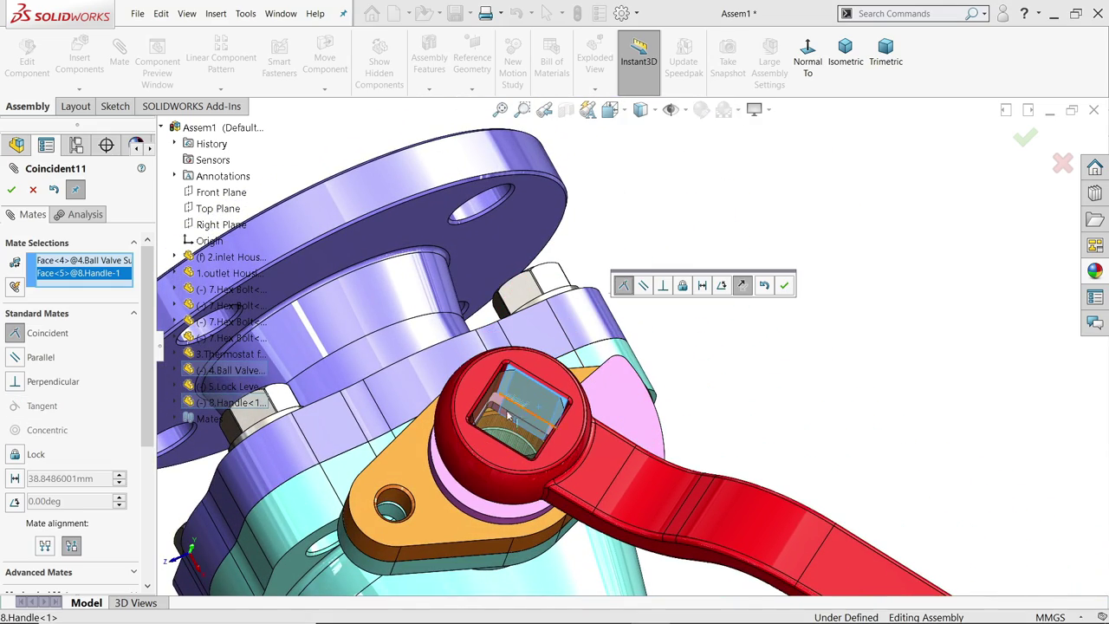
left_click(783, 287)
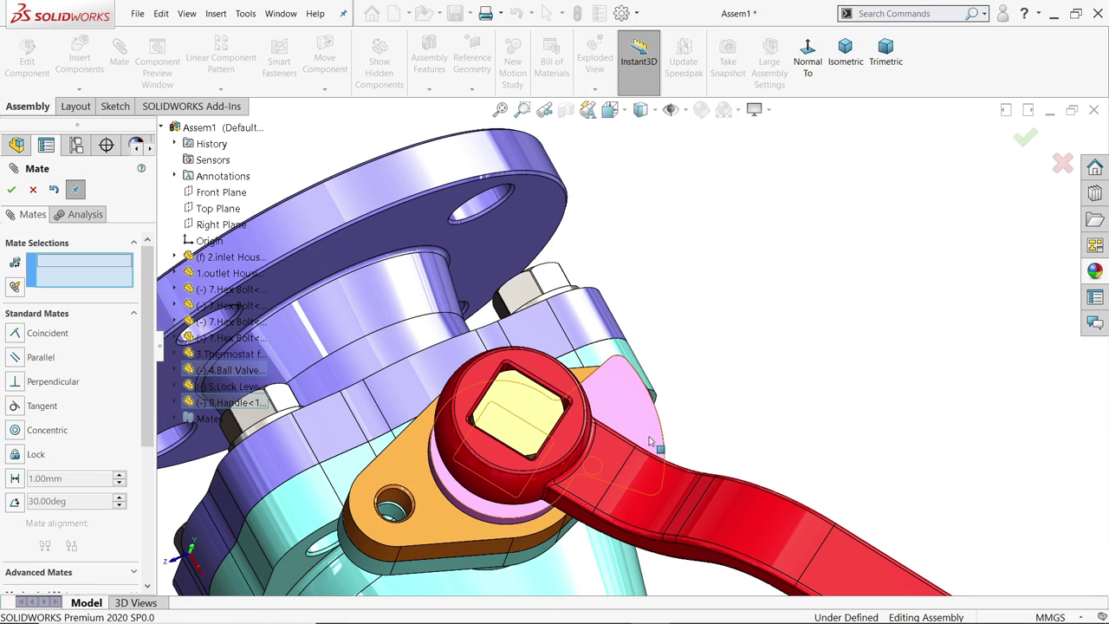
Step: Add a concentric mate between the lock lever's hole and the handle pin
middle_click_drag(664, 465, 631, 303)
scroll(609, 450, "down", 5)
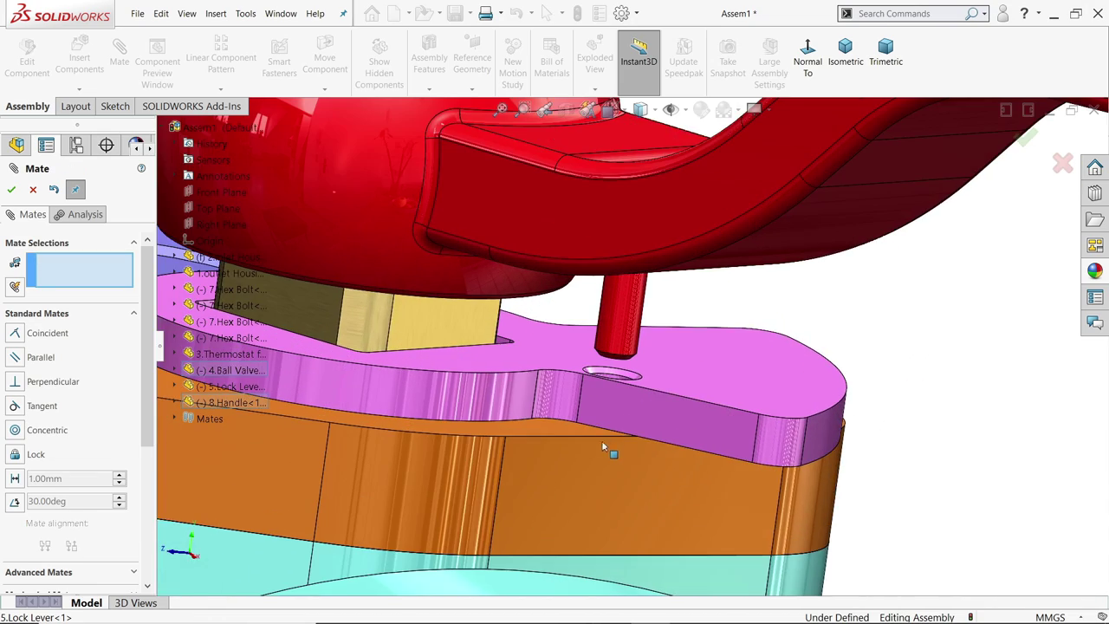
scroll(591, 450, "down", 5)
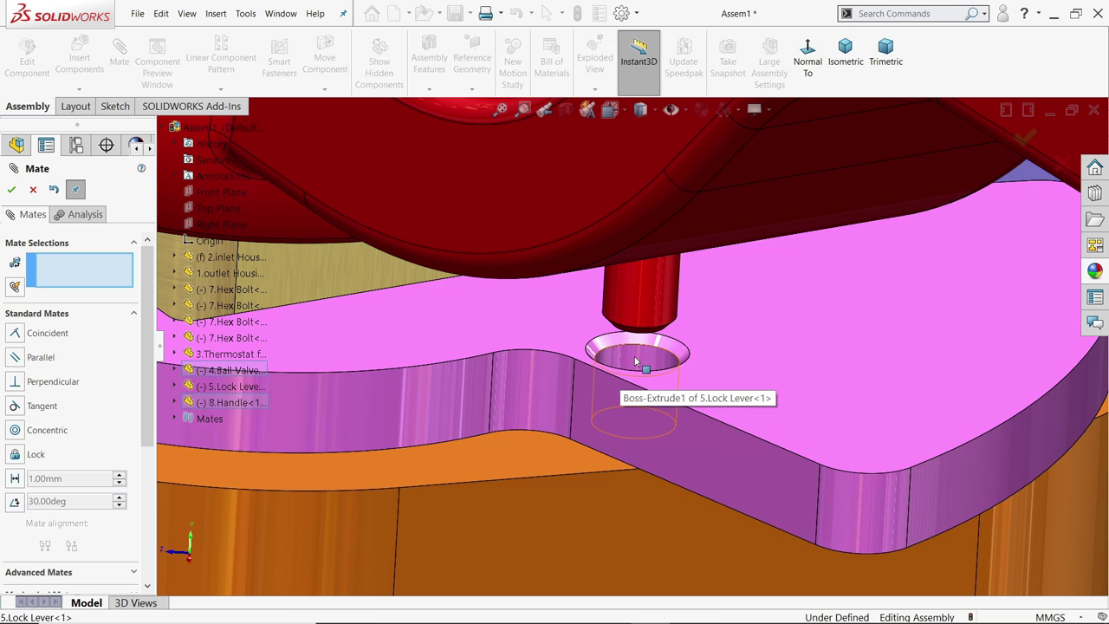
left_click(610, 378)
left_click(644, 307)
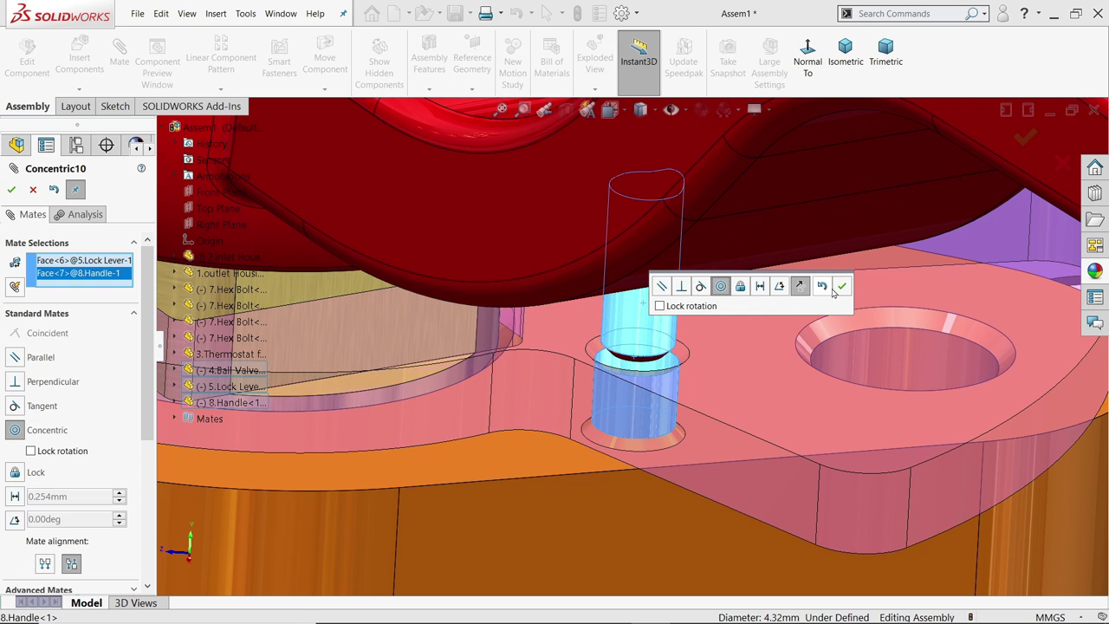
left_click(845, 289)
Step: Mate the handle face coincident with the lock lever's top face
scroll(641, 407, "up", 3)
middle_click_drag(641, 407, 699, 325)
scroll(642, 342, "up", 2)
scroll(645, 348, "up", 1)
middle_click_drag(549, 332, 546, 261)
left_click(520, 280)
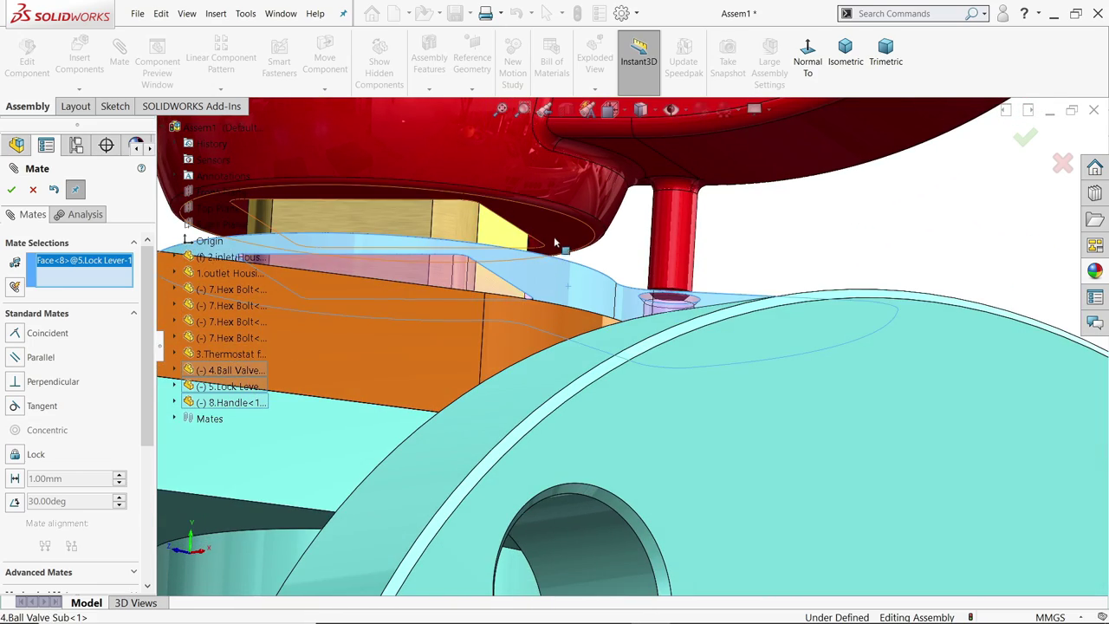
left_click(548, 258)
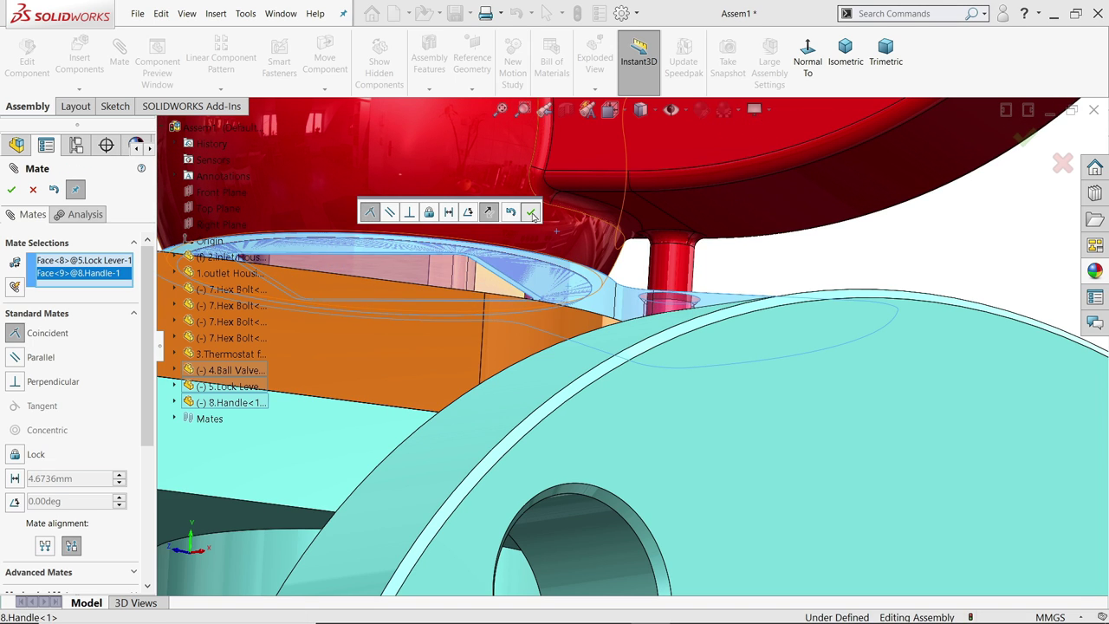
left_click(533, 214)
Step: Close Mate and swing the handle about its pivot to test the rotation
mouse_move(676, 312)
middle_mouse_down()
mouse_move(672, 295)
mouse_move(668, 322)
middle_mouse_up()
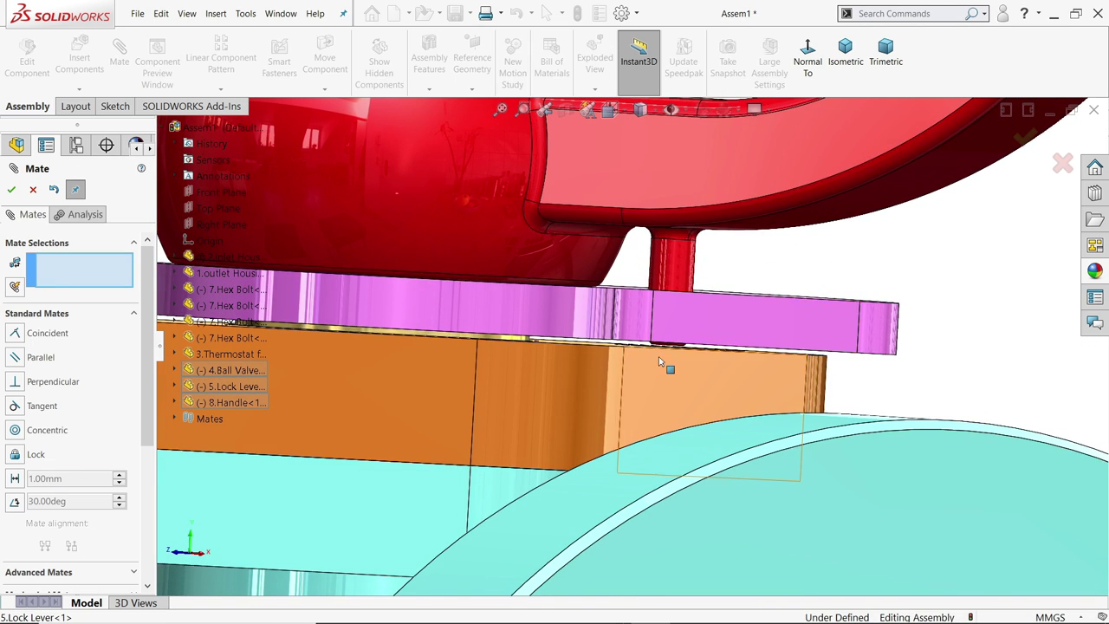
scroll(659, 363, "down", 5)
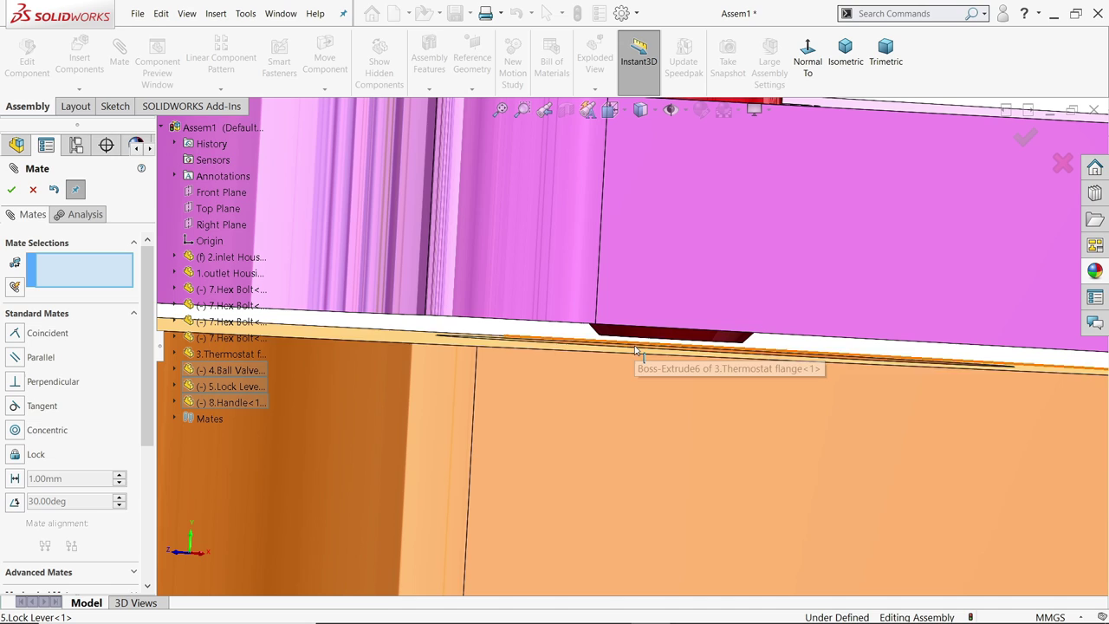
scroll(634, 362, "up", 4)
scroll(637, 362, "up", 3)
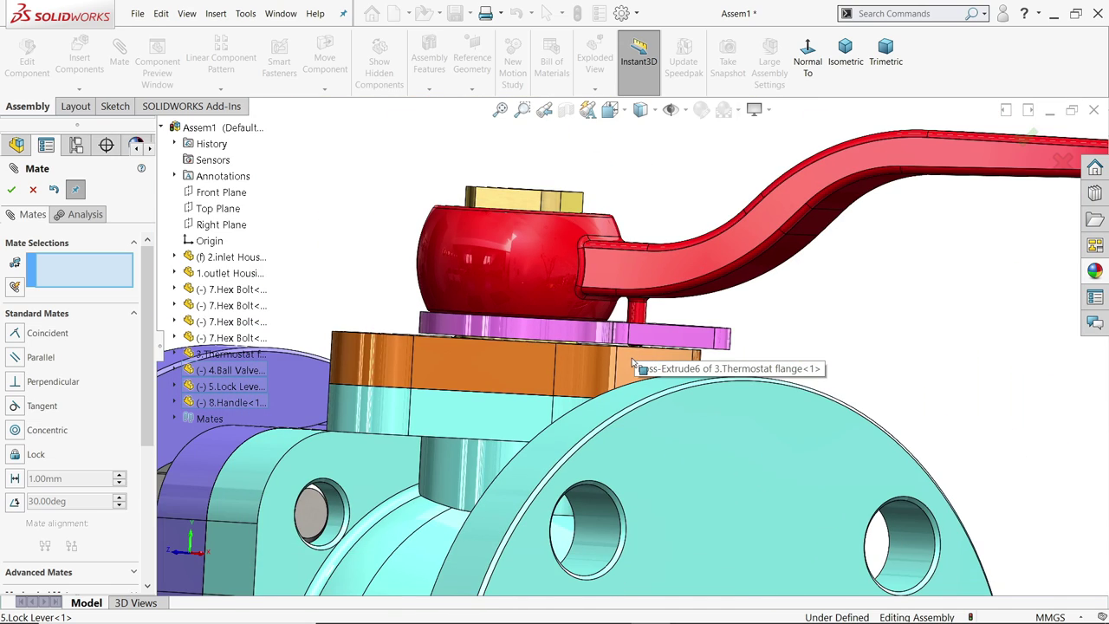
middle_click_drag(656, 344, 641, 416)
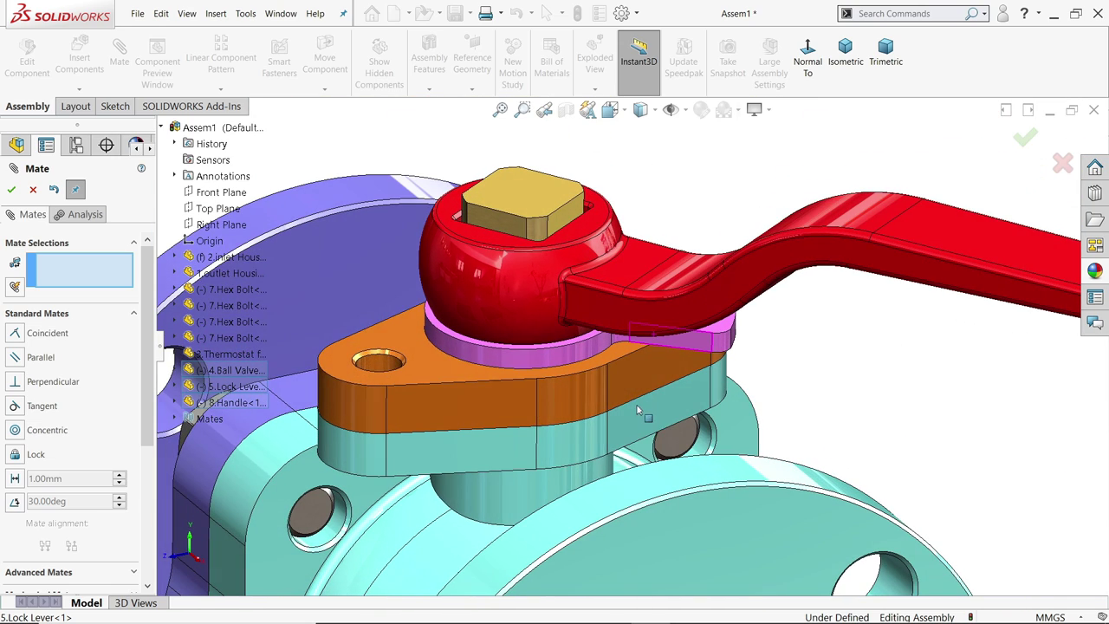
left_click(33, 189)
scroll(558, 323, "up", 8)
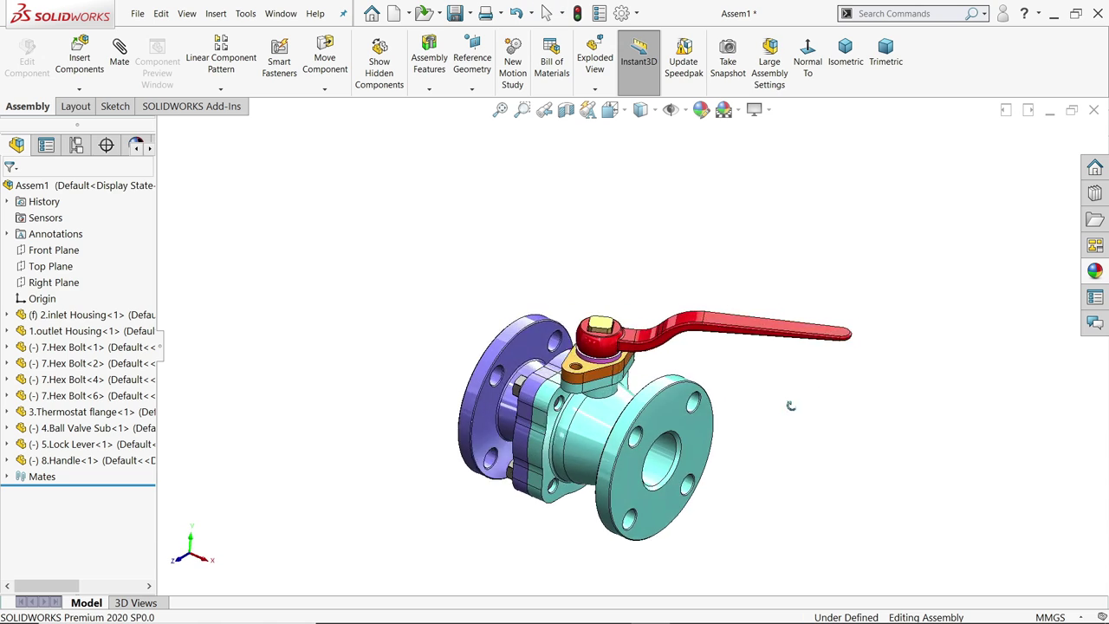
scroll(713, 341, "down", 3)
left_click_drag(731, 299, 620, 345)
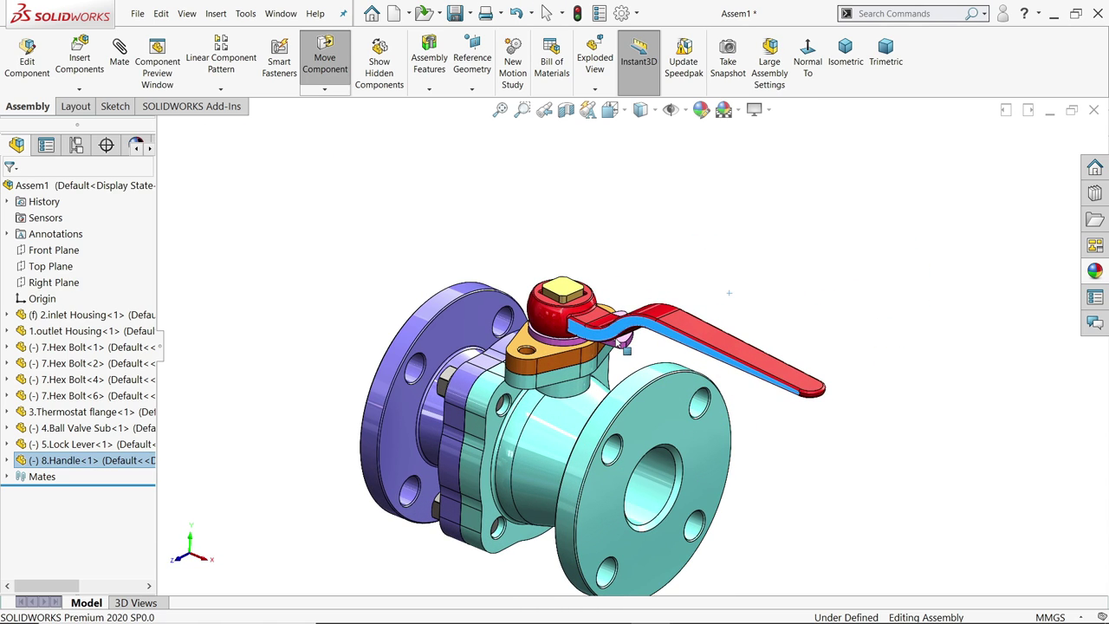
left_click_drag(635, 247, 639, 231)
left_click(639, 230)
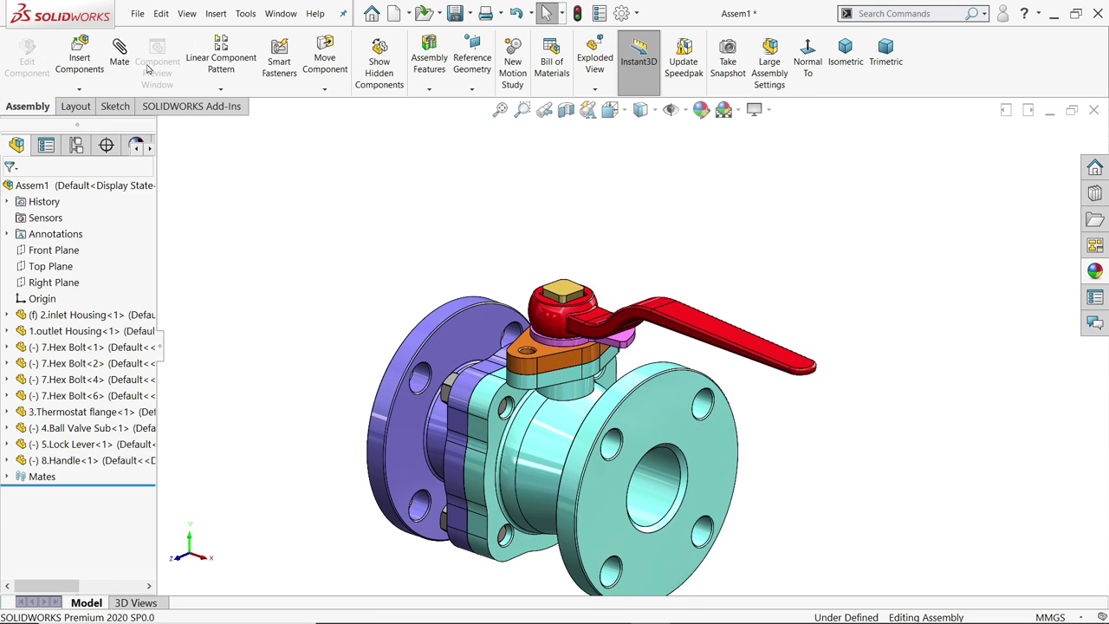
Step: Insert the 6.Cap Screw part and place it above the valve
left_click(72, 55)
left_click(290, 276)
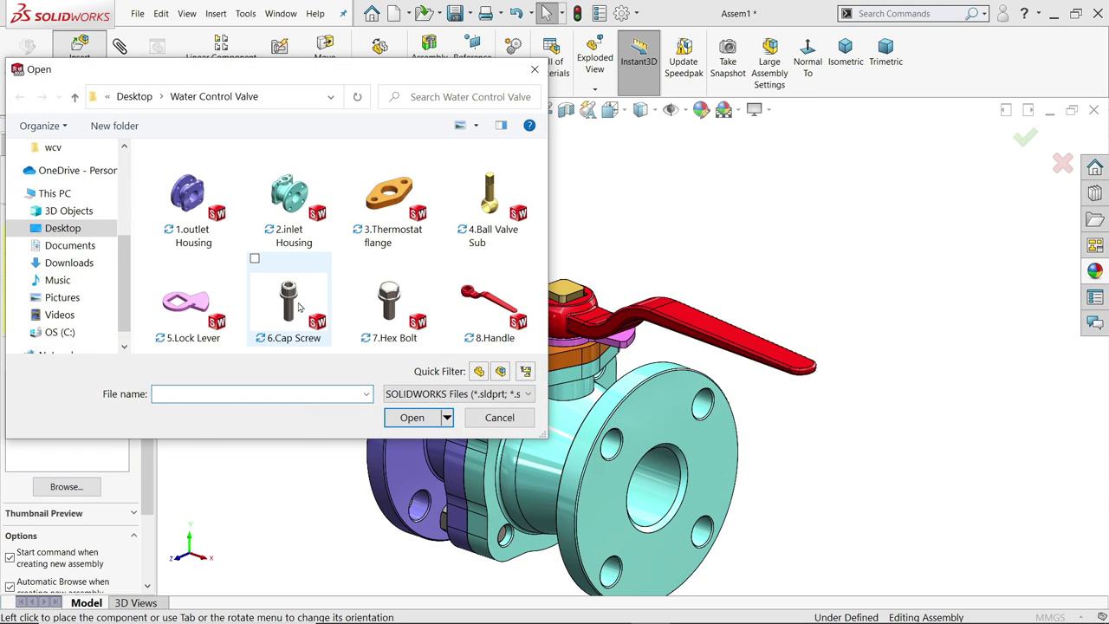
left_click(418, 422)
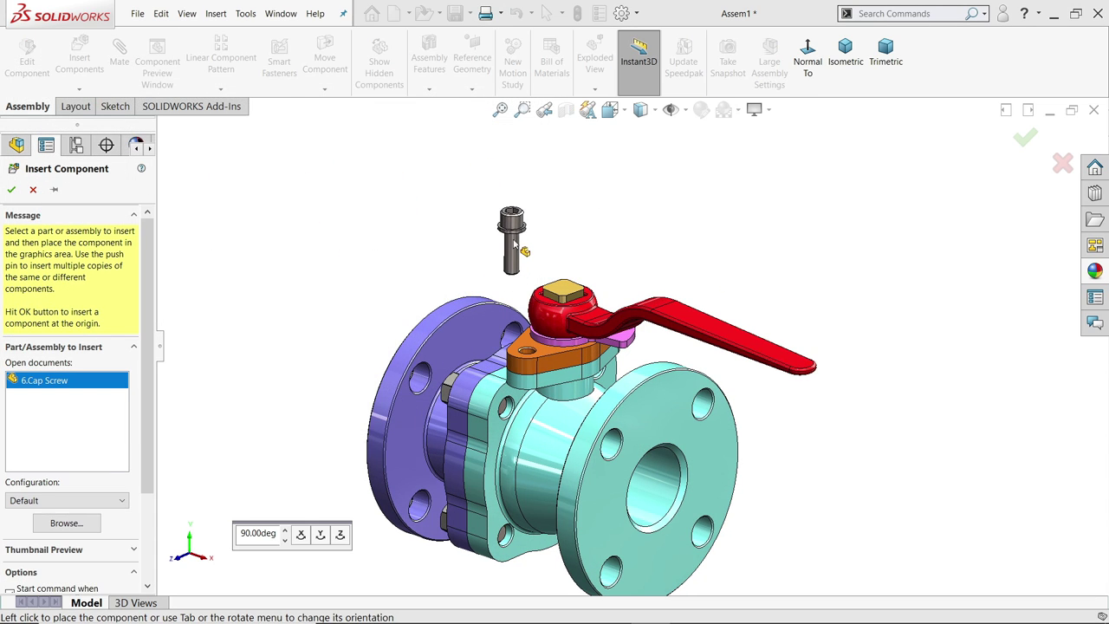
left_click(565, 307)
scroll(565, 307, "down", 5)
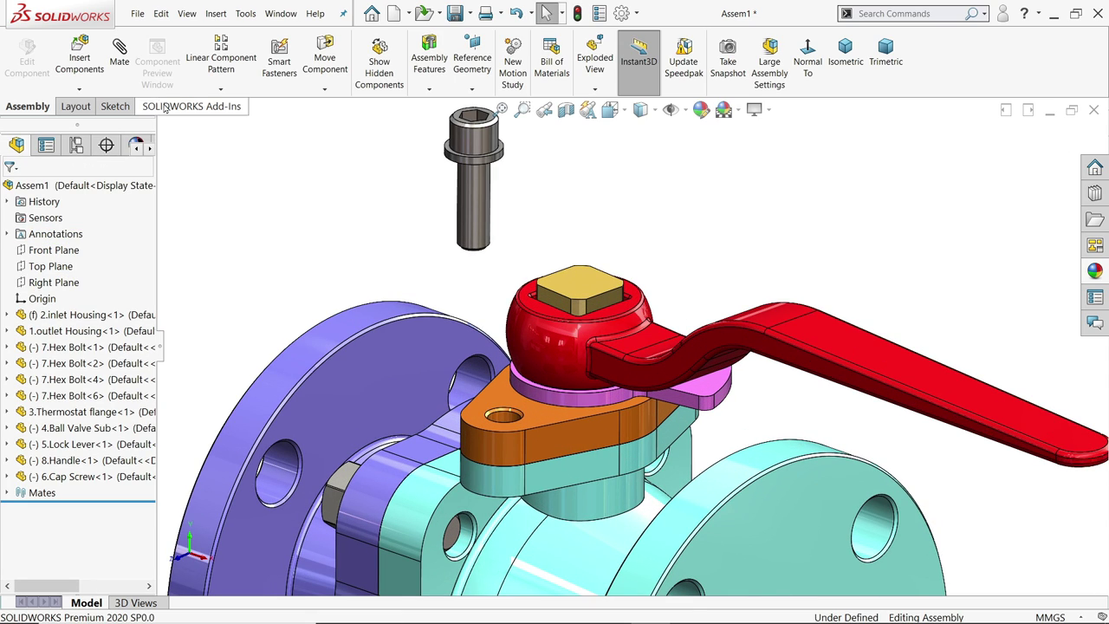
Step: Make the cap screw shank concentric with the thermostat flange's hole
left_click(120, 54)
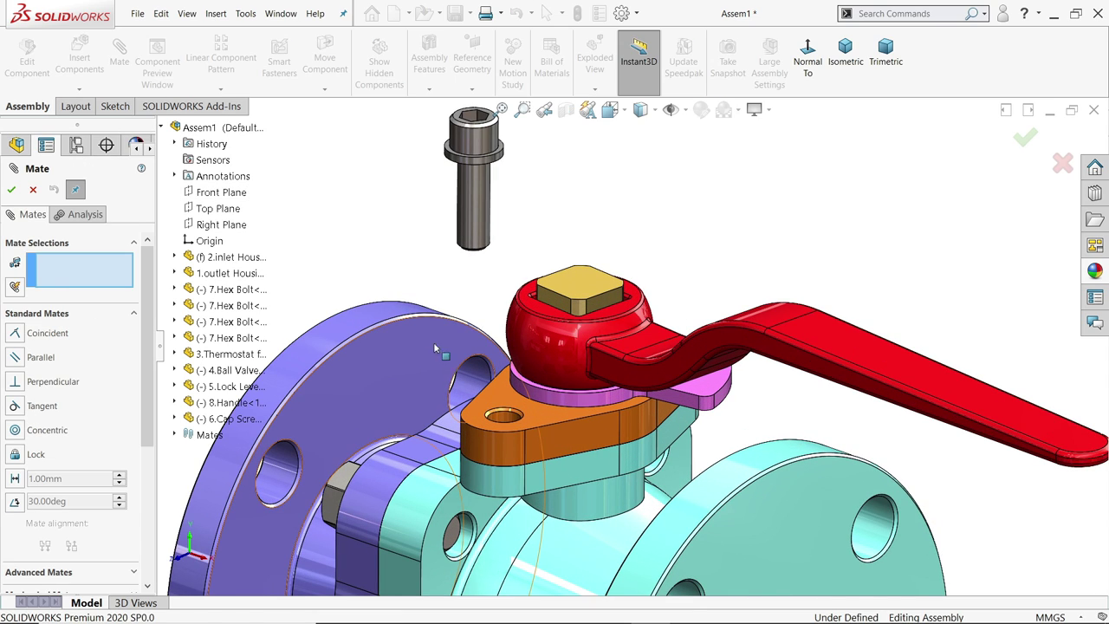
left_click(503, 423)
left_click(476, 213)
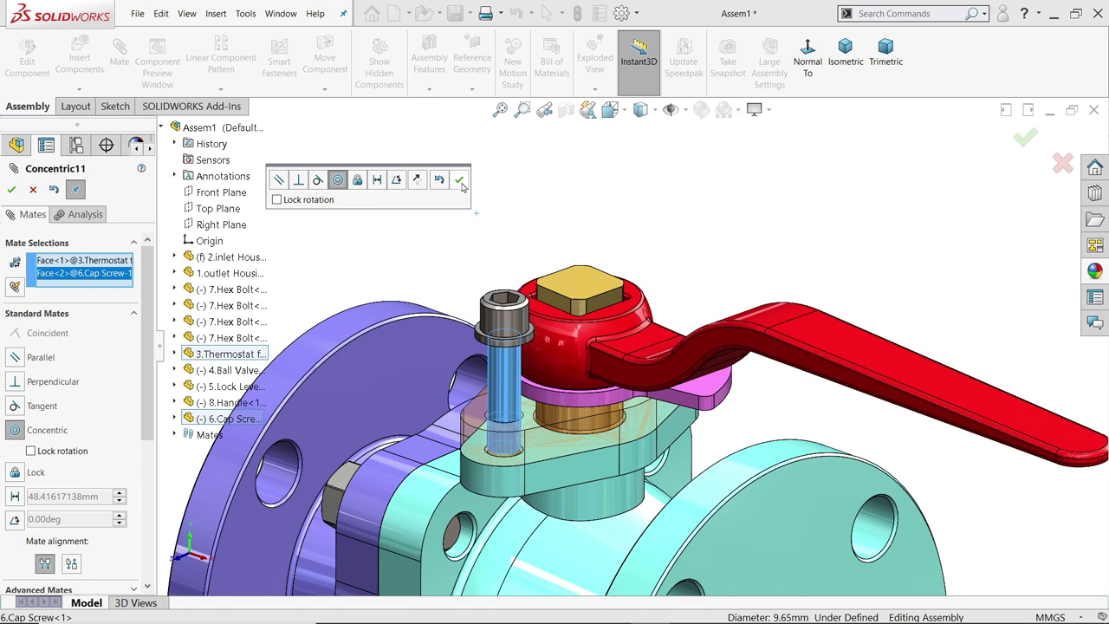
left_click(462, 187)
Step: Seat the screw head underside coincident on the flange top and close Mate
scroll(520, 233, "down", 5)
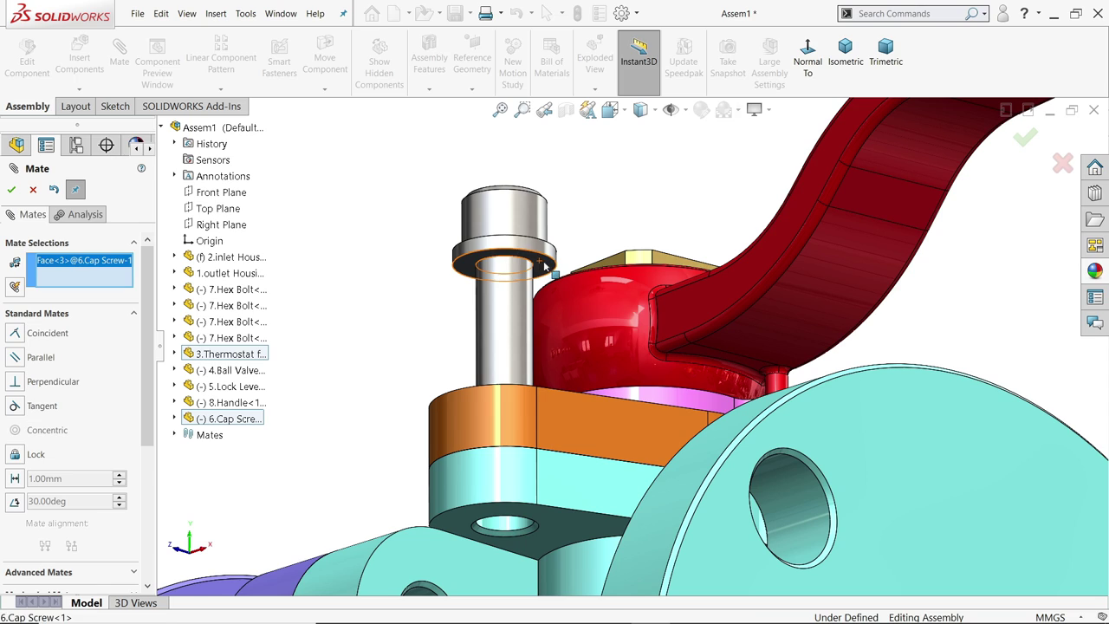
middle_click_drag(546, 267, 580, 377)
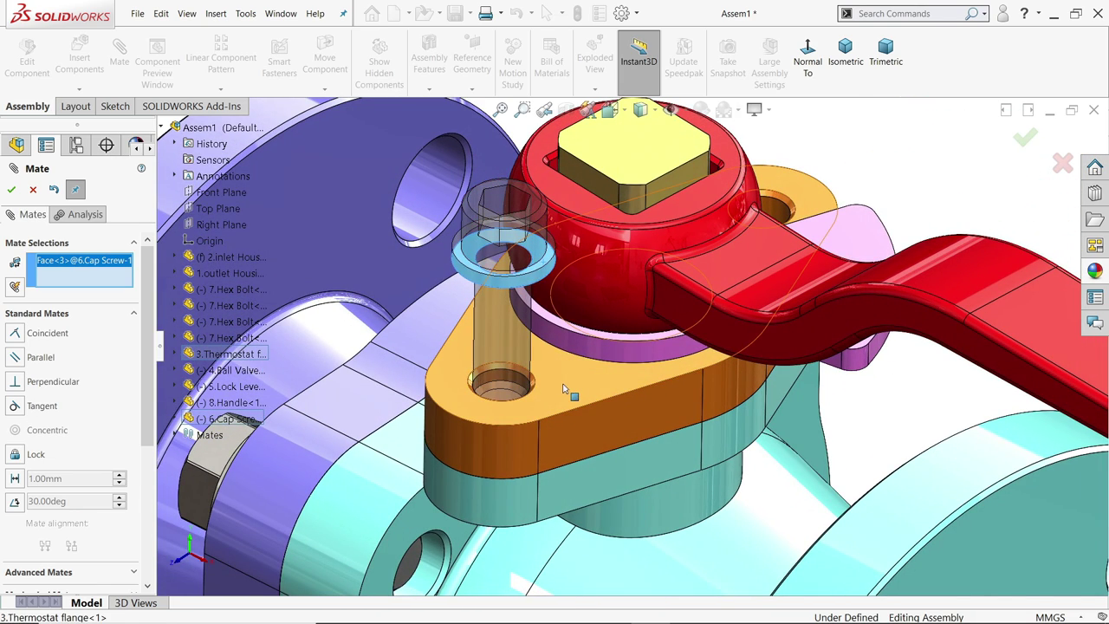
left_click(564, 390)
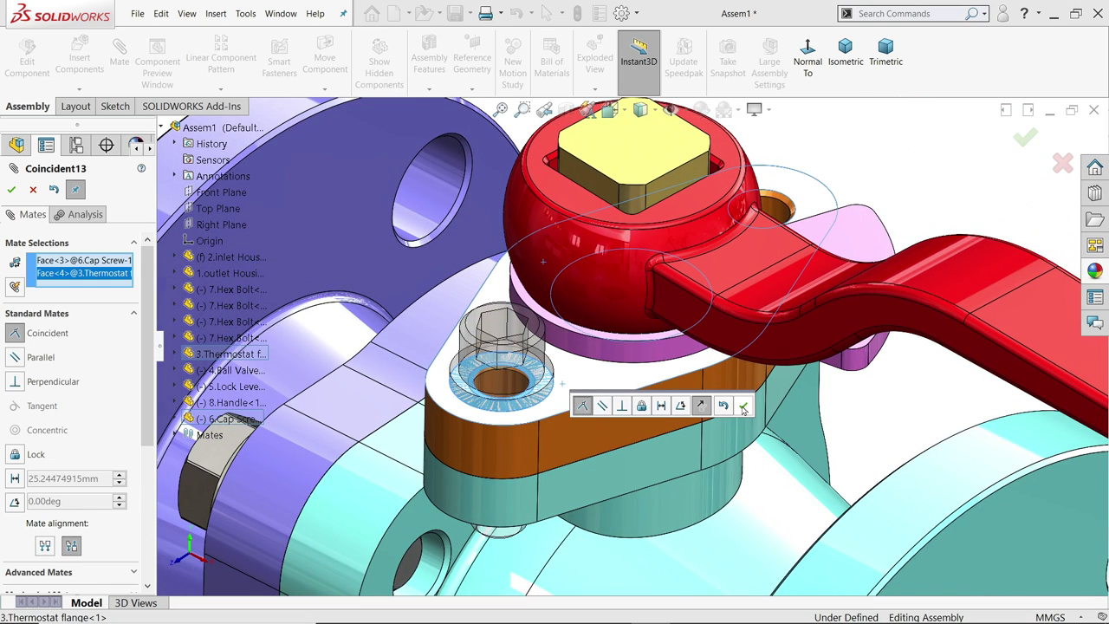
left_click(743, 408)
left_click(33, 191)
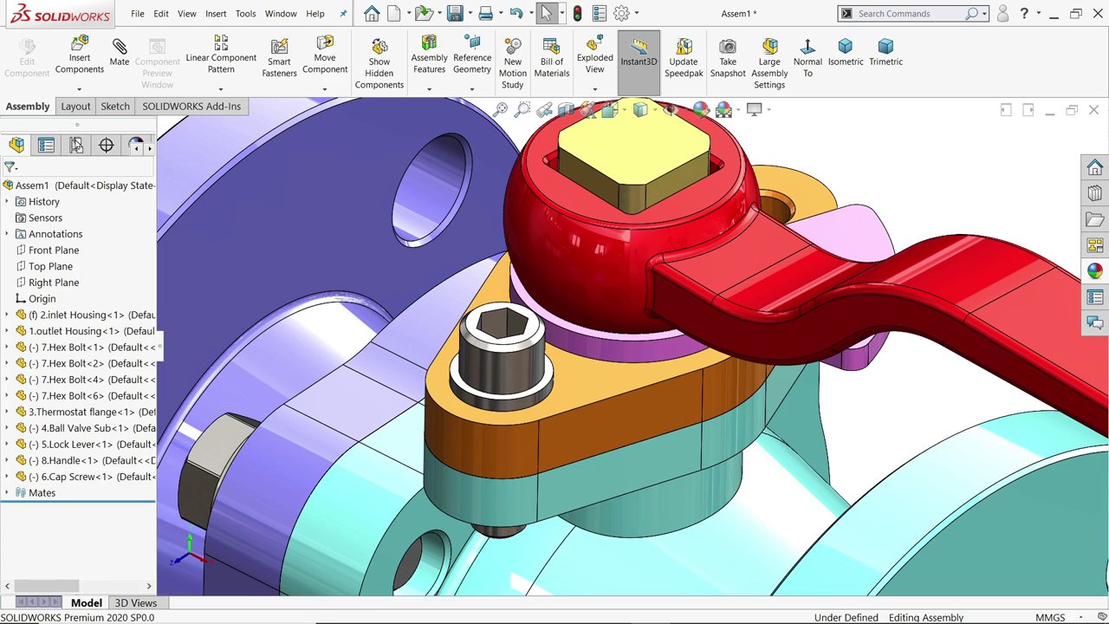
Step: Copy the cap screw with mates, referencing the flange's other hole and the flange top
left_click(81, 90)
left_click(99, 153)
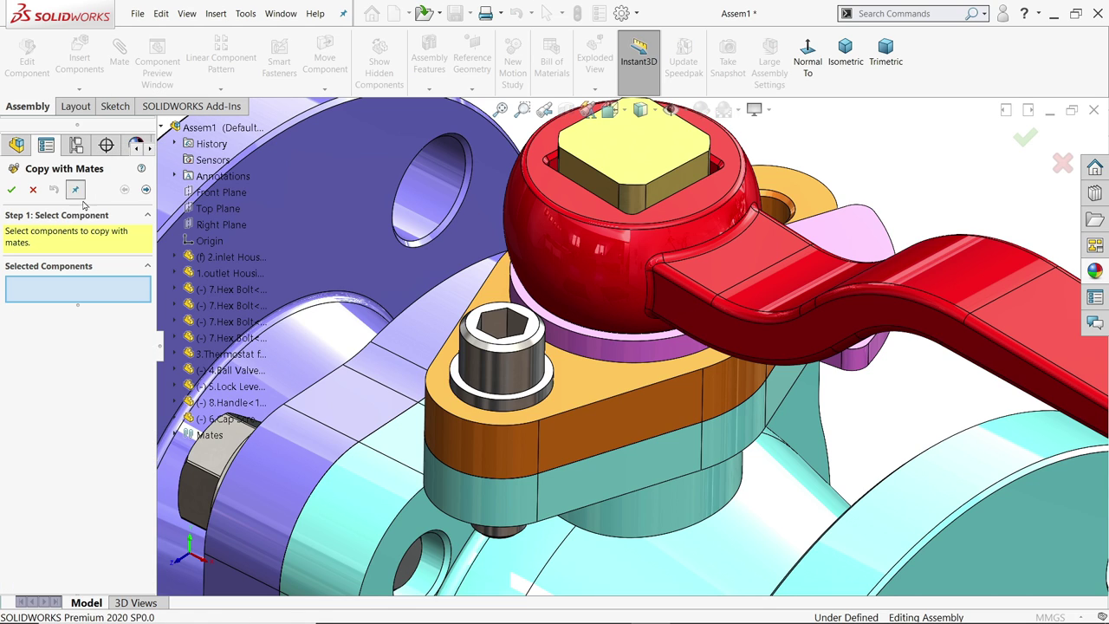
left_click(496, 370)
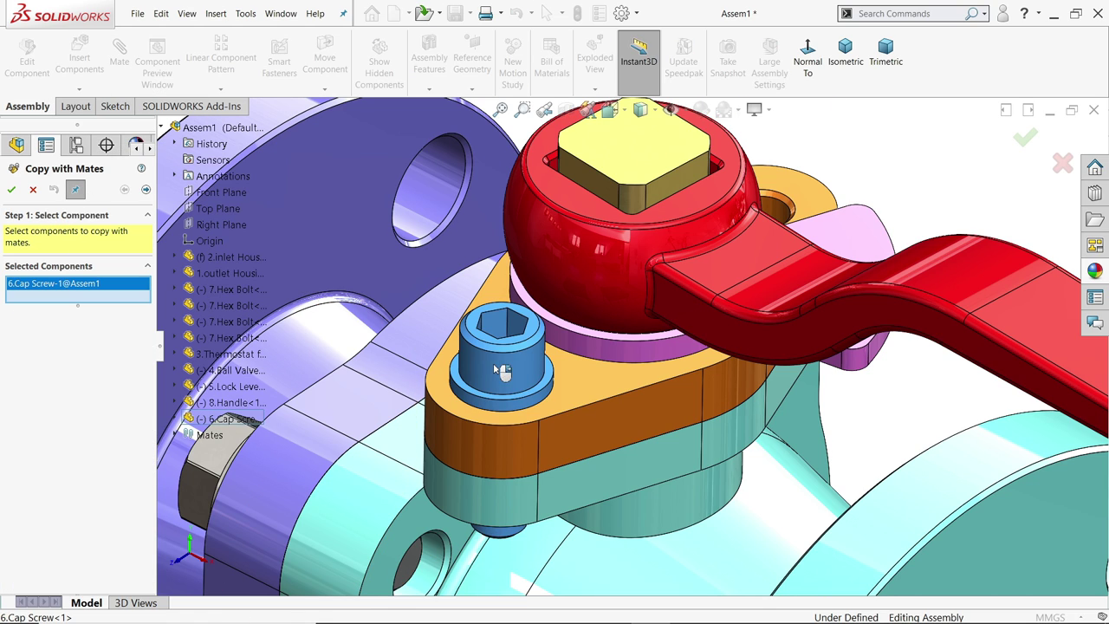
left_click(146, 190)
scroll(680, 362, "up", 3)
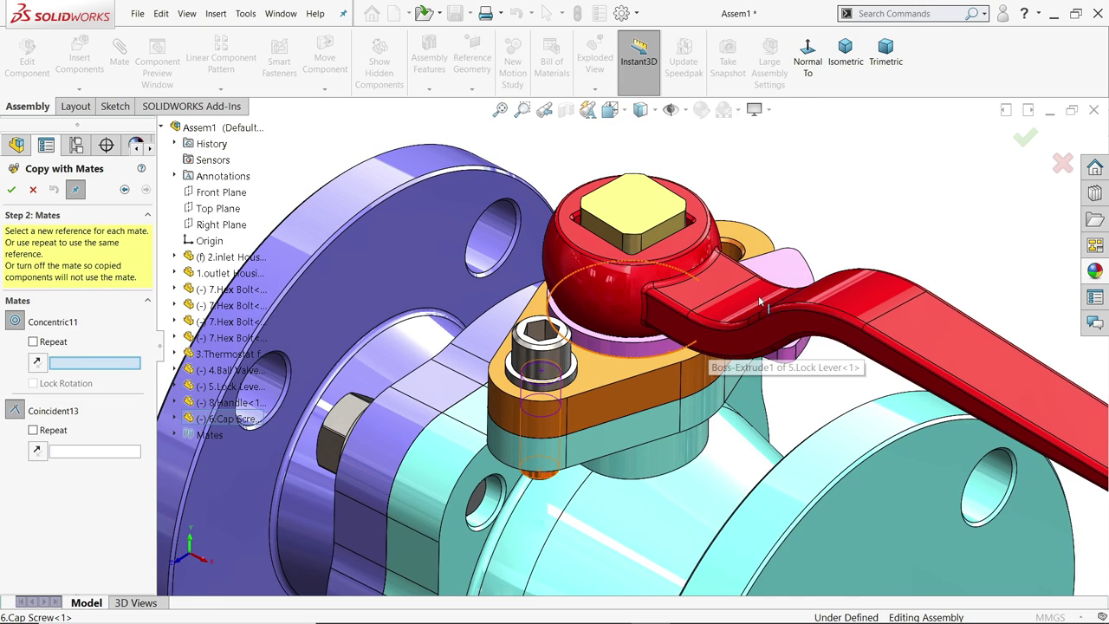
scroll(698, 357, "down", 6)
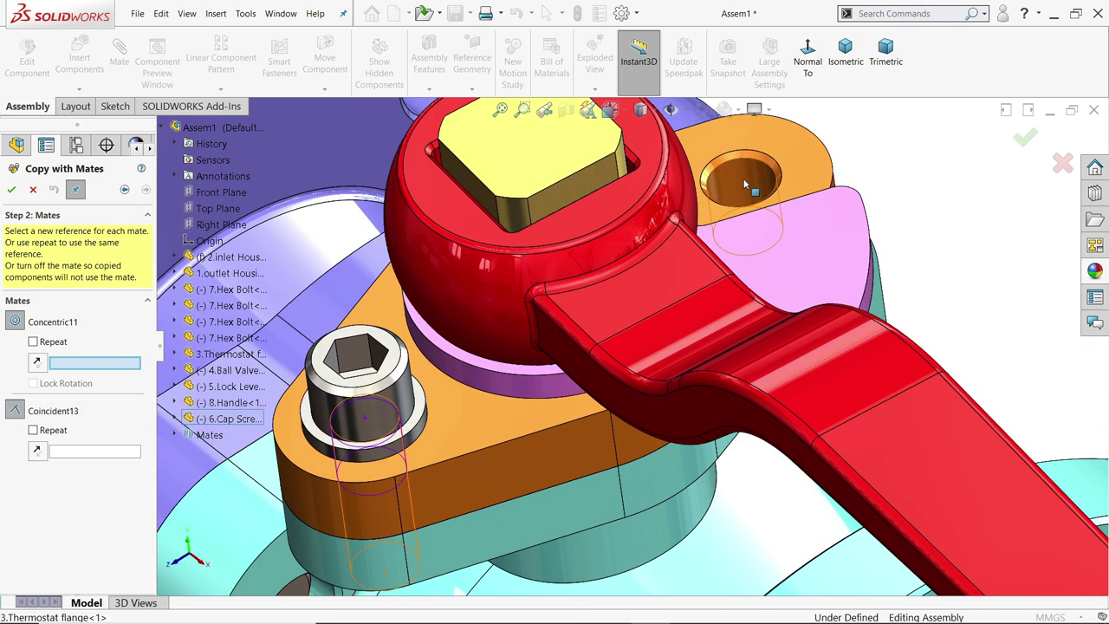
left_click(744, 184)
left_click(821, 167)
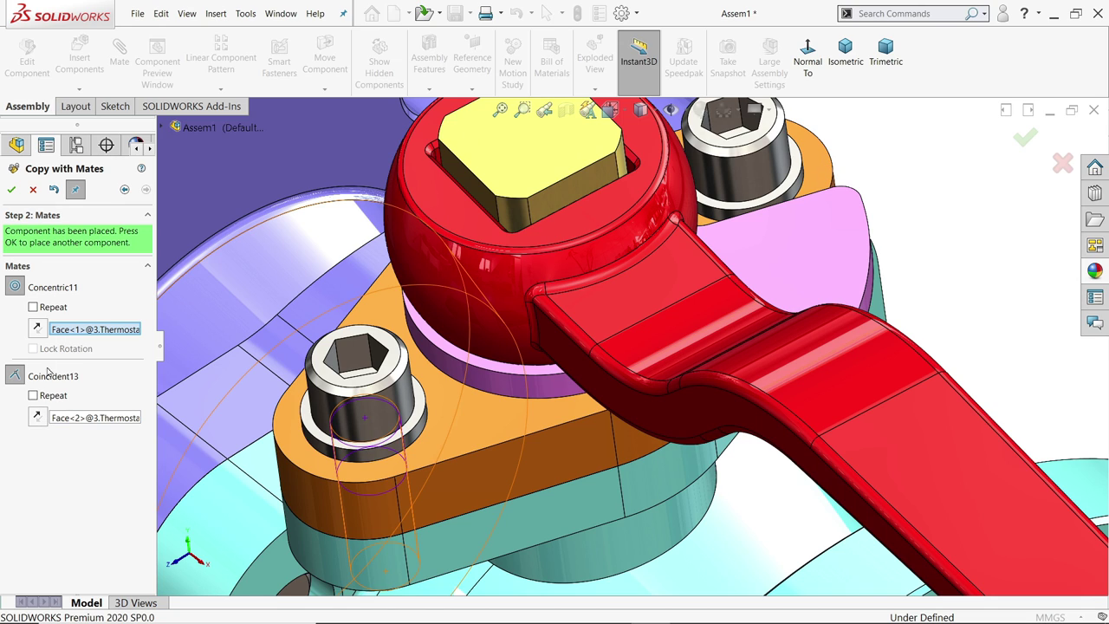
left_click(10, 190)
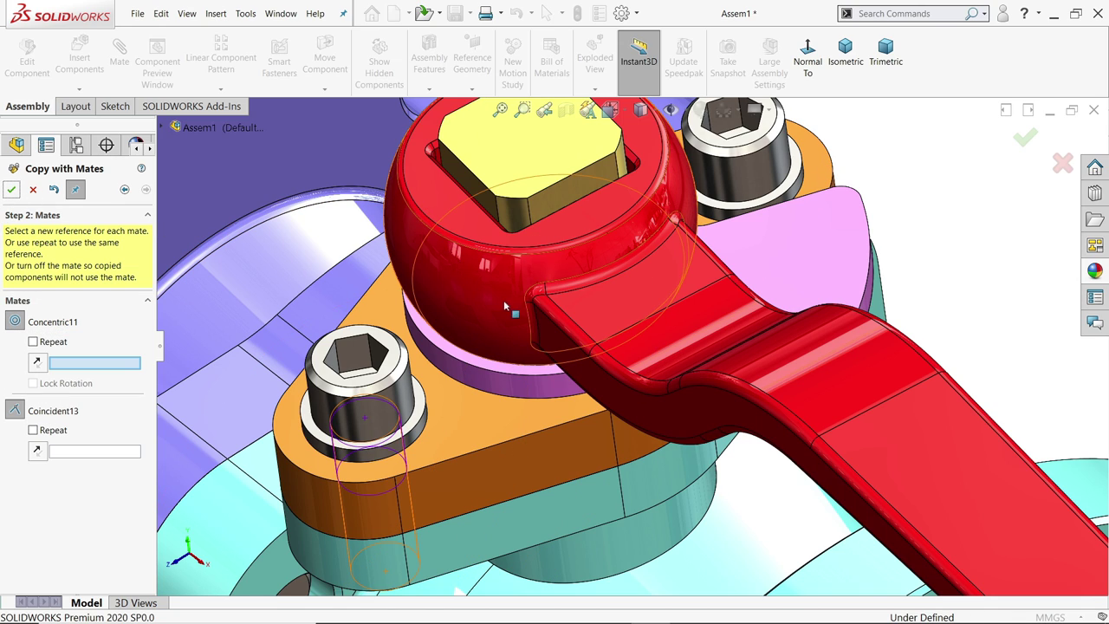
left_click(32, 190)
Step: Turn the handle and ball about the stem from a frontal view
scroll(526, 288, "up", 5)
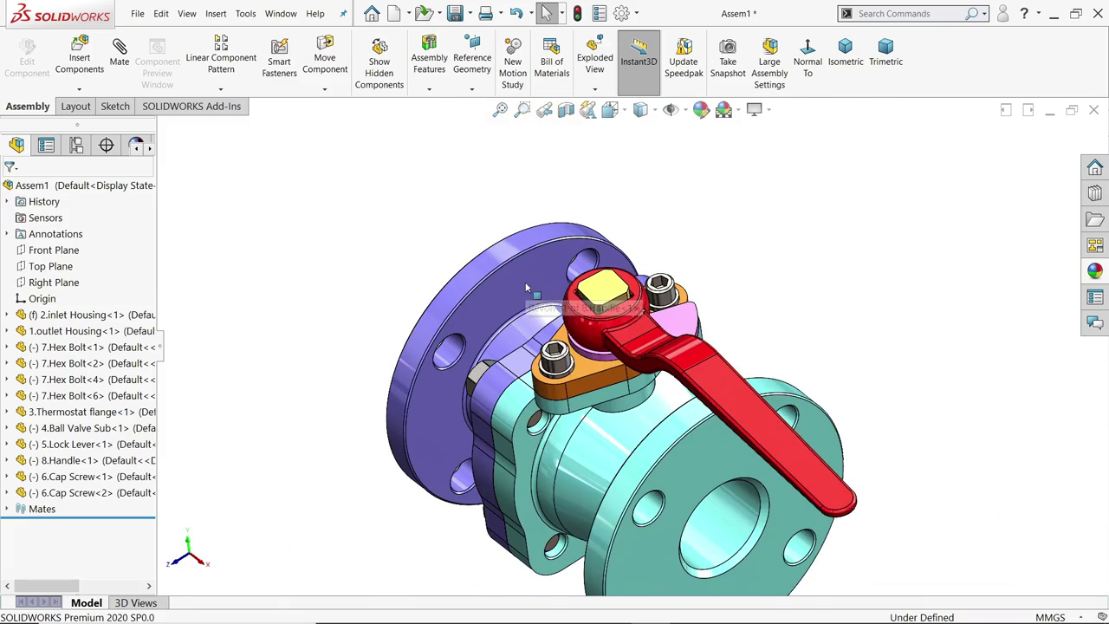
middle_click_drag(637, 444, 567, 347)
scroll(637, 444, "up", 2)
scroll(668, 472, "down", 3)
scroll(637, 442, "down", 2)
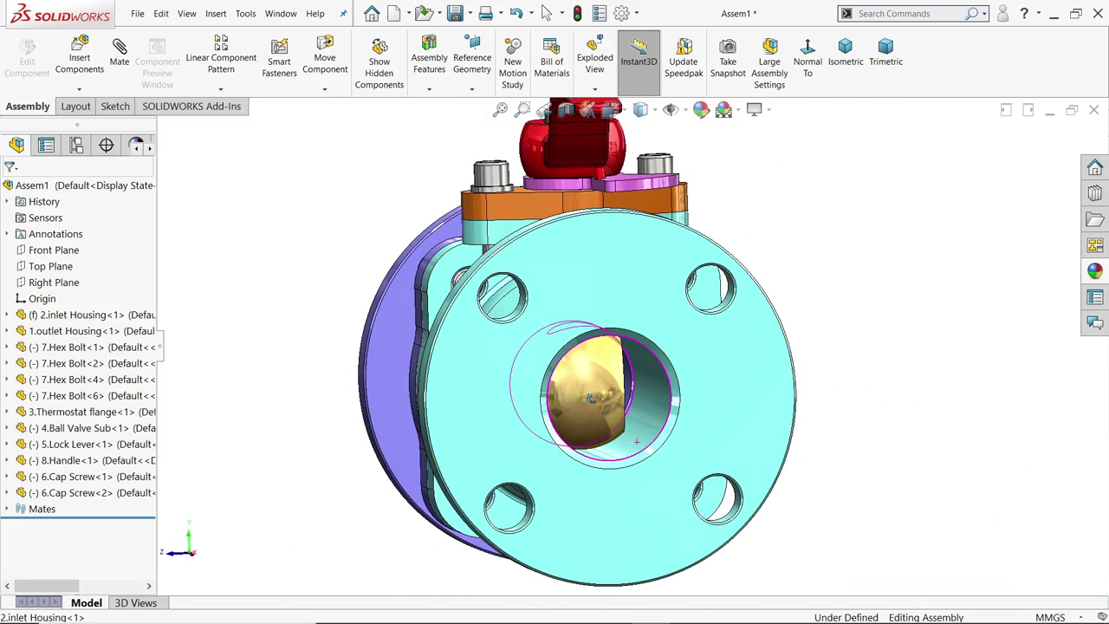
left_click_drag(576, 149, 606, 230)
key("Escape")
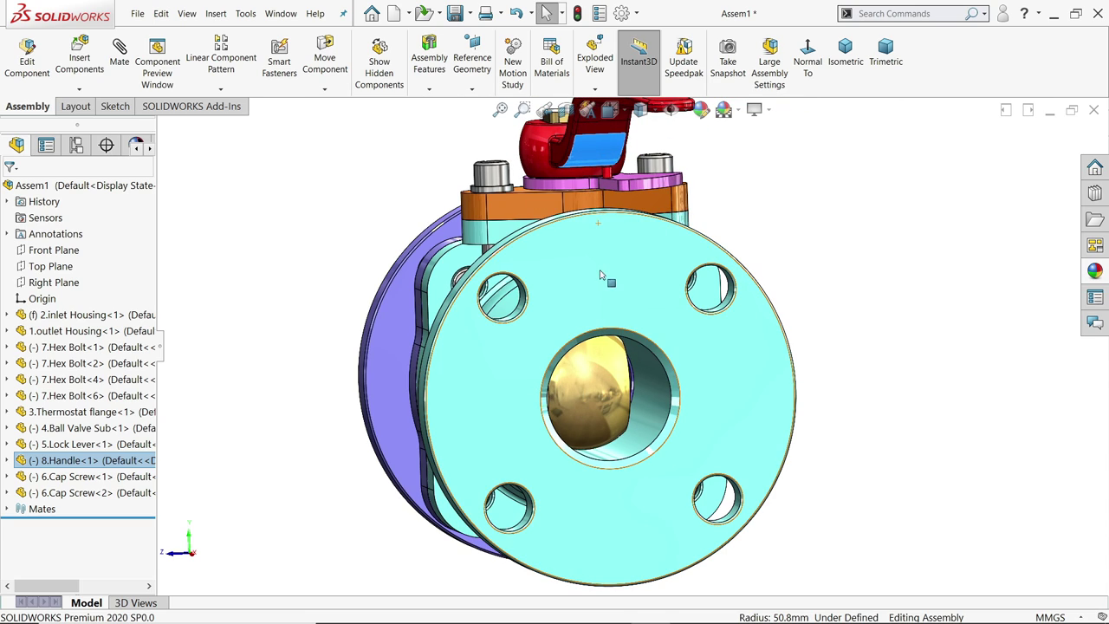
Step: Switch to isometric view and rotate the handle horizontally across the valve top
middle_click_drag(602, 277, 624, 347)
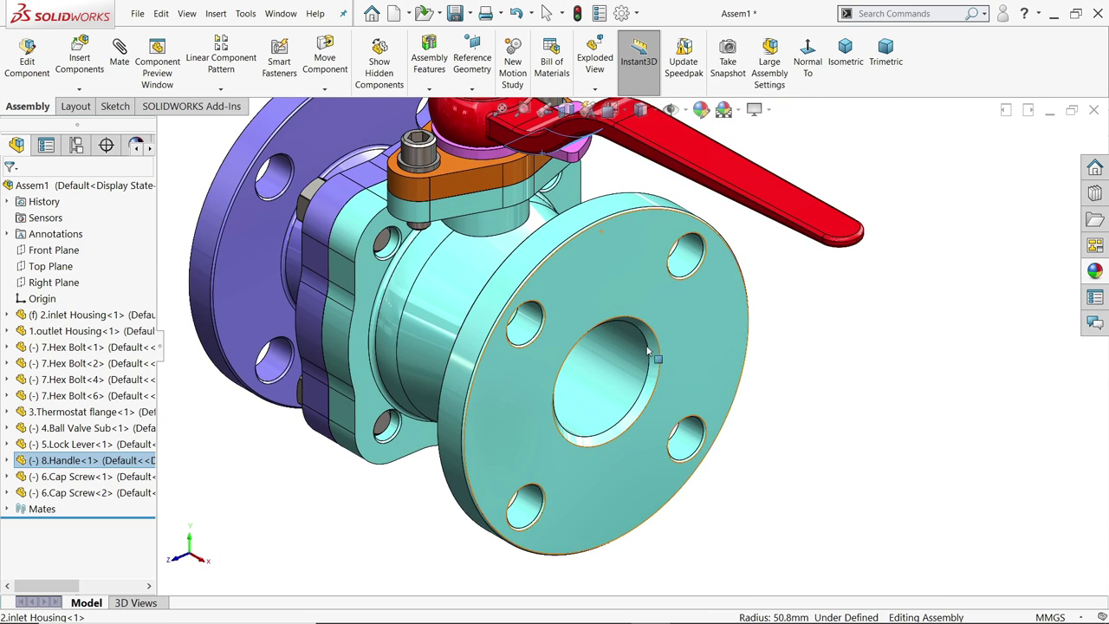
left_click(847, 65)
middle_click_drag(590, 295, 616, 360)
scroll(616, 360, "down", 3)
left_click_drag(669, 349, 642, 369)
middle_click_drag(641, 370, 663, 323)
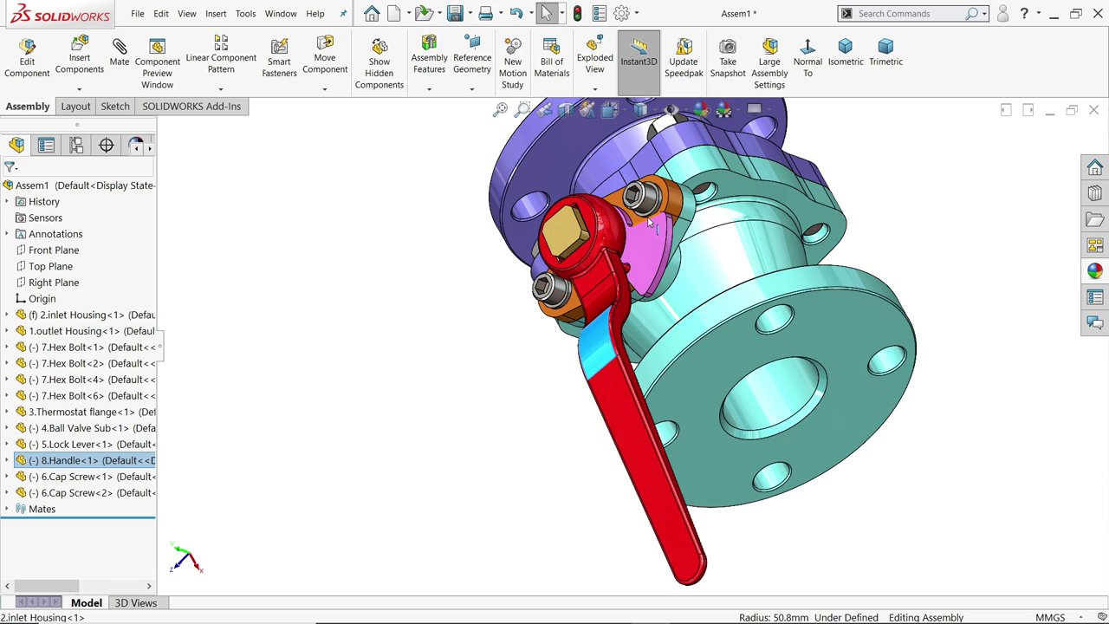
middle_click_drag(639, 236, 732, 274)
key("Escape")
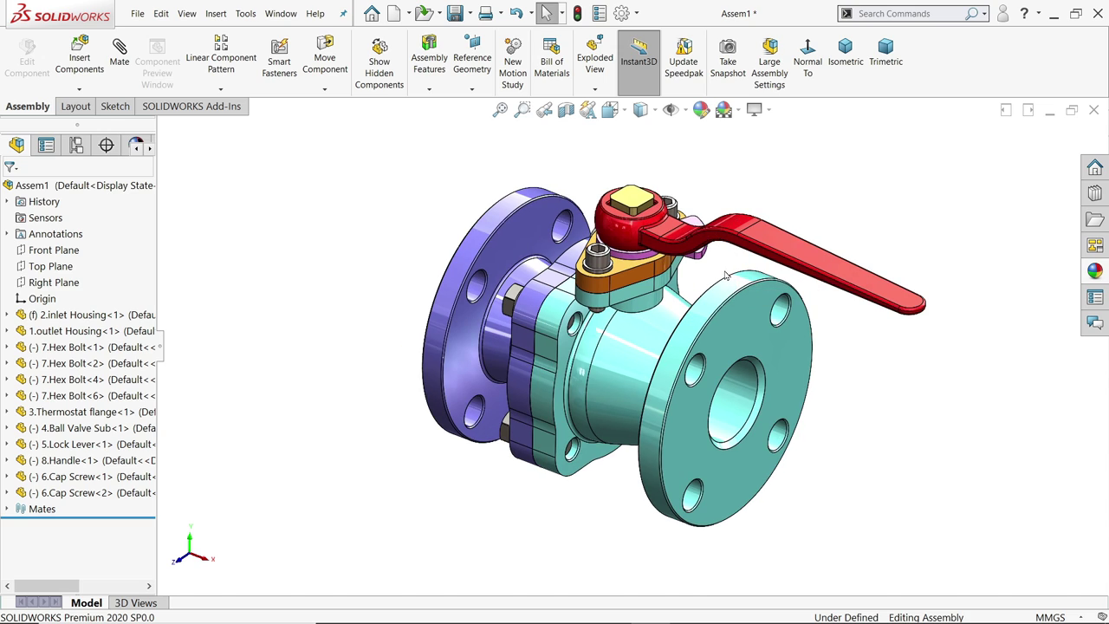
scroll(732, 274, "down", 2)
Step: Rebuild and save the assembly as 'Water control valve assembly' in the Water Control Valve folder
left_click(455, 13)
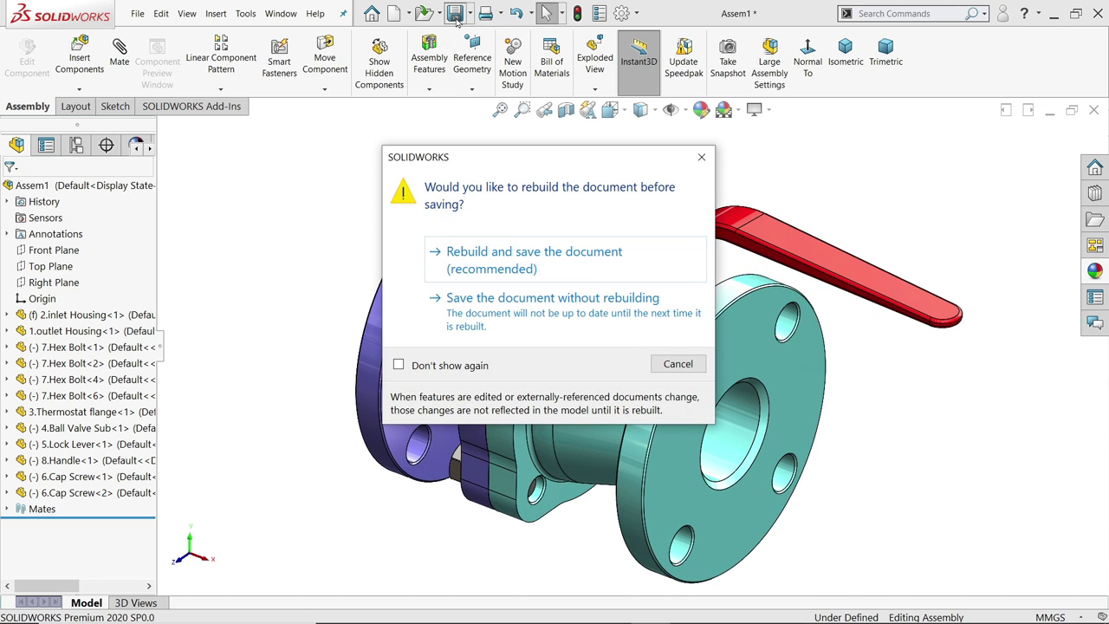
left_click(526, 264)
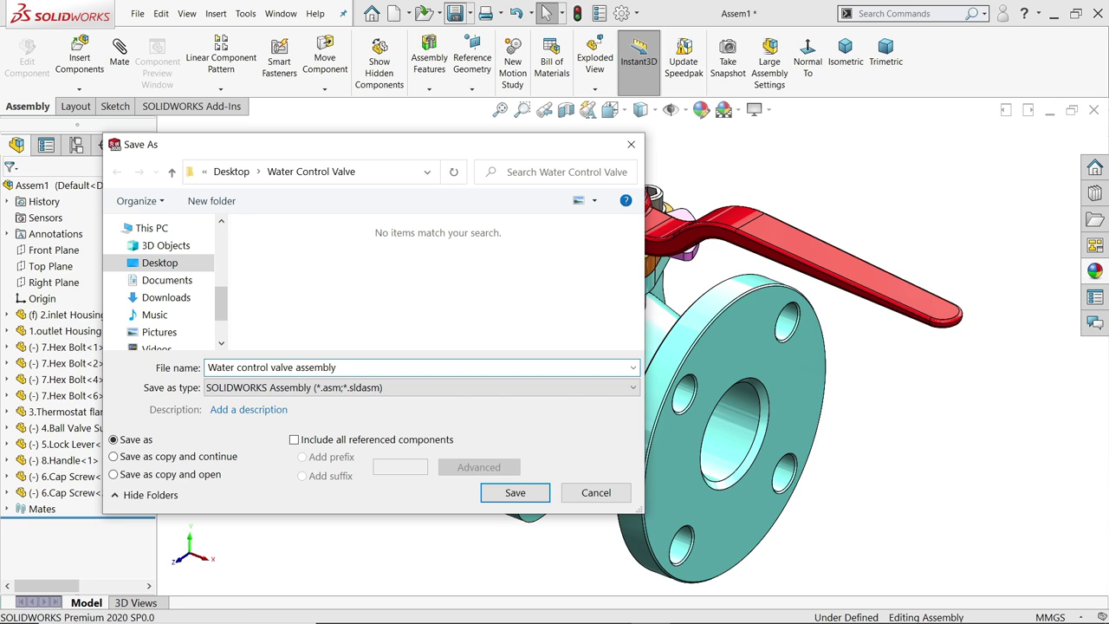
key("Return")
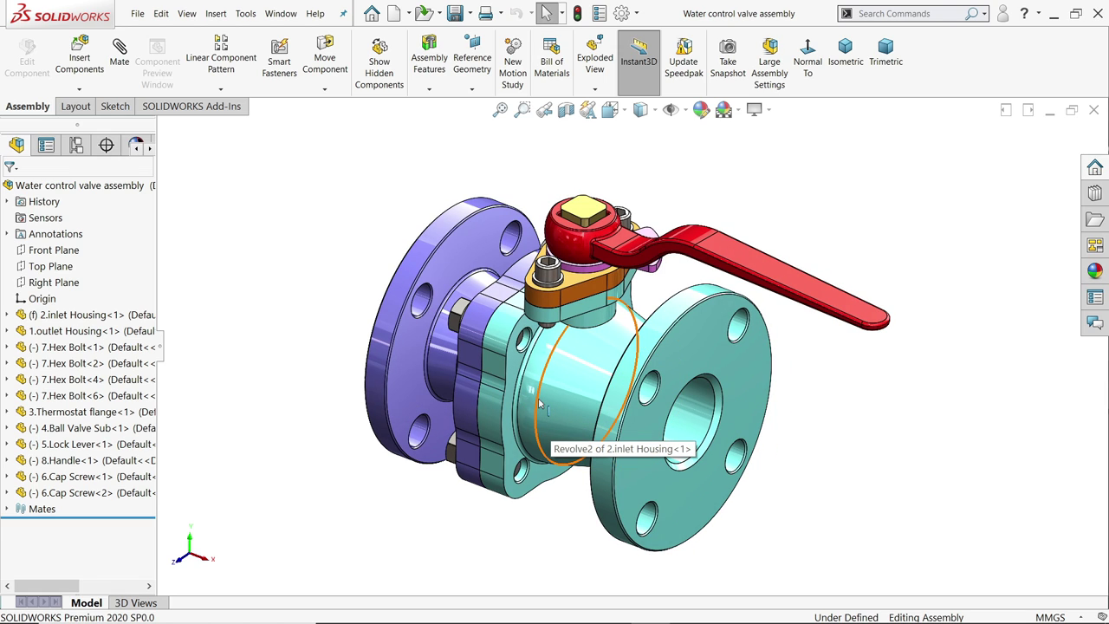
Step: Rotate the handle across the flange and select the 8.Handle's Front Plane in the tree
scroll(589, 387, "up", 2)
middle_click_drag(735, 389, 693, 299)
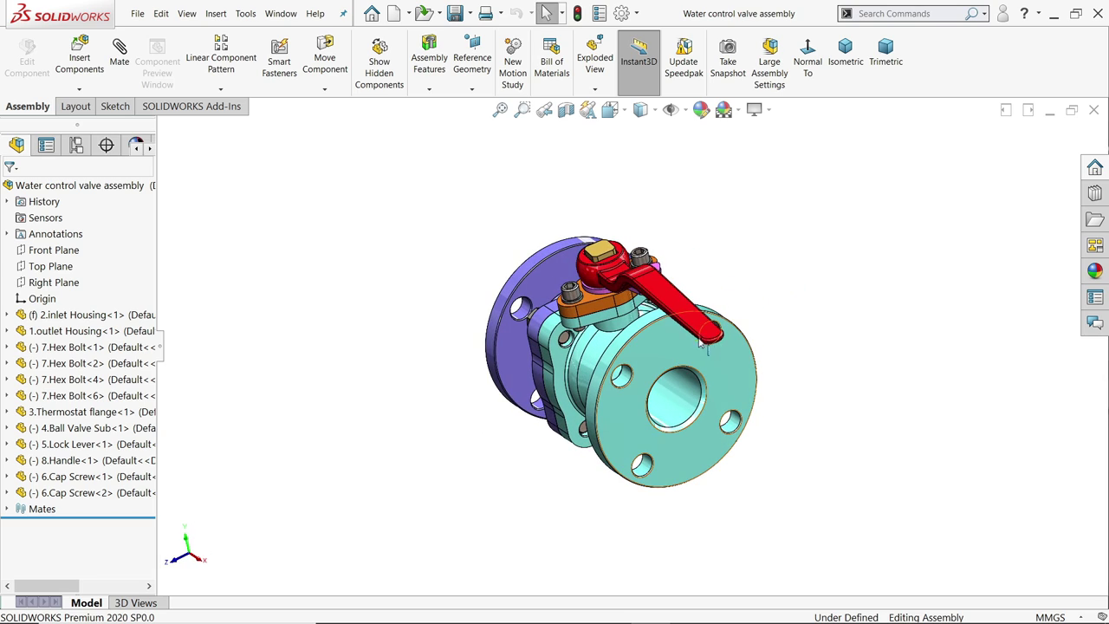
left_click_drag(693, 299, 663, 333)
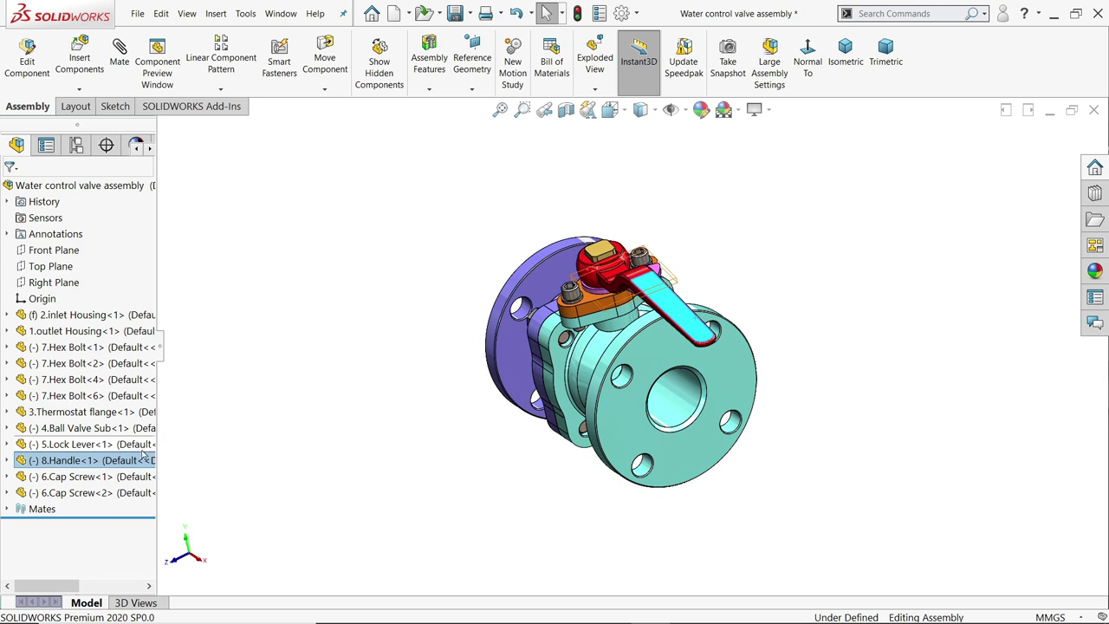
left_click(8, 462)
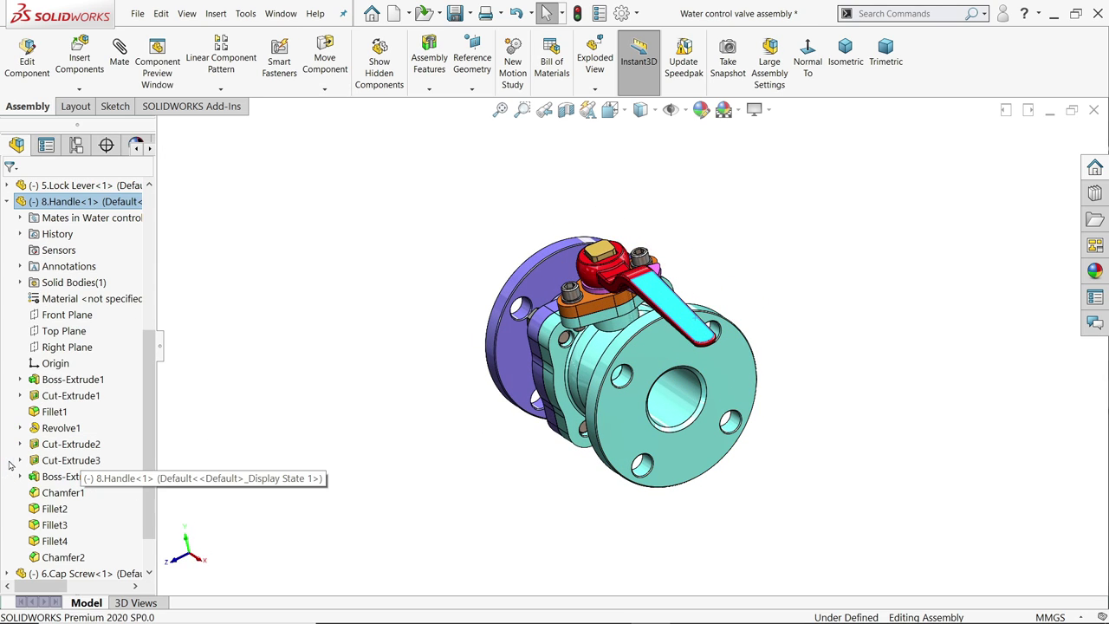
left_click(63, 315)
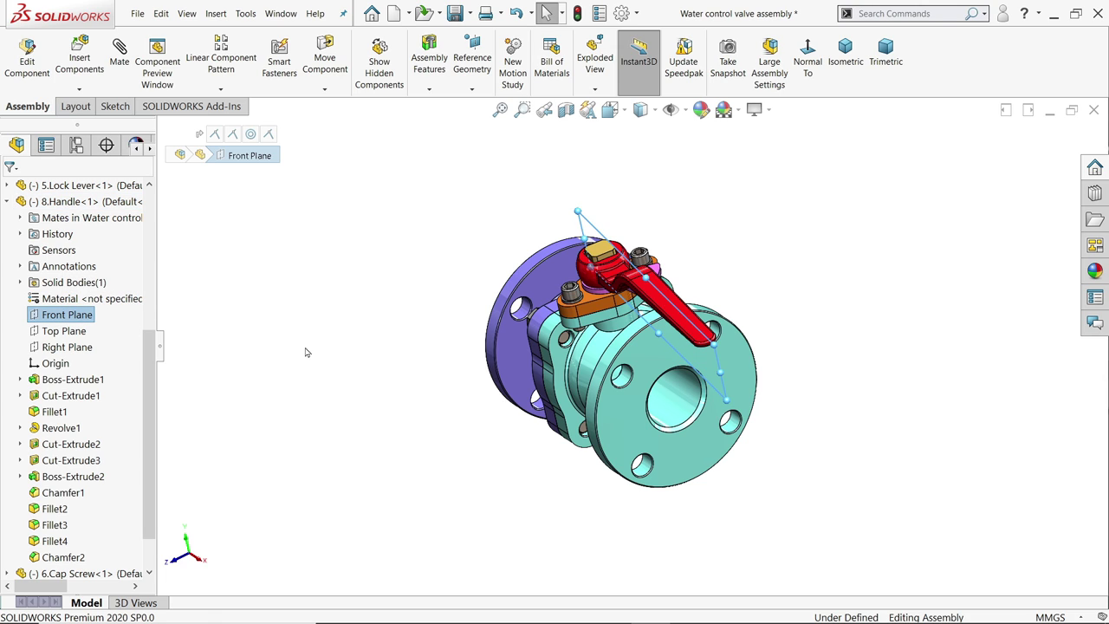
middle_click_drag(260, 347, 285, 354)
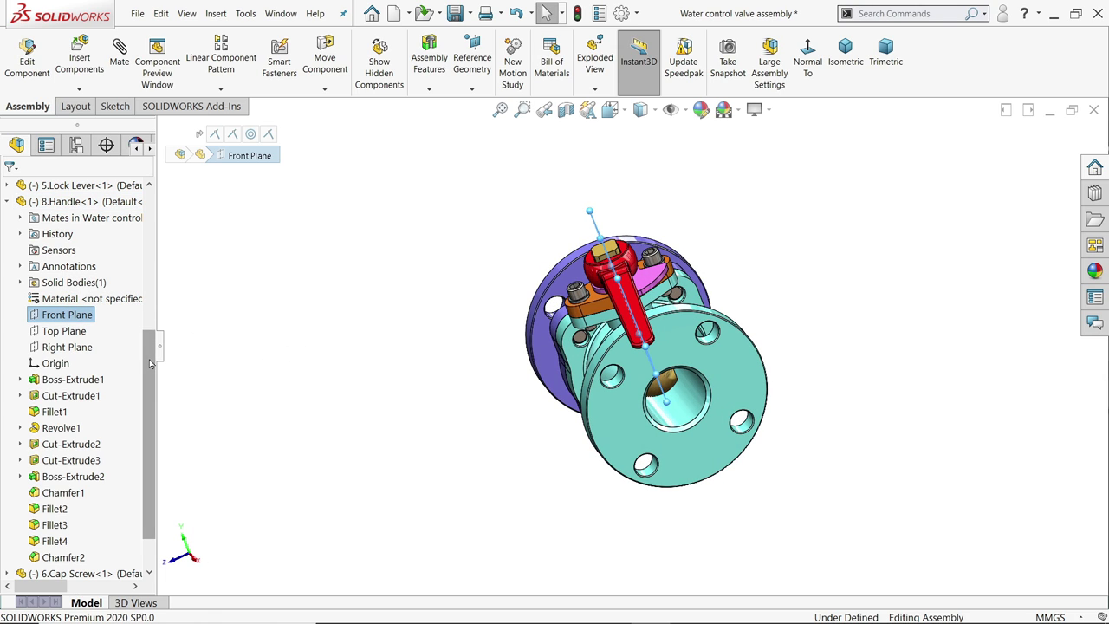
left_click_drag(149, 364, 161, 269)
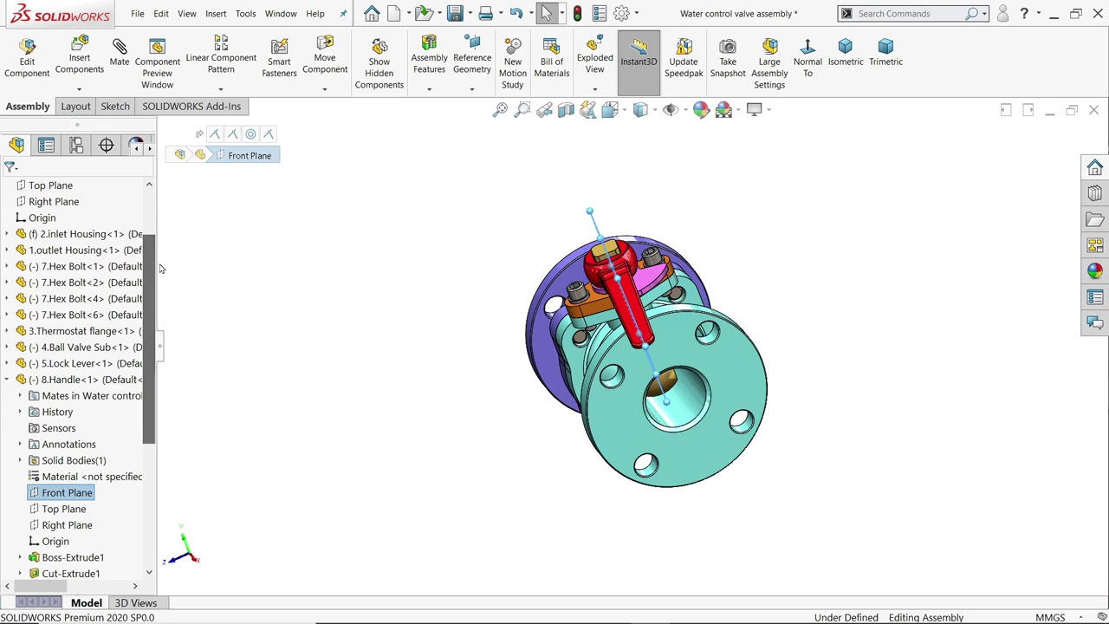
Step: Add a Parallel mate between it and the 2.inlet Housing's Front Plane
left_click(7, 234)
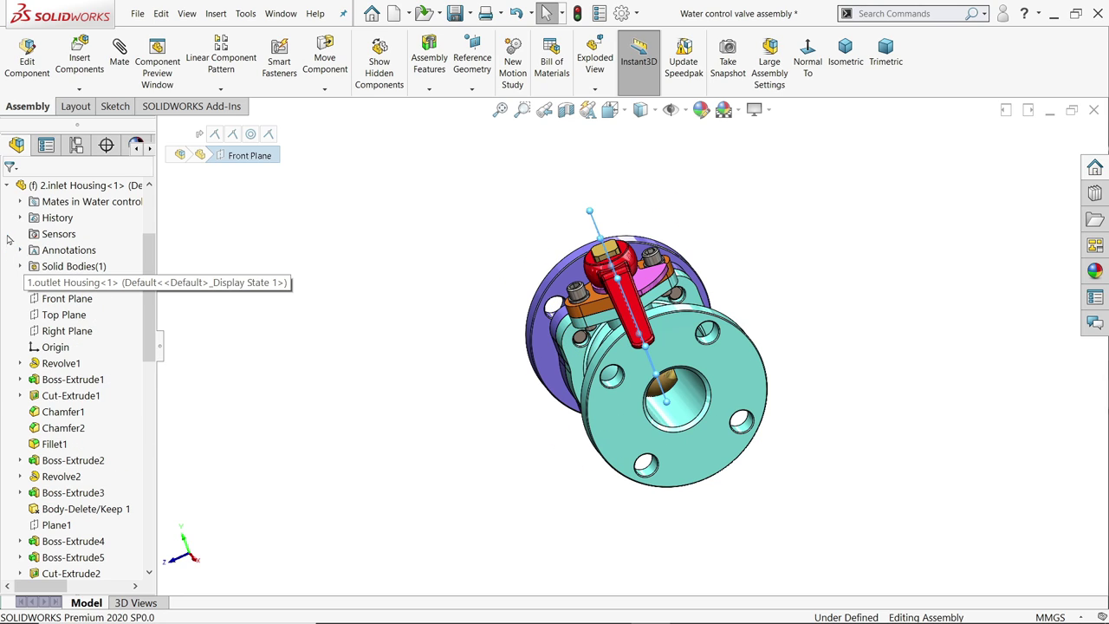
left_click(67, 301)
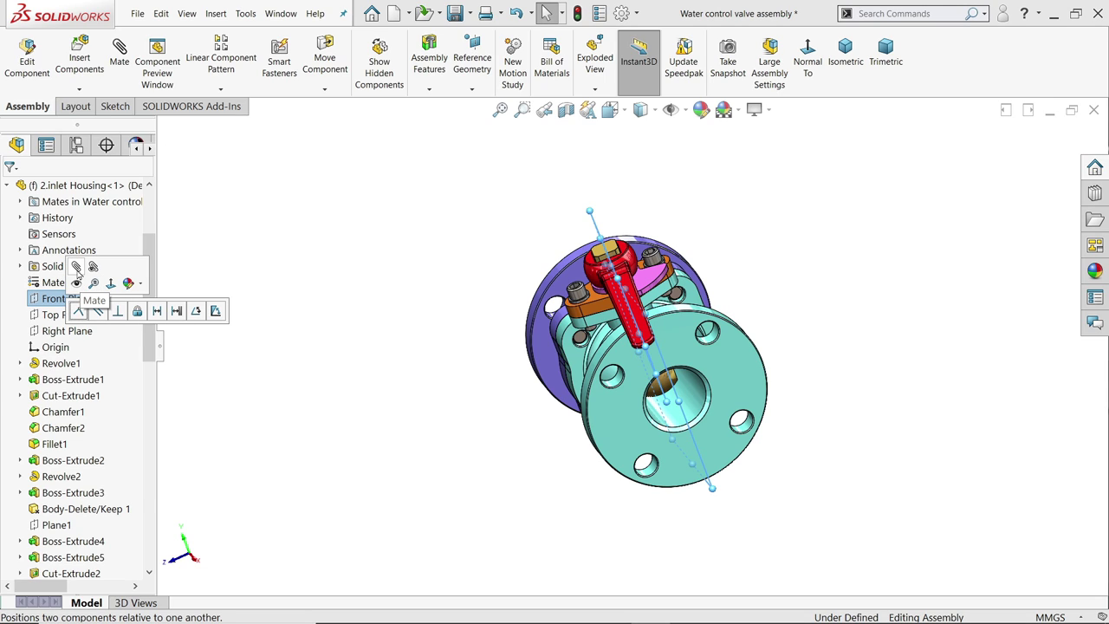
left_click(122, 59)
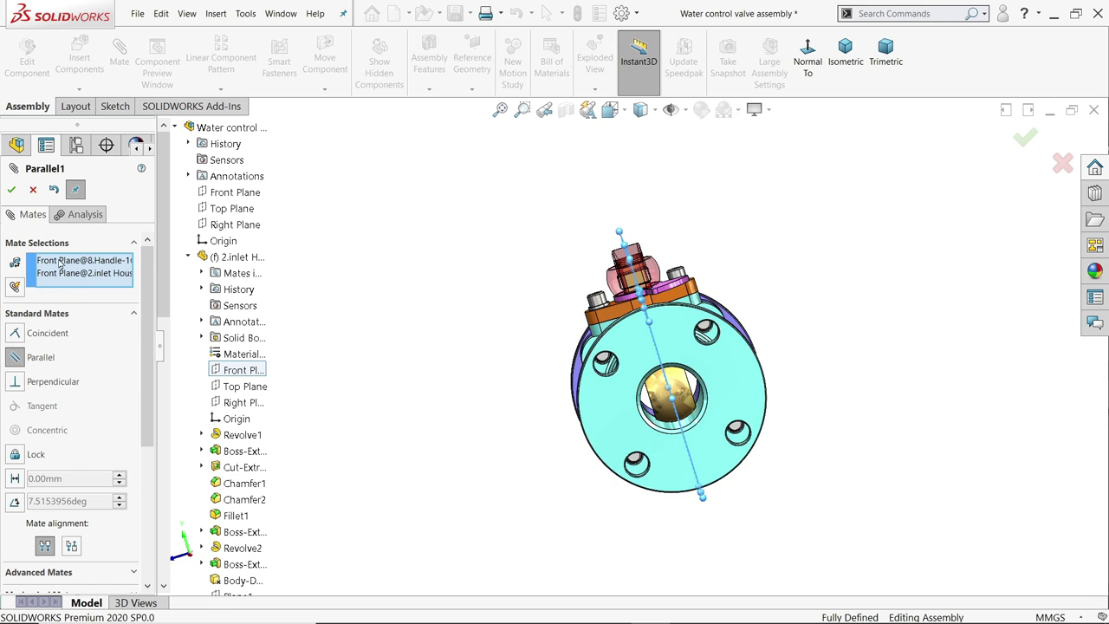
left_click(11, 189)
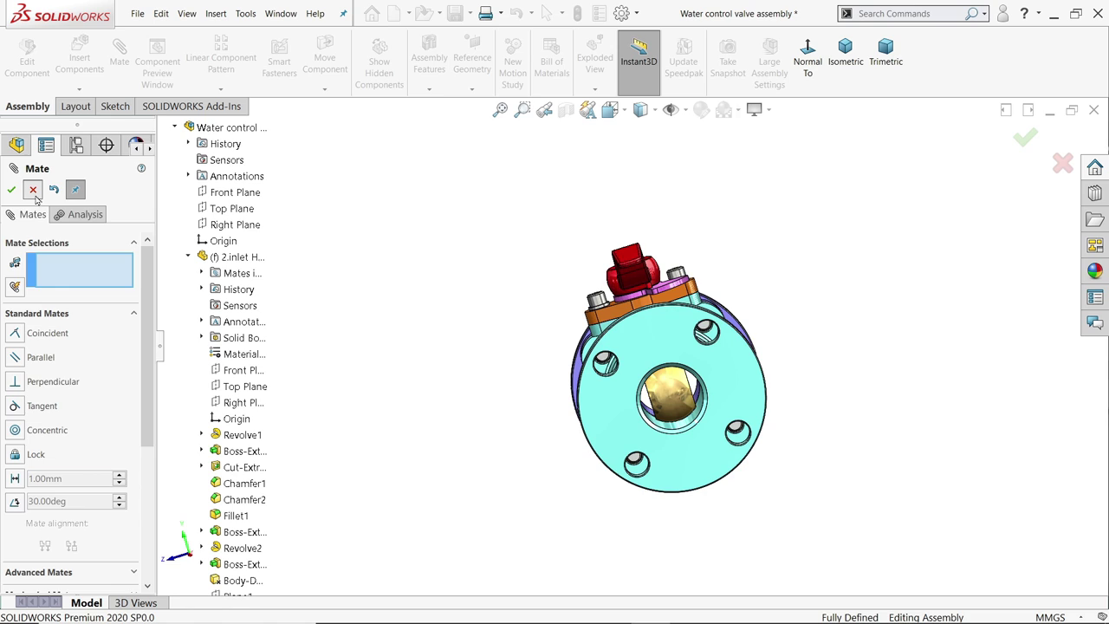
left_click(33, 189)
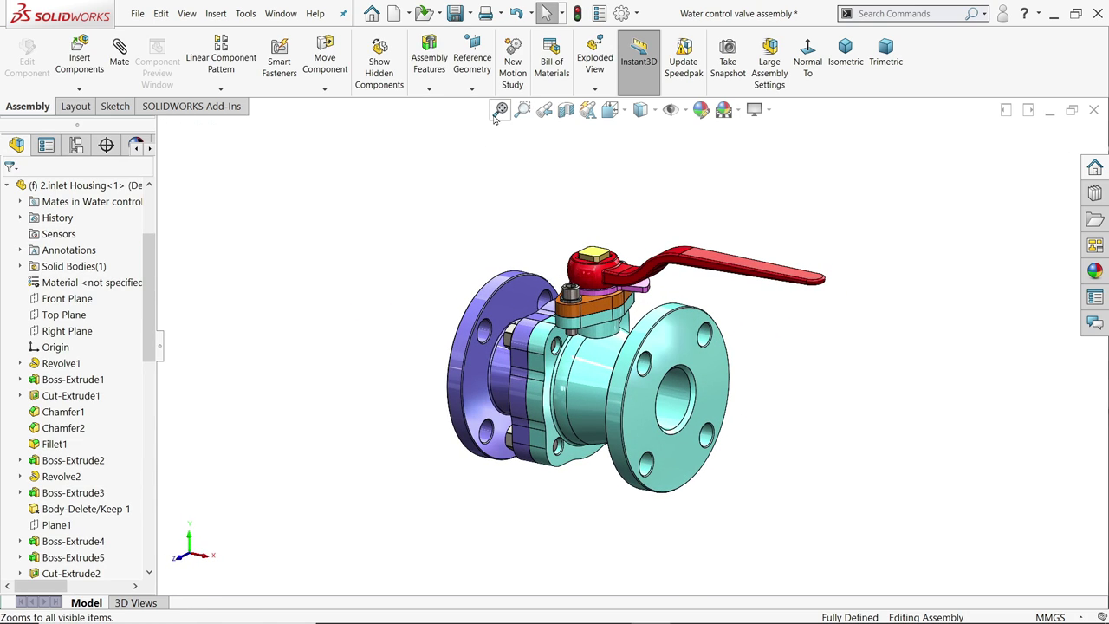
Step: Zoom to fit, check the handle no longer moves, and switch to isometric view
left_click(498, 113)
left_click(667, 233)
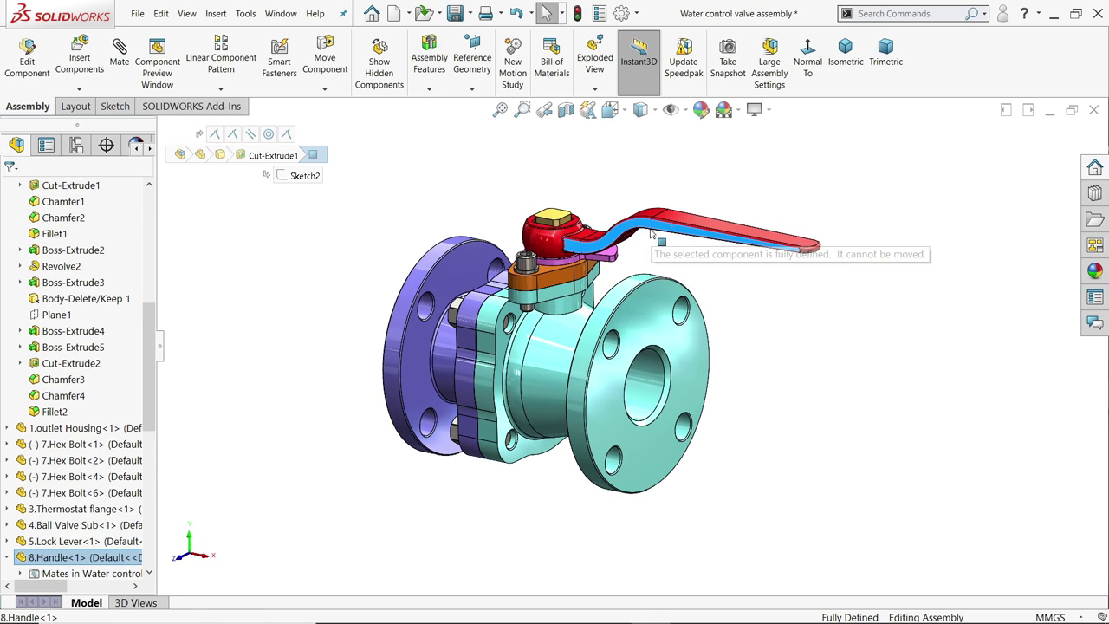
left_click(743, 319)
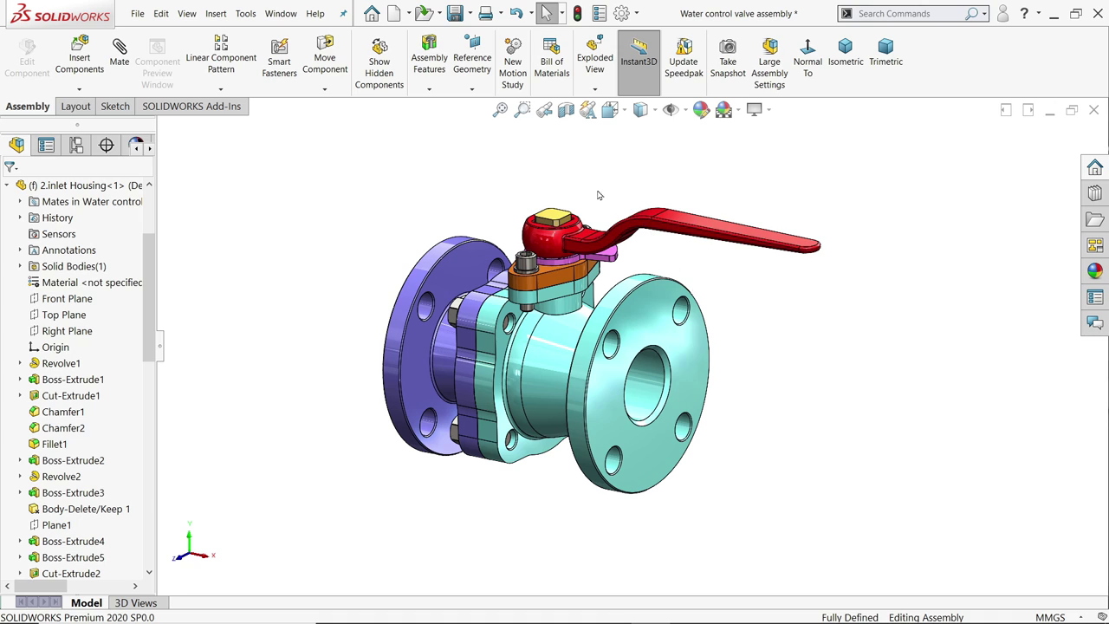
left_click(853, 55)
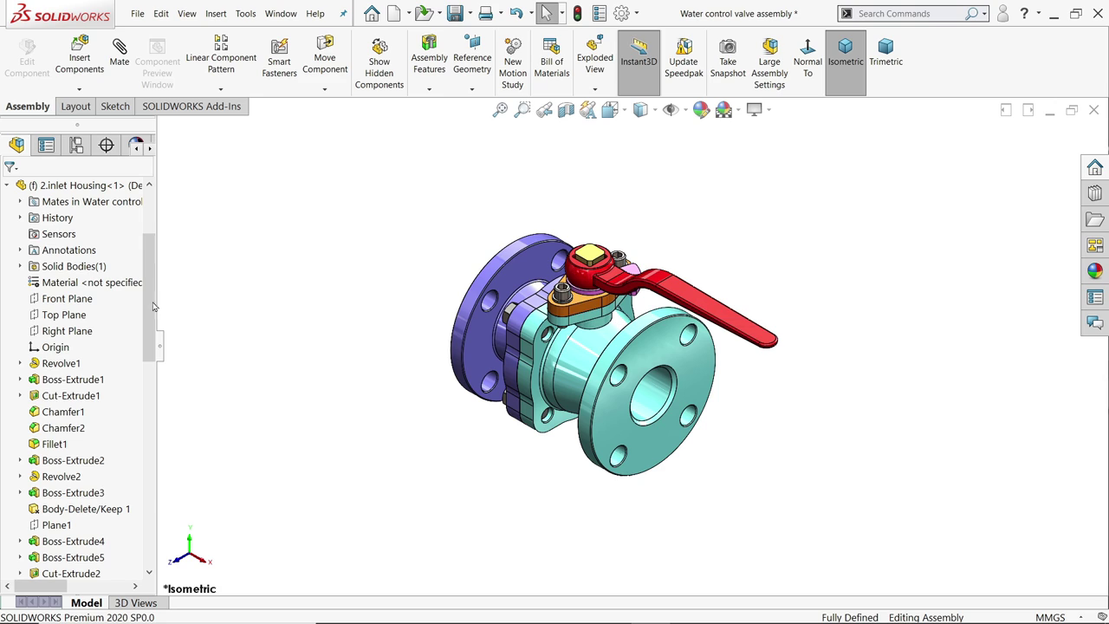
Step: Clear the tree selection and bring up the Exploded View options
left_click_drag(153, 306, 157, 201)
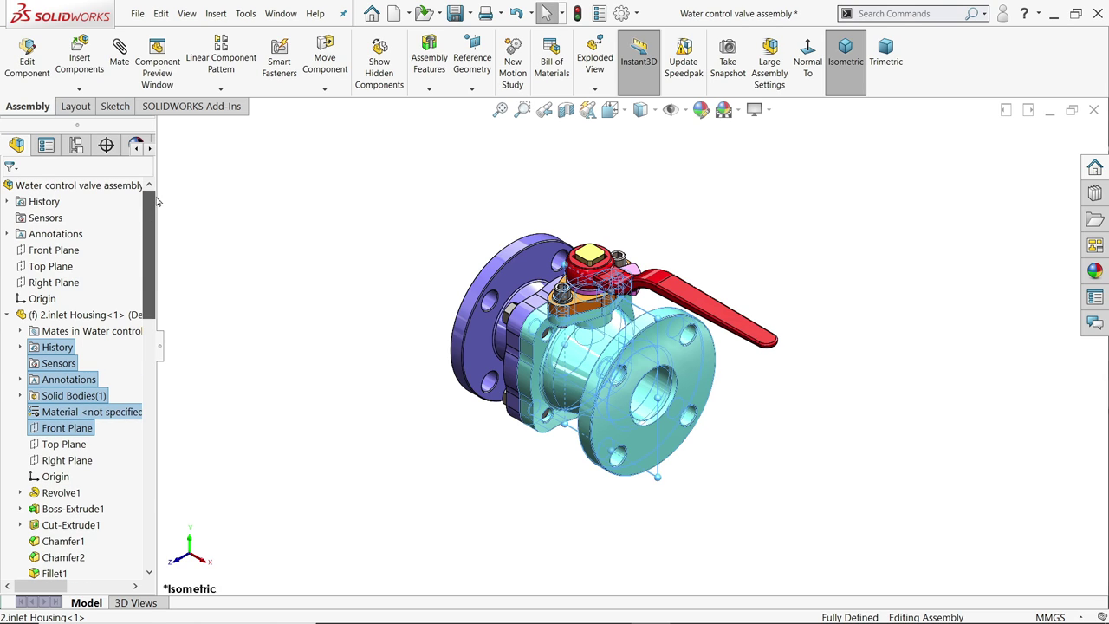
left_click(256, 211)
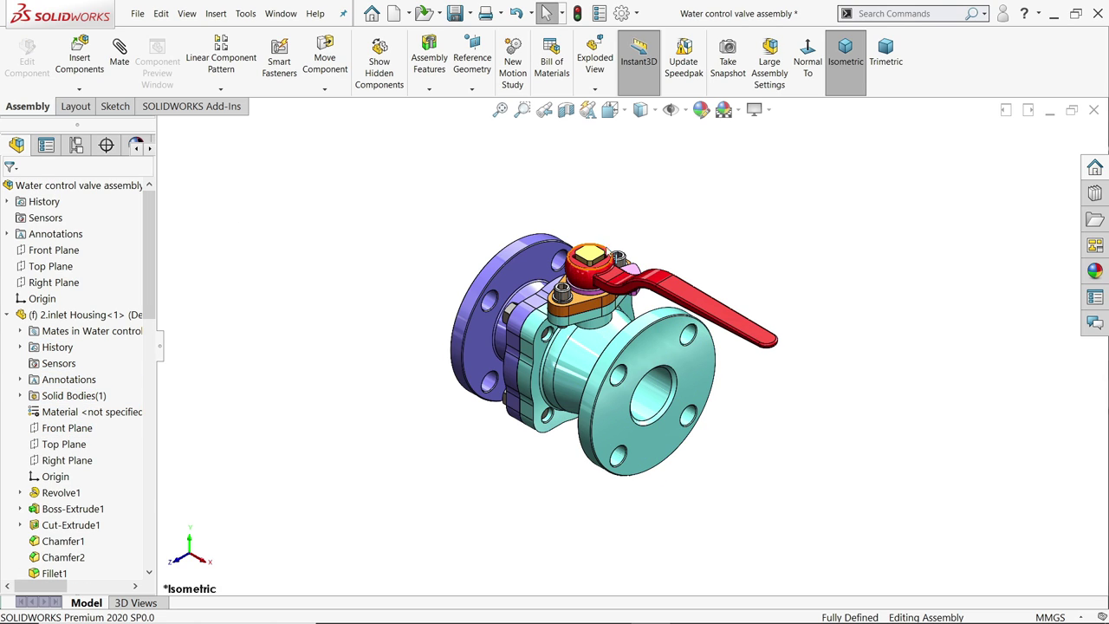
scroll(562, 327, "down", 1)
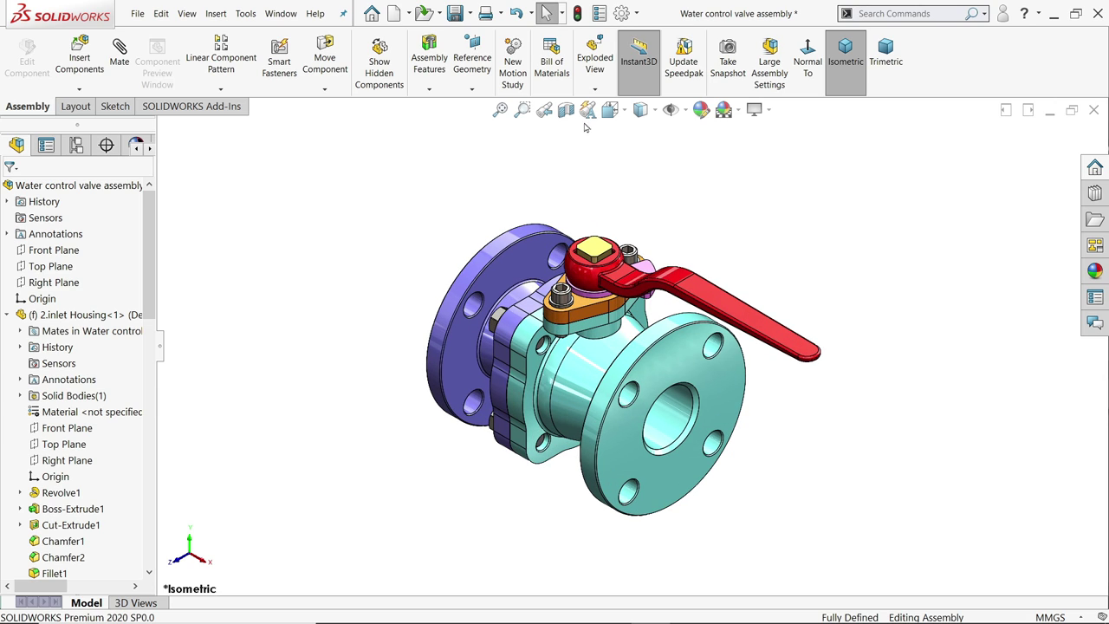
left_click(595, 91)
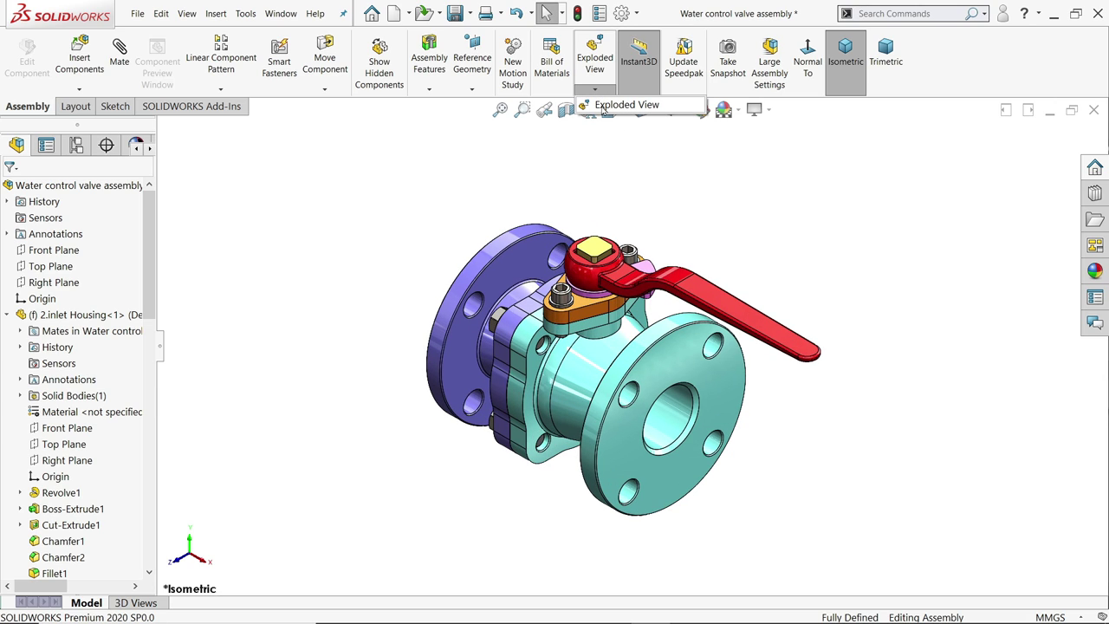
Step: Start a regular explode step with Hex Bolt-1, -2, -4 and -6 selected
left_click(613, 106)
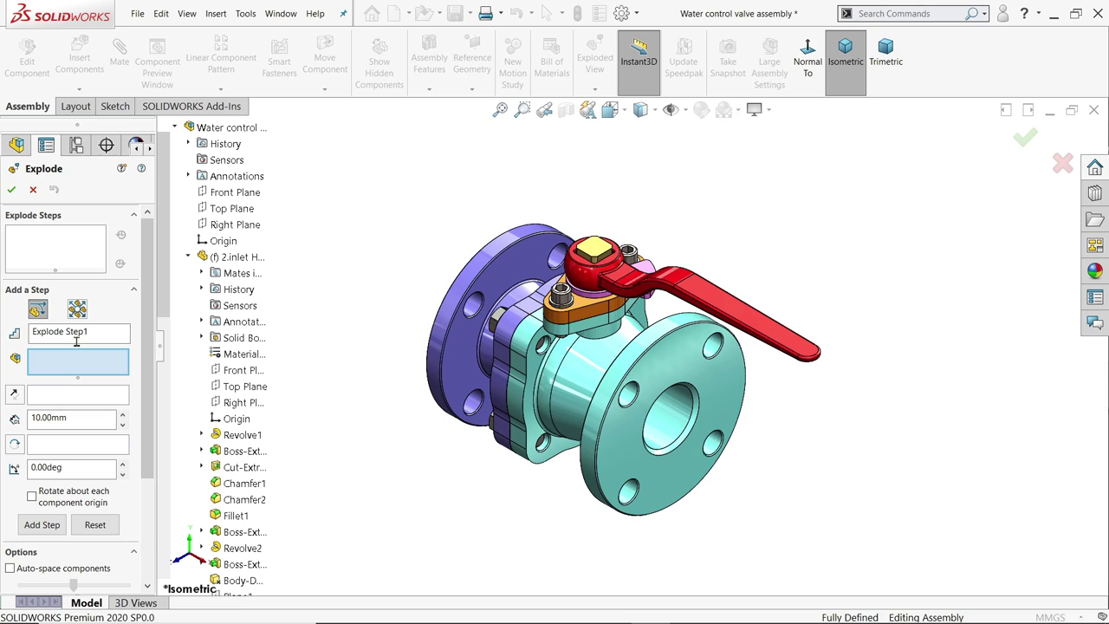
left_click(37, 310)
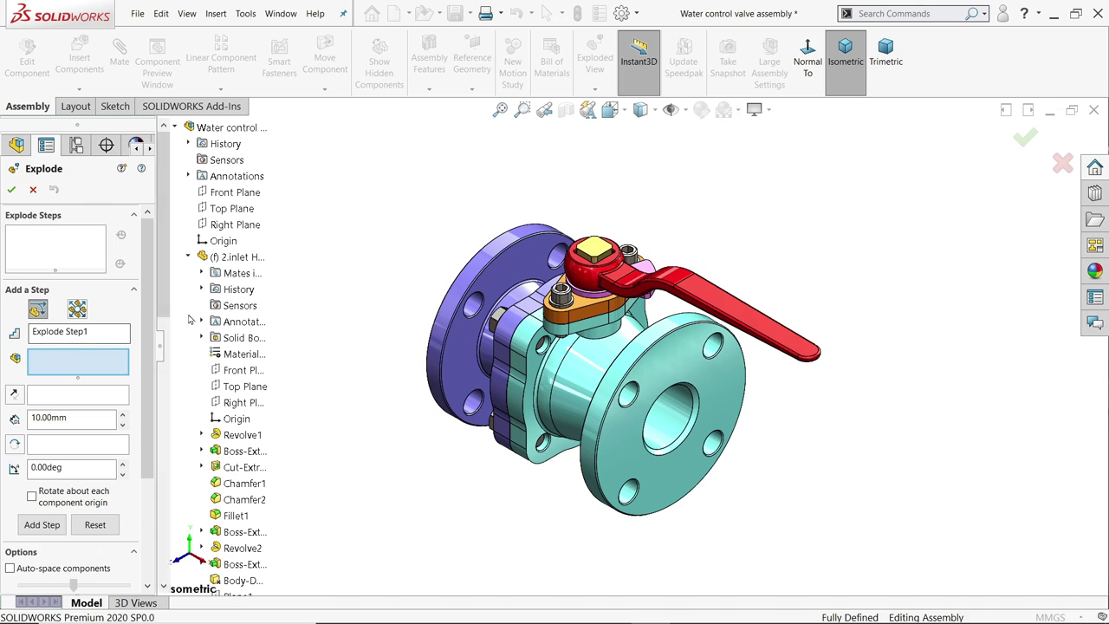
left_click(496, 336)
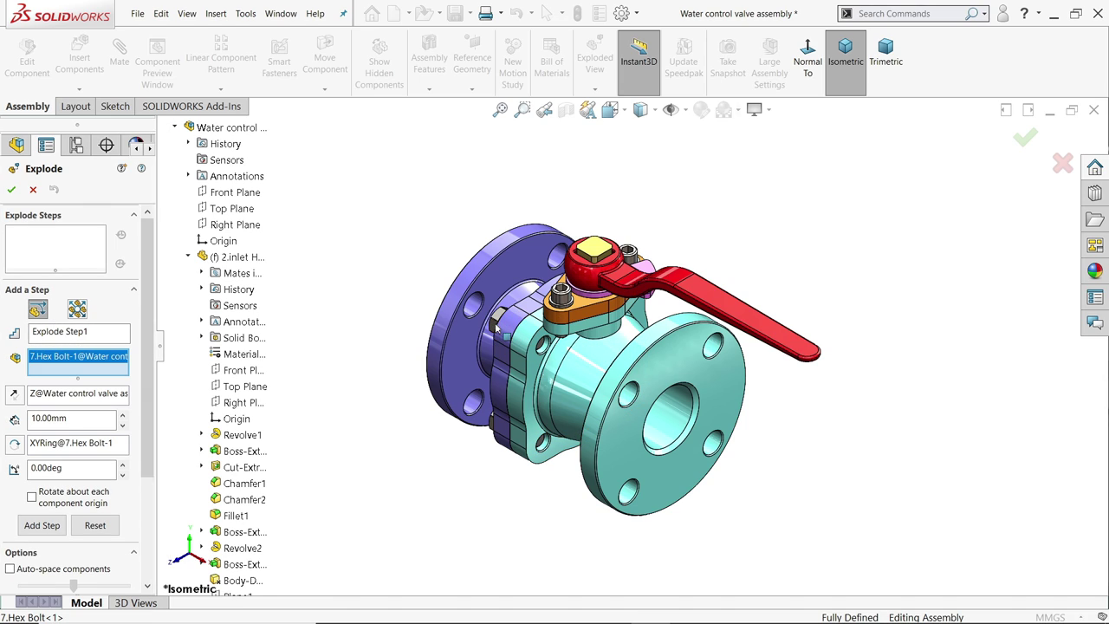
left_click(495, 429)
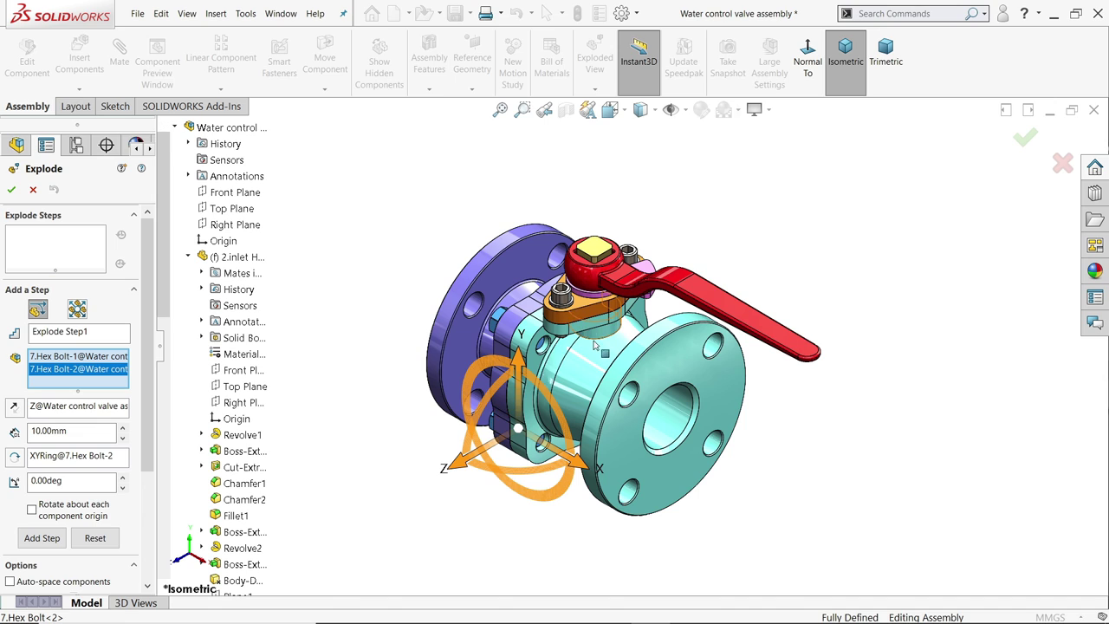
middle_click_drag(742, 247, 799, 247)
left_click(526, 274)
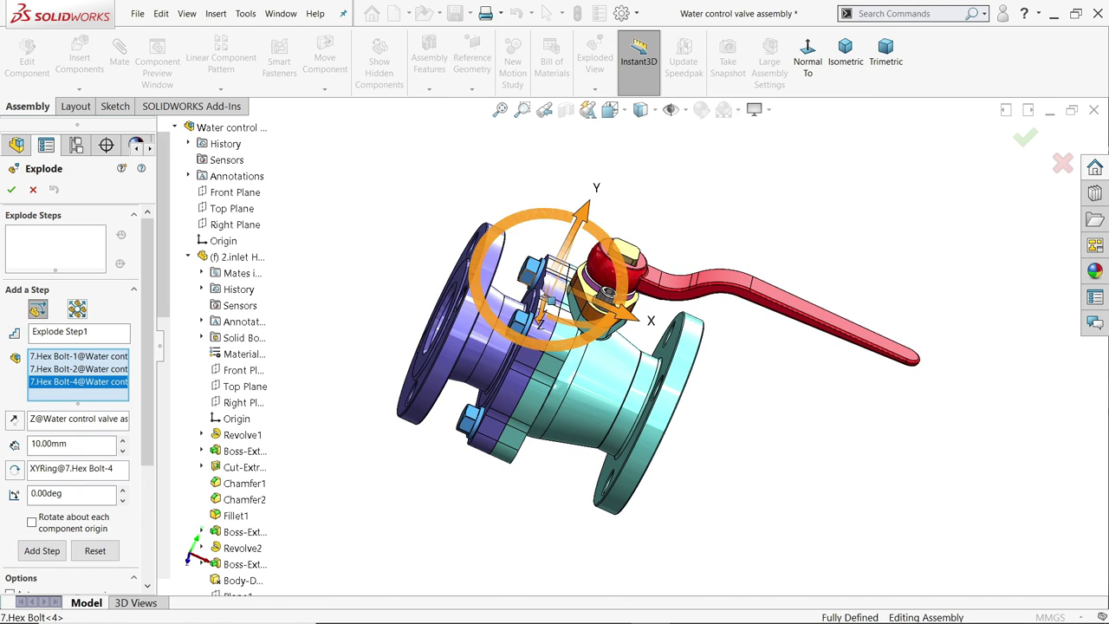
middle_click_drag(527, 275, 517, 273)
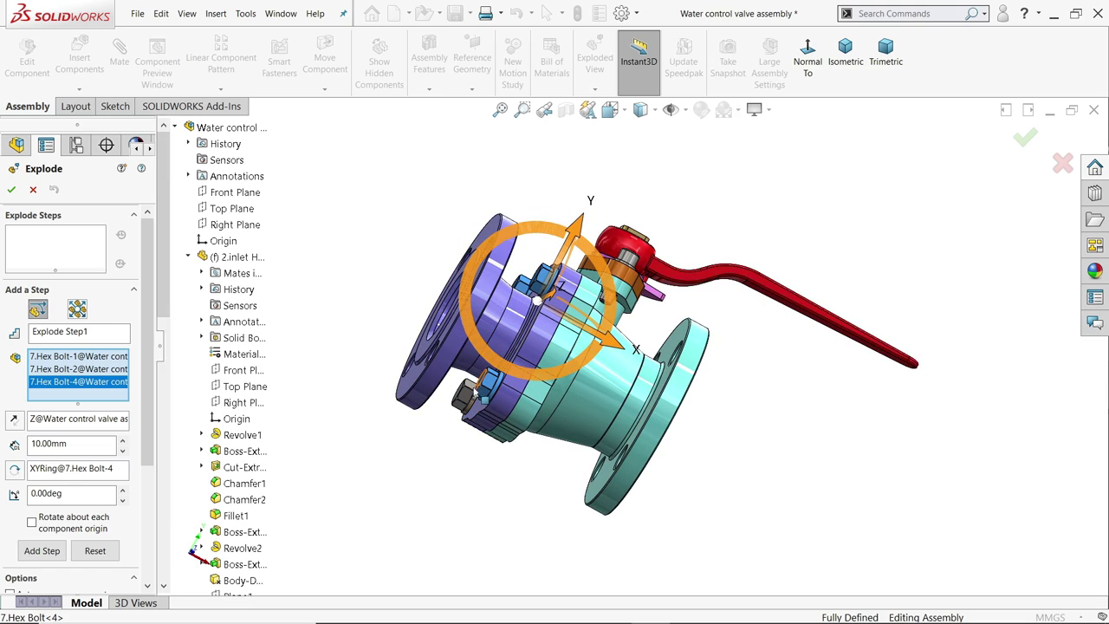
left_click(469, 397)
Step: Pull the four hex bolts 286.08 mm out along X and finish Explode Step1
middle_click_drag(620, 345, 568, 352)
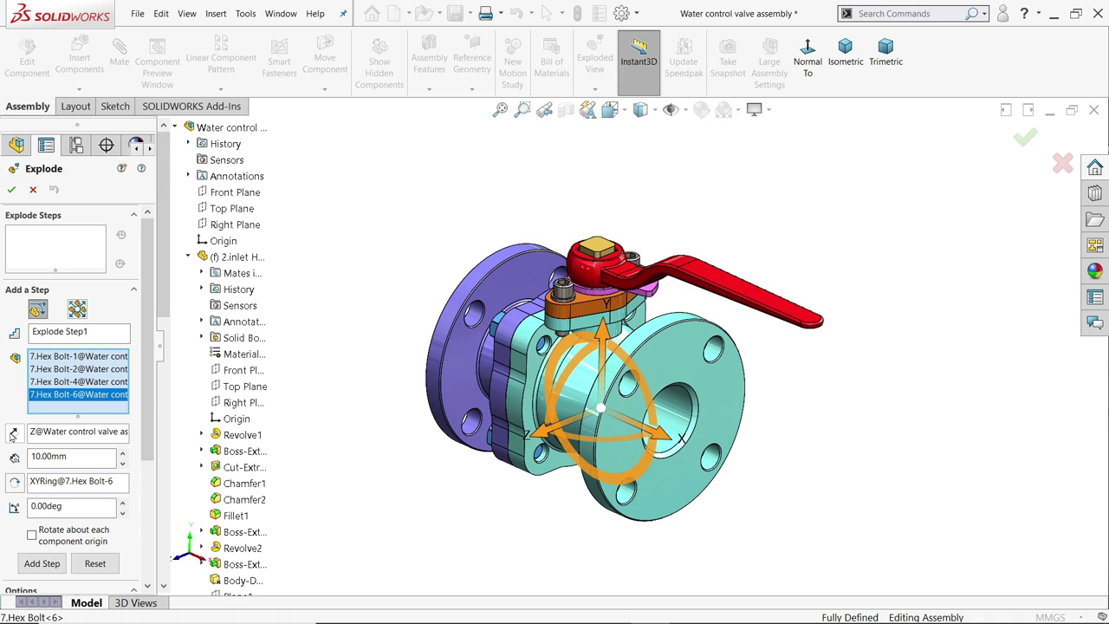
left_click(12, 434)
left_click(177, 128)
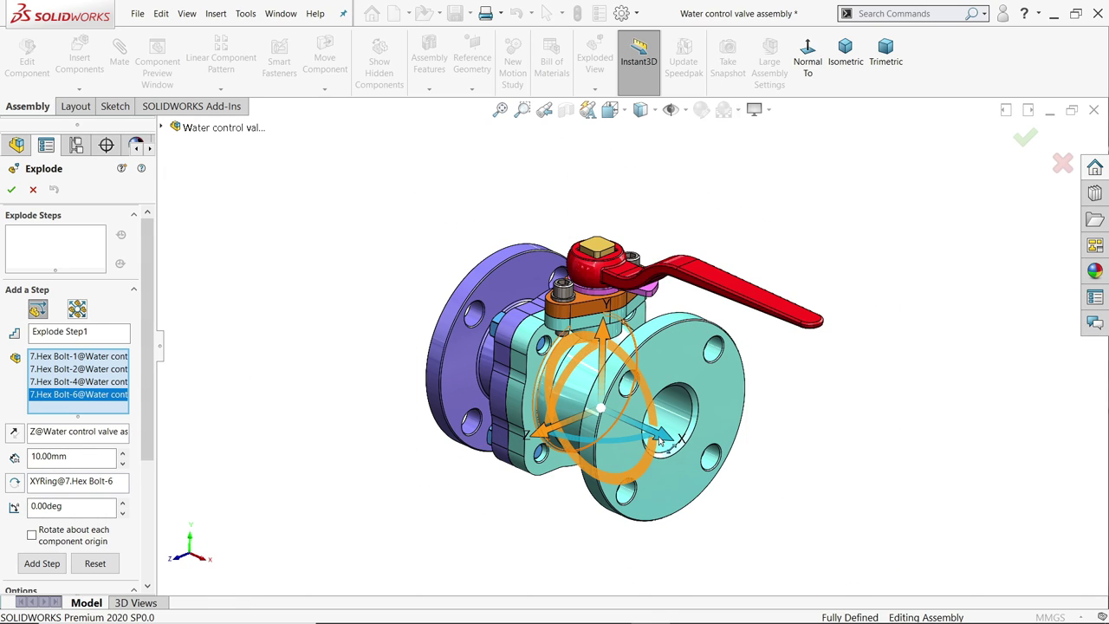
left_click_drag(663, 441, 392, 314)
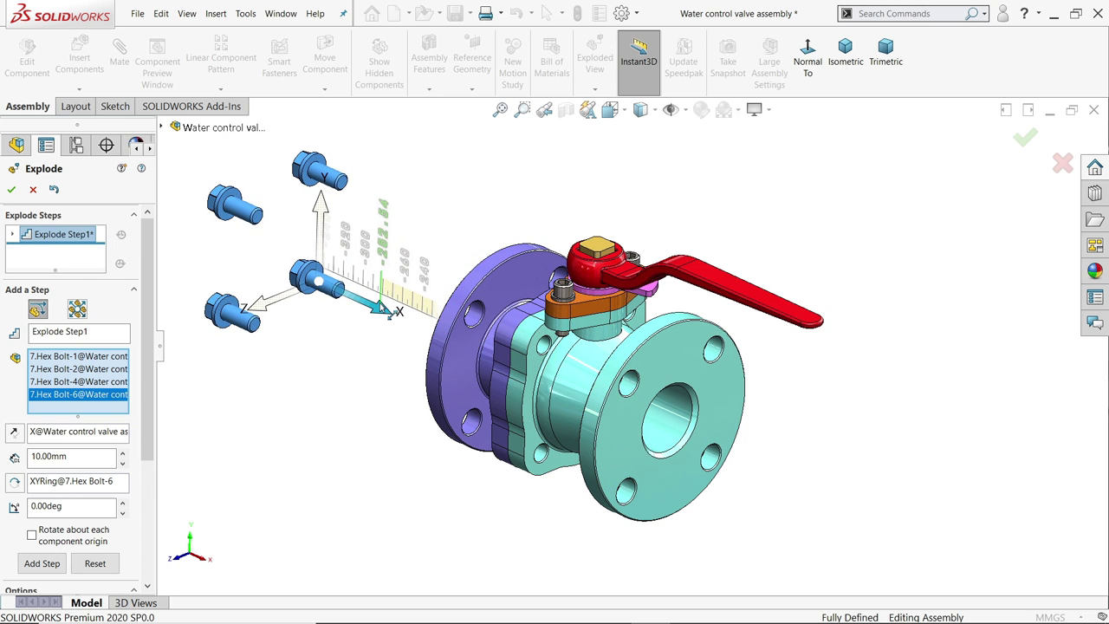
left_click(501, 109)
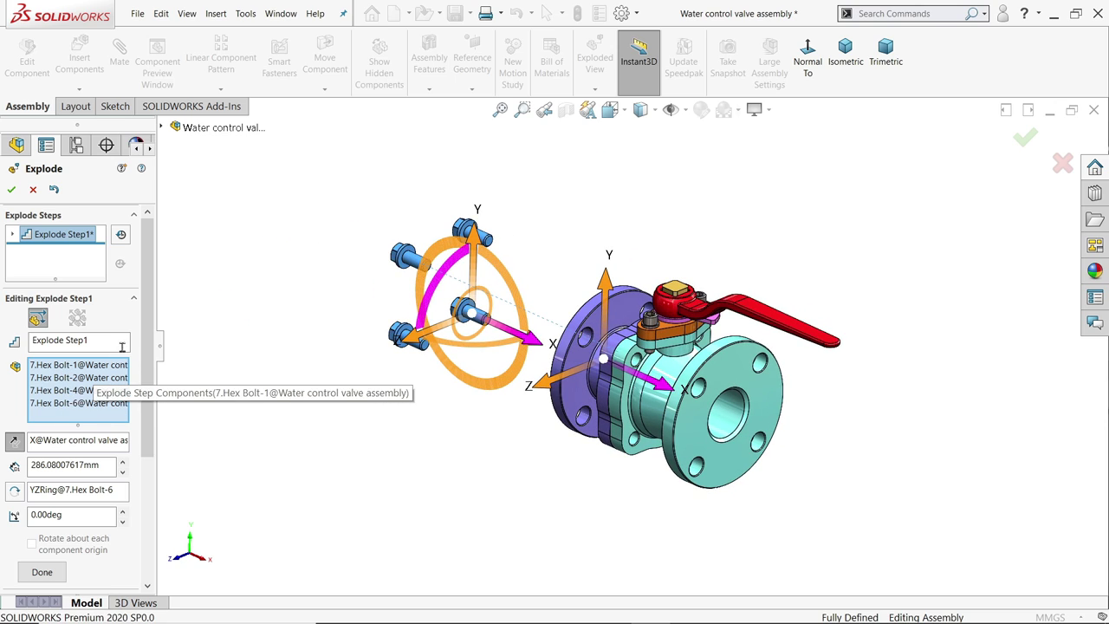
scroll(144, 404, "down", 2)
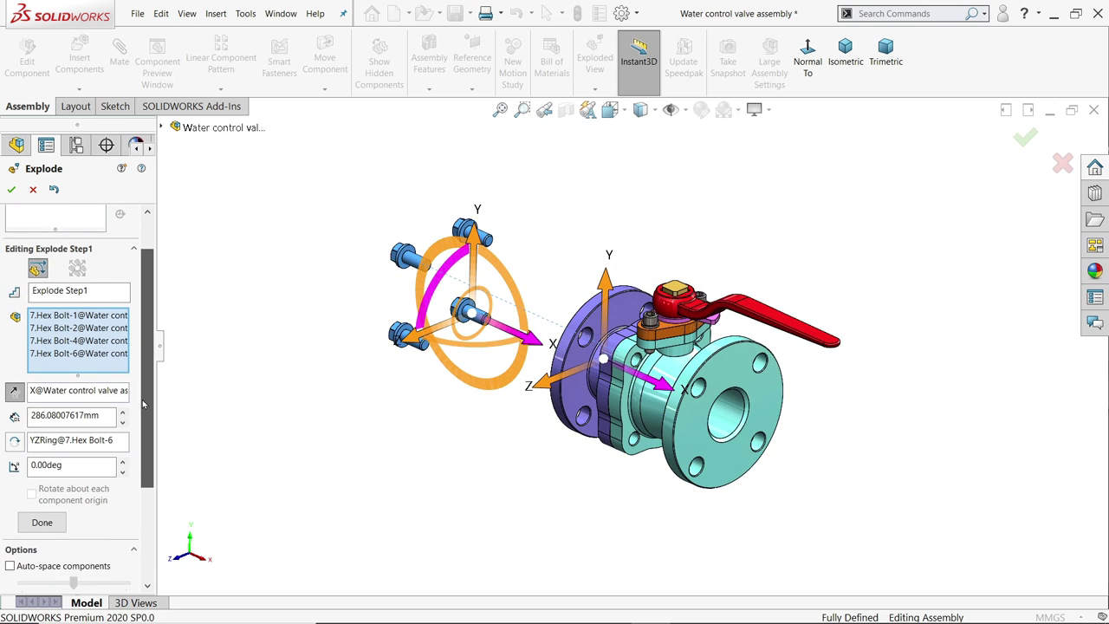
left_click(47, 522)
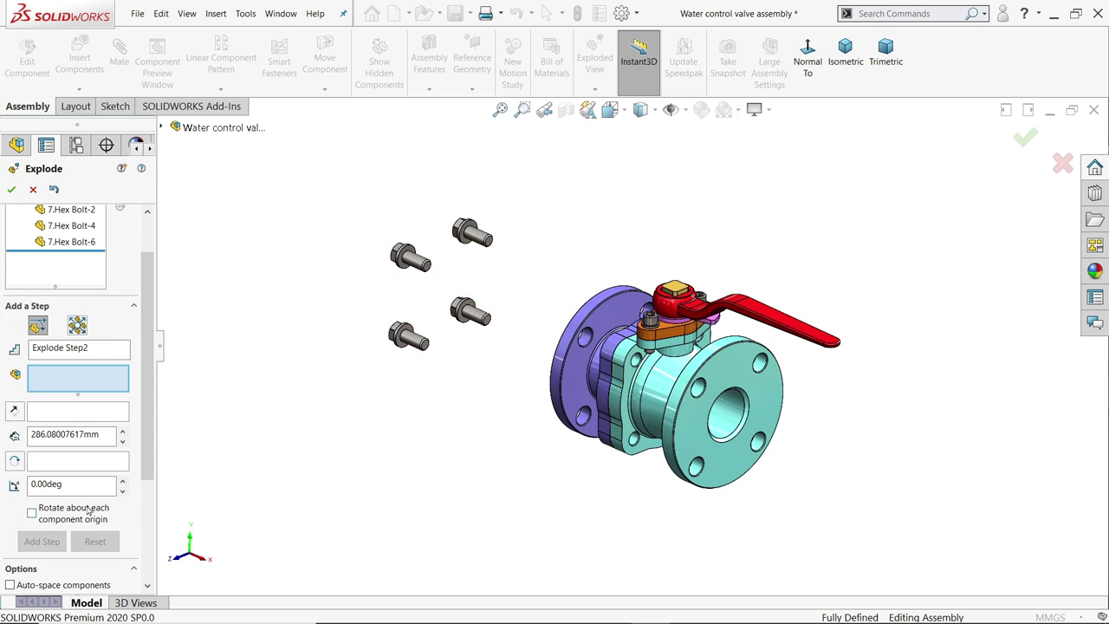
Step: Move the outlet housing sideways along X as Explode Step2
left_click(574, 392)
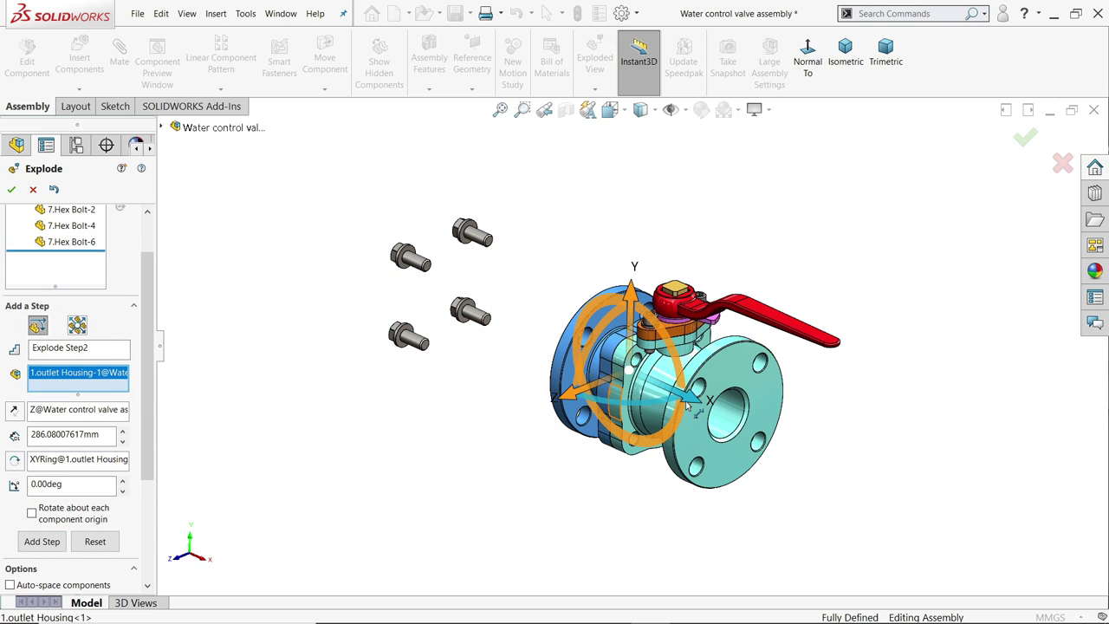
left_click_drag(691, 405, 628, 368)
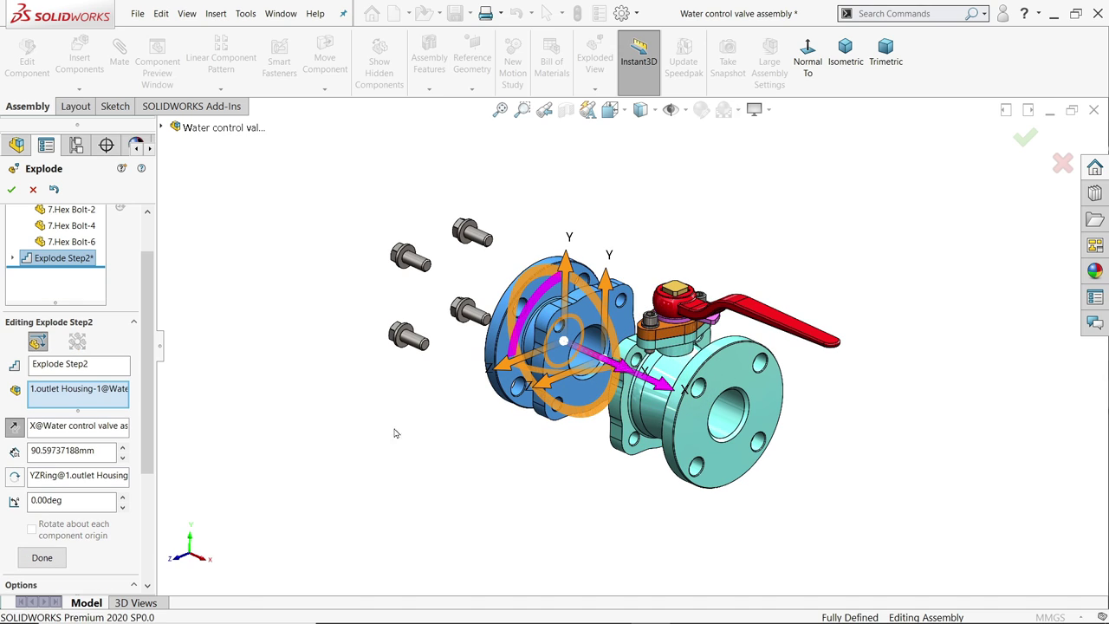
left_click(42, 558)
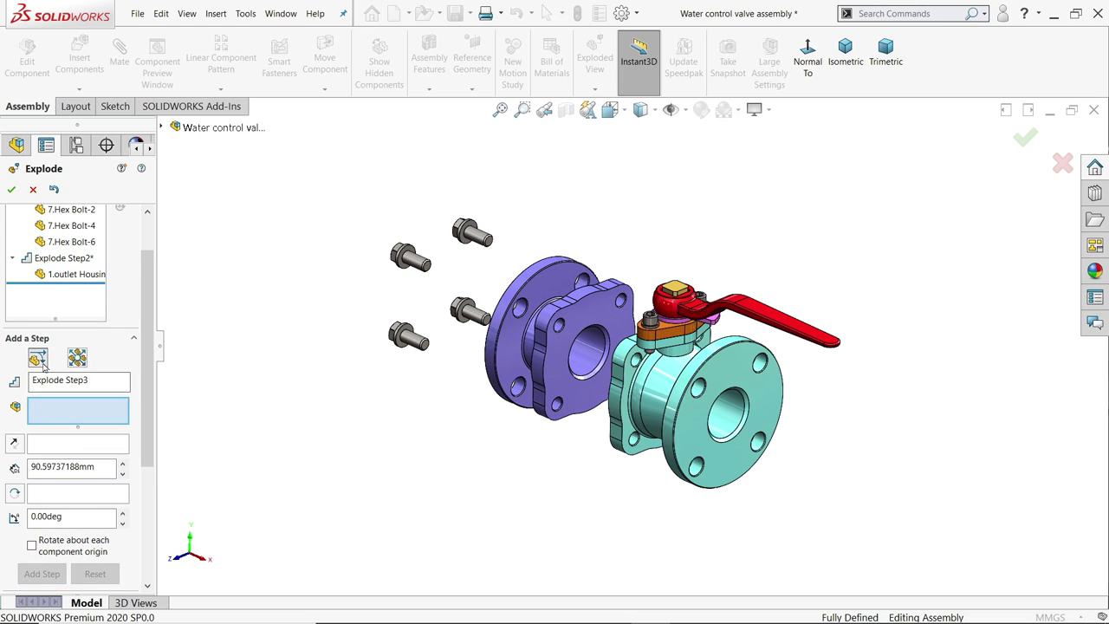
Step: Raise the valve handle straight up along Y as Explode Step3
left_click(675, 314)
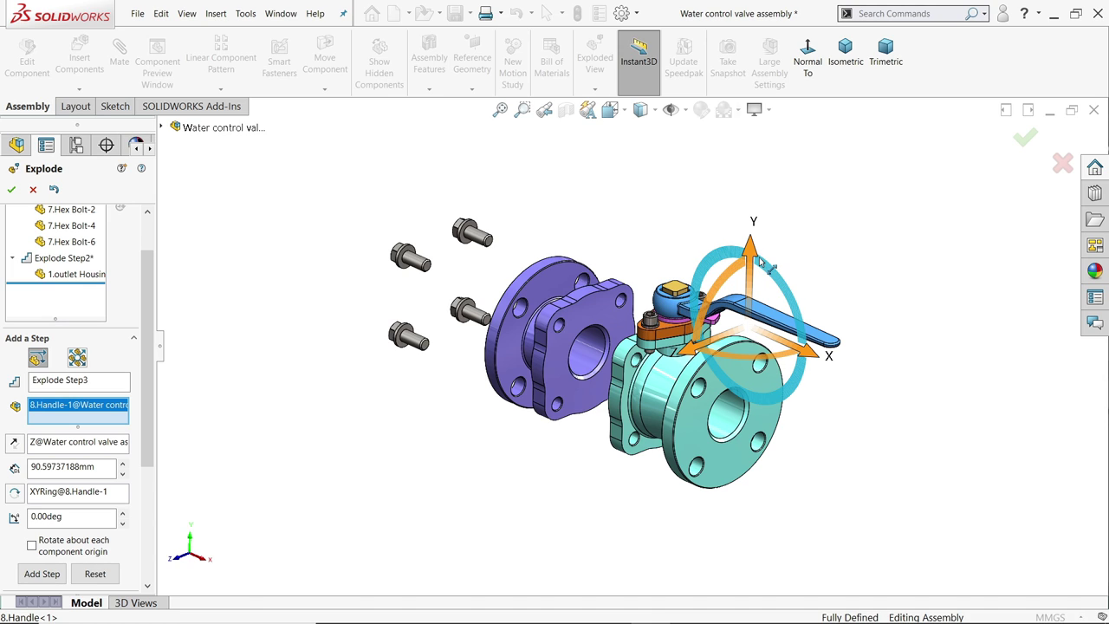
left_click_drag(752, 253, 748, 54)
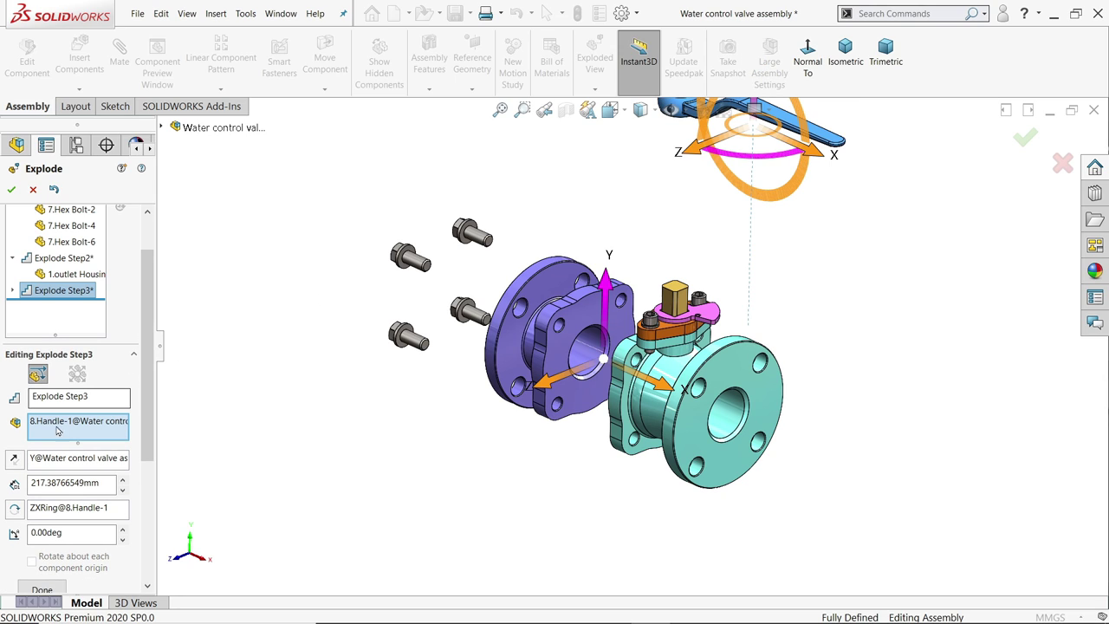
left_click(41, 590)
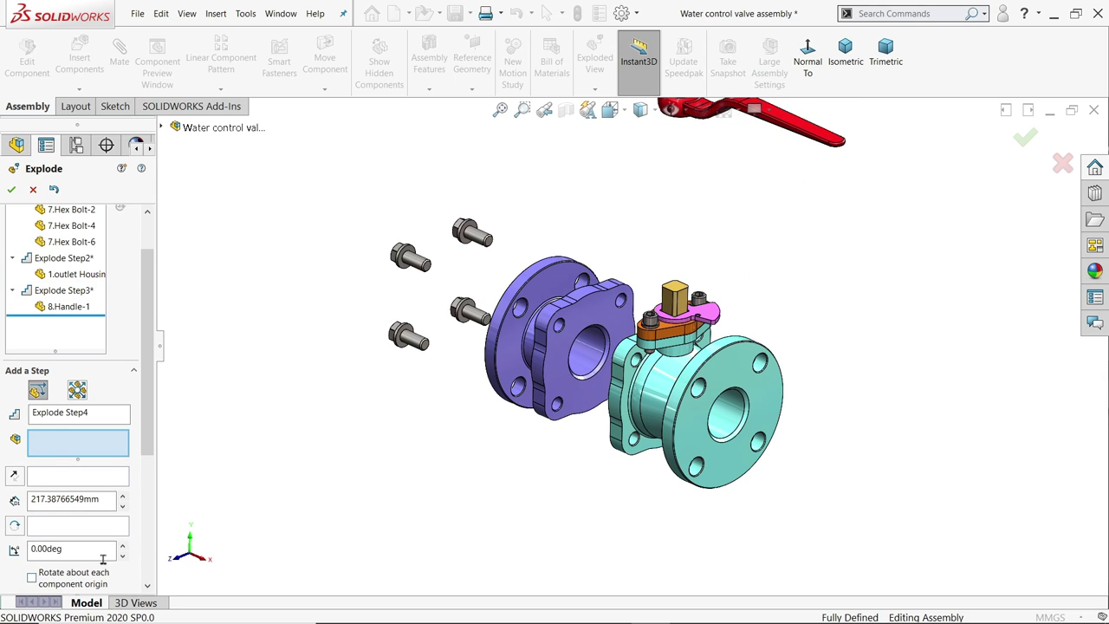
Step: Lift Cap Screw-1 and Cap Screw-2 180.8 mm up along Y as Explode Step4
left_click(501, 110)
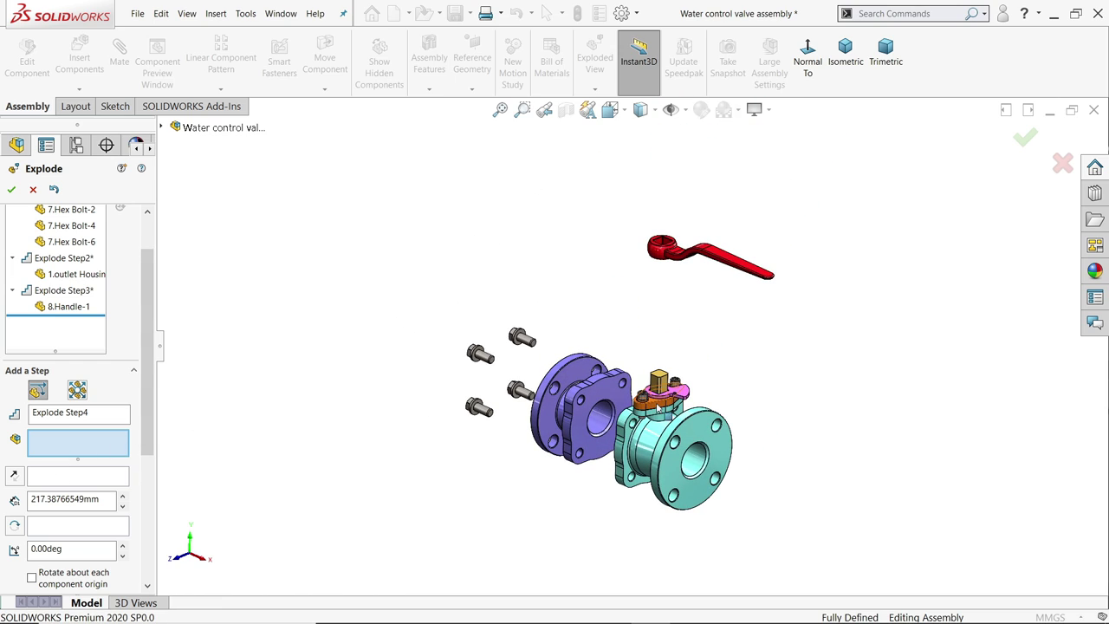
scroll(675, 407, "up", 3)
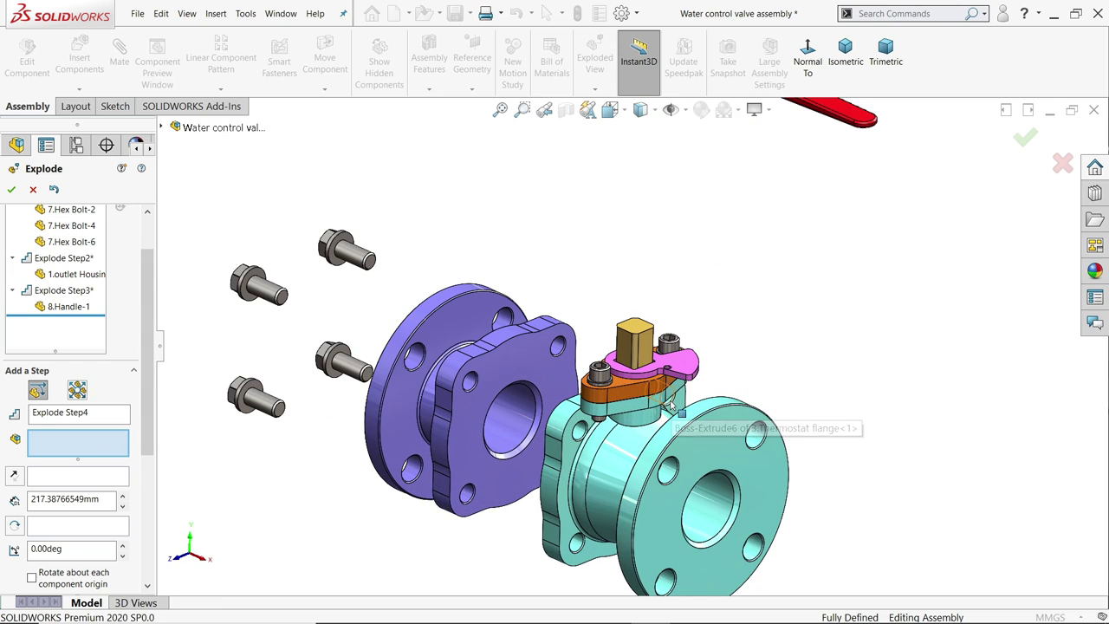
left_click(670, 344)
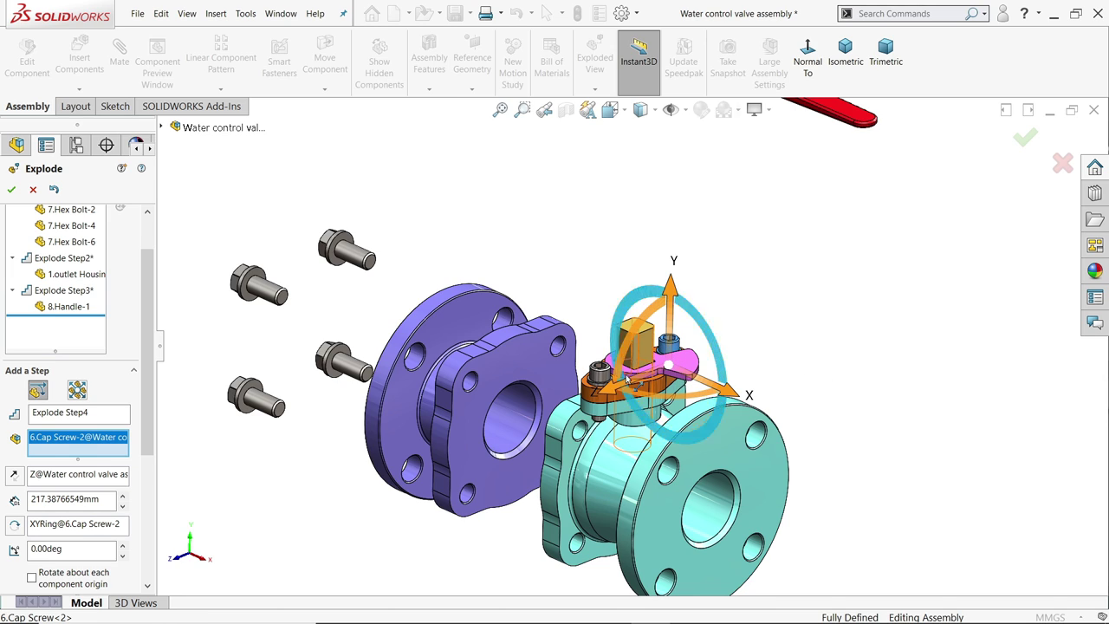
left_click(601, 376)
scroll(606, 364, "down", 4)
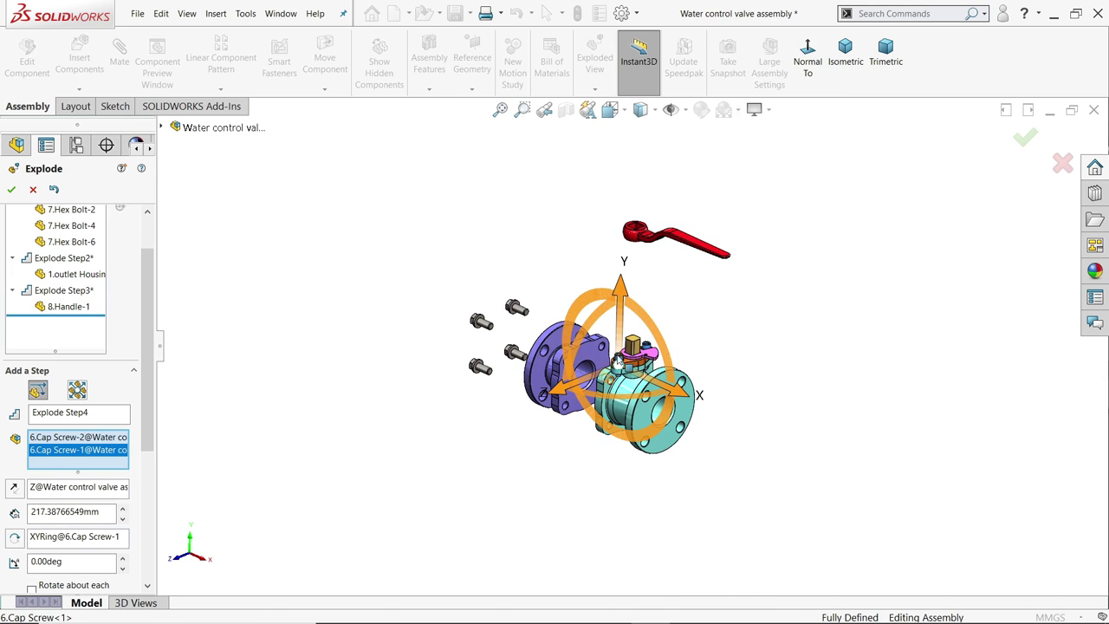
scroll(611, 343, "up", 2)
left_click_drag(617, 340, 619, 192)
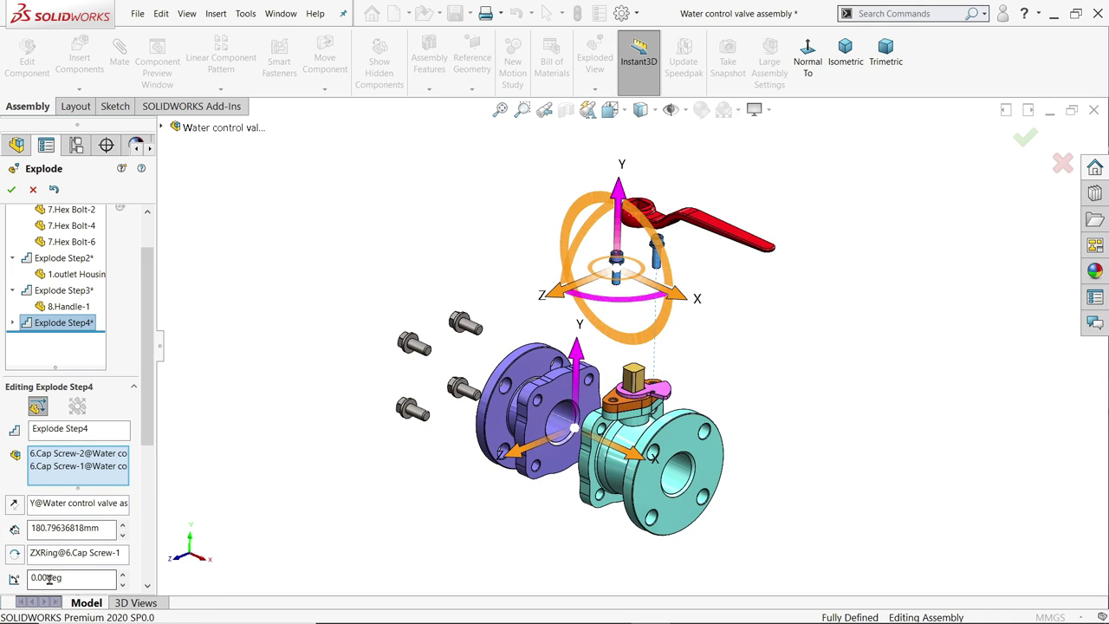
scroll(69, 538, "down", 3)
left_click(44, 518)
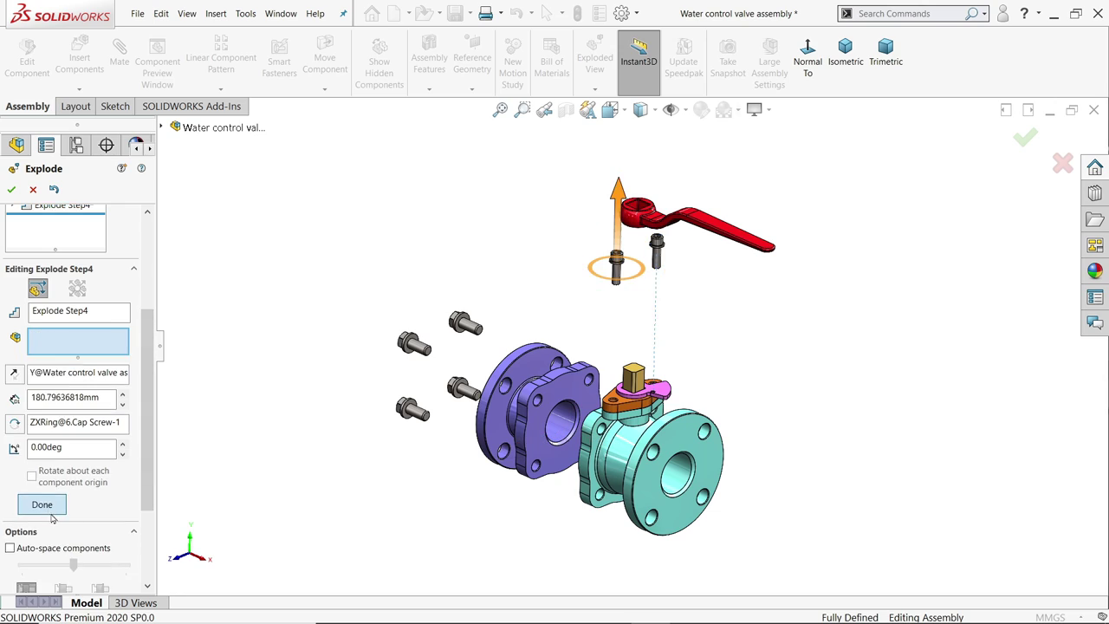
scroll(78, 364, "up", 4)
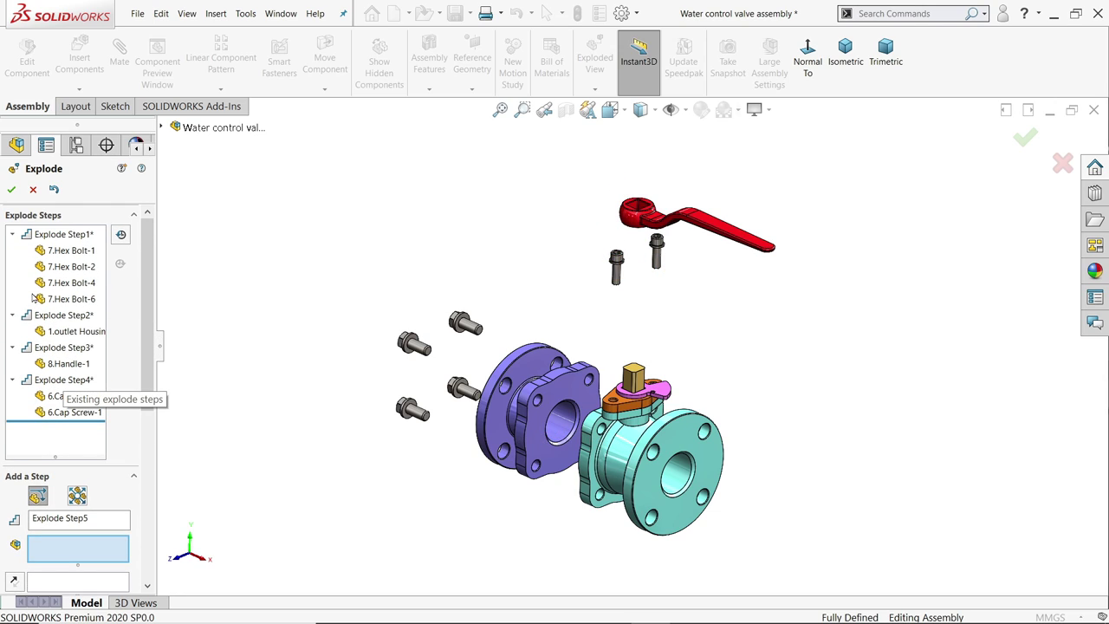
left_click(12, 234)
left_click(12, 251)
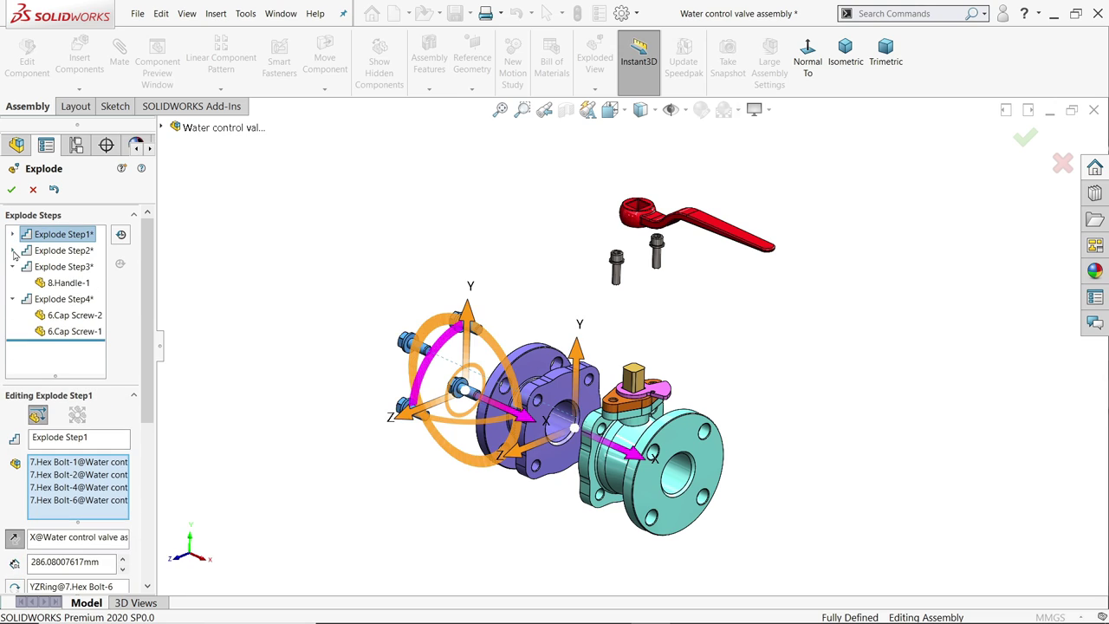
left_click(12, 266)
left_click(12, 282)
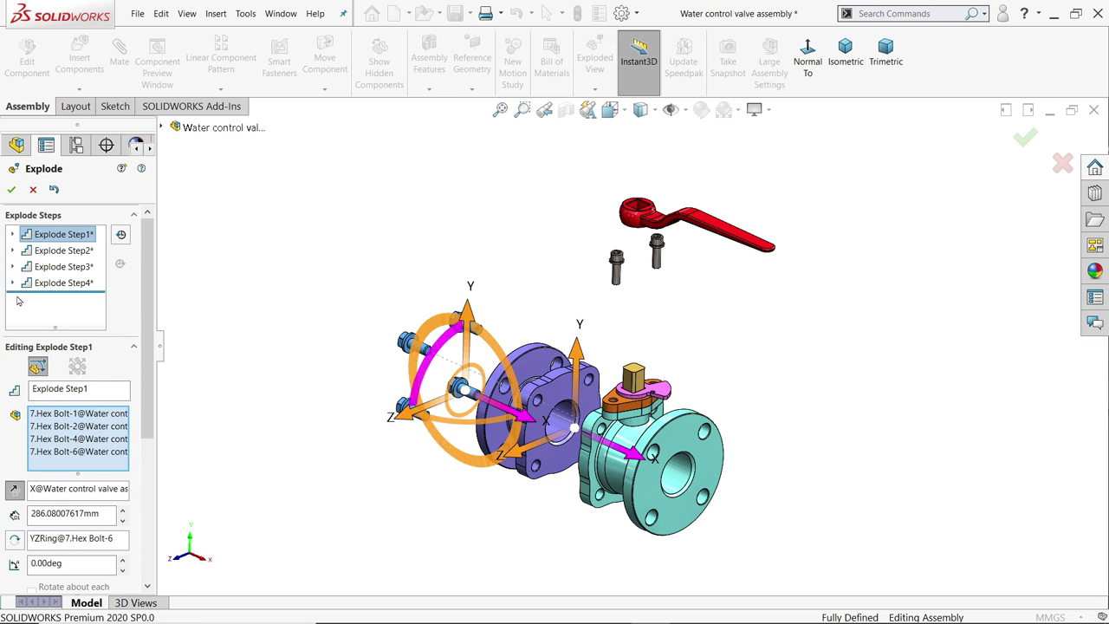
left_click(54, 267)
left_click(57, 282)
left_click(59, 252)
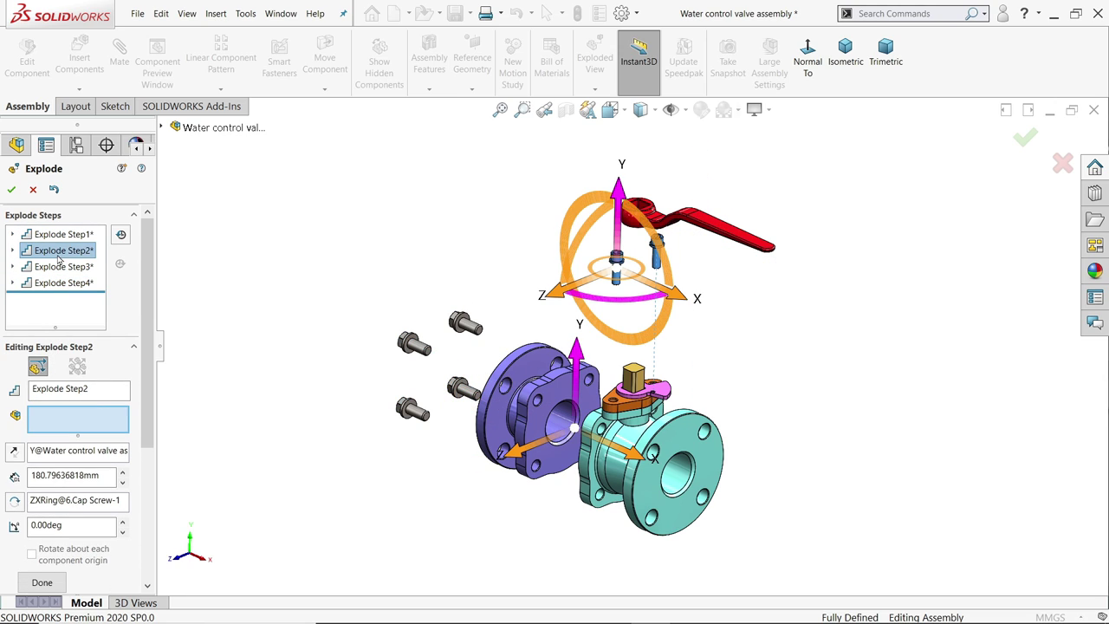
left_click(56, 284)
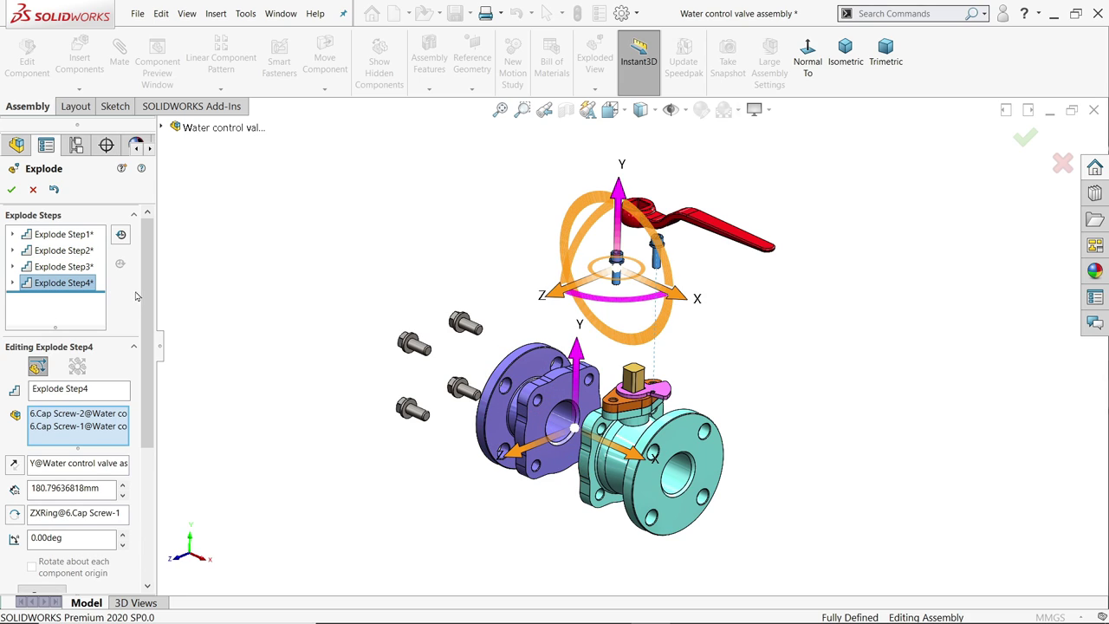
scroll(78, 468, "down", 3)
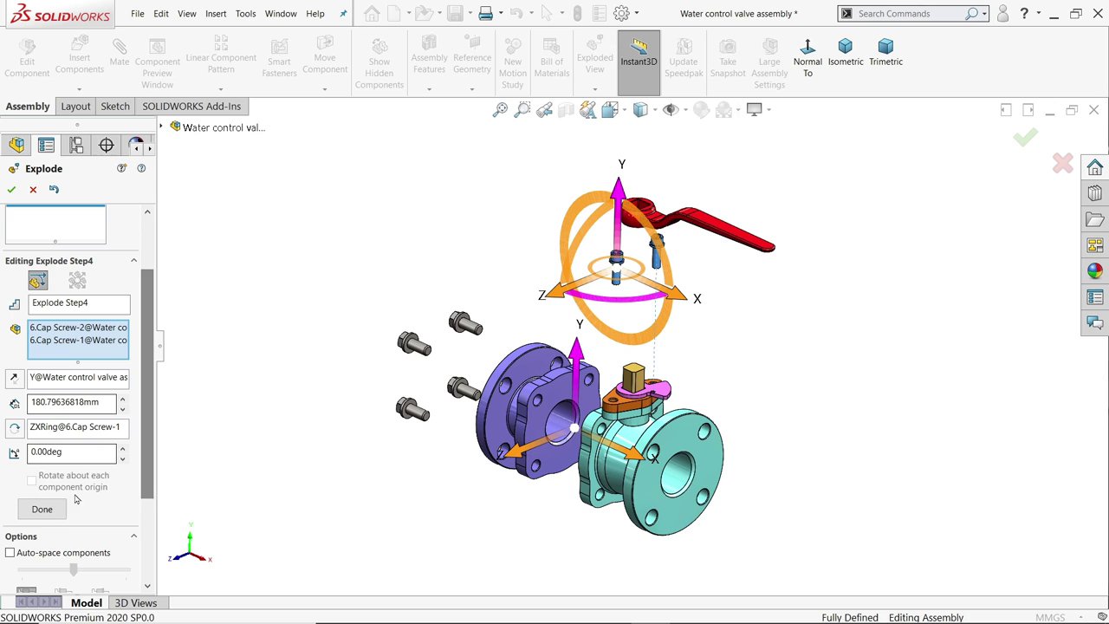
left_click(43, 508)
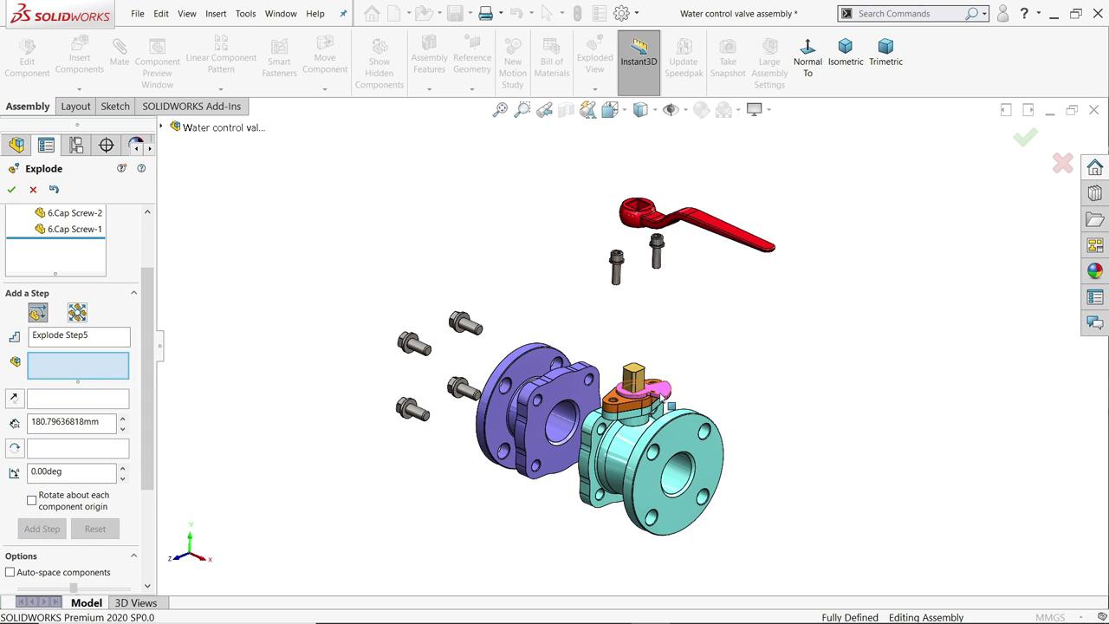
left_click(663, 392)
left_click_drag(657, 305, 650, 221)
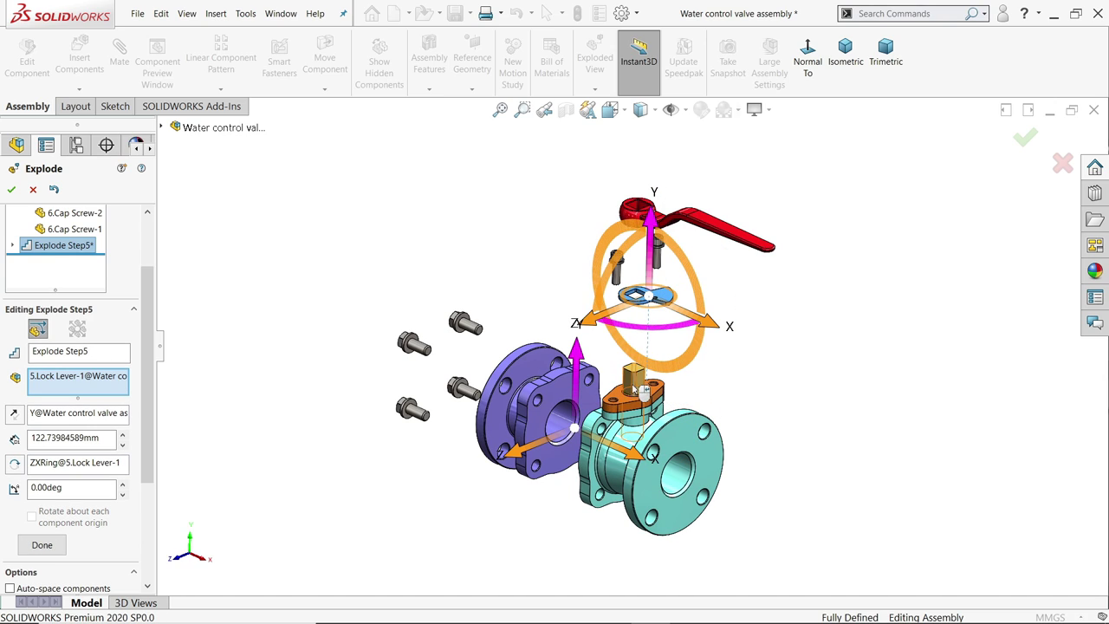
left_click(43, 551)
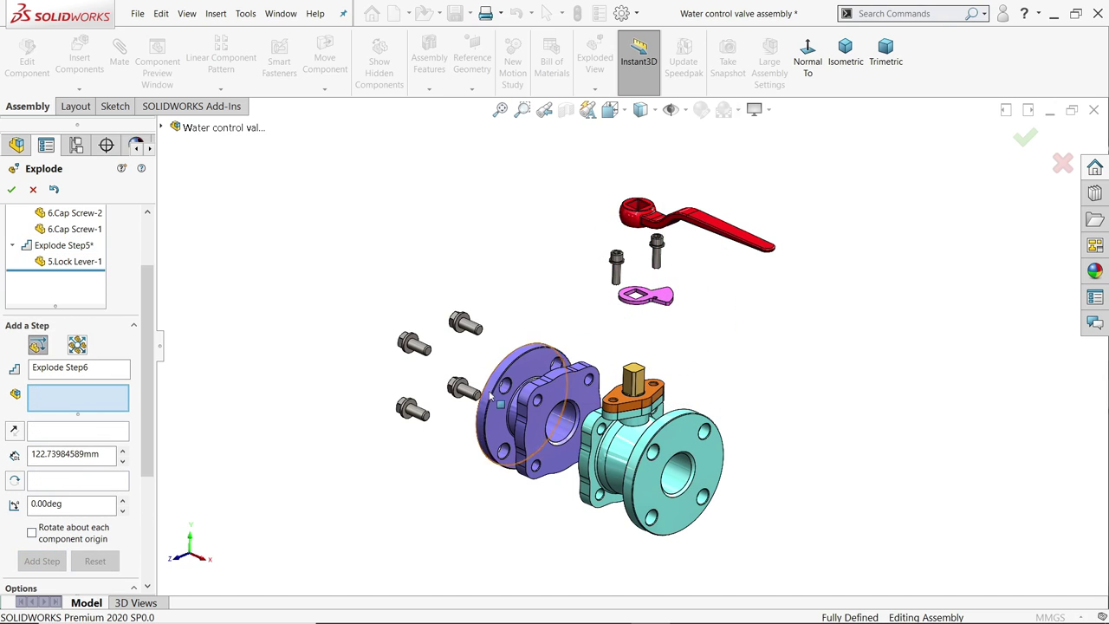
left_click(622, 400)
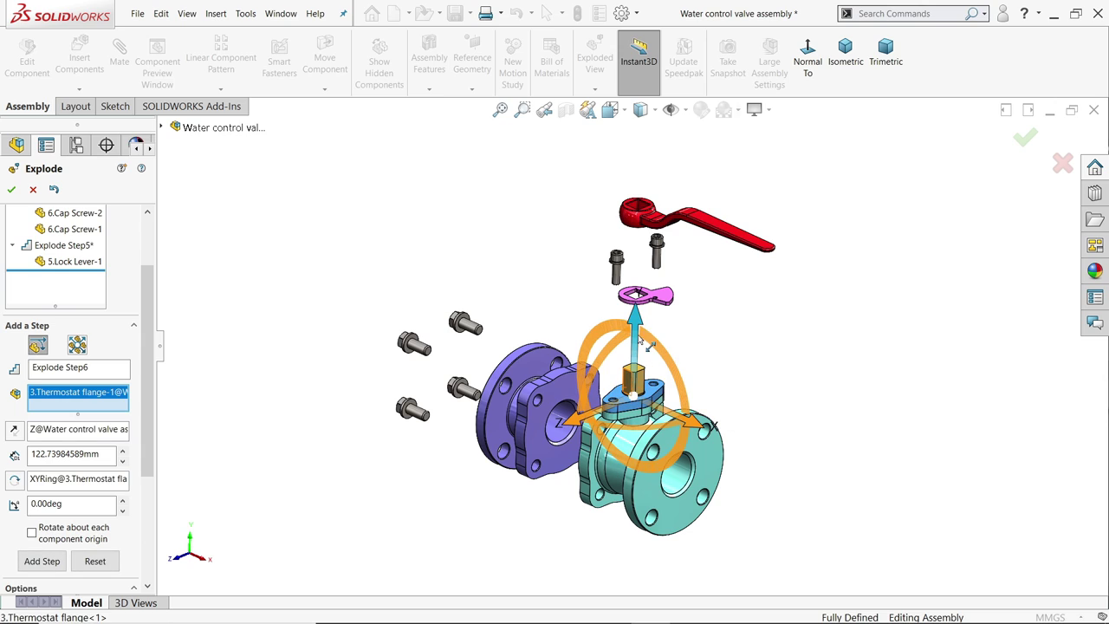
left_click_drag(652, 328, 645, 260)
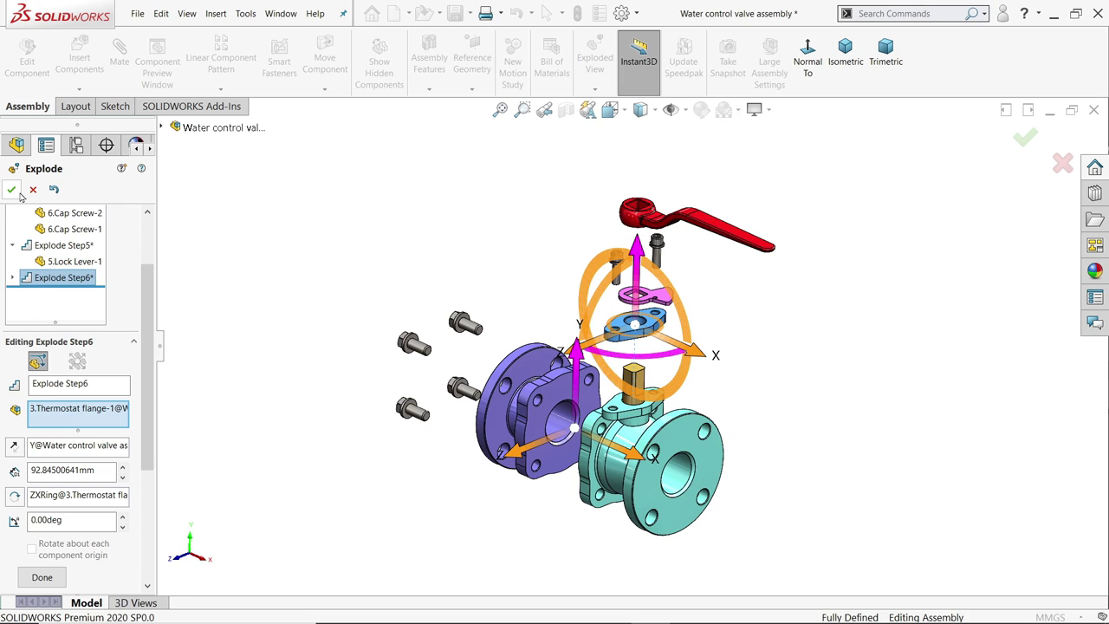
left_click(41, 577)
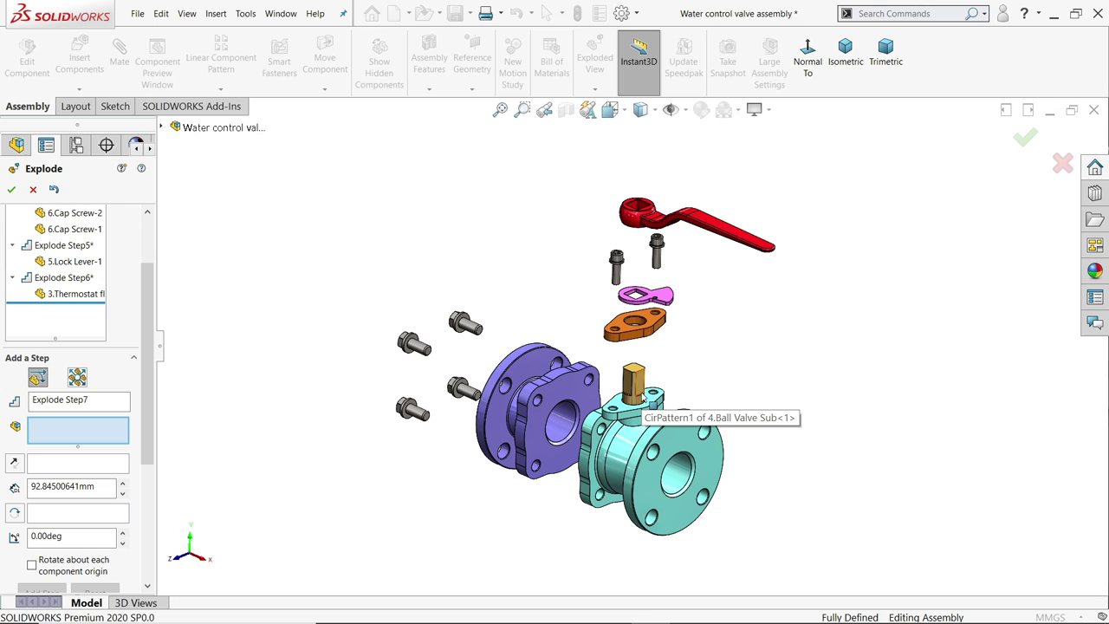
Step: Edit the handle's explode step to raise the handle higher above the valve
left_click(643, 393)
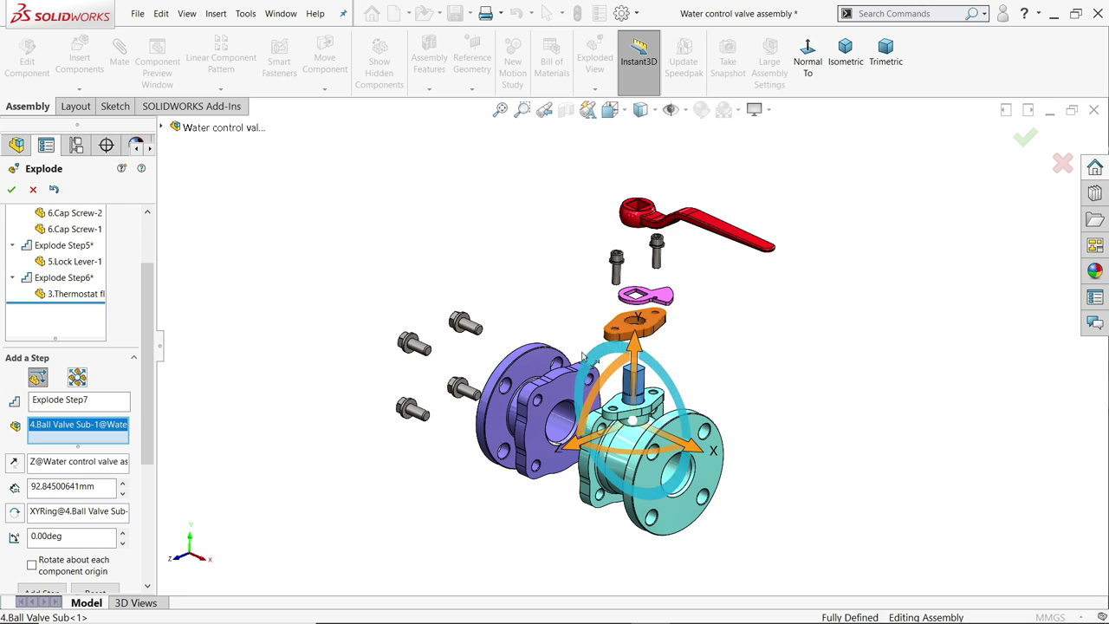
left_click_drag(146, 411, 148, 343)
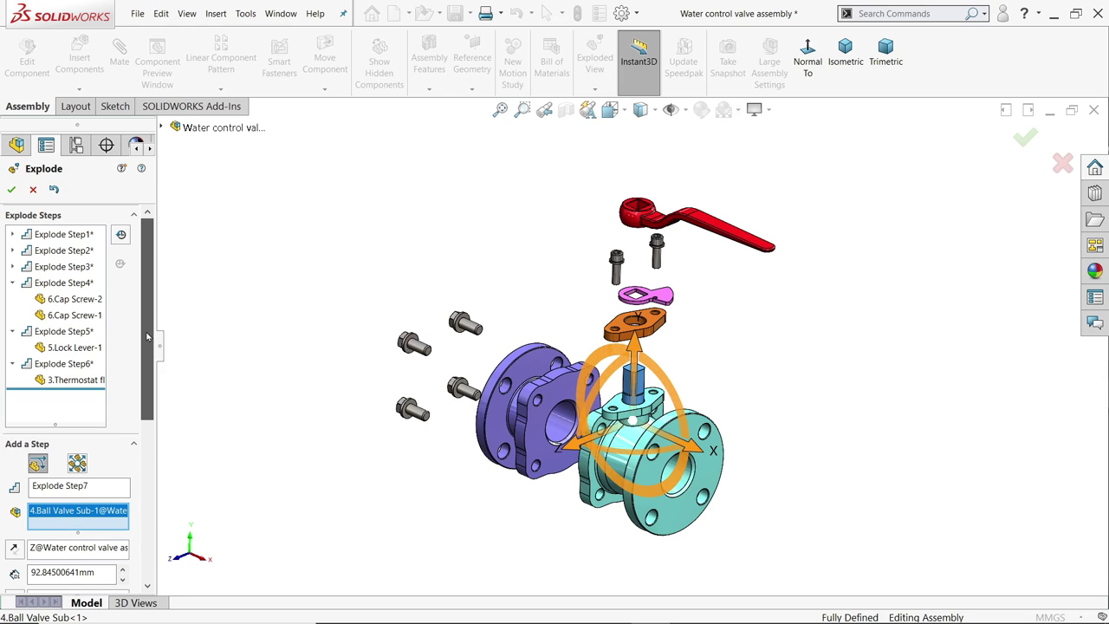
left_click(60, 284)
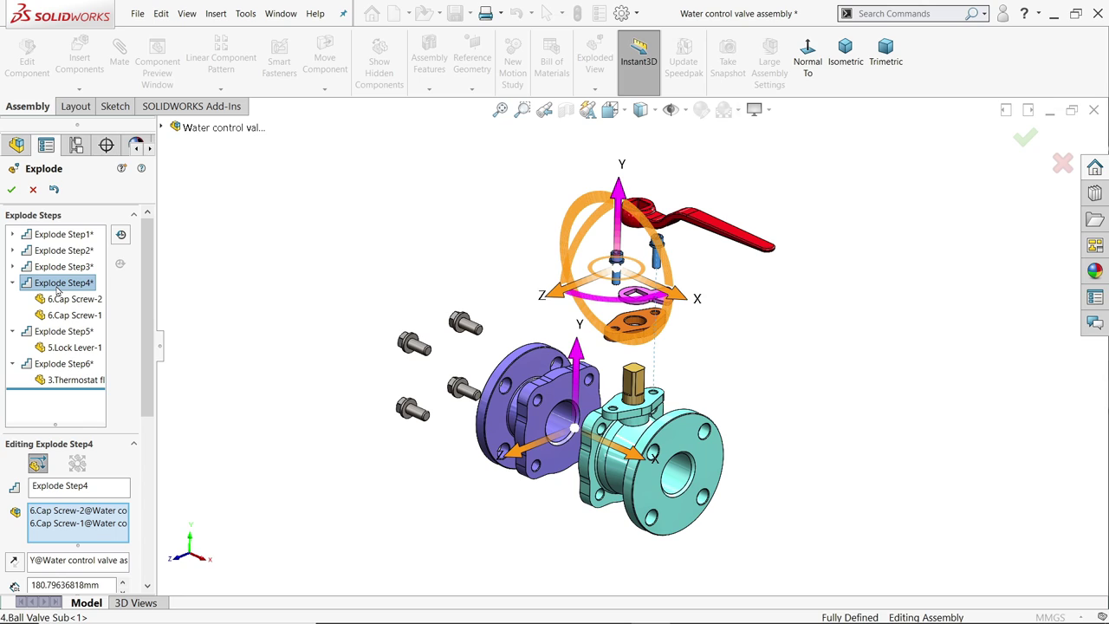
left_click(61, 267)
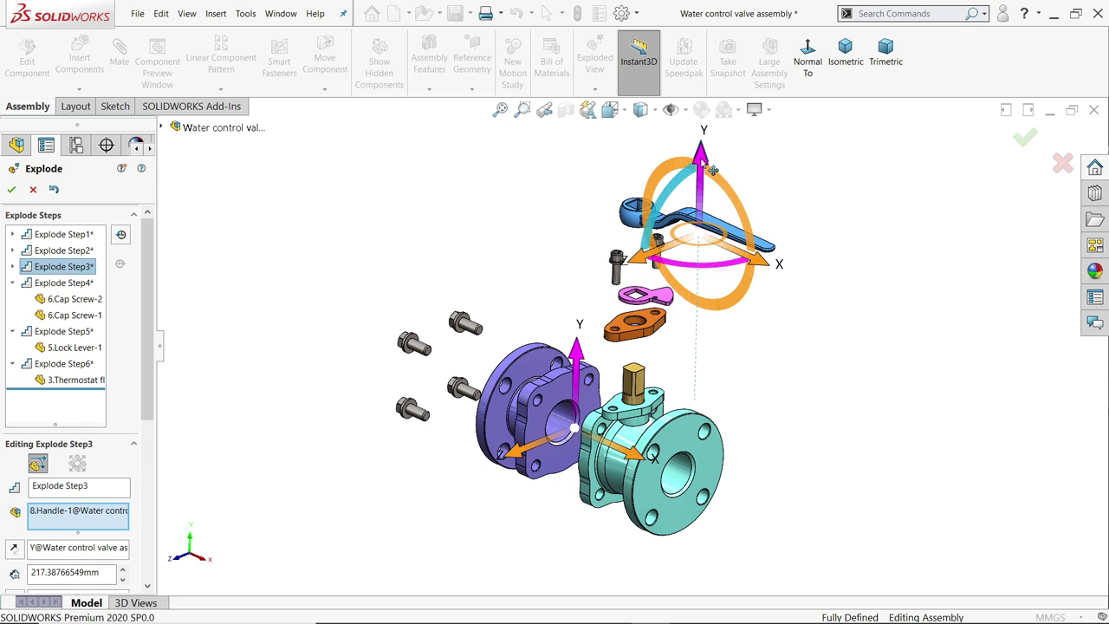
left_click_drag(711, 171, 706, 102)
scroll(37, 538, "down", 3)
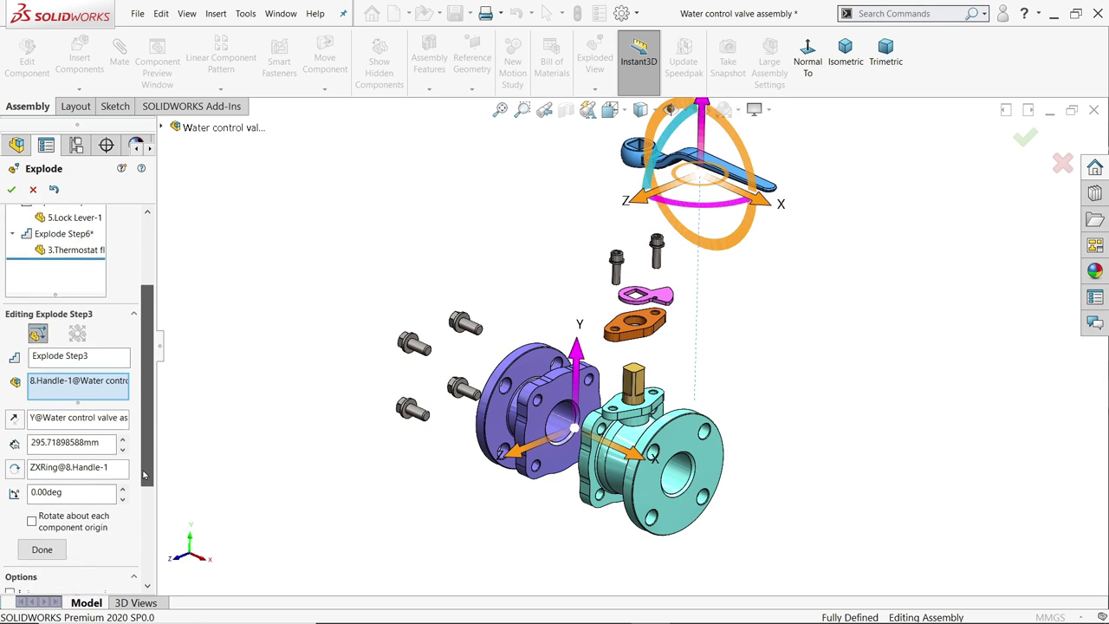
left_click(40, 524)
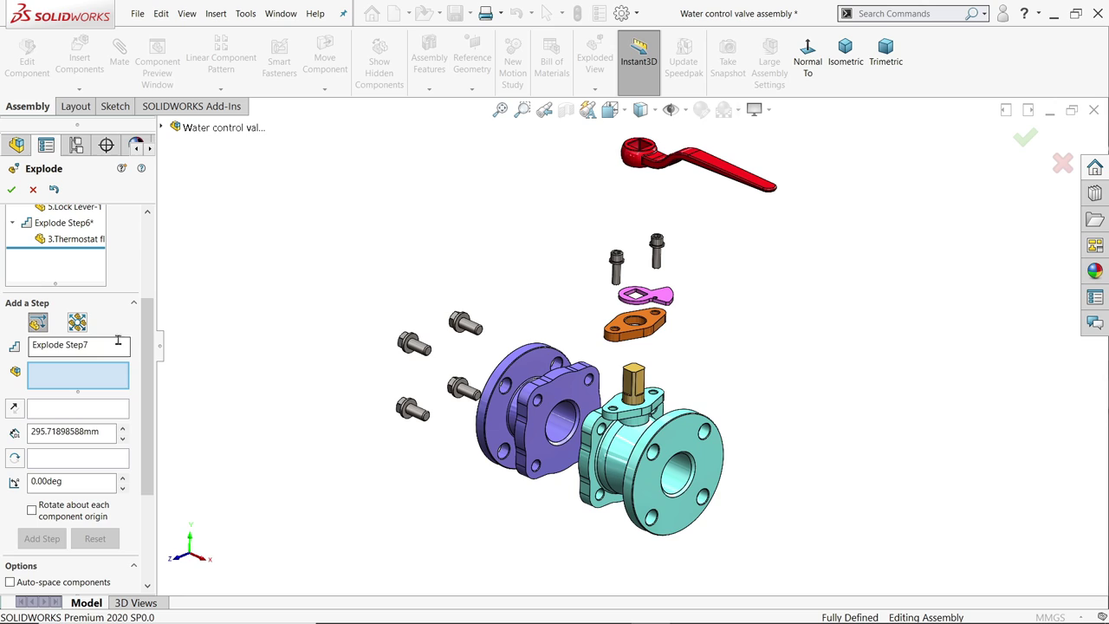
scroll(118, 341, "up", 3)
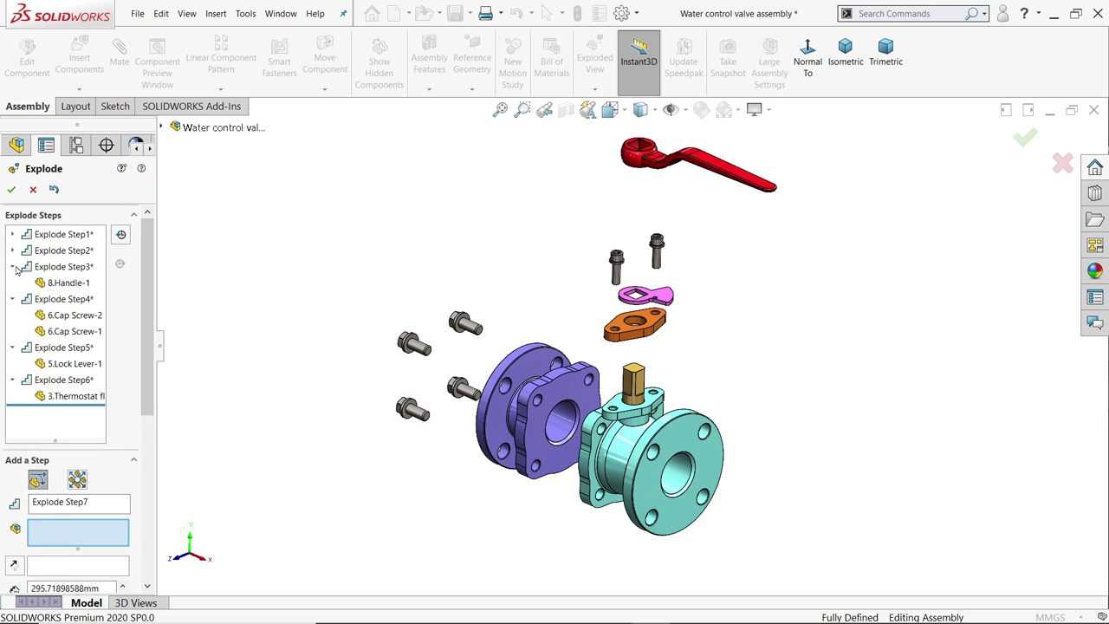
Step: Lift the cap screws, lock lever and thermostat flange (to about 160 mm) higher
left_click(66, 300)
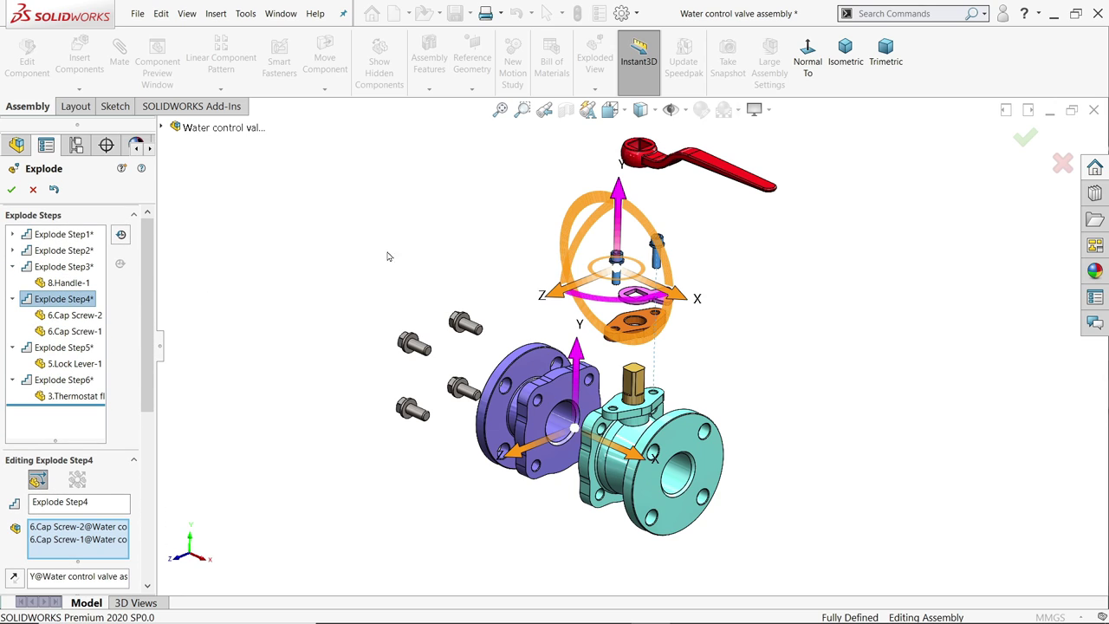
left_click_drag(629, 210, 624, 144)
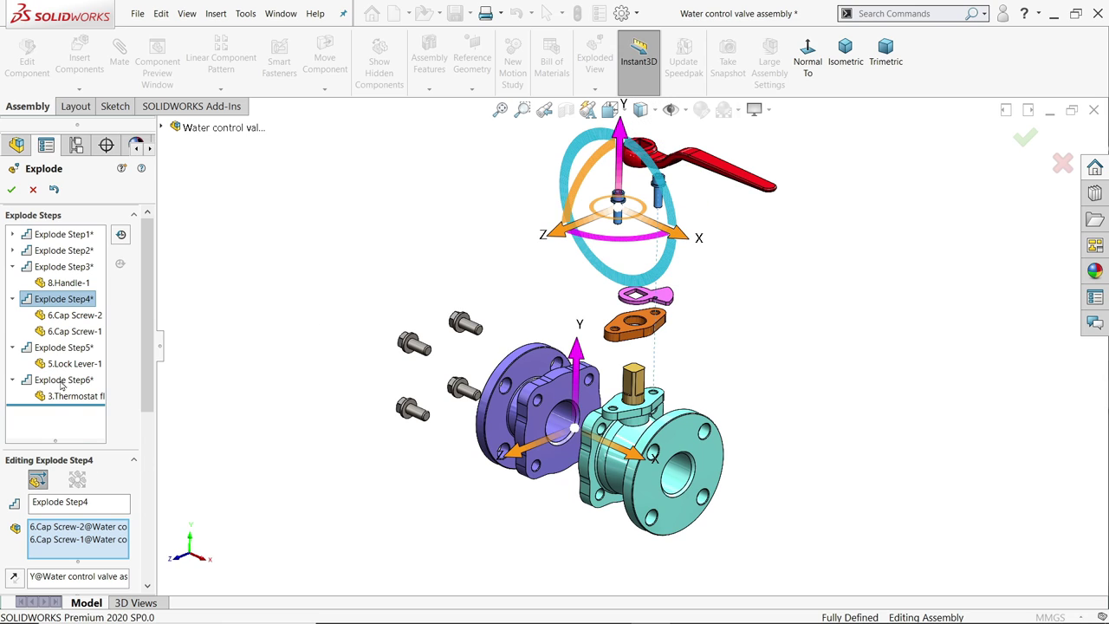
left_click(59, 348)
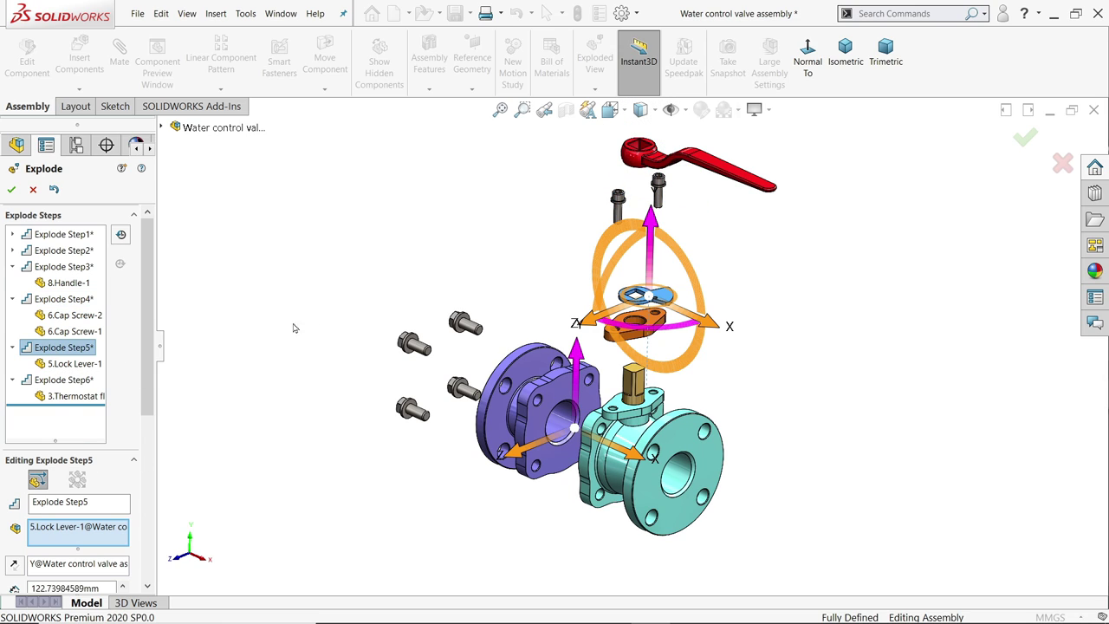
left_click_drag(650, 227, 659, 174)
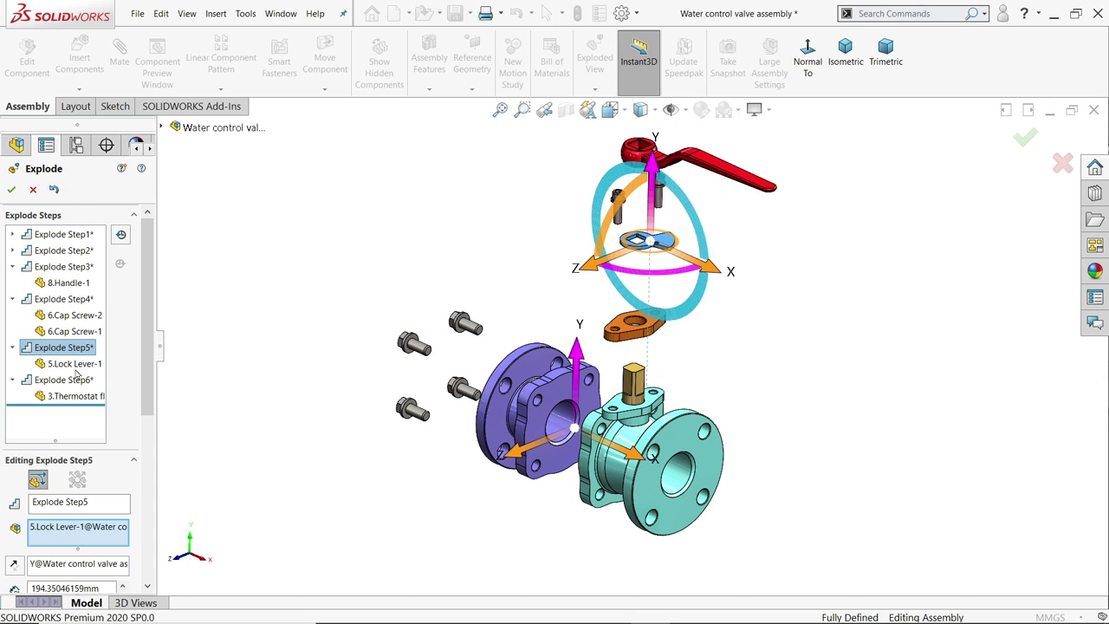
left_click(57, 382)
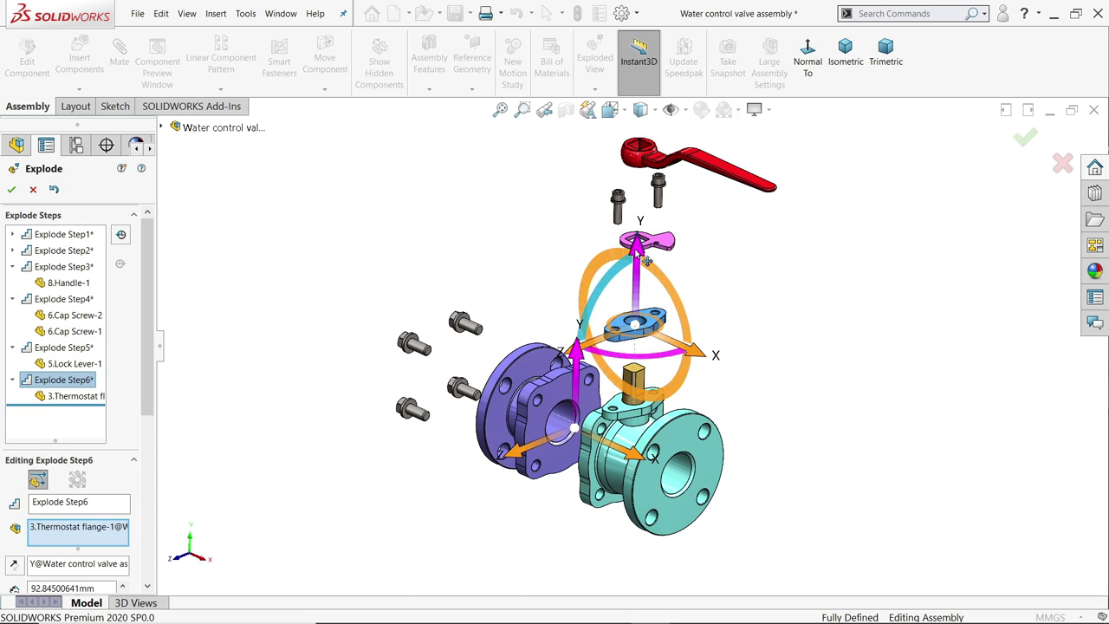
left_click_drag(647, 260, 650, 207)
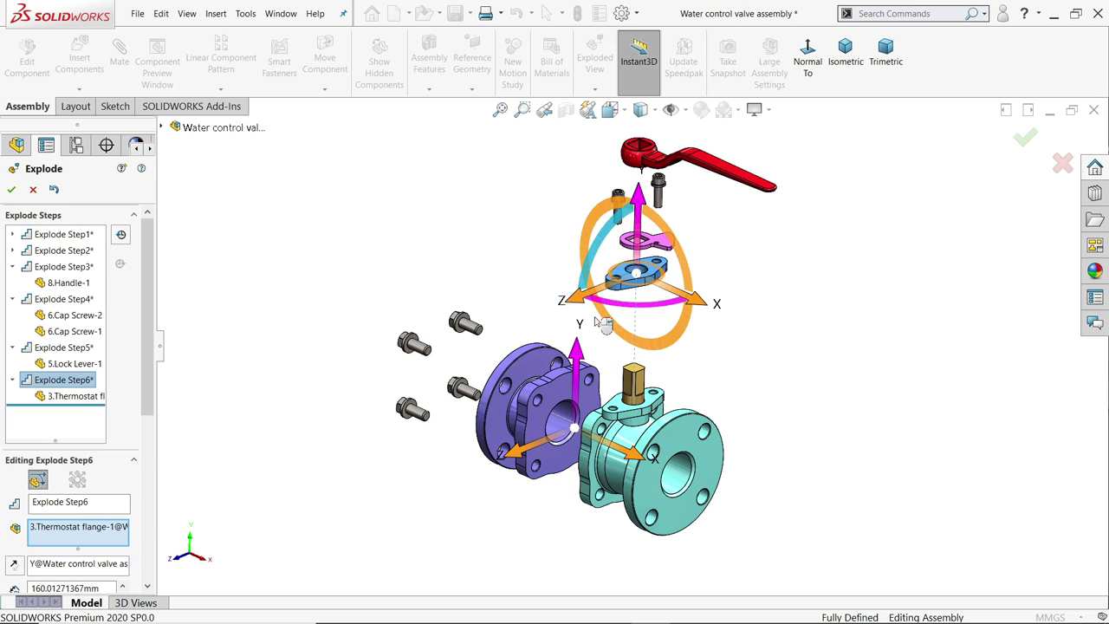
scroll(153, 395, "down", 5)
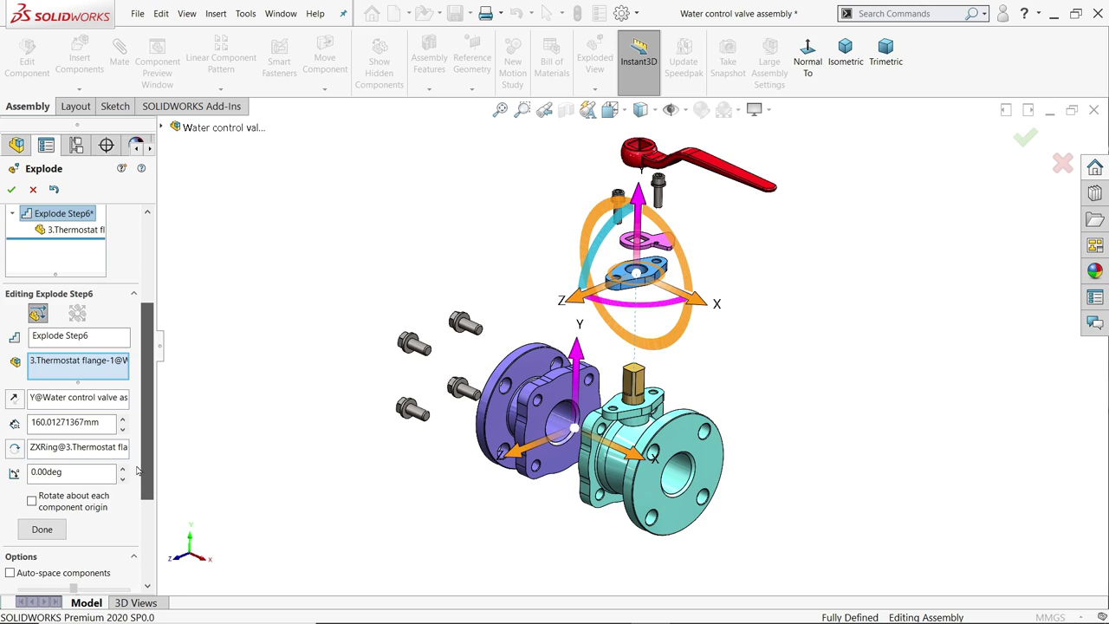
left_click(41, 522)
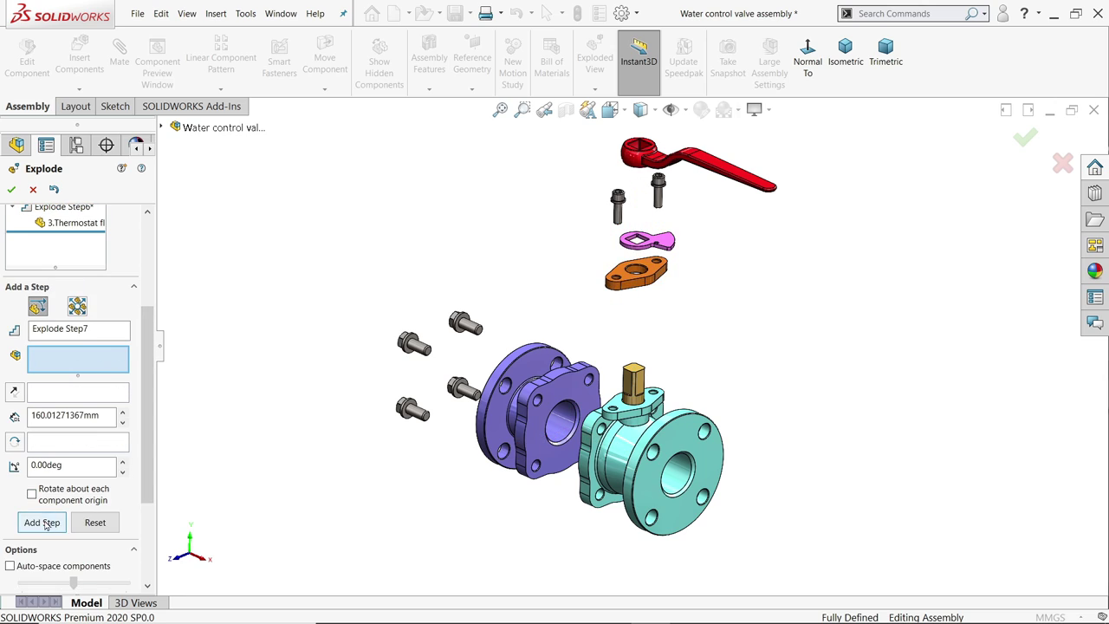
Step: Add Explode Step7 raising 4.Ball Valve Sub 97.31 mm along Y
left_click(644, 380)
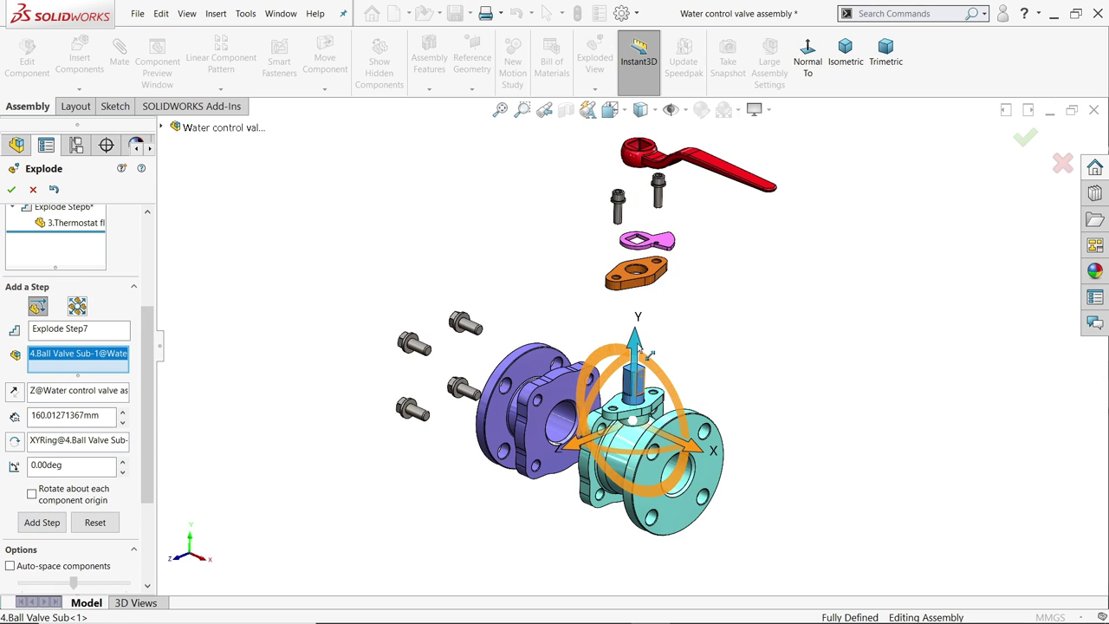
left_click_drag(650, 354, 643, 270)
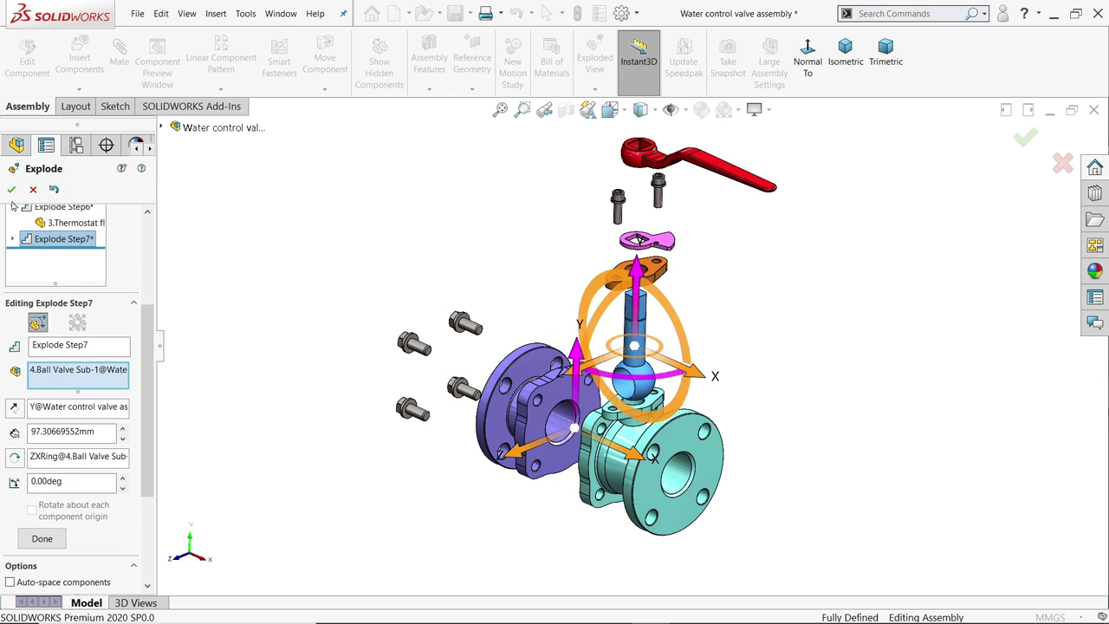
left_click(23, 546)
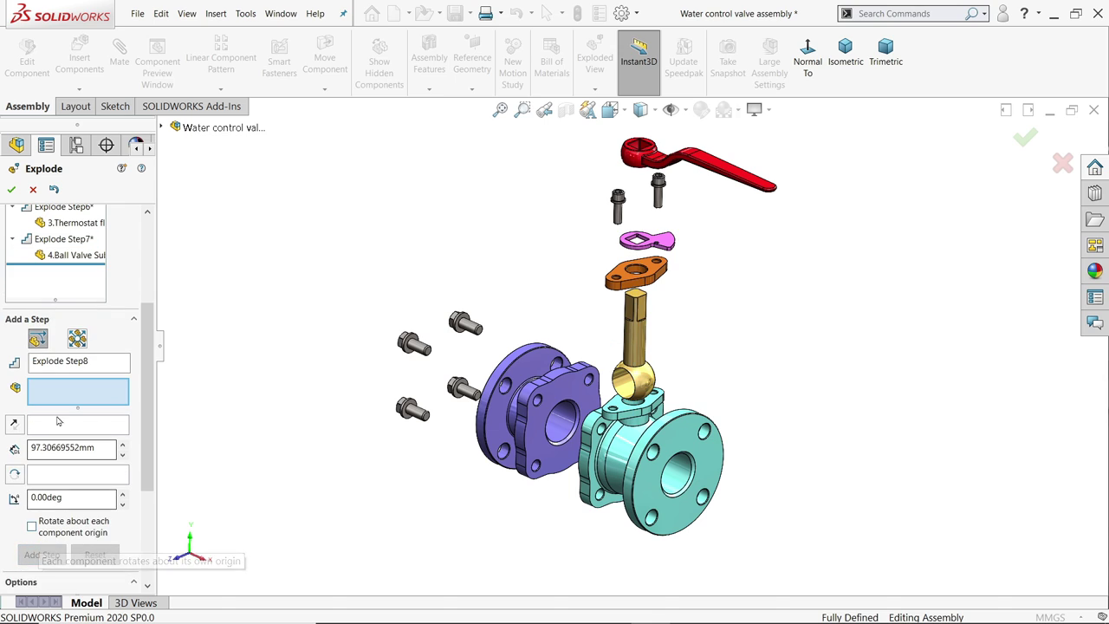
middle_click_drag(770, 374, 768, 364)
Step: Generate Smart Explode Lines for Exploded View1 under the Default configuration
left_click(12, 190)
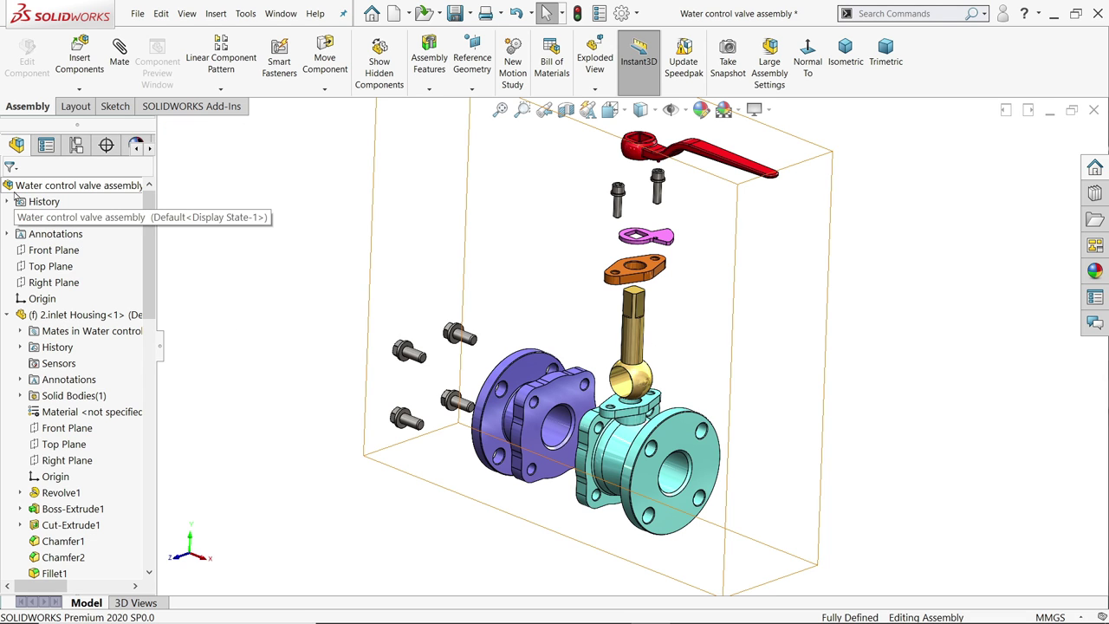
middle_click_drag(413, 324, 413, 323)
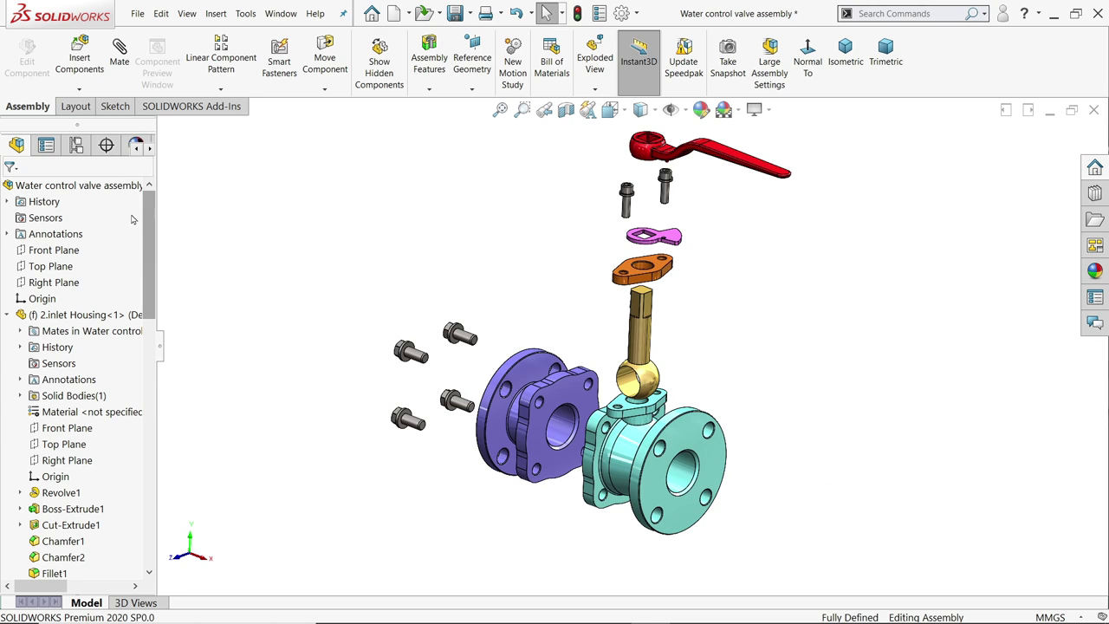
left_click(76, 145)
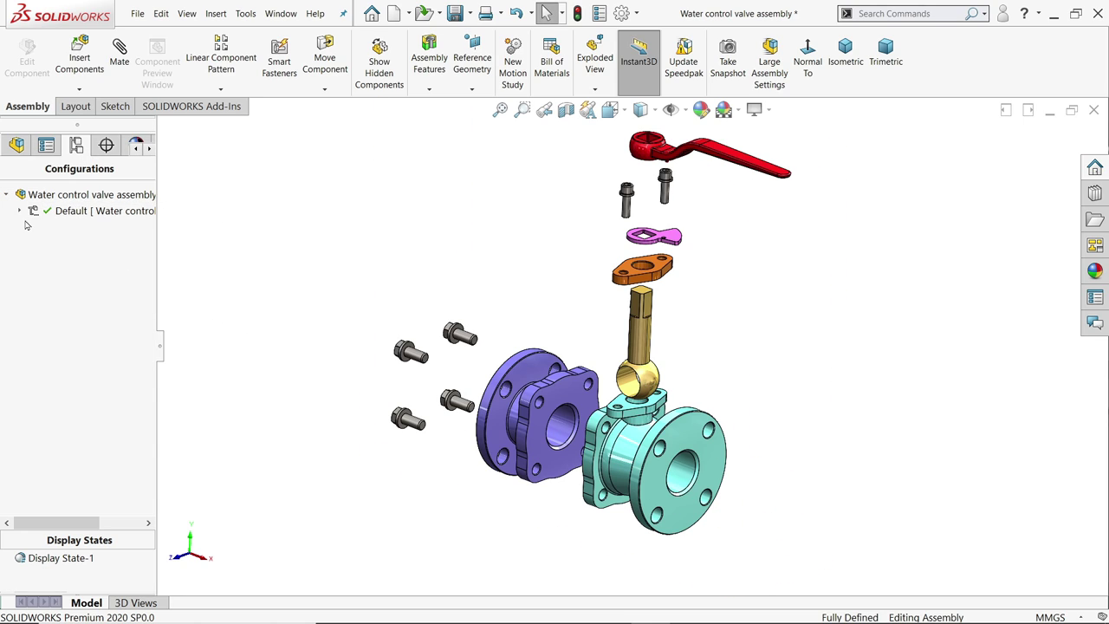
left_click(20, 211)
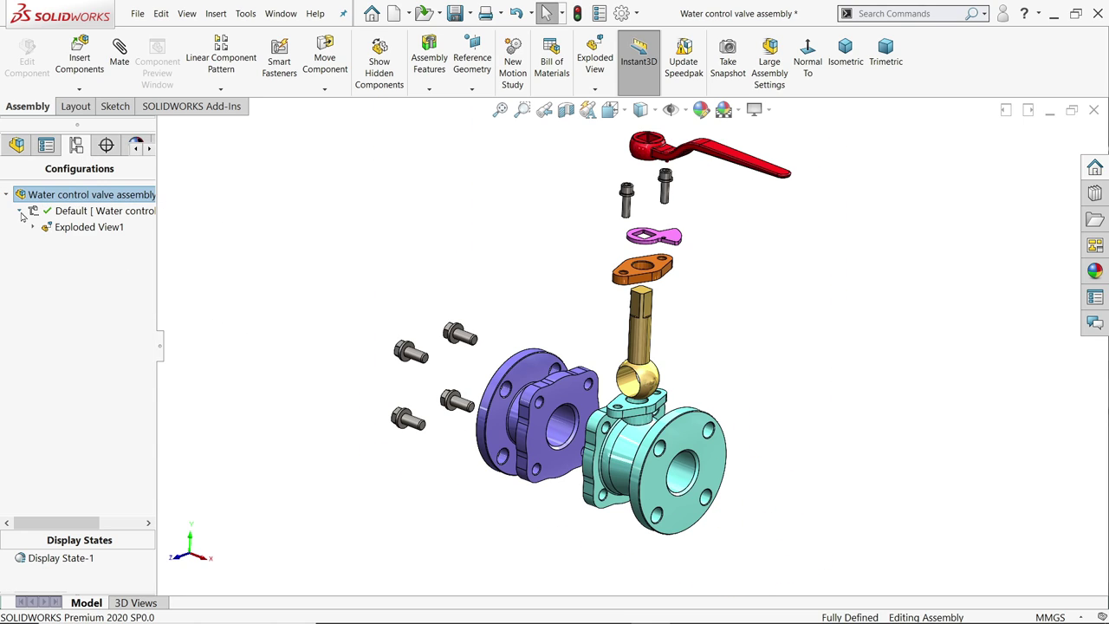
right_click(71, 230)
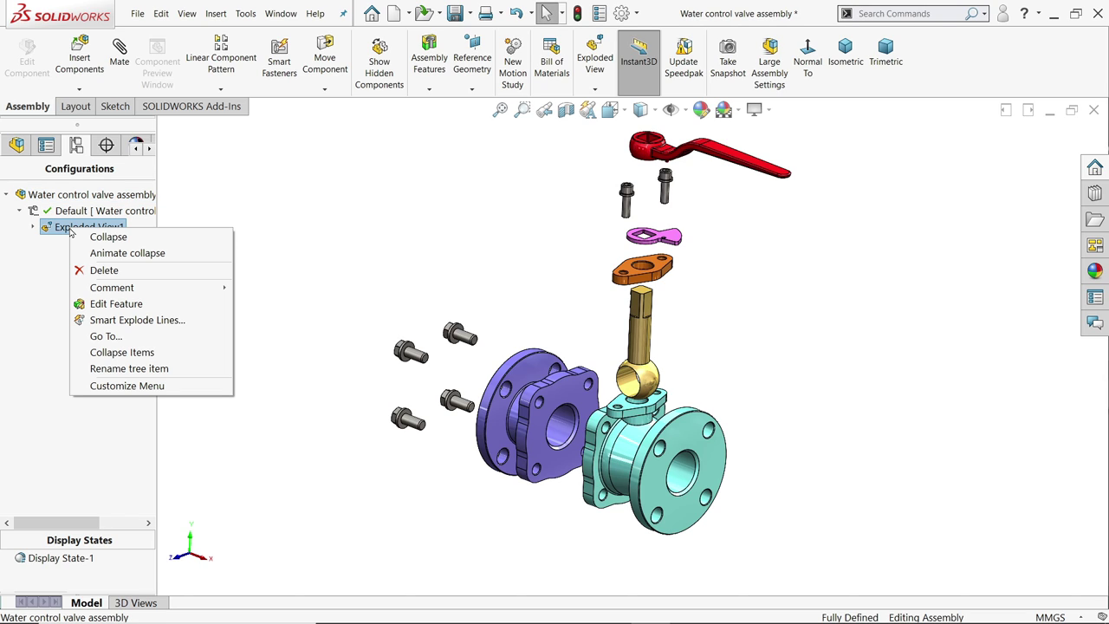
left_click(124, 321)
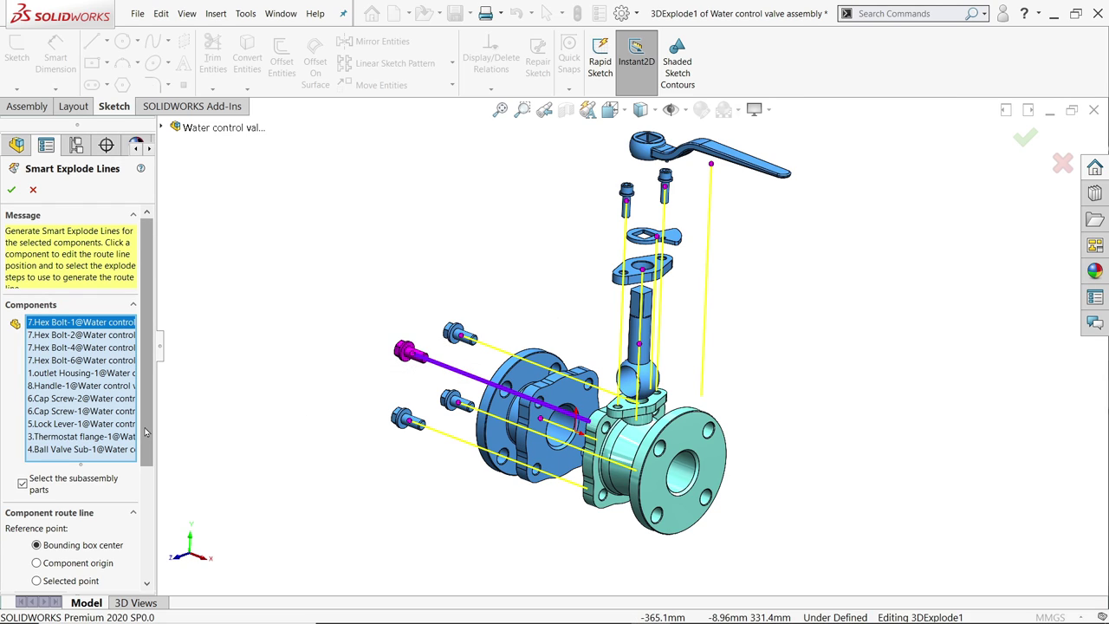
scroll(150, 387, "down", 3)
scroll(150, 386, "up", 3)
left_click(11, 189)
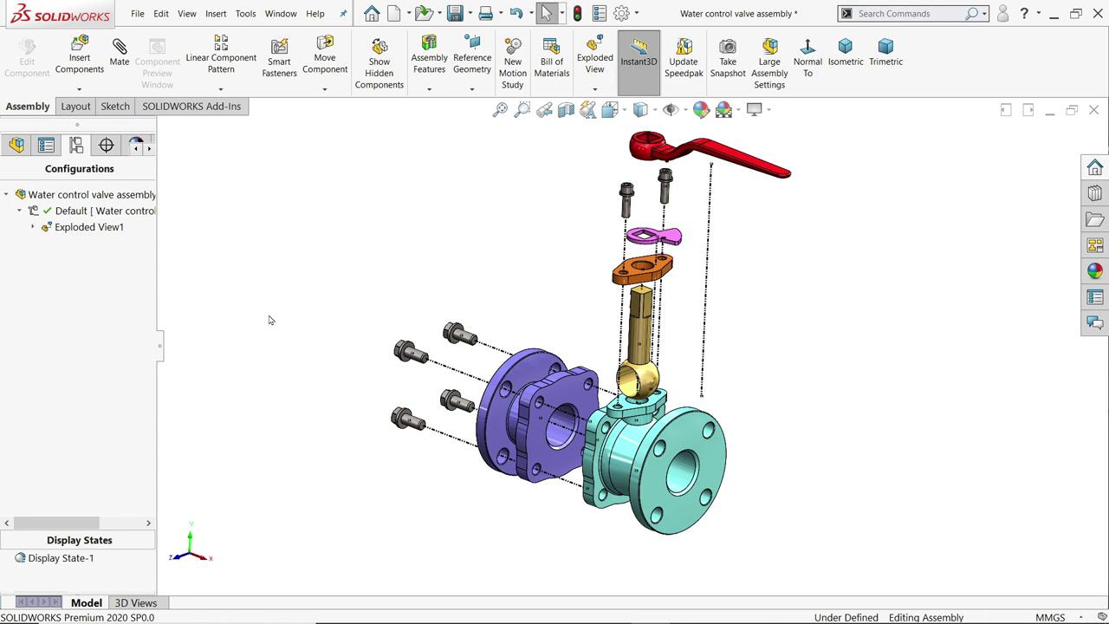
Step: Collapse Exploded View1 from its context menu in the ConfigurationManager
middle_click_drag(269, 321, 607, 320)
left_click(497, 116)
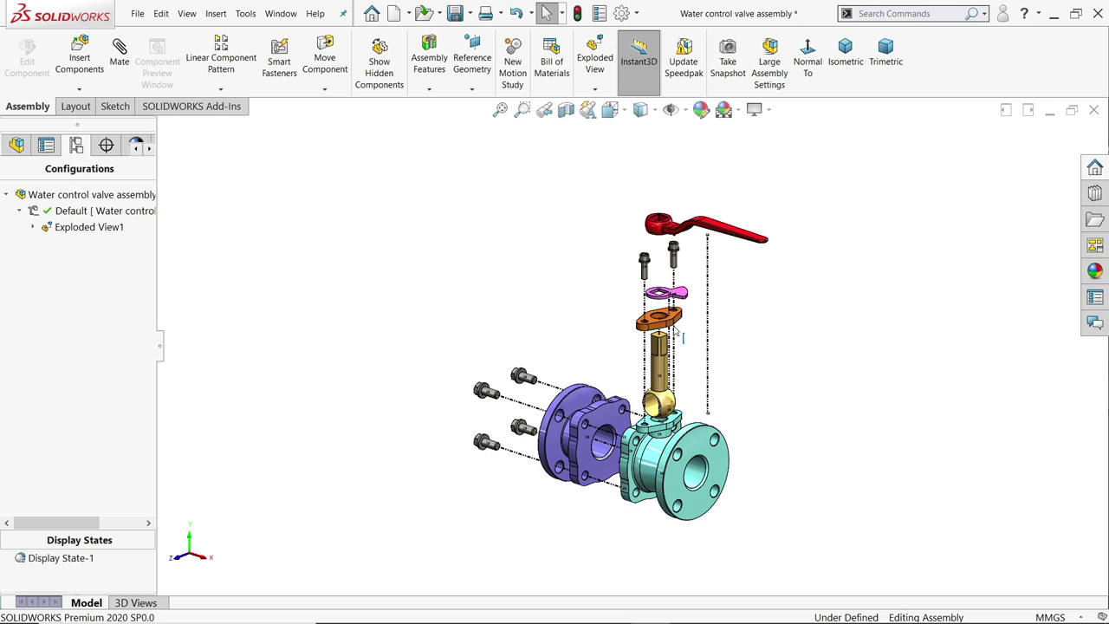
scroll(730, 409, "down", 2)
scroll(731, 410, "down", 1)
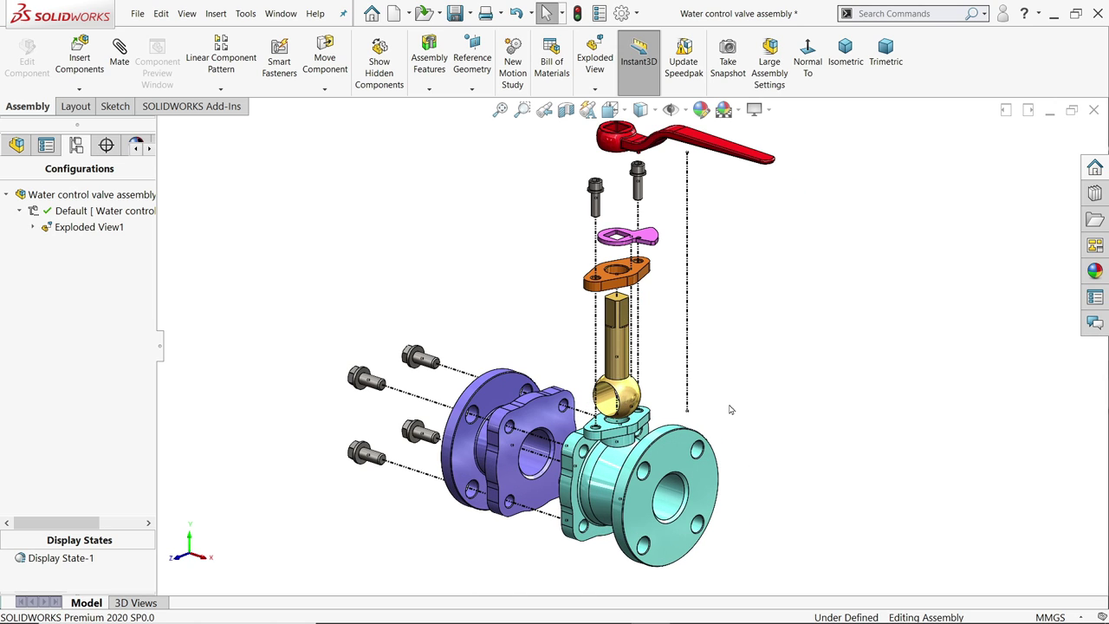
left_click(16, 145)
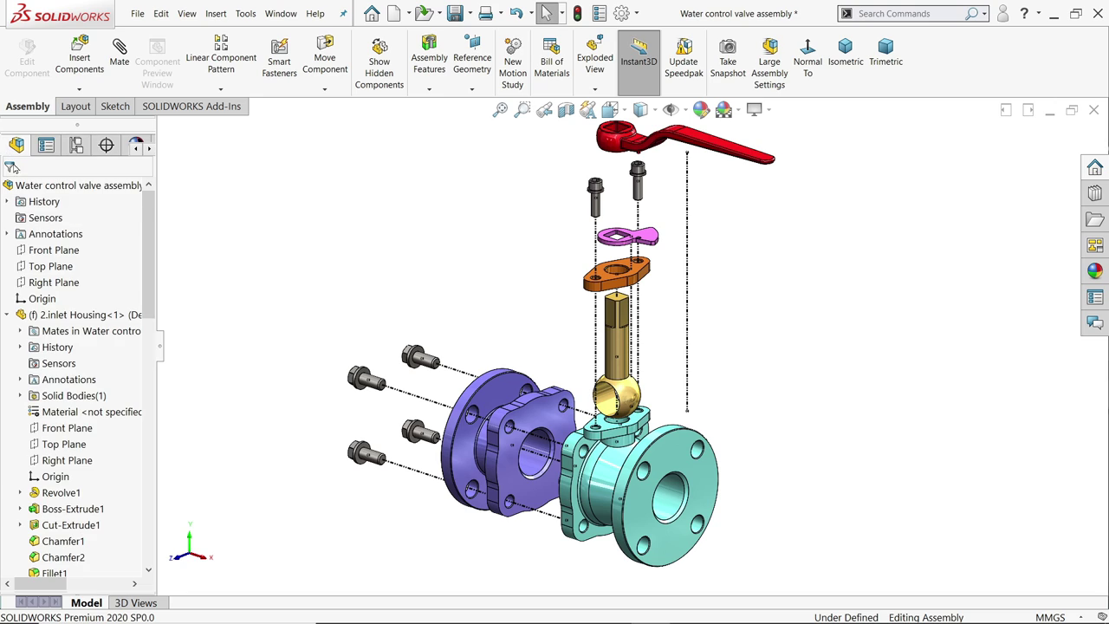
right_click(95, 187)
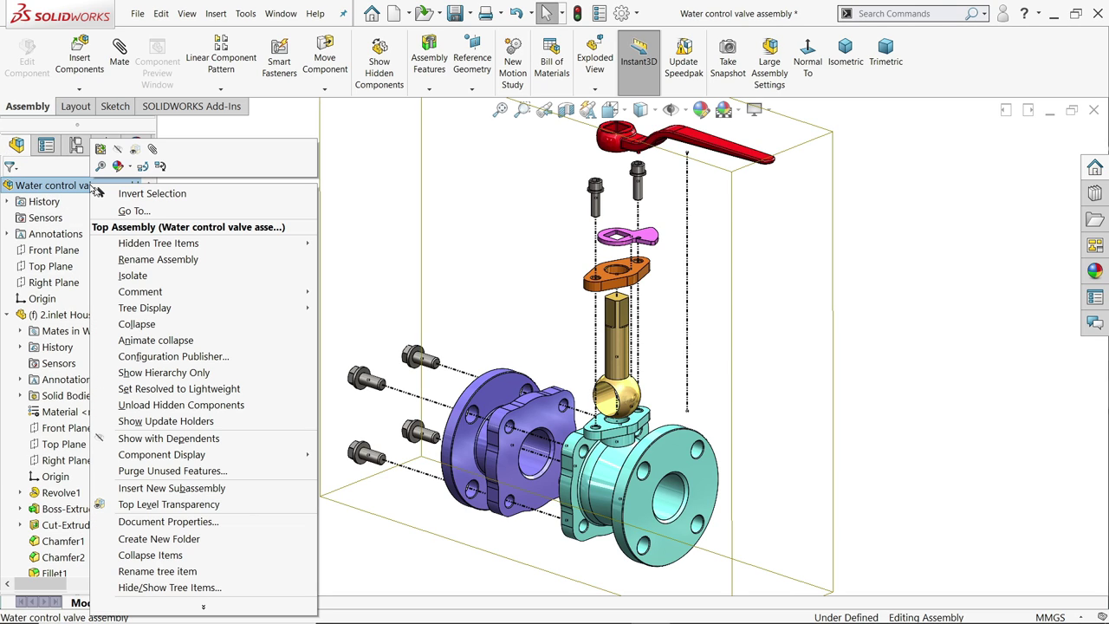
left_click(367, 158)
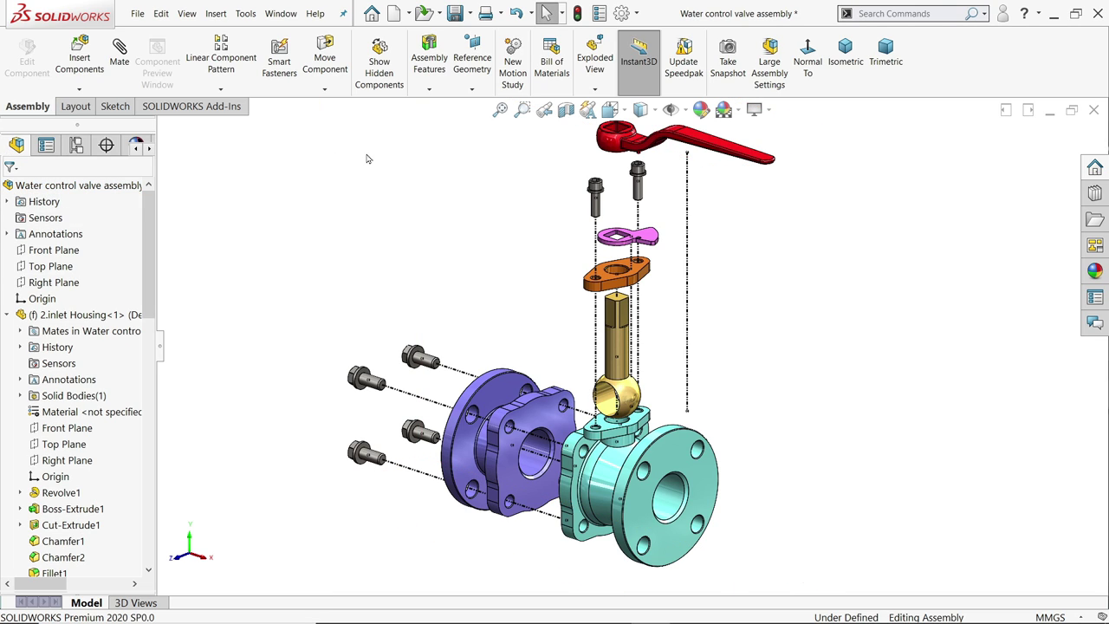
left_click(77, 145)
left_click(74, 228)
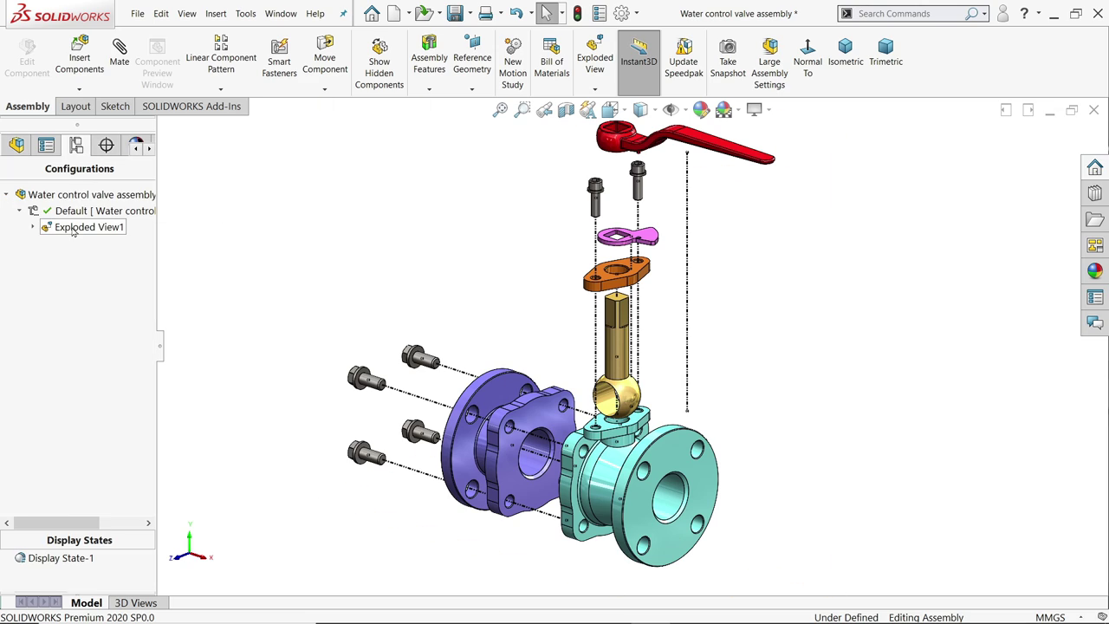
right_click(73, 227)
left_click(112, 241)
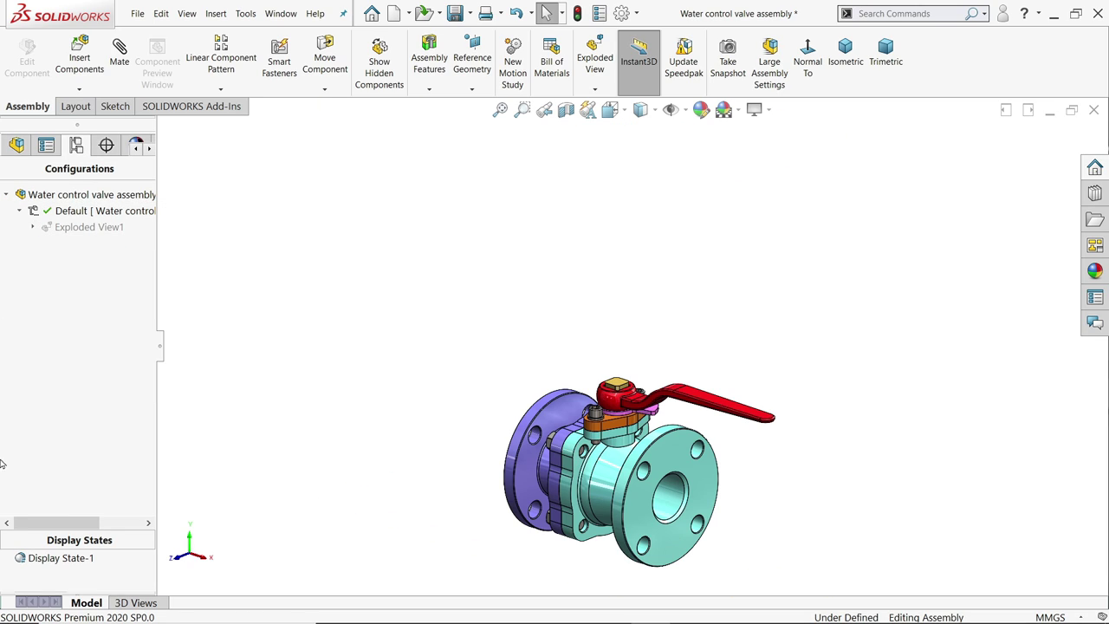
Step: Play Exploded View1's explode animation, then close the Animation Controller
right_click(90, 227)
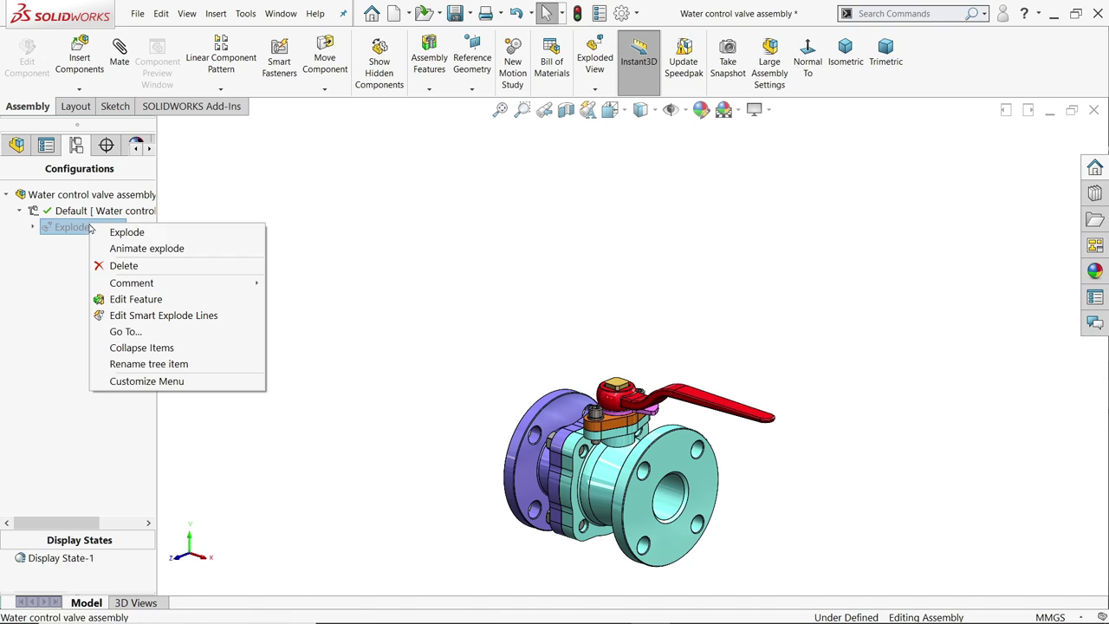
left_click(135, 249)
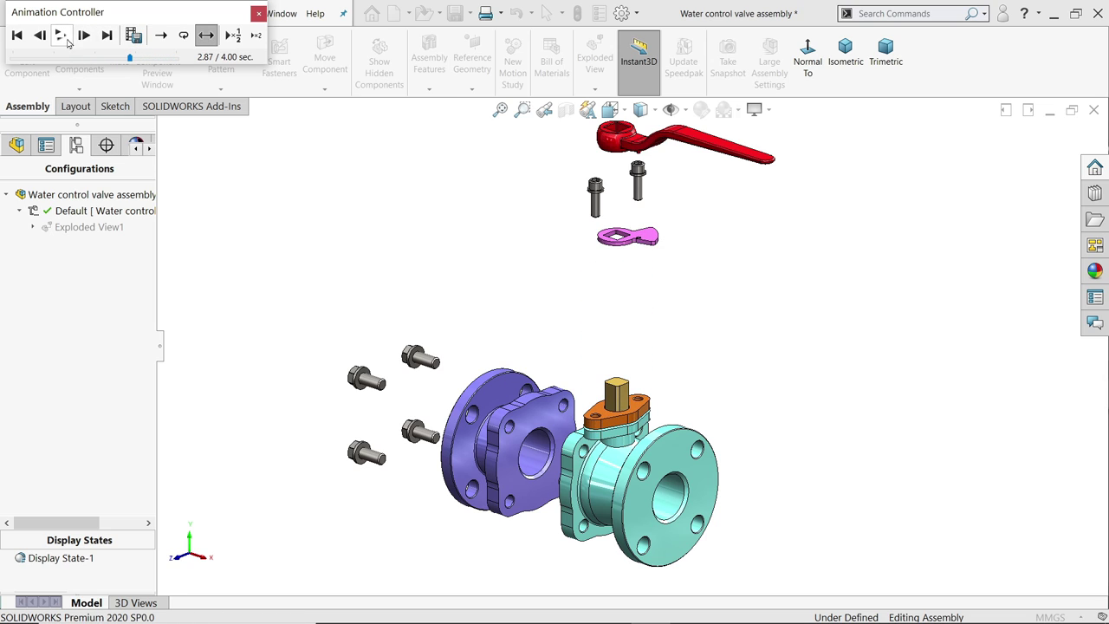
left_click(259, 13)
right_click(924, 76)
Step: Enable the MotionManager and open Motion Study 1 as Animation with the timeline expanded
mouse_move(949, 130)
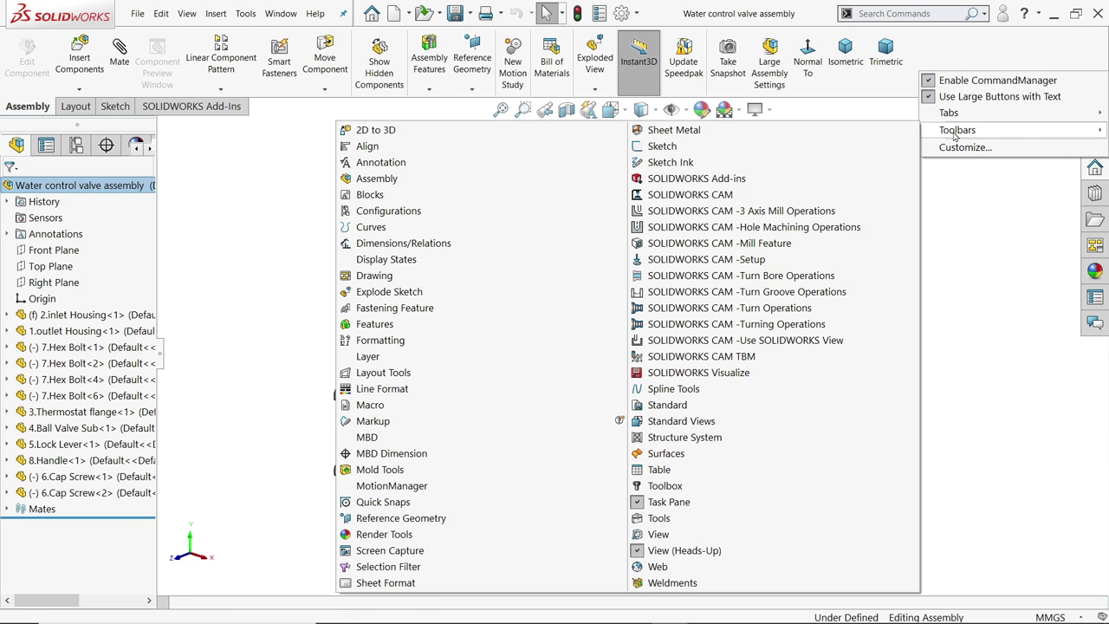
left_click(392, 487)
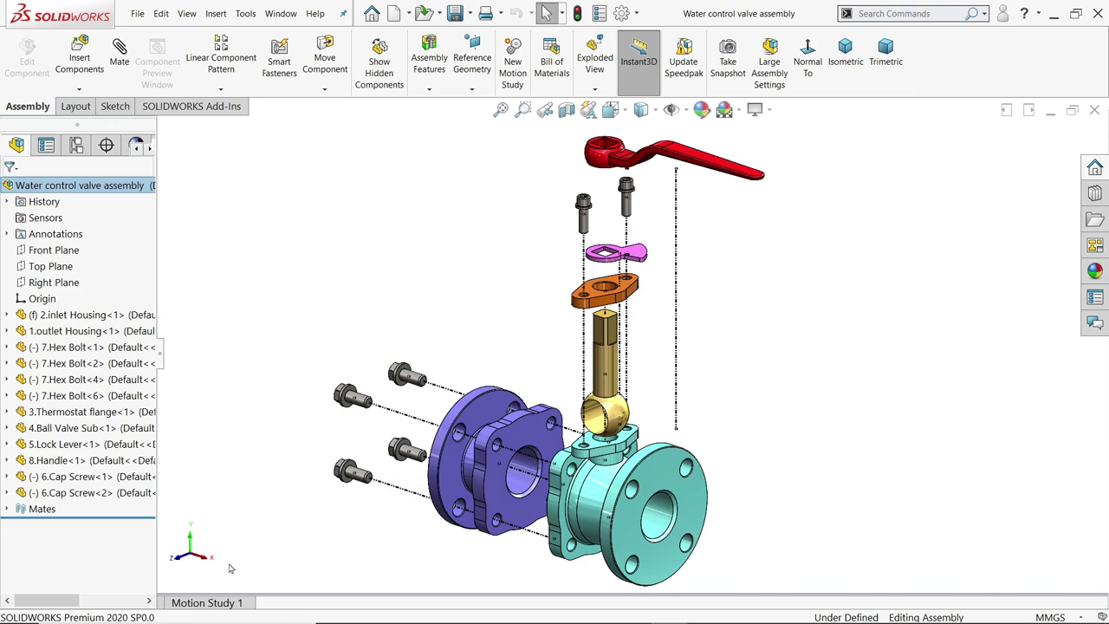
left_click(217, 603)
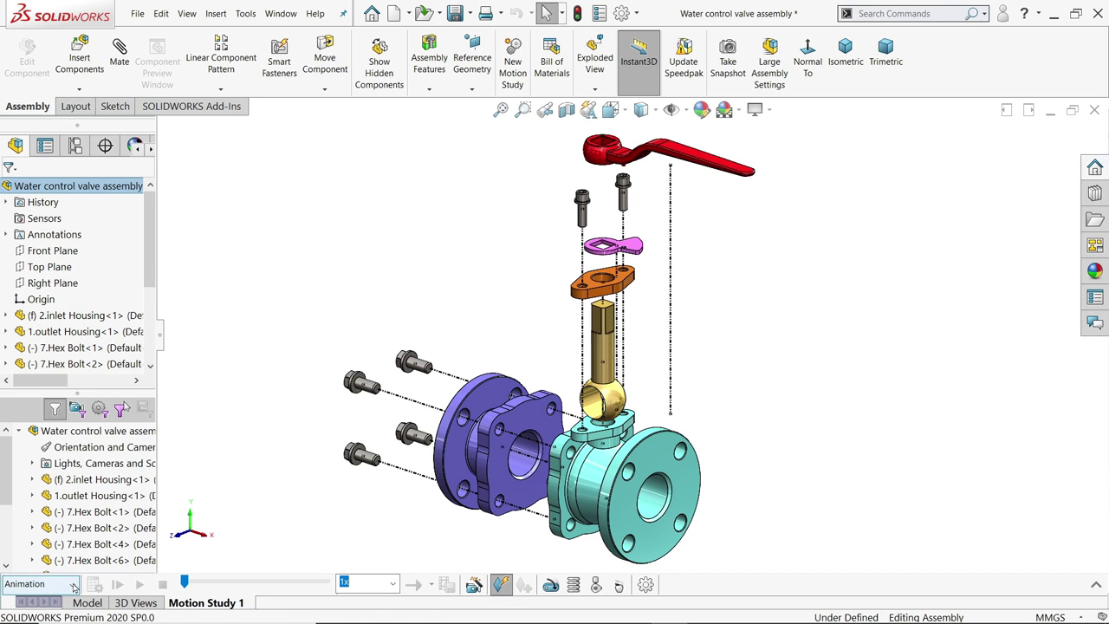
left_click(73, 585)
left_click(74, 587)
left_click(1098, 587)
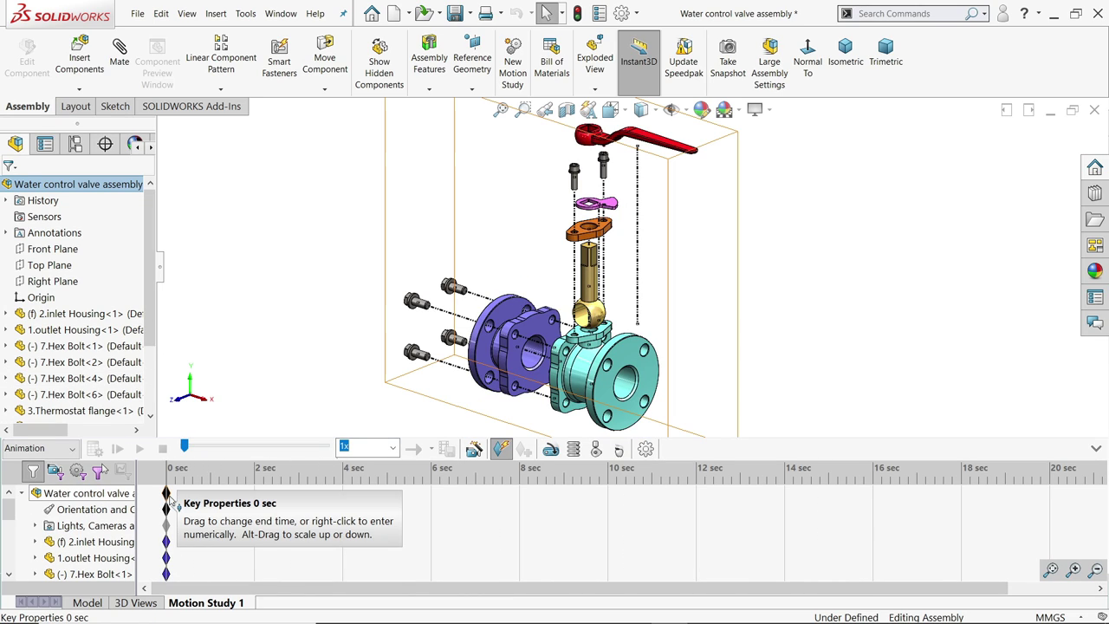
Step: Add a 7-second explode animation with the Animation Wizard
left_click(473, 450)
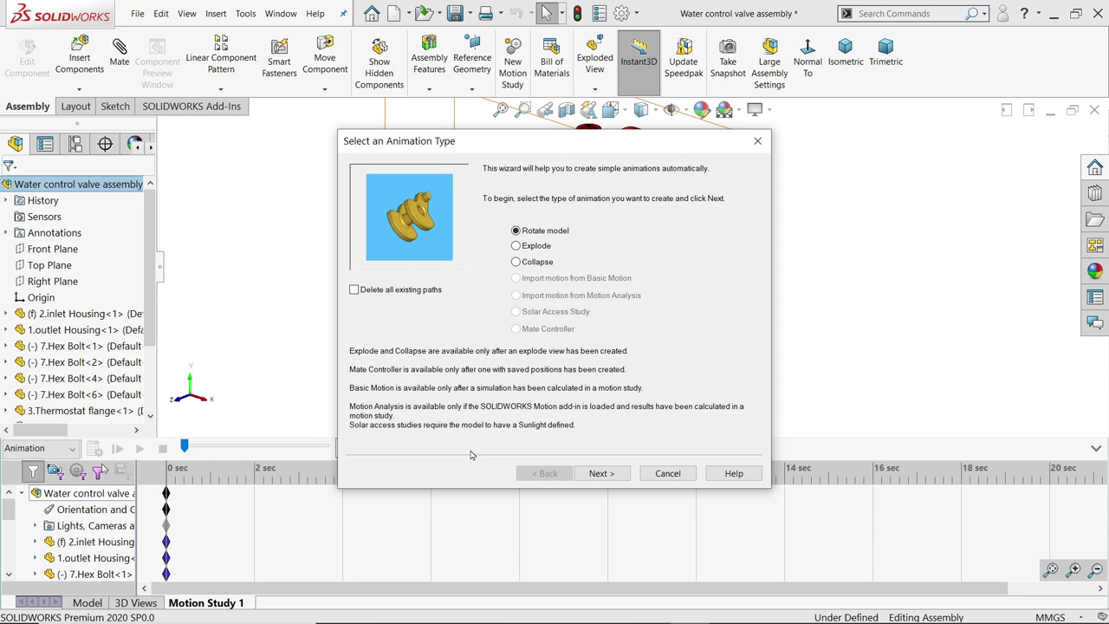
left_click(519, 247)
left_click(602, 473)
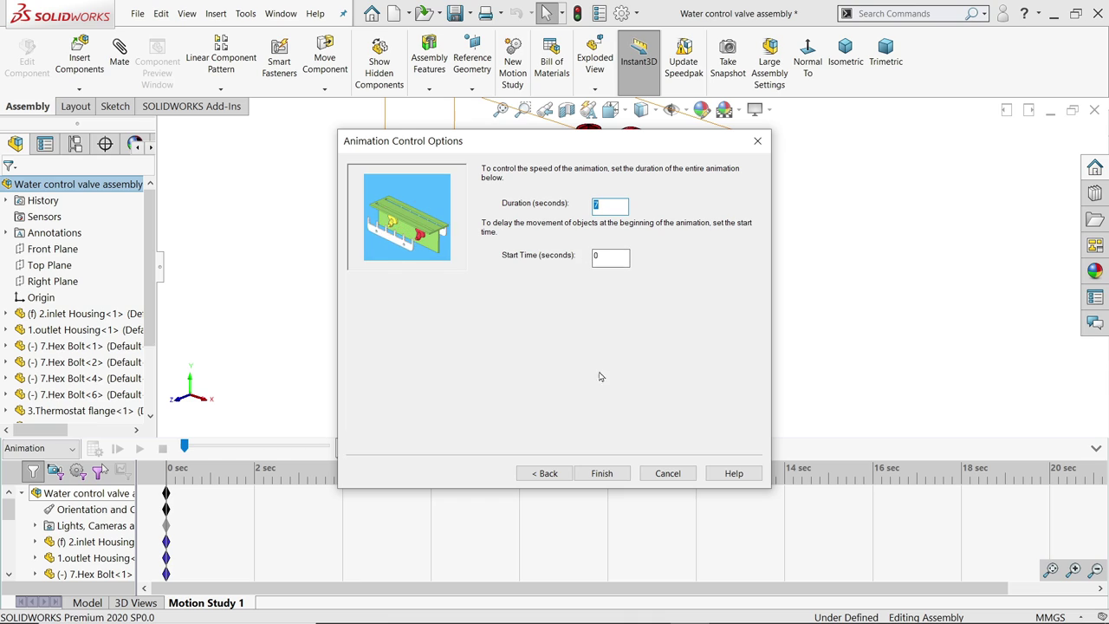
left_click(601, 473)
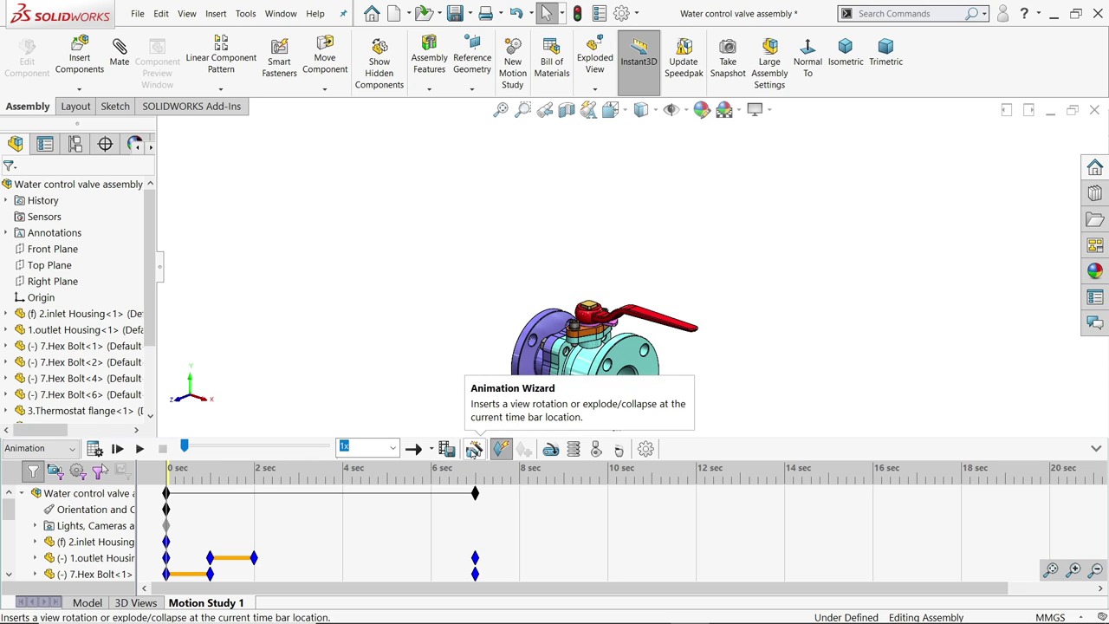
Step: Add a 7-second collapse animation starting at 8 seconds
left_click(474, 449)
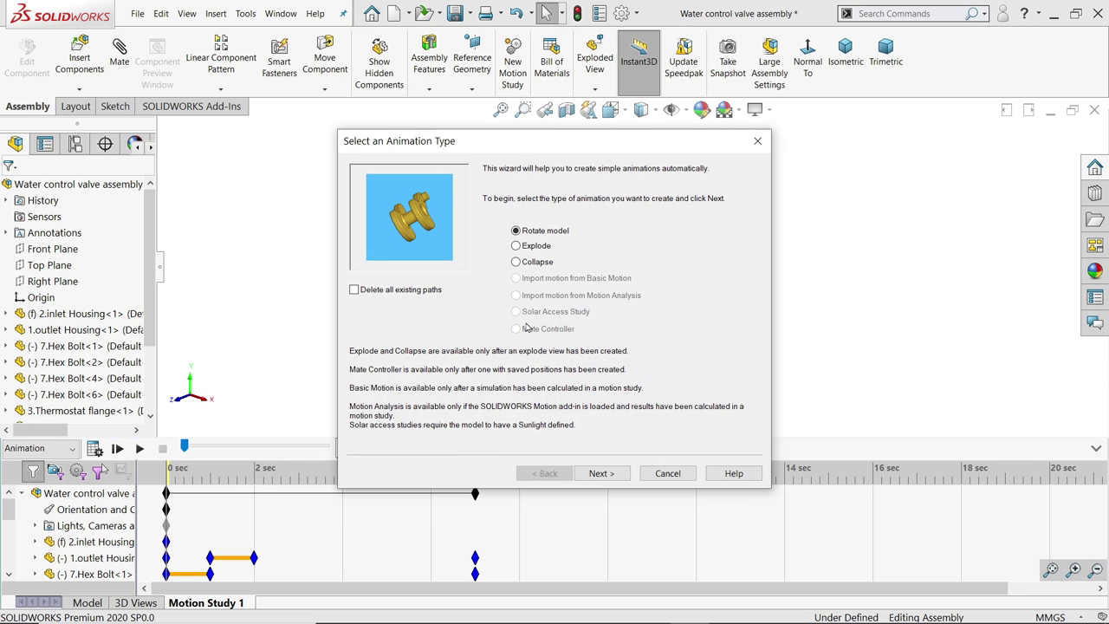
left_click(523, 263)
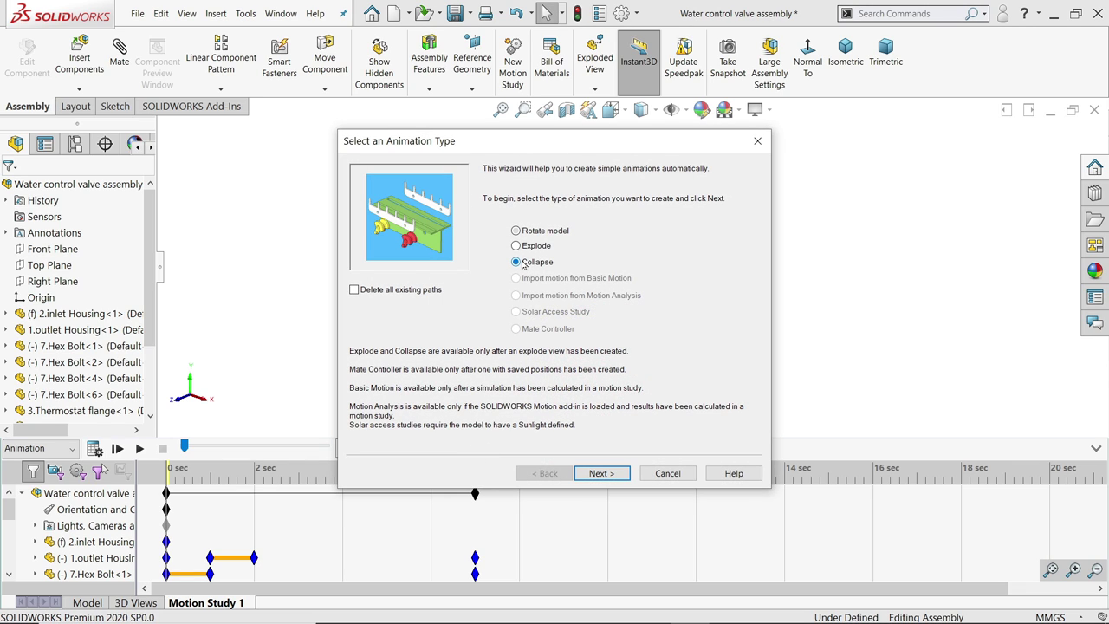
left_click(601, 473)
left_click(611, 256)
left_click_drag(612, 256, 580, 255)
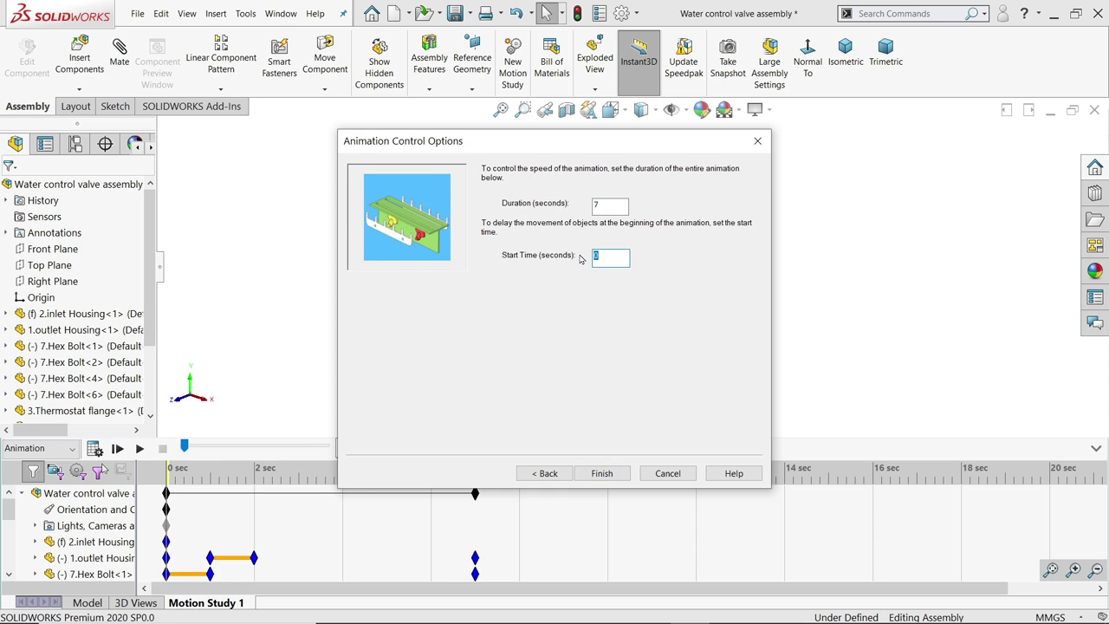
type("8")
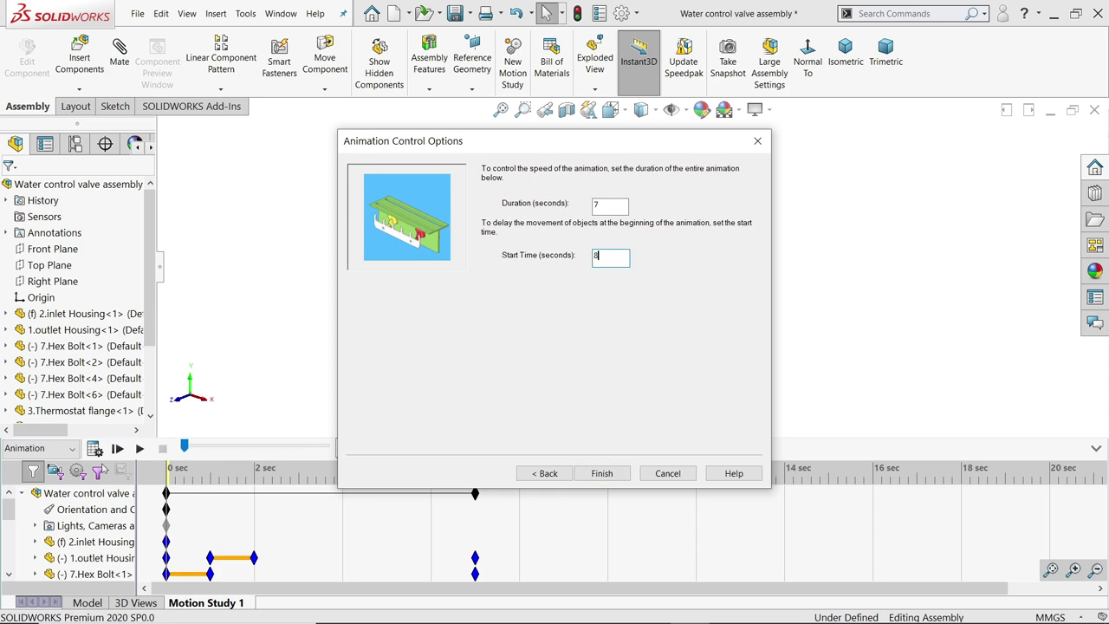
left_click(602, 475)
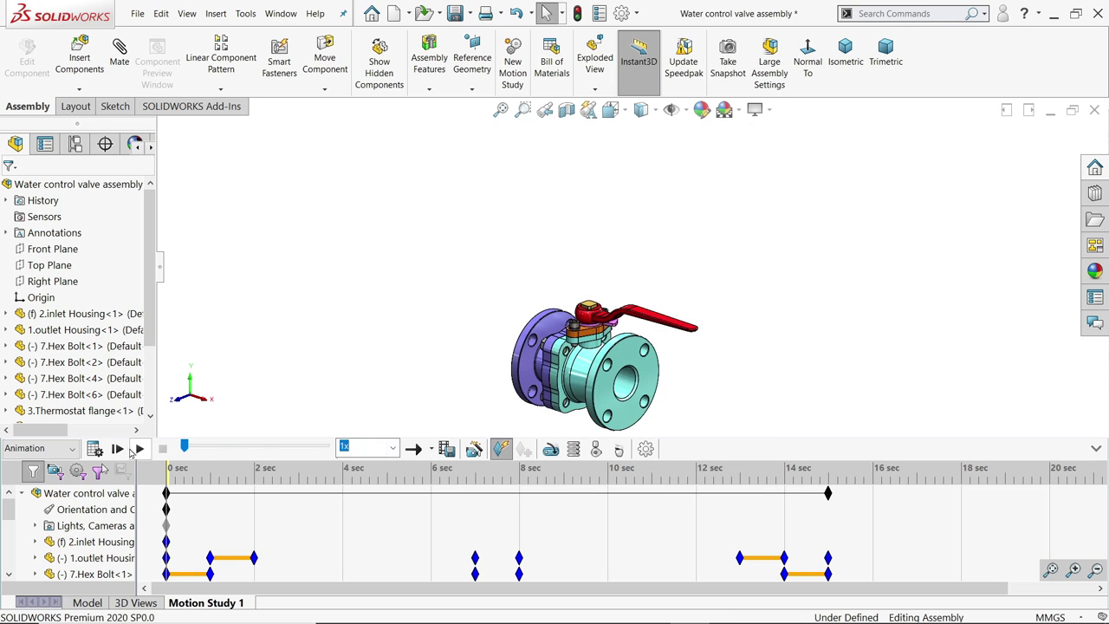
Step: Calculate Motion Study 1 and play back the explode-and-collapse animation
left_click(95, 447)
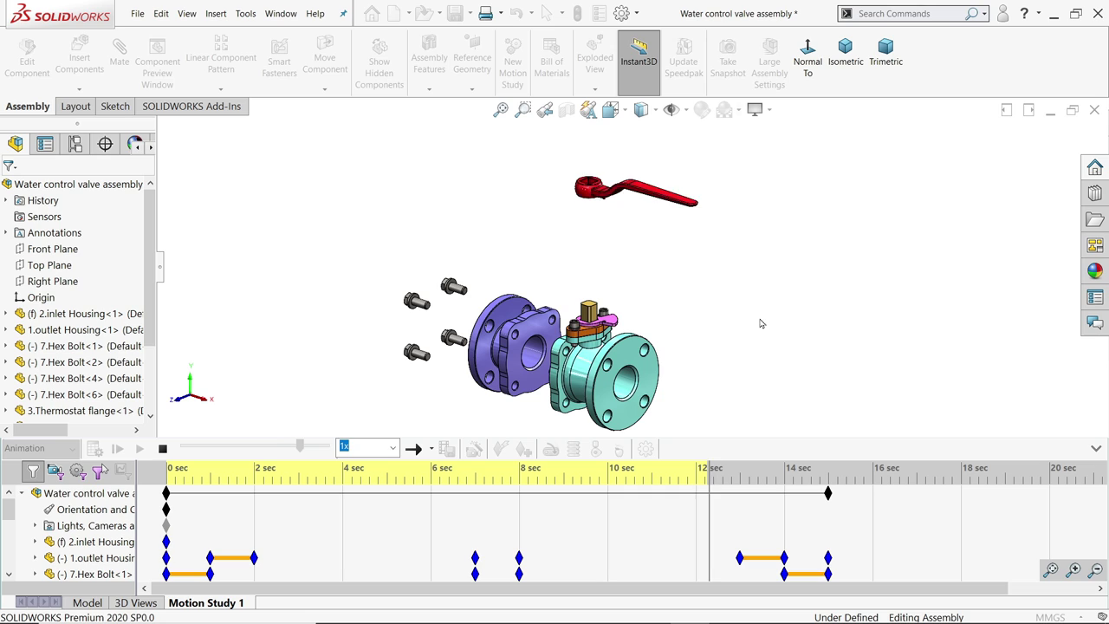
left_click(1097, 450)
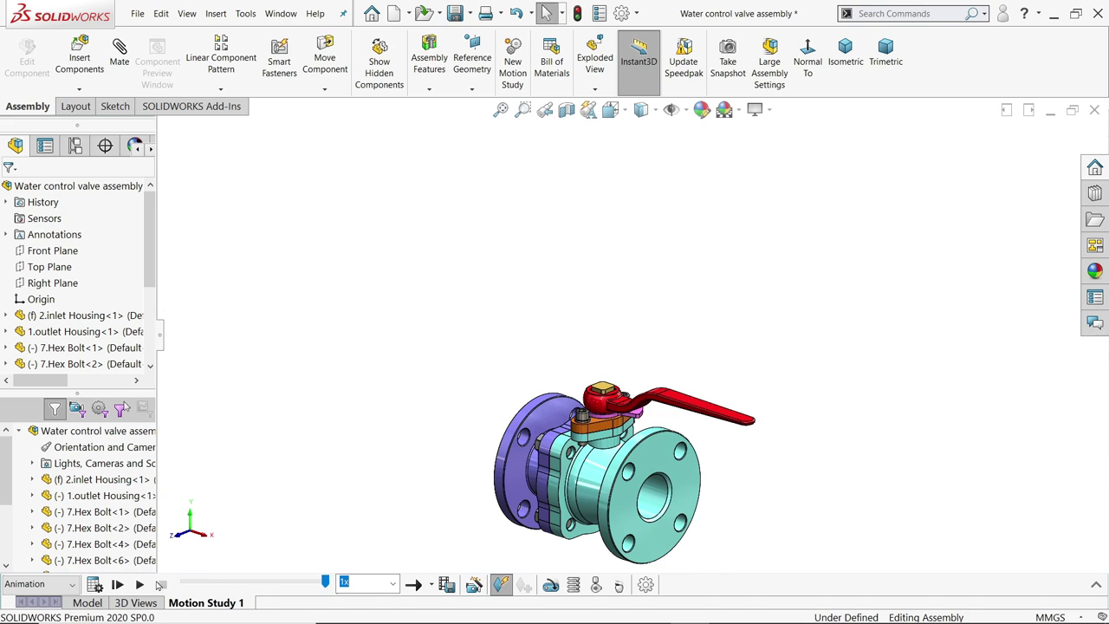
left_click(139, 585)
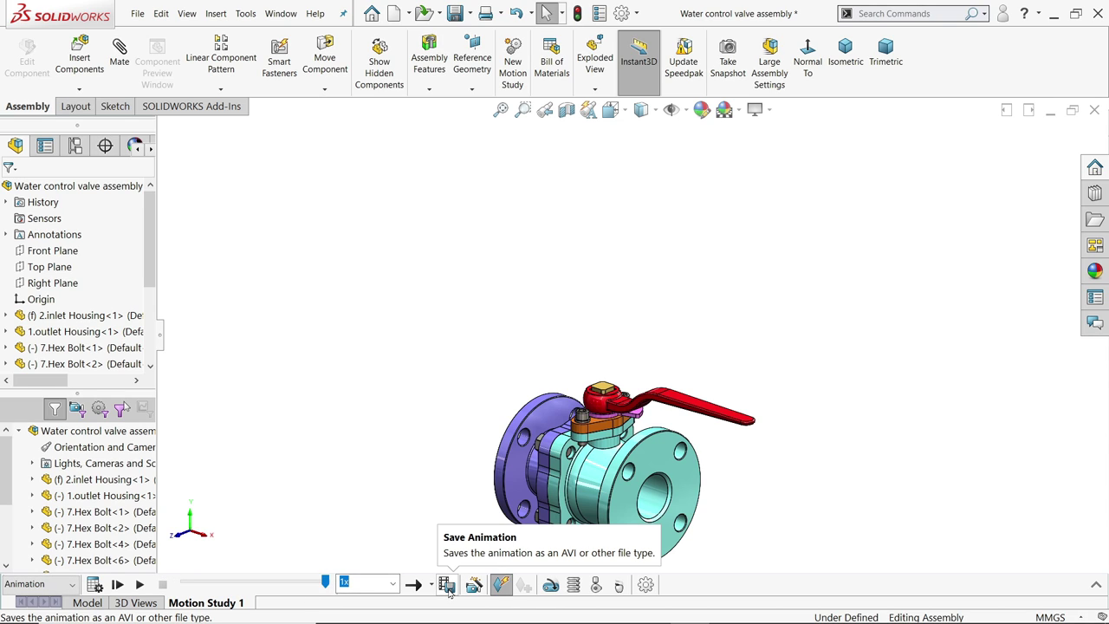
Step: Set the animation output to MP4 with a 16:9, 1080-pixel frame size
left_click(446, 586)
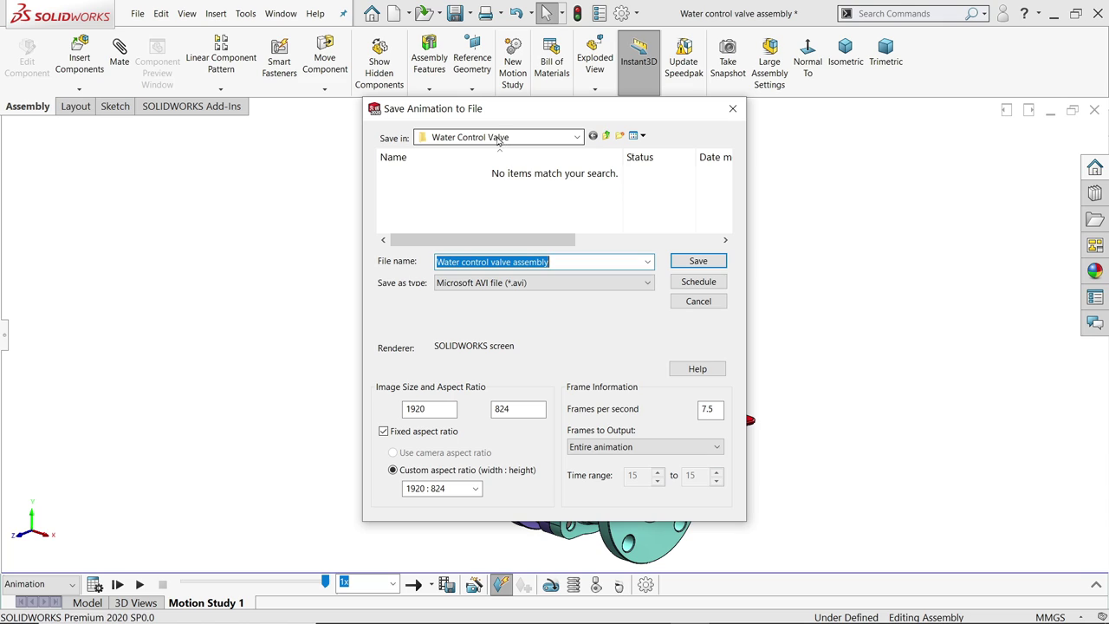
left_click(538, 284)
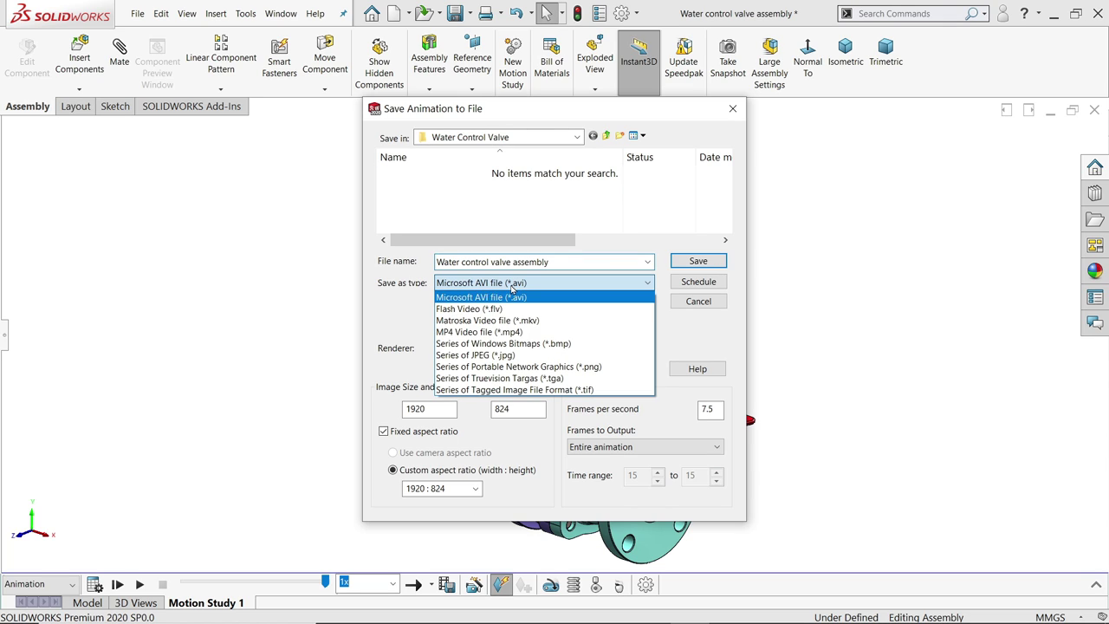
left_click(494, 332)
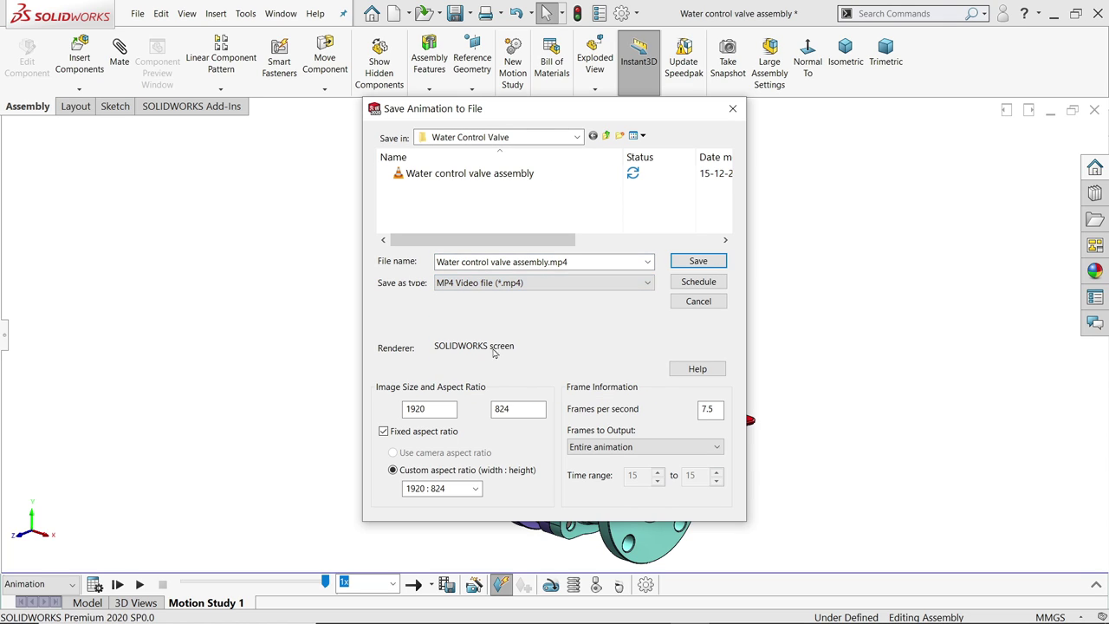
left_click(469, 489)
left_click(481, 338)
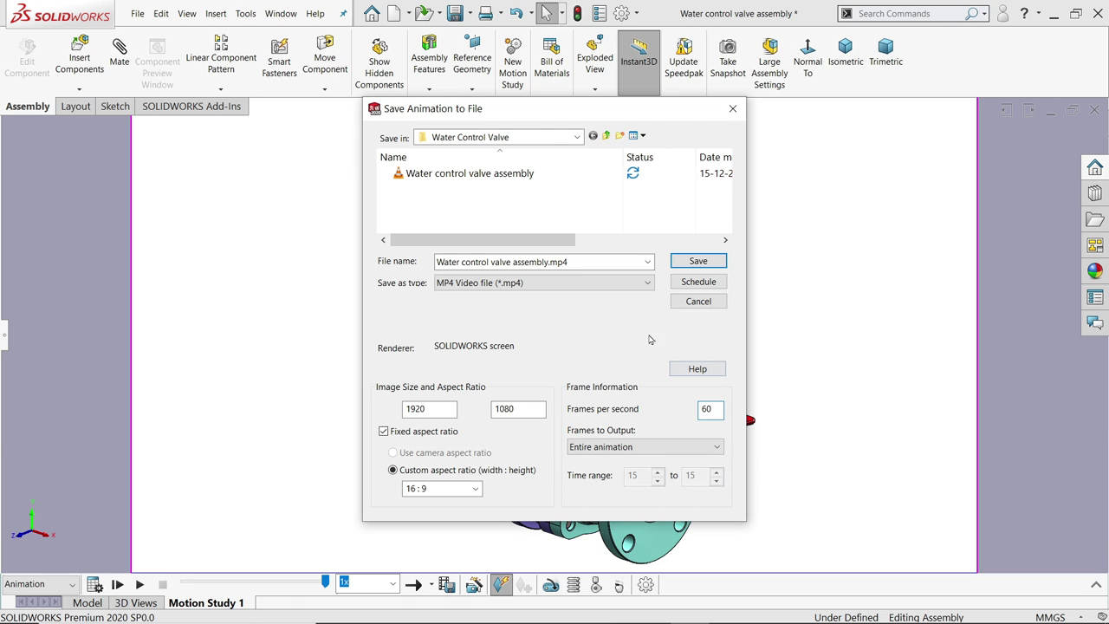
Step: Save as Water control valve assembly.mp4, replacing the existing file and recalculating
left_click(700, 262)
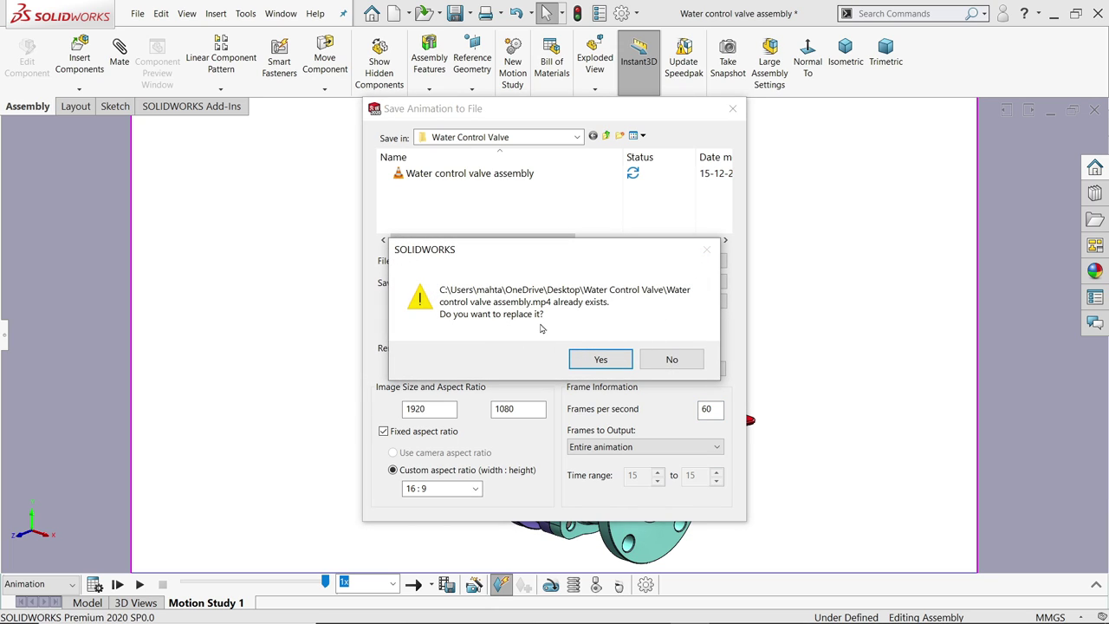
left_click(600, 361)
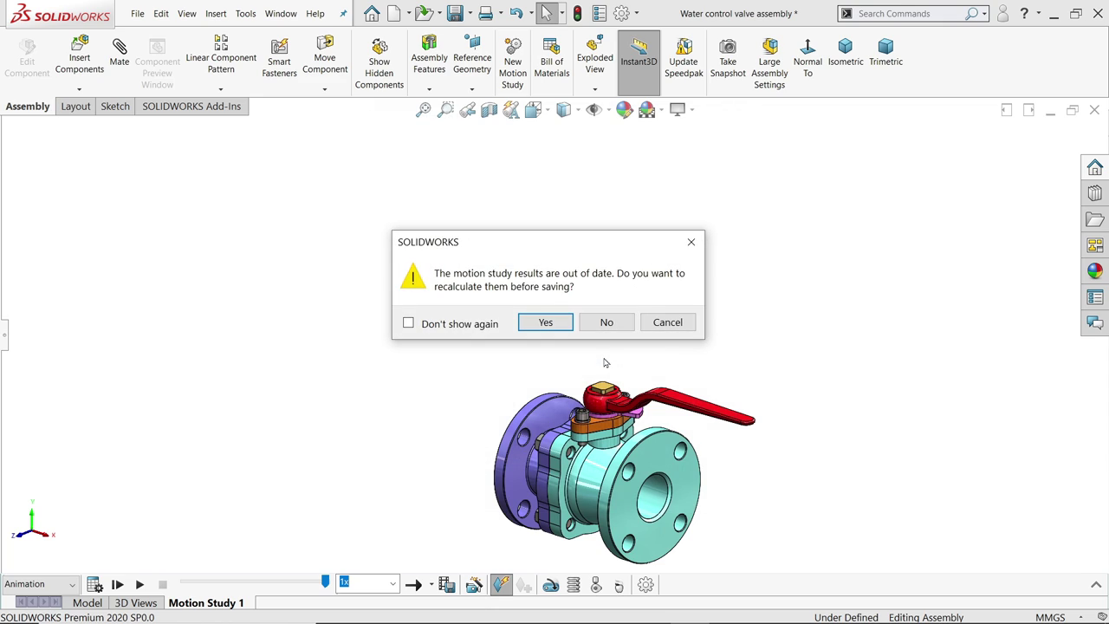
left_click(546, 323)
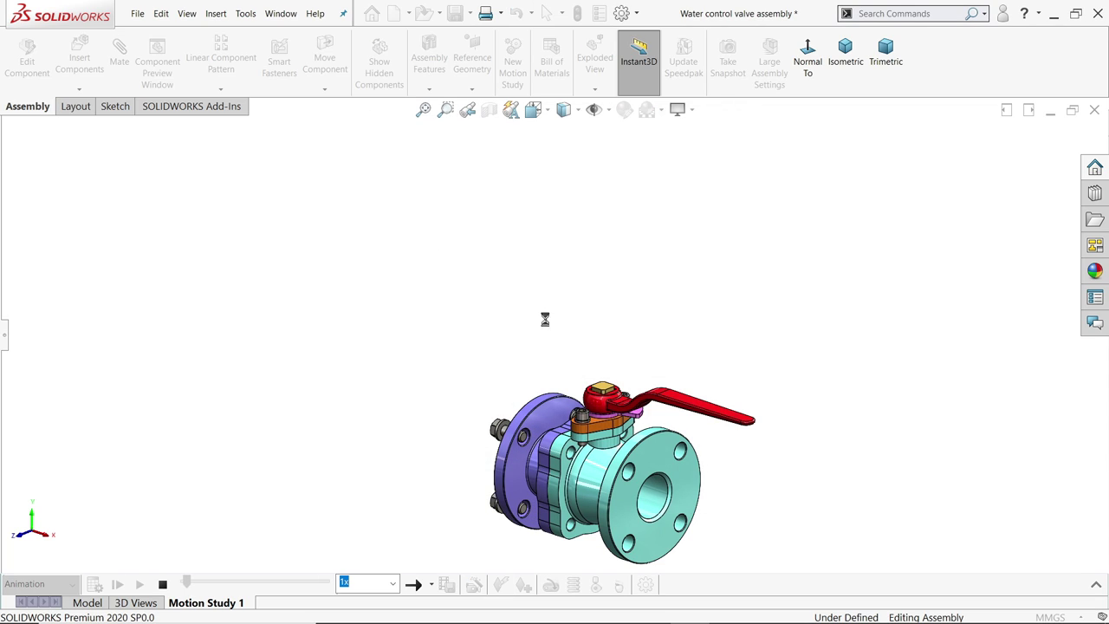